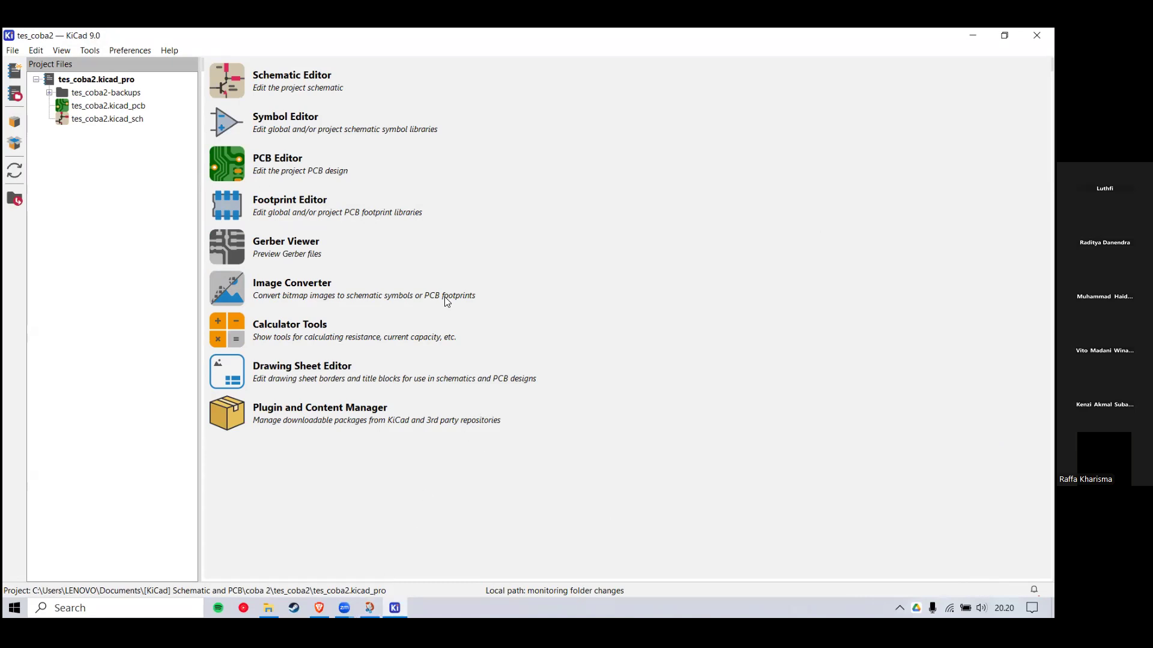
Step: Switch to EasyEDA in the browser and look inside the tes ngajar, A Motor Driver and A Rangkaian Full project folders
{"action": "left_click", "coordinate": [372, 547]}
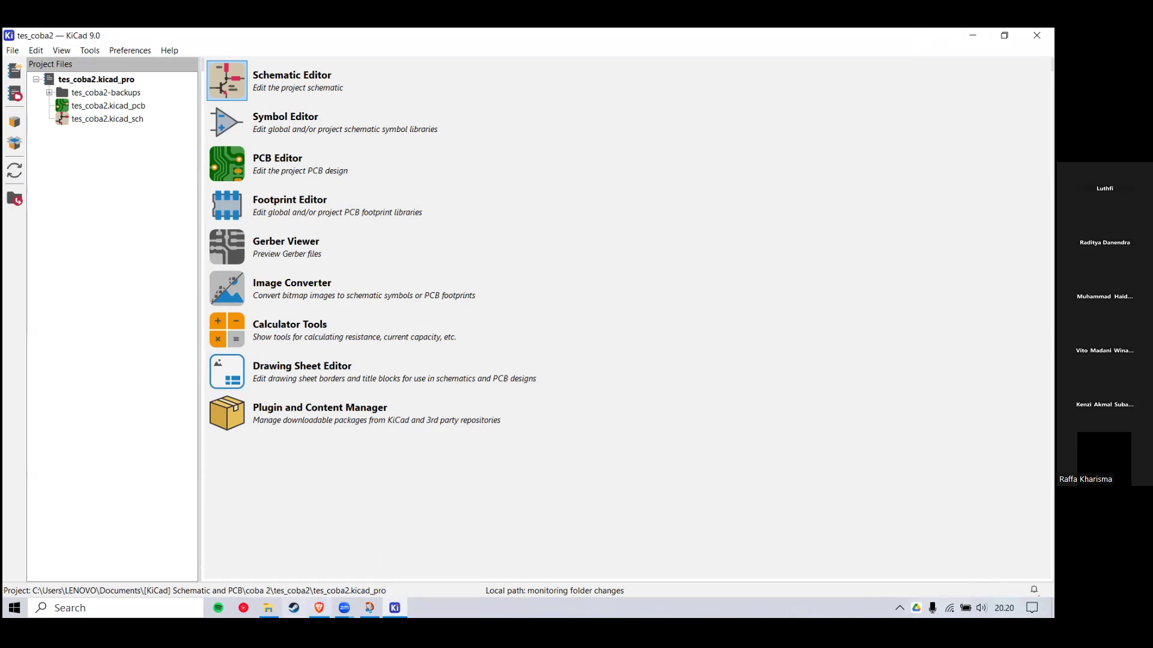
{"action": "left_click", "coordinate": [319, 608]}
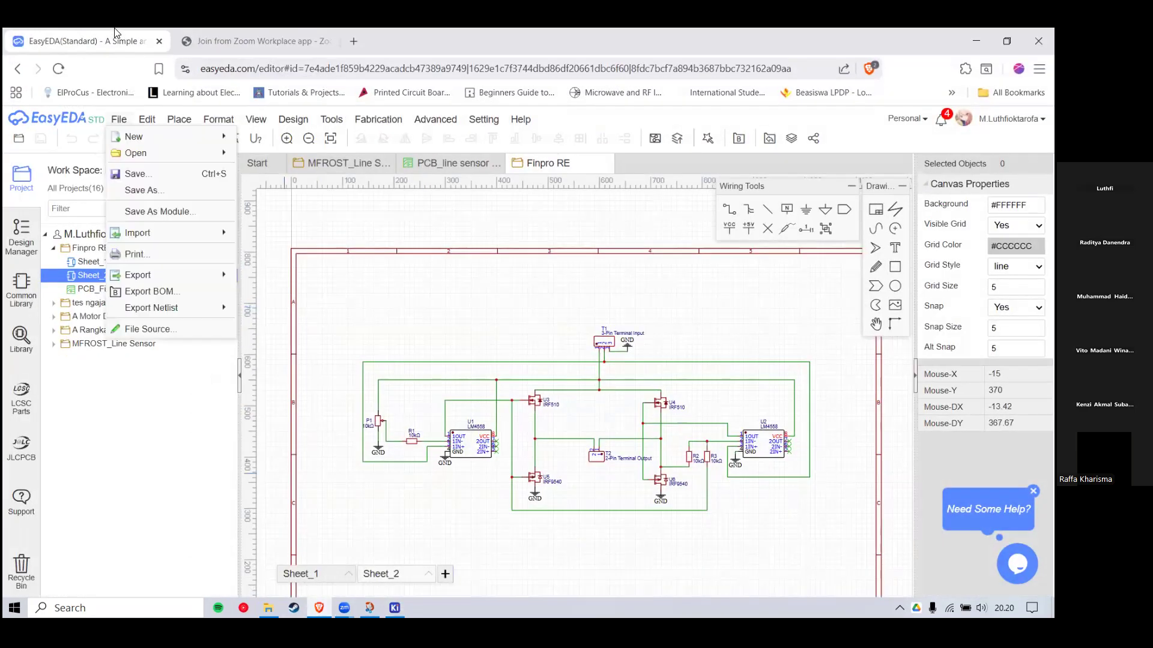
{"action": "left_click", "coordinate": [175, 31]}
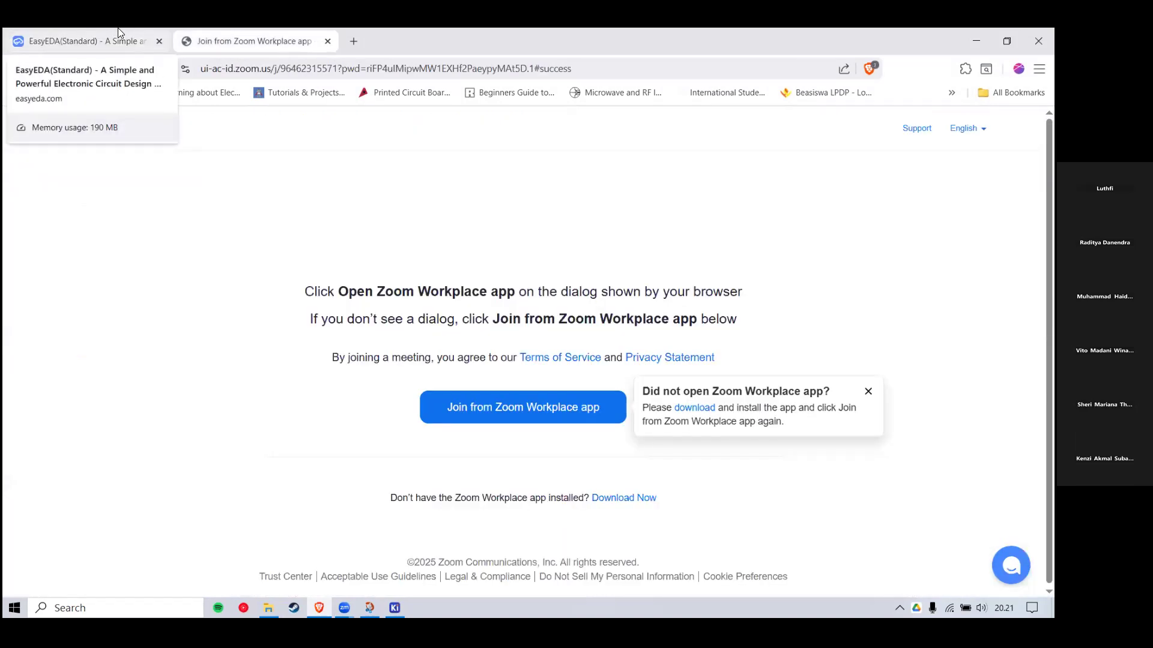
{"action": "left_click", "coordinate": [70, 36]}
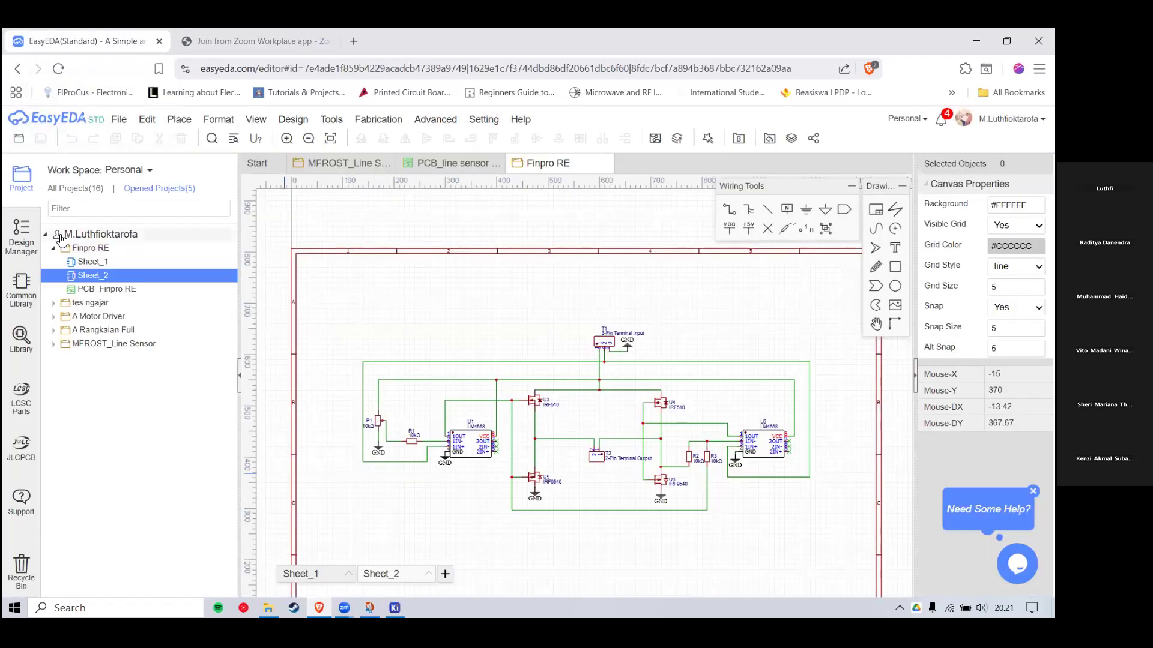
{"action": "left_click", "coordinate": [54, 303]}
{"action": "left_click", "coordinate": [54, 303]}
{"action": "left_click", "coordinate": [54, 316]}
{"action": "left_click", "coordinate": [54, 316]}
{"action": "left_click", "coordinate": [54, 330]}
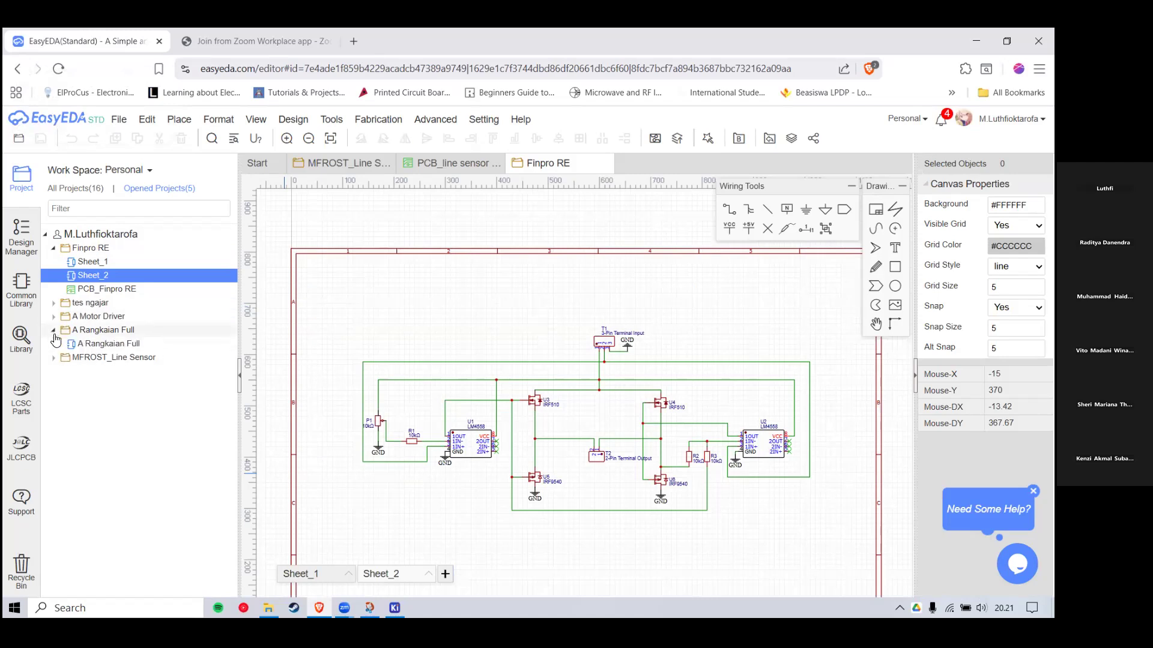
Step: List all projects of the personal workspace and look through them
{"action": "left_click", "coordinate": [75, 188]}
{"action": "scroll", "coordinate": [123, 379], "scroll_direction": "down", "scroll_amount": 1}
{"action": "scroll", "coordinate": [123, 380], "scroll_direction": "up", "scroll_amount": 1}
{"action": "scroll", "coordinate": [132, 355], "scroll_direction": "down", "scroll_amount": 1}
{"action": "scroll", "coordinate": [139, 324], "scroll_direction": "up", "scroll_amount": 1}
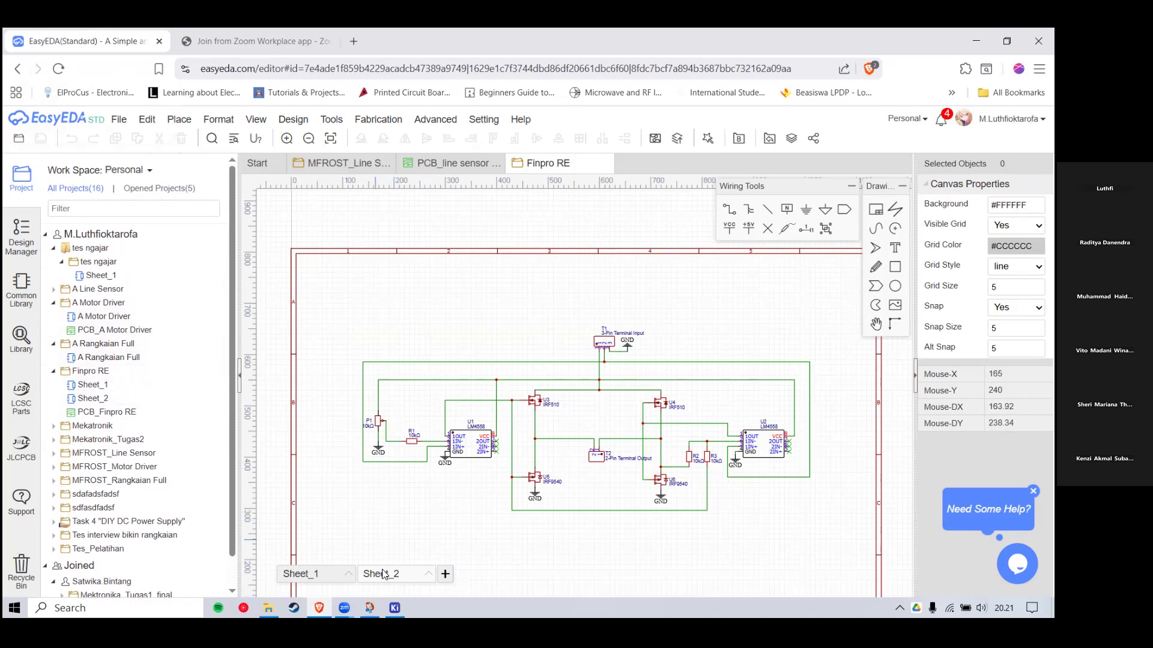
{"action": "left_click", "coordinate": [395, 609]}
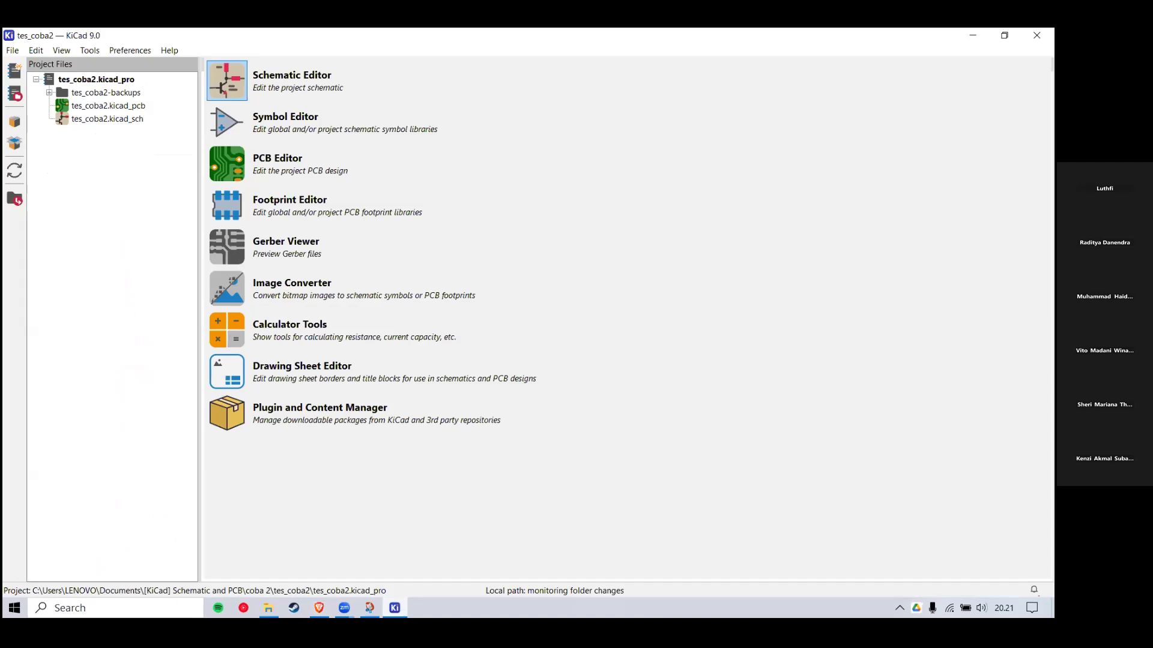
{"action": "left_click", "coordinate": [395, 608]}
{"action": "left_click", "coordinate": [394, 608]}
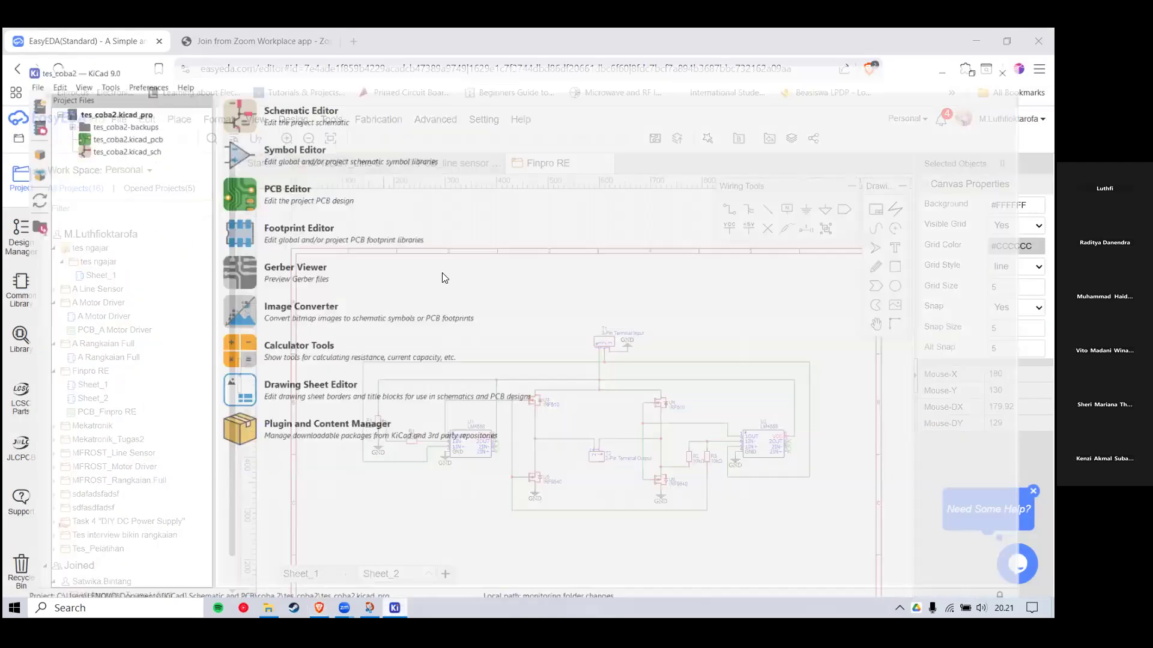
{"action": "left_click", "coordinate": [973, 36]}
{"action": "left_click_drag", "start_coordinate": [339, 264], "coordinate": [838, 524]}
{"action": "left_click_drag", "start_coordinate": [838, 524], "coordinate": [337, 298]}
{"action": "left_click_drag", "start_coordinate": [337, 298], "coordinate": [831, 537]}
Step: Switch to KiCad and look through the plugins, libraries and fabrication plugins offered in the Plugin and Content Manager
{"action": "left_click", "coordinate": [395, 607]}
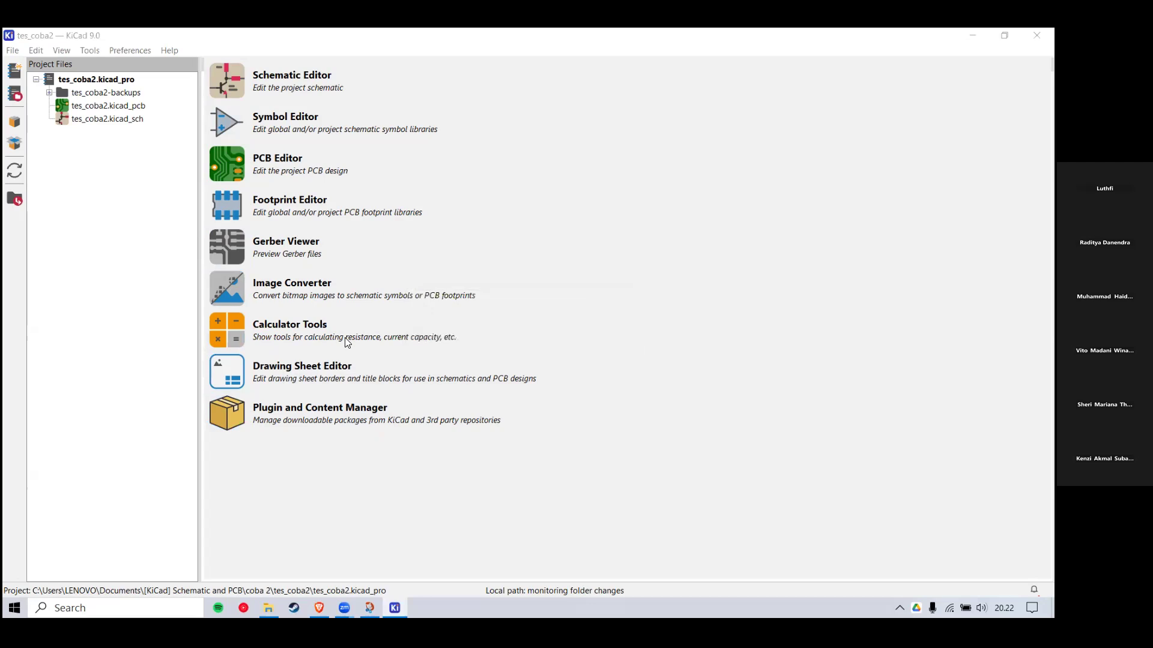
{"action": "scroll", "coordinate": [495, 178], "scroll_direction": "down", "scroll_amount": 1}
{"action": "scroll", "coordinate": [495, 179], "scroll_direction": "up", "scroll_amount": 1}
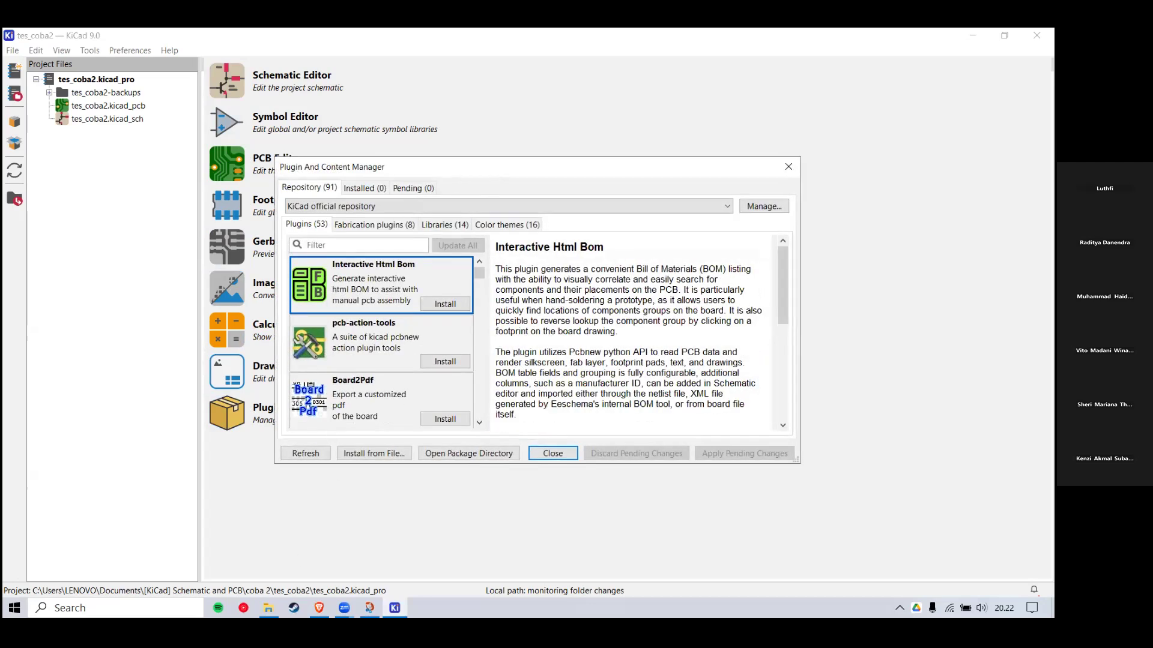
{"action": "left_click_drag", "start_coordinate": [495, 167], "coordinate": [473, 171]}
{"action": "key", "text": "alt+Tab"}
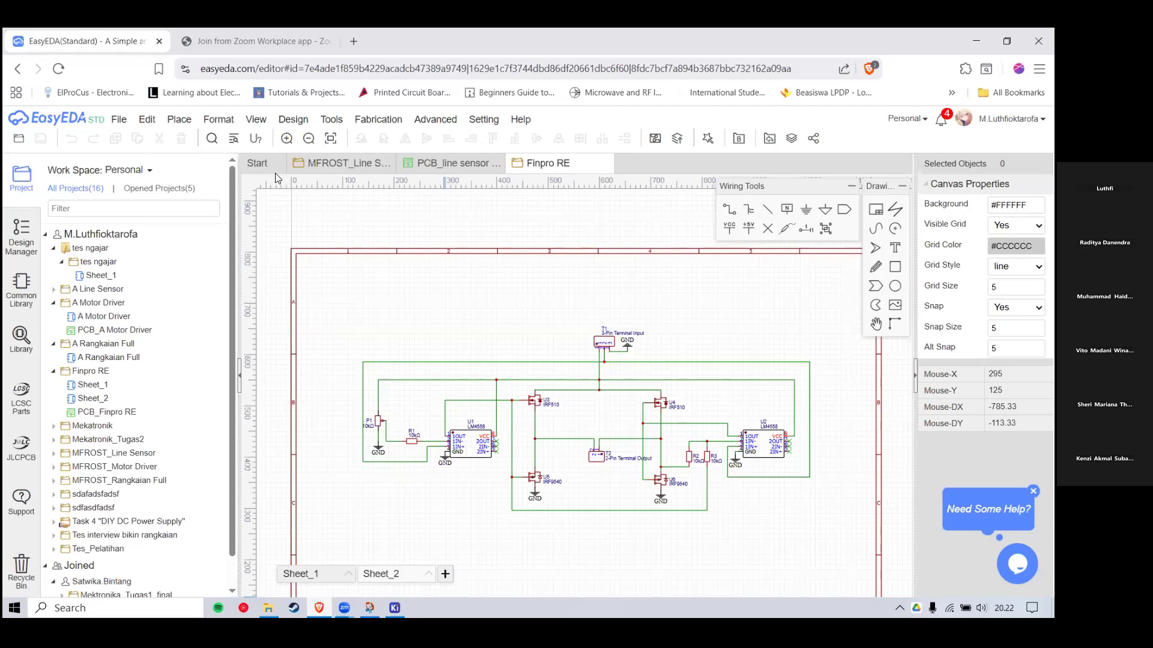
{"action": "left_click", "coordinate": [329, 119]}
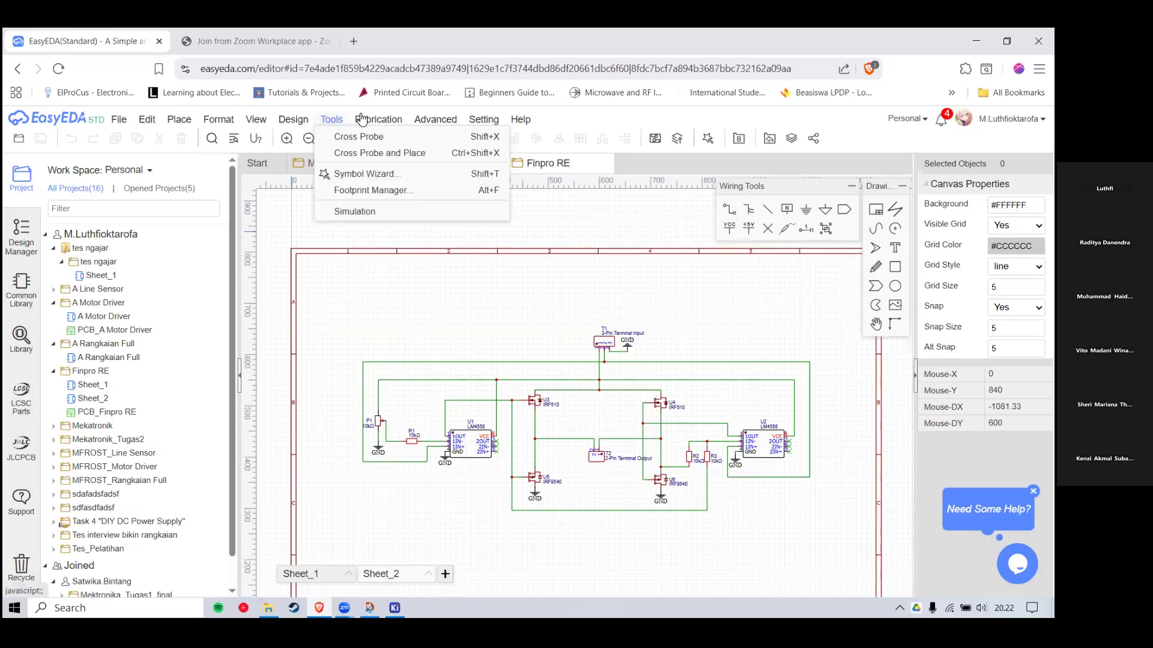
{"action": "left_click", "coordinate": [394, 608]}
{"action": "scroll", "coordinate": [380, 360], "scroll_direction": "down", "scroll_amount": 4}
{"action": "scroll", "coordinate": [380, 352], "scroll_direction": "up", "scroll_amount": 3}
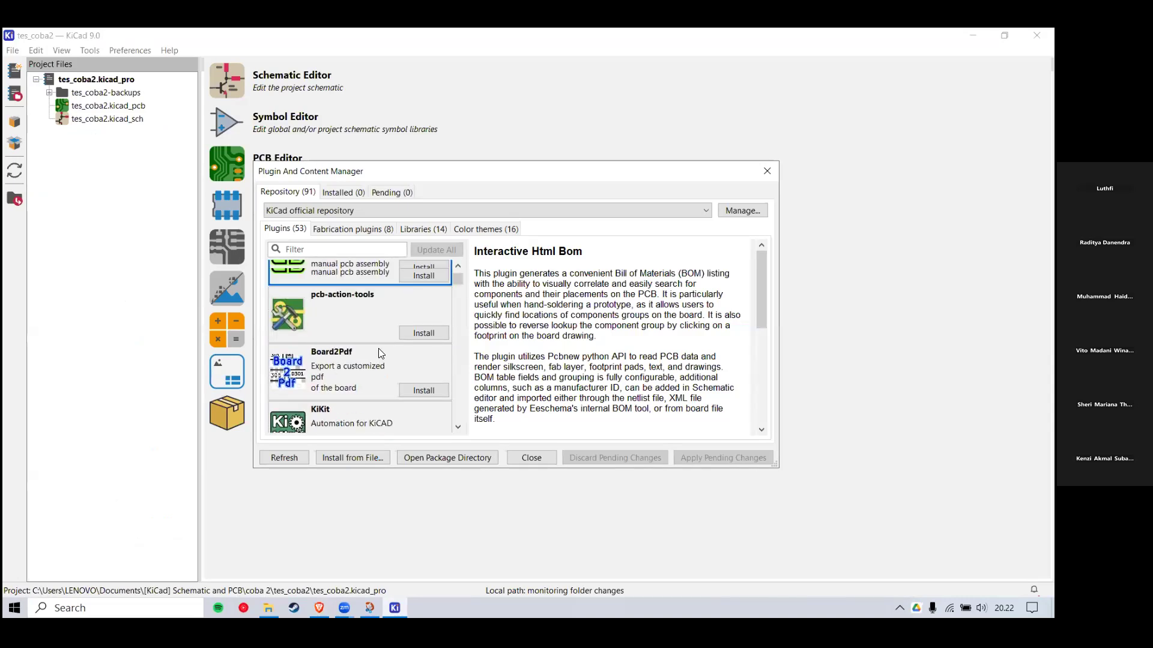
{"action": "scroll", "coordinate": [384, 243], "scroll_direction": "up", "scroll_amount": 2}
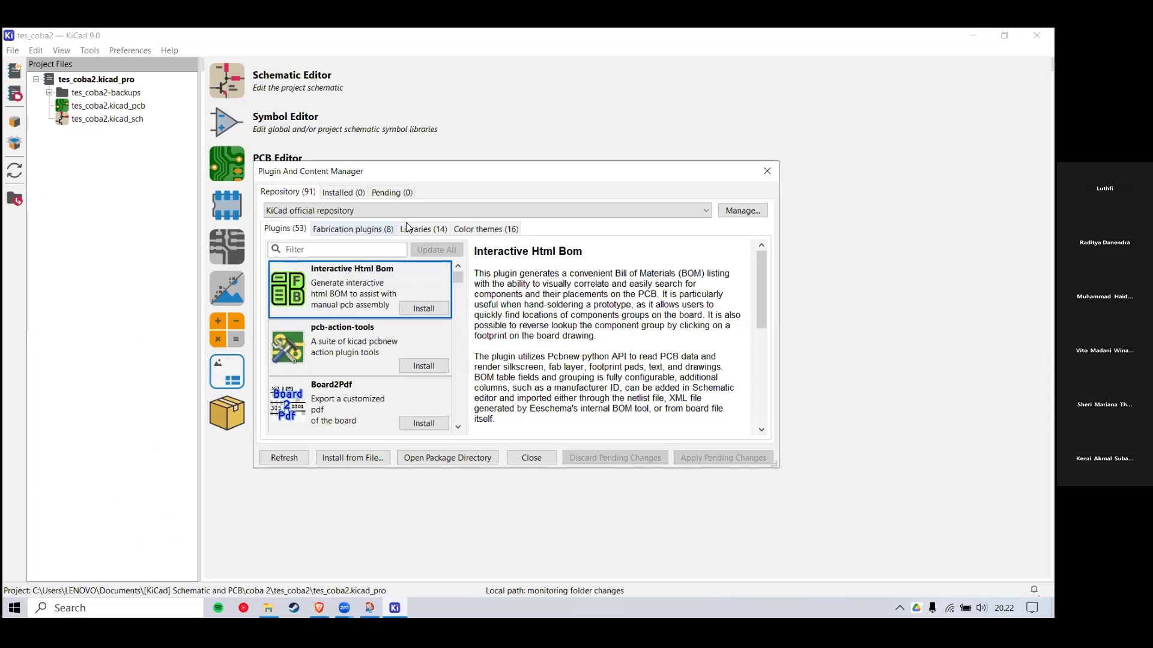
{"action": "left_click", "coordinate": [423, 228]}
{"action": "left_click", "coordinate": [353, 229]}
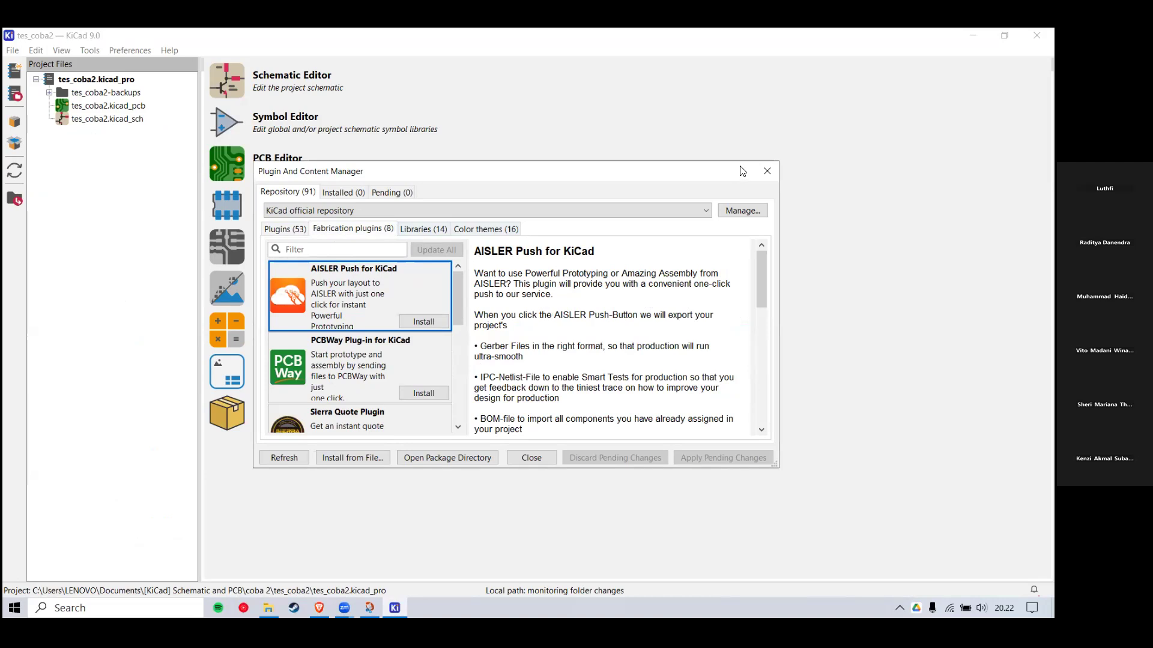
{"action": "key", "text": "Escape"}
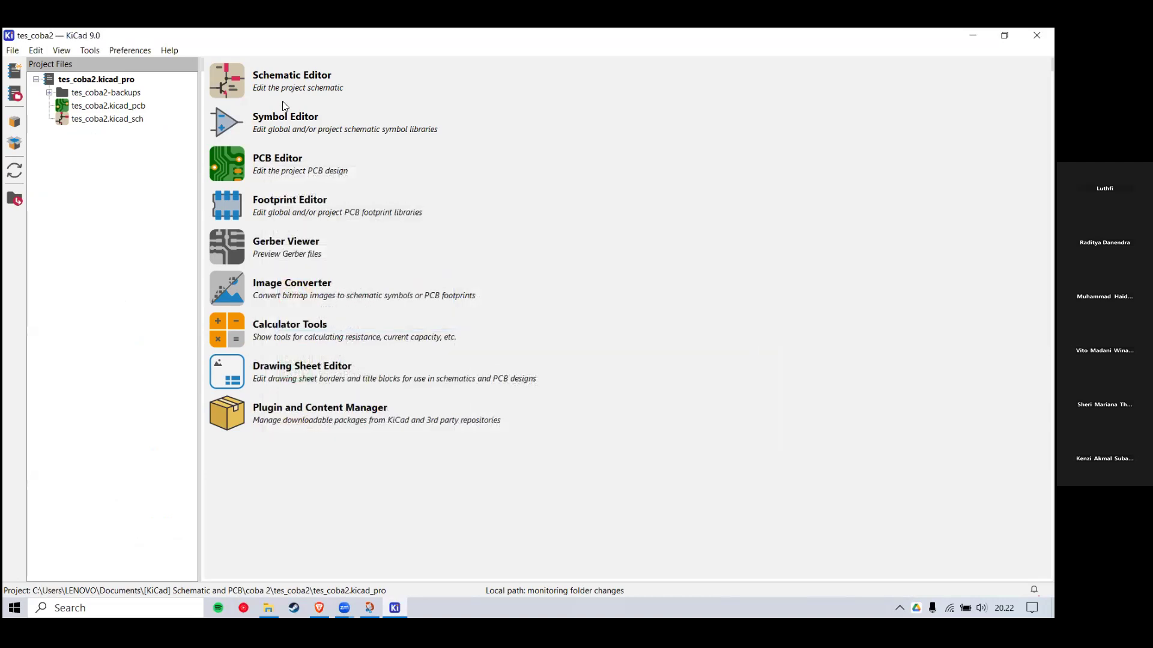
Step: Start a new project and create and open a folder named pelatihan inside "[KiCad] Schematic and PCB" for it
{"action": "left_click", "coordinate": [13, 50]}
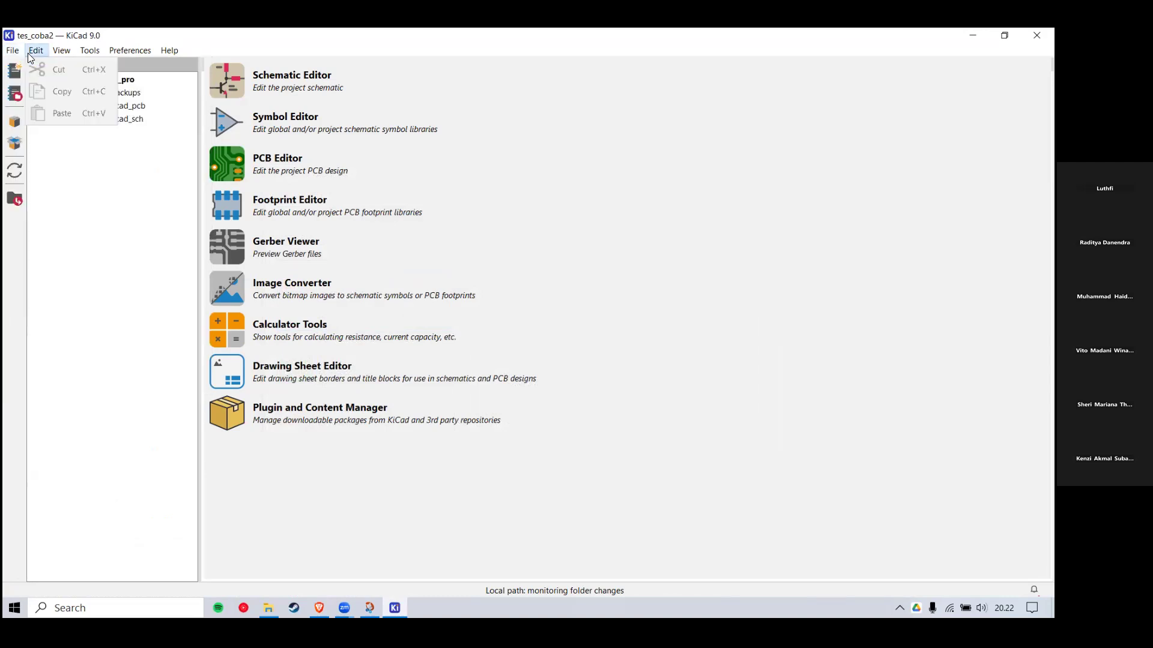
{"action": "left_click", "coordinate": [54, 70]}
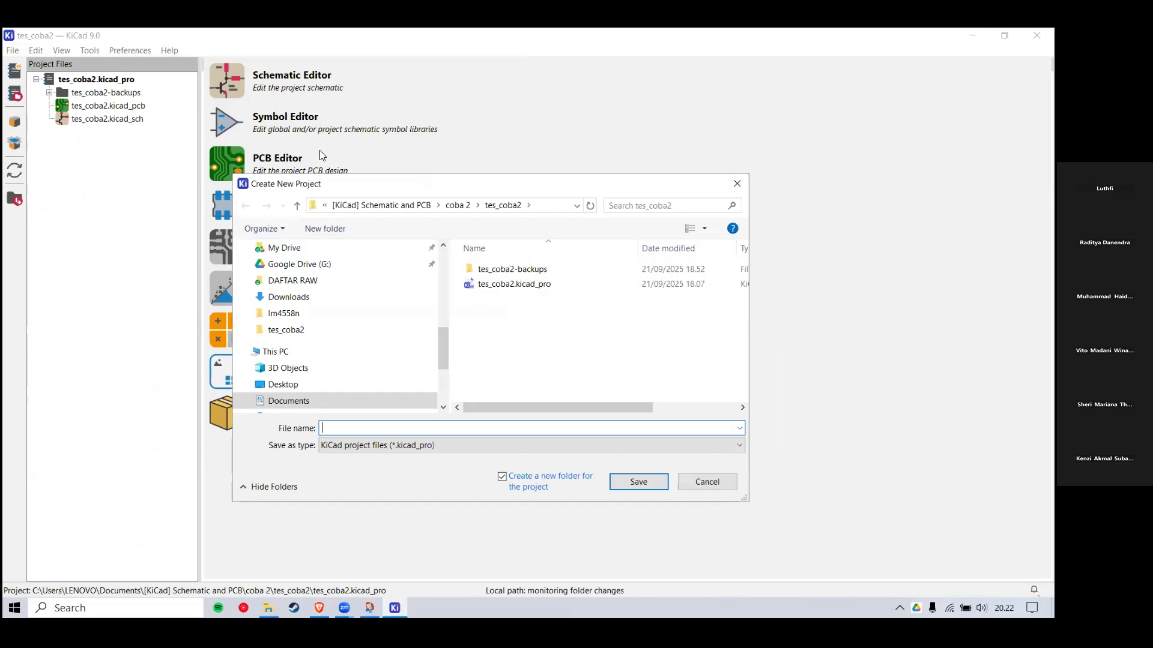
{"action": "left_click", "coordinate": [429, 207]}
{"action": "type", "text": "pelat"}
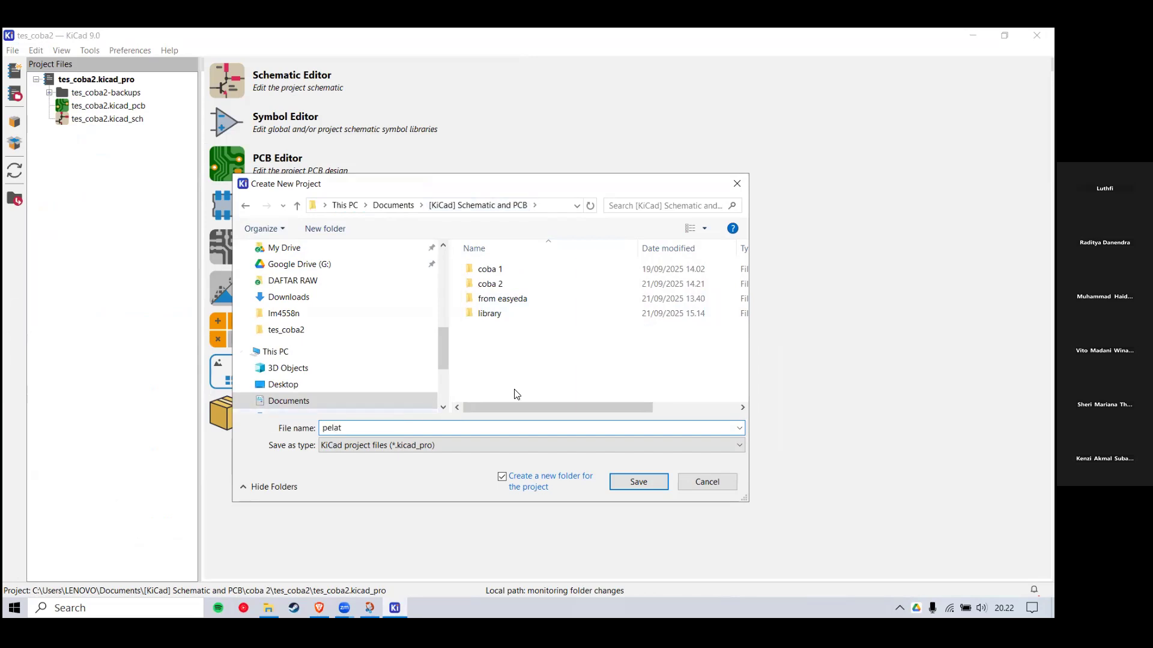
{"action": "right_click", "coordinate": [527, 379]}
{"action": "mouse_move", "coordinate": [573, 350]}
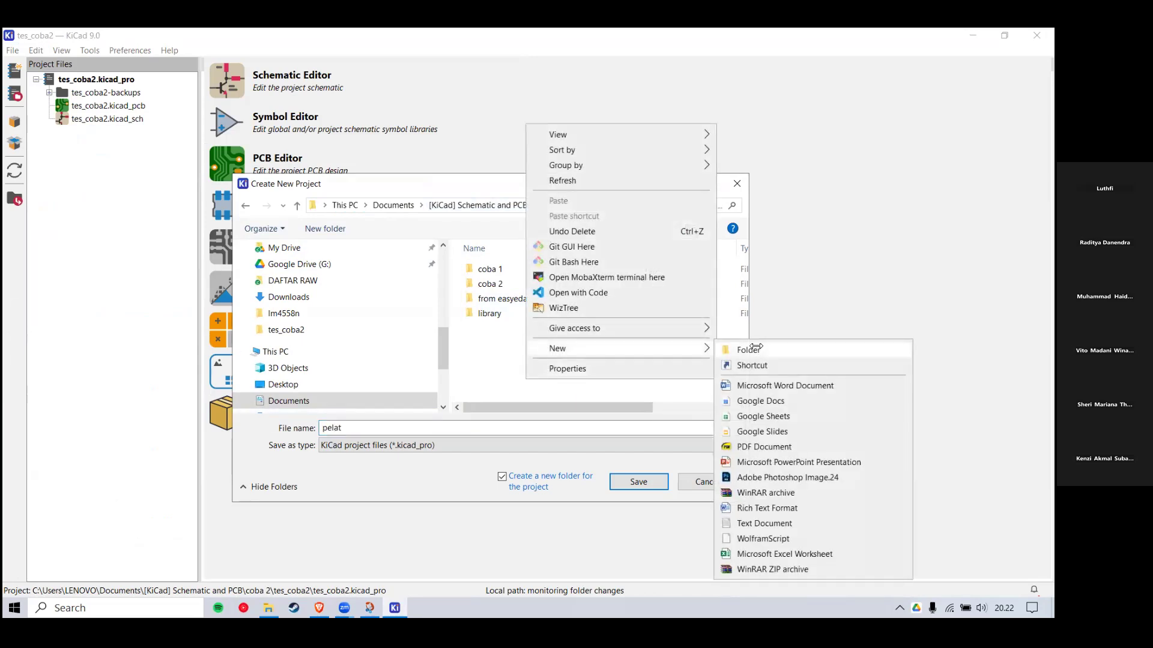
{"action": "left_click", "coordinate": [751, 346]}
{"action": "type", "text": "eelatihan"}
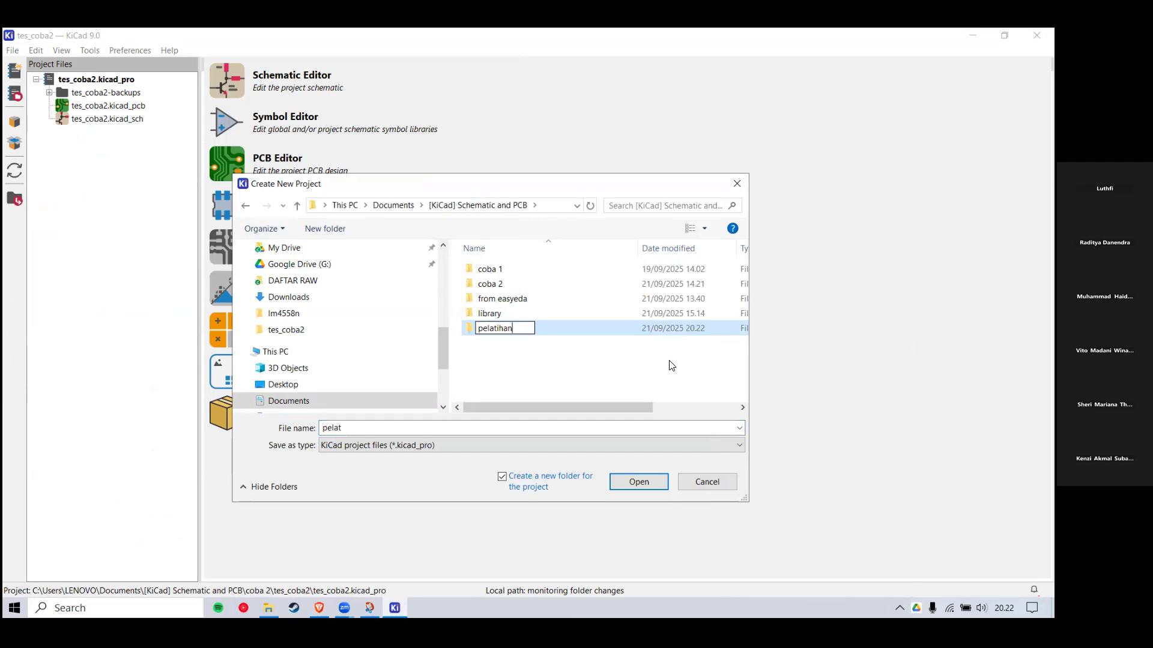
{"action": "key", "text": "Return"}
{"action": "key", "text": "Return"}
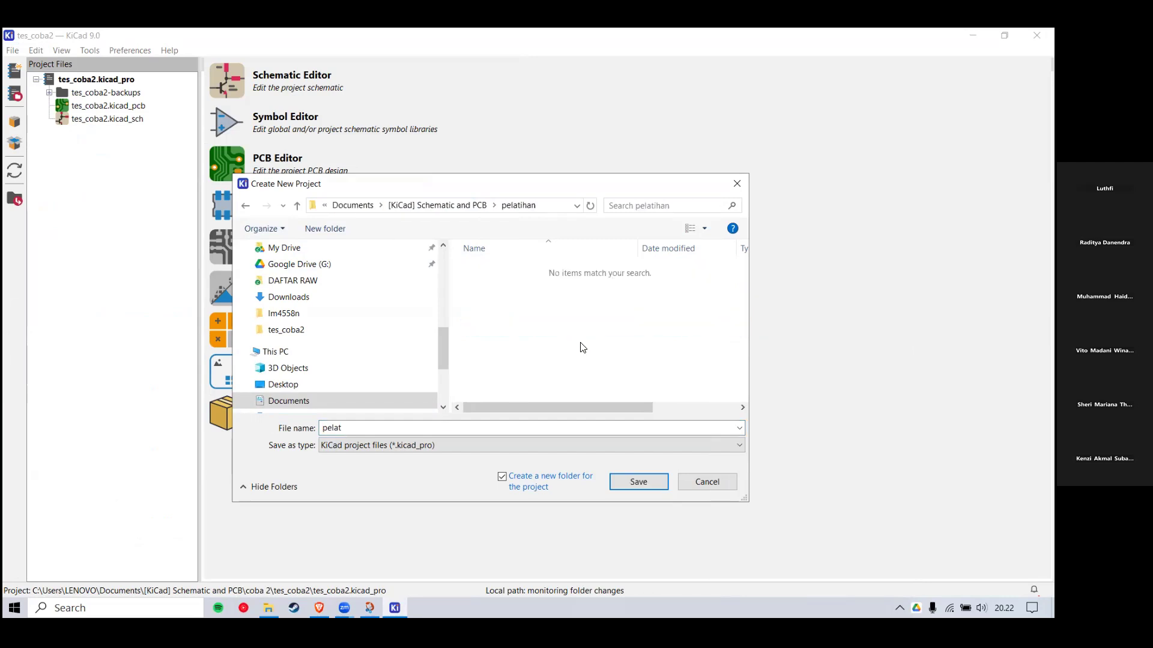
Step: Name the new project pelatihan and save it in the pelatihan folder
{"action": "left_click", "coordinate": [378, 428]}
{"action": "left_click", "coordinate": [565, 321]}
{"action": "left_click", "coordinate": [419, 433]}
{"action": "type", "text": "pelatihan"}
{"action": "key", "text": "Return"}
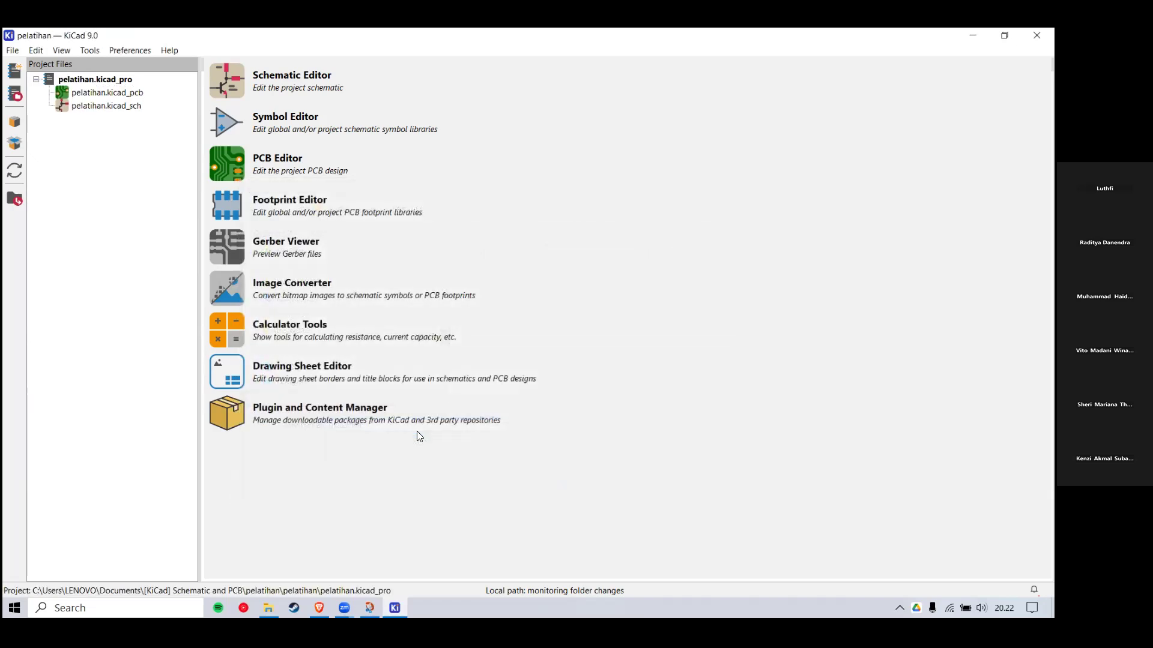
Step: Open the project's schematic file pelatihan.kicad_sch in the Schematic Editor
{"action": "left_click", "coordinate": [13, 47]}
{"action": "left_click", "coordinate": [81, 163]}
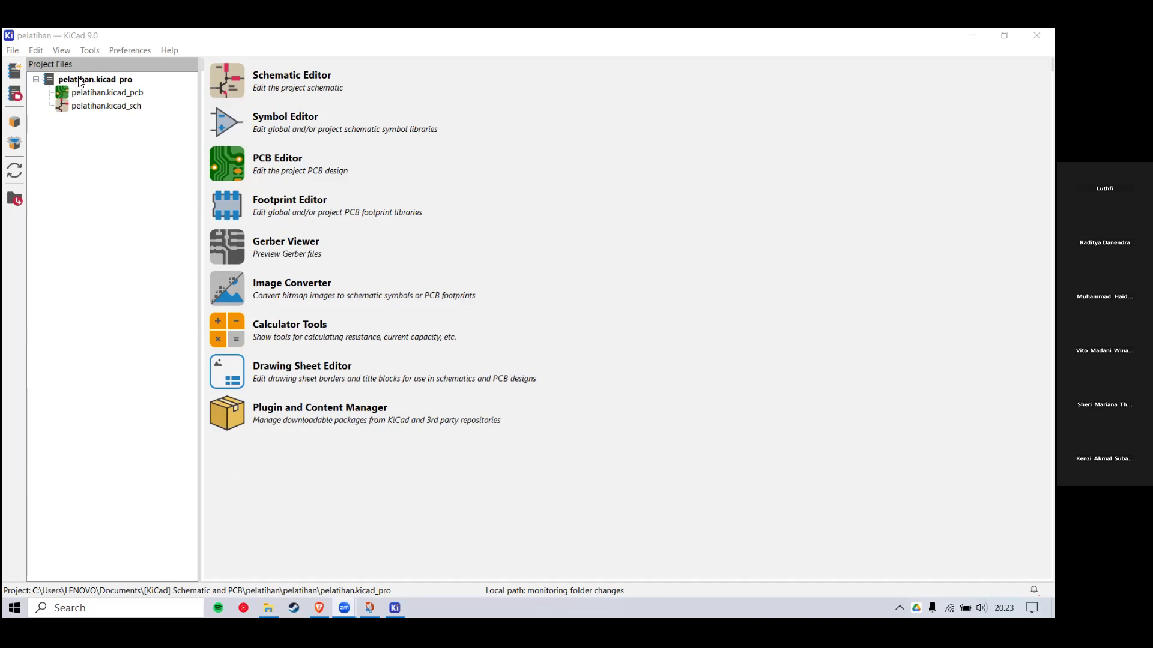
{"action": "left_click", "coordinate": [127, 123]}
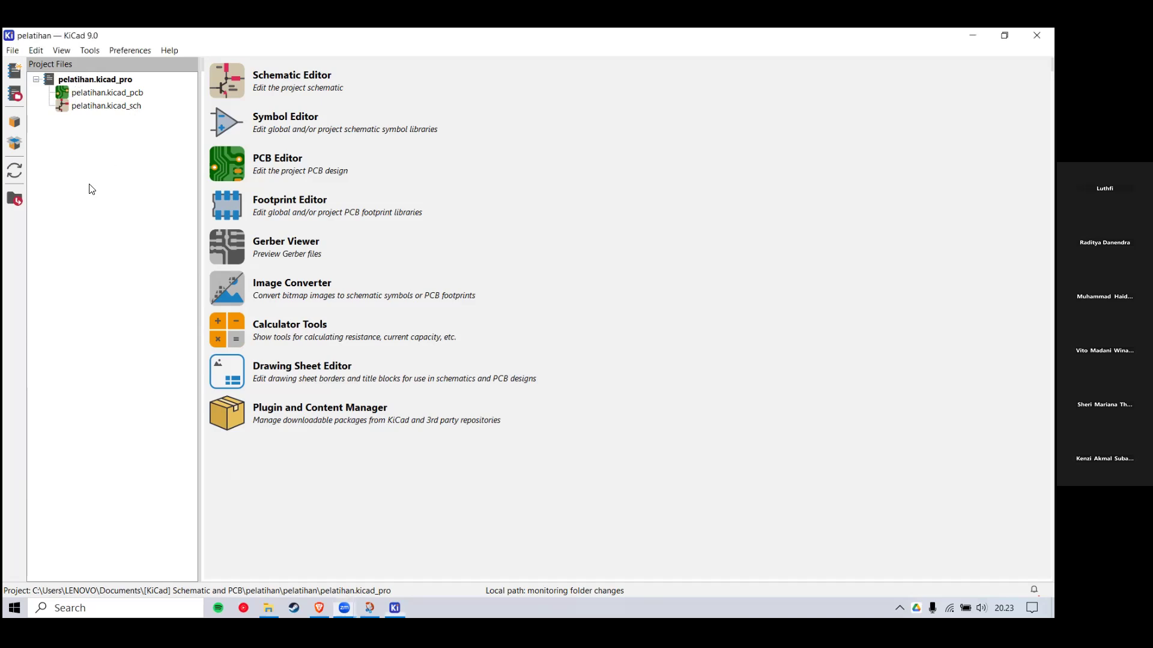
{"action": "double_click", "coordinate": [103, 107]}
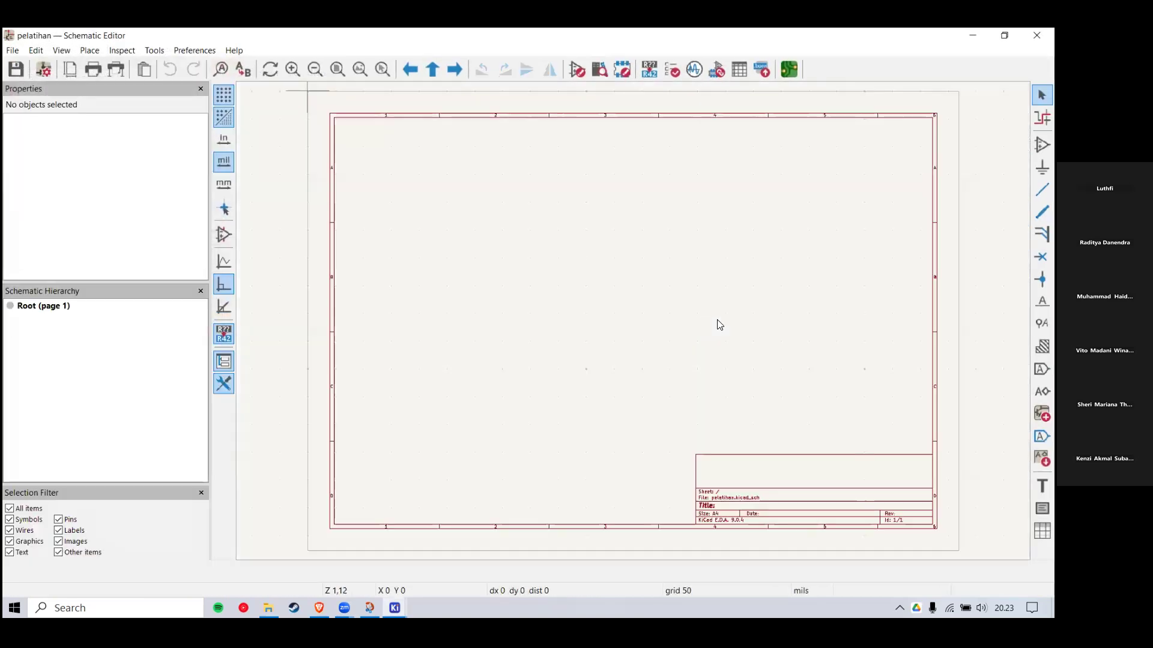
{"action": "scroll", "coordinate": [625, 319], "scroll_direction": "down", "scroll_amount": 3}
{"action": "scroll", "coordinate": [633, 320], "scroll_direction": "up", "scroll_amount": 5}
{"action": "scroll", "coordinate": [633, 320], "scroll_direction": "down", "scroll_amount": 5}
{"action": "scroll", "coordinate": [633, 320], "scroll_direction": "up", "scroll_amount": 2}
{"action": "scroll", "coordinate": [632, 320], "scroll_direction": "up", "scroll_amount": 2}
{"action": "scroll", "coordinate": [633, 321], "scroll_direction": "down", "scroll_amount": 2}
{"action": "scroll", "coordinate": [633, 321], "scroll_direction": "up", "scroll_amount": 2}
{"action": "left_click_drag", "start_coordinate": [371, 248], "coordinate": [489, 336]}
{"action": "left_click_drag", "start_coordinate": [427, 288], "coordinate": [707, 478]}
{"action": "left_click_drag", "start_coordinate": [706, 477], "coordinate": [707, 476]}
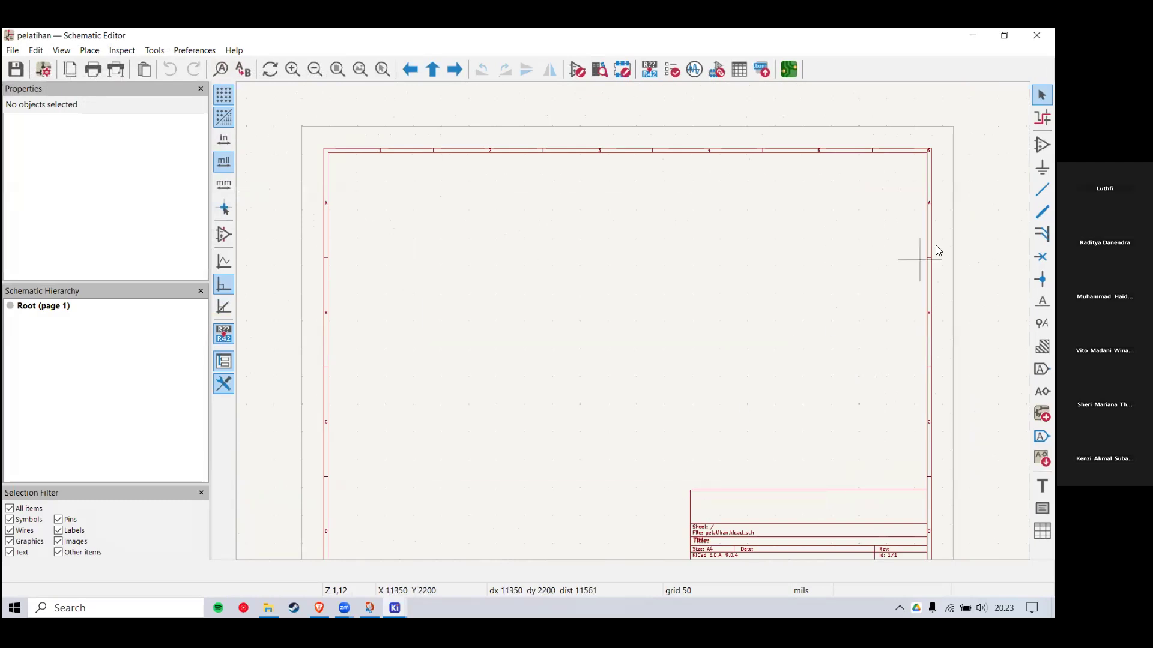
{"action": "left_click_drag", "start_coordinate": [402, 275], "coordinate": [662, 446]}
{"action": "left_click_drag", "start_coordinate": [518, 253], "coordinate": [742, 439]}
{"action": "left_click_drag", "start_coordinate": [519, 422], "coordinate": [510, 406]}
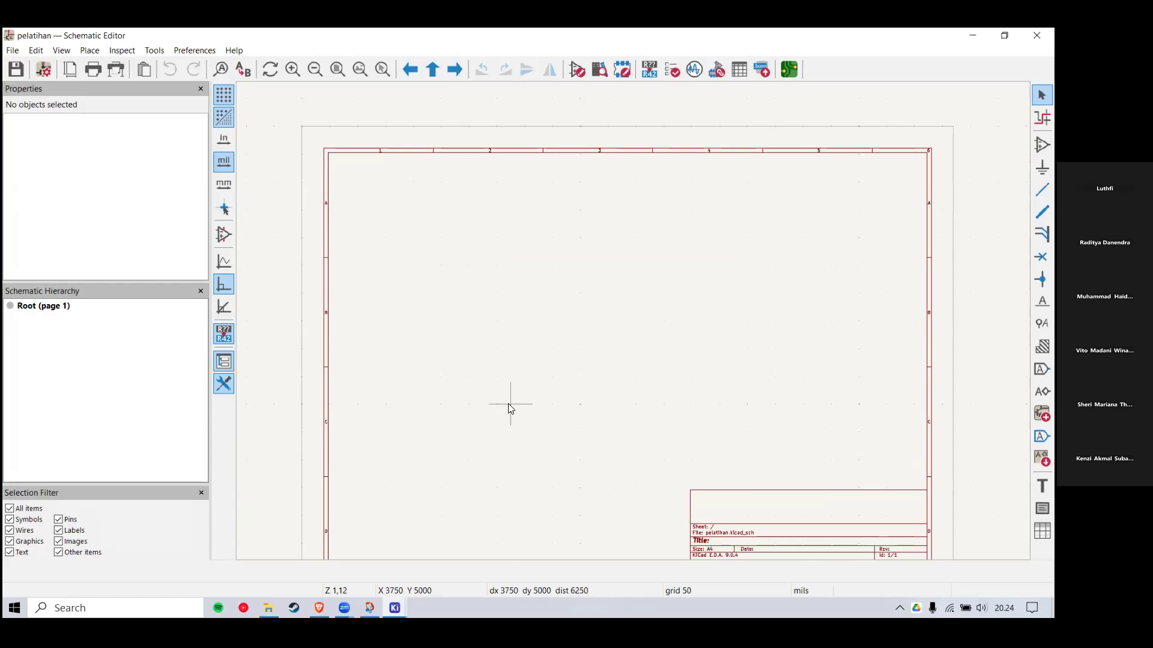
{"action": "left_click_drag", "start_coordinate": [478, 262], "coordinate": [690, 420]}
{"action": "left_click_drag", "start_coordinate": [745, 467], "coordinate": [544, 246]}
{"action": "left_click_drag", "start_coordinate": [386, 213], "coordinate": [696, 426]}
{"action": "left_click_drag", "start_coordinate": [764, 430], "coordinate": [675, 405]}
{"action": "left_click_drag", "start_coordinate": [512, 243], "coordinate": [693, 431]}
{"action": "left_click_drag", "start_coordinate": [774, 439], "coordinate": [578, 302]}
{"action": "left_click_drag", "start_coordinate": [500, 276], "coordinate": [562, 419]}
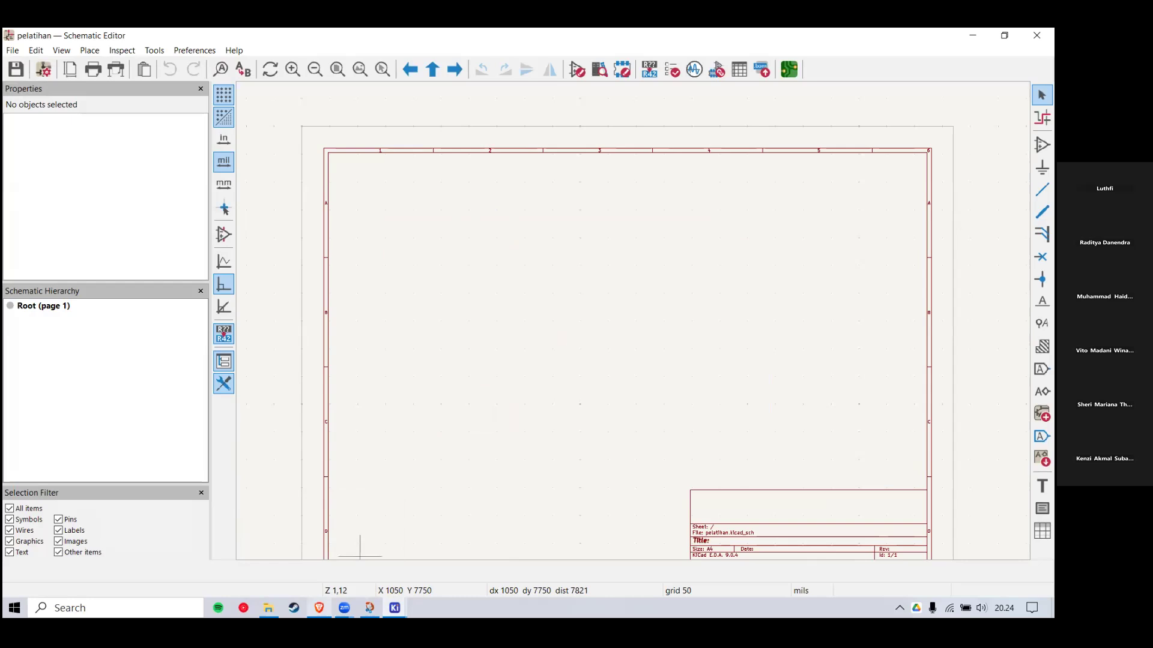
Step: Switch to EasyEDA in the browser and examine the components and wiring of the Finpro RE schematic as a reference
{"action": "mouse_move", "coordinate": [318, 608]}
{"action": "left_click", "coordinate": [288, 529]}
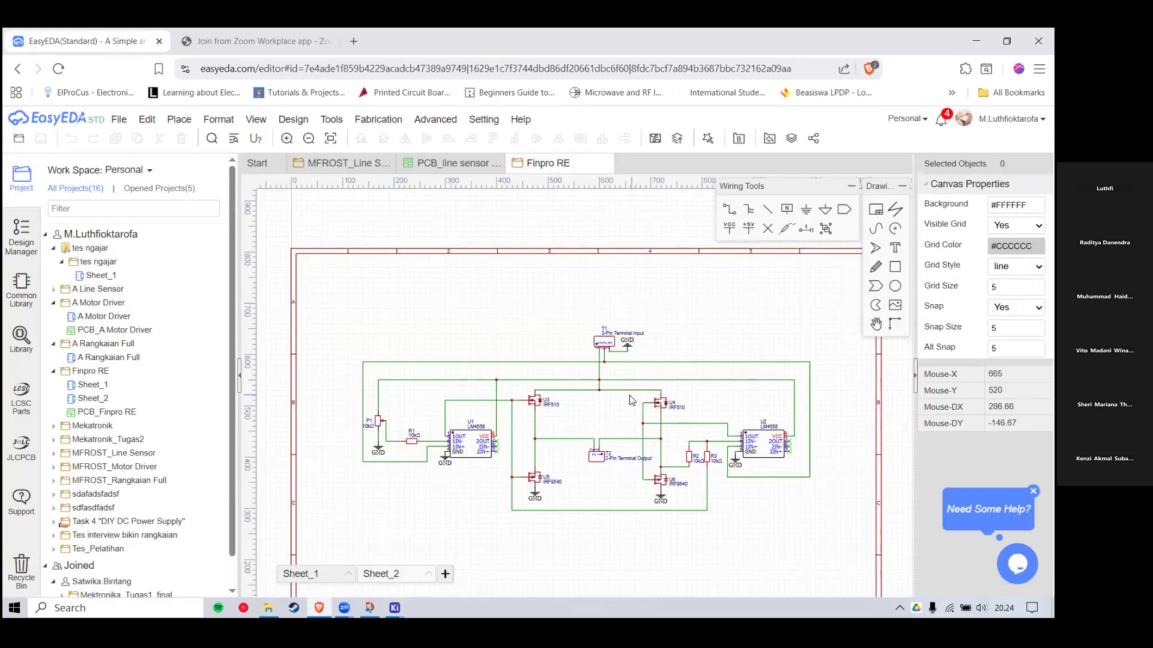
{"action": "scroll", "coordinate": [615, 417], "scroll_direction": "up", "scroll_amount": 2}
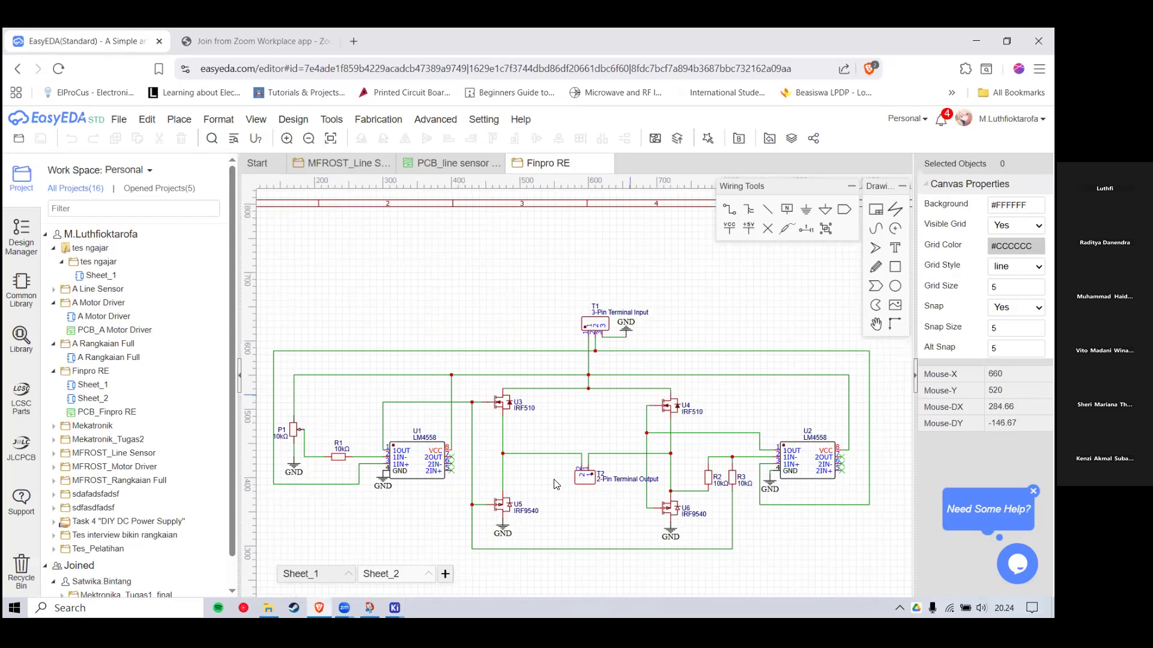
{"action": "scroll", "coordinate": [650, 515], "scroll_direction": "up", "scroll_amount": 2}
{"action": "scroll", "coordinate": [742, 539], "scroll_direction": "down", "scroll_amount": 3}
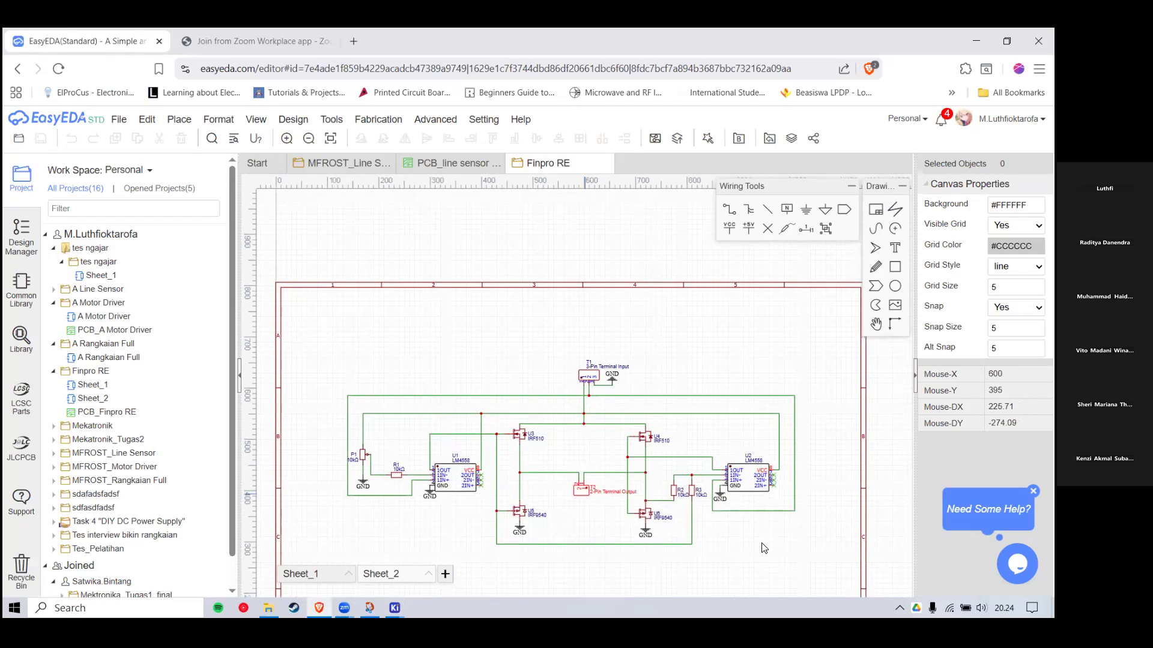
{"action": "scroll", "coordinate": [775, 576], "scroll_direction": "up", "scroll_amount": 1}
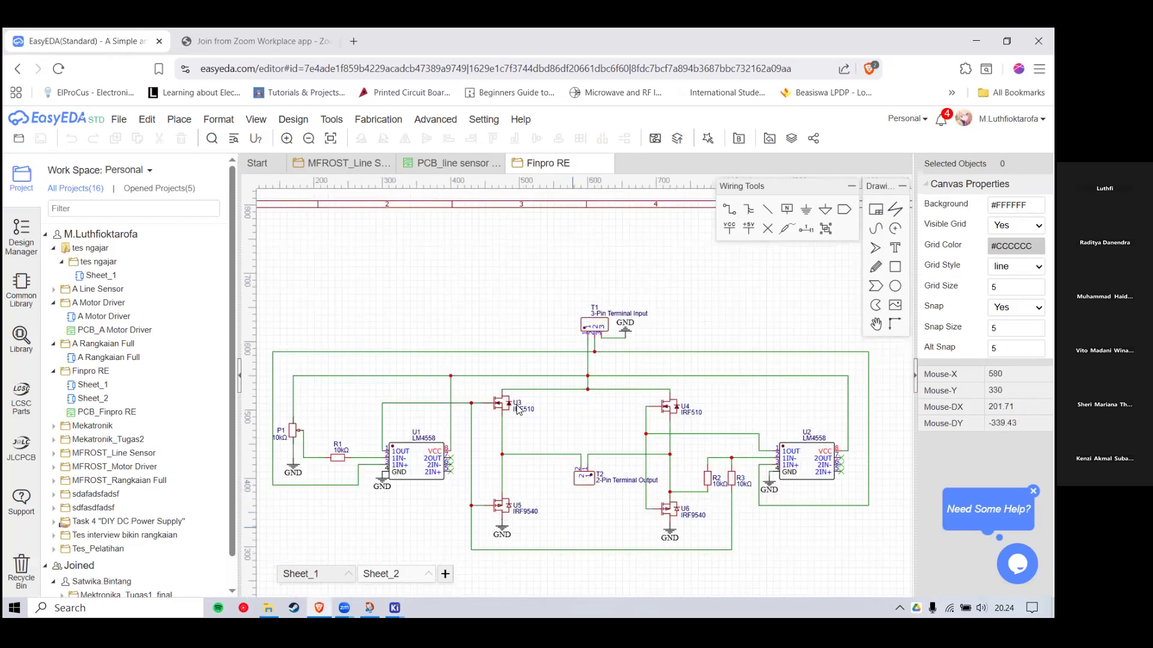
{"action": "scroll", "coordinate": [433, 315], "scroll_direction": "up", "scroll_amount": 1}
{"action": "right_click_drag", "start_coordinate": [439, 332], "coordinate": [659, 249]}
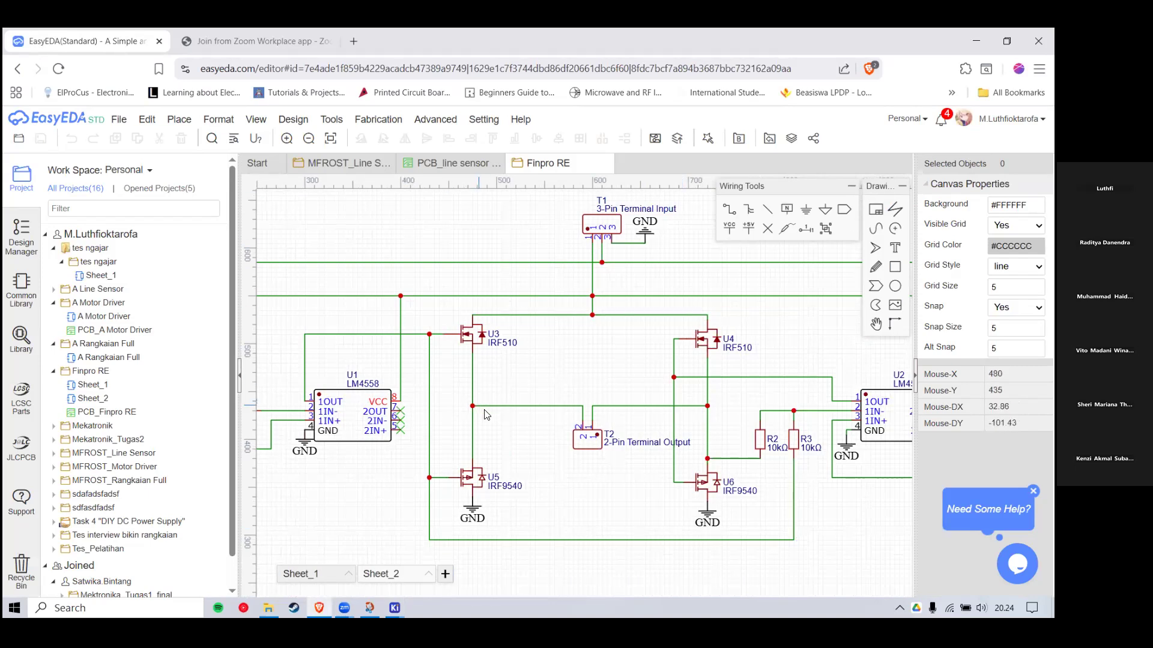
{"action": "left_click", "coordinate": [479, 119]}
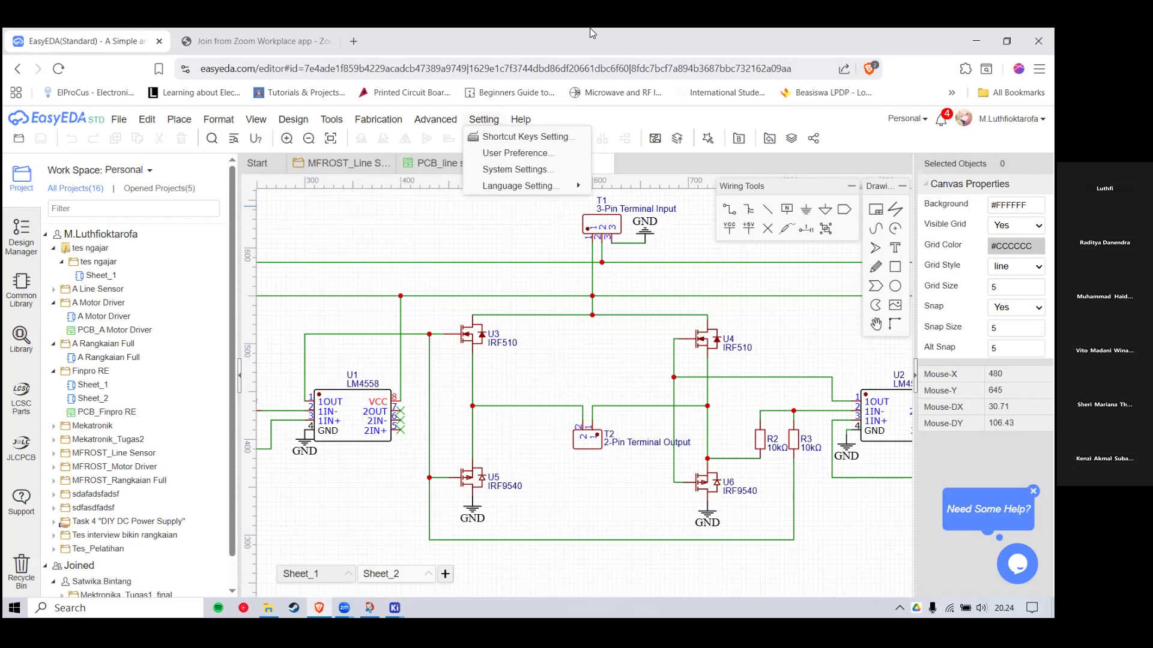
Step: Search the web for "h bridge" in a new browser tab
{"action": "left_click", "coordinate": [348, 43]}
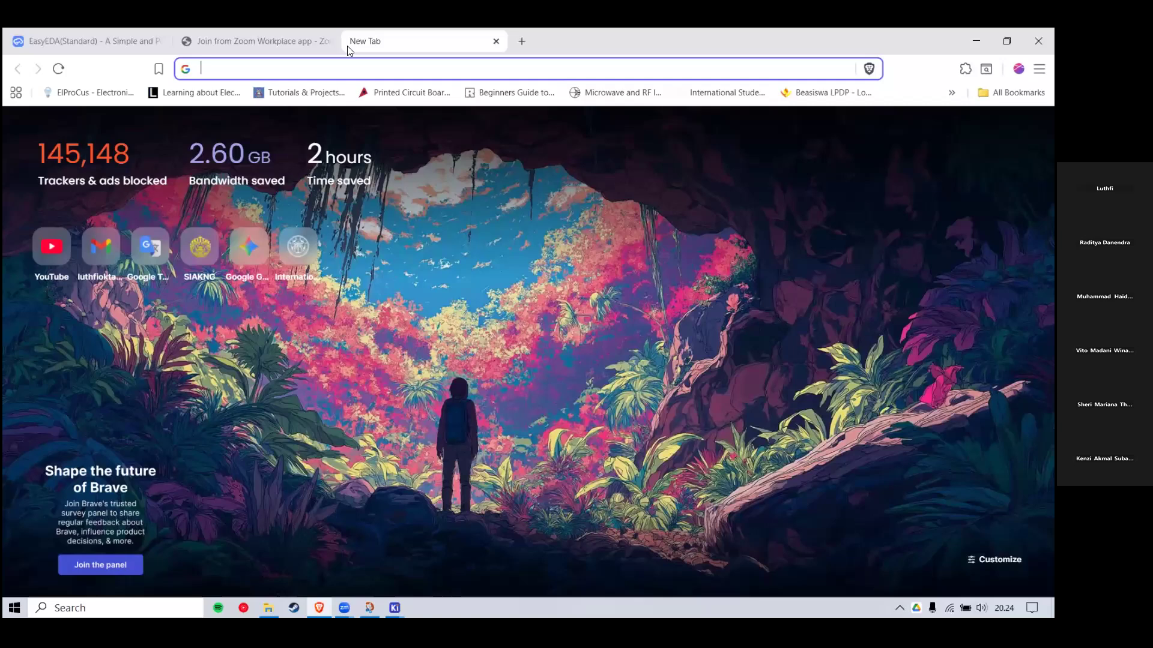
{"action": "type", "text": "h br"}
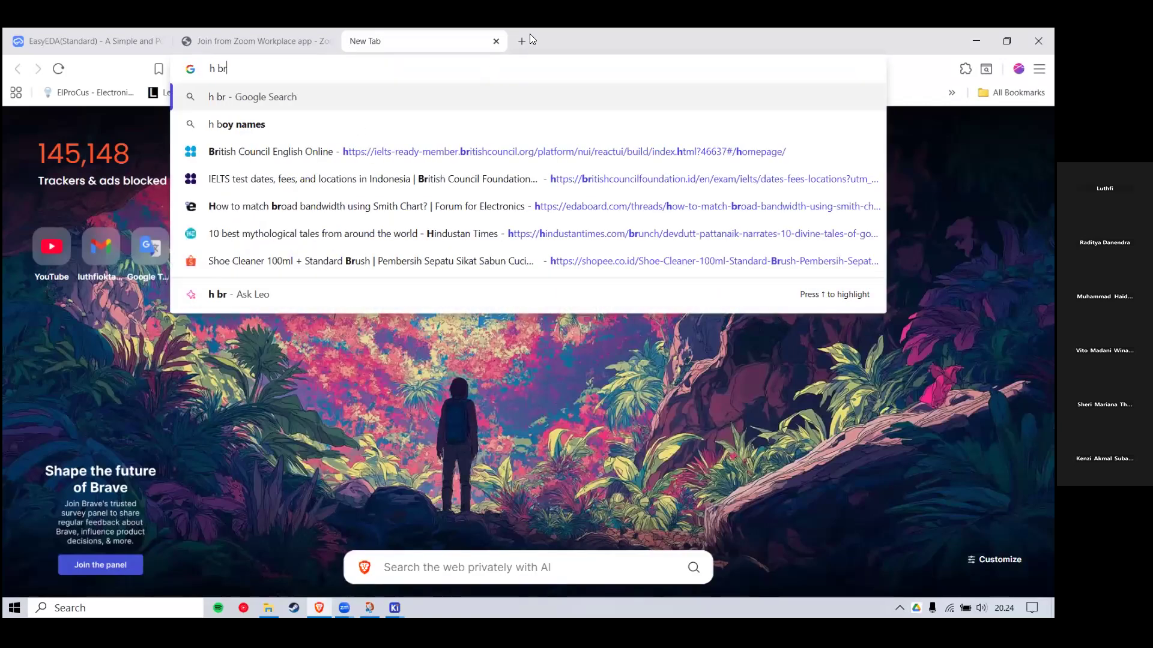
{"action": "type", "text": "idge"}
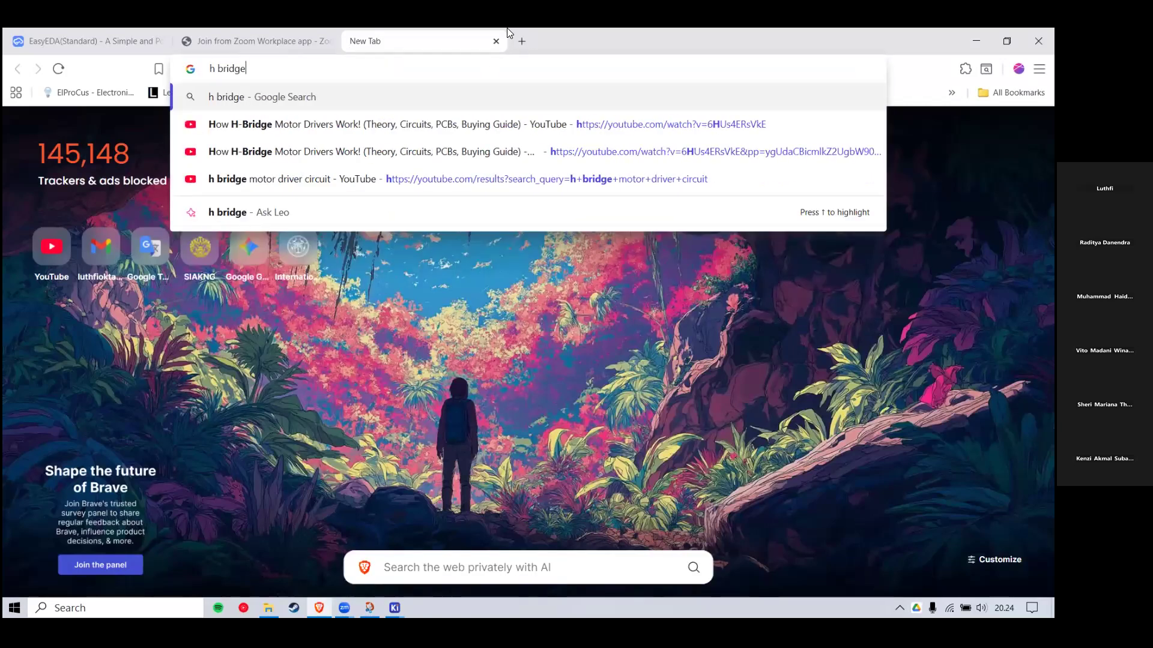
{"action": "key", "text": "Return"}
Step: Search the web for "motor driver" in another new browser tab and view an L298N module image
{"action": "key", "text": "ctrl+t"}
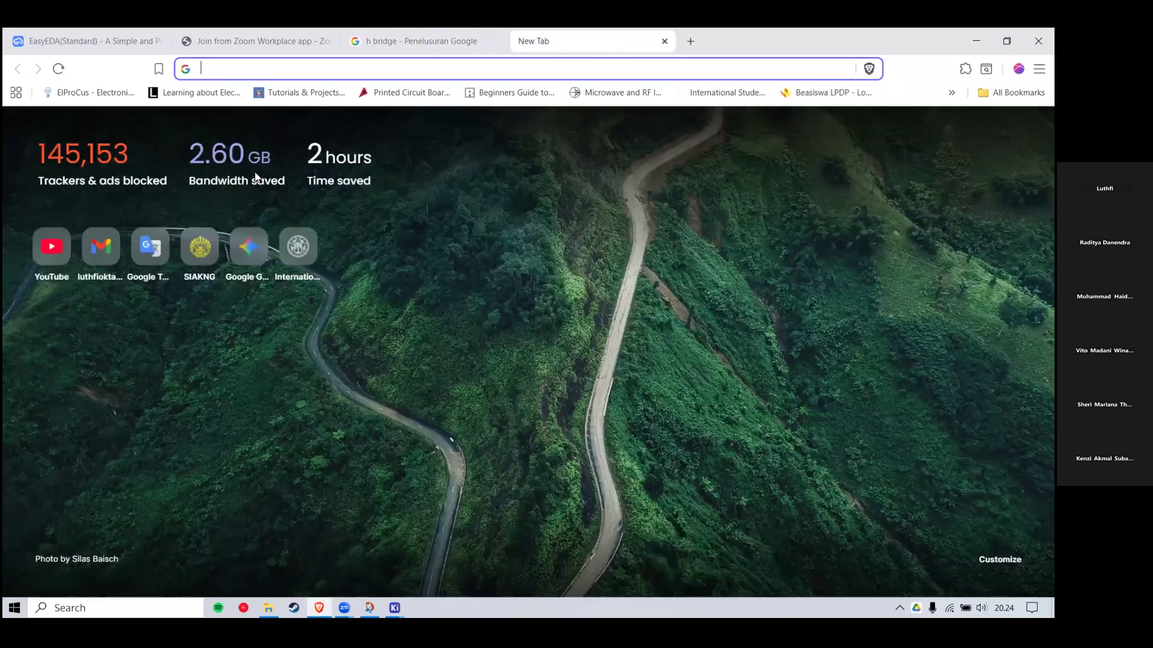
{"action": "type", "text": "motor driver"}
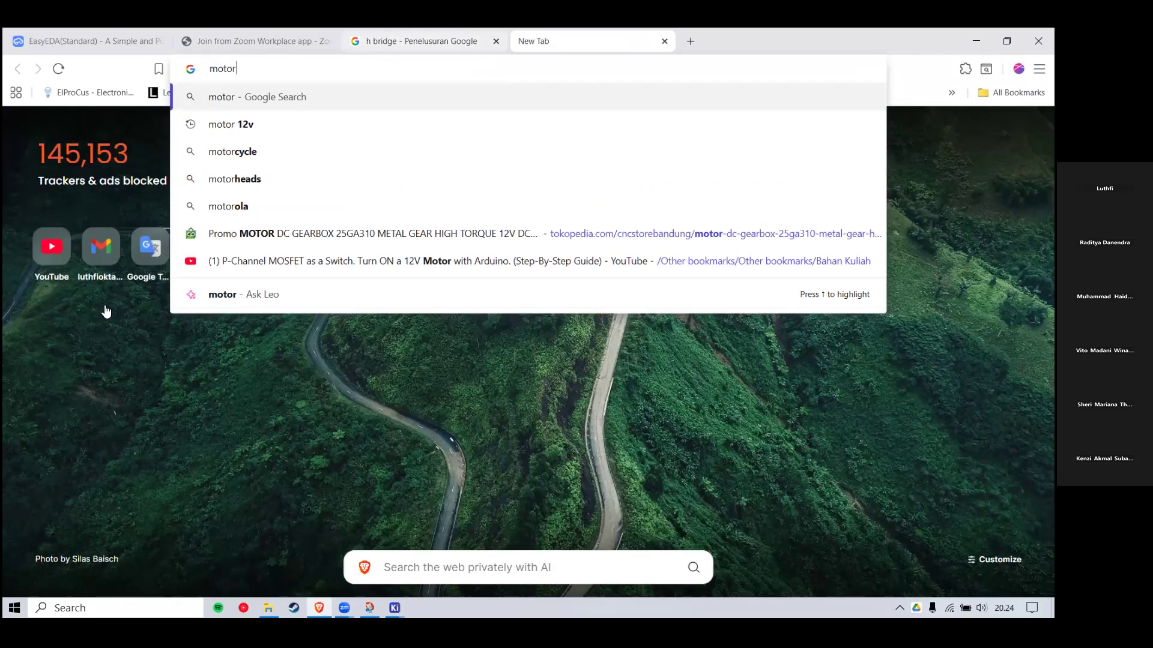
{"action": "key", "text": "Return"}
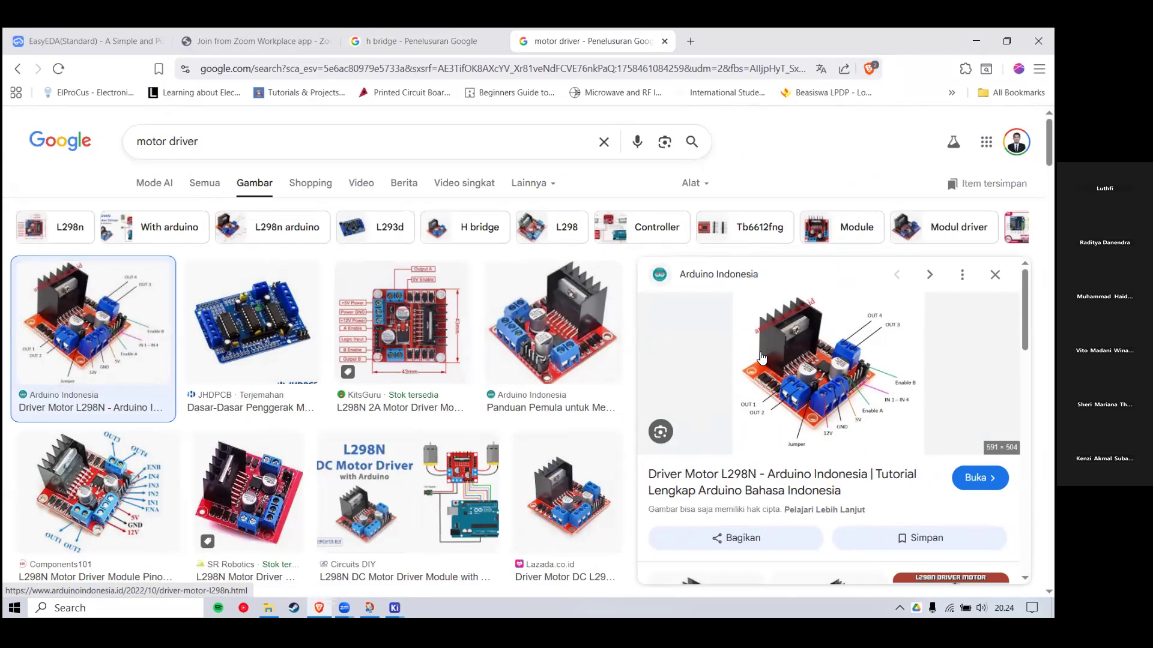
Step: Return to the h bridge image results and examine the enlarged CircuitBread H-bridge diagram
{"action": "left_click", "coordinate": [256, 31]}
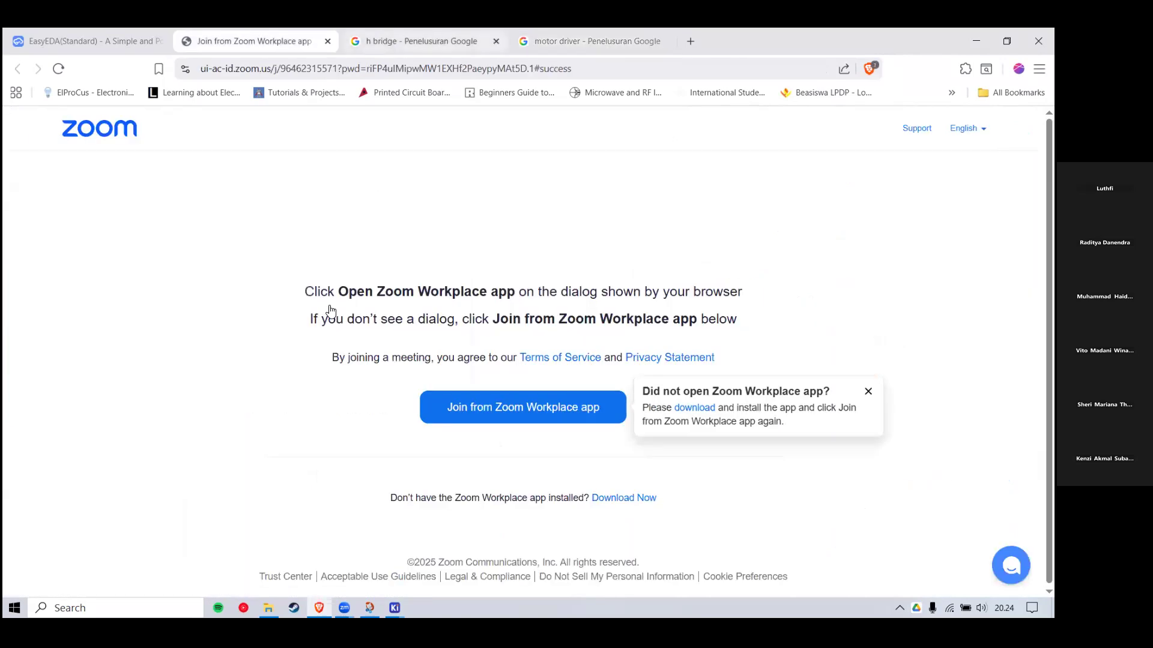
{"action": "key", "text": "ctrl+Tab"}
{"action": "left_click", "coordinate": [597, 316]}
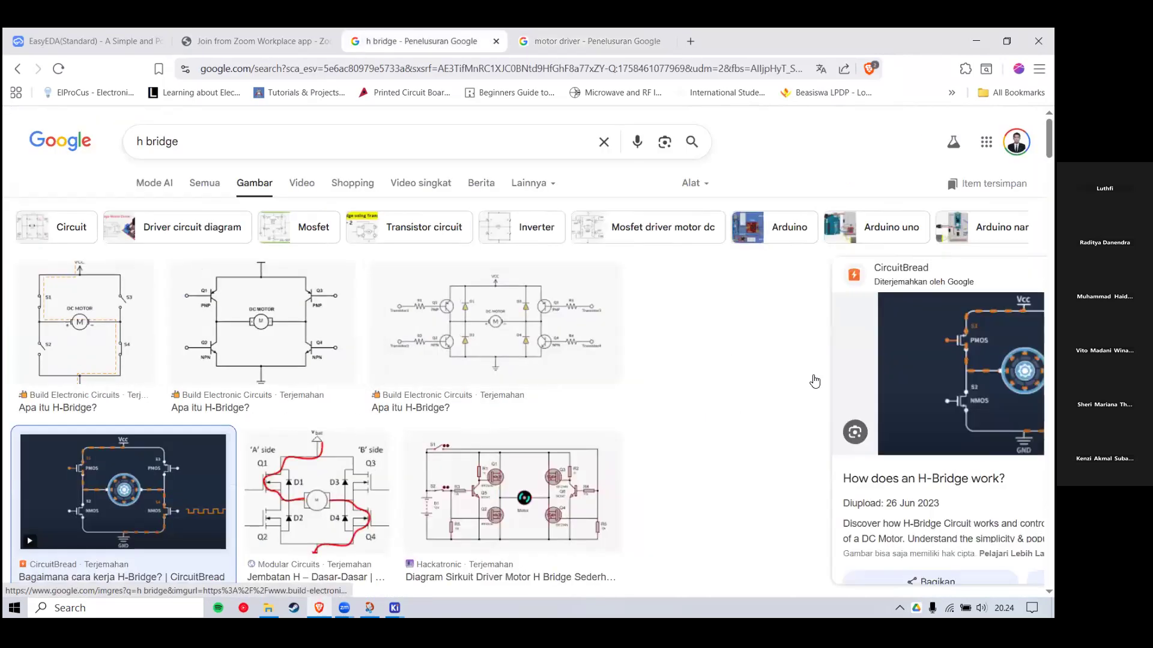
{"action": "scroll", "coordinate": [814, 379], "scroll_direction": "up", "scroll_amount": 4, "text": "ctrl"}
{"action": "scroll", "coordinate": [759, 373], "scroll_direction": "up", "scroll_amount": 1, "text": "ctrl"}
{"action": "scroll", "coordinate": [906, 288], "scroll_direction": "down", "scroll_amount": 1, "text": "ctrl"}
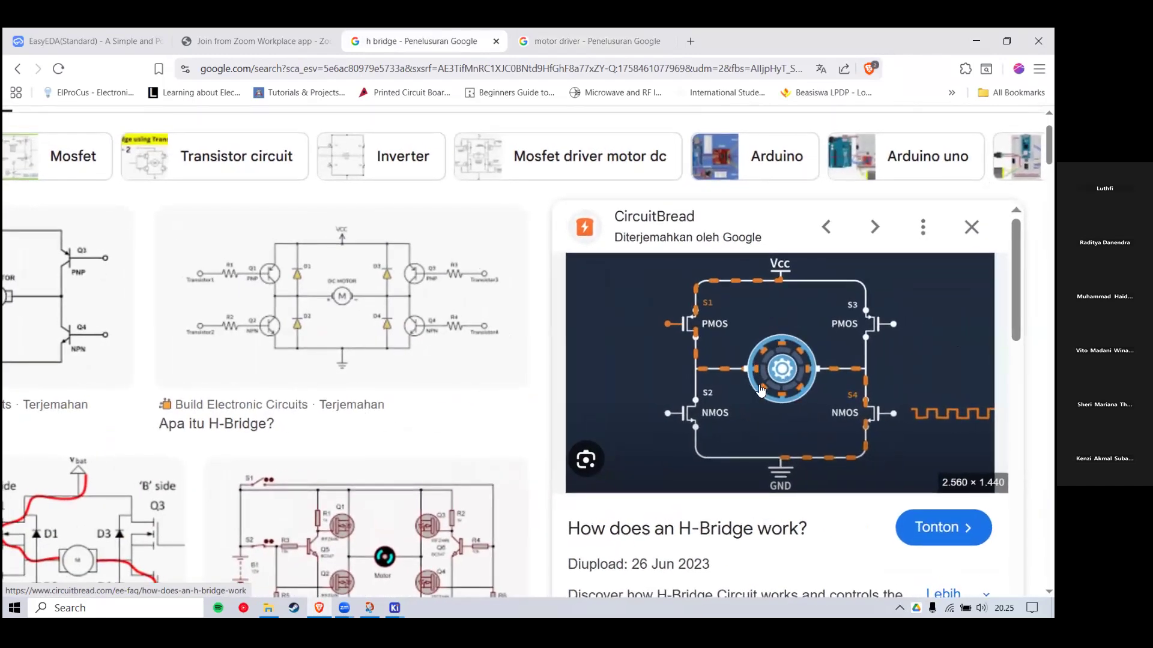
Step: Switch back to the EasyEDA Finpro RE schematic and inspect the IRF510 and IRF9540 MOSFETs forming the H-bridge
{"action": "left_click", "coordinate": [78, 32]}
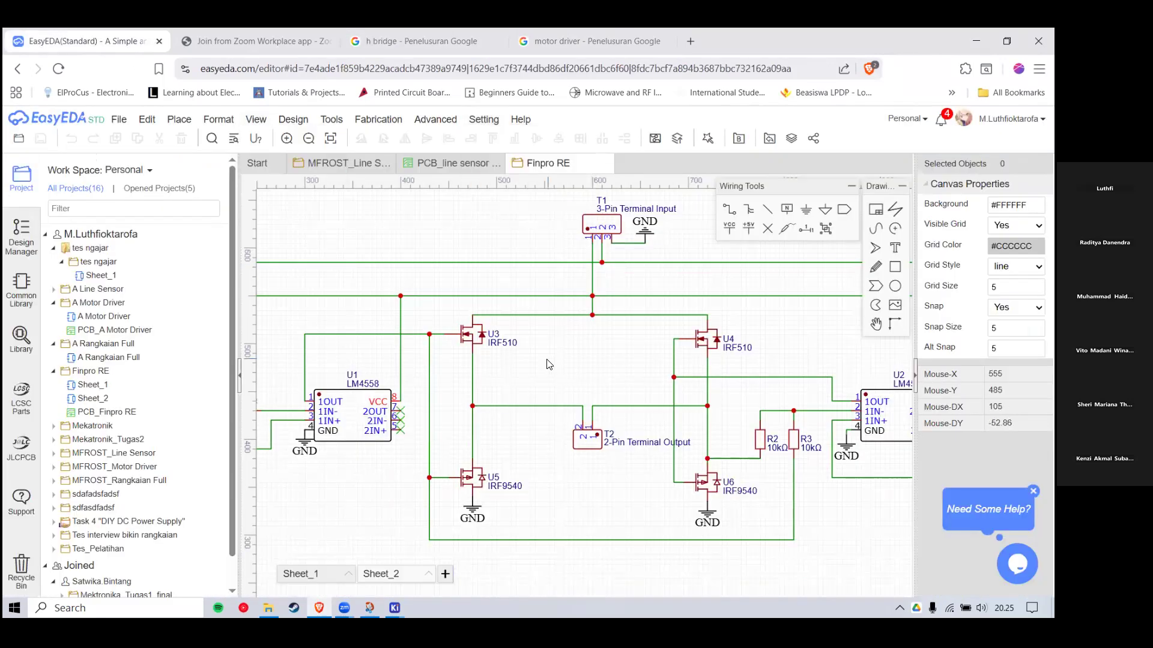
{"action": "scroll", "coordinate": [510, 377], "scroll_direction": "down", "scroll_amount": 2}
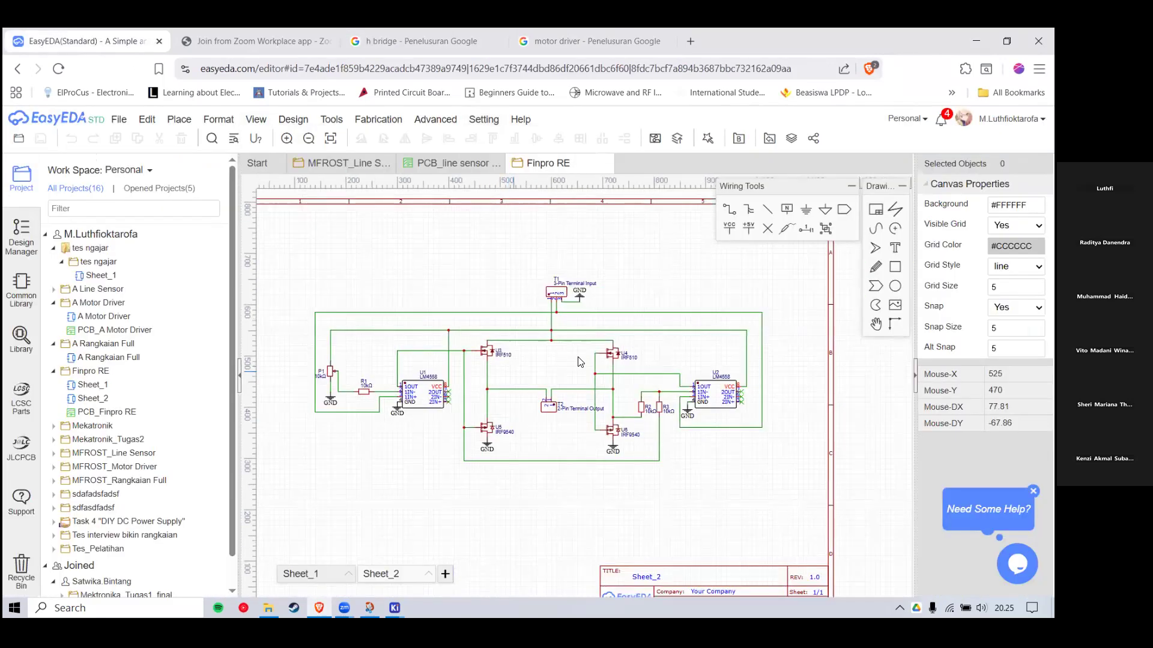
{"action": "scroll", "coordinate": [579, 362], "scroll_direction": "down", "scroll_amount": 1}
{"action": "scroll", "coordinate": [530, 368], "scroll_direction": "up", "scroll_amount": 3}
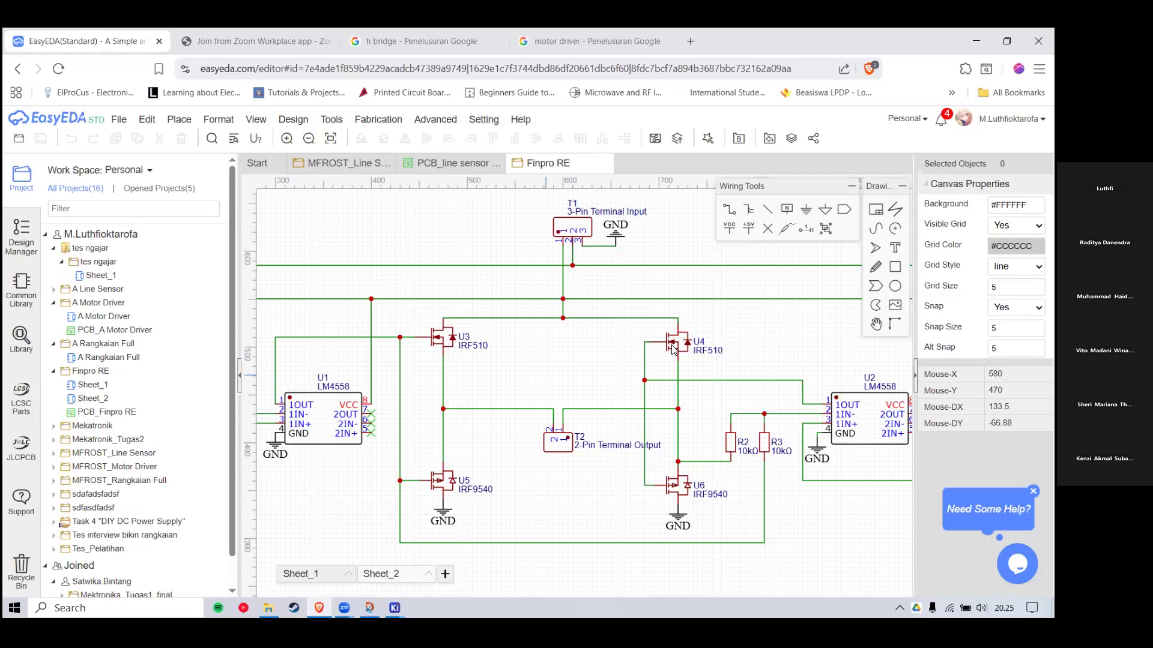
{"action": "left_click", "coordinate": [673, 347]}
{"action": "left_click", "coordinate": [676, 489]}
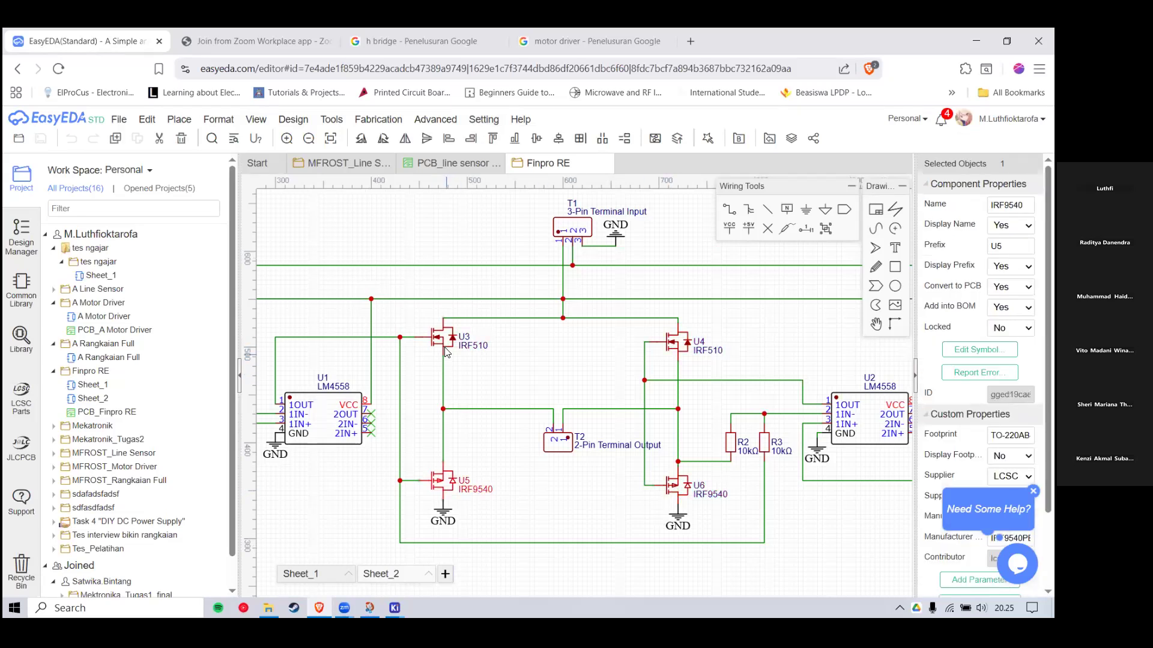
{"action": "left_click", "coordinate": [439, 483]}
{"action": "scroll", "coordinate": [439, 480], "scroll_direction": "down", "scroll_amount": 1}
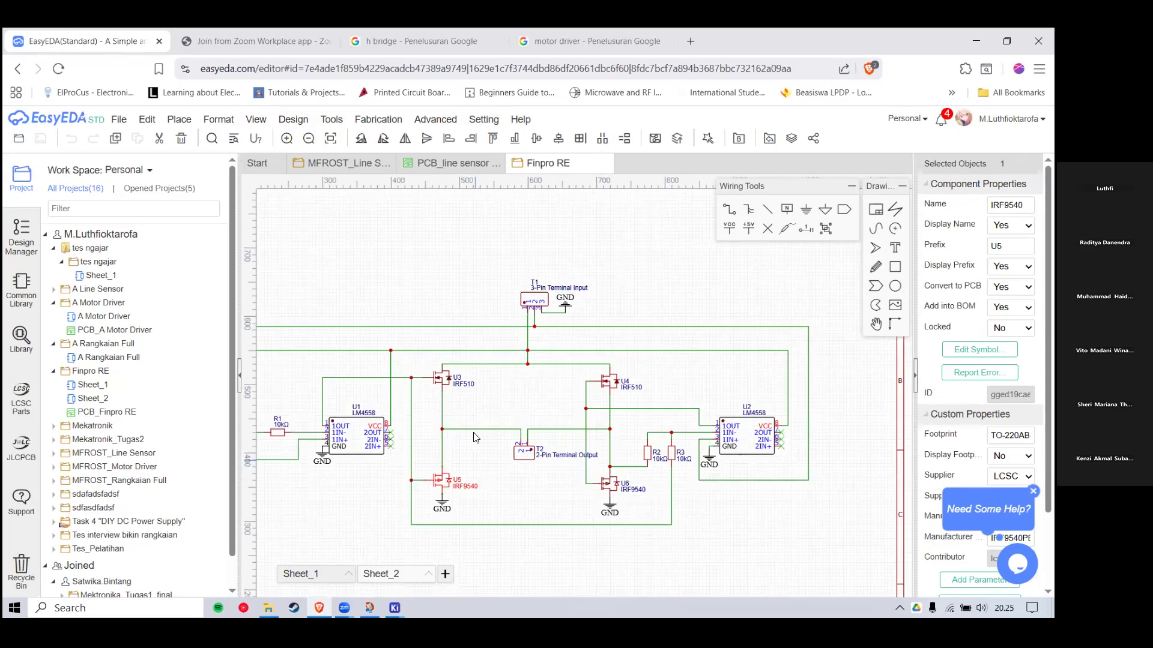
Step: Inspect the two LM4558 op-amps, the 3-pin input terminal T1 and the 2-pin output terminal T2
{"action": "left_click", "coordinate": [724, 445]}
{"action": "left_click", "coordinate": [353, 437]}
{"action": "left_click", "coordinate": [732, 441]}
{"action": "left_click", "coordinate": [354, 437]}
{"action": "left_click", "coordinate": [364, 500]}
{"action": "scroll", "coordinate": [528, 288], "scroll_direction": "up", "scroll_amount": 1}
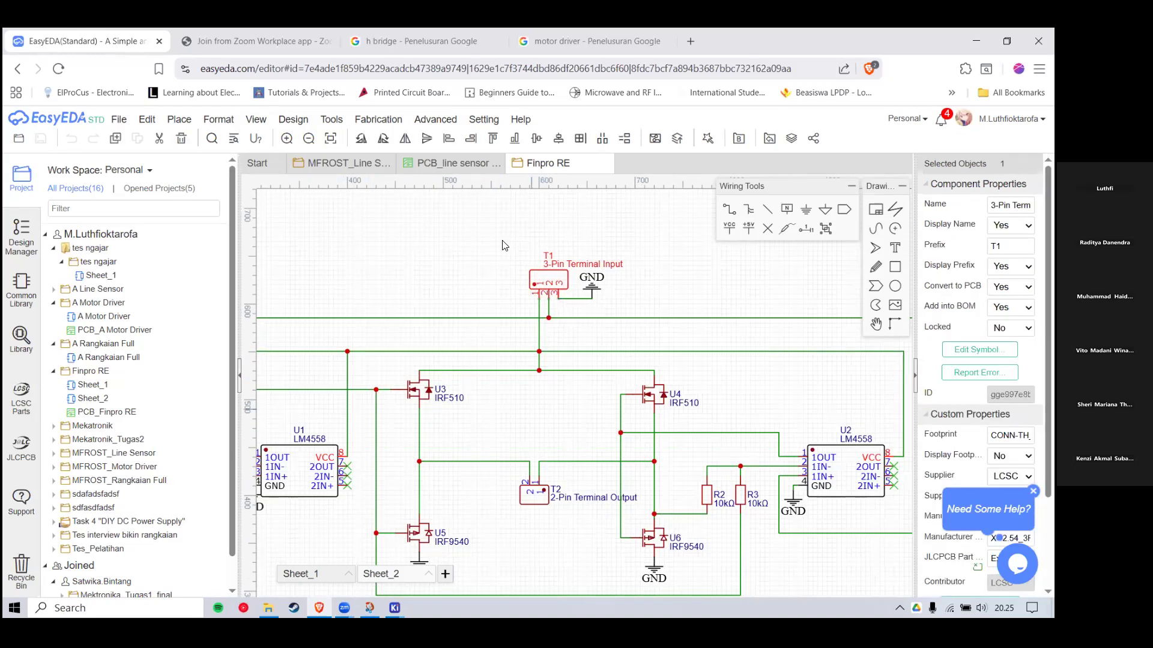
{"action": "left_click", "coordinate": [555, 529]}
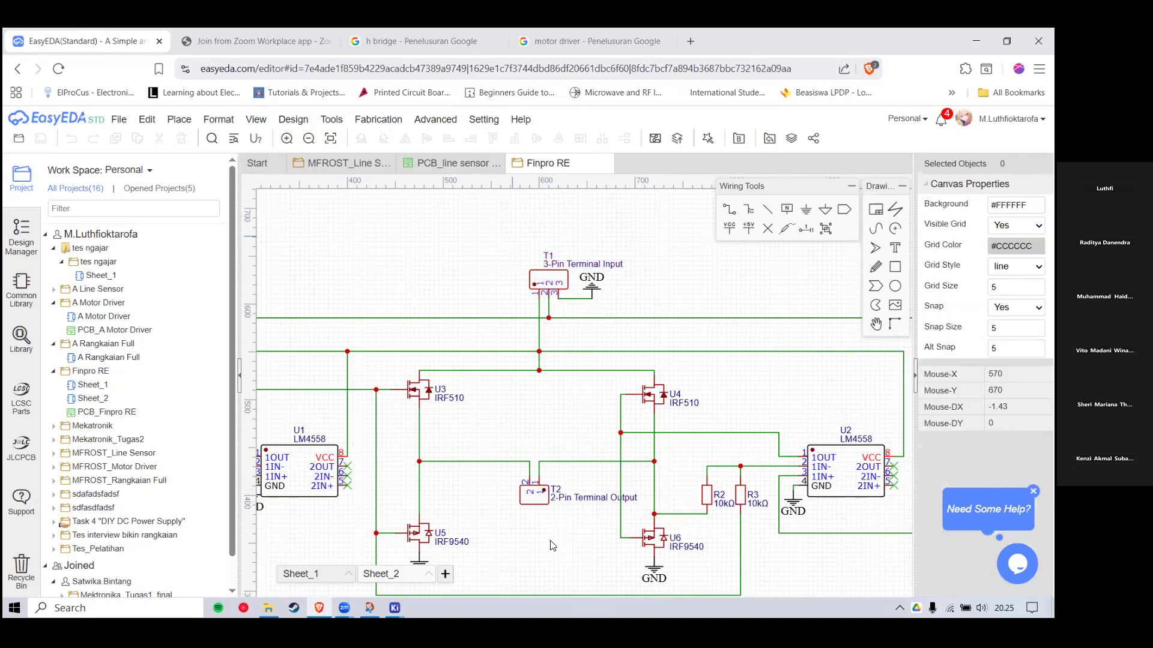
{"action": "left_click", "coordinate": [537, 494]}
{"action": "scroll", "coordinate": [558, 522], "scroll_direction": "up", "scroll_amount": 1}
{"action": "left_click", "coordinate": [550, 540]}
Step: Search the web for "12 volt motor dc" in a new browser tab and open the image results
{"action": "left_click", "coordinate": [690, 44]}
{"action": "type", "text": "12 v"}
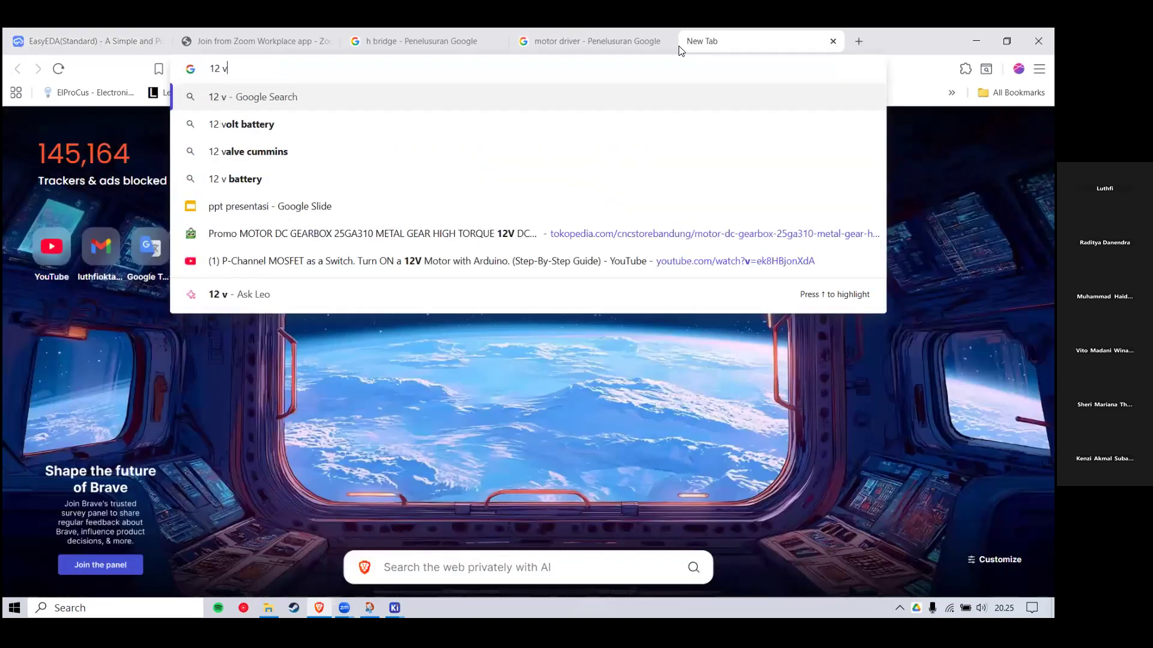
{"action": "type", "text": "olt motor dc"}
{"action": "key", "text": "Return"}
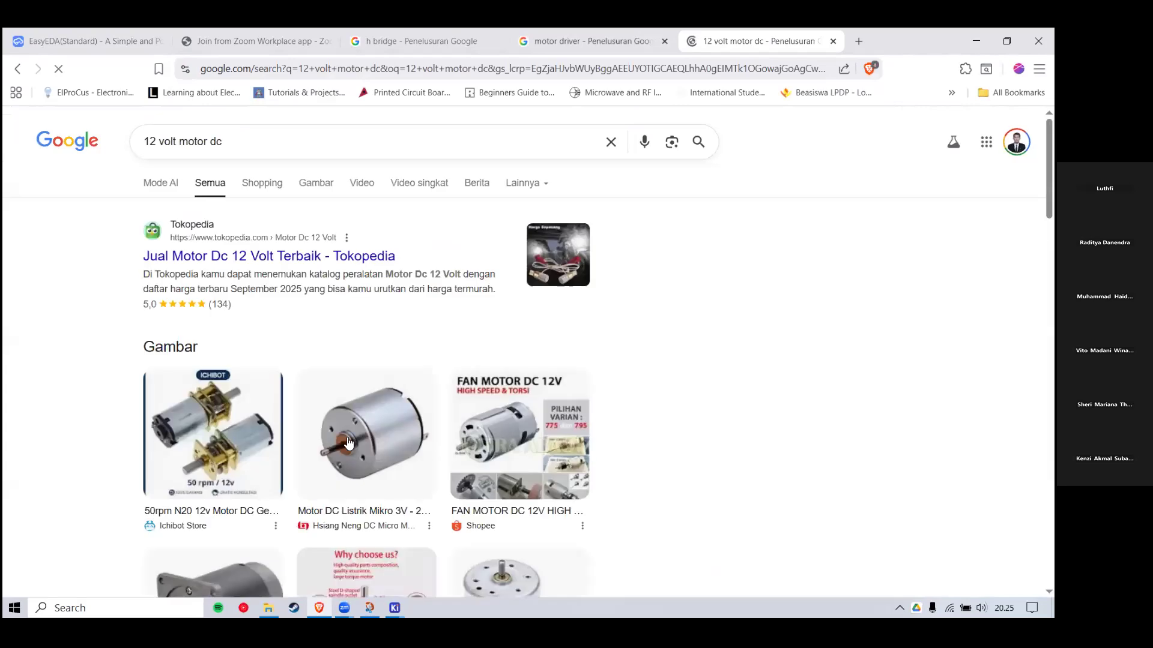
{"action": "left_click", "coordinate": [356, 339]}
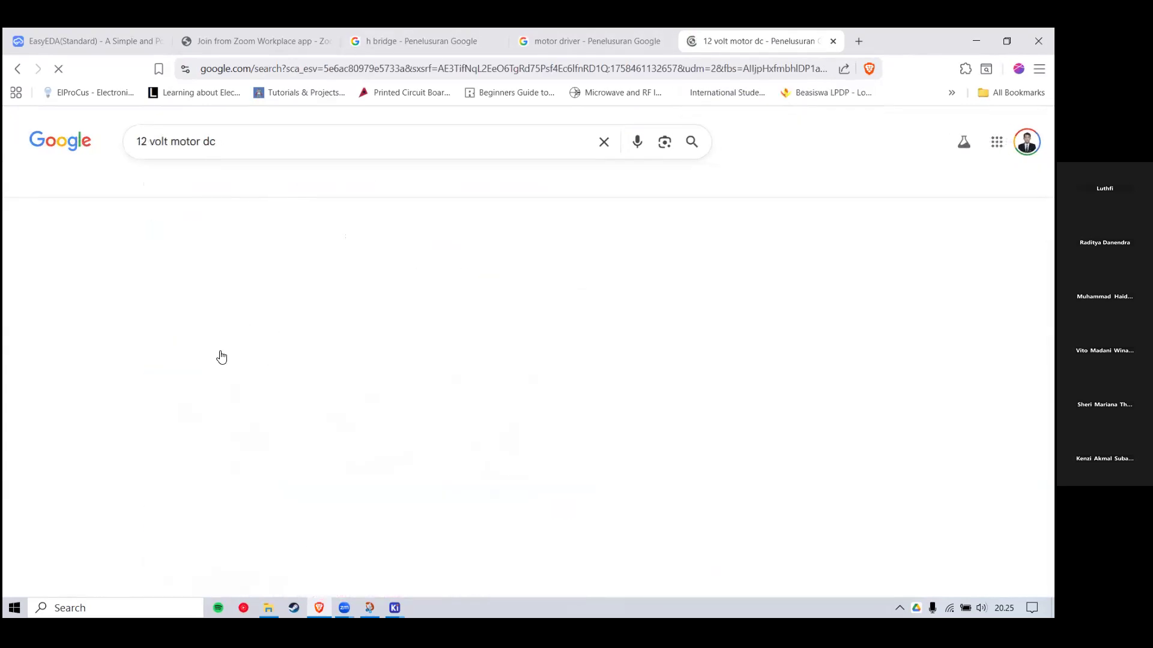
Step: Return to the EasyEDA schematic and examine how LM4558 U1 connects to the MOSFET bridge and output terminal T2
{"action": "left_click", "coordinate": [90, 41]}
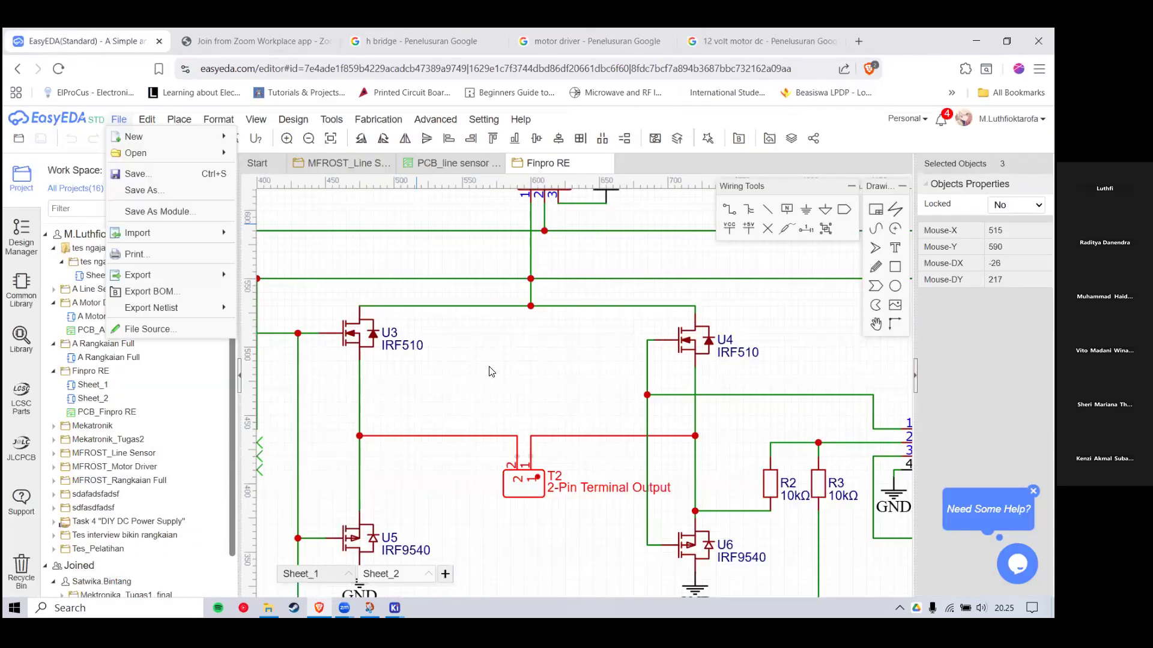
{"action": "scroll", "coordinate": [497, 384], "scroll_direction": "down", "scroll_amount": 2}
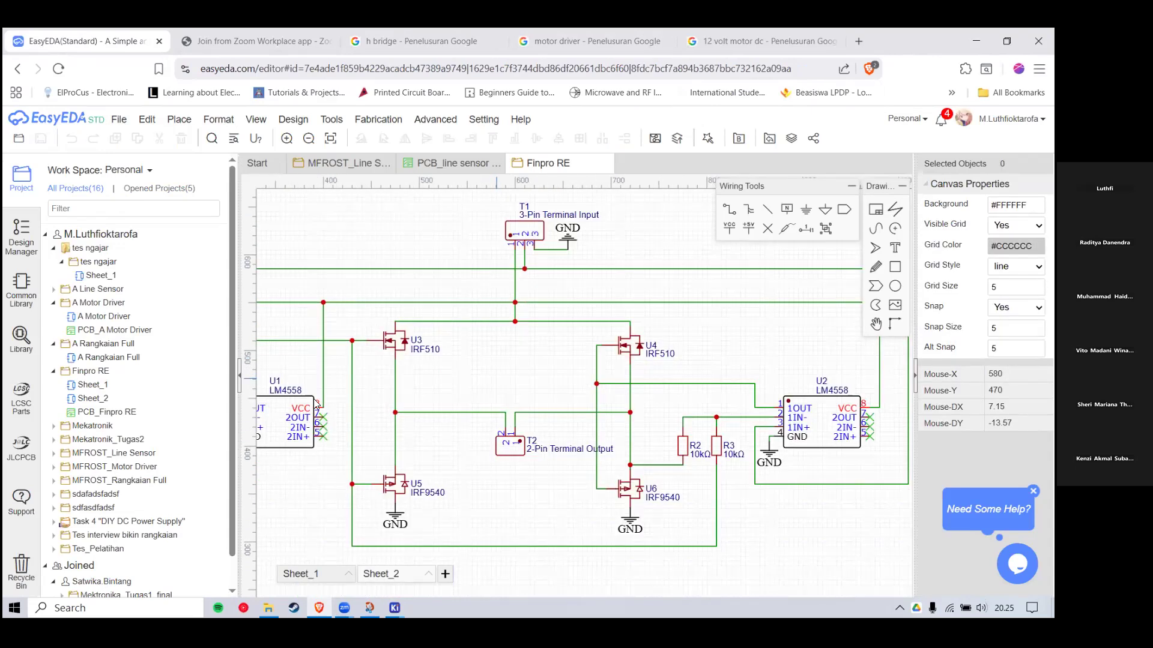
{"action": "scroll", "coordinate": [371, 417], "scroll_direction": "down", "scroll_amount": 1}
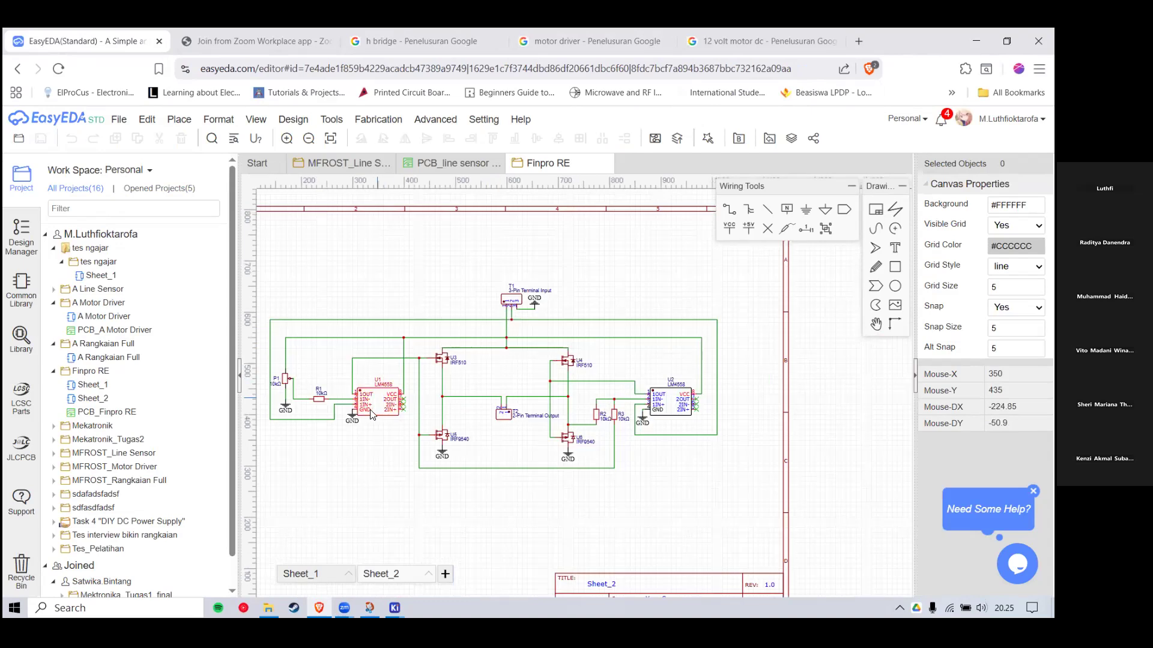
{"action": "scroll", "coordinate": [360, 412], "scroll_direction": "up", "scroll_amount": 1}
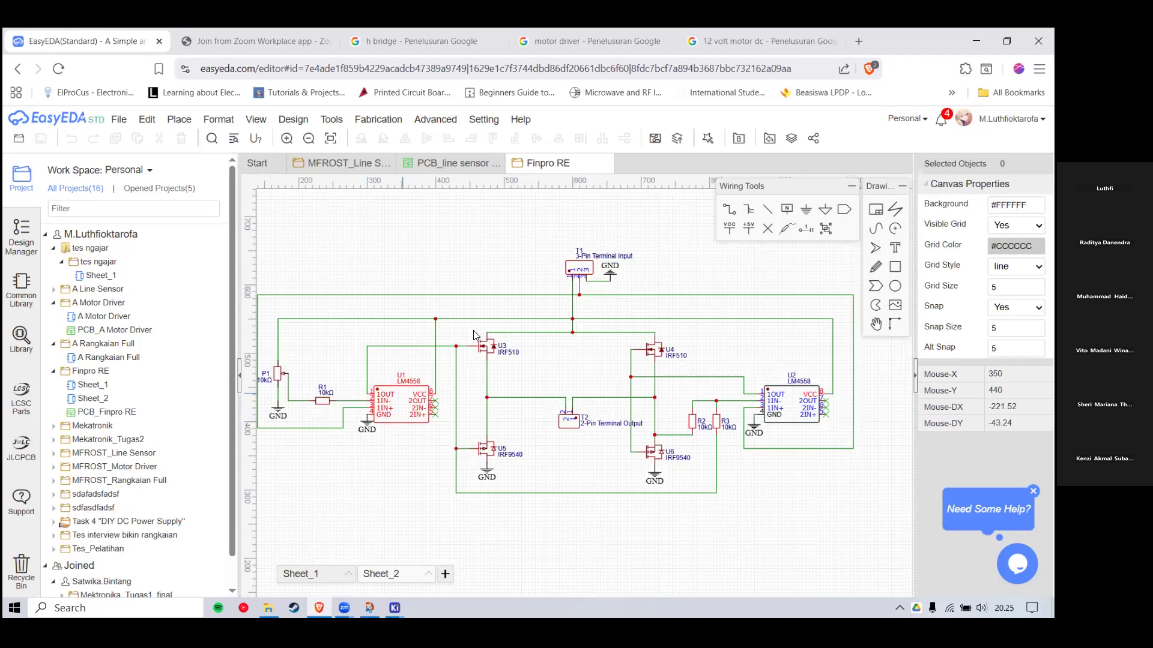
{"action": "scroll", "coordinate": [473, 334], "scroll_direction": "up", "scroll_amount": 1}
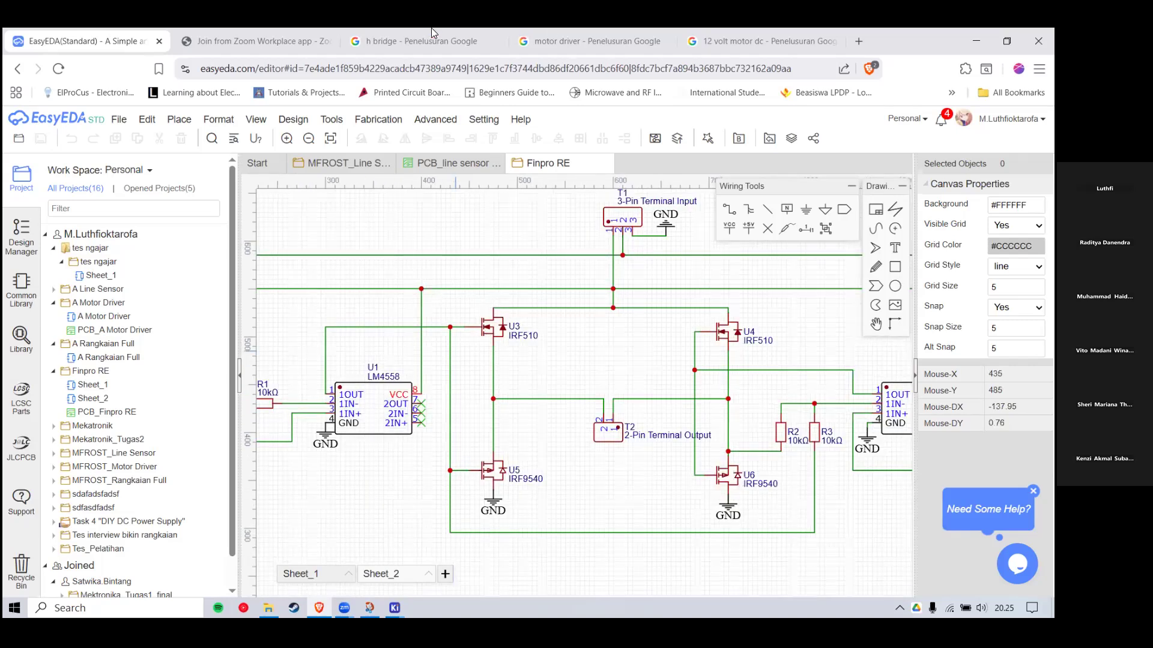
{"action": "scroll", "coordinate": [681, 298], "scroll_direction": "down", "scroll_amount": 1}
{"action": "scroll", "coordinate": [690, 307], "scroll_direction": "up", "scroll_amount": 1}
Step: Compare the motor driver and H-bridge reference images with the EasyEDA schematic
{"action": "key", "text": "ctrl+shift+Tab"}
{"action": "key", "text": "ctrl+shift+Tab"}
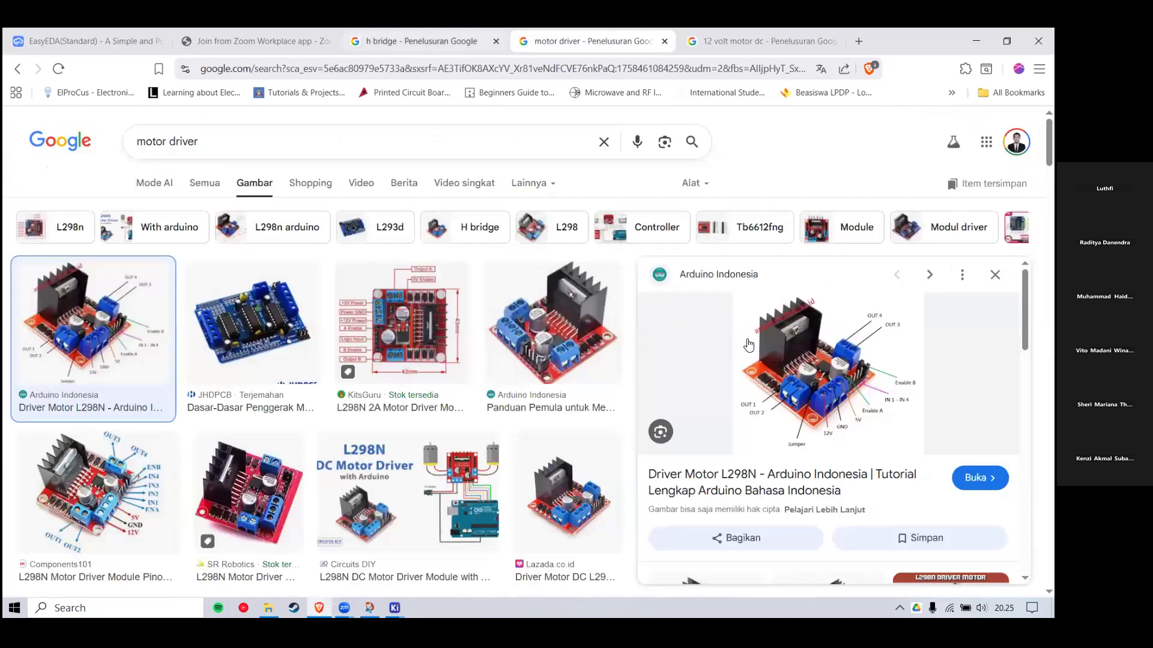
{"action": "key", "text": "ctrl+shift+Tab"}
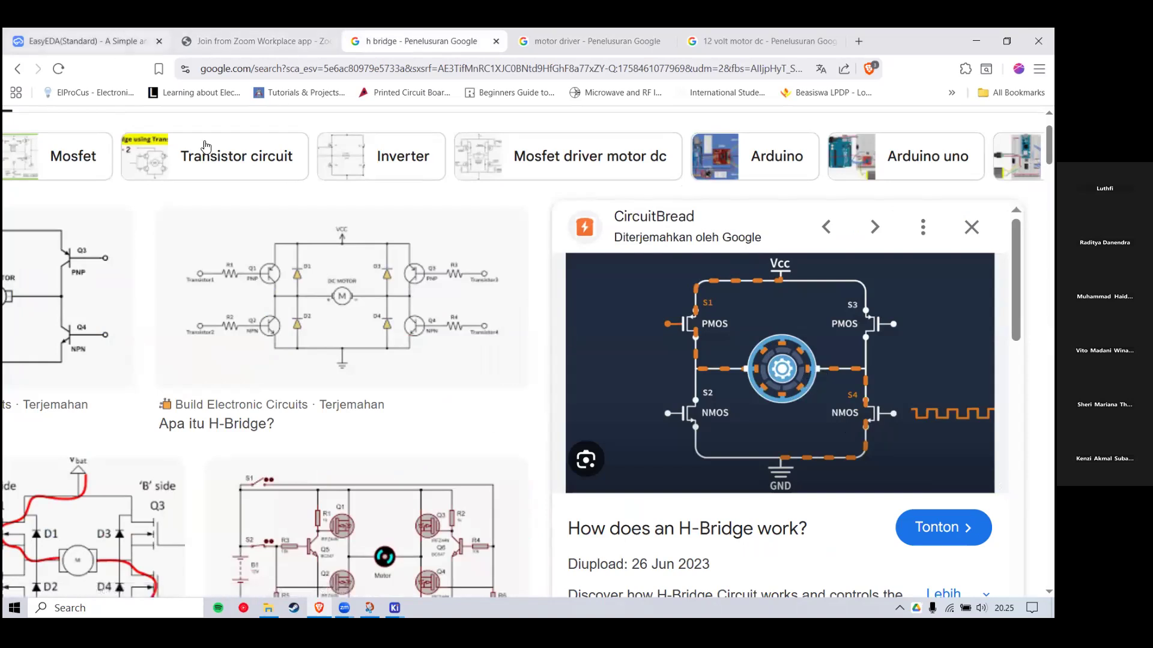
{"action": "left_click", "coordinate": [137, 33]}
{"action": "left_click", "coordinate": [429, 41]}
{"action": "left_click", "coordinate": [84, 41]}
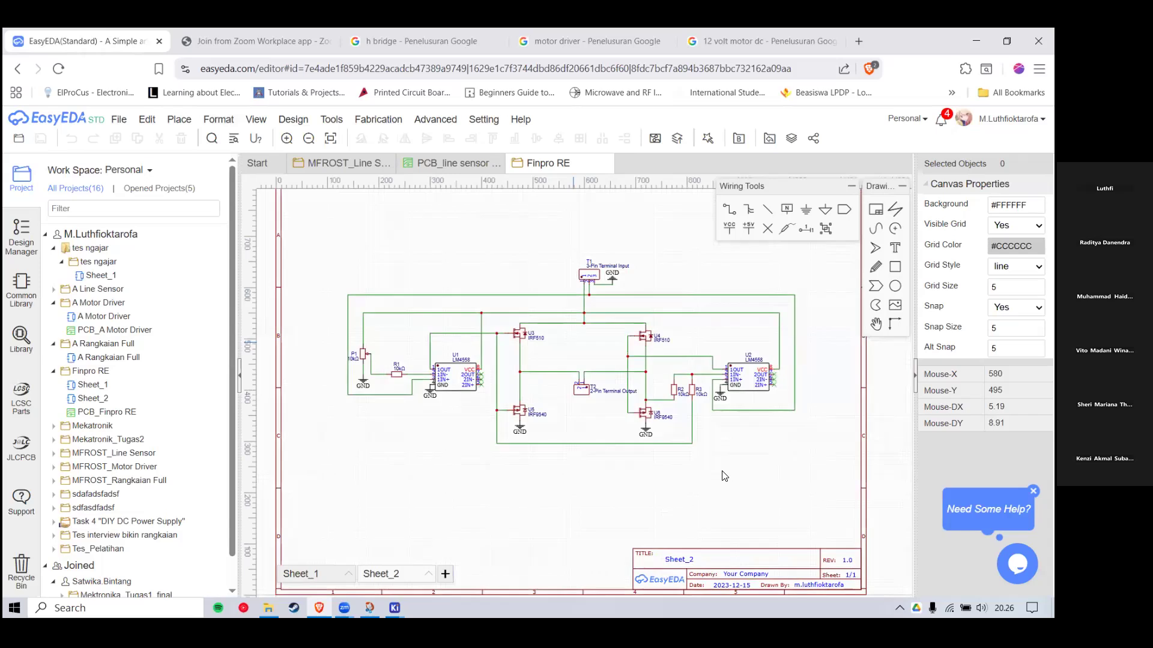
Step: Highlight the full motor driver circuit on Sheet_2 with box selections, then clear the selection
{"action": "left_click_drag", "start_coordinate": [485, 266], "coordinate": [793, 484]}
{"action": "left_click_drag", "start_coordinate": [404, 226], "coordinate": [801, 477]}
{"action": "left_click_drag", "start_coordinate": [421, 245], "coordinate": [821, 473]}
{"action": "left_click_drag", "start_coordinate": [411, 250], "coordinate": [448, 259]}
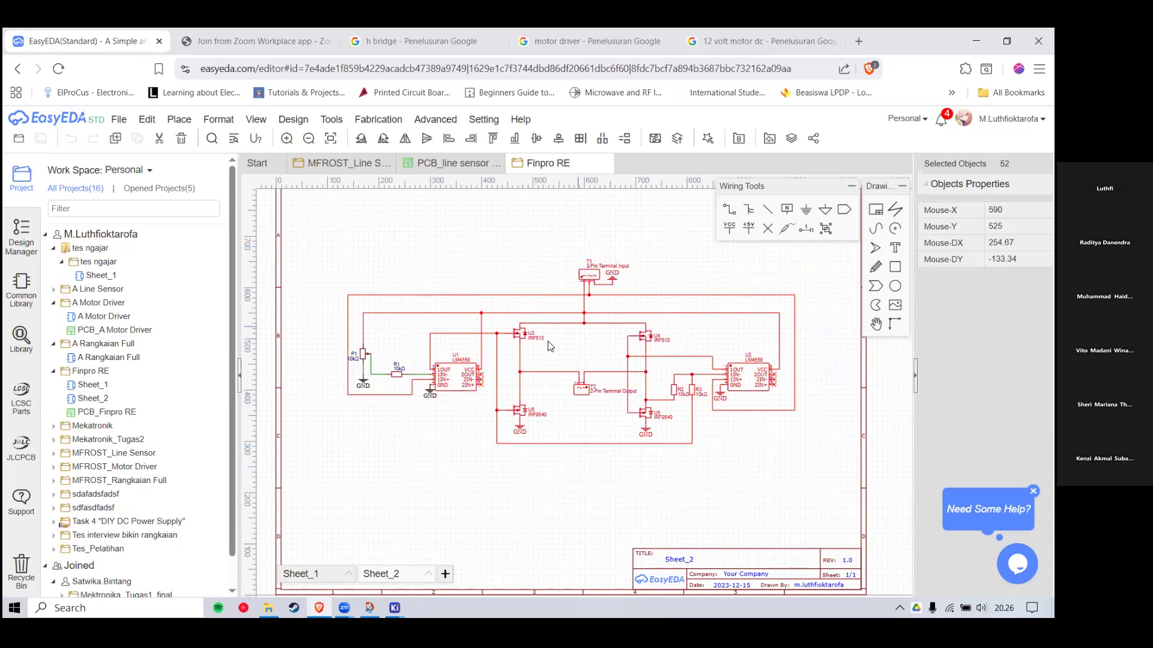
{"action": "scroll", "coordinate": [578, 345], "scroll_direction": "up", "scroll_amount": 1}
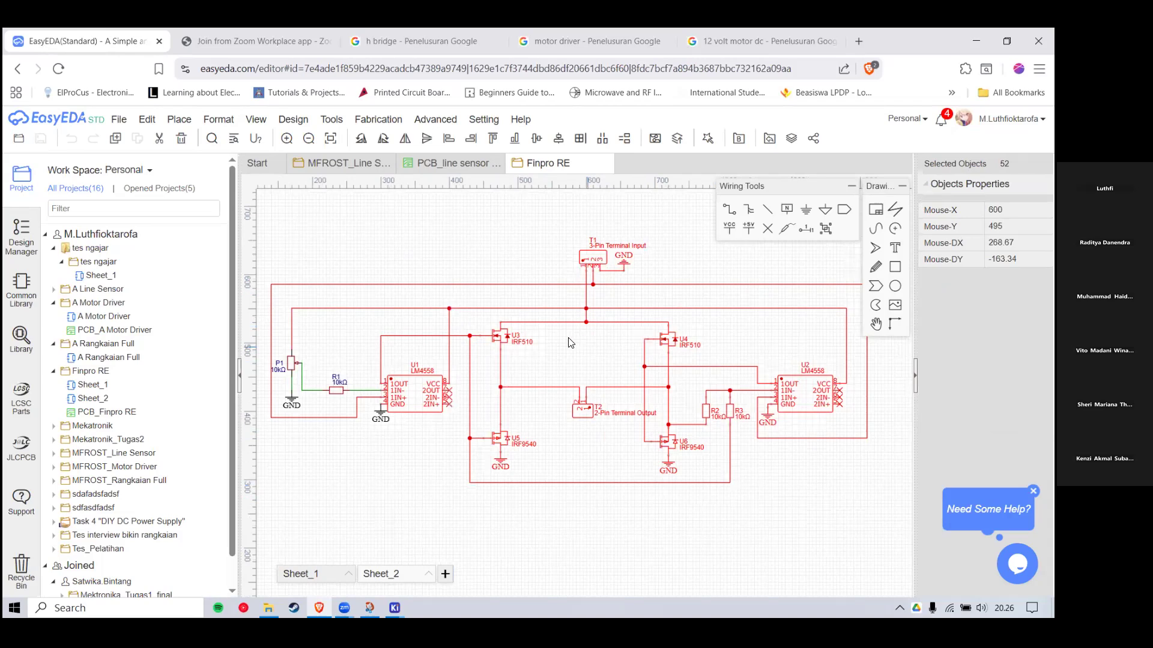
{"action": "left_click", "coordinate": [459, 576]}
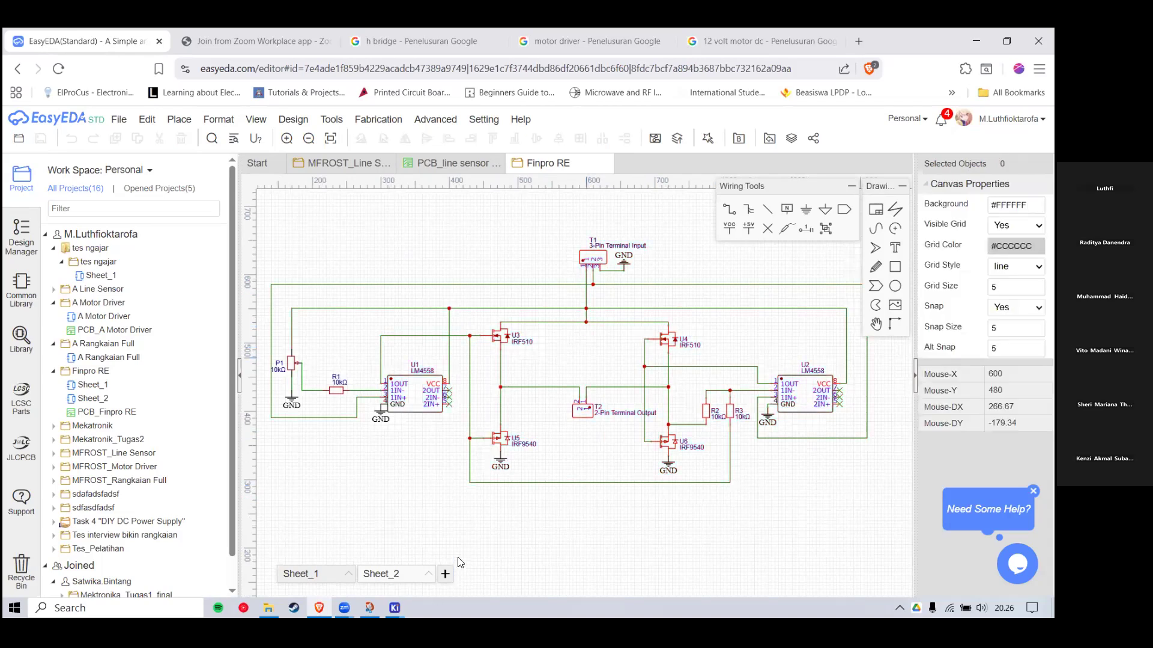
Step: Examine the H-bridge on Sheet_2 and highlight MOSFETs U3 and U5 with box selections
{"action": "scroll", "coordinate": [593, 360], "scroll_direction": "up", "scroll_amount": 1}
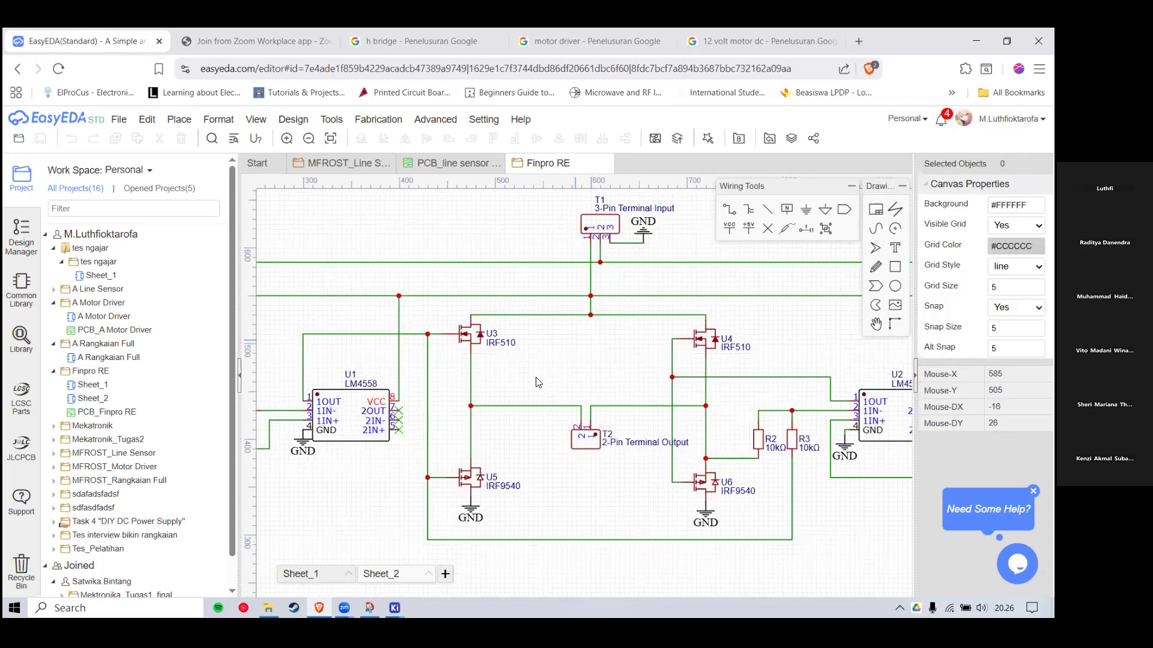
{"action": "scroll", "coordinate": [538, 382], "scroll_direction": "up", "scroll_amount": 1}
{"action": "scroll", "coordinate": [521, 378], "scroll_direction": "down", "scroll_amount": 3}
{"action": "scroll", "coordinate": [385, 349], "scroll_direction": "down", "scroll_amount": 1}
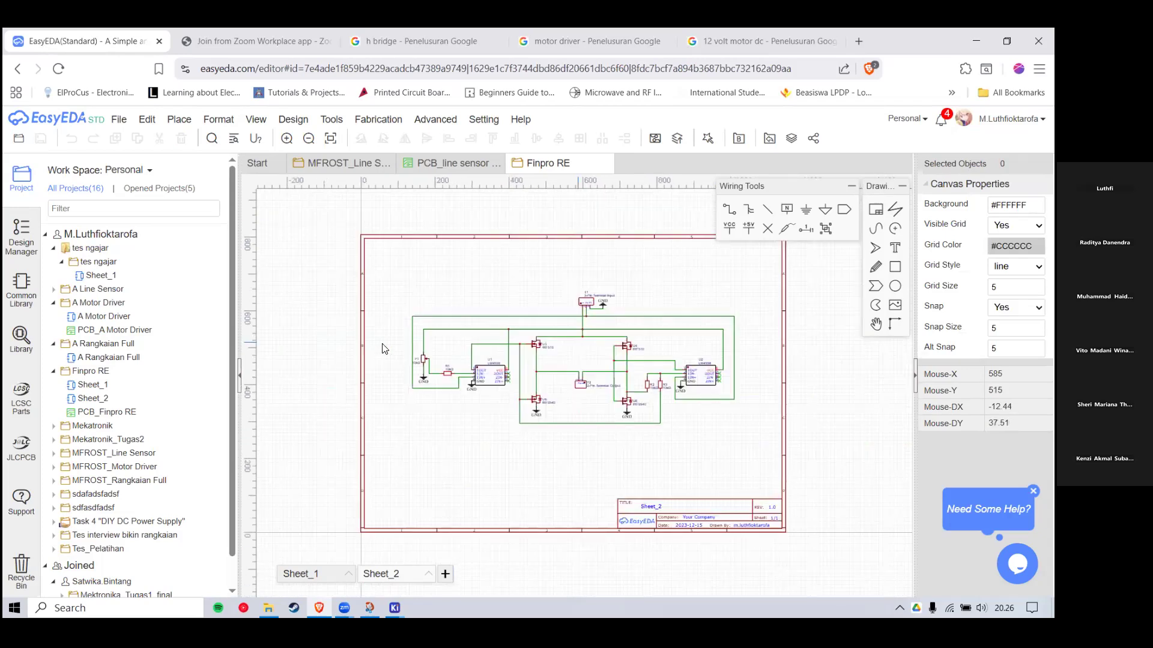
{"action": "scroll", "coordinate": [508, 338], "scroll_direction": "up", "scroll_amount": 1}
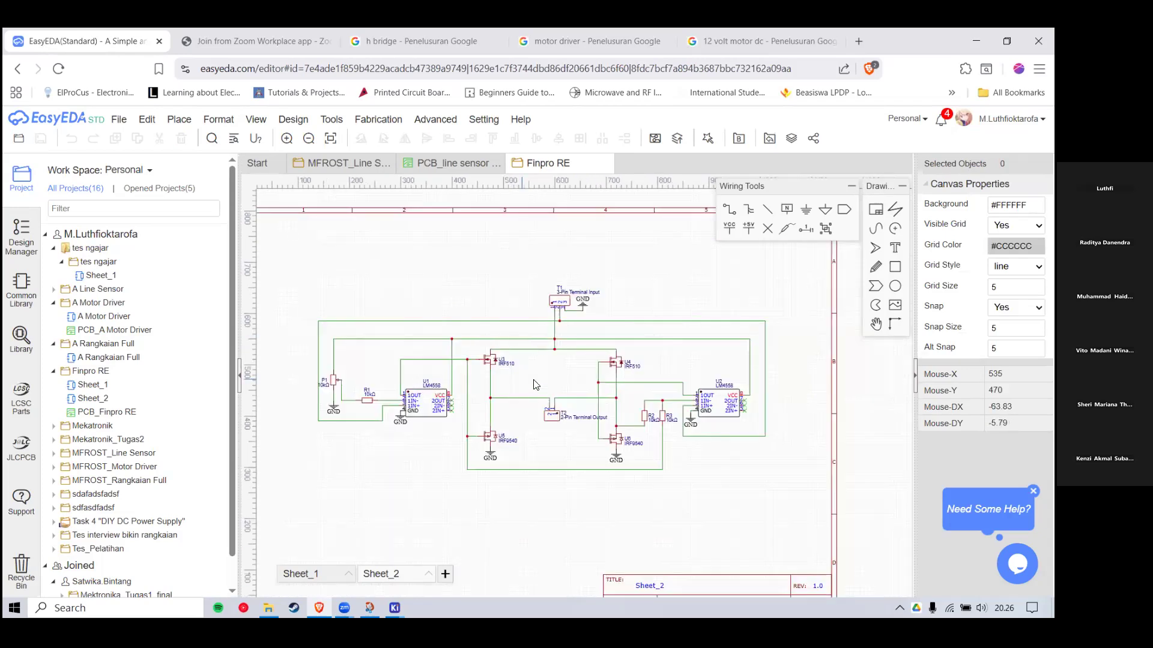
{"action": "scroll", "coordinate": [536, 385], "scroll_direction": "up", "scroll_amount": 1}
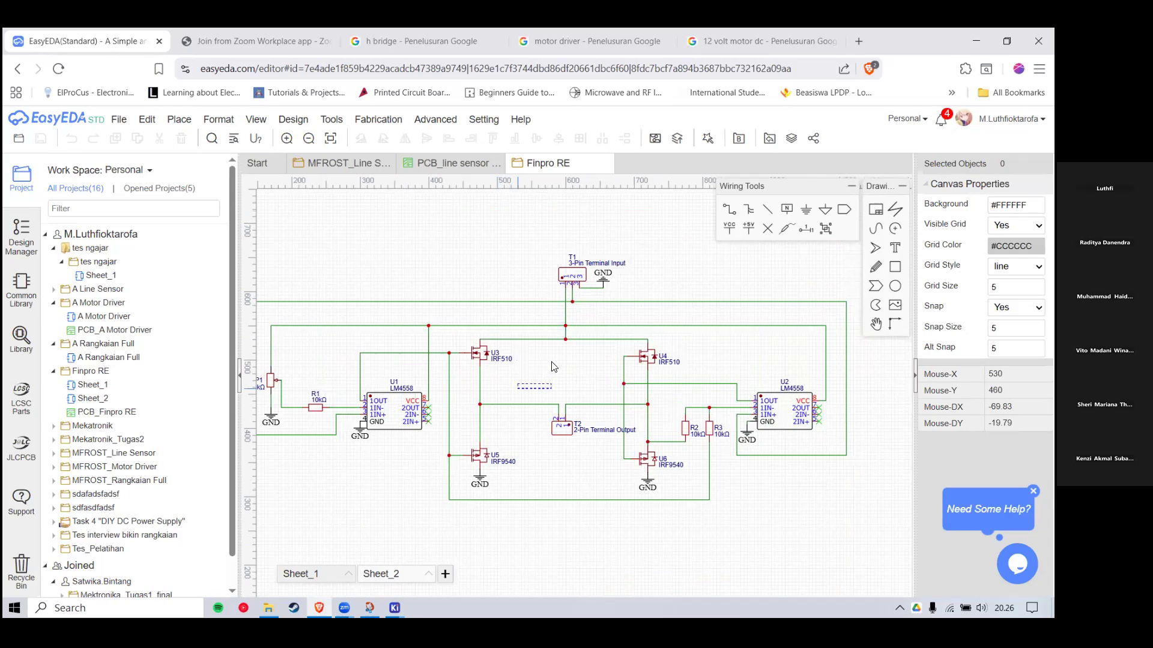
{"action": "scroll", "coordinate": [553, 366], "scroll_direction": "up", "scroll_amount": 1}
{"action": "left_click_drag", "start_coordinate": [421, 314], "coordinate": [520, 377]}
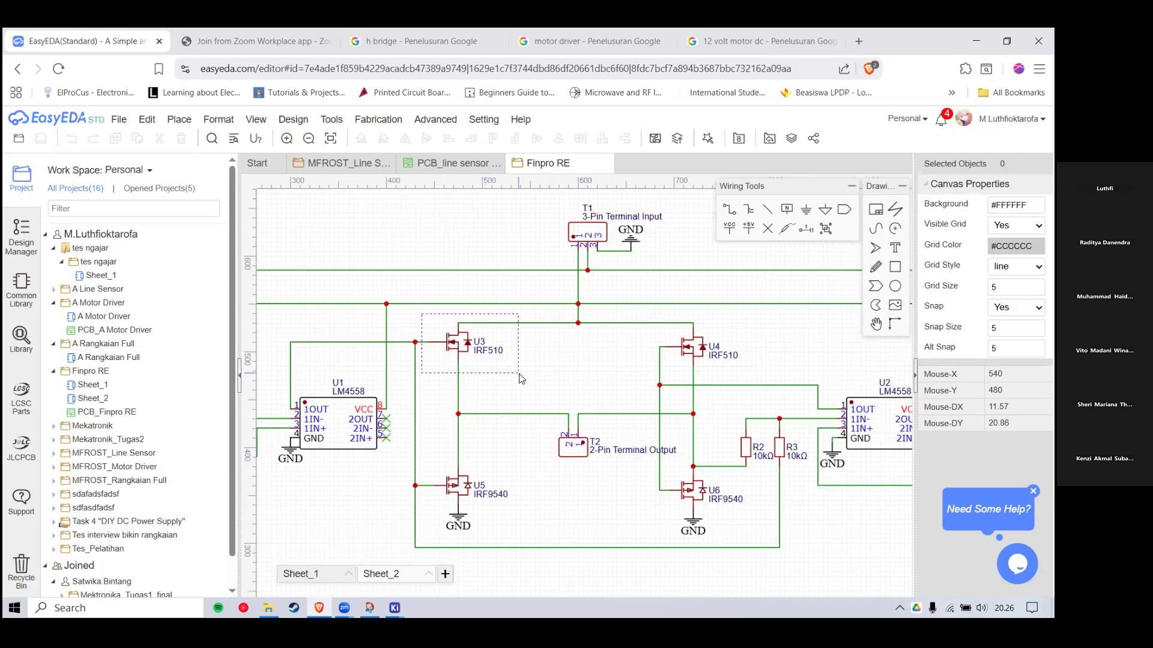
{"action": "left_click_drag", "start_coordinate": [548, 524], "coordinate": [441, 462]}
{"action": "left_click_drag", "start_coordinate": [434, 390], "coordinate": [435, 389]}
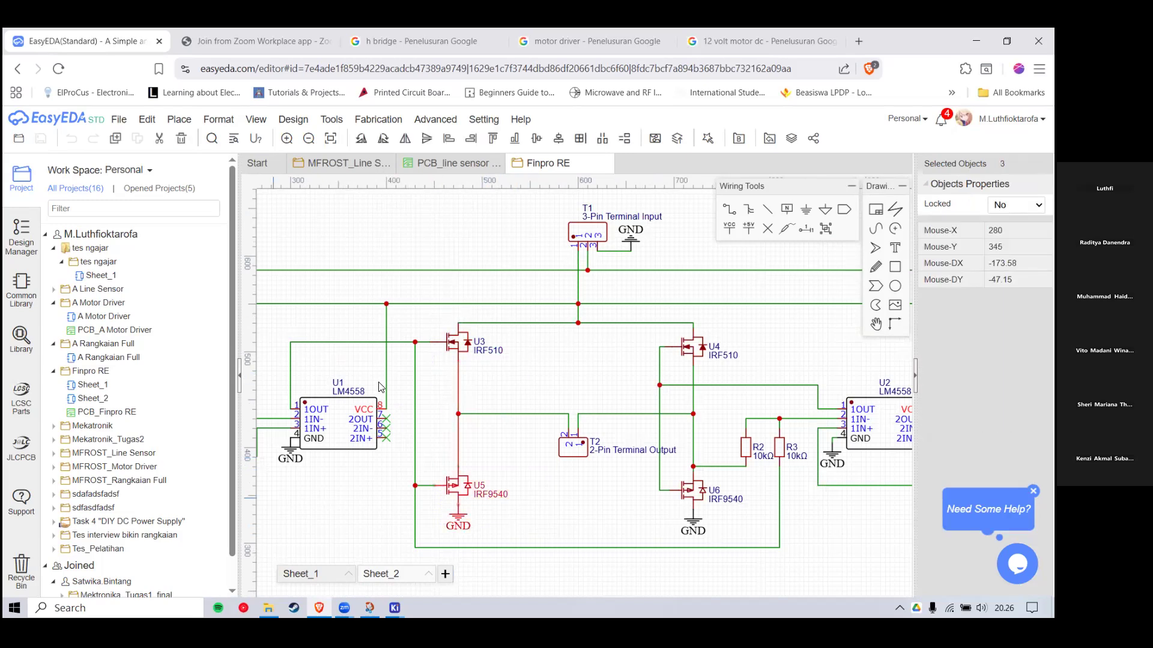
Step: Select the LM4558 op-amp U1 and inspect its wiring to the MOSFET bridge
{"action": "left_click", "coordinate": [368, 402], "text": "ctrl"}
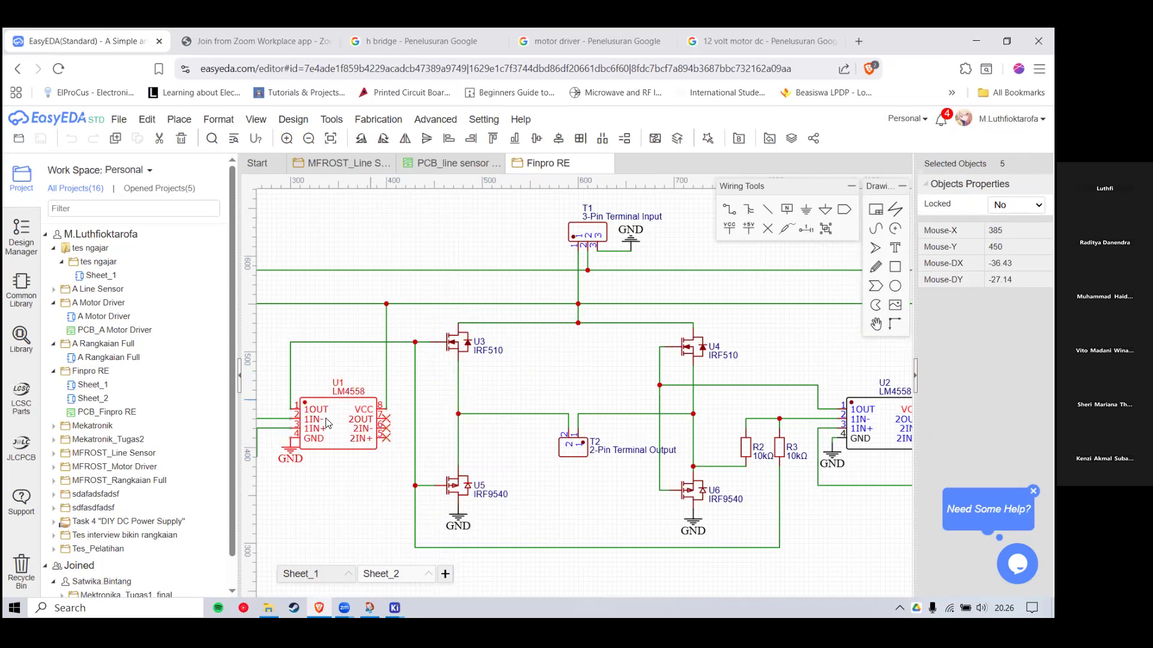
{"action": "scroll", "coordinate": [351, 429], "scroll_direction": "down", "scroll_amount": 1}
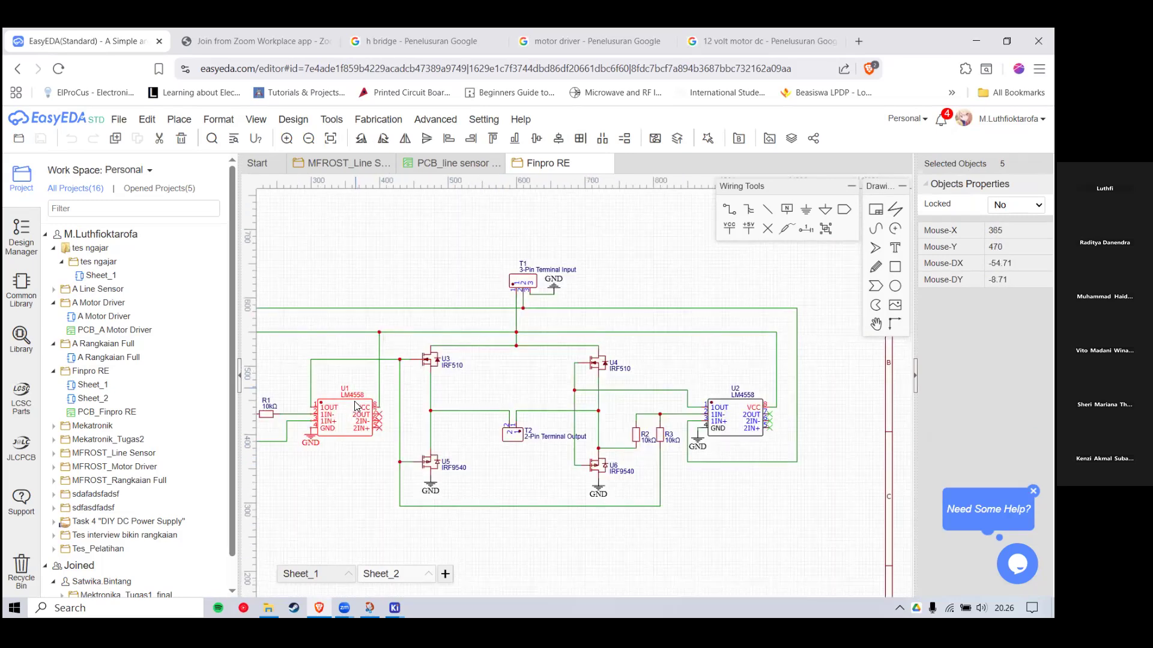
{"action": "scroll", "coordinate": [364, 416], "scroll_direction": "up", "scroll_amount": 1}
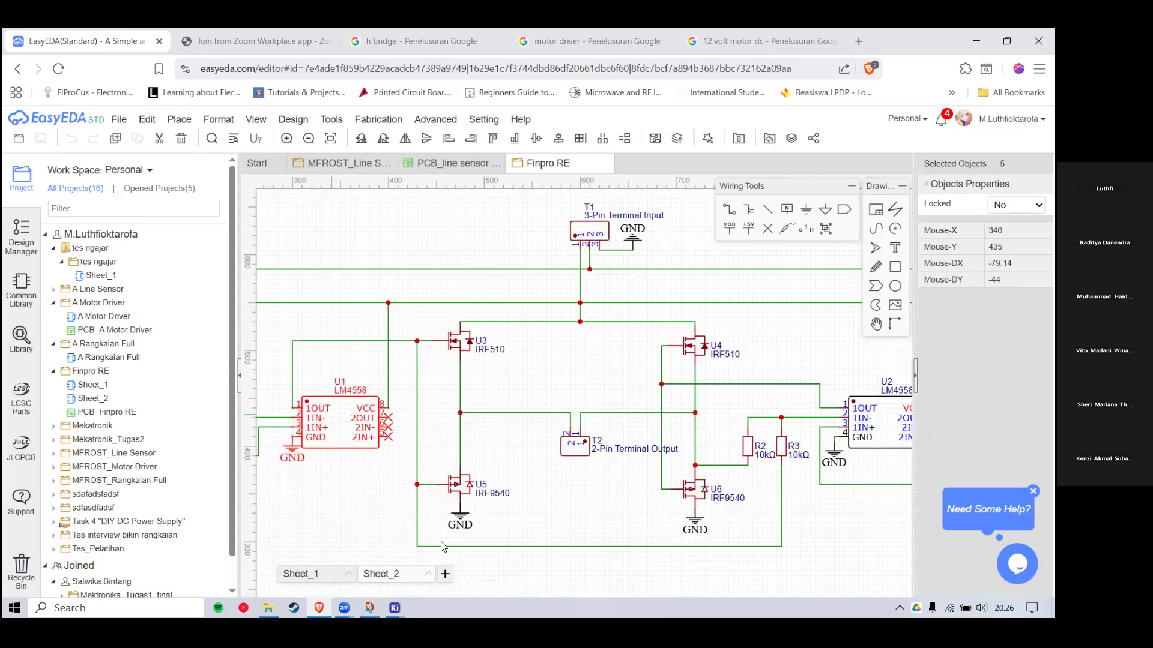
{"action": "scroll", "coordinate": [624, 453], "scroll_direction": "down", "scroll_amount": 2}
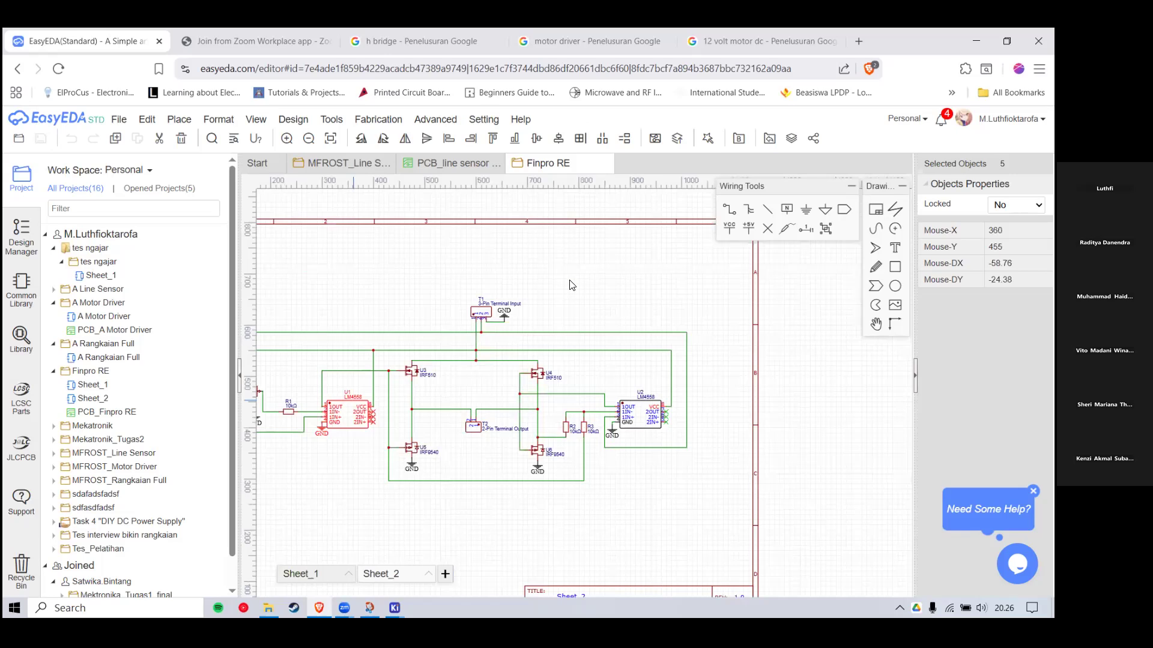
Step: Switch to the KiCad schematic editor and start placing a symbol on the empty sheet so the libraries load
{"action": "key", "text": "alt+Tab"}
{"action": "left_click_drag", "start_coordinate": [524, 324], "coordinate": [672, 429]}
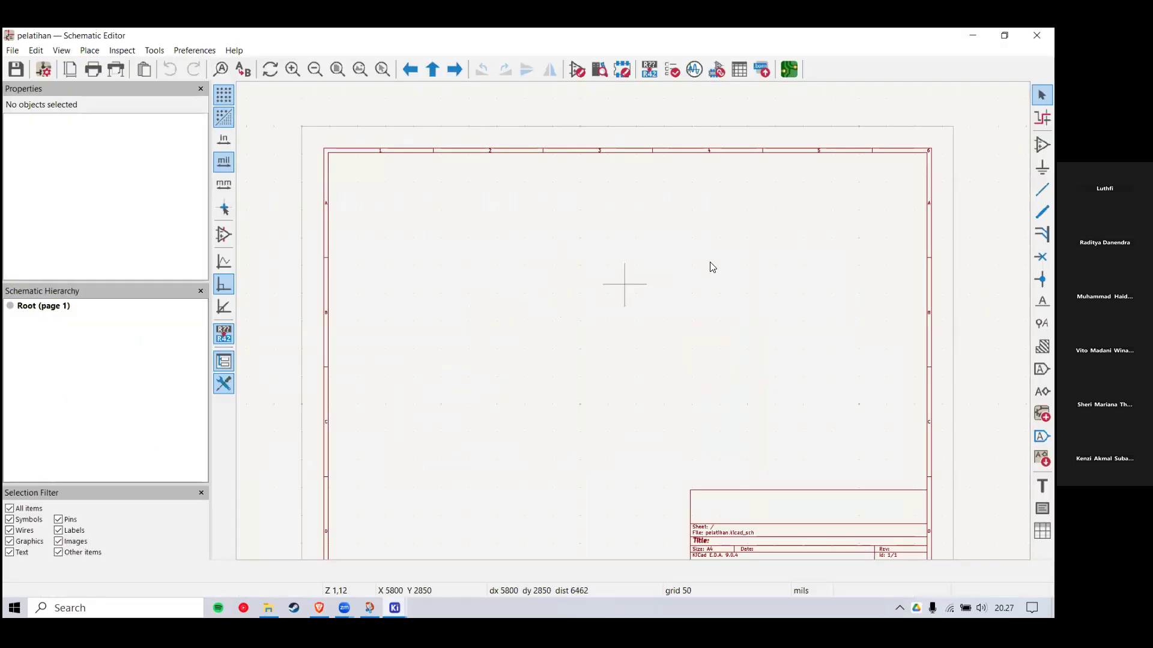
{"action": "left_click", "coordinate": [1042, 145]}
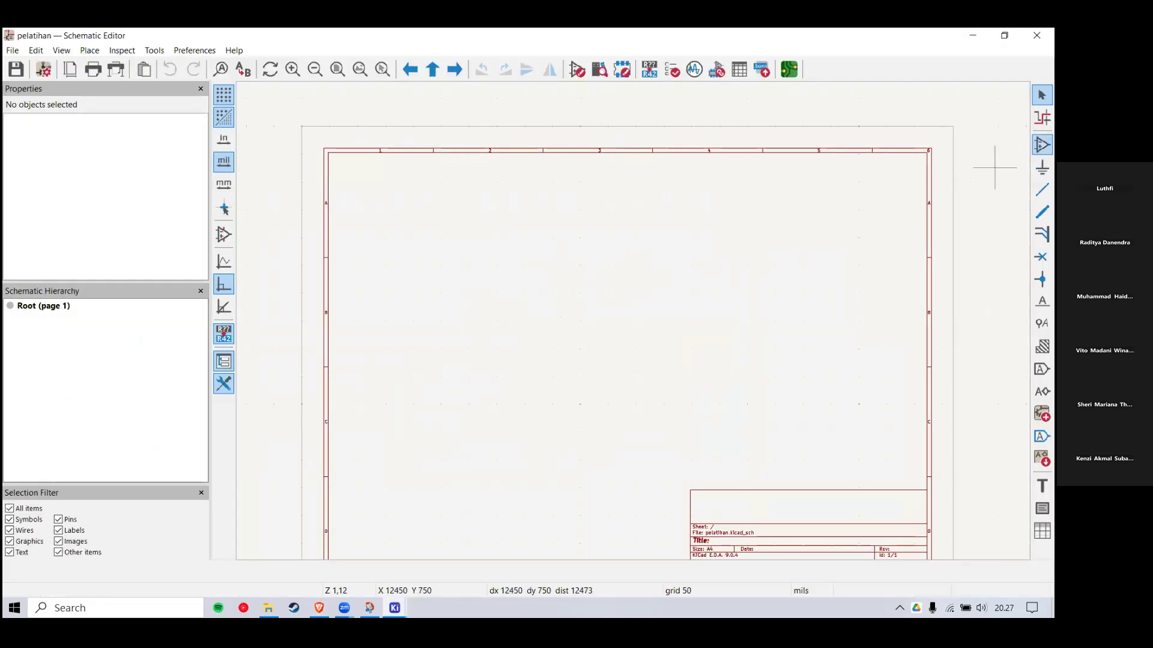
{"action": "left_click", "coordinate": [663, 243]}
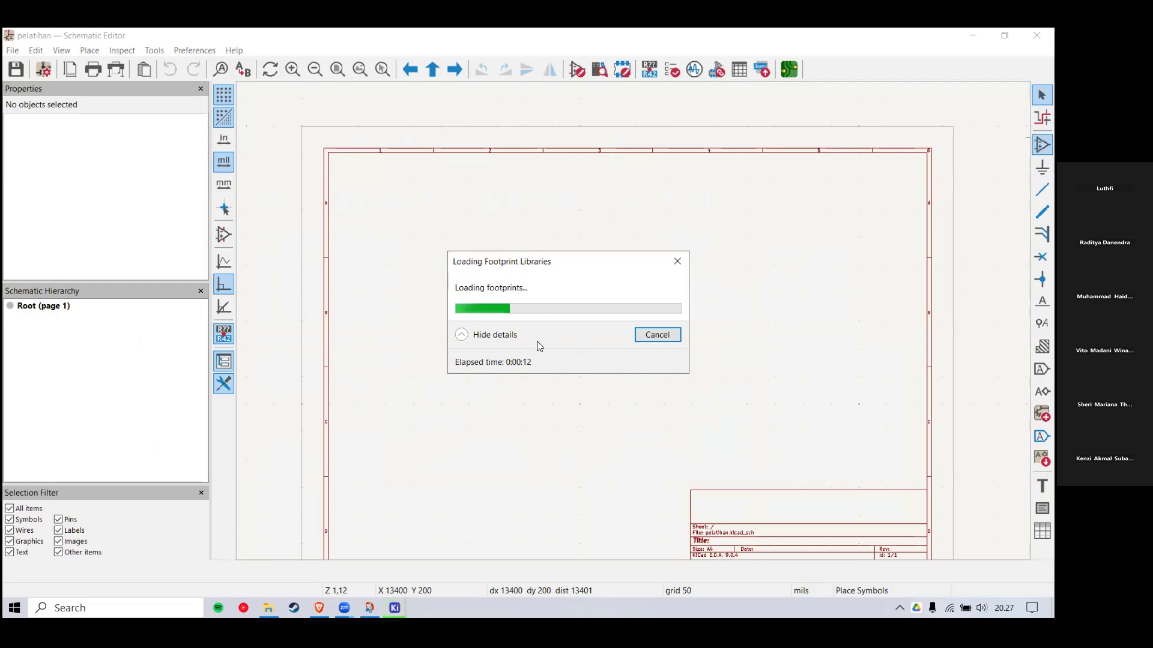
Step: Return to the EasyEDA schematic, open the component library, and reposition its window to view the MOSFET part names
{"action": "left_click", "coordinate": [320, 607]}
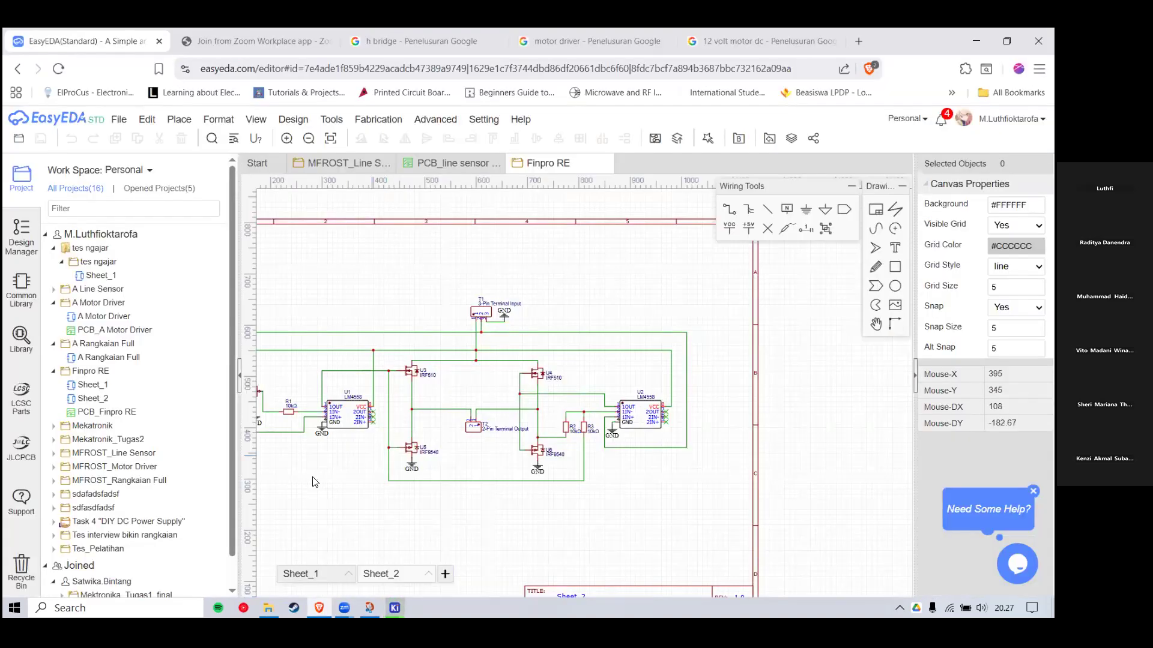
{"action": "scroll", "coordinate": [356, 462], "scroll_direction": "down", "scroll_amount": 4}
{"action": "scroll", "coordinate": [360, 467], "scroll_direction": "up", "scroll_amount": 2}
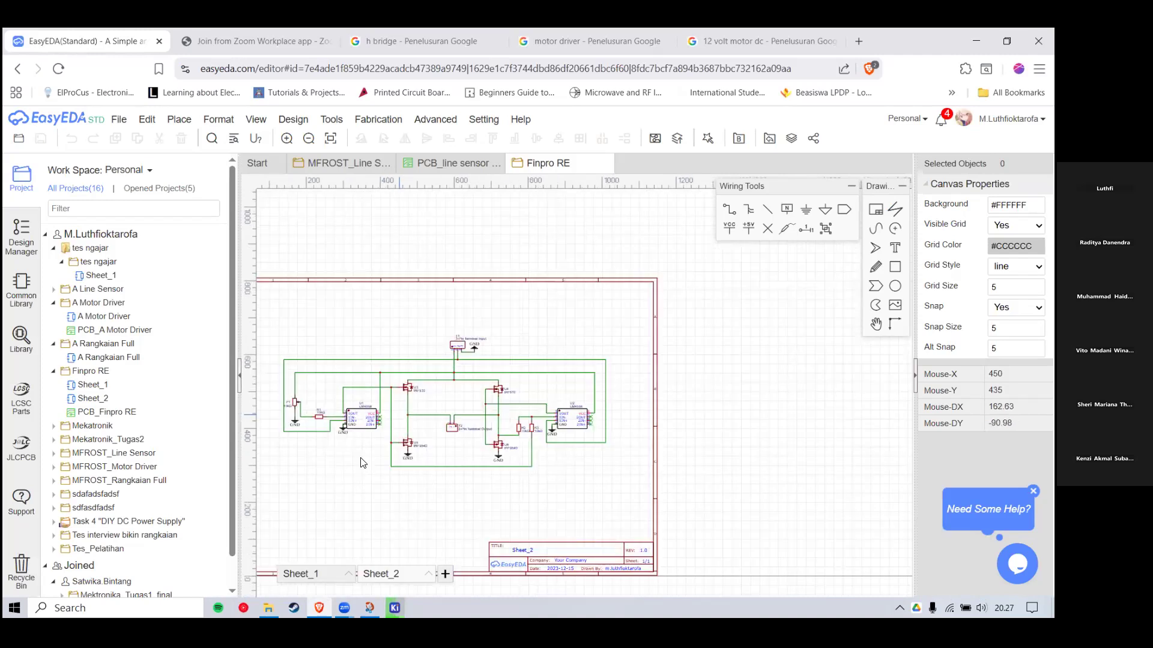
{"action": "key", "text": "shift+f"}
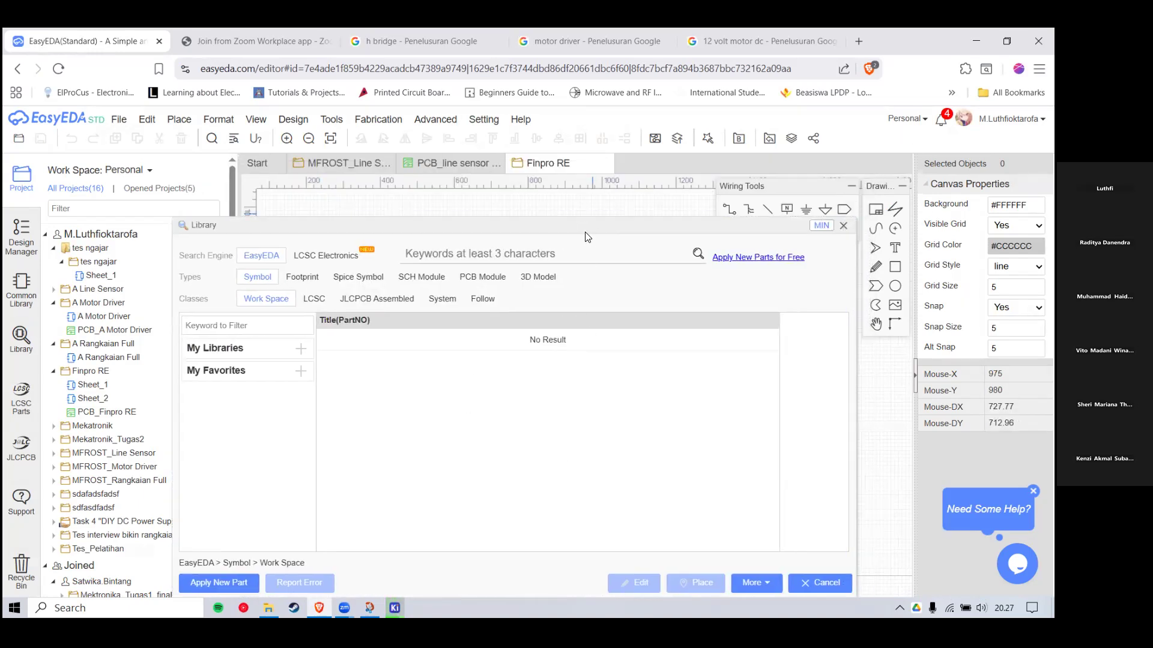
{"action": "left_click_drag", "start_coordinate": [512, 225], "coordinate": [512, 261]}
{"action": "left_click_drag", "start_coordinate": [524, 306], "coordinate": [514, 401]}
{"action": "scroll", "coordinate": [453, 386], "scroll_direction": "up", "scroll_amount": 4}
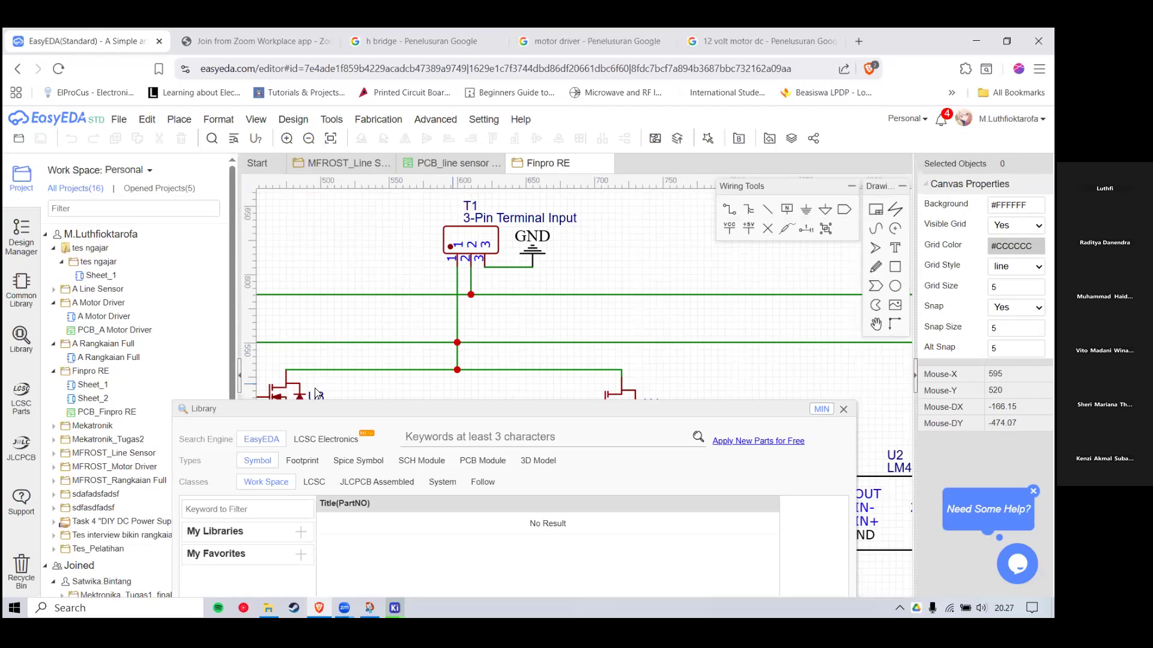
{"action": "scroll", "coordinate": [324, 397], "scroll_direction": "down", "scroll_amount": 2}
{"action": "scroll", "coordinate": [294, 396], "scroll_direction": "down", "scroll_amount": 3}
{"action": "scroll", "coordinate": [270, 397], "scroll_direction": "up", "scroll_amount": 5}
{"action": "left_click_drag", "start_coordinate": [556, 409], "coordinate": [596, 186]}
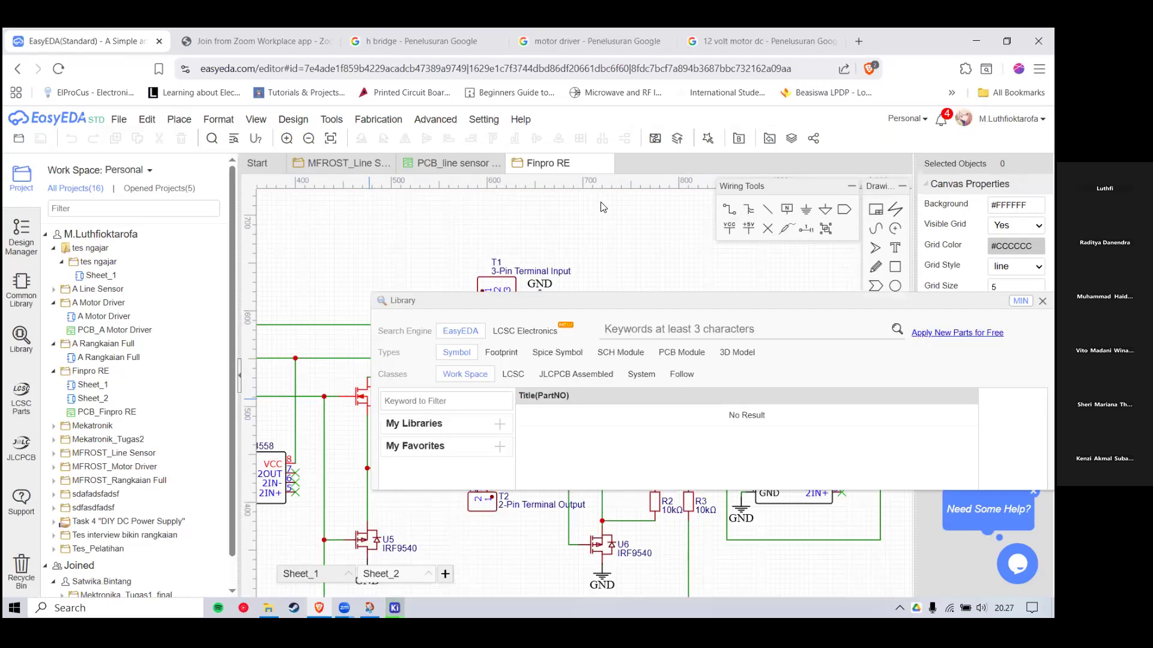
Step: Enter irf510 as the EasyEDA library keyword, replace it with irf9540, and run the search
{"action": "type", "text": "irf510"}
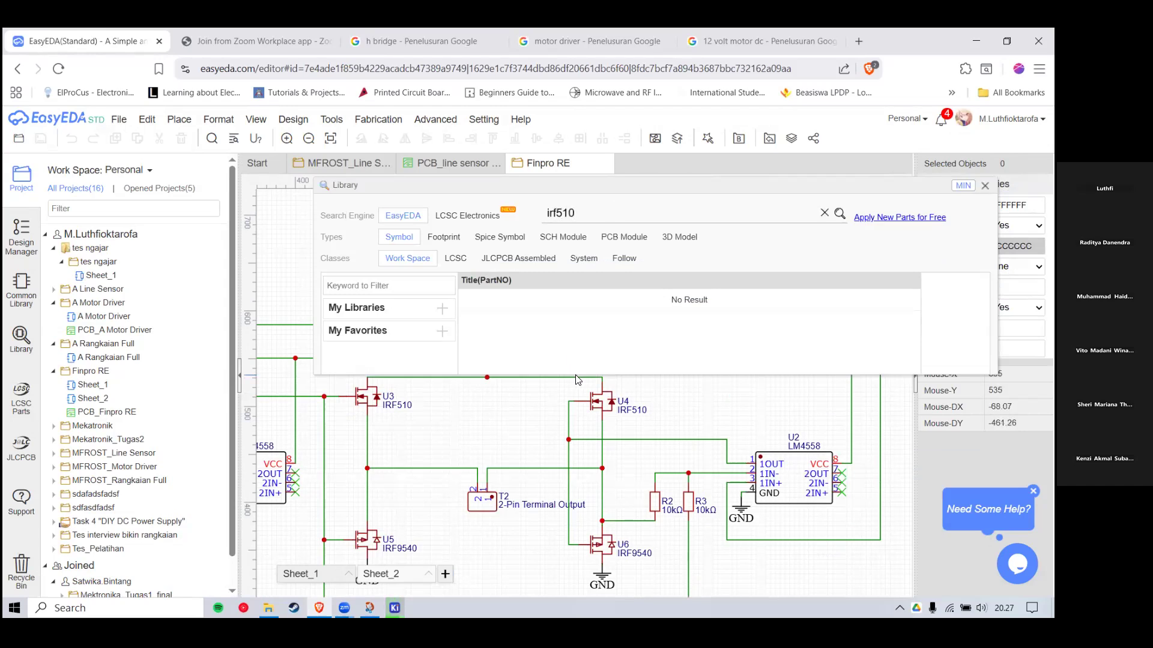
{"action": "double_click", "coordinate": [597, 216]}
{"action": "type", "text": "ir"}
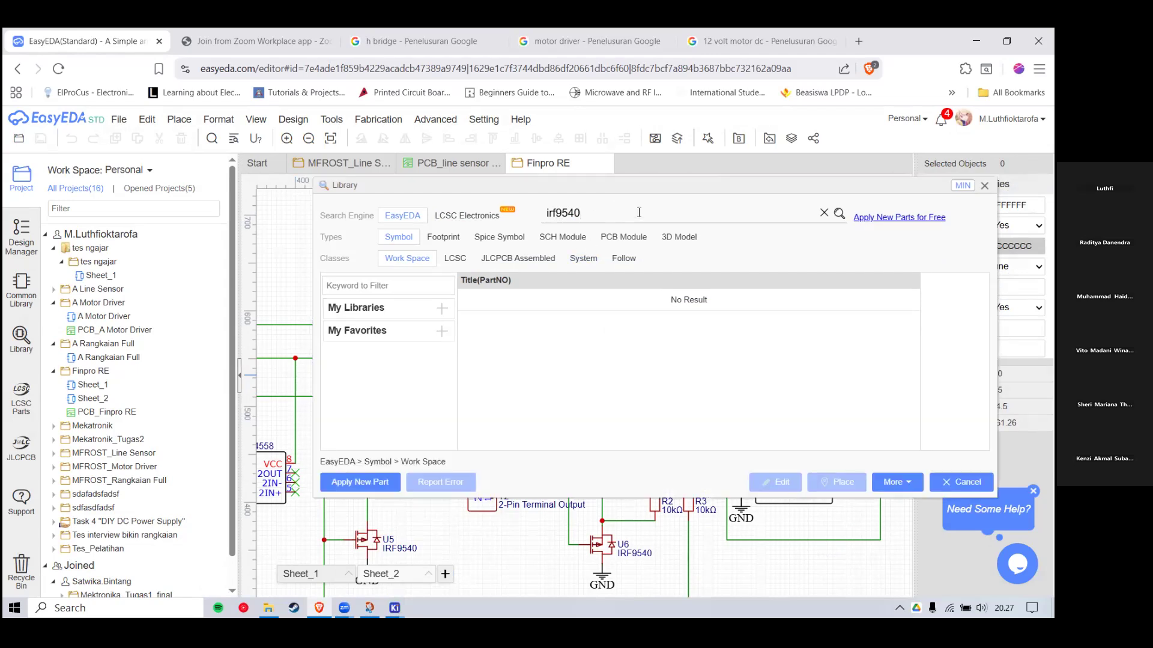
{"action": "key", "text": "Return"}
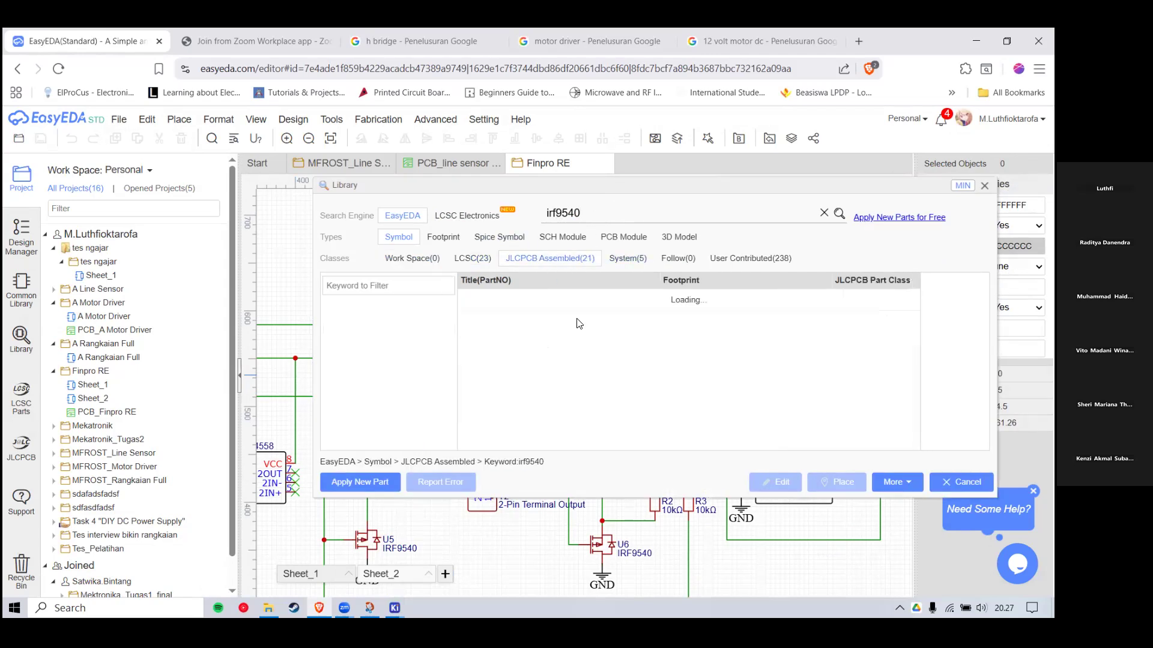
Step: Cut the irf9540 search keyword to the clipboard and close the EasyEDA library
{"action": "double_click", "coordinate": [579, 216]}
{"action": "key", "text": "ctrl+x"}
{"action": "left_click", "coordinate": [949, 483]}
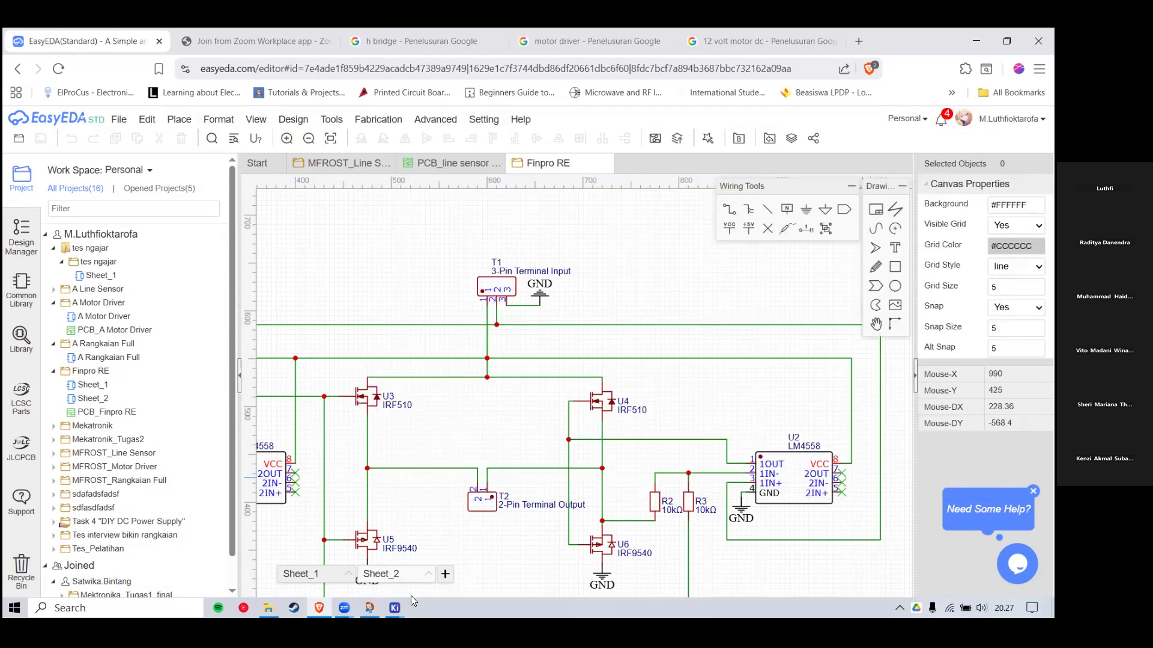
Step: Switch to KiCad, search the symbols for irf9540, and place the IRF9540N near the middle of the sheet
{"action": "left_click", "coordinate": [450, 540]}
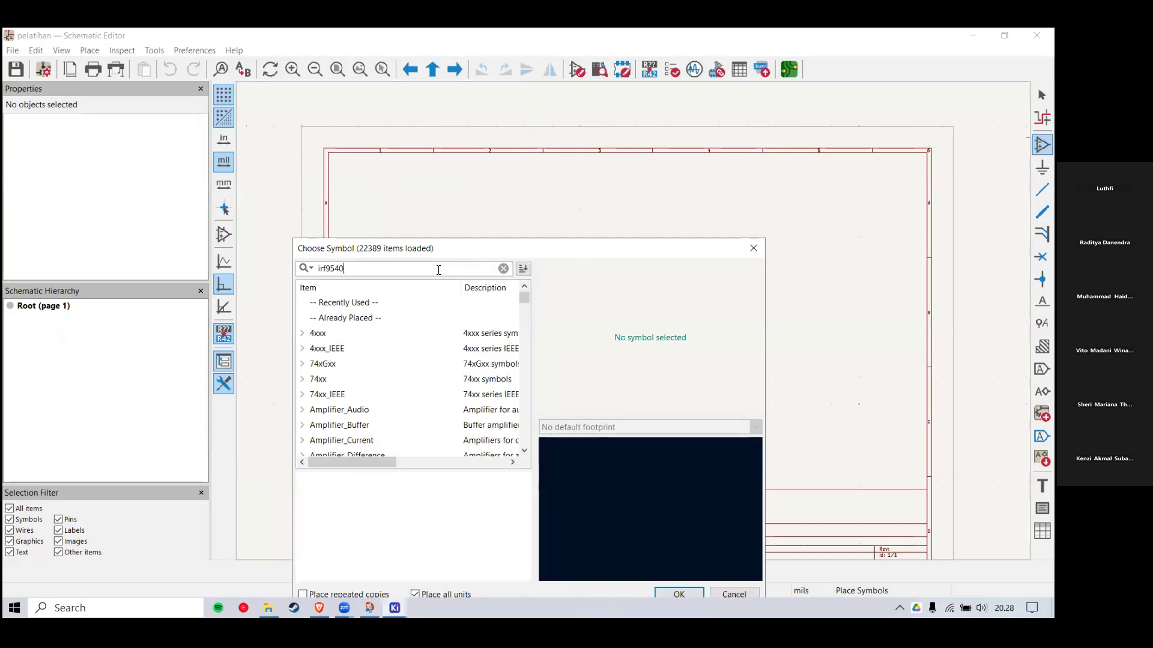
{"action": "double_click", "coordinate": [385, 269]}
{"action": "left_click", "coordinate": [409, 319]}
{"action": "left_click_drag", "start_coordinate": [611, 251], "coordinate": [577, 195]}
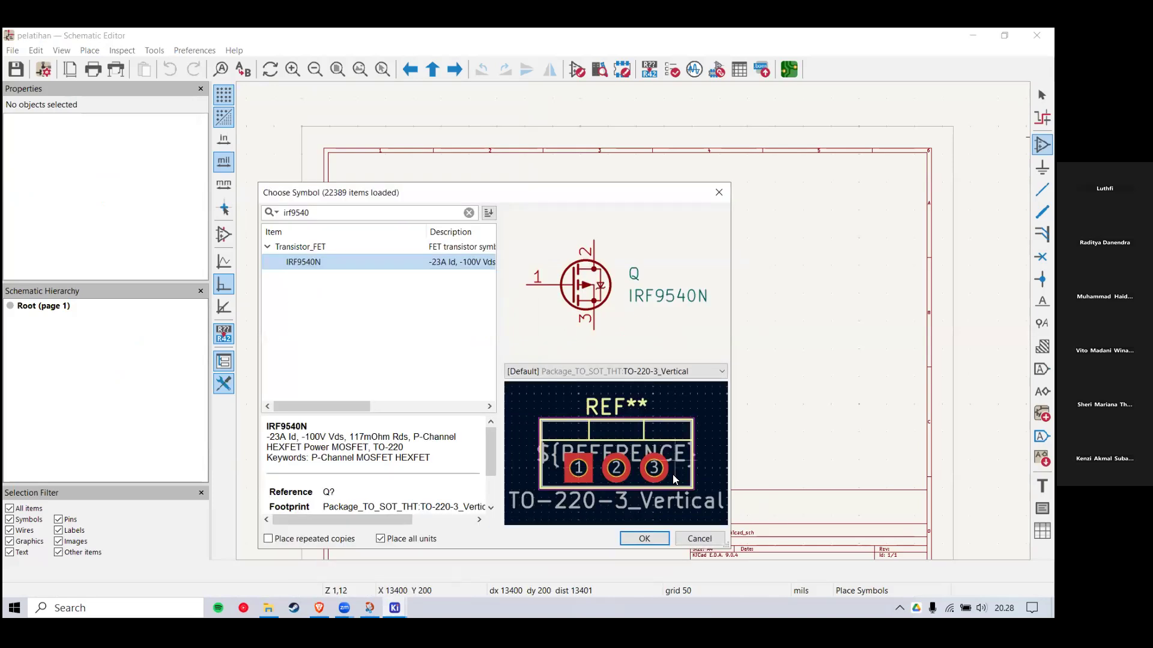
{"action": "left_click", "coordinate": [643, 539]}
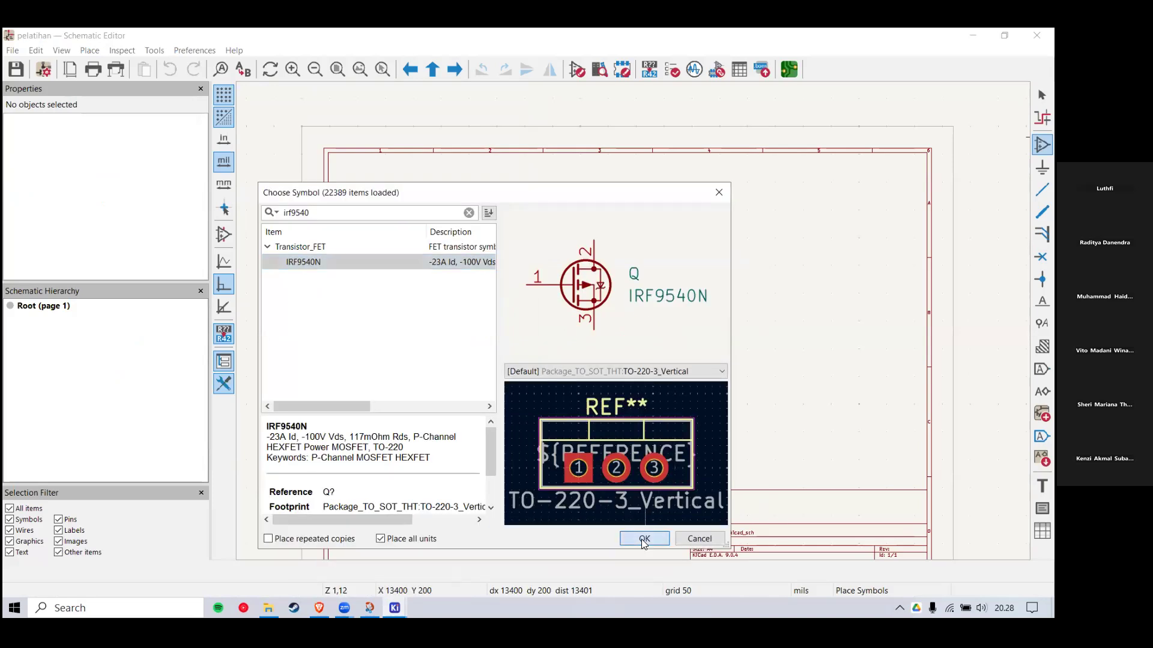
Step: Start placing another symbol and search the KiCad libraries for irfz
{"action": "left_click", "coordinate": [1046, 144]}
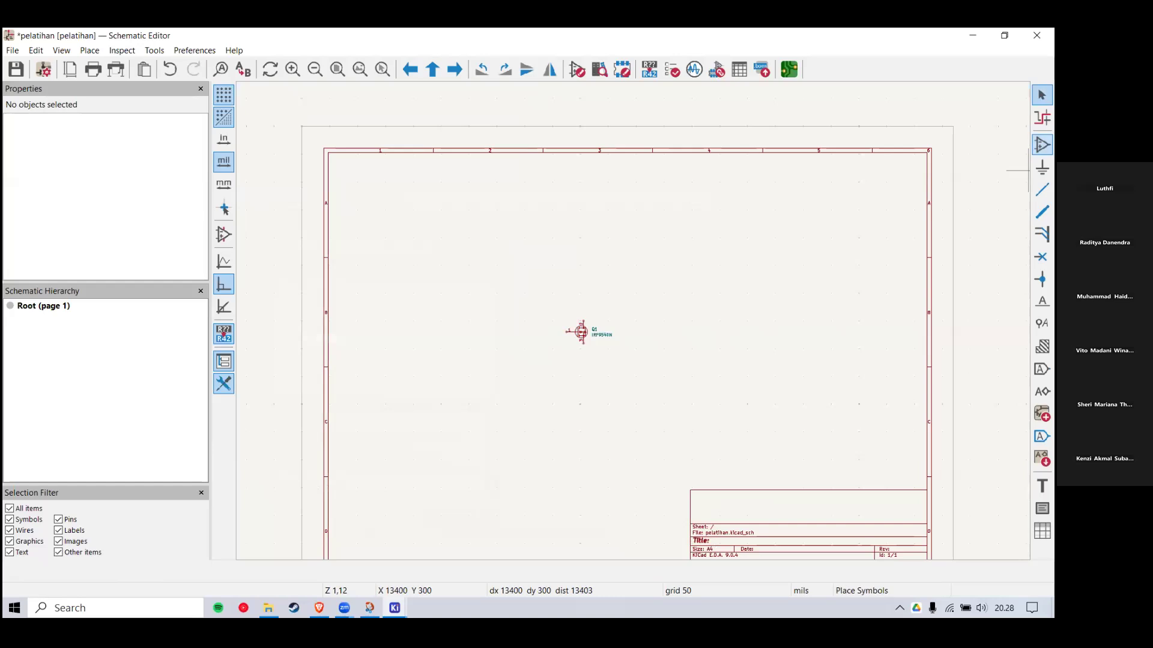
{"action": "left_click", "coordinate": [502, 244]}
{"action": "type", "text": "irfz"}
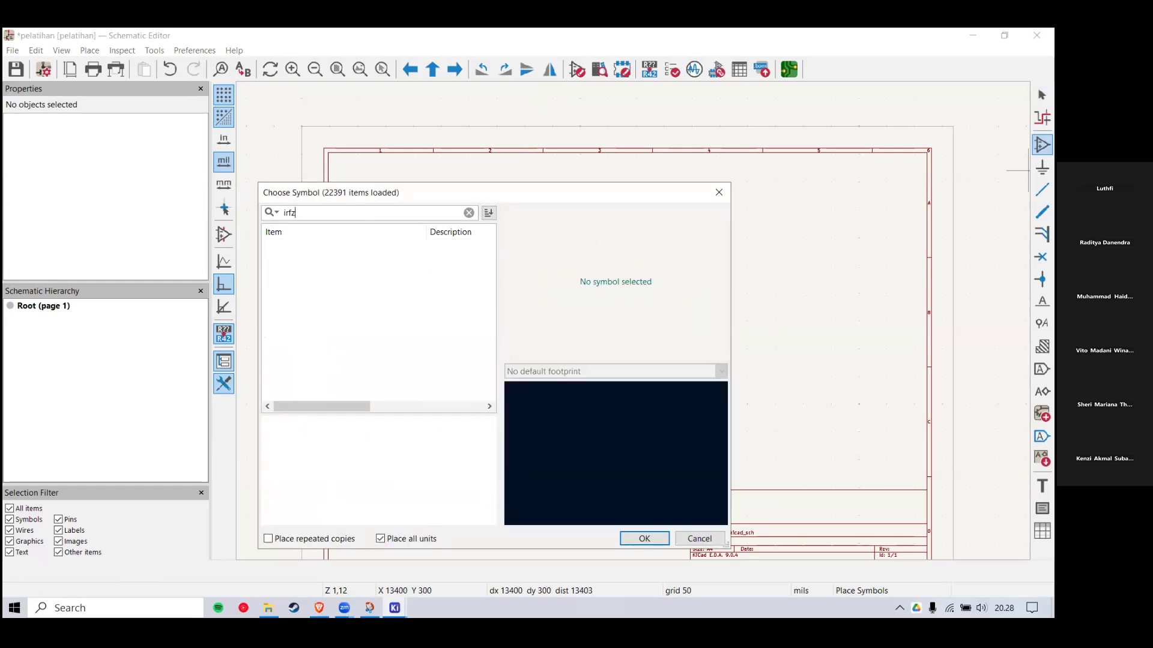
Step: Search the web for "nmos irfz4" in a new browser tab and copy the part name IRFZ44N from the results
{"action": "key", "text": "alt+Tab"}
{"action": "key", "text": "ctrl+t"}
{"action": "type", "text": "nmos "}
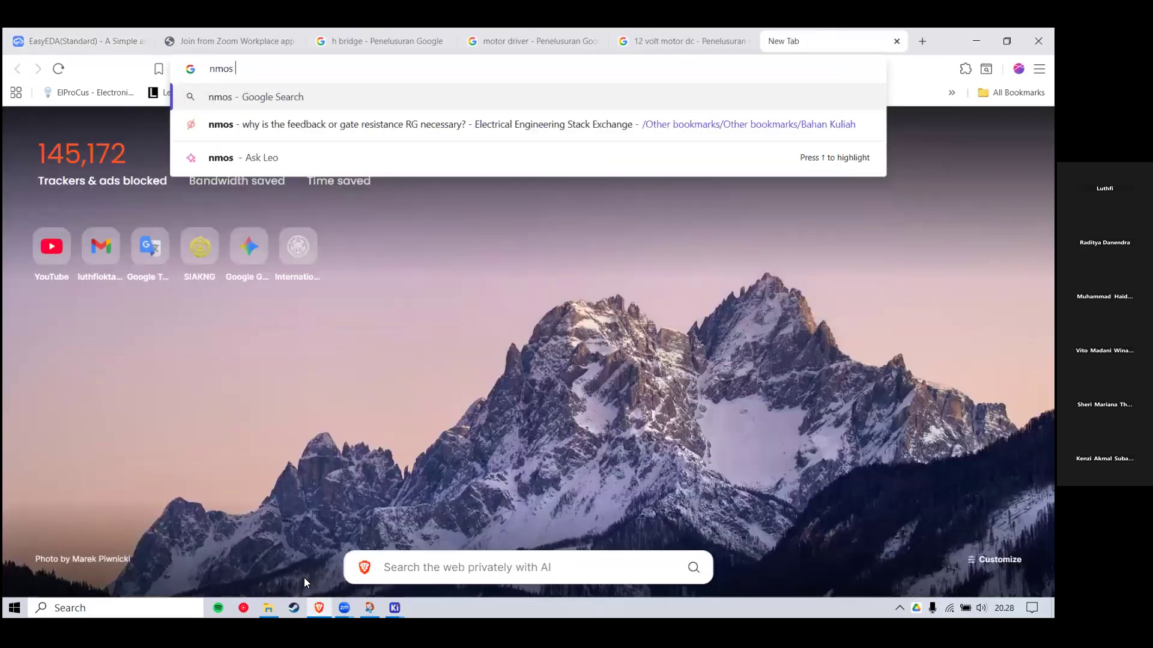
{"action": "type", "text": "irfz4"}
{"action": "key", "text": "Return"}
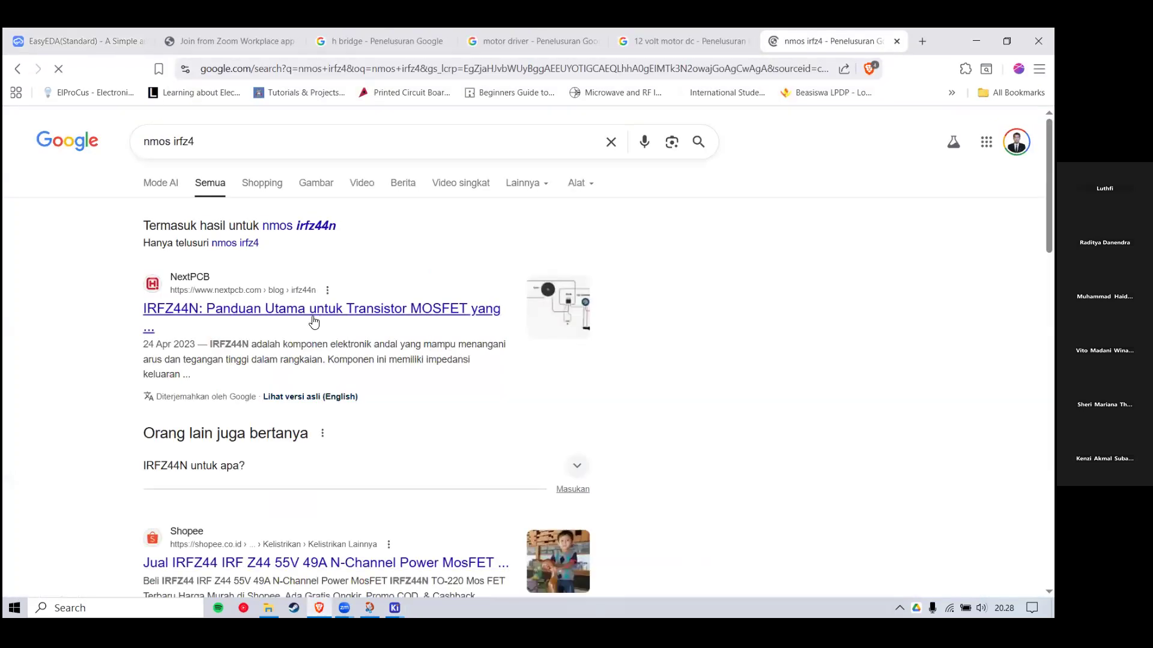
{"action": "left_click_drag", "start_coordinate": [130, 309], "coordinate": [201, 314]}
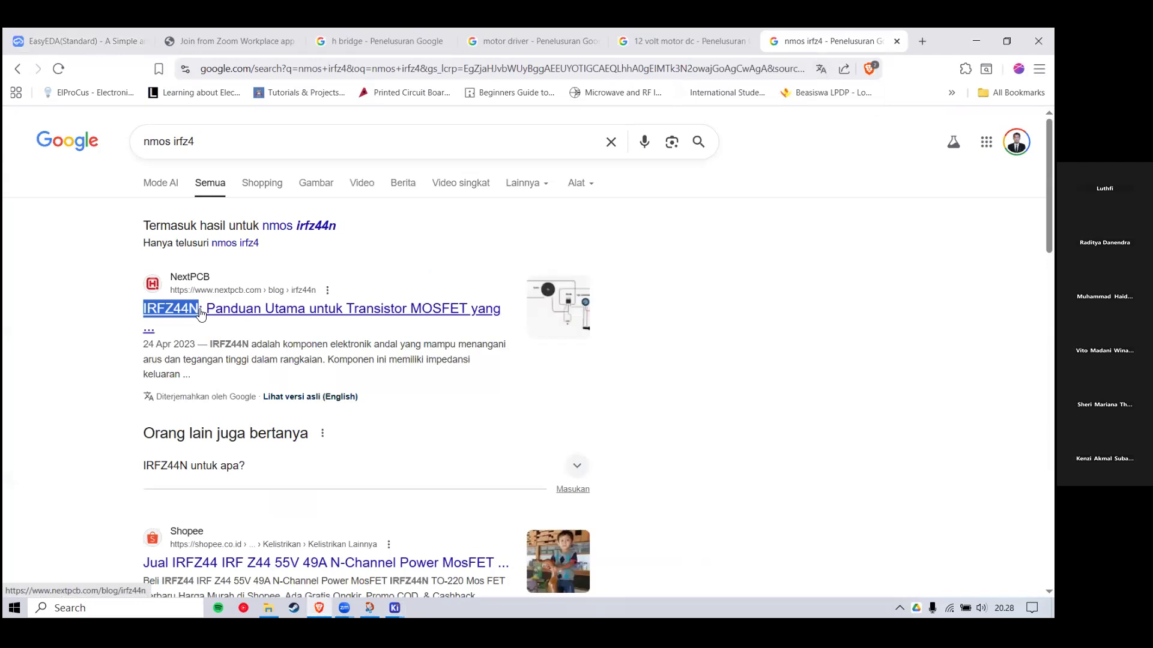
Step: Return to KiCad, search the symbol libraries for IRFZ44N, and close the symbol chooser
{"action": "left_click", "coordinate": [976, 40]}
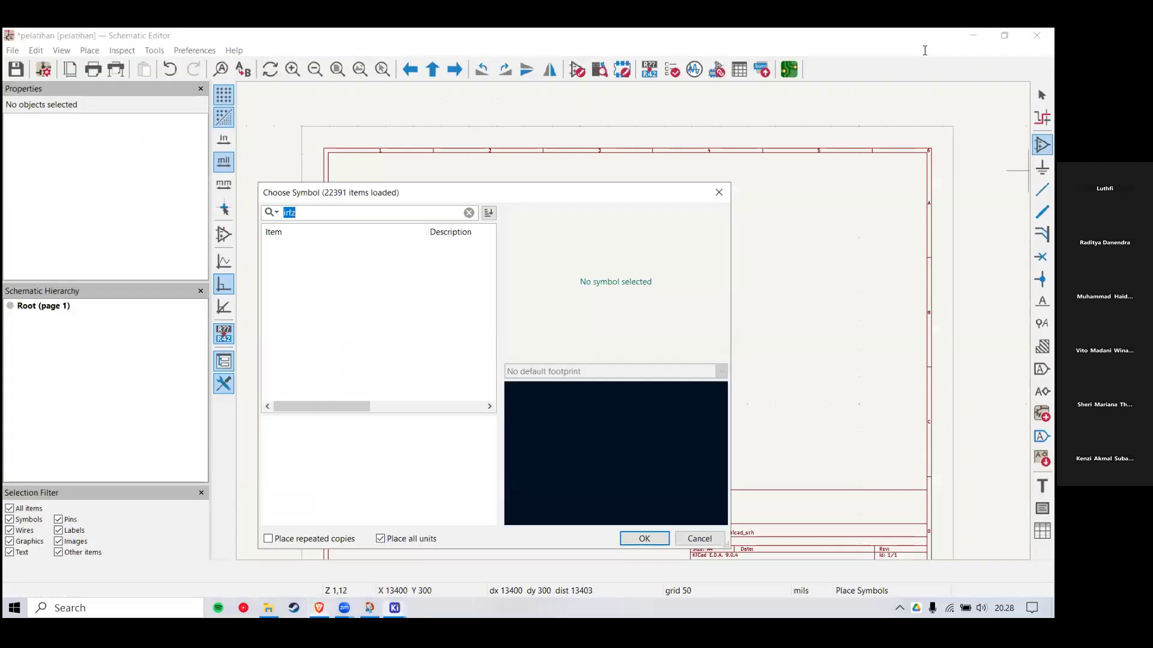
{"action": "key", "text": "ctrl+v"}
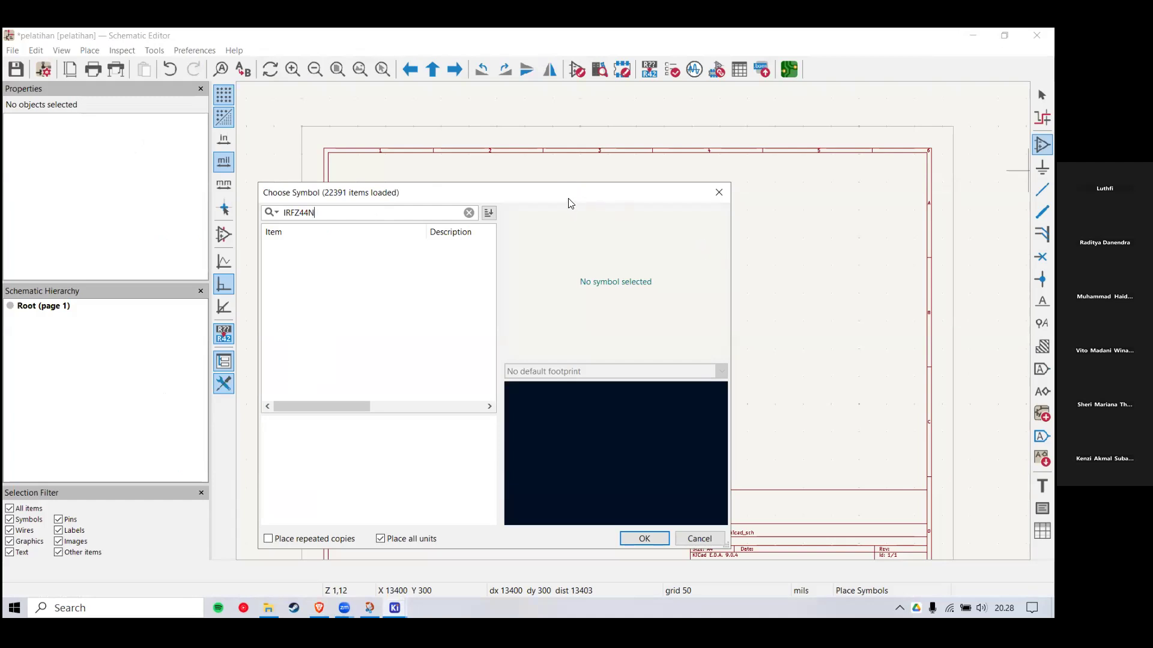
{"action": "left_click_drag", "start_coordinate": [568, 198], "coordinate": [642, 214]}
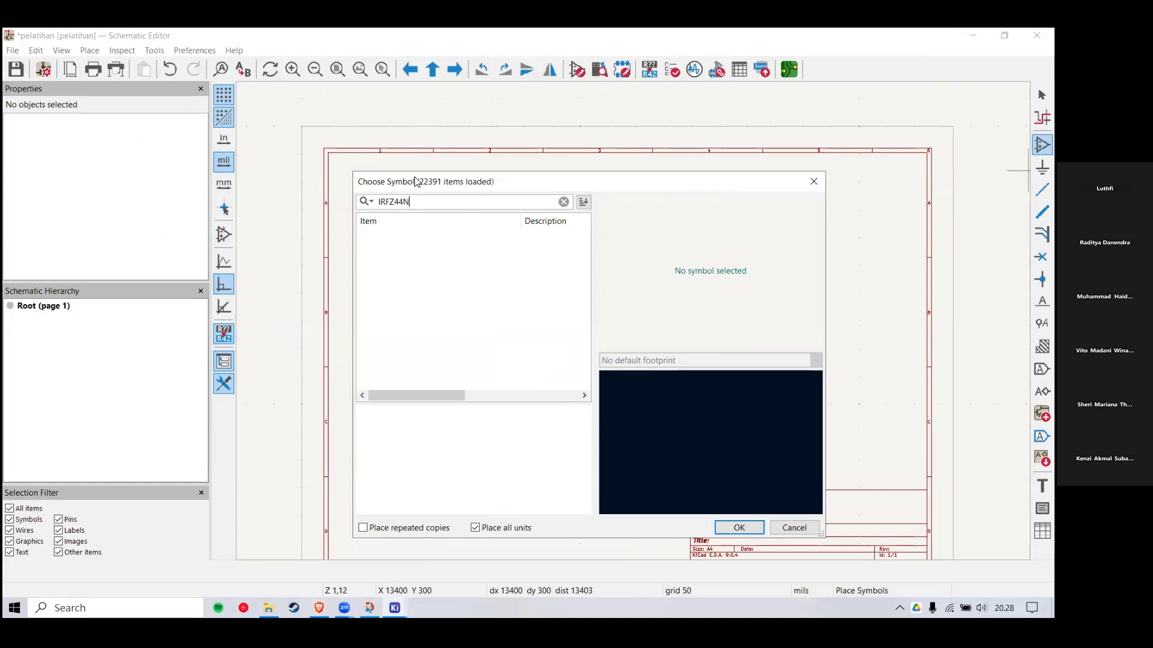
{"action": "left_click_drag", "start_coordinate": [415, 182], "coordinate": [436, 225]}
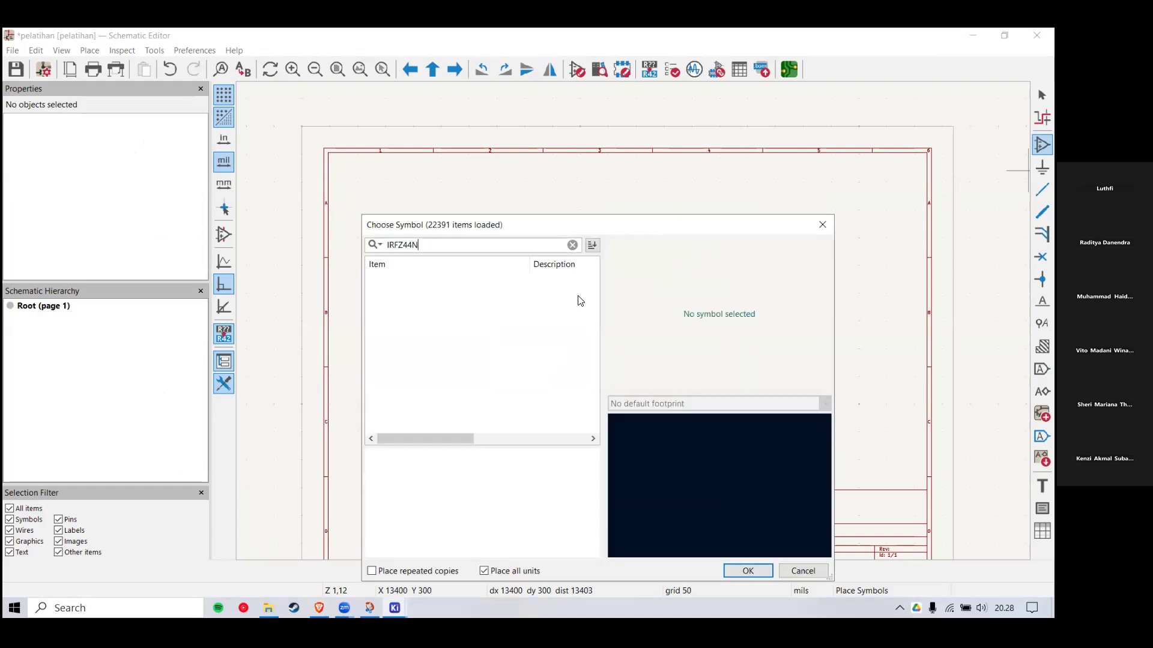
{"action": "left_click_drag", "start_coordinate": [662, 232], "coordinate": [614, 210]}
{"action": "left_click", "coordinate": [777, 202]}
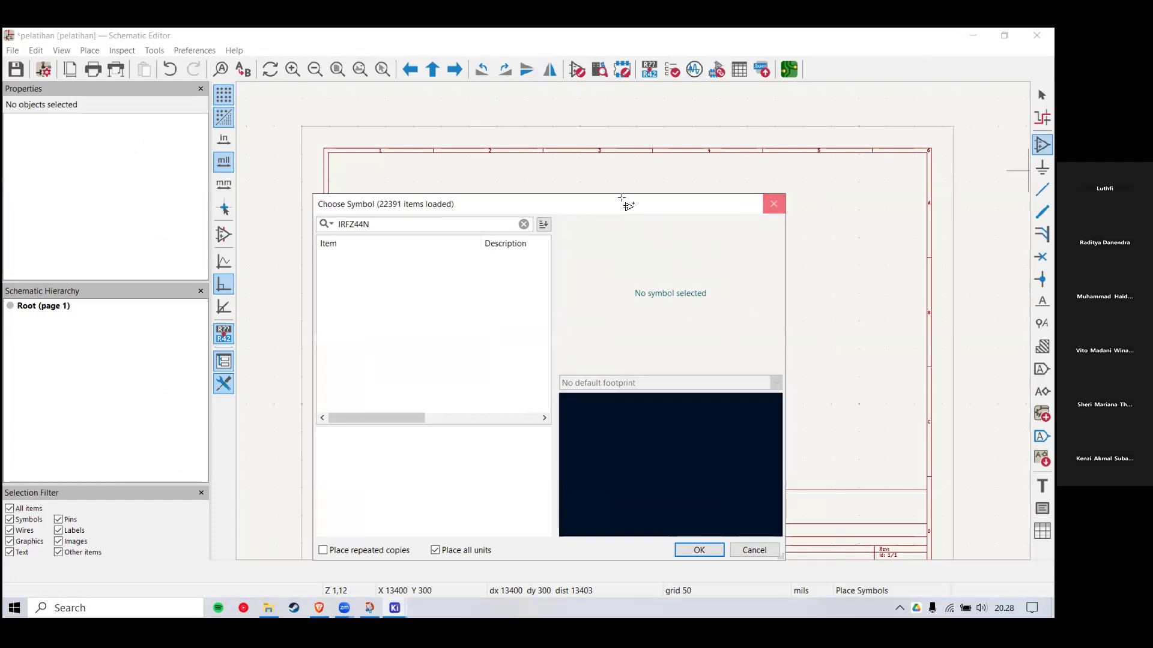
{"action": "left_click_drag", "start_coordinate": [520, 253], "coordinate": [666, 375]}
{"action": "left_click_drag", "start_coordinate": [666, 376], "coordinate": [535, 296]}
{"action": "scroll", "coordinate": [570, 293], "scroll_direction": "up", "scroll_amount": 3}
{"action": "left_click_drag", "start_coordinate": [770, 315], "coordinate": [829, 319]}
{"action": "left_click", "coordinate": [501, 461]}
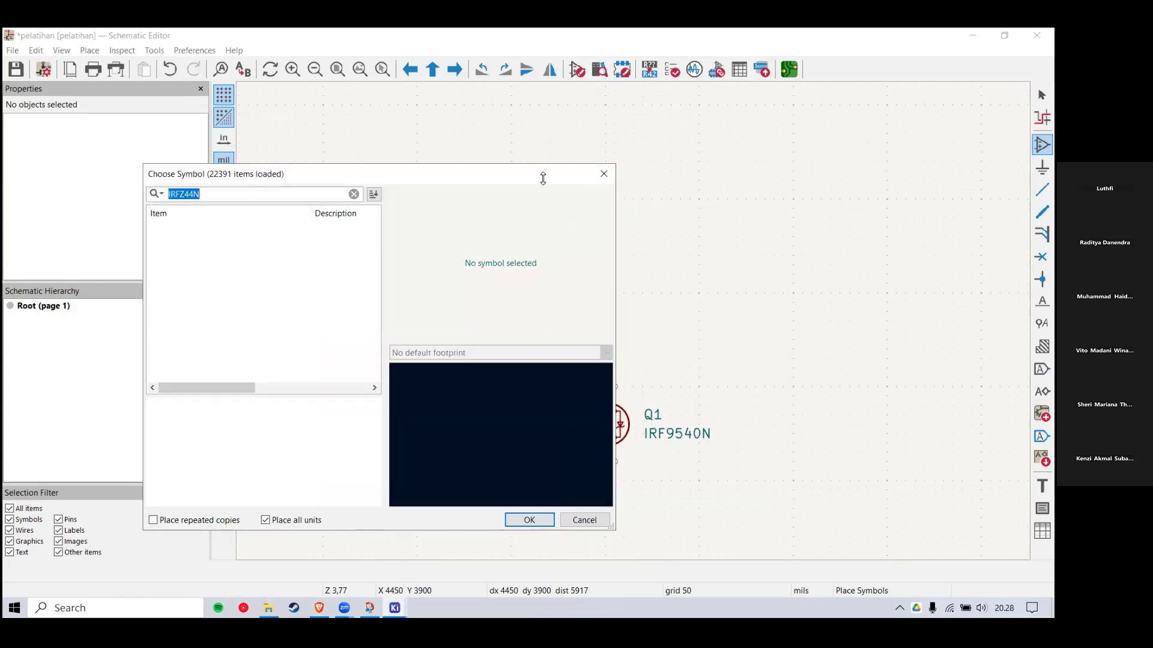
{"action": "left_click", "coordinate": [628, 189]}
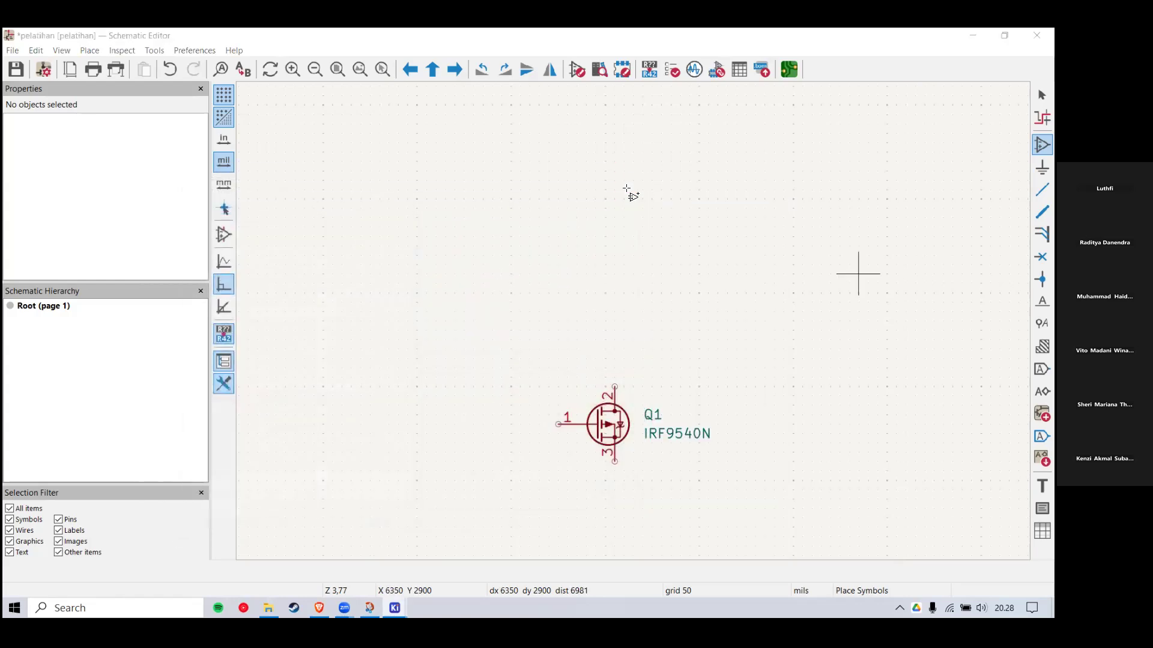
Step: Switch to the browser, find the EasyEDA reference schematic among the open tabs, and examine the MOSFETs in its H-bridge
{"action": "left_click", "coordinate": [319, 608]}
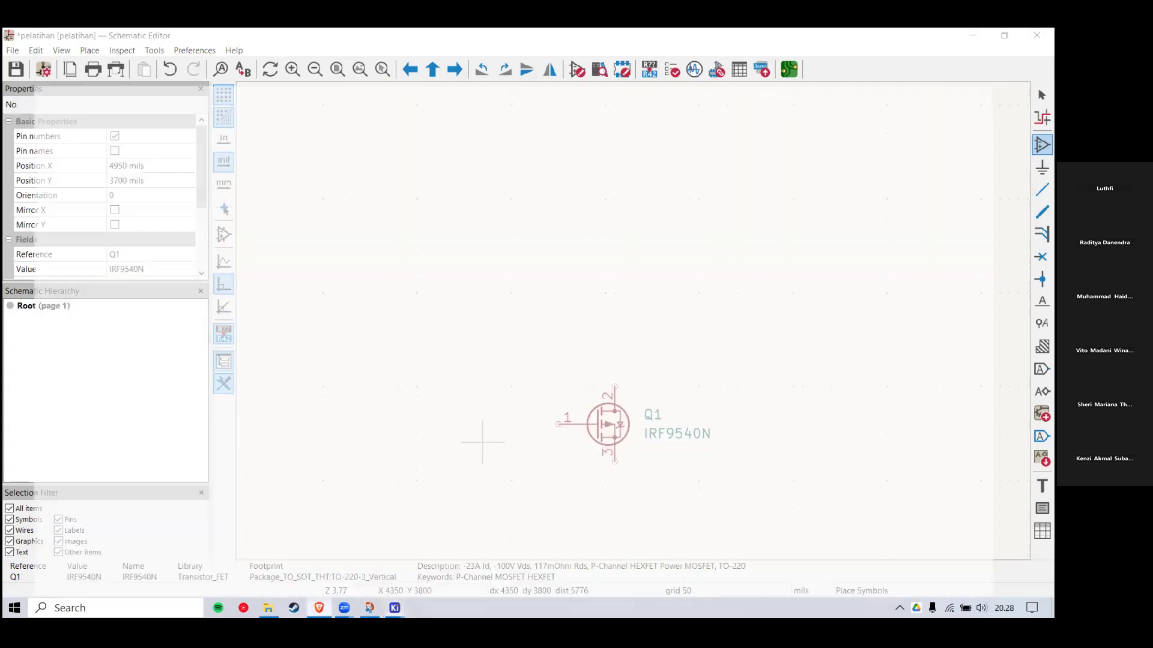
{"action": "left_click", "coordinate": [240, 32]}
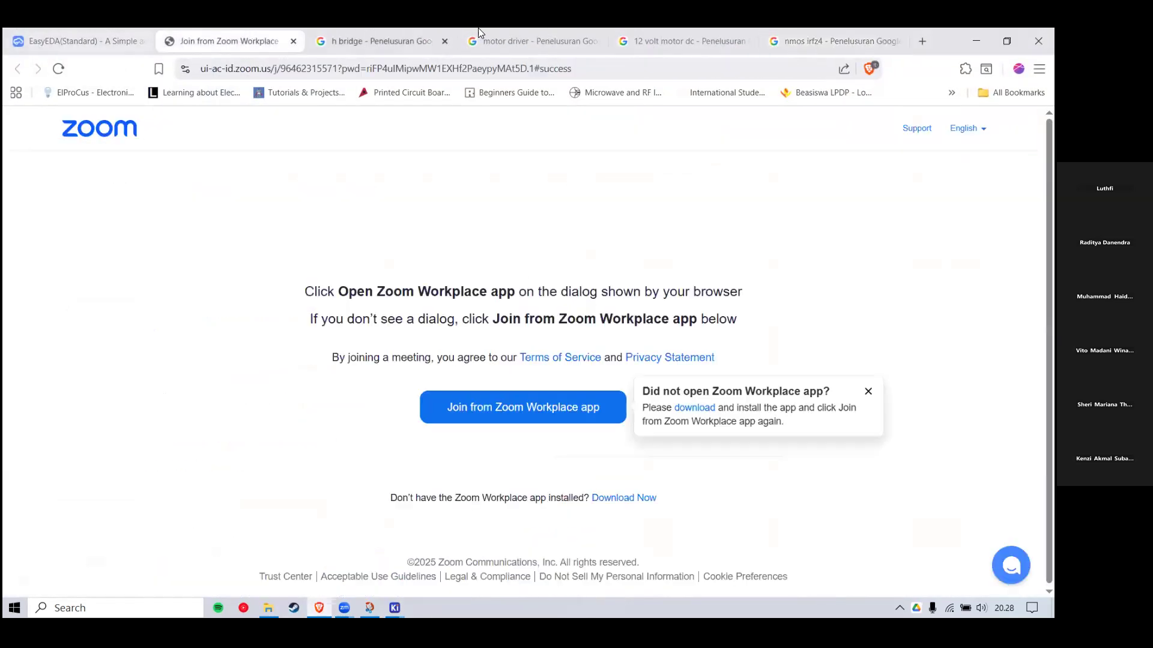
{"action": "left_click", "coordinate": [384, 31]}
{"action": "left_click", "coordinate": [531, 40]}
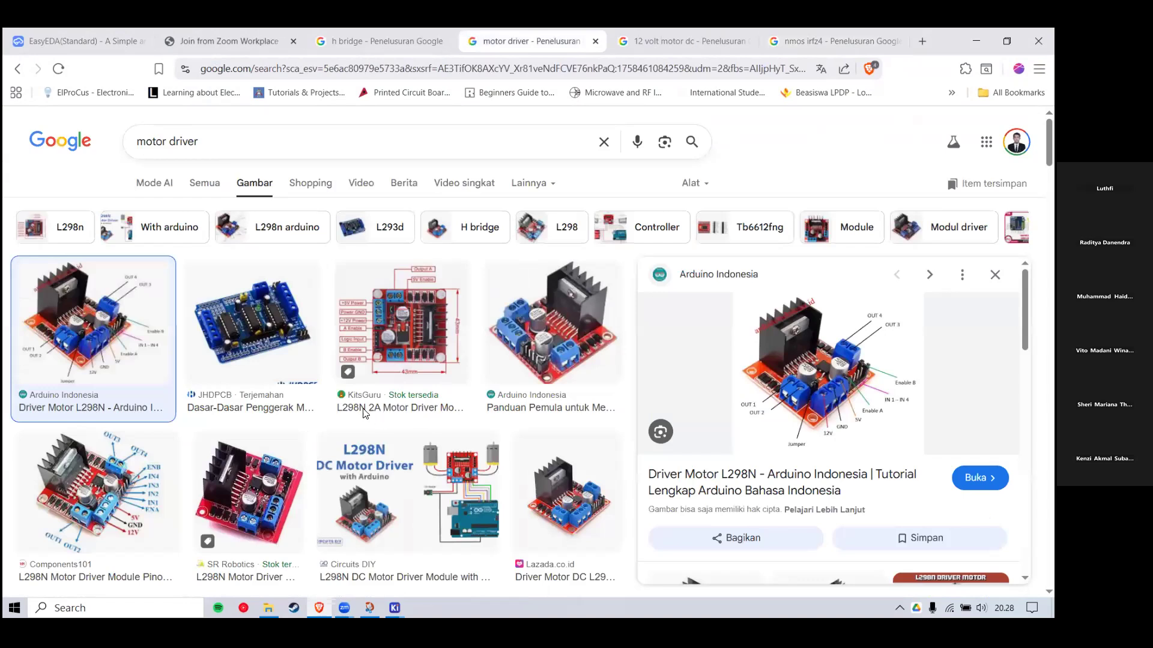
{"action": "left_click", "coordinate": [234, 39]}
{"action": "left_click", "coordinate": [84, 41]}
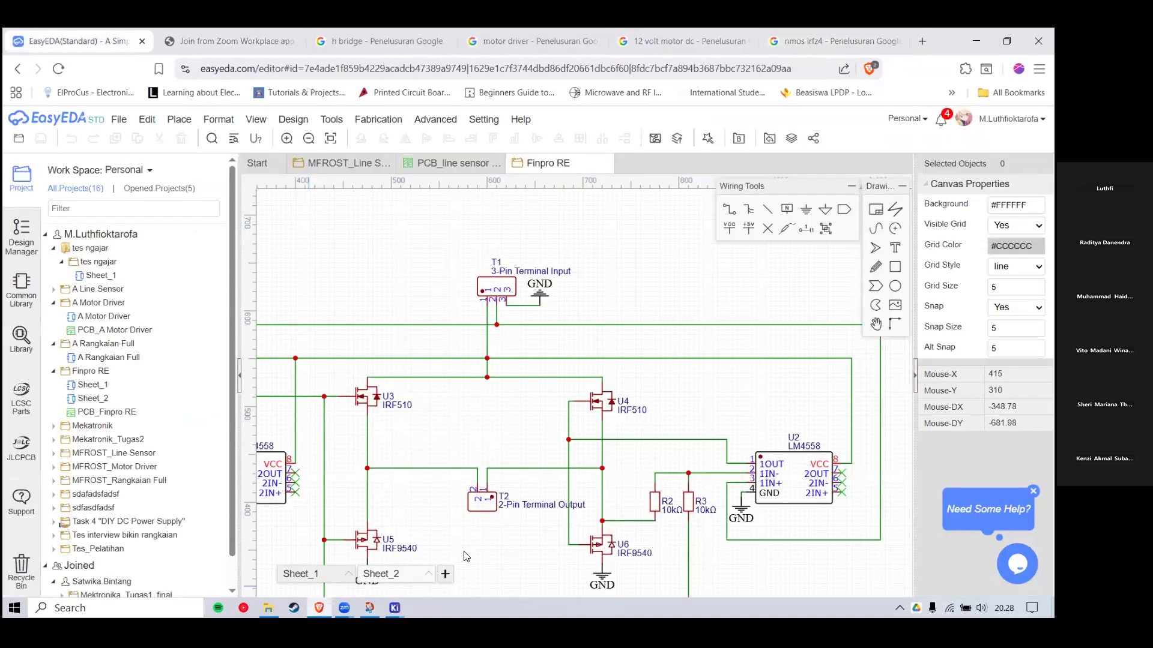
{"action": "scroll", "coordinate": [461, 552], "scroll_direction": "down", "scroll_amount": 2}
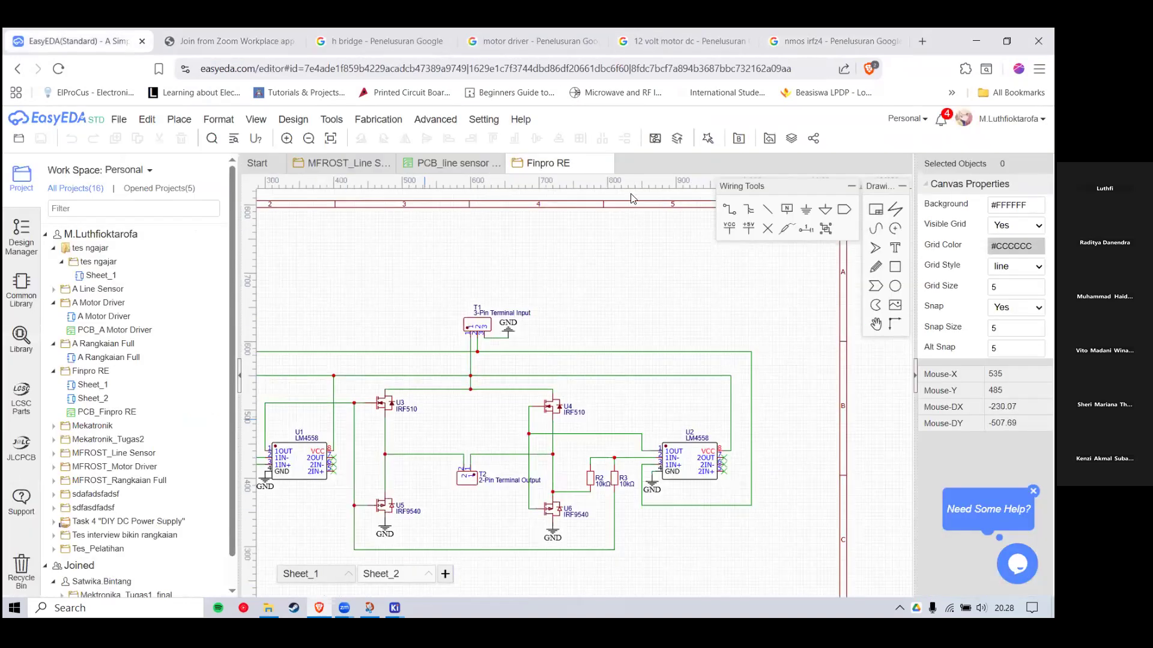
{"action": "scroll", "coordinate": [503, 362], "scroll_direction": "up", "scroll_amount": 4}
Step: Return to KiCad and close the schematic editor, discarding the unsaved changes
{"action": "key", "text": "alt+Tab"}
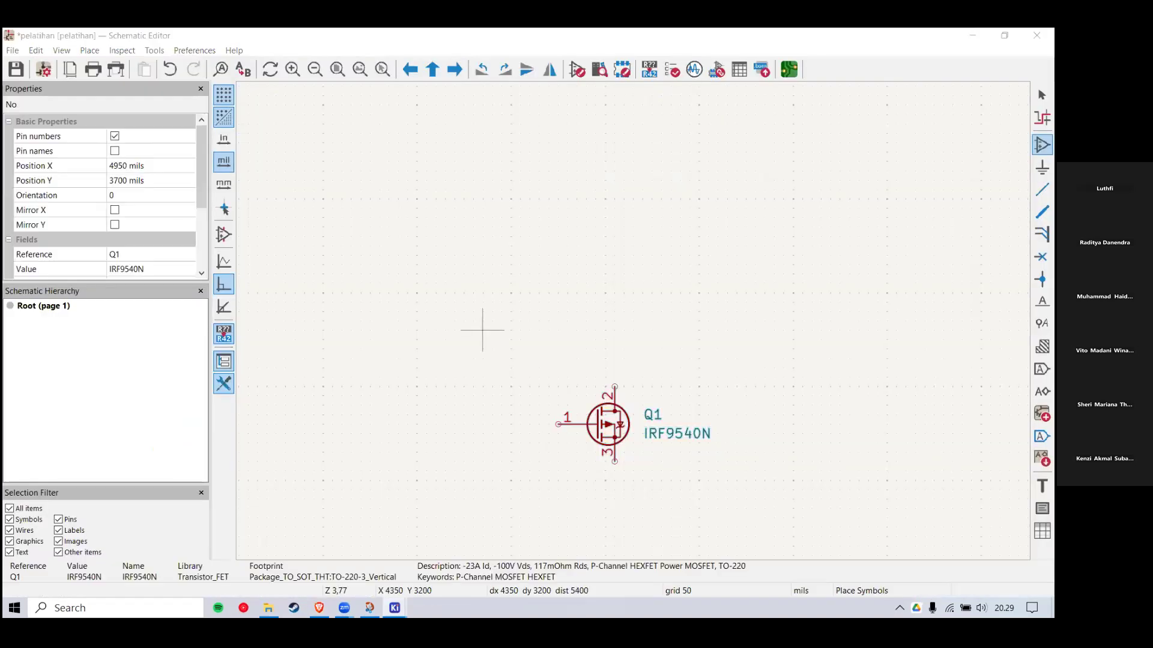
{"action": "left_click", "coordinate": [482, 330]}
{"action": "left_click", "coordinate": [635, 183]}
{"action": "left_click", "coordinate": [1037, 34]}
{"action": "left_click", "coordinate": [561, 336]}
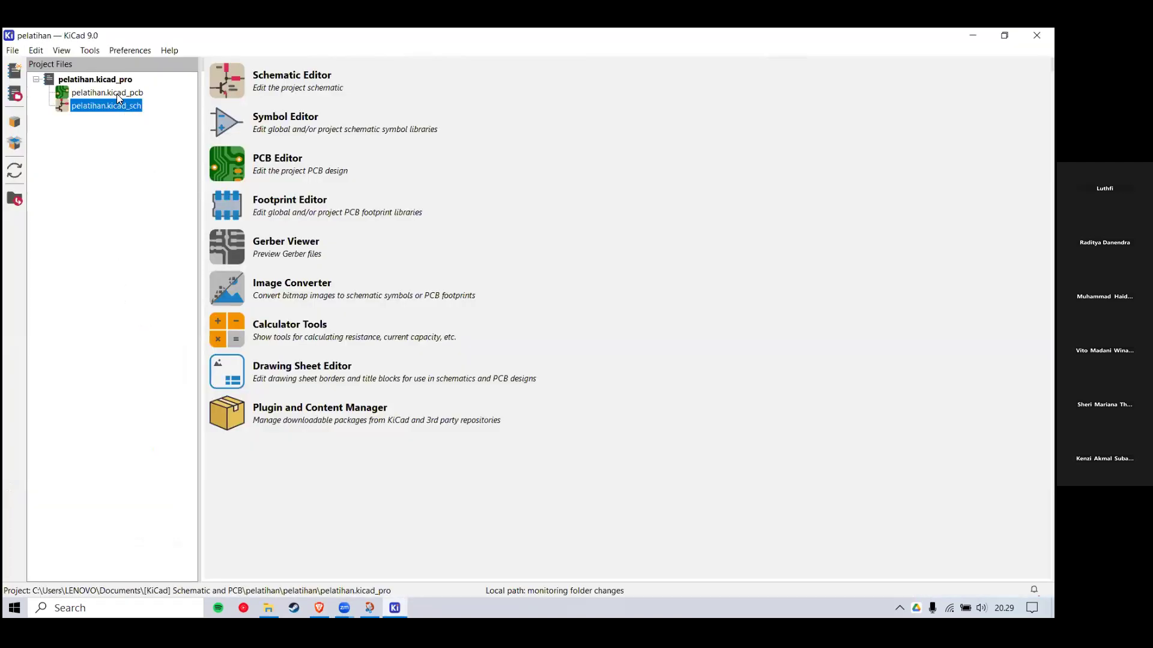
Step: Remove the custom libraries IRF510 and lm4558n_sym from KiCad's global symbol libraries
{"action": "left_click", "coordinate": [125, 94]}
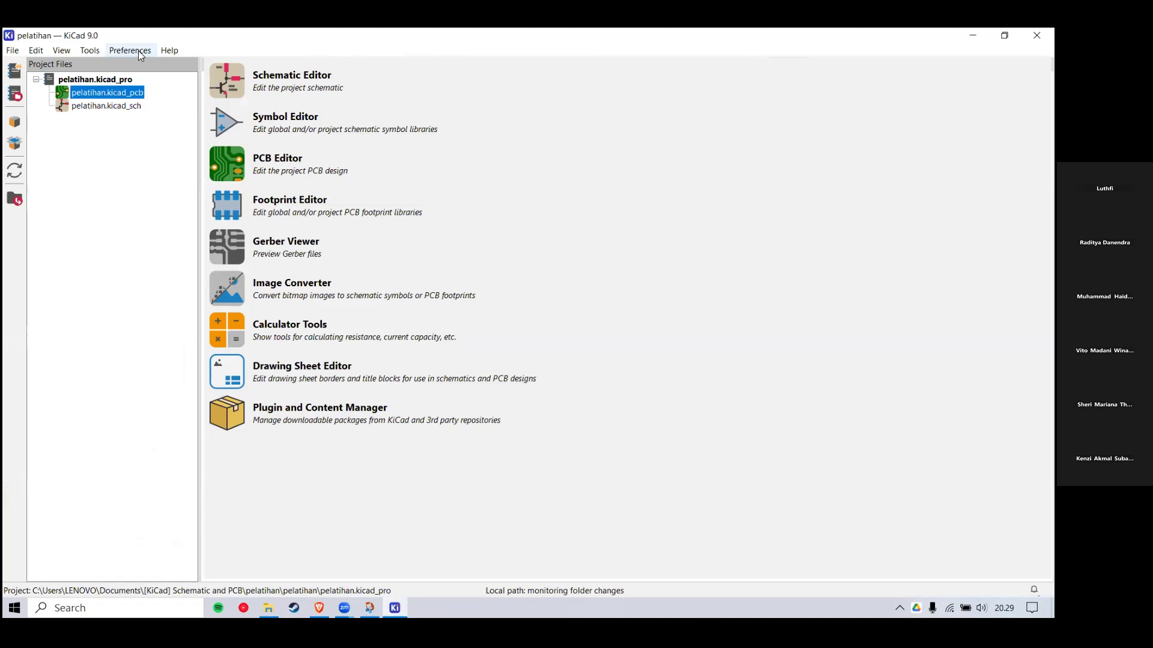
{"action": "left_click", "coordinate": [140, 52]}
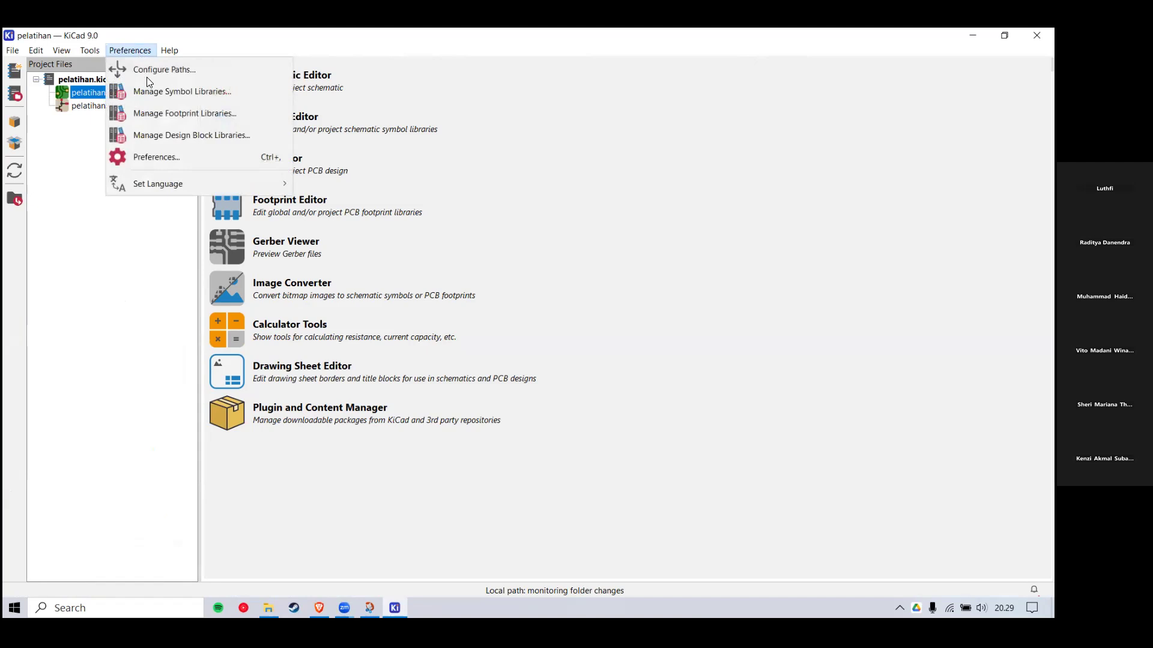
{"action": "left_click", "coordinate": [154, 91]}
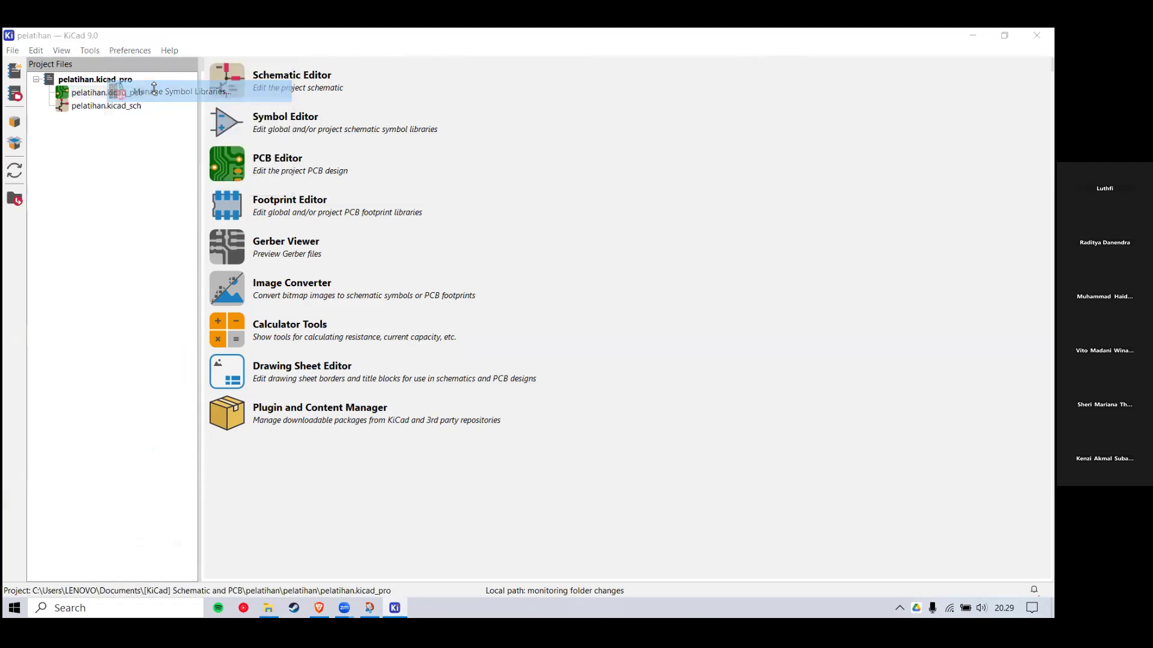
{"action": "scroll", "coordinate": [288, 247], "scroll_direction": "down", "scroll_amount": 2}
{"action": "scroll", "coordinate": [310, 154], "scroll_direction": "up", "scroll_amount": 2}
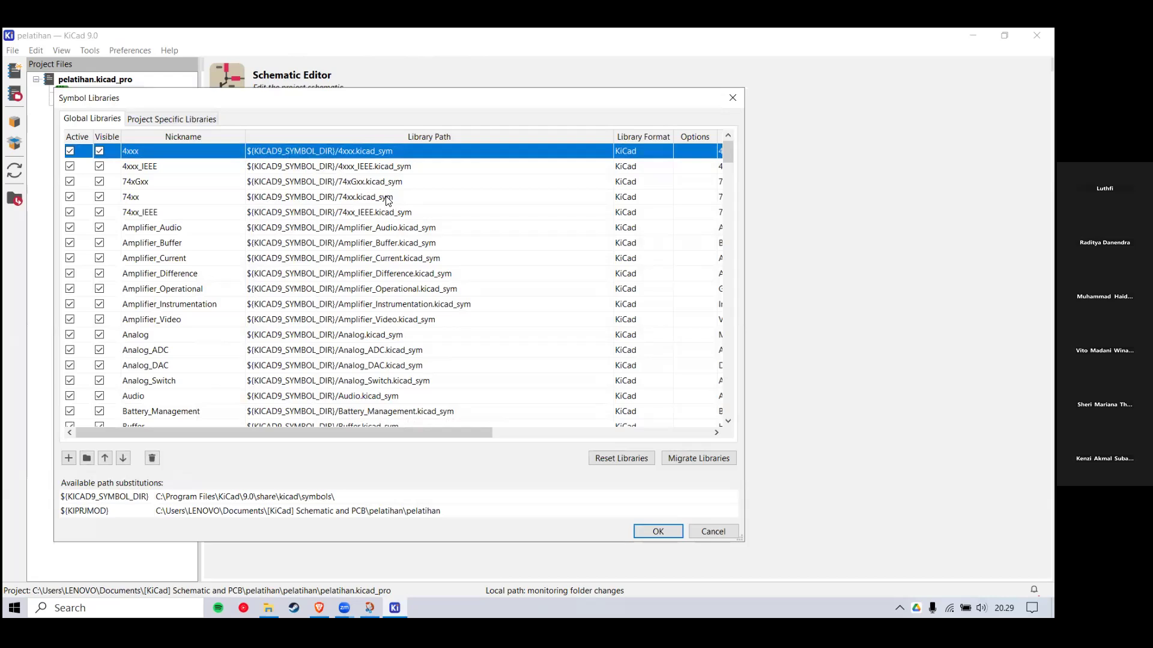
{"action": "scroll", "coordinate": [312, 224], "scroll_direction": "down", "scroll_amount": 10}
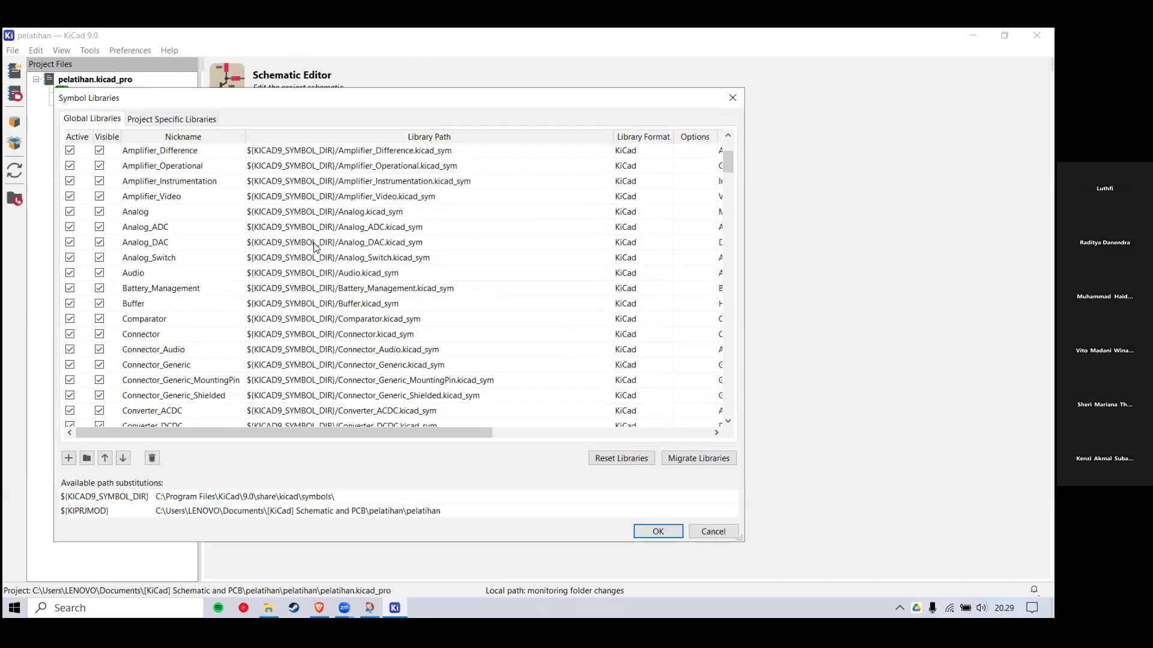
{"action": "scroll", "coordinate": [709, 188], "scroll_direction": "down", "scroll_amount": 20}
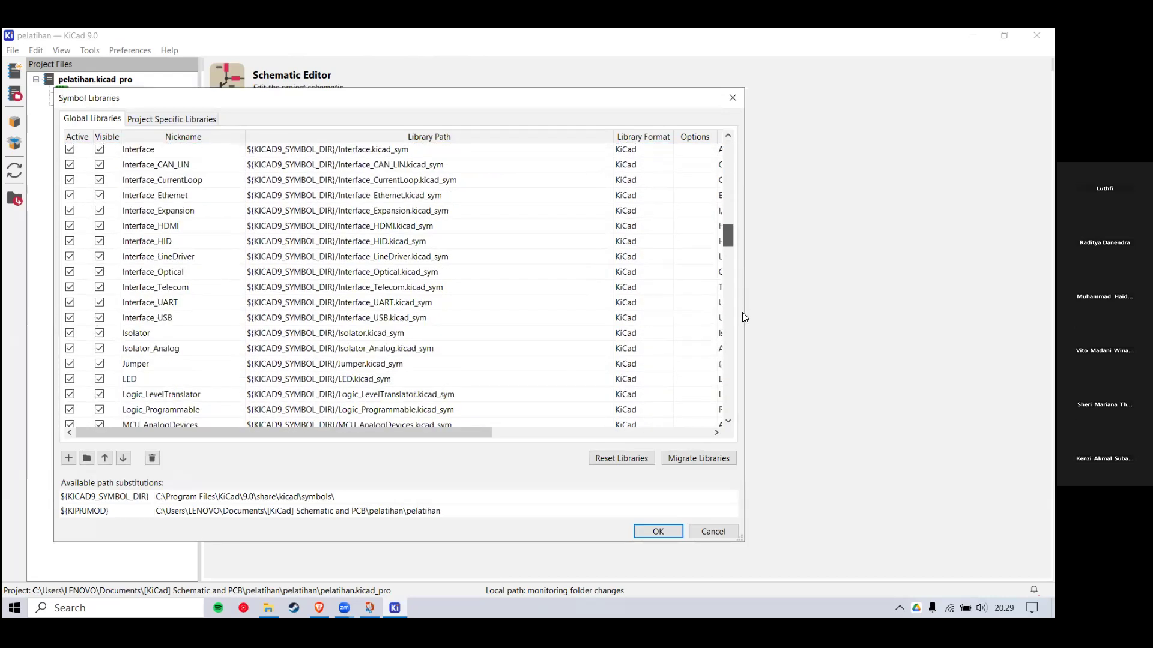
{"action": "scroll", "coordinate": [643, 415], "scroll_direction": "down", "scroll_amount": 20}
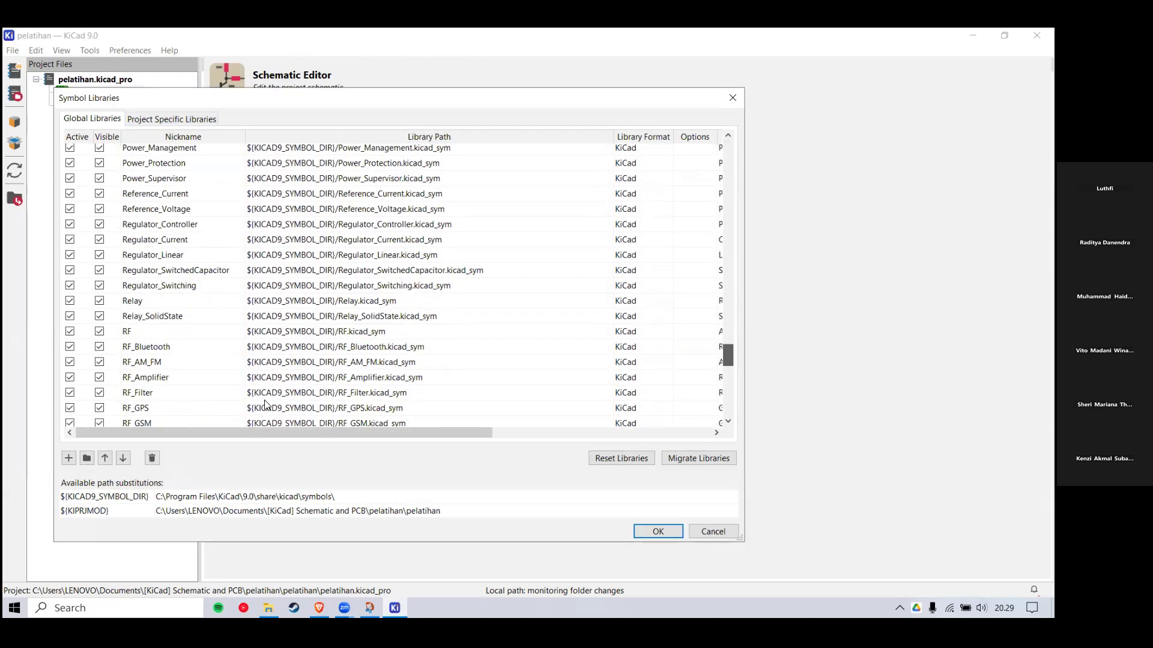
{"action": "left_click", "coordinate": [135, 398]}
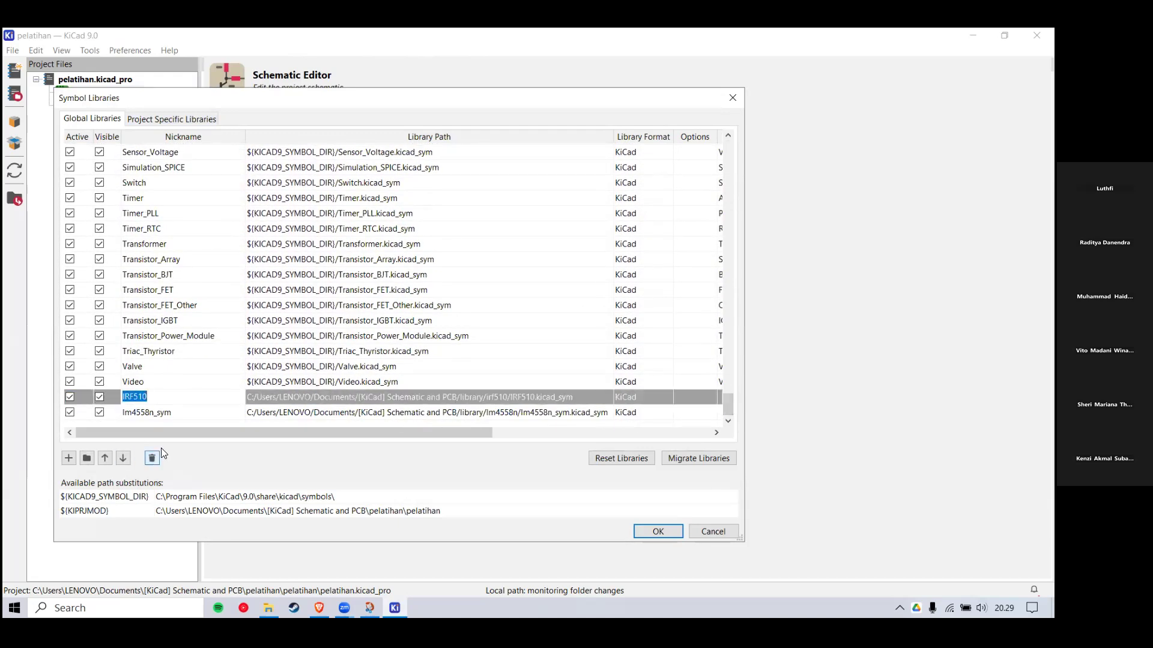
{"action": "left_click", "coordinate": [152, 458]}
{"action": "left_click", "coordinate": [152, 458]}
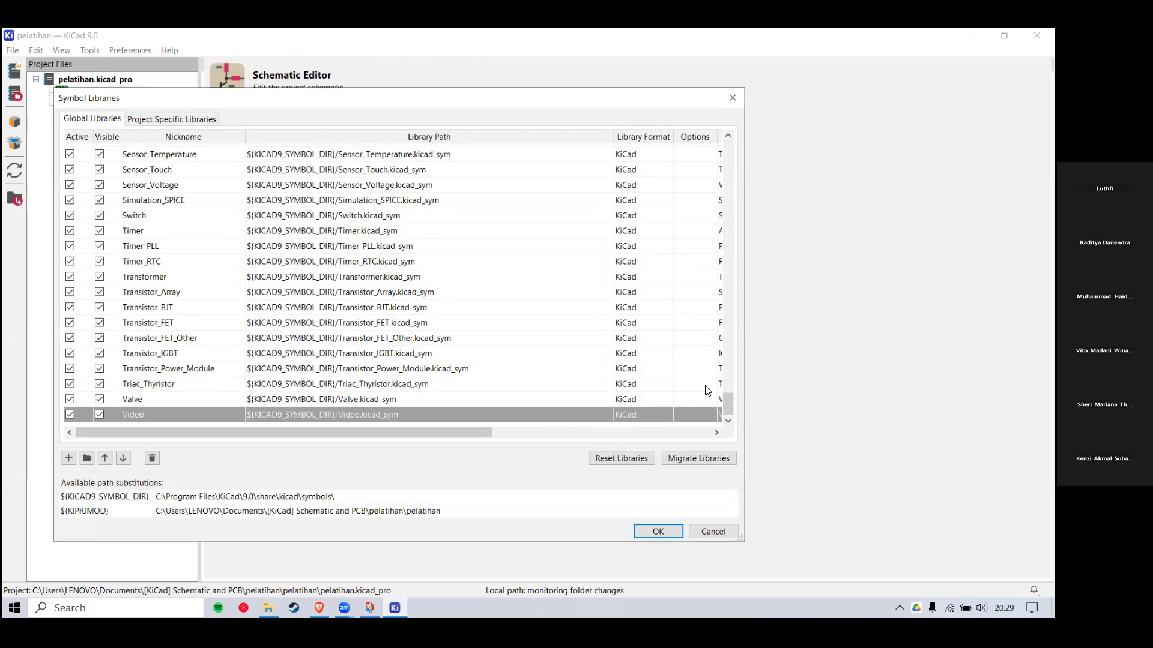
Step: Check the global symbol library list for other custom entries and apply the library changes
{"action": "scroll", "coordinate": [731, 360], "scroll_direction": "up", "scroll_amount": 20}
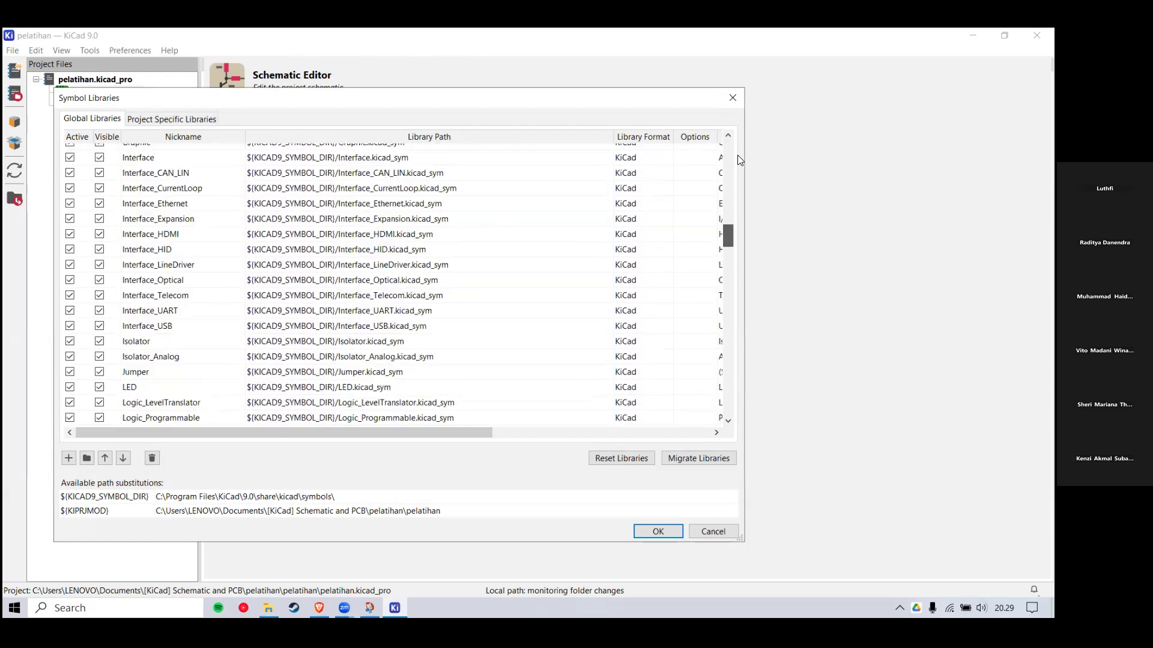
{"action": "scroll", "coordinate": [724, 316], "scroll_direction": "up", "scroll_amount": 7}
{"action": "scroll", "coordinate": [724, 316], "scroll_direction": "down", "scroll_amount": 15}
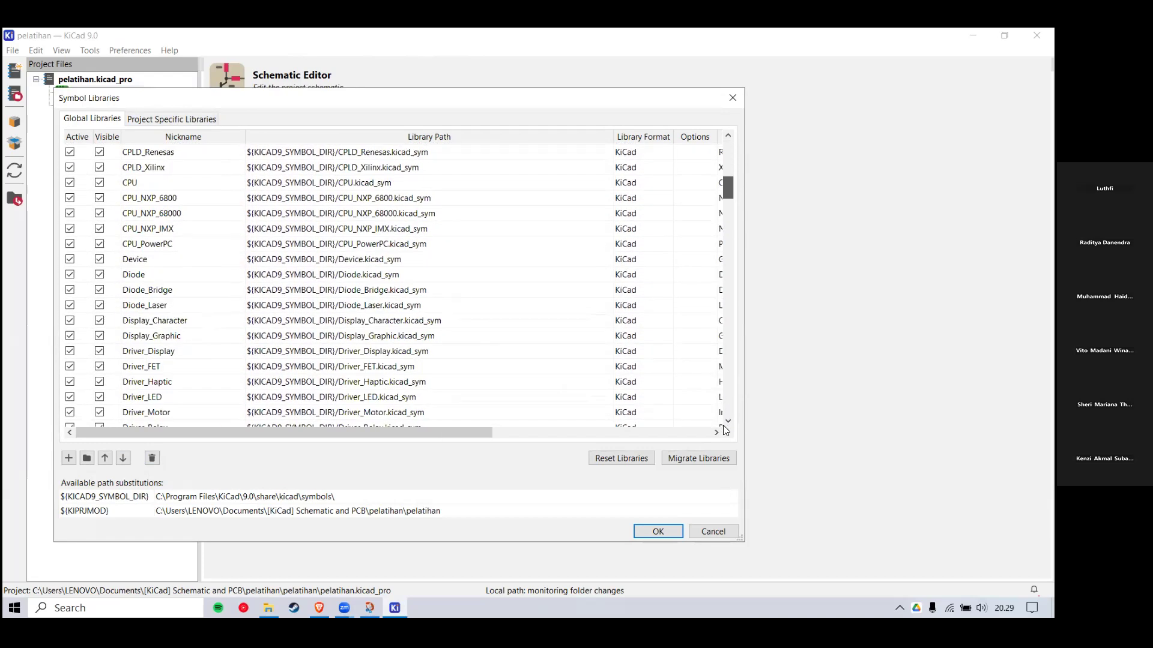
{"action": "scroll", "coordinate": [654, 530], "scroll_direction": "down", "scroll_amount": 20}
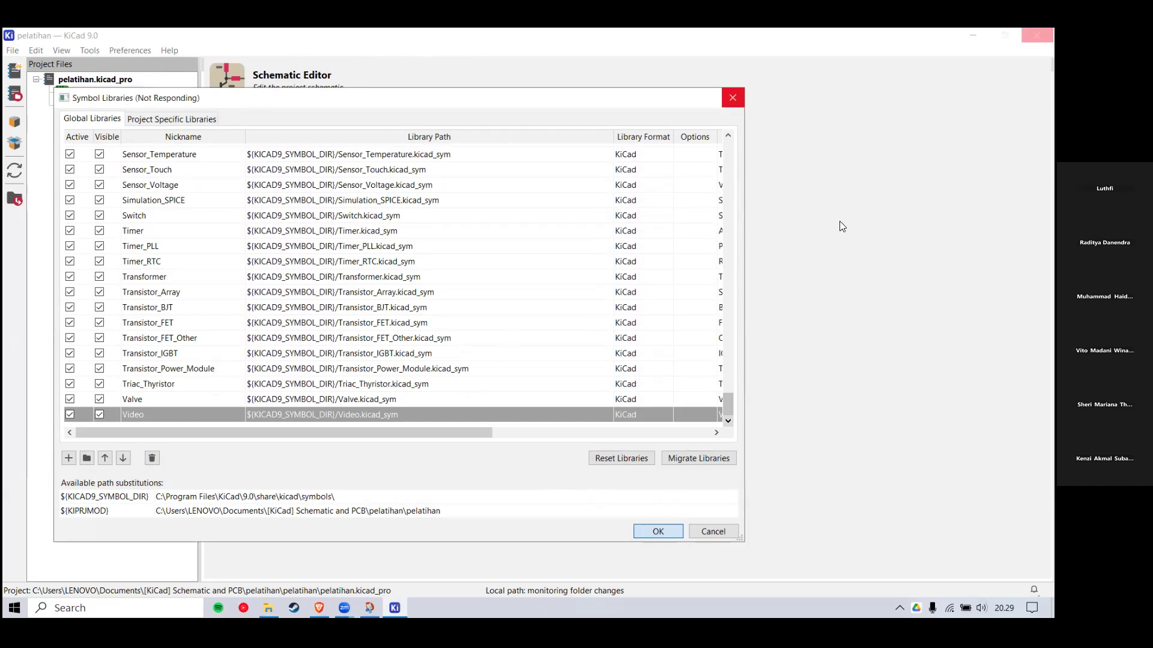
{"action": "left_click_drag", "start_coordinate": [732, 102], "coordinate": [841, 223]}
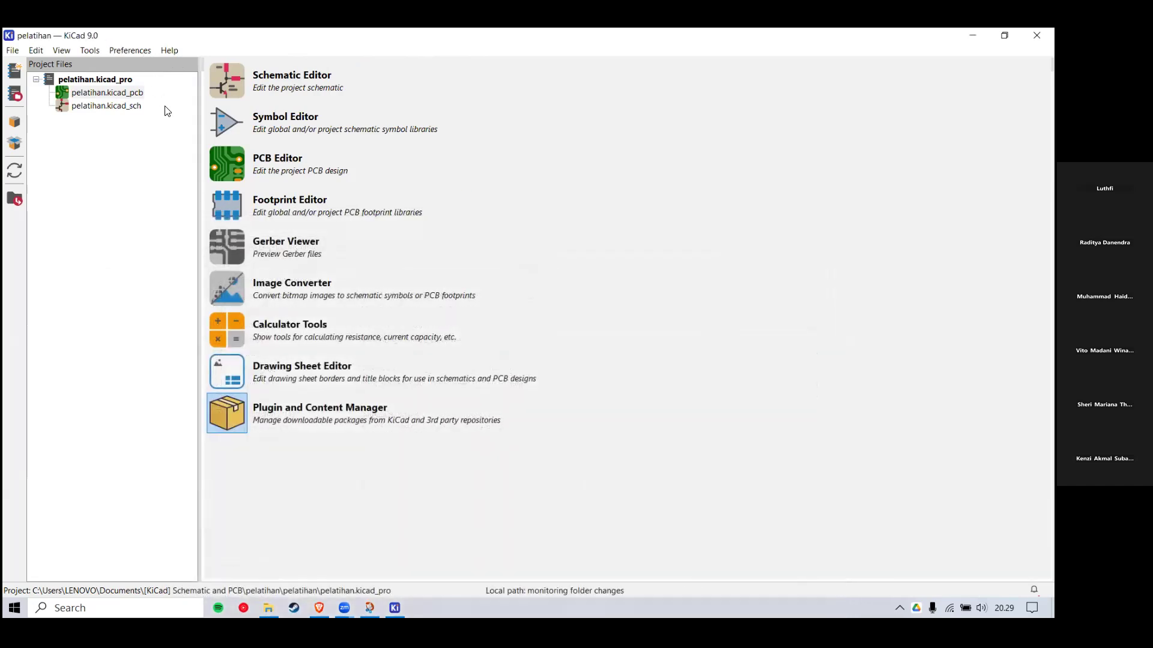
Step: Remove the custom libraries irf510 and lm4558n_footprint from KiCad's global footprint libraries
{"action": "left_click", "coordinate": [143, 51]}
{"action": "left_click", "coordinate": [182, 114]}
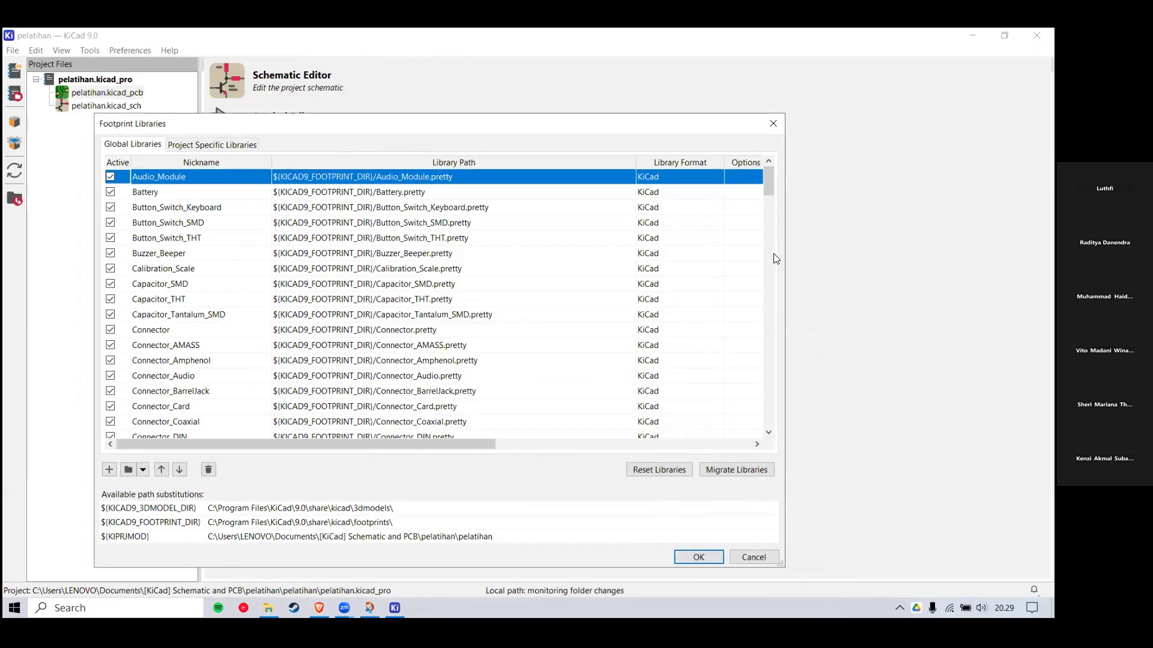
{"action": "scroll", "coordinate": [770, 397], "scroll_direction": "down", "scroll_amount": 12}
{"action": "scroll", "coordinate": [770, 397], "scroll_direction": "down", "scroll_amount": 20}
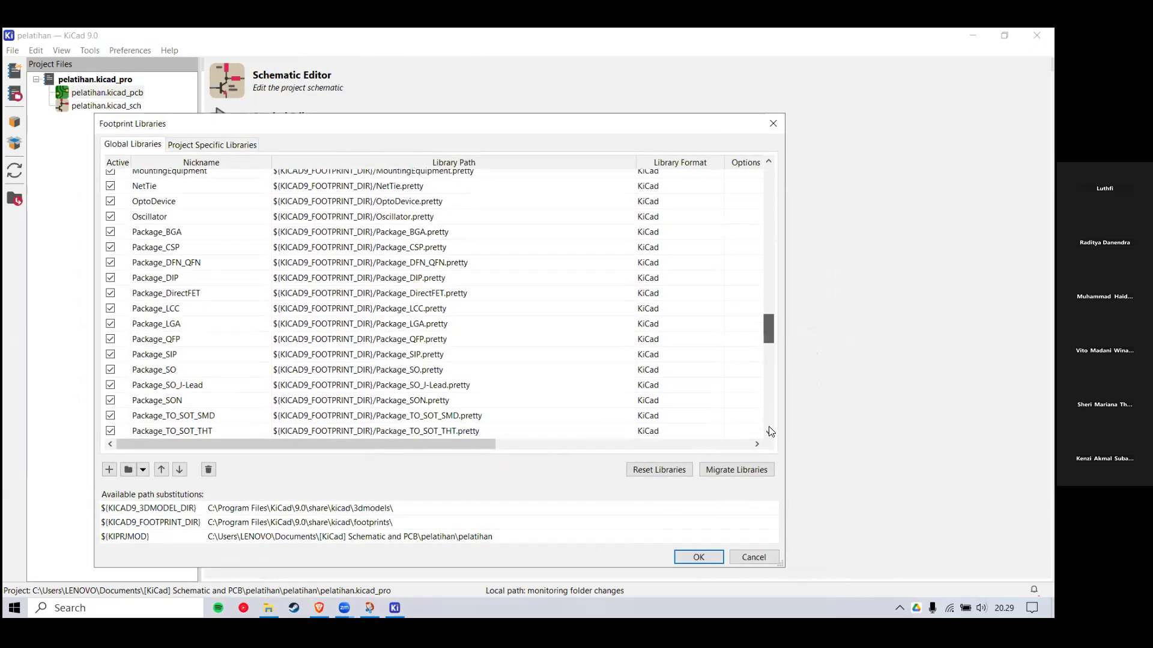
{"action": "left_click_drag", "start_coordinate": [3, 418], "coordinate": [4, 429]}
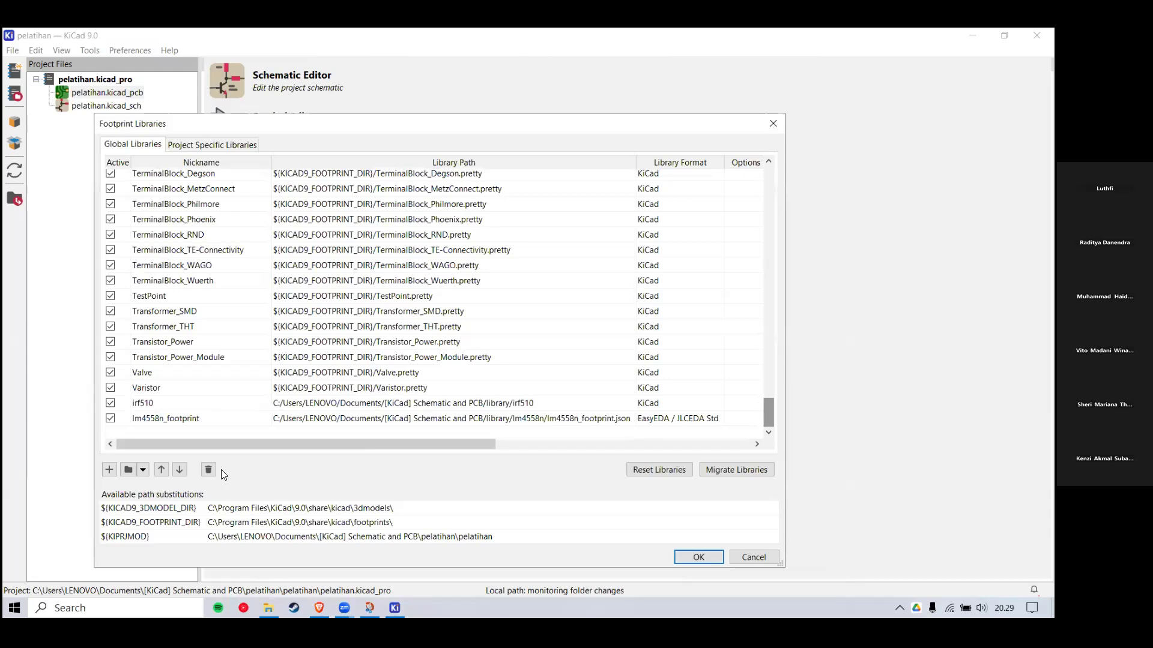
{"action": "left_click", "coordinate": [313, 418]}
{"action": "left_click", "coordinate": [208, 469]}
{"action": "left_click", "coordinate": [207, 470]}
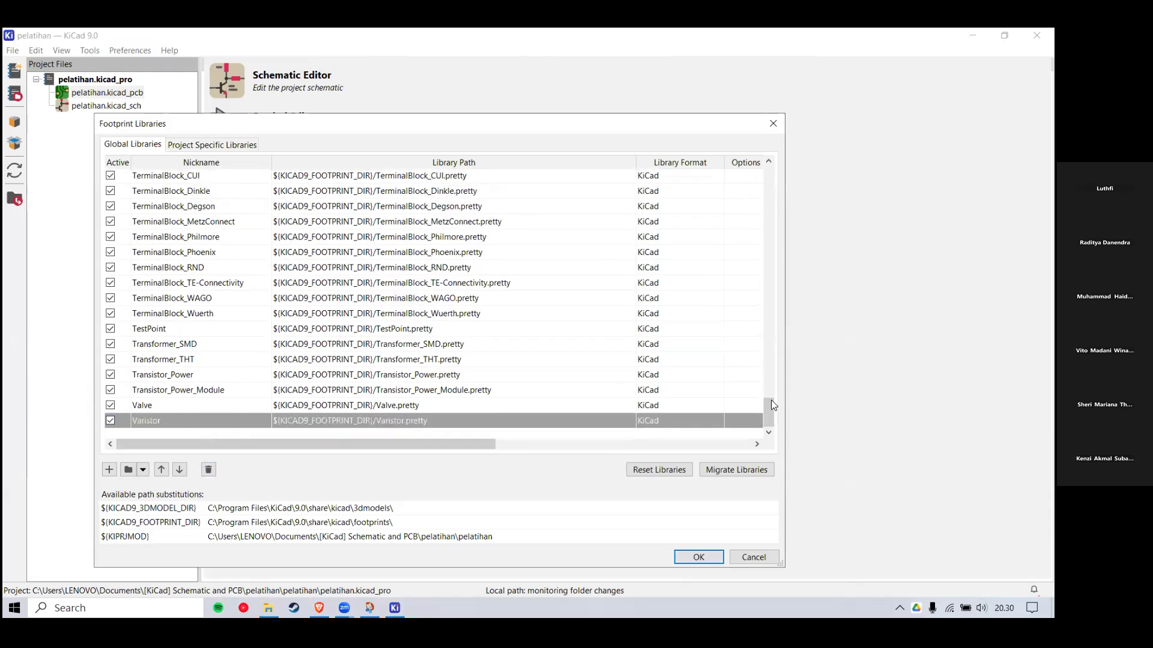
Step: Check the global footprint library list for other custom entries and apply the library changes
{"action": "scroll", "coordinate": [764, 295], "scroll_direction": "up", "scroll_amount": 20}
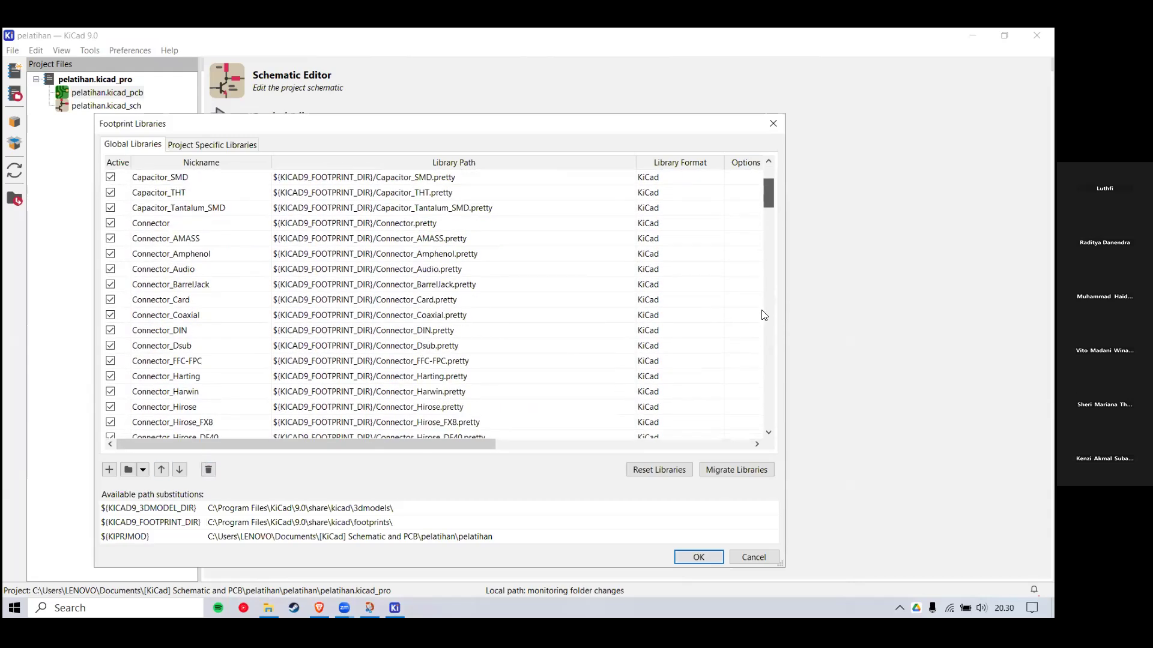
{"action": "scroll", "coordinate": [161, 434], "scroll_direction": "down", "scroll_amount": 20}
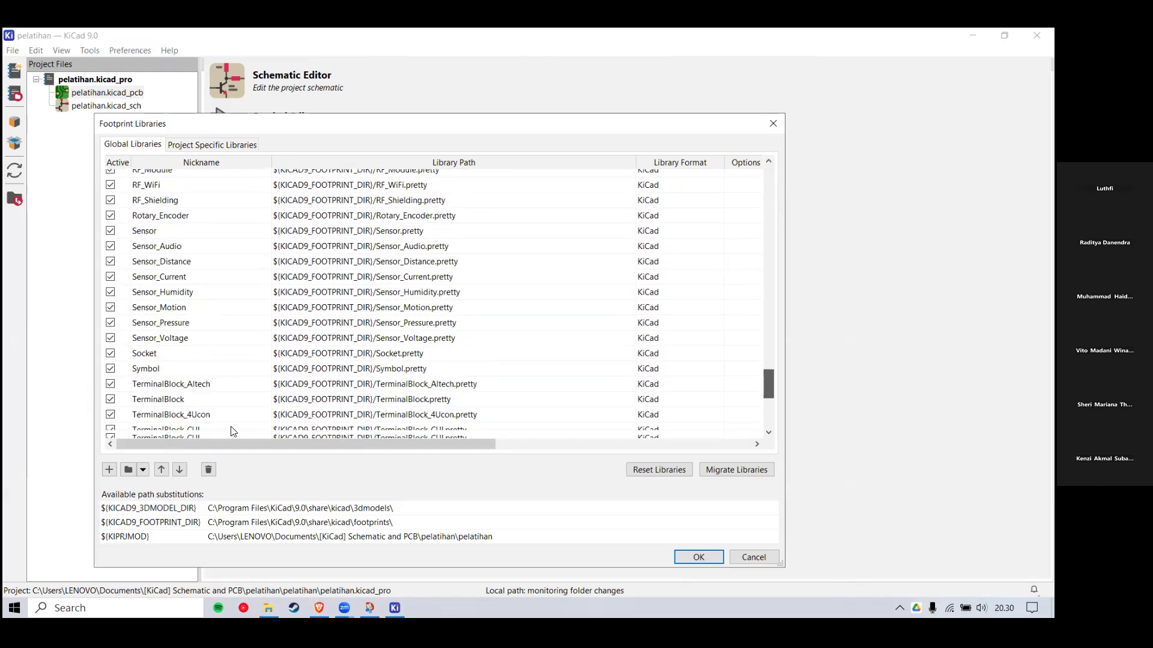
{"action": "left_click", "coordinate": [339, 419]}
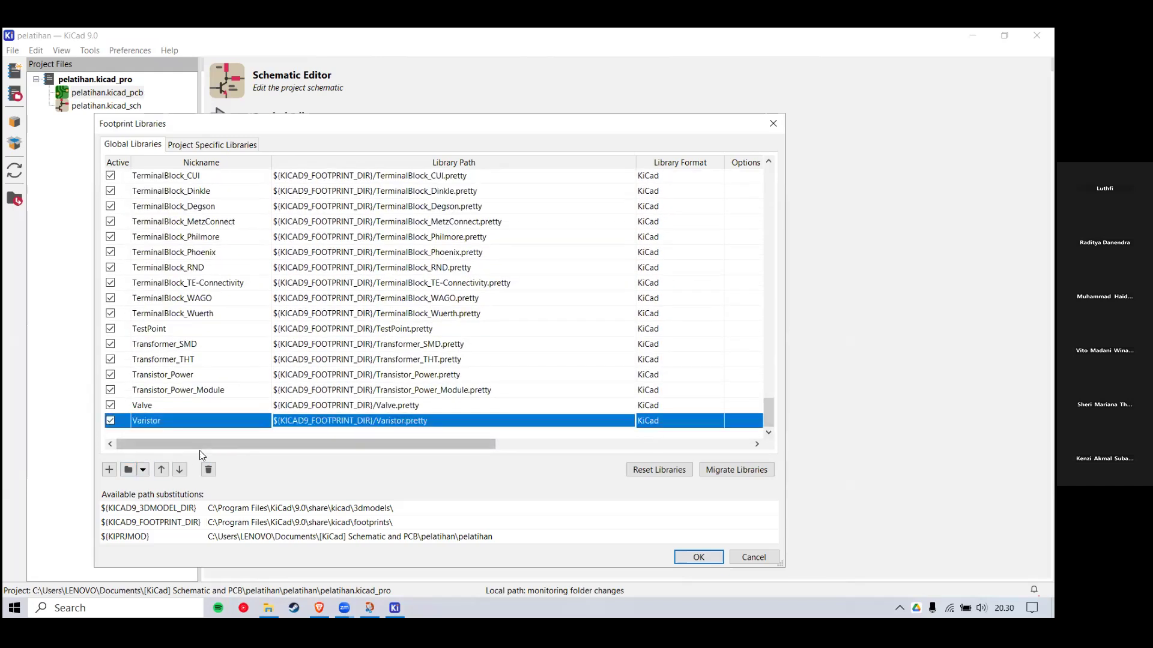
{"action": "left_click", "coordinate": [706, 556]}
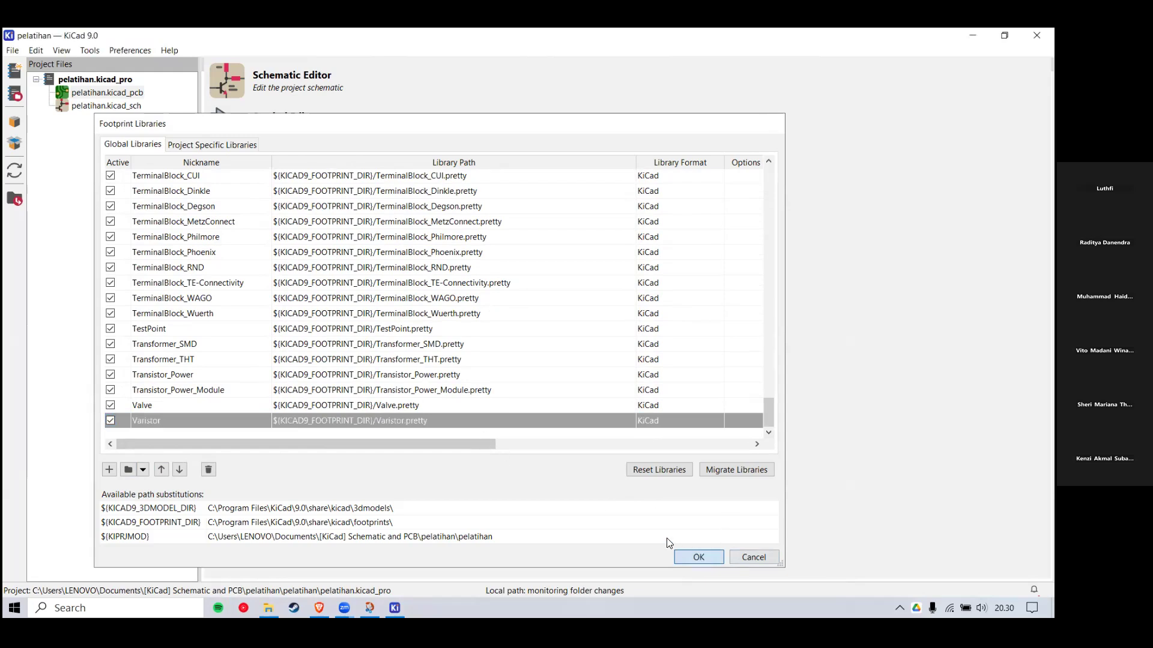
Step: Reopen the pelatihan schematic, start placing a symbol, search the libraries for R and C, and clear the search
{"action": "double_click", "coordinate": [99, 107]}
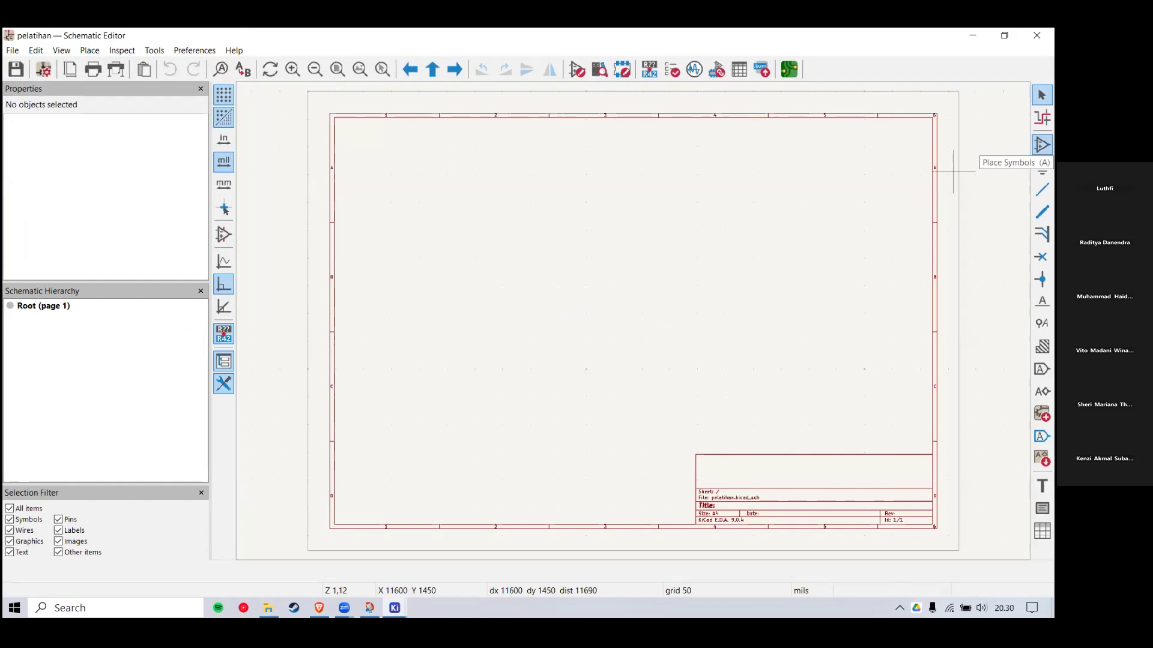
{"action": "left_click", "coordinate": [1041, 145]}
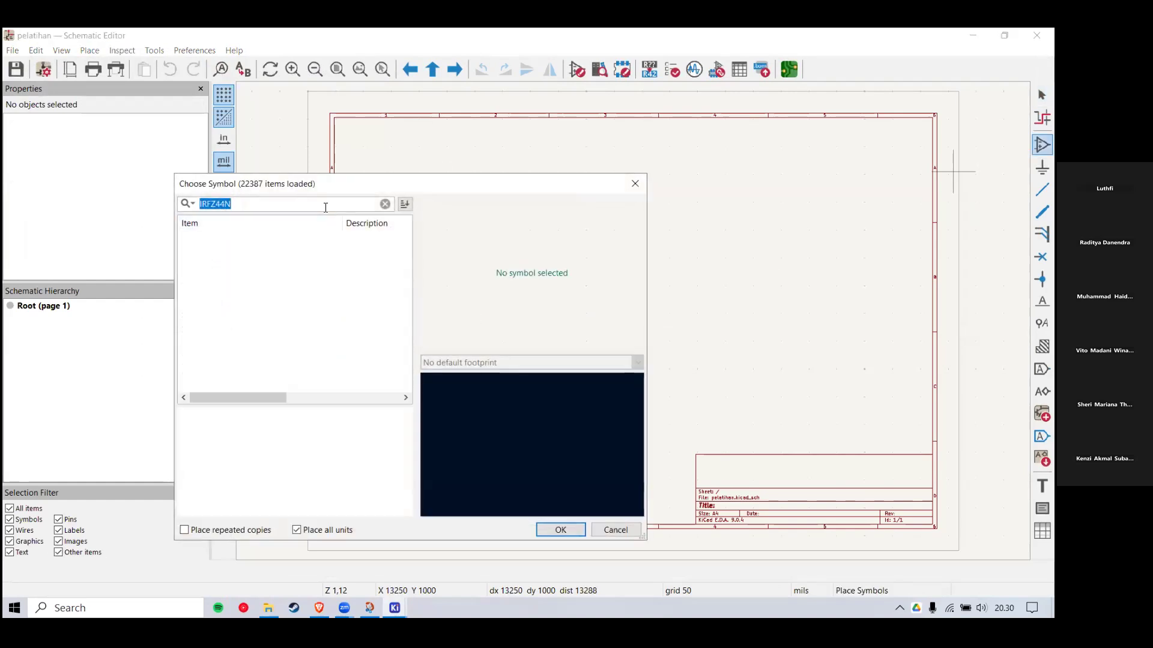
{"action": "key", "text": "BackSpace"}
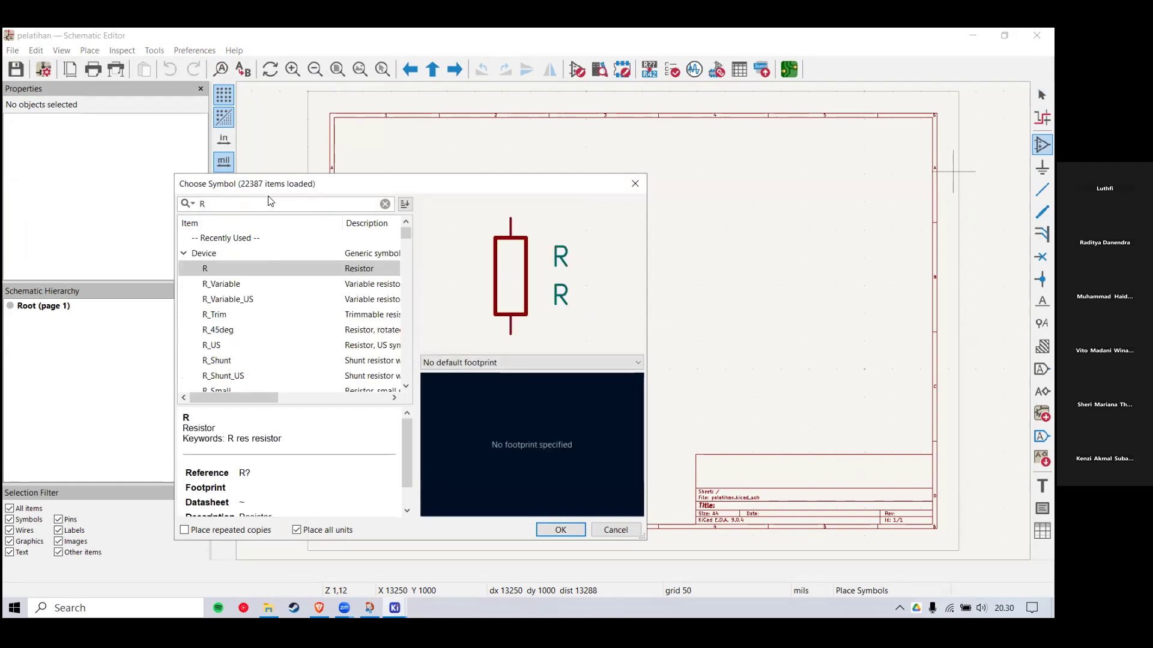
{"action": "left_click", "coordinate": [250, 268]}
{"action": "double_click", "coordinate": [236, 202]}
{"action": "type", "text": "C"}
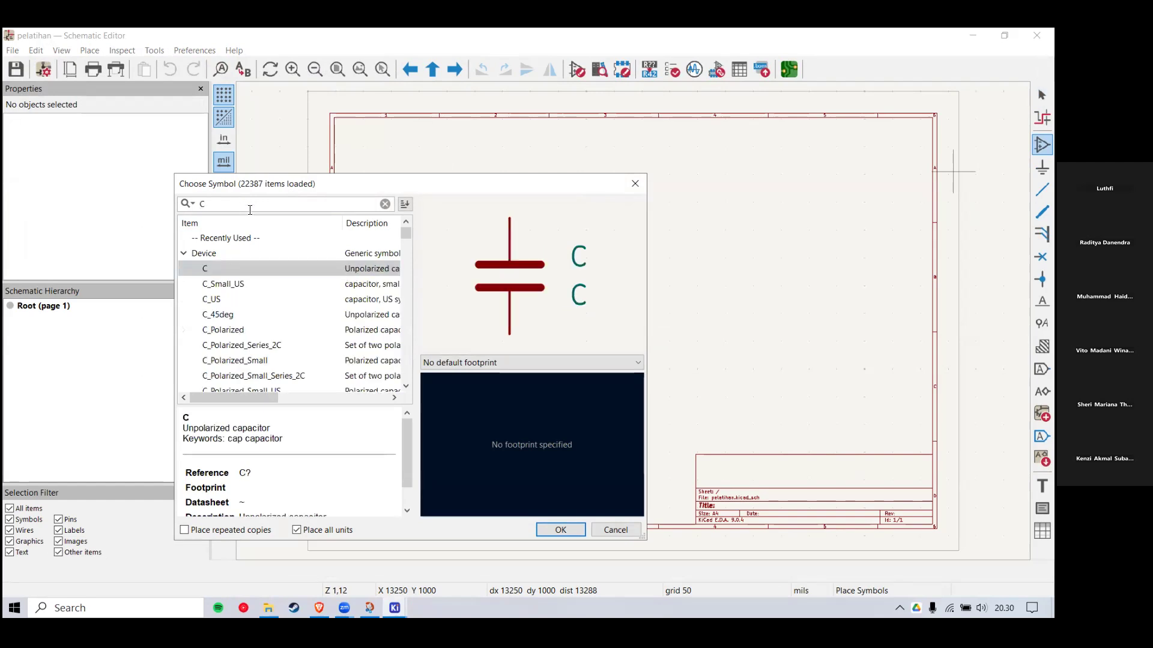
{"action": "left_click", "coordinate": [384, 204]}
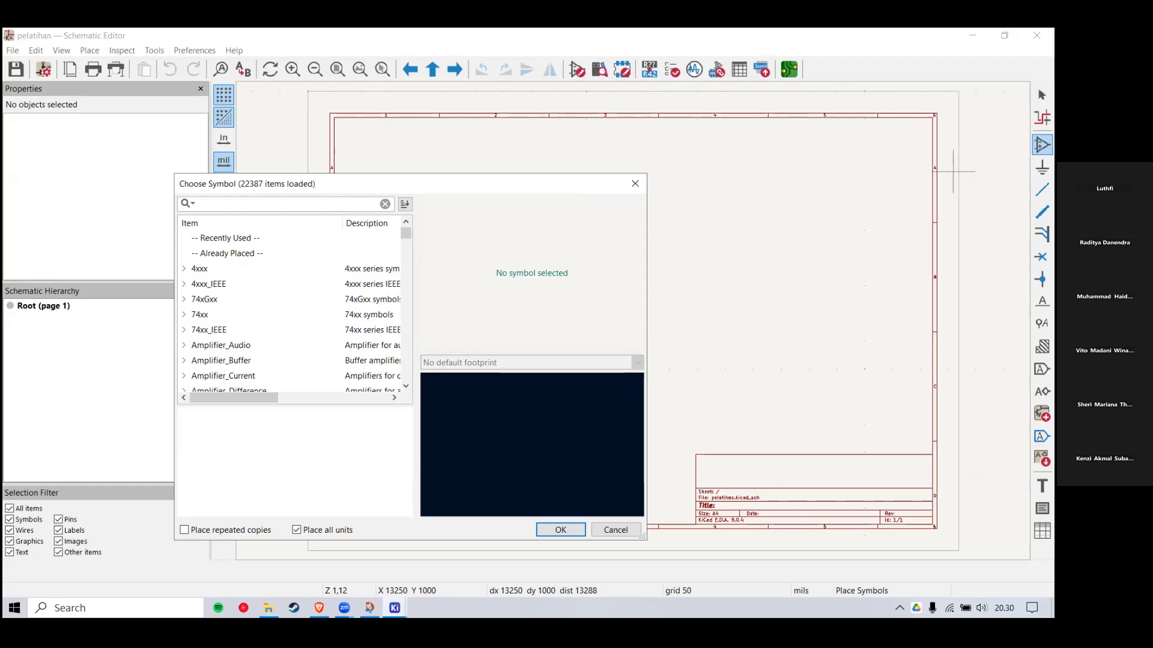
Step: Search the symbol libraries for opamp, preview the AD8021ARM and AD8021AR symbols, and clear the search
{"action": "type", "text": "opa"}
{"action": "type", "text": "mp"}
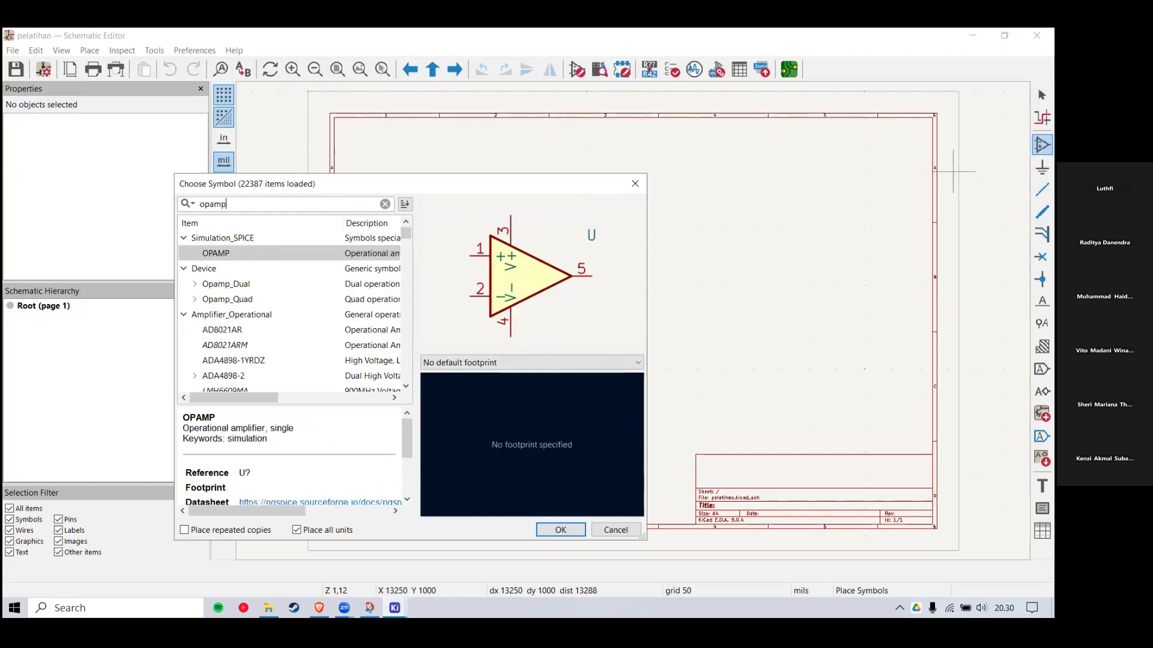
{"action": "scroll", "coordinate": [251, 323], "scroll_direction": "down", "scroll_amount": 1}
{"action": "left_click", "coordinate": [230, 302]}
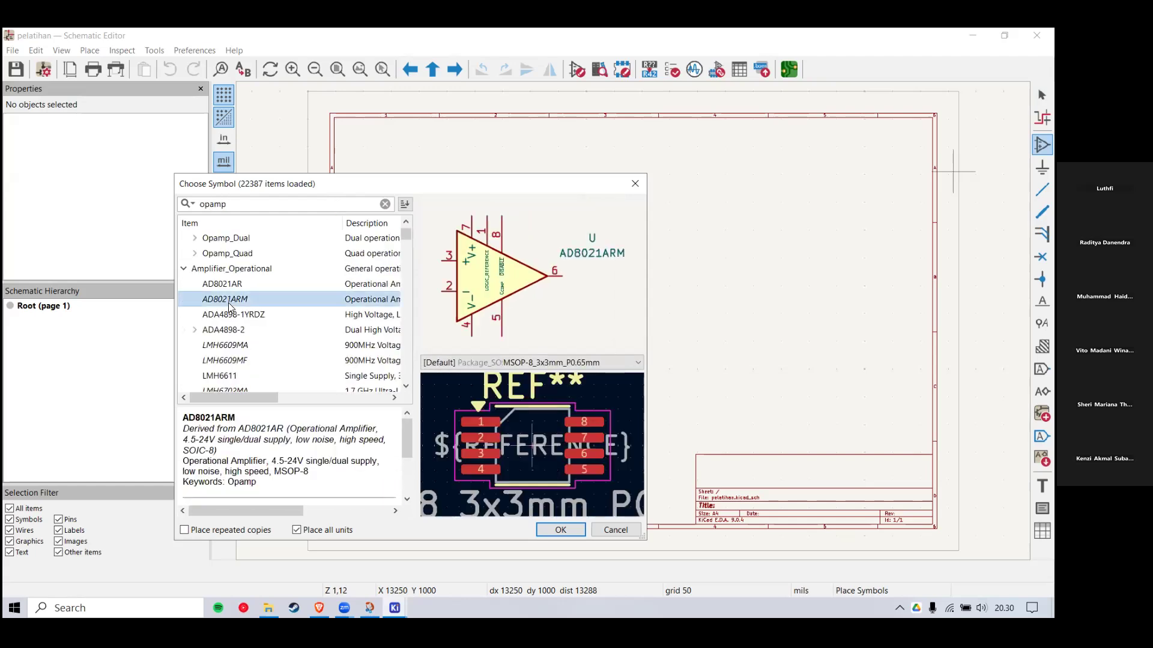
{"action": "left_click", "coordinate": [234, 288]}
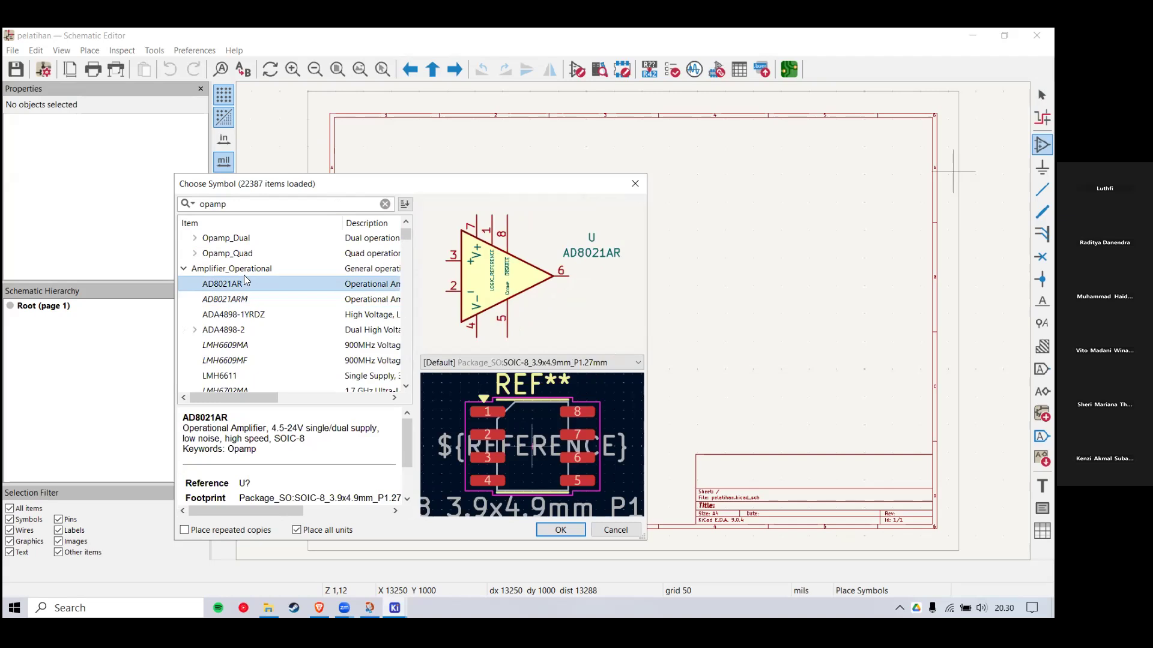
{"action": "scroll", "coordinate": [244, 281], "scroll_direction": "down", "scroll_amount": 2}
{"action": "scroll", "coordinate": [284, 304], "scroll_direction": "up", "scroll_amount": 3}
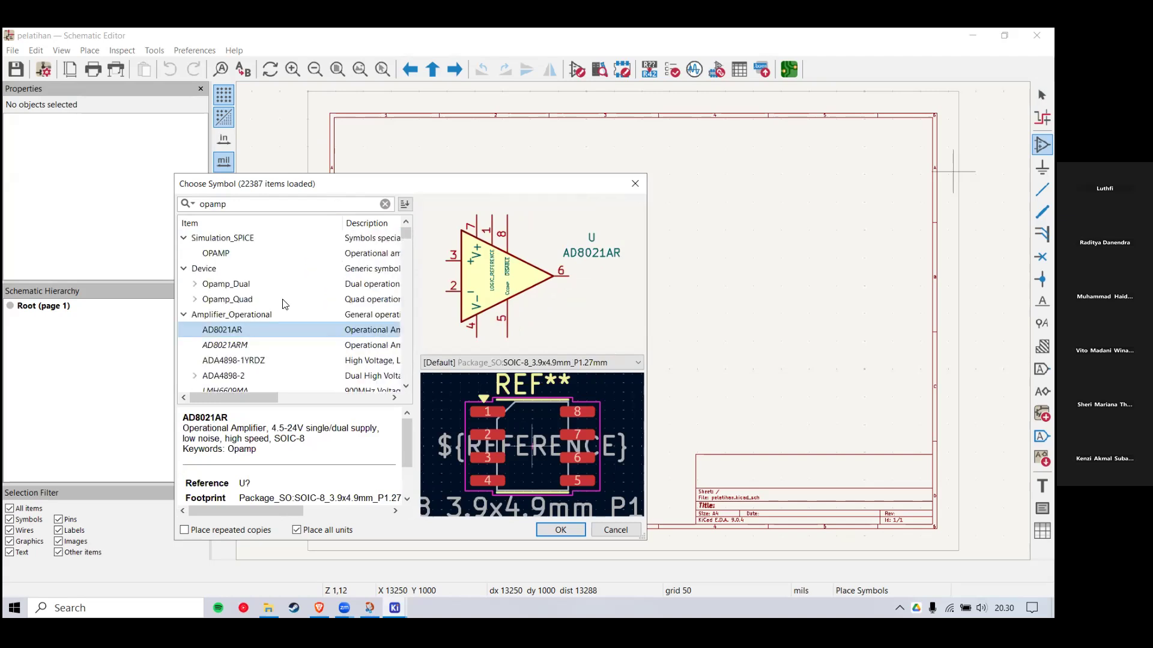
{"action": "left_click", "coordinate": [385, 204]}
Step: Switch to the browser and examine the components of the Finpro RE H-bridge reference schematic in EasyEDA
{"action": "left_click", "coordinate": [319, 606]}
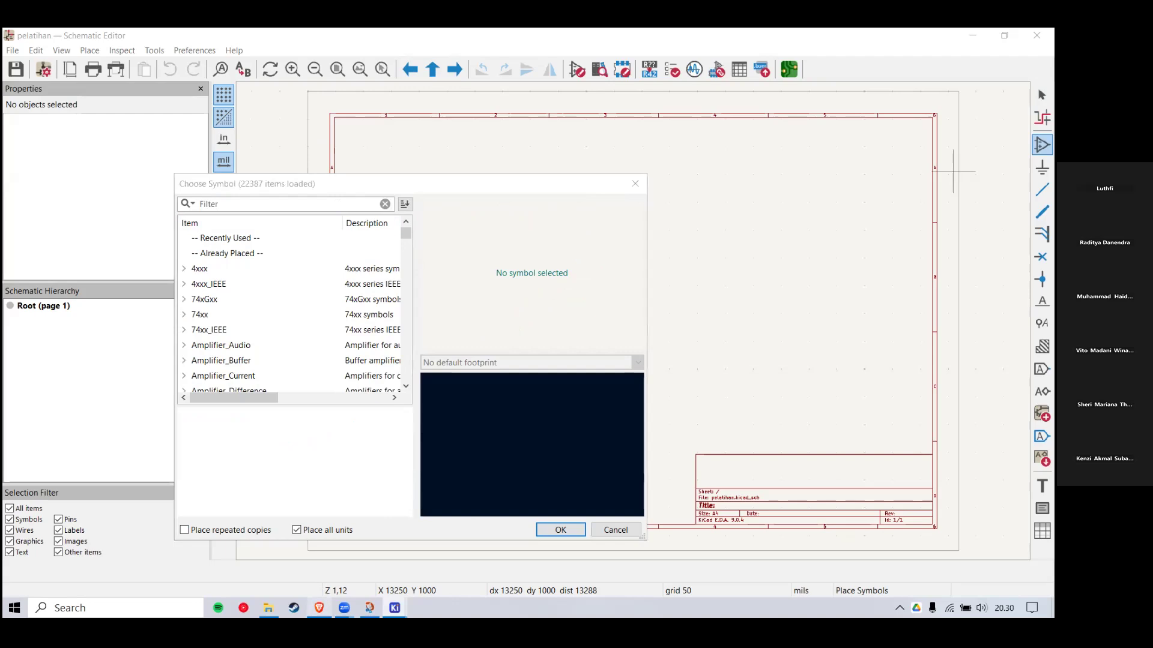
{"action": "scroll", "coordinate": [568, 384], "scroll_direction": "down", "scroll_amount": 5}
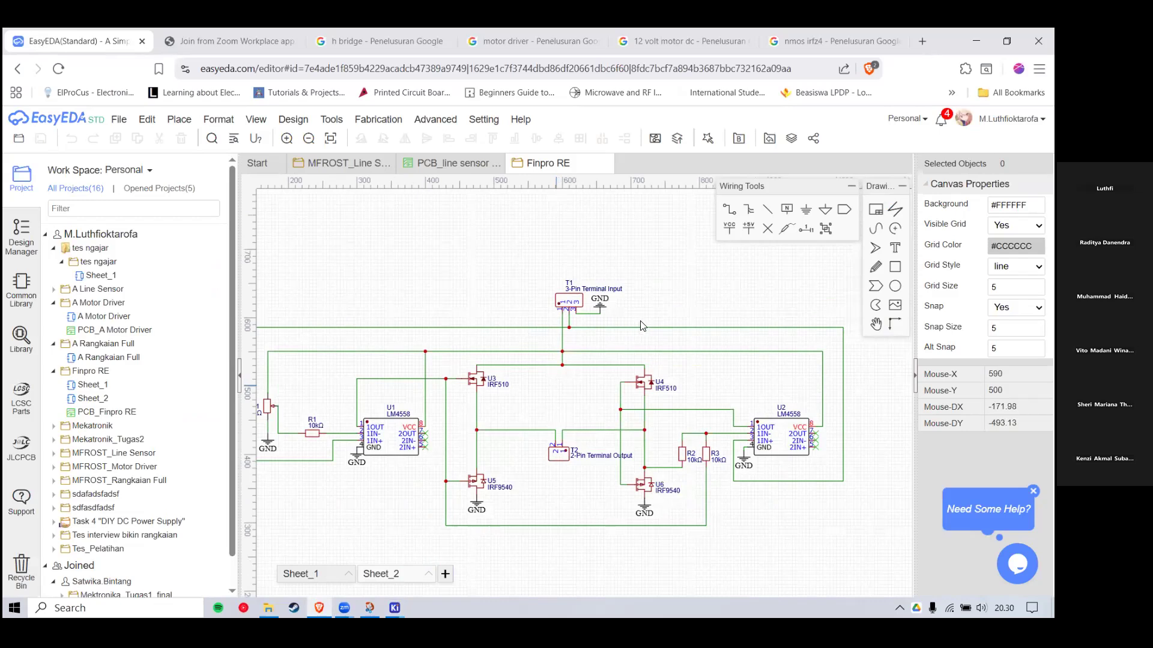
{"action": "scroll", "coordinate": [602, 309], "scroll_direction": "up", "scroll_amount": 2}
{"action": "scroll", "coordinate": [479, 420], "scroll_direction": "down", "scroll_amount": 2}
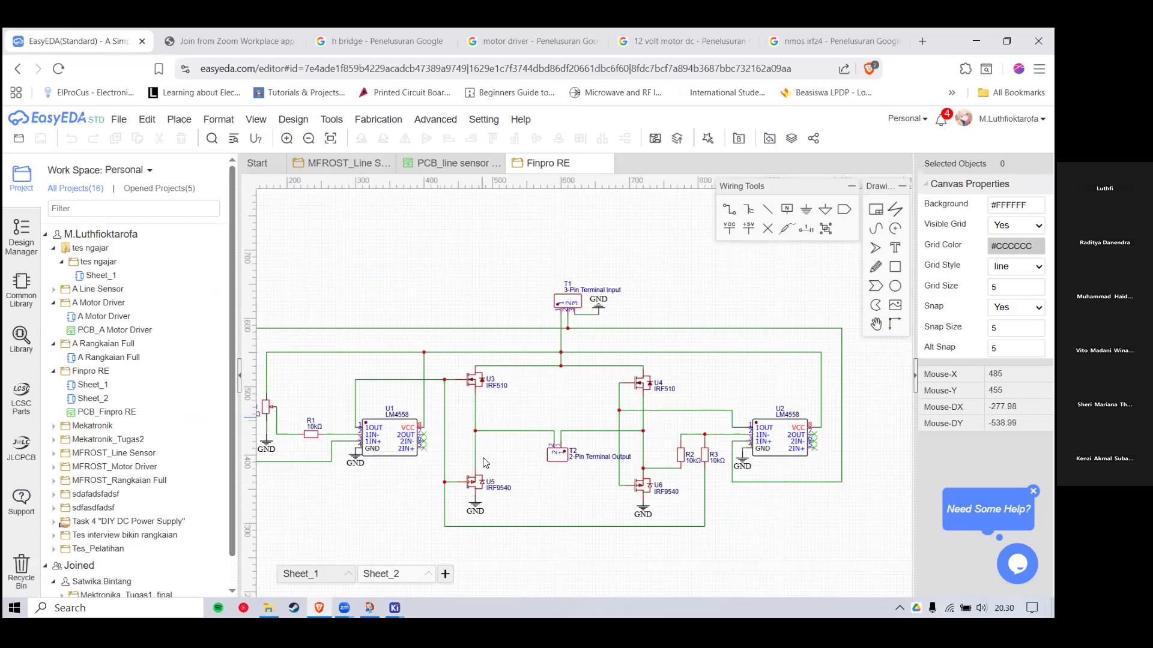
Step: Return to KiCad, find the Screw_Terminal_01x03 symbol, and place it rotated 90 degrees at about X 5800, Y 2200 mils
{"action": "key", "text": "alt+Tab"}
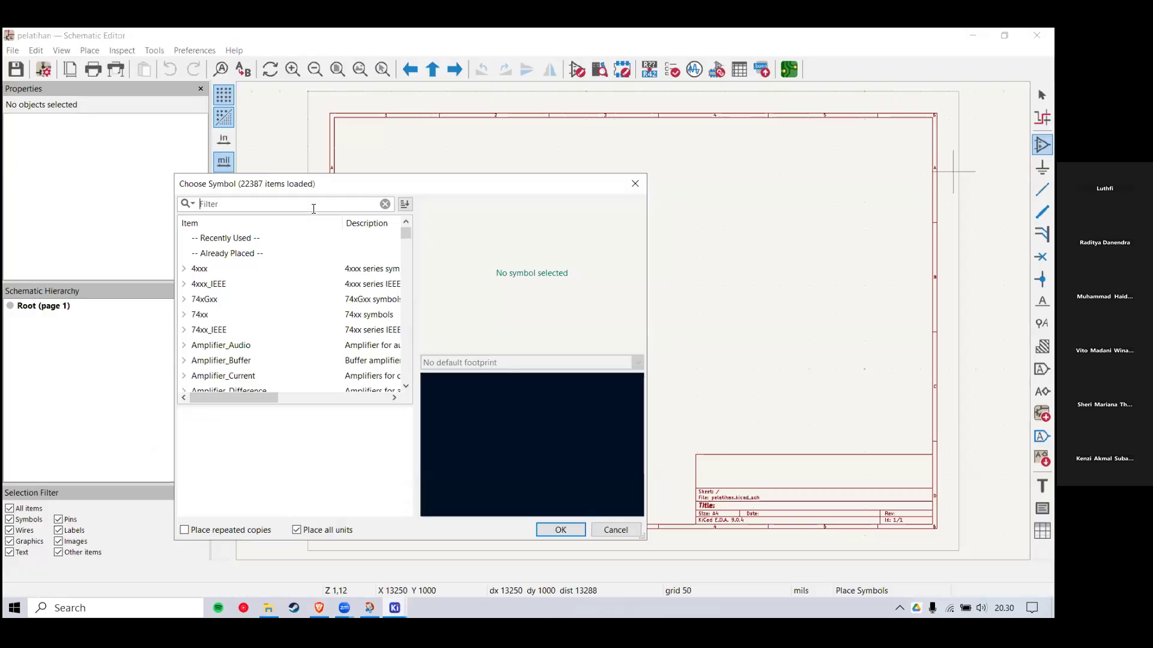
{"action": "type", "text": "terminal"}
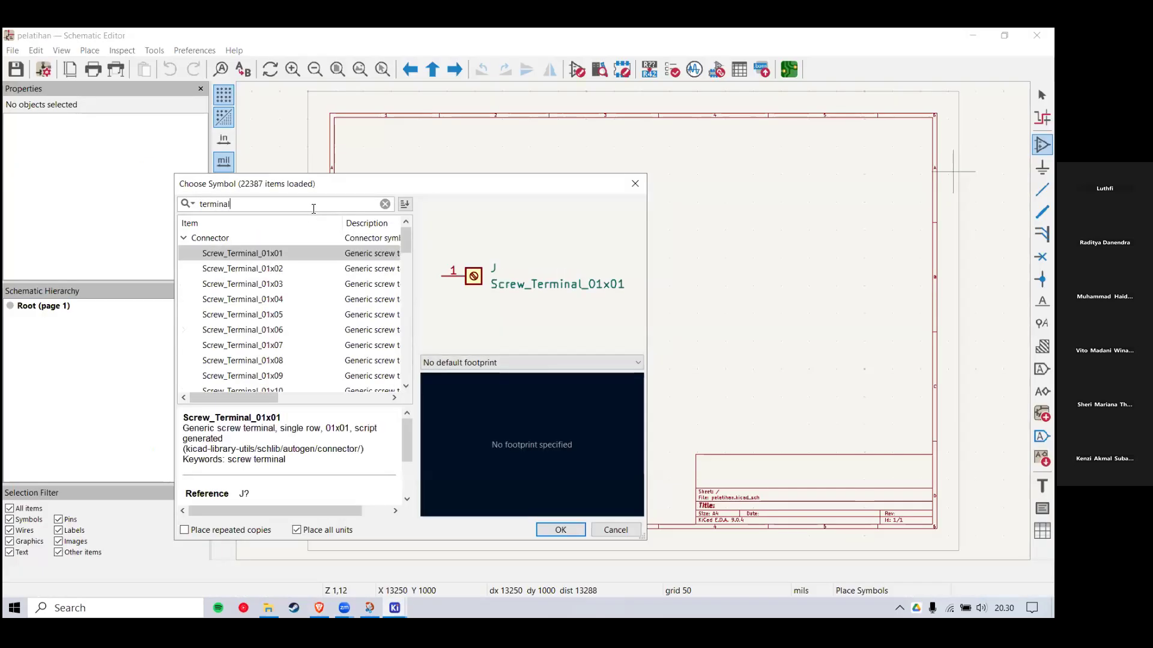
{"action": "left_click", "coordinate": [282, 270]}
{"action": "left_click", "coordinate": [293, 284]}
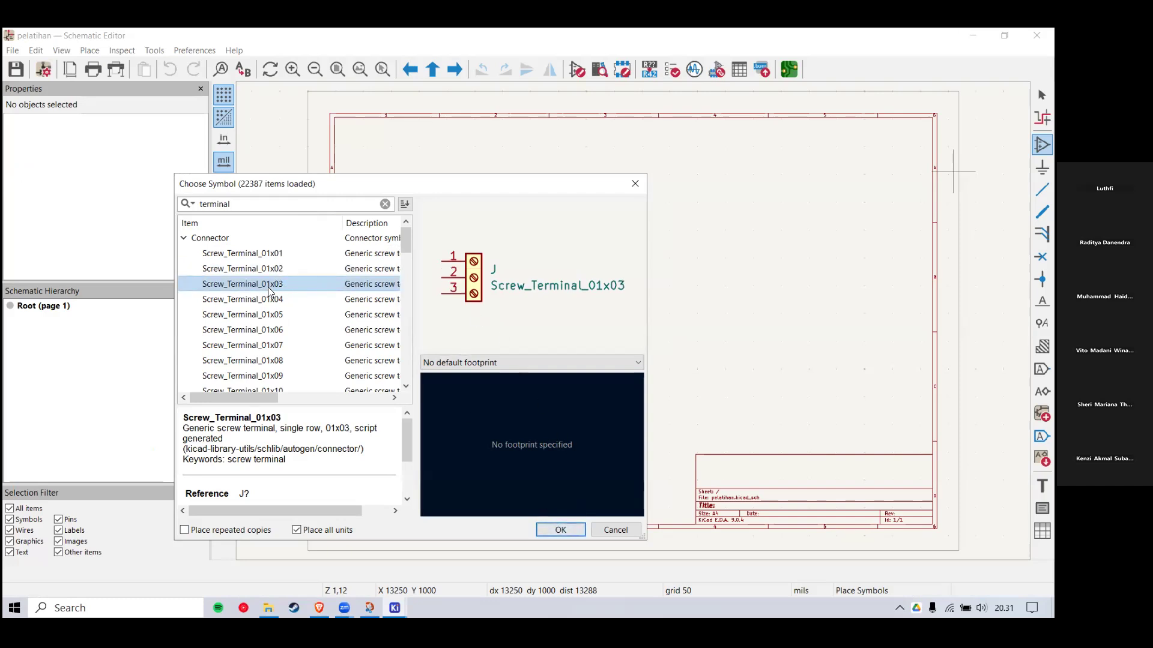
{"action": "left_click", "coordinate": [557, 529]}
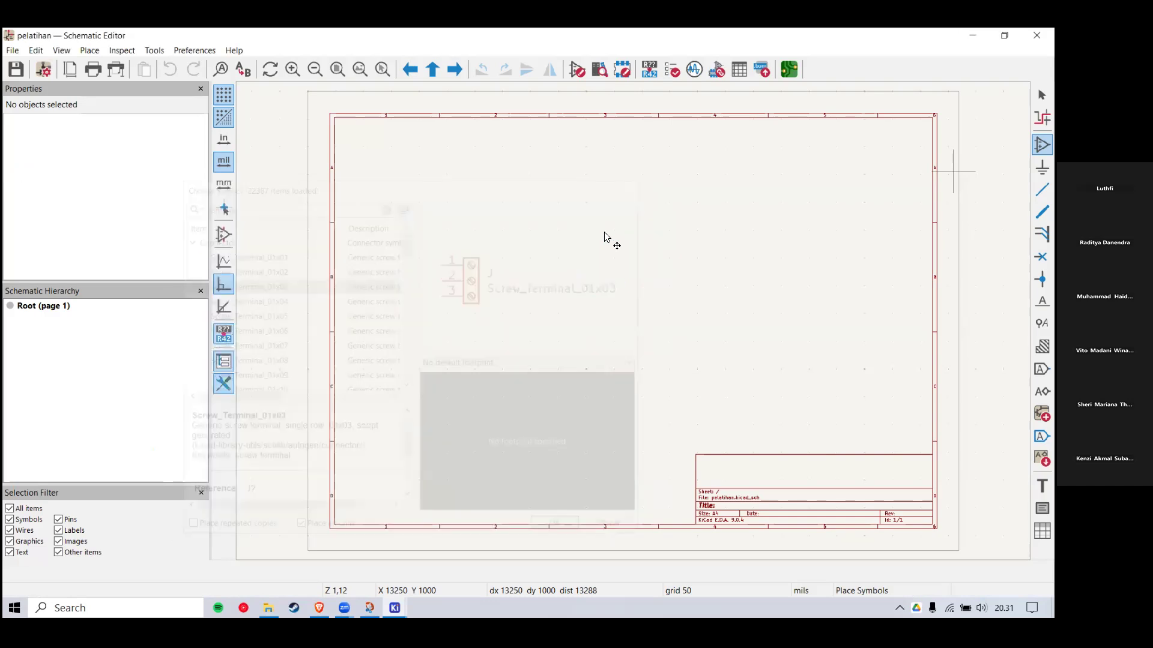
{"action": "scroll", "coordinate": [632, 321], "scroll_direction": "up", "scroll_amount": 1}
{"action": "scroll", "coordinate": [612, 313], "scroll_direction": "down", "scroll_amount": 2}
{"action": "scroll", "coordinate": [634, 321], "scroll_direction": "up", "scroll_amount": 1}
{"action": "key", "text": "r"}
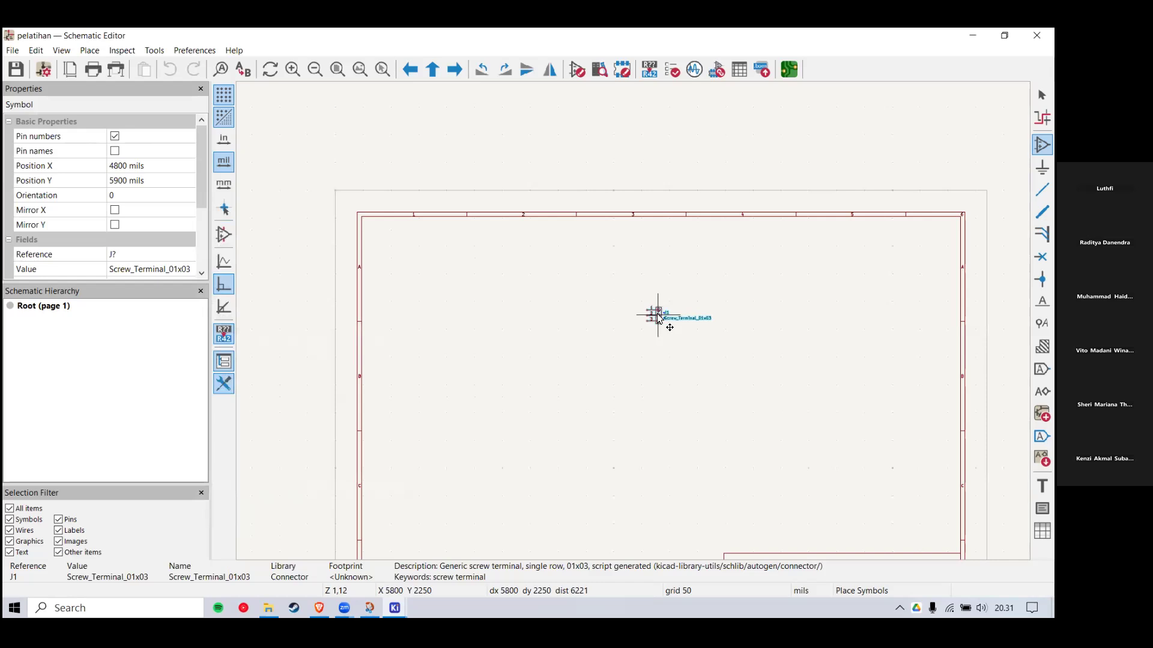
{"action": "left_click", "coordinate": [659, 318]}
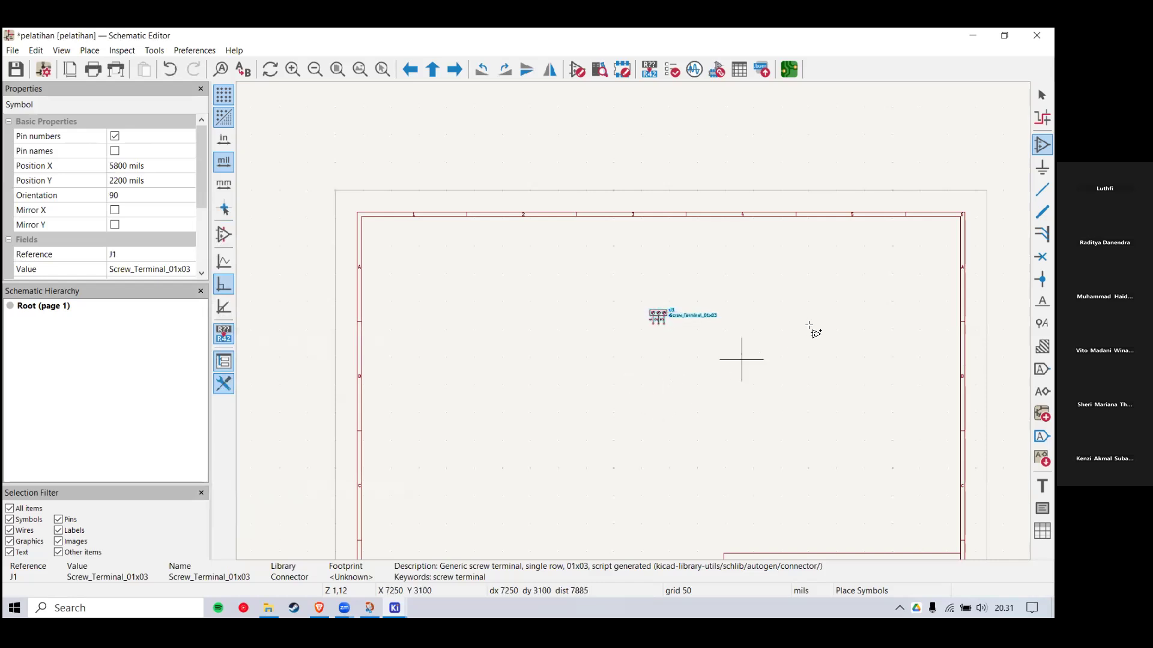
{"action": "key", "text": "Escape"}
Step: Place a Screw_Terminal_01x02 symbol, rotated 90 degrees, directly below the three-pin terminal
{"action": "left_click", "coordinate": [1043, 145]}
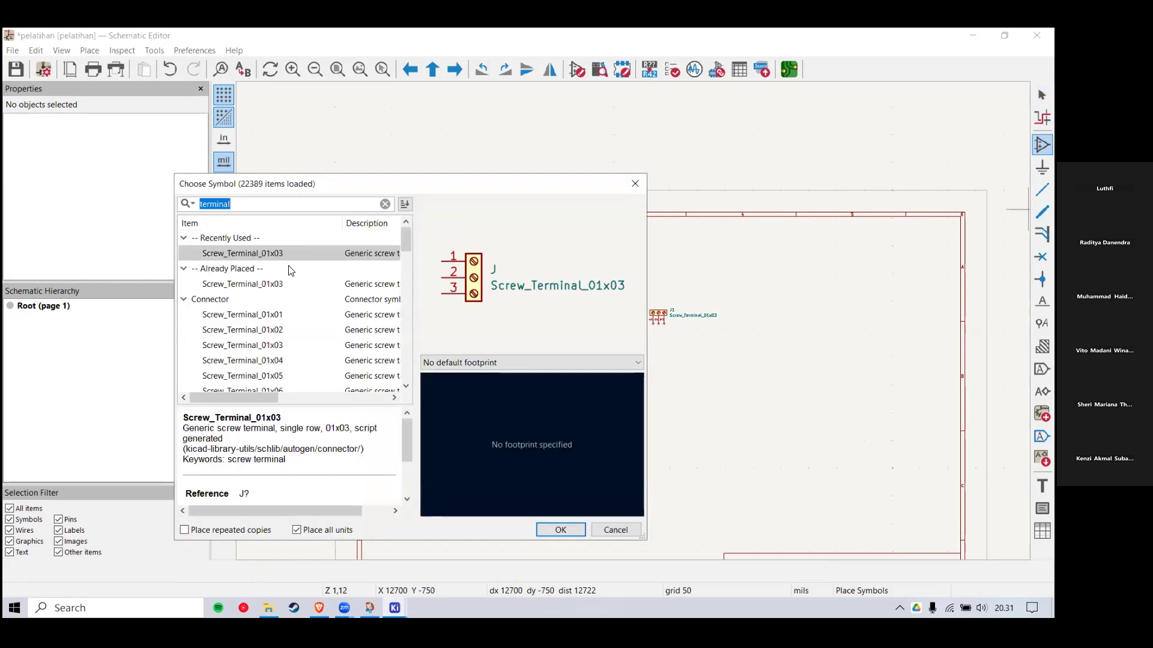
{"action": "type", "text": "t"}
{"action": "left_click", "coordinate": [279, 329]}
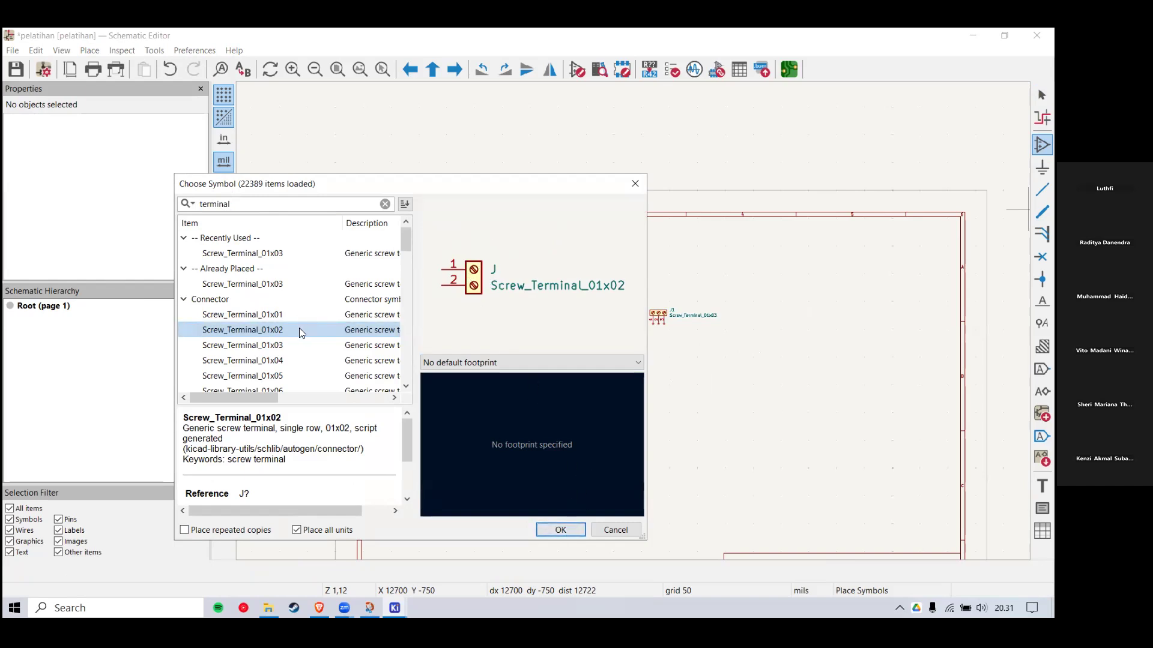
{"action": "left_click", "coordinate": [561, 530]}
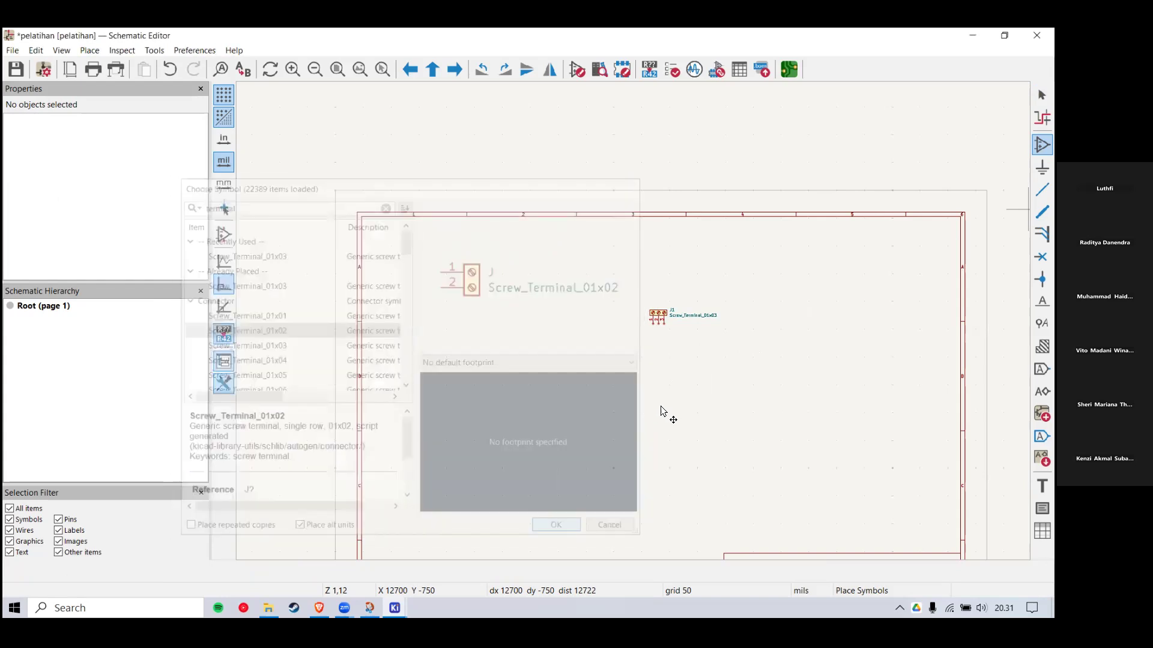
{"action": "scroll", "coordinate": [636, 297], "scroll_direction": "up", "scroll_amount": 2}
{"action": "scroll", "coordinate": [635, 287], "scroll_direction": "down", "scroll_amount": 2}
{"action": "scroll", "coordinate": [635, 301], "scroll_direction": "up", "scroll_amount": 2}
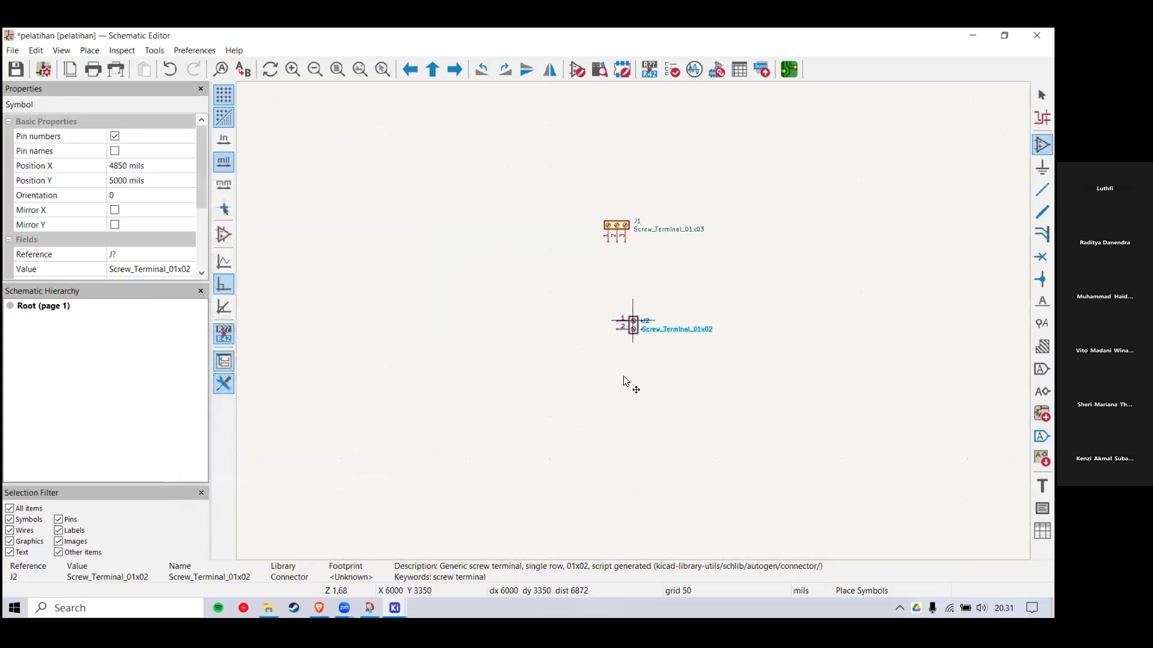
{"action": "key", "text": "r"}
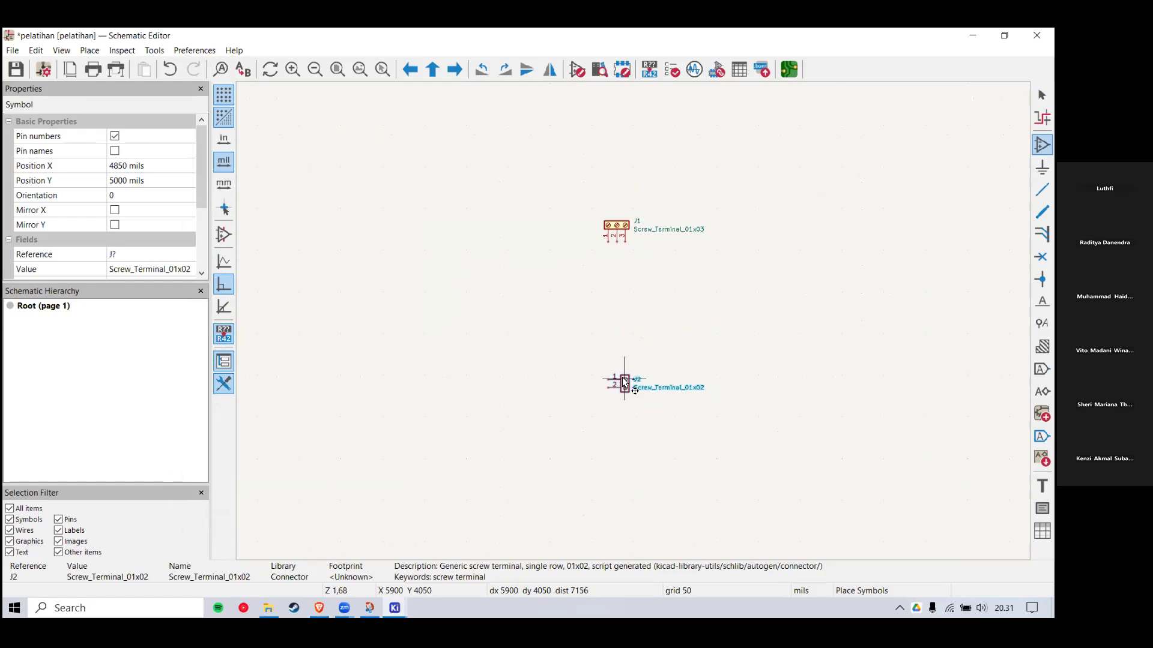
{"action": "left_click", "coordinate": [606, 396]}
{"action": "key", "text": "Escape"}
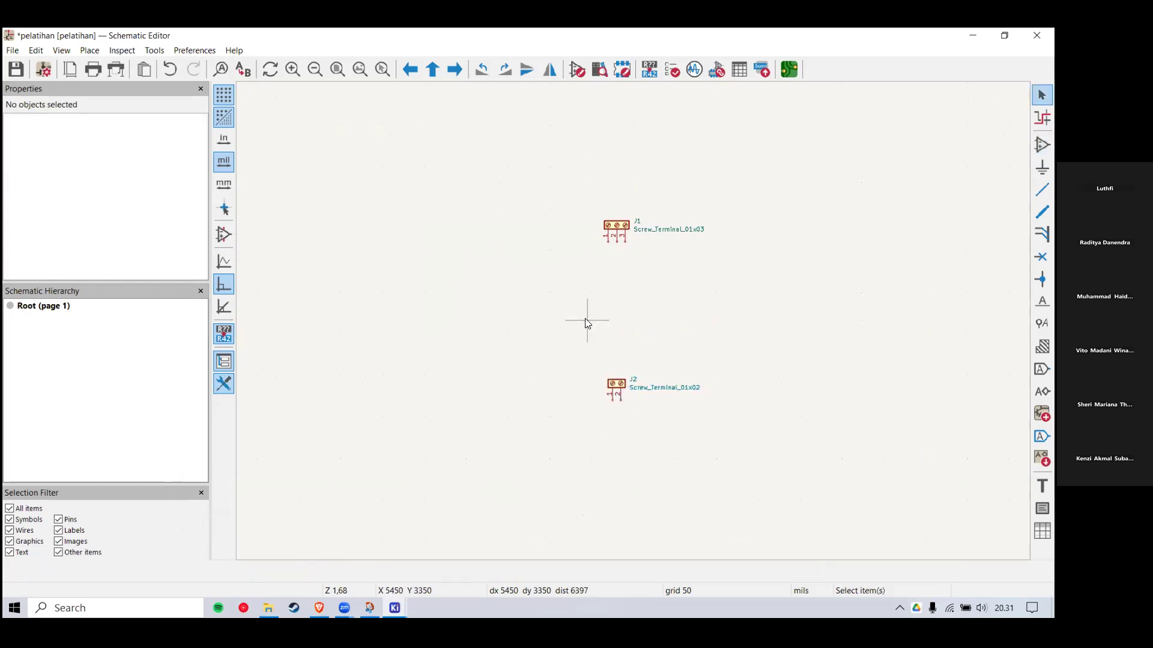
Step: Check the resistors in the EasyEDA reference, then place an R resistor symbol in KiCad at about X 3750, Y 3200 mils
{"action": "key", "text": "alt+Tab"}
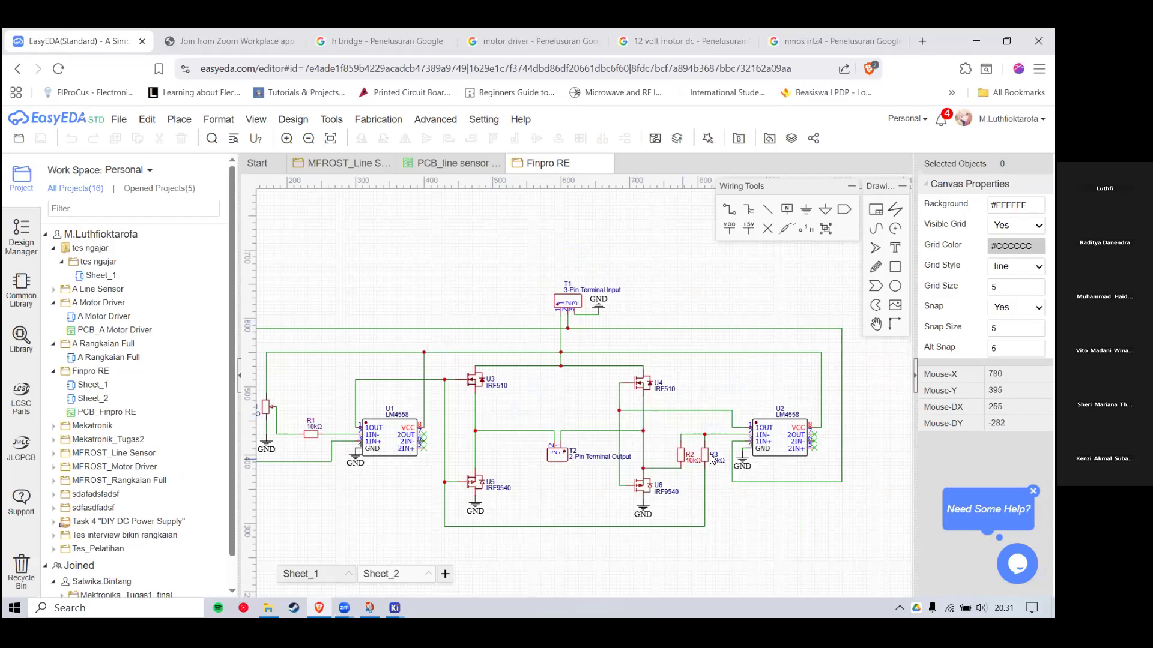
{"action": "key", "text": "alt+Tab"}
{"action": "key", "text": "a"}
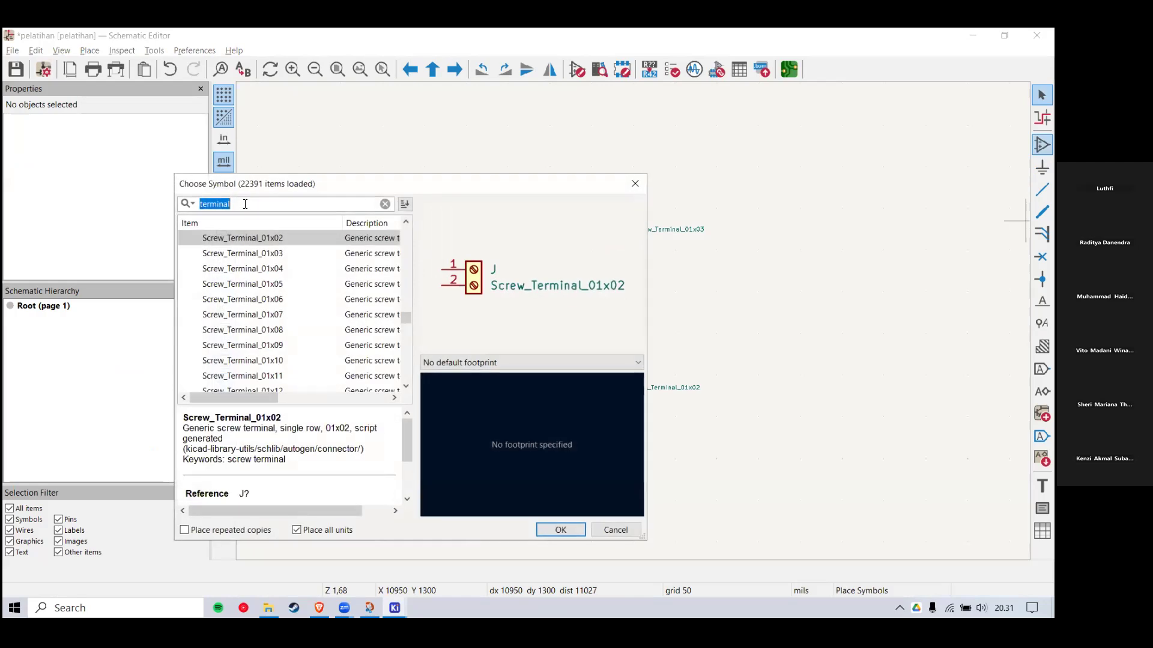
{"action": "type", "text": "R"}
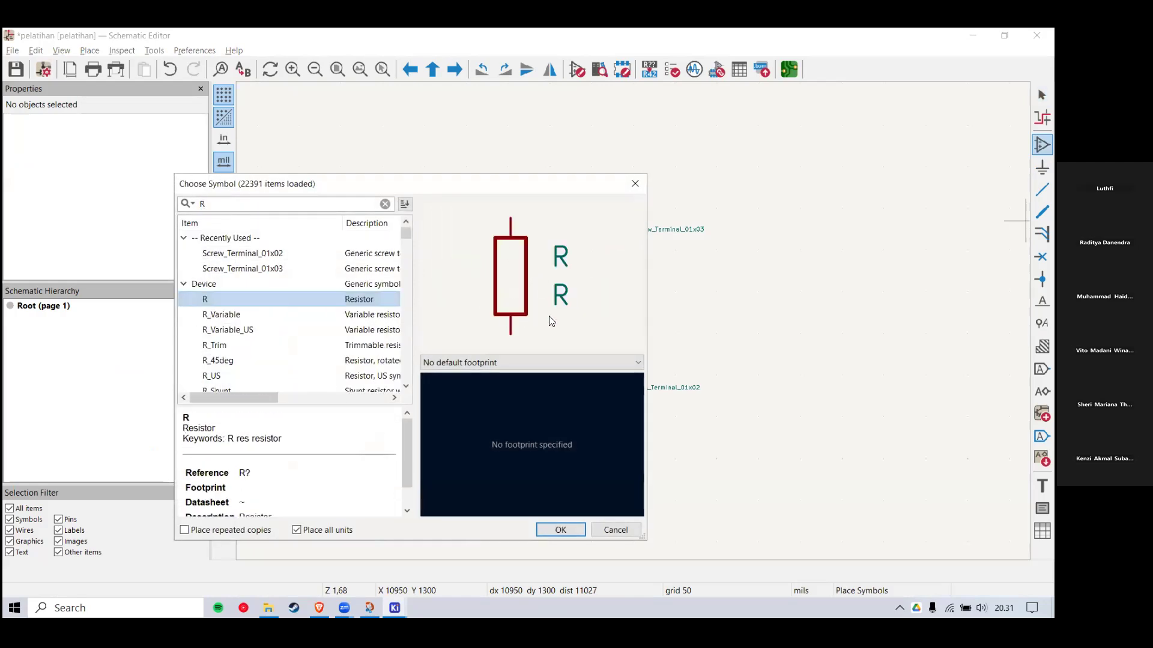
{"action": "left_click", "coordinate": [560, 530]}
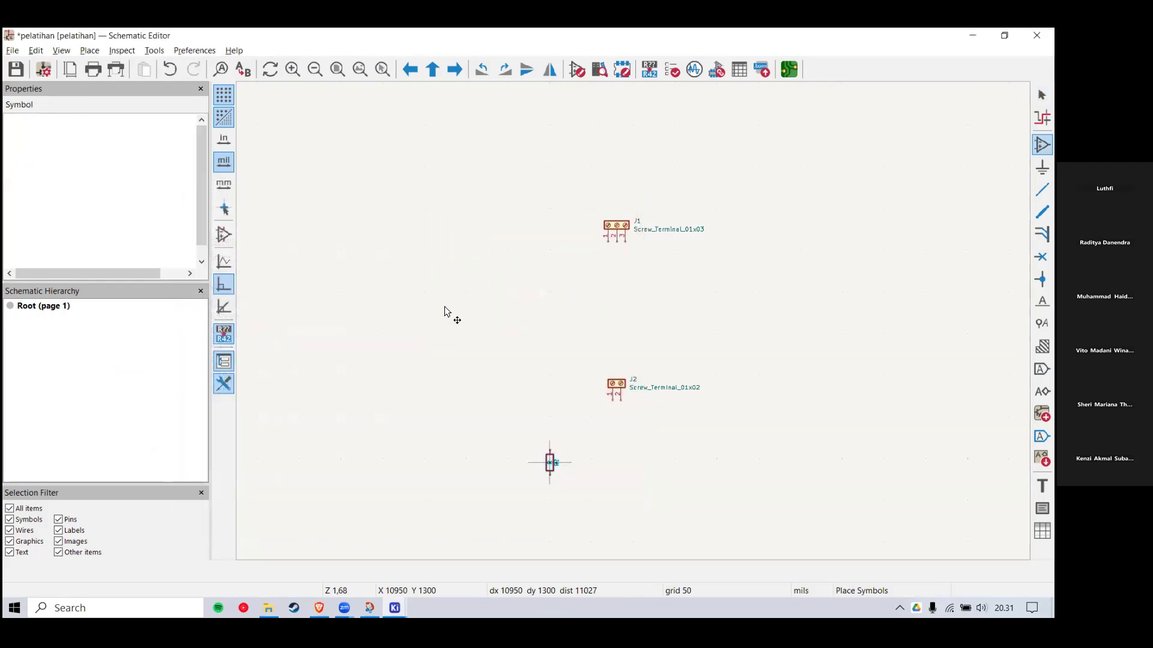
{"action": "left_click", "coordinate": [445, 308]}
{"action": "key", "text": "Escape"}
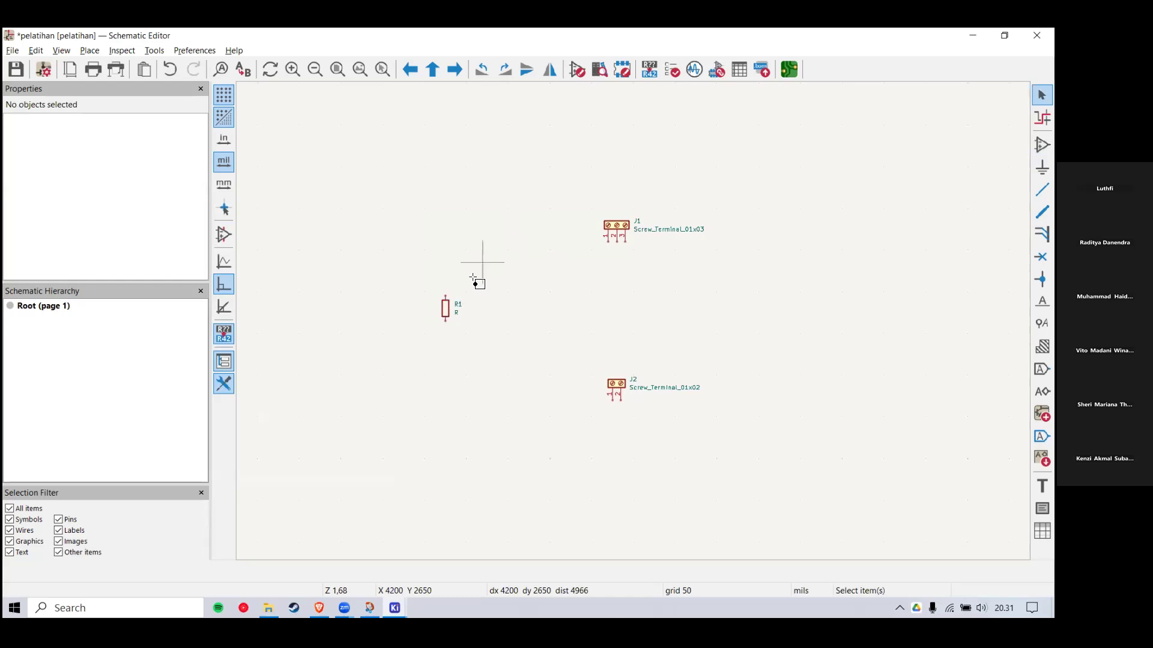
Step: Duplicate the resistor twice, placing the copies side by side at about X 8250, Y 4150 and X 8900, Y 4200 mils
{"action": "key", "text": "ctrl+d"}
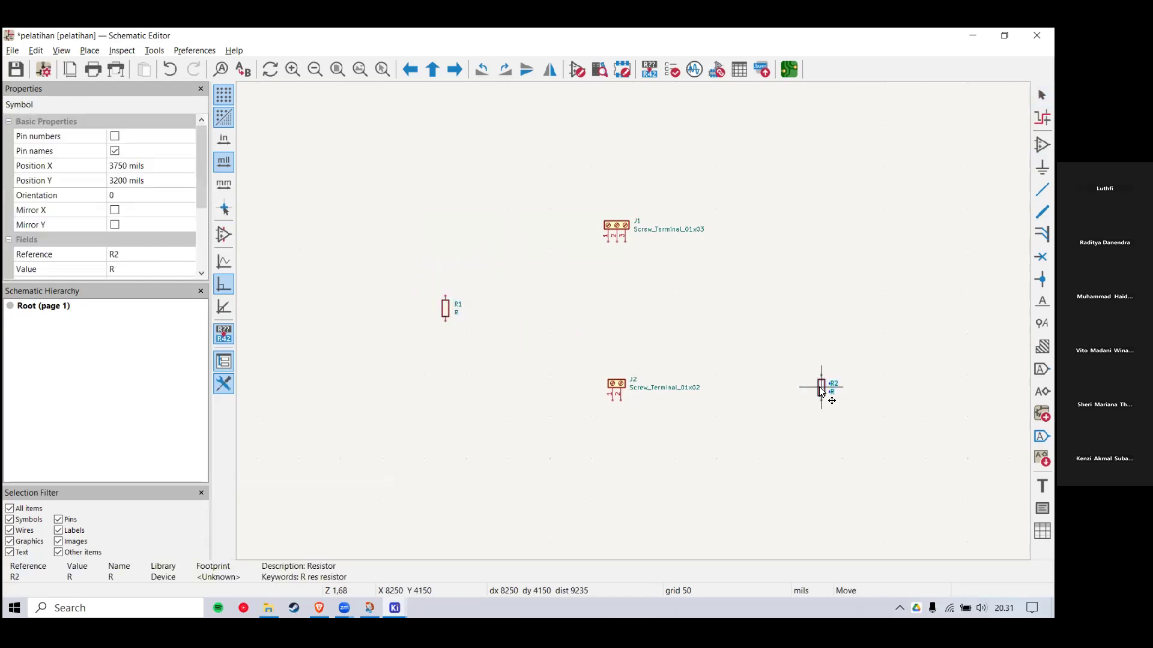
{"action": "left_click", "coordinate": [820, 387]}
{"action": "key", "text": "ctrl+d"}
{"action": "left_click", "coordinate": [875, 393]}
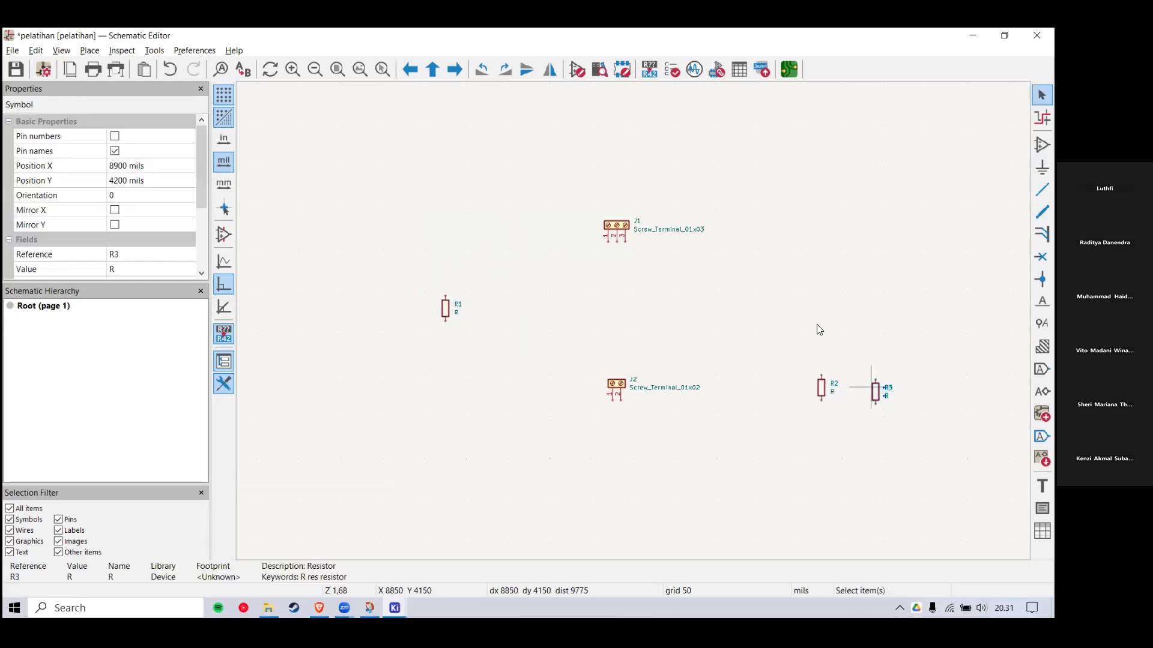
{"action": "left_click", "coordinate": [817, 324]}
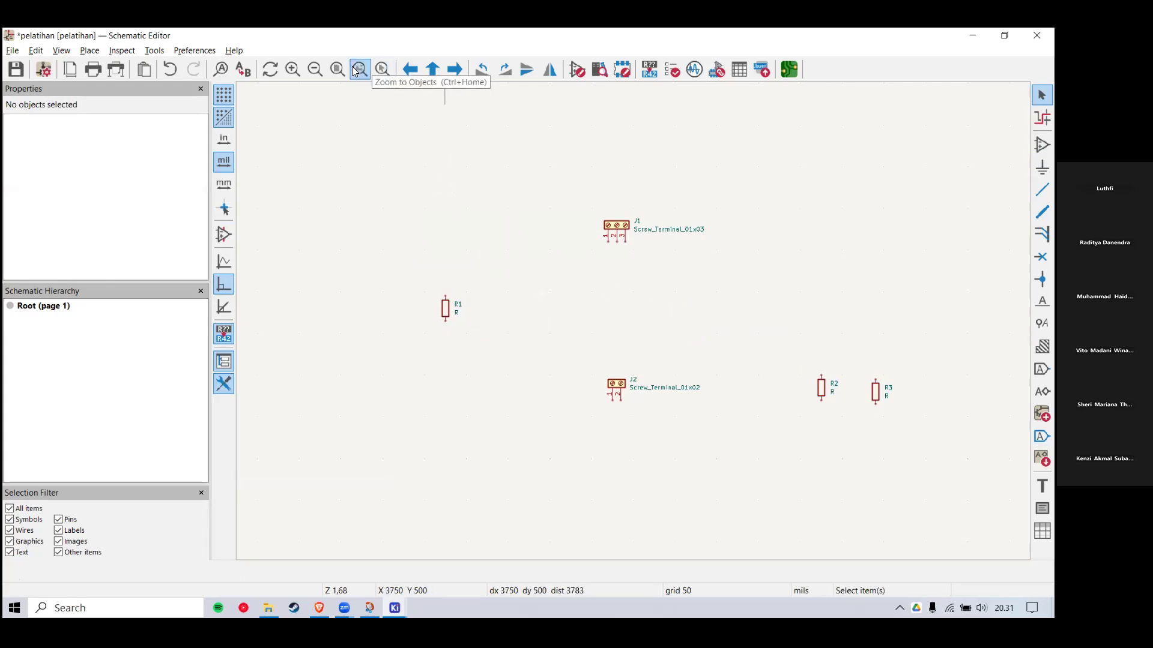
Step: Zoom in and out on the schematic and pan the sheet to view the placed symbols
{"action": "left_click", "coordinate": [292, 69]}
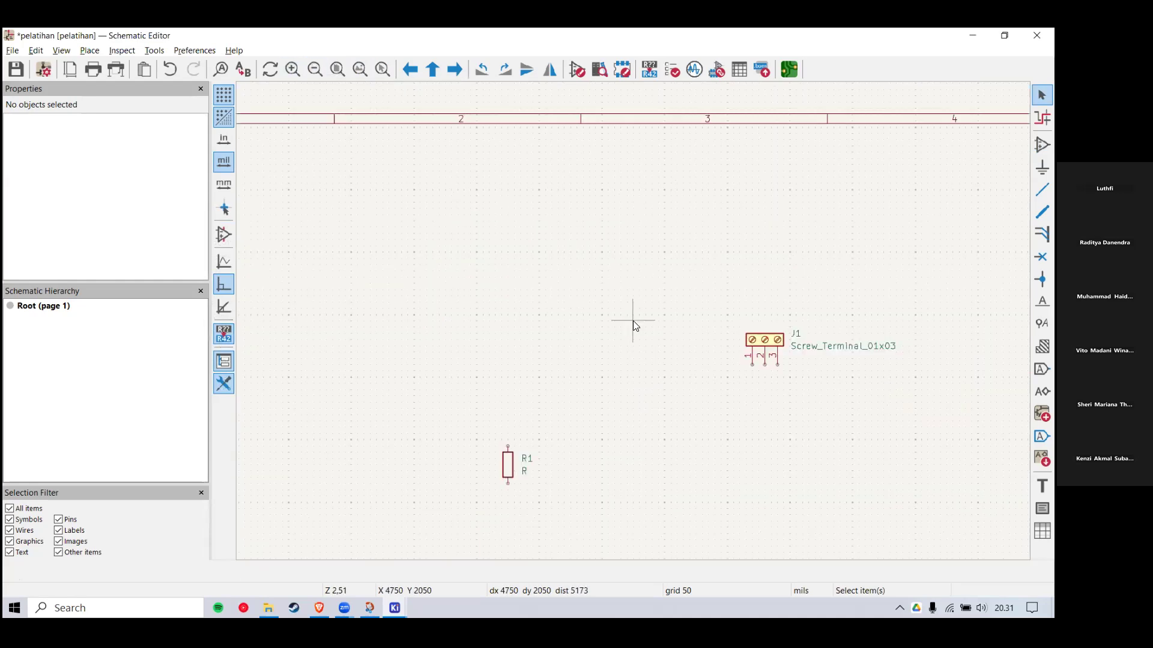
{"action": "scroll", "coordinate": [633, 320], "scroll_direction": "down", "scroll_amount": 1}
{"action": "scroll", "coordinate": [633, 321], "scroll_direction": "up", "scroll_amount": 1}
{"action": "scroll", "coordinate": [634, 323], "scroll_direction": "down", "scroll_amount": 4}
{"action": "scroll", "coordinate": [634, 323], "scroll_direction": "up", "scroll_amount": 5}
{"action": "scroll", "coordinate": [634, 323], "scroll_direction": "down", "scroll_amount": 5}
{"action": "scroll", "coordinate": [581, 339], "scroll_direction": "up", "scroll_amount": 2}
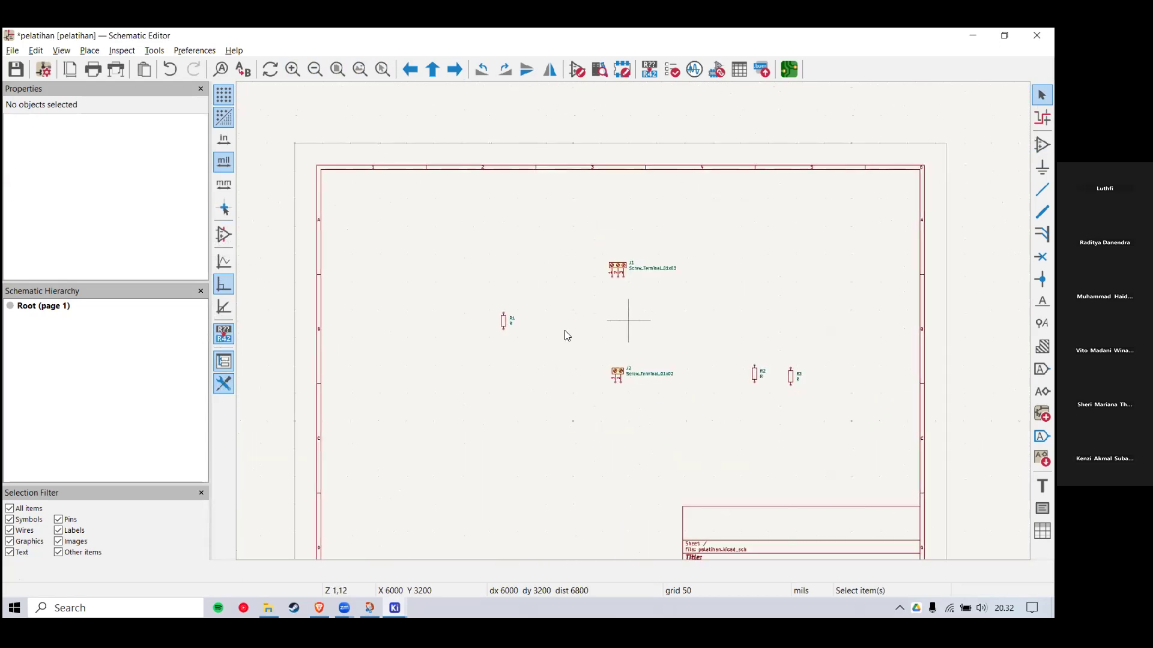
{"action": "middle_click_drag", "start_coordinate": [623, 375], "coordinate": [445, 289]}
Step: Try Zoom to Selection on an area around the placed symbols and Zoom to Objects to fit them all in view
{"action": "left_click", "coordinate": [384, 71]}
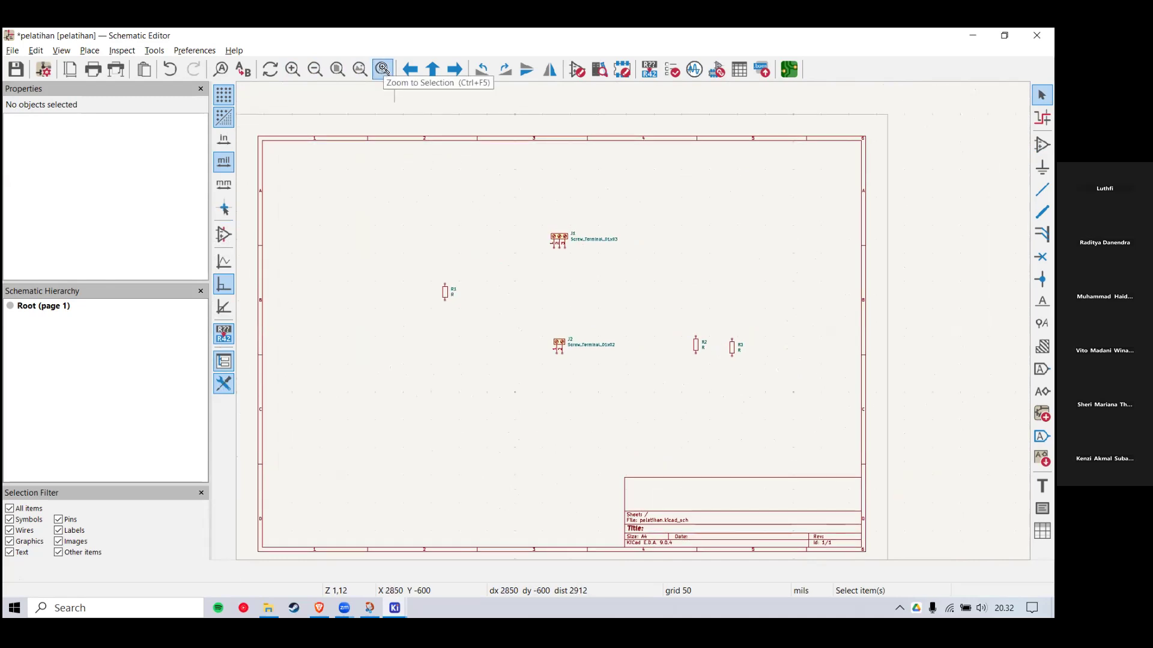
{"action": "left_click_drag", "start_coordinate": [428, 196], "coordinate": [798, 413]}
{"action": "scroll", "coordinate": [661, 337], "scroll_direction": "down", "scroll_amount": 3}
{"action": "scroll", "coordinate": [563, 323], "scroll_direction": "down", "scroll_amount": 3}
{"action": "scroll", "coordinate": [519, 317], "scroll_direction": "up", "scroll_amount": 3}
{"action": "scroll", "coordinate": [682, 315], "scroll_direction": "down", "scroll_amount": 2}
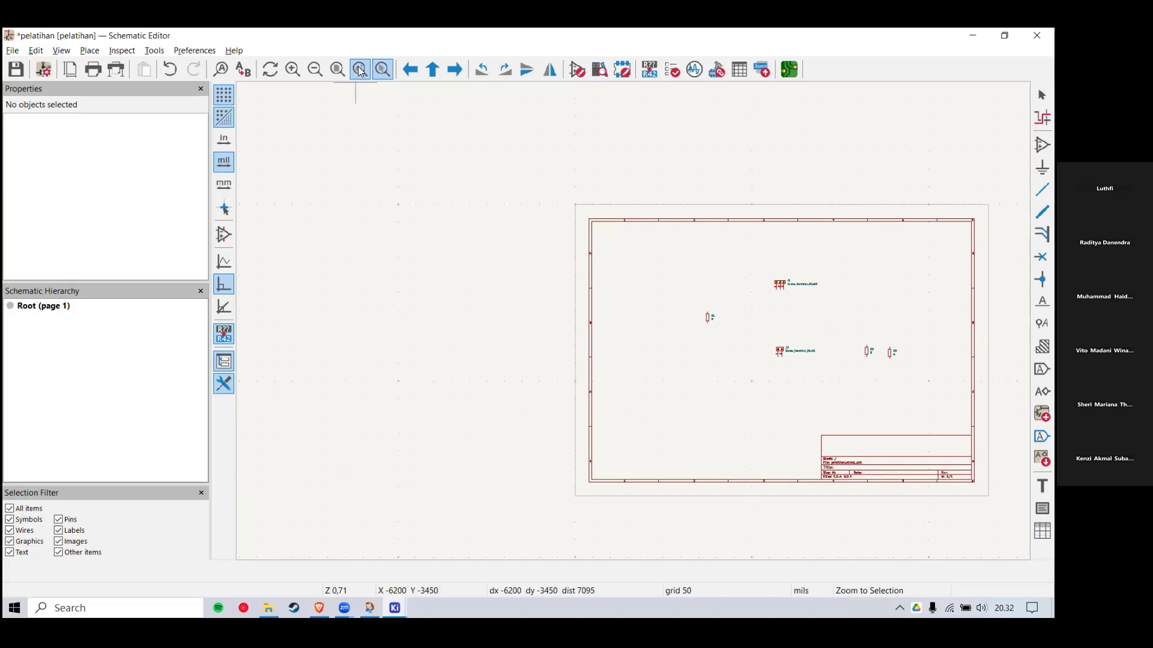
{"action": "left_click", "coordinate": [359, 71]}
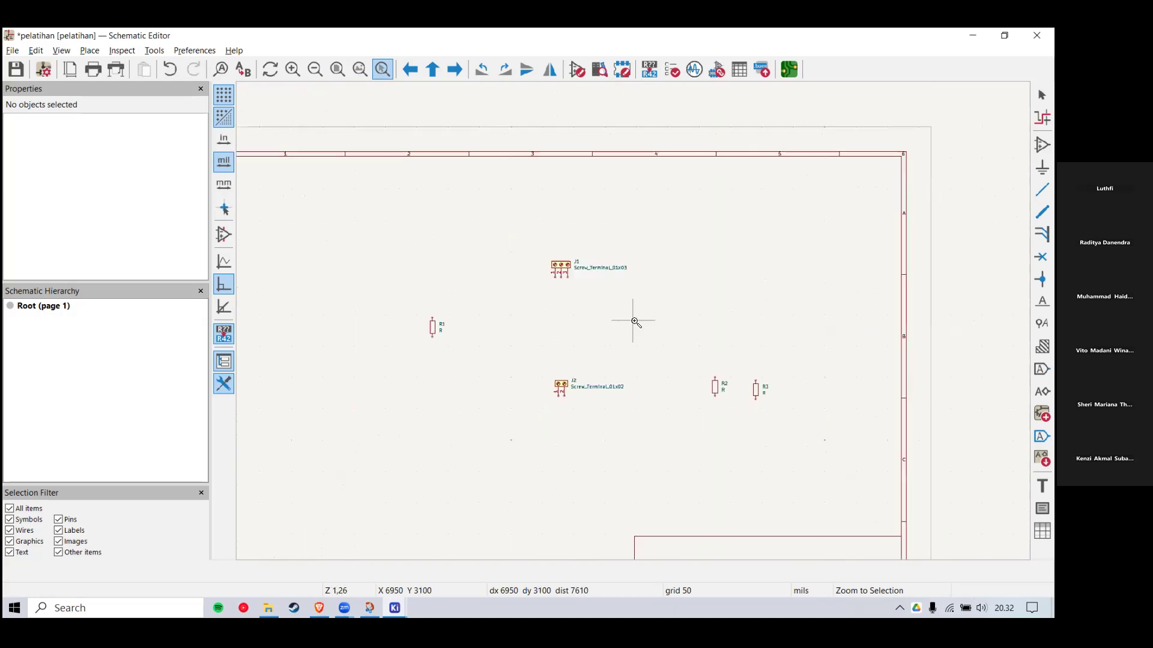
{"action": "scroll", "coordinate": [634, 321], "scroll_direction": "down", "scroll_amount": 2}
{"action": "left_click_drag", "start_coordinate": [474, 258], "coordinate": [769, 419]}
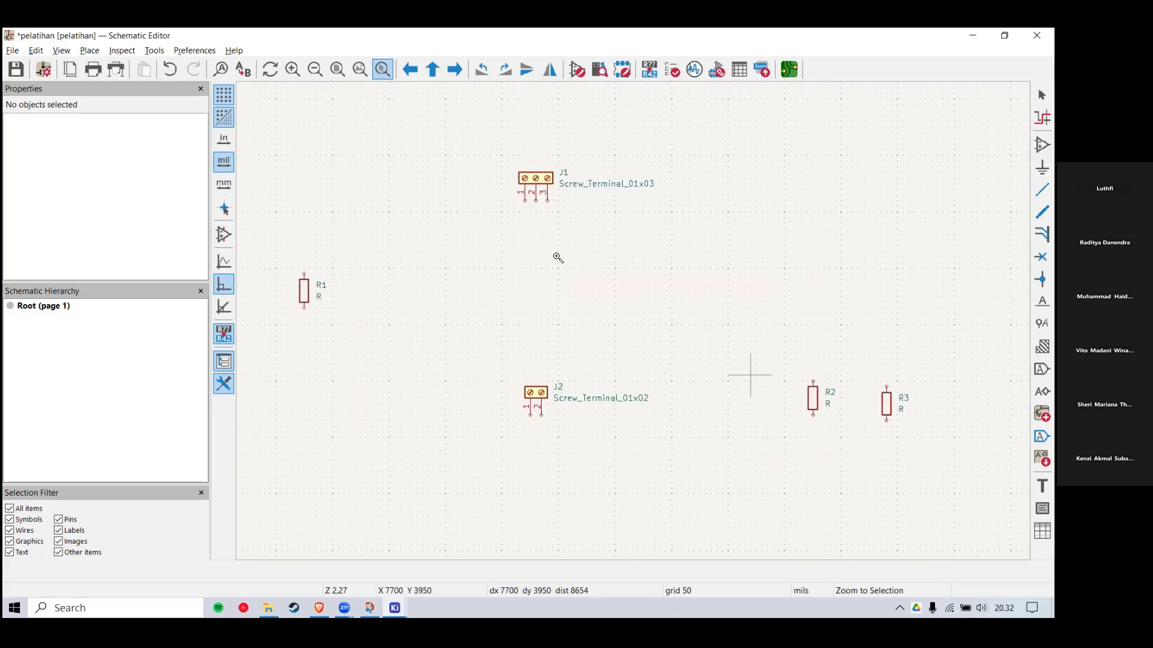
{"action": "scroll", "coordinate": [633, 324], "scroll_direction": "down", "scroll_amount": 6}
{"action": "scroll", "coordinate": [541, 275], "scroll_direction": "up", "scroll_amount": 3}
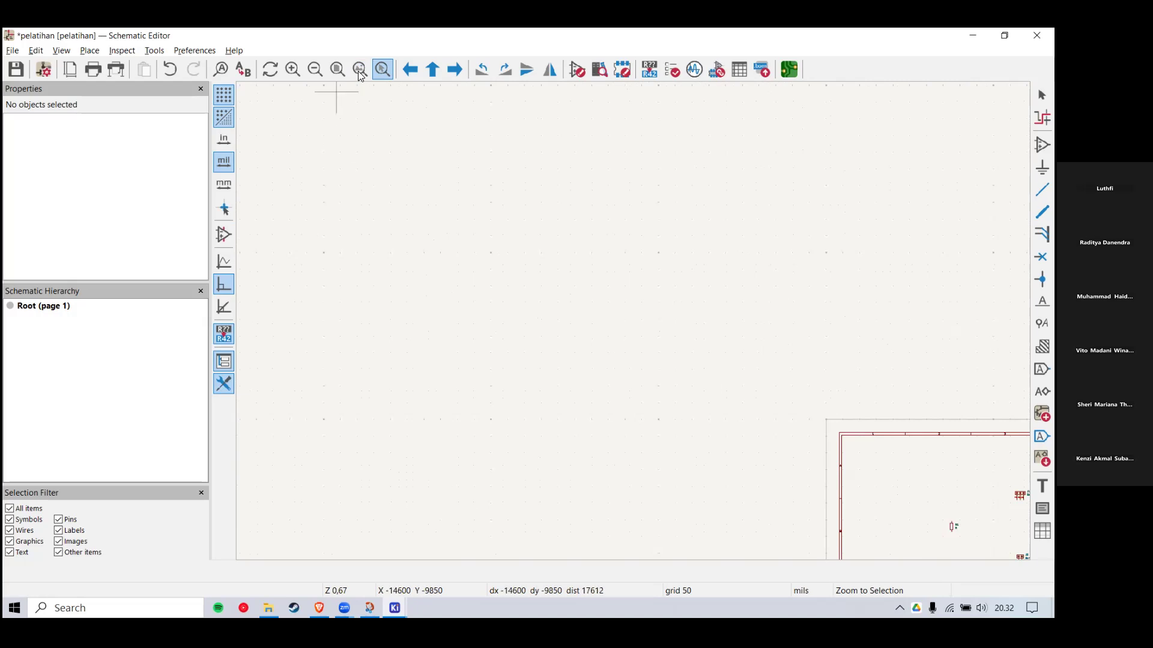
{"action": "left_click", "coordinate": [360, 71]}
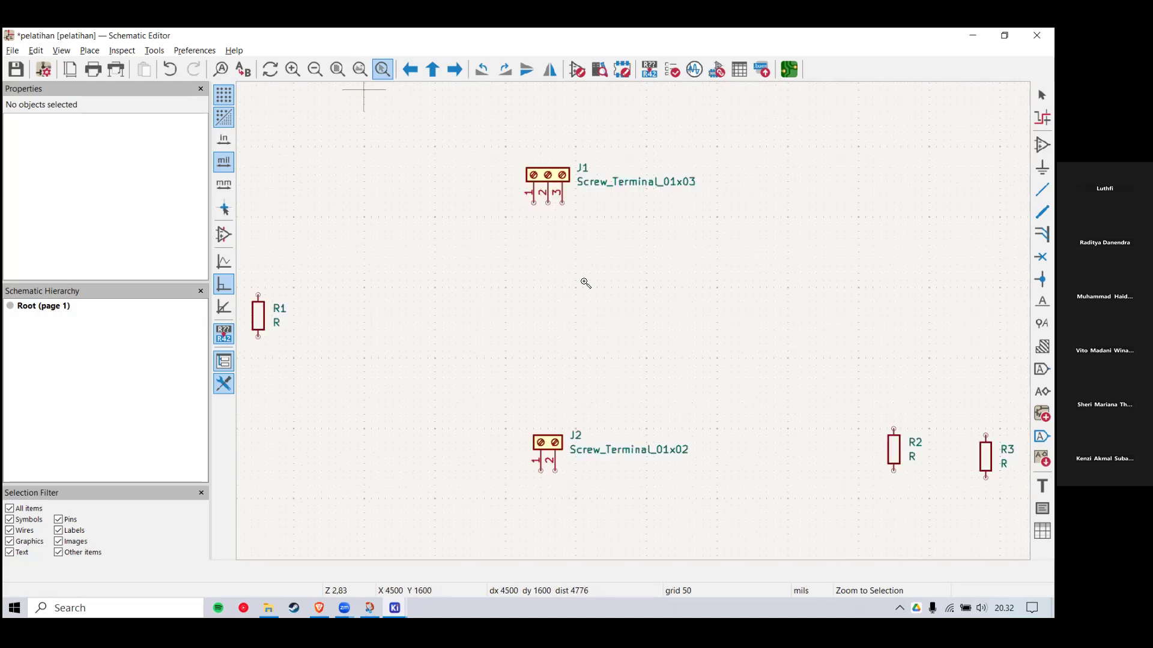
{"action": "scroll", "coordinate": [600, 306], "scroll_direction": "down", "scroll_amount": 1}
{"action": "key", "text": "Escape"}
{"action": "left_click_drag", "start_coordinate": [401, 314], "coordinate": [375, 341]}
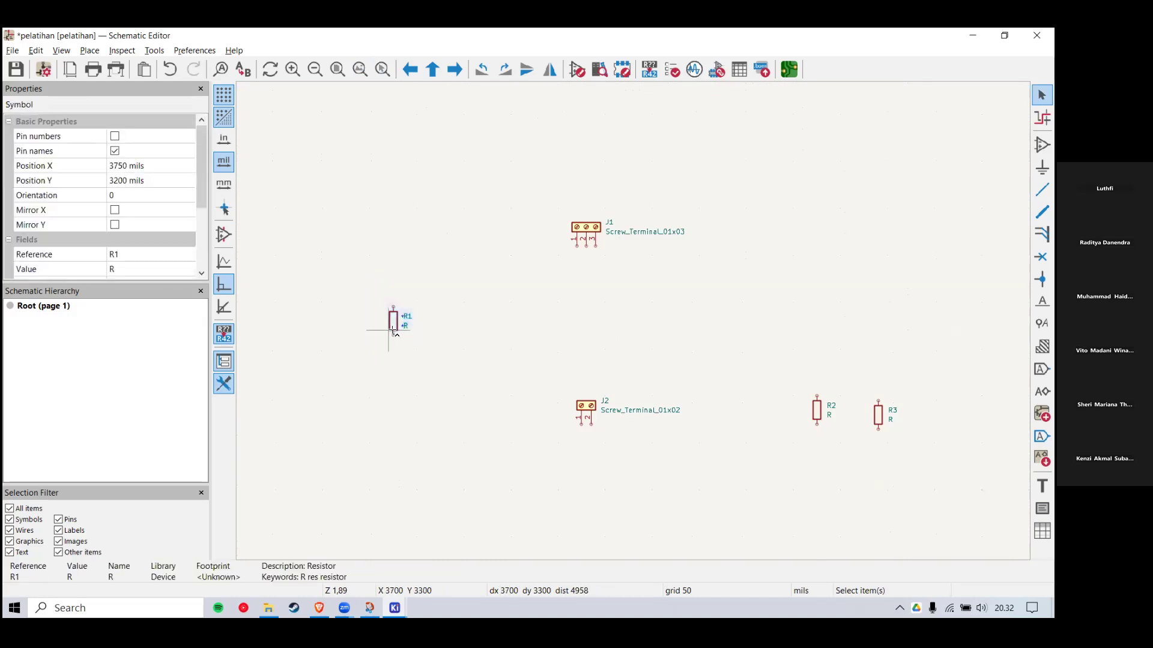
{"action": "key", "text": "ctrl+c"}
{"action": "key", "text": "ctrl+v"}
{"action": "key", "text": "Escape"}
Step: Move resistor R1 closer to the screw terminals, to about X 4500, Y 3200 mils
{"action": "left_click_drag", "start_coordinate": [472, 260], "coordinate": [368, 362]}
{"action": "left_click_drag", "start_coordinate": [393, 323], "coordinate": [473, 324]}
{"action": "scroll", "coordinate": [633, 321], "scroll_direction": "up", "scroll_amount": 2}
{"action": "scroll", "coordinate": [632, 321], "scroll_direction": "down", "scroll_amount": 2}
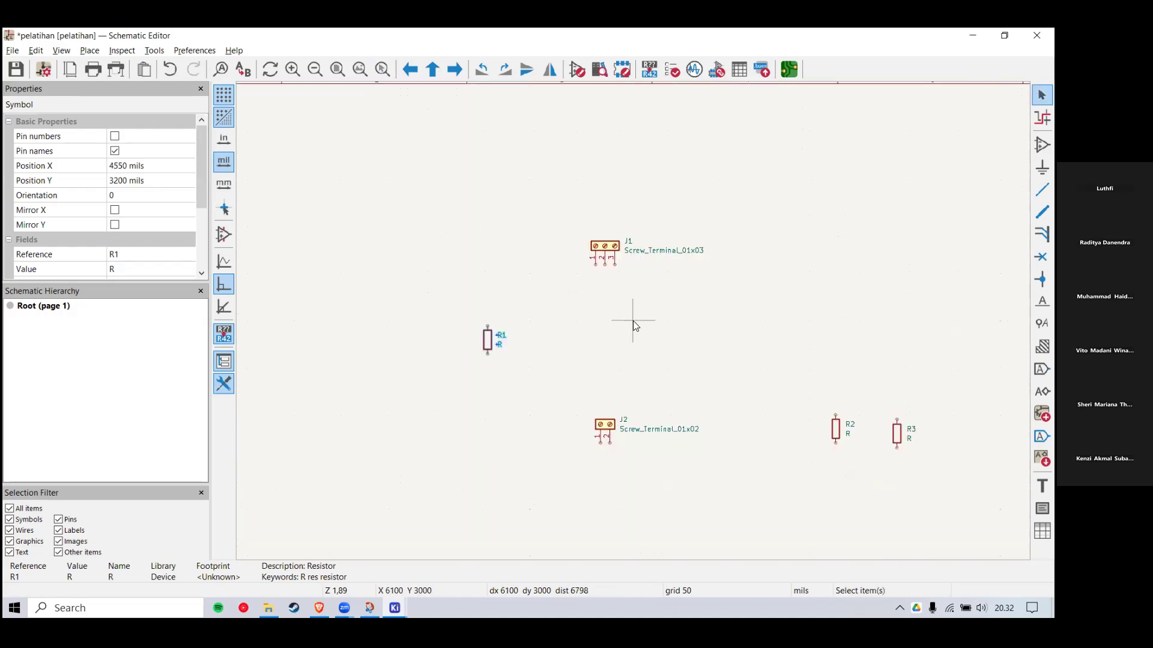
{"action": "scroll", "coordinate": [633, 320], "scroll_direction": "up", "scroll_amount": 2}
{"action": "left_click", "coordinate": [607, 318]}
{"action": "left_click", "coordinate": [418, 355]}
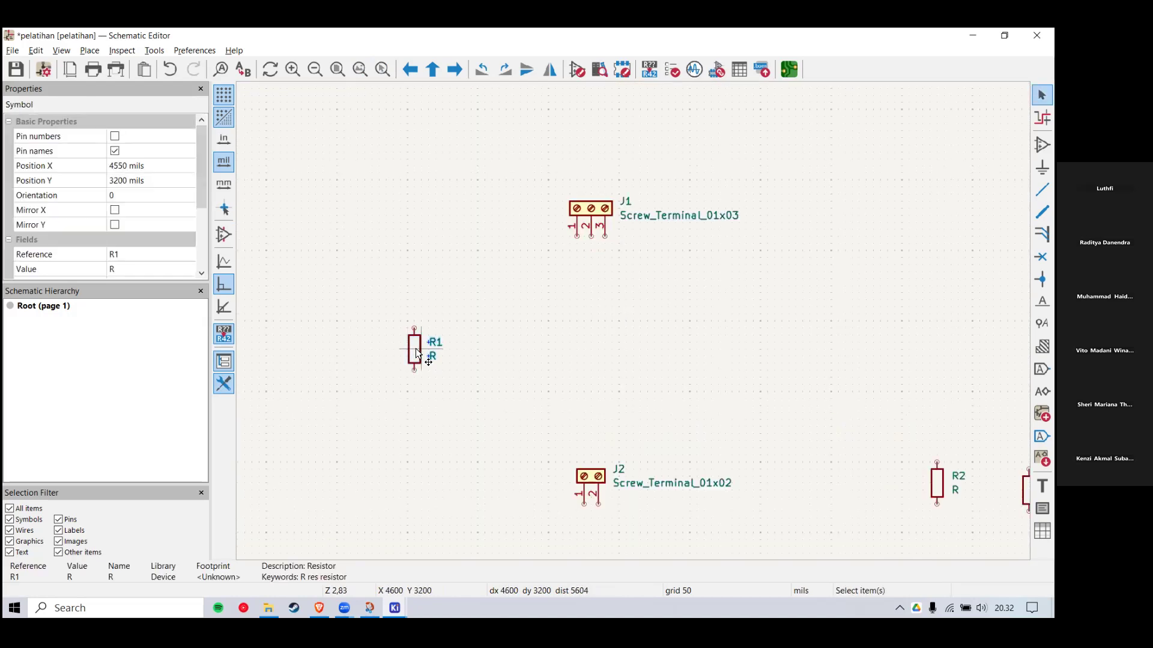
{"action": "left_click_drag", "start_coordinate": [415, 350], "coordinate": [407, 350]}
{"action": "left_click", "coordinate": [465, 337]}
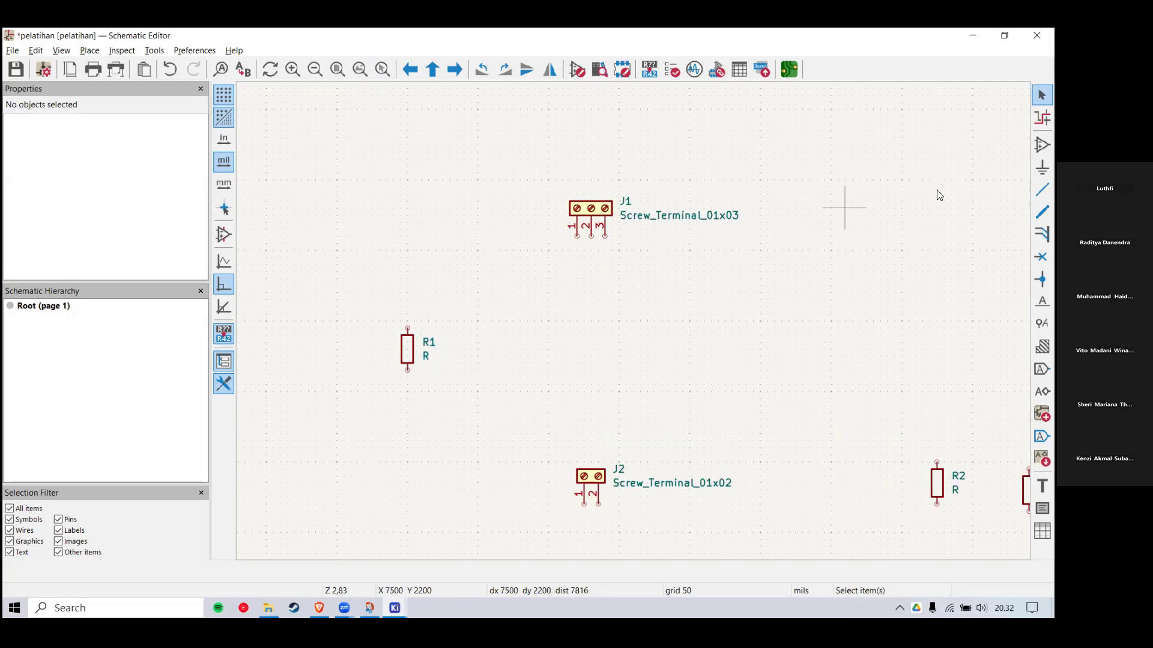
Step: Find the VCC power symbol and place it above resistor R1, beside the three-pin terminal J1
{"action": "left_click", "coordinate": [1041, 167]}
{"action": "left_click", "coordinate": [657, 171]}
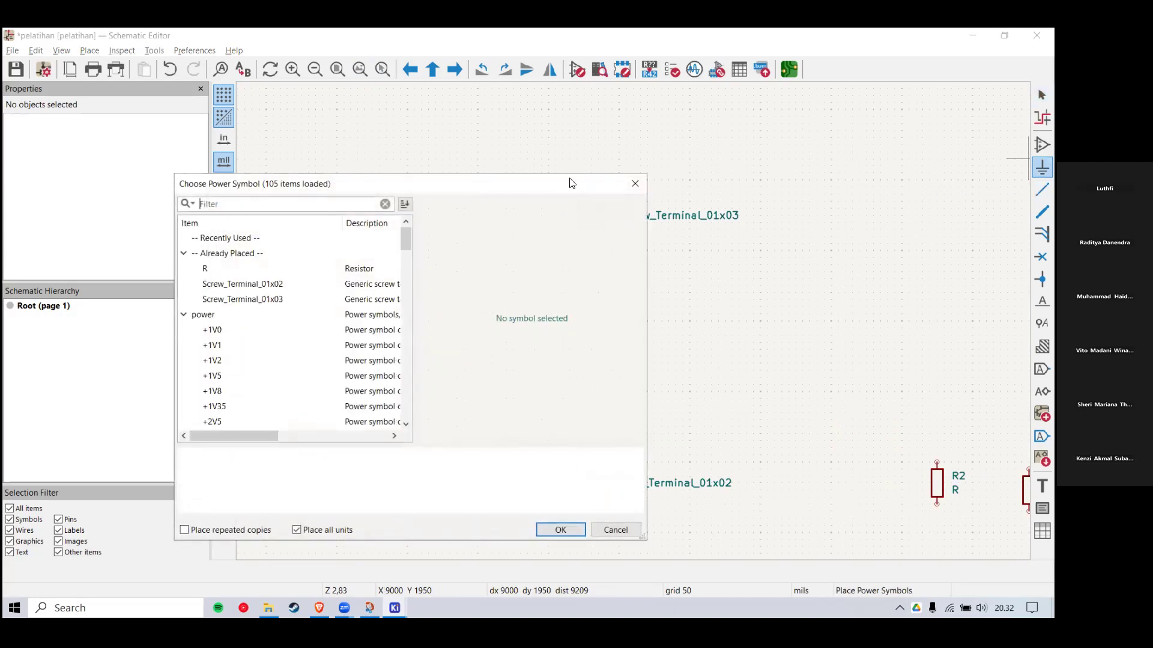
{"action": "left_click_drag", "start_coordinate": [570, 182], "coordinate": [506, 217]}
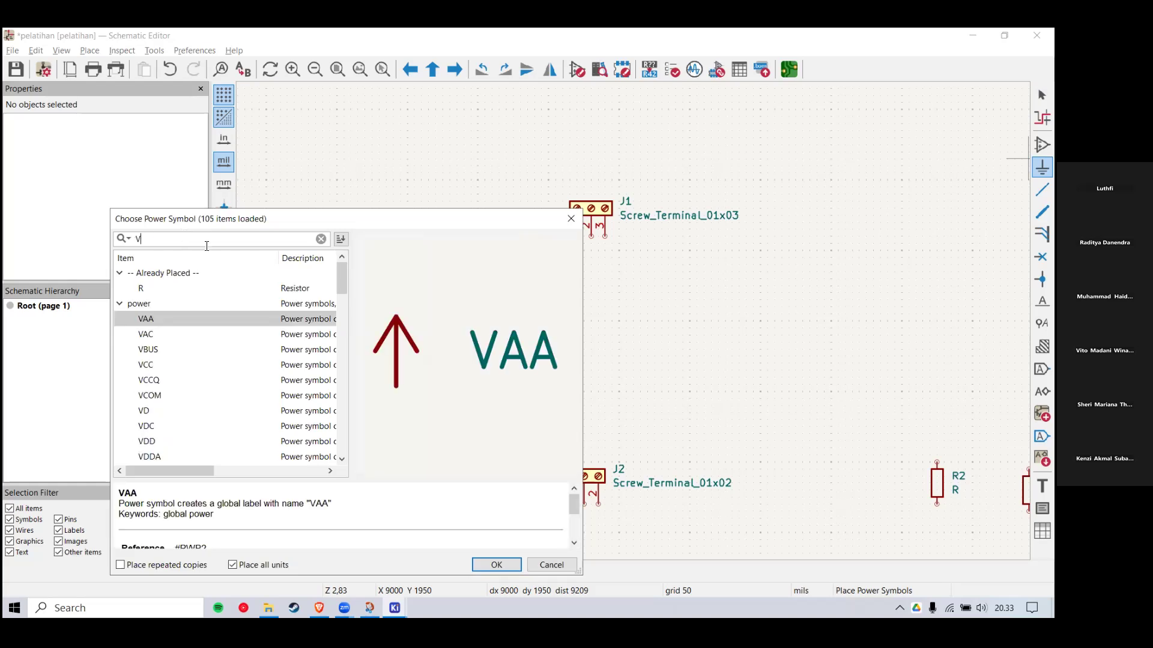
{"action": "left_click", "coordinate": [162, 294]}
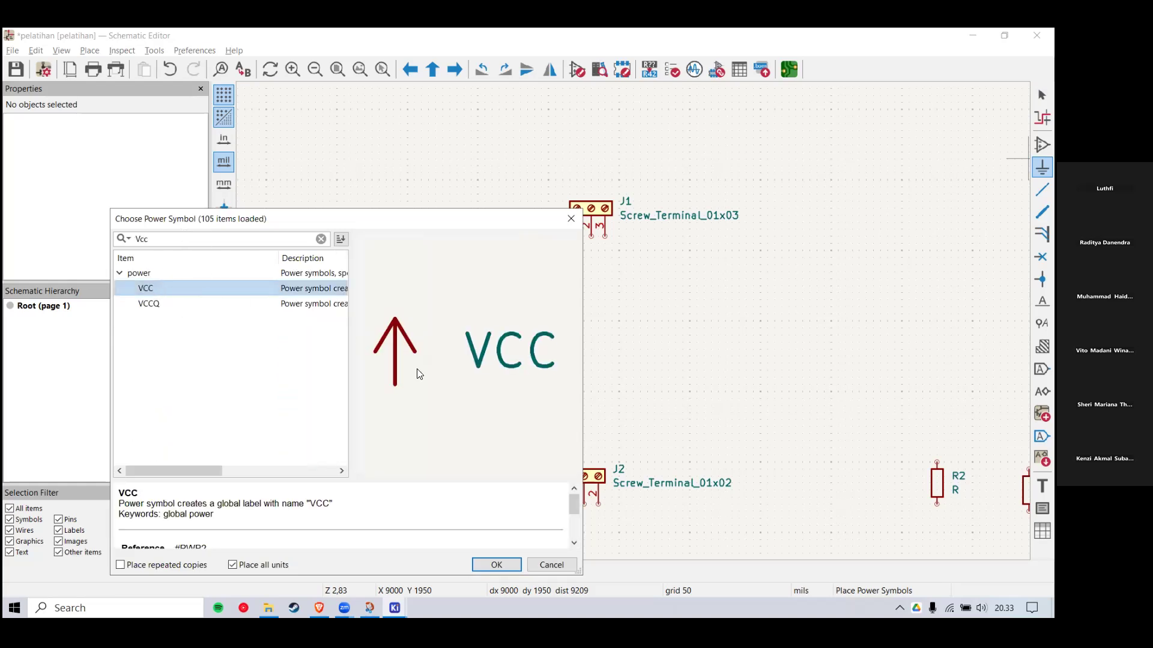
{"action": "left_click", "coordinate": [496, 564]}
{"action": "left_click", "coordinate": [414, 207]}
Step: Place a GND power symbol between the VCC symbol and terminal J1
{"action": "left_click", "coordinate": [1041, 169]}
{"action": "left_click", "coordinate": [1042, 168]}
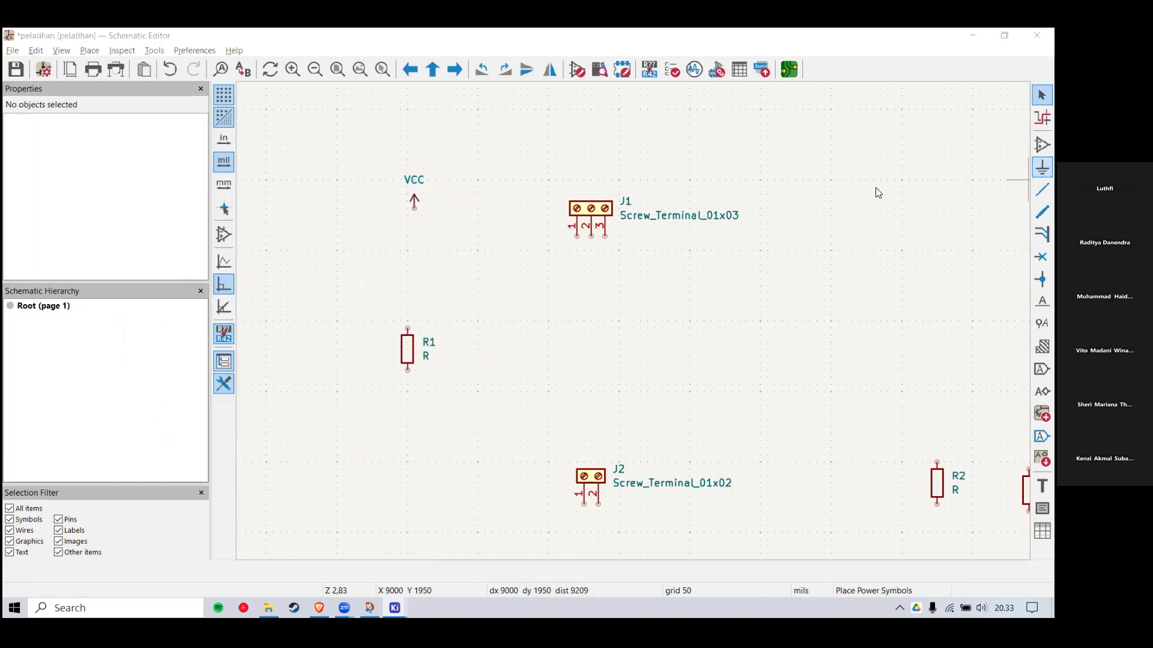
{"action": "type", "text": "GND"}
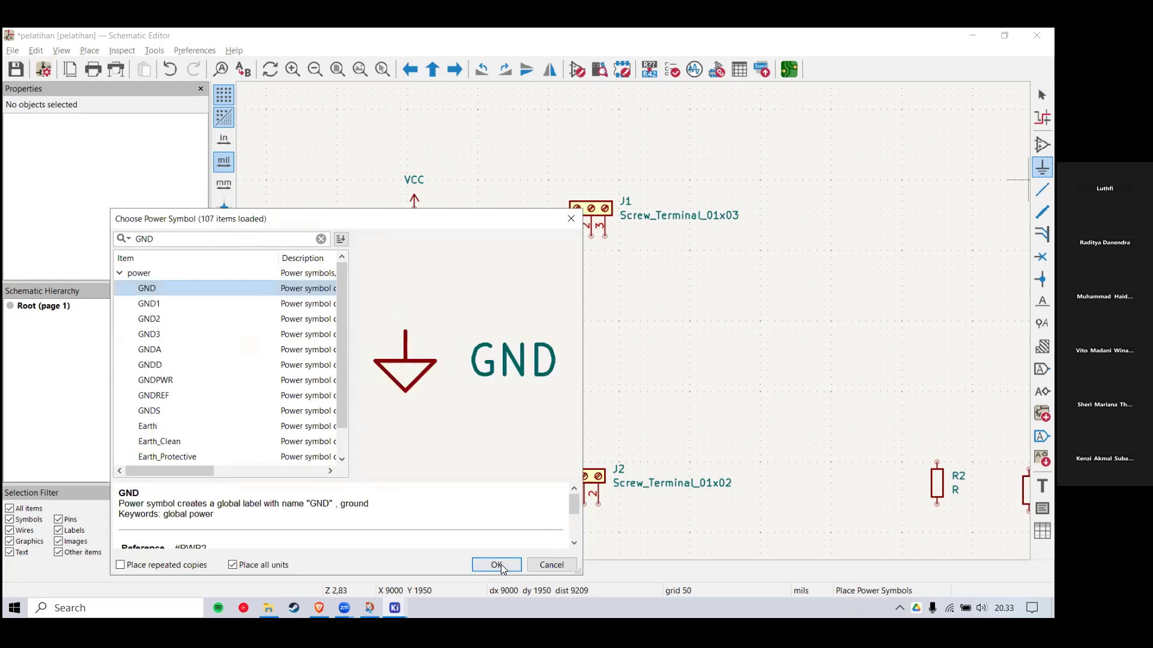
{"action": "left_click", "coordinate": [507, 564]}
{"action": "left_click", "coordinate": [492, 209]}
Step: Place a +5V power symbol between the VCC and GND symbols
{"action": "left_click", "coordinate": [1042, 95]}
{"action": "left_click", "coordinate": [1041, 167]}
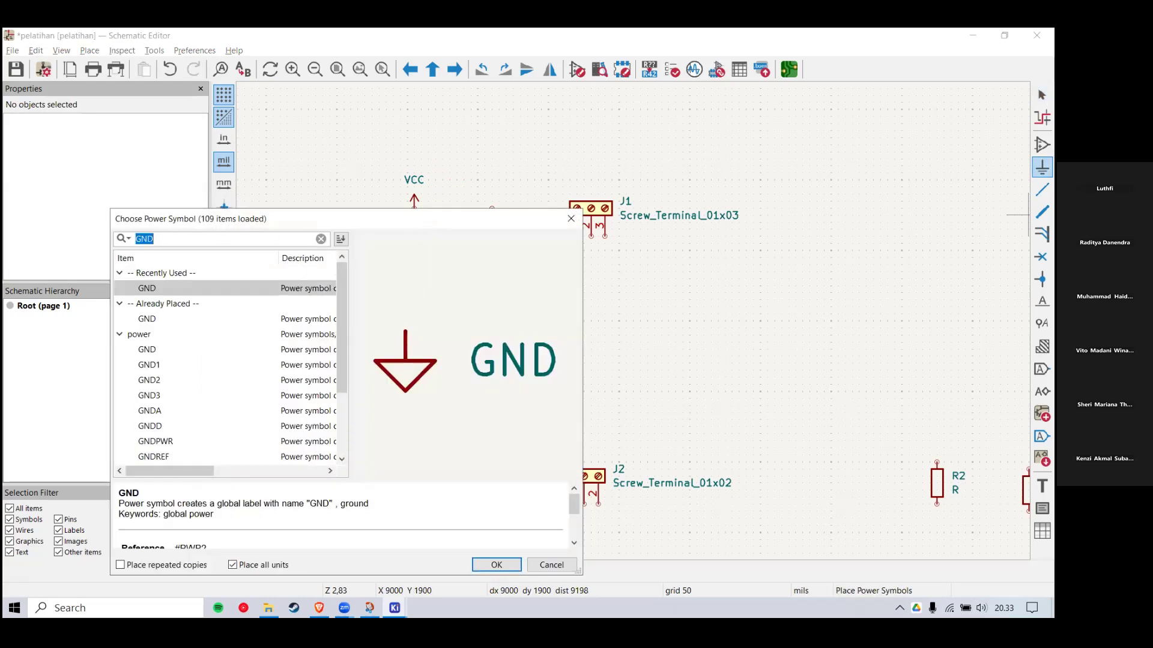
{"action": "type", "text": "+5"}
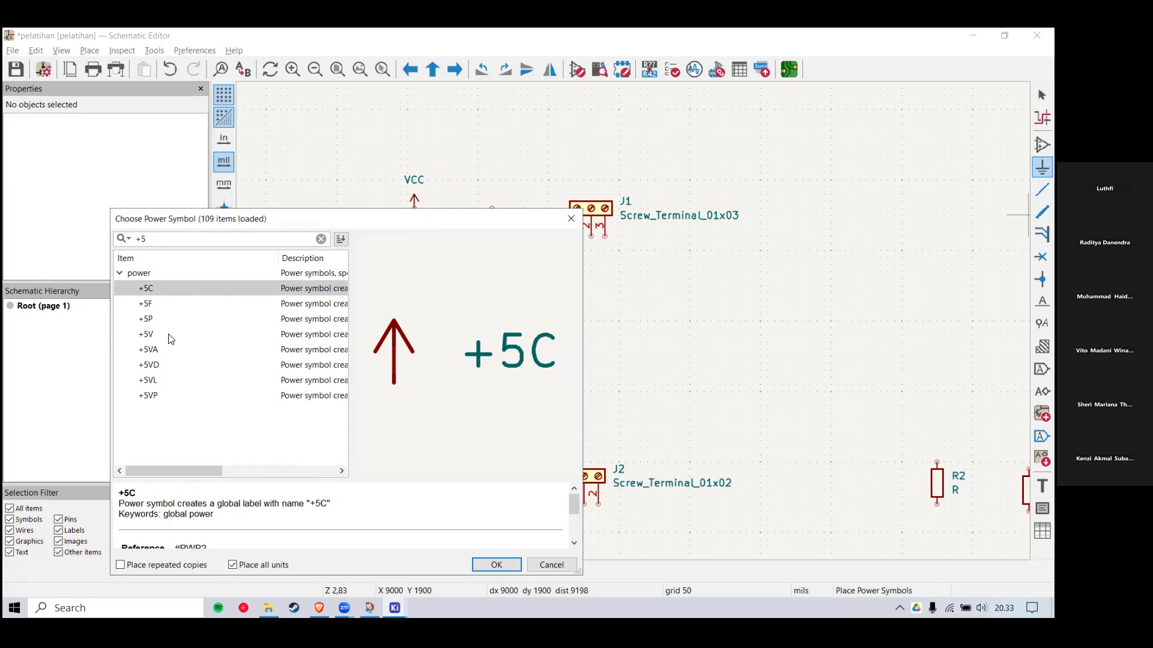
{"action": "left_click", "coordinate": [170, 336]}
{"action": "left_click", "coordinate": [498, 565]}
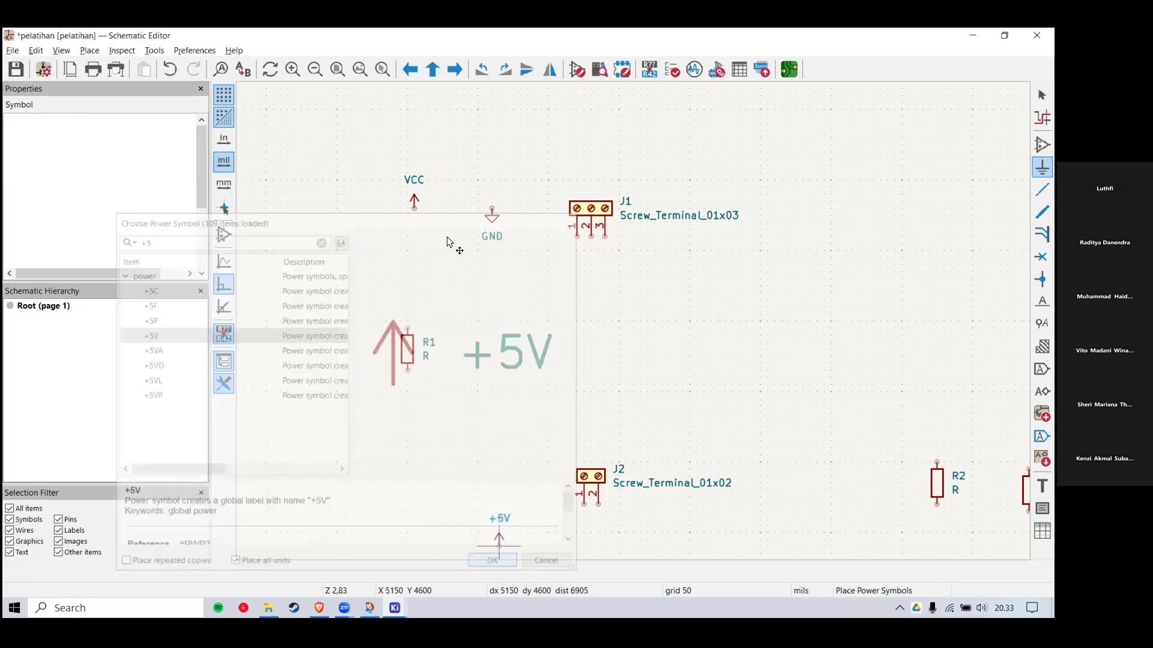
{"action": "left_click", "coordinate": [450, 203]}
{"action": "key", "text": "Escape"}
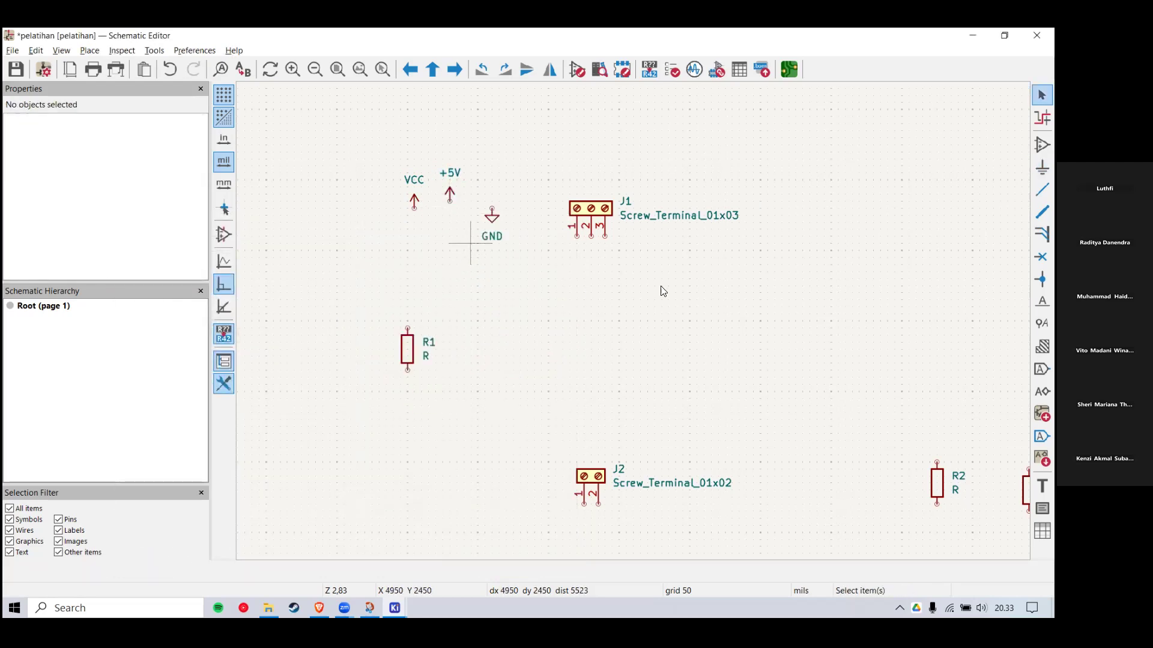
Step: Examine how the 3-pin input terminal T1 is wired in the EasyEDA reference, then compare with the power symbols in the KiCad schematic
{"action": "key", "text": "alt+Tab"}
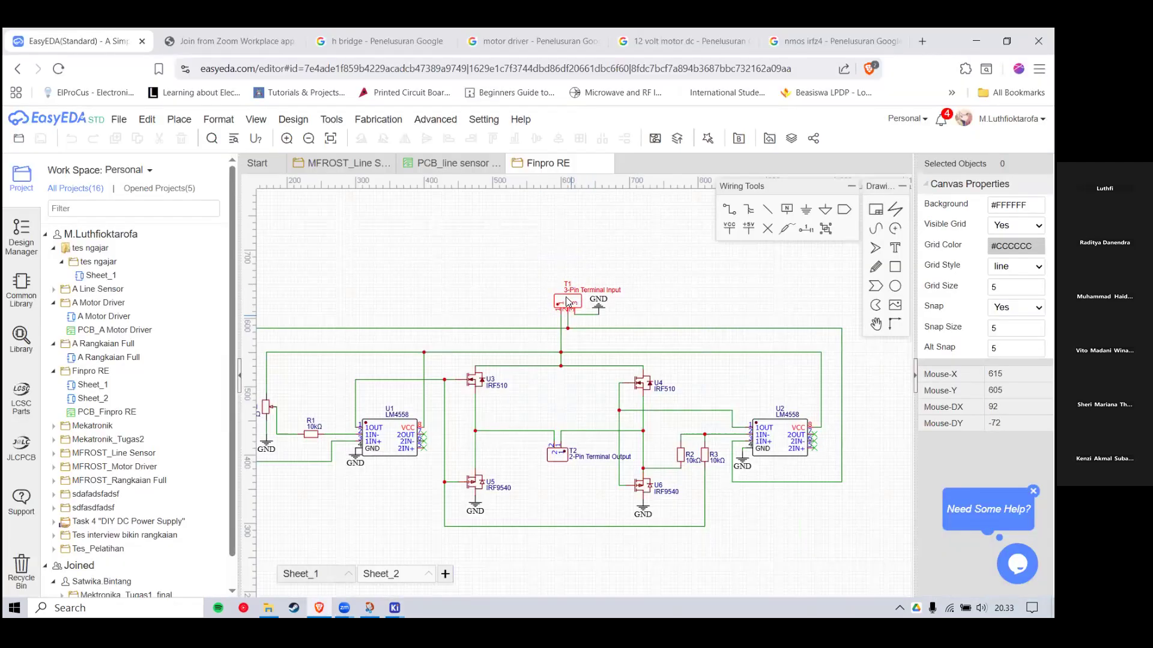
{"action": "scroll", "coordinate": [567, 302], "scroll_direction": "up", "scroll_amount": 2}
{"action": "scroll", "coordinate": [514, 272], "scroll_direction": "up", "scroll_amount": 2}
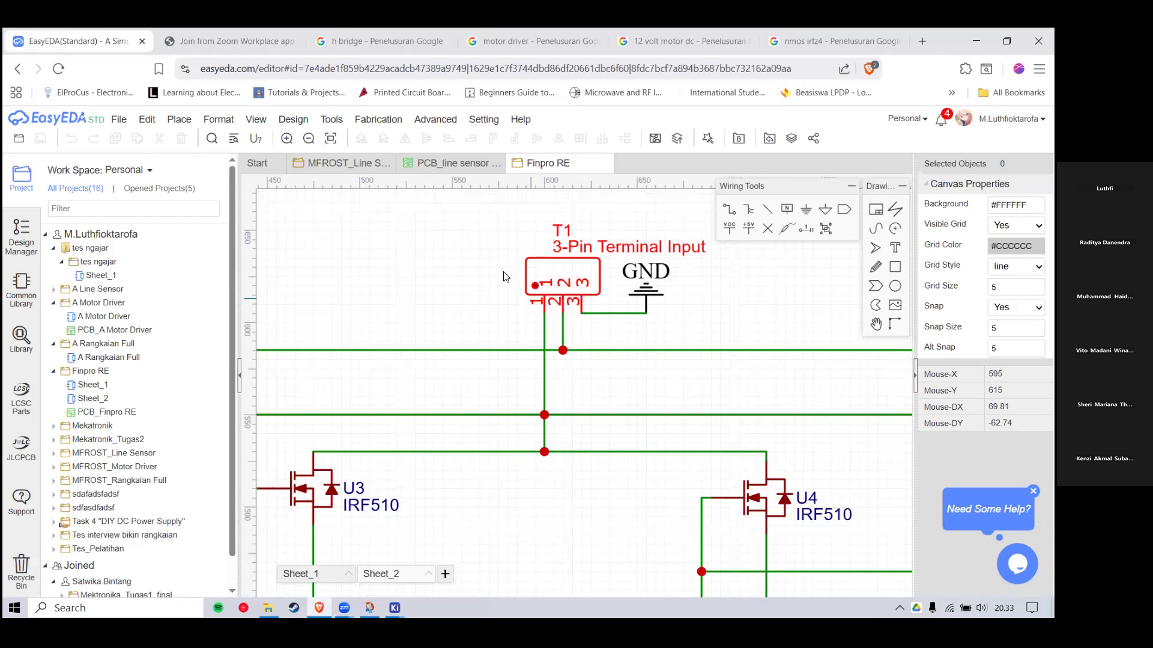
{"action": "scroll", "coordinate": [506, 277], "scroll_direction": "up", "scroll_amount": 2}
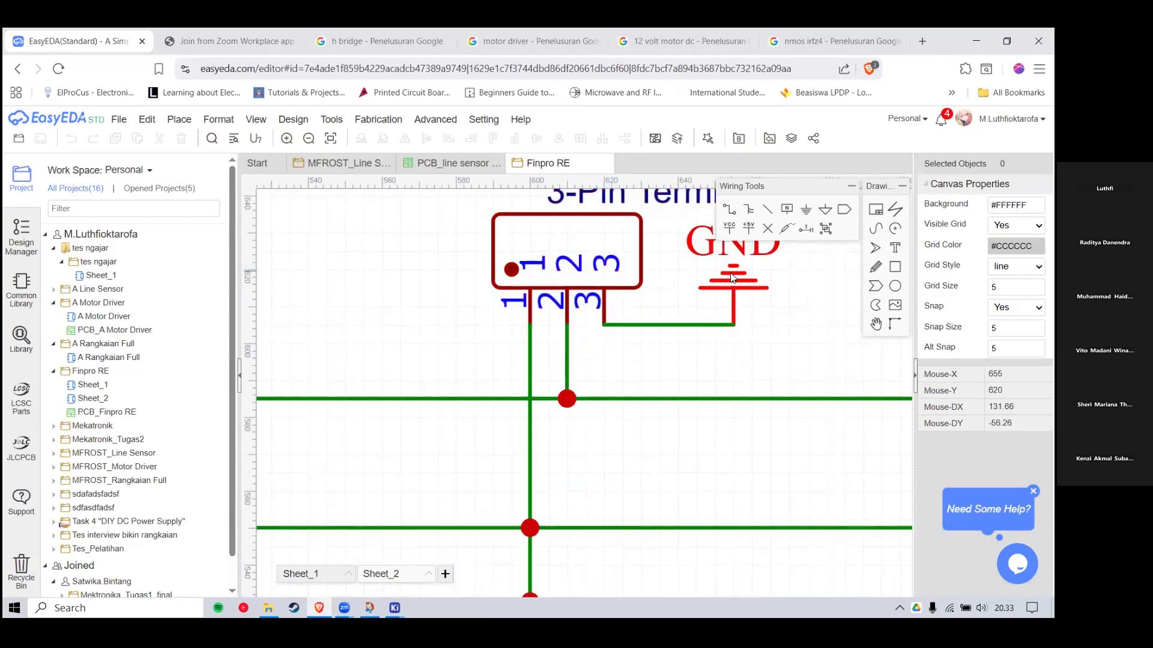
{"action": "scroll", "coordinate": [731, 275], "scroll_direction": "down", "scroll_amount": 2}
{"action": "key", "text": "alt+Tab"}
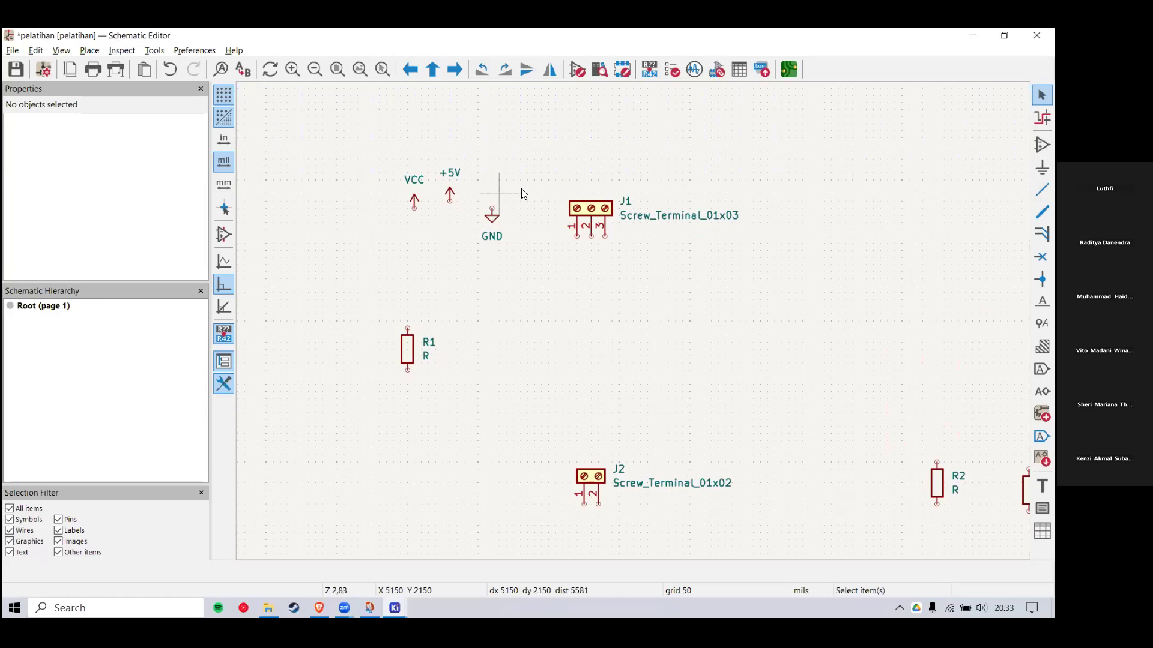
{"action": "left_click_drag", "start_coordinate": [513, 154], "coordinate": [371, 283]}
{"action": "left_click", "coordinate": [363, 242]}
{"action": "scroll", "coordinate": [636, 326], "scroll_direction": "down", "scroll_amount": 3}
{"action": "scroll", "coordinate": [632, 312], "scroll_direction": "up", "scroll_amount": 2}
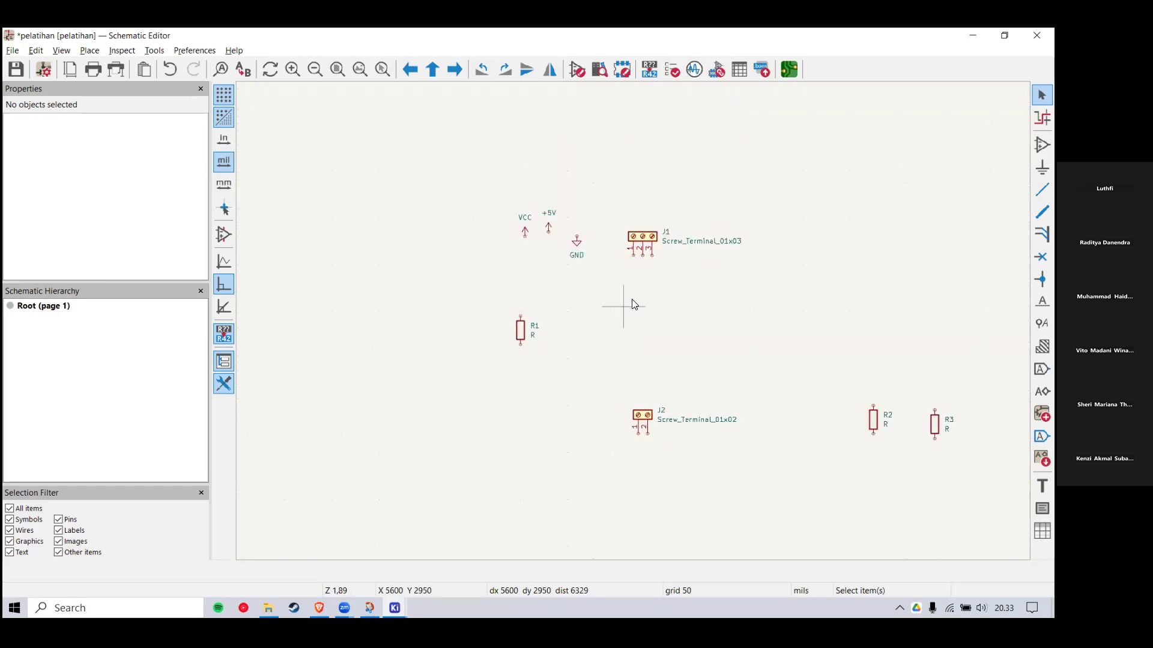
Step: Check the MOSFET part numbers in the EasyEDA reference, then search the KiCad symbol library for IRF510 and leave the chooser
{"action": "key", "text": "alt+Tab"}
{"action": "scroll", "coordinate": [457, 389], "scroll_direction": "down", "scroll_amount": 3}
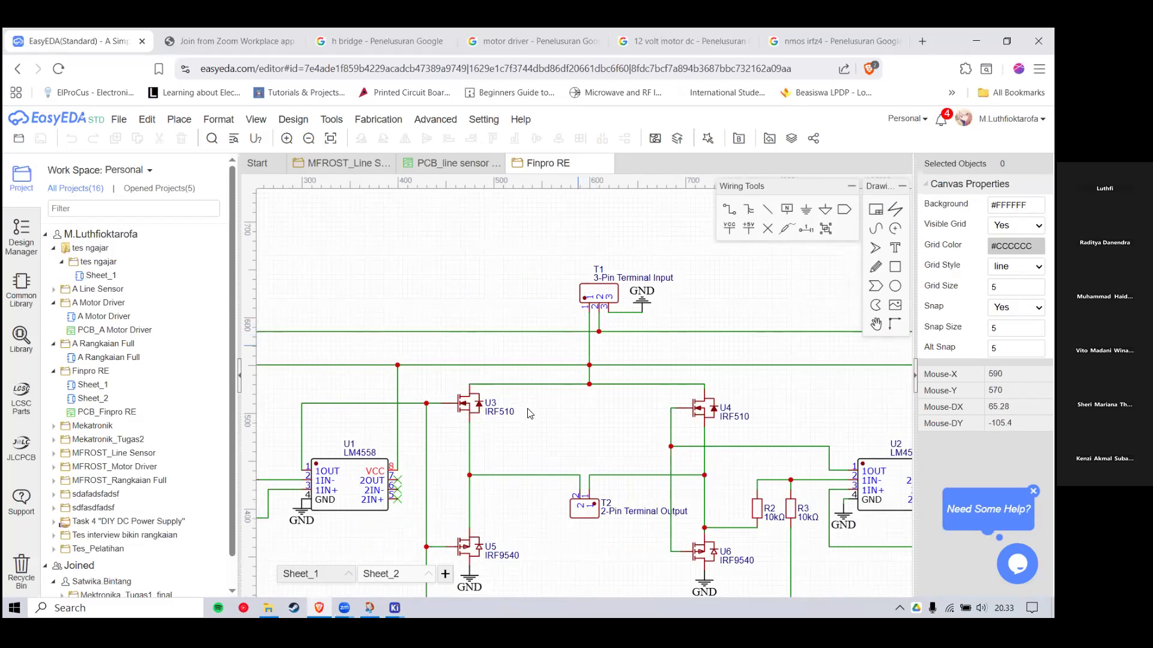
{"action": "scroll", "coordinate": [556, 365], "scroll_direction": "down", "scroll_amount": 3}
{"action": "scroll", "coordinate": [547, 367], "scroll_direction": "up", "scroll_amount": 3}
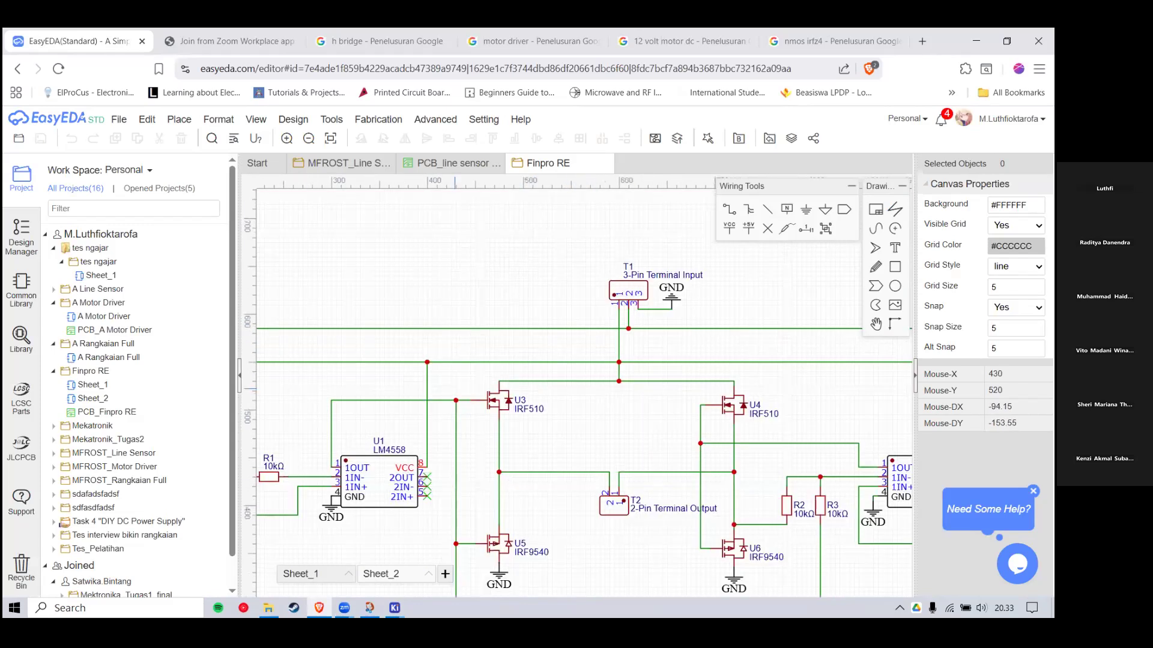
{"action": "key", "text": "alt+Tab"}
{"action": "key", "text": "a"}
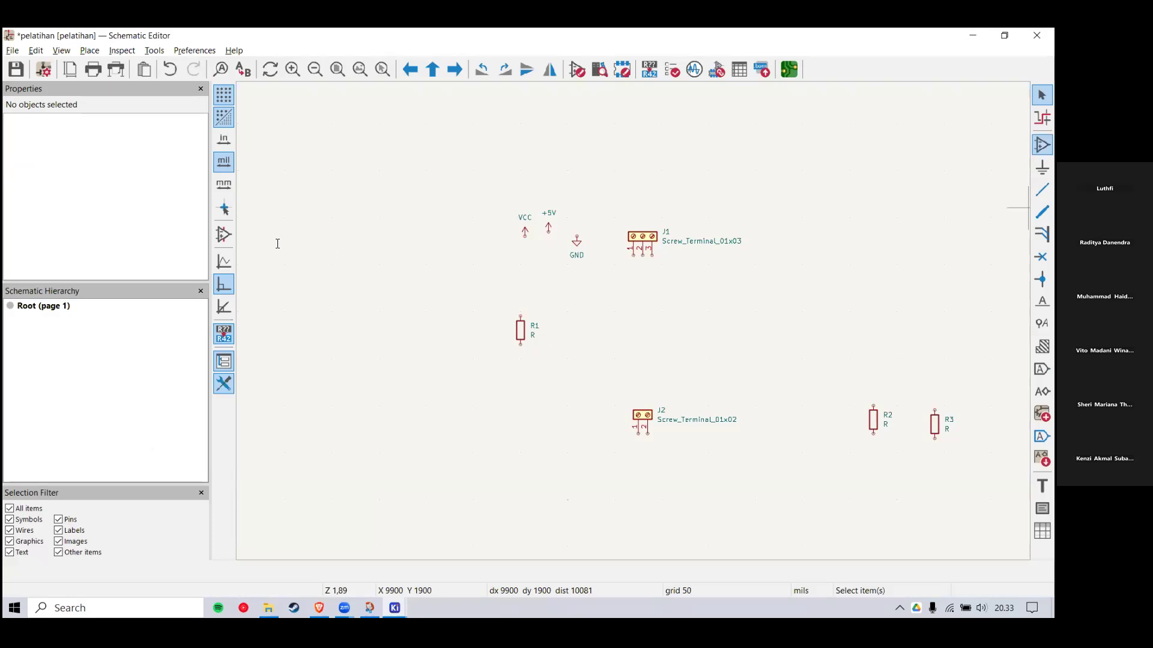
{"action": "type", "text": "F510"}
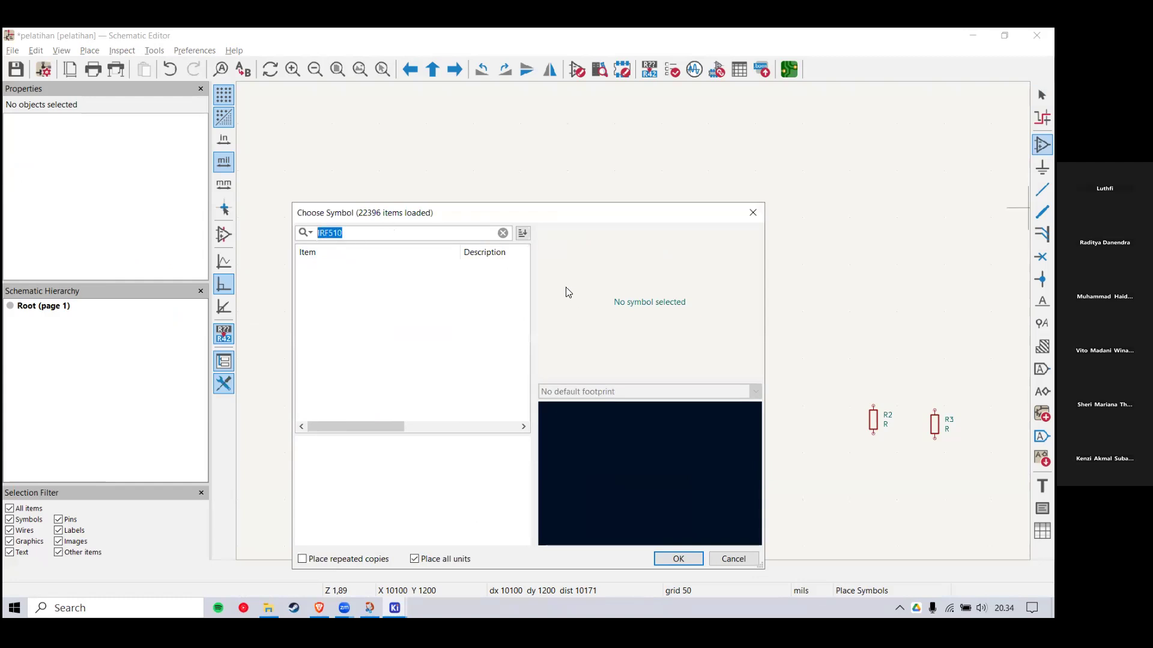
{"action": "left_click", "coordinate": [758, 218]}
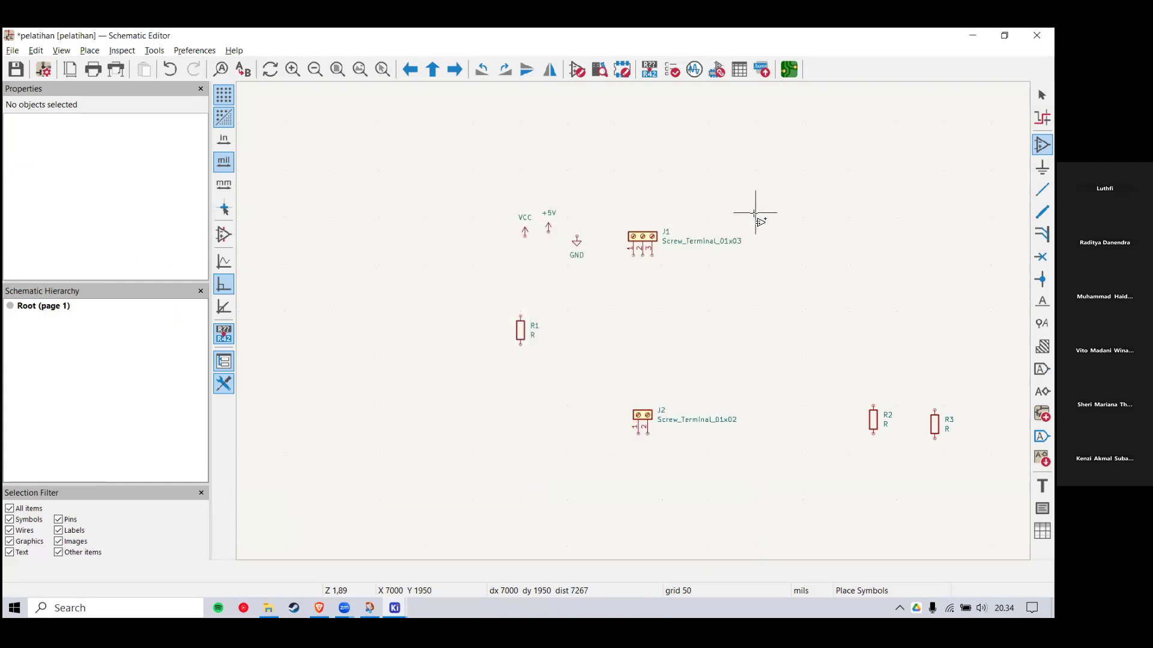
{"action": "left_click_drag", "start_coordinate": [762, 190], "coordinate": [468, 275]}
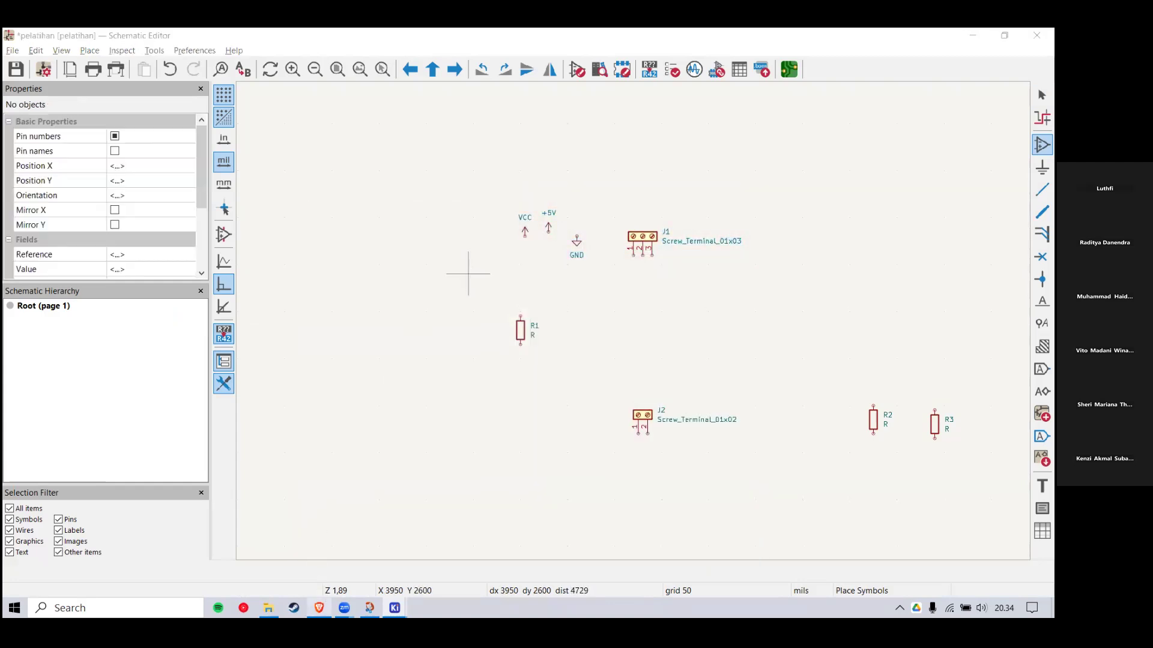
{"action": "left_click", "coordinate": [311, 557]}
{"action": "left_click", "coordinate": [762, 215]}
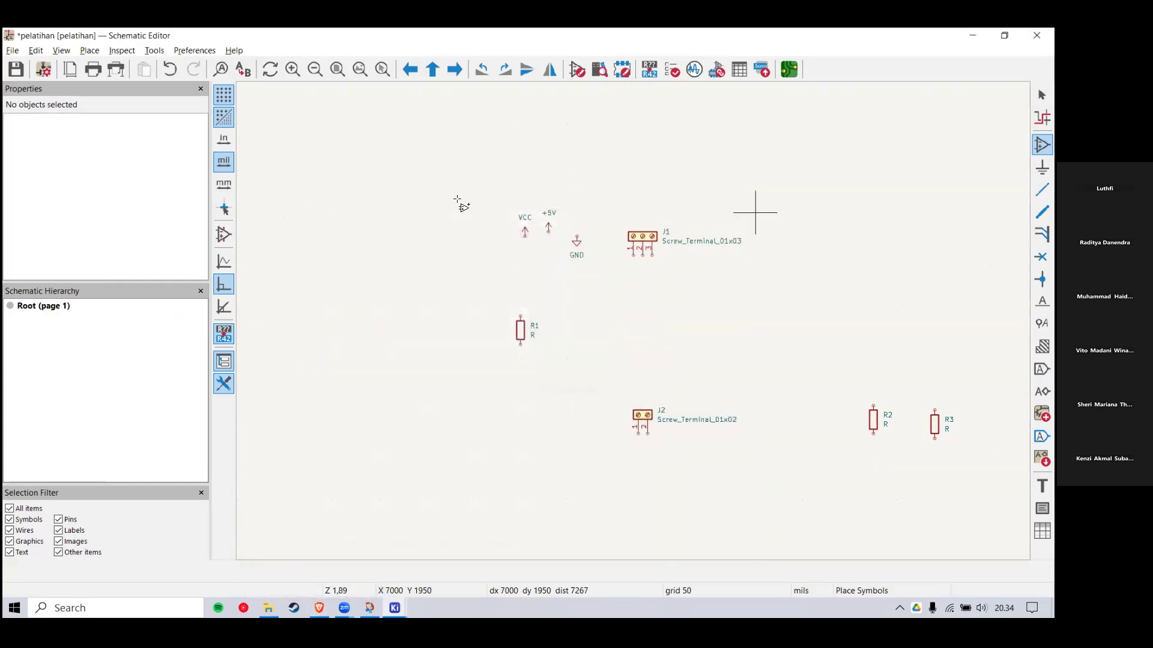
Step: Save the pelatihan schematic
{"action": "left_click", "coordinate": [13, 50]}
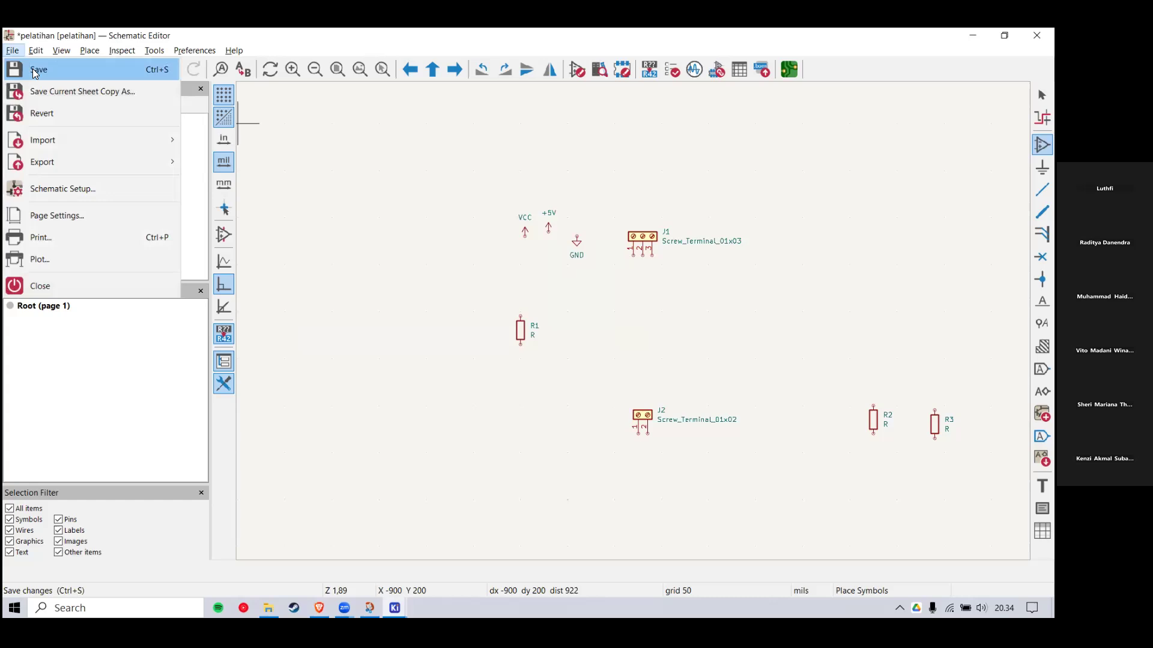
{"action": "left_click", "coordinate": [35, 72]}
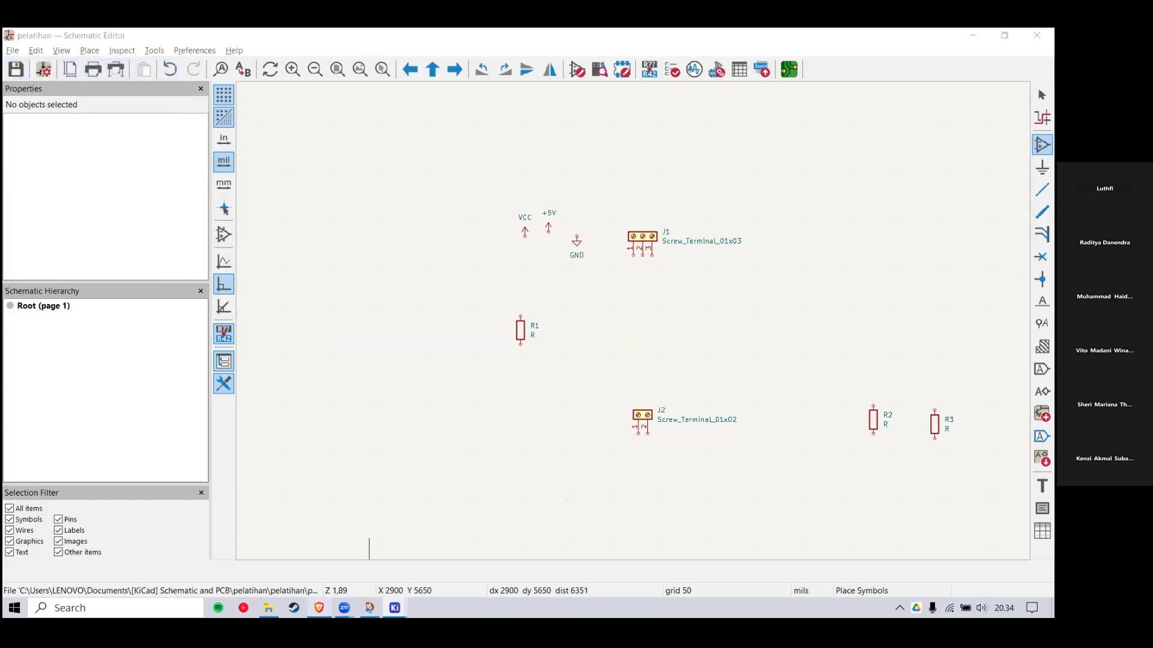
Step: Switch to the browser and close the old Google search tabs, keeping the EasyEDA and Zoom tabs
{"action": "key", "text": "alt+Tab"}
{"action": "left_click", "coordinate": [451, 41]}
{"action": "left_click", "coordinate": [450, 41]}
{"action": "left_click", "coordinate": [450, 41]}
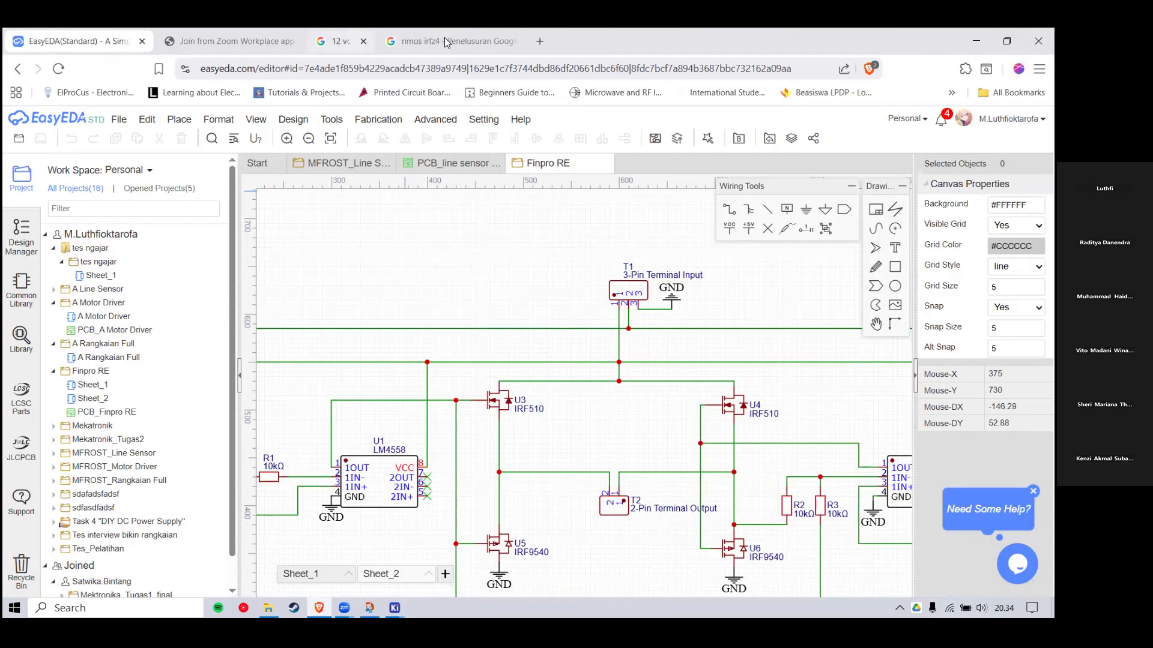
{"action": "left_click", "coordinate": [450, 41]}
Step: Search for snapeda in a new browser tab, open the SnapMagic Search home page, and return to the KiCad schematic
{"action": "left_click", "coordinate": [351, 37]}
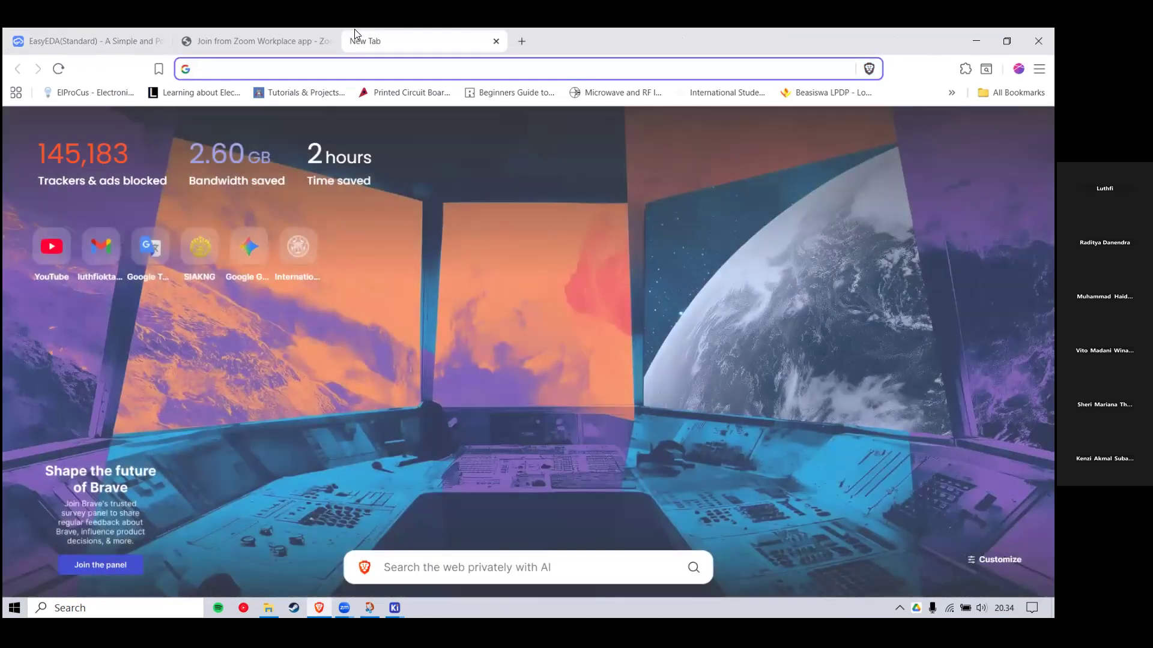
{"action": "type", "text": "snapeda"}
{"action": "key", "text": "Return"}
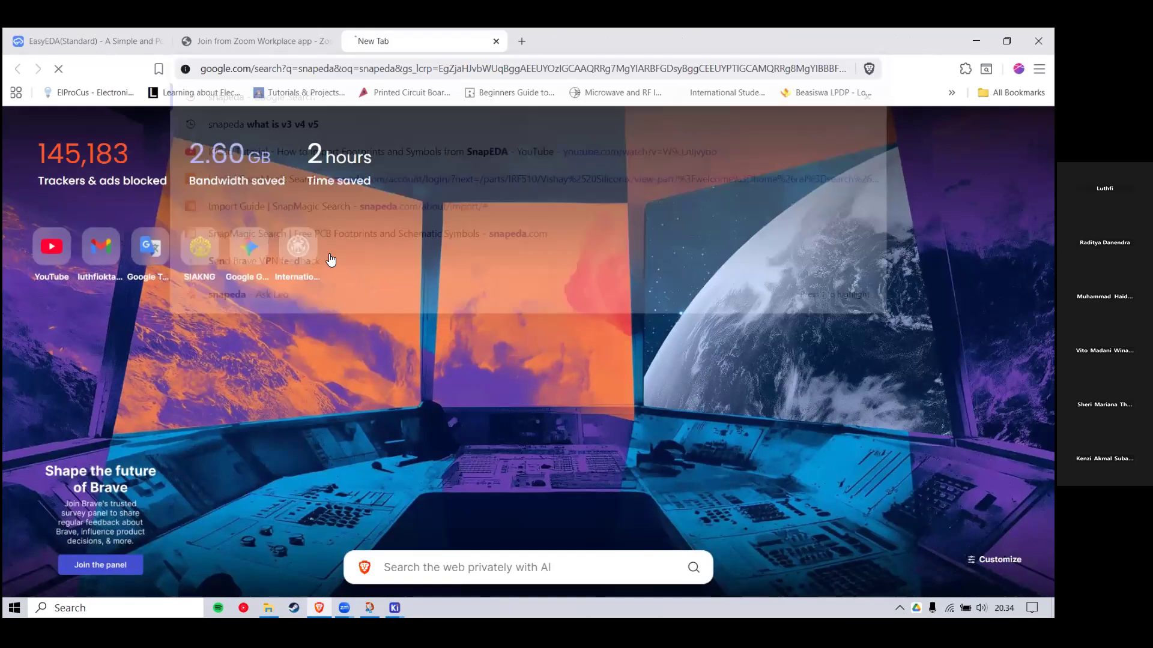
{"action": "scroll", "coordinate": [237, 429], "scroll_direction": "down", "scroll_amount": 2}
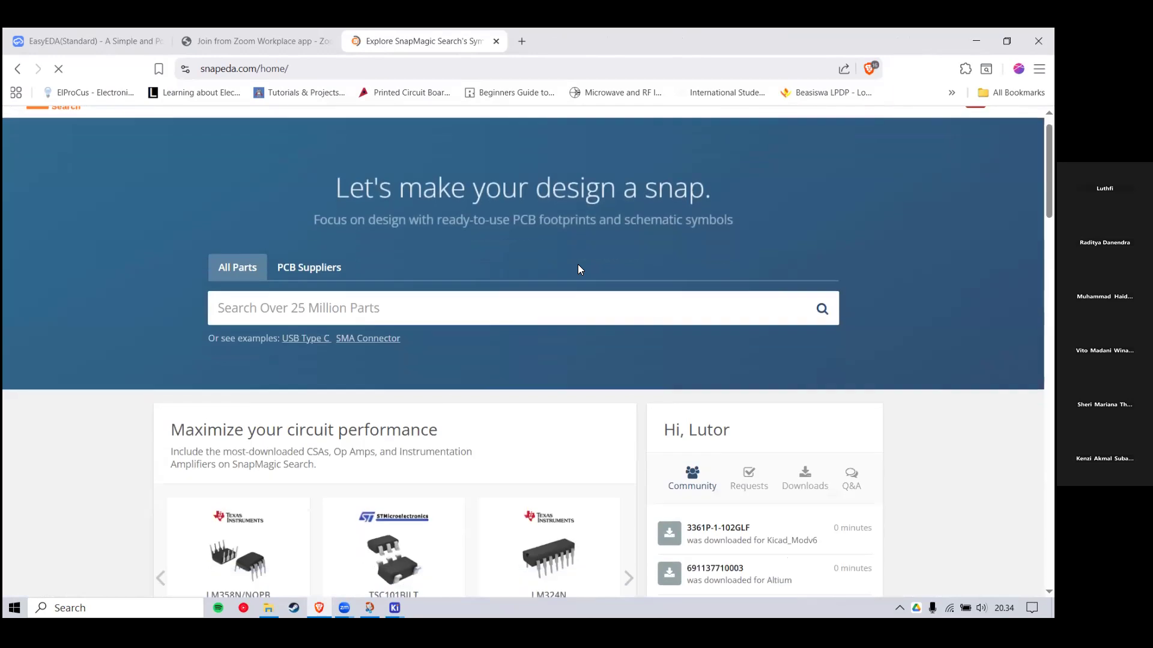
{"action": "mouse_move", "coordinate": [1001, 128]}
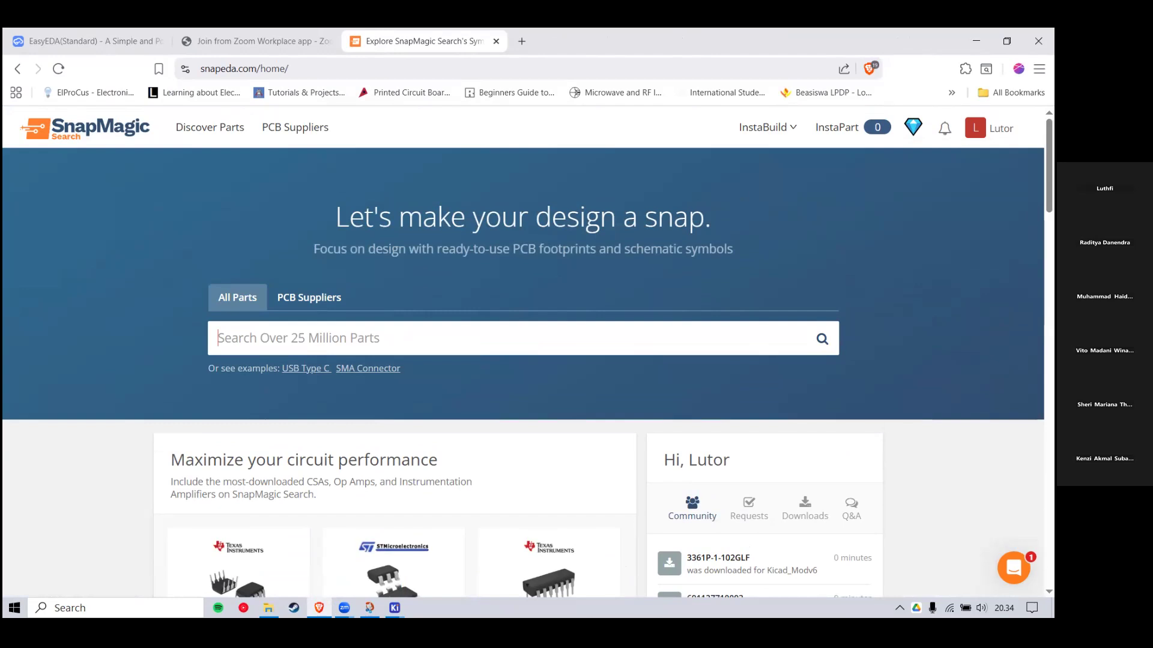
{"action": "scroll", "coordinate": [308, 265], "scroll_direction": "down", "scroll_amount": 1}
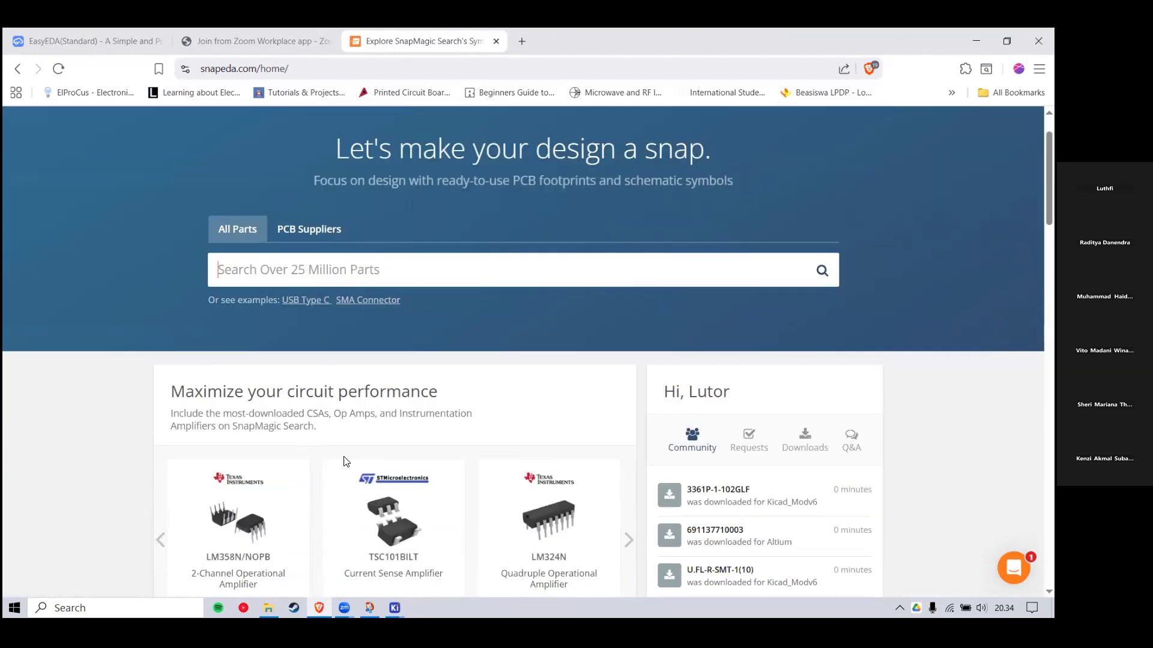
{"action": "left_click", "coordinate": [393, 607]}
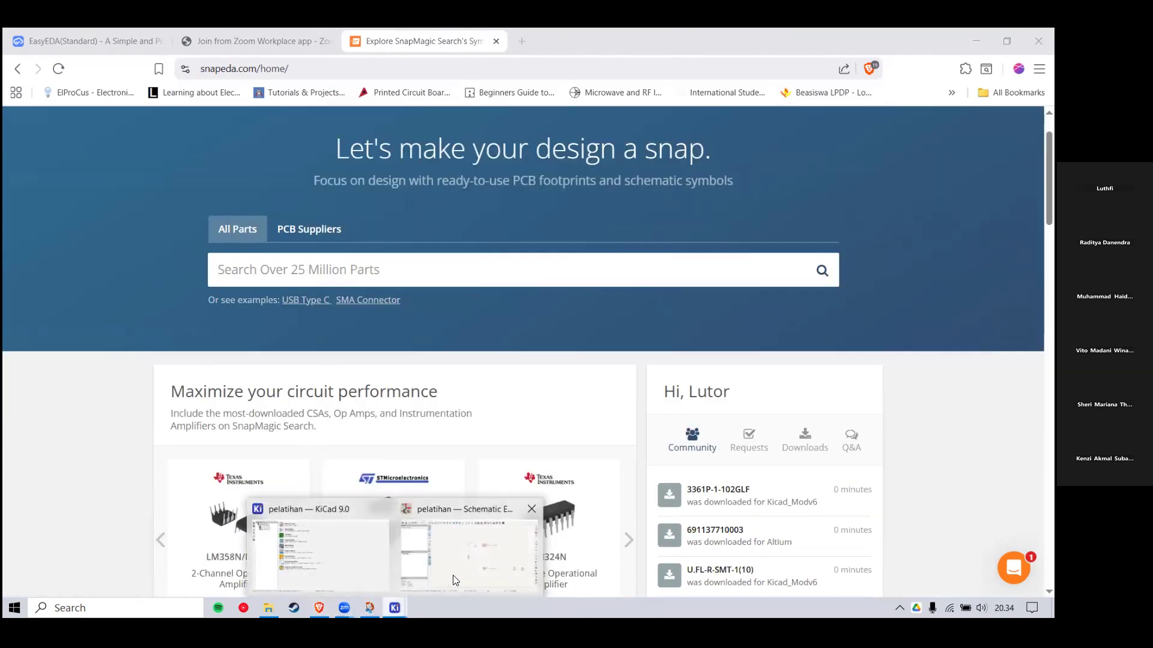
{"action": "left_click", "coordinate": [454, 578]}
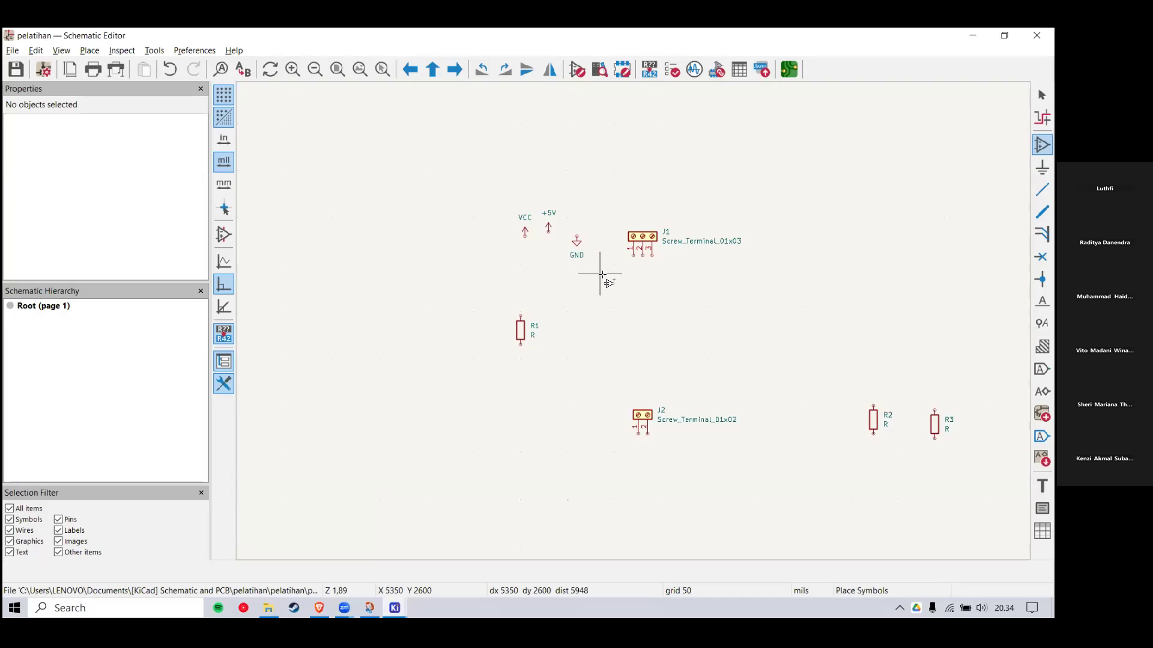
Step: Switch to the browser, check the MOSFET in the EasyEDA reference, and search SnapMagic for IRF510
{"action": "left_click", "coordinate": [973, 34]}
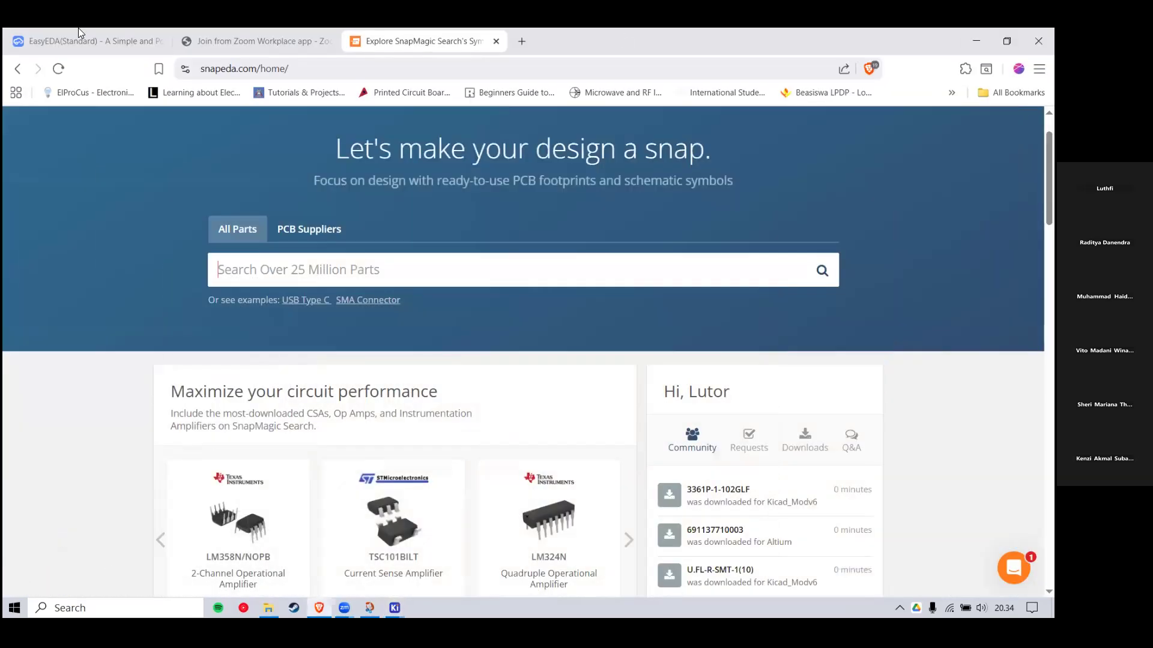
{"action": "left_click", "coordinate": [256, 41]}
{"action": "left_click", "coordinate": [87, 40]}
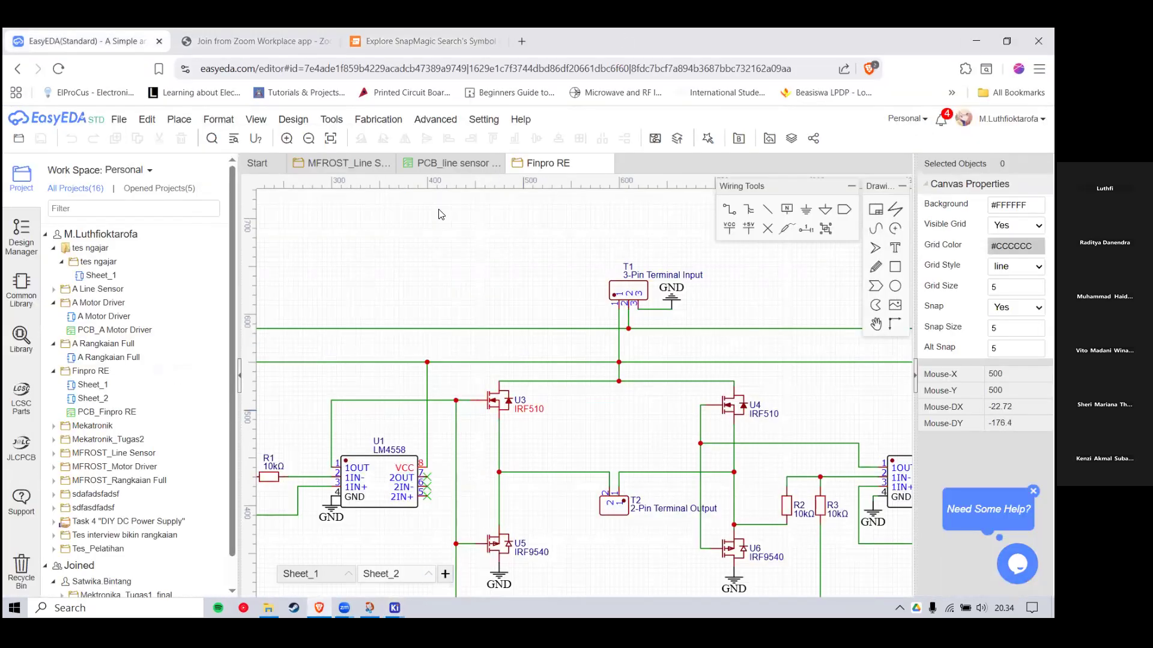
{"action": "left_click", "coordinate": [423, 41]}
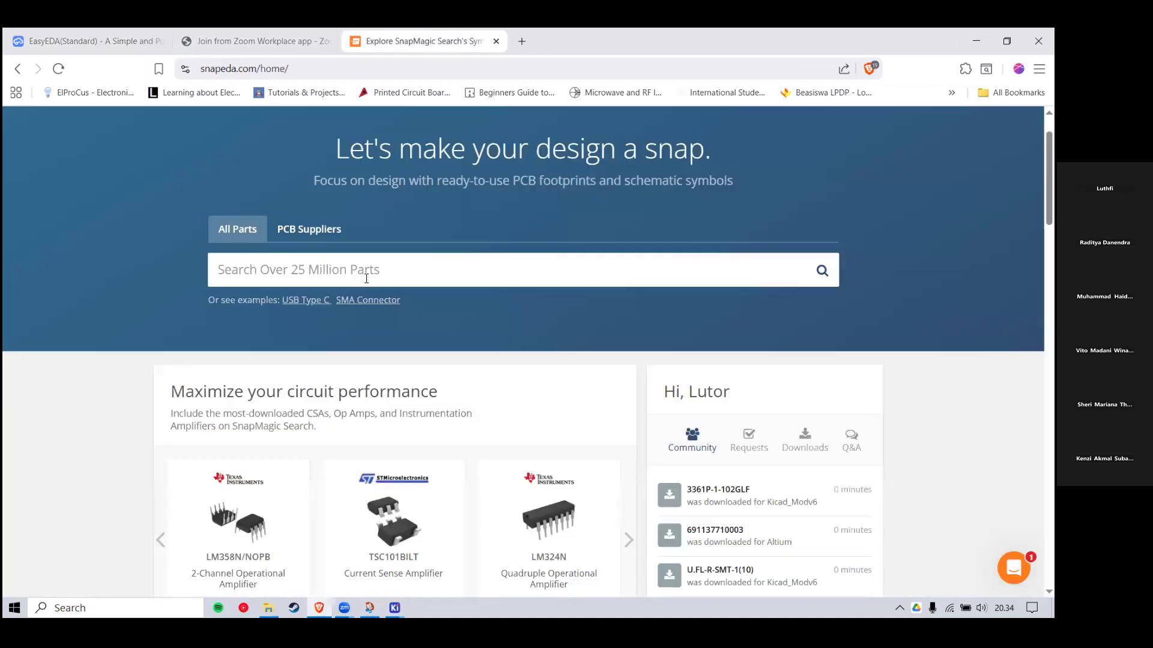
{"action": "type", "text": "IRF510"}
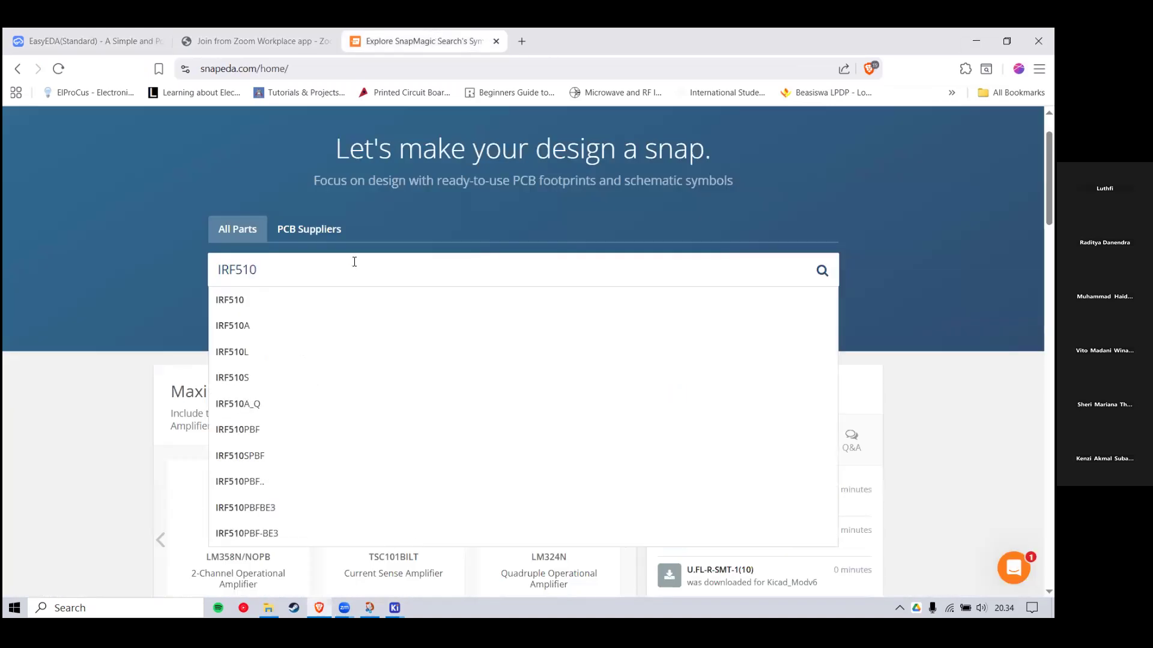
{"action": "key", "text": "Return"}
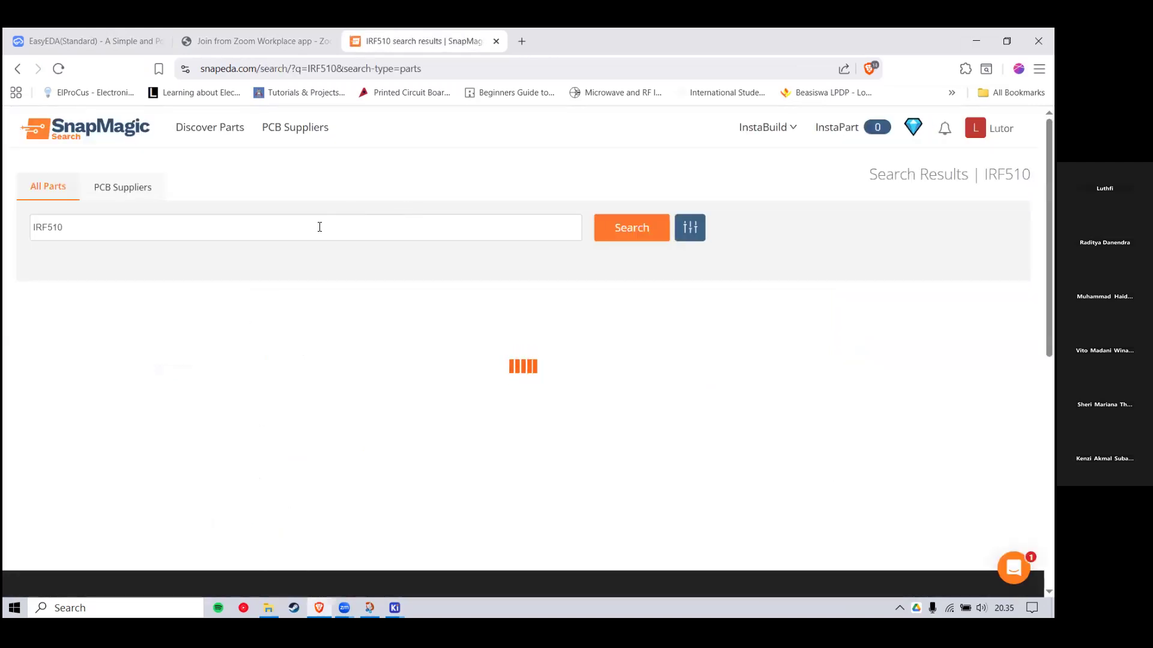
Step: Look through the IRF510 search results, open the Vishay IRF510 part page, and view its symbol and footprint
{"action": "scroll", "coordinate": [318, 228], "scroll_direction": "down", "scroll_amount": 2}
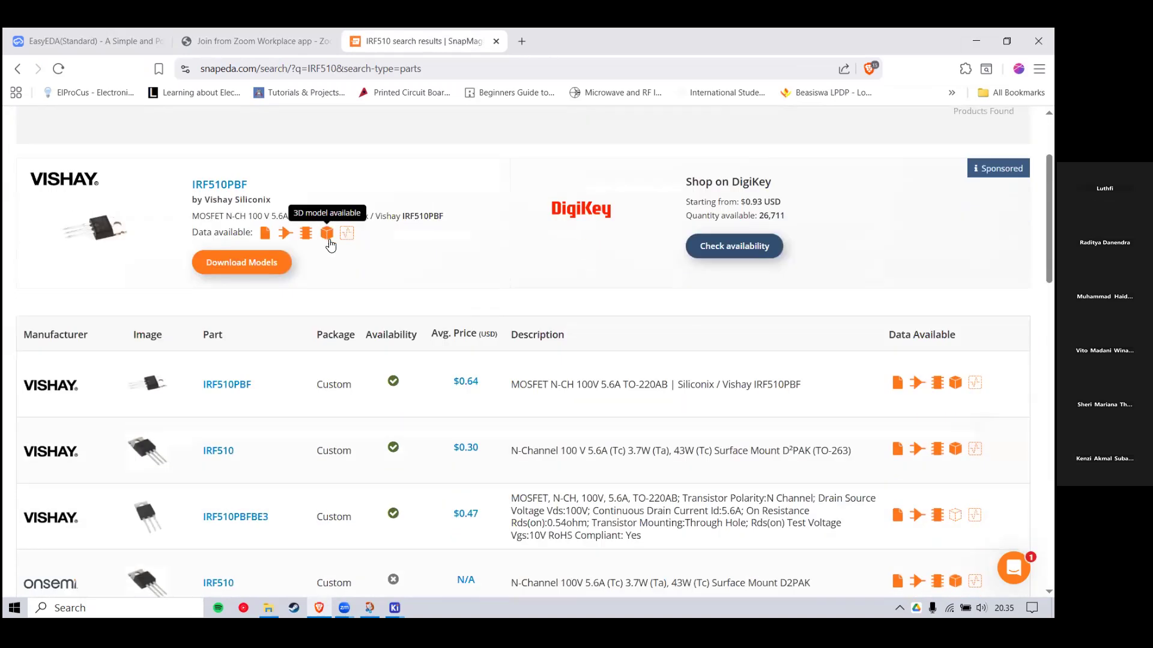
{"action": "scroll", "coordinate": [316, 234], "scroll_direction": "down", "scroll_amount": 2}
{"action": "scroll", "coordinate": [261, 264], "scroll_direction": "down", "scroll_amount": 1}
{"action": "scroll", "coordinate": [252, 282], "scroll_direction": "up", "scroll_amount": 2}
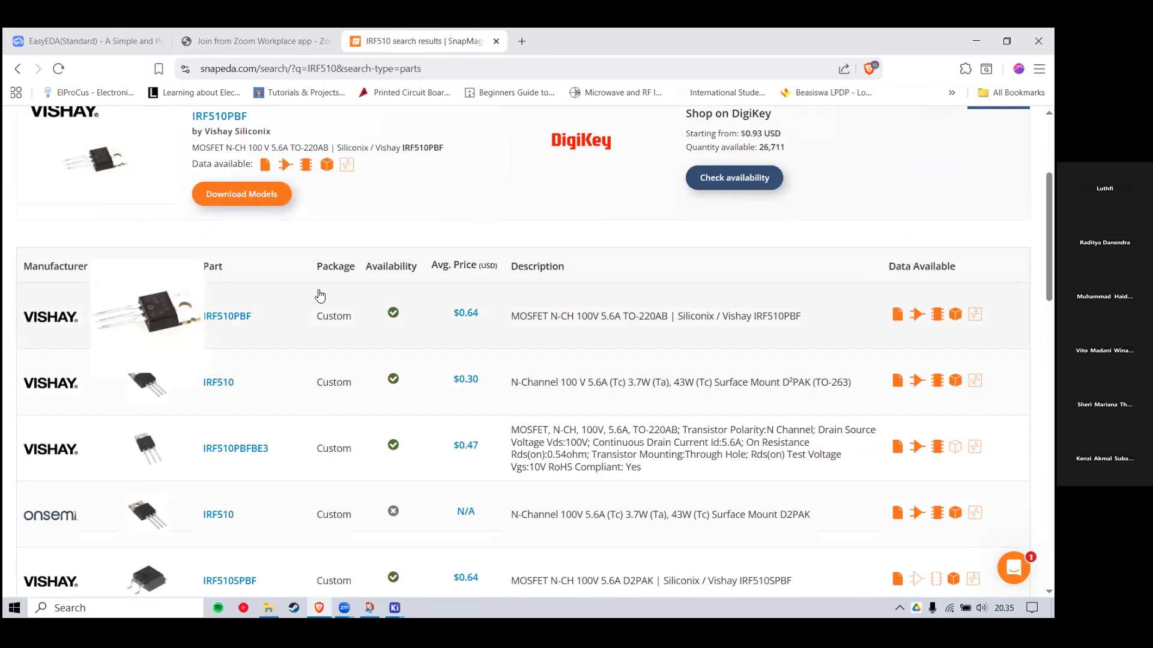
{"action": "scroll", "coordinate": [216, 325], "scroll_direction": "down", "scroll_amount": 3}
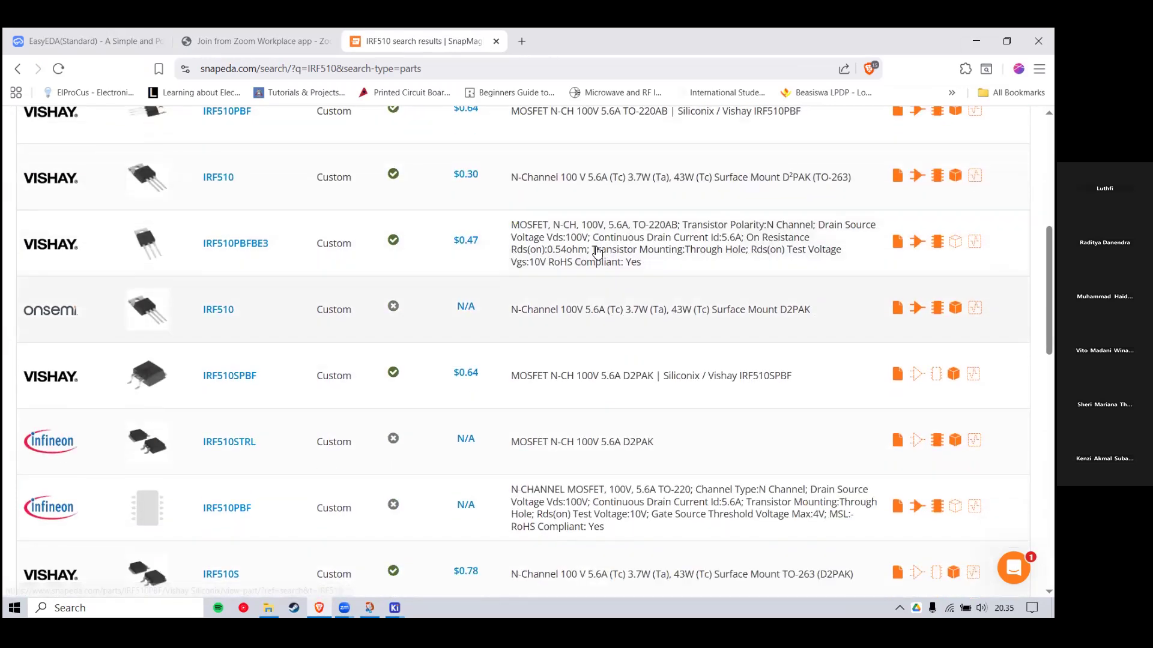
{"action": "scroll", "coordinate": [216, 334], "scroll_direction": "up", "scroll_amount": 2}
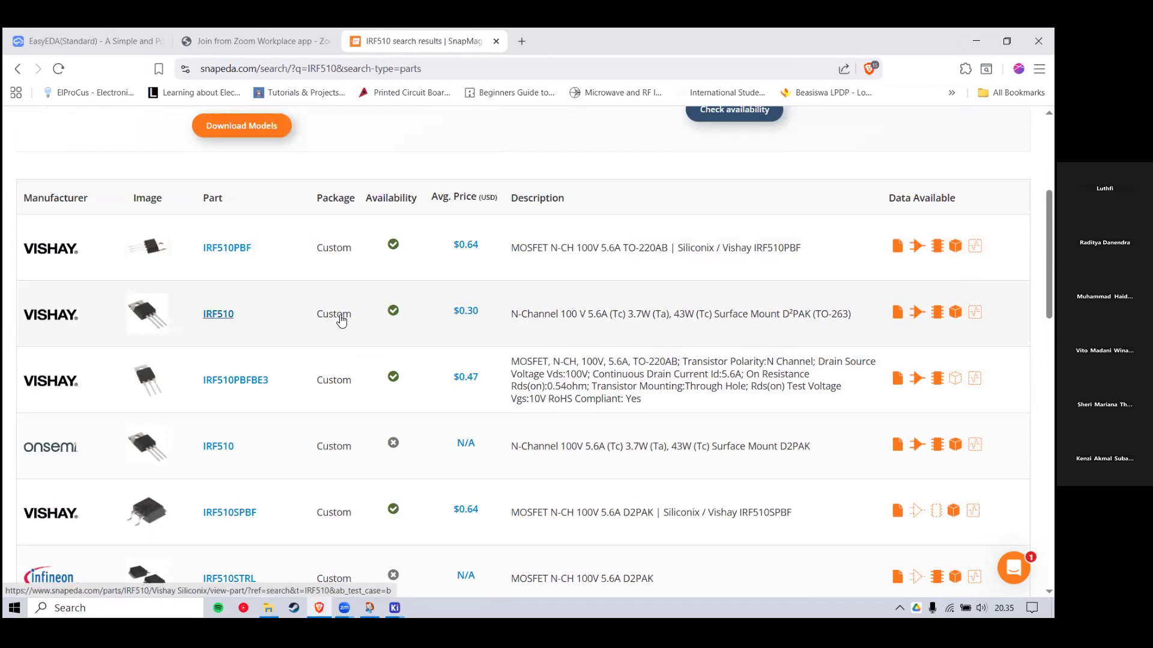
{"action": "left_click", "coordinate": [218, 314]}
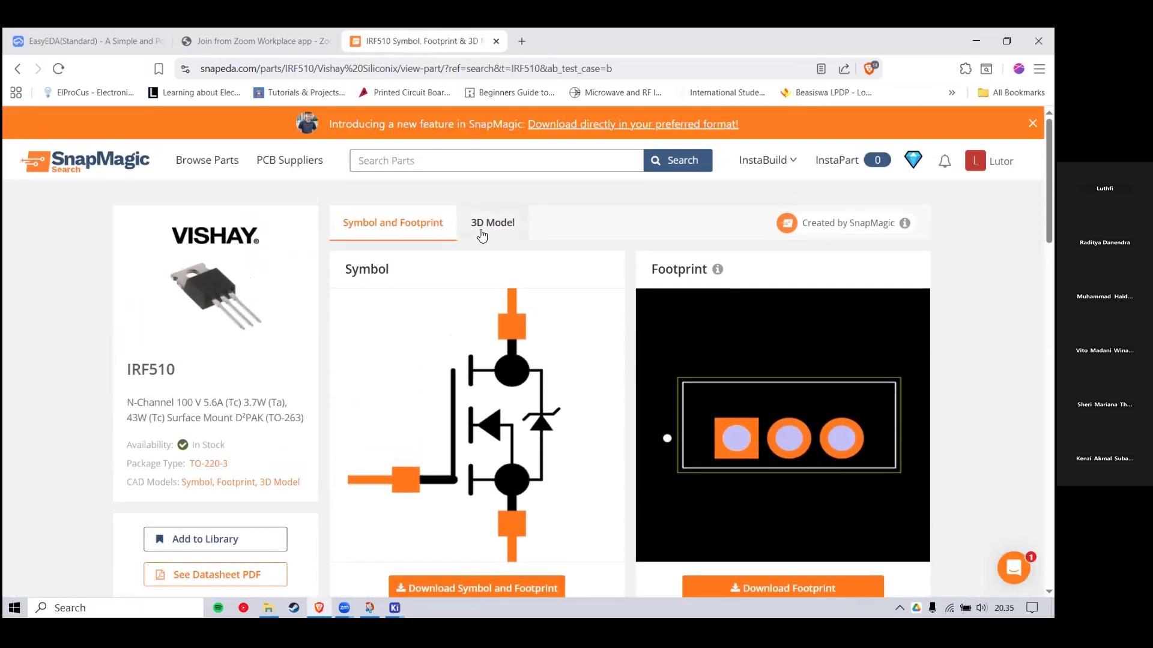
{"action": "scroll", "coordinate": [624, 369], "scroll_direction": "down", "scroll_amount": 2}
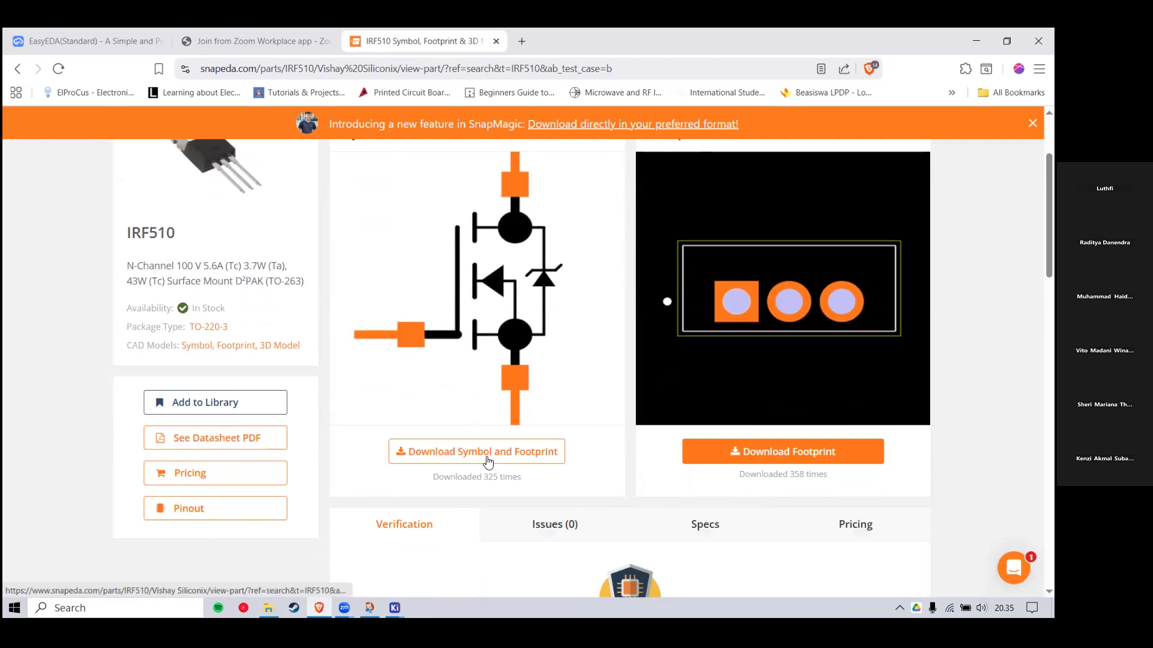
{"action": "scroll", "coordinate": [609, 374], "scroll_direction": "up", "scroll_amount": 1}
Step: Switch to the KiCad schematic, recheck the symbol library for IRF510, and return to the browser without placing anything
{"action": "left_click", "coordinate": [394, 608]}
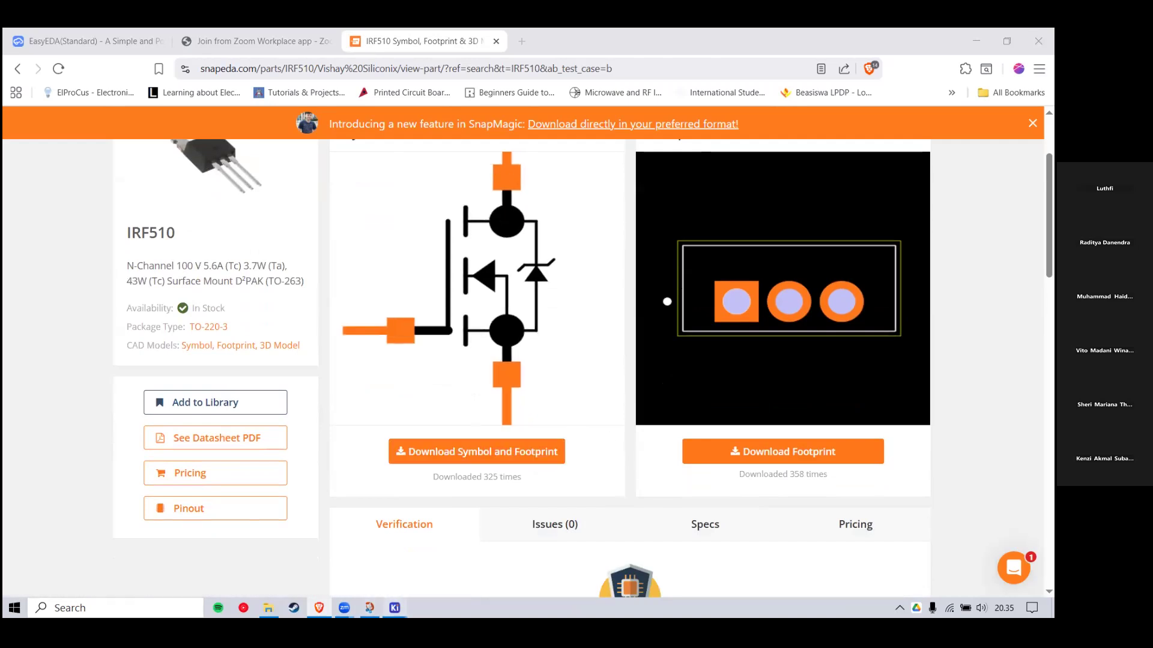
{"action": "left_click", "coordinate": [457, 565]}
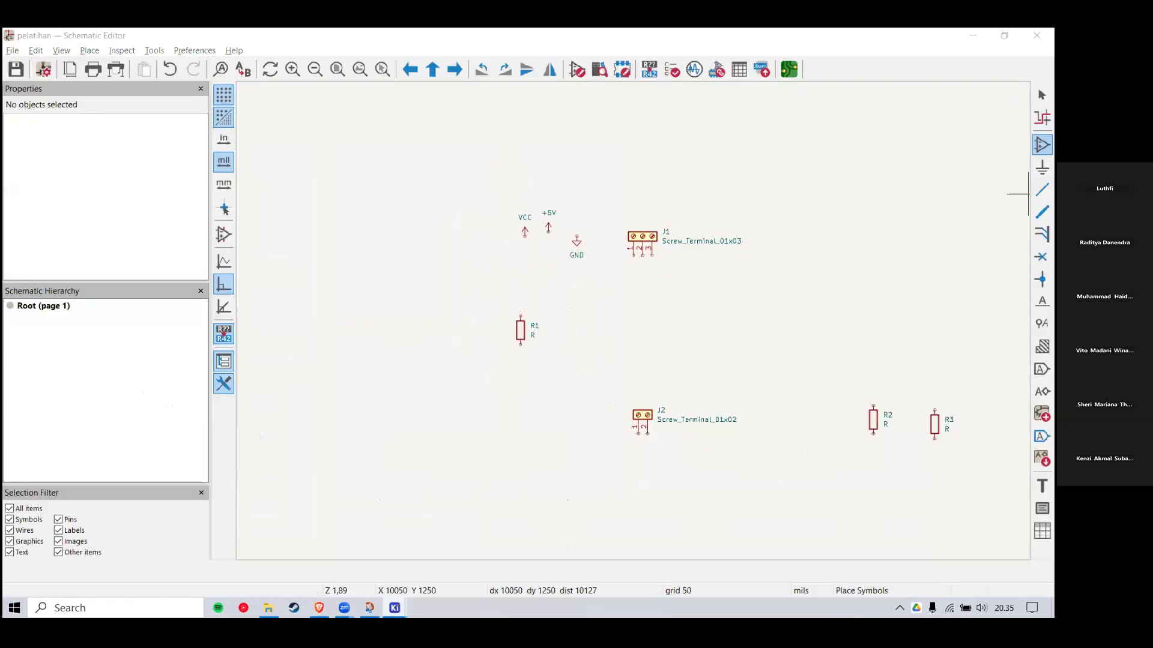
{"action": "key", "text": "a"}
{"action": "left_click", "coordinate": [379, 233]}
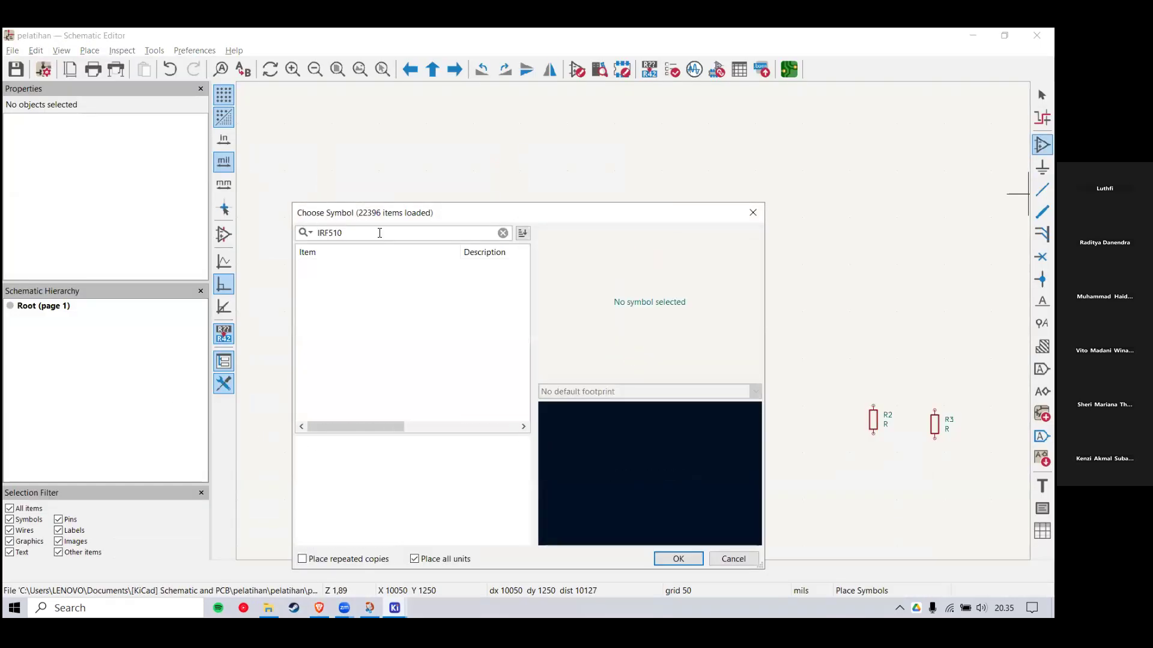
{"action": "left_click", "coordinate": [753, 213]}
{"action": "key", "text": "alt+Tab"}
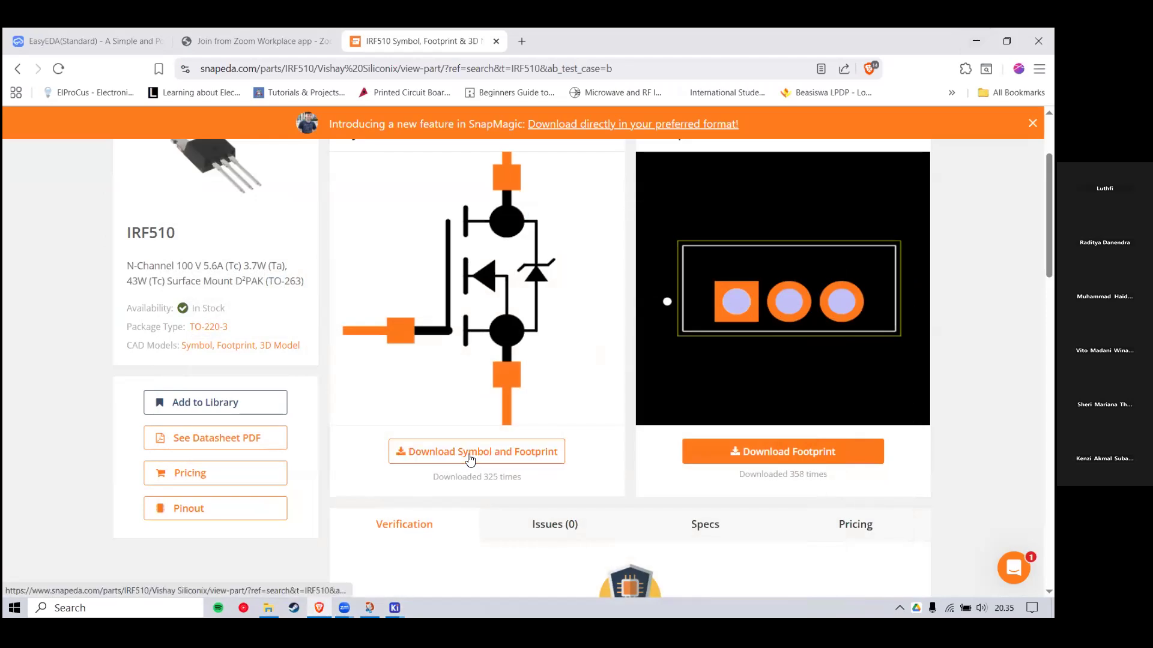
Step: Request the IRF510 symbol and footprint download in KiCad format, version V6 & Later
{"action": "left_click", "coordinate": [469, 458]}
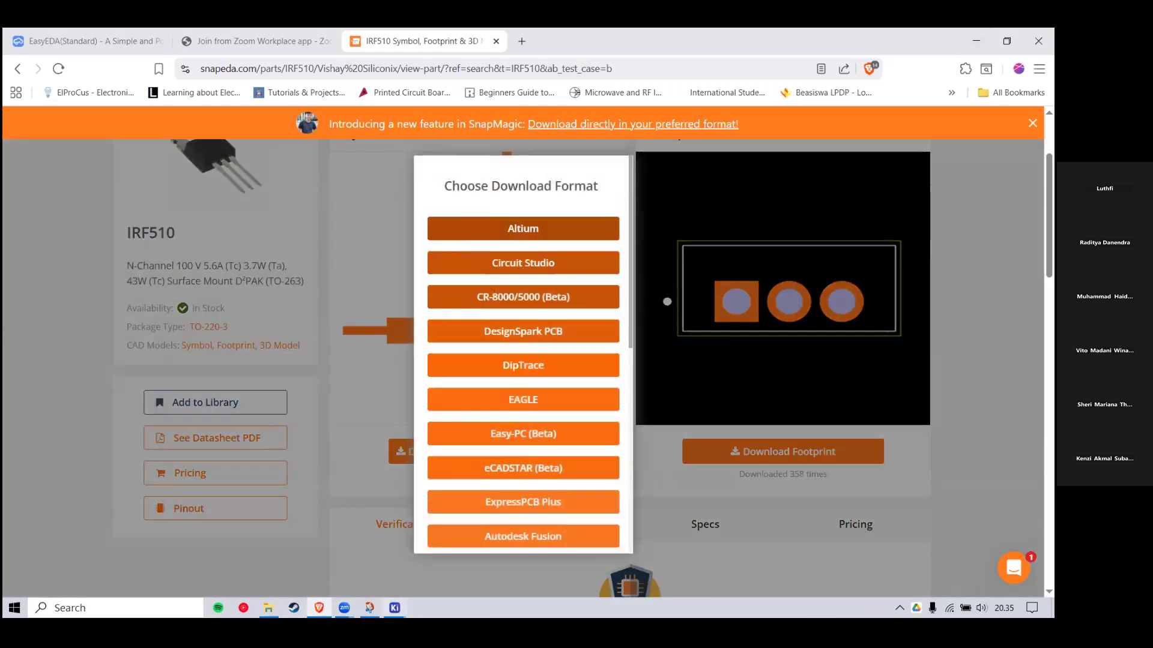
{"action": "mouse_move", "coordinate": [394, 607]}
{"action": "left_click", "coordinate": [472, 555]}
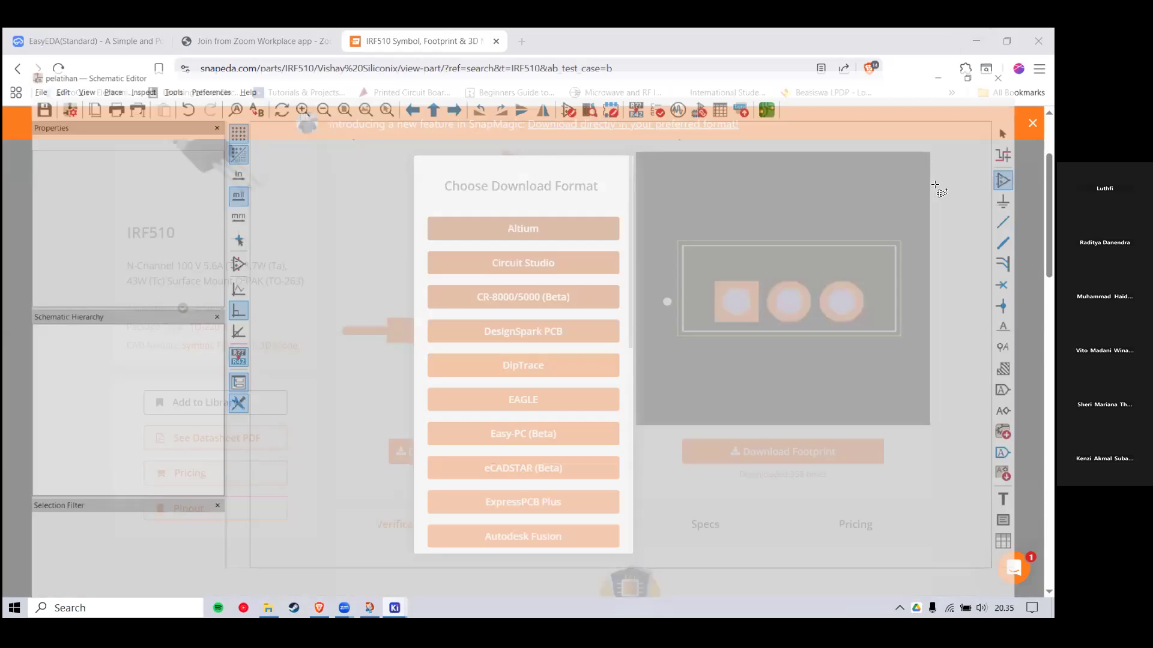
{"action": "left_click", "coordinate": [973, 37]}
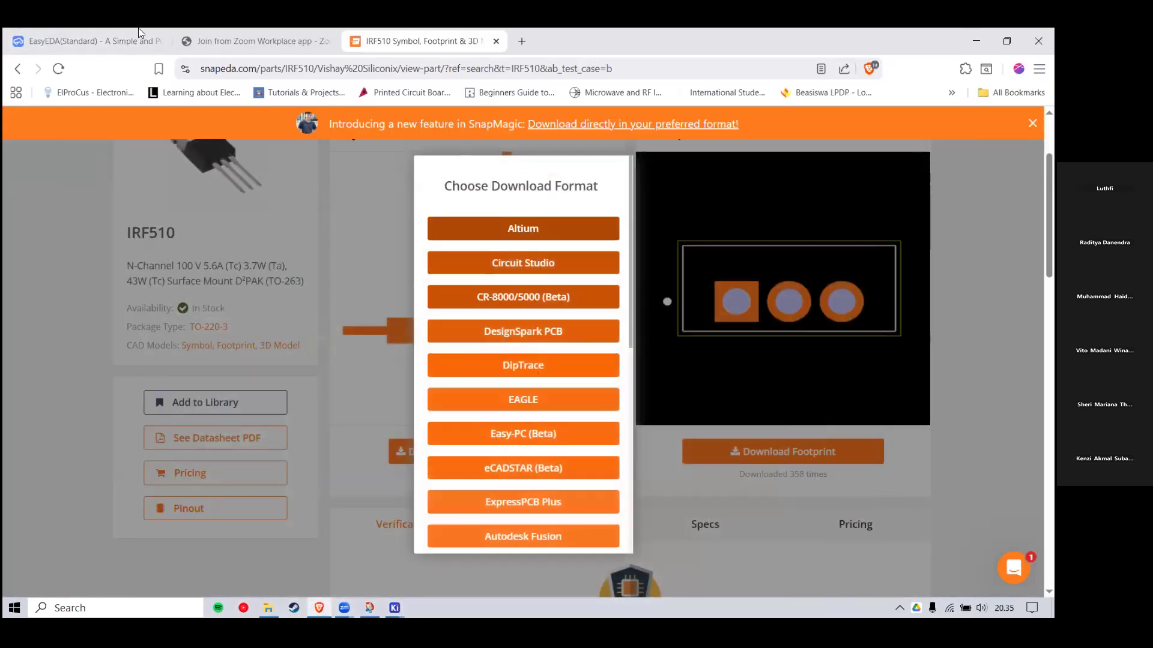
{"action": "scroll", "coordinate": [551, 348], "scroll_direction": "down", "scroll_amount": 3}
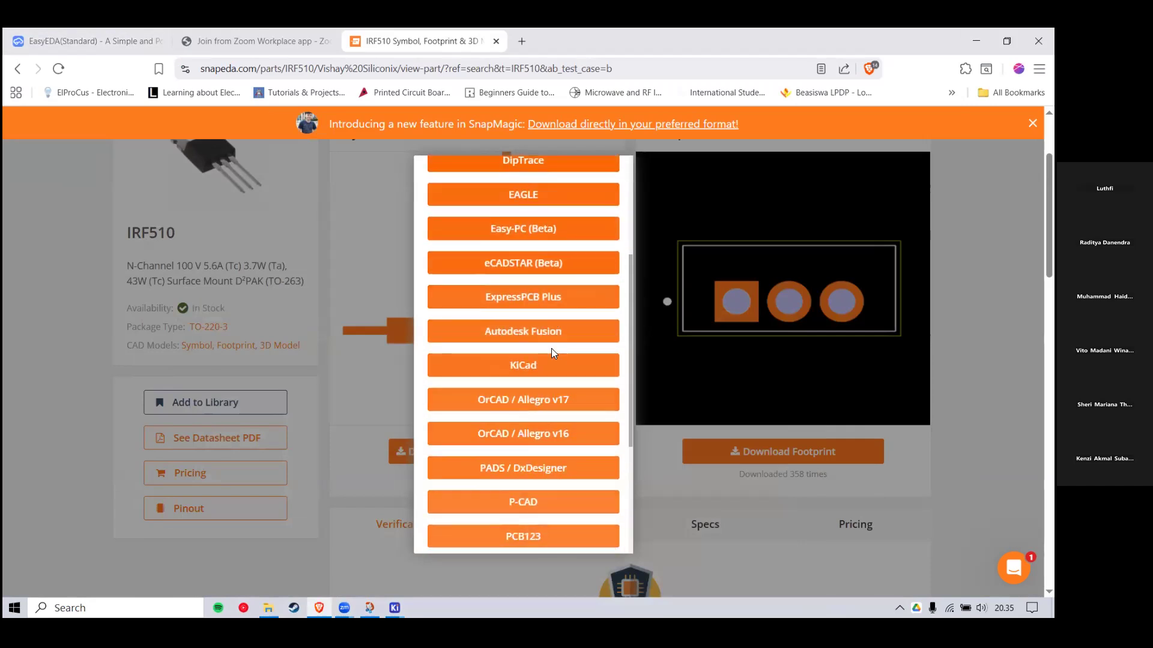
{"action": "left_click", "coordinate": [525, 363]}
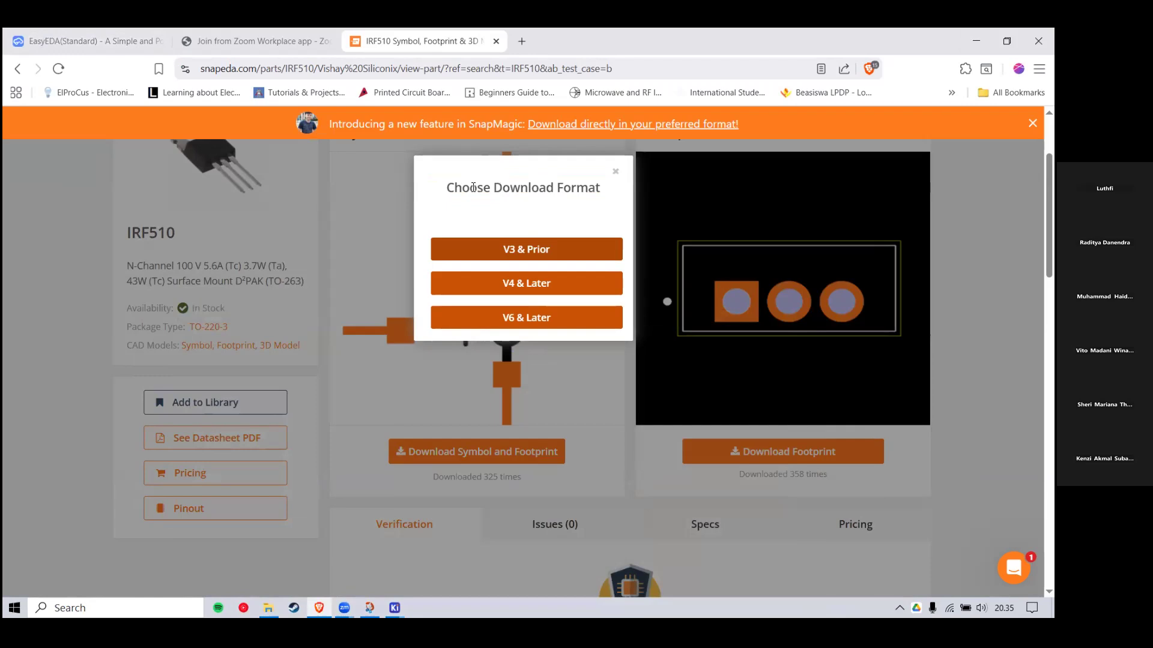
{"action": "left_click_drag", "start_coordinate": [473, 187], "coordinate": [577, 188]}
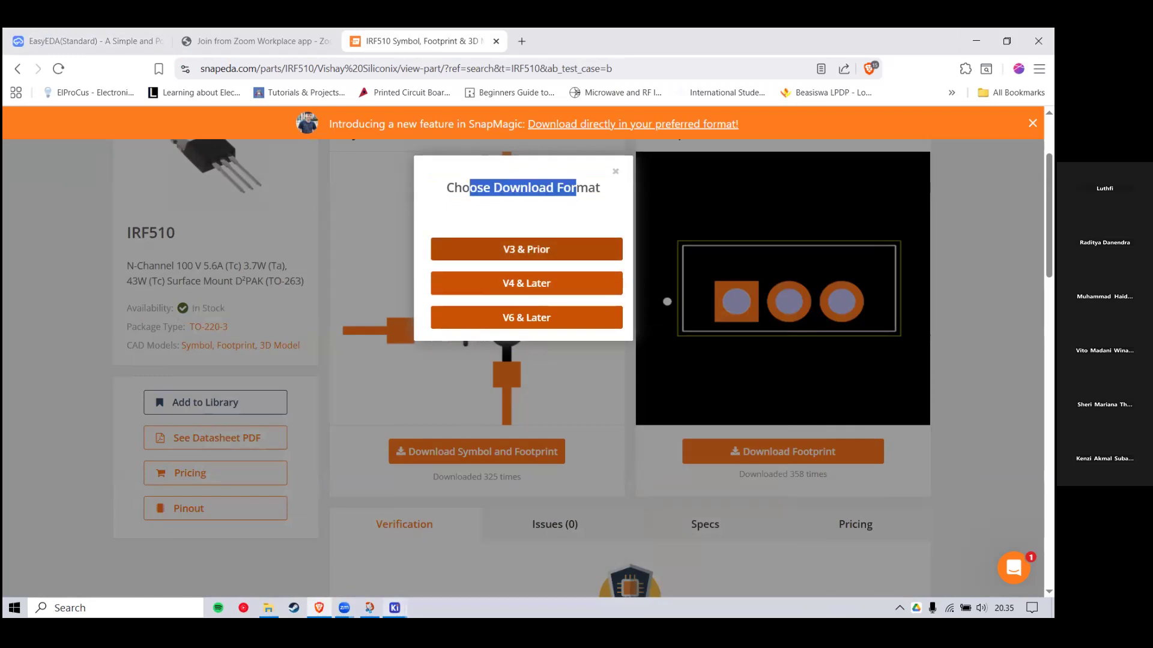
{"action": "mouse_move", "coordinate": [395, 608]}
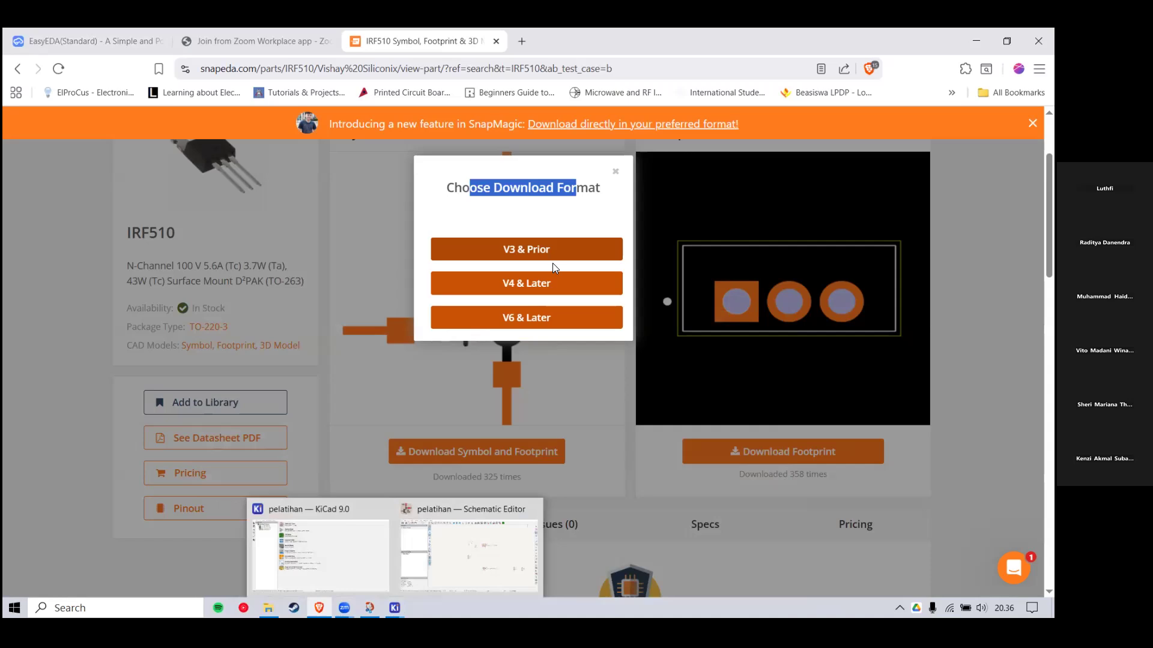
{"action": "left_click", "coordinate": [546, 223]}
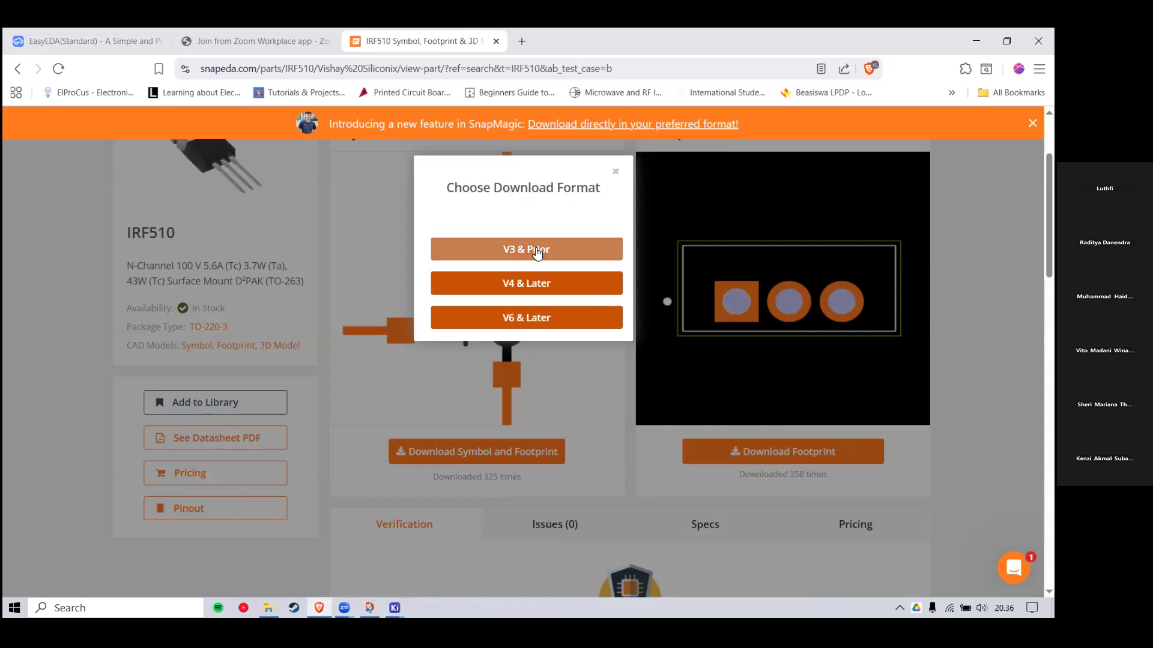
{"action": "left_click", "coordinate": [506, 321]}
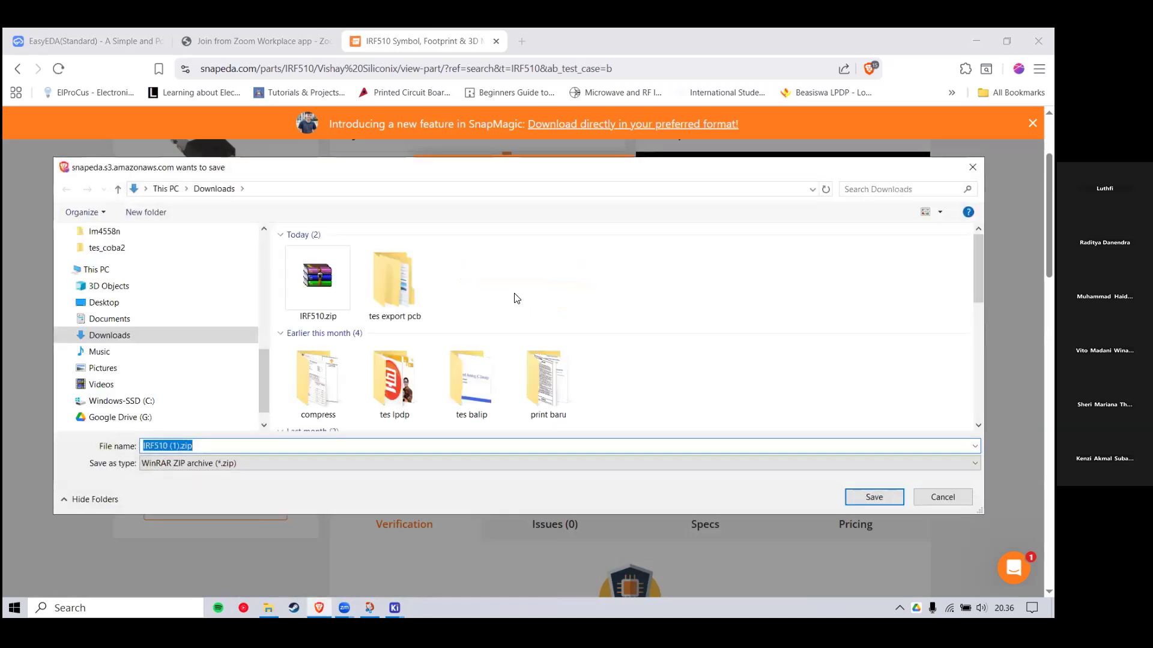
Step: Create a folder named "library pelatihan" in Documents > [KiCad] Schematic and PCB for the download
{"action": "left_click", "coordinate": [514, 293]}
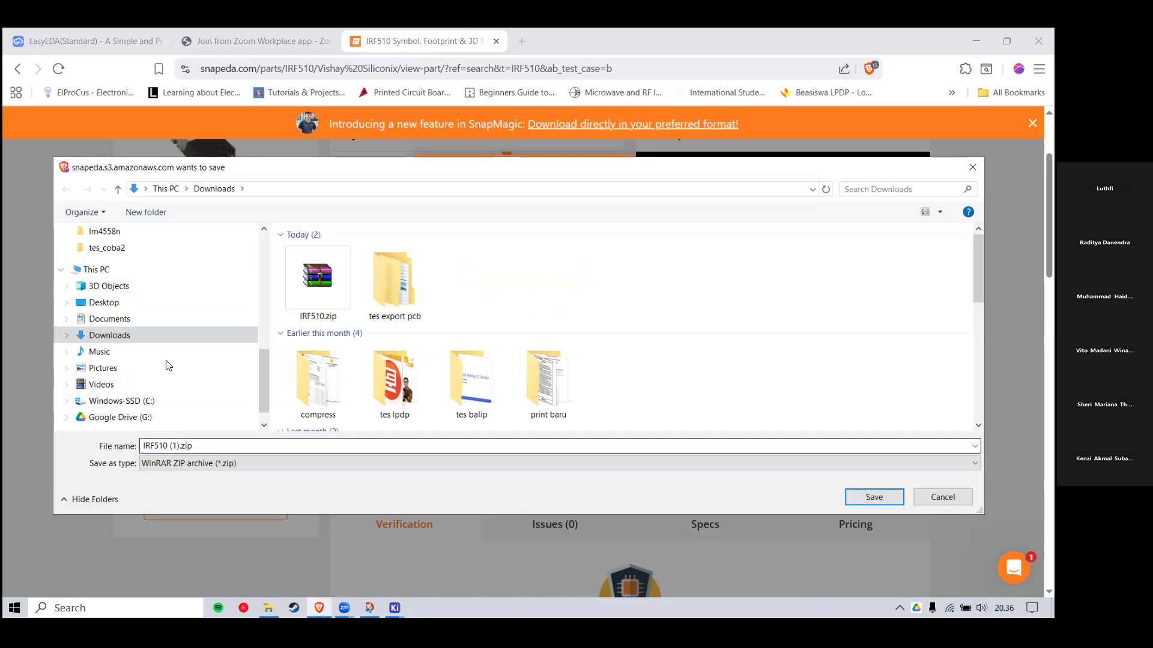
{"action": "scroll", "coordinate": [159, 334], "scroll_direction": "down", "scroll_amount": 1}
{"action": "left_click", "coordinate": [143, 287]}
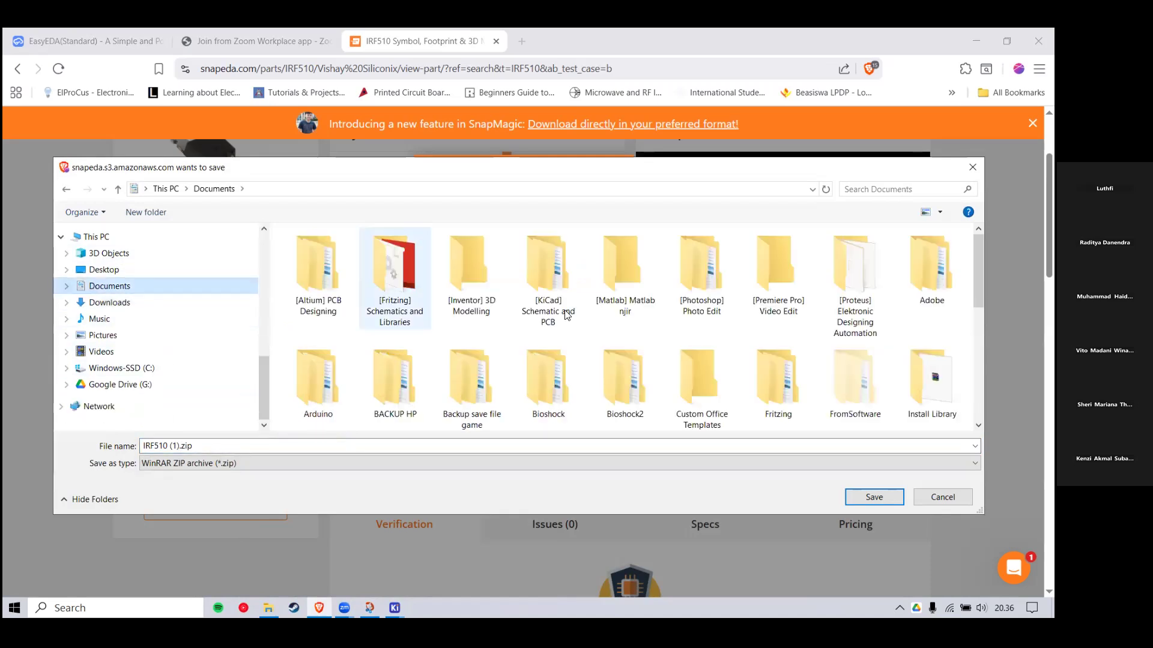
{"action": "double_click", "coordinate": [556, 307]}
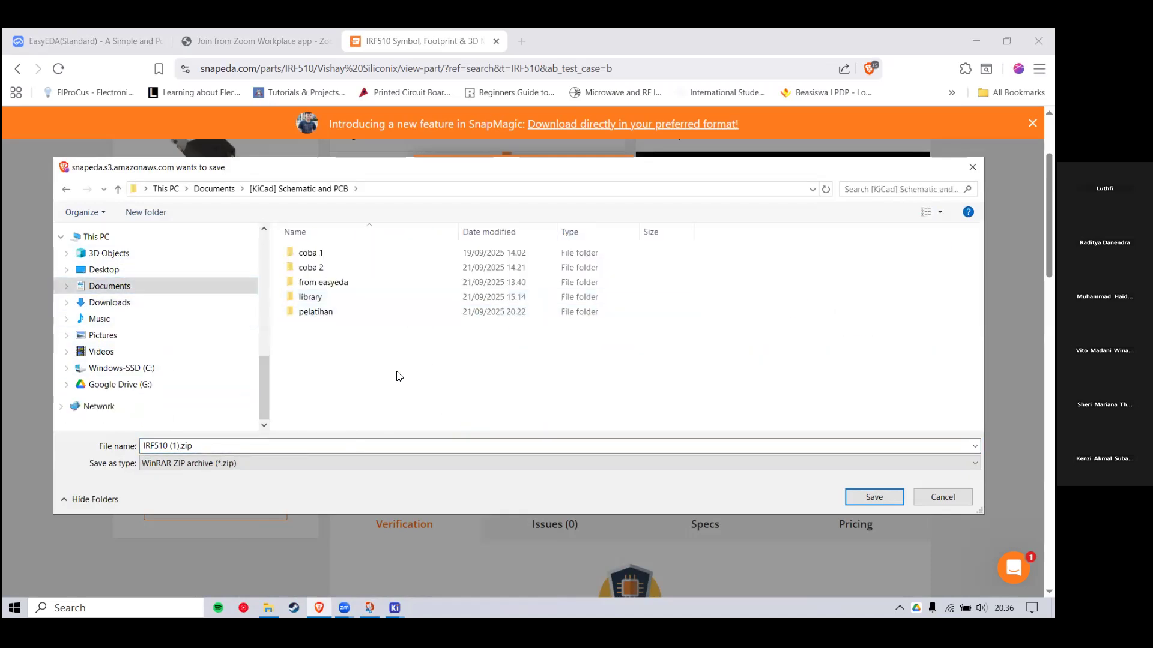
{"action": "right_click", "coordinate": [407, 386]}
{"action": "mouse_move", "coordinate": [474, 352]}
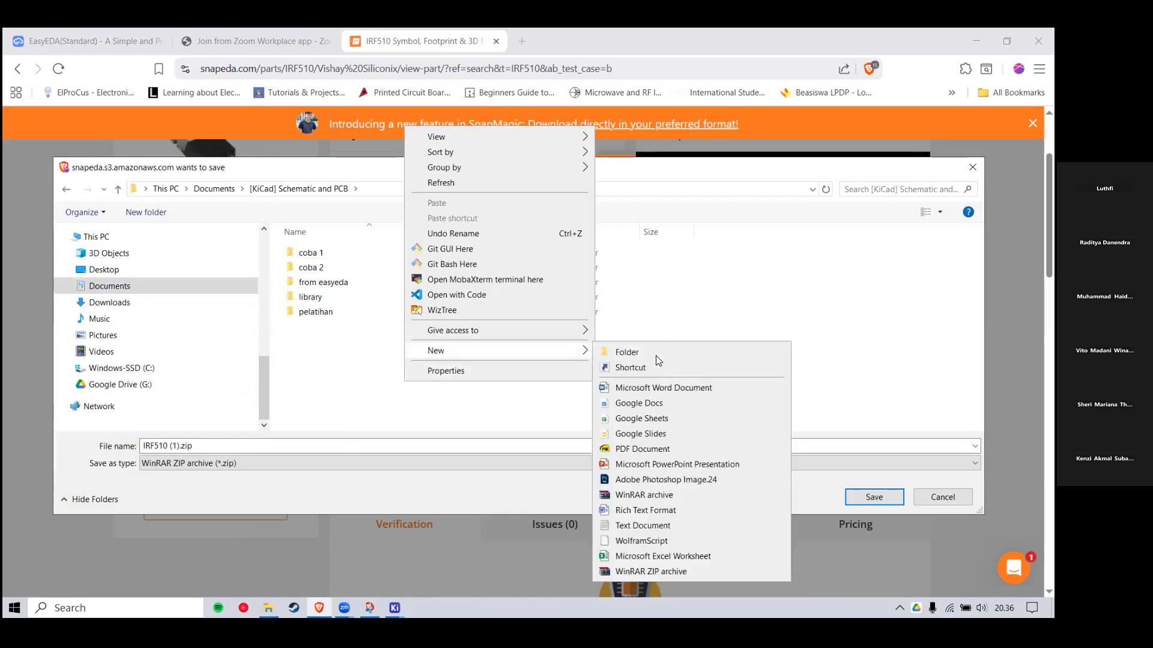
{"action": "left_click", "coordinate": [651, 353]}
{"action": "type", "text": "library"}
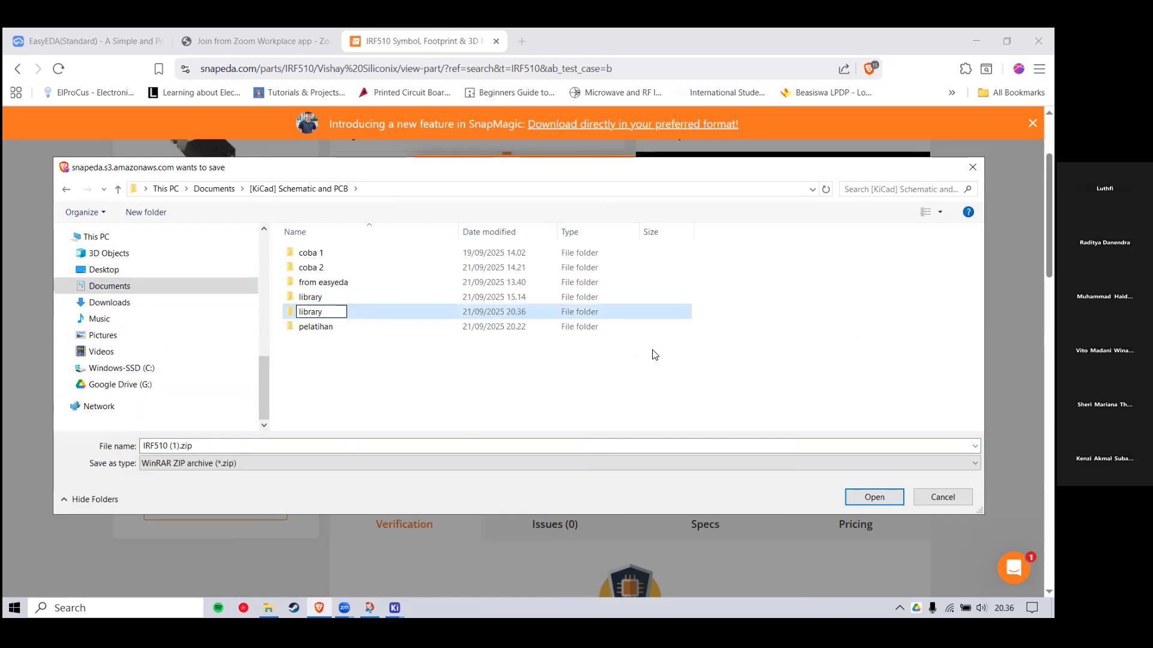
{"action": "type", "text": " pelatihan"}
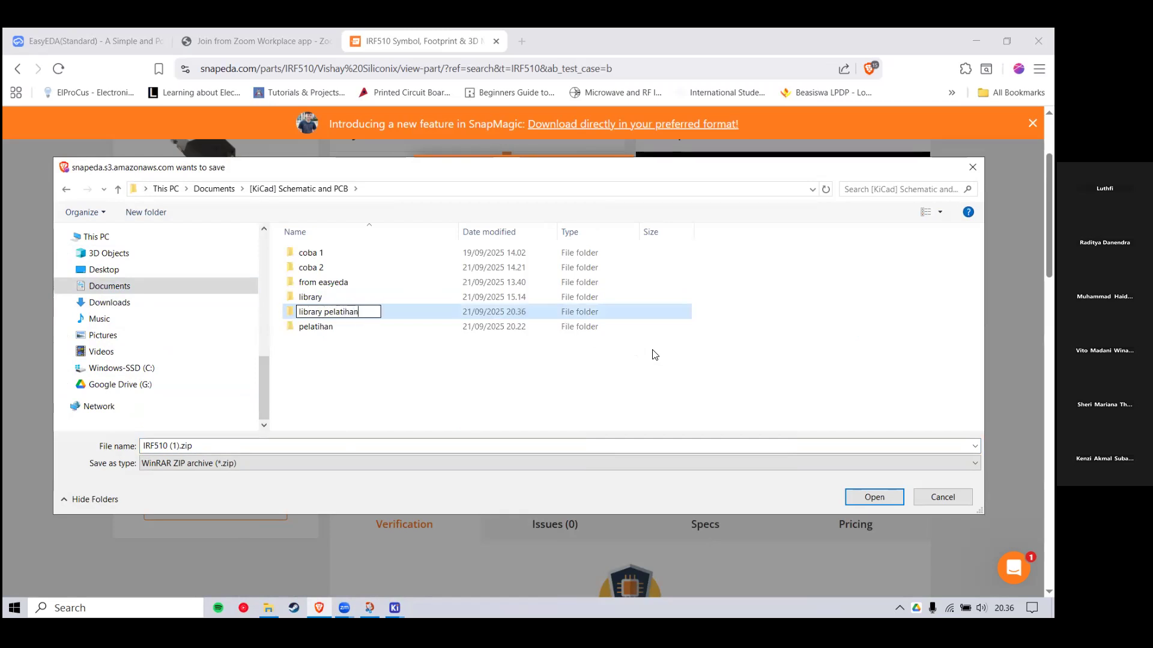
{"action": "key", "text": "Return"}
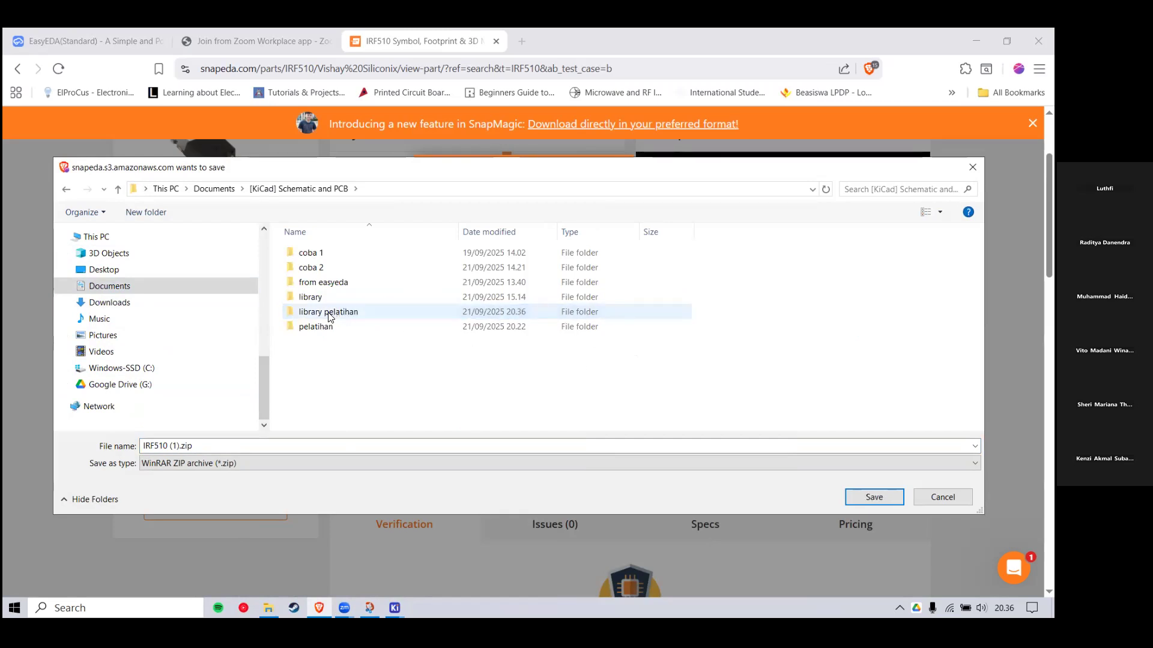
Step: Create a folder named IRF510 inside "library pelatihan" and open it as the save location
{"action": "double_click", "coordinate": [390, 312]}
{"action": "right_click", "coordinate": [390, 311]}
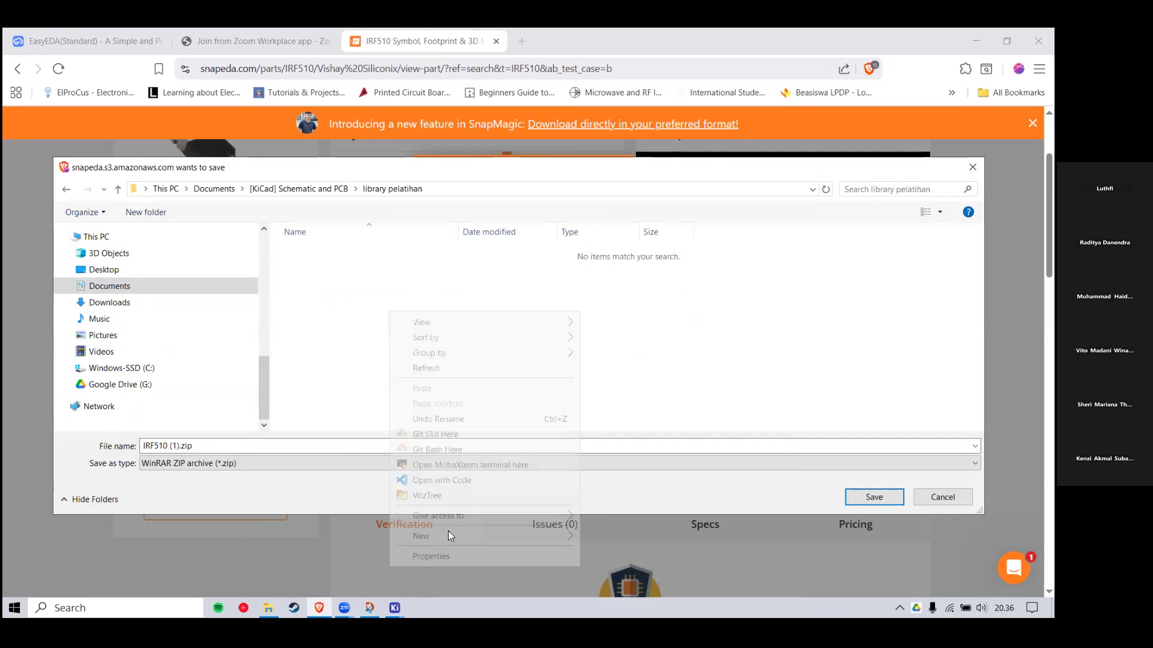
{"action": "mouse_move", "coordinate": [448, 531]}
{"action": "left_click", "coordinate": [661, 315]}
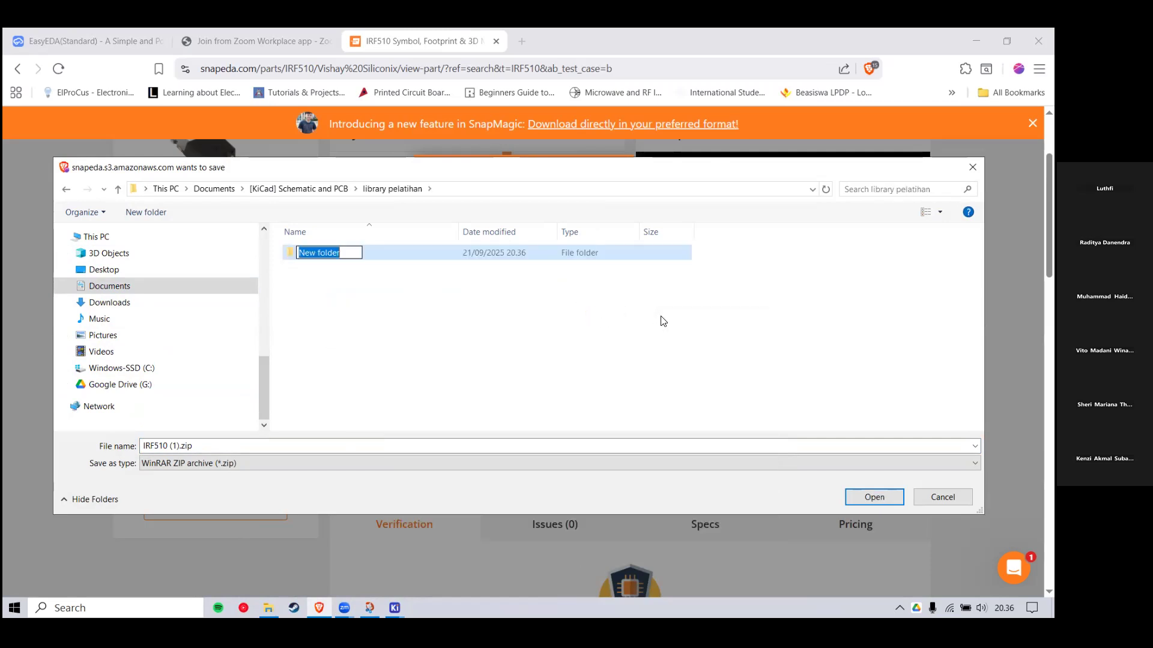
{"action": "type", "text": "IRF510"}
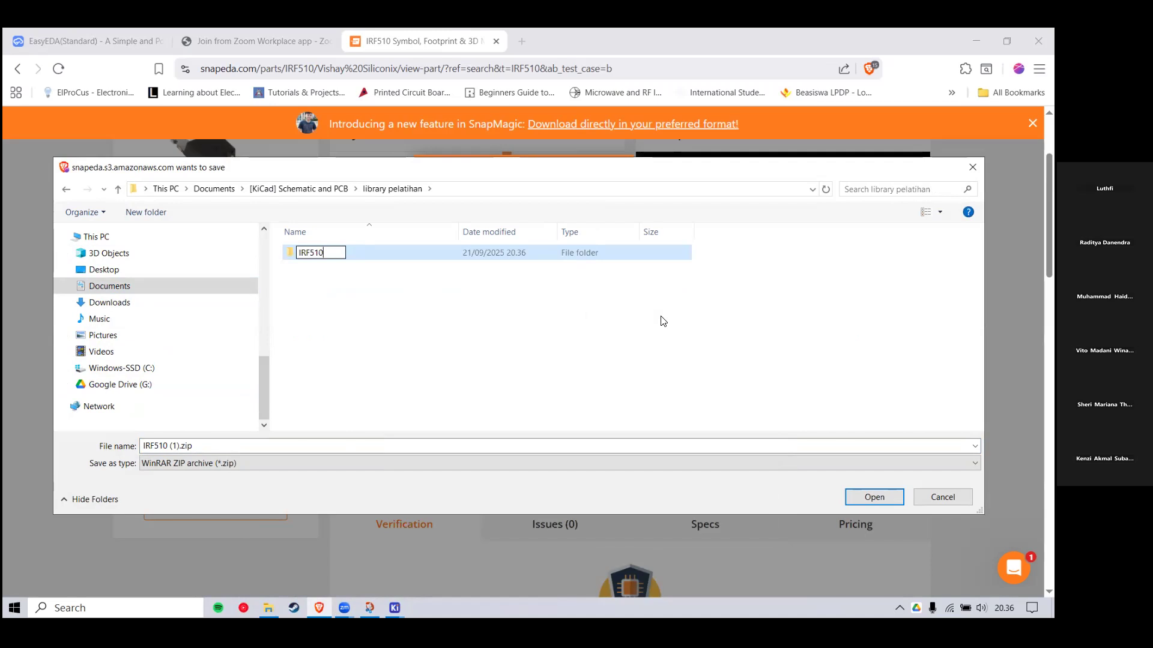
{"action": "key", "text": "Return"}
{"action": "key", "text": "Return"}
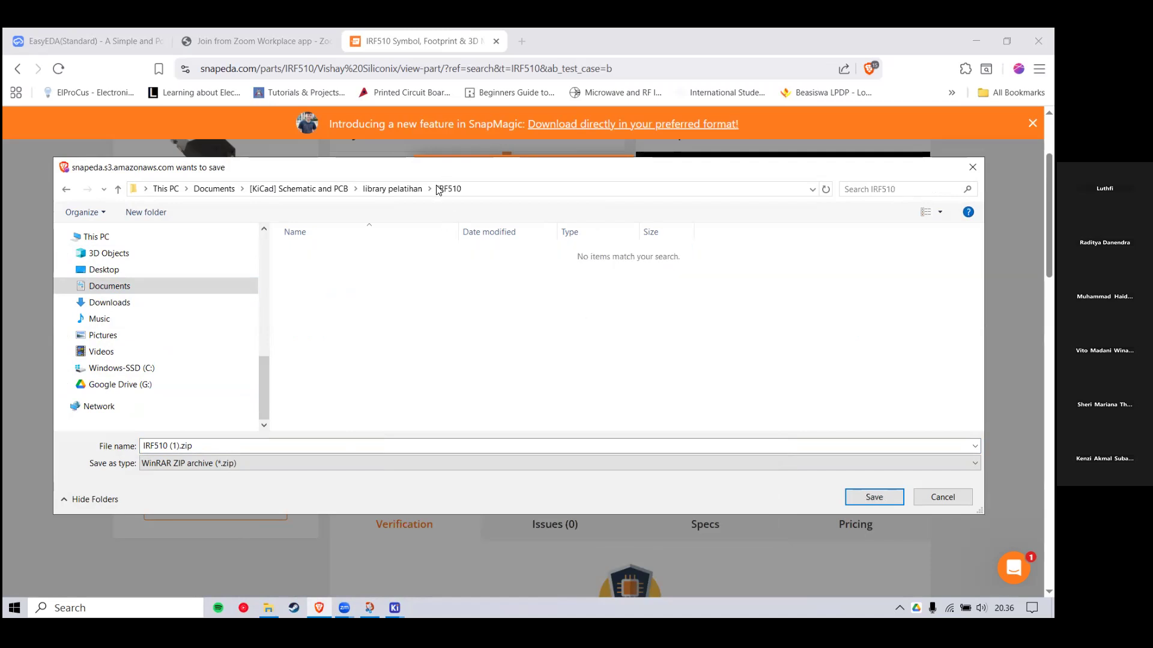
Step: Save the download as IRF510 (1).zip and open Documents > [KiCad] Schematic and PCB > library pelatihan > IRF510 in File Explorer
{"action": "left_click", "coordinate": [872, 502]}
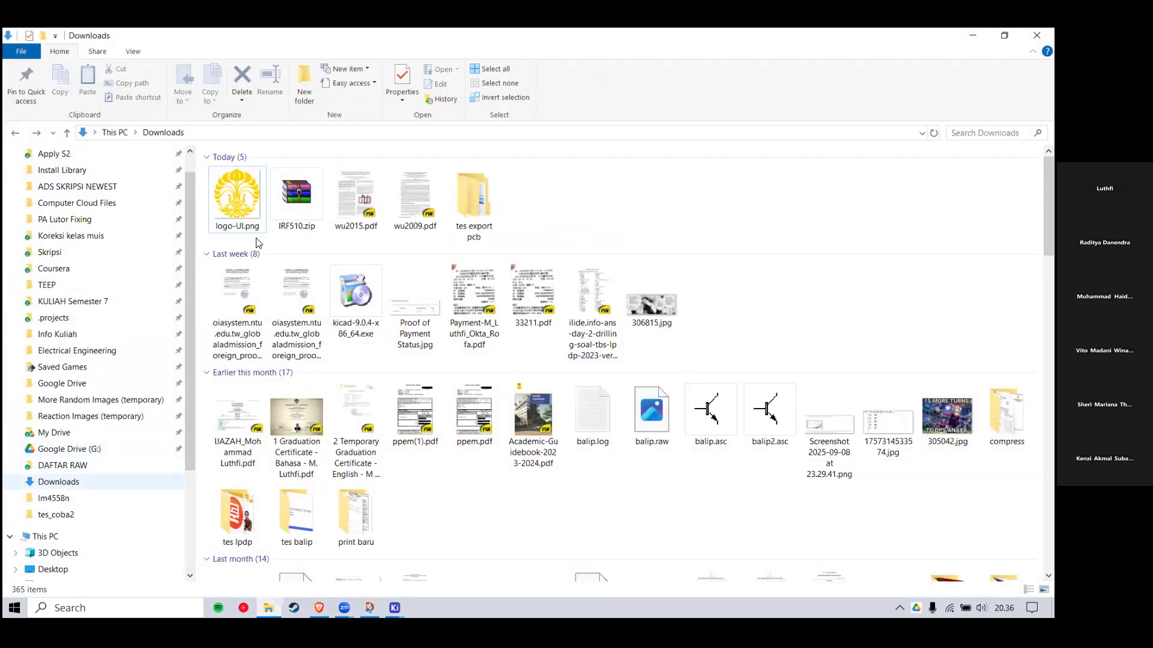
{"action": "scroll", "coordinate": [96, 361], "scroll_direction": "down", "scroll_amount": 2}
{"action": "left_click", "coordinate": [59, 520]}
{"action": "double_click", "coordinate": [470, 192]}
{"action": "double_click", "coordinate": [253, 234]}
Step: Extract IRF510 (1).zip directly into the IRF510 folder
{"action": "double_click", "coordinate": [239, 175]}
{"action": "right_click", "coordinate": [239, 178]}
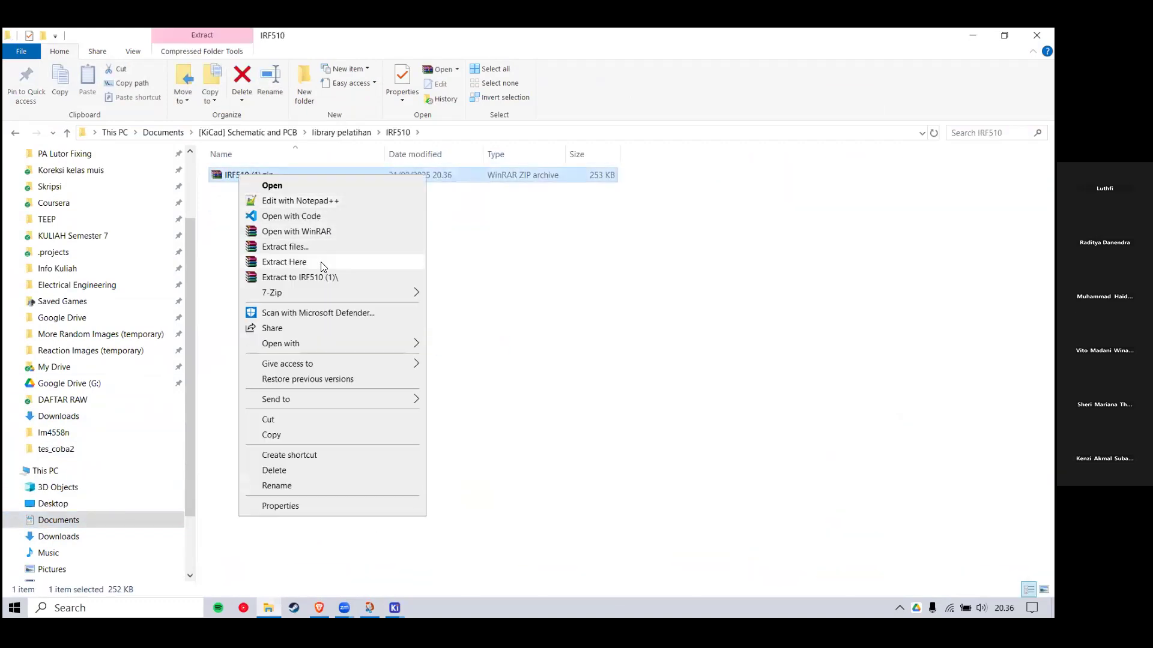
{"action": "left_click", "coordinate": [317, 245]}
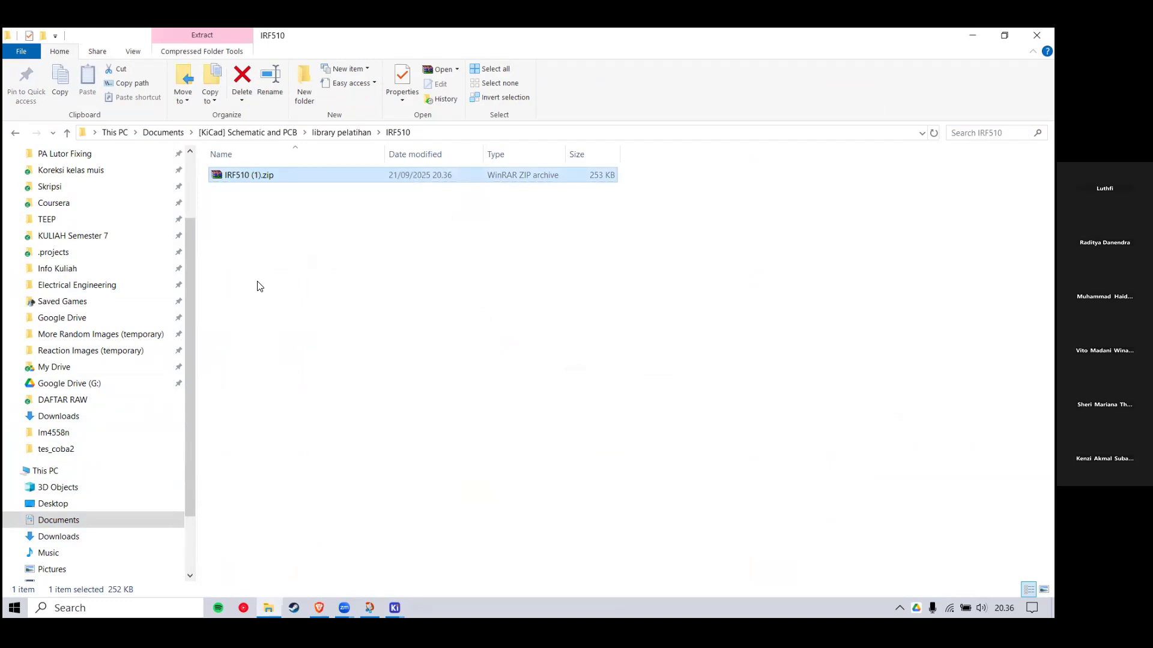
{"action": "left_click_drag", "start_coordinate": [257, 281], "coordinate": [297, 296]}
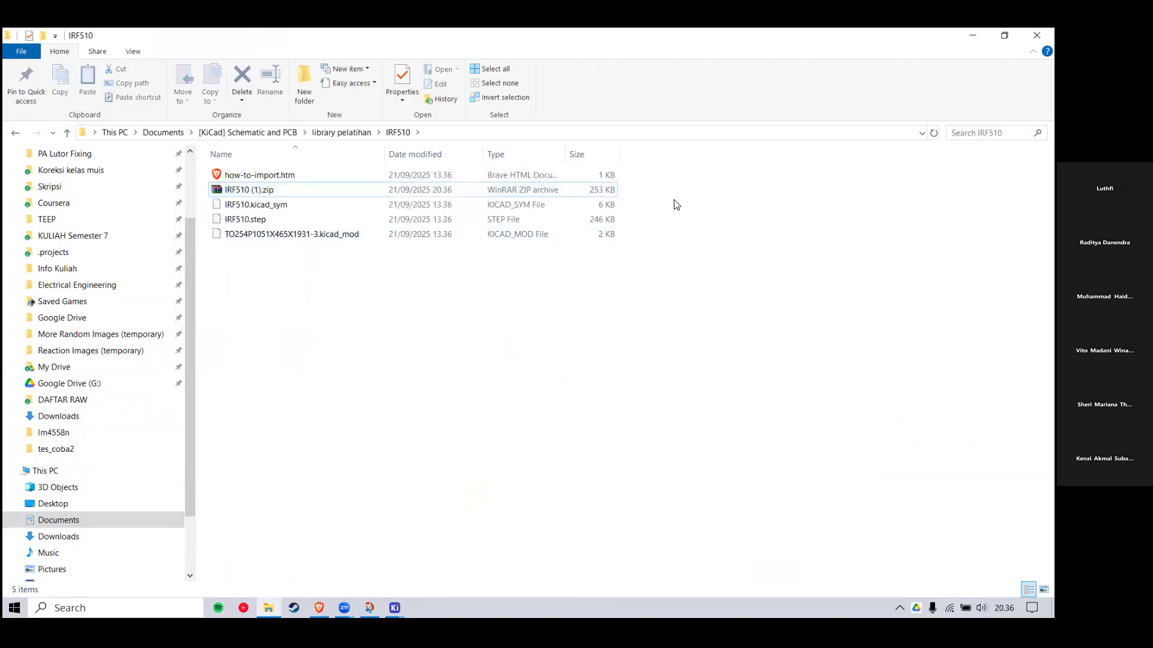
{"action": "left_click_drag", "start_coordinate": [647, 198], "coordinate": [676, 201]}
{"action": "left_click_drag", "start_coordinate": [715, 267], "coordinate": [497, 296]}
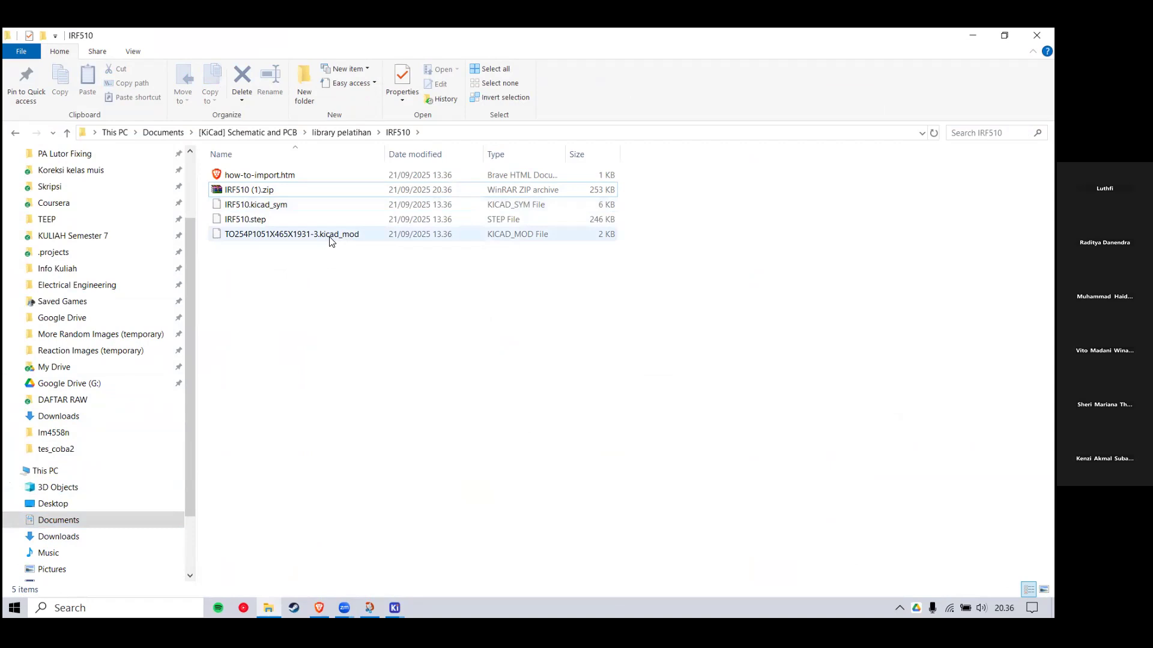
Step: Rename the extracted TO254P1051X465X1931-3.kicad_mod footprint file to irf510_footprint.kicad_mod
{"action": "left_click", "coordinate": [286, 204]}
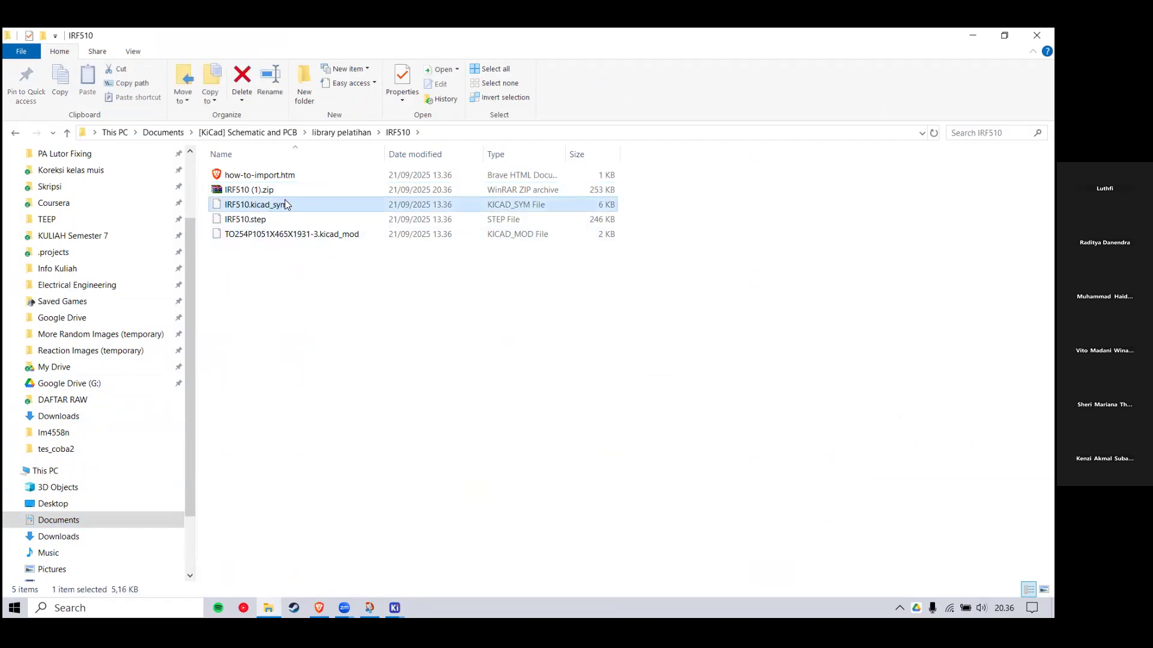
{"action": "left_click_drag", "start_coordinate": [347, 265], "coordinate": [323, 300]}
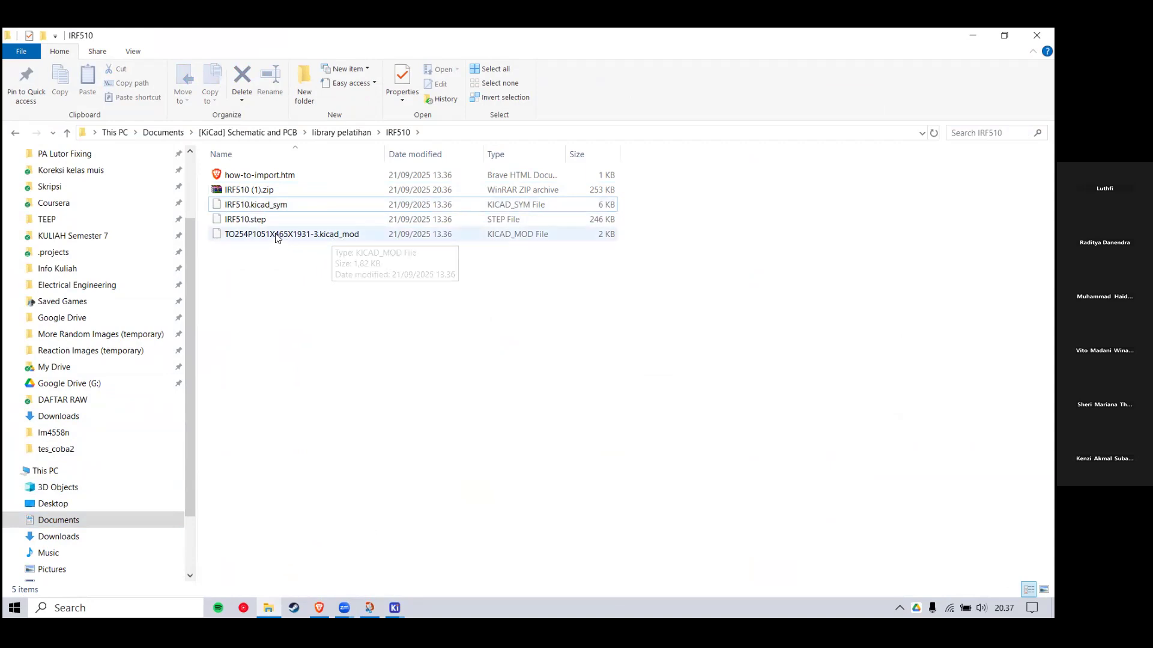
{"action": "left_click_drag", "start_coordinate": [223, 250], "coordinate": [299, 274]}
{"action": "left_click", "coordinate": [274, 238]}
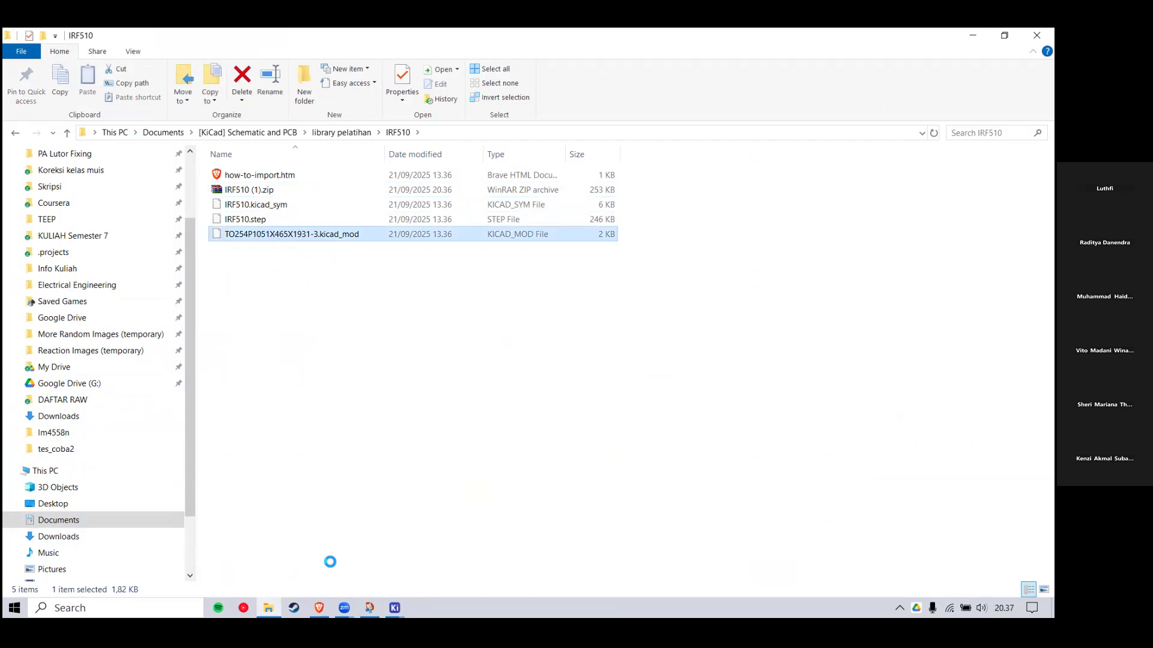
{"action": "left_click", "coordinate": [328, 533]}
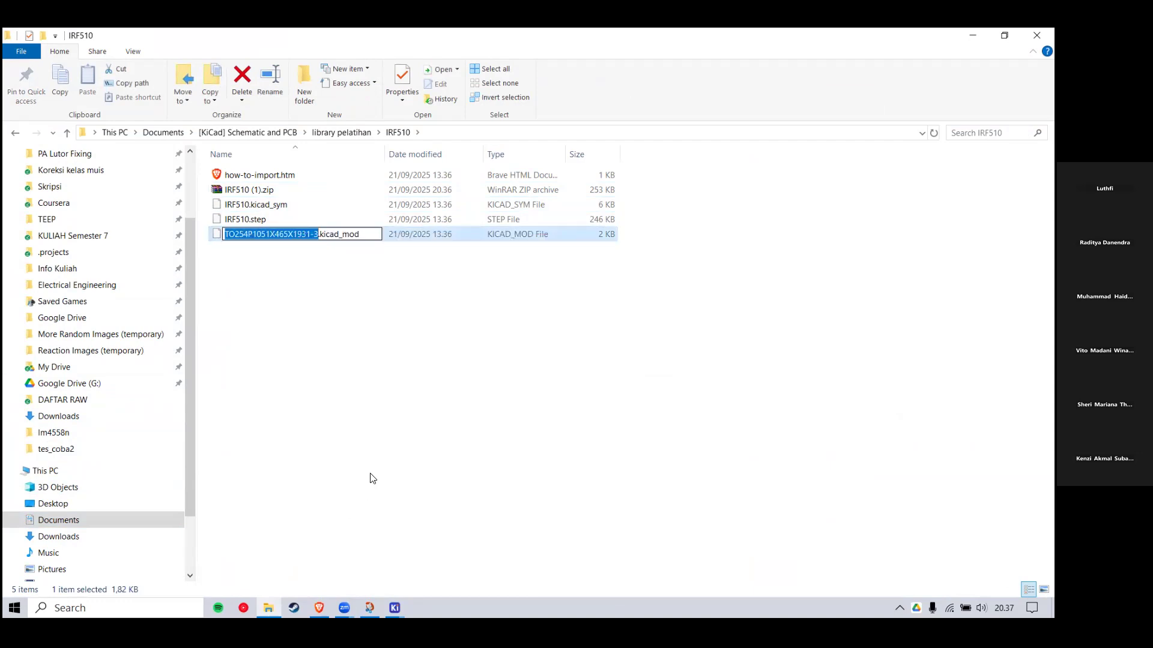
{"action": "type", "text": "irf510"}
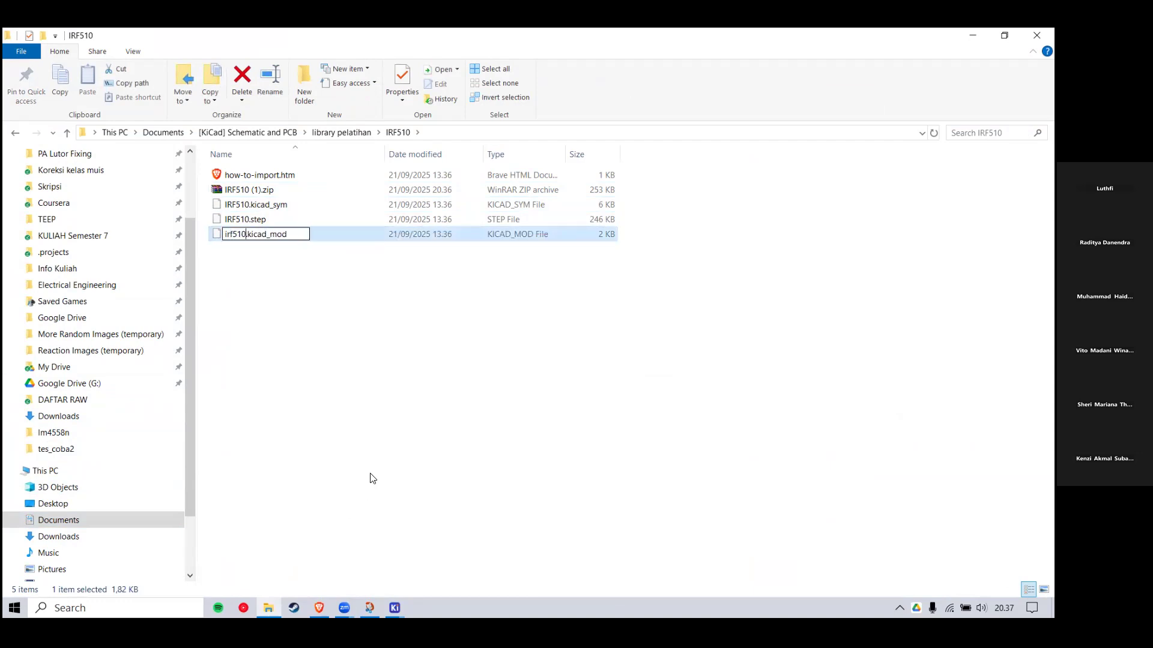
{"action": "type", "text": "_footprint"}
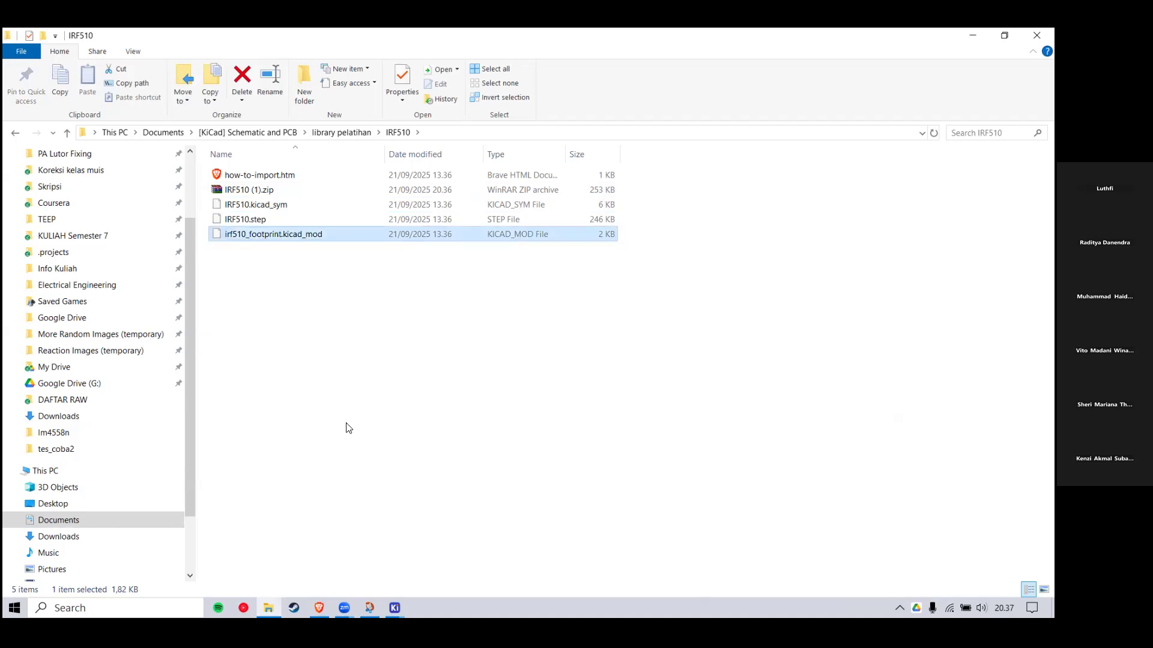
{"action": "left_click", "coordinate": [371, 435]}
Step: Switch to the KiCad project window and open the global symbol library manager
{"action": "mouse_move", "coordinate": [395, 608]}
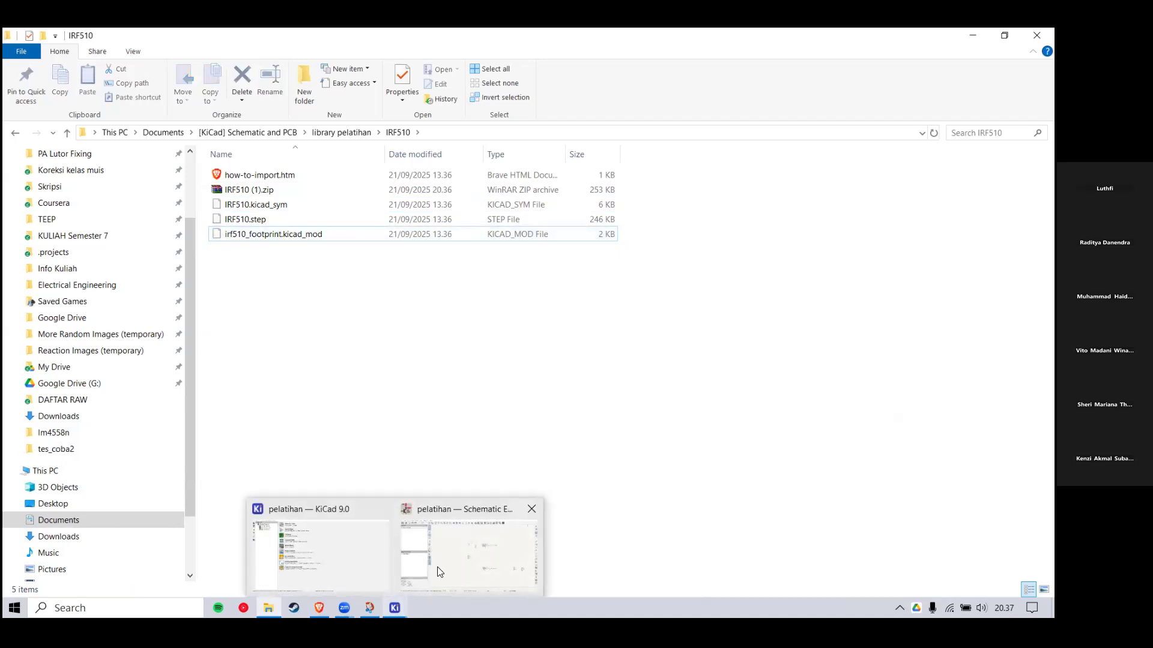
{"action": "left_click", "coordinate": [343, 550]}
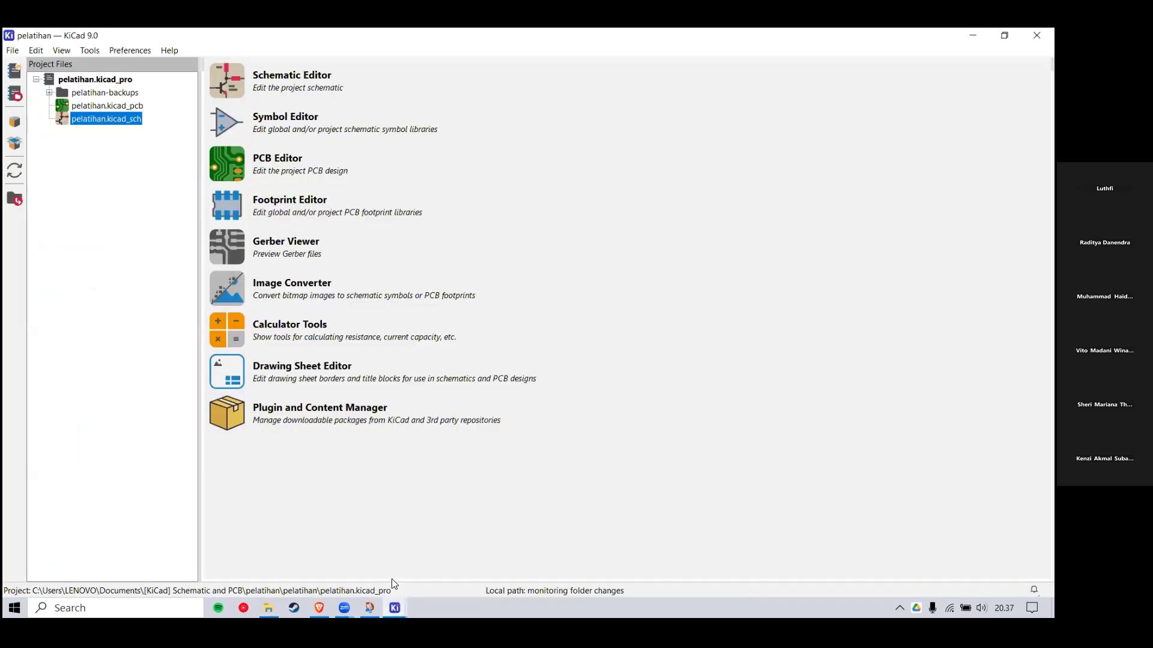
{"action": "left_click", "coordinate": [141, 49]}
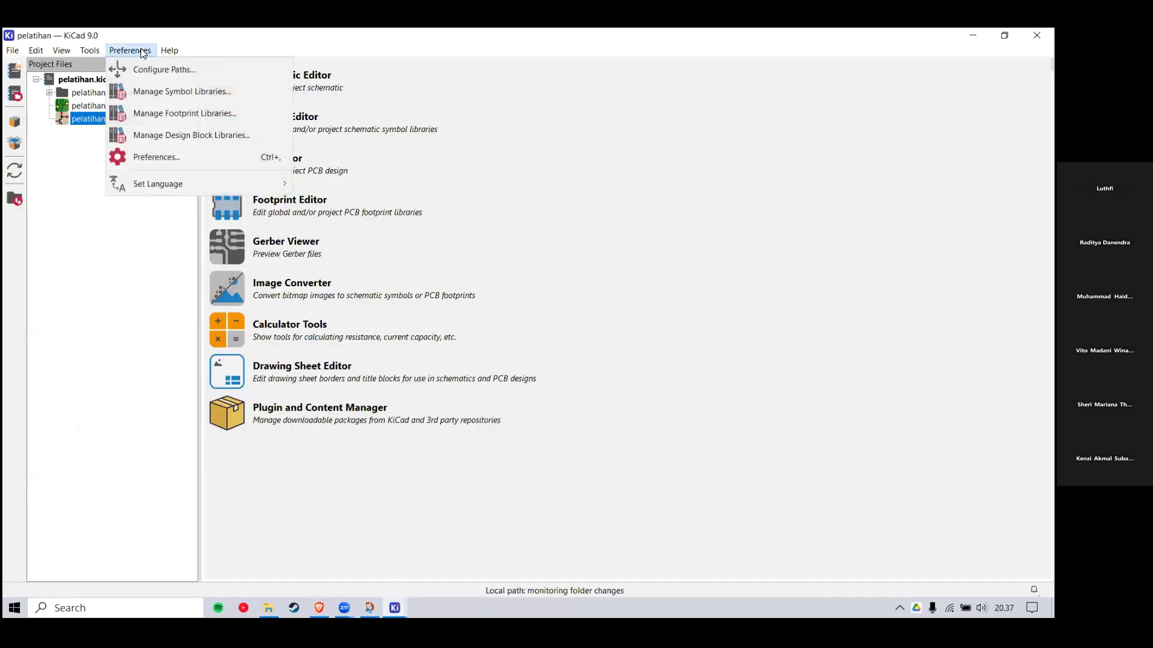
{"action": "left_click", "coordinate": [173, 93]}
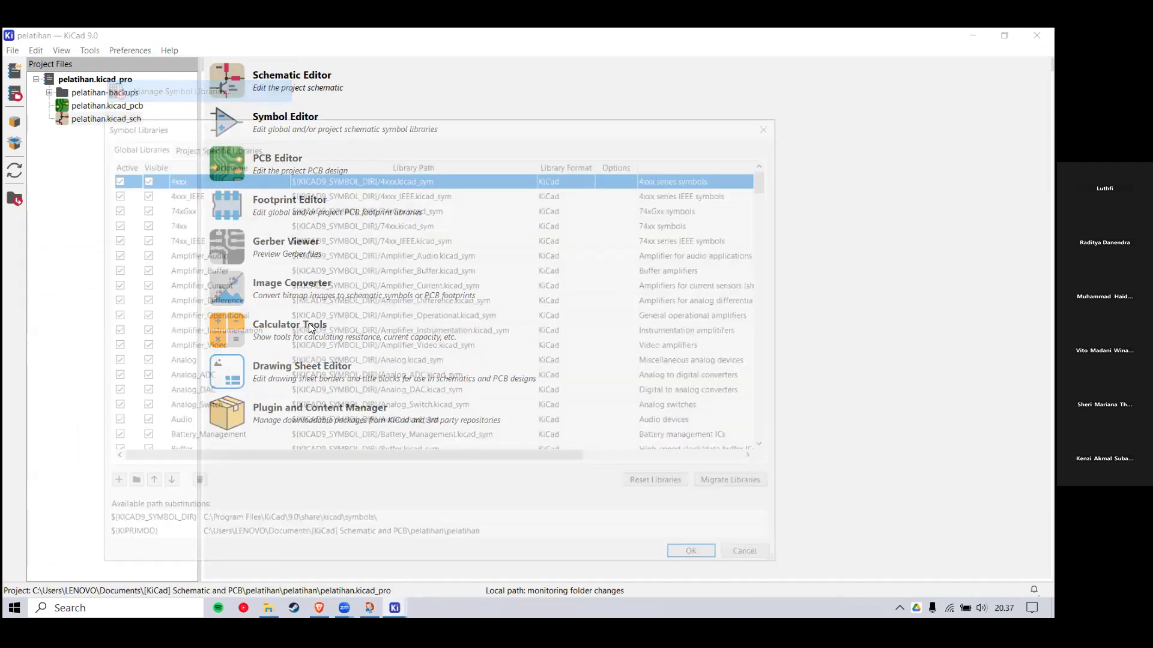
{"action": "left_click_drag", "start_coordinate": [767, 185], "coordinate": [771, 195]}
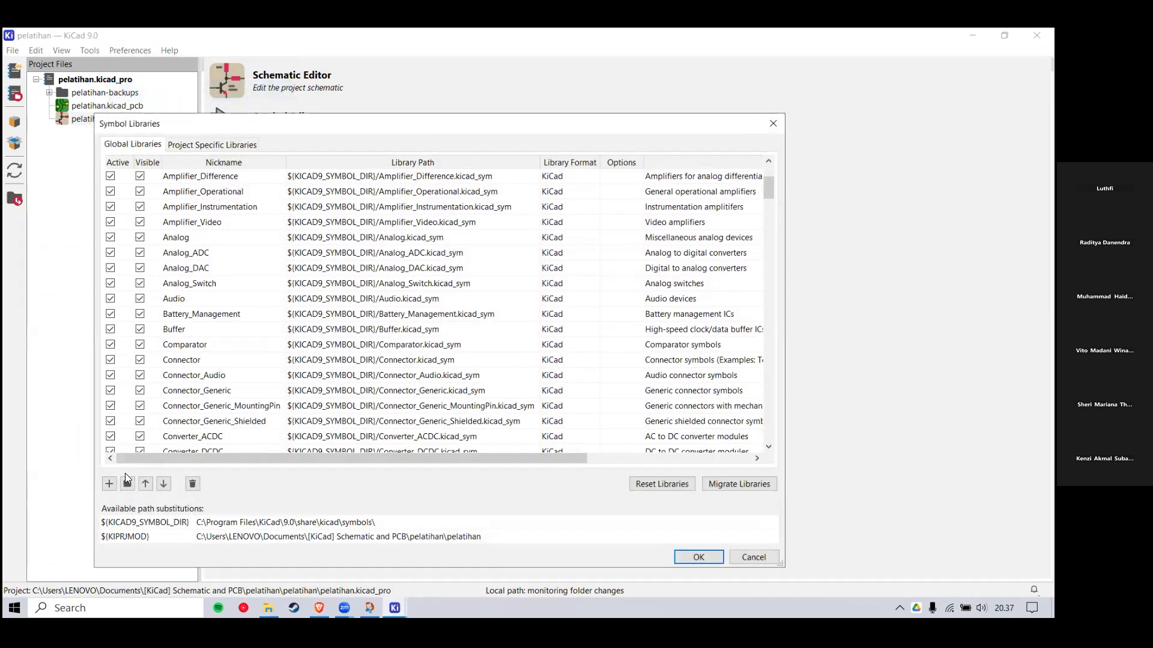
{"action": "scroll", "coordinate": [125, 488], "scroll_direction": "down", "scroll_amount": 20}
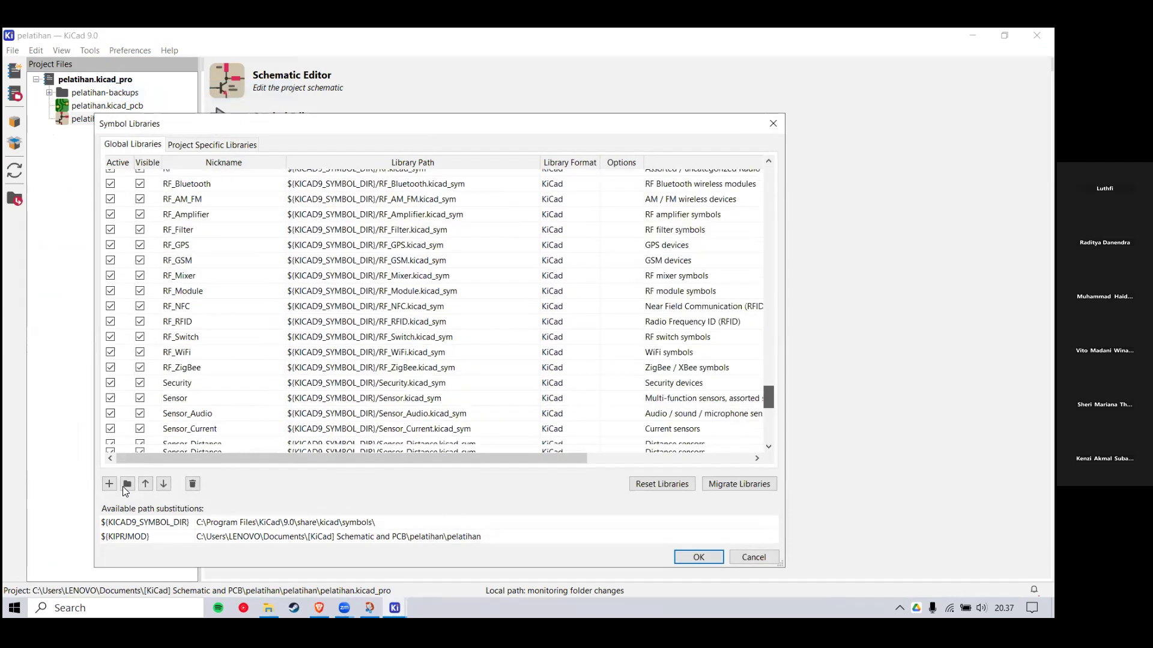
Step: Add IRF510.kicad_sym from library pelatihan > IRF510 to the global symbol libraries and apply the change
{"action": "left_click", "coordinate": [126, 485]}
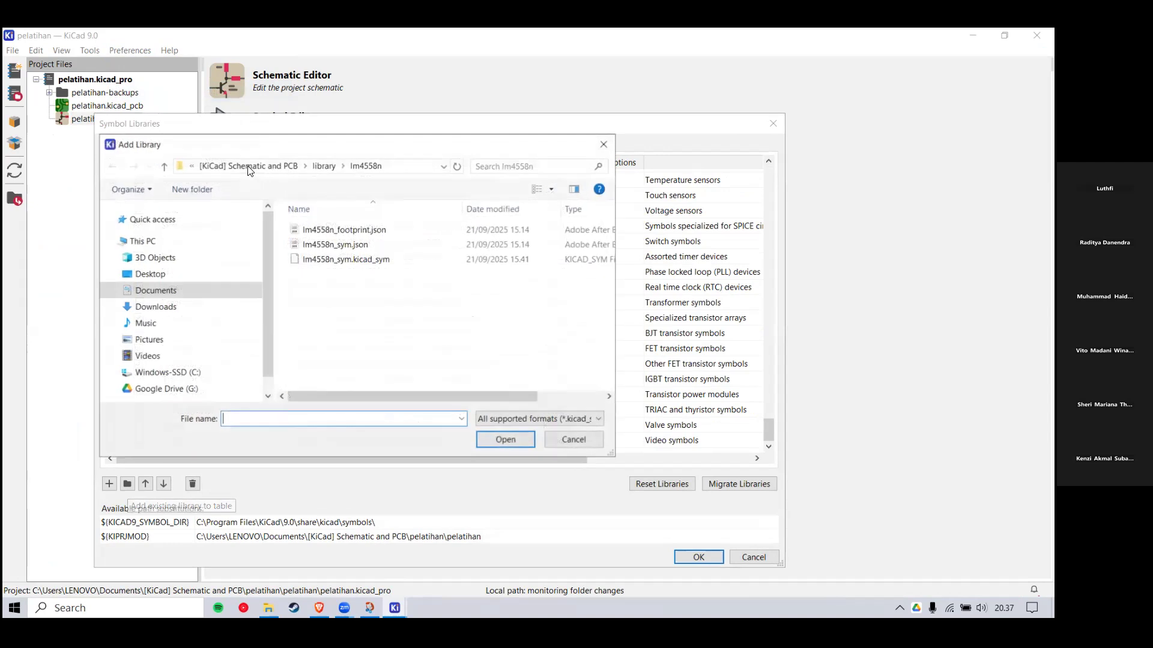
{"action": "left_click", "coordinate": [249, 166]}
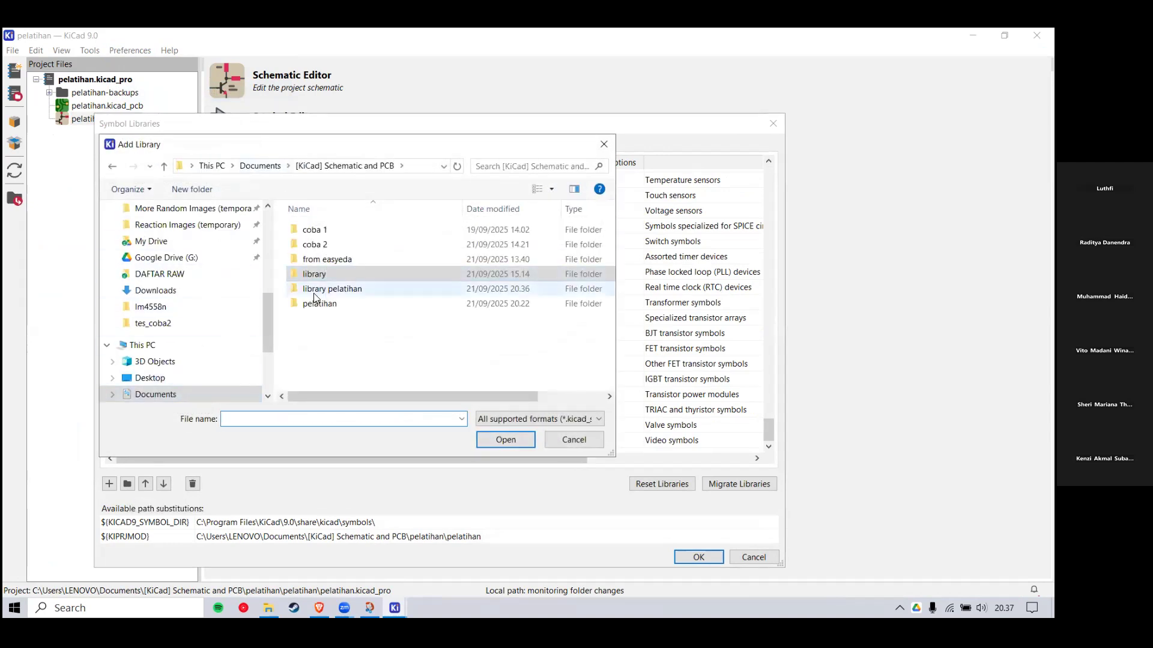
{"action": "left_click_drag", "start_coordinate": [331, 350], "coordinate": [391, 349]}
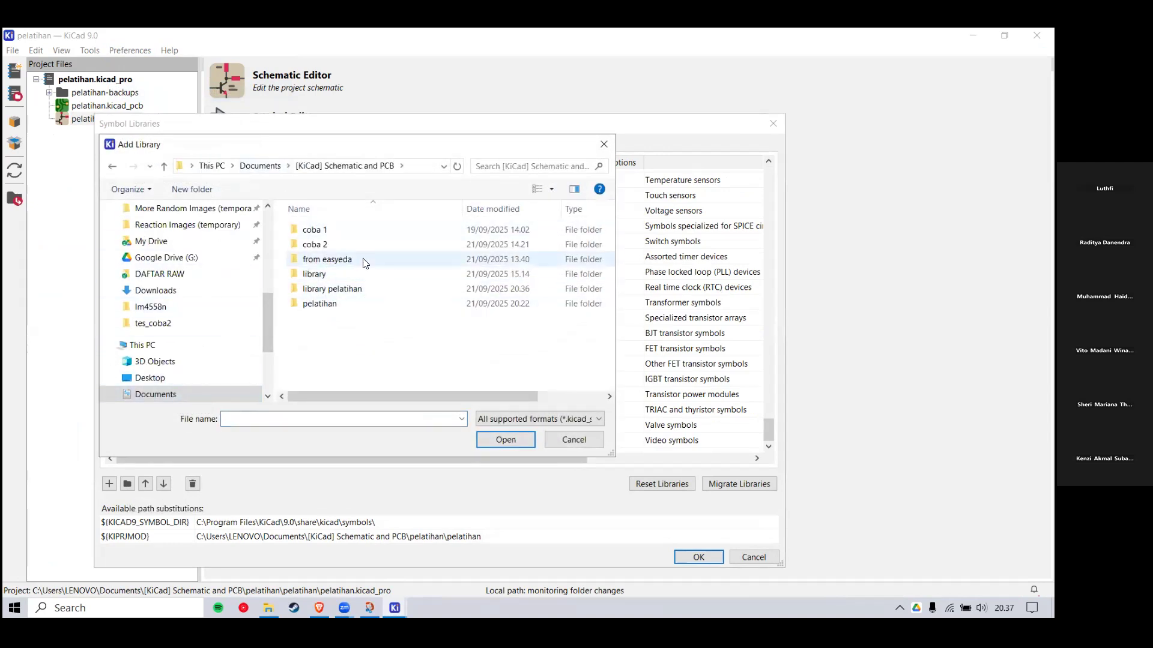
{"action": "double_click", "coordinate": [354, 291]}
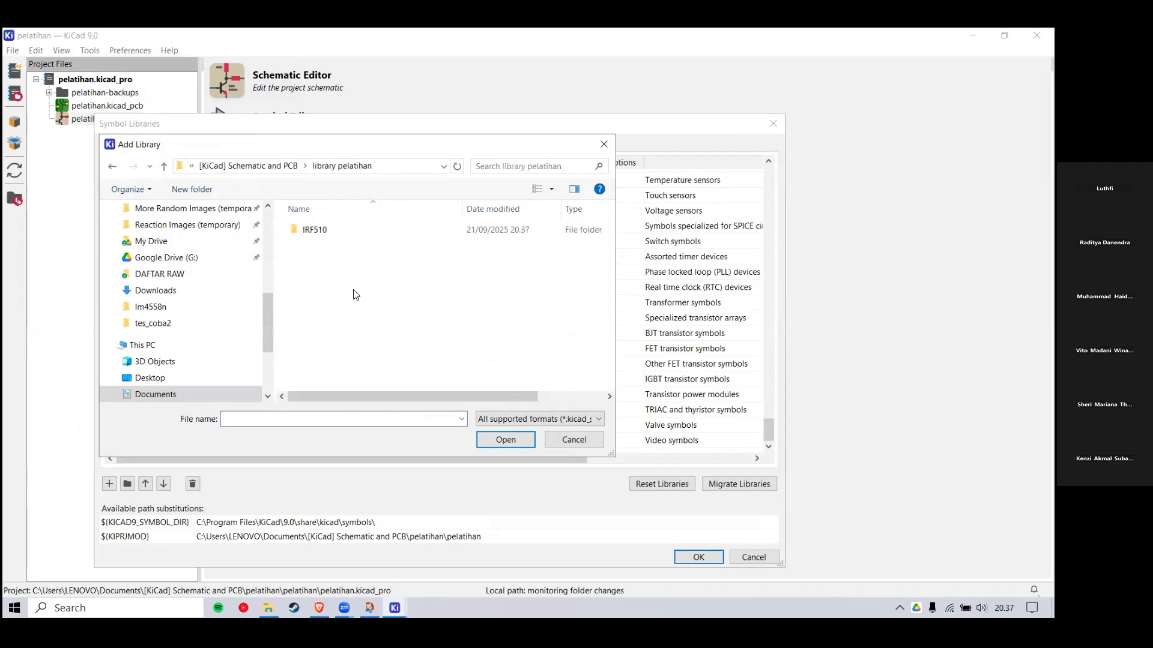
{"action": "double_click", "coordinate": [316, 230]}
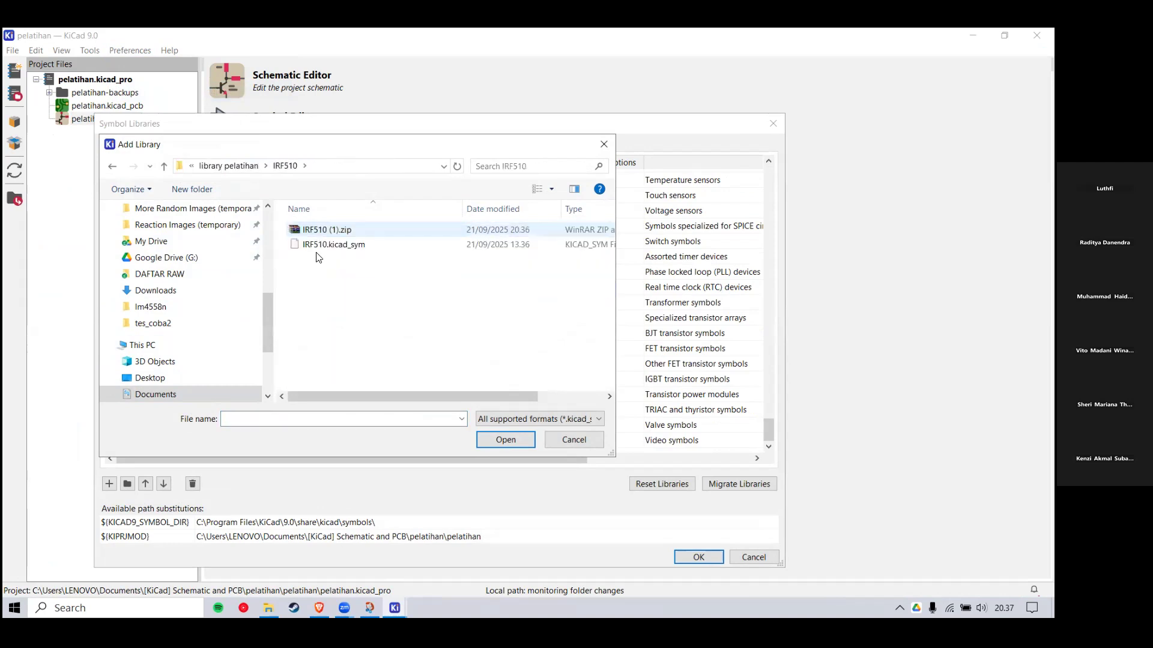
{"action": "left_click", "coordinate": [371, 249]}
{"action": "left_click", "coordinate": [503, 441]}
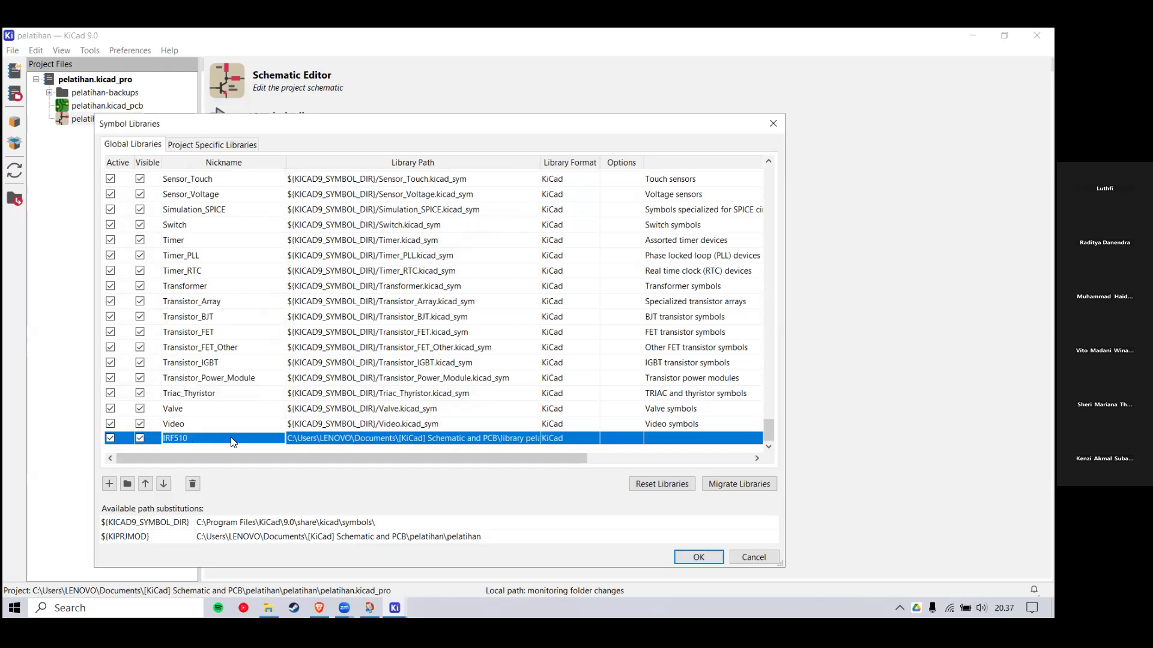
{"action": "left_click", "coordinate": [696, 559]}
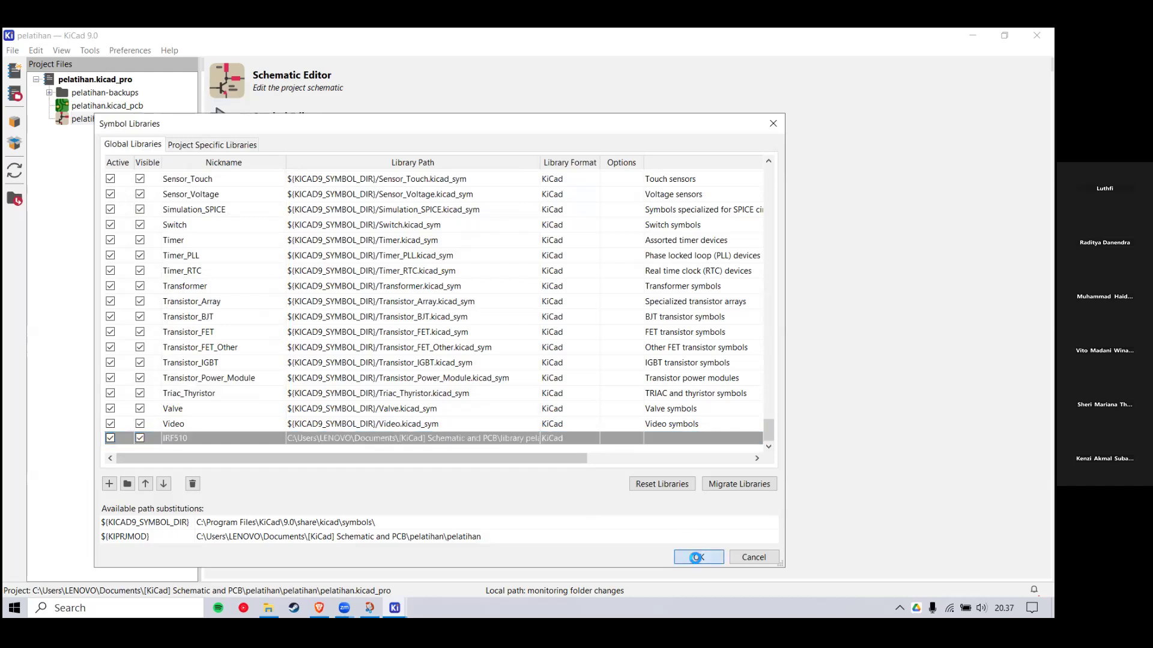
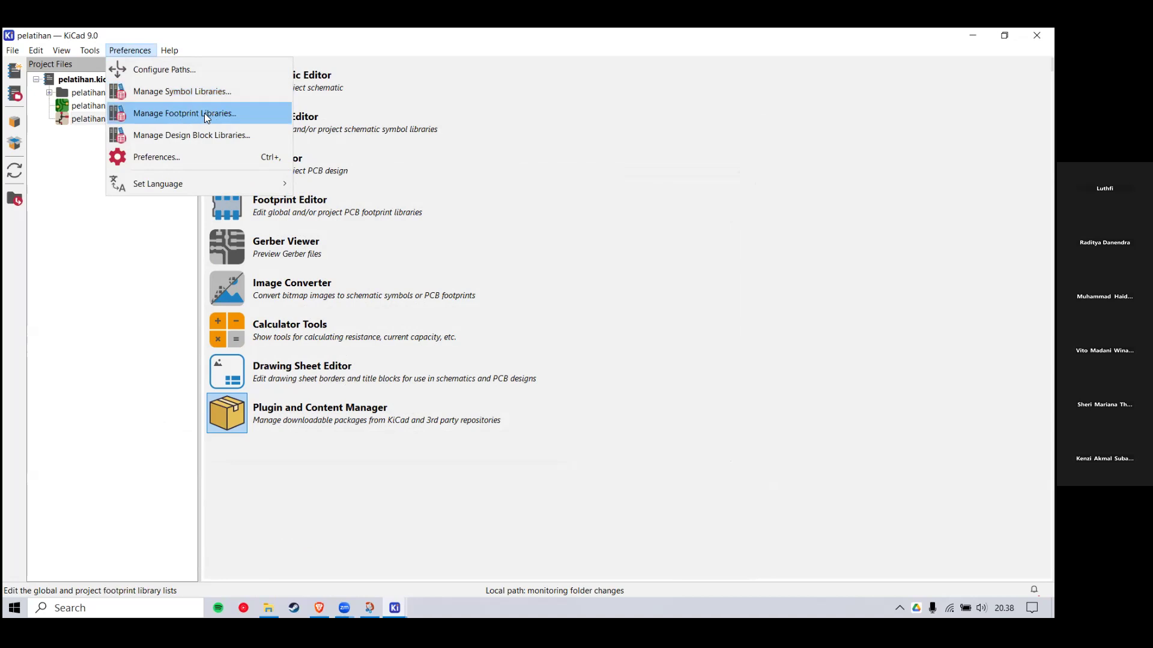
Step: Add the library pelatihan > IRF510 folder to the global footprint libraries, apply the change, and return to the pelatihan schematic
{"action": "left_click", "coordinate": [204, 113]}
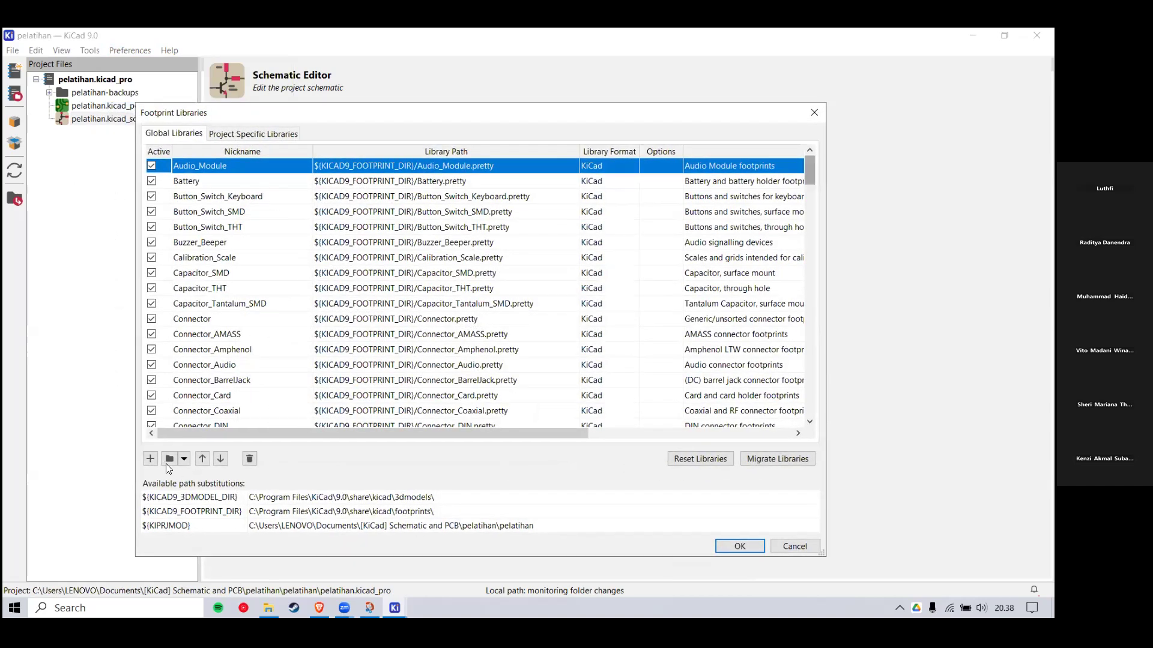
{"action": "scroll", "coordinate": [166, 464], "scroll_direction": "down", "scroll_amount": 20}
{"action": "scroll", "coordinate": [170, 460], "scroll_direction": "down", "scroll_amount": 6}
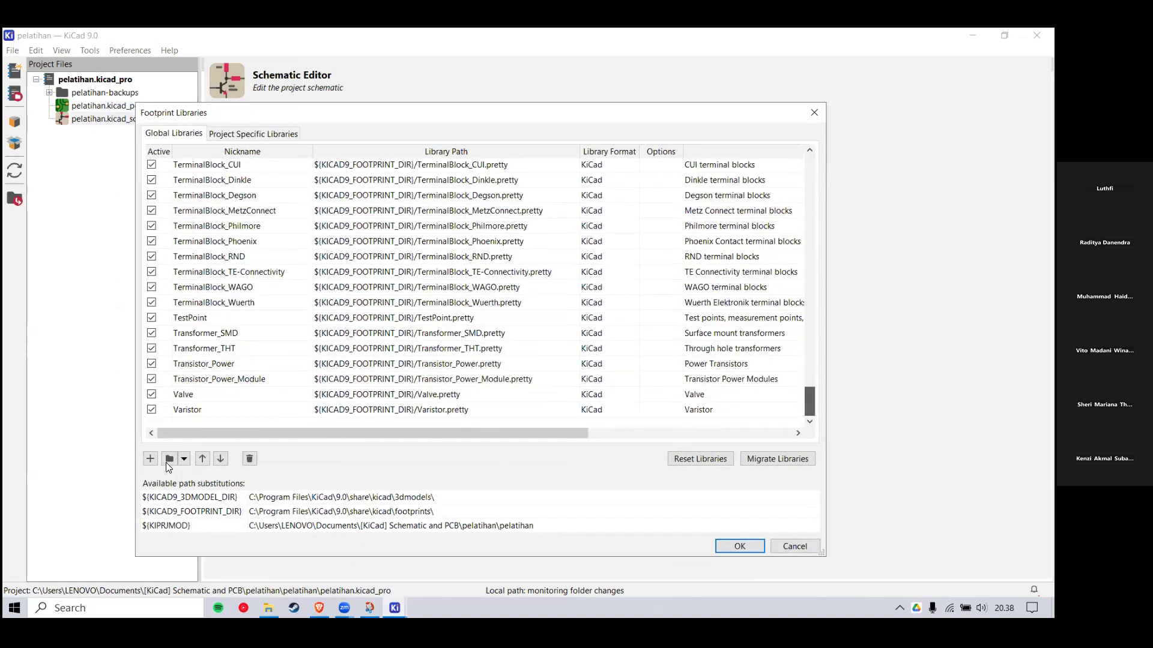
{"action": "left_click", "coordinate": [170, 459]}
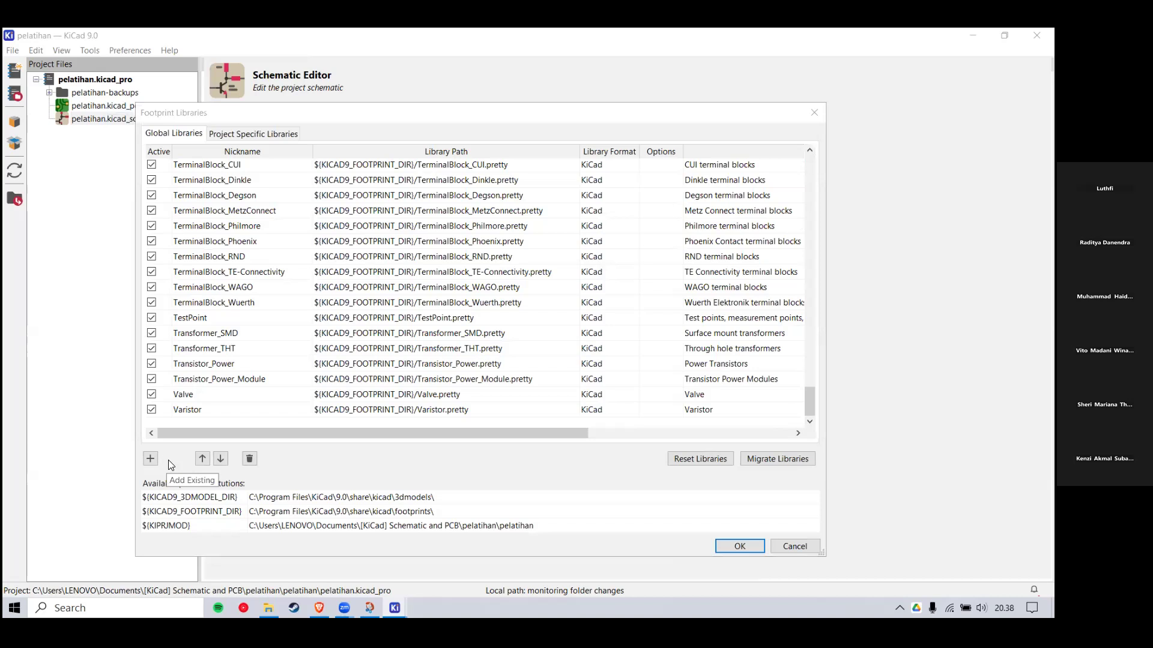
{"action": "left_click", "coordinate": [312, 158]}
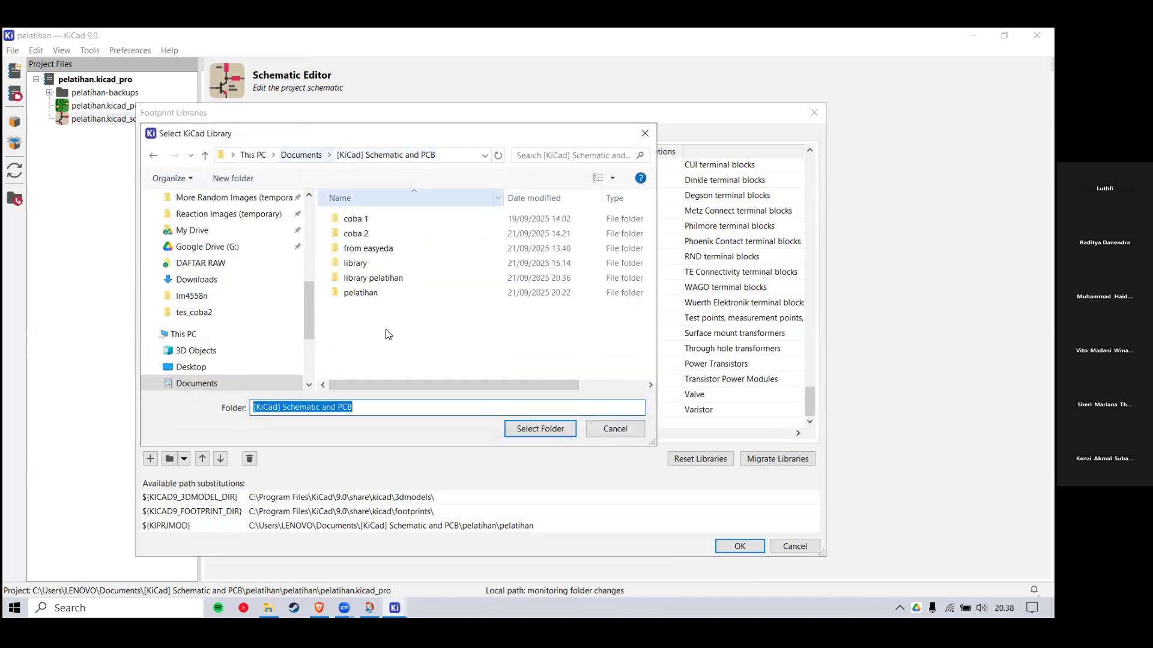
{"action": "double_click", "coordinate": [381, 282]}
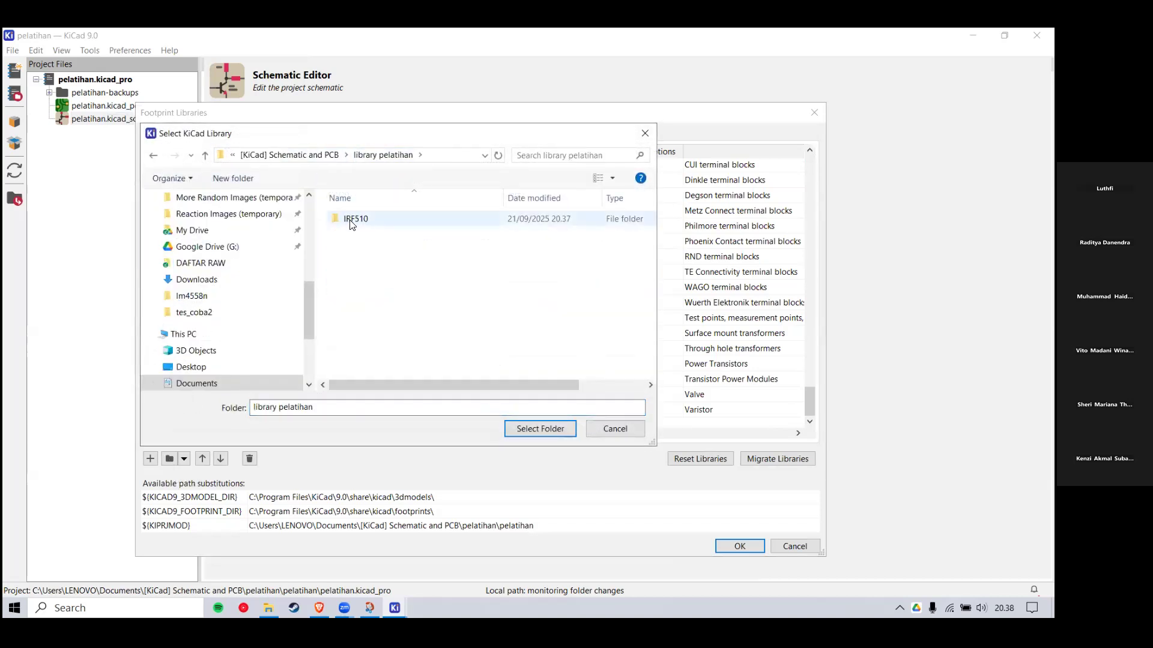
{"action": "double_click", "coordinate": [351, 219]}
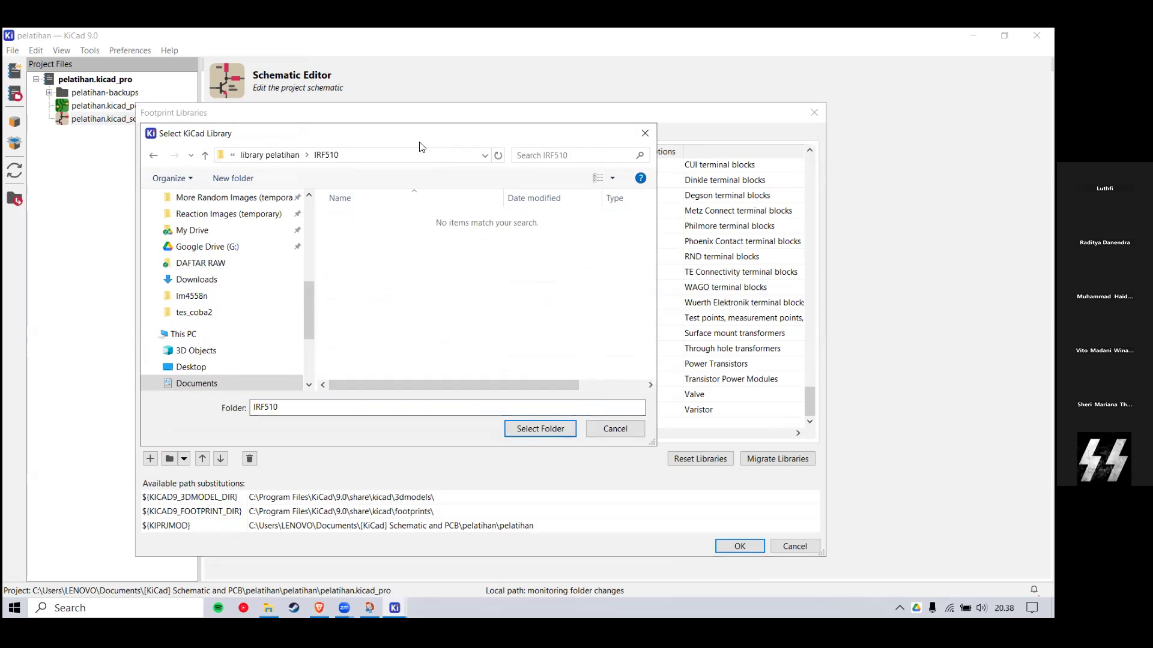
{"action": "left_click_drag", "start_coordinate": [417, 144], "coordinate": [370, 167]}
{"action": "left_click_drag", "start_coordinate": [369, 272], "coordinate": [467, 334]}
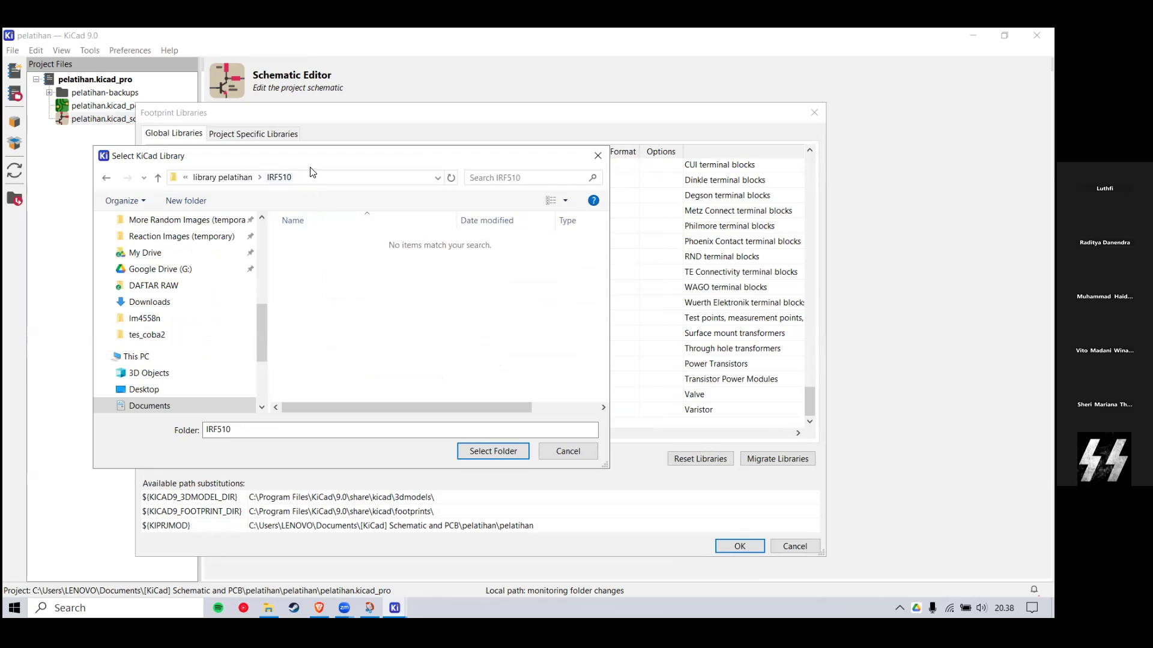
{"action": "left_click", "coordinate": [487, 450]}
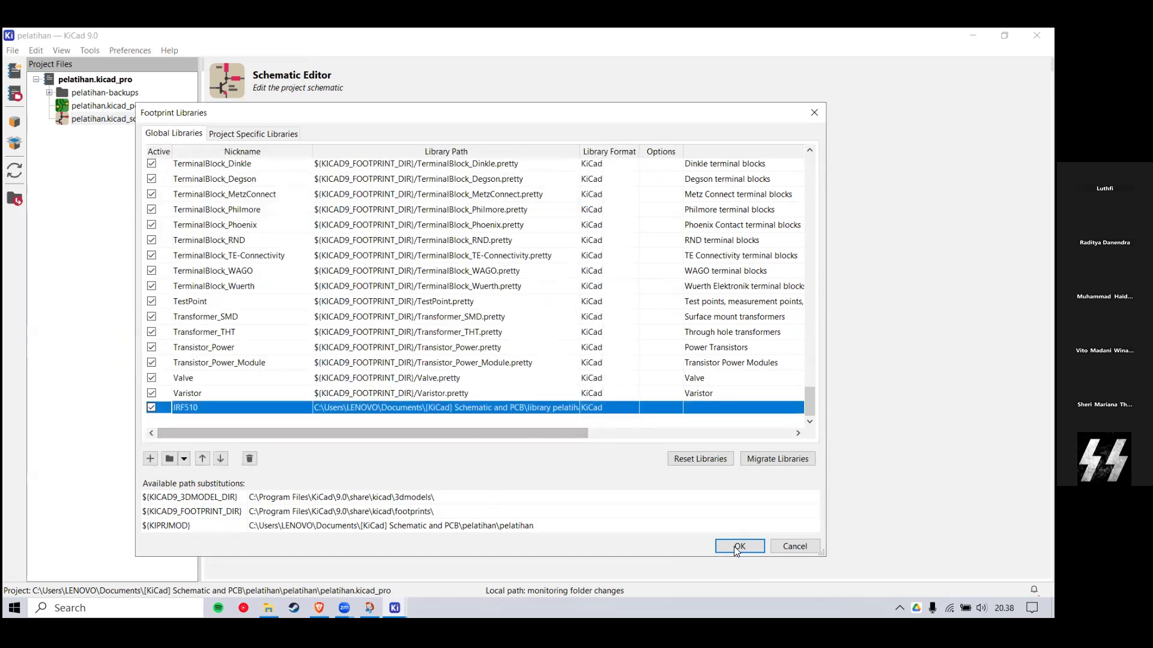
{"action": "left_click", "coordinate": [736, 546]}
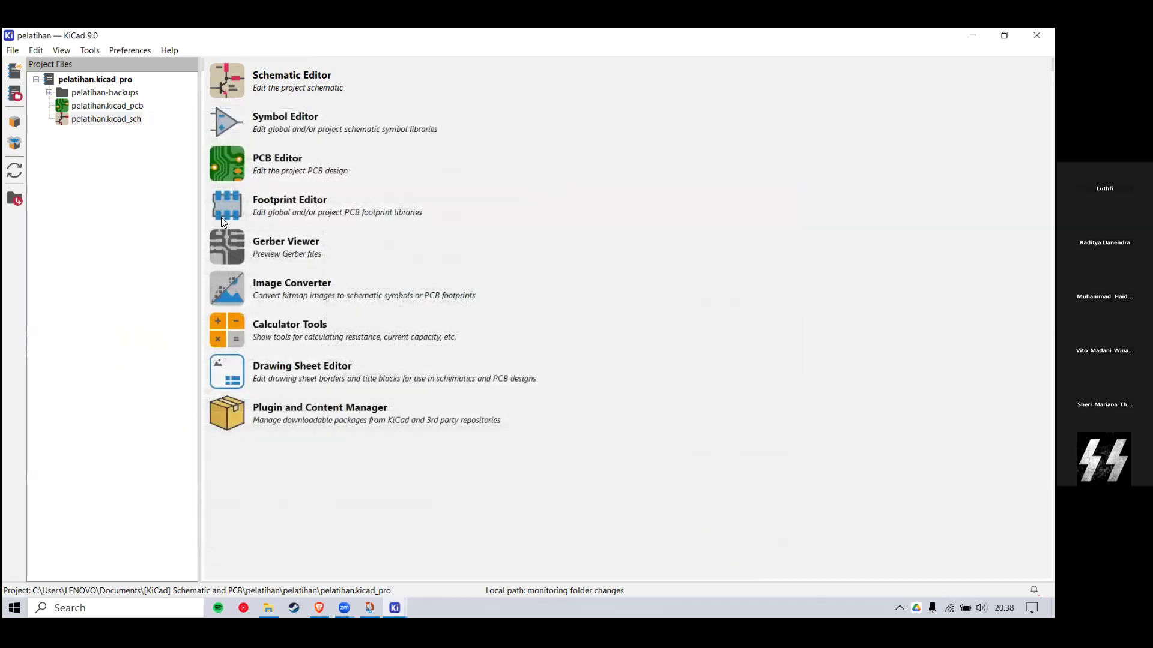
{"action": "double_click", "coordinate": [132, 119]}
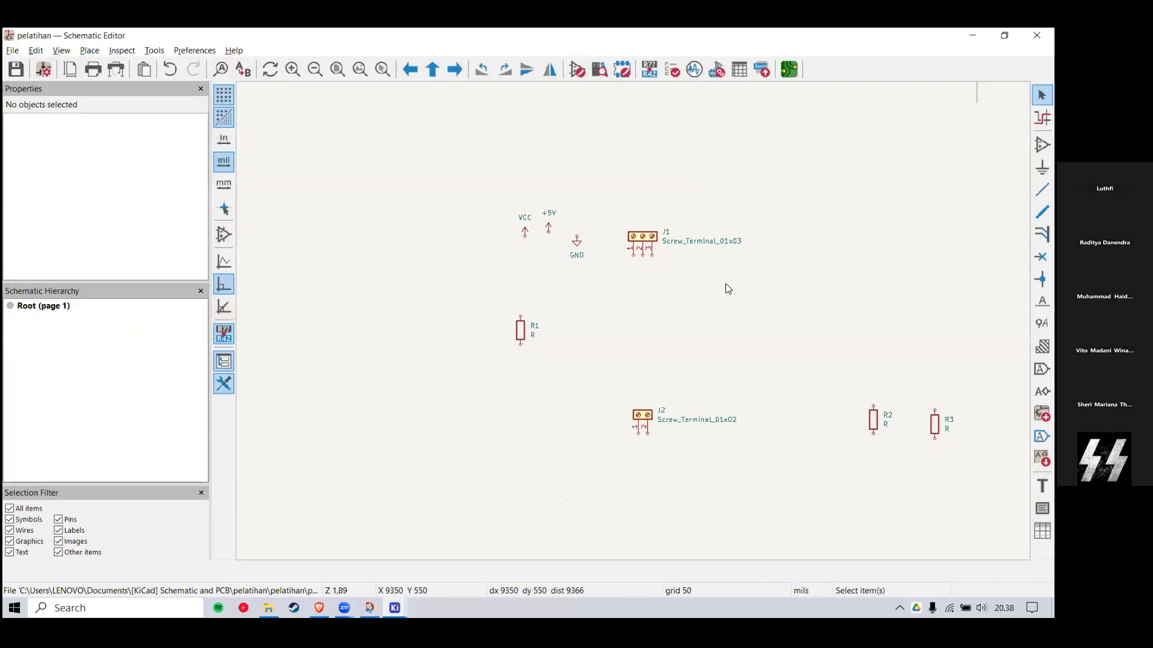
Step: Search the symbol library for irf510 and place one IRF510 MOSFET in the schematic below resistor R1
{"action": "left_click", "coordinate": [1042, 145]}
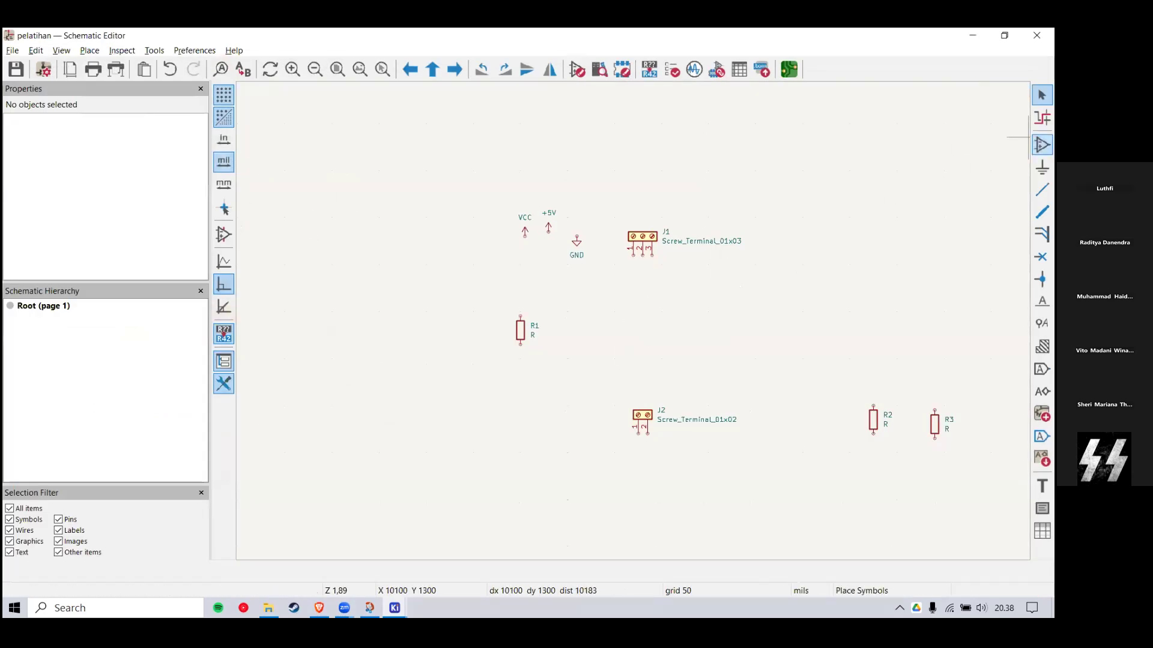
{"action": "left_click", "coordinate": [744, 195]}
{"action": "type", "text": "irf519"}
{"action": "key", "text": "BackSpace"}
{"action": "type", "text": "0"}
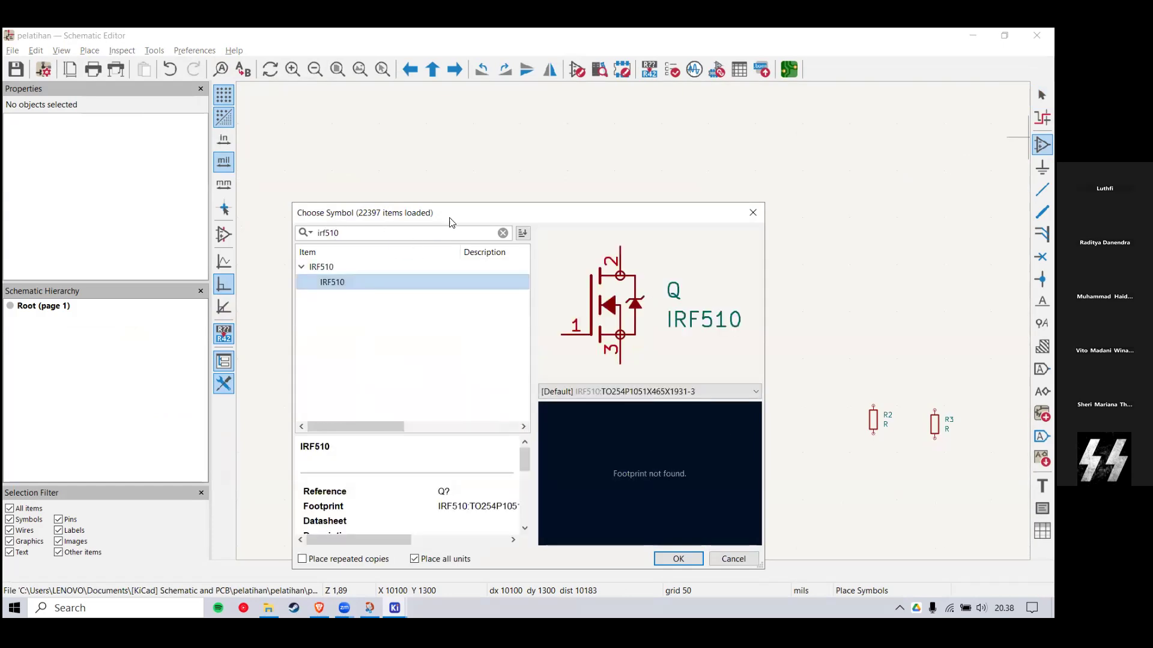
{"action": "left_click_drag", "start_coordinate": [451, 216], "coordinate": [381, 160]}
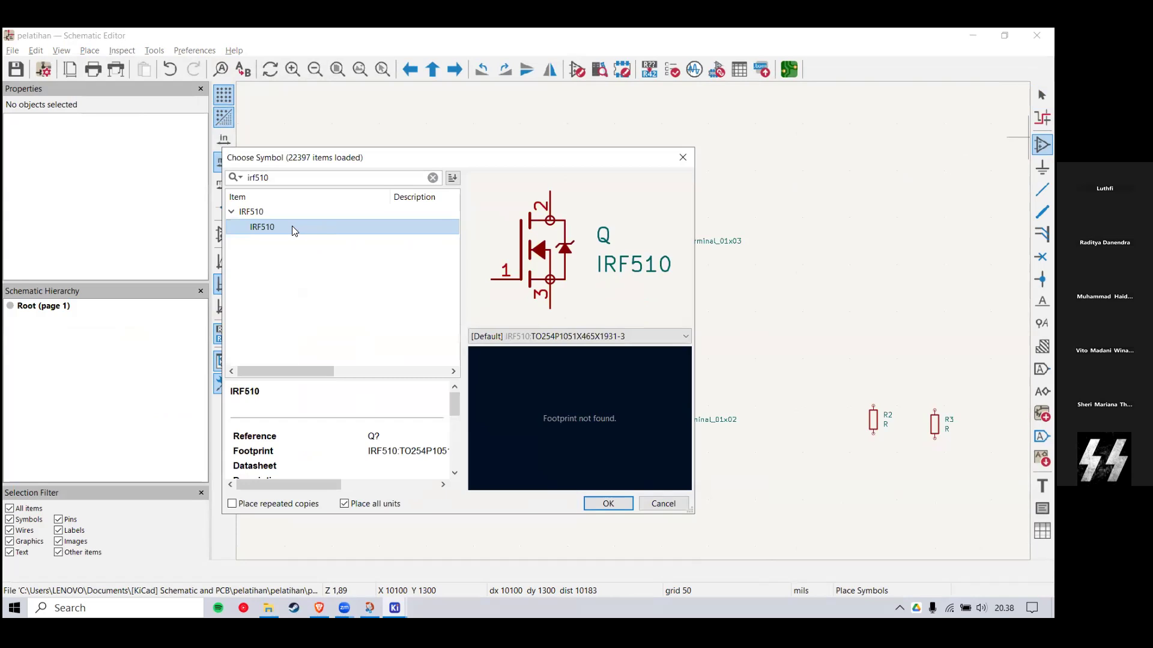
{"action": "left_click", "coordinate": [619, 503]}
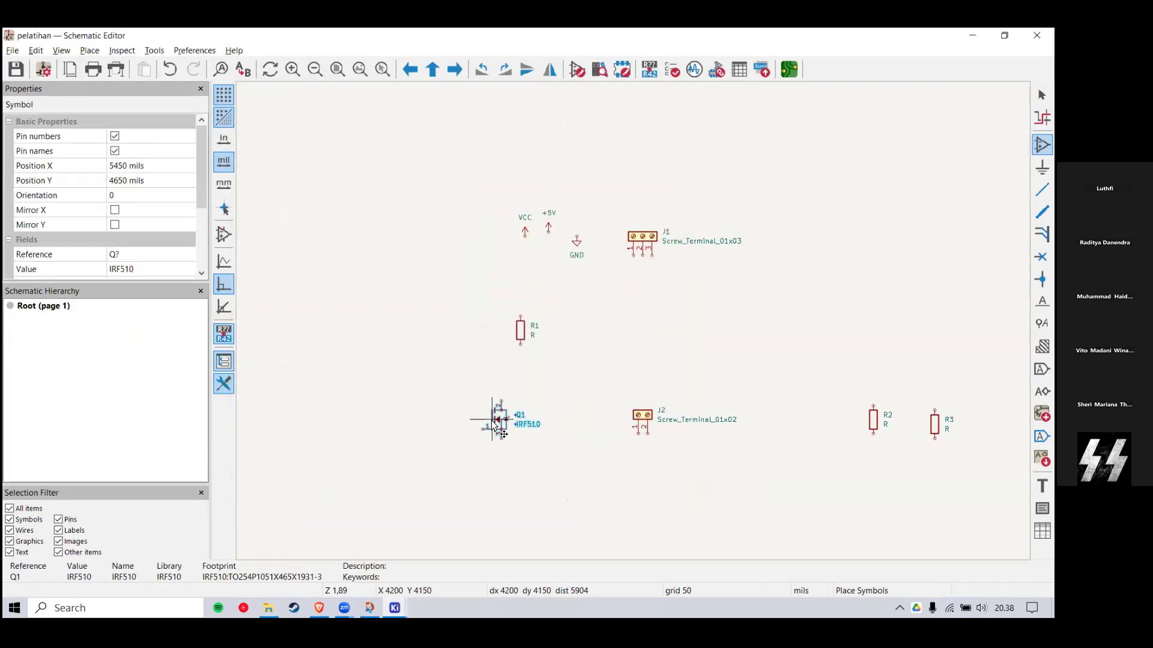
{"action": "left_click", "coordinate": [496, 423]}
{"action": "key", "text": "Escape"}
{"action": "left_click", "coordinate": [522, 415]}
{"action": "left_click", "coordinate": [520, 398]}
{"action": "left_click", "coordinate": [507, 423]}
{"action": "scroll", "coordinate": [507, 424], "scroll_direction": "up", "scroll_amount": 1}
{"action": "scroll", "coordinate": [634, 324], "scroll_direction": "down", "scroll_amount": 2}
{"action": "scroll", "coordinate": [634, 324], "scroll_direction": "up", "scroll_amount": 2}
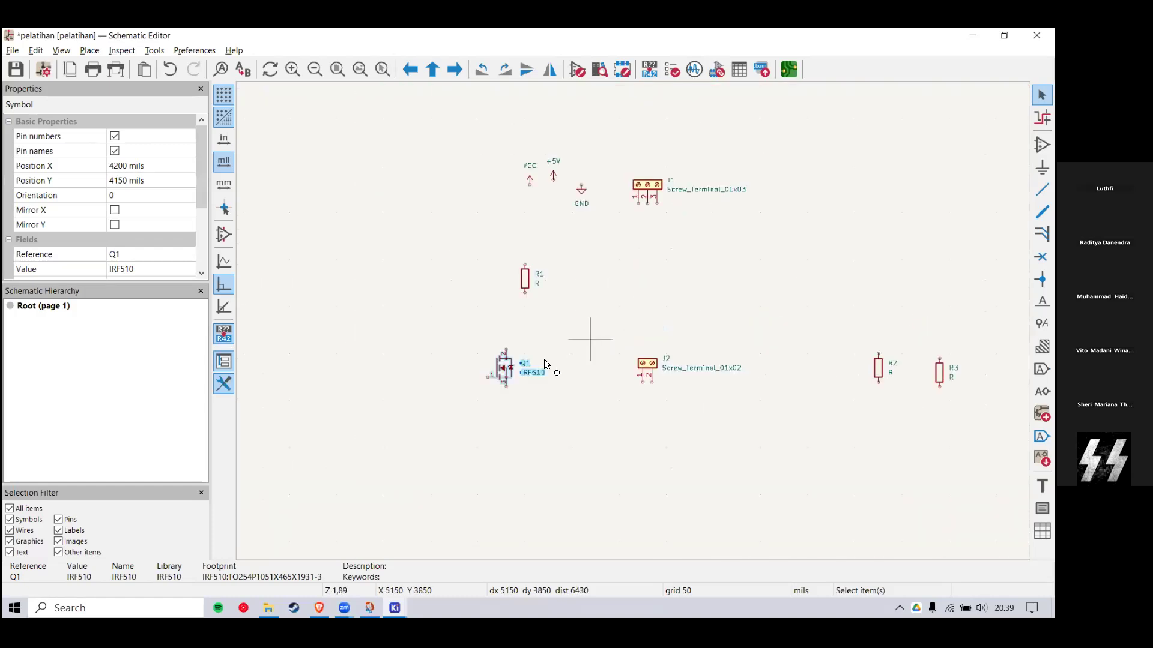
Step: Open the symbol properties of MOSFET Q1 and start browsing for a footprint to replace its assigned one
{"action": "right_click", "coordinate": [506, 370]}
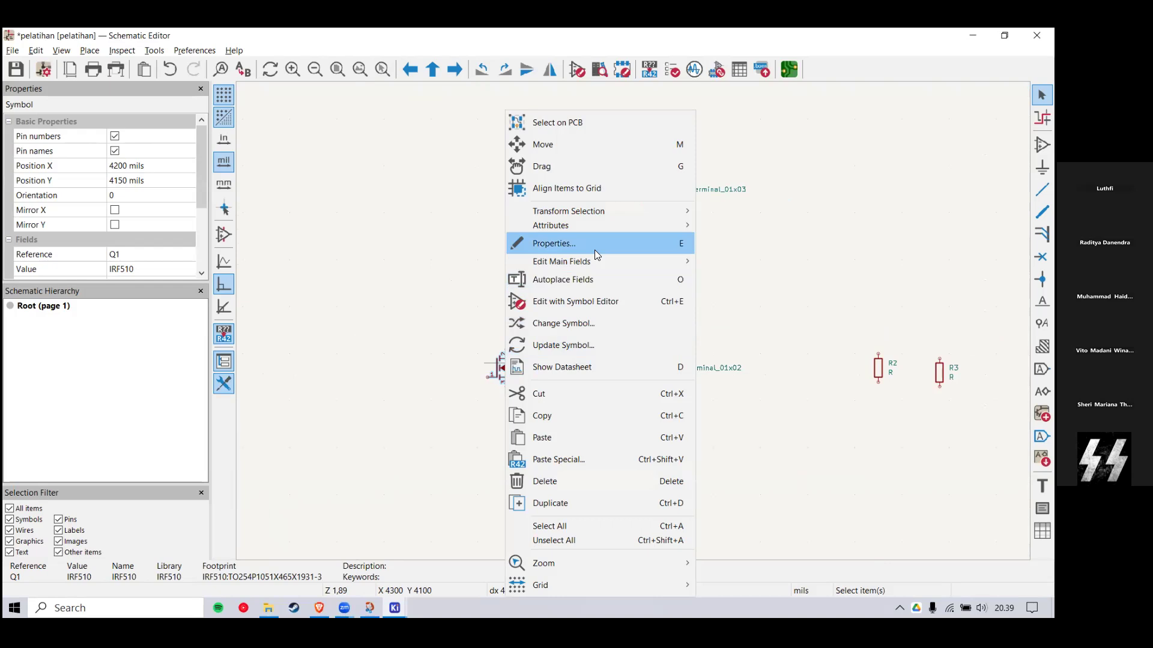
{"action": "left_click", "coordinate": [450, 252]}
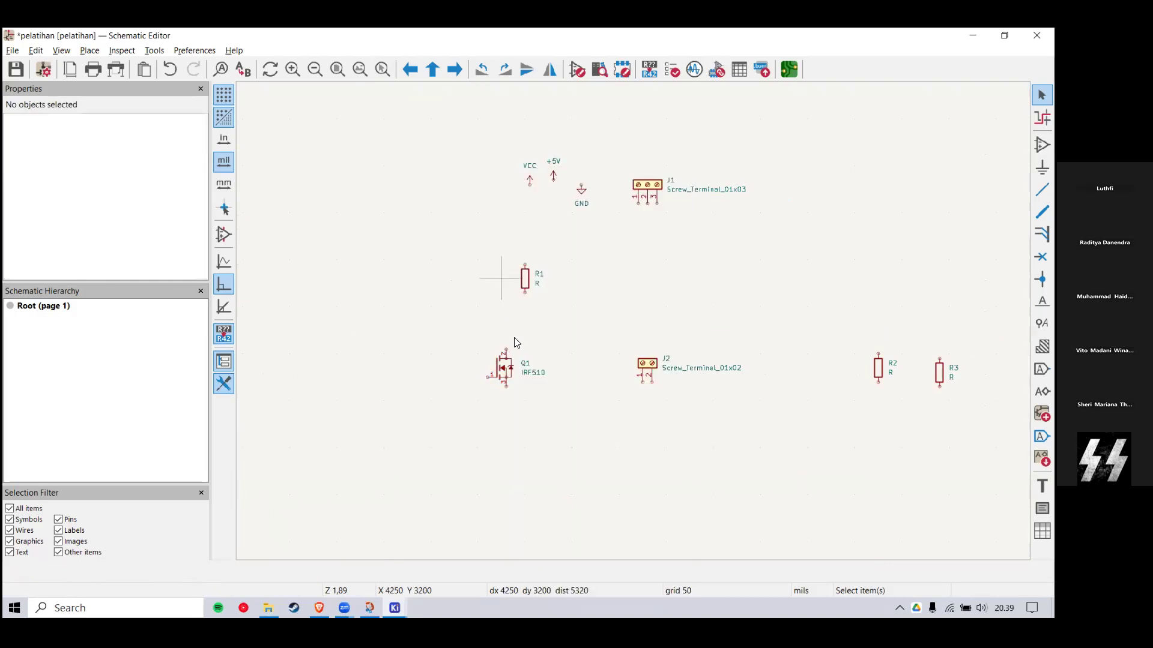
{"action": "left_click", "coordinate": [506, 372]}
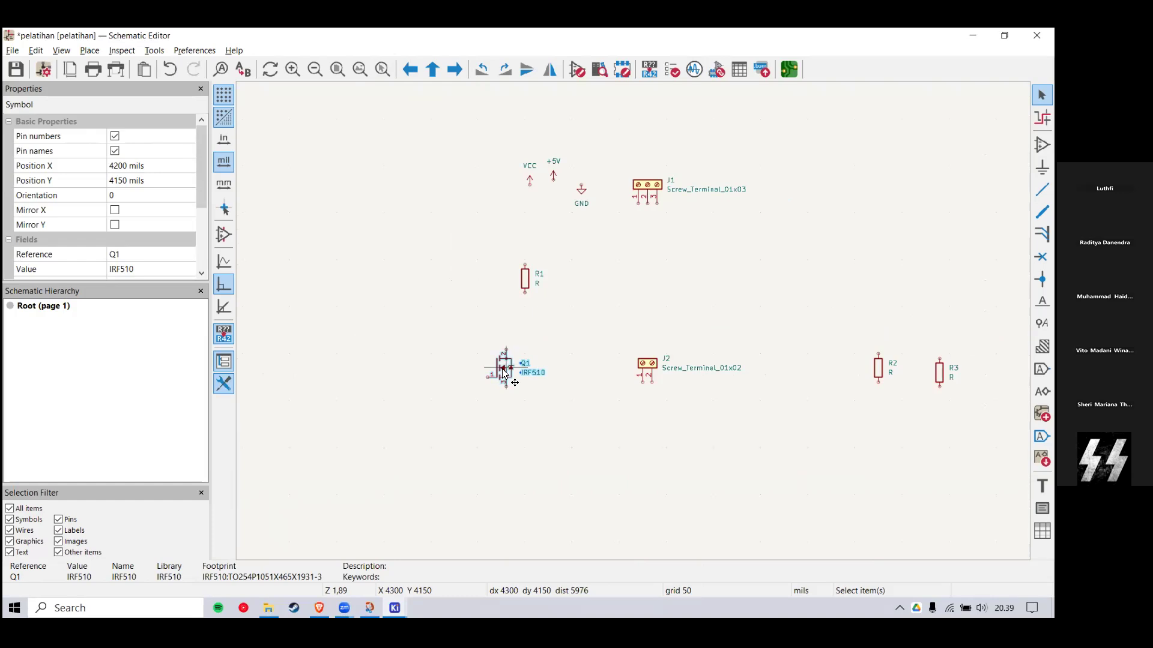
{"action": "right_click", "coordinate": [506, 370]}
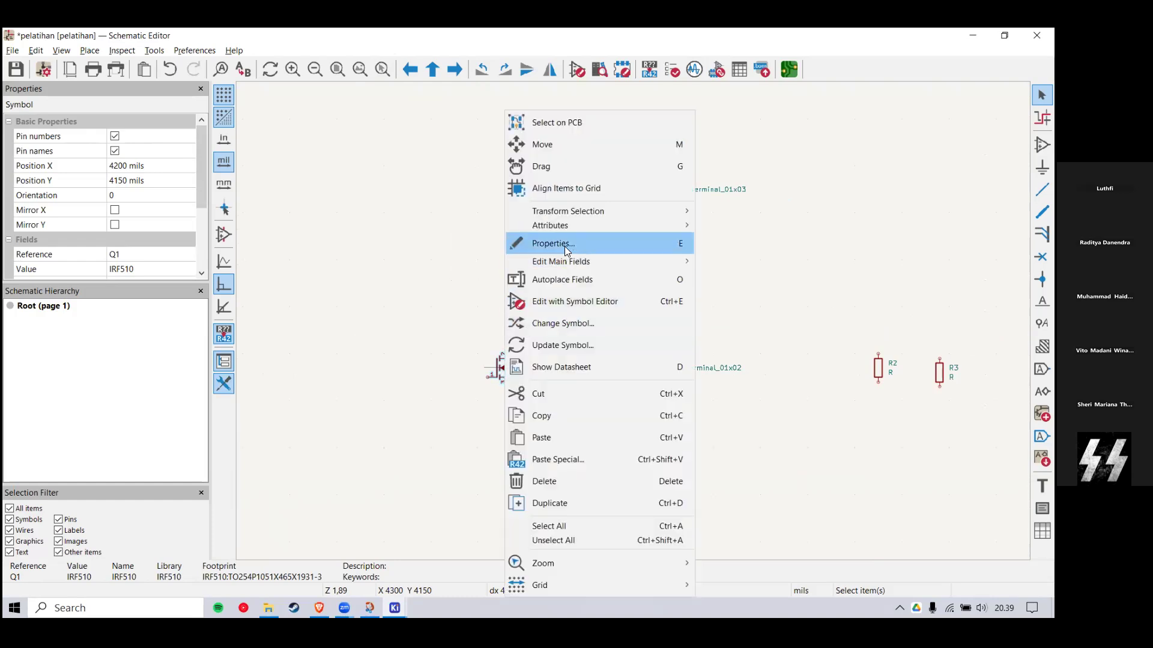
{"action": "left_click", "coordinate": [660, 243]}
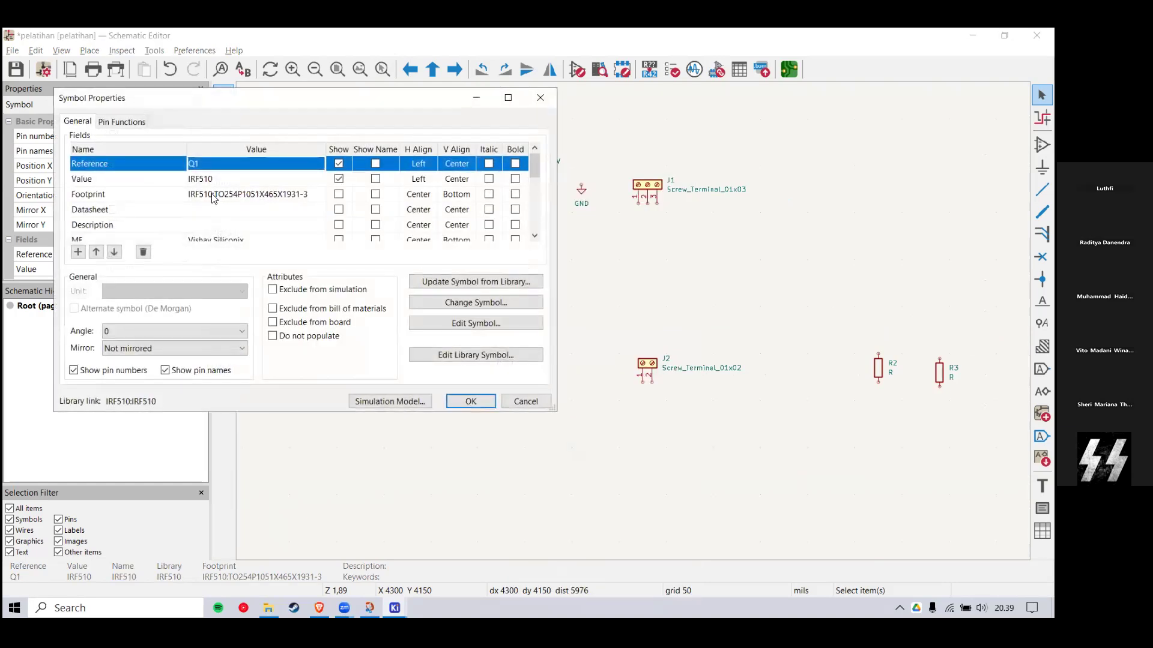
{"action": "scroll", "coordinate": [273, 186], "scroll_direction": "down", "scroll_amount": 1}
{"action": "scroll", "coordinate": [264, 202], "scroll_direction": "up", "scroll_amount": 1}
{"action": "left_click", "coordinate": [222, 197]}
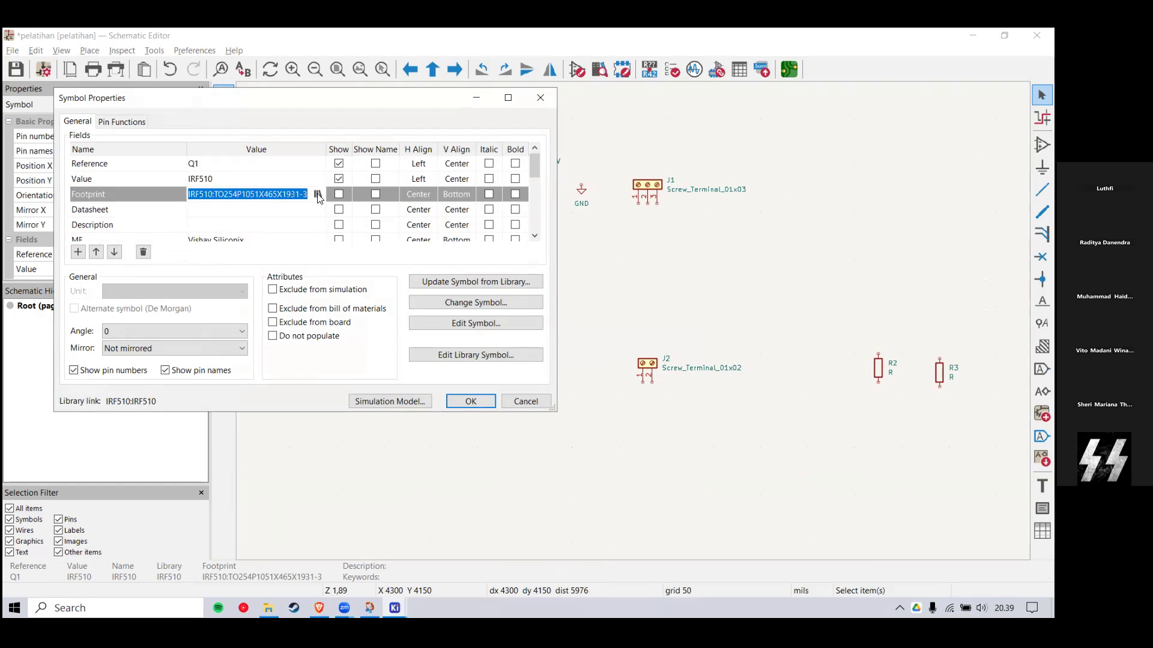
{"action": "left_click", "coordinate": [317, 195]}
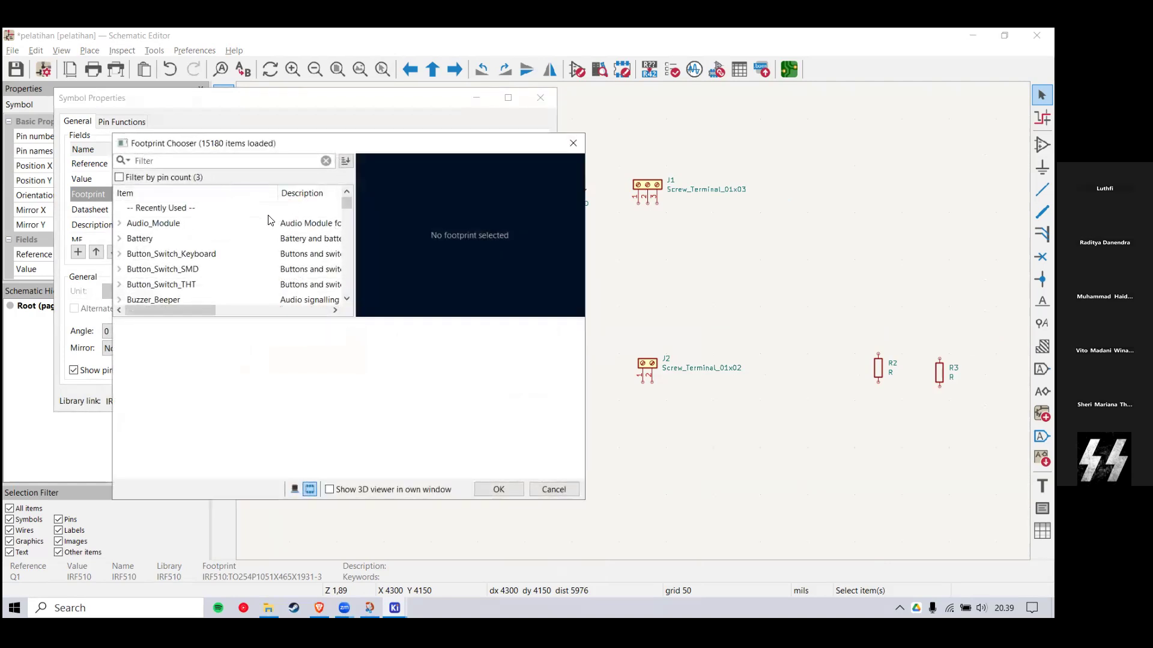
Step: Browse the footprint libraries, check the footprint file's name in the library pelatihan > IRF510 folder, and return to the footprint chooser
{"action": "scroll", "coordinate": [259, 258], "scroll_direction": "down", "scroll_amount": 1}
{"action": "scroll", "coordinate": [259, 258], "scroll_direction": "up", "scroll_amount": 1}
{"action": "scroll", "coordinate": [258, 257], "scroll_direction": "down", "scroll_amount": 10}
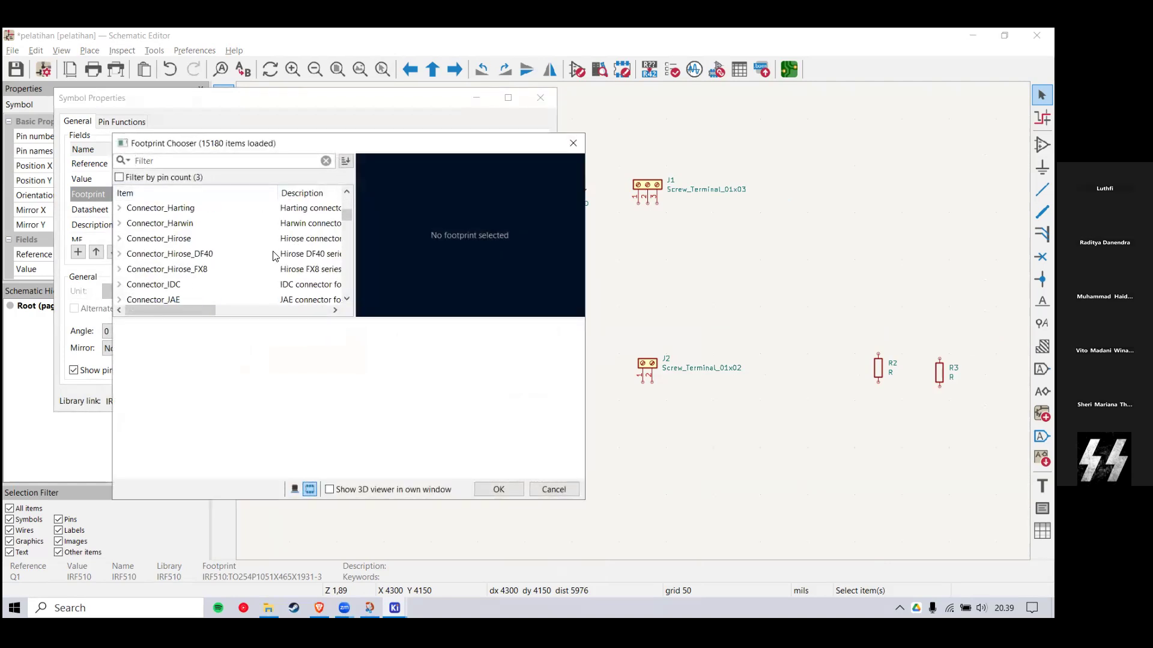
{"action": "scroll", "coordinate": [279, 254], "scroll_direction": "up", "scroll_amount": 9}
{"action": "scroll", "coordinate": [293, 253], "scroll_direction": "up", "scroll_amount": 3}
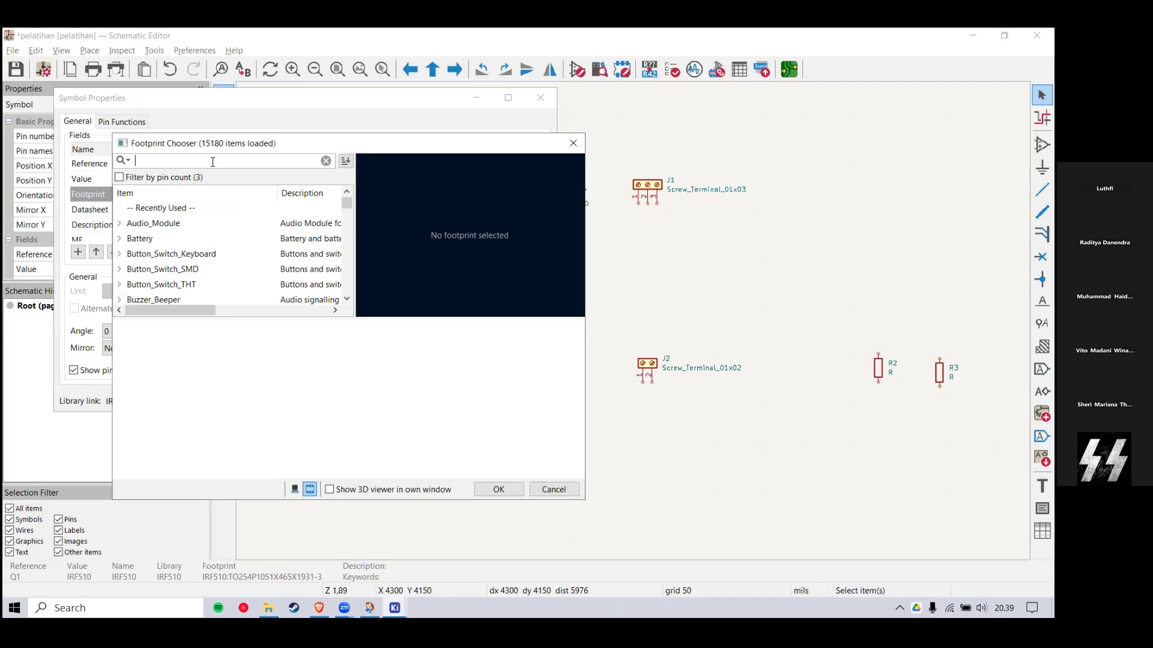
{"action": "left_click", "coordinate": [268, 608]}
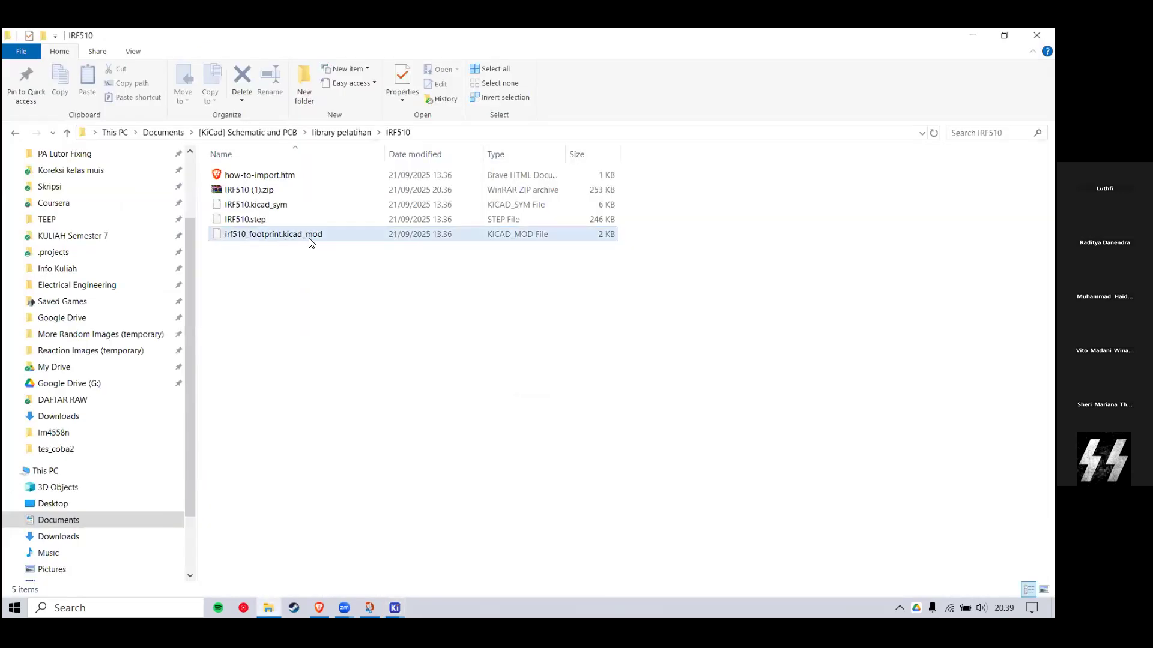
{"action": "mouse_move", "coordinate": [231, 247]}
{"action": "left_mouse_down"}
{"action": "mouse_move", "coordinate": [221, 245]}
{"action": "mouse_move", "coordinate": [248, 242]}
{"action": "left_mouse_up"}
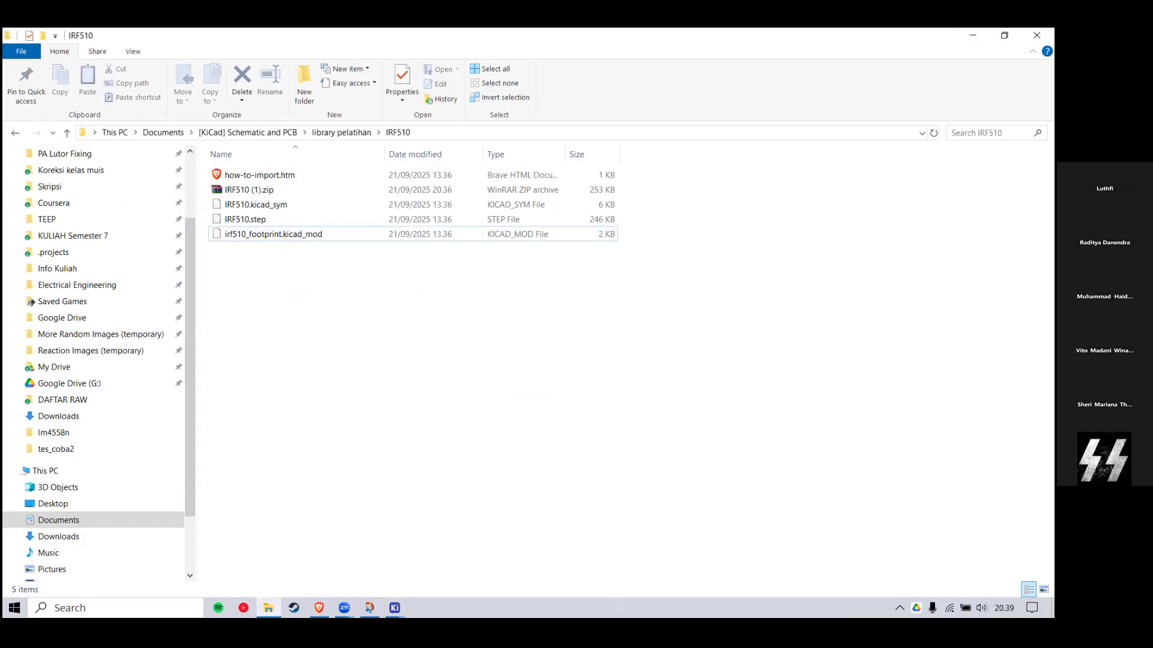
{"action": "left_click", "coordinate": [973, 34]}
Step: Filter the footprints by irf, assign irf510_footprint from the IRF510 library to Q1, and apply the properties
{"action": "left_click", "coordinate": [183, 165]}
{"action": "type", "text": "irf"}
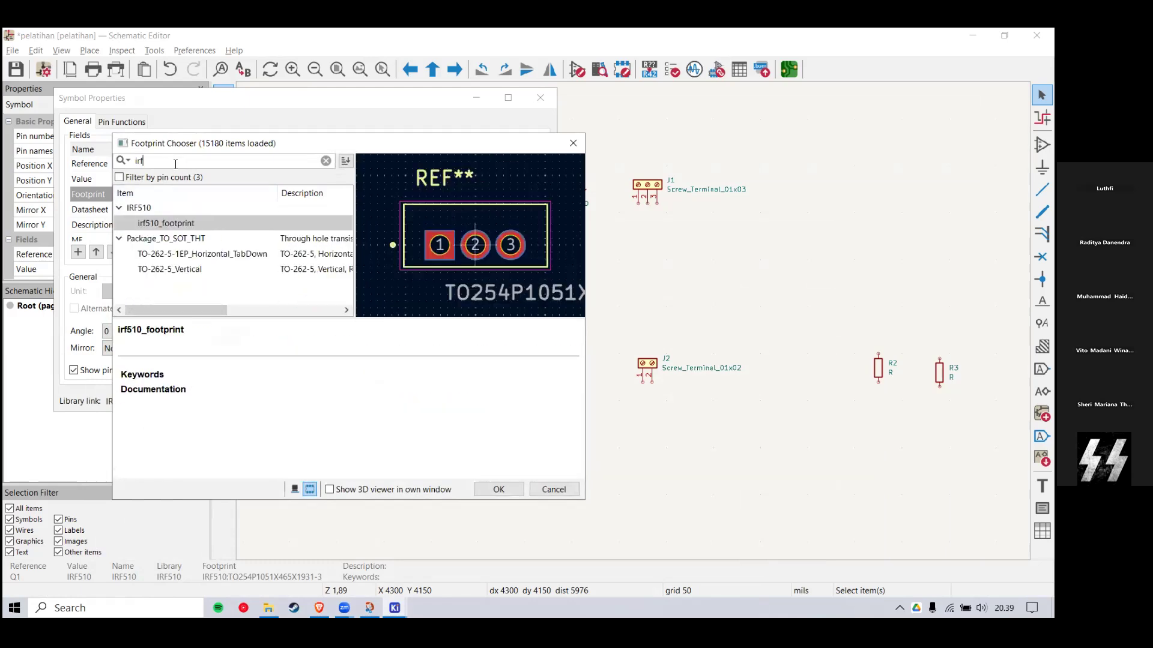
{"action": "left_click", "coordinate": [181, 221]}
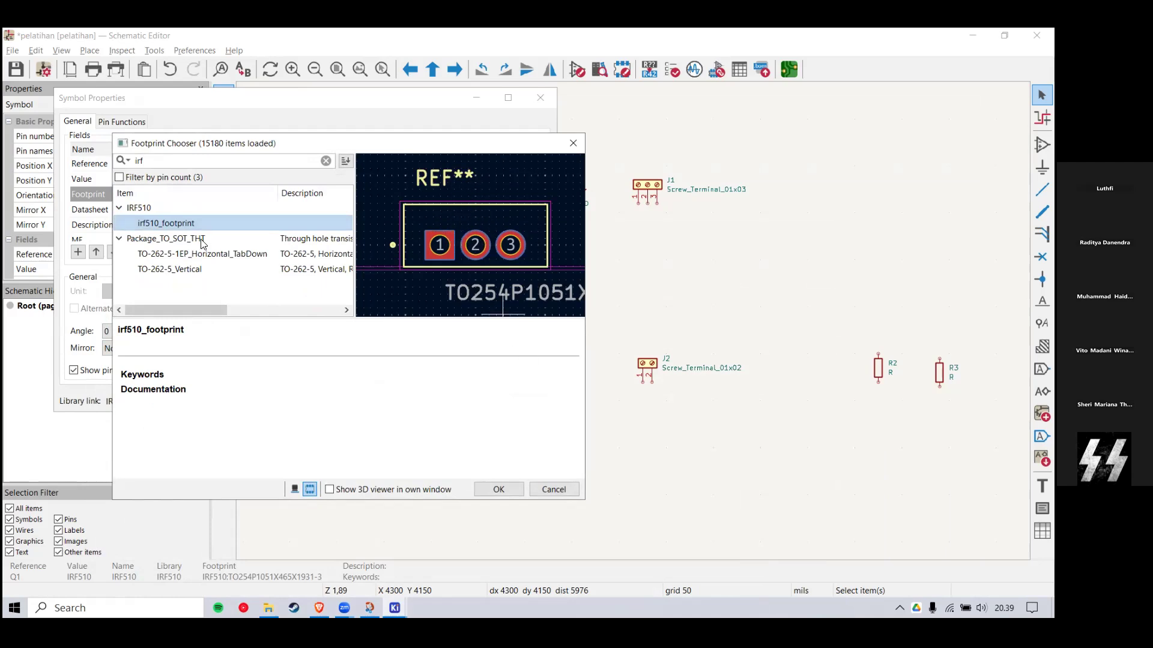
{"action": "left_click", "coordinate": [498, 489]}
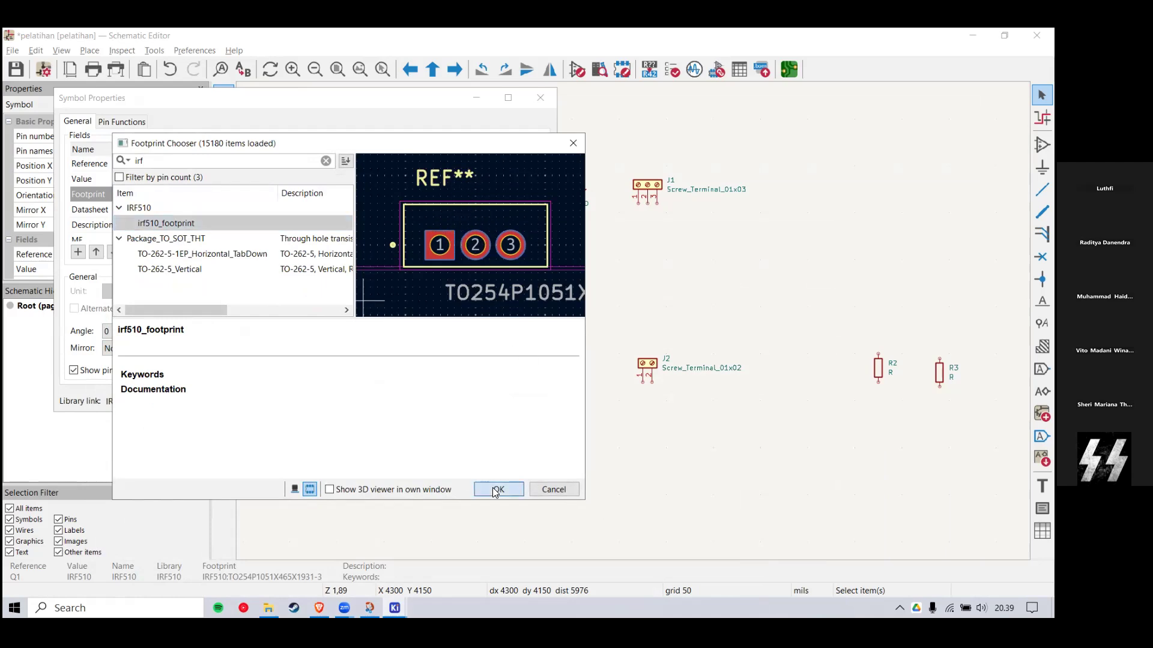
{"action": "left_click", "coordinate": [470, 401]}
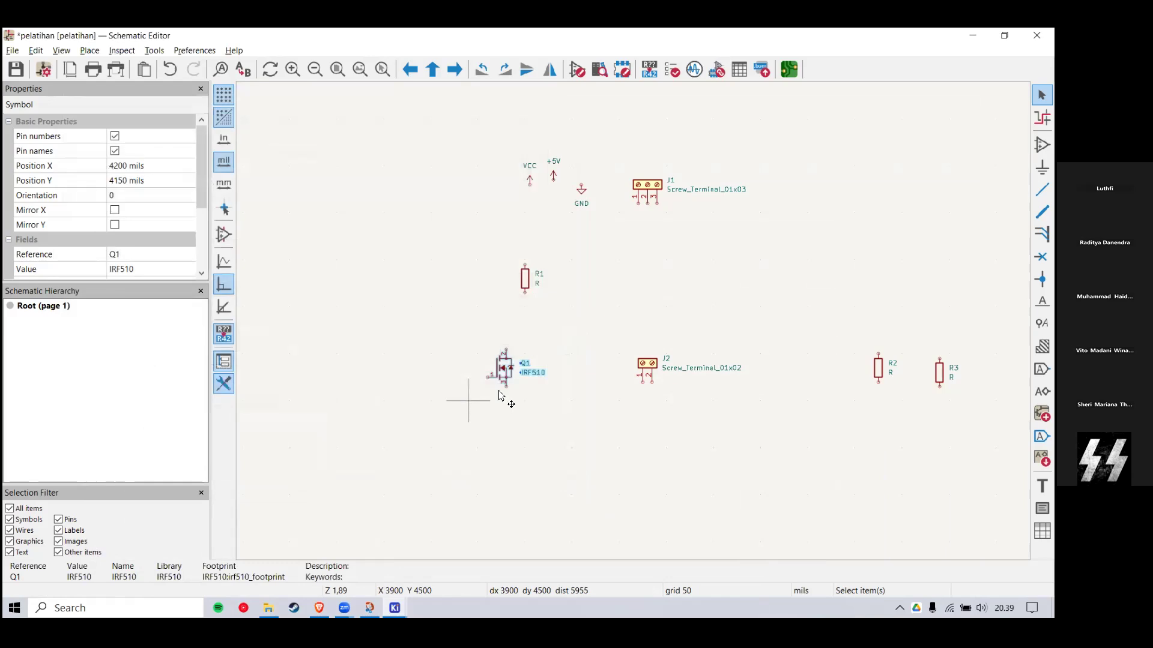
Step: Move MOSFET Q1 to the right in the schematic so it sits underneath resistor R1
{"action": "scroll", "coordinate": [507, 391], "scroll_direction": "up", "scroll_amount": 3}
{"action": "left_click", "coordinate": [682, 343]}
{"action": "scroll", "coordinate": [664, 260], "scroll_direction": "down", "scroll_amount": 5}
{"action": "left_click_drag", "start_coordinate": [659, 273], "coordinate": [537, 368]}
{"action": "left_click", "coordinate": [646, 294]}
{"action": "scroll", "coordinate": [646, 294], "scroll_direction": "up", "scroll_amount": 3}
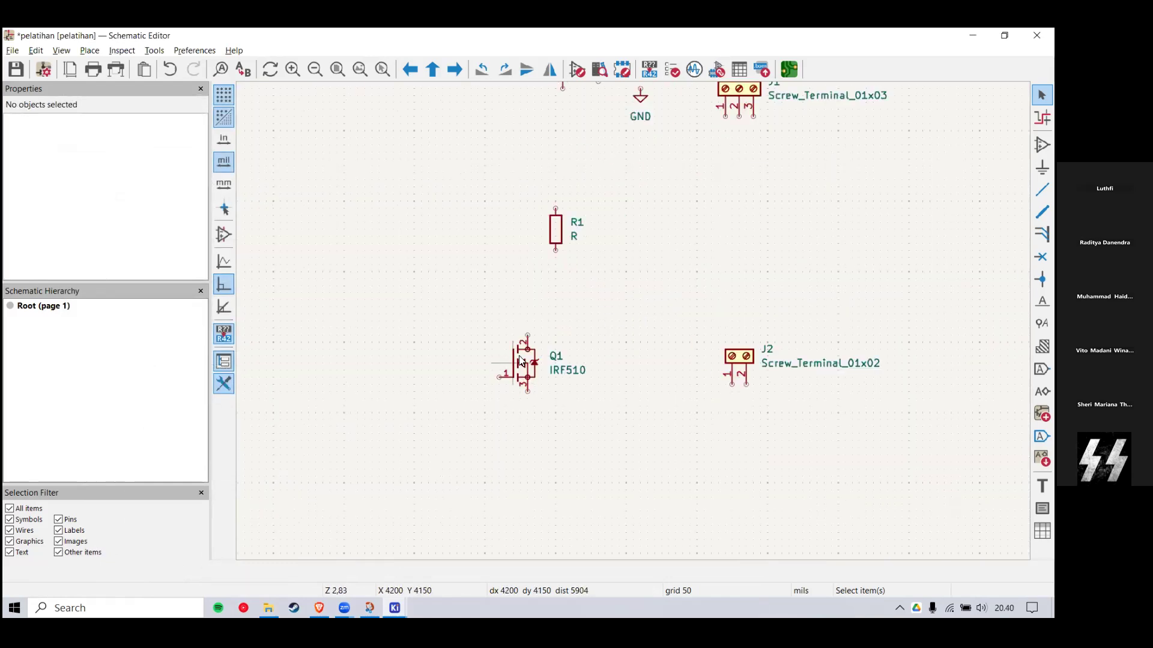
{"action": "left_click_drag", "start_coordinate": [594, 308], "coordinate": [481, 404]}
{"action": "key", "text": "m"}
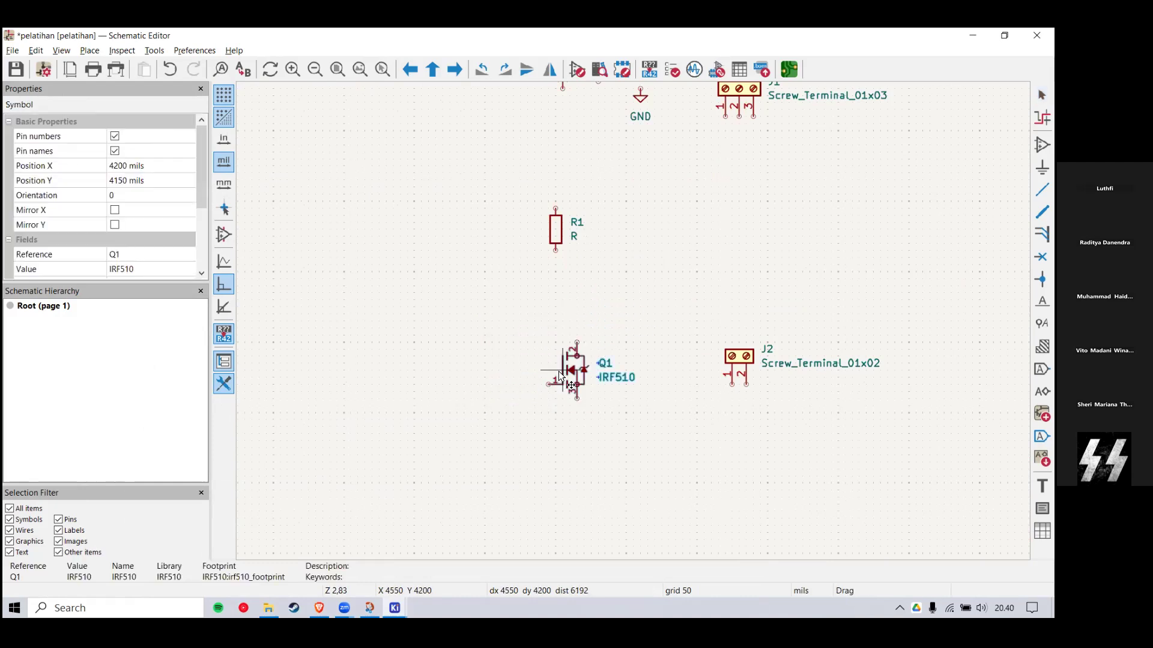
{"action": "left_click_drag", "start_coordinate": [621, 313], "coordinate": [470, 429]}
{"action": "scroll", "coordinate": [660, 322], "scroll_direction": "down", "scroll_amount": 3}
{"action": "left_click_drag", "start_coordinate": [701, 294], "coordinate": [618, 355]}
{"action": "left_click", "coordinate": [672, 302]}
{"action": "left_click_drag", "start_coordinate": [687, 285], "coordinate": [545, 387]}
{"action": "left_click", "coordinate": [562, 317]}
{"action": "left_click_drag", "start_coordinate": [560, 291], "coordinate": [683, 390]}
{"action": "mouse_move", "coordinate": [684, 390]}
{"action": "left_mouse_down"}
{"action": "mouse_move", "coordinate": [582, 311]}
{"action": "mouse_move", "coordinate": [673, 396]}
{"action": "left_mouse_up"}
{"action": "left_click", "coordinate": [624, 138]}
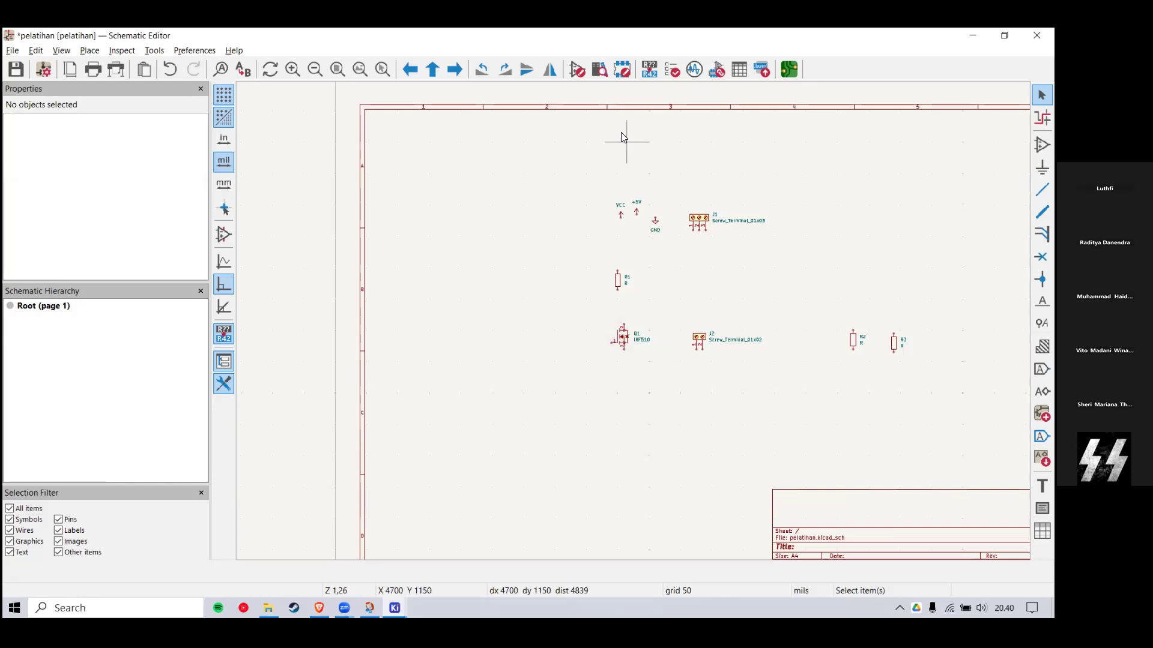
{"action": "scroll", "coordinate": [656, 314], "scroll_direction": "down", "scroll_amount": 2}
{"action": "scroll", "coordinate": [635, 327], "scroll_direction": "up", "scroll_amount": 2}
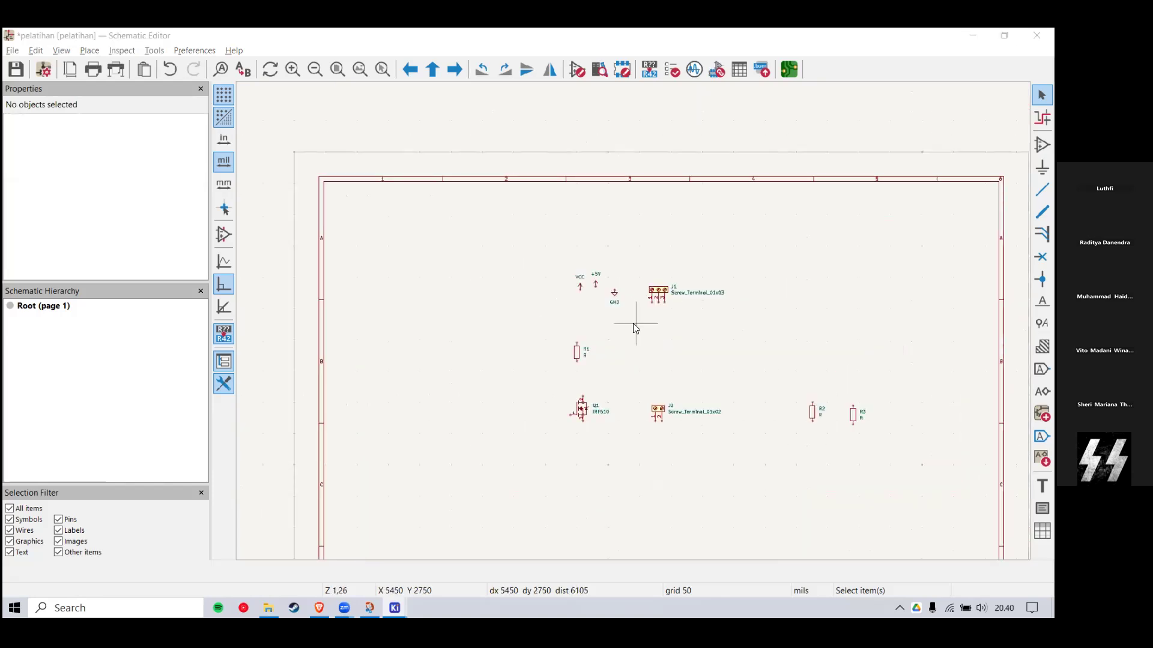
{"action": "scroll", "coordinate": [635, 327], "scroll_direction": "up", "scroll_amount": 2}
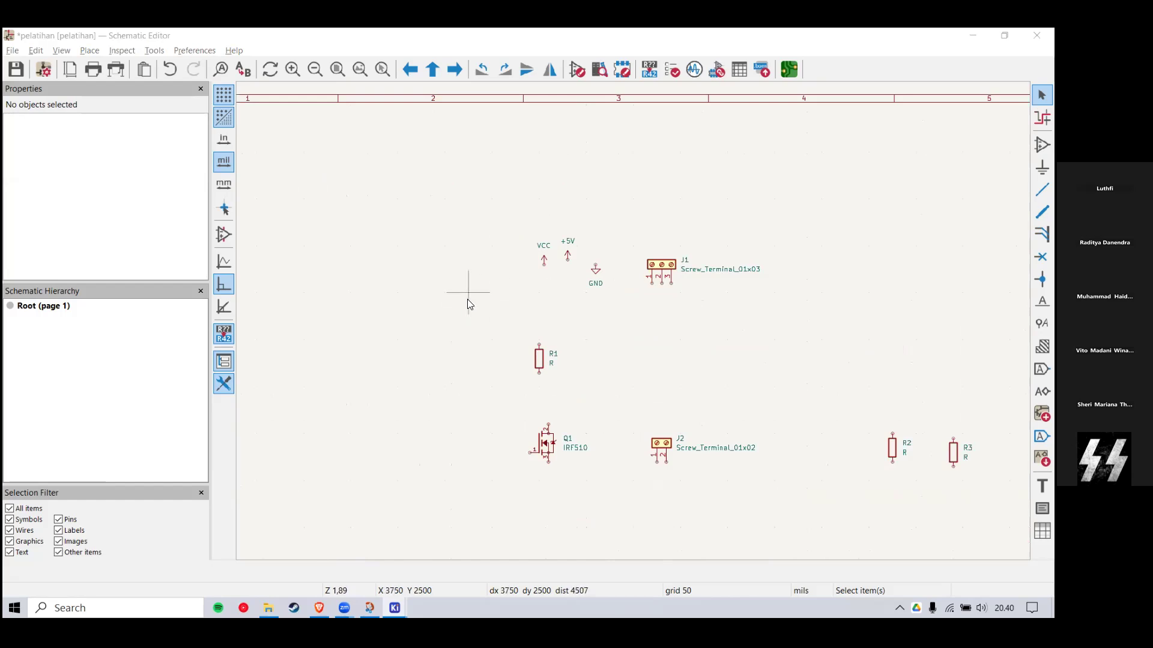
{"action": "scroll", "coordinate": [552, 434], "scroll_direction": "up", "scroll_amount": 2}
{"action": "left_click_drag", "start_coordinate": [709, 272], "coordinate": [563, 383]}
{"action": "left_click", "coordinate": [556, 307]}
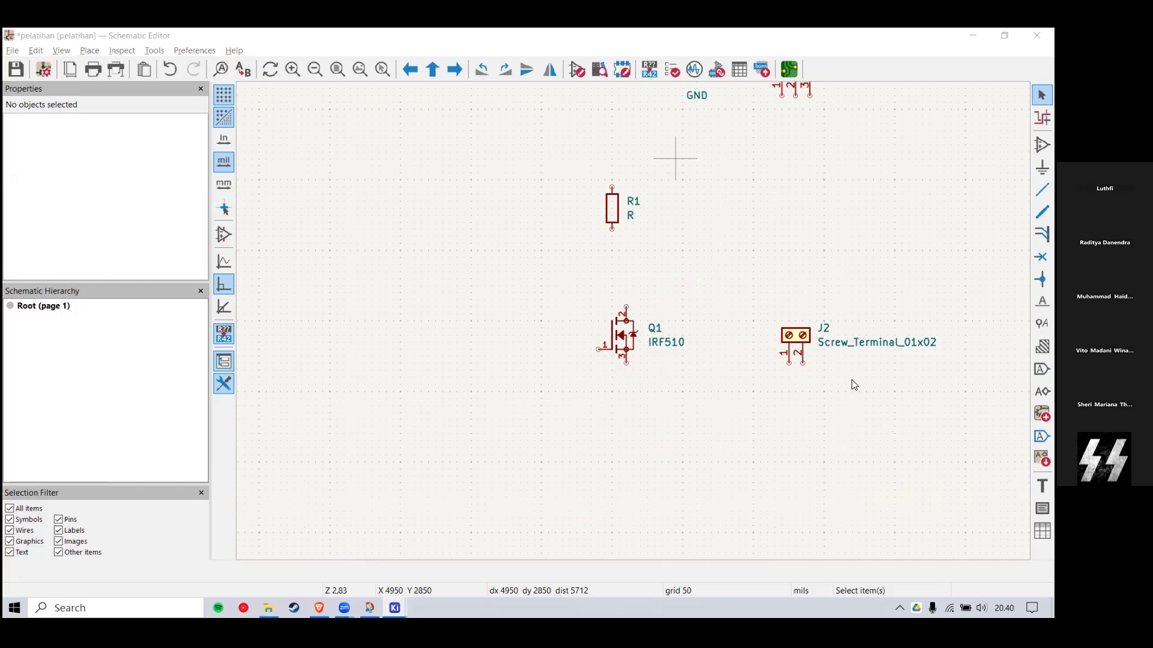
{"action": "left_click", "coordinate": [798, 72]}
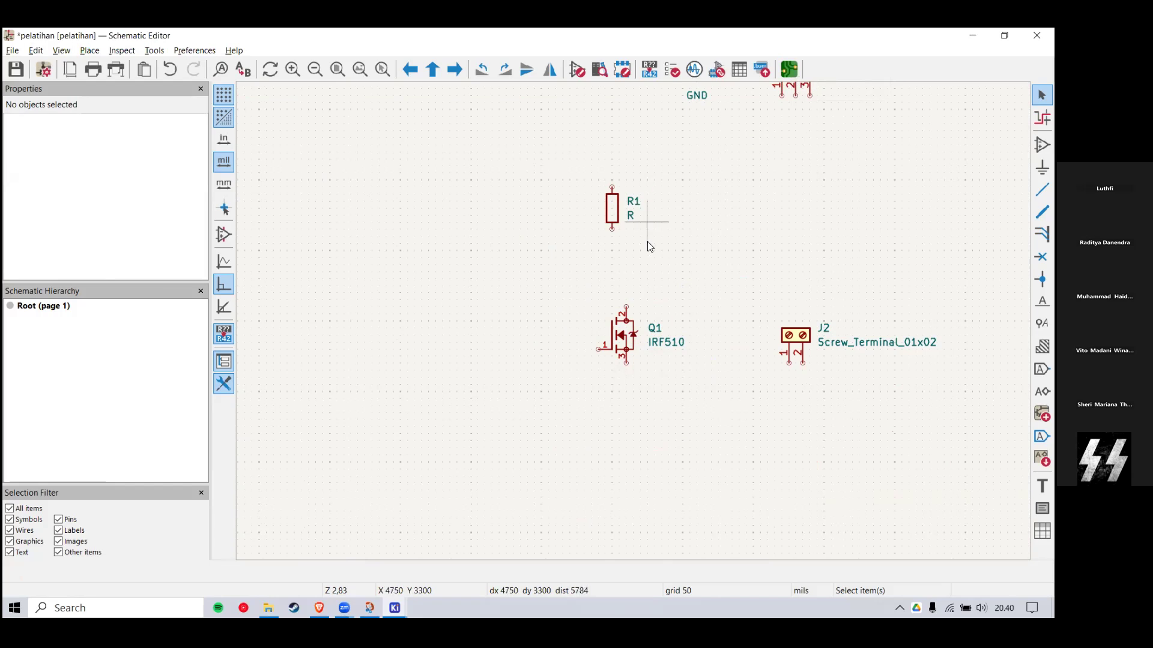
Step: Line up resistor R1 vertically above MOSFET Q1's pin 2 and shift both parts slightly to the left
{"action": "left_click_drag", "start_coordinate": [615, 213], "coordinate": [629, 220]}
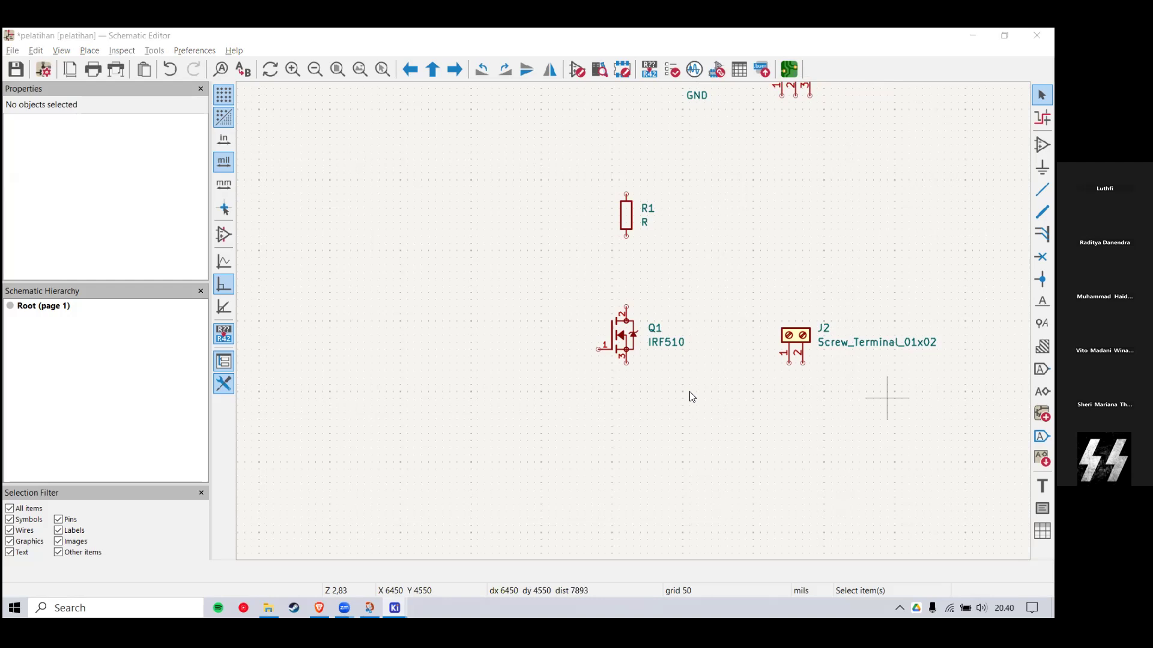
{"action": "scroll", "coordinate": [691, 398], "scroll_direction": "down", "scroll_amount": 2}
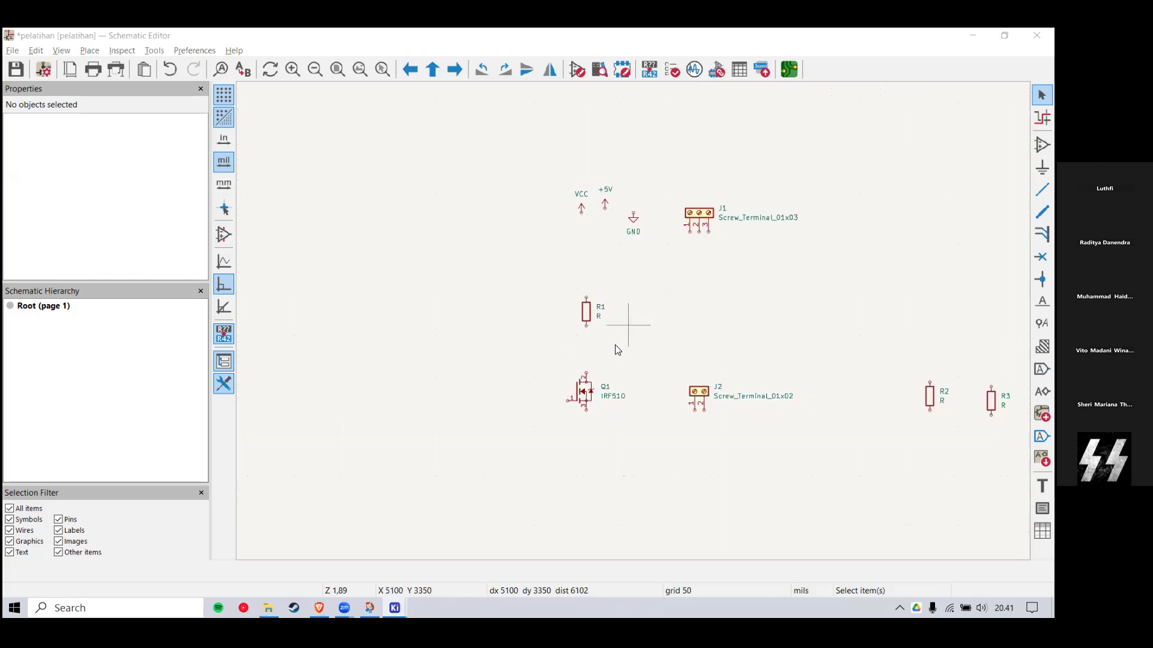
{"action": "left_click", "coordinate": [586, 389]}
{"action": "left_click_drag", "start_coordinate": [585, 389], "coordinate": [559, 384]}
{"action": "mouse_move", "coordinate": [567, 265]}
{"action": "left_mouse_down"}
{"action": "mouse_move", "coordinate": [639, 342]}
{"action": "mouse_move", "coordinate": [573, 314]}
{"action": "left_mouse_up"}
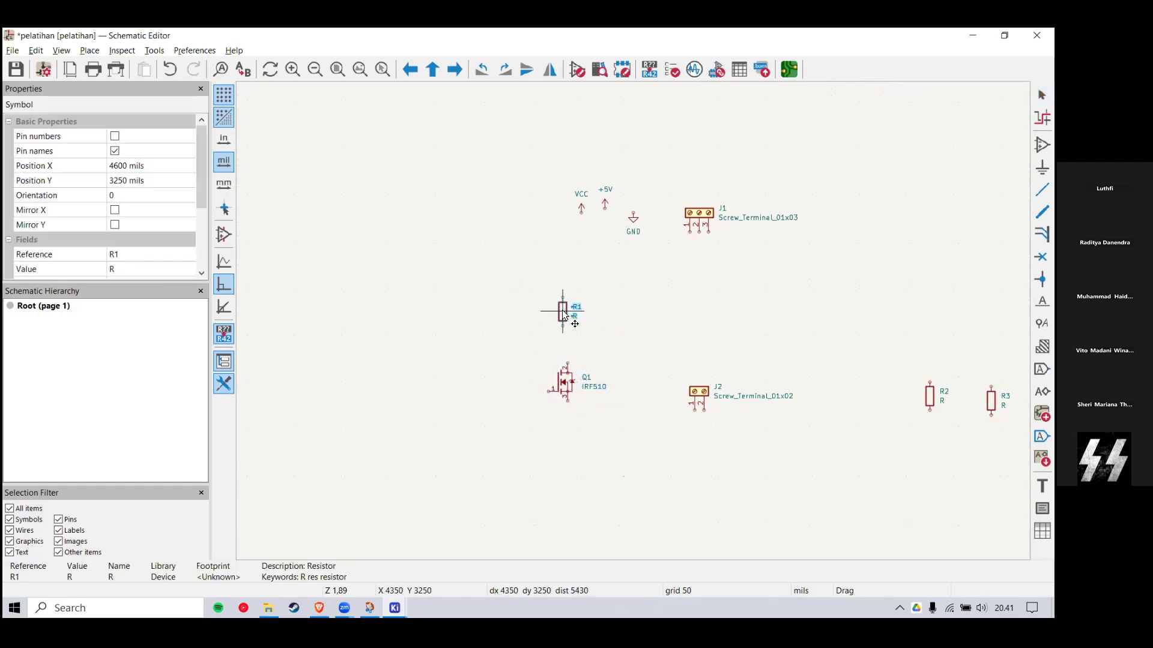
{"action": "left_click", "coordinate": [534, 283]}
{"action": "left_click", "coordinate": [651, 270]}
{"action": "scroll", "coordinate": [651, 271], "scroll_direction": "up", "scroll_amount": 2}
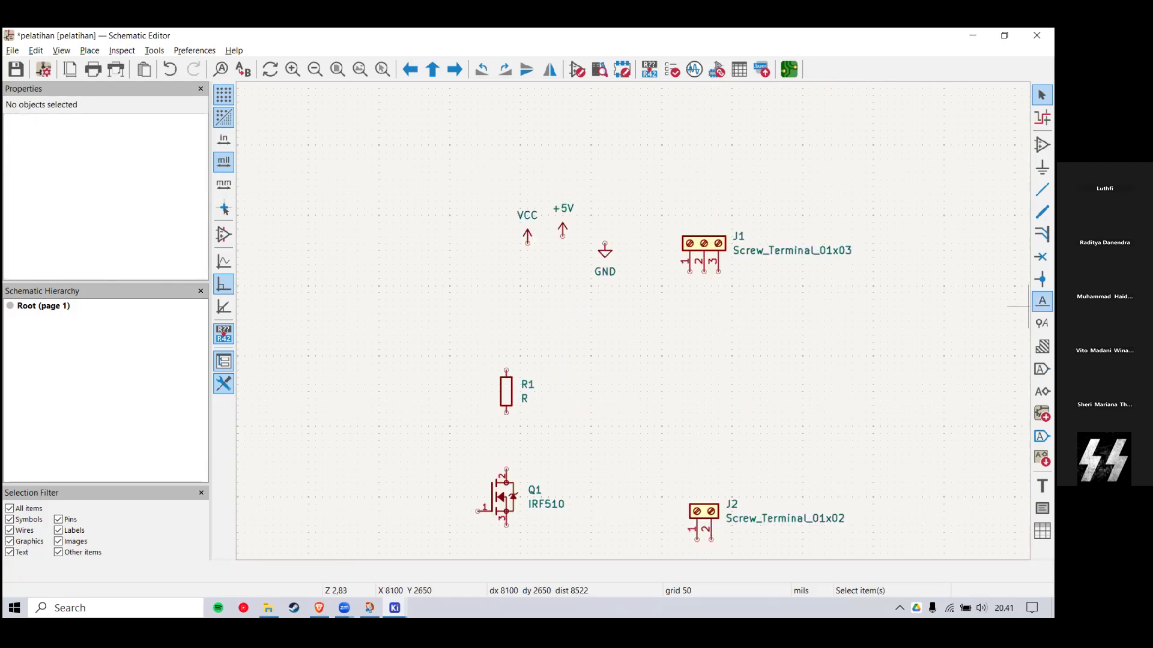
{"action": "left_click_drag", "start_coordinate": [593, 322], "coordinate": [432, 463]}
{"action": "left_click", "coordinate": [463, 397]}
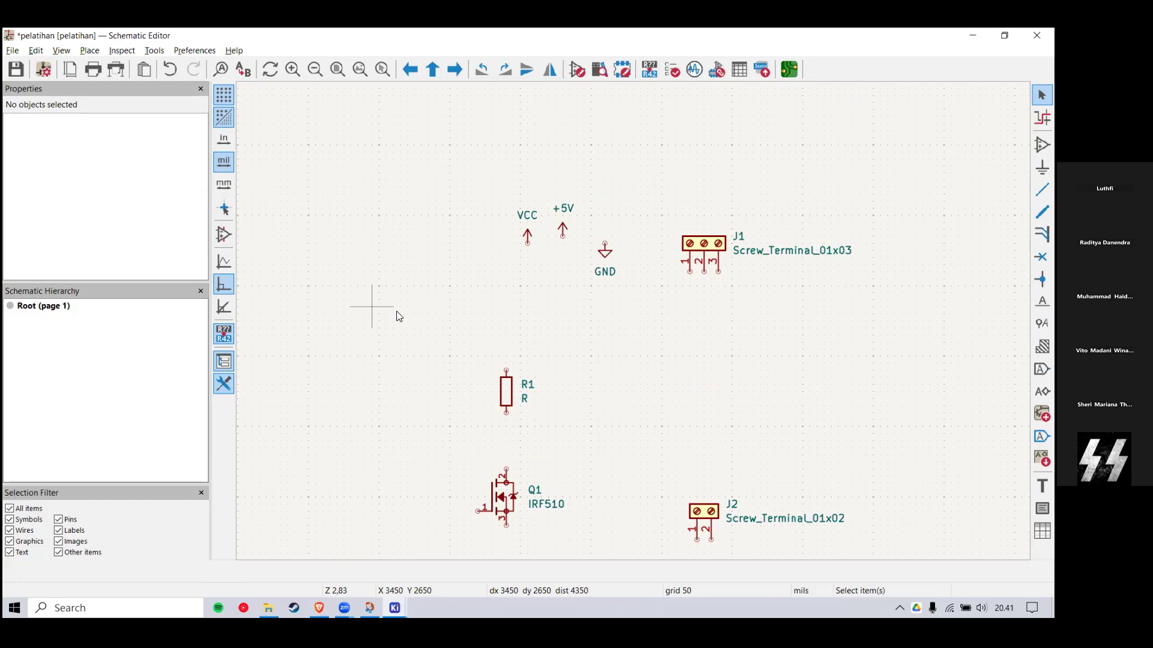
{"action": "left_click_drag", "start_coordinate": [563, 334], "coordinate": [443, 434]}
{"action": "left_click", "coordinate": [561, 393]}
{"action": "scroll", "coordinate": [567, 391], "scroll_direction": "down", "scroll_amount": 3}
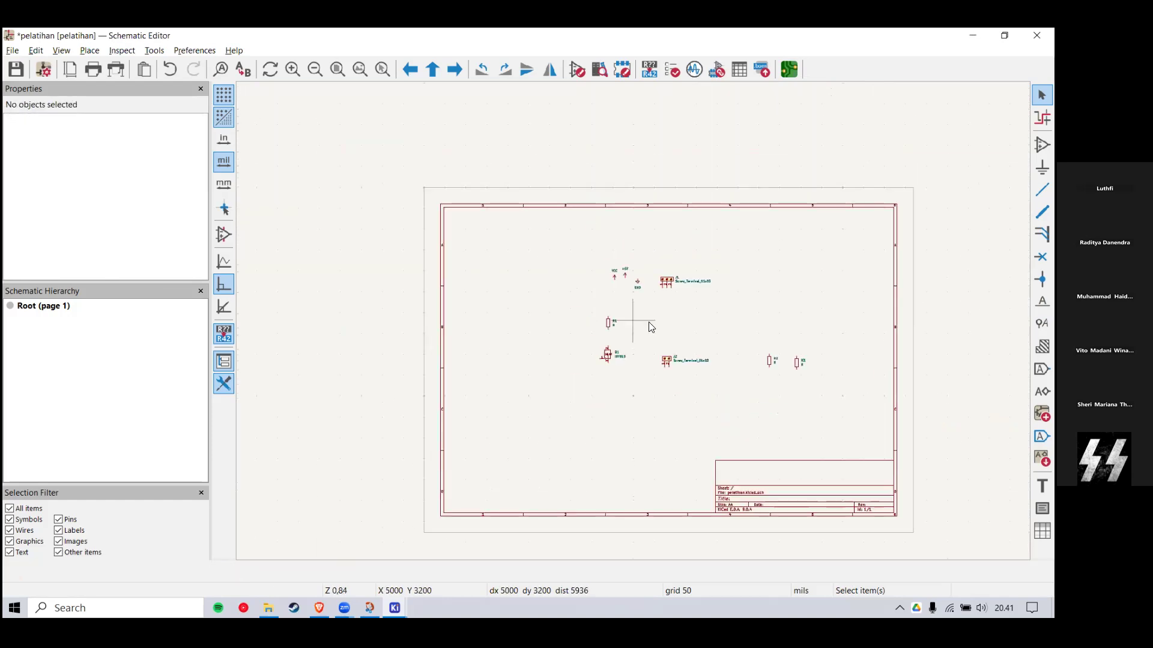
{"action": "scroll", "coordinate": [654, 325], "scroll_direction": "up", "scroll_amount": 2}
{"action": "left_click_drag", "start_coordinate": [463, 283], "coordinate": [715, 432]}
{"action": "left_click_drag", "start_coordinate": [794, 342], "coordinate": [901, 434]}
{"action": "left_click_drag", "start_coordinate": [864, 397], "coordinate": [840, 382]}
{"action": "left_click_drag", "start_coordinate": [895, 362], "coordinate": [980, 485]}
{"action": "left_click_drag", "start_coordinate": [886, 380], "coordinate": [888, 382]}
Step: Switch to the EasyEDA Finpro RE schematic in the browser and examine the complete H-bridge circuit as the reference
{"action": "left_click", "coordinate": [805, 319]}
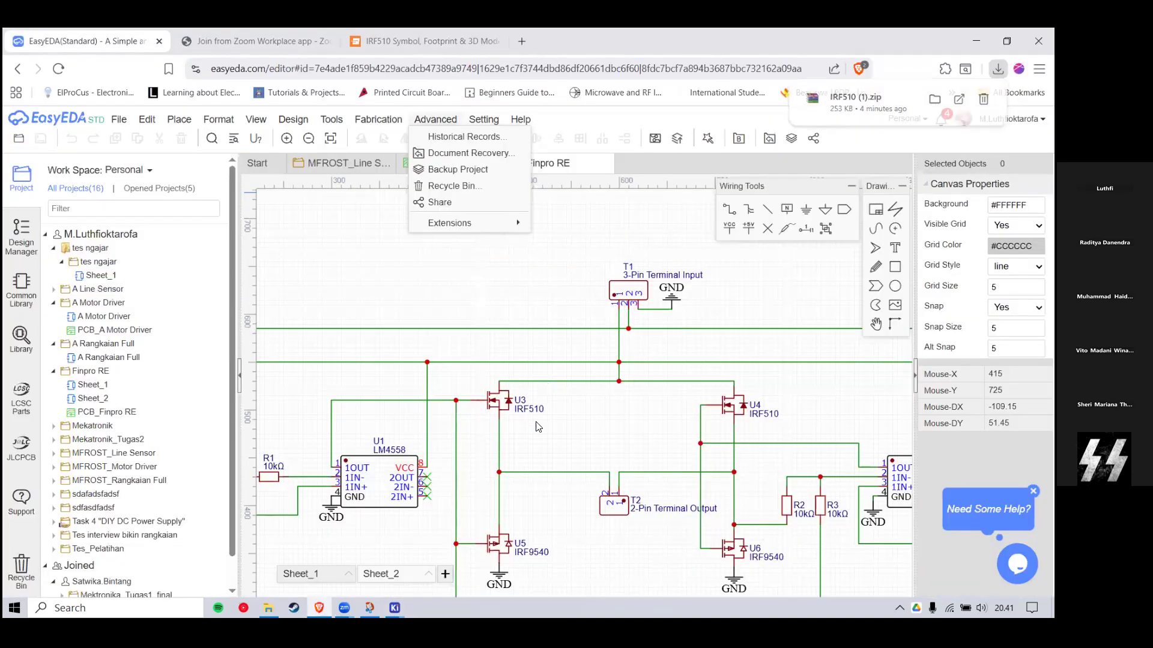
{"action": "left_click", "coordinate": [538, 426]}
{"action": "scroll", "coordinate": [529, 457], "scroll_direction": "down", "scroll_amount": 3}
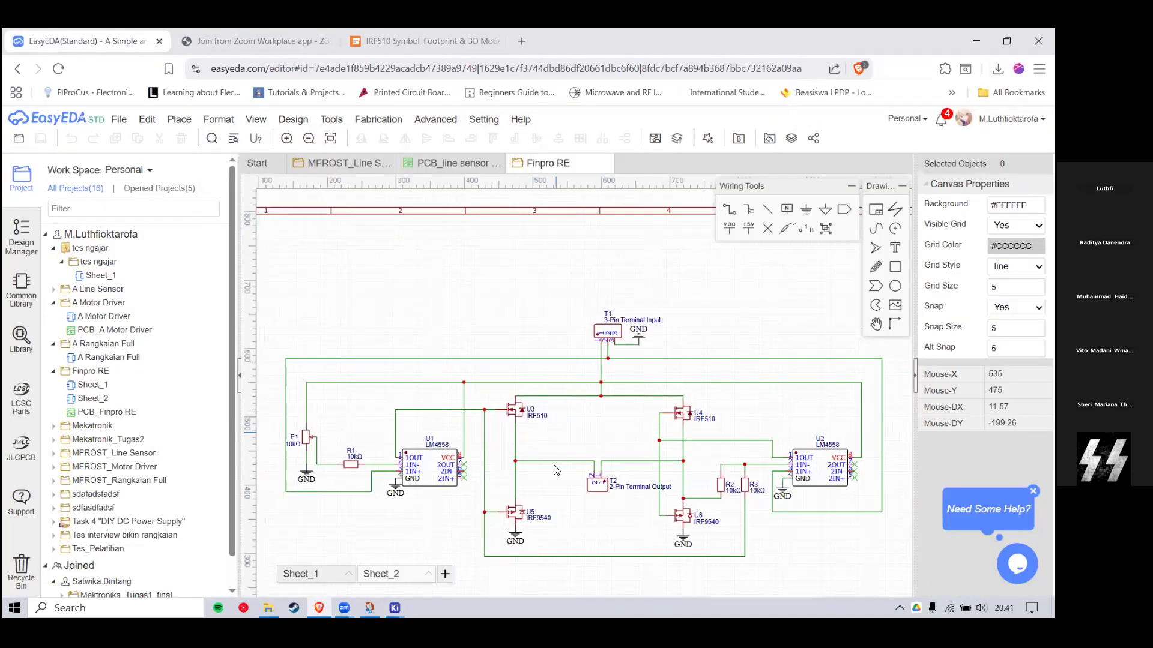
Step: Switch back to the KiCad schematic and place an IRF9540N MOSFET from the Transistor_FET library below Q1
{"action": "scroll", "coordinate": [521, 491], "scroll_direction": "down", "scroll_amount": 2}
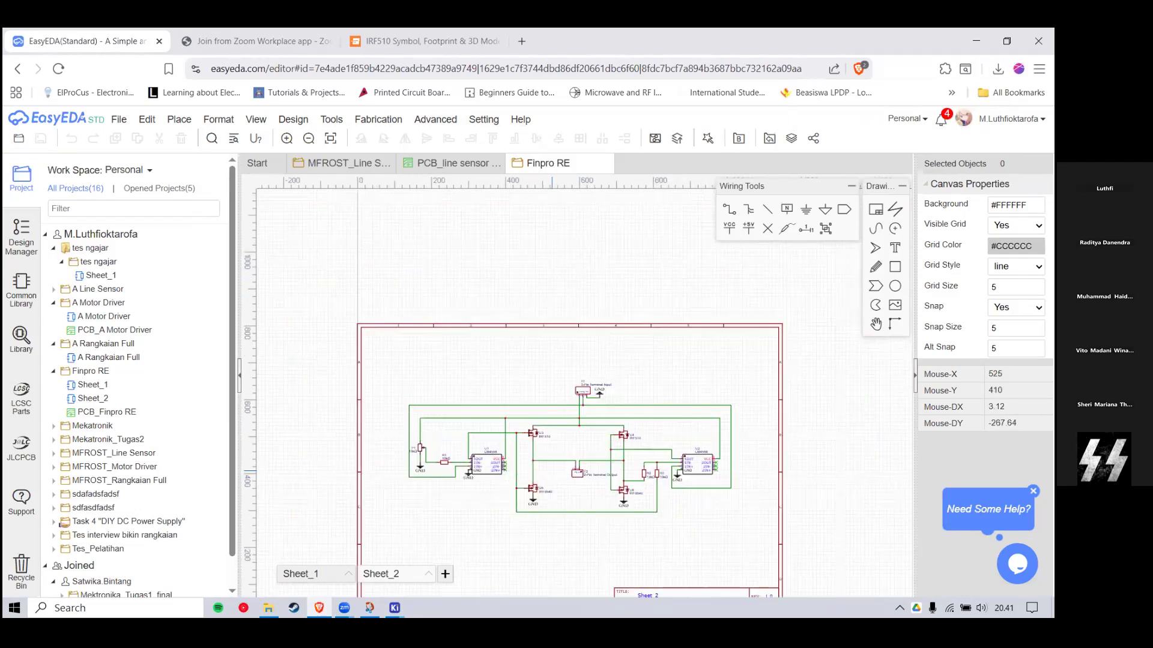
{"action": "scroll", "coordinate": [540, 487], "scroll_direction": "up", "scroll_amount": 5}
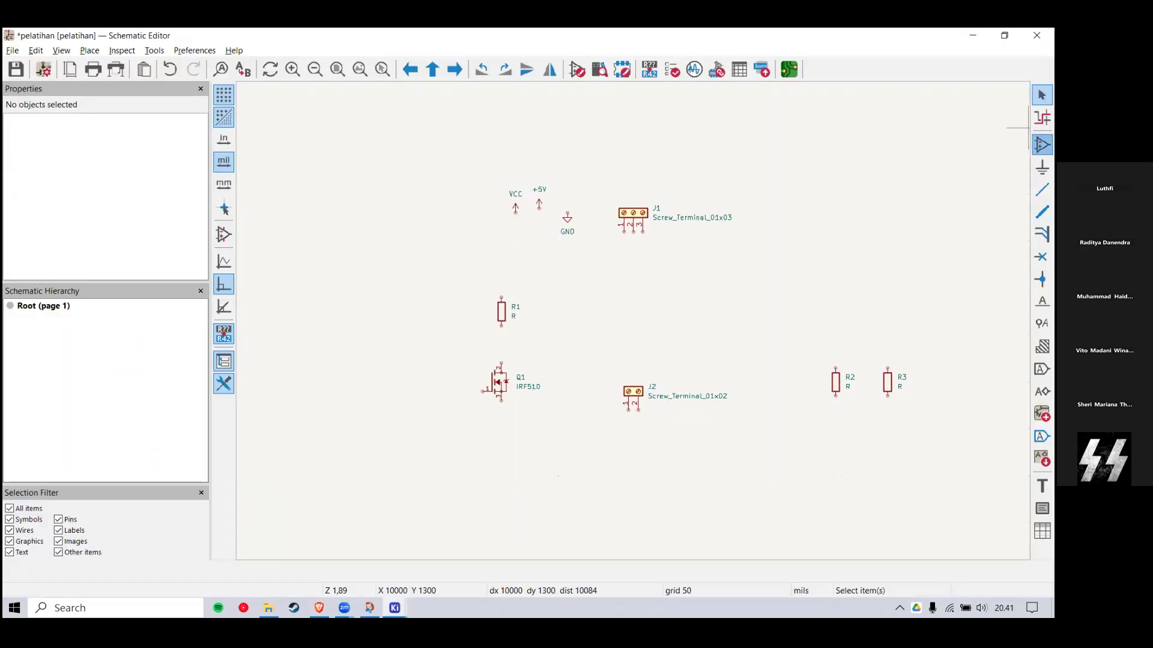
{"action": "left_click", "coordinate": [1041, 145]}
{"action": "left_click", "coordinate": [522, 250]}
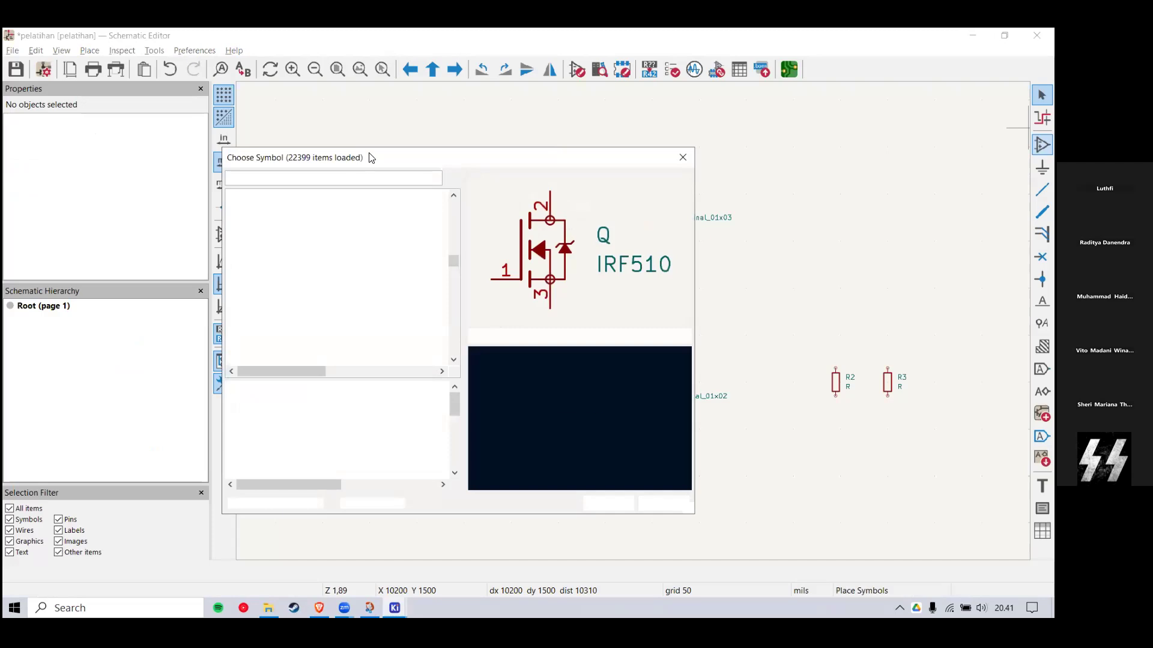
{"action": "type", "text": "irf954"}
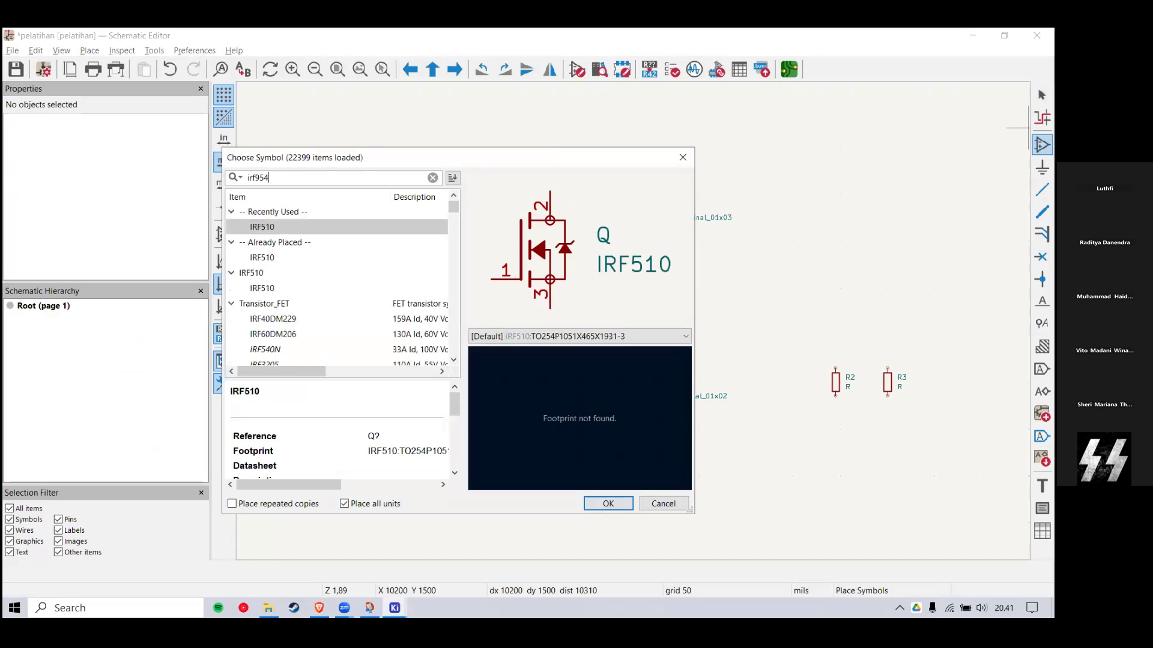
{"action": "type", "text": "0"}
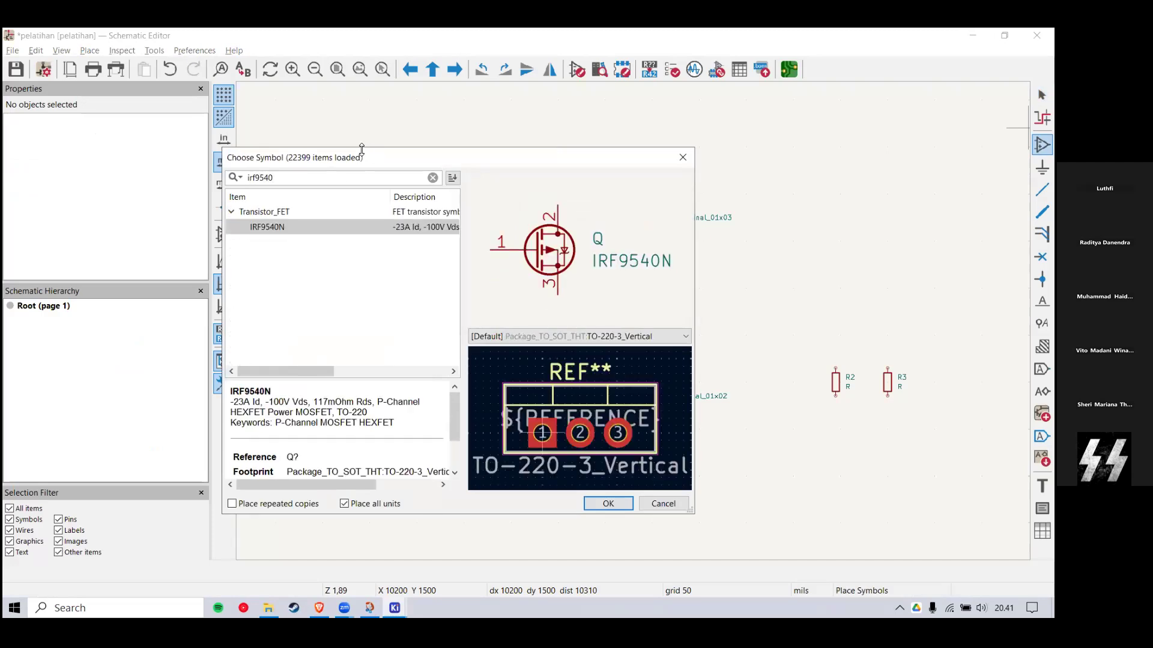
{"action": "left_click", "coordinate": [428, 226]}
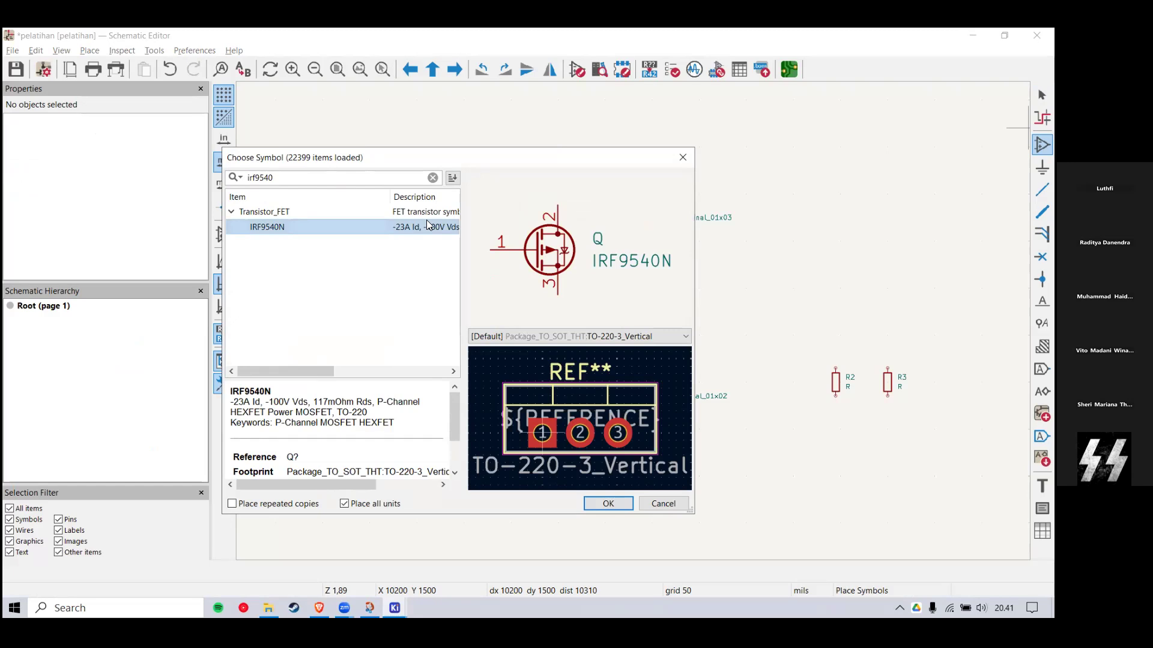
{"action": "left_click", "coordinate": [608, 504]}
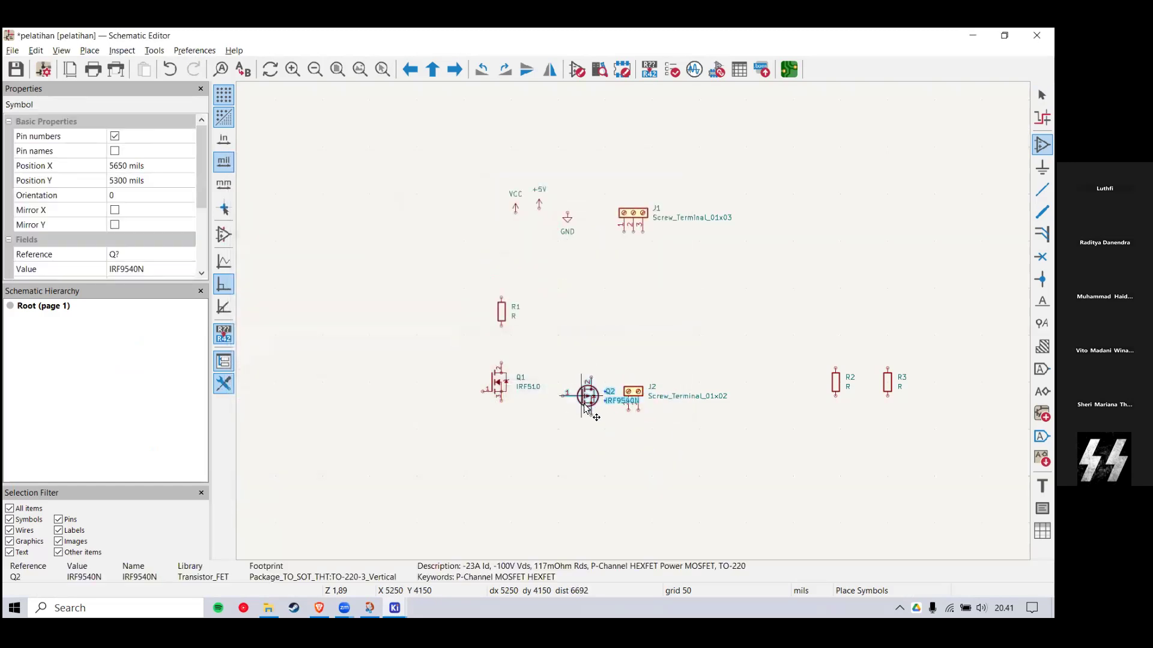
{"action": "middle_click_drag", "start_coordinate": [549, 450], "coordinate": [628, 331]}
{"action": "left_click", "coordinate": [578, 370]}
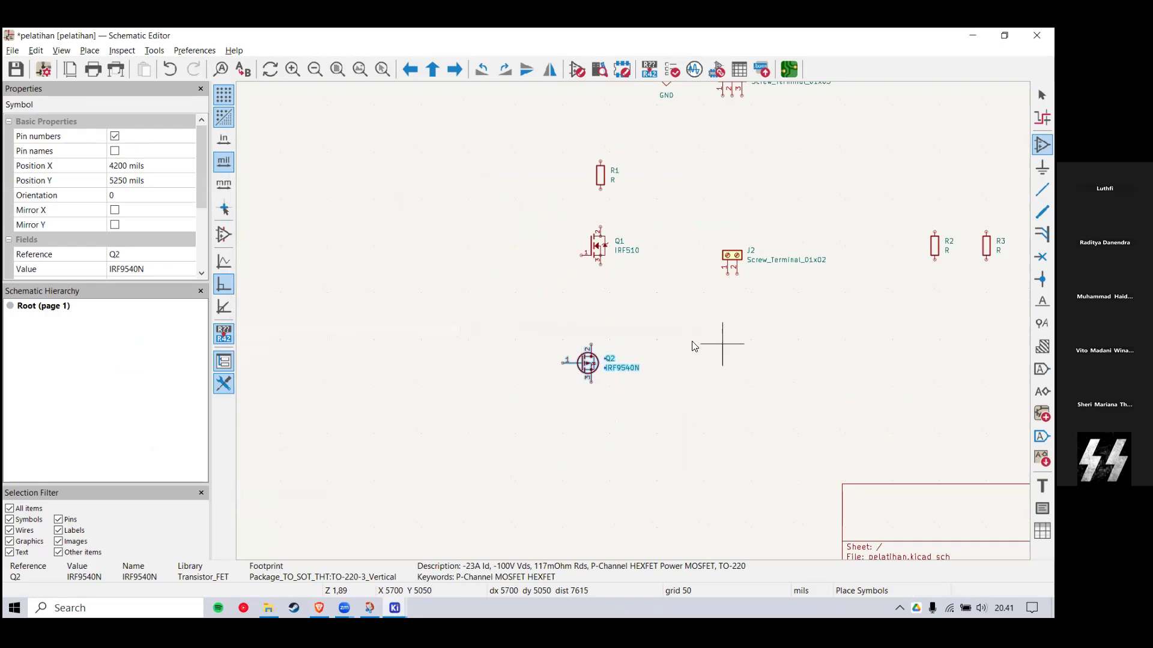
{"action": "key", "text": "Escape"}
Step: Remove the IRF9540N MOSFET placed below Q1 from the schematic
{"action": "left_click", "coordinate": [585, 366]}
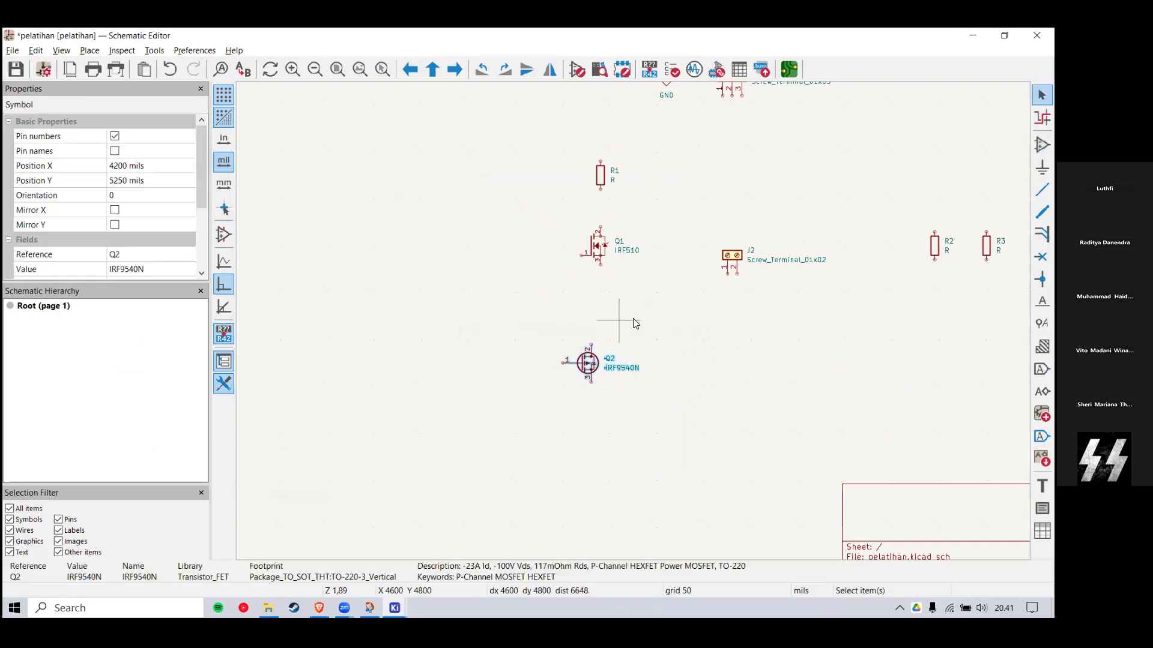
{"action": "left_click_drag", "start_coordinate": [579, 370], "coordinate": [541, 381]}
{"action": "left_click_drag", "start_coordinate": [591, 338], "coordinate": [506, 405]}
Step: Duplicate the IRF510 MOSFET Q1, place the copy to its lower right, and shift Q1 to the lower left
{"action": "left_click_drag", "start_coordinate": [664, 211], "coordinate": [548, 291]}
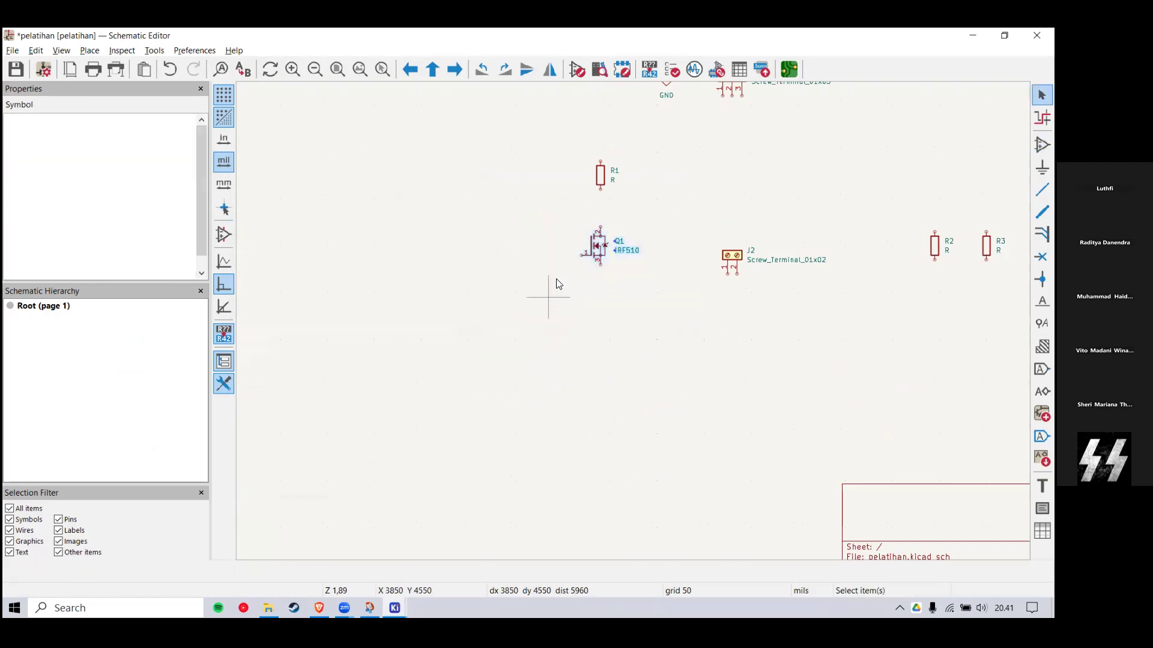
{"action": "key", "text": "ctrl+v"}
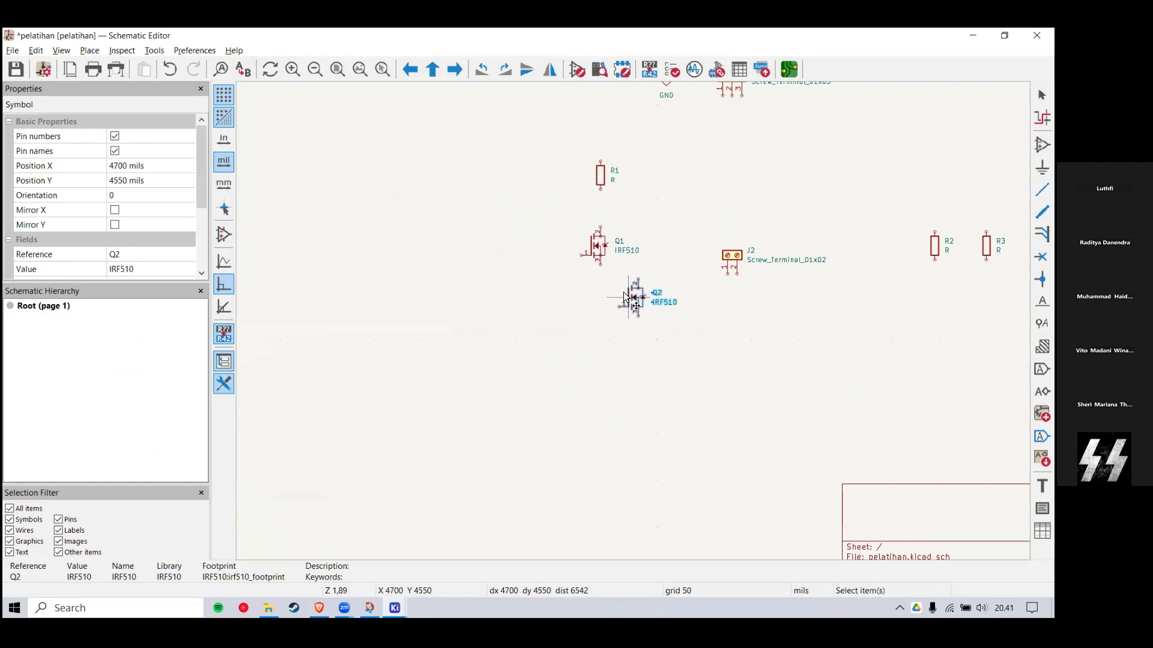
{"action": "left_click", "coordinate": [628, 298]}
{"action": "left_click_drag", "start_coordinate": [599, 243], "coordinate": [524, 294]}
{"action": "left_click", "coordinate": [523, 294]}
Step: Add an IRF9540N MOSFET symbol to the schematic directly below Q1
{"action": "key", "text": "a"}
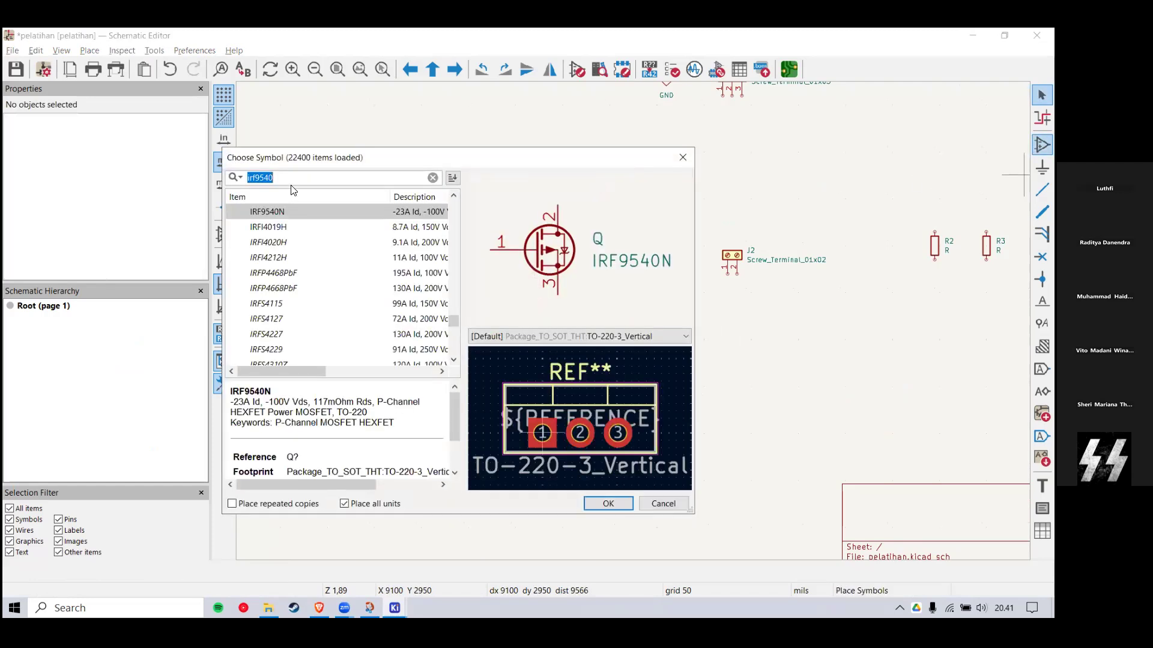
{"action": "left_click", "coordinate": [608, 504]}
{"action": "left_click", "coordinate": [527, 387]}
{"action": "key", "text": "Escape"}
Step: Duplicate the IRF9540N MOSFET and place the copy directly below Q2
{"action": "left_click_drag", "start_coordinate": [575, 338], "coordinate": [468, 439]}
{"action": "key", "text": "ctrl+d"}
{"action": "left_click", "coordinate": [629, 383]}
{"action": "left_click", "coordinate": [592, 349]}
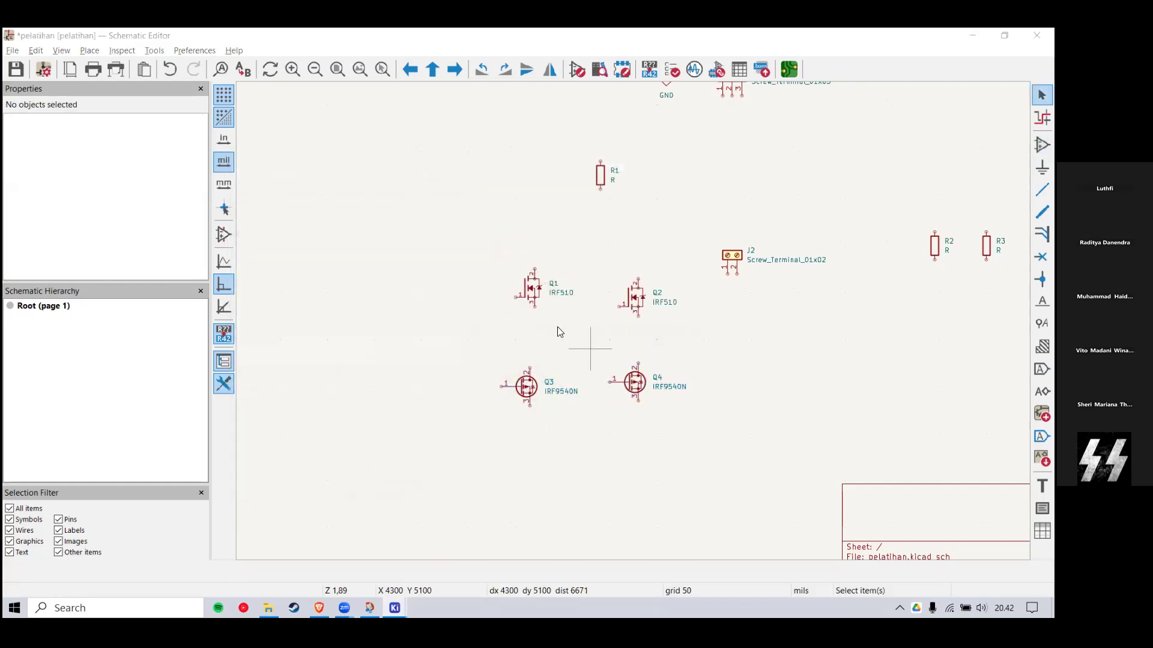
Step: Switch to the EasyEDA reference schematic and examine the LM4558 op-amps and their connections to the MOSFETs
{"action": "key", "text": "alt+Tab"}
{"action": "scroll", "coordinate": [621, 355], "scroll_direction": "down", "scroll_amount": 3}
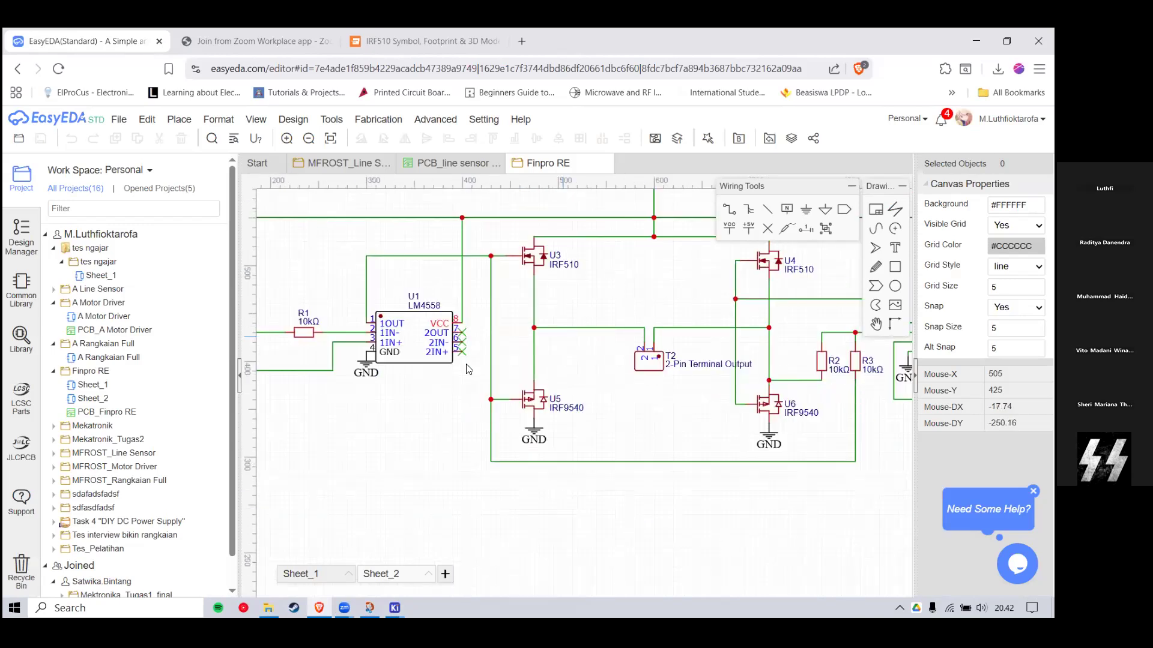
{"action": "scroll", "coordinate": [569, 340], "scroll_direction": "down", "scroll_amount": 2}
{"action": "scroll", "coordinate": [616, 344], "scroll_direction": "up", "scroll_amount": 3}
{"action": "scroll", "coordinate": [485, 418], "scroll_direction": "down", "scroll_amount": 4}
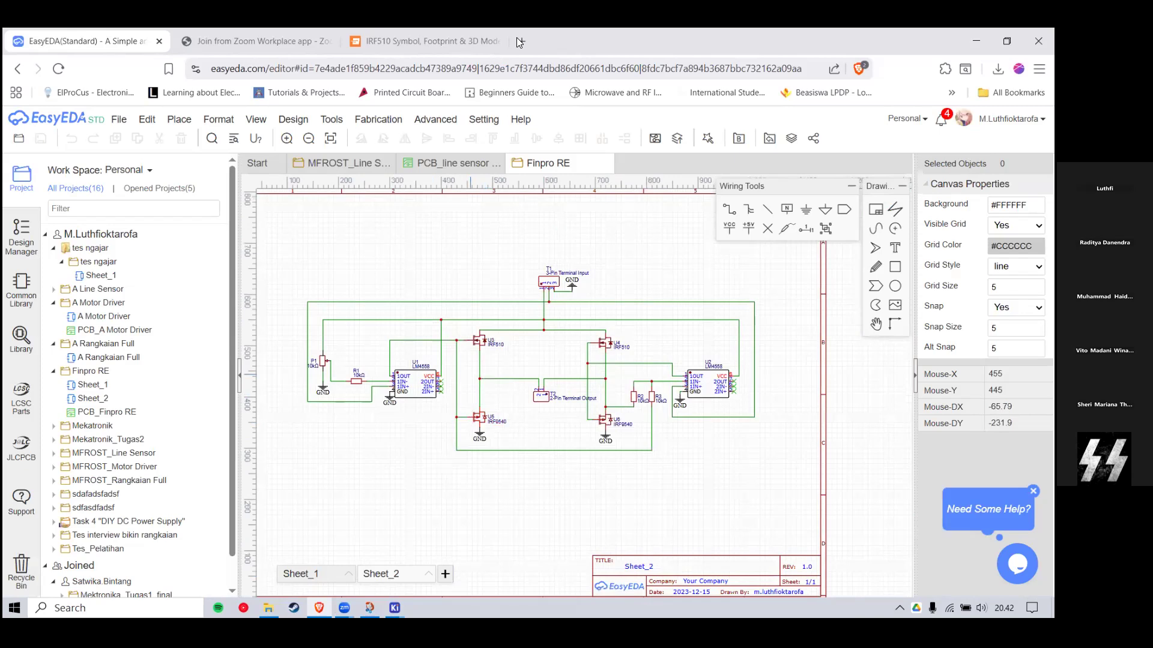
Step: Search Google Images for lm4558 and view the pinout diagrams from The Engineering Projects and Components101
{"action": "scroll", "coordinate": [465, 362], "scroll_direction": "up", "scroll_amount": 1}
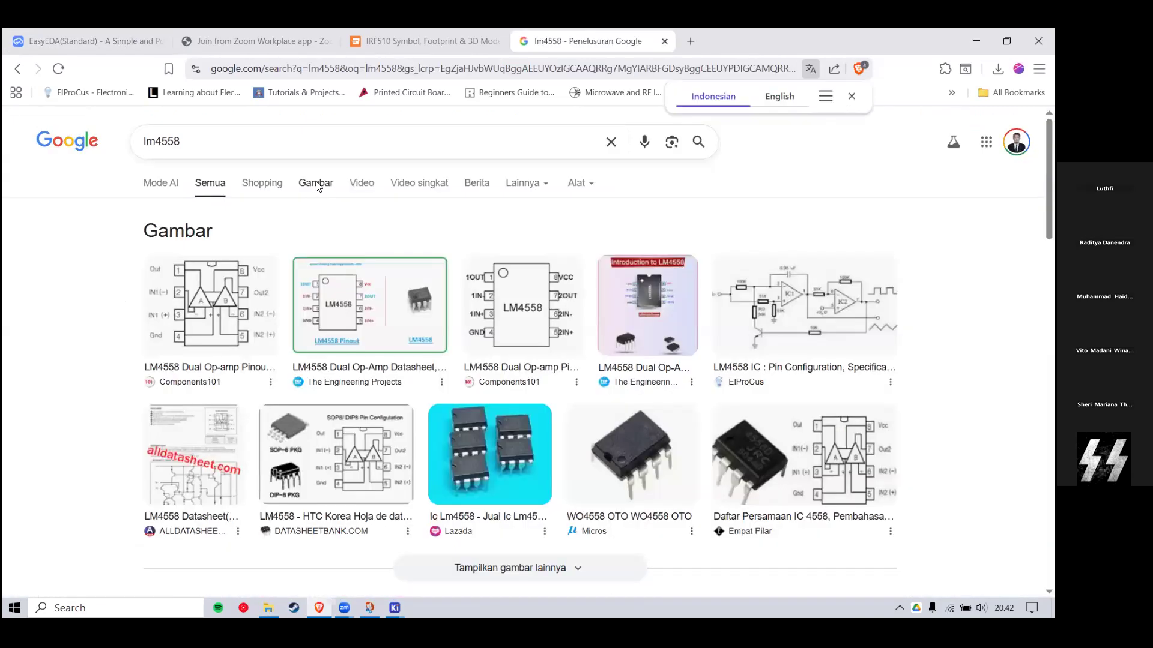
{"action": "left_click", "coordinate": [316, 183]}
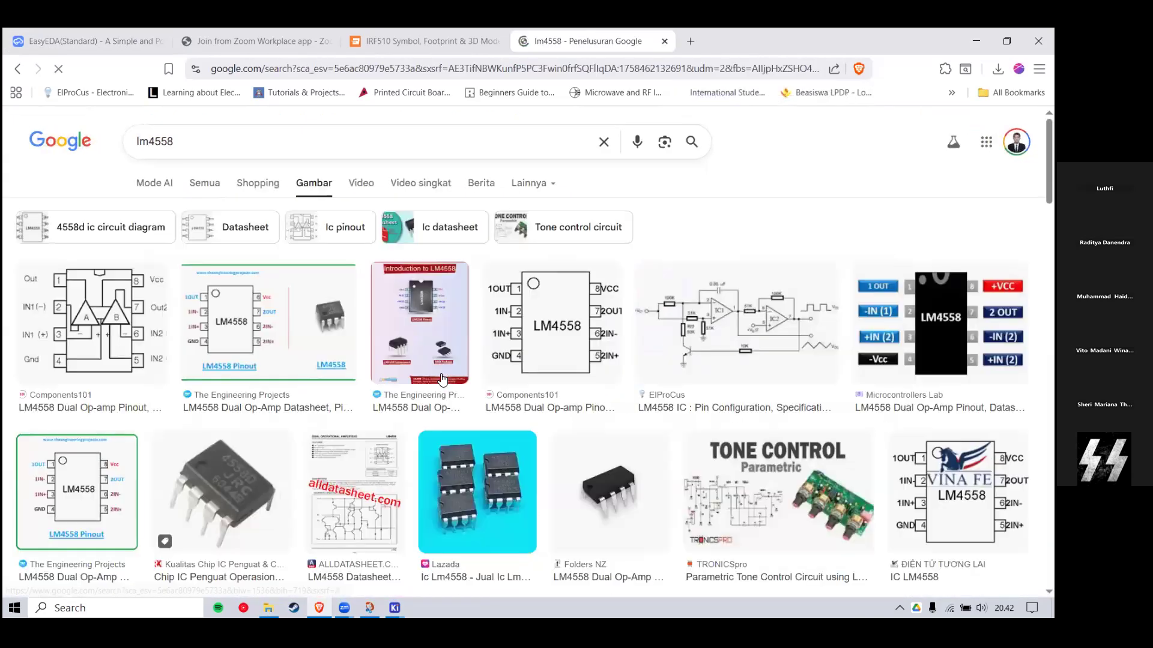
{"action": "left_click", "coordinate": [268, 322]}
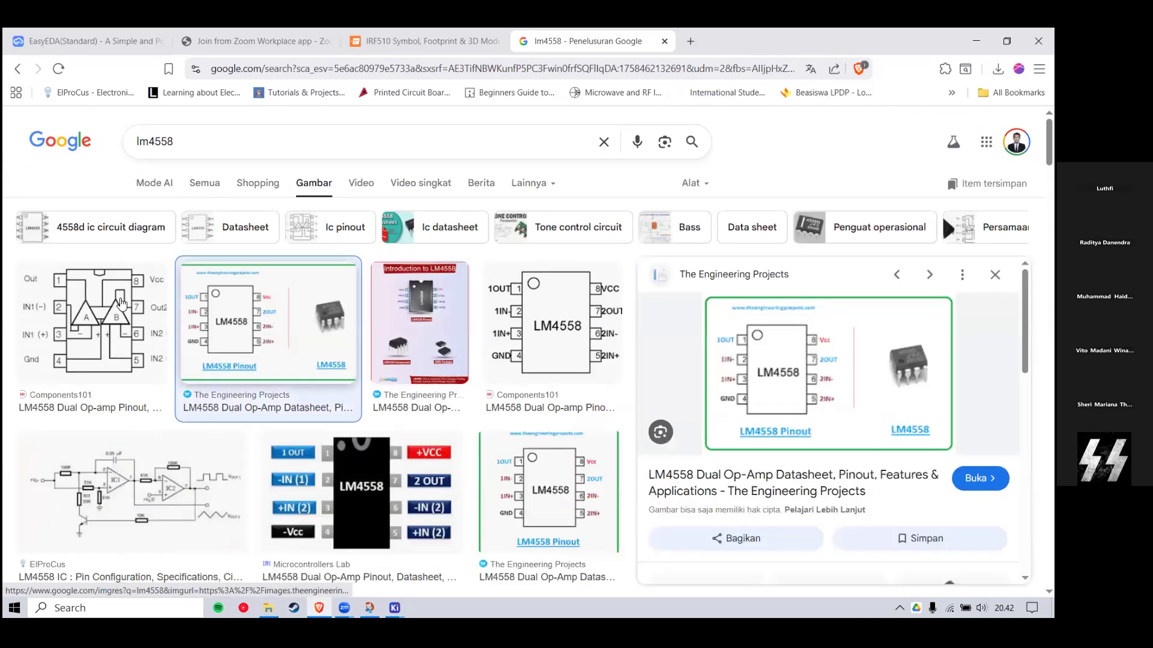
{"action": "left_click", "coordinate": [94, 302]}
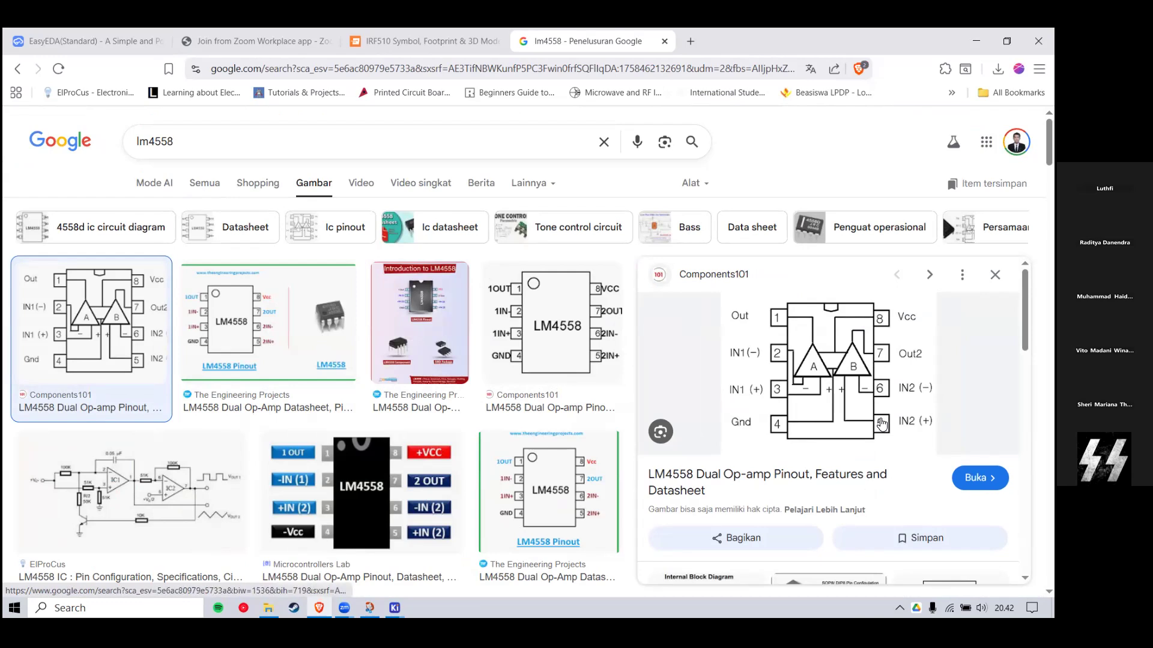
Step: Return to the KiCad schematic, search the symbol libraries for lm4558, and close the symbol chooser without placing anything
{"action": "left_click", "coordinate": [976, 41]}
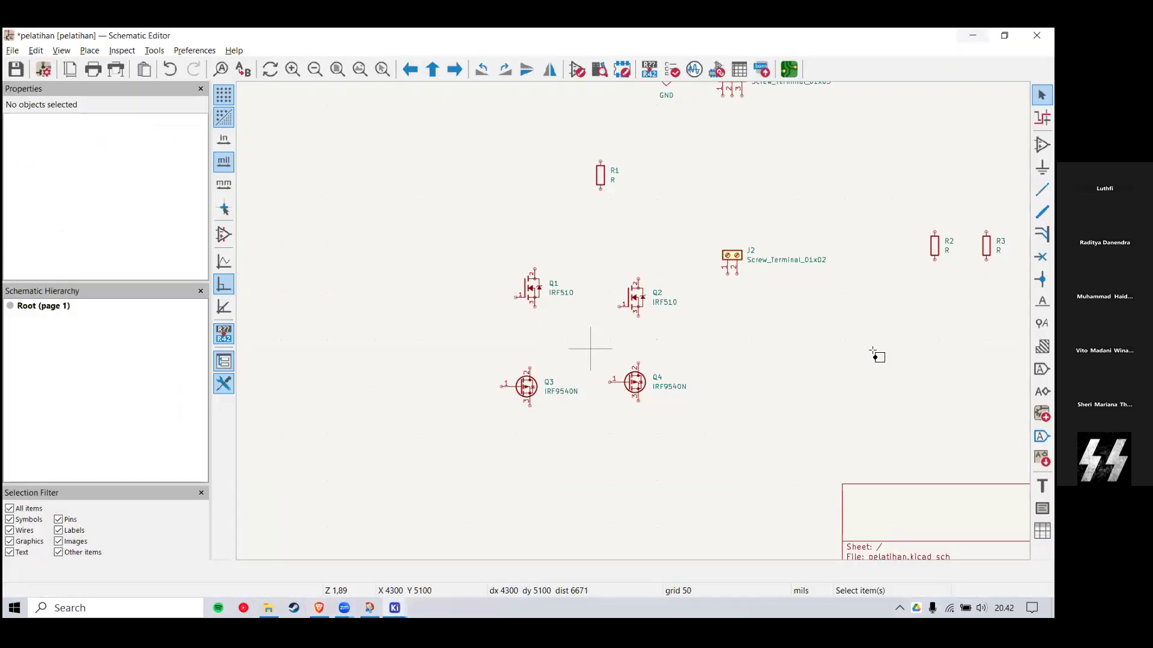
{"action": "left_click", "coordinate": [596, 272]}
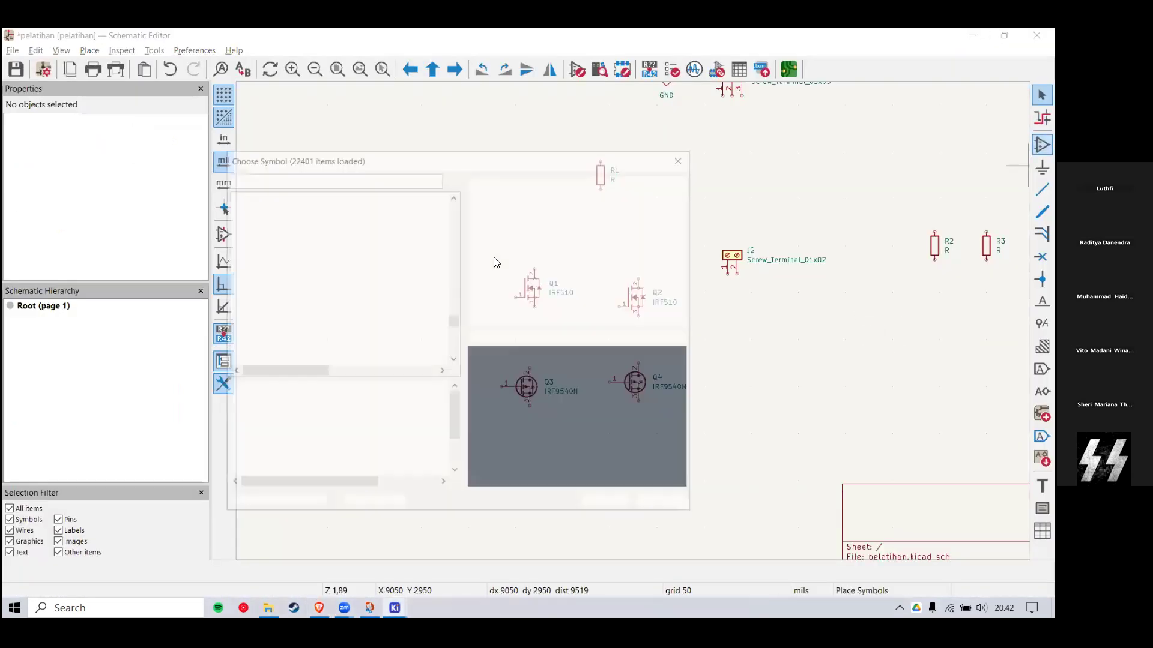
{"action": "type", "text": "Im"}
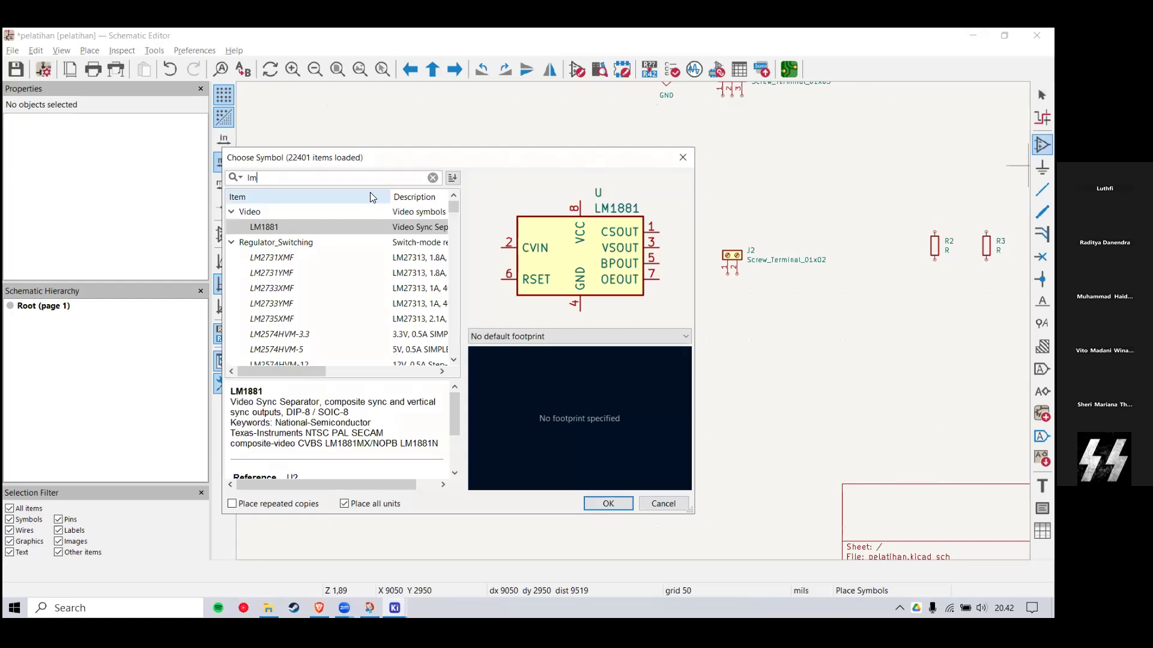
{"action": "key", "text": "alt+Tab"}
{"action": "key", "text": "alt+Tab"}
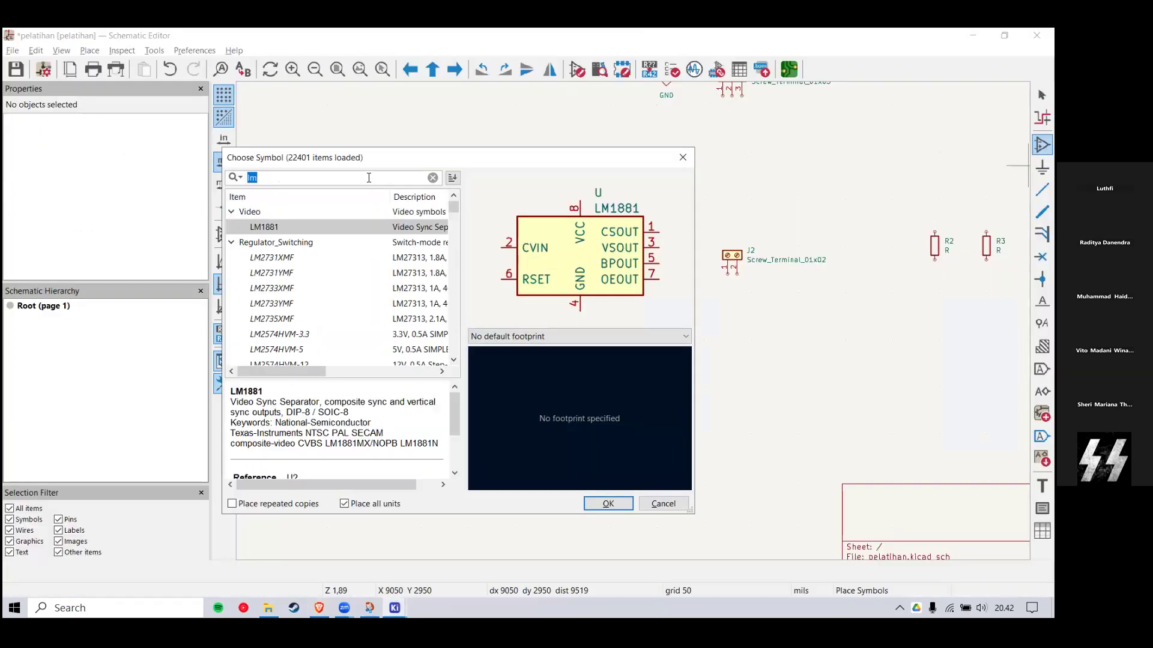
{"action": "type", "text": "lm4558"}
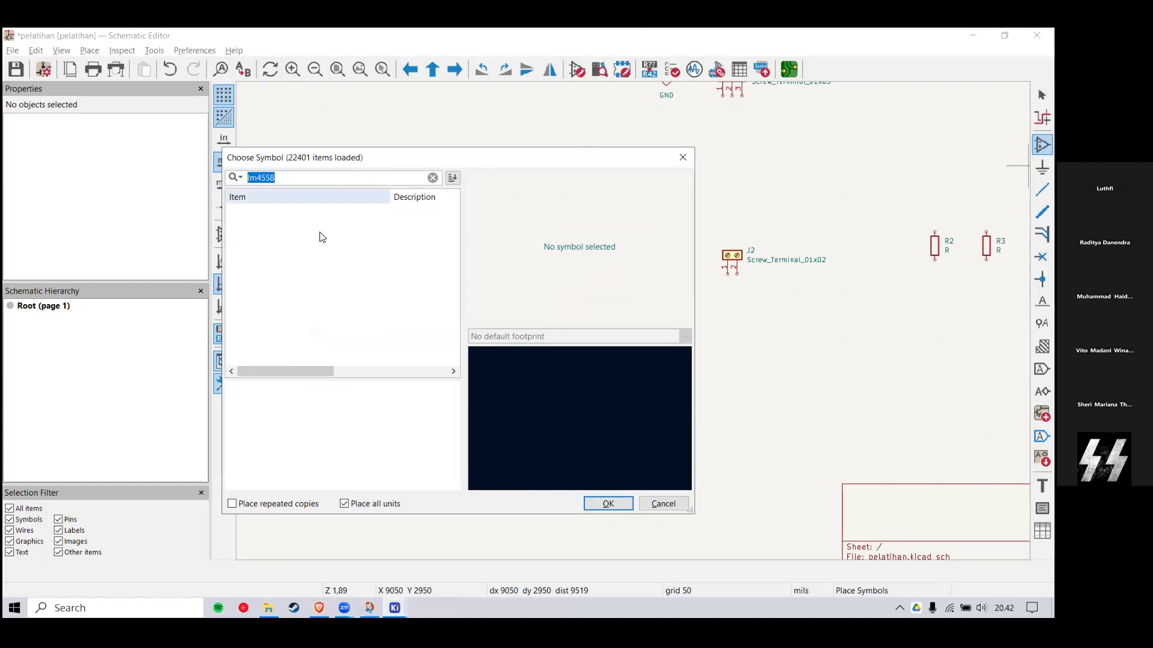
{"action": "left_click", "coordinate": [683, 159]}
Step: Switch to the SnapMagic site in the browser, search its parts for lm4558, and look through the listed components
{"action": "left_click", "coordinate": [973, 35]}
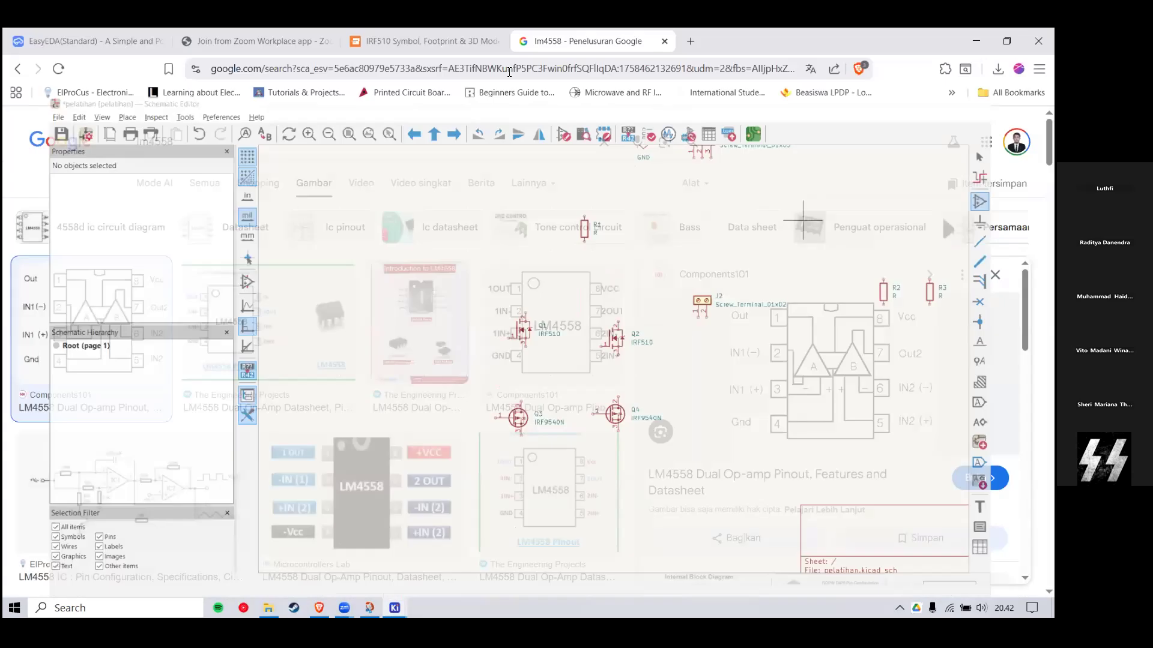
{"action": "key", "text": "ctrl+shift+Tab"}
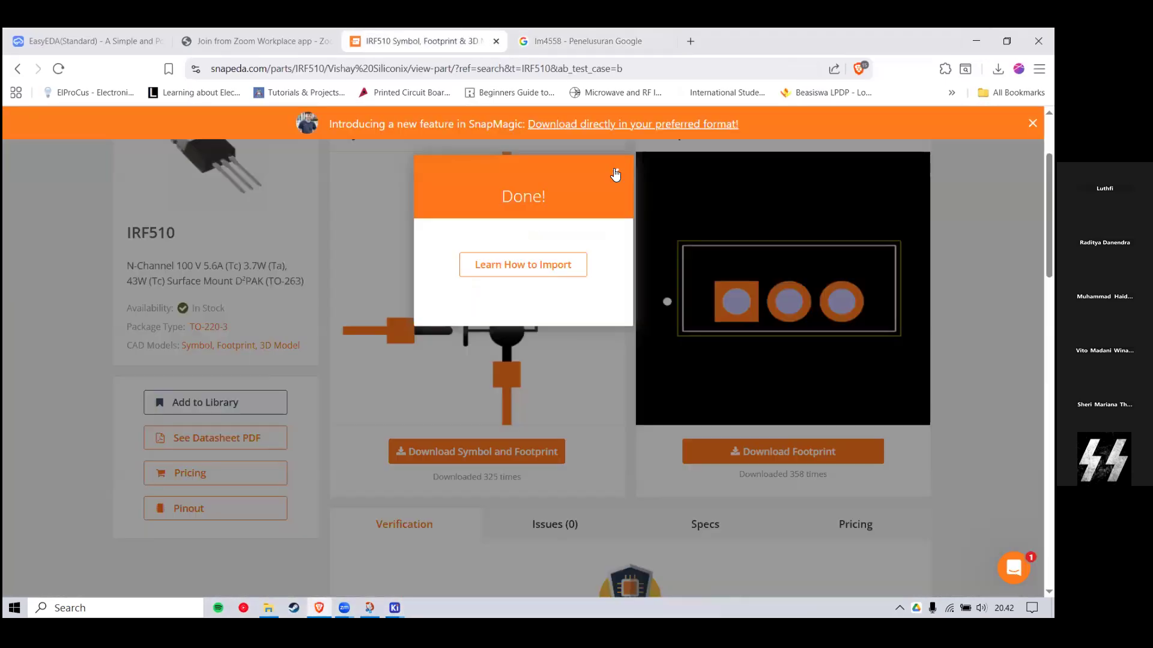
{"action": "left_click", "coordinate": [491, 266]}
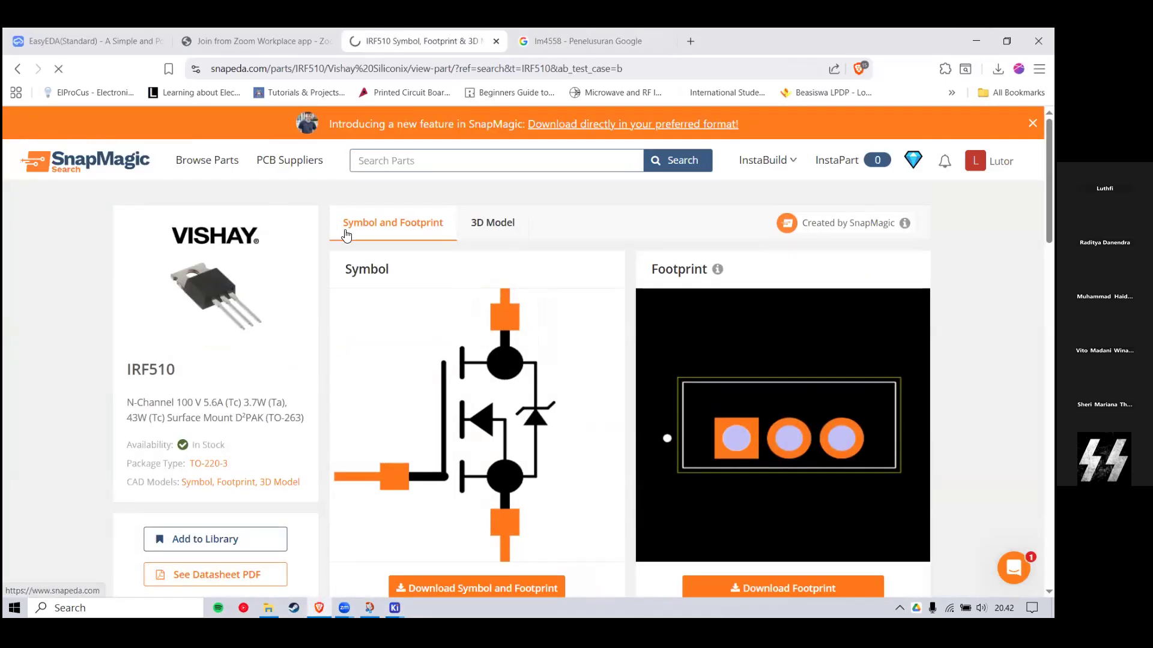
{"action": "scroll", "coordinate": [428, 272], "scroll_direction": "down", "scroll_amount": 3}
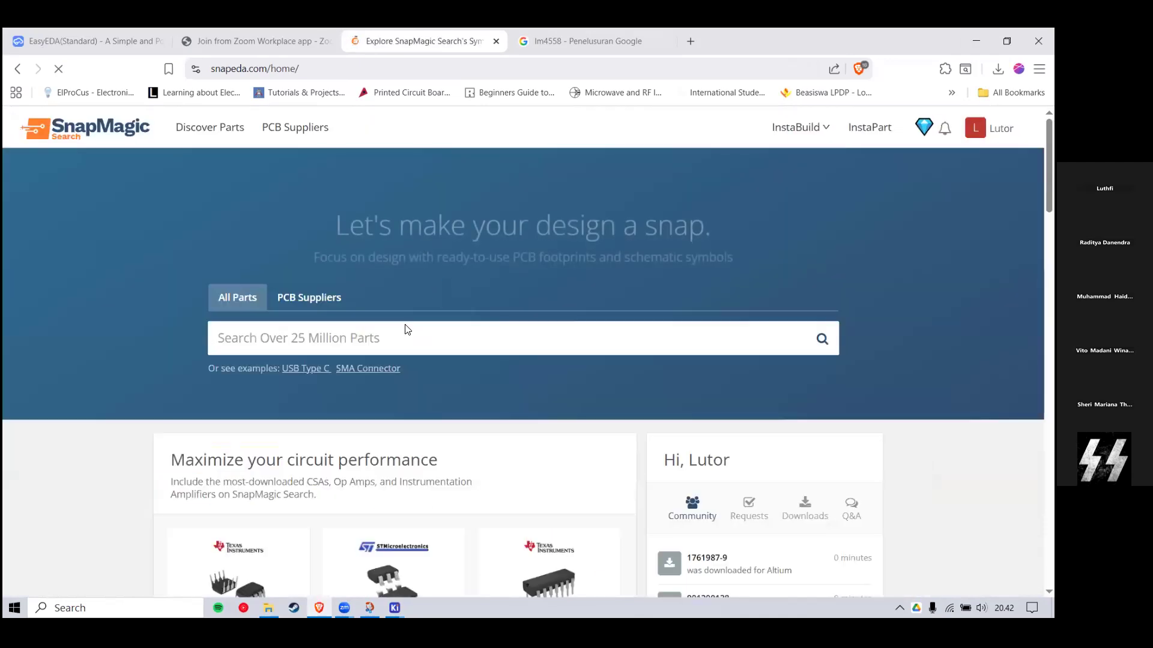
{"action": "left_click", "coordinate": [411, 337]}
{"action": "type", "text": "lm455"}
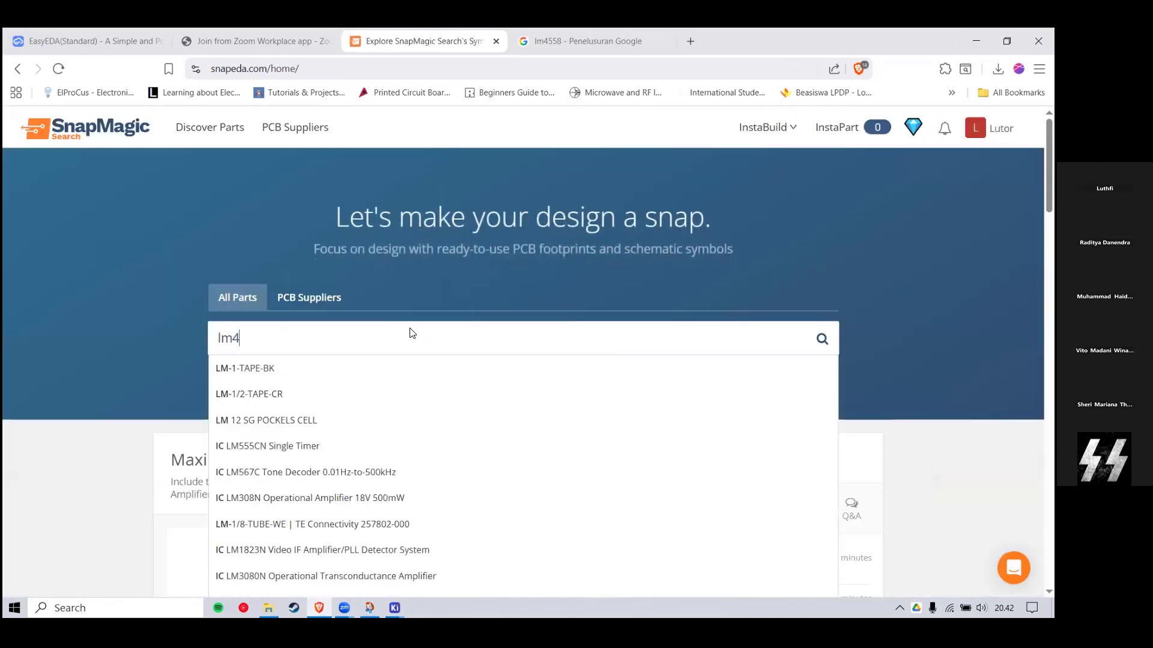
{"action": "type", "text": "8"}
{"action": "key", "text": "Return"}
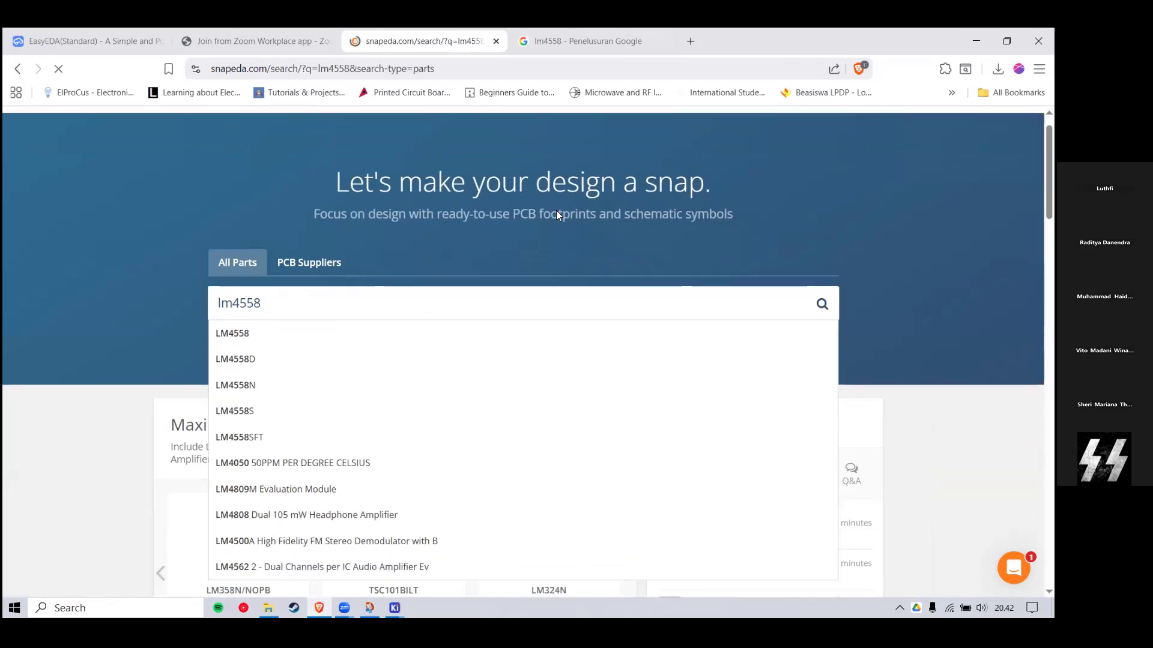
{"action": "scroll", "coordinate": [514, 297], "scroll_direction": "down", "scroll_amount": 3}
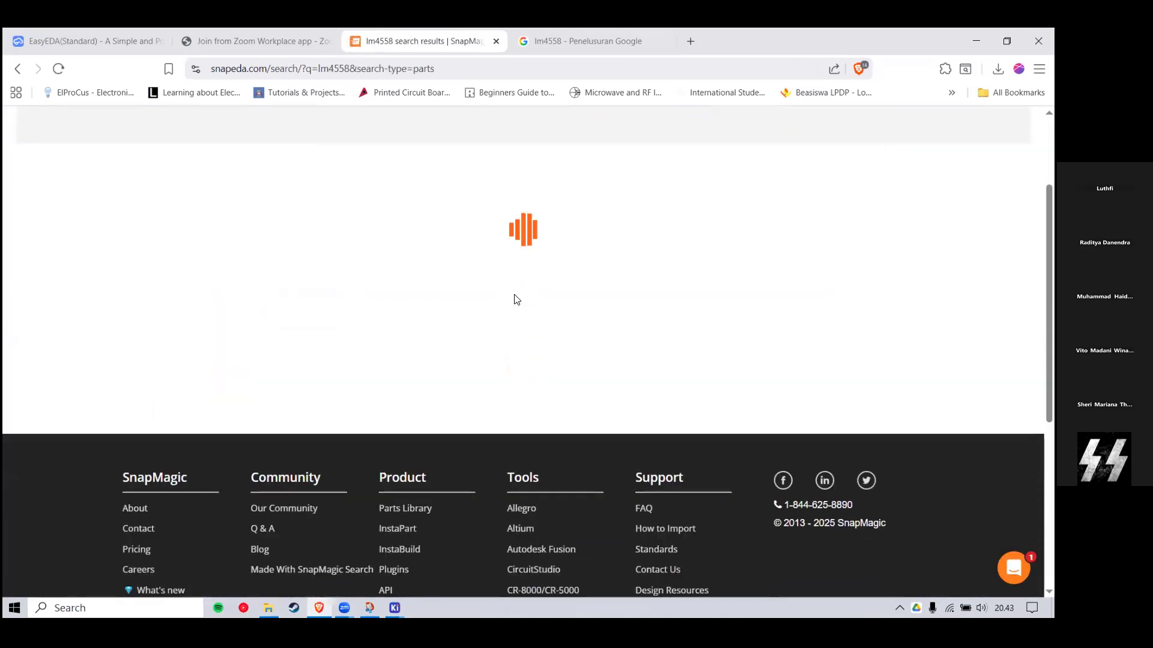
{"action": "scroll", "coordinate": [515, 297], "scroll_direction": "down", "scroll_amount": 5}
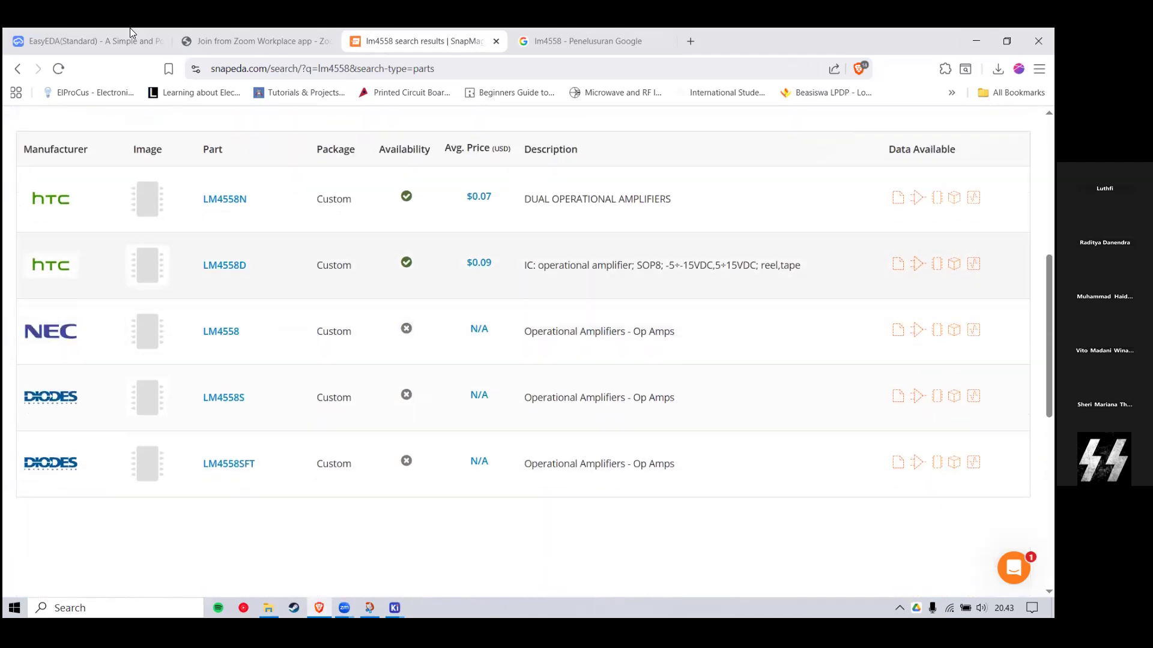
Step: Check U1's LM4558 pins in the EasyEDA reference against the Components101 pinout diagram in the Google results
{"action": "key", "text": "ctrl+1"}
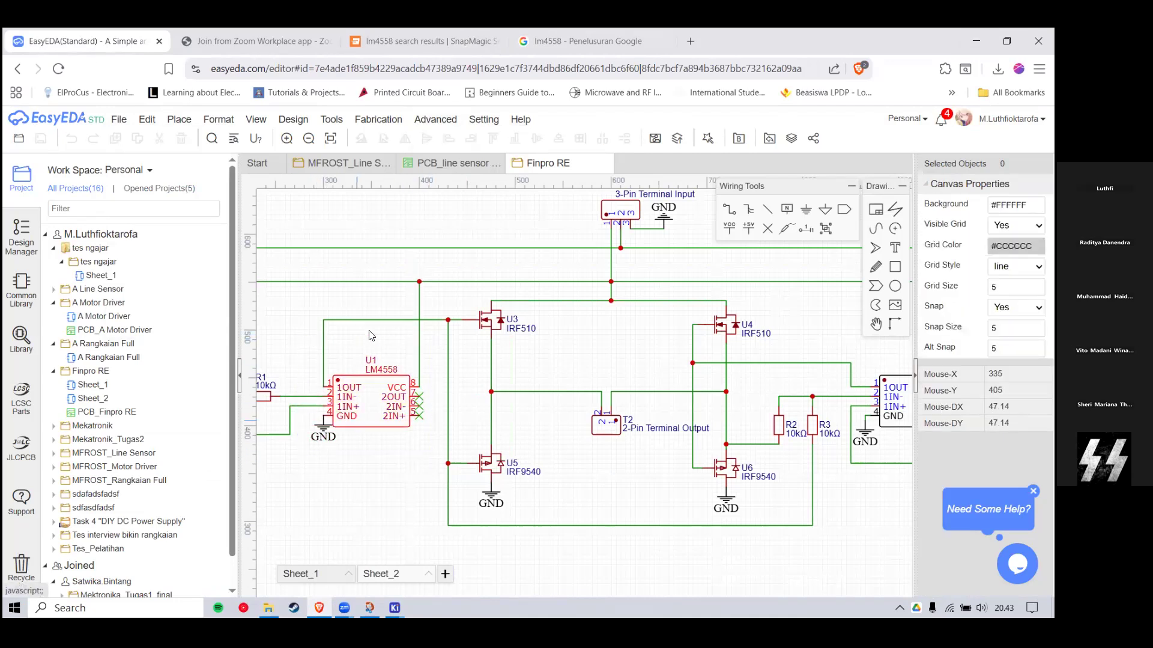
{"action": "left_click", "coordinate": [231, 32]}
{"action": "left_click", "coordinate": [127, 33]}
{"action": "left_click", "coordinate": [541, 37]}
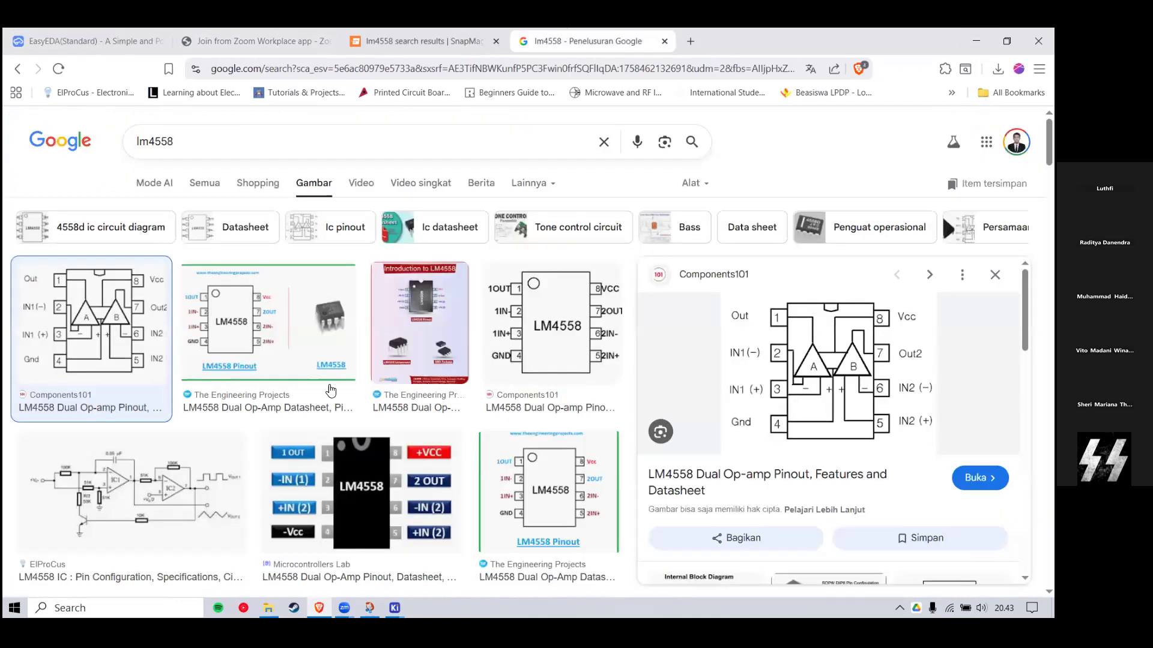
Step: Go back to the SnapMagic lm4558 results and check which symbol and footprint data the LM4558N offers
{"action": "key", "text": "ctrl+shift+Tab"}
{"action": "scroll", "coordinate": [311, 365], "scroll_direction": "up", "scroll_amount": 2}
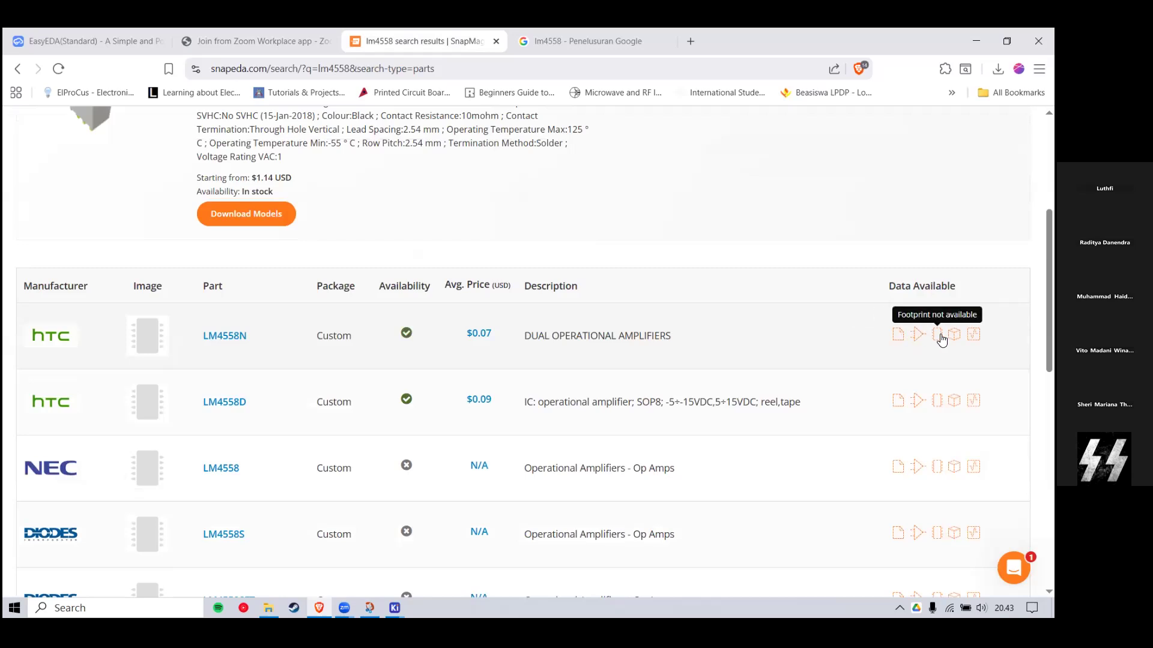
{"action": "mouse_move", "coordinate": [196, 330]}
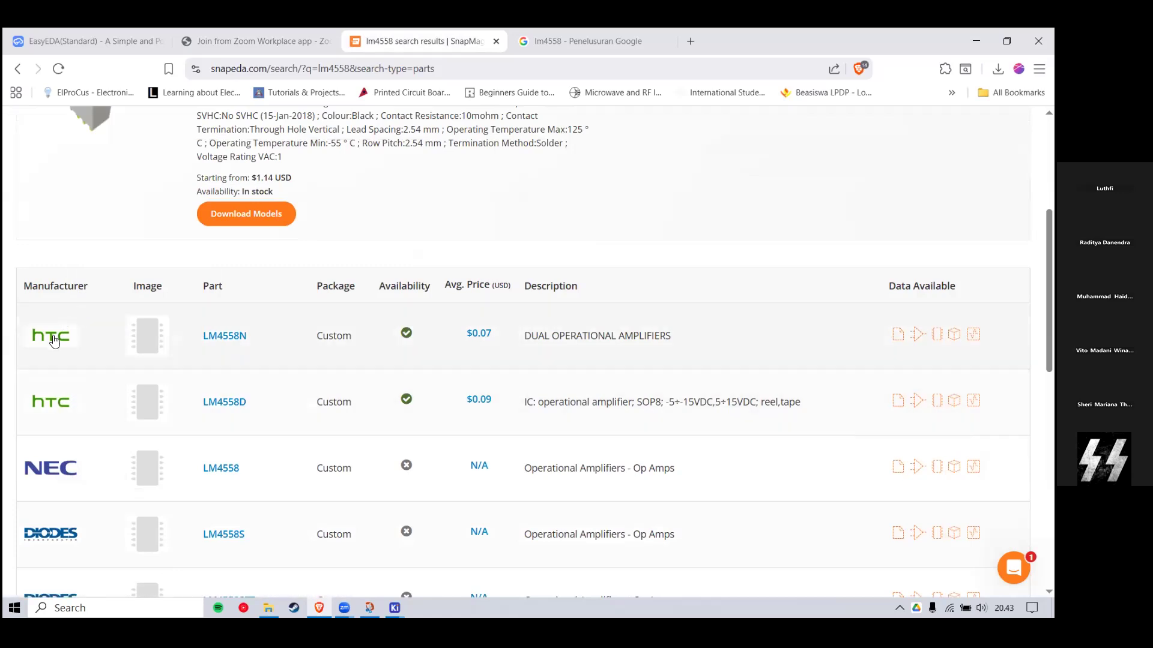
Step: Review the LM4558 parts in the SnapMagic search results, checking back against the KiCad schematic
{"action": "scroll", "coordinate": [67, 420], "scroll_direction": "down", "scroll_amount": 2}
{"action": "scroll", "coordinate": [901, 366], "scroll_direction": "up", "scroll_amount": 1}
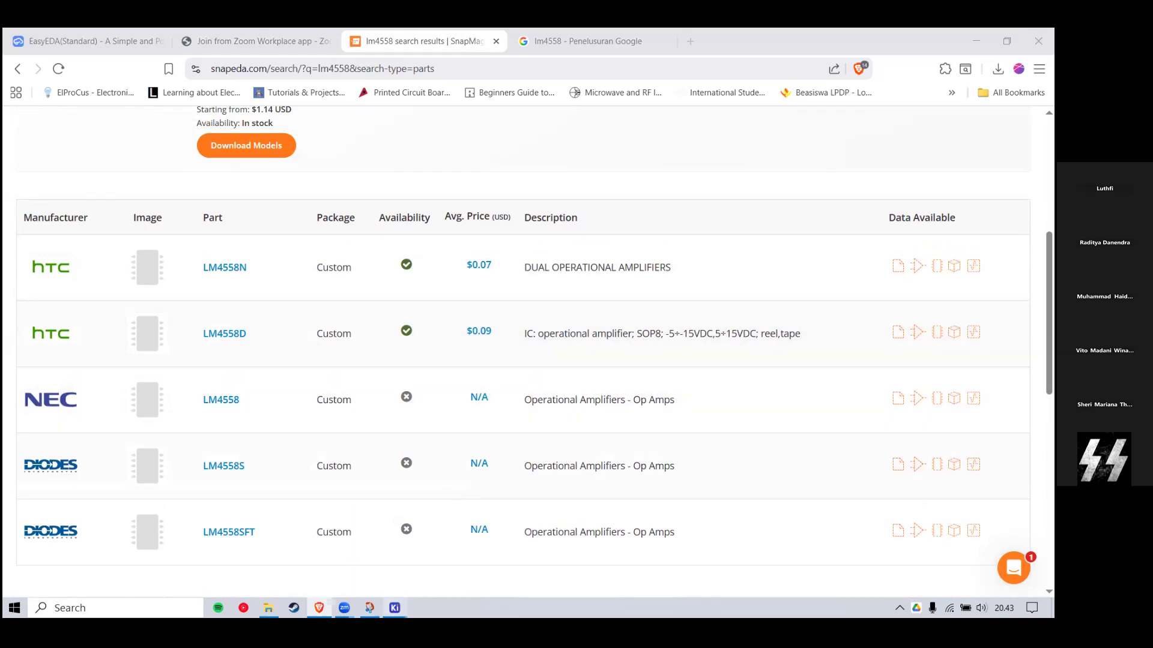
{"action": "mouse_move", "coordinate": [394, 608]}
{"action": "left_click", "coordinate": [474, 555]}
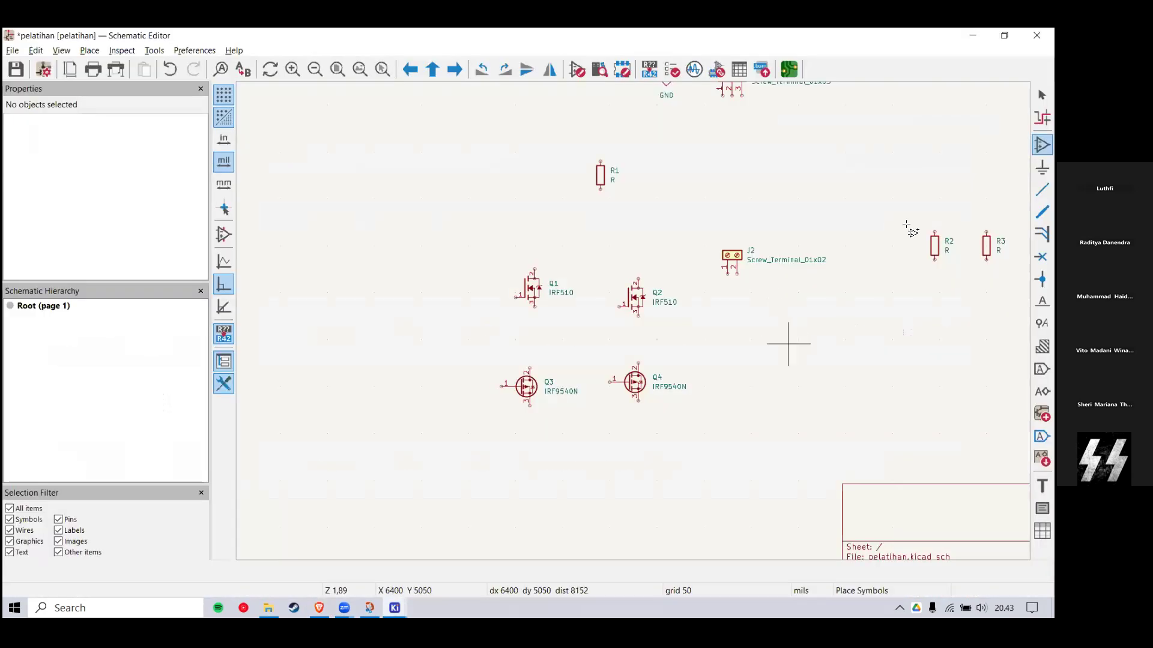
{"action": "left_click", "coordinate": [972, 34]}
{"action": "scroll", "coordinate": [313, 394], "scroll_direction": "up", "scroll_amount": 8}
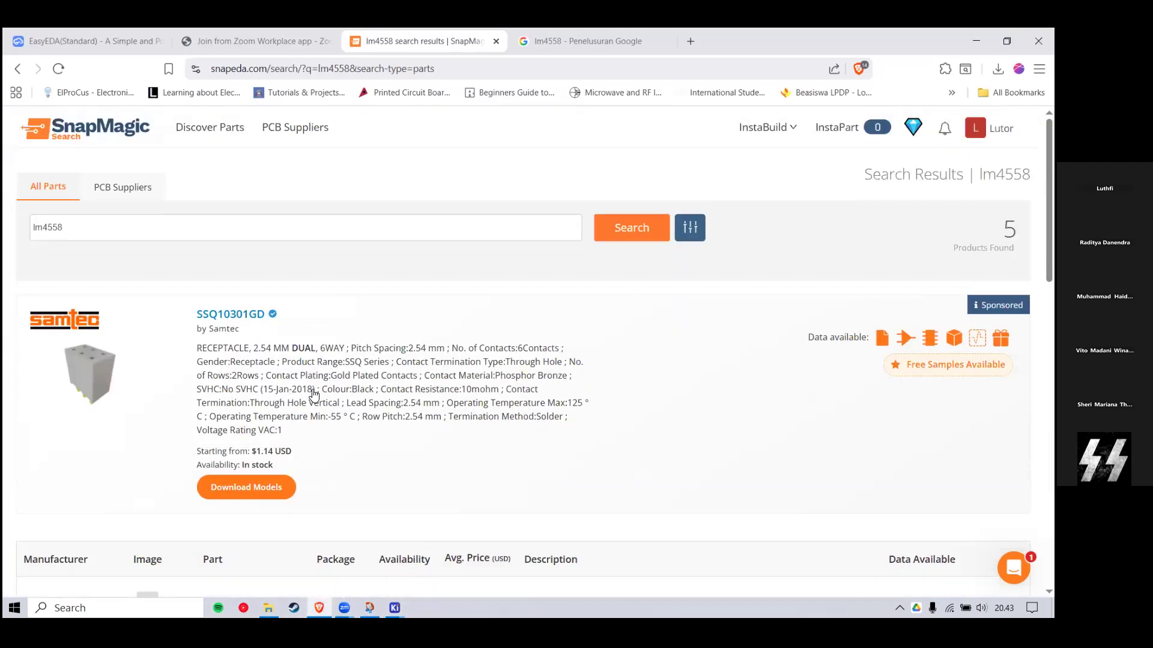
{"action": "scroll", "coordinate": [315, 394], "scroll_direction": "down", "scroll_amount": 8}
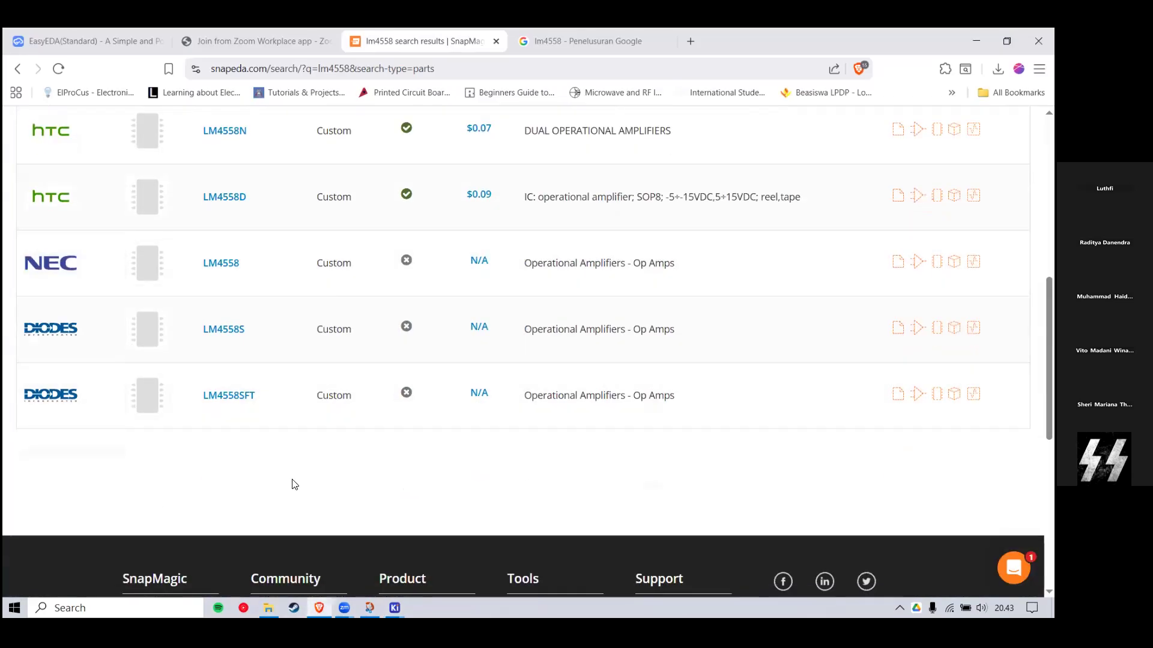
{"action": "scroll", "coordinate": [533, 329], "scroll_direction": "up", "scroll_amount": 4}
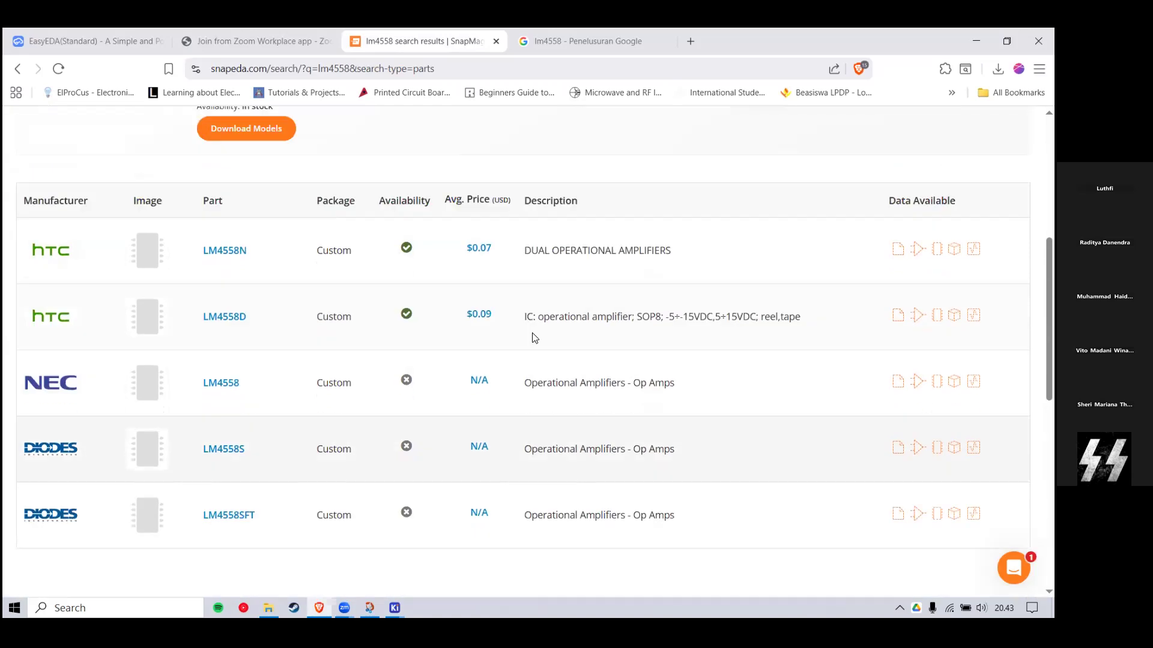
{"action": "left_click", "coordinate": [395, 608]}
{"action": "left_click", "coordinate": [452, 553]}
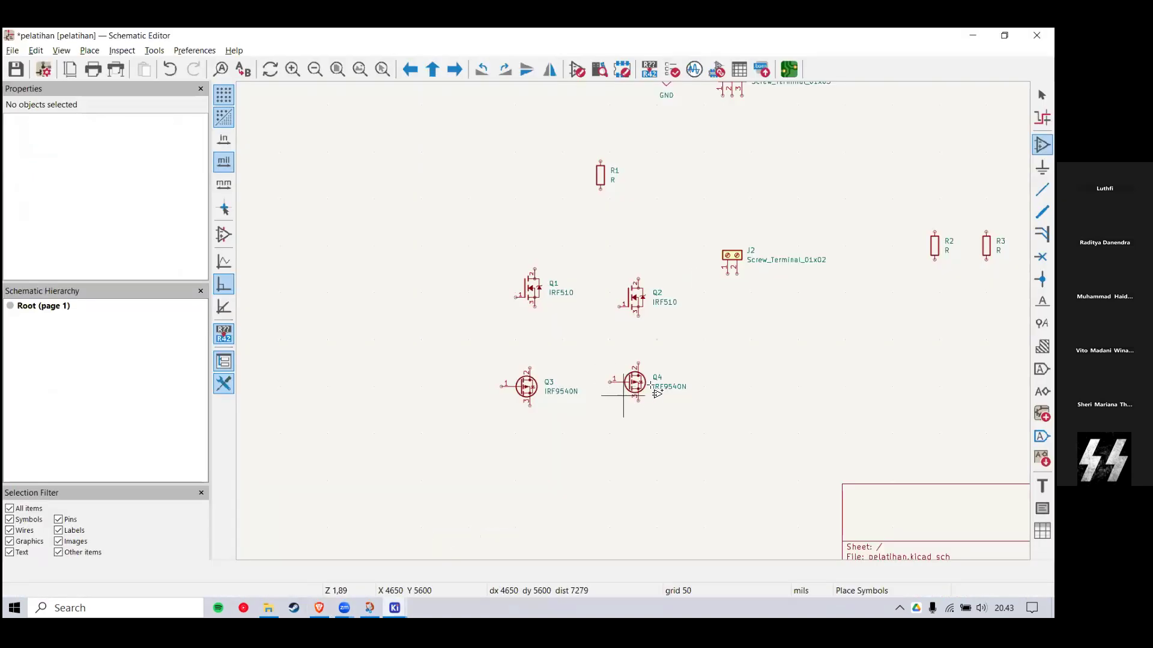
{"action": "left_click", "coordinate": [973, 35]}
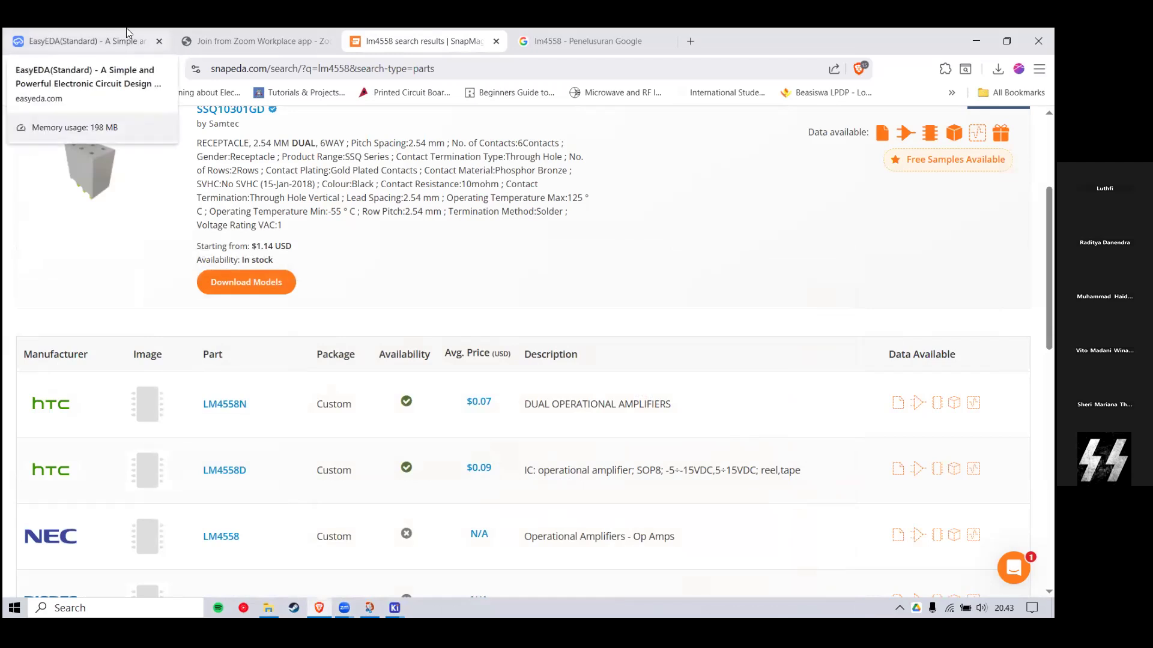
Step: Switch to the Finpro RE schematic in EasyEDA and search the symbol library for lm4558
{"action": "left_click", "coordinate": [111, 28]}
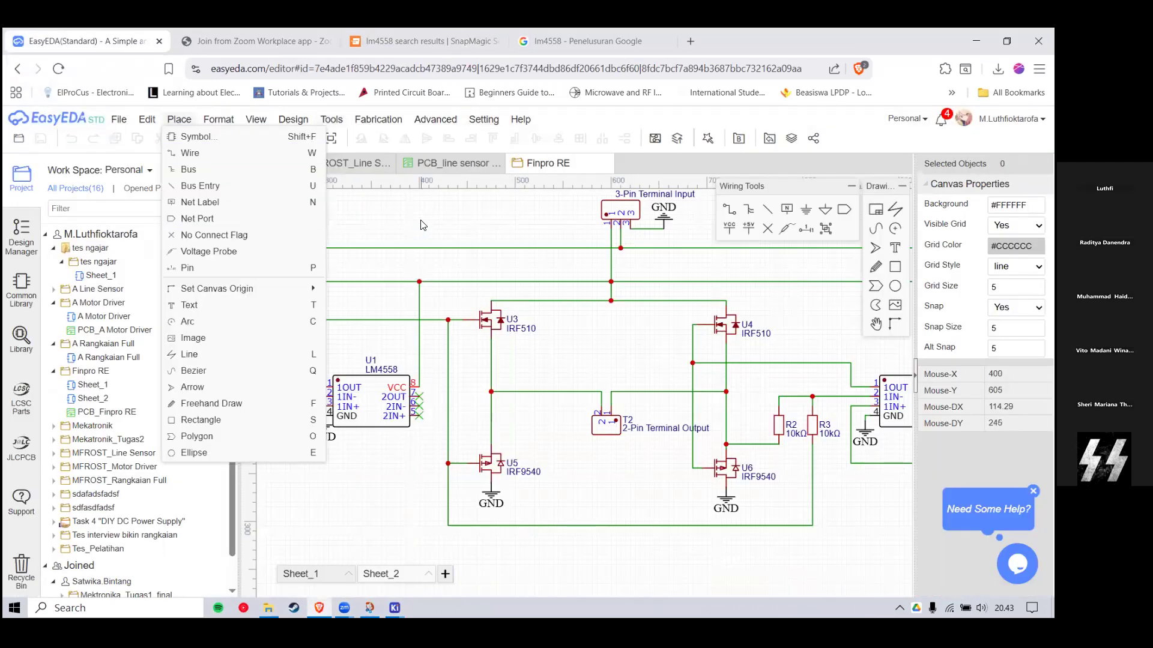
{"action": "scroll", "coordinate": [430, 228], "scroll_direction": "down", "scroll_amount": 2}
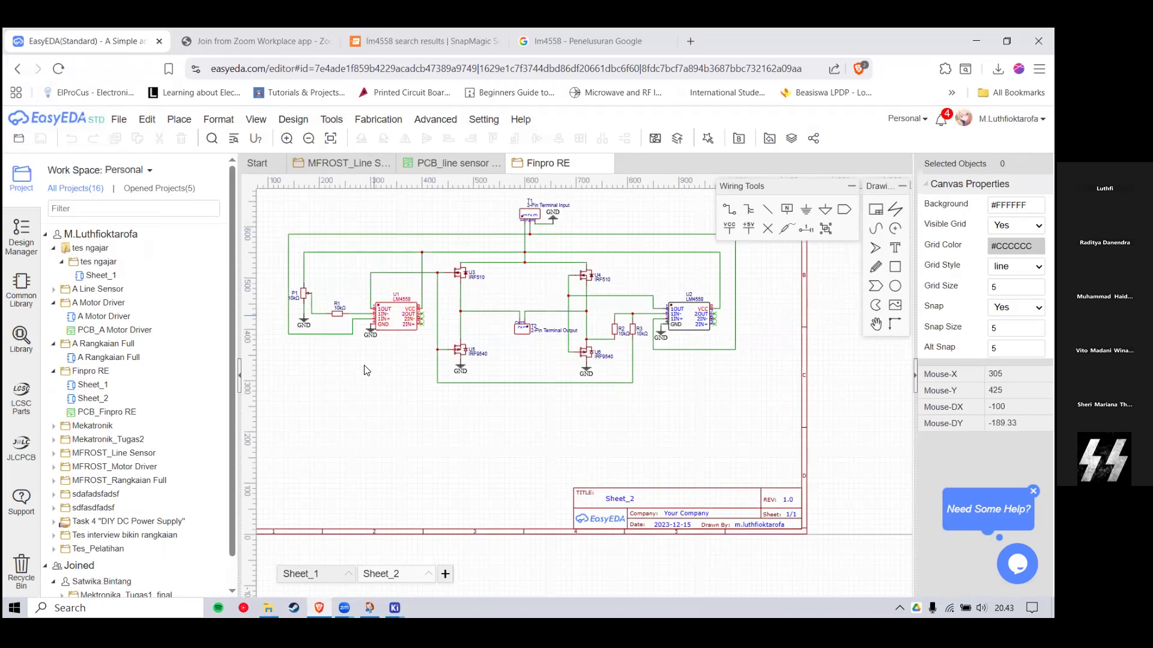
{"action": "scroll", "coordinate": [384, 380], "scroll_direction": "up", "scroll_amount": 1}
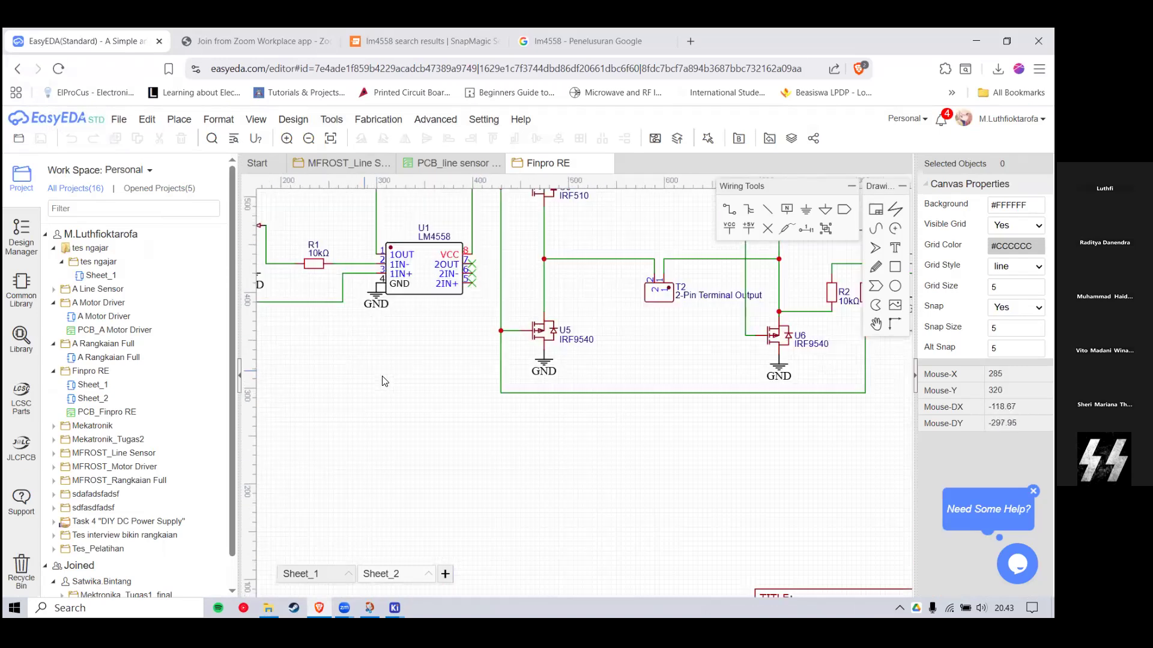
{"action": "scroll", "coordinate": [378, 293], "scroll_direction": "down", "scroll_amount": 2}
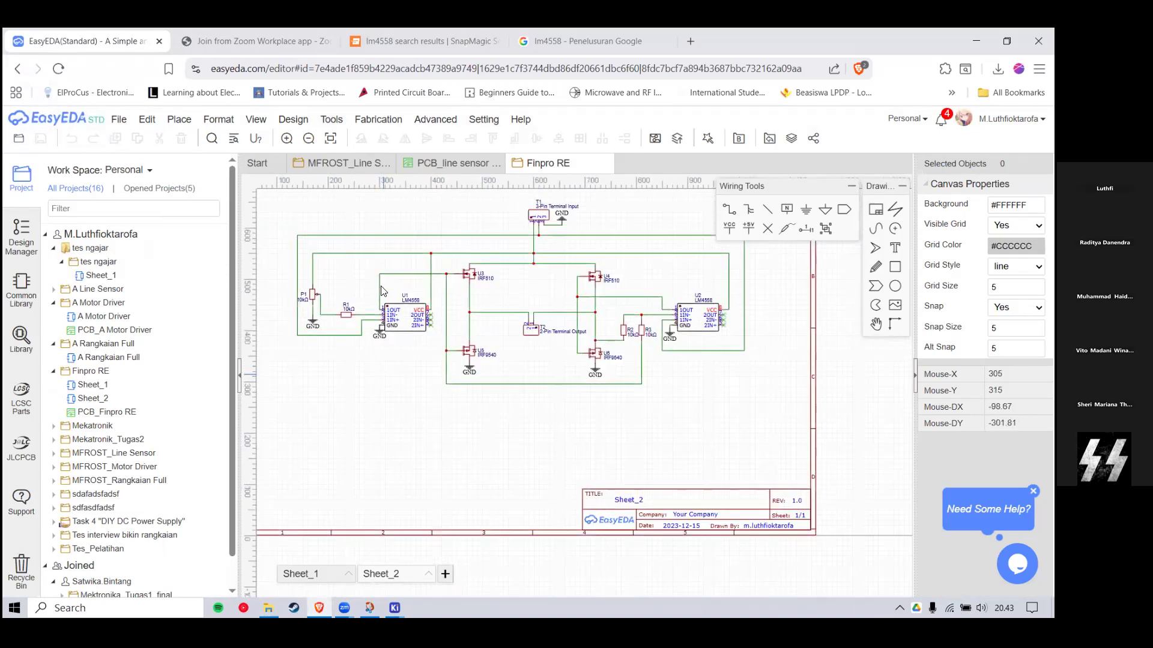
{"action": "scroll", "coordinate": [360, 459], "scroll_direction": "down", "scroll_amount": 2}
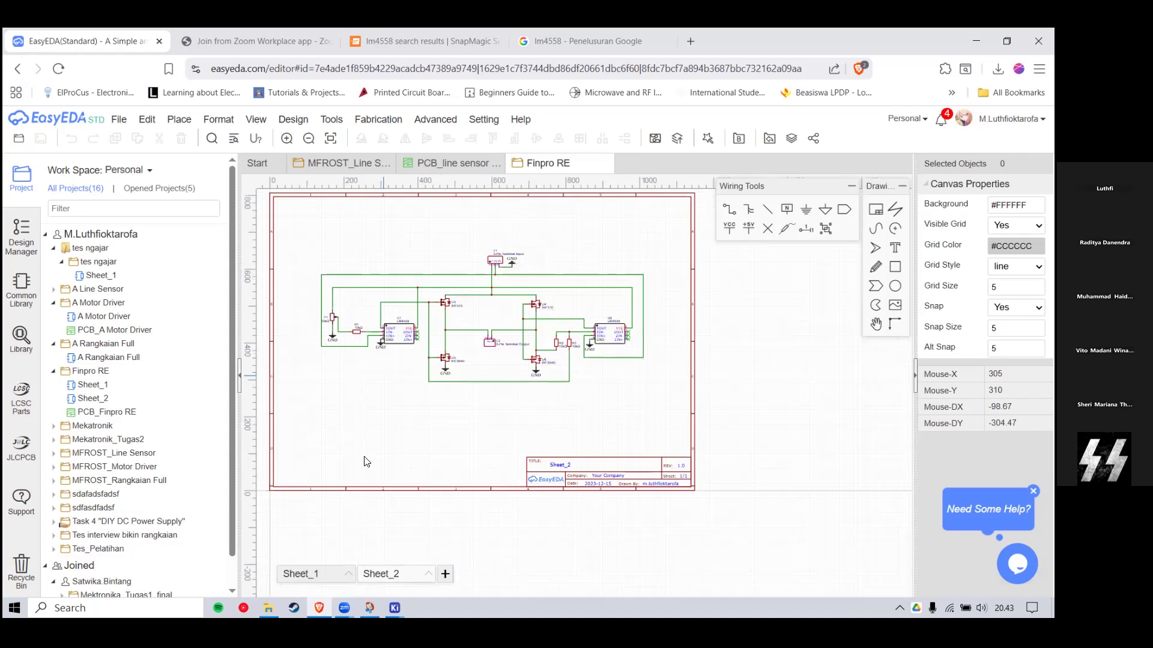
{"action": "scroll", "coordinate": [381, 463], "scroll_direction": "up", "scroll_amount": 1}
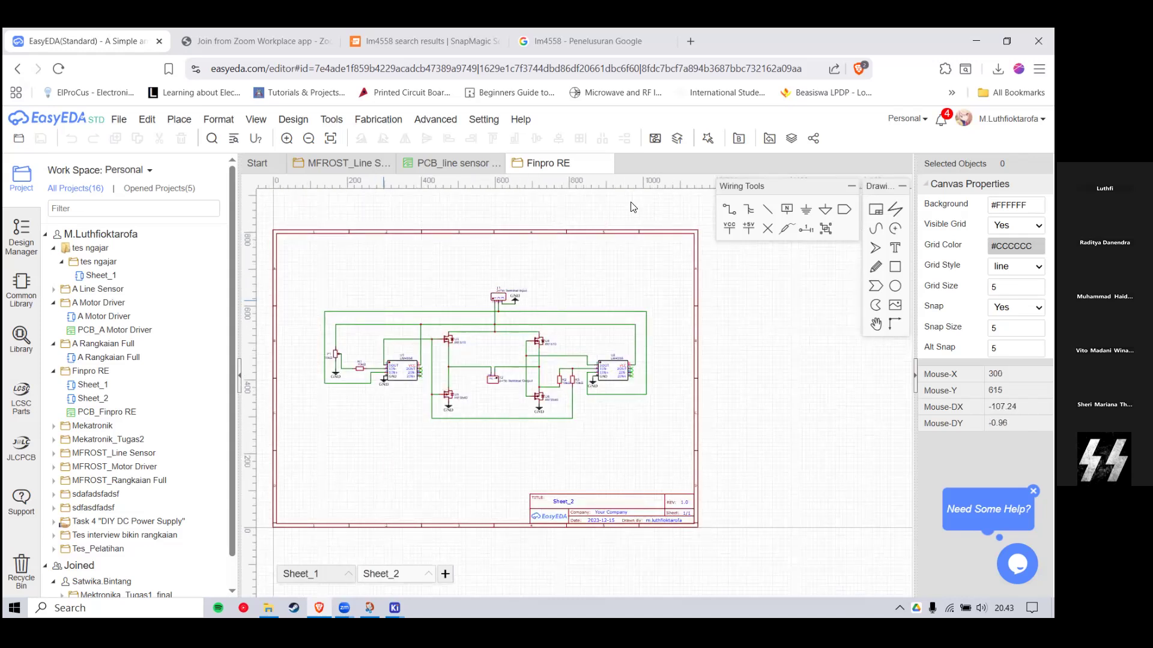
{"action": "key", "text": "shift+f"}
{"action": "type", "text": "lm4558"}
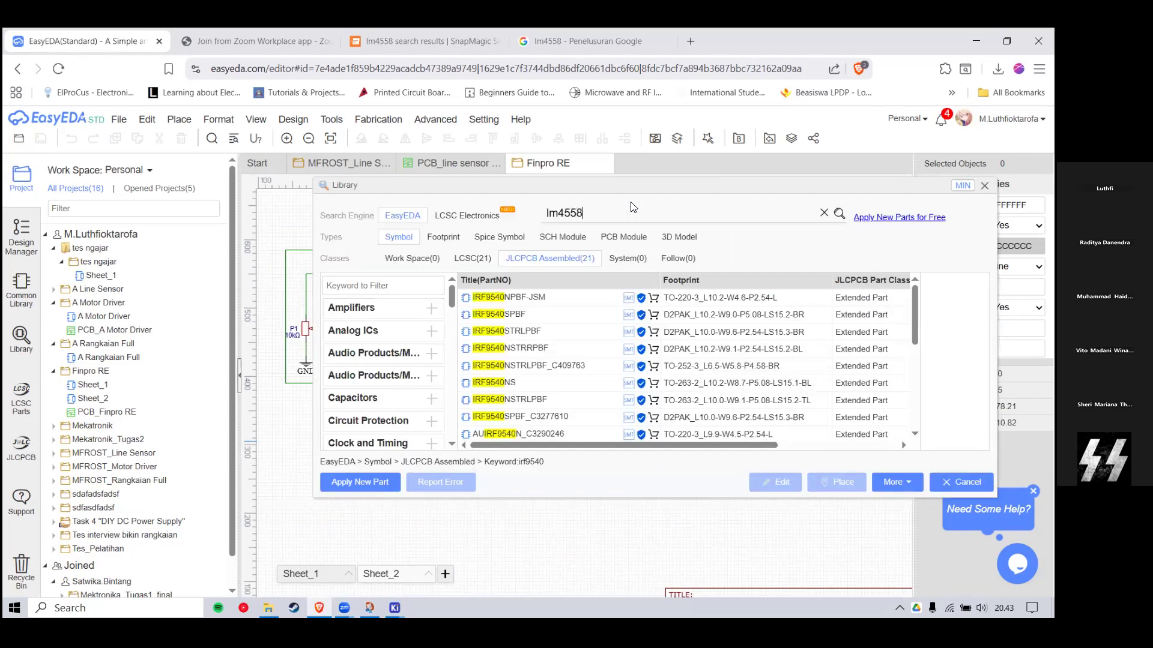
{"action": "key", "text": "Return"}
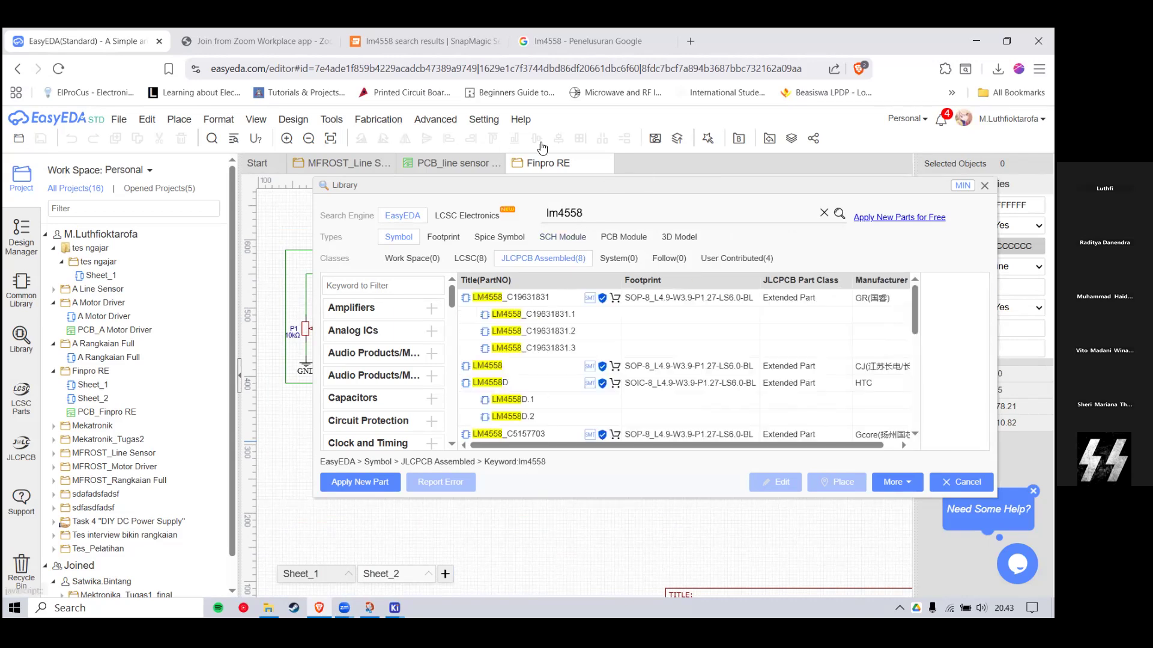
Step: Preview the JLCPCB Assembled candidates LM4558_C19631831, LM4558_C5157703 and LM4558_C529214 in the library
{"action": "left_click_drag", "start_coordinate": [753, 186], "coordinate": [454, 162]}
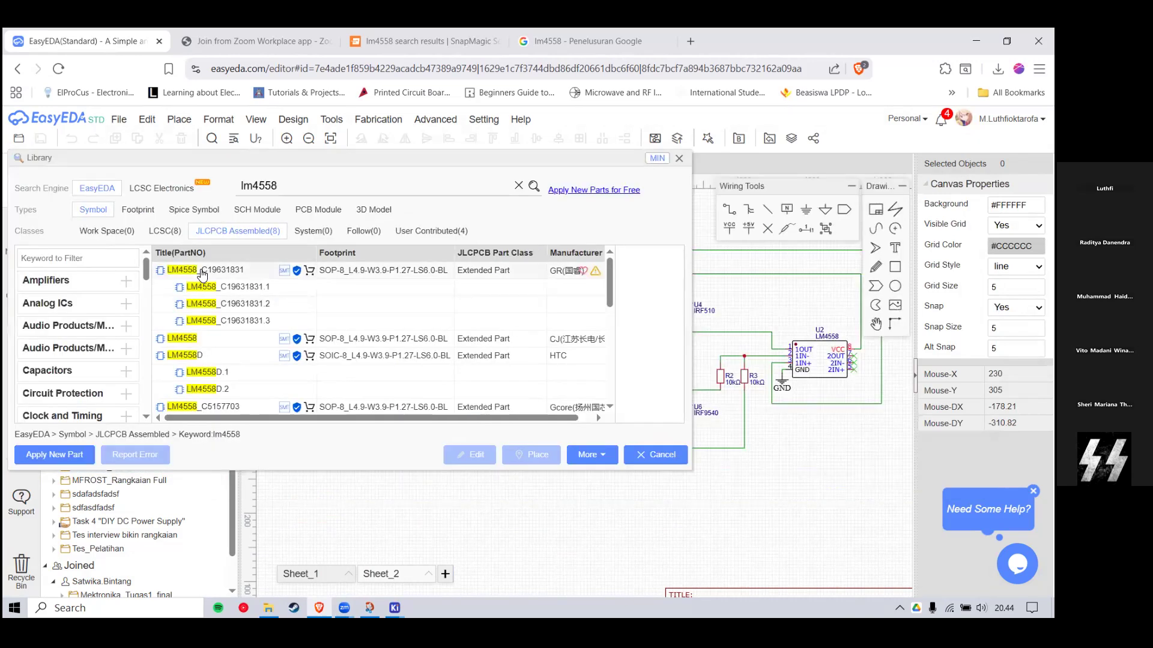
{"action": "left_click", "coordinate": [207, 271]}
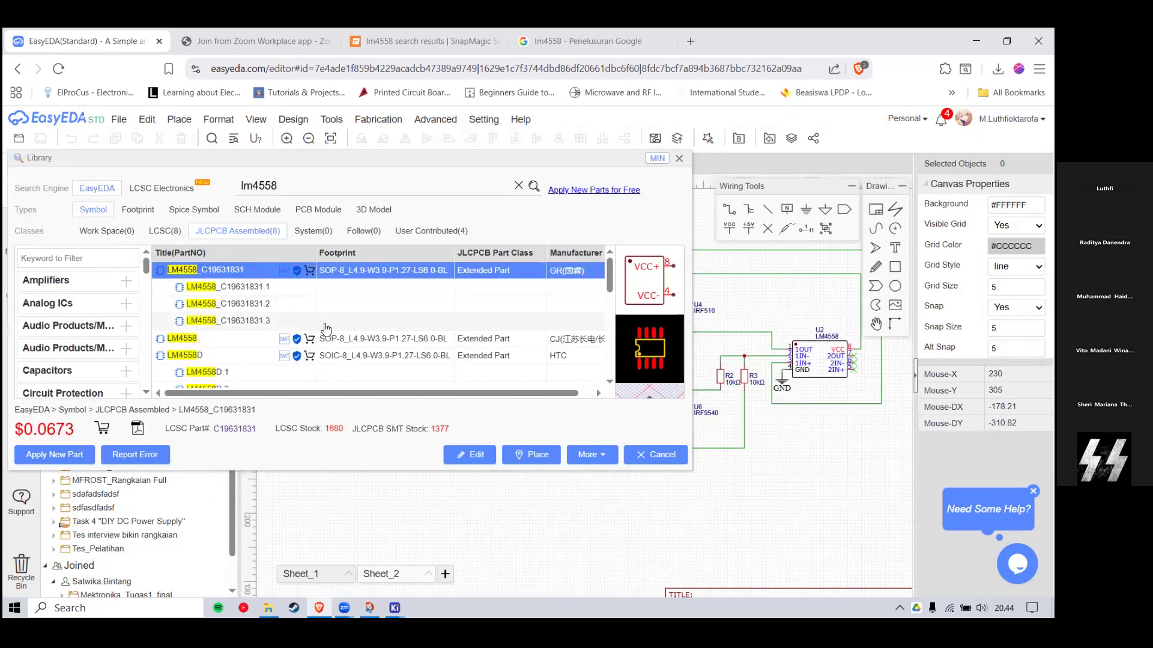
{"action": "scroll", "coordinate": [284, 293], "scroll_direction": "down", "scroll_amount": 3}
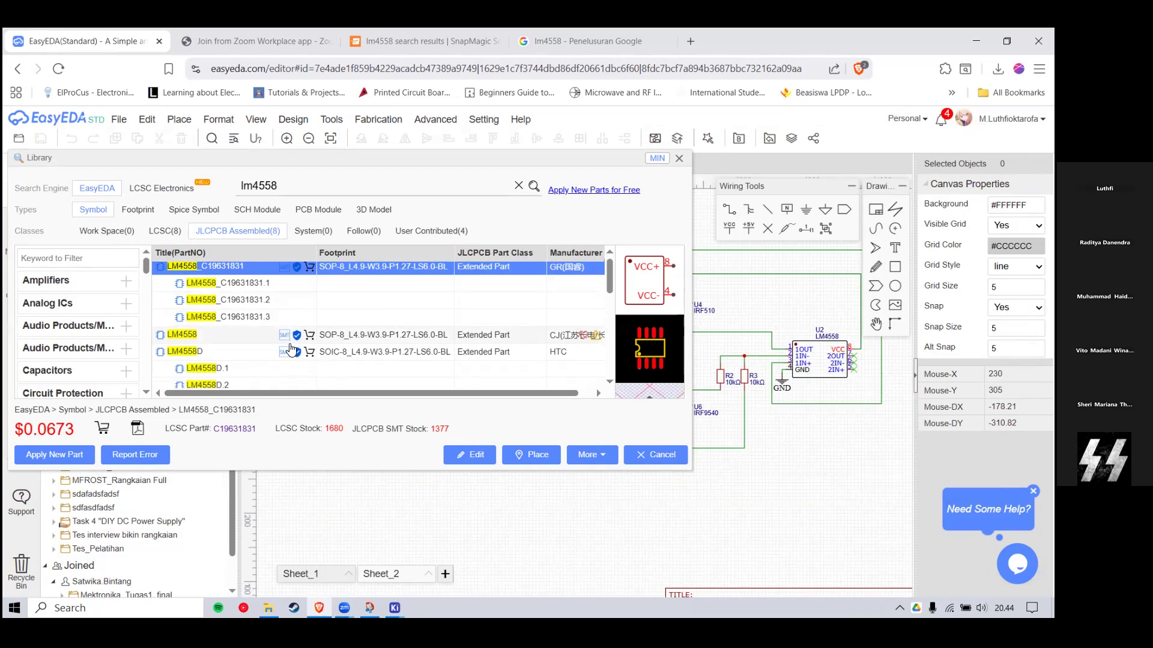
{"action": "left_click", "coordinate": [282, 271]}
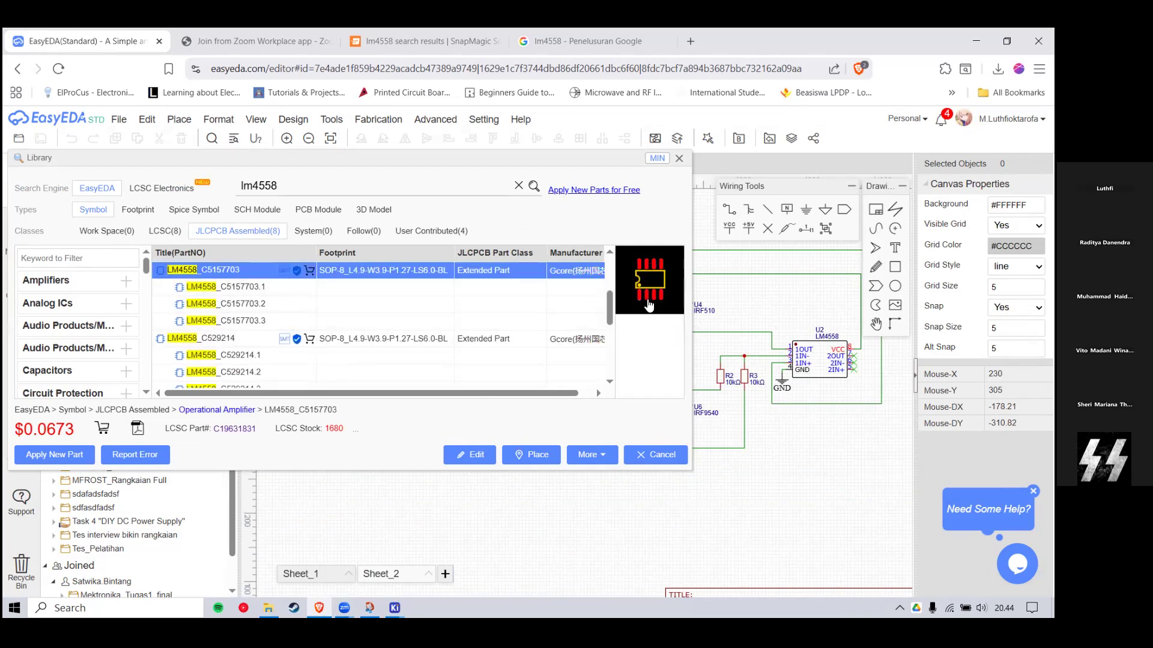
{"action": "left_click", "coordinate": [289, 341]}
{"action": "scroll", "coordinate": [252, 324], "scroll_direction": "down", "scroll_amount": 3}
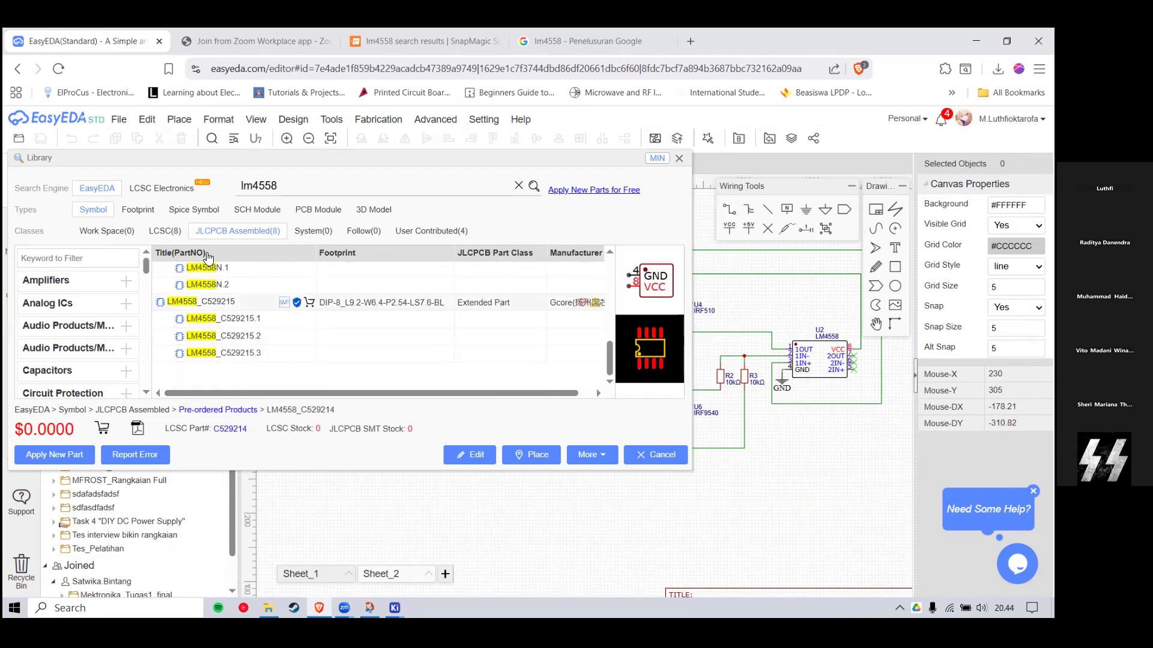
Step: Show the LCSC class of lm4558 symbols and preview the LM4558M/TR part
{"action": "left_click", "coordinate": [168, 235]}
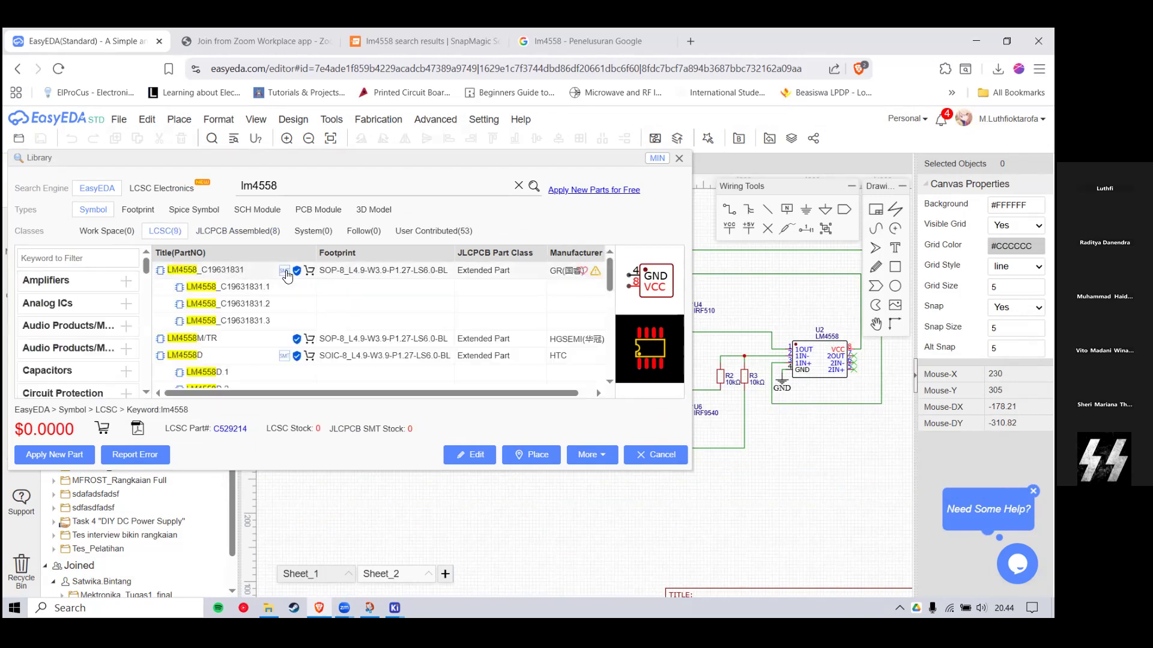
{"action": "left_click", "coordinate": [281, 354]}
{"action": "left_click", "coordinate": [358, 340]}
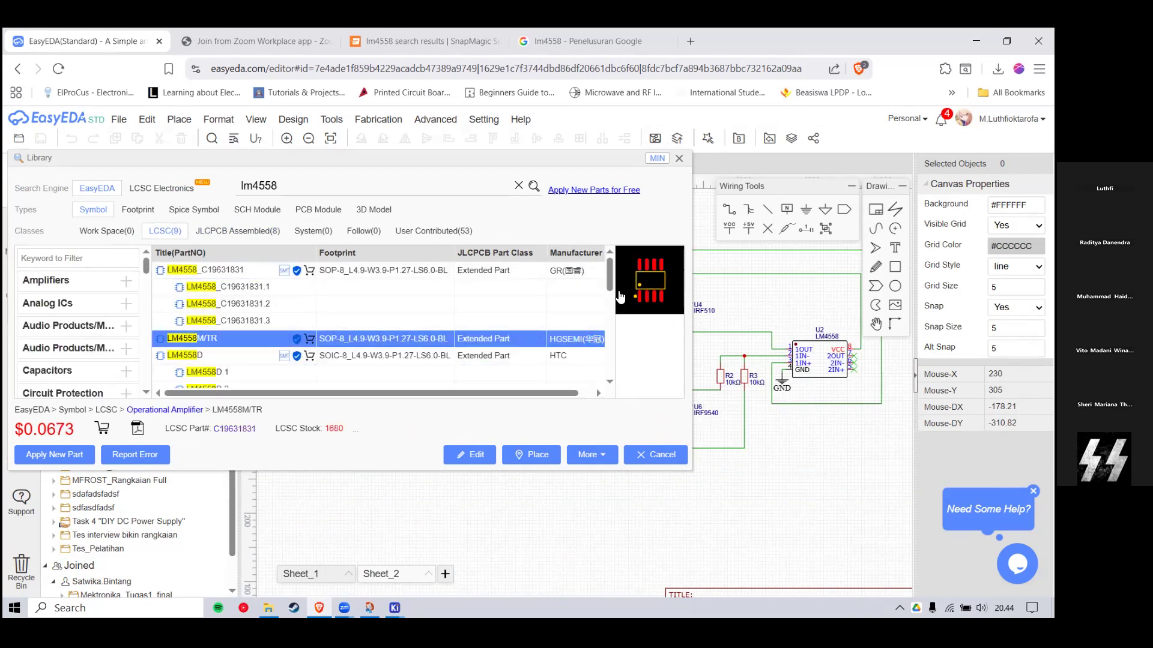
{"action": "scroll", "coordinate": [359, 347], "scroll_direction": "down", "scroll_amount": 4}
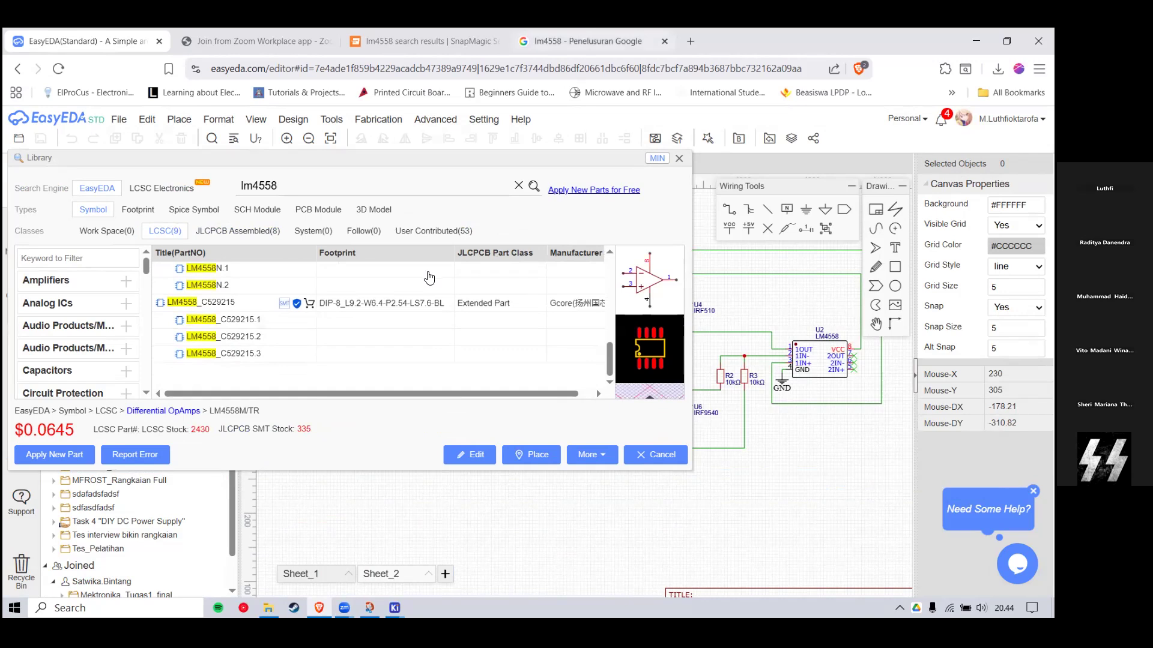
Step: Check the LM4558 pinout in the Google image results and return to the EasyEDA library
{"action": "left_click", "coordinate": [587, 42]}
{"action": "left_click", "coordinate": [289, 334]}
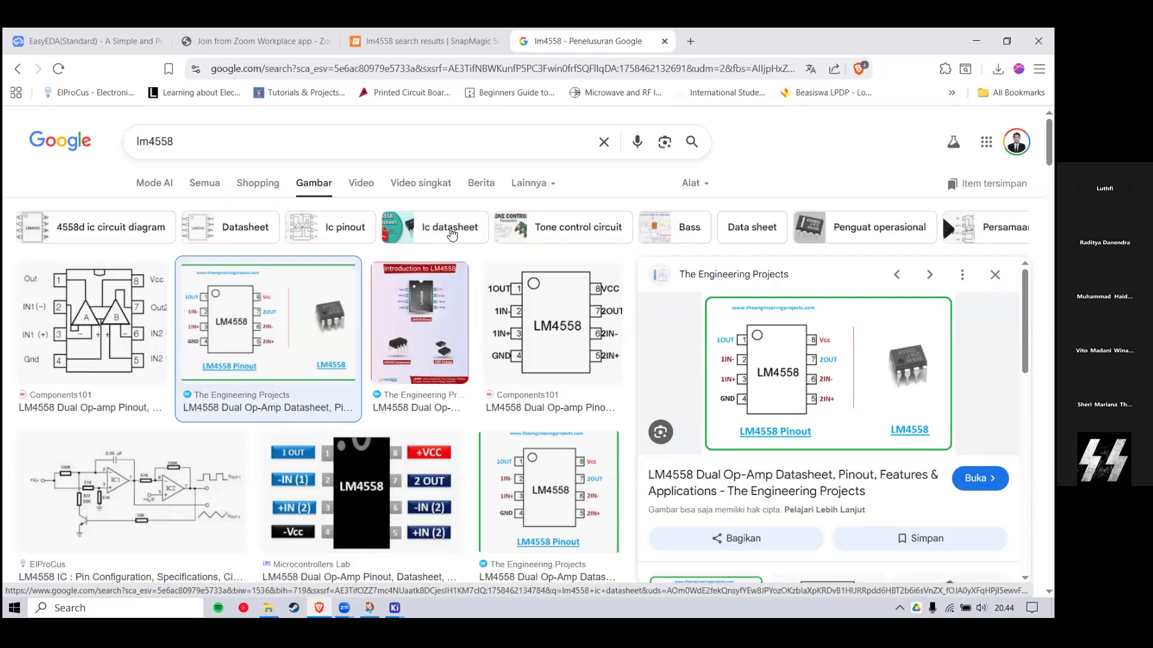
{"action": "left_click", "coordinate": [55, 41]}
{"action": "left_click", "coordinate": [256, 118]}
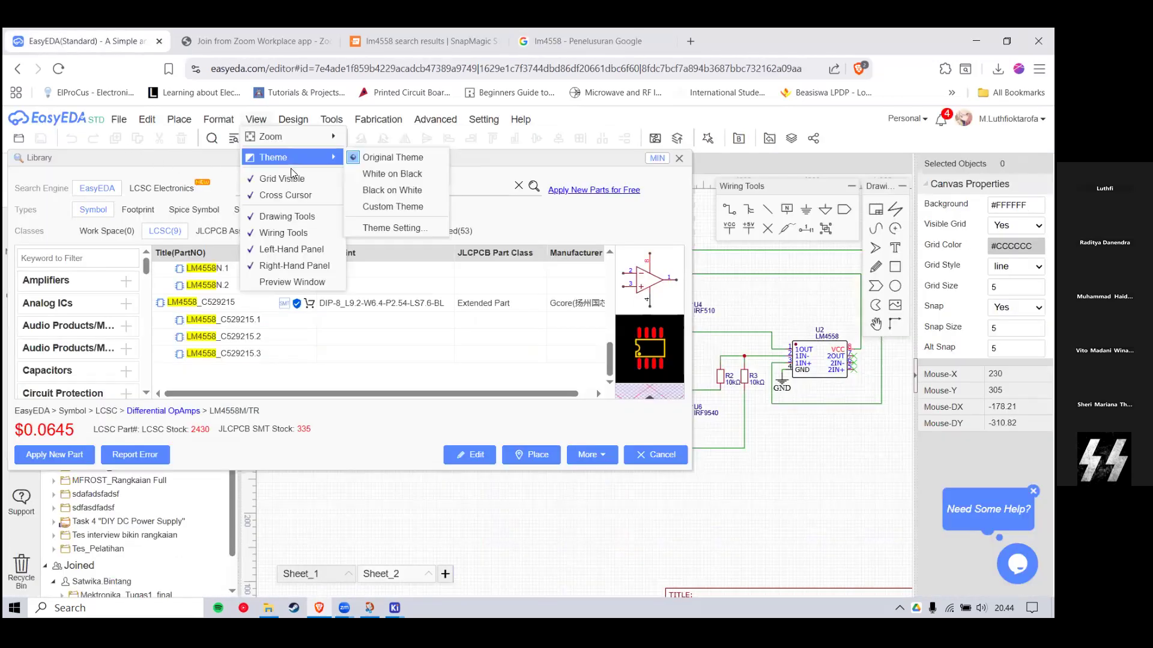
{"action": "left_click_drag", "start_coordinate": [322, 166], "coordinate": [468, 179]}
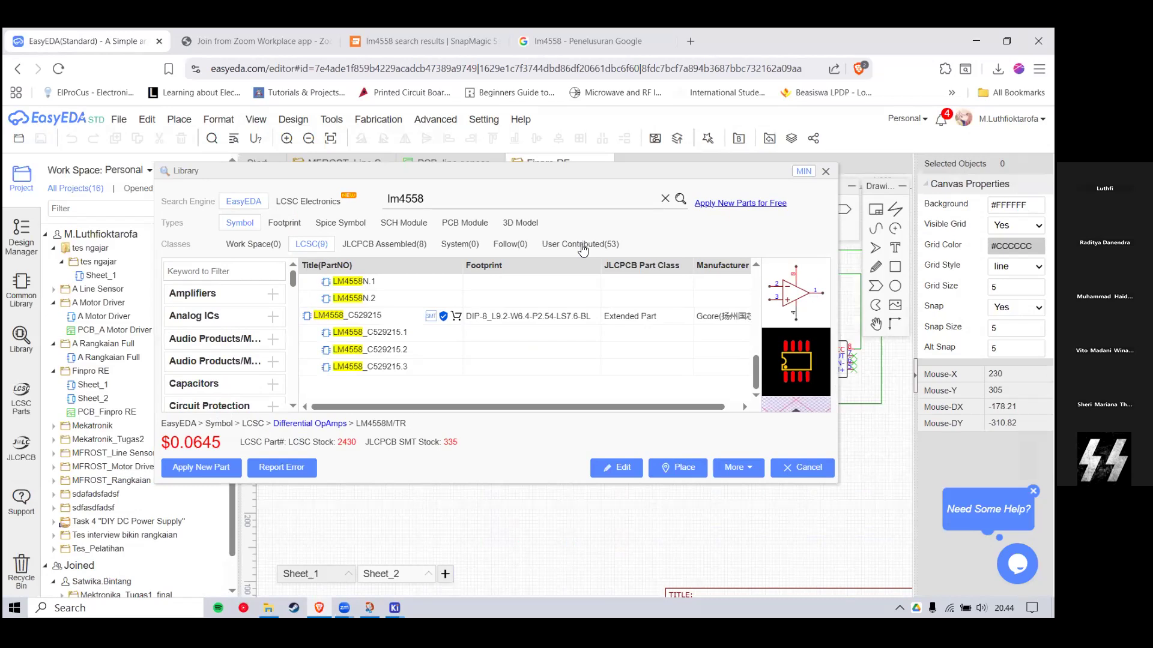
Step: Show the user-contributed lm4558 symbols and compare the LM4558N and LM4558N/D/S previews
{"action": "left_click", "coordinate": [577, 246]}
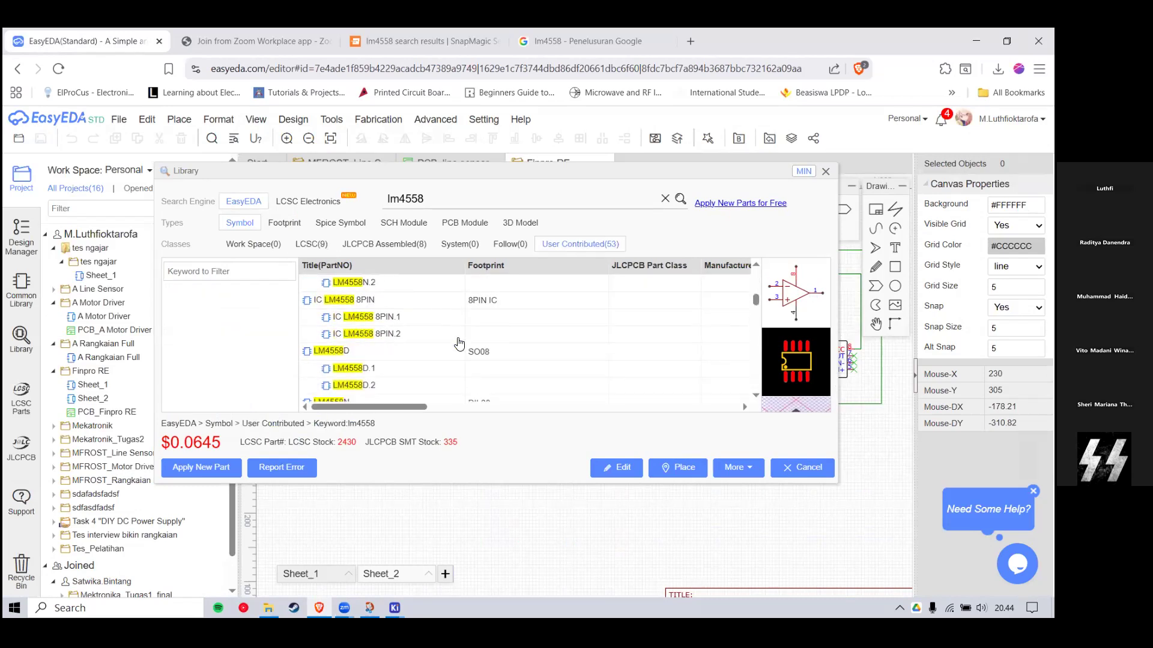
{"action": "left_click_drag", "start_coordinate": [520, 171], "coordinate": [444, 170]}
{"action": "left_click_drag", "start_coordinate": [357, 282], "coordinate": [350, 282]}
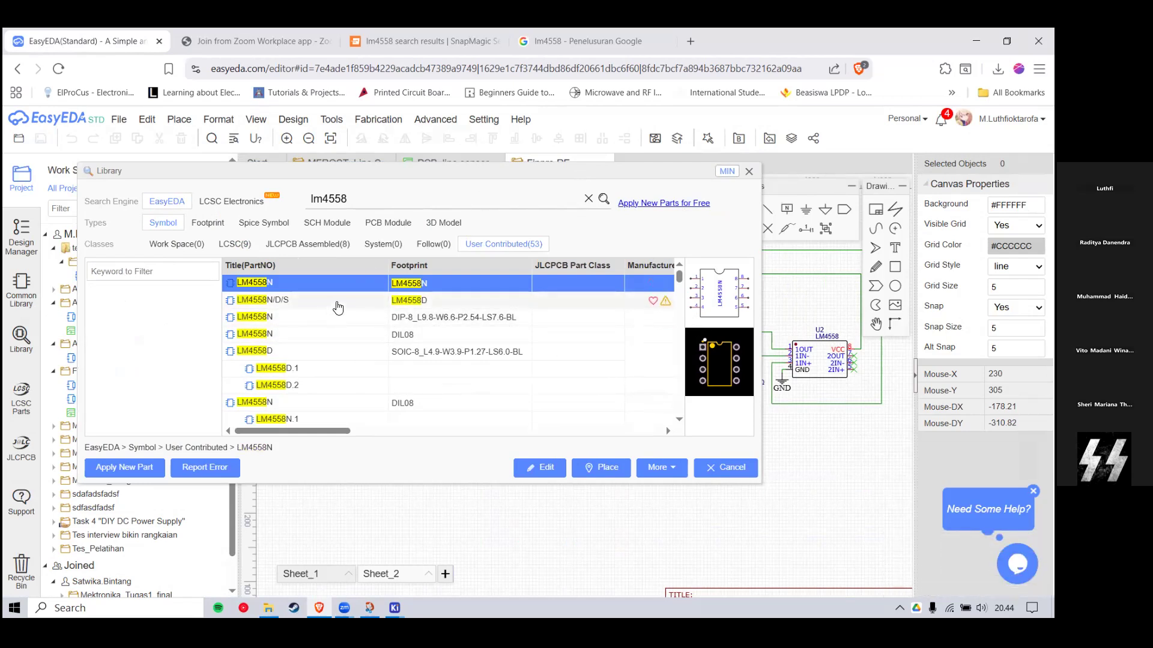
{"action": "mouse_move", "coordinate": [308, 343]}
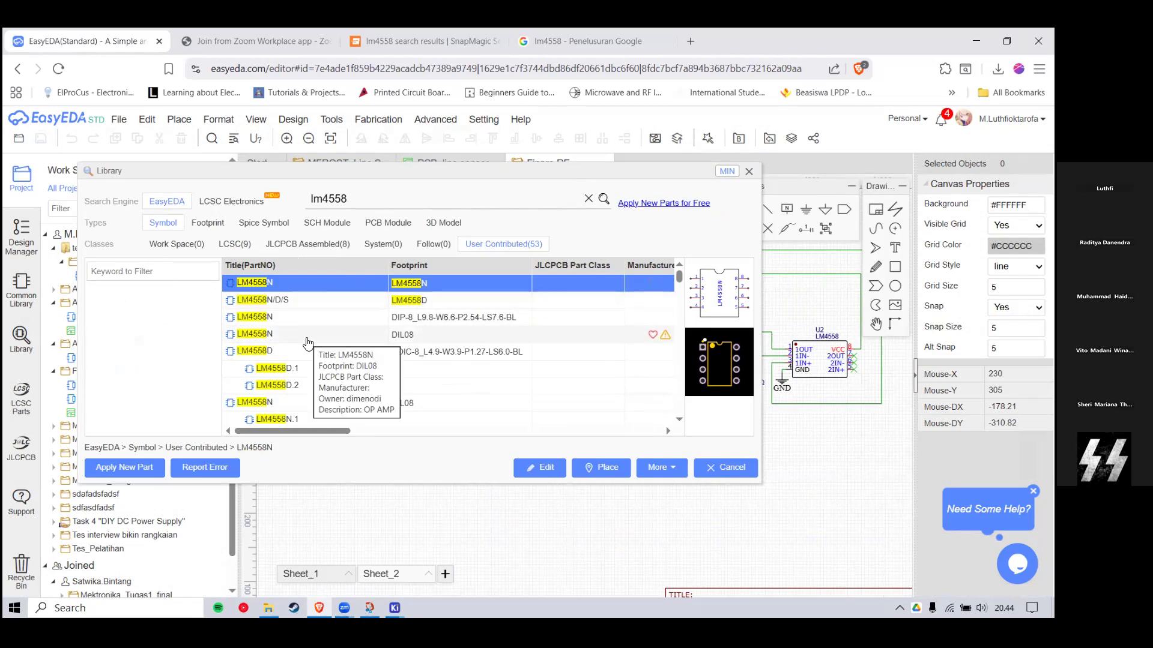
{"action": "scroll", "coordinate": [348, 347], "scroll_direction": "down", "scroll_amount": 3}
{"action": "scroll", "coordinate": [350, 345], "scroll_direction": "up", "scroll_amount": 3}
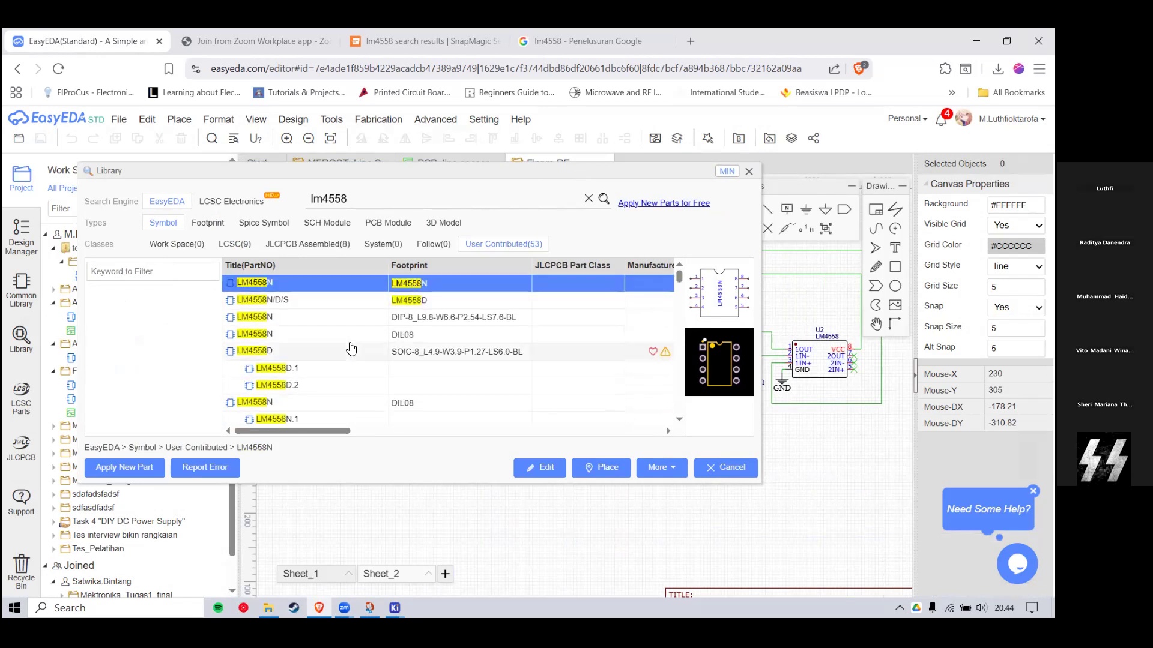
{"action": "left_click", "coordinate": [434, 298]}
{"action": "left_click", "coordinate": [427, 285]}
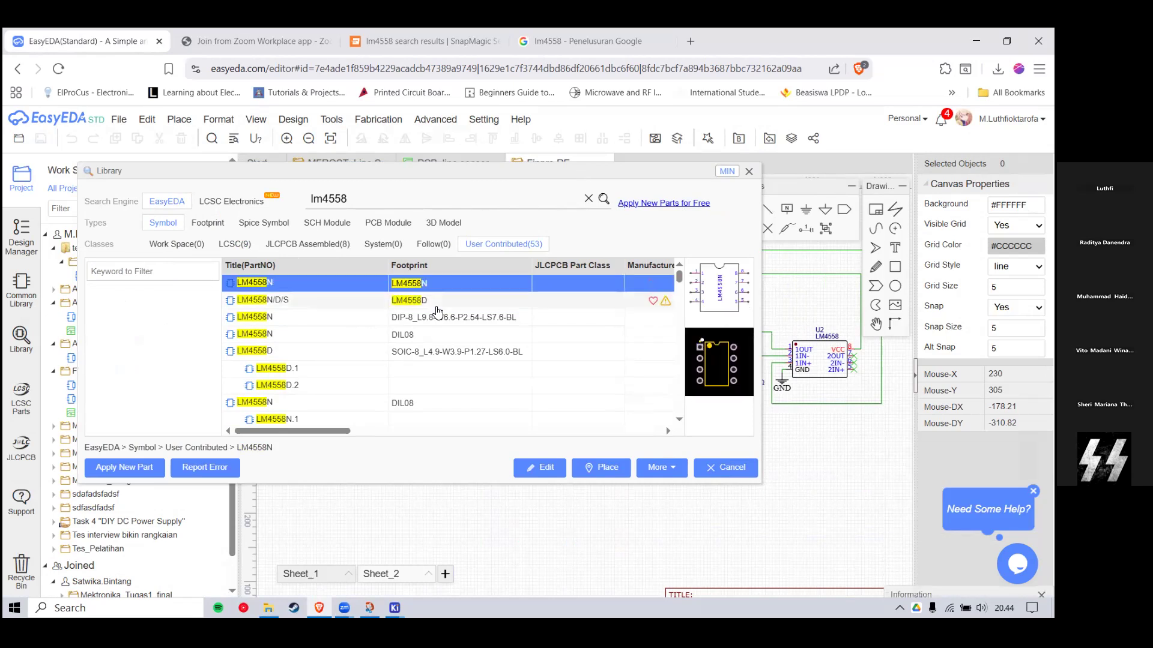
Step: Show the LCSC class of lm4558 symbols, return to the user-contributed class and preview the first LM4558N part
{"action": "left_click", "coordinate": [307, 244]}
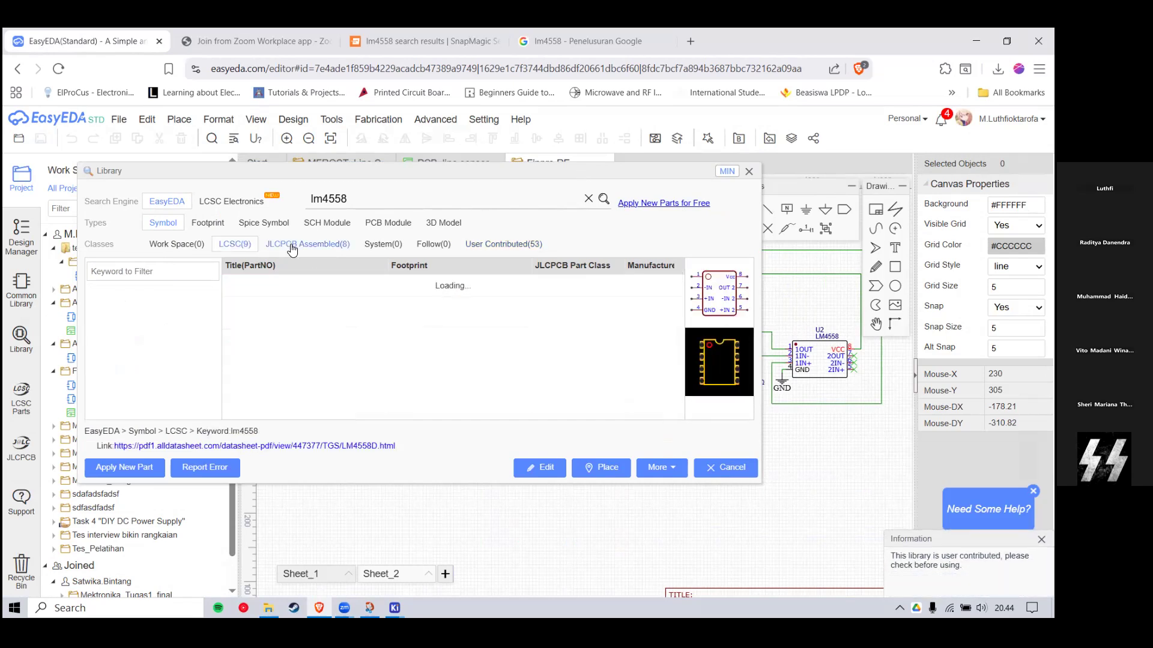
{"action": "left_click", "coordinate": [543, 245]}
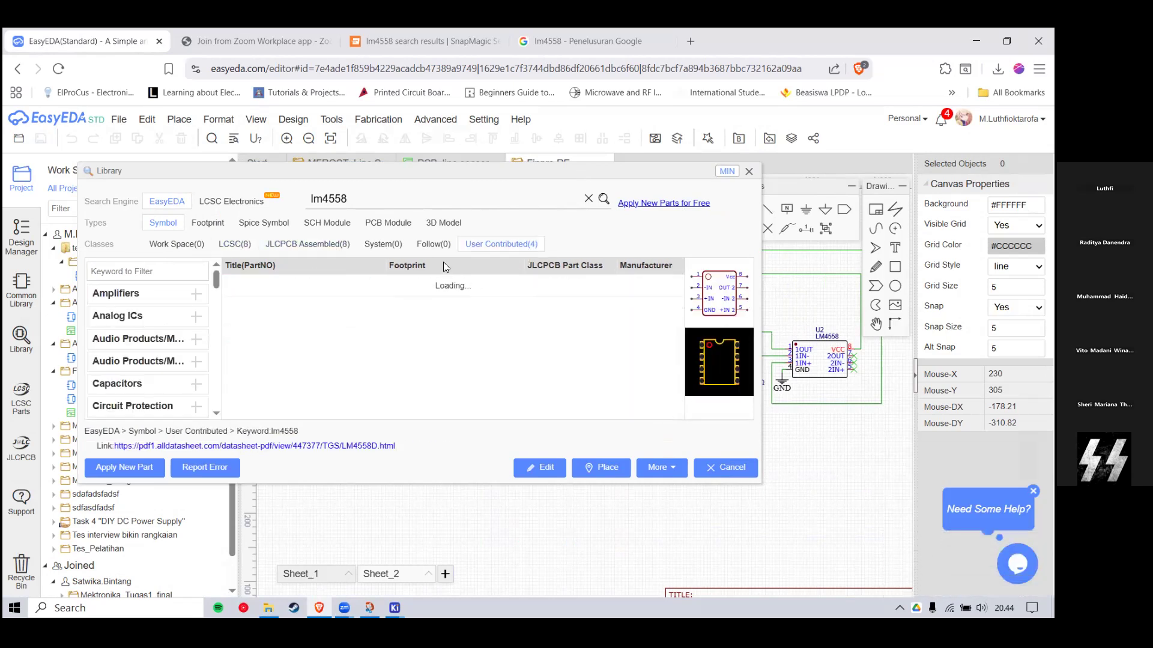
{"action": "left_click", "coordinate": [427, 282]}
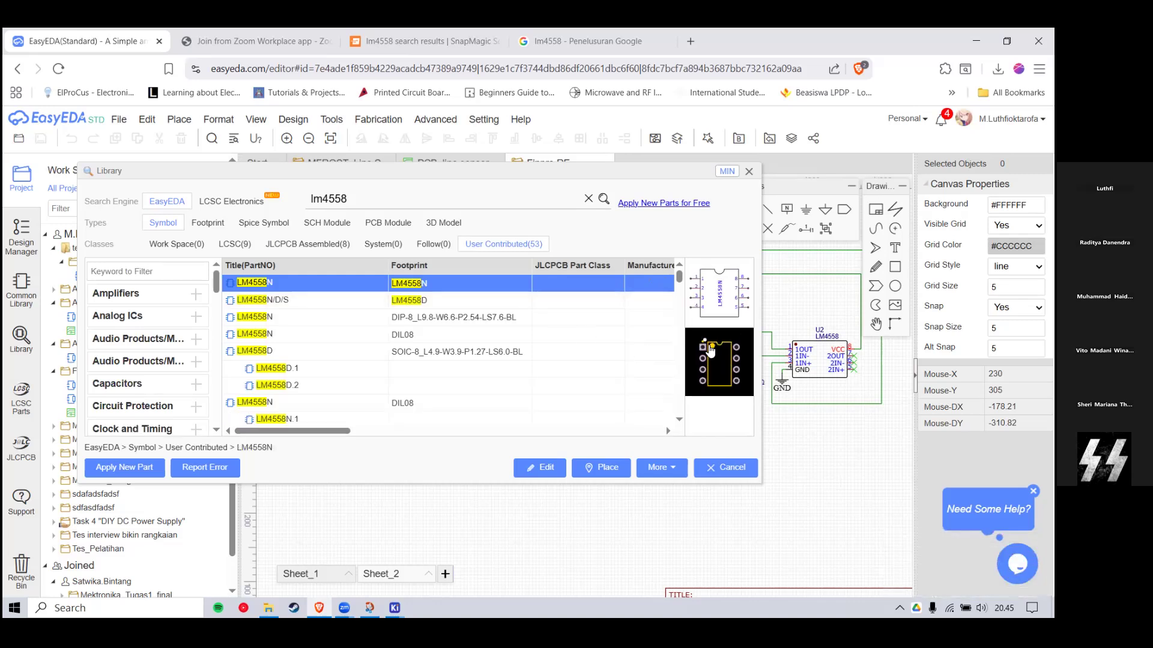
{"action": "left_click", "coordinate": [427, 302]}
{"action": "left_click", "coordinate": [442, 286]}
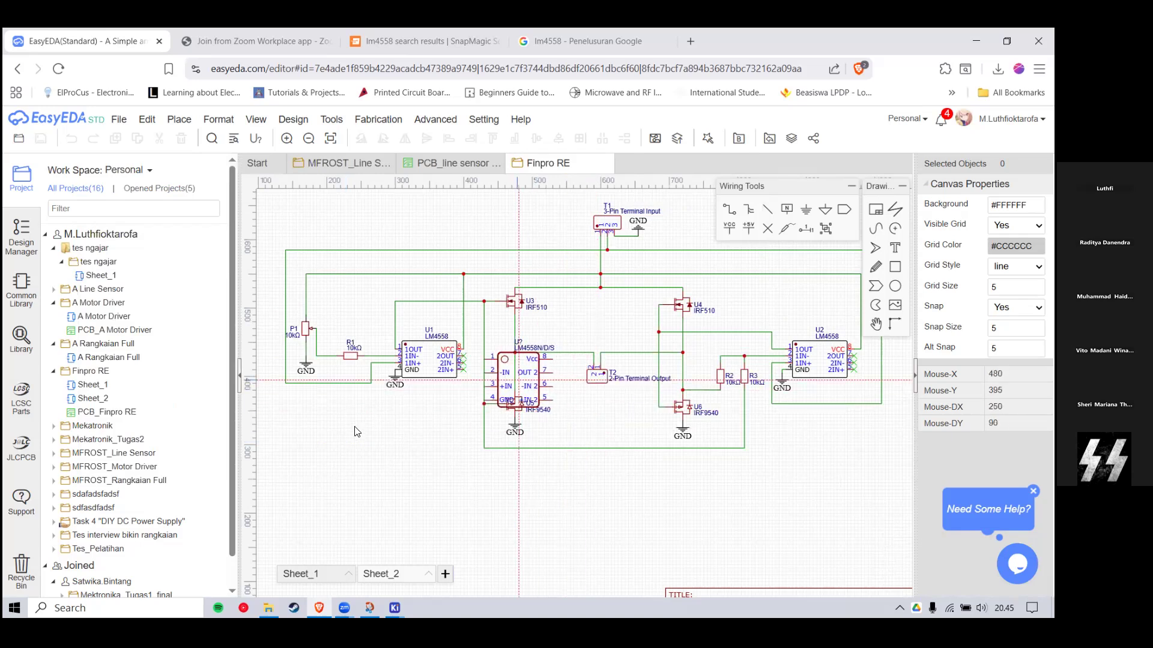
{"action": "left_click", "coordinate": [378, 489]}
{"action": "key", "text": "Escape"}
Step: Check the pelatihan schematic in KiCad's Schematic Editor and return to EasyEDA
{"action": "mouse_move", "coordinate": [394, 607]}
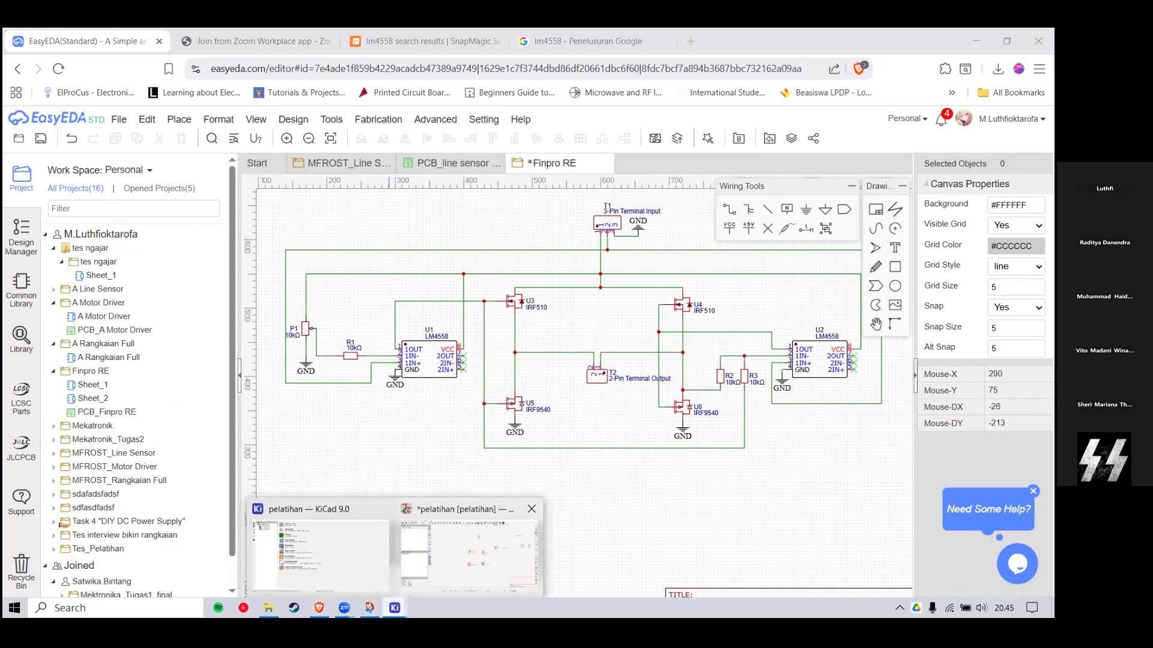
{"action": "left_click", "coordinate": [468, 553]}
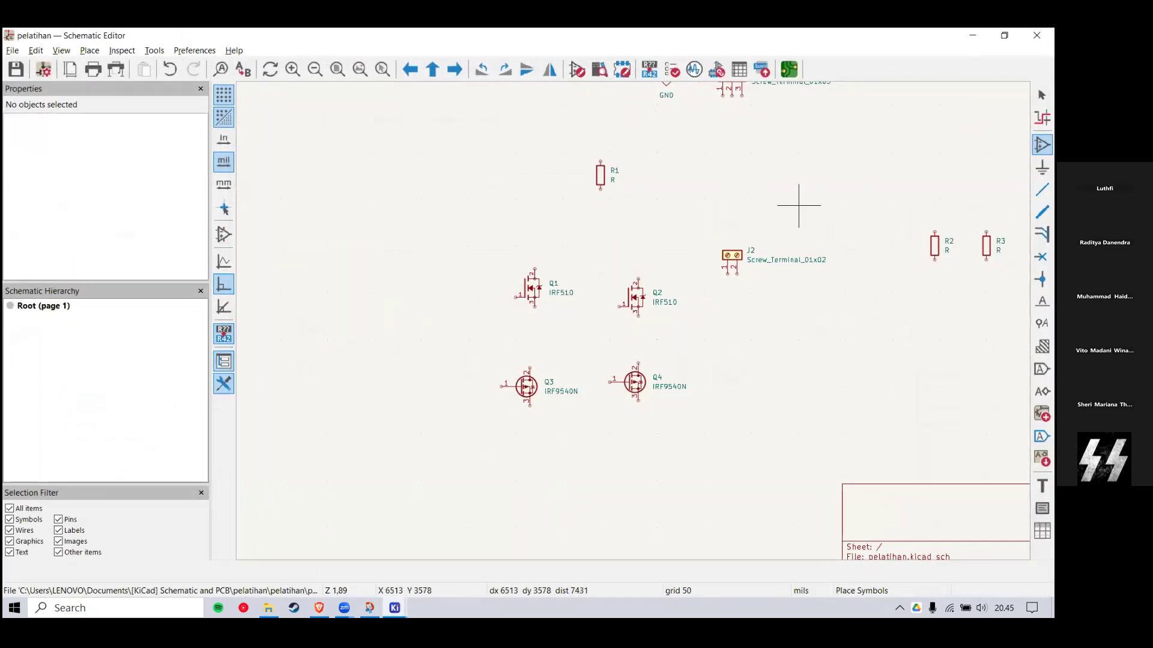
{"action": "left_click", "coordinate": [972, 36]}
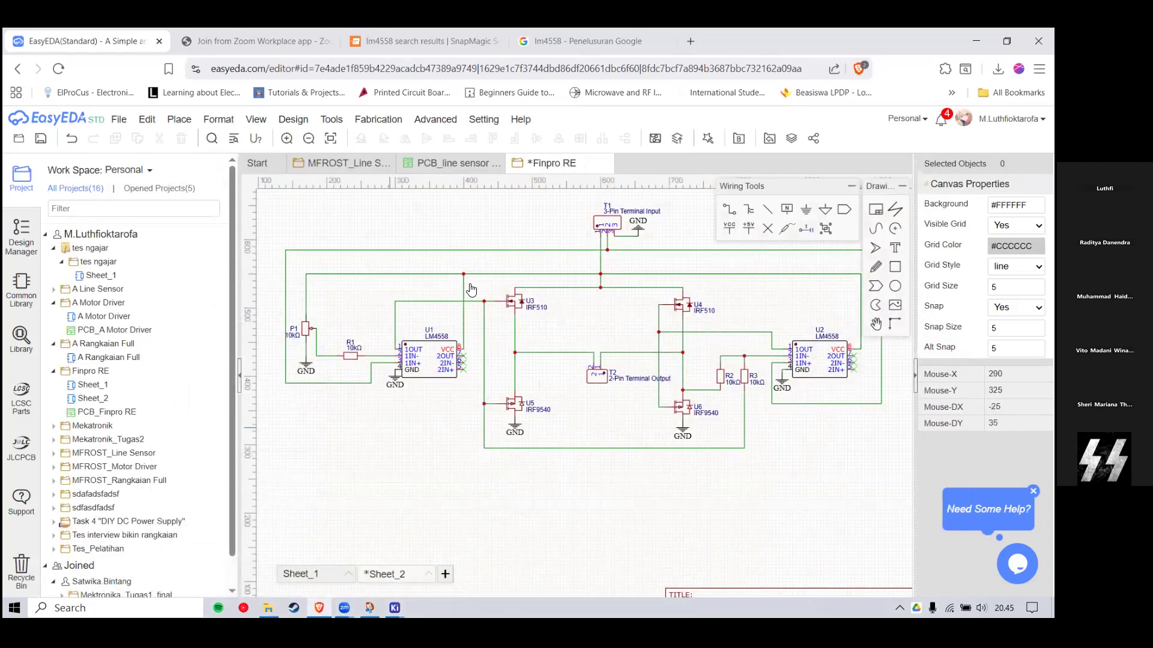
Step: Reopen the parts library, view the datasheet link of the user-contributed LM4558N, and return to the EasyEDA editor
{"action": "key", "text": "shift+f"}
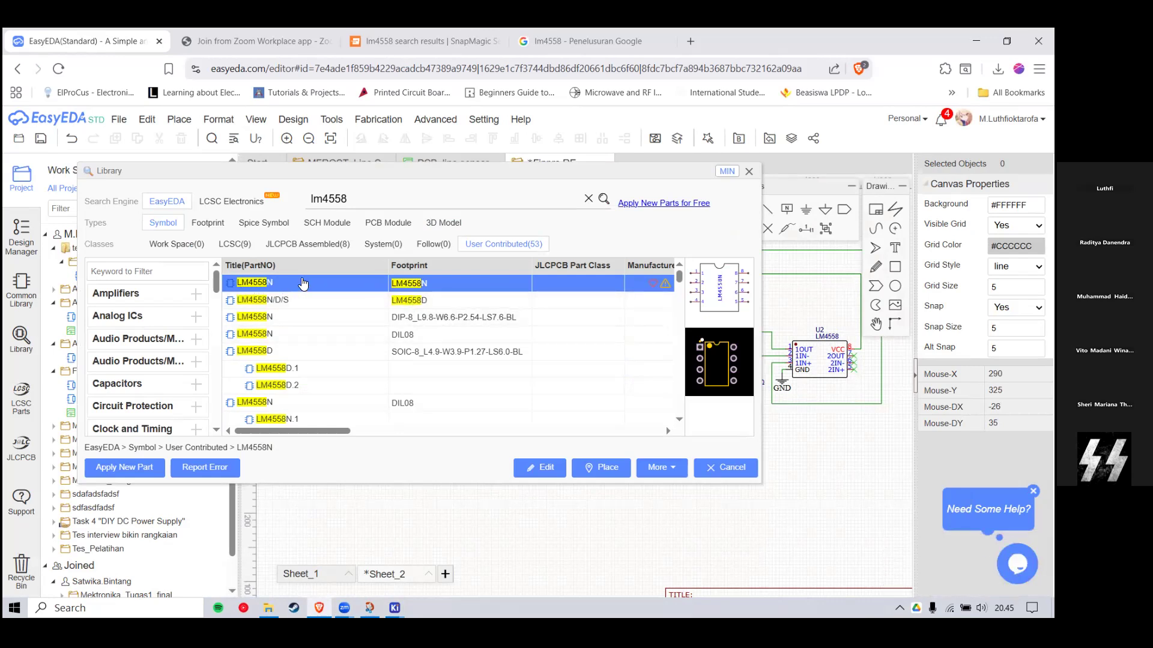
{"action": "left_click", "coordinate": [656, 472]}
{"action": "left_click", "coordinate": [660, 469]}
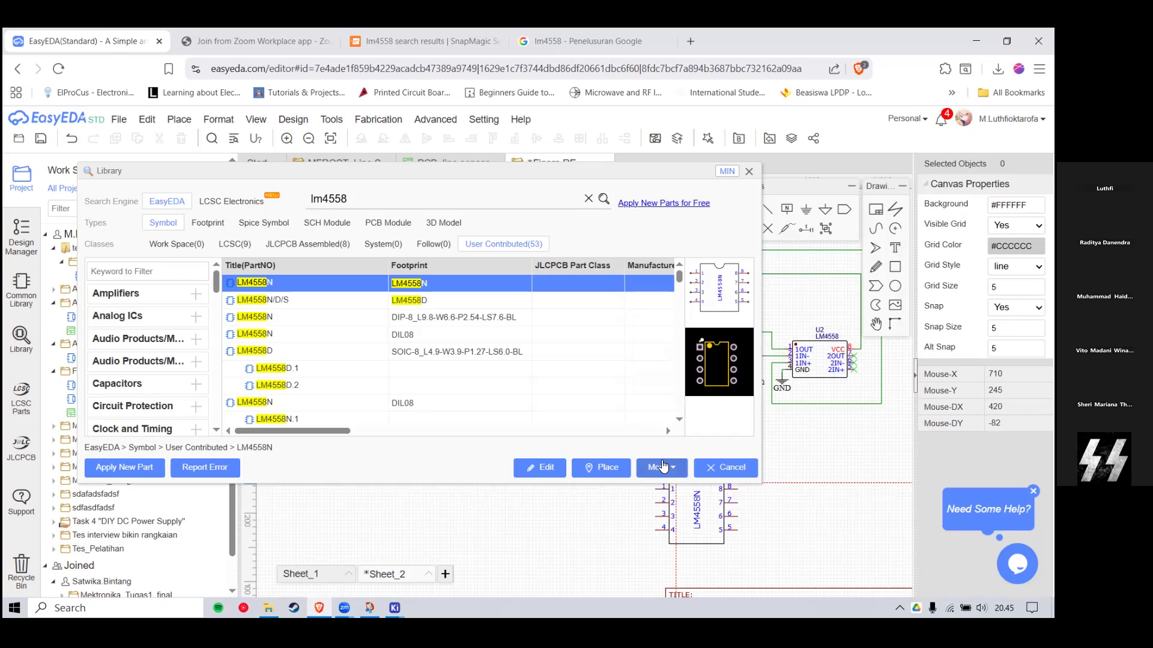
{"action": "left_click", "coordinate": [662, 466]}
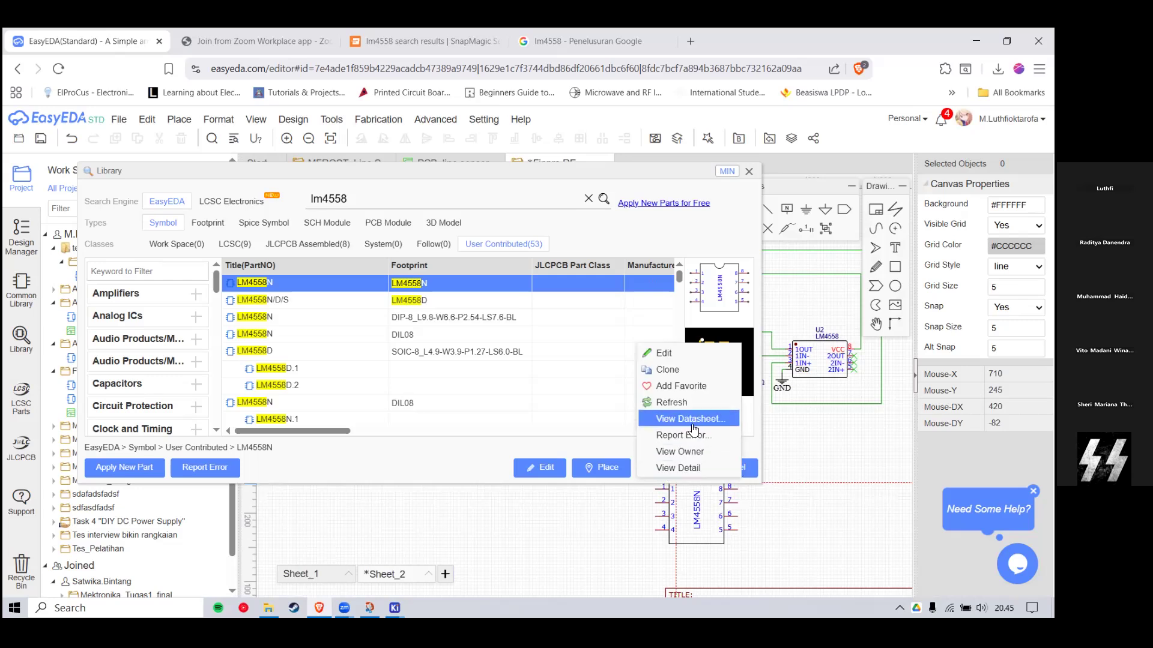
{"action": "left_click", "coordinate": [688, 419]}
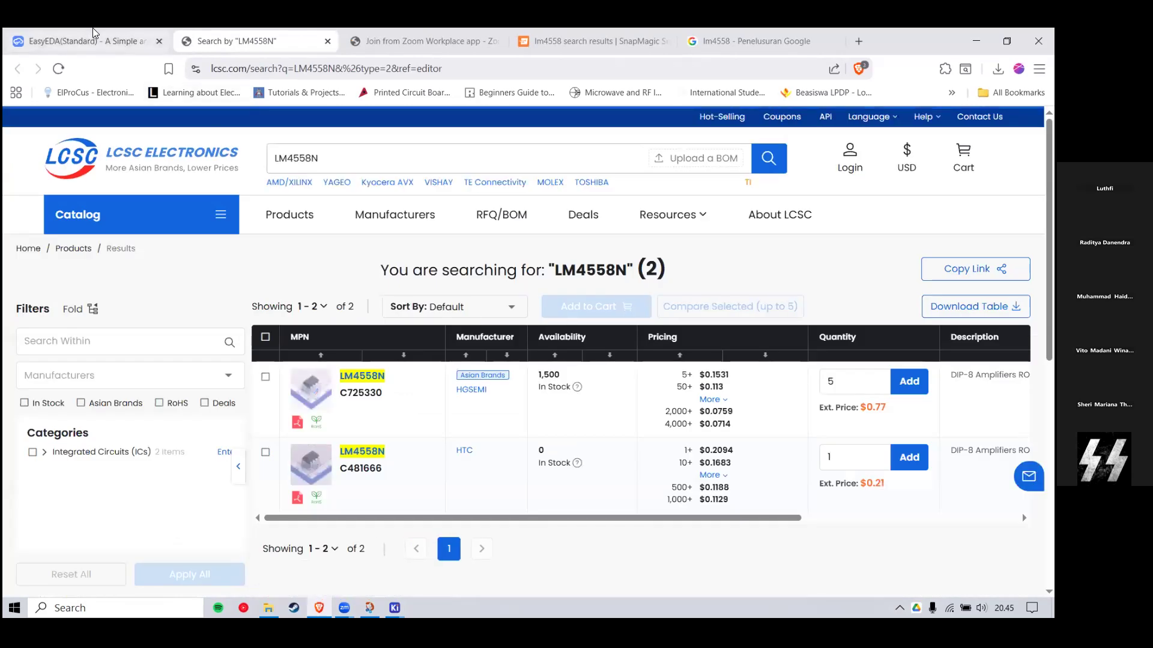
{"action": "left_click", "coordinate": [92, 28]}
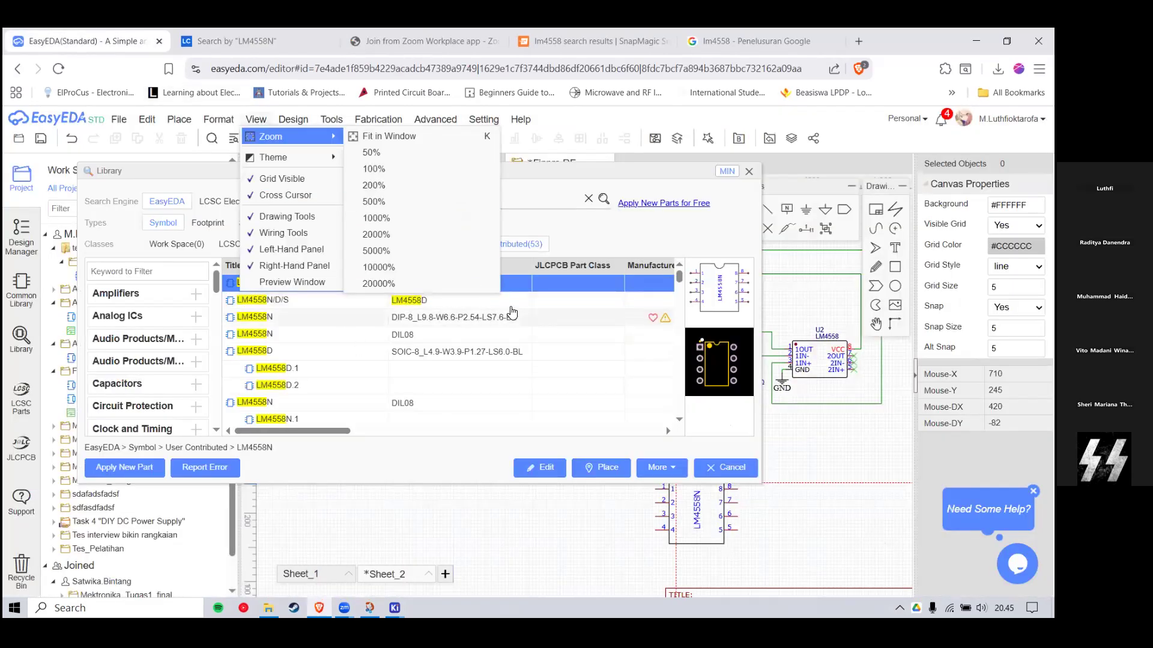
Step: Cancel the pending LM4558N placement and view the detail page of the first user-contributed LM4558N part
{"action": "right_click", "coordinate": [437, 285]}
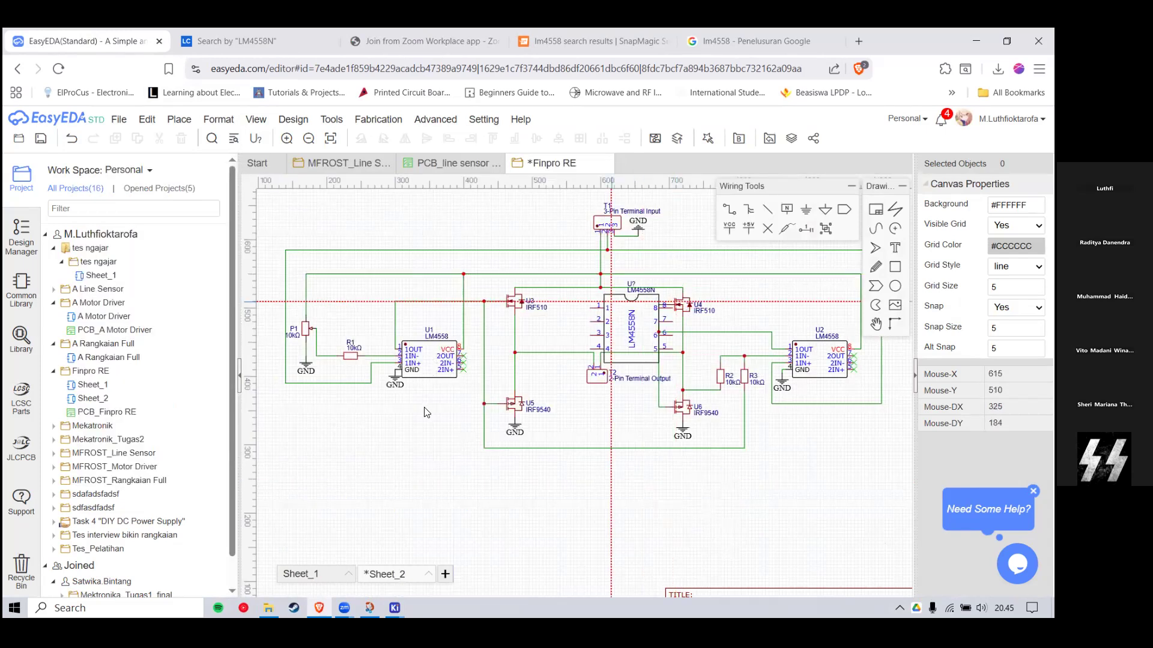
{"action": "key", "text": "Escape"}
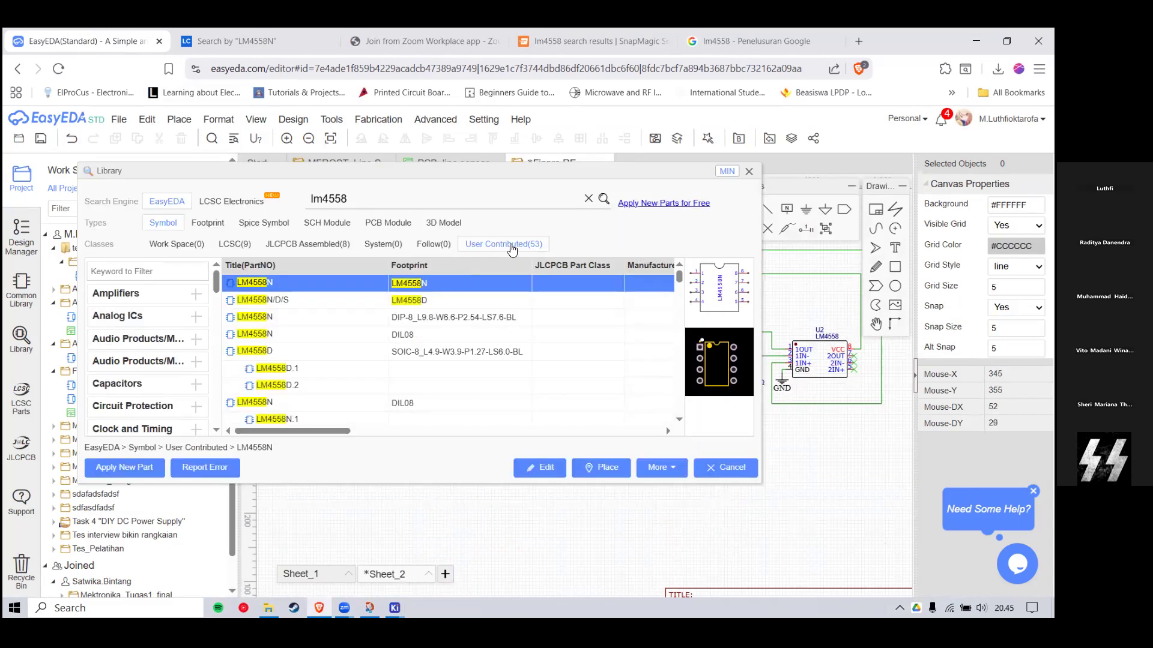
{"action": "right_click", "coordinate": [312, 285]}
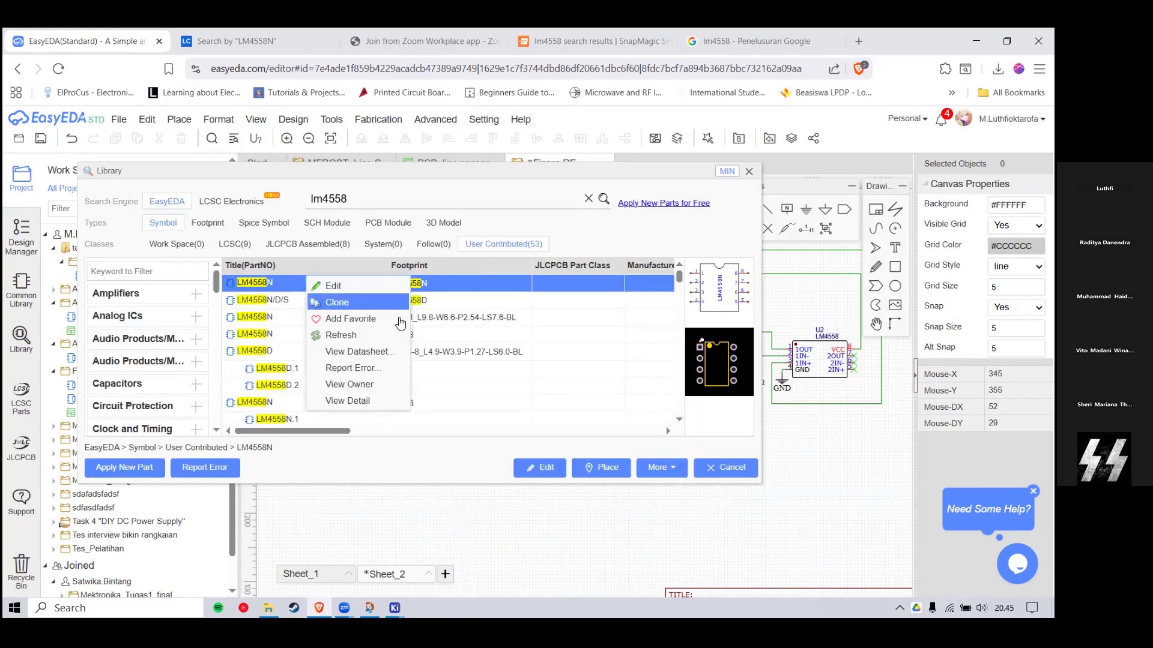
{"action": "left_click", "coordinate": [373, 401]}
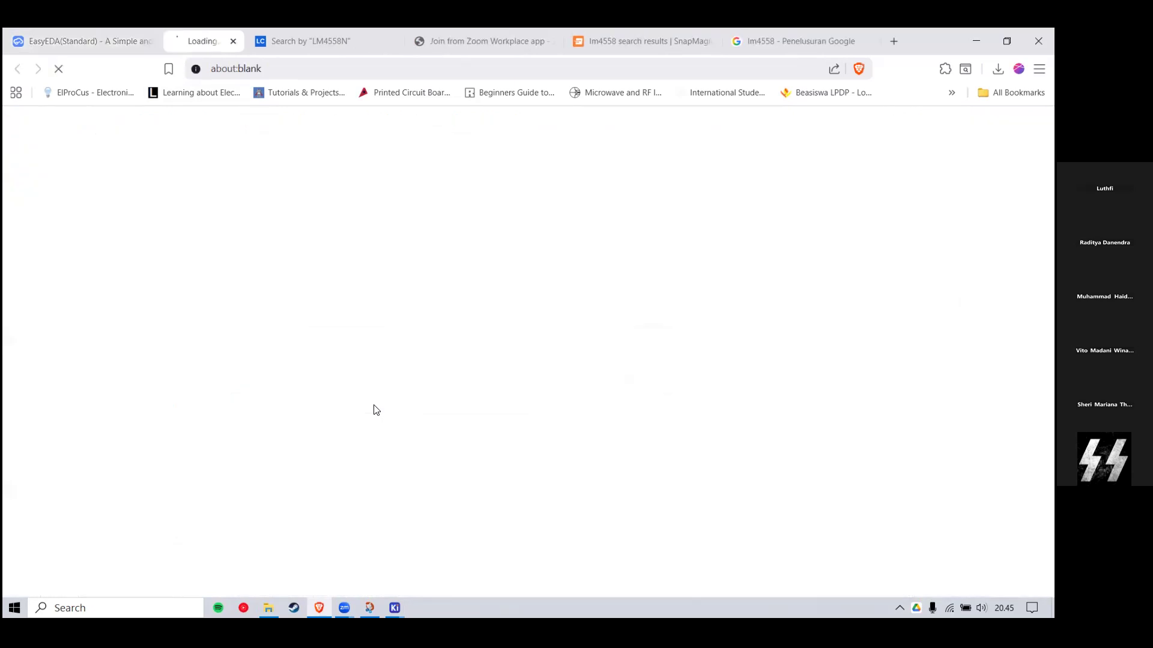
{"action": "left_click", "coordinate": [97, 33]}
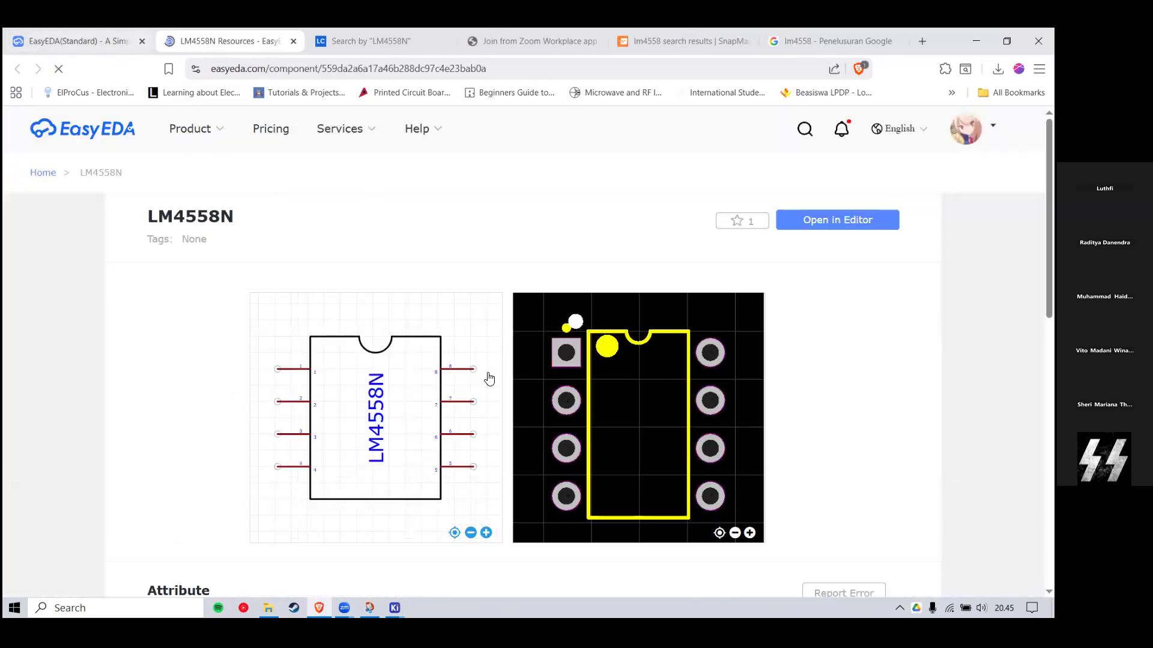
{"action": "right_click", "coordinate": [440, 285]}
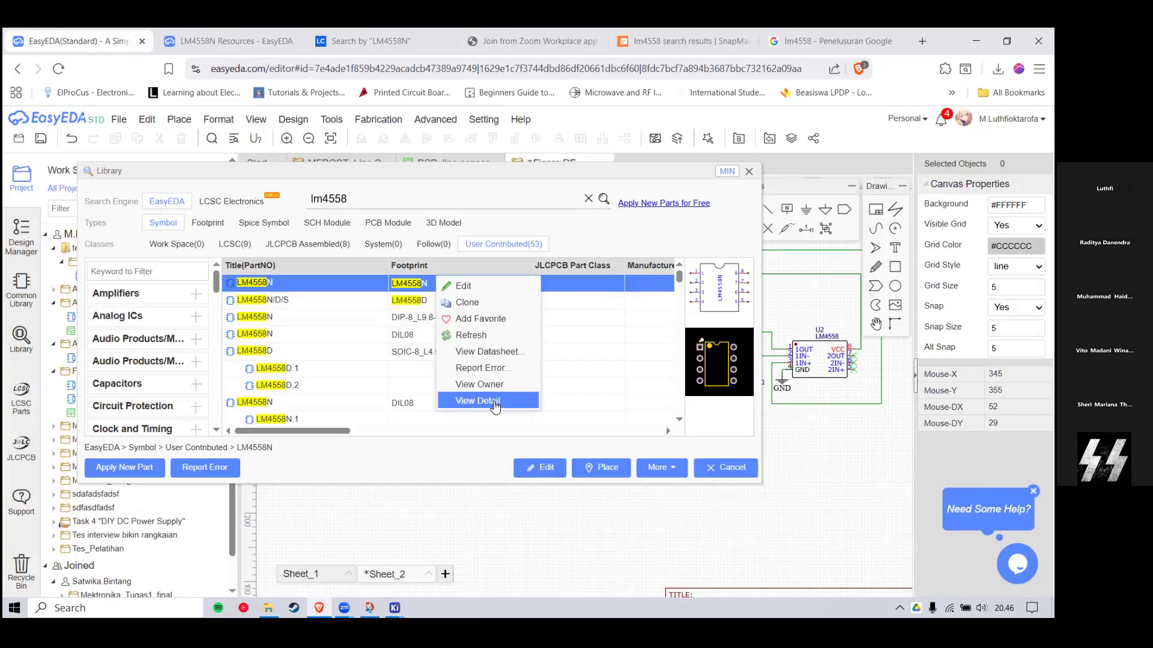
{"action": "left_click", "coordinate": [234, 31]}
Step: Examine the symbol and footprint previews on the LM4558N detail page and return to the library results
{"action": "scroll", "coordinate": [466, 354], "scroll_direction": "down", "scroll_amount": 2}
{"action": "scroll", "coordinate": [441, 393], "scroll_direction": "up", "scroll_amount": 2}
{"action": "scroll", "coordinate": [456, 393], "scroll_direction": "down", "scroll_amount": 3}
{"action": "scroll", "coordinate": [462, 390], "scroll_direction": "up", "scroll_amount": 2}
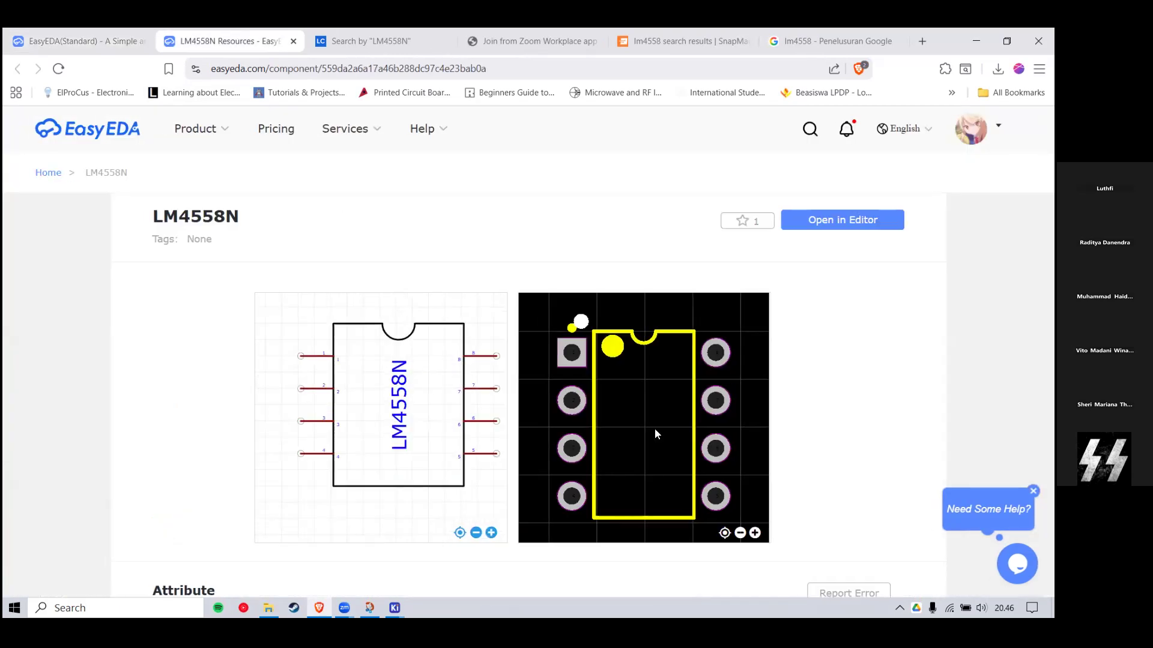
{"action": "scroll", "coordinate": [720, 332], "scroll_direction": "down", "scroll_amount": 2}
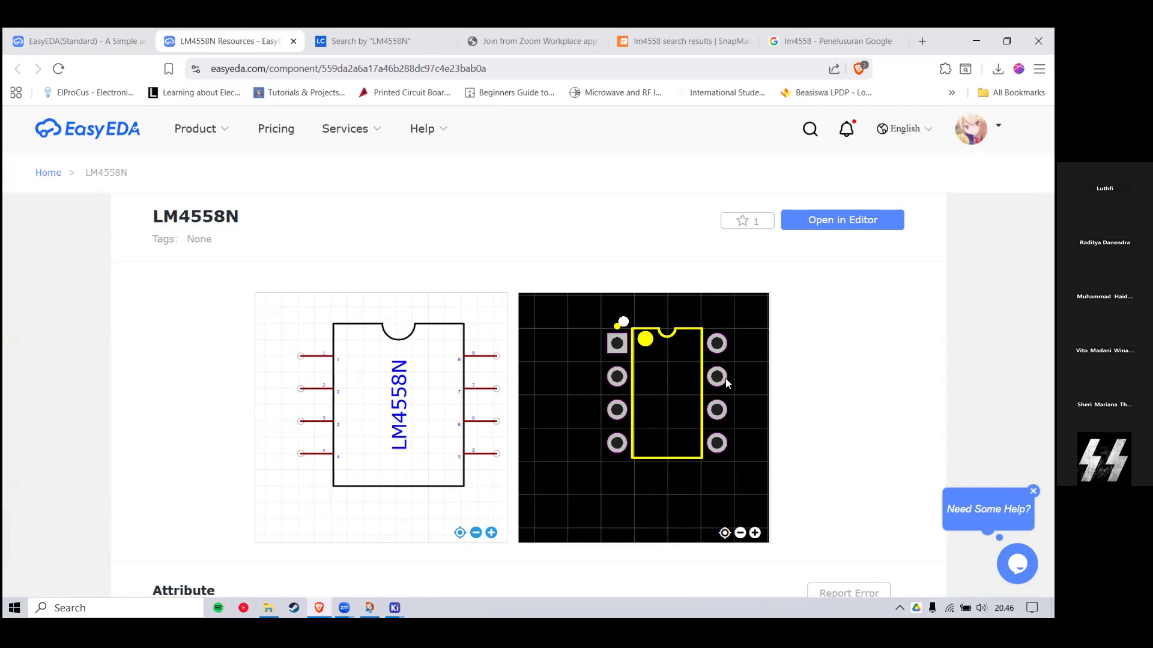
{"action": "scroll", "coordinate": [747, 379], "scroll_direction": "up", "scroll_amount": 1}
{"action": "scroll", "coordinate": [847, 379], "scroll_direction": "down", "scroll_amount": 2}
{"action": "scroll", "coordinate": [847, 380], "scroll_direction": "up", "scroll_amount": 2}
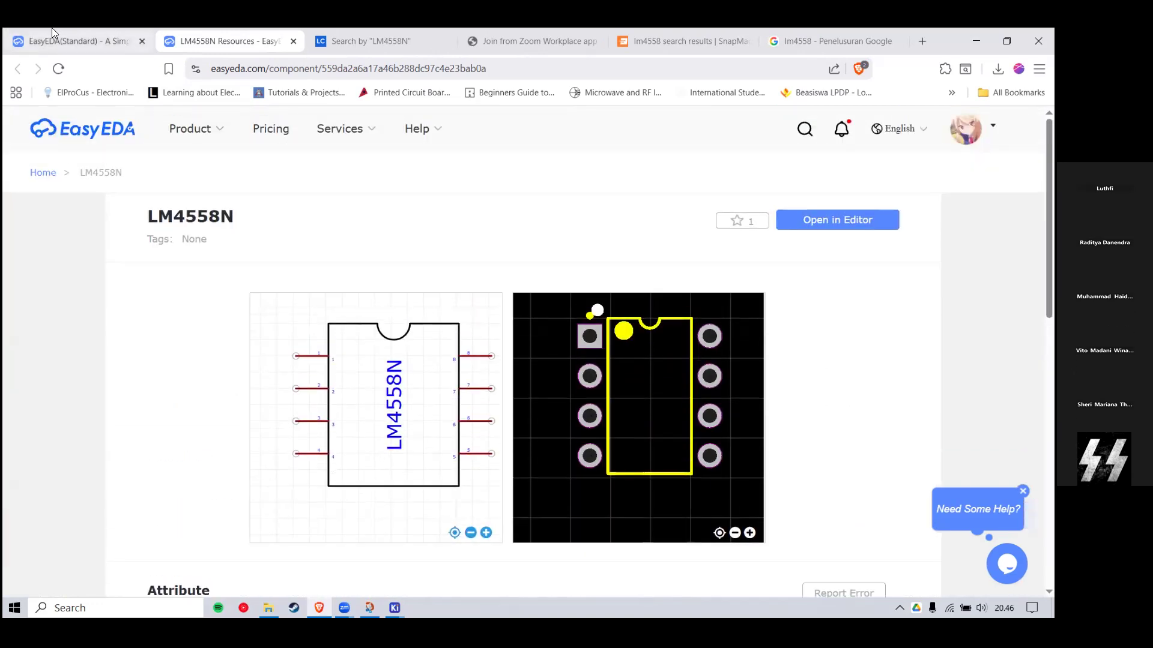
{"action": "left_click", "coordinate": [114, 40]}
{"action": "key", "text": "ctrl+Tab"}
{"action": "key", "text": "ctrl+shift+Tab"}
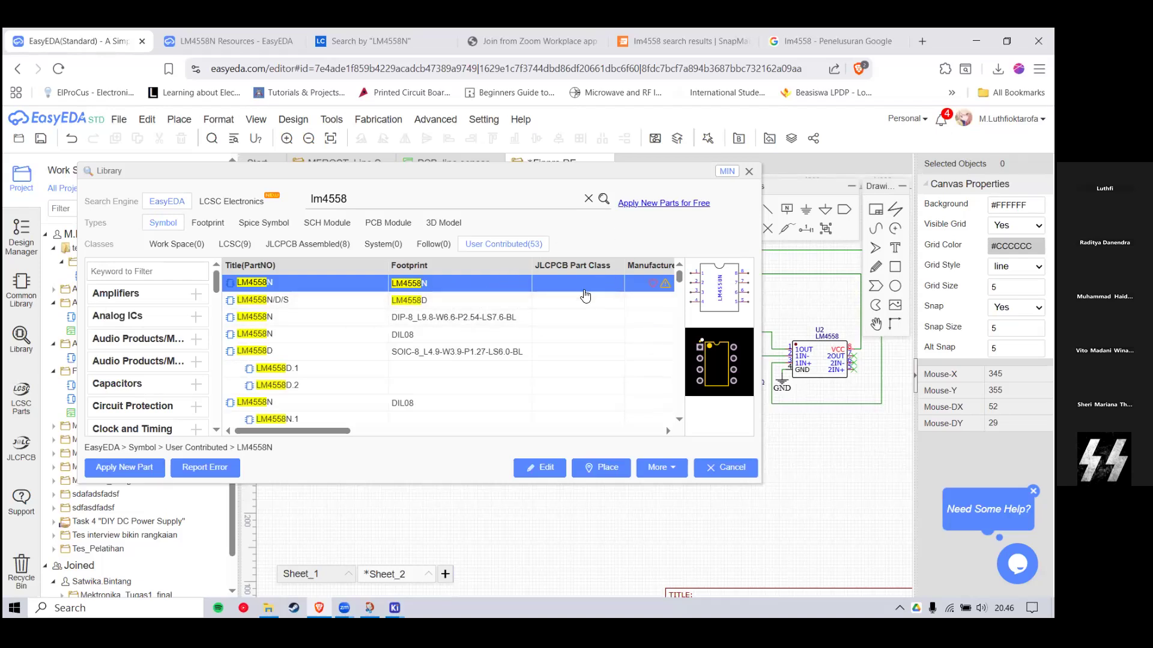
Step: Review the previews, attributes and recommended parts on the LM4558N detail page and open the part in the EasyEDA editor
{"action": "left_click", "coordinate": [268, 31]}
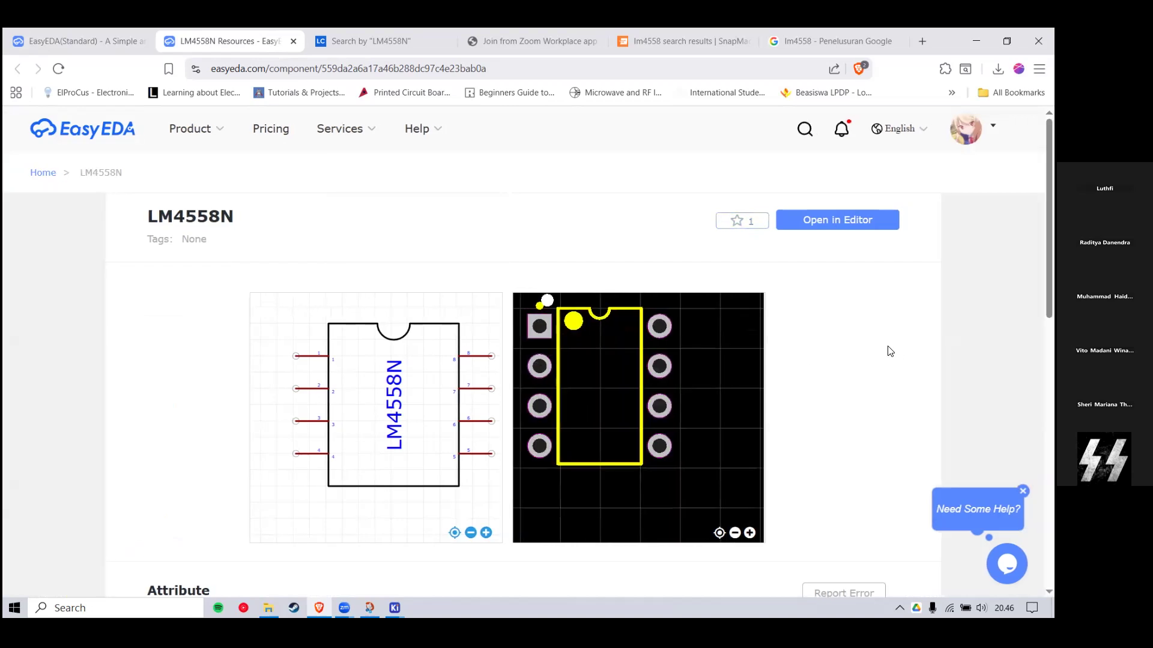
{"action": "scroll", "coordinate": [894, 371], "scroll_direction": "down", "scroll_amount": 2}
{"action": "scroll", "coordinate": [436, 415], "scroll_direction": "up", "scroll_amount": 1}
{"action": "scroll", "coordinate": [149, 253], "scroll_direction": "down", "scroll_amount": 1}
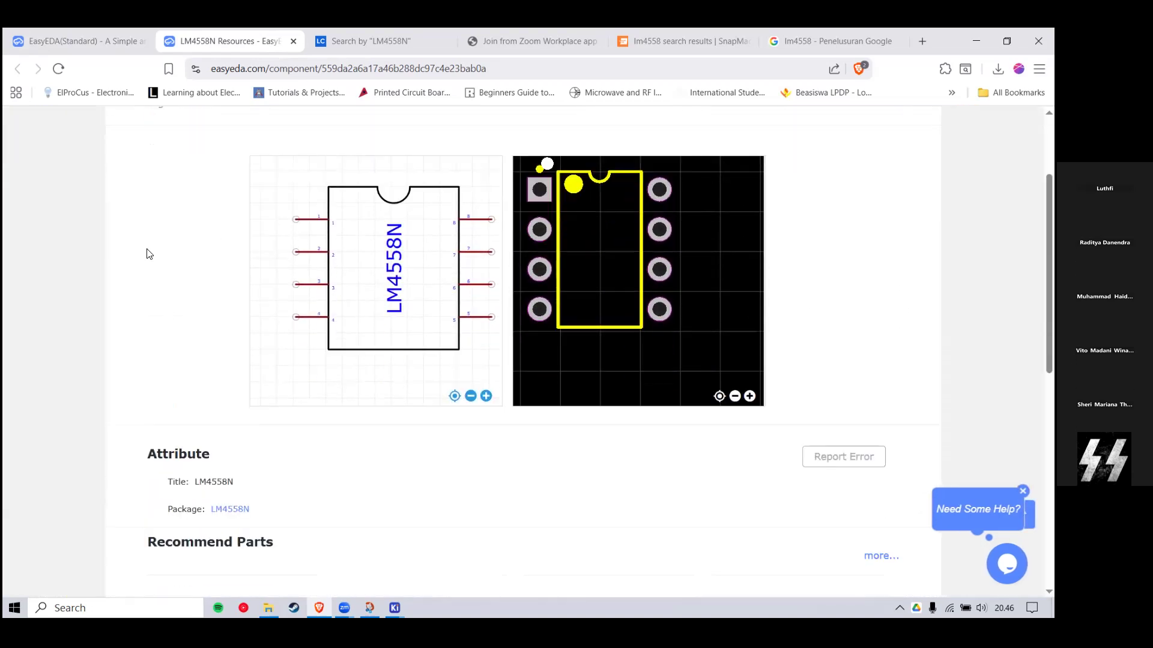
{"action": "scroll", "coordinate": [152, 252], "scroll_direction": "down", "scroll_amount": 2}
{"action": "scroll", "coordinate": [216, 322], "scroll_direction": "up", "scroll_amount": 4}
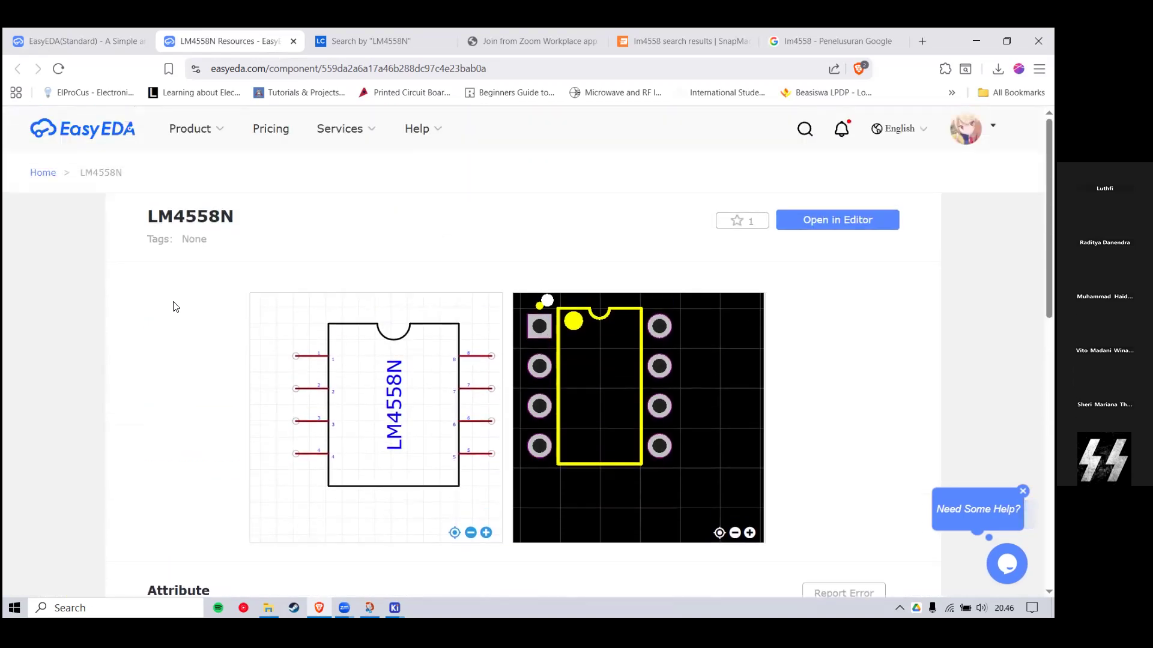
{"action": "scroll", "coordinate": [175, 307], "scroll_direction": "down", "scroll_amount": 10}
{"action": "scroll", "coordinate": [215, 320], "scroll_direction": "up", "scroll_amount": 10}
{"action": "scroll", "coordinate": [360, 312], "scroll_direction": "down", "scroll_amount": 2}
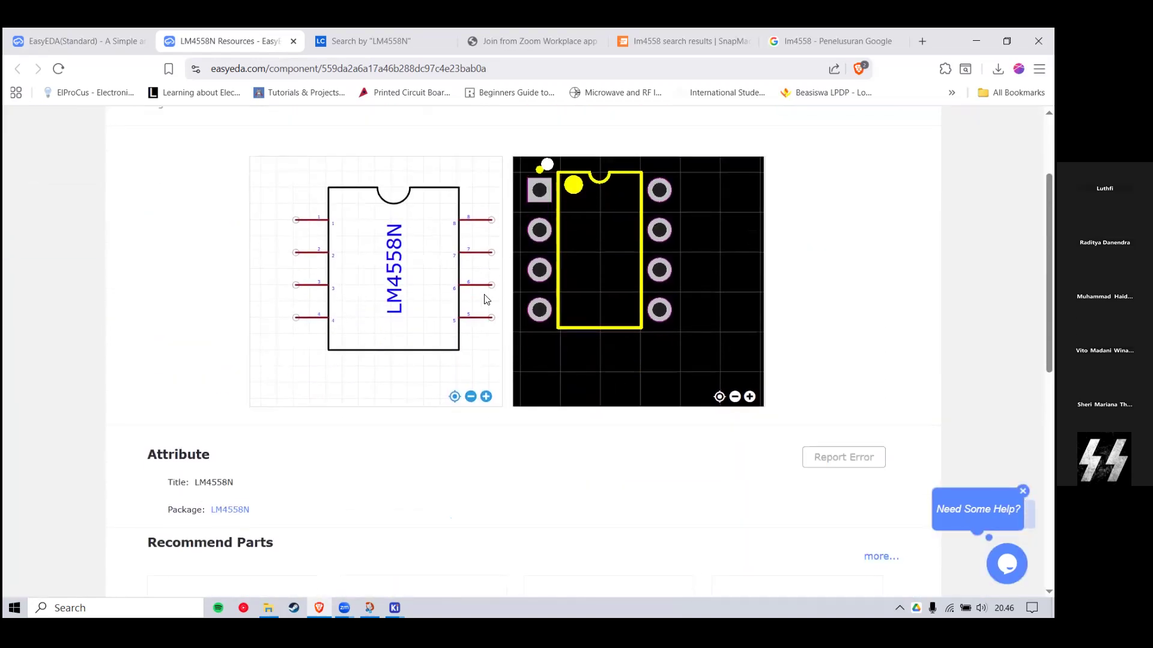
{"action": "scroll", "coordinate": [507, 450], "scroll_direction": "down", "scroll_amount": 7}
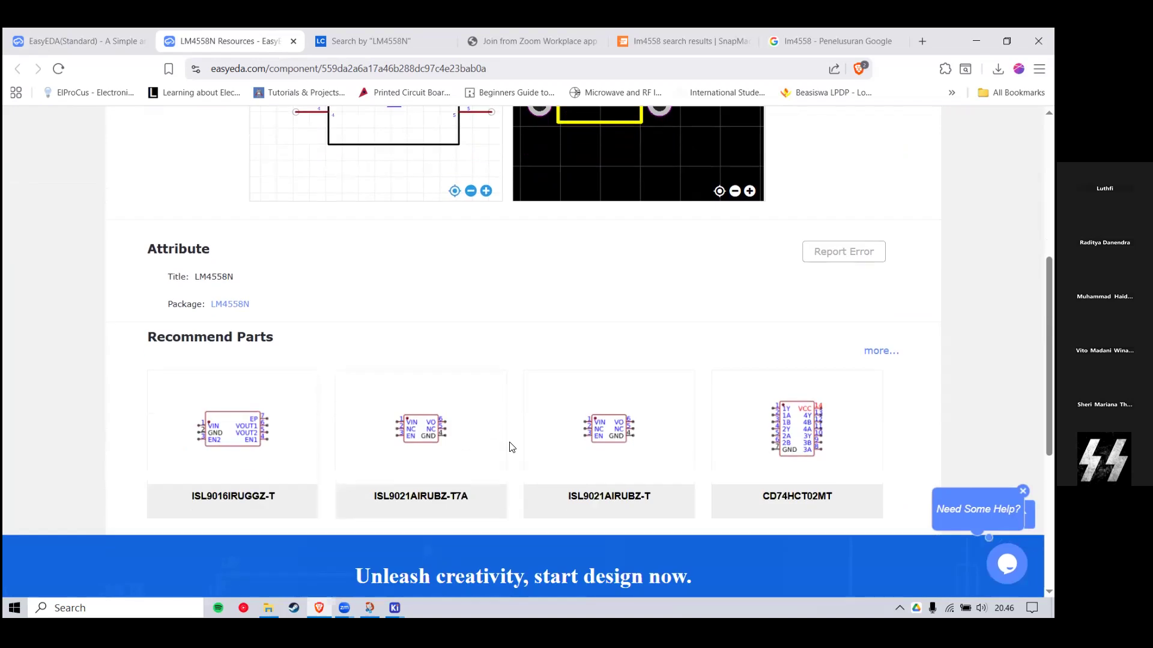
{"action": "scroll", "coordinate": [510, 387], "scroll_direction": "up", "scroll_amount": 9}
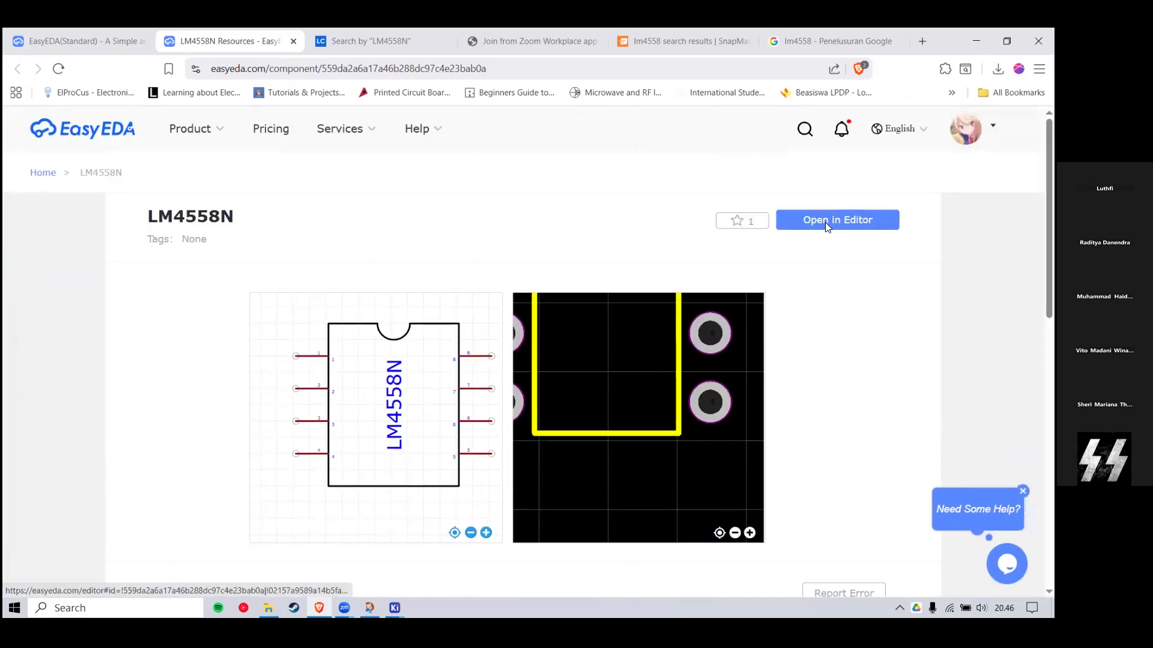
{"action": "left_click", "coordinate": [825, 221]}
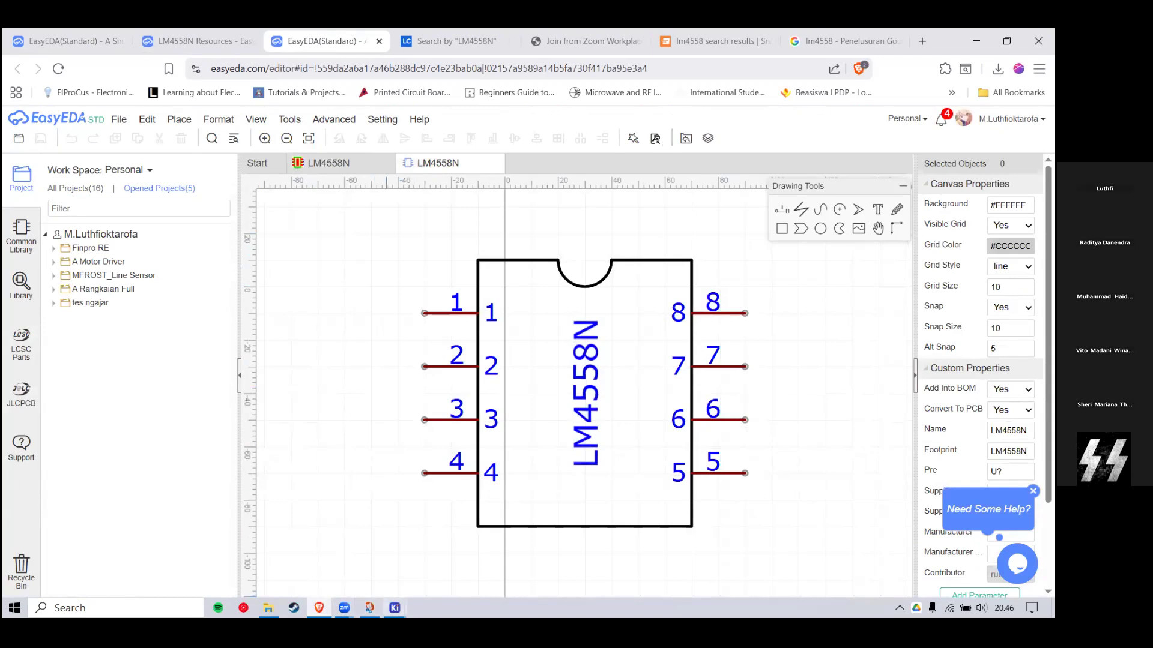
Step: Check the library management options in KiCad's pelatihan project window and return to EasyEDA
{"action": "mouse_move", "coordinate": [395, 607]}
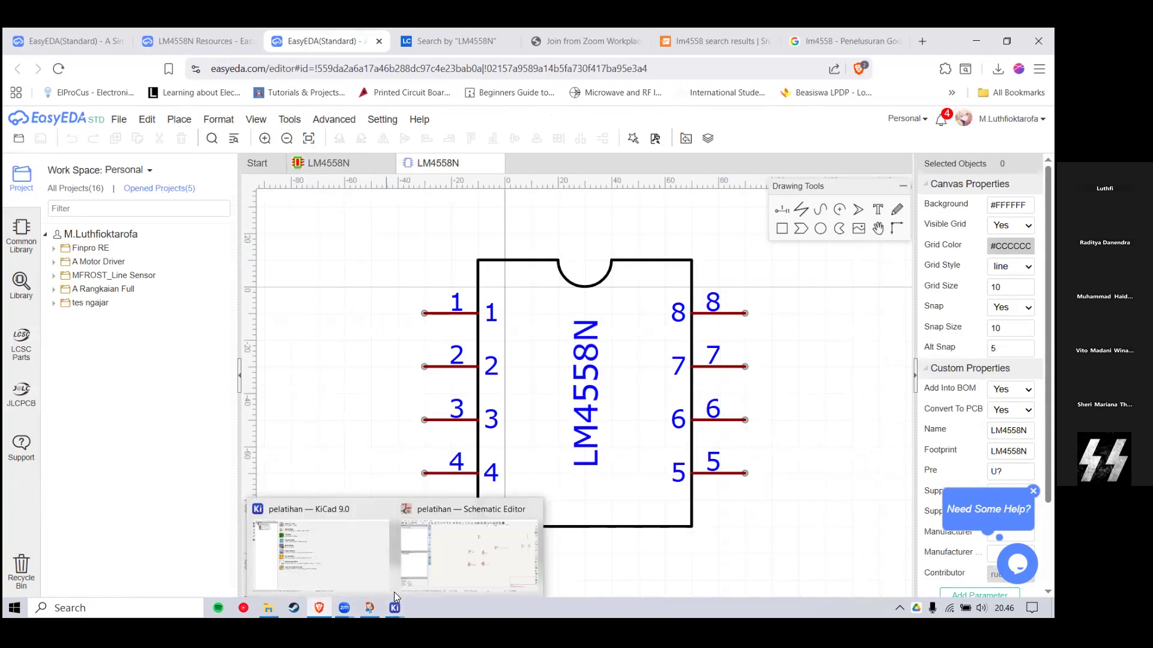
{"action": "left_click", "coordinate": [384, 595]}
{"action": "left_click", "coordinate": [153, 50]}
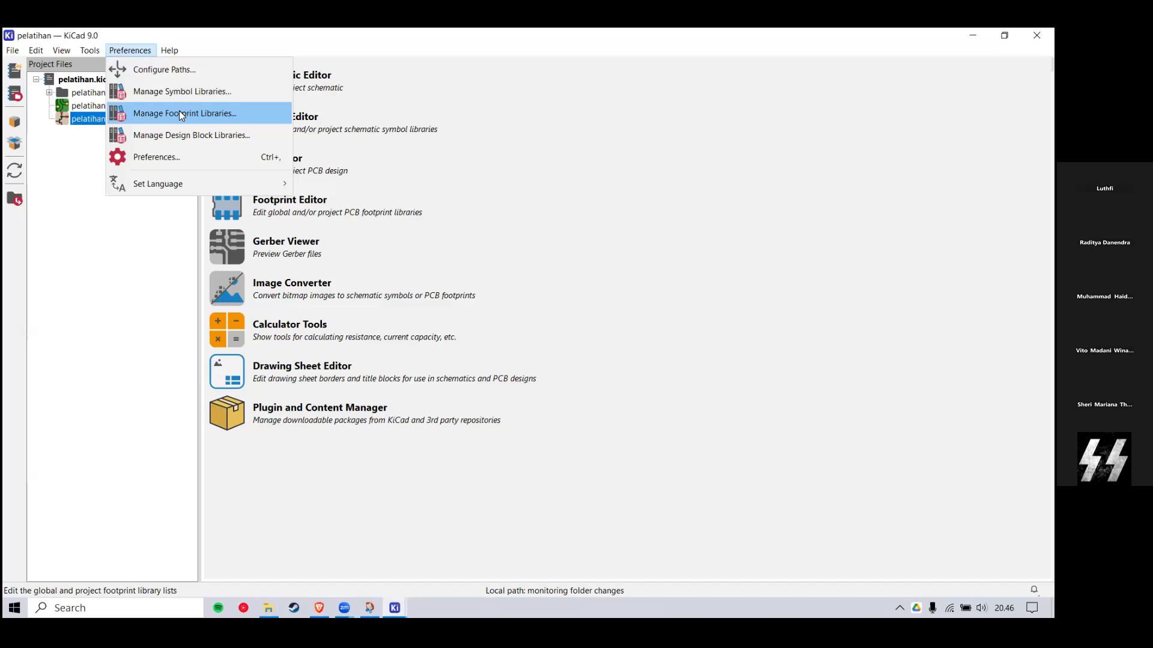
{"action": "left_click", "coordinate": [972, 35]}
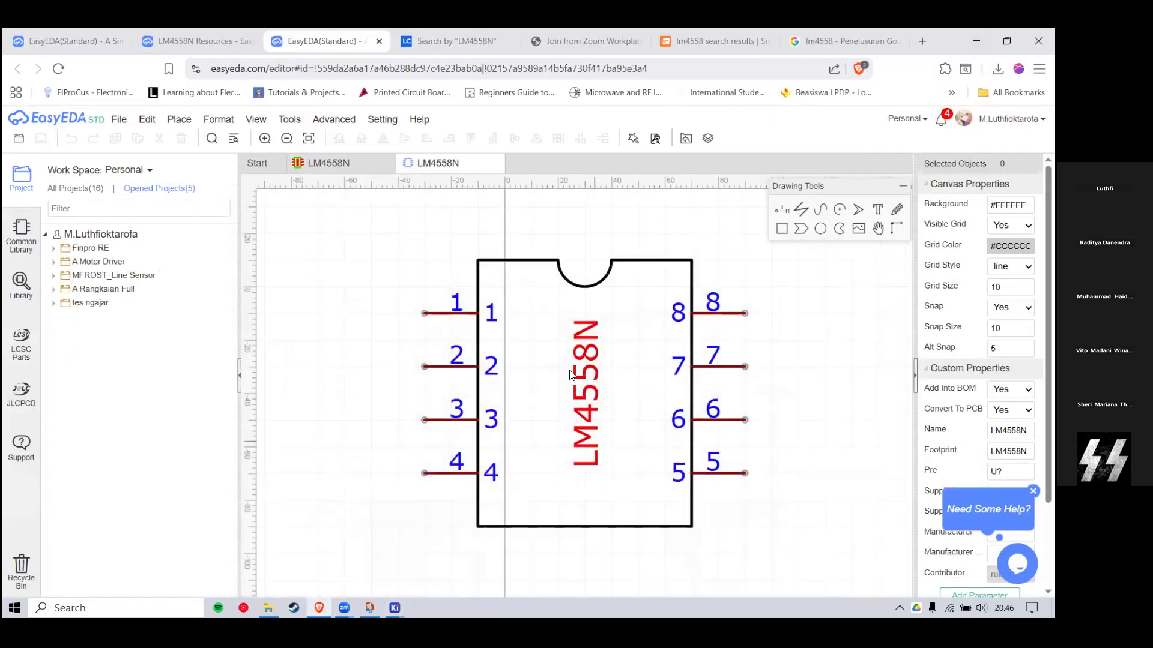
Step: Compare the LM4558N footprint's pads with the symbol's pins by examining both documents in the EasyEDA editor
{"action": "scroll", "coordinate": [571, 375], "scroll_direction": "down", "scroll_amount": 2}
{"action": "left_click", "coordinate": [351, 168]}
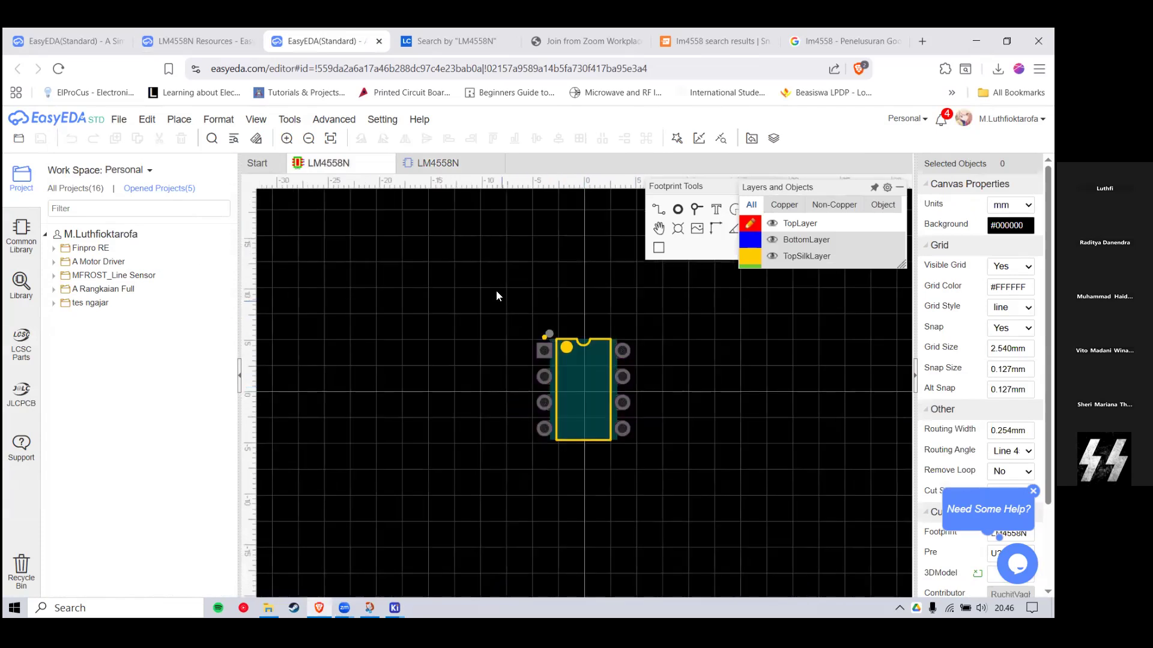
{"action": "left_click_drag", "start_coordinate": [665, 469], "coordinate": [482, 300]}
{"action": "left_click", "coordinate": [482, 302]}
{"action": "left_click", "coordinate": [457, 171]}
{"action": "left_click_drag", "start_coordinate": [432, 257], "coordinate": [493, 321]}
{"action": "left_click", "coordinate": [466, 311]}
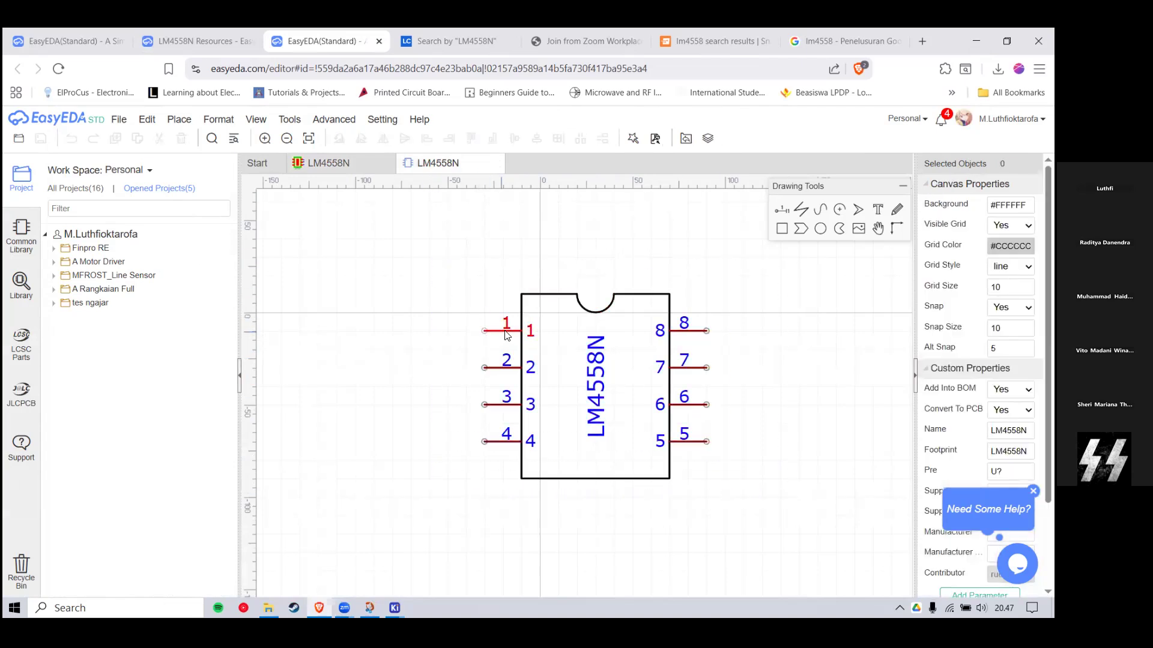
{"action": "left_click", "coordinate": [329, 162]}
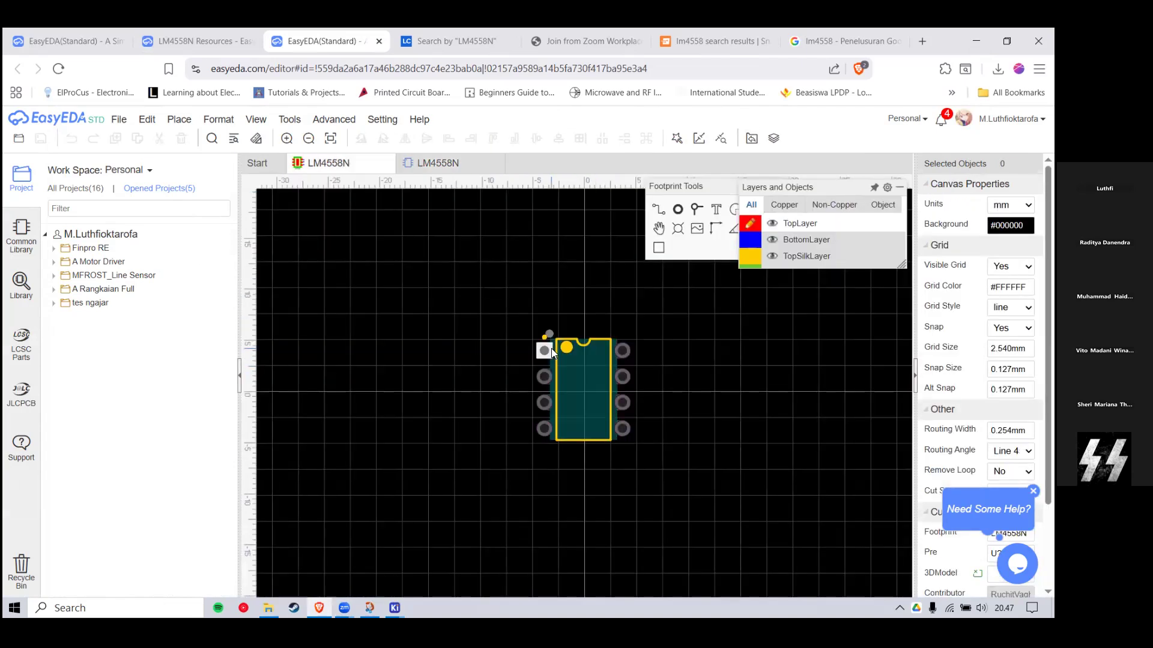
Step: Examine pad 1 and its orientation marks on the LM4558N footprint against the numbering of the other pads
{"action": "scroll", "coordinate": [551, 348], "scroll_direction": "up", "scroll_amount": 8}
{"action": "scroll", "coordinate": [509, 360], "scroll_direction": "down", "scroll_amount": 4}
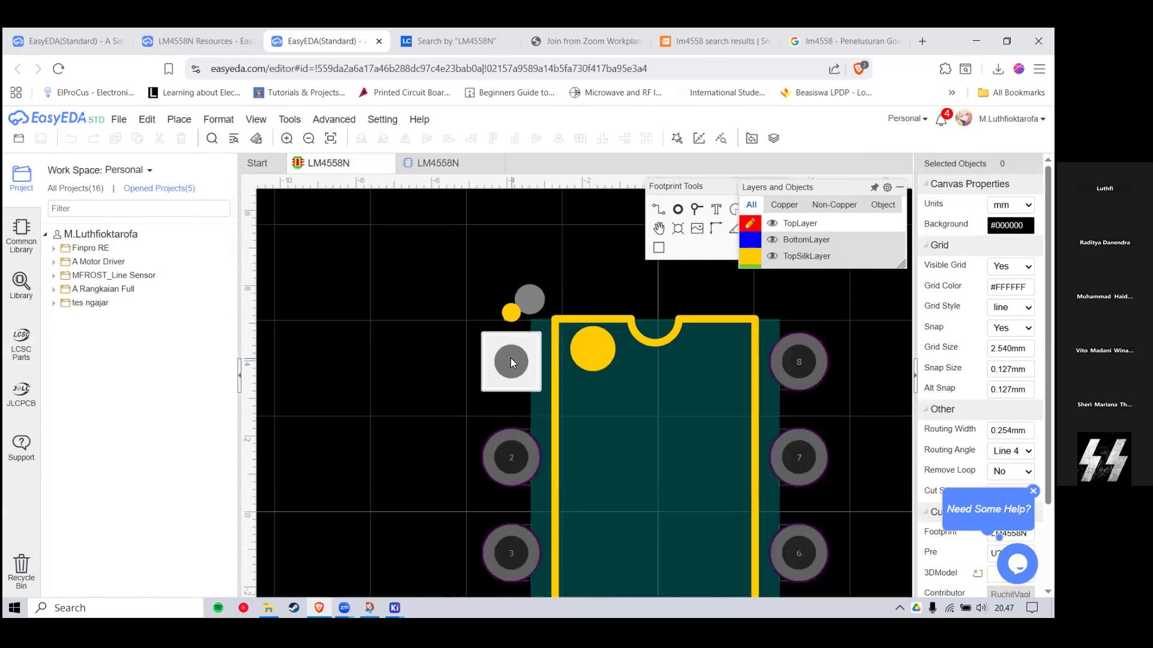
{"action": "scroll", "coordinate": [510, 359], "scroll_direction": "up", "scroll_amount": 3}
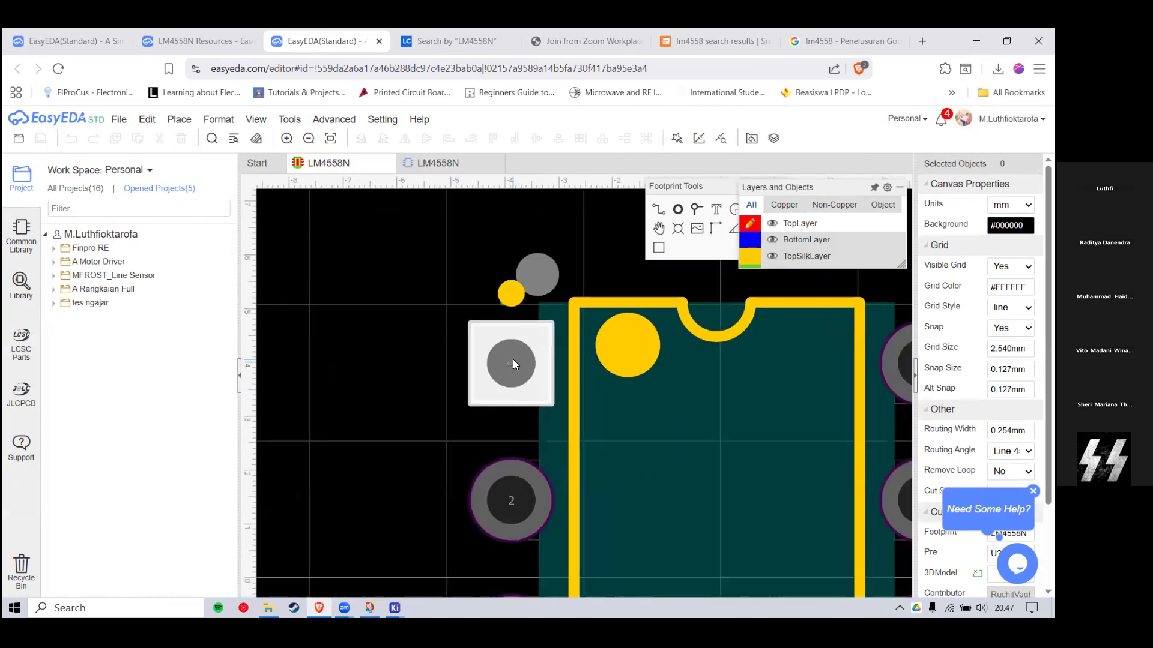
{"action": "scroll", "coordinate": [512, 360], "scroll_direction": "down", "scroll_amount": 4}
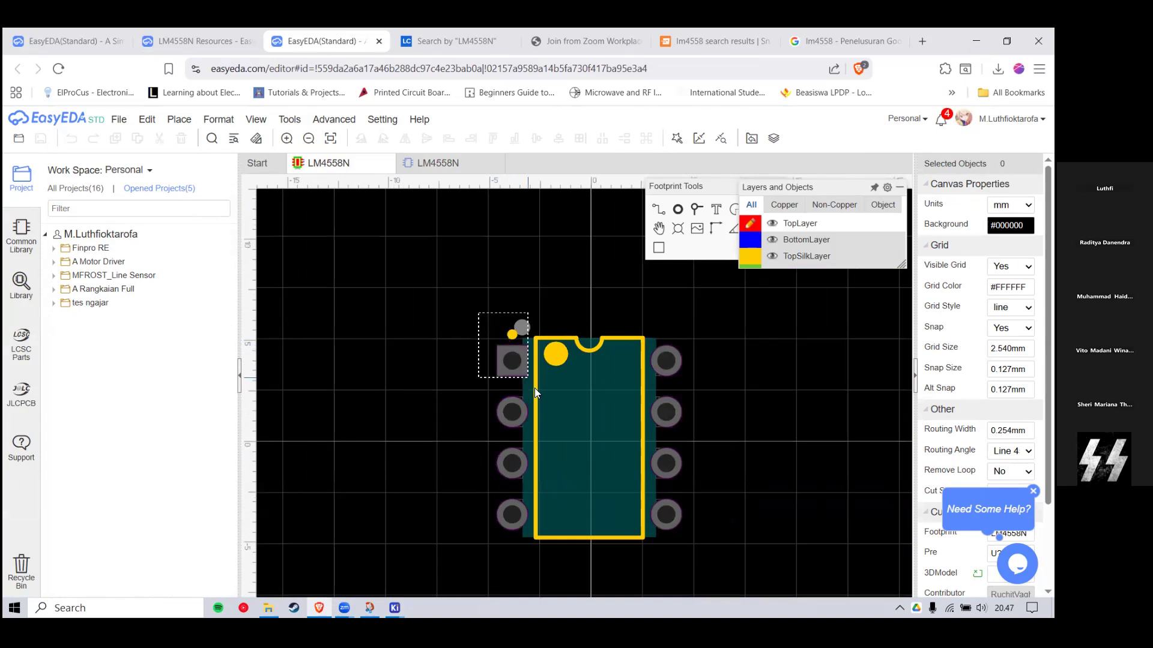
{"action": "mouse_move", "coordinate": [441, 310]}
{"action": "left_mouse_down"}
{"action": "mouse_move", "coordinate": [554, 390]}
{"action": "mouse_move", "coordinate": [496, 365]}
{"action": "mouse_move", "coordinate": [537, 388]}
{"action": "left_mouse_up"}
{"action": "left_click", "coordinate": [433, 308]}
{"action": "left_click", "coordinate": [531, 308]}
{"action": "scroll", "coordinate": [515, 336], "scroll_direction": "down", "scroll_amount": 3}
{"action": "scroll", "coordinate": [469, 219], "scroll_direction": "up", "scroll_amount": 2}
Step: Export the LM4558N symbol in EasyEDA format as SCHLIB_LM4558N_2025-09-21.json into a new LM4558 folder inside library pelatihan
{"action": "left_click", "coordinate": [422, 167]}
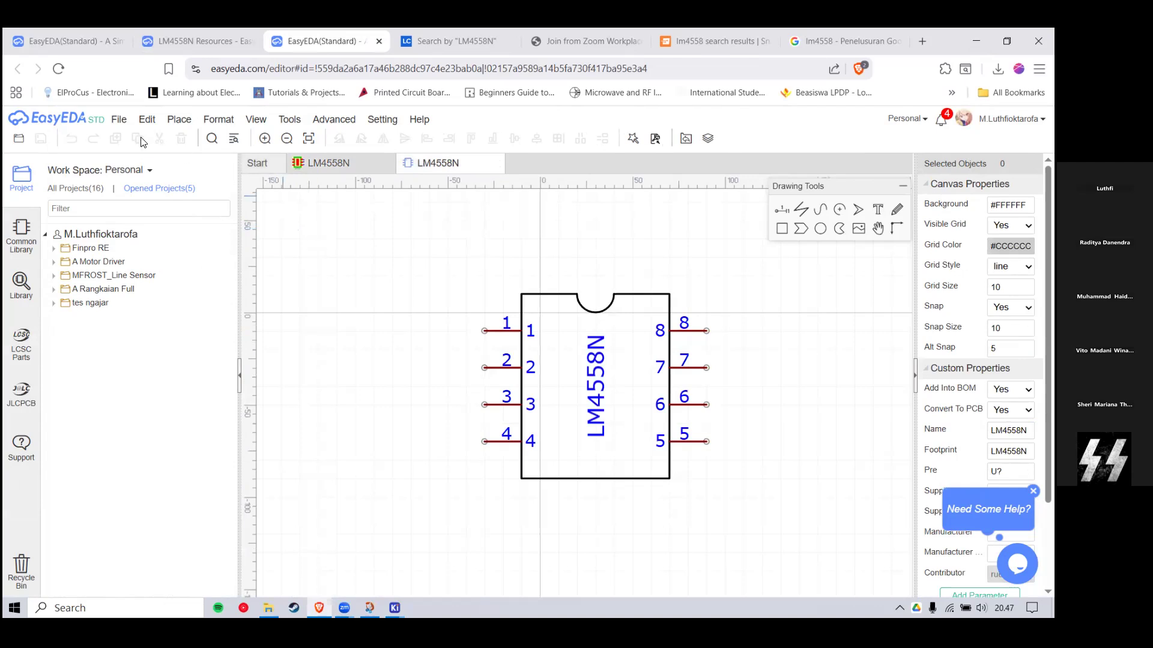
{"action": "left_click", "coordinate": [118, 120]}
{"action": "mouse_move", "coordinate": [161, 231]}
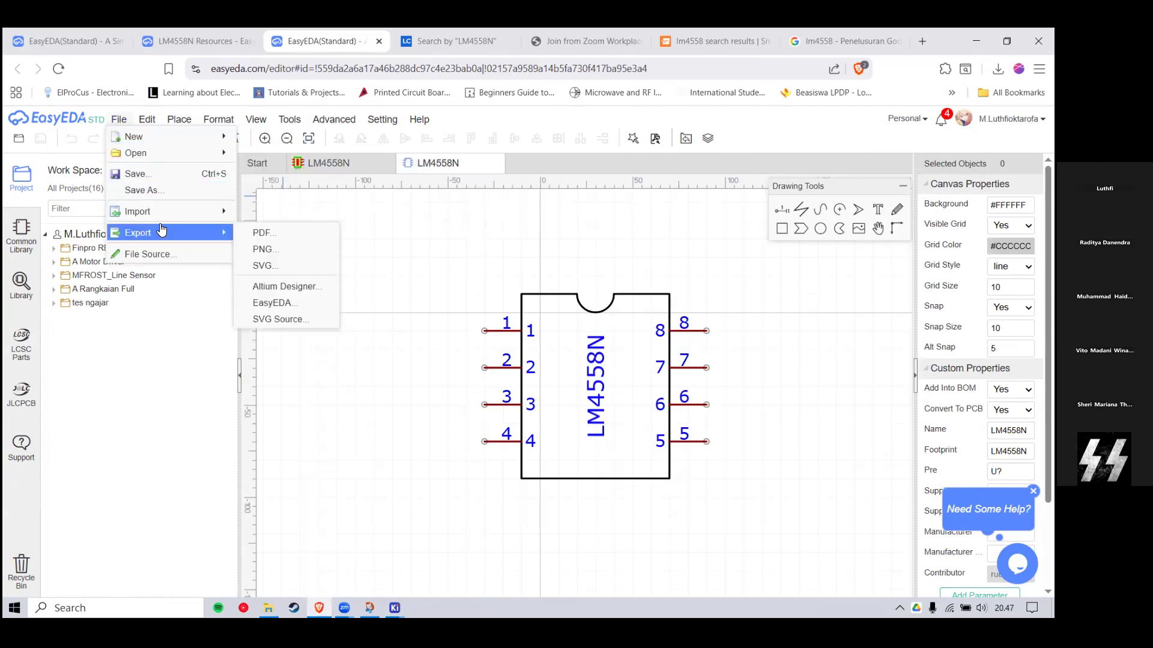
{"action": "left_click", "coordinate": [274, 303]}
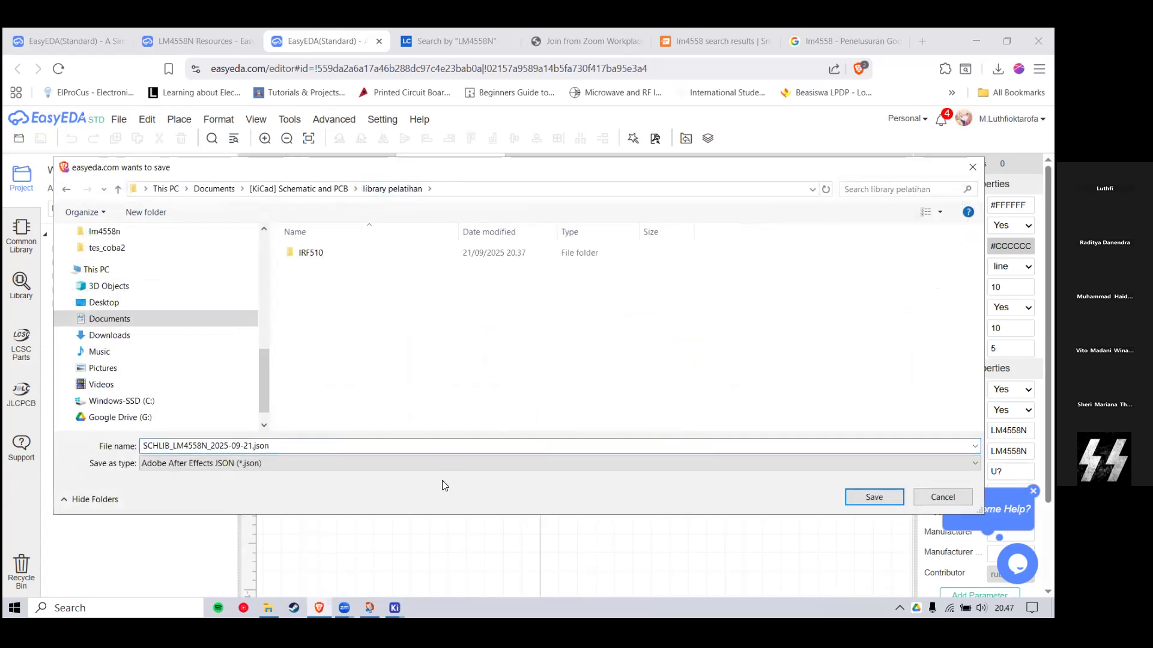
{"action": "right_click", "coordinate": [368, 331]}
{"action": "mouse_move", "coordinate": [420, 553]}
{"action": "left_click", "coordinate": [594, 333]}
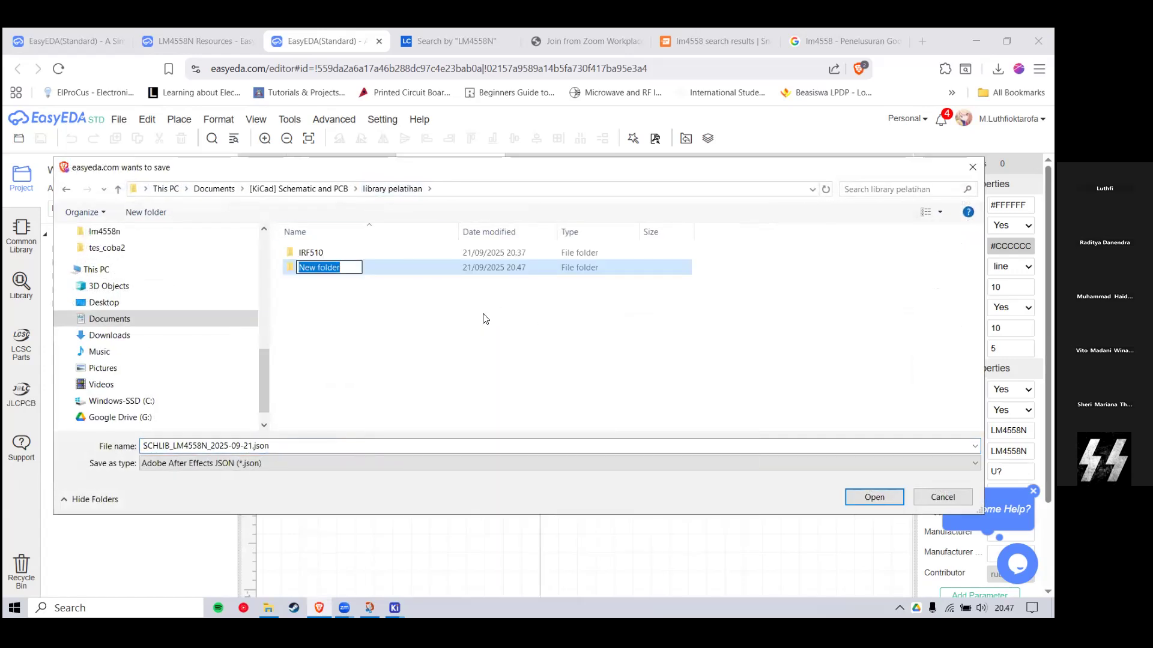
{"action": "type", "text": "LM4558"}
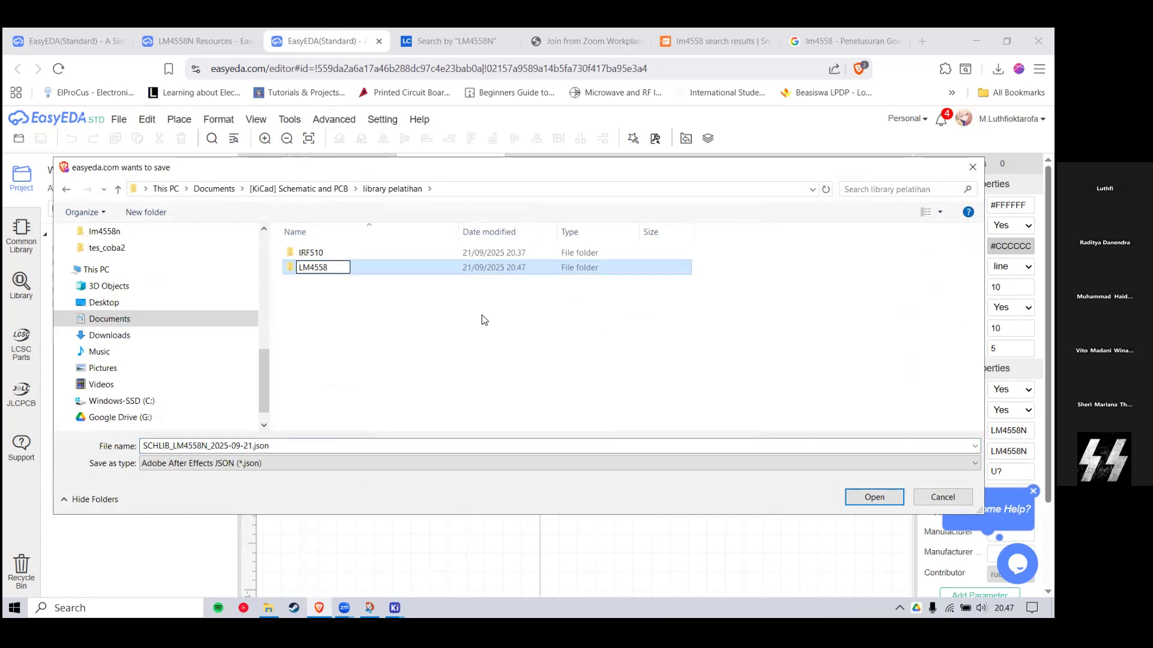
{"action": "left_click", "coordinate": [404, 279]}
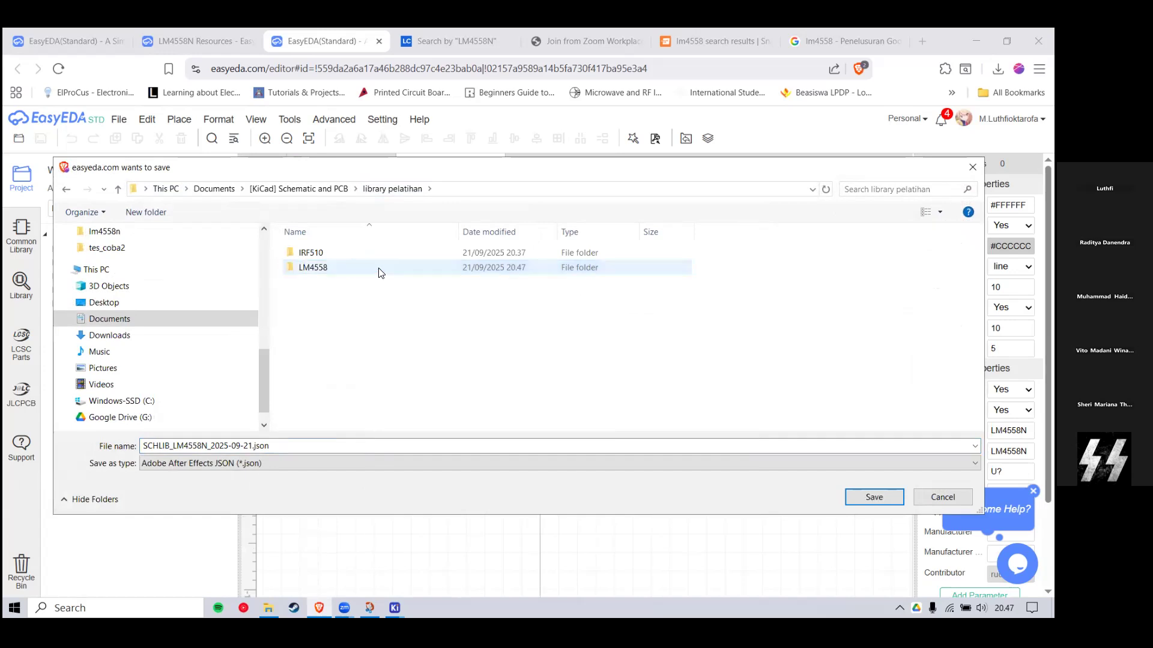
{"action": "double_click", "coordinate": [373, 270]}
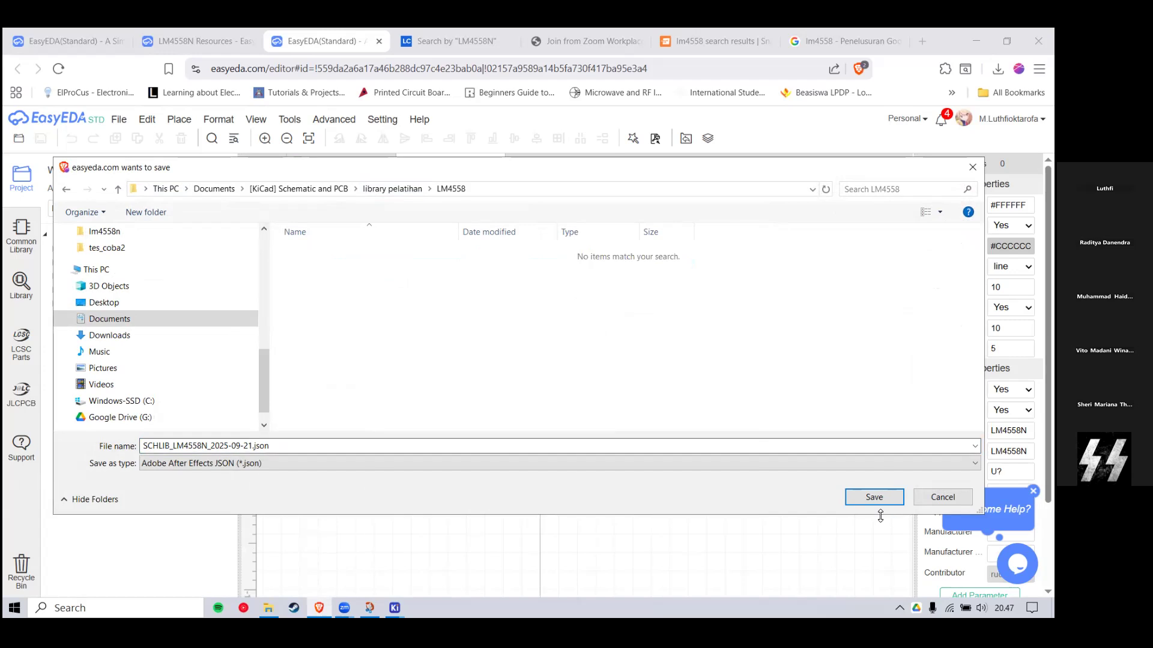
{"action": "left_click", "coordinate": [874, 498]}
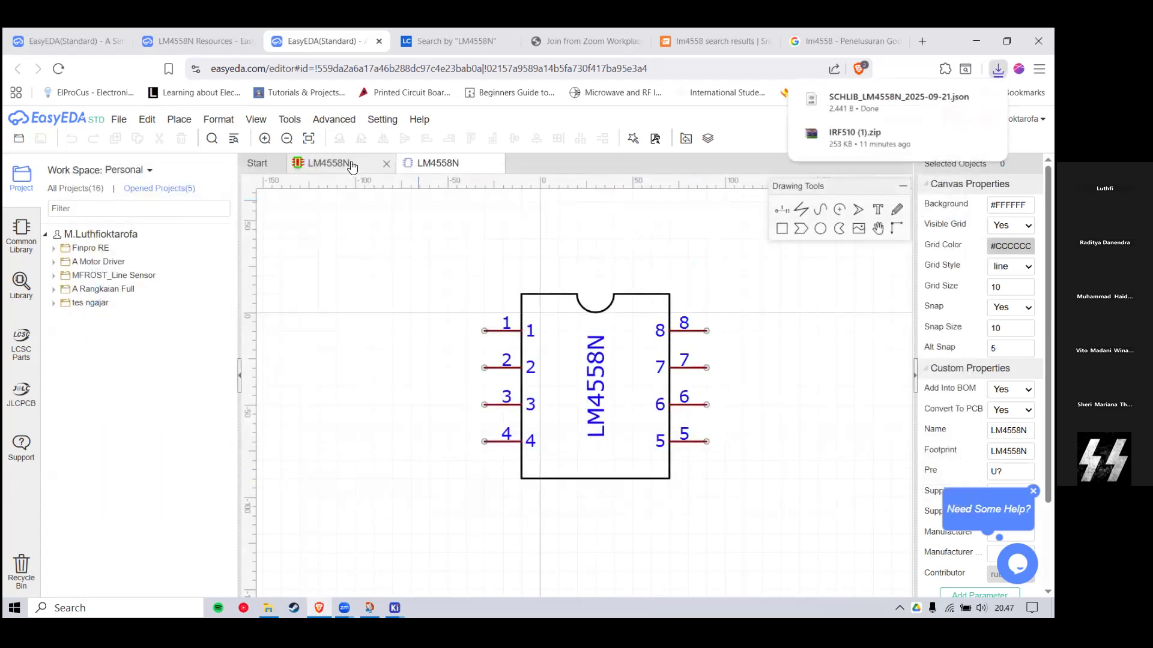
Step: Export the LM4558N footprint in EasyEDA format as PCBLIB_LM4558N_2025-09-21.json into the LM4558 folder
{"action": "left_click", "coordinate": [353, 165]}
{"action": "left_click", "coordinate": [118, 119]}
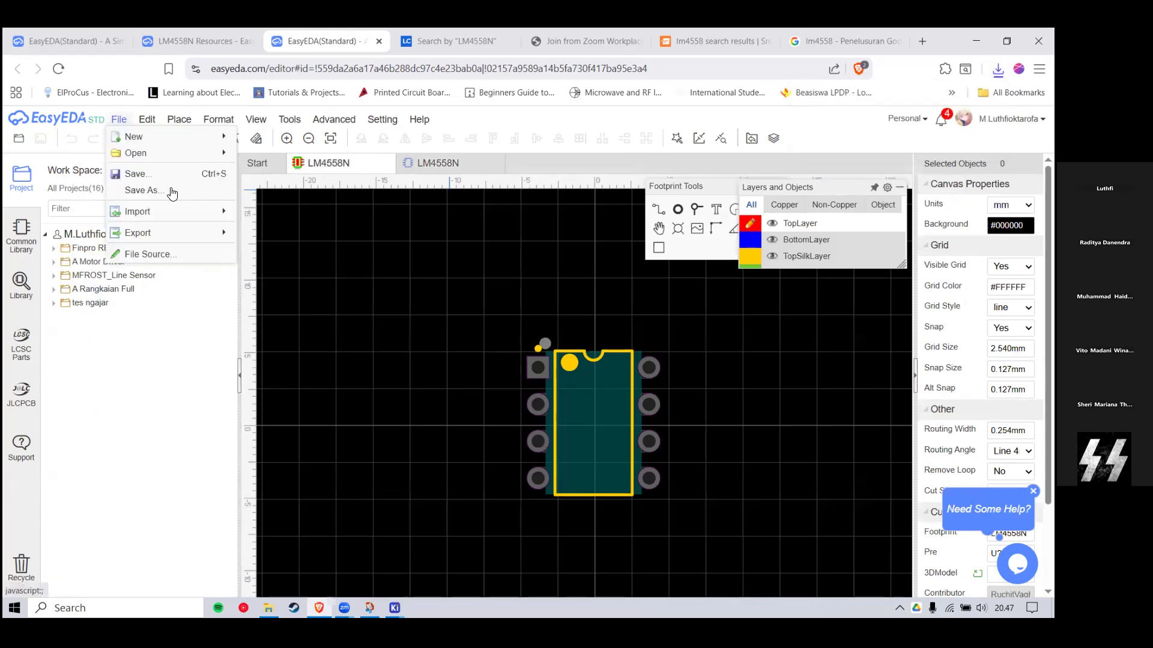
{"action": "mouse_move", "coordinate": [189, 234]}
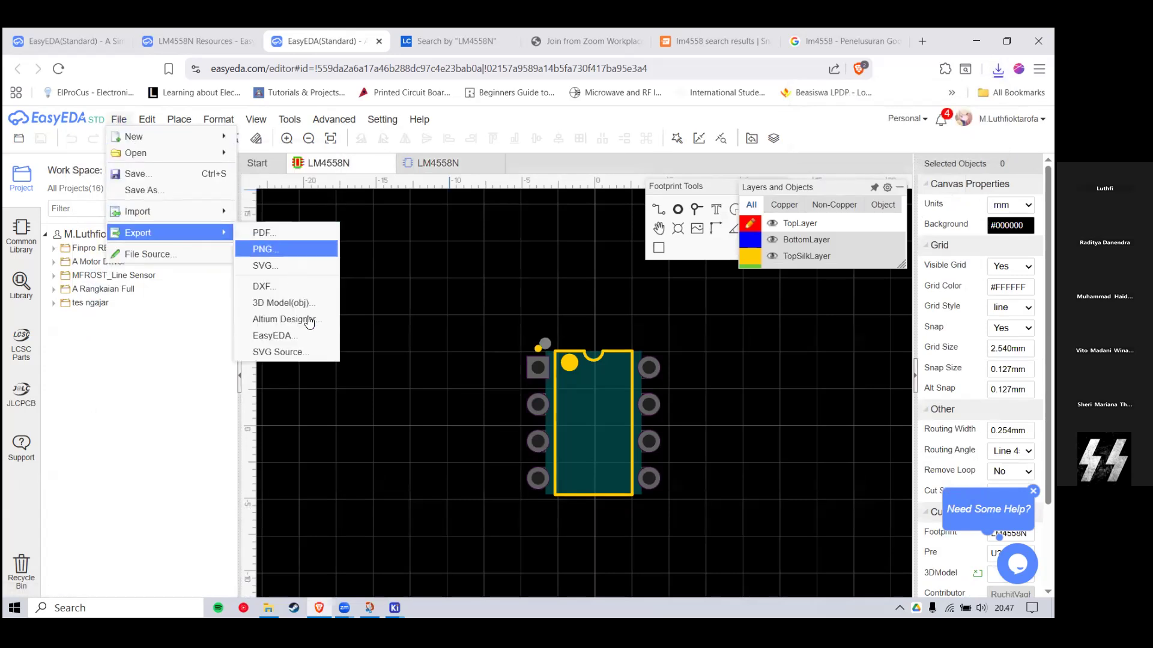
{"action": "left_click", "coordinate": [306, 335]}
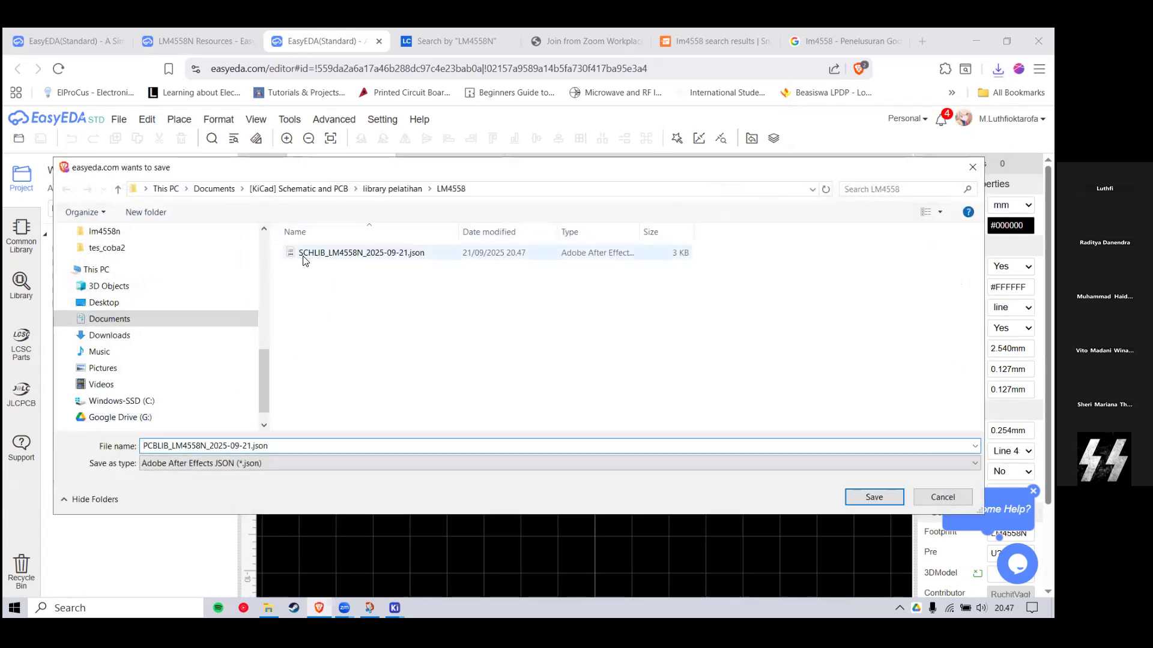
{"action": "left_click_drag", "start_coordinate": [163, 446], "coordinate": [149, 445]}
{"action": "left_click", "coordinate": [165, 445]}
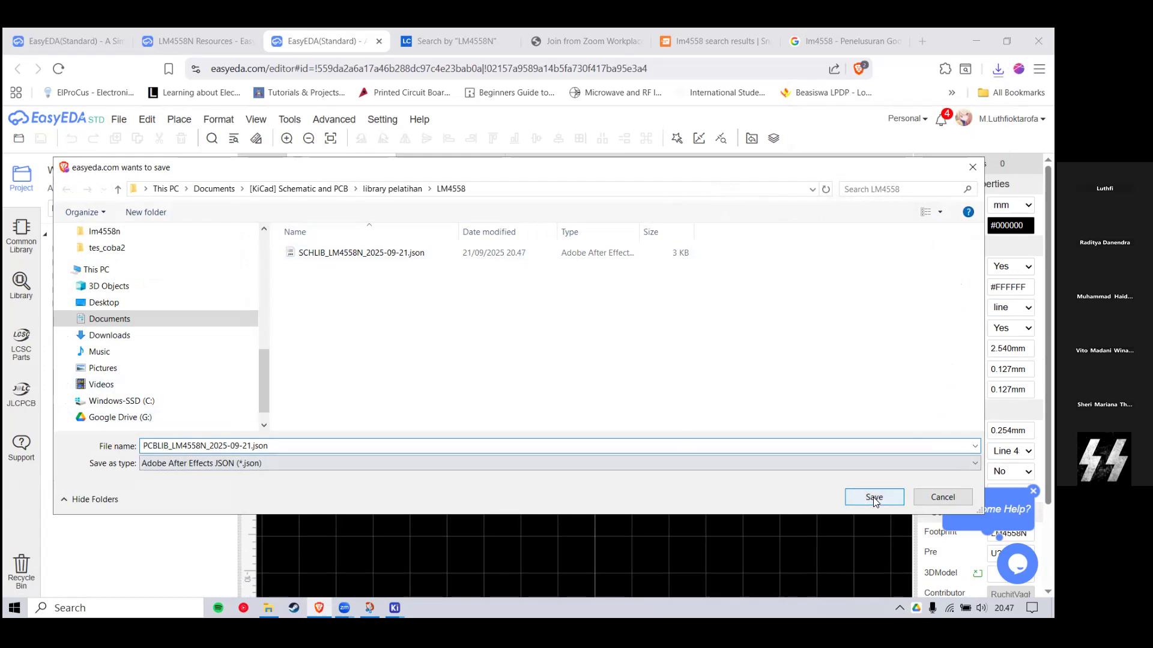
{"action": "left_click", "coordinate": [873, 497]}
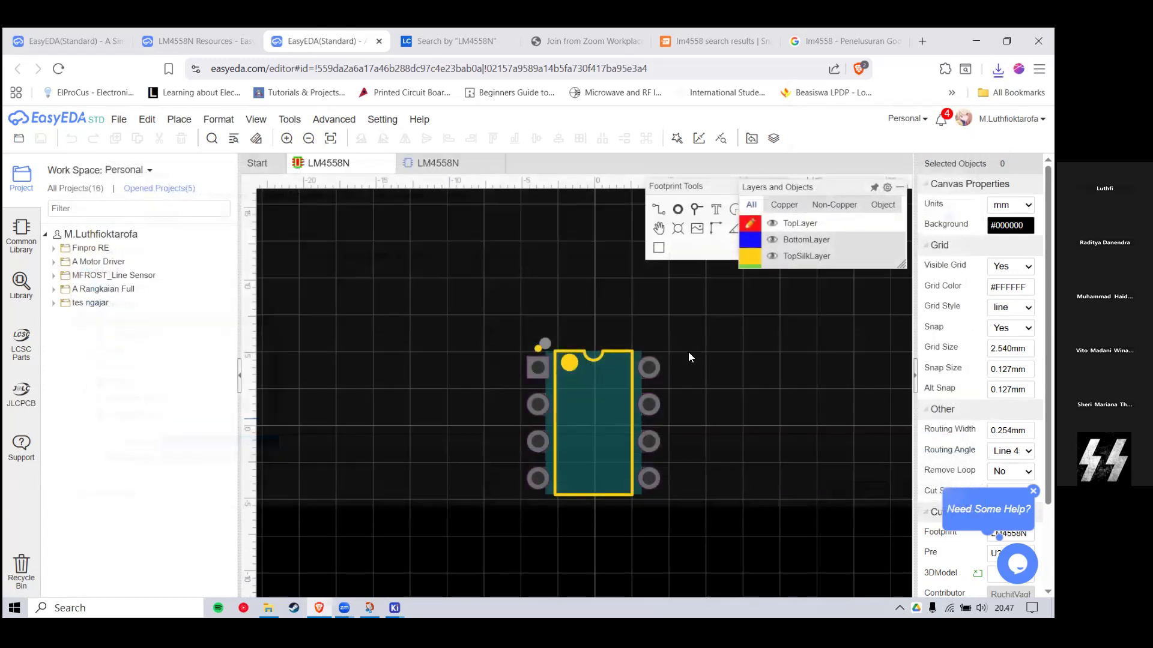
Step: Switch to File Explorer and check the exported files in the LM4558 folder of library pelatihan
{"action": "scroll", "coordinate": [698, 350], "scroll_direction": "down", "scroll_amount": 2}
{"action": "scroll", "coordinate": [700, 348], "scroll_direction": "up", "scroll_amount": 2}
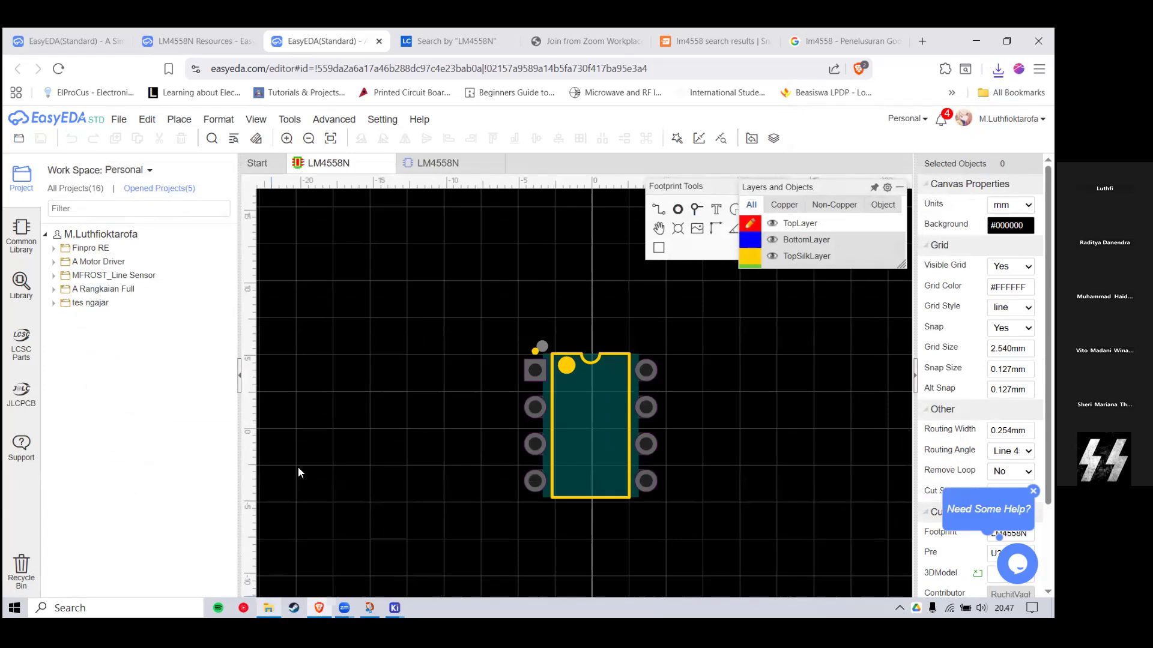
{"action": "left_click", "coordinate": [298, 473]}
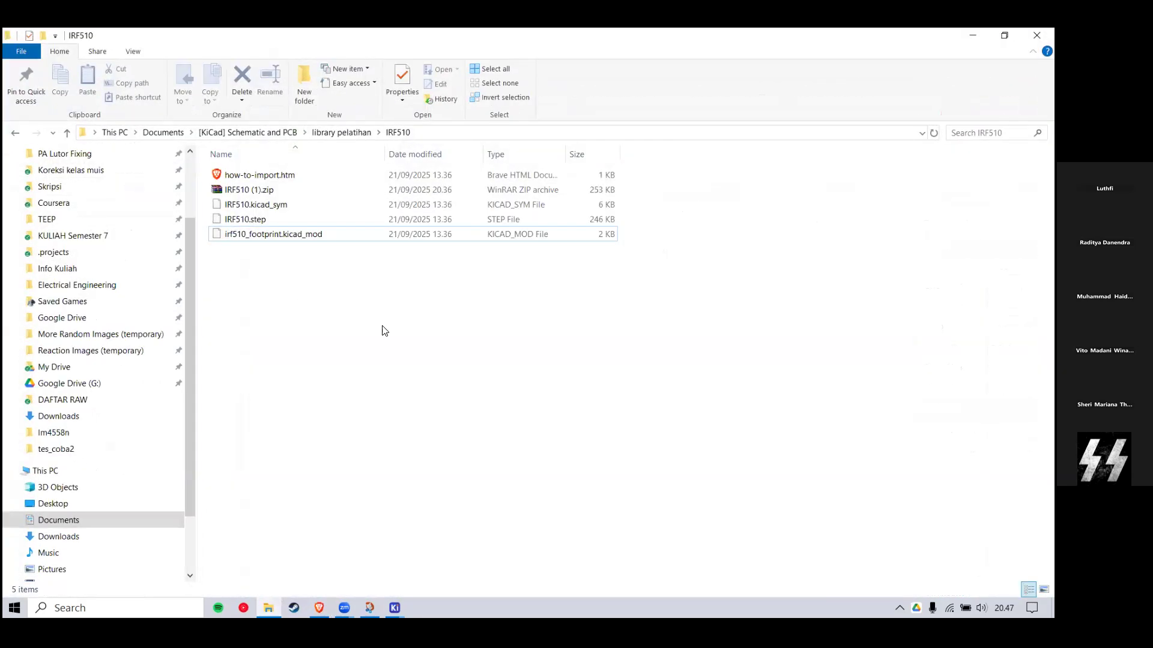
{"action": "key", "text": "alt+Up"}
{"action": "key", "text": "Return"}
Step: Switch to KiCad's pelatihan project window and add SCHLIB_LM4558N_2025-09-21.json from the LM4558 folder to the global symbol libraries
{"action": "left_click", "coordinate": [394, 608]}
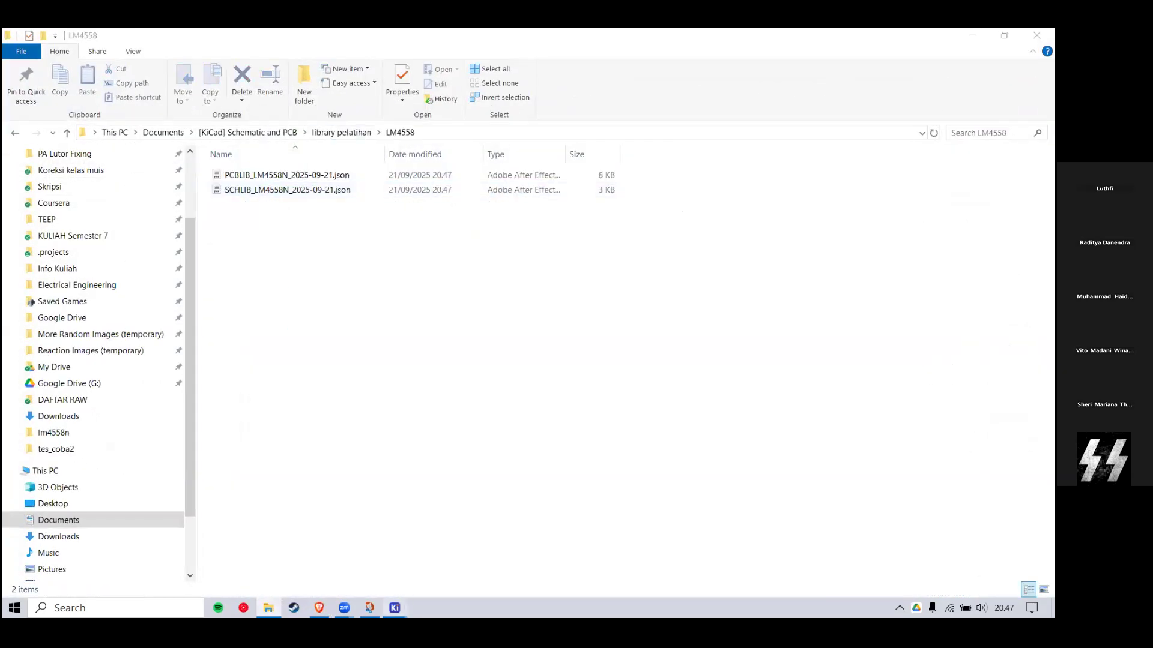
{"action": "left_click", "coordinate": [338, 531]}
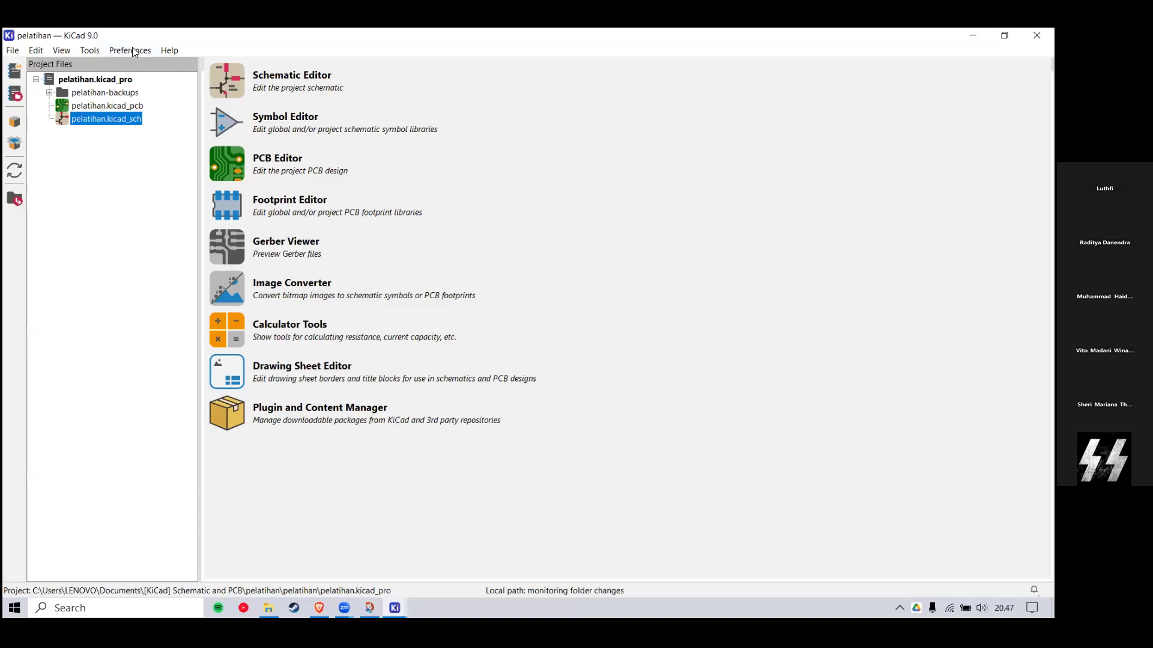
{"action": "left_click", "coordinate": [130, 48]}
{"action": "left_click", "coordinate": [195, 93]}
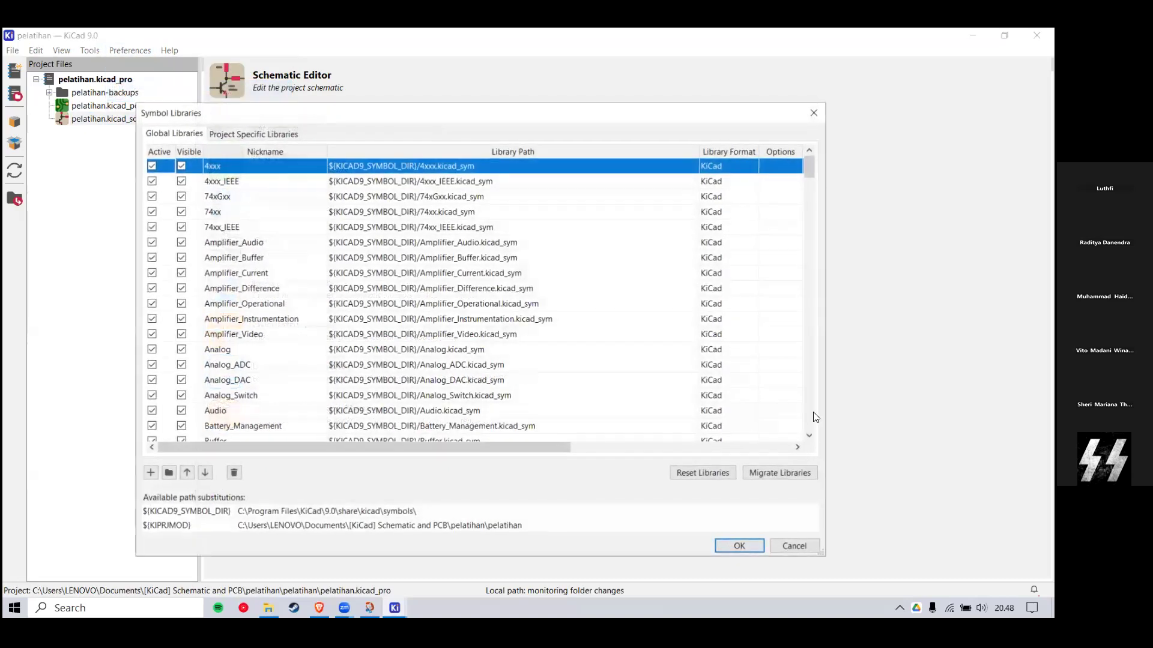
{"action": "scroll", "coordinate": [170, 471], "scroll_direction": "down", "scroll_amount": 7}
{"action": "scroll", "coordinate": [265, 404], "scroll_direction": "down", "scroll_amount": 20}
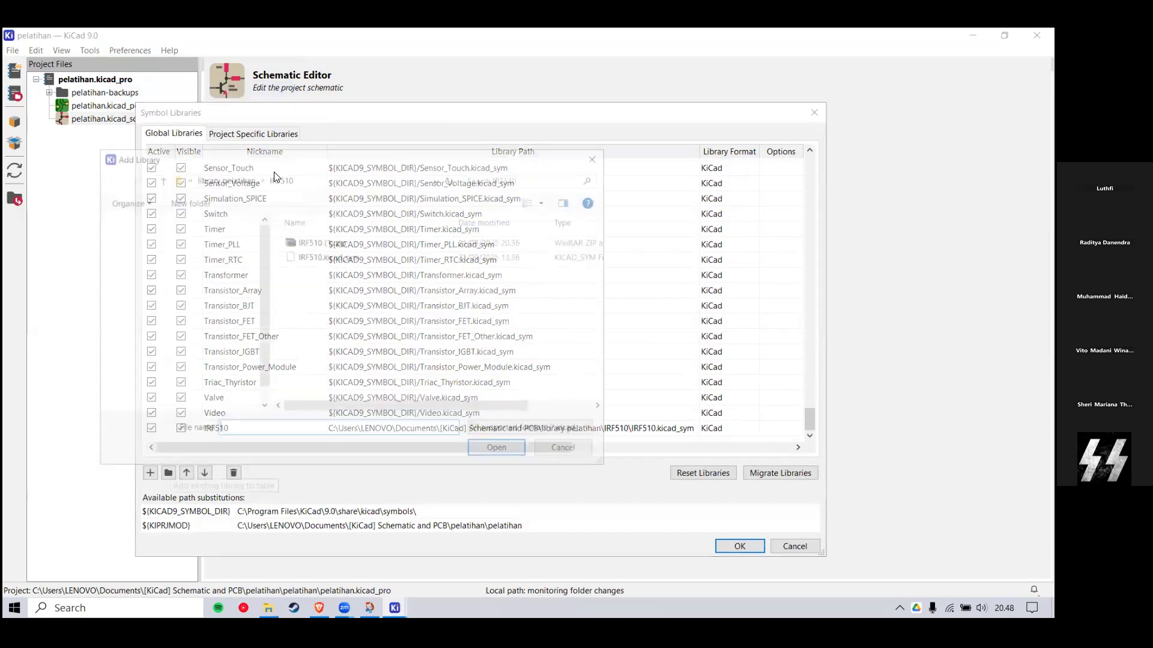
{"action": "left_click", "coordinate": [223, 177]}
{"action": "mouse_move", "coordinate": [356, 338]}
{"action": "left_mouse_down"}
{"action": "mouse_move", "coordinate": [317, 193]}
{"action": "mouse_move", "coordinate": [356, 361]}
{"action": "mouse_move", "coordinate": [317, 183]}
{"action": "mouse_move", "coordinate": [291, 195]}
{"action": "mouse_move", "coordinate": [340, 359]}
{"action": "mouse_move", "coordinate": [326, 121]}
{"action": "mouse_move", "coordinate": [352, 324]}
{"action": "left_mouse_up"}
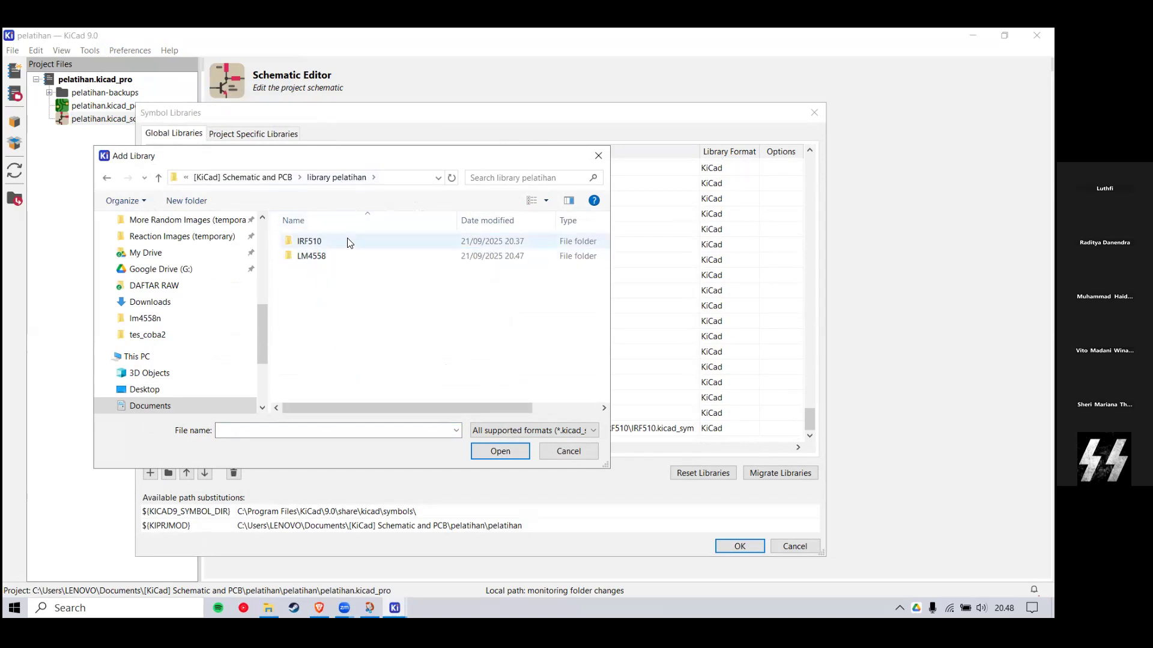
{"action": "double_click", "coordinate": [318, 257]}
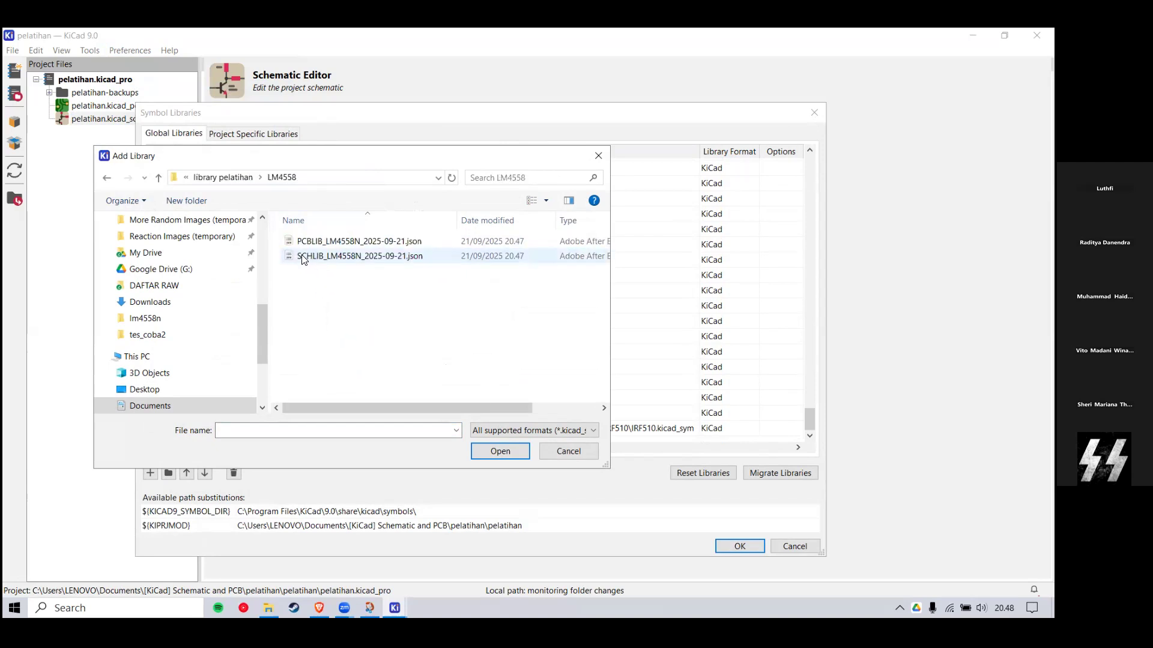
{"action": "double_click", "coordinate": [324, 257]}
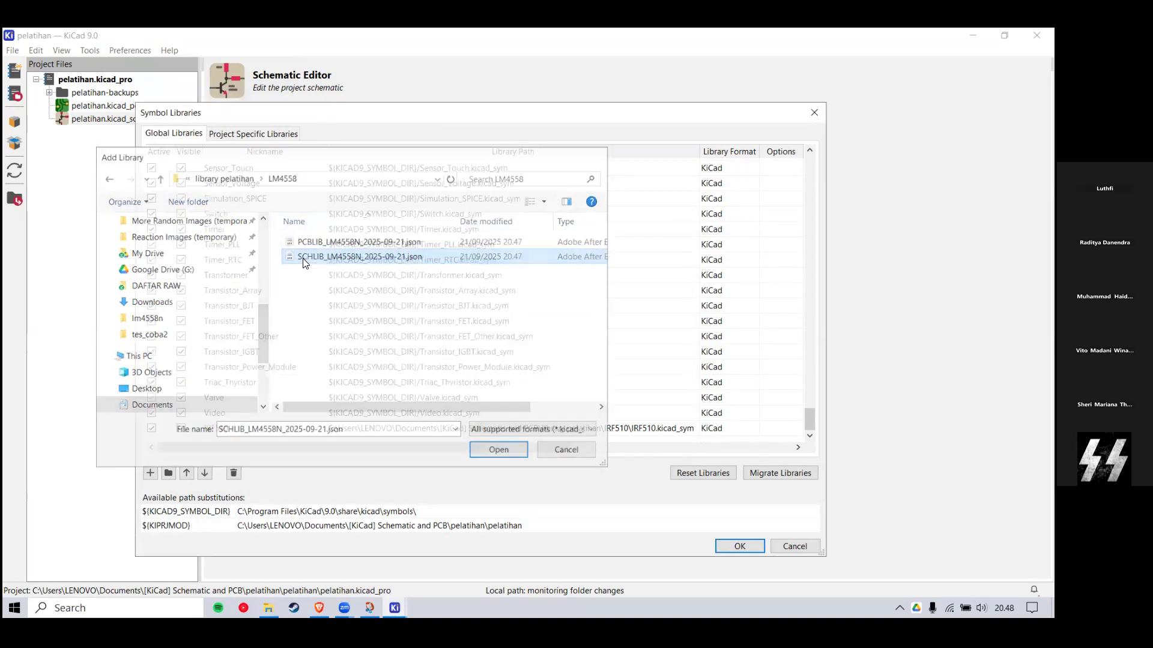
Step: Compare the library formats of the IRF510 and SCHLIB_LM4558N_2025-09-21 entries and glance at the library files in File Explorer
{"action": "scroll", "coordinate": [745, 257], "scroll_direction": "up", "scroll_amount": 5}
{"action": "scroll", "coordinate": [745, 253], "scroll_direction": "down", "scroll_amount": 5}
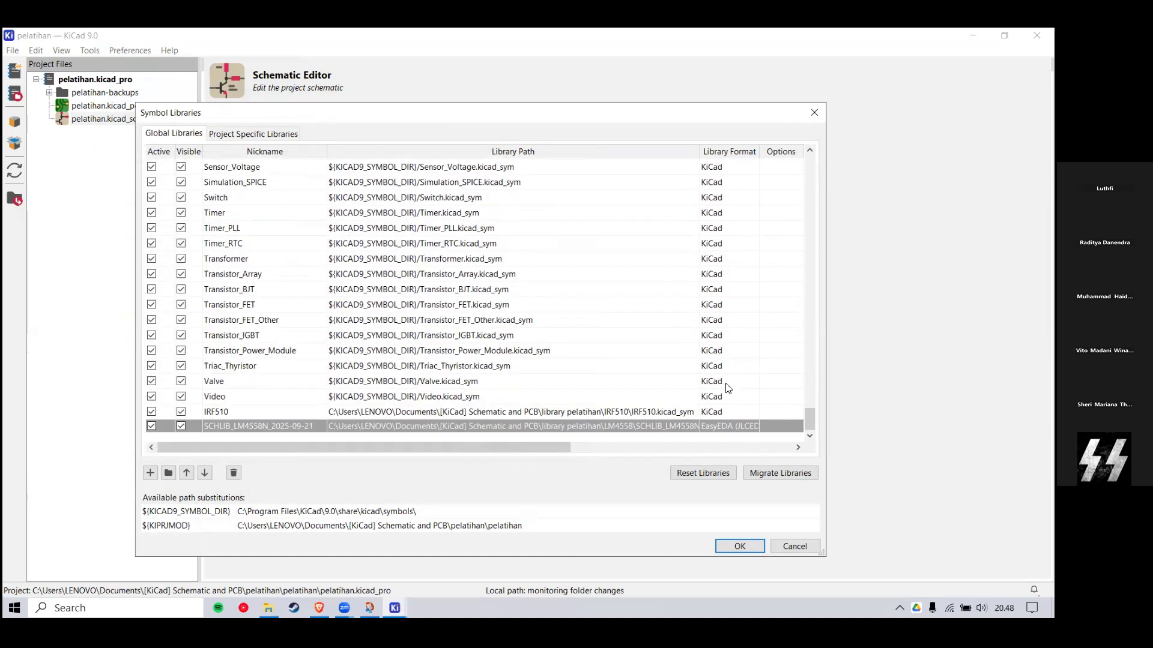
{"action": "left_click", "coordinate": [705, 427]}
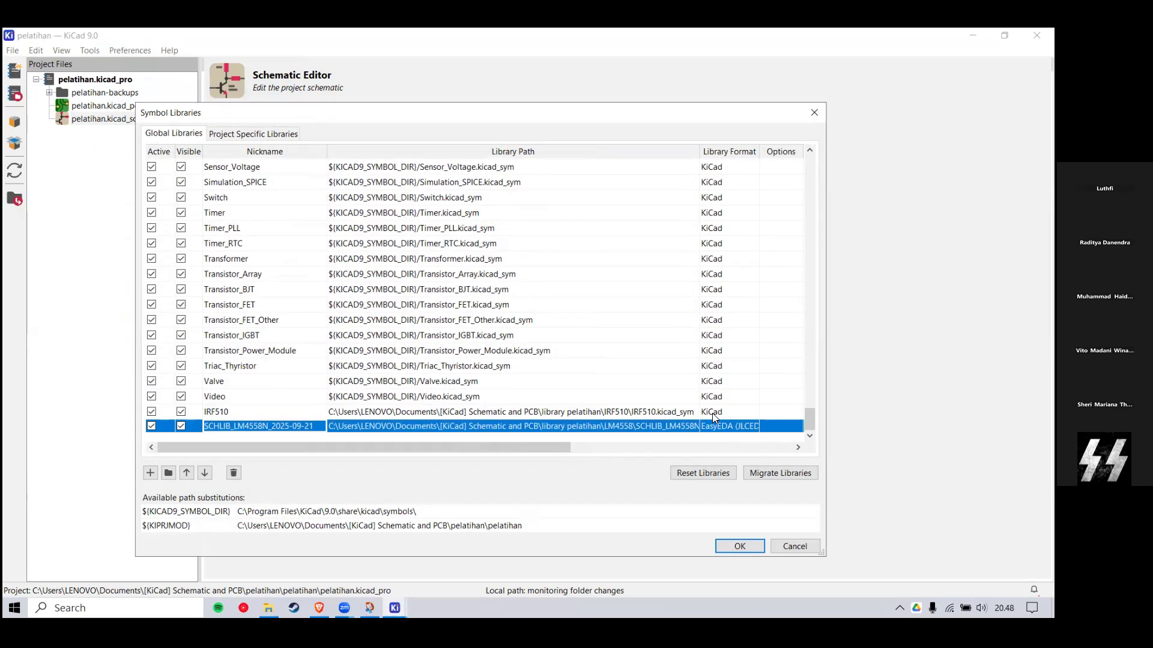
{"action": "left_click", "coordinate": [712, 413]}
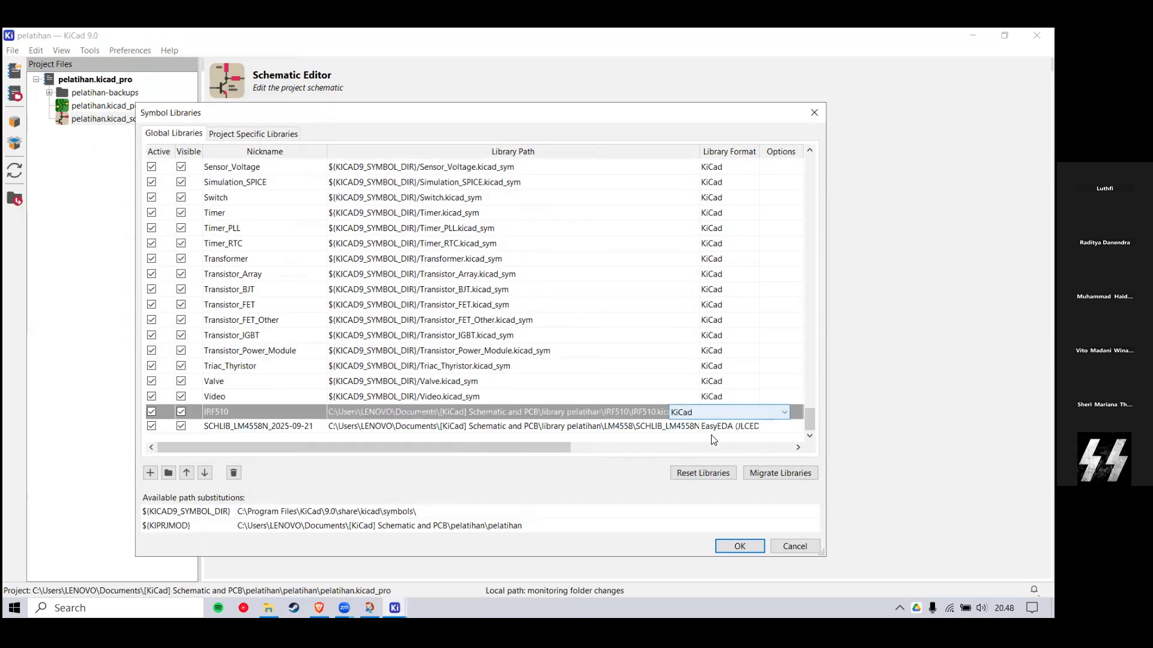
{"action": "left_click", "coordinate": [712, 435]}
{"action": "left_click", "coordinate": [714, 427]}
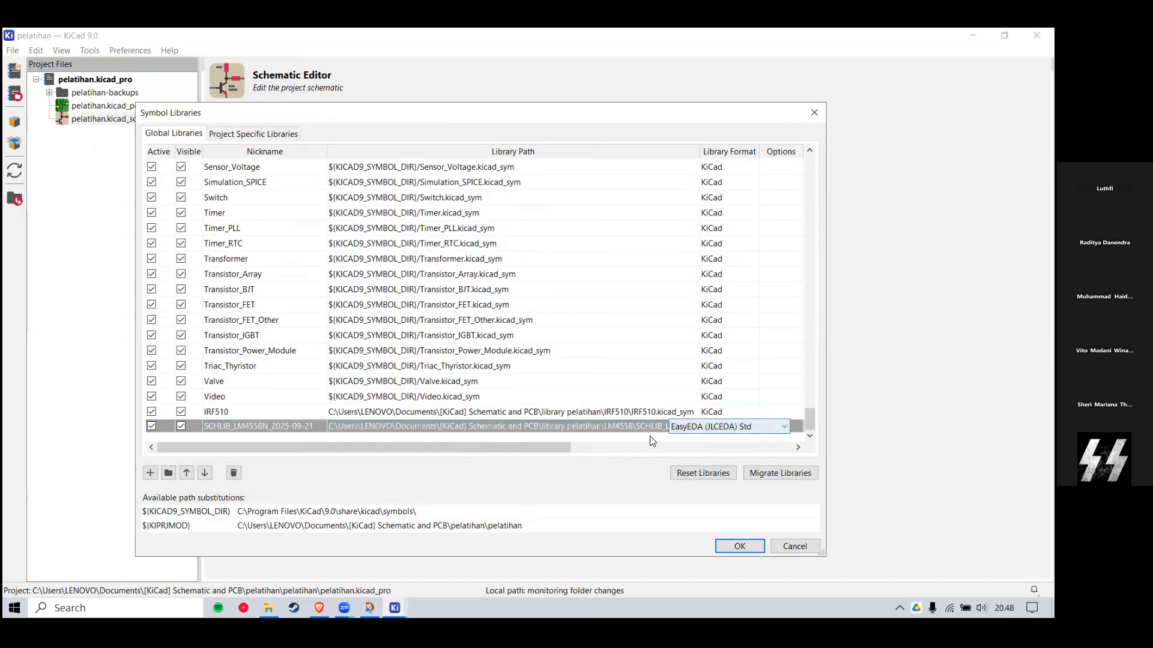
{"action": "left_click", "coordinate": [665, 440]}
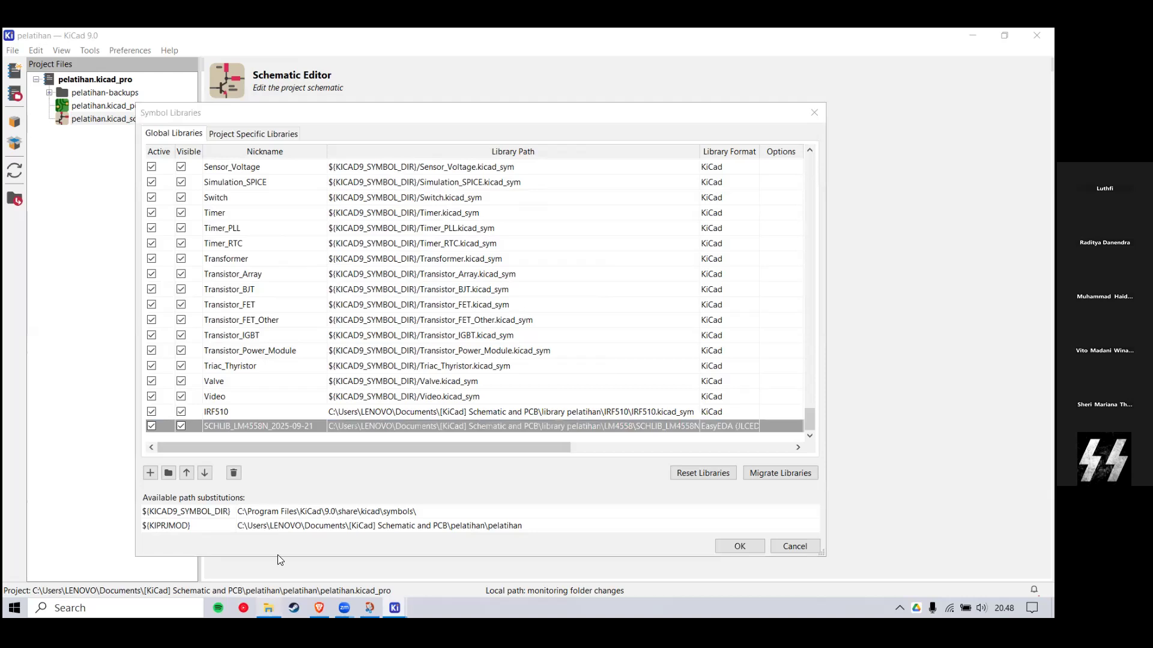
{"action": "left_click", "coordinate": [270, 606]}
{"action": "left_click", "coordinate": [973, 36]}
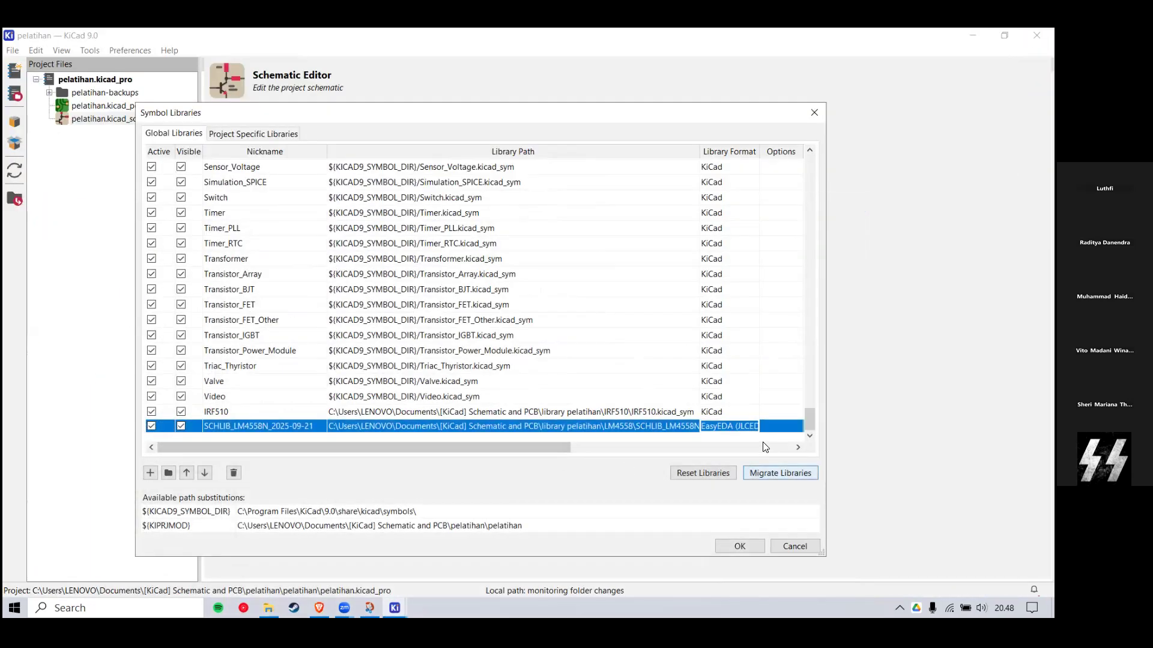
Step: Migrate the SCHLIB_LM4558N_2025-09-21 library to the current KiCad format, replacing its legacy table entry
{"action": "left_click_drag", "start_coordinate": [543, 448], "coordinate": [782, 475]}
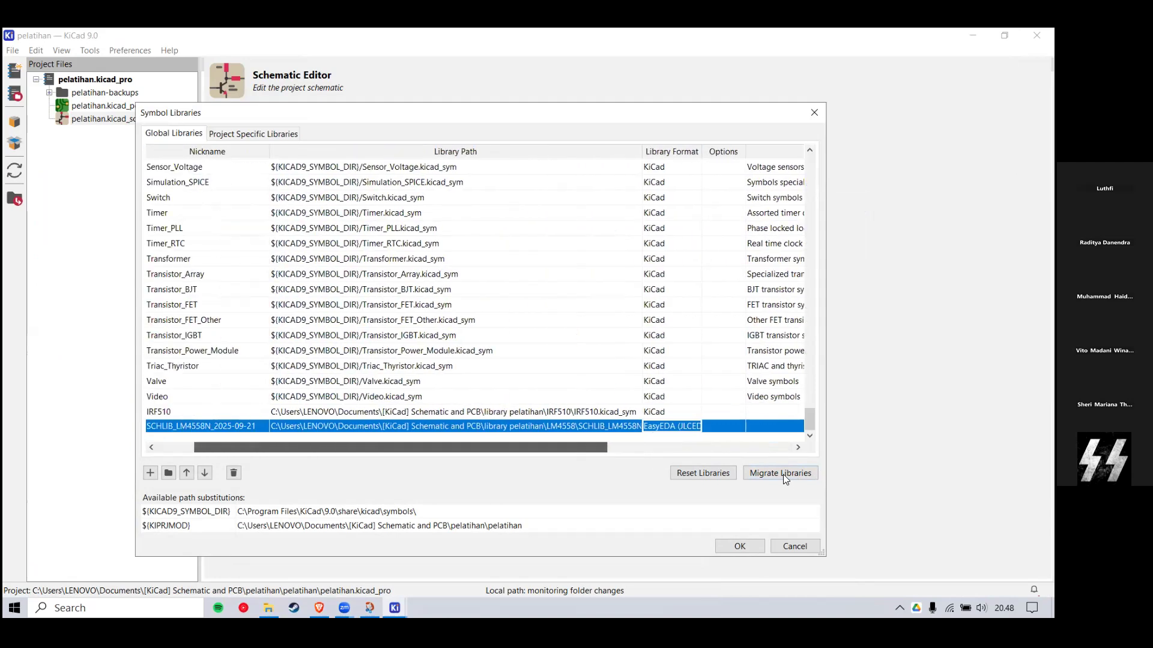
{"action": "left_click", "coordinate": [783, 474]}
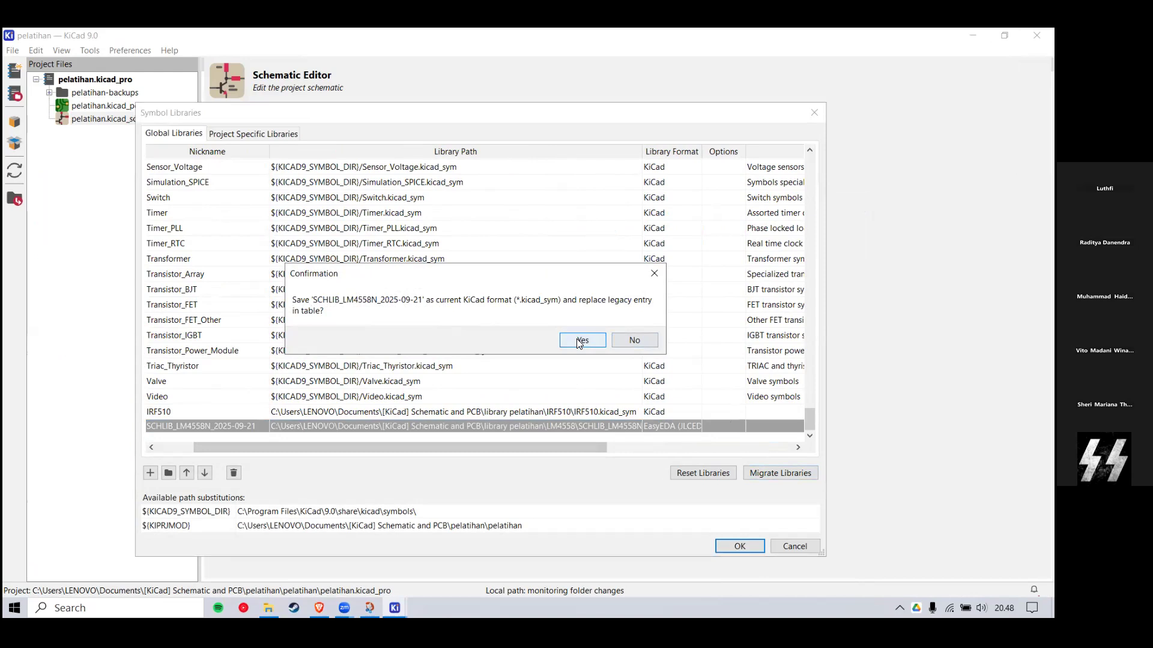
{"action": "left_click", "coordinate": [579, 343]}
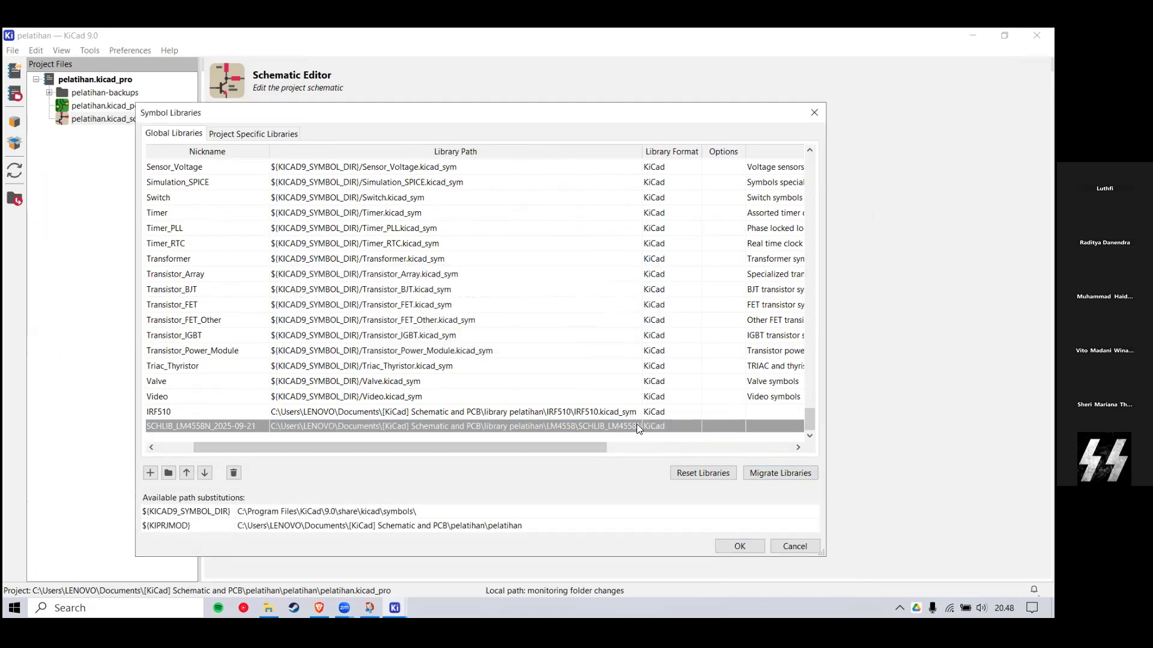
{"action": "scroll", "coordinate": [554, 447], "scroll_direction": "left", "scroll_amount": 1}
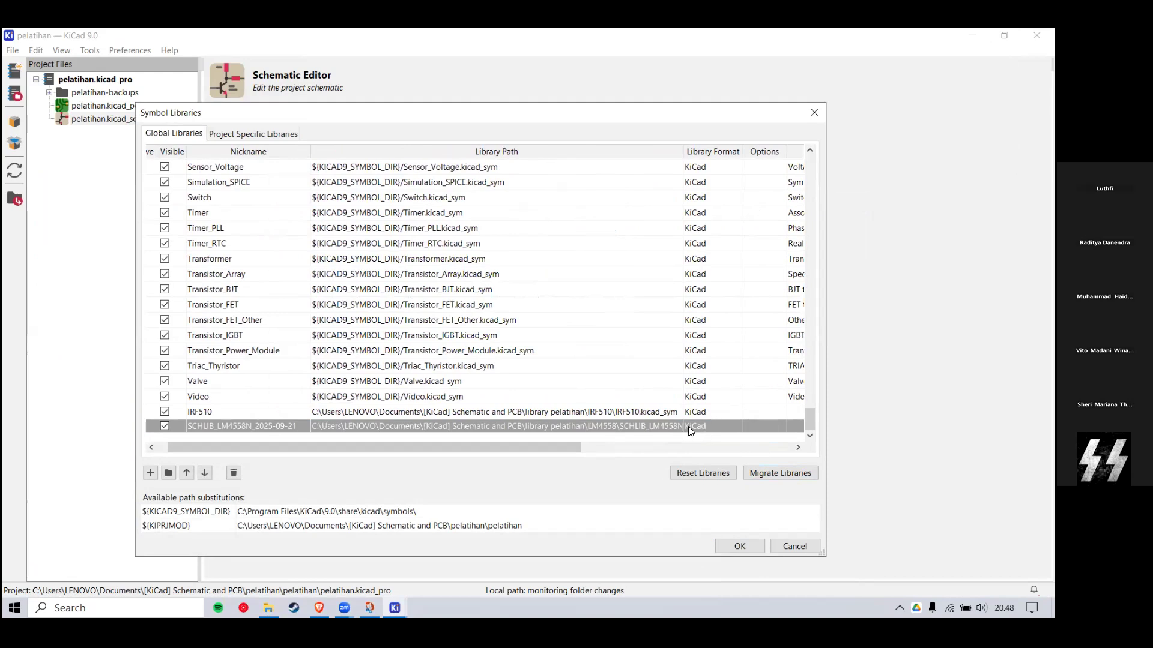
Step: Save the symbol library changes and open the footprint library manager
{"action": "left_click_drag", "start_coordinate": [616, 112], "coordinate": [603, 58]}
{"action": "left_click", "coordinate": [725, 490]}
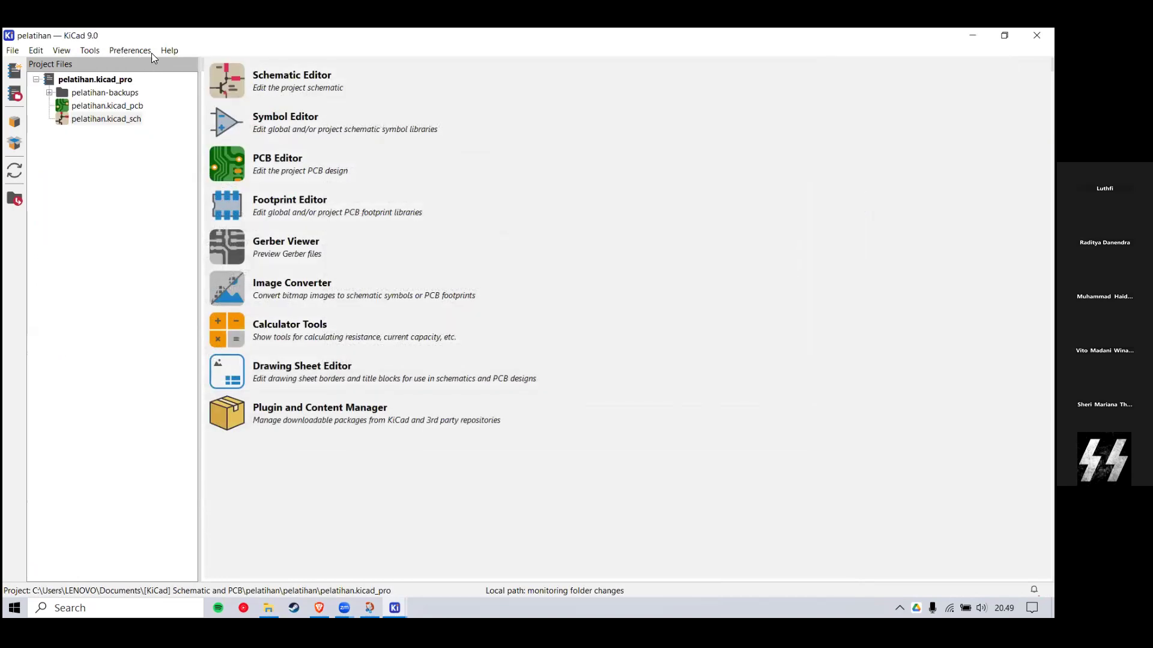
{"action": "left_click", "coordinate": [142, 52]}
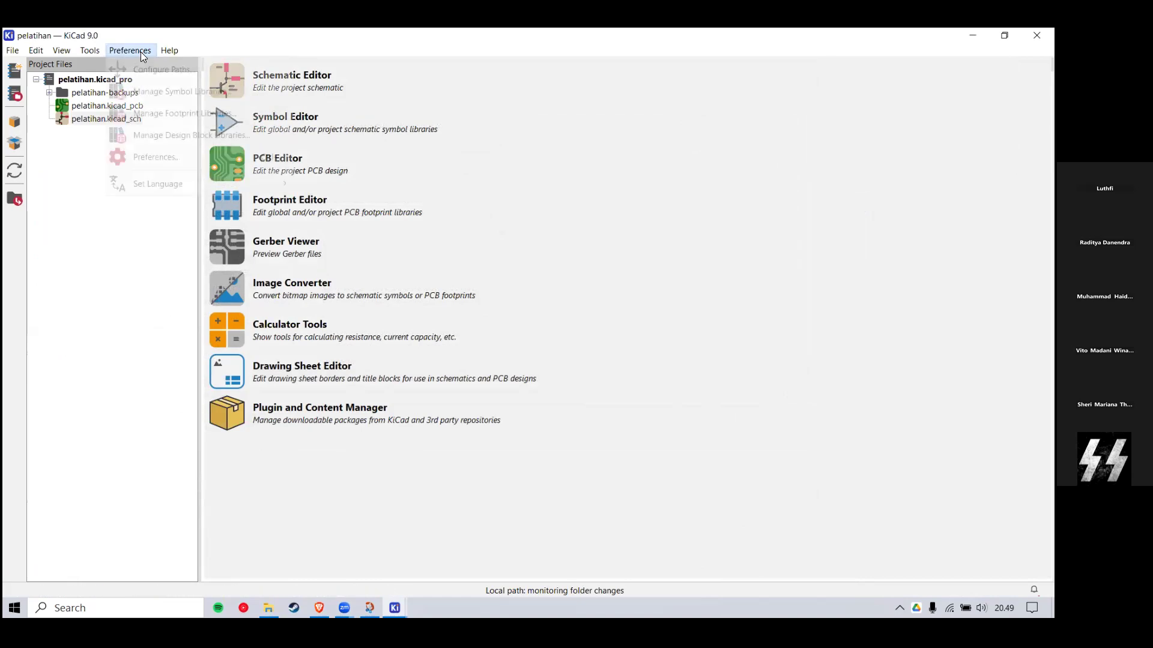
{"action": "left_click", "coordinate": [168, 113]}
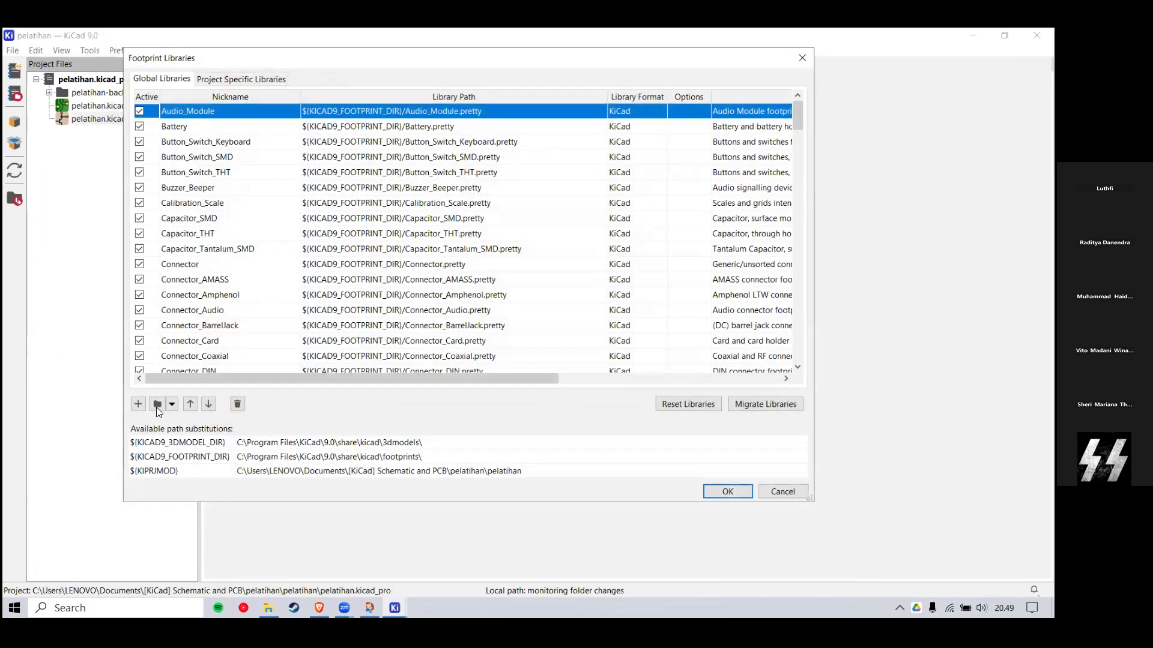
{"action": "scroll", "coordinate": [159, 408], "scroll_direction": "down", "scroll_amount": 12}
{"action": "left_click", "coordinate": [158, 405]}
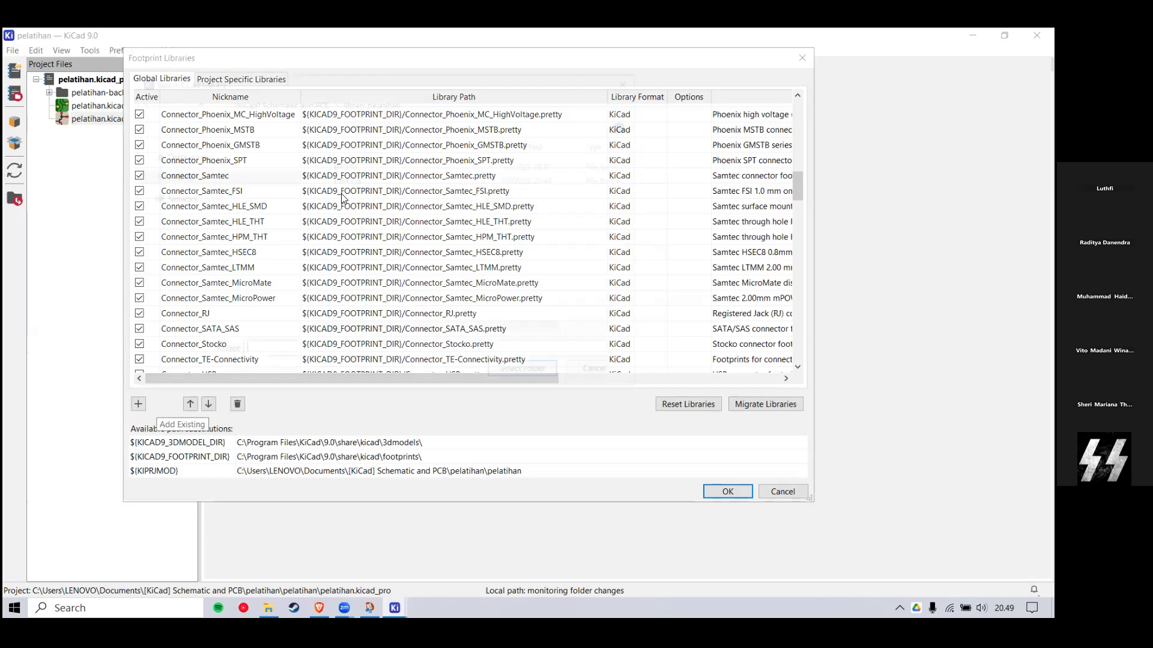
{"action": "double_click", "coordinate": [344, 183]}
{"action": "left_click_drag", "start_coordinate": [394, 196], "coordinate": [415, 300]}
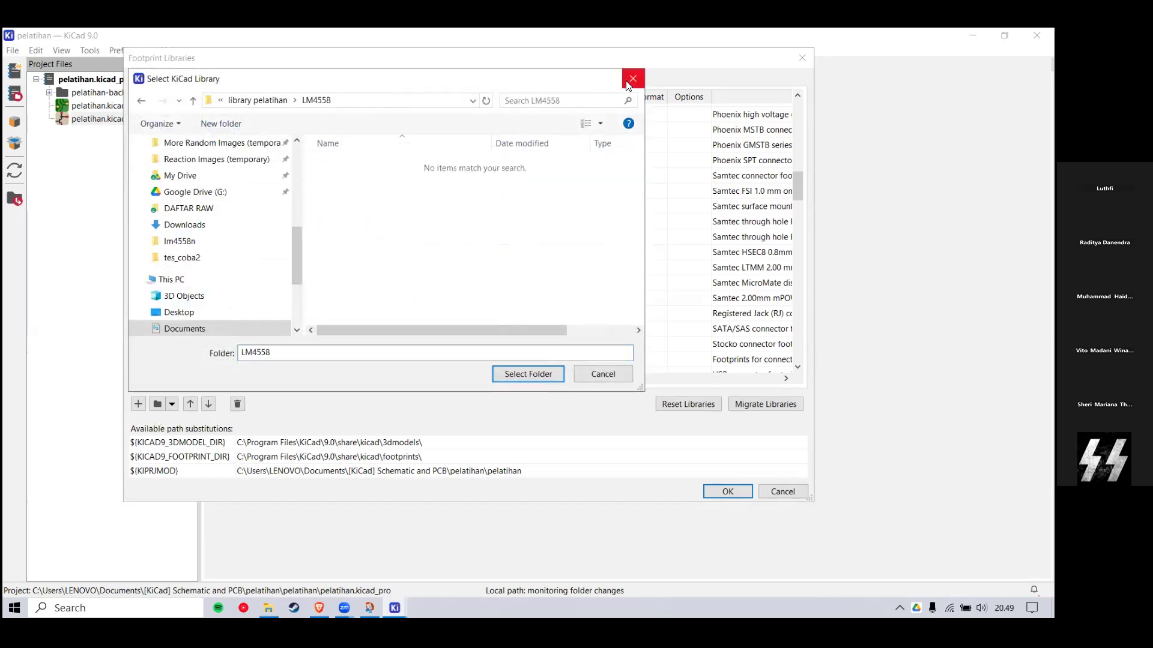
{"action": "left_click_drag", "start_coordinate": [603, 84], "coordinate": [686, 108]}
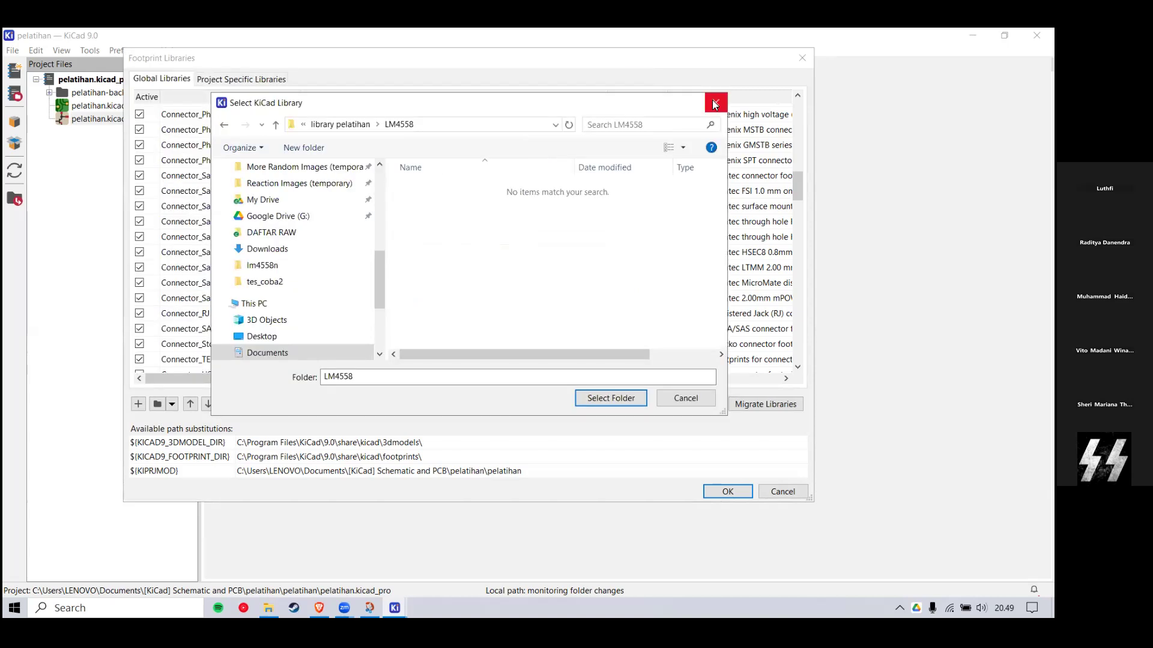
Step: Add PCBLIB_LM4558N_2025-09-21.json from the LM4558 folder to the global footprint libraries in EasyEDA / JLCEDA Std format and save the table
{"action": "left_click_drag", "start_coordinate": [799, 192], "coordinate": [800, 360]}
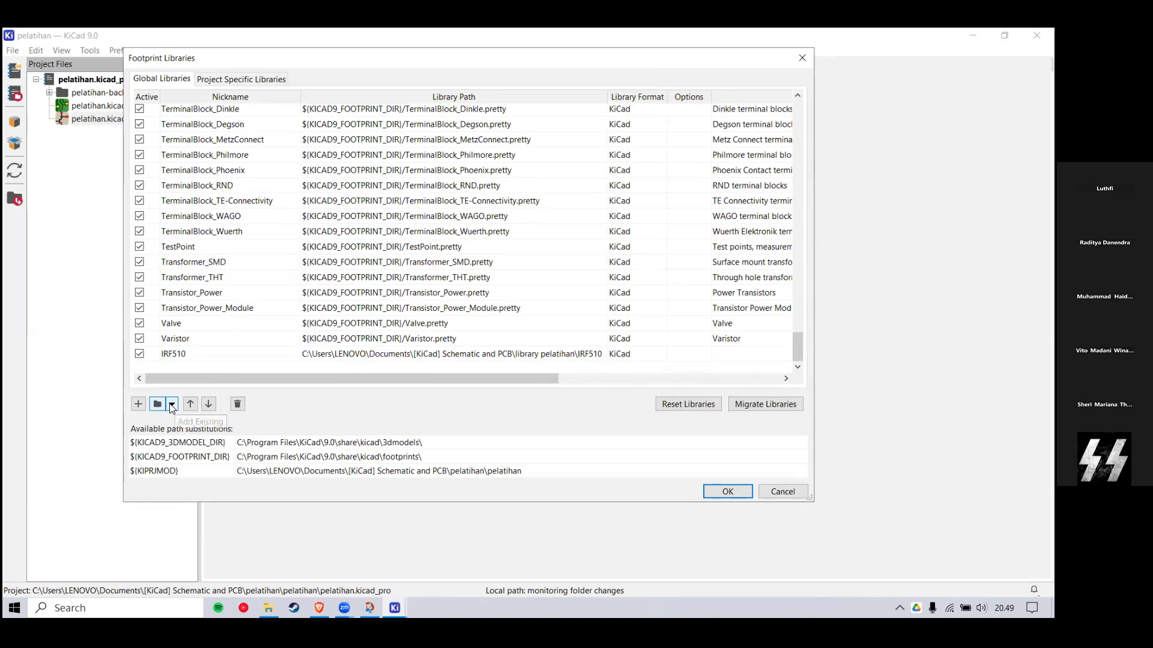
{"action": "left_click", "coordinate": [172, 404]}
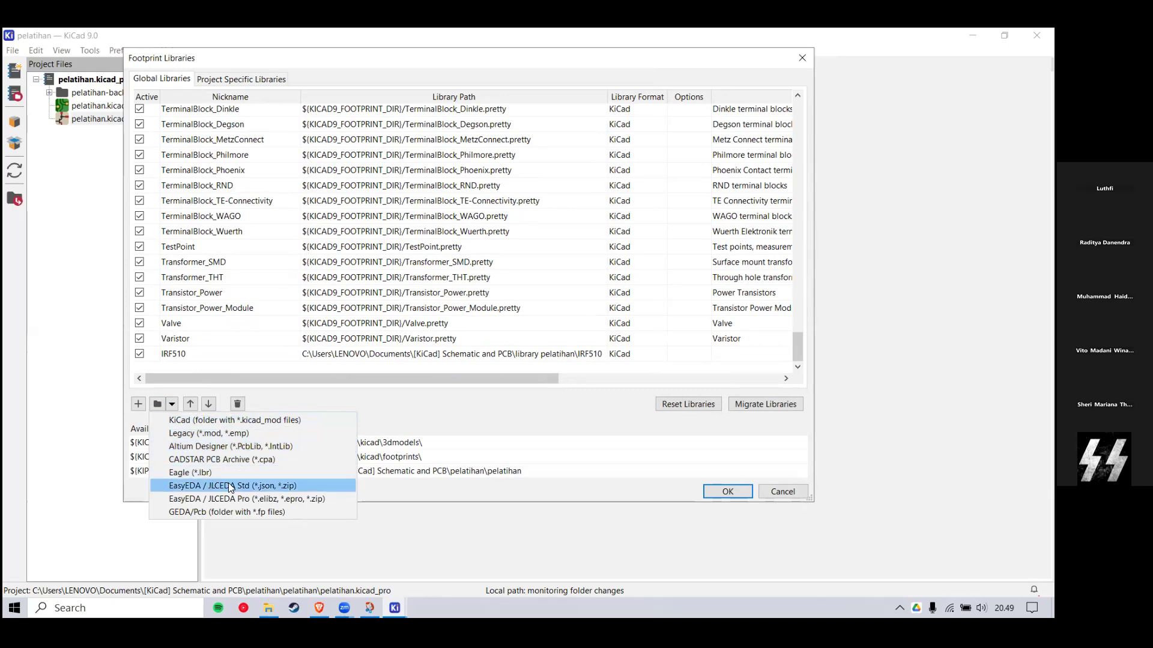
{"action": "left_click", "coordinate": [263, 487]}
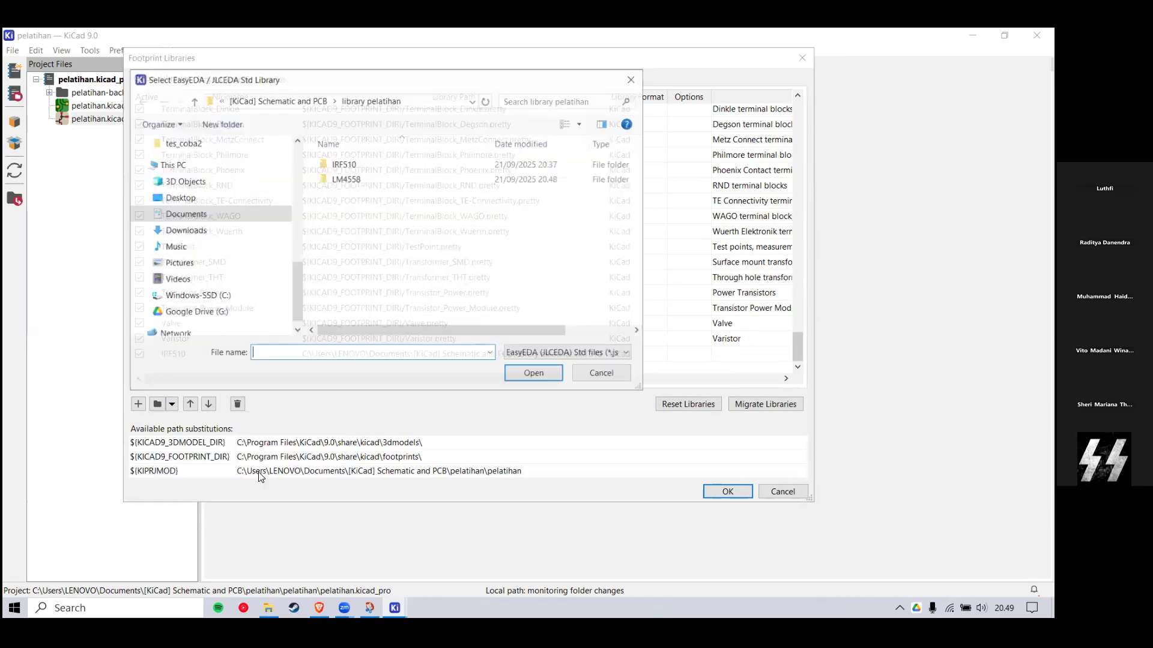
{"action": "double_click", "coordinate": [346, 182]}
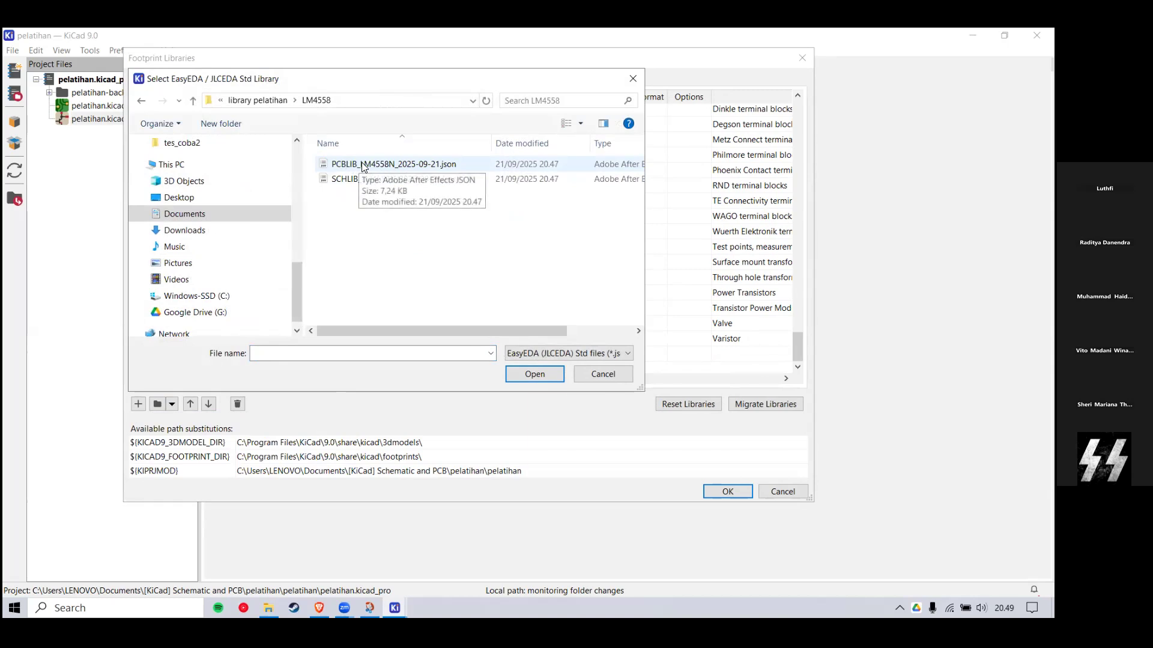
{"action": "left_click", "coordinate": [364, 165]}
{"action": "left_click", "coordinate": [536, 373]}
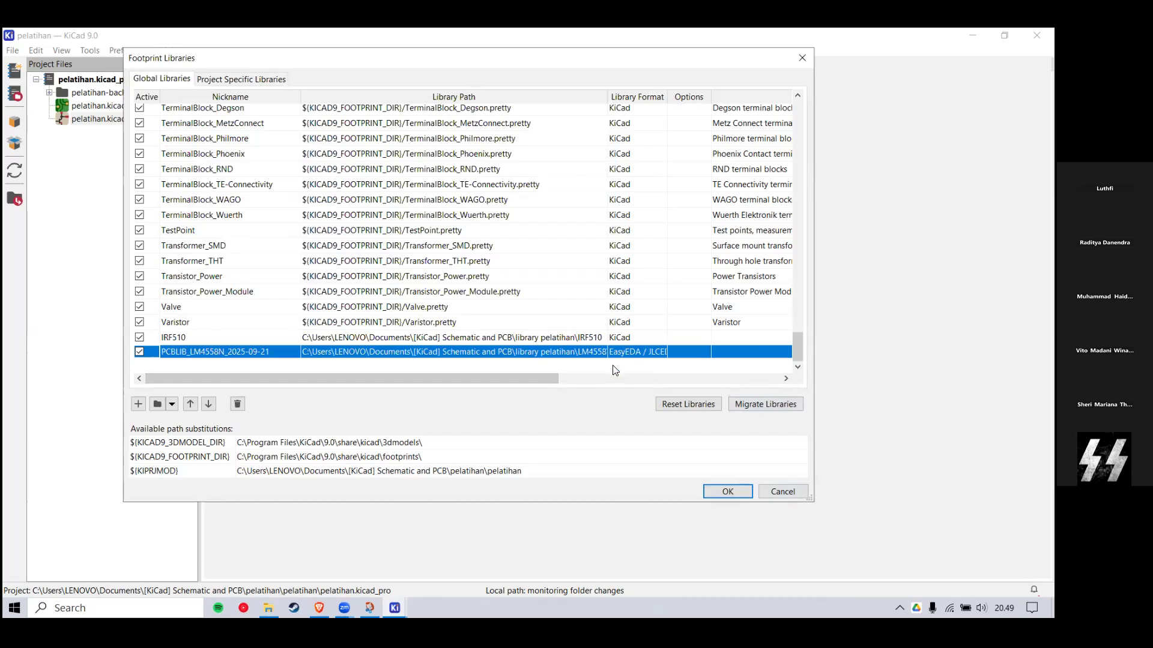
{"action": "left_click", "coordinate": [724, 493]}
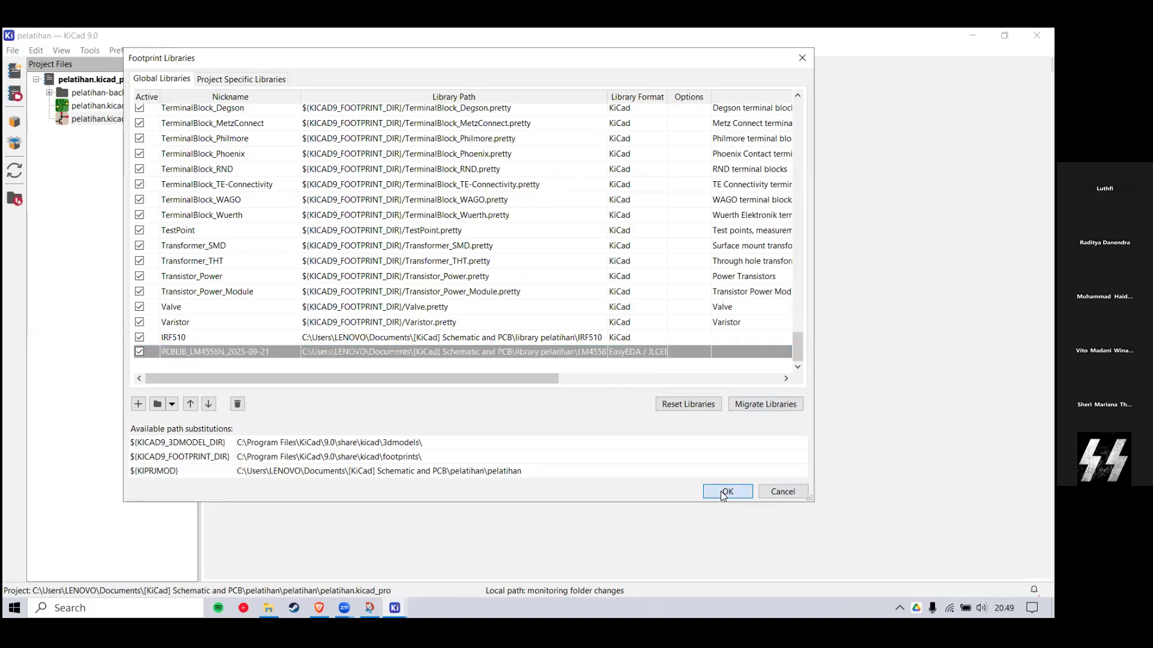
{"action": "left_click", "coordinate": [715, 494]}
Step: Open the pelatihan.kicad_sch schematic and place the LM4558N symbol from SCHLIB_LM4558N_2025-09-21 to the left of resistor R1
{"action": "double_click", "coordinate": [105, 118]}
{"action": "scroll", "coordinate": [501, 321], "scroll_direction": "down", "scroll_amount": 3}
{"action": "scroll", "coordinate": [634, 307], "scroll_direction": "up", "scroll_amount": 2}
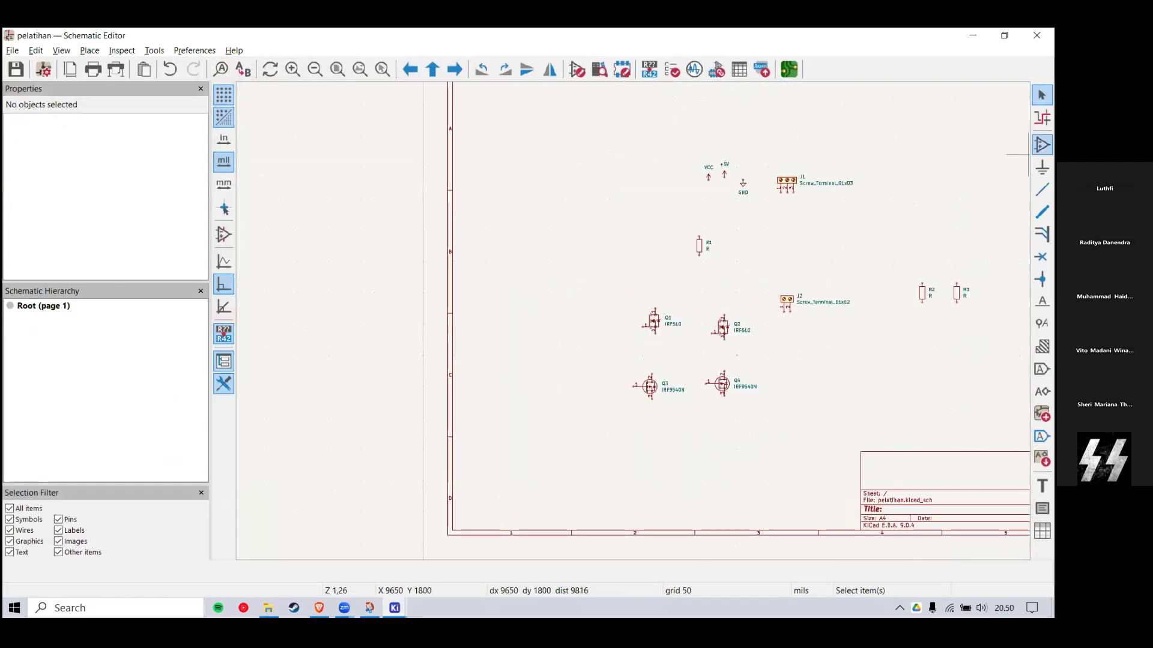
{"action": "left_click", "coordinate": [1042, 145]}
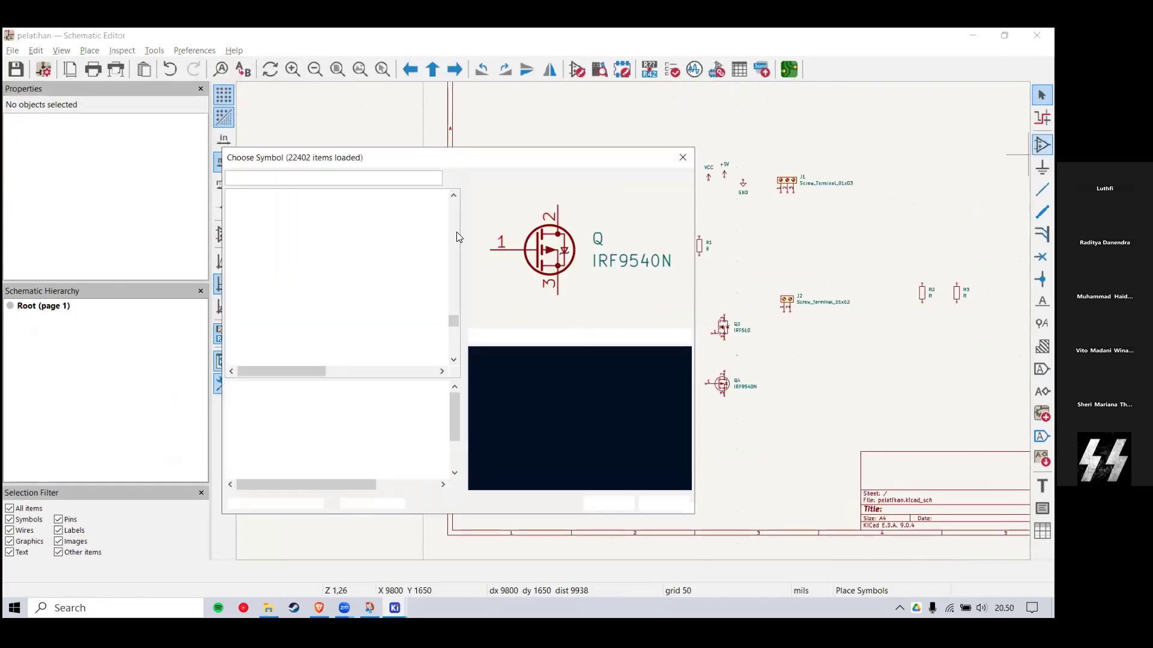
{"action": "type", "text": "lm4558"}
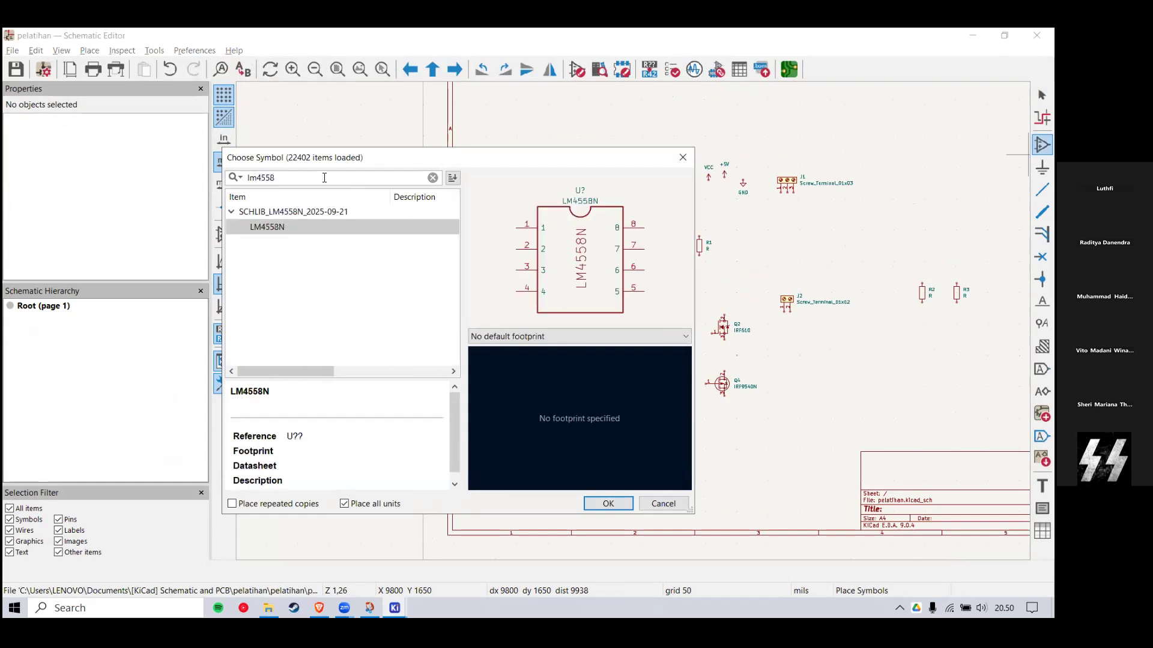
{"action": "left_click", "coordinate": [305, 228]}
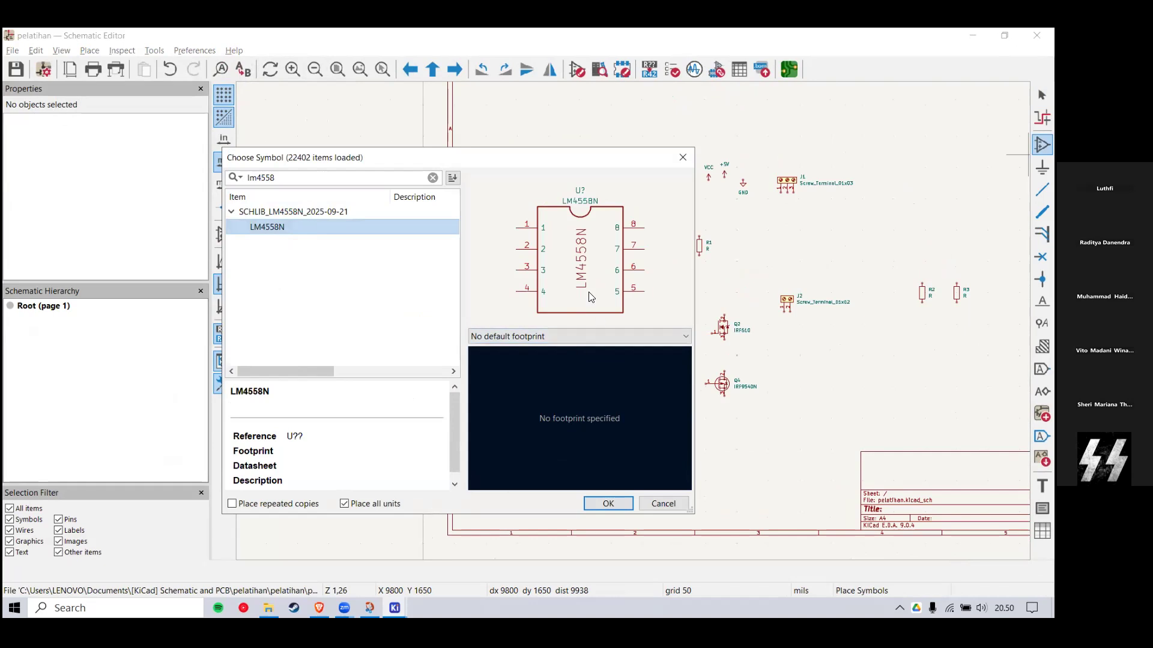
{"action": "left_click_drag", "start_coordinate": [564, 161], "coordinate": [548, 99]}
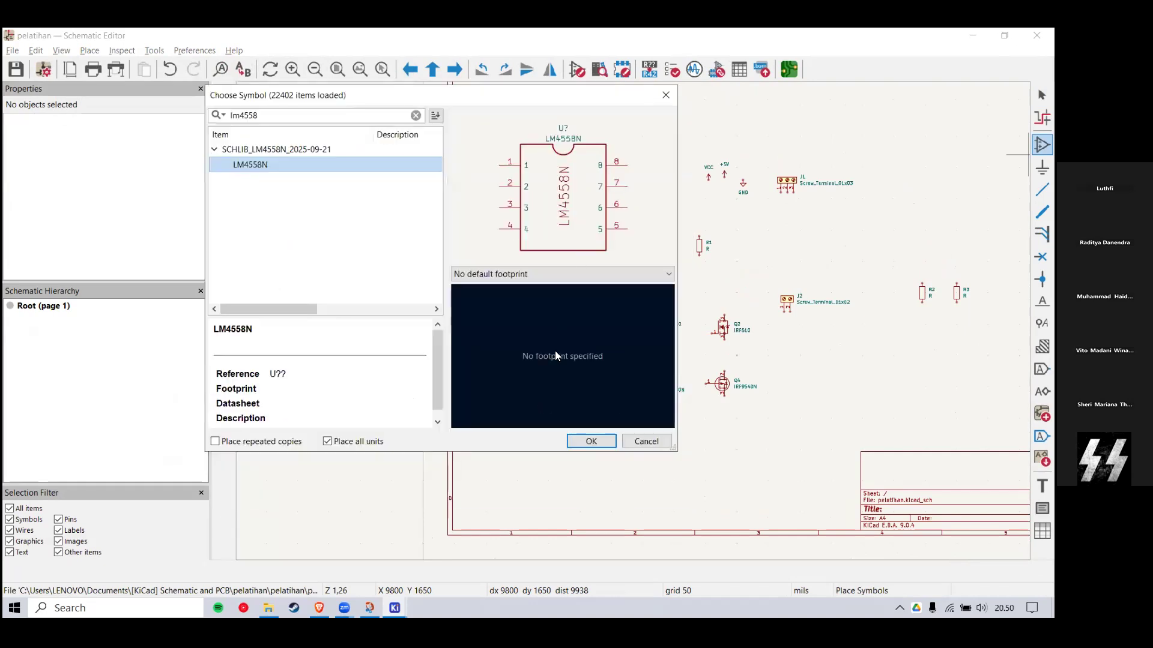
{"action": "key", "text": "Return"}
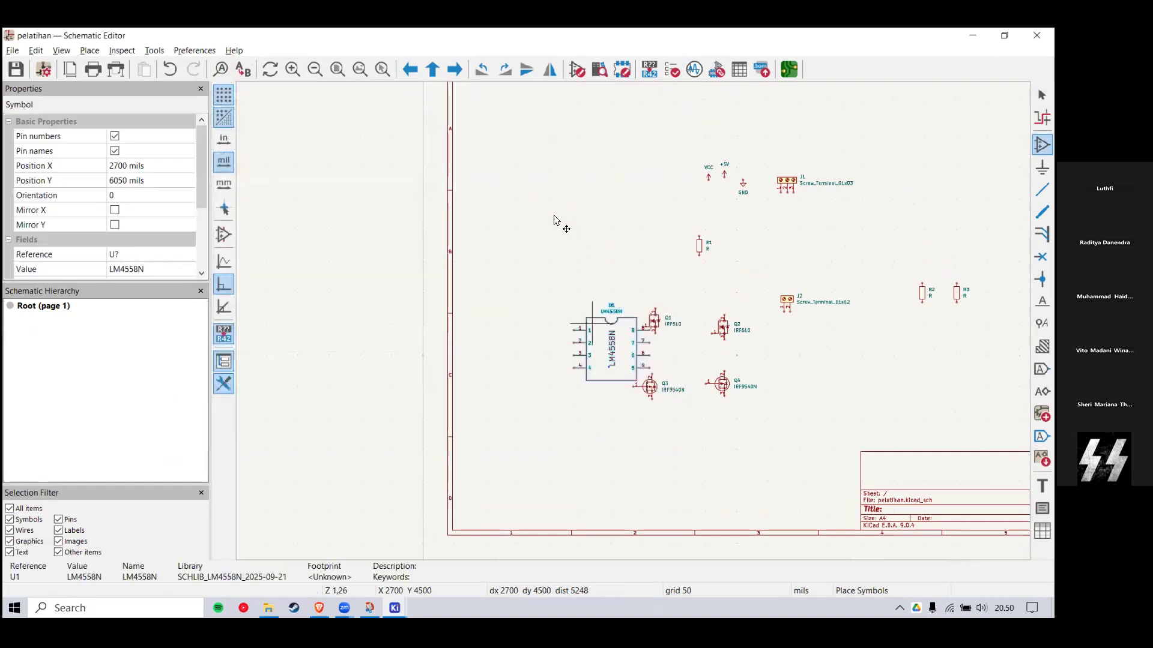
{"action": "left_click", "coordinate": [523, 246]}
{"action": "key", "text": "Escape"}
{"action": "scroll", "coordinate": [585, 255], "scroll_direction": "up", "scroll_amount": 4}
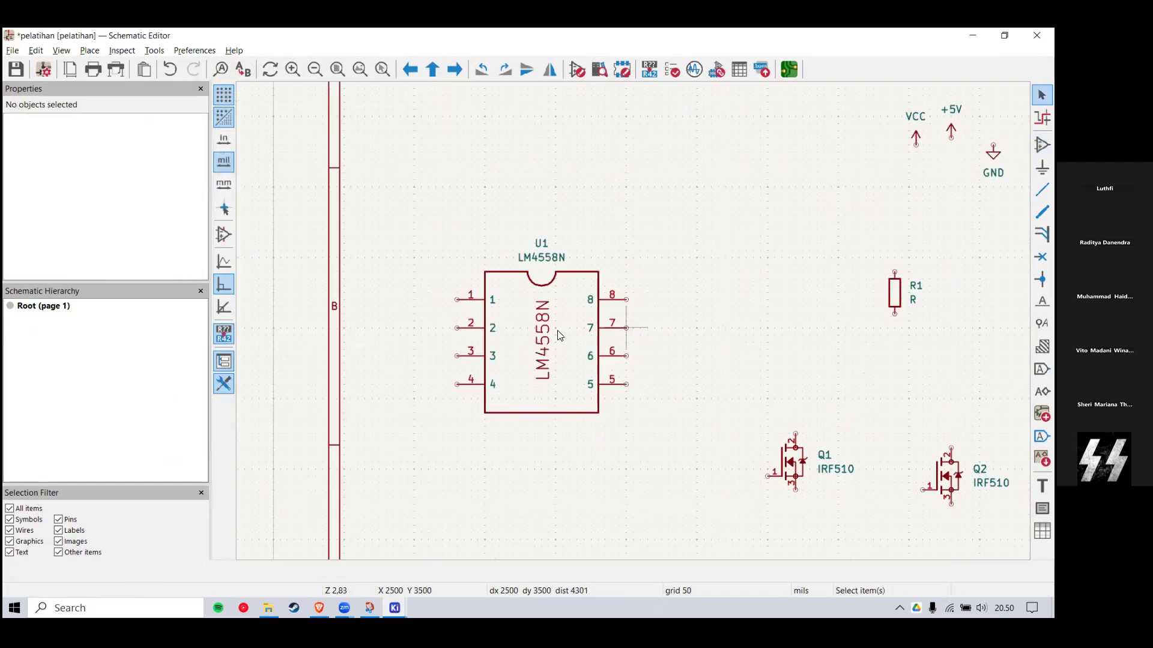
Step: Assign the LM4558N footprint from PCBLIB_LM4558N_2025-09-21 to symbol U1 in its properties
{"action": "left_click", "coordinate": [607, 331]}
{"action": "scroll", "coordinate": [606, 332], "scroll_direction": "down", "scroll_amount": 2}
{"action": "left_click", "coordinate": [717, 404]}
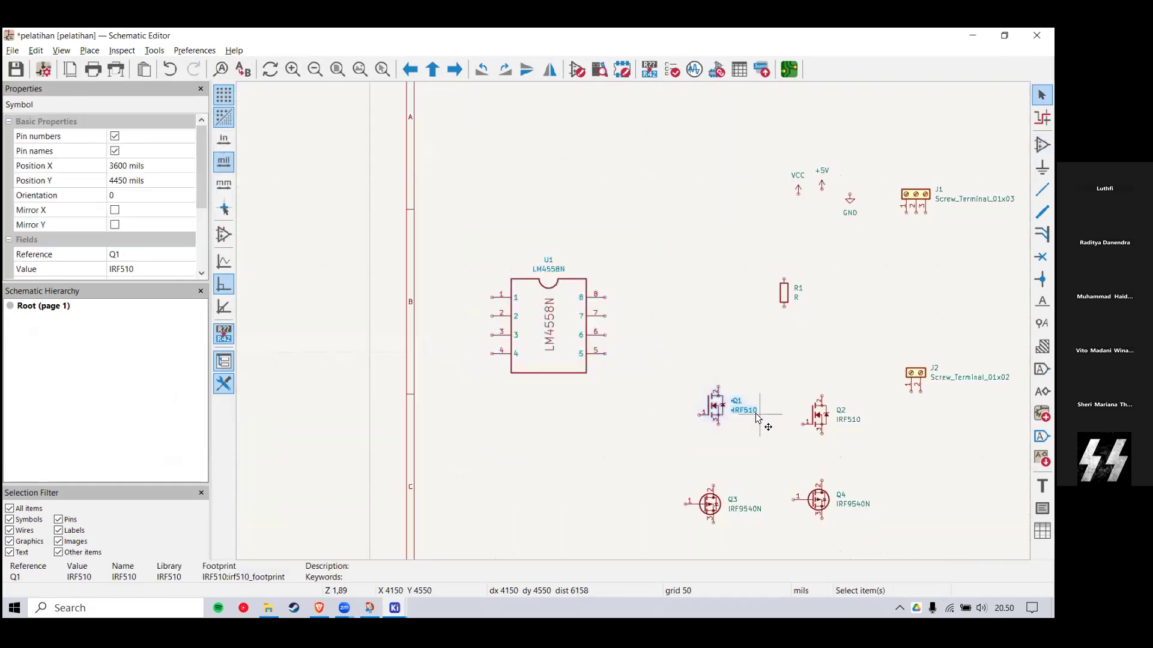
{"action": "left_click", "coordinate": [767, 377]}
{"action": "left_click", "coordinate": [547, 319]}
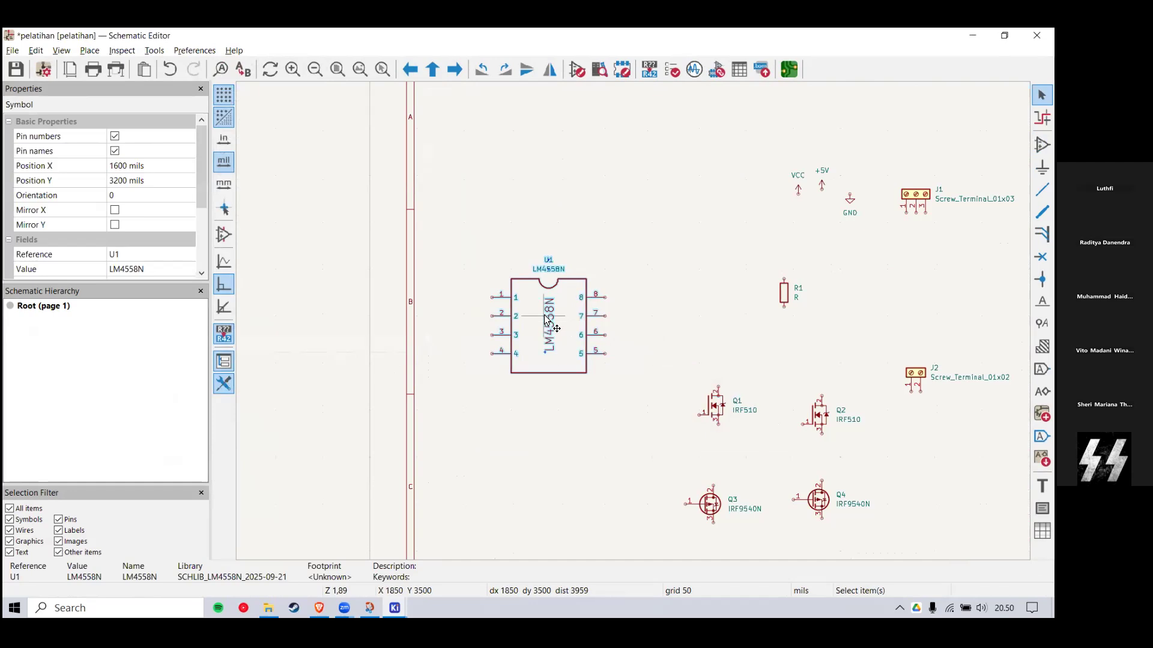
{"action": "right_click", "coordinate": [548, 321]}
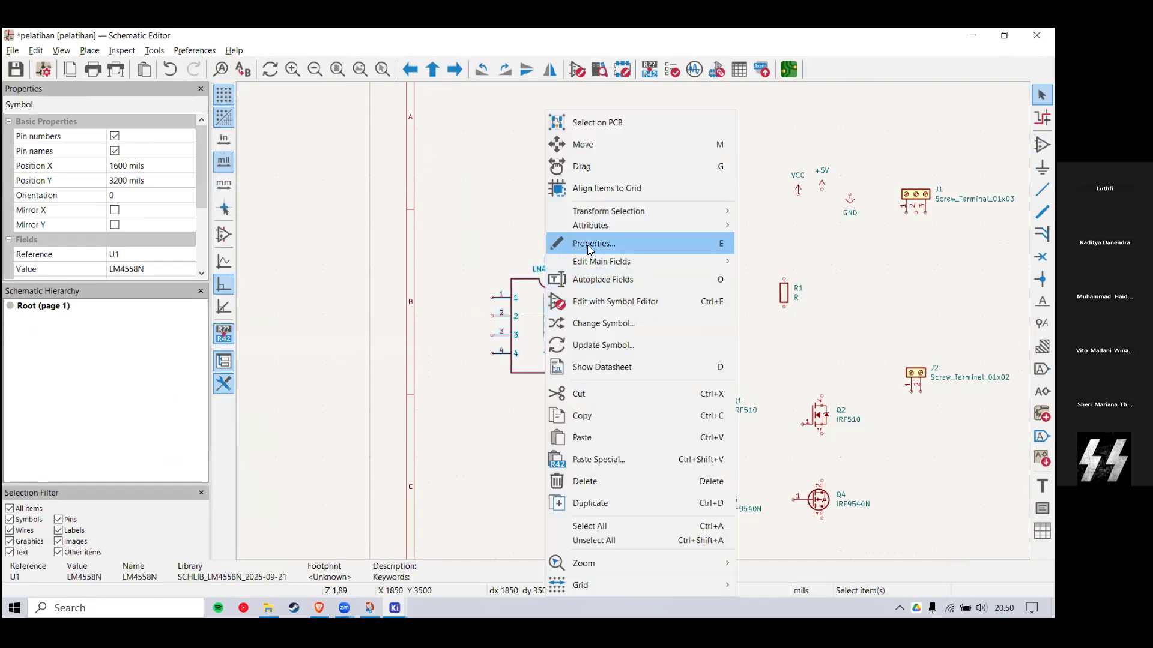
{"action": "left_click", "coordinate": [597, 244]}
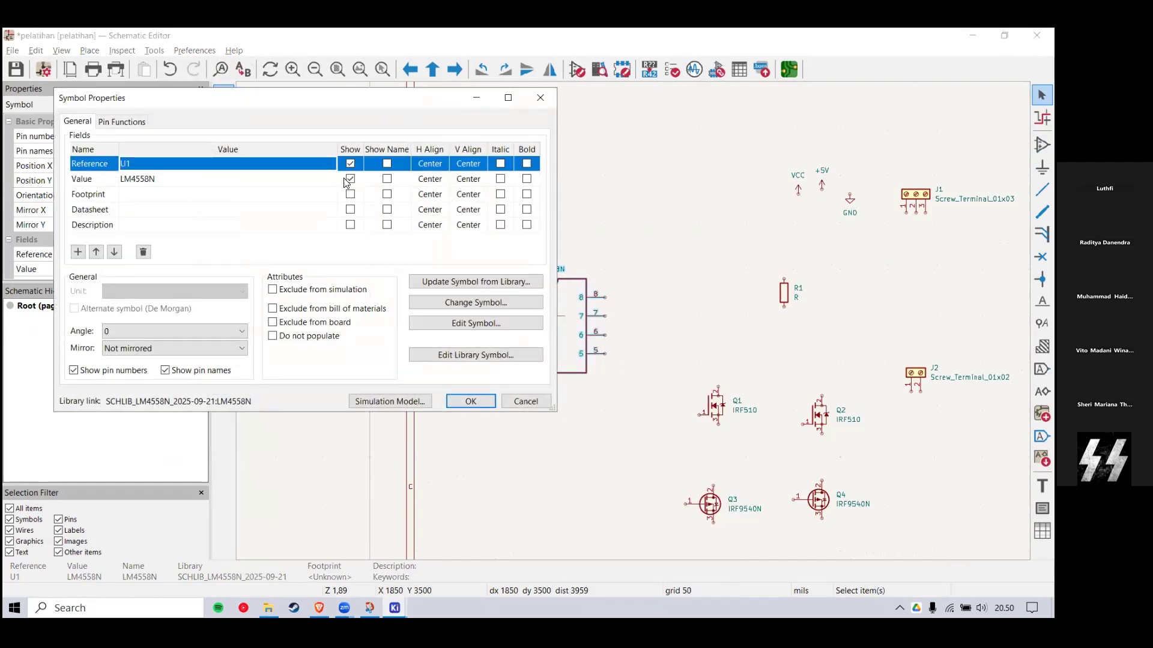
{"action": "left_click", "coordinate": [193, 198]}
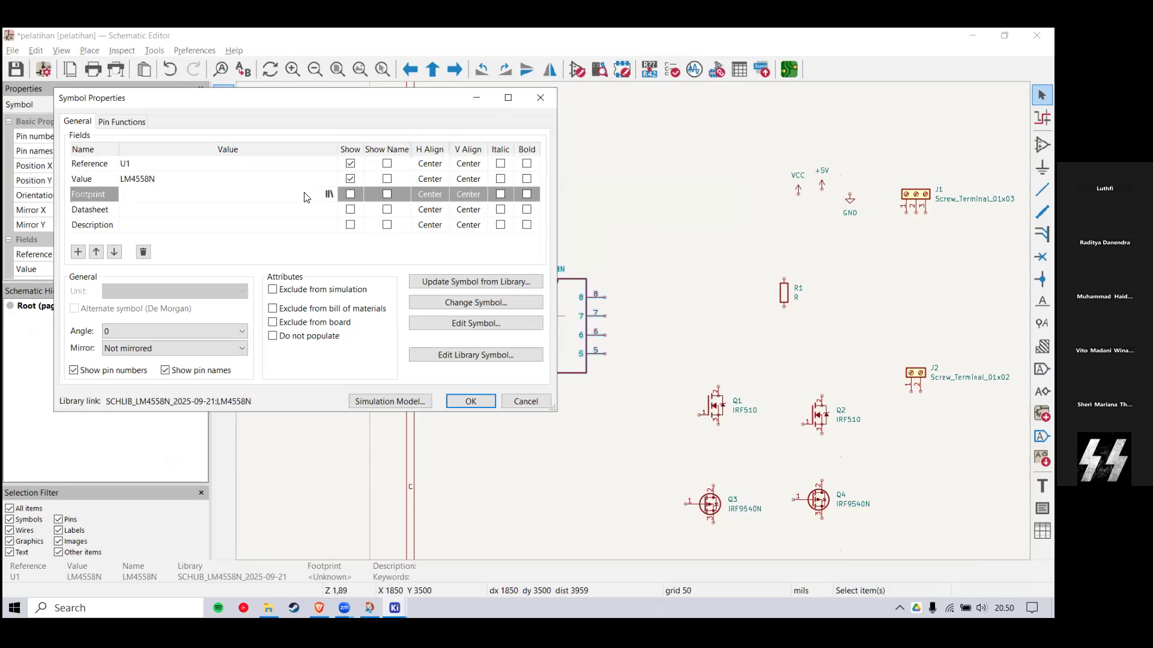
{"action": "left_click", "coordinate": [328, 195]}
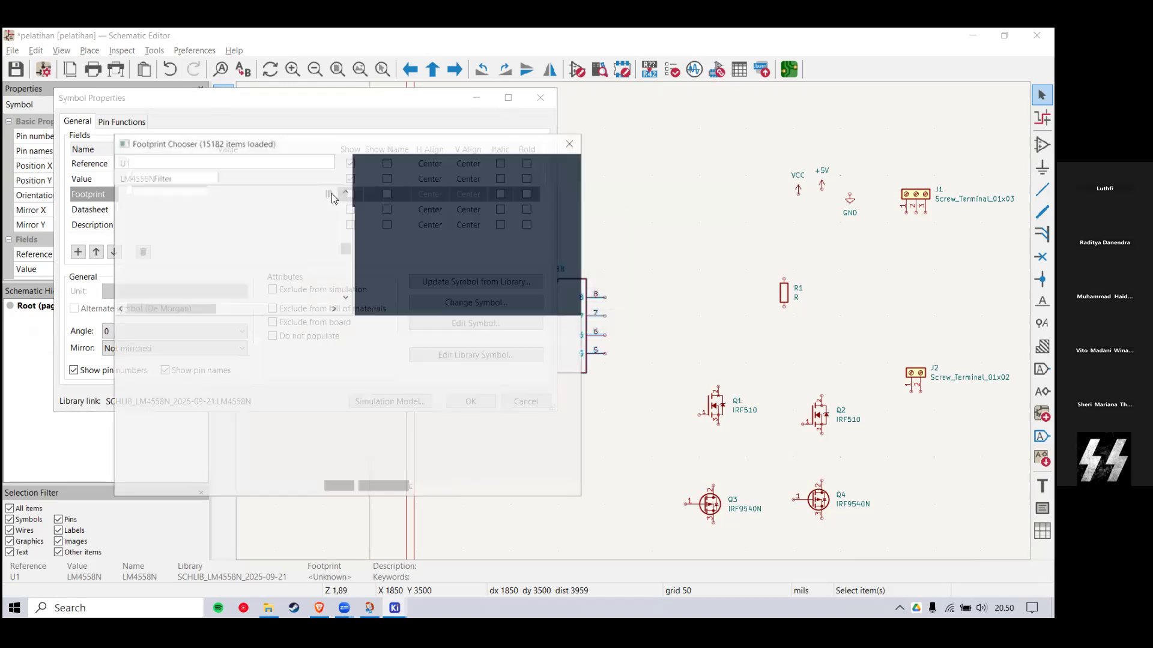
{"action": "left_click", "coordinate": [267, 605]}
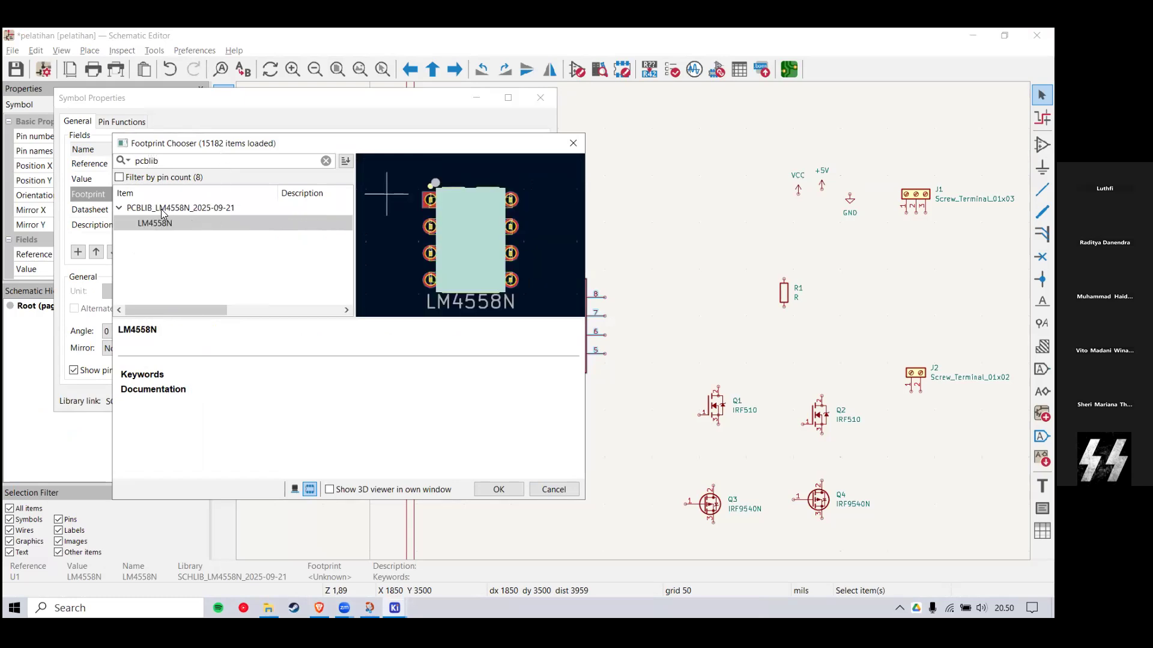
{"action": "left_click", "coordinate": [161, 209]}
{"action": "left_click", "coordinate": [165, 225]}
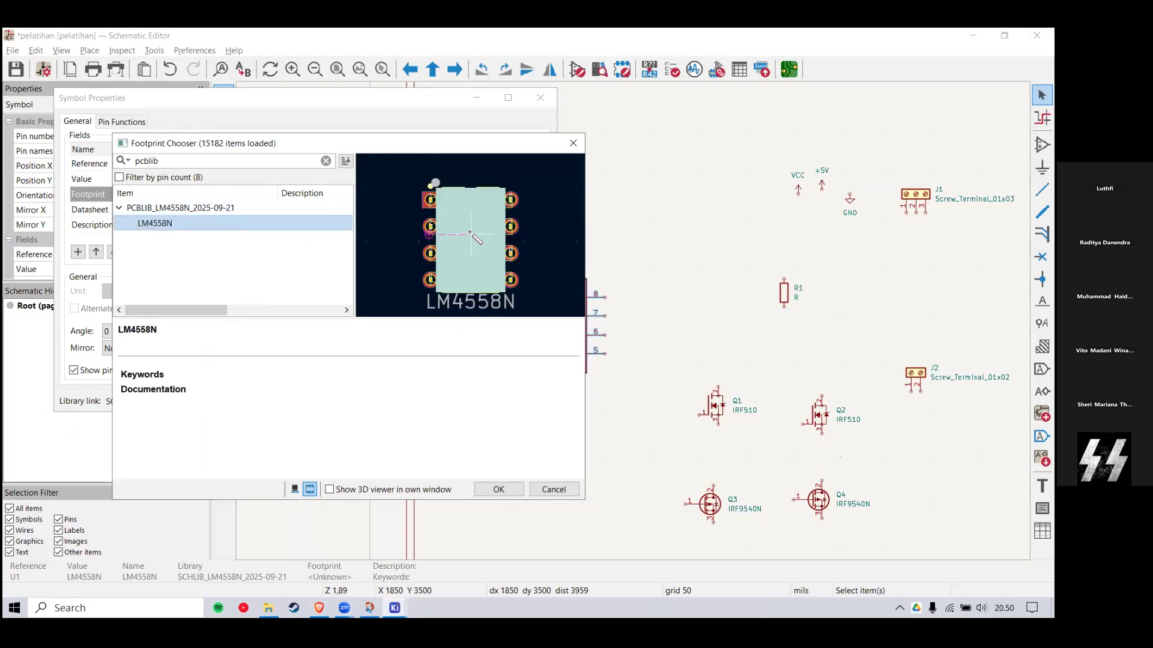
{"action": "left_click", "coordinate": [499, 489]}
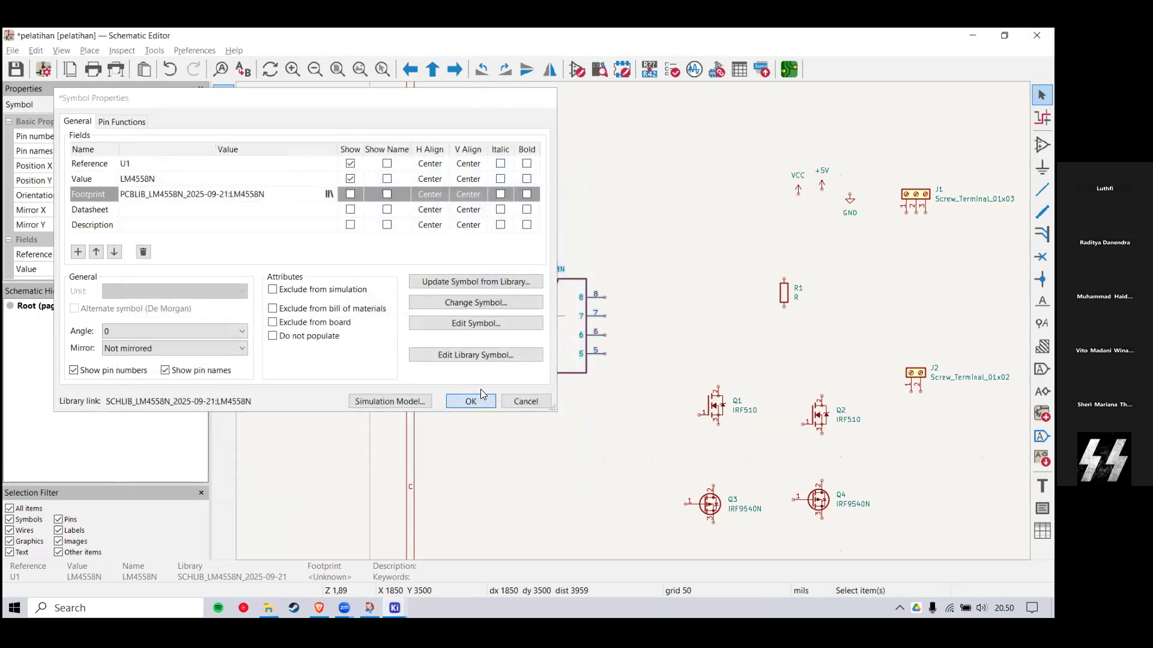
{"action": "left_click", "coordinate": [480, 399]}
Step: Move U1 down beside transistor Q1, to about X 1750, Y 4000 mils
{"action": "scroll", "coordinate": [632, 320], "scroll_direction": "down", "scroll_amount": 3}
{"action": "scroll", "coordinate": [689, 309], "scroll_direction": "up", "scroll_amount": 2}
{"action": "left_click_drag", "start_coordinate": [686, 305], "coordinate": [687, 302]}
{"action": "left_click", "coordinate": [729, 244]}
{"action": "scroll", "coordinate": [736, 243], "scroll_direction": "down", "scroll_amount": 1}
{"action": "scroll", "coordinate": [663, 304], "scroll_direction": "up", "scroll_amount": 1}
Step: Switch to the browser and check how the LM4558 op-amps are arranged in EasyEDA's Finpro RE schematic
{"action": "key", "text": "alt+Tab"}
{"action": "key", "text": "alt+Tab"}
{"action": "key", "text": "alt+Tab"}
{"action": "key", "text": "alt+Tab"}
{"action": "key", "text": "alt+Tab"}
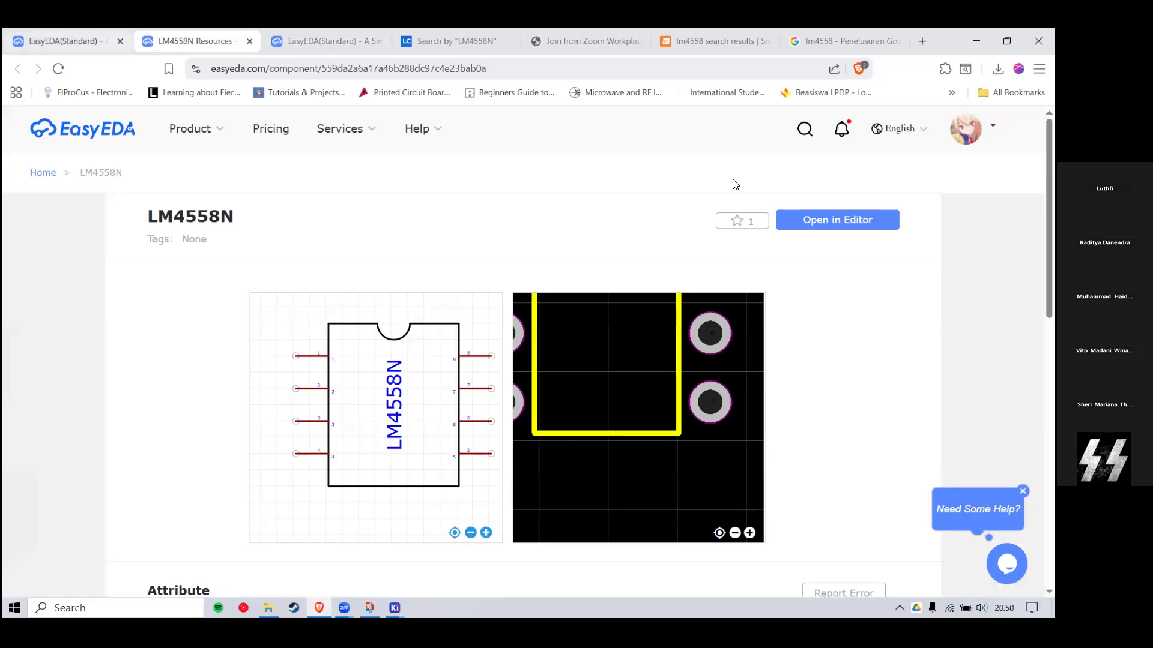
{"action": "left_click", "coordinate": [65, 41]}
{"action": "left_click", "coordinate": [745, 173]}
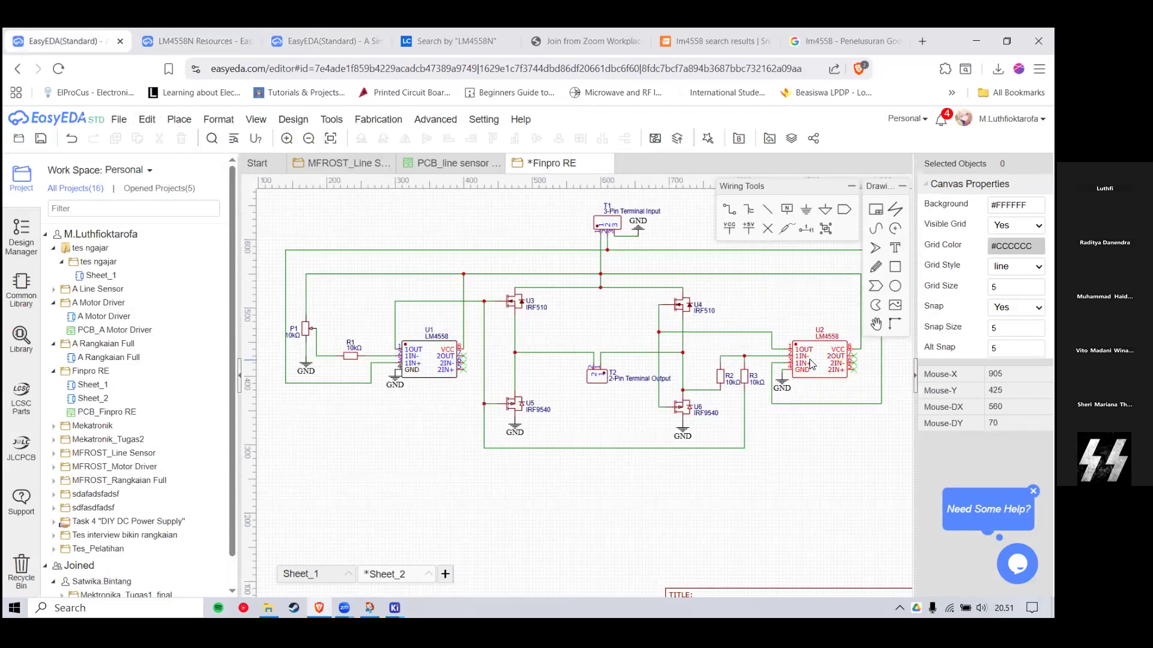
Step: Switch back to KiCad's Schematic Editor, duplicate U1, place the copy to the right of R3, and shift U1 slightly toward Q1
{"action": "key", "text": "alt+Tab"}
{"action": "left_click", "coordinate": [504, 391]}
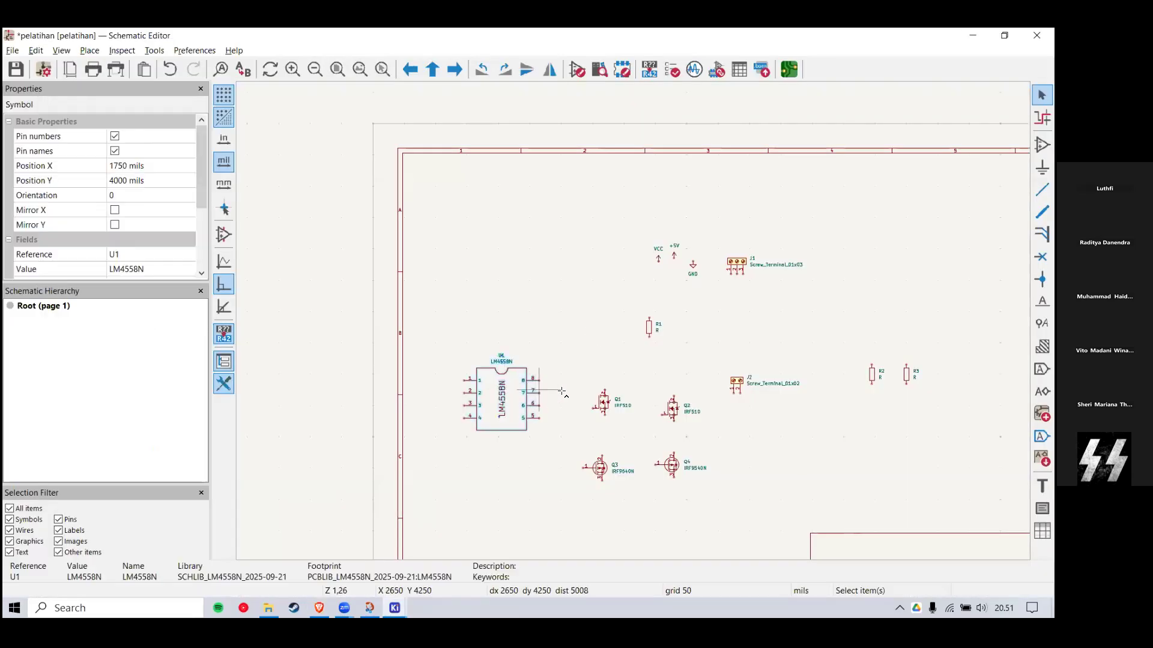
{"action": "key", "text": "ctrl+d"}
{"action": "left_click", "coordinate": [990, 409]}
{"action": "left_click_drag", "start_coordinate": [503, 390], "coordinate": [522, 384]}
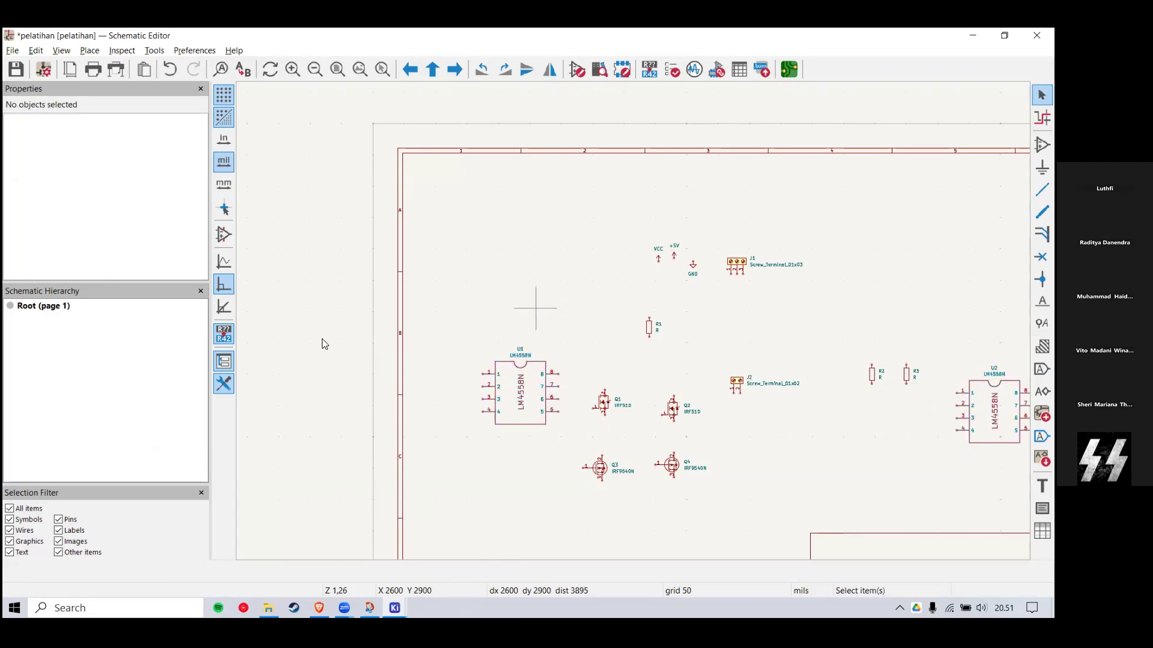
Step: Find R_Potentiometer in the Device library by searching "potentiometer", place it above U1, and save the schematic
{"action": "key", "text": "alt+Tab"}
{"action": "key", "text": "alt+Tab"}
{"action": "left_click", "coordinate": [508, 210]}
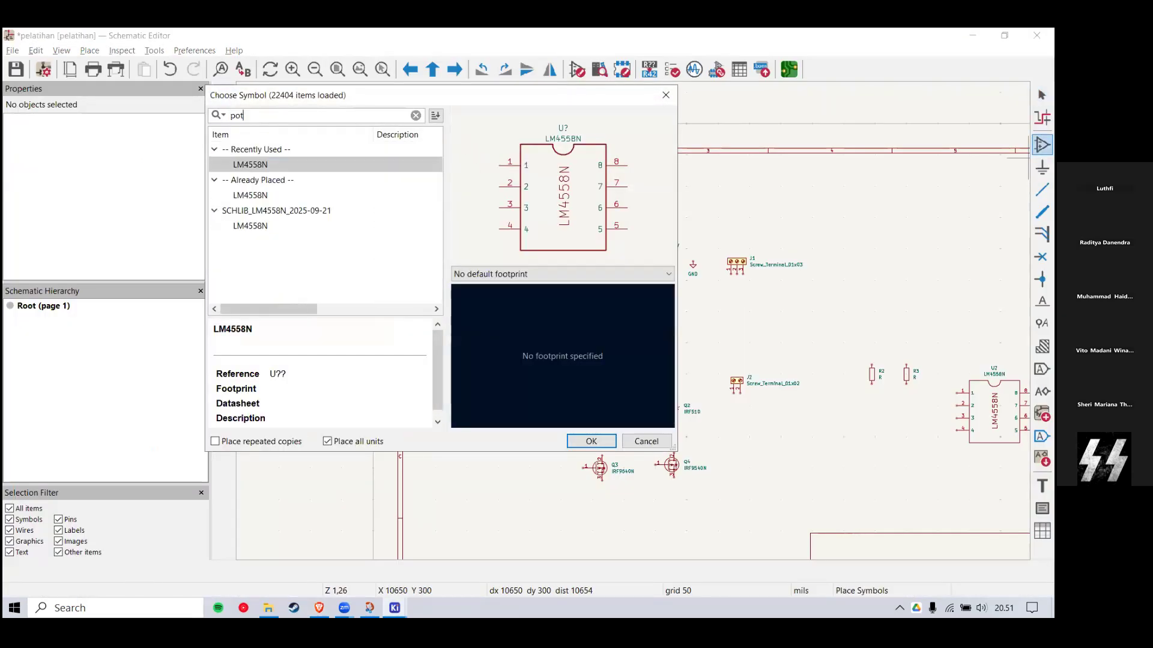
{"action": "type", "text": "potentiometer"}
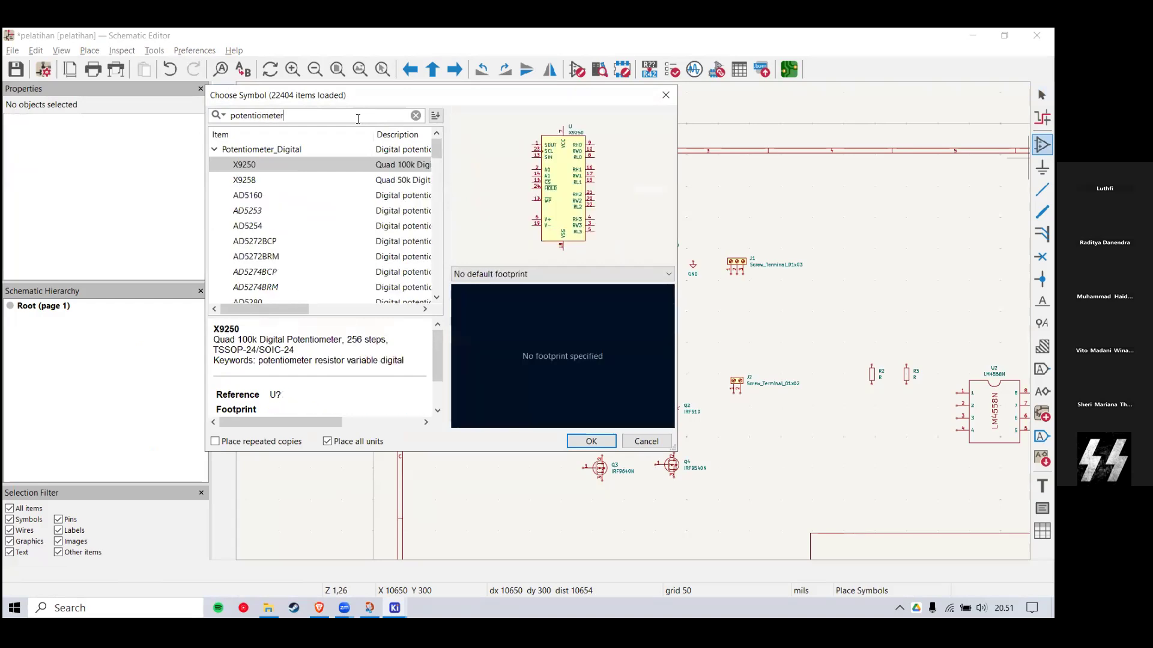
{"action": "scroll", "coordinate": [364, 216], "scroll_direction": "down", "scroll_amount": 10}
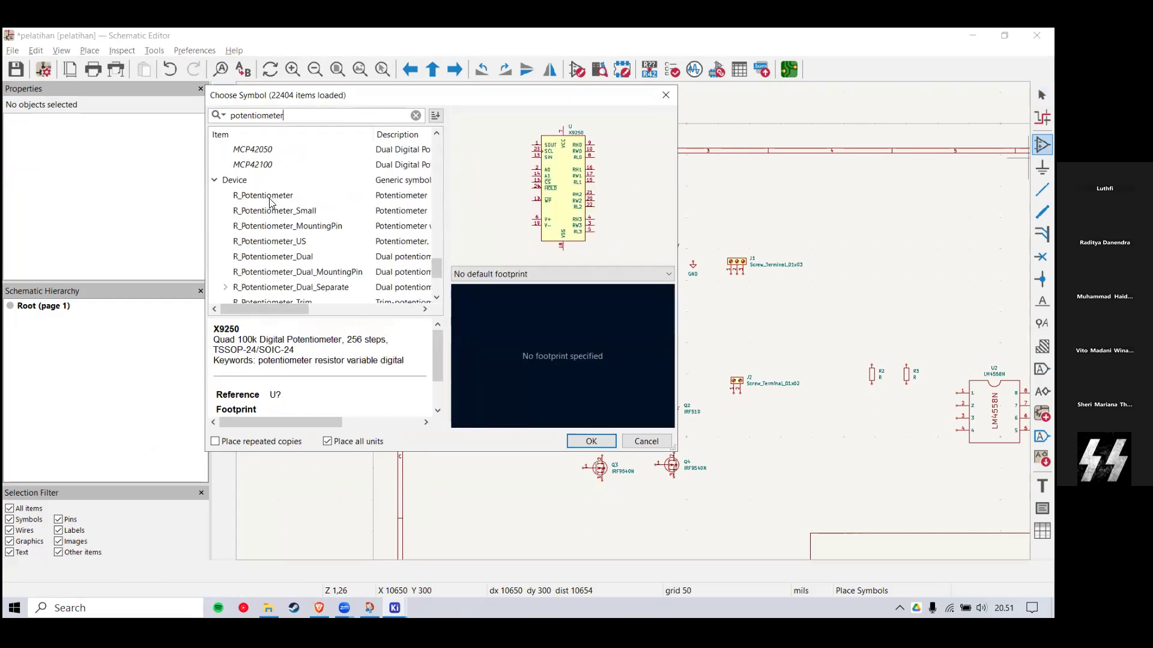
{"action": "left_click", "coordinate": [270, 198]}
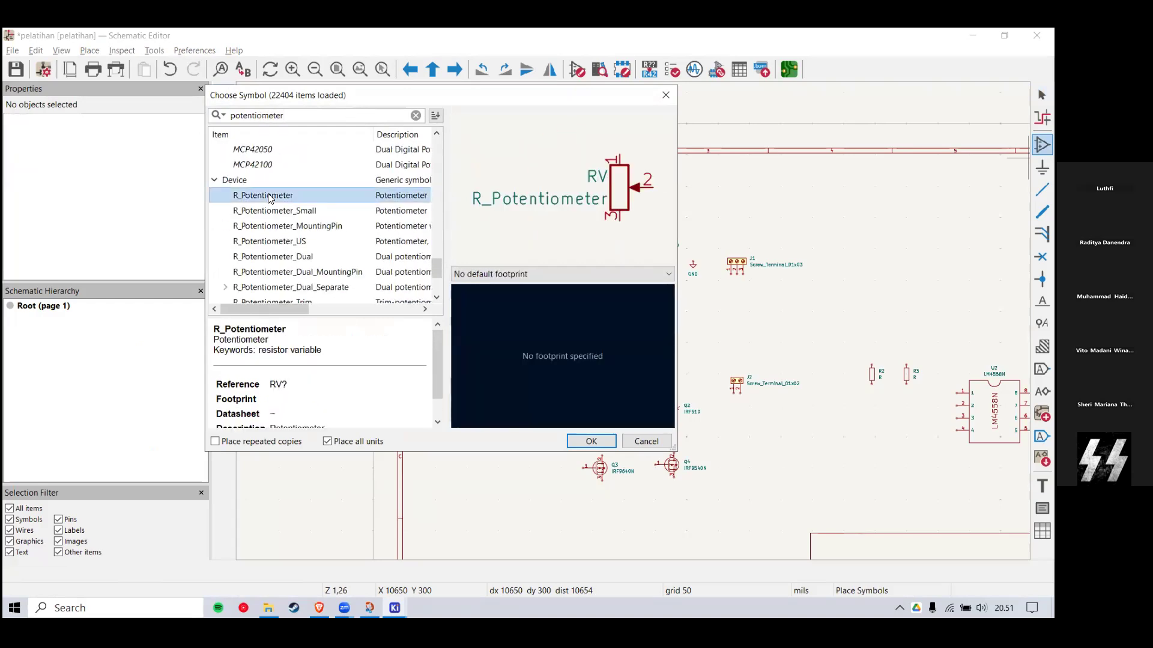
{"action": "left_click", "coordinate": [588, 443]}
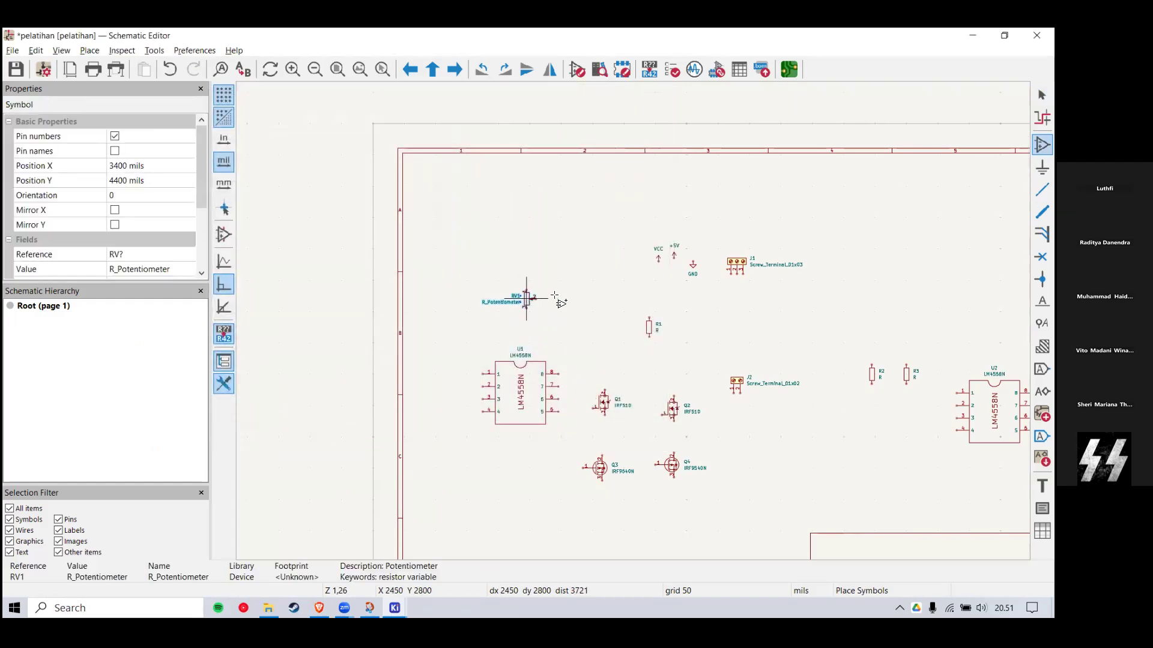
{"action": "left_click", "coordinate": [526, 298]}
{"action": "key", "text": "Escape"}
{"action": "middle_click_drag", "start_coordinate": [689, 305], "coordinate": [633, 321]}
{"action": "key", "text": "ctrl+s"}
{"action": "left_click_drag", "start_coordinate": [765, 343], "coordinate": [623, 455]}
{"action": "left_click", "coordinate": [667, 338]}
{"action": "left_click_drag", "start_coordinate": [669, 338], "coordinate": [762, 452]}
{"action": "left_click", "coordinate": [760, 323]}
{"action": "left_click_drag", "start_coordinate": [741, 339], "coordinate": [737, 342]}
{"action": "left_click_drag", "start_coordinate": [919, 275], "coordinate": [849, 321]}
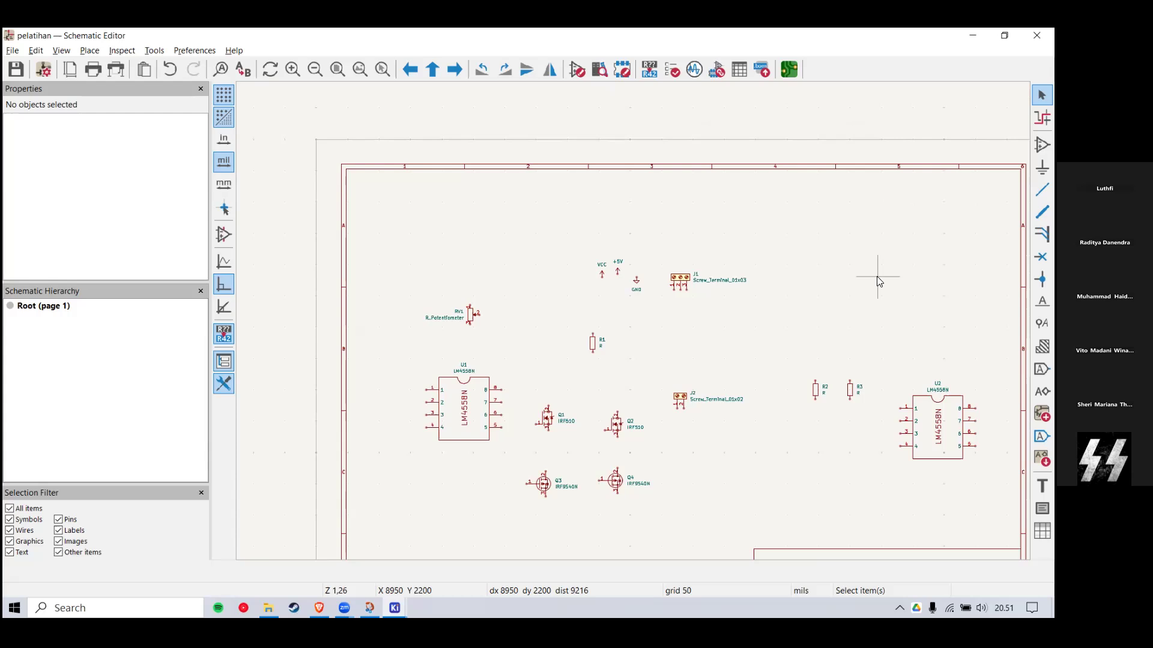
{"action": "middle_click_drag", "start_coordinate": [525, 254], "coordinate": [520, 254]}
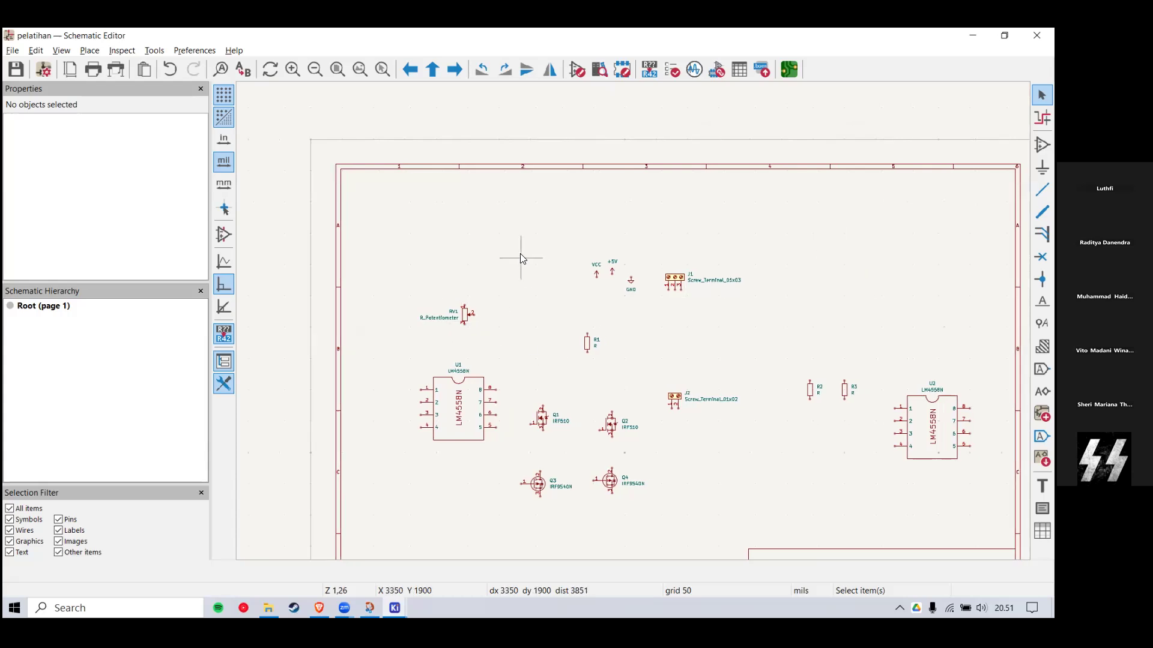
{"action": "right_click", "coordinate": [519, 254]}
{"action": "left_click", "coordinate": [559, 314]}
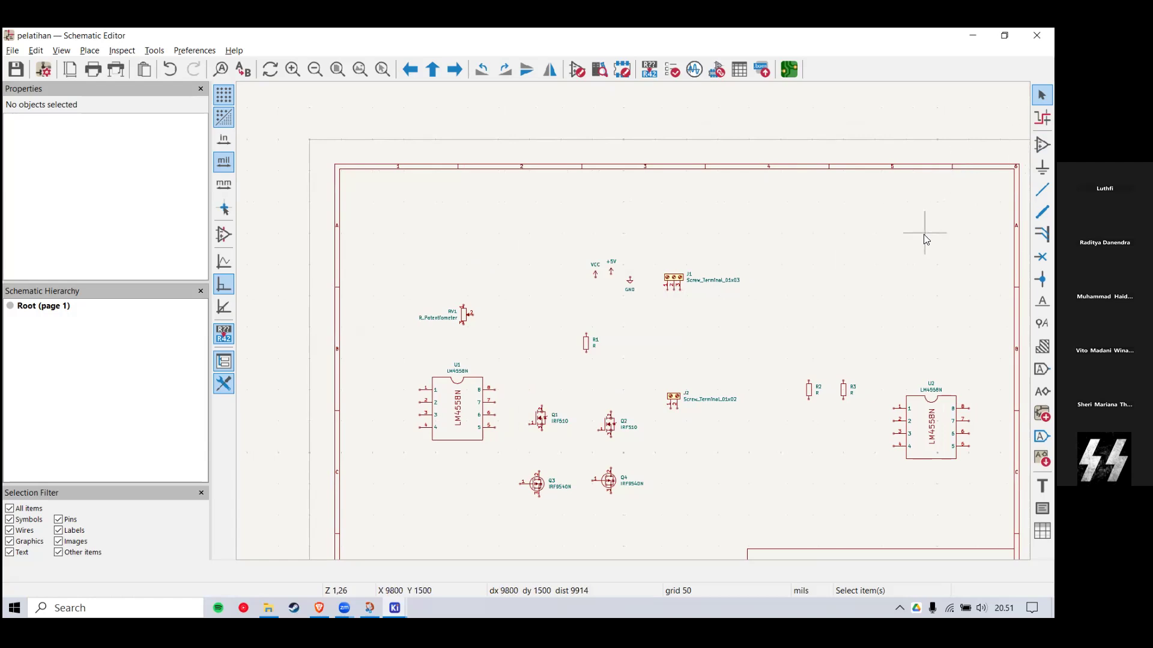
Step: Look through the potentiometer symbols in the symbol chooser and select R_Potentiometer in the Device library
{"action": "left_click", "coordinate": [1043, 144]}
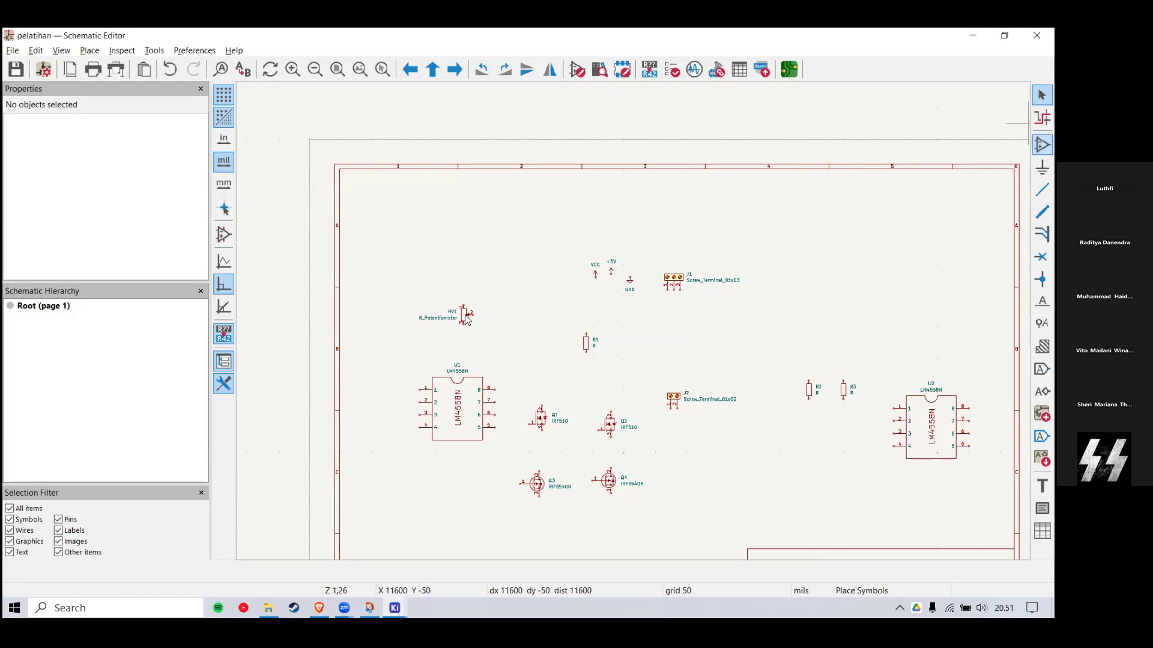
{"action": "left_click", "coordinate": [567, 312]}
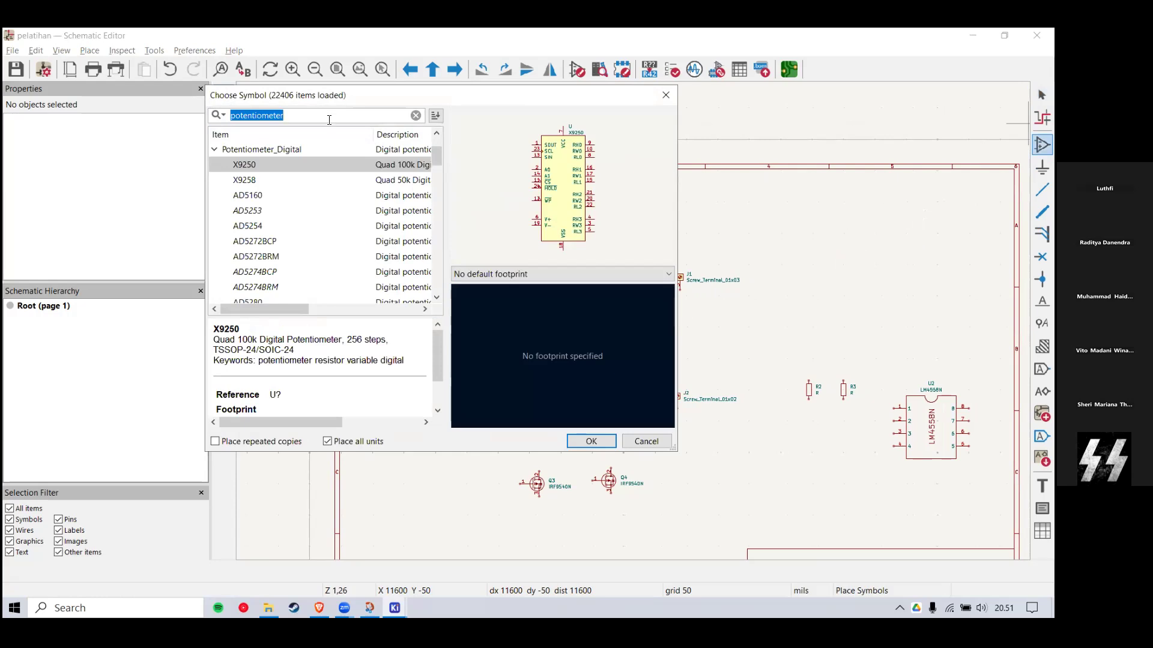
{"action": "scroll", "coordinate": [332, 252], "scroll_direction": "down", "scroll_amount": 10}
{"action": "scroll", "coordinate": [329, 252], "scroll_direction": "up", "scroll_amount": 5}
{"action": "scroll", "coordinate": [313, 274], "scroll_direction": "down", "scroll_amount": 2}
{"action": "left_click", "coordinate": [286, 227]}
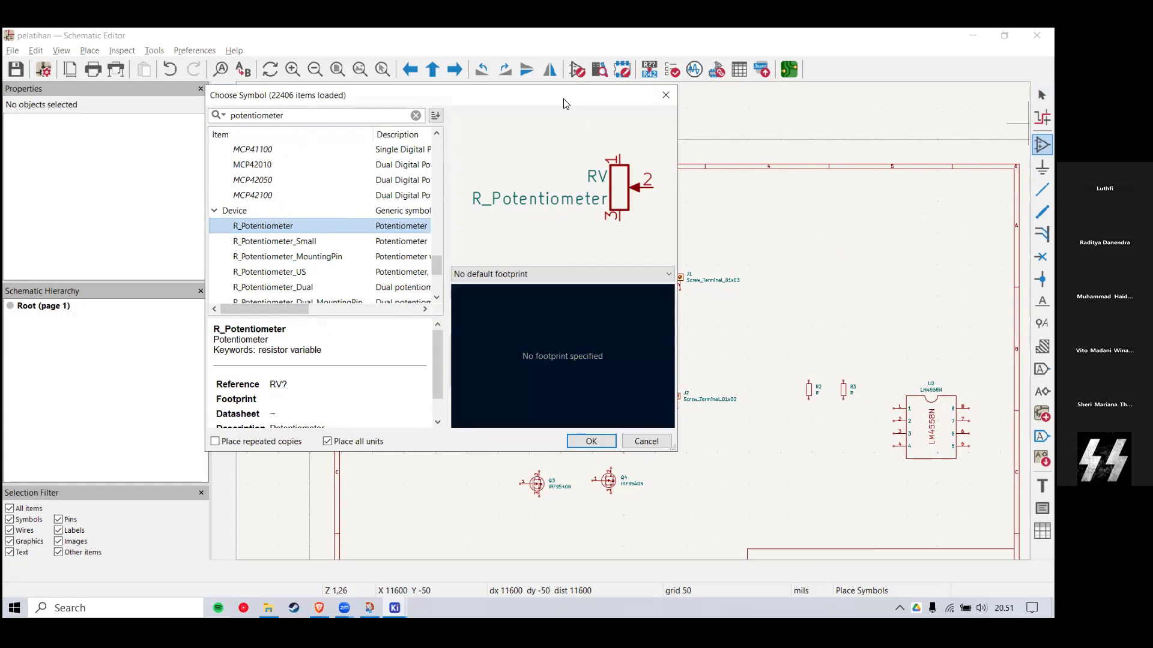
{"action": "left_click_drag", "start_coordinate": [563, 104], "coordinate": [613, 120]}
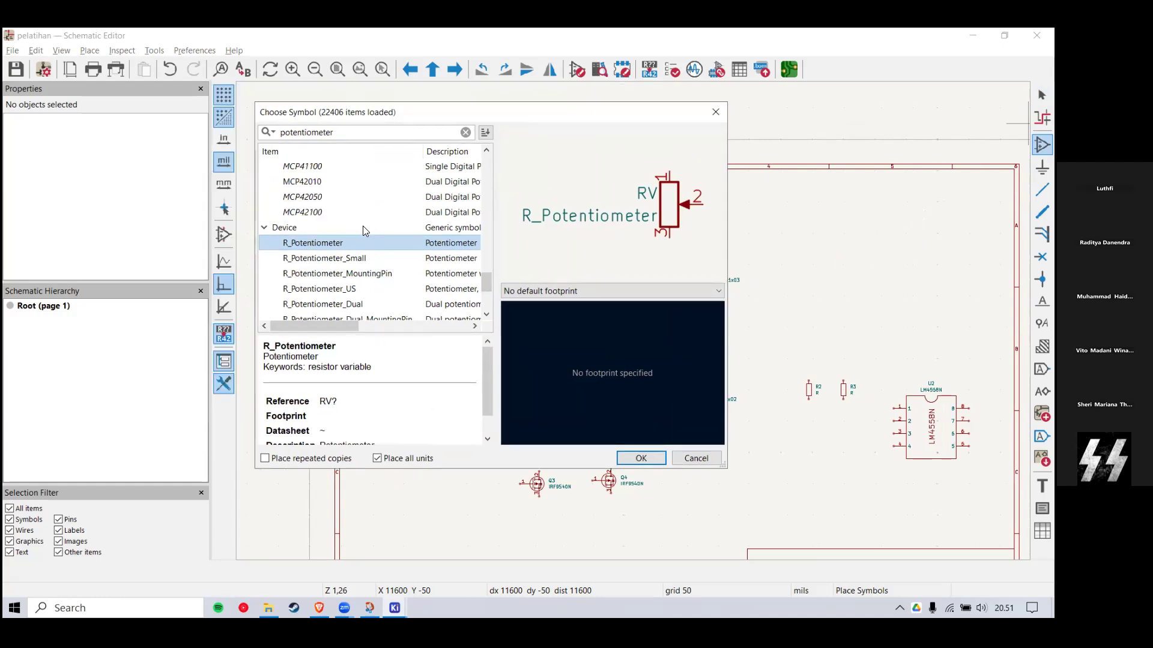
{"action": "scroll", "coordinate": [364, 242], "scroll_direction": "down", "scroll_amount": 3}
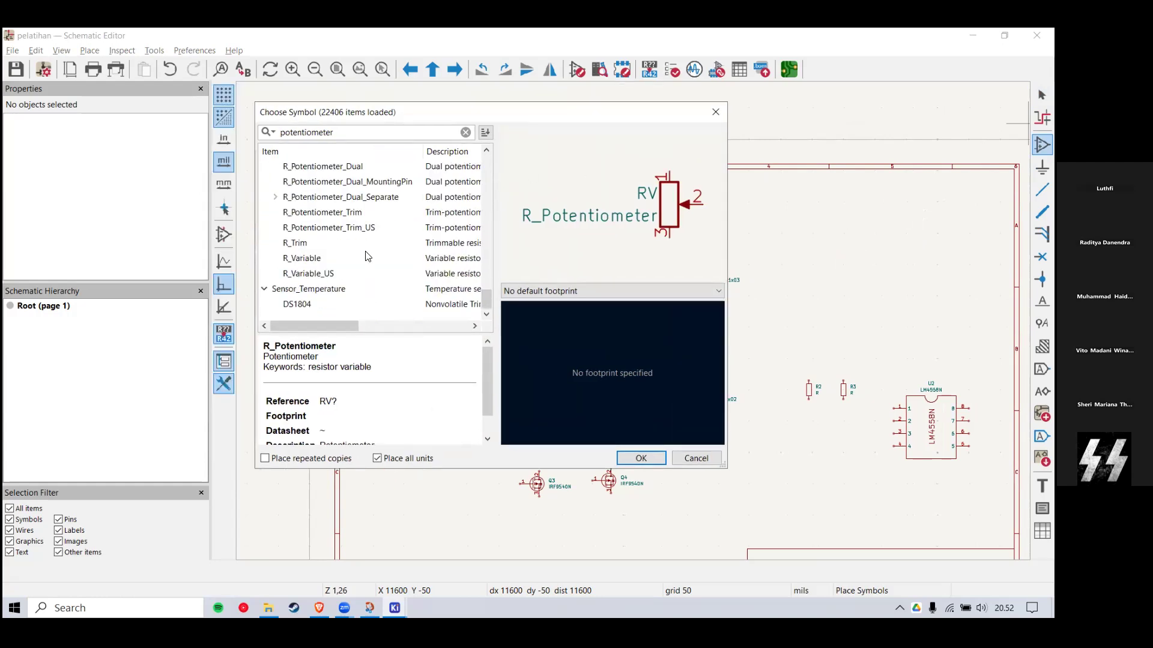
{"action": "scroll", "coordinate": [384, 245], "scroll_direction": "up", "scroll_amount": 3}
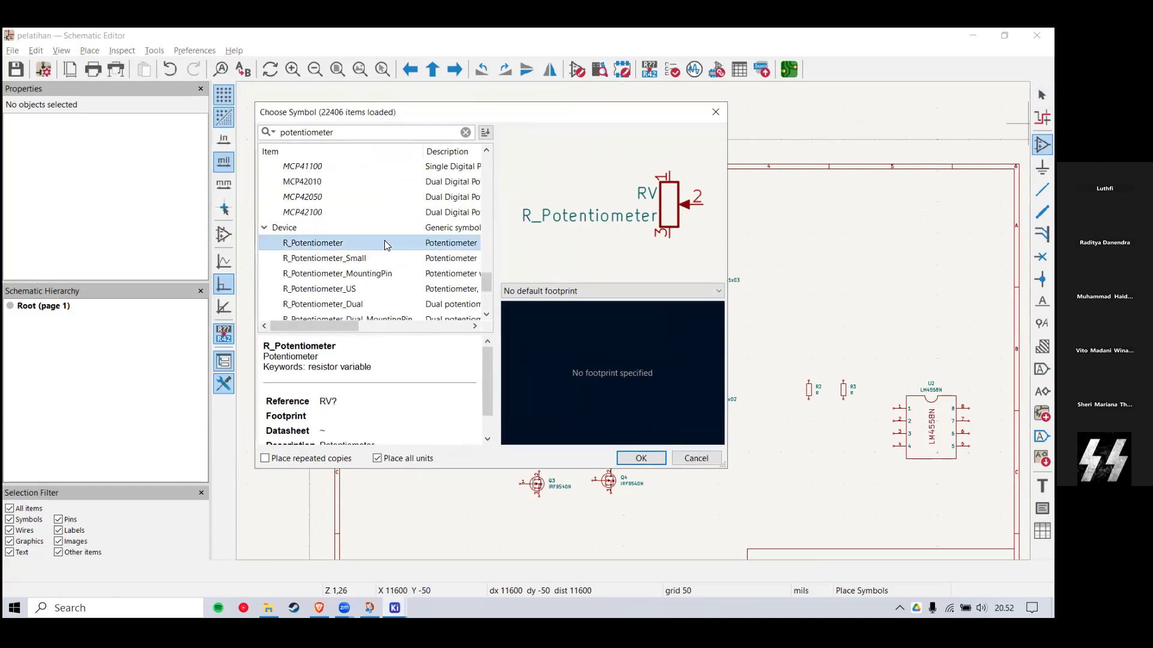
{"action": "left_click", "coordinate": [640, 368]}
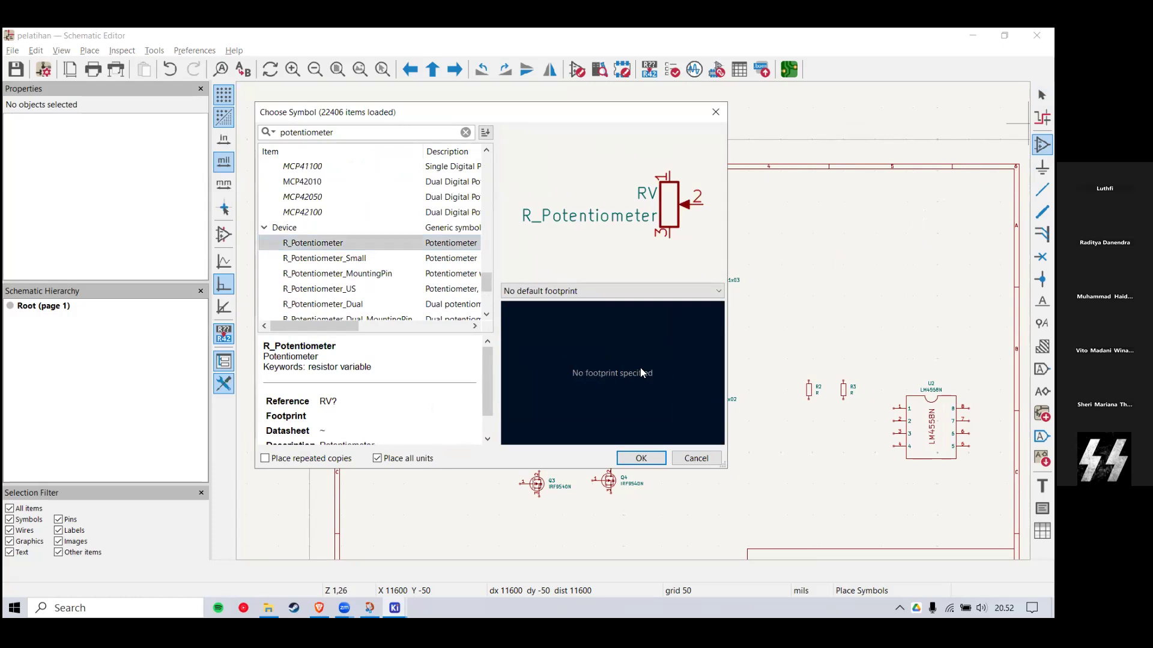
Step: Preview the Potentiometer_SMD footprints ACP_CA6-VSMD_Vertical, ACP_CA9-VSMD_Vertical and ACP_CA14-VSMD_Vertical for R_Potentiometer
{"action": "left_click", "coordinate": [618, 285]}
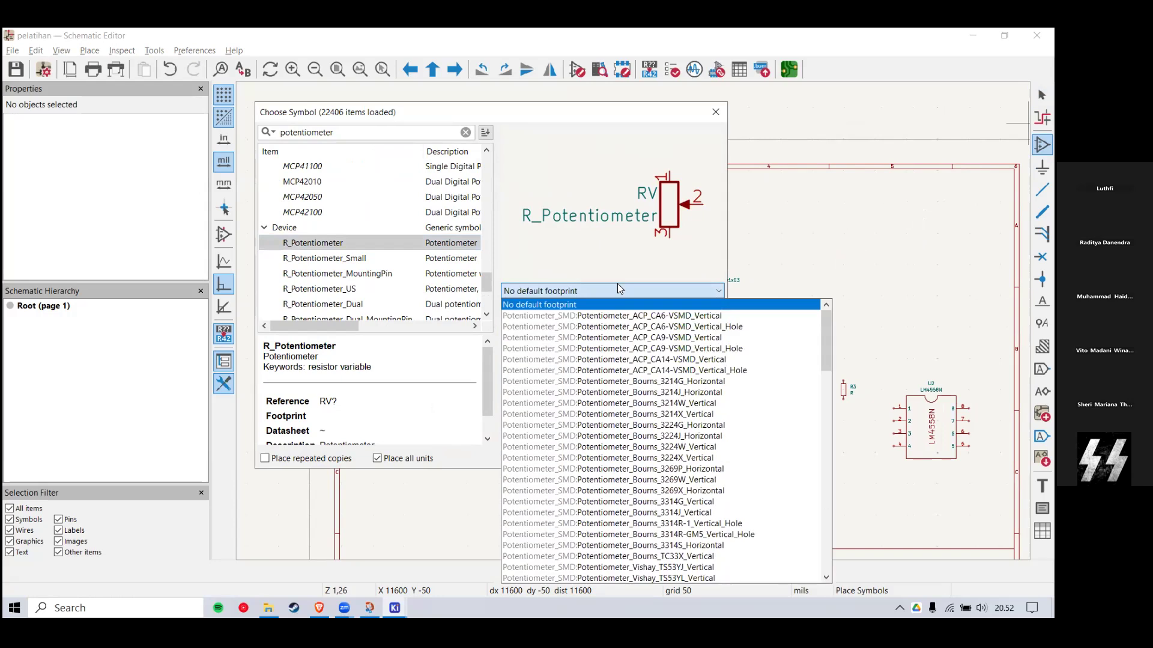
{"action": "left_click", "coordinate": [592, 258]}
{"action": "left_click", "coordinate": [635, 290]}
{"action": "left_click", "coordinate": [718, 292]}
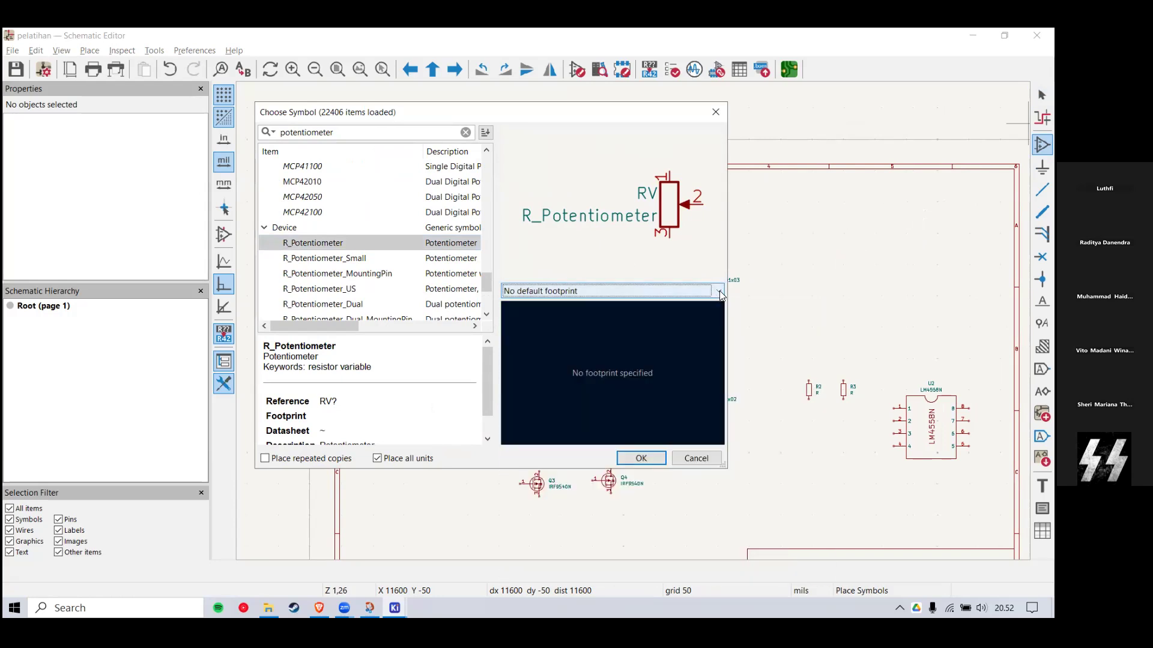
{"action": "left_click", "coordinate": [714, 293]}
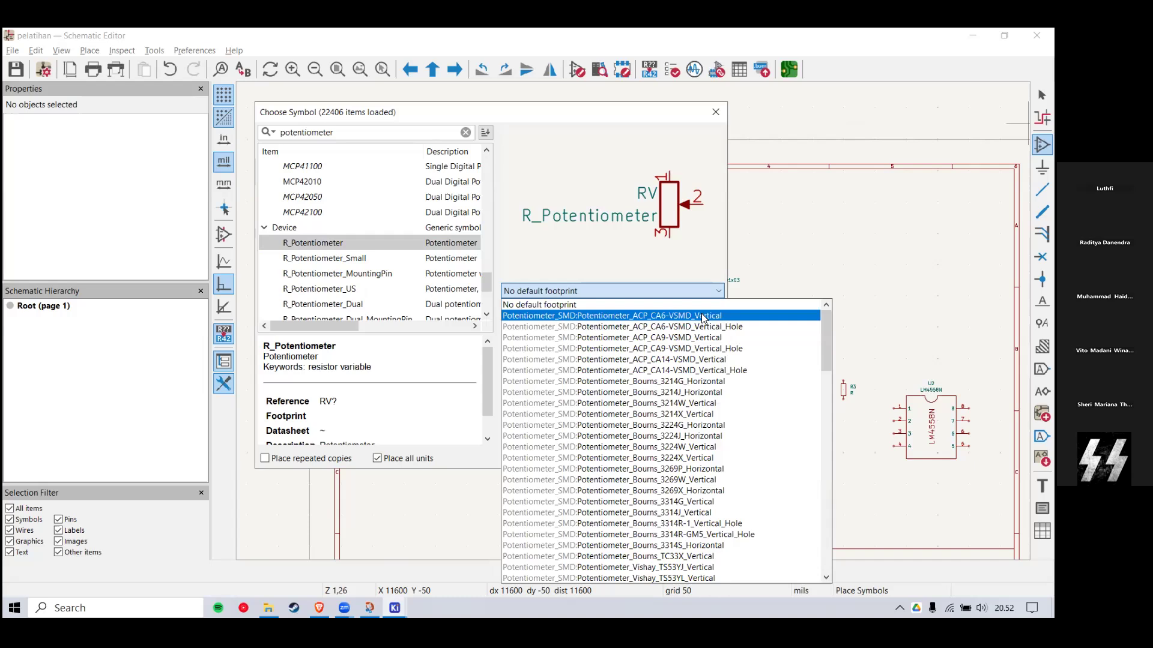
{"action": "left_click", "coordinate": [701, 315]}
{"action": "left_click", "coordinate": [718, 291]}
{"action": "left_click", "coordinate": [719, 330]}
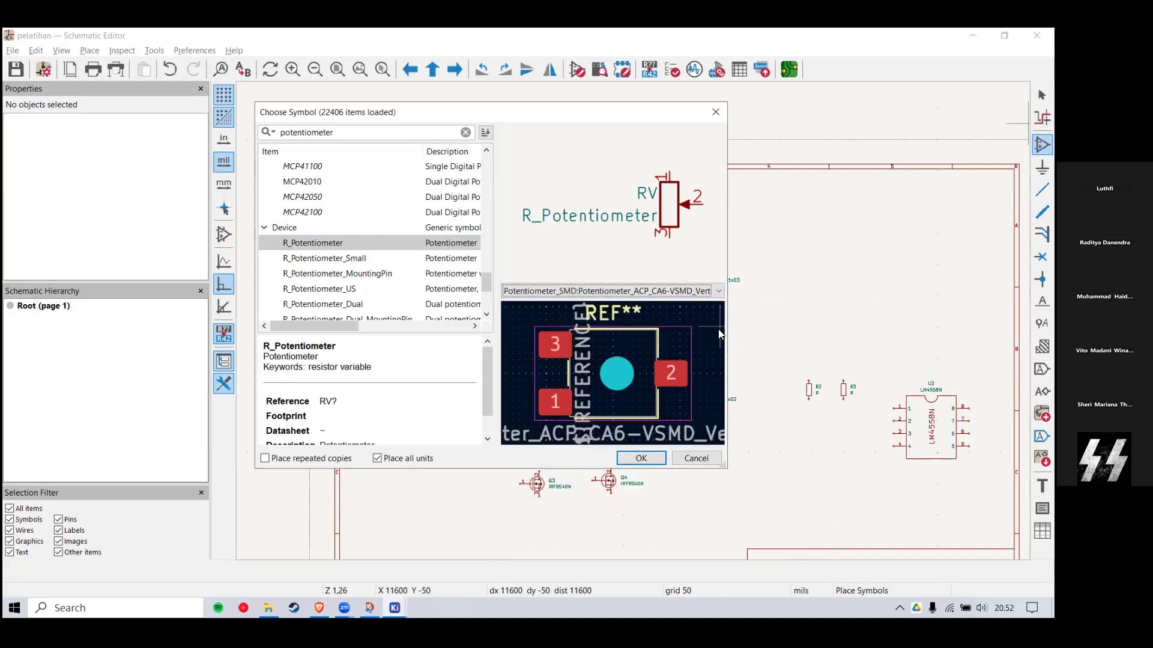
{"action": "left_click", "coordinate": [718, 292]}
{"action": "left_click", "coordinate": [726, 343]}
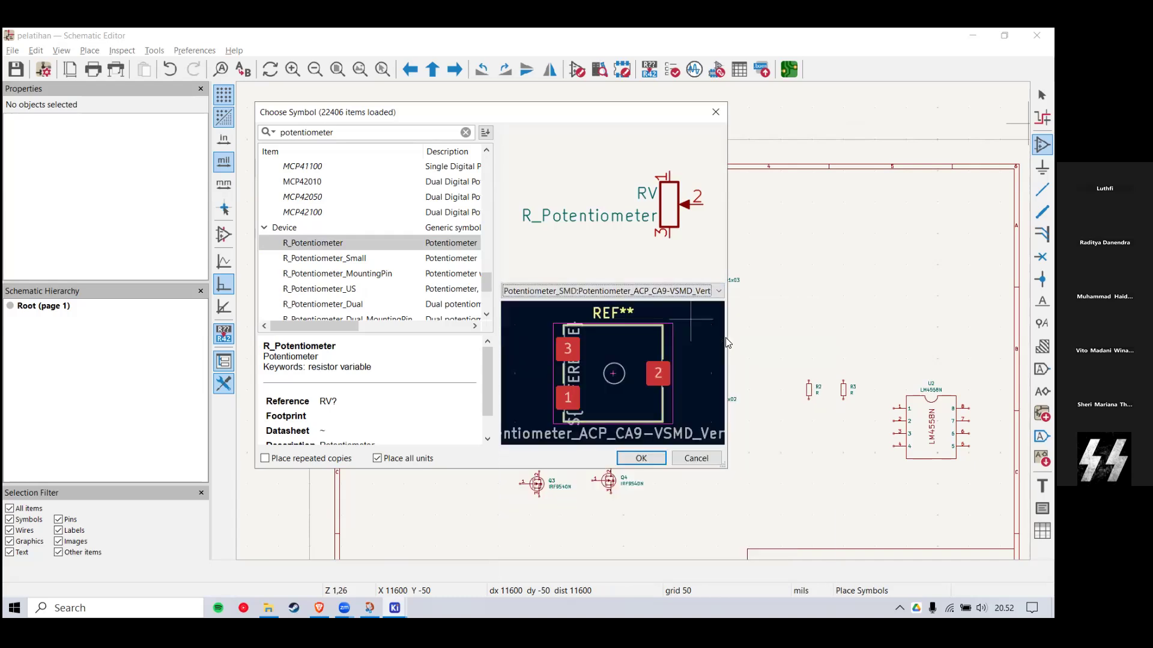
{"action": "left_click", "coordinate": [718, 292]}
{"action": "left_click", "coordinate": [714, 292]}
{"action": "left_click", "coordinate": [713, 292]}
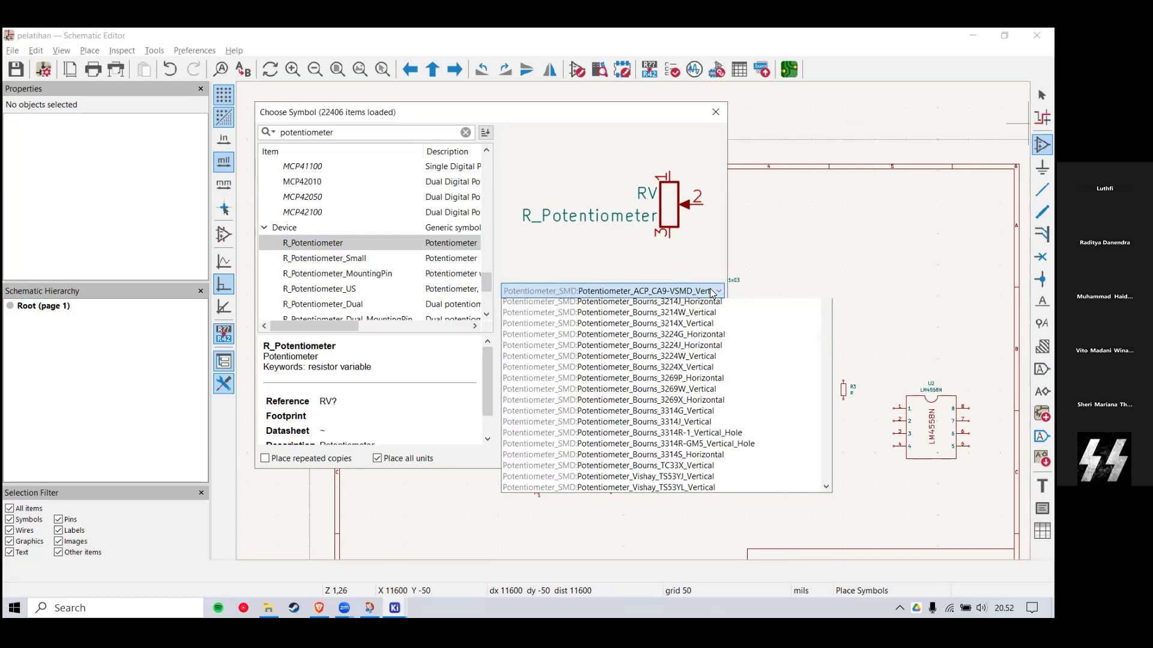
{"action": "left_click", "coordinate": [702, 359]}
{"action": "left_click", "coordinate": [704, 292]}
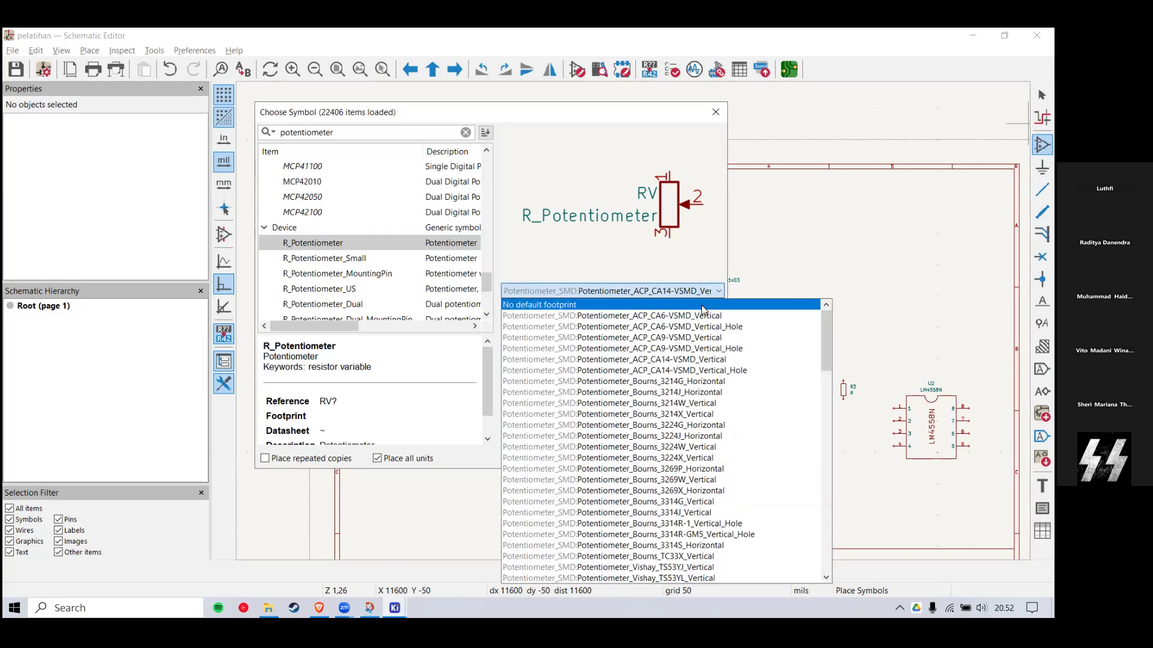
{"action": "left_click", "coordinate": [619, 115]}
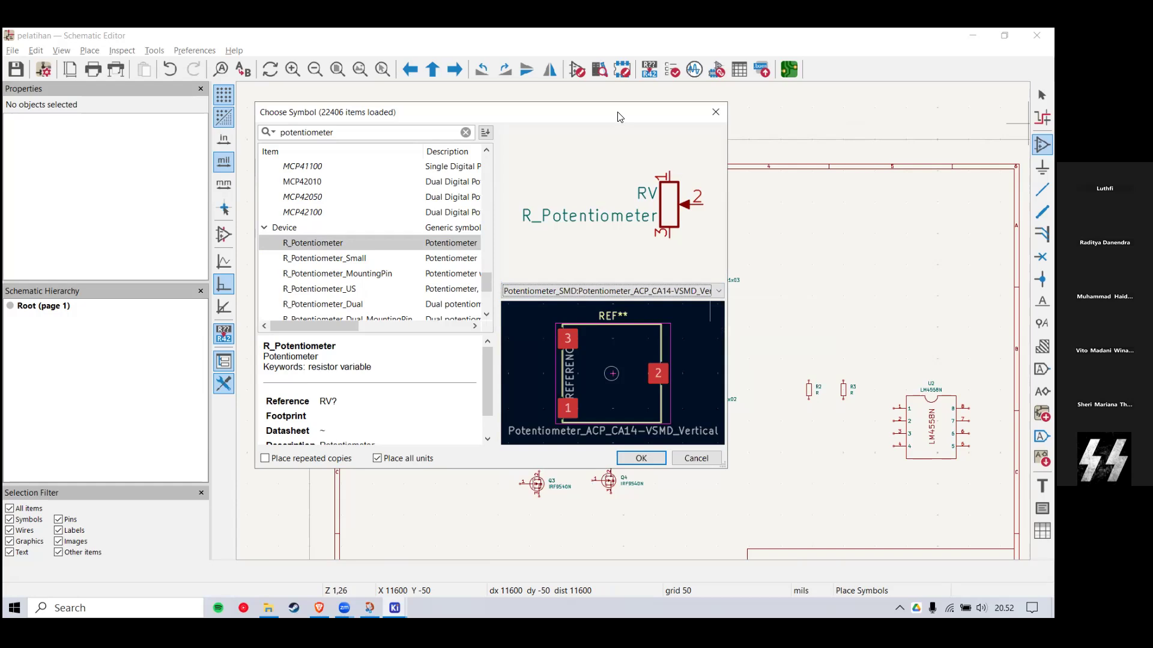
{"action": "left_click_drag", "start_coordinate": [619, 115], "coordinate": [676, 132]}
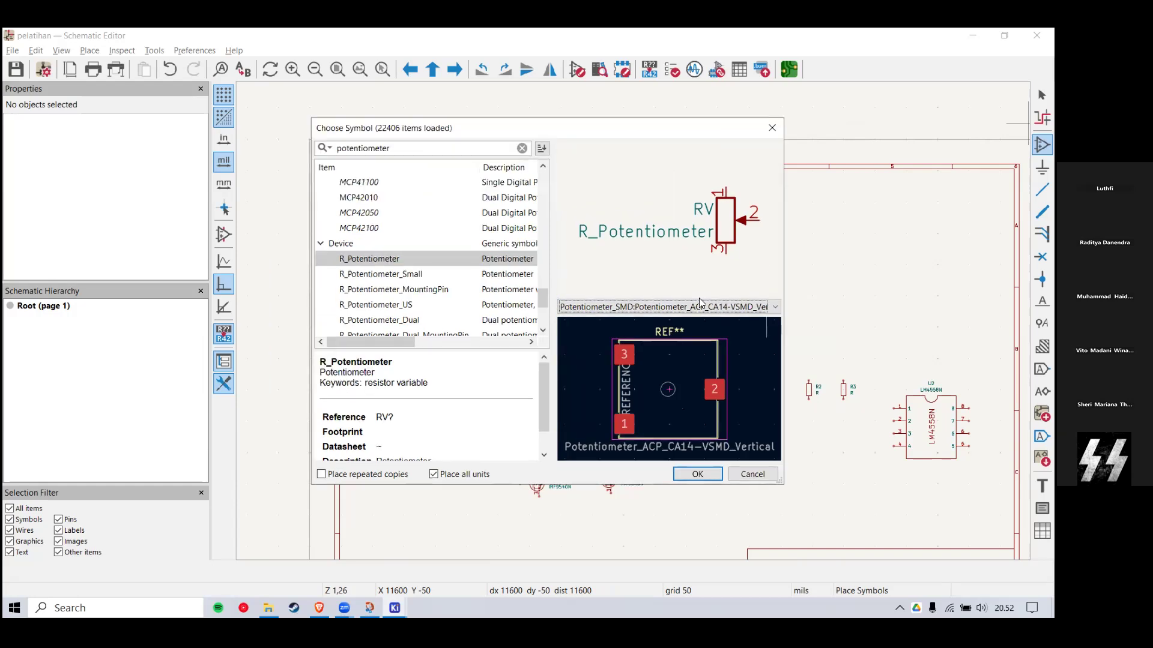
{"action": "left_click", "coordinate": [595, 307]}
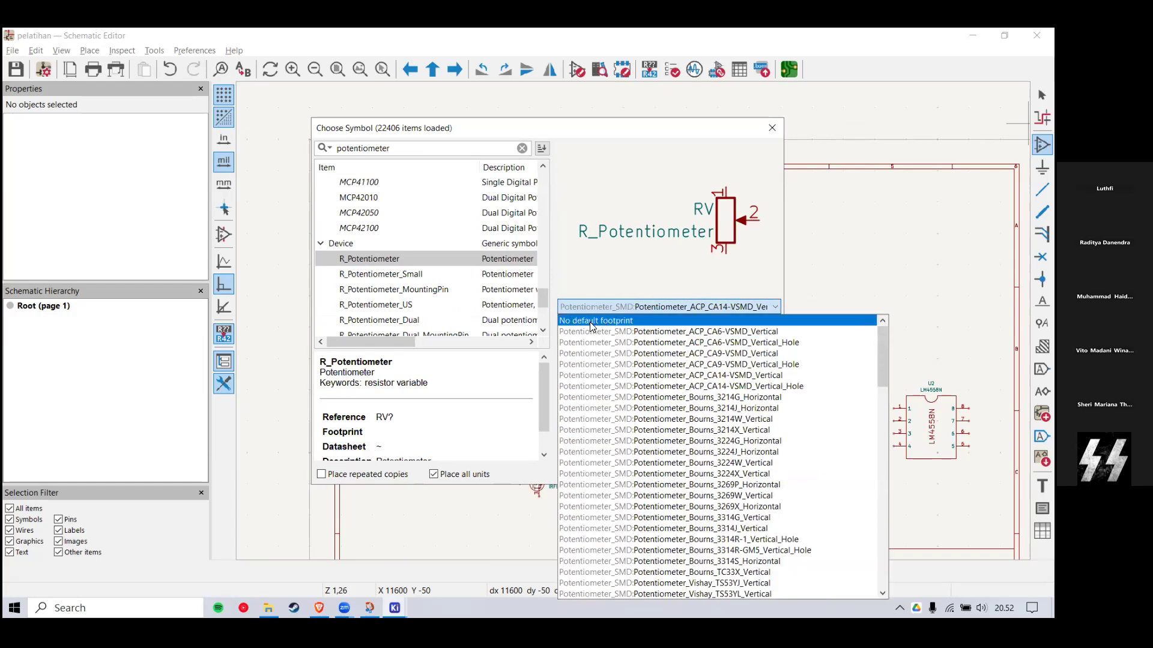
{"action": "left_click", "coordinate": [593, 322]}
{"action": "left_click", "coordinate": [696, 474]}
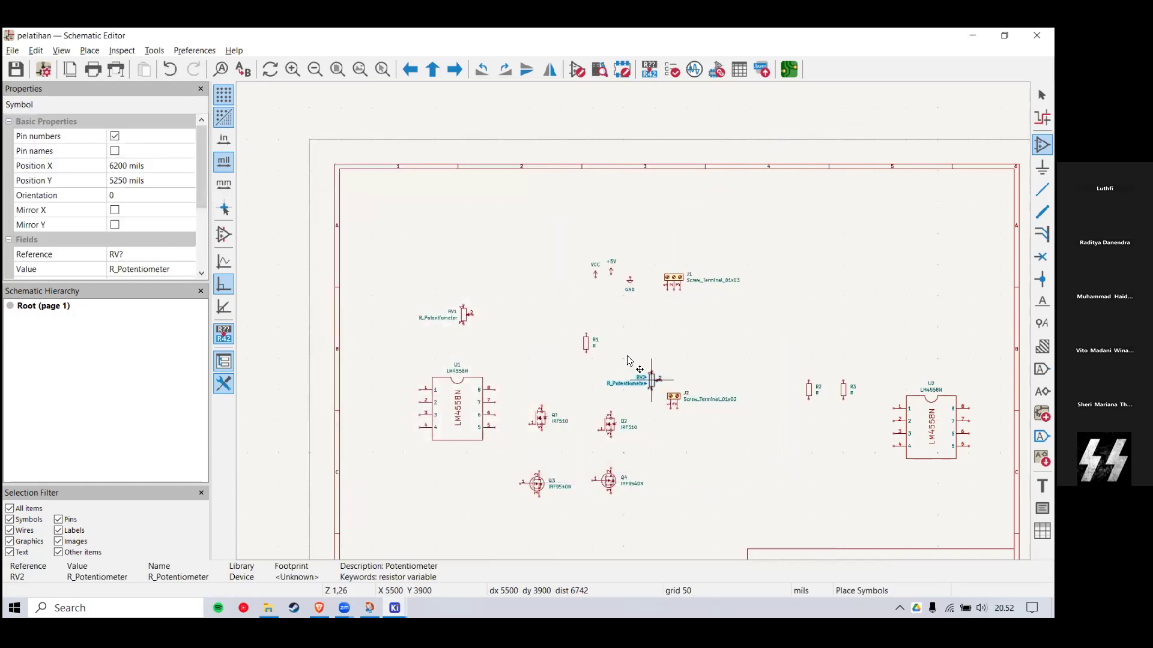
{"action": "key", "text": "Escape"}
{"action": "left_click_drag", "start_coordinate": [541, 270], "coordinate": [505, 232]}
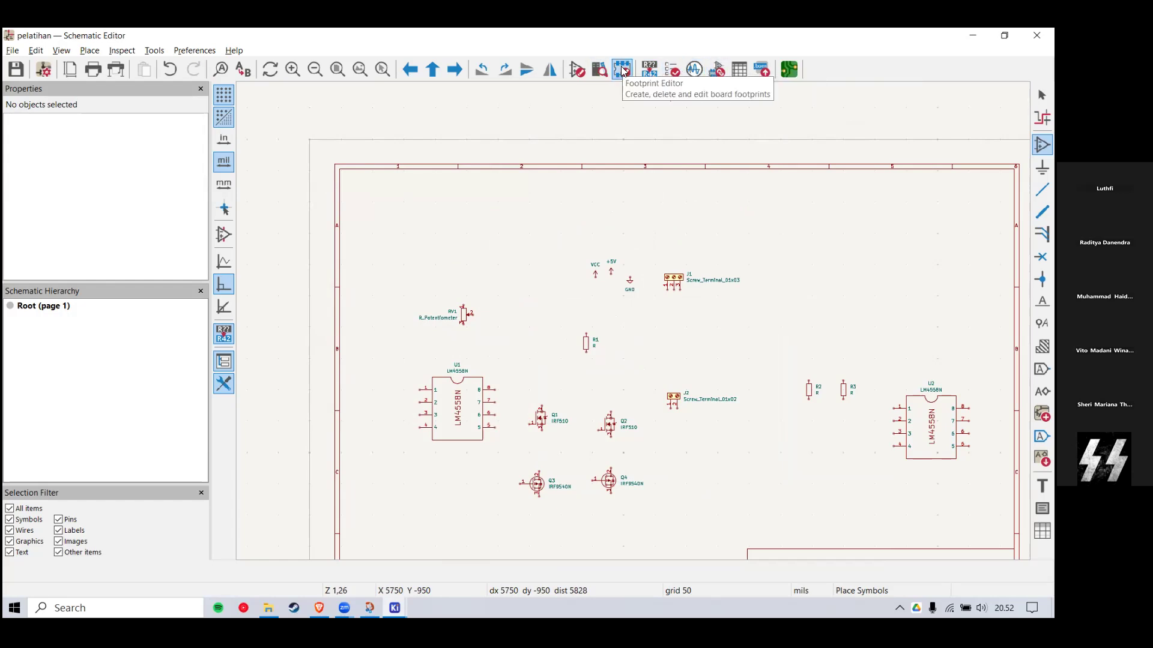
{"action": "left_click", "coordinate": [588, 307]}
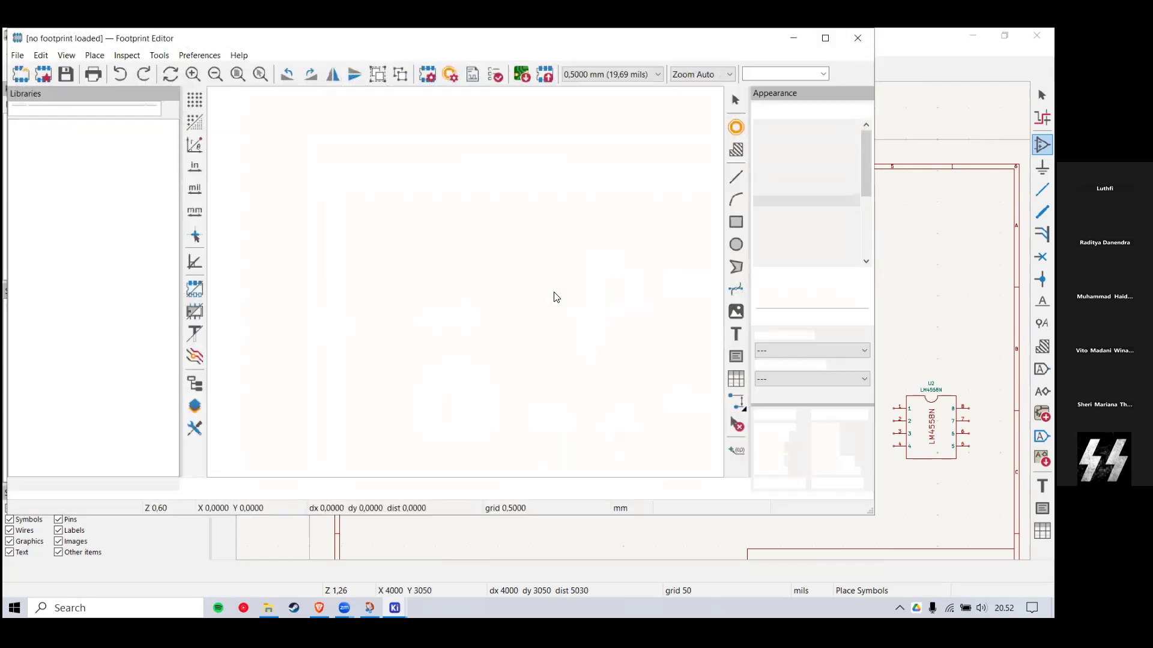
{"action": "key", "text": "alt+F4"}
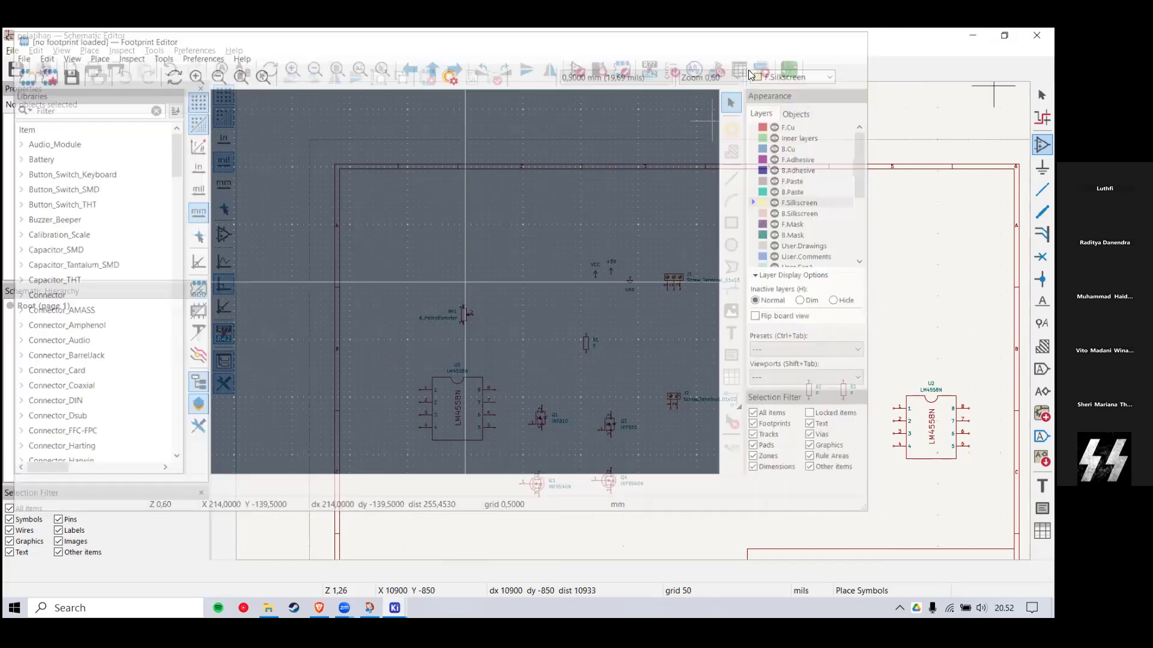
Step: Open the footprint assignment tool, select RV1, and filter the footprints by "potentio"
{"action": "left_click", "coordinate": [718, 70]}
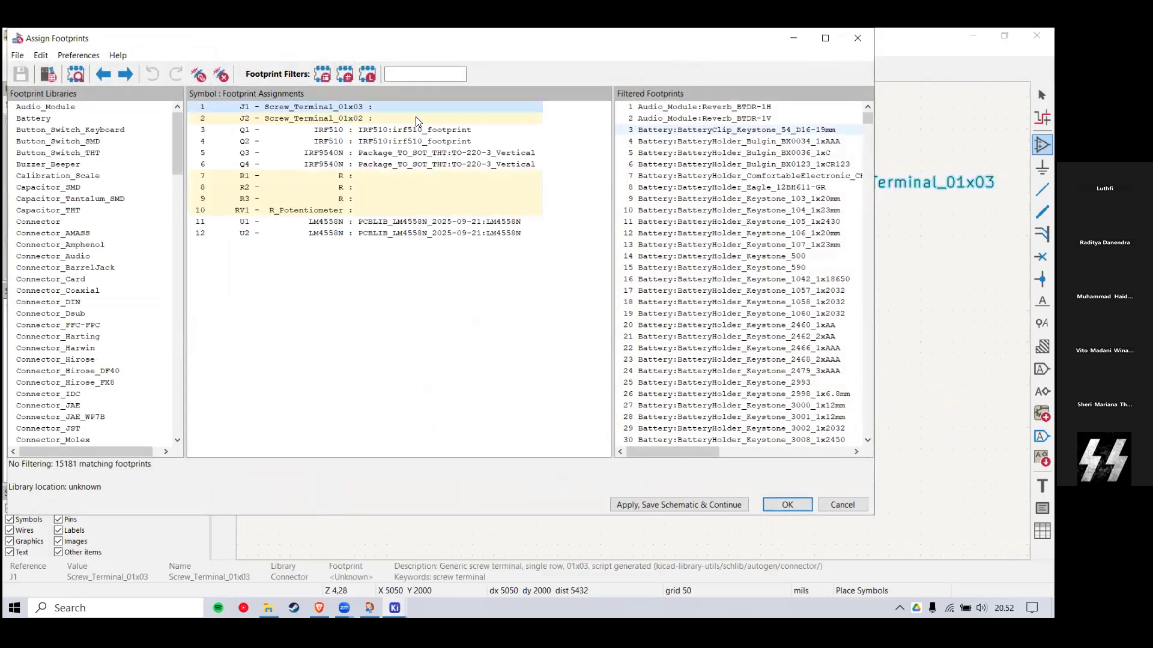
{"action": "left_click", "coordinate": [456, 131]}
{"action": "left_click", "coordinate": [414, 118]}
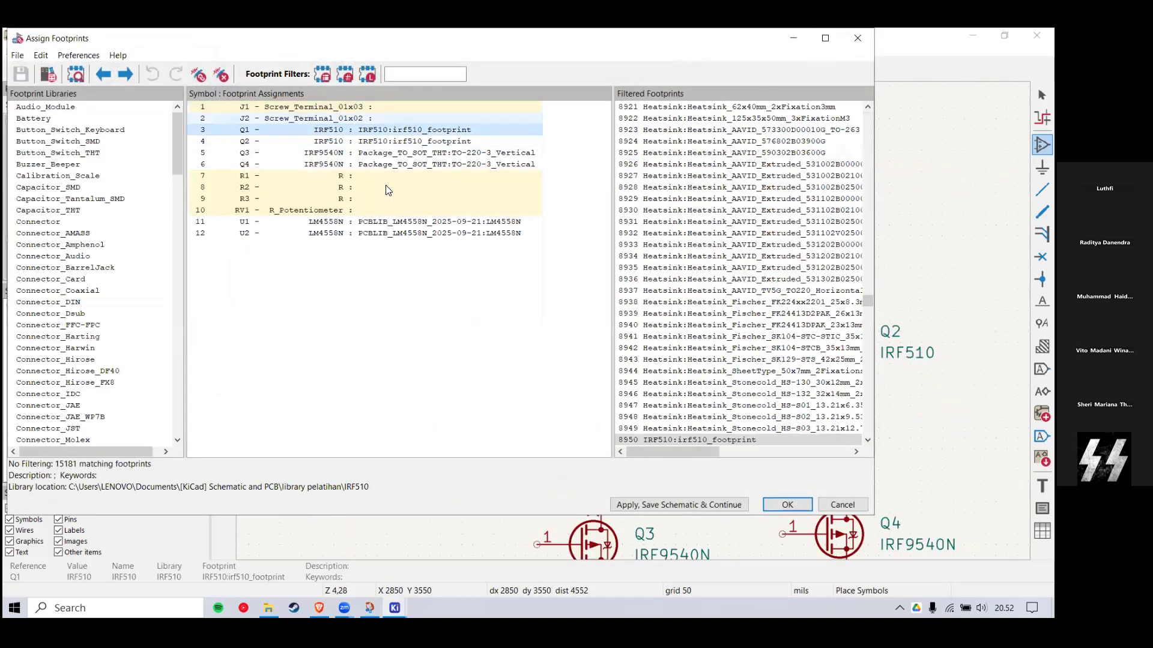
{"action": "left_click", "coordinate": [360, 211]}
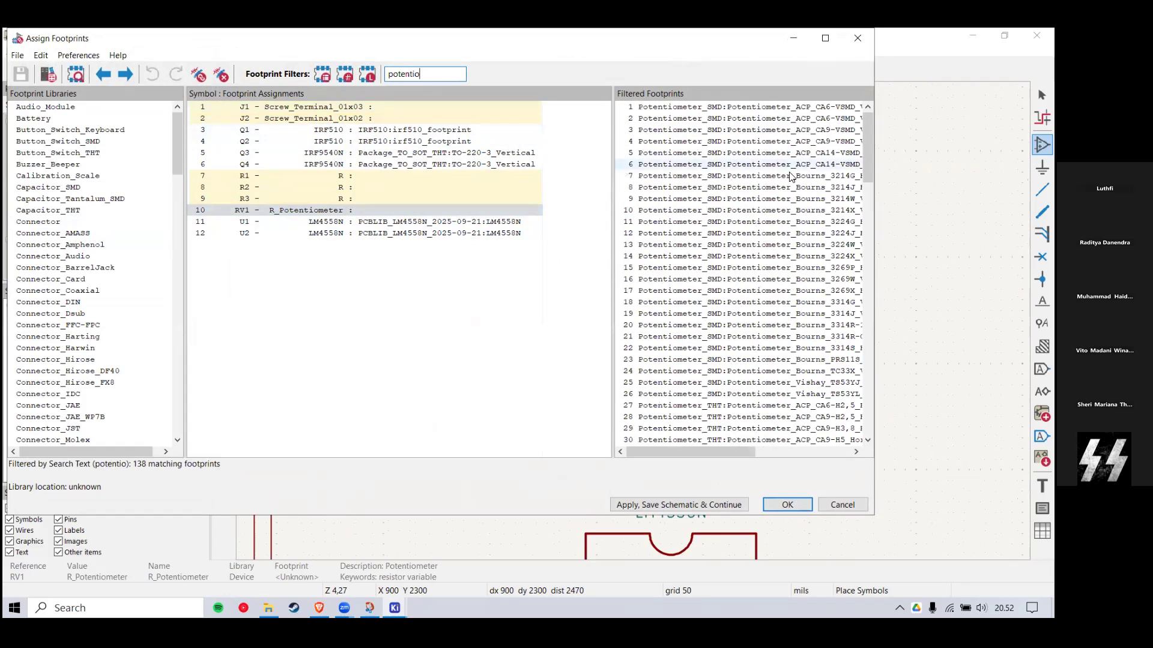
Step: Preview the Potentiometer_SMD footprints ACP_CA6-VSMD_Vertical and Bourns_3269W_Vertical, and leave the footprint assignment tool
{"action": "right_click", "coordinate": [761, 112]}
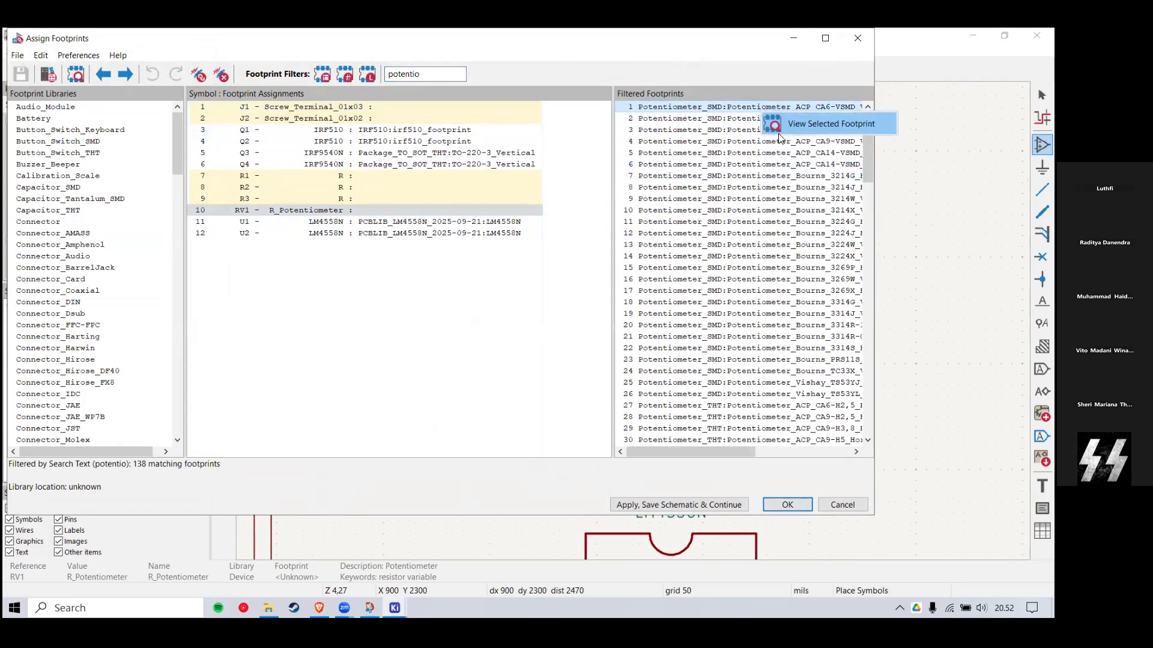
{"action": "left_click", "coordinate": [781, 129]}
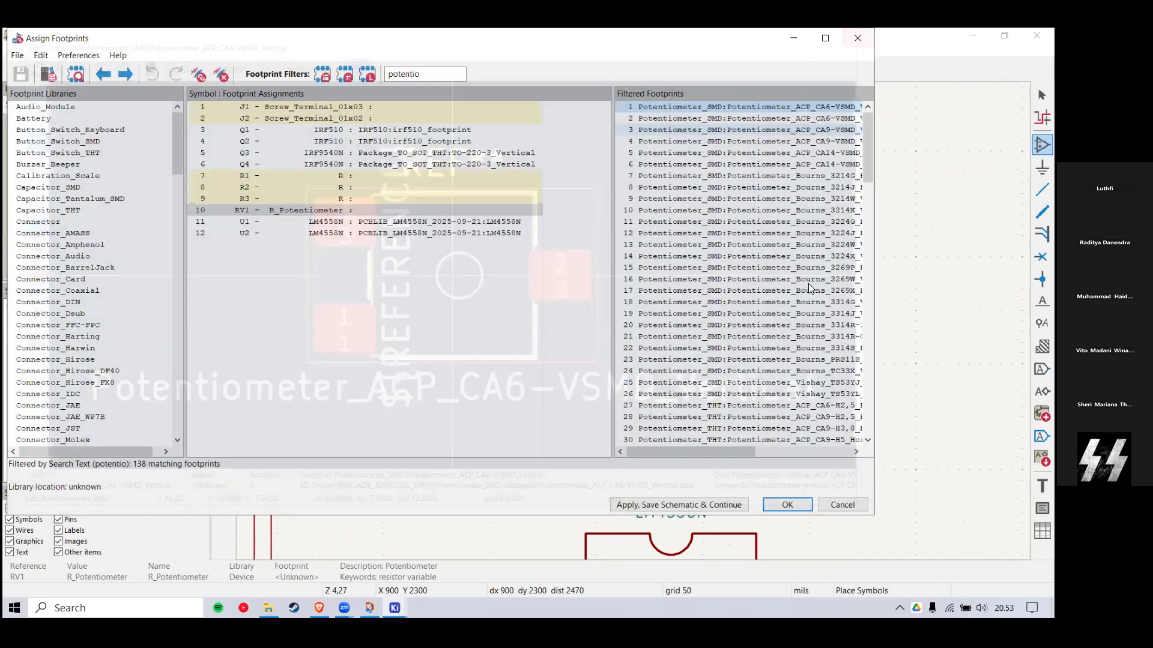
{"action": "right_click", "coordinate": [788, 282]}
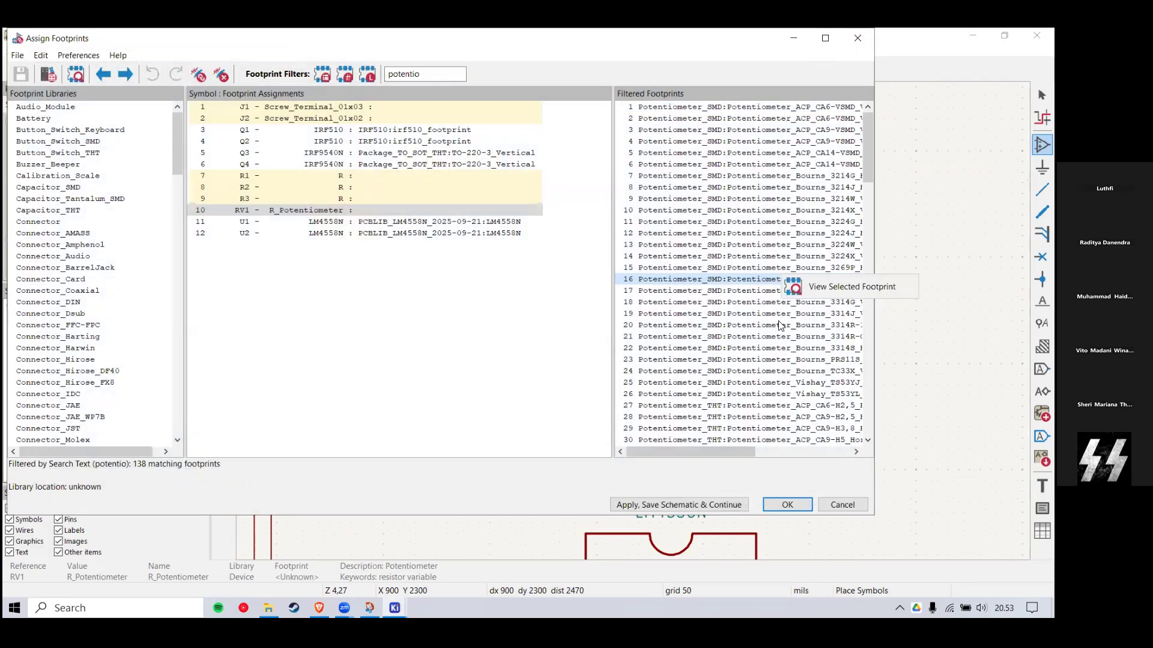
{"action": "left_click", "coordinate": [805, 286]}
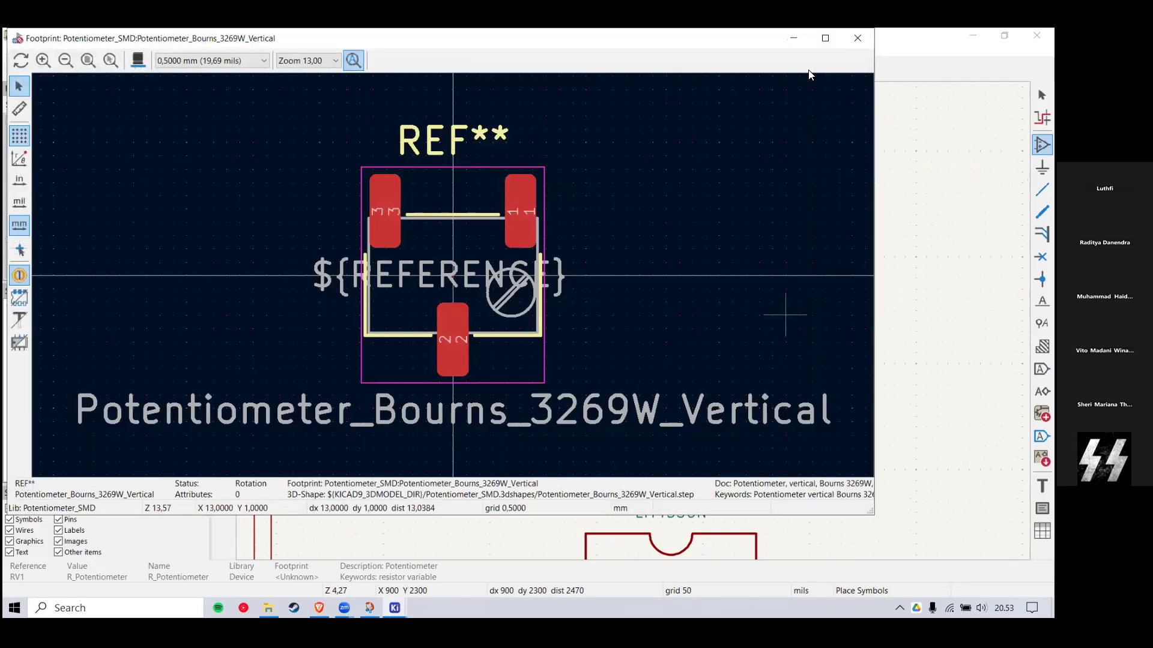
{"action": "left_click", "coordinate": [859, 37]}
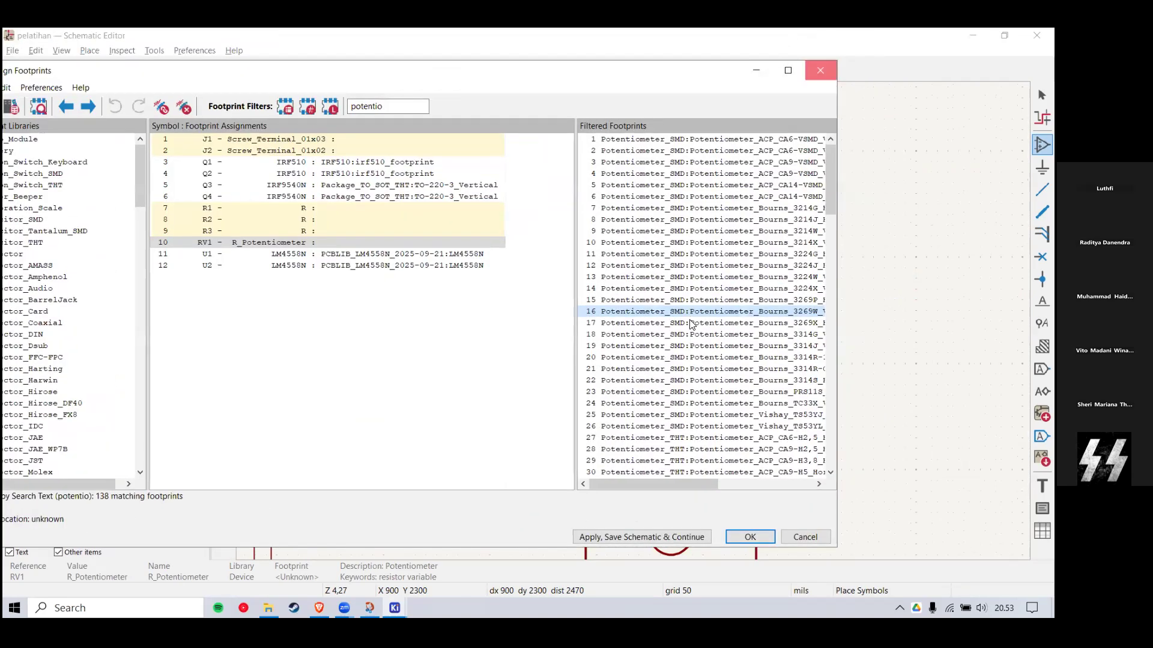
{"action": "key", "text": "Escape"}
Step: Look at the symbol properties of the potentiometer RV1 and close them without making changes
{"action": "scroll", "coordinate": [513, 336], "scroll_direction": "down", "scroll_amount": 1}
{"action": "right_click", "coordinate": [630, 324]}
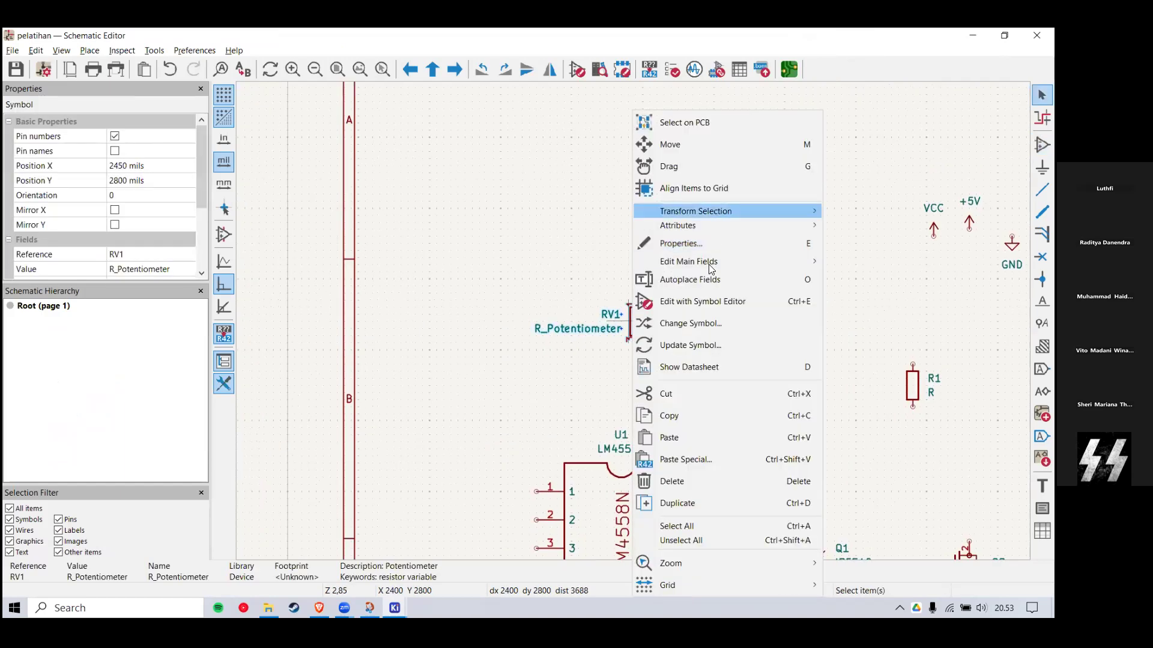
{"action": "double_click", "coordinate": [642, 325]}
{"action": "left_click", "coordinate": [540, 97]}
{"action": "scroll", "coordinate": [641, 323], "scroll_direction": "down", "scroll_amount": 3}
{"action": "left_click", "coordinate": [674, 299]}
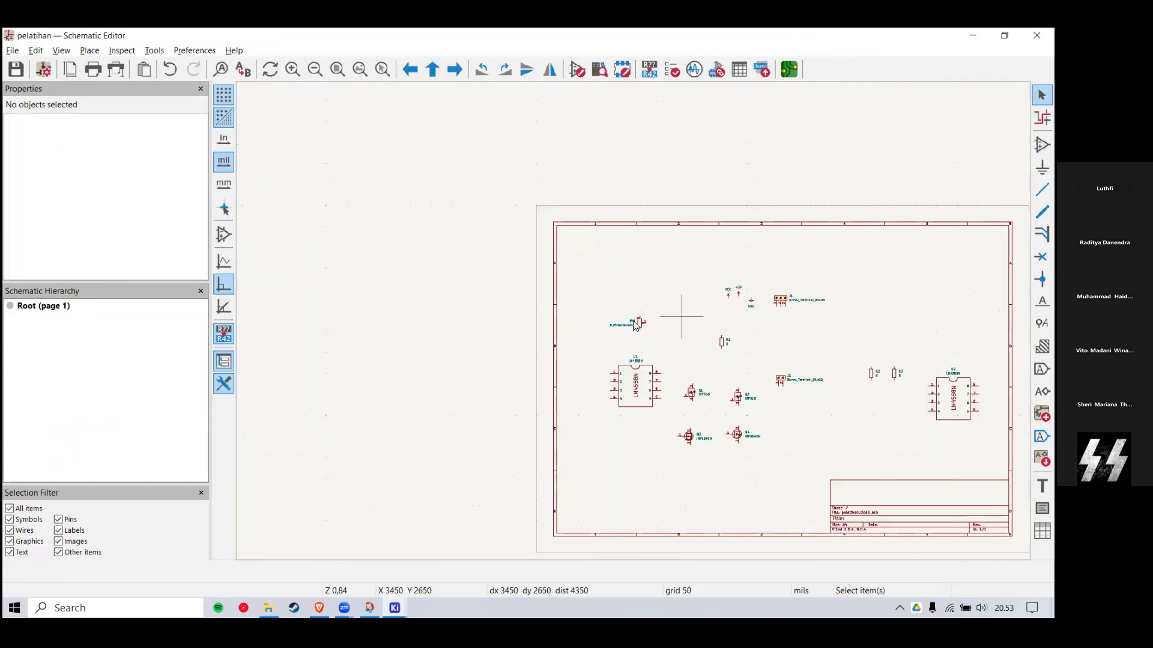
Step: Check the footprint field in the symbol properties of U1 and close them without making changes
{"action": "scroll", "coordinate": [632, 320], "scroll_direction": "up", "scroll_amount": 3}
{"action": "scroll", "coordinate": [633, 321], "scroll_direction": "down", "scroll_amount": 2}
{"action": "left_click", "coordinate": [575, 426]}
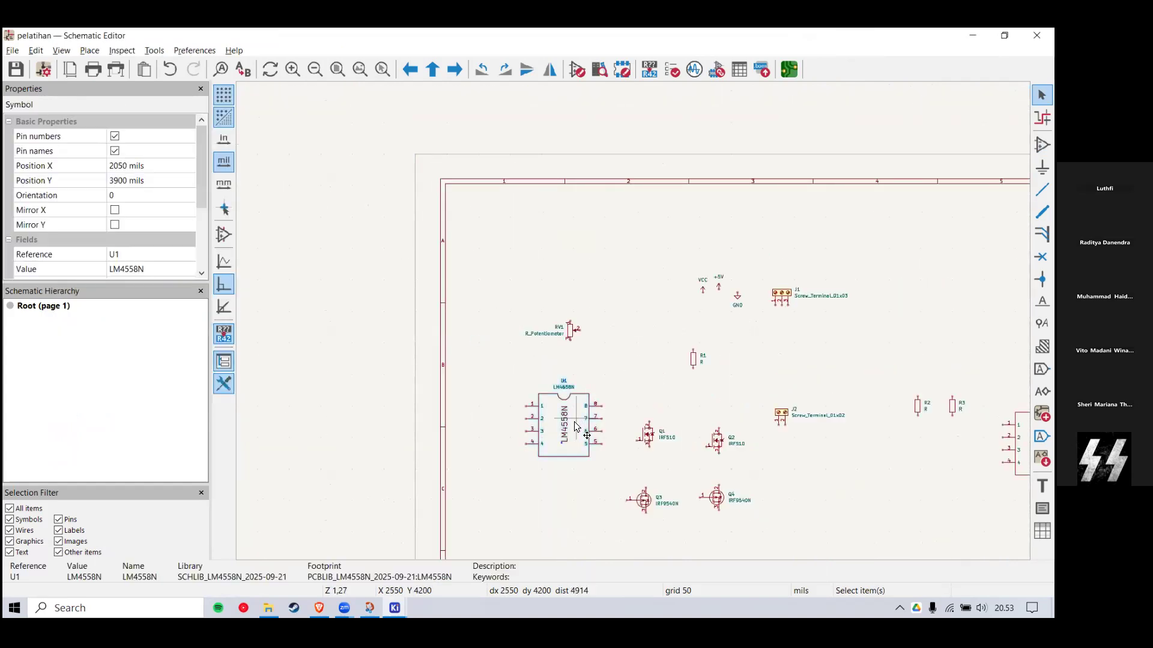
{"action": "double_click", "coordinate": [547, 431]}
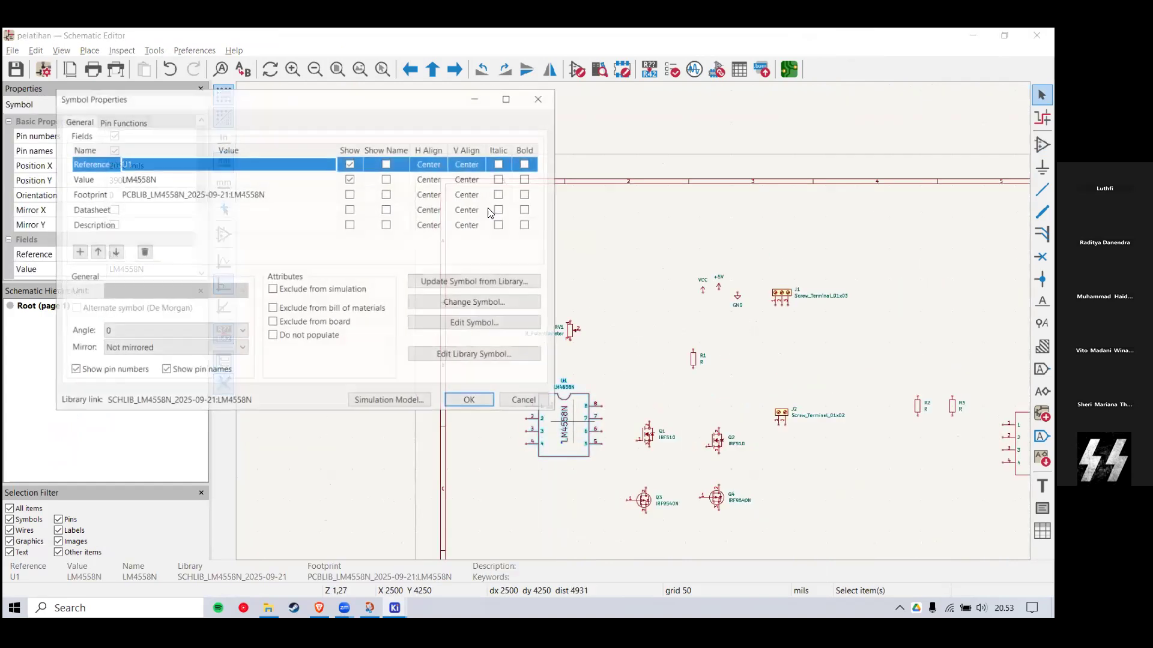
{"action": "left_click", "coordinate": [540, 98]}
{"action": "left_click_drag", "start_coordinate": [618, 357], "coordinate": [564, 444]}
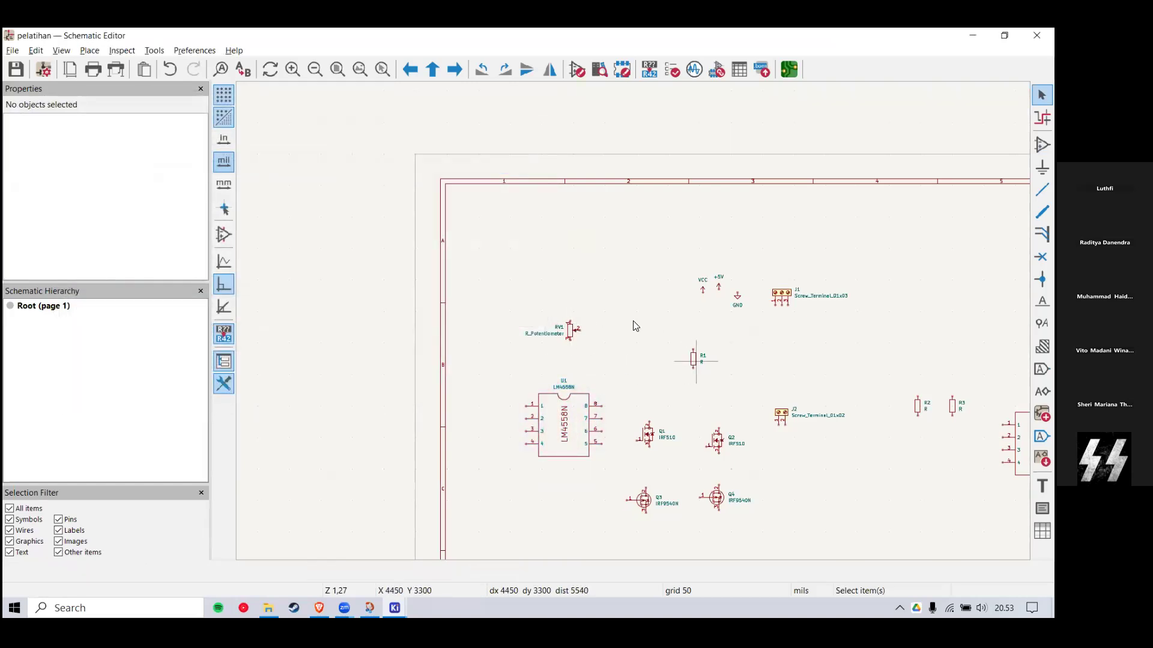
Step: Search the symbol chooser for "r", preview the footprint R_Axial_DIN0414_L11.9mm_D4.5mm_P20.32mm_Horizontal for the resistor R, and cancel
{"action": "scroll", "coordinate": [693, 359], "scroll_direction": "up", "scroll_amount": 5}
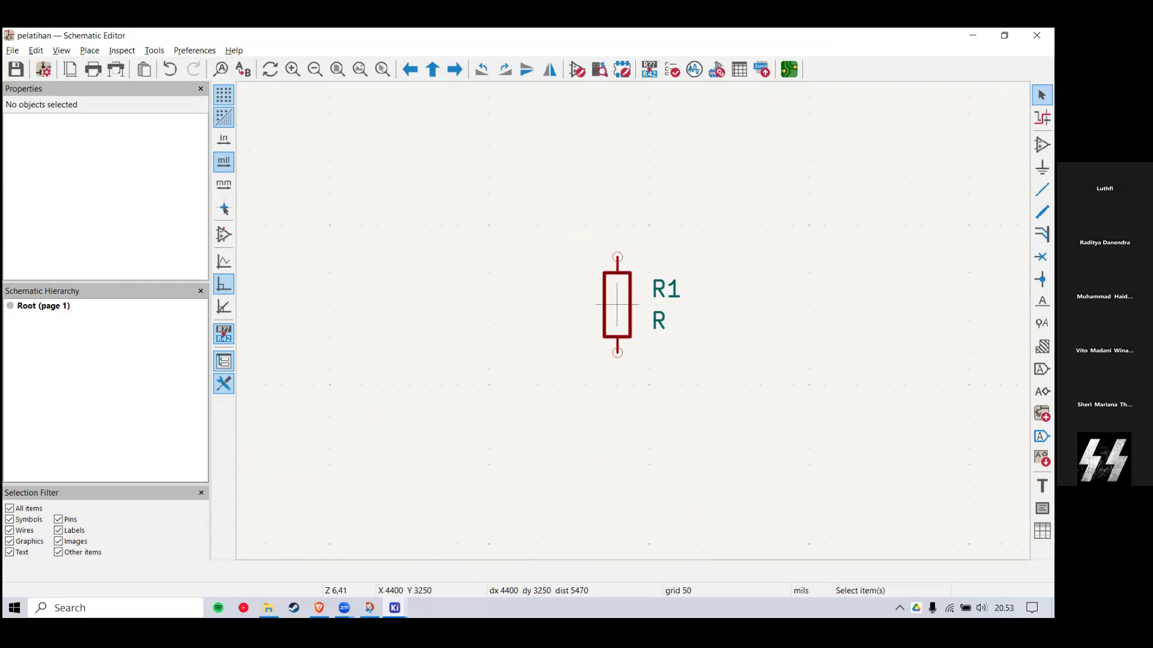
{"action": "left_click", "coordinate": [617, 305]}
{"action": "key", "text": "a"}
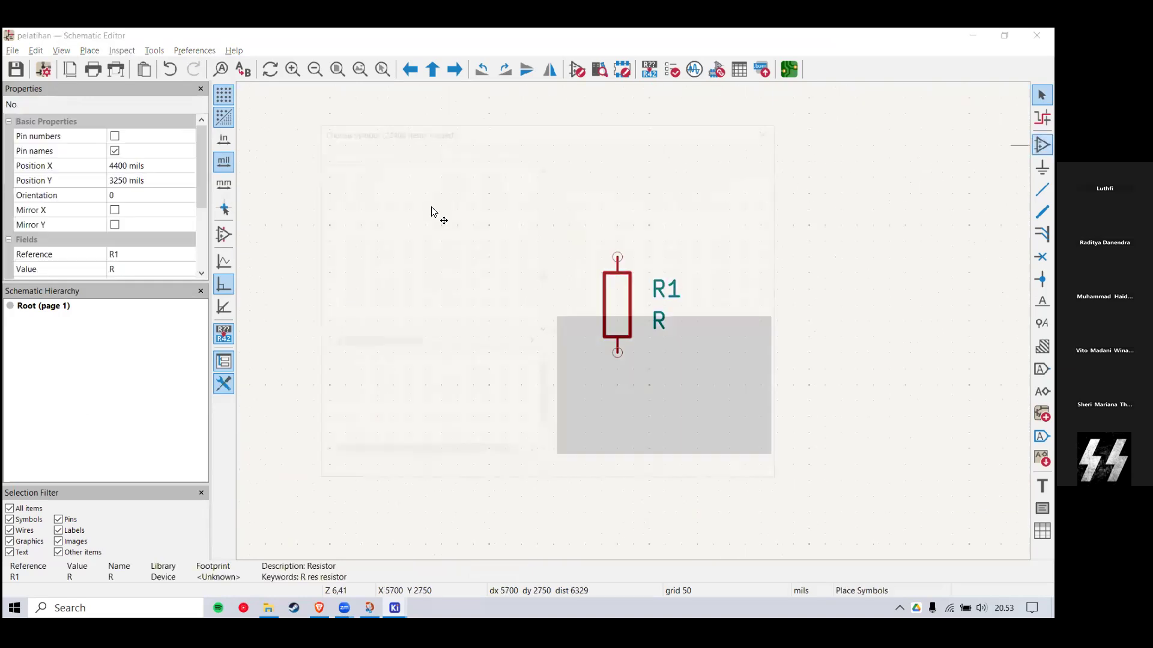
{"action": "type", "text": "r"}
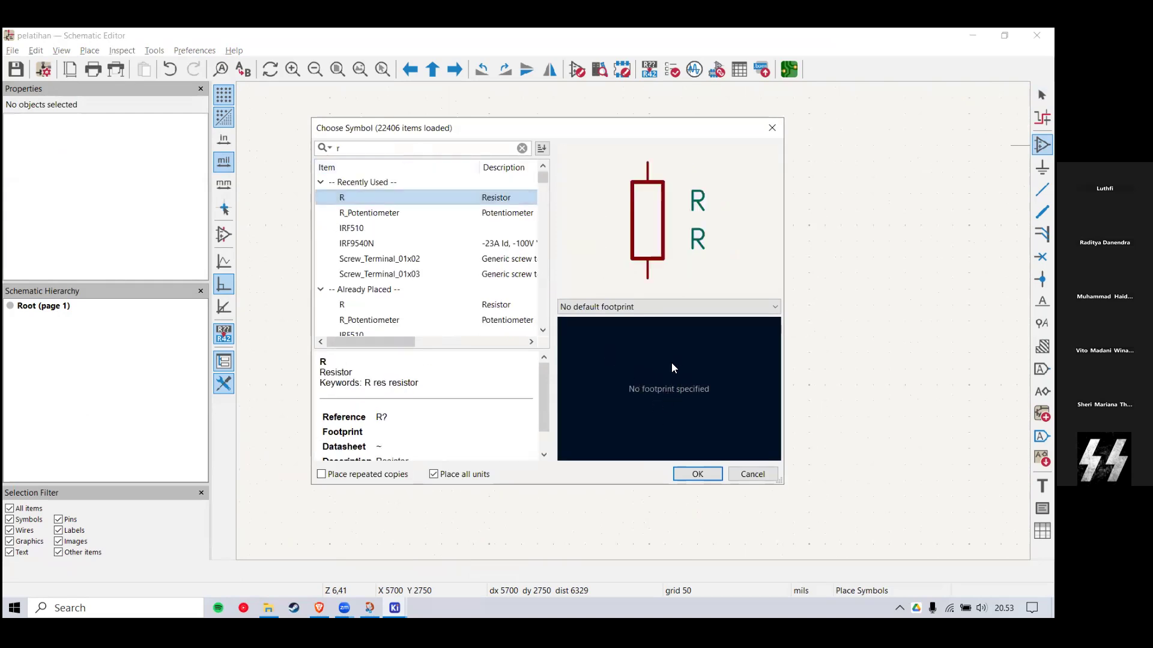
{"action": "left_click", "coordinate": [667, 307]}
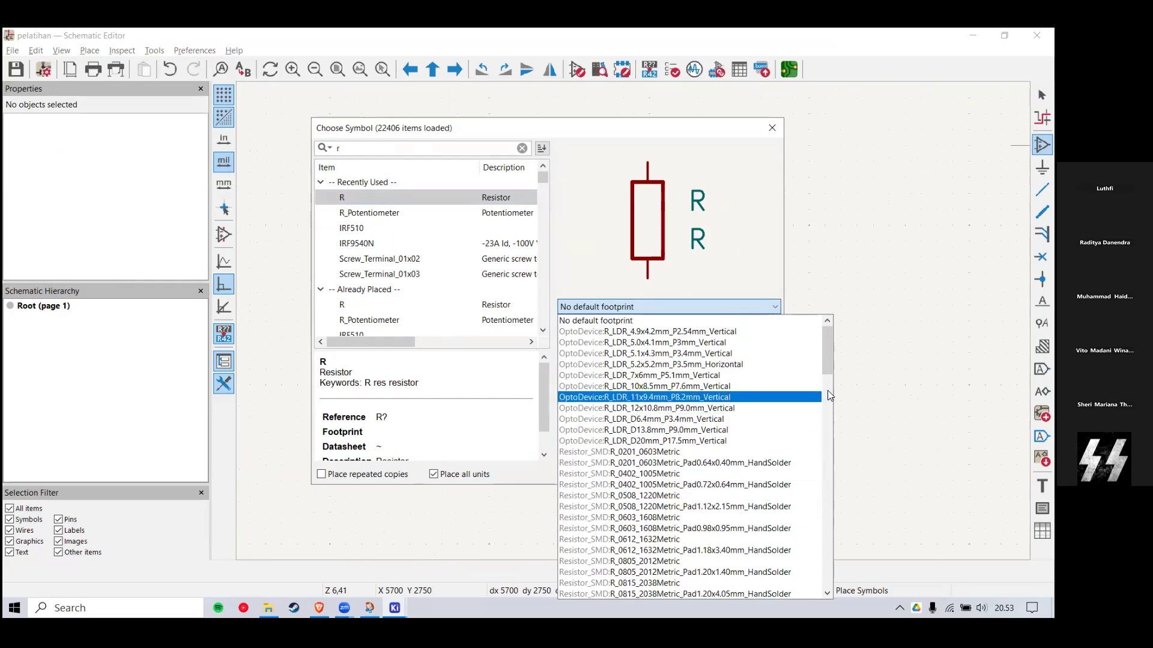
{"action": "scroll", "coordinate": [780, 402], "scroll_direction": "down", "scroll_amount": 20}
{"action": "scroll", "coordinate": [737, 404], "scroll_direction": "down", "scroll_amount": 7}
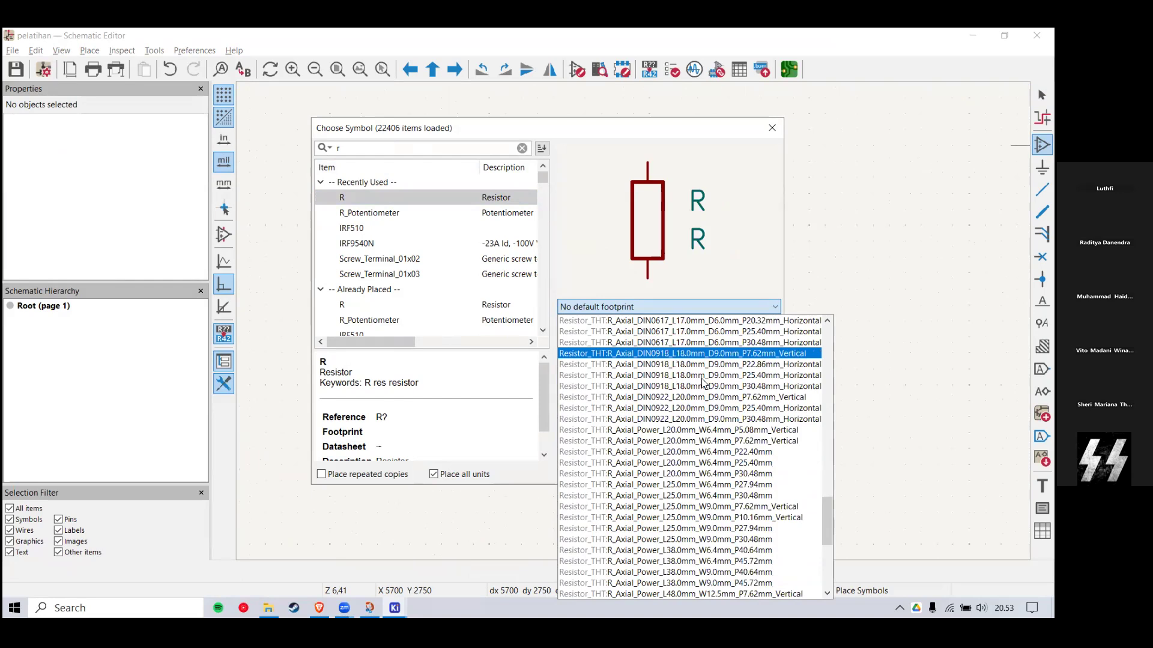
{"action": "scroll", "coordinate": [703, 384], "scroll_direction": "up", "scroll_amount": 4}
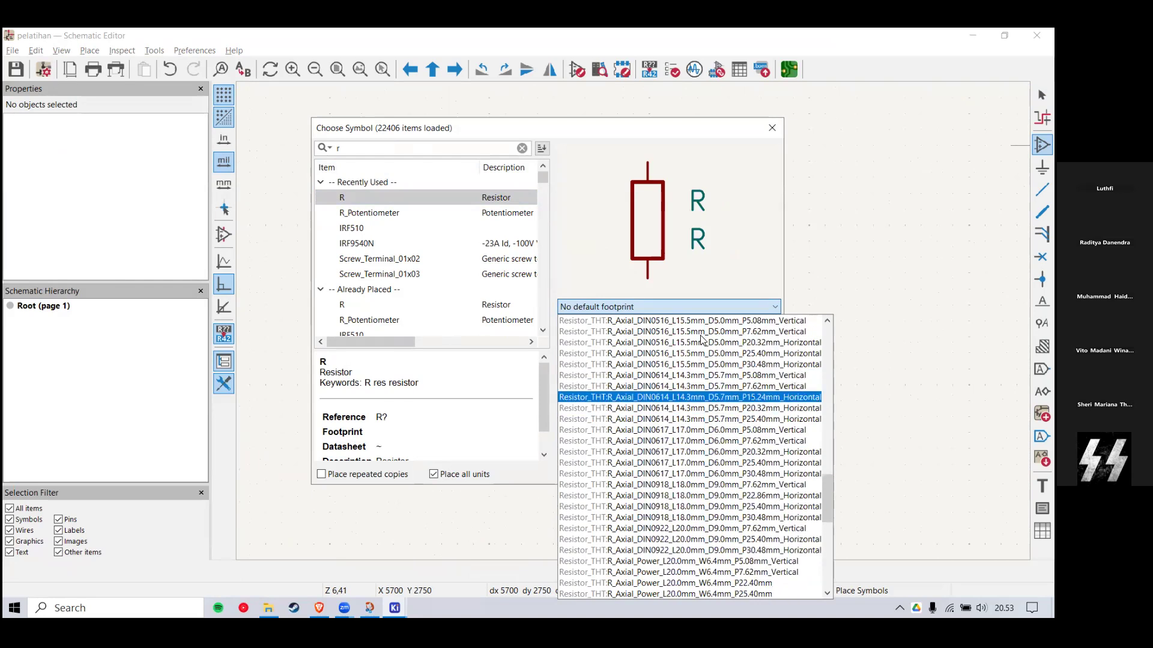
{"action": "scroll", "coordinate": [758, 321], "scroll_direction": "up", "scroll_amount": 1}
{"action": "left_click", "coordinate": [751, 331]}
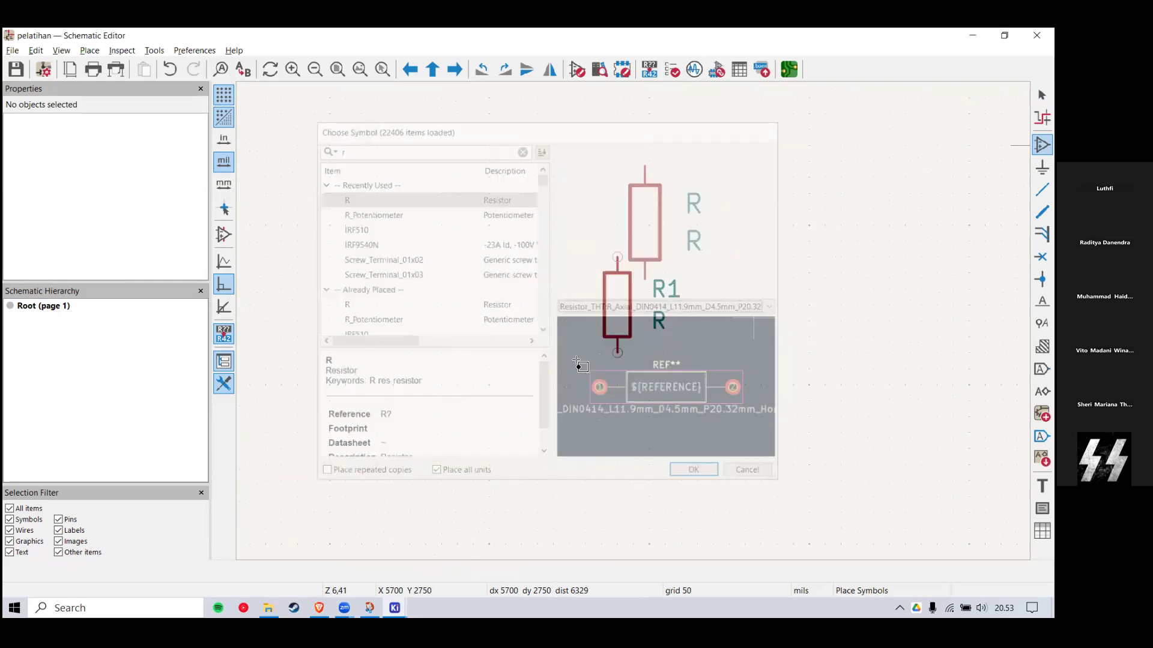
{"action": "key", "text": "Escape"}
{"action": "scroll", "coordinate": [614, 340], "scroll_direction": "down", "scroll_amount": 5}
{"action": "left_click_drag", "start_coordinate": [650, 307], "coordinate": [569, 369]}
{"action": "left_click", "coordinate": [595, 325]}
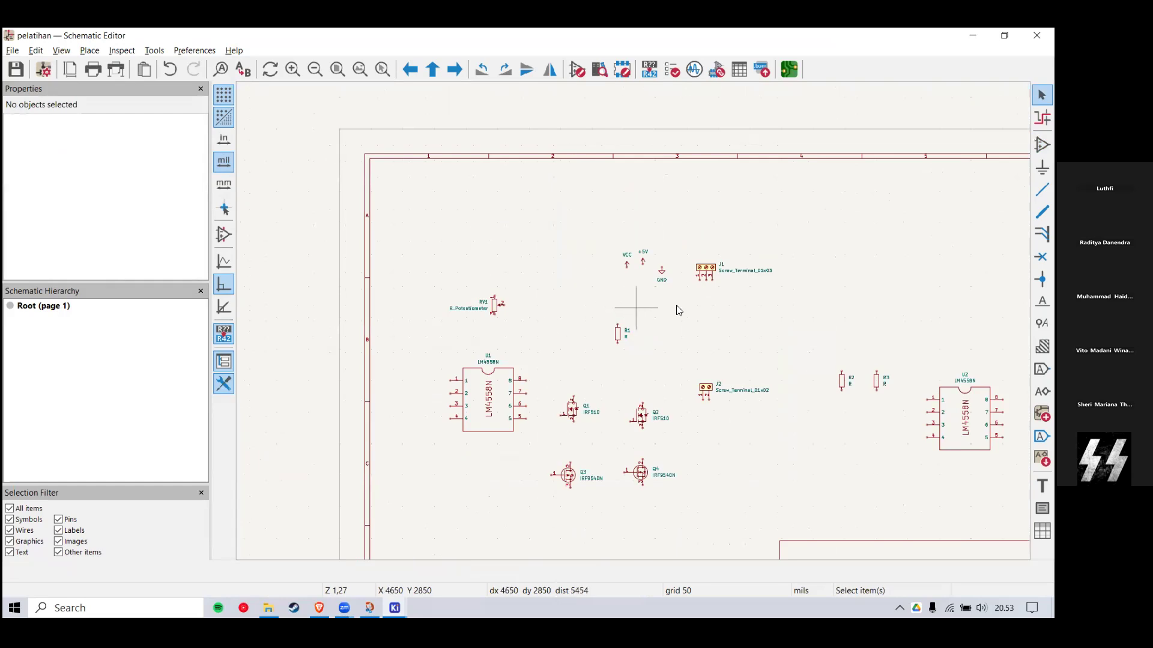
{"action": "scroll", "coordinate": [635, 325], "scroll_direction": "up", "scroll_amount": 2}
{"action": "scroll", "coordinate": [617, 300], "scroll_direction": "down", "scroll_amount": 2}
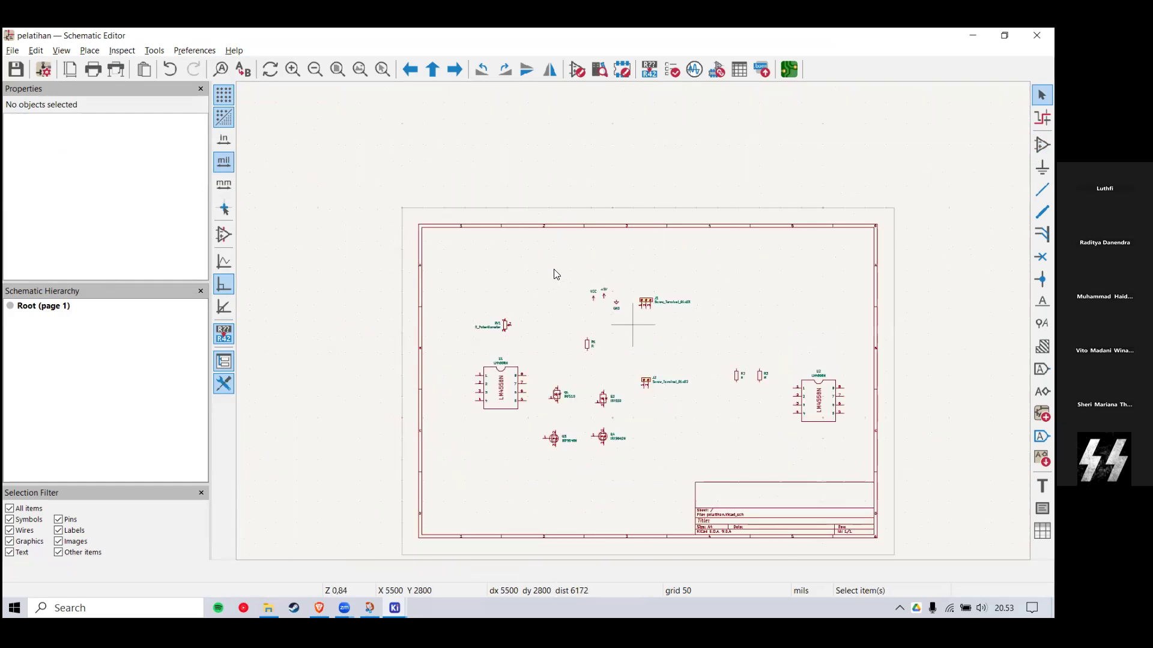
Step: Compare the EasyEDA reference with the KiCad schematic, examining the wiring from the 3-pin input terminal, potentiometer P1 and MOSFET U3
{"action": "key", "text": "alt+Tab"}
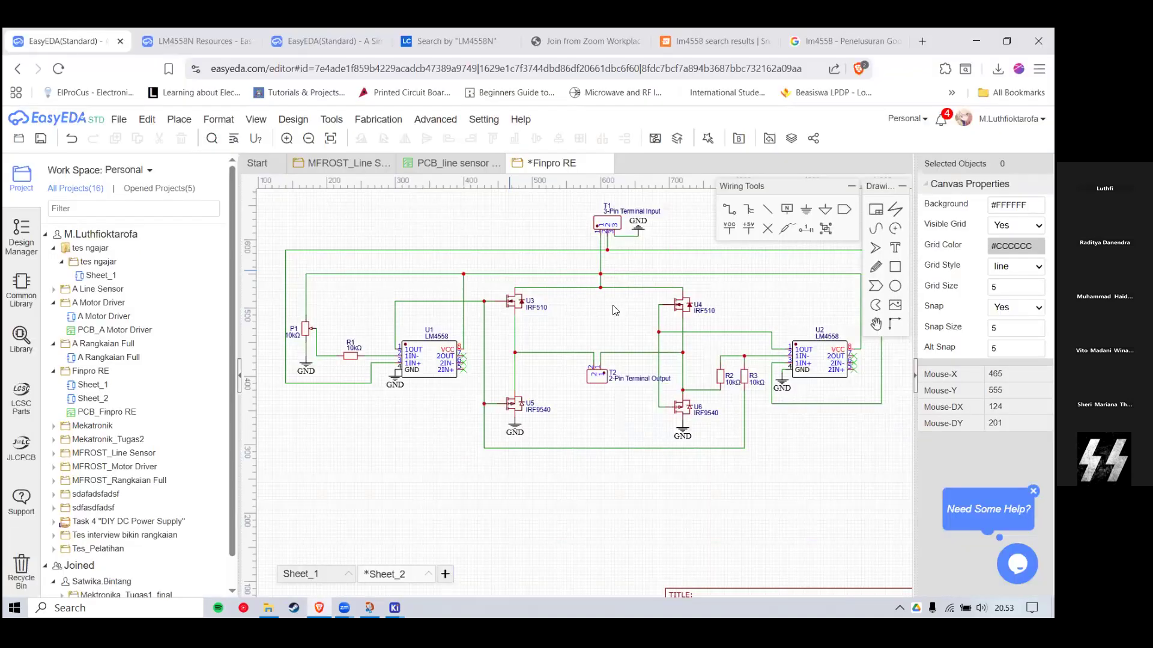
{"action": "scroll", "coordinate": [581, 250], "scroll_direction": "down", "scroll_amount": 1}
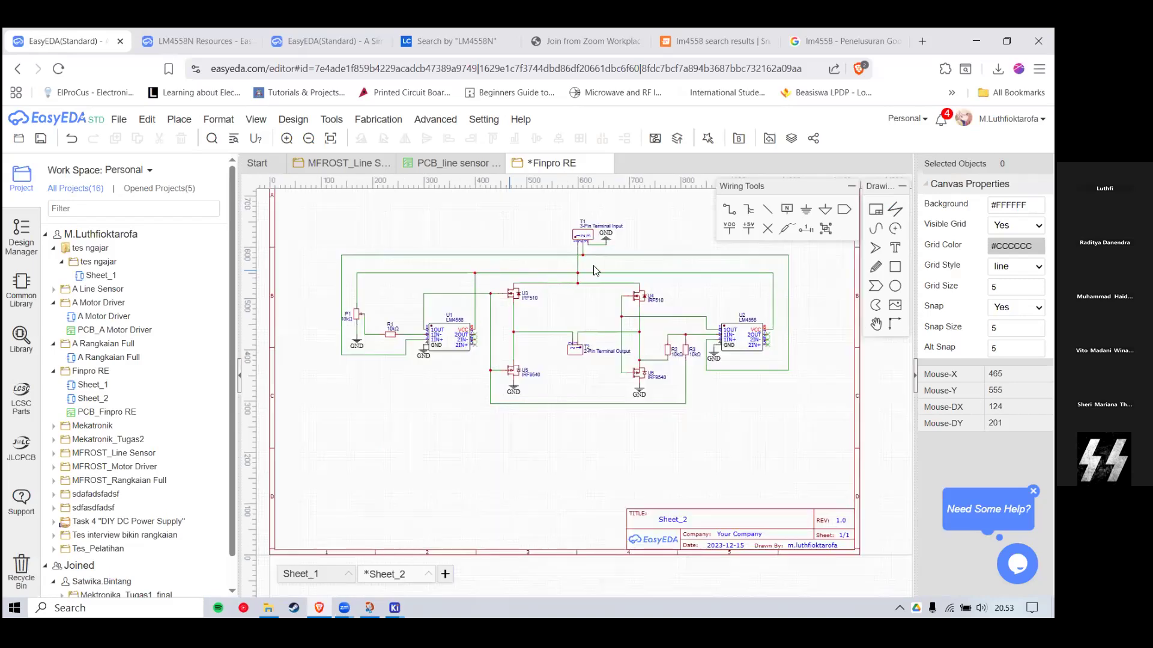
{"action": "right_click_drag", "start_coordinate": [577, 251], "coordinate": [580, 266]}
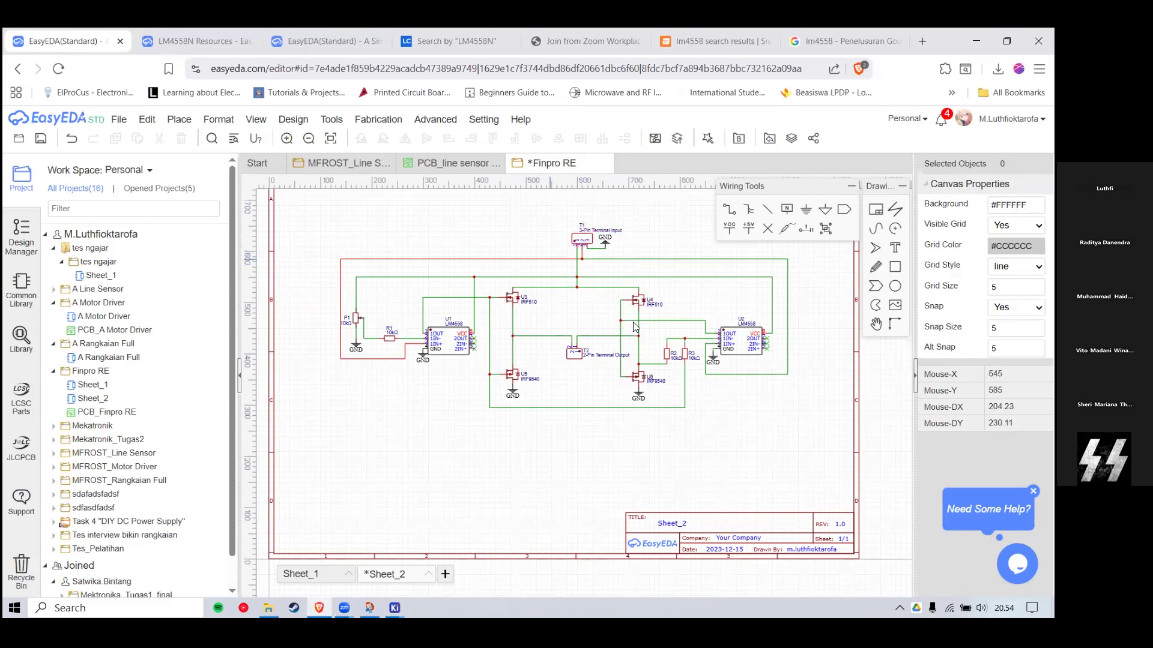
{"action": "key", "text": "alt+Tab"}
{"action": "scroll", "coordinate": [532, 282], "scroll_direction": "up", "scroll_amount": 3}
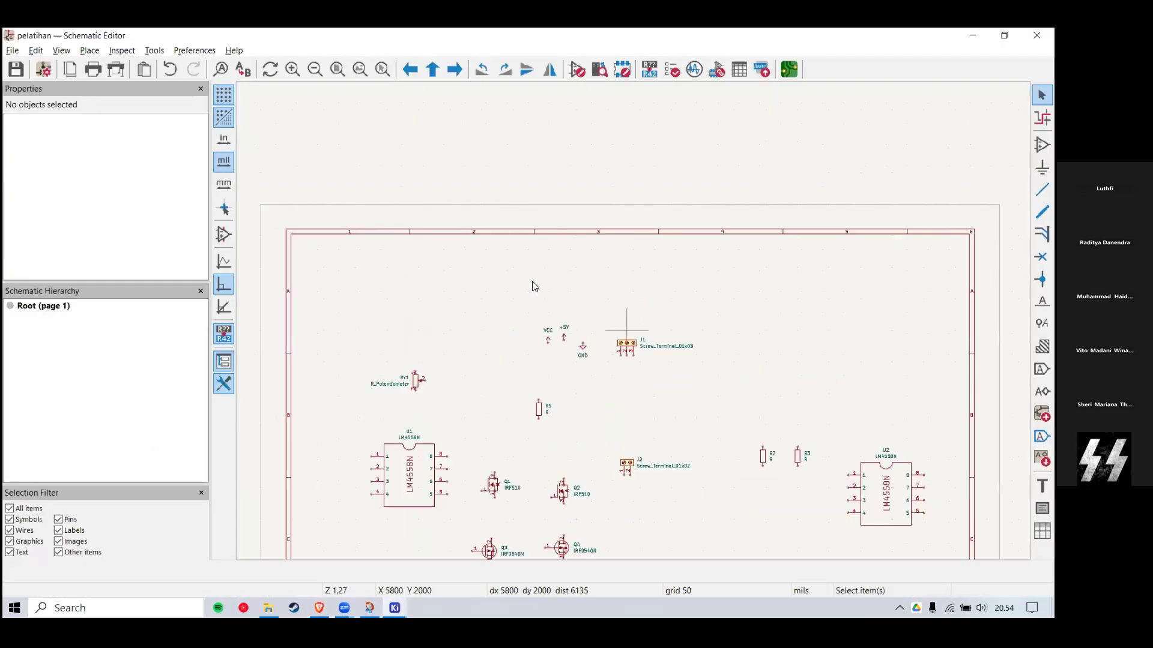
{"action": "scroll", "coordinate": [595, 252], "scroll_direction": "down", "scroll_amount": 2}
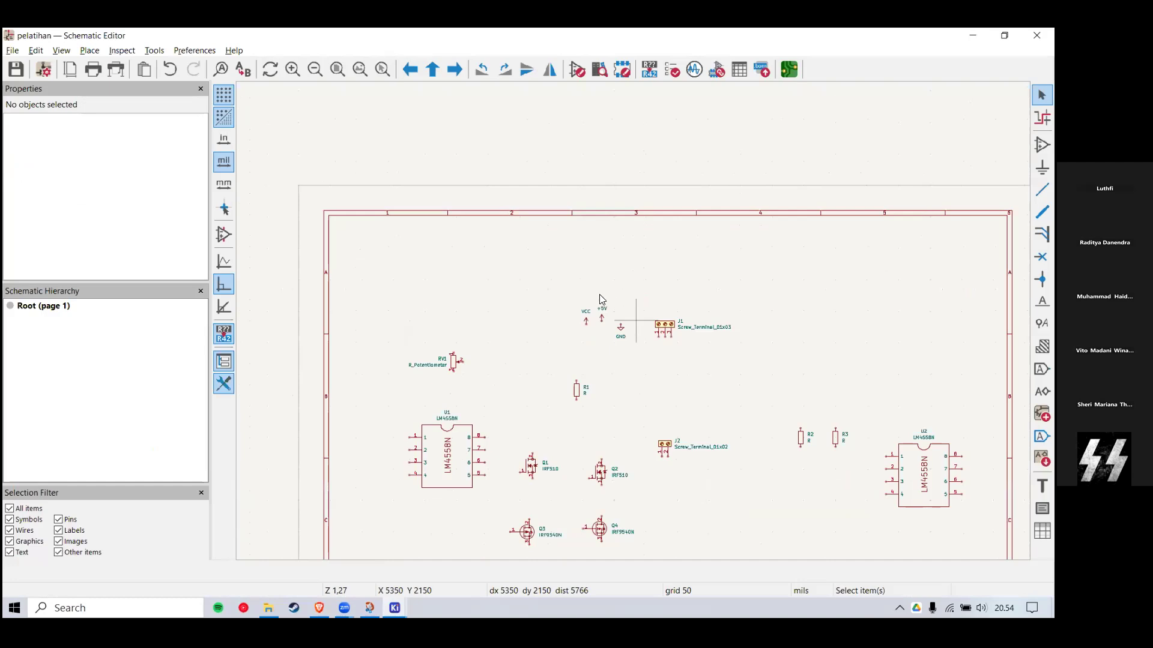
{"action": "key", "text": "alt+Tab"}
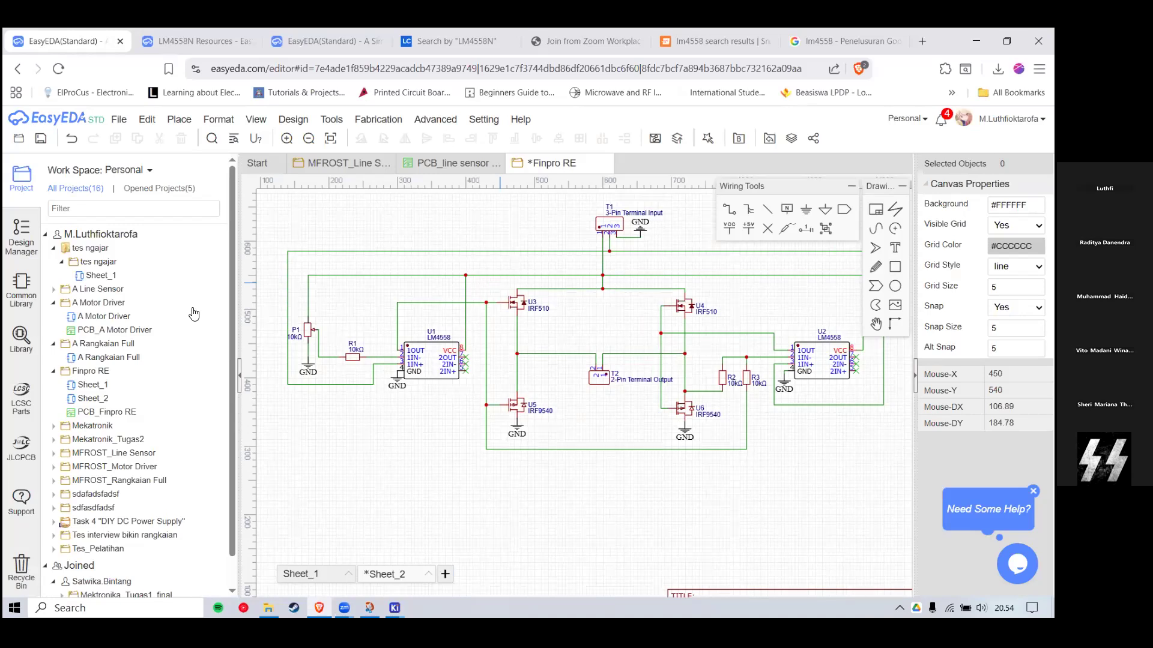
{"action": "key", "text": "alt+Tab"}
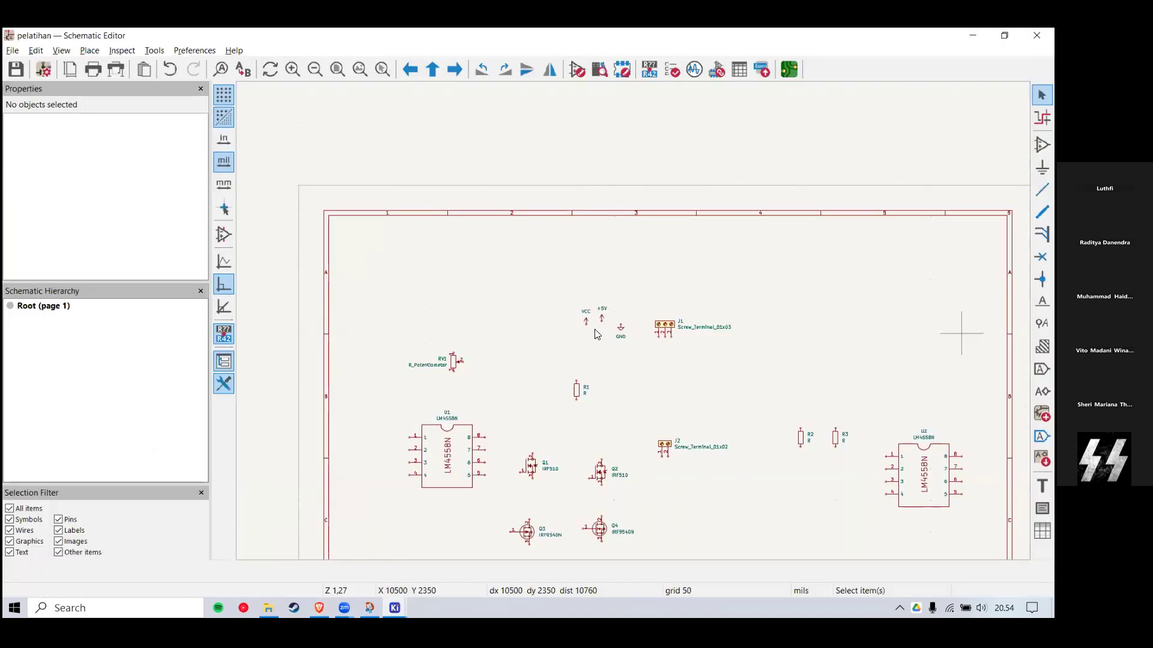
{"action": "key", "text": "alt+Tab"}
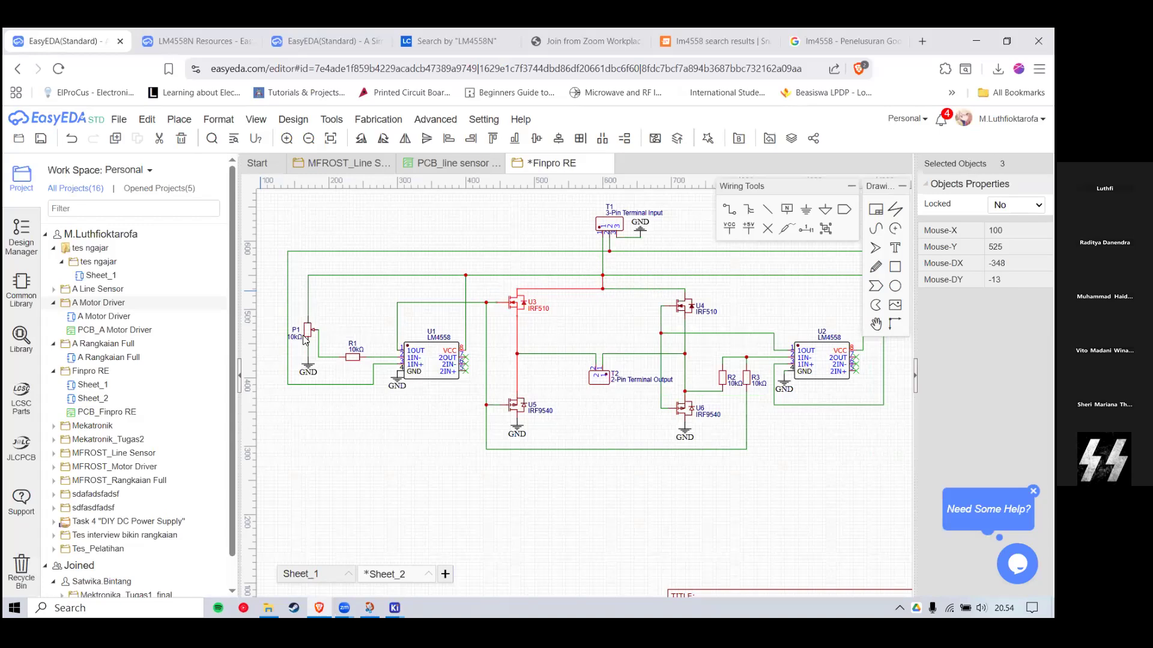
{"action": "key", "text": "alt+Tab"}
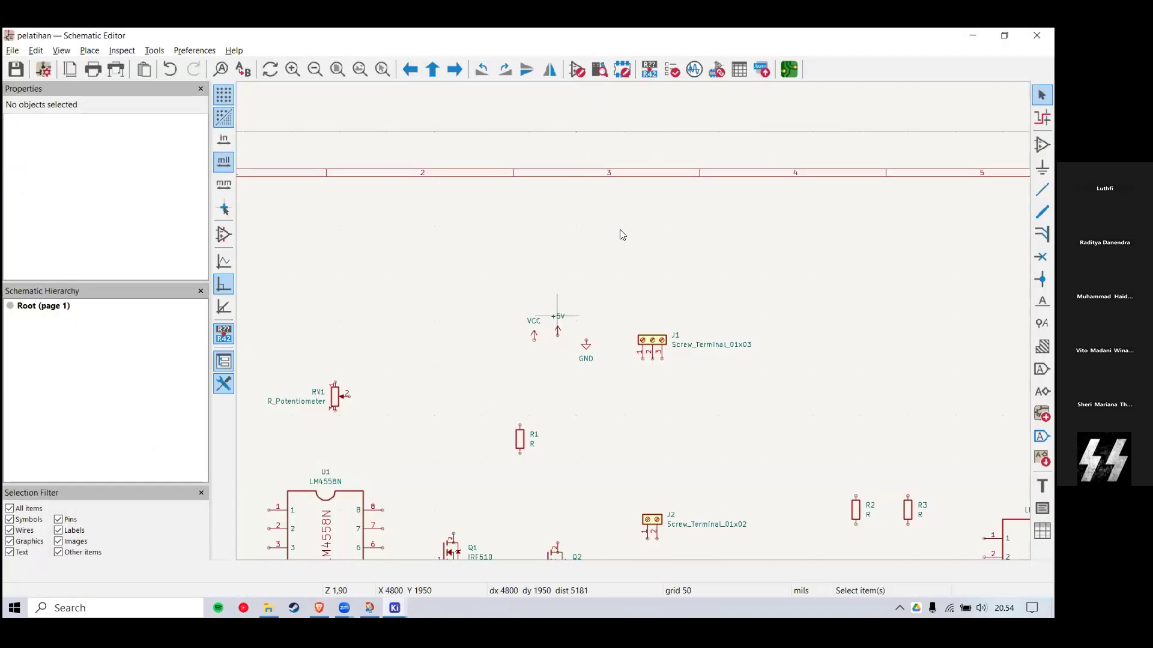
{"action": "key", "text": "alt+Tab"}
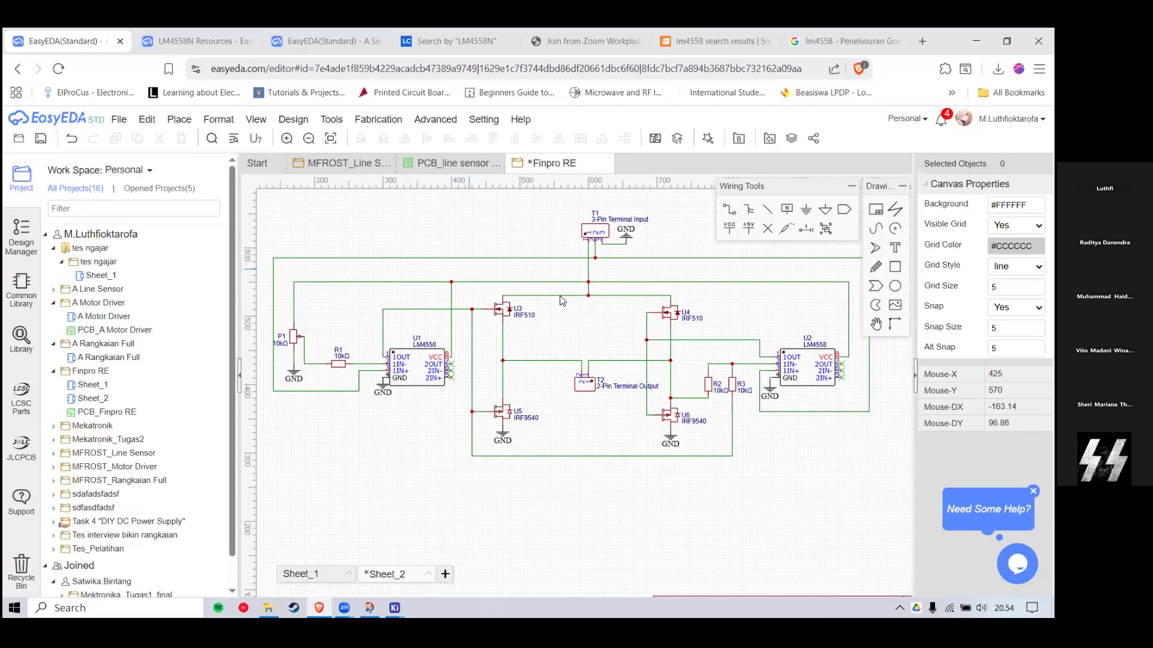
Step: In the KiCad schematic, duplicate the VCC power symbol, rotate it 180° and attach it to pin 1 of J1
{"action": "key", "text": "alt+Tab"}
{"action": "scroll", "coordinate": [632, 318], "scroll_direction": "up", "scroll_amount": 2}
{"action": "scroll", "coordinate": [636, 320], "scroll_direction": "down", "scroll_amount": 4}
{"action": "scroll", "coordinate": [536, 284], "scroll_direction": "up", "scroll_amount": 4}
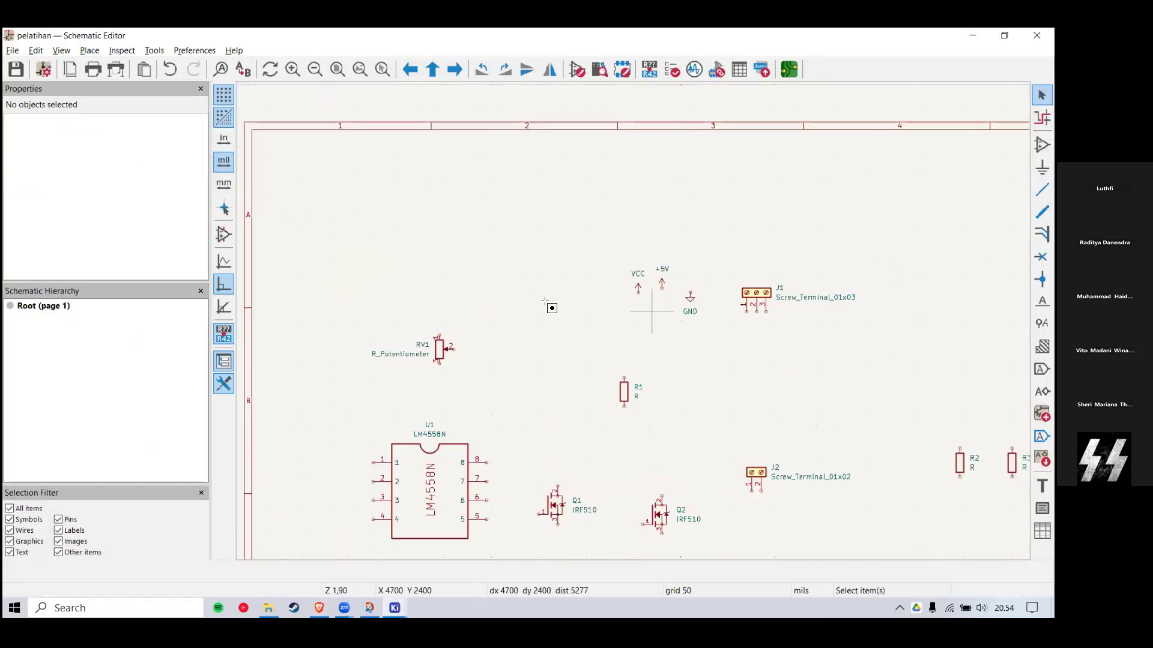
{"action": "key", "text": "ctrl+v"}
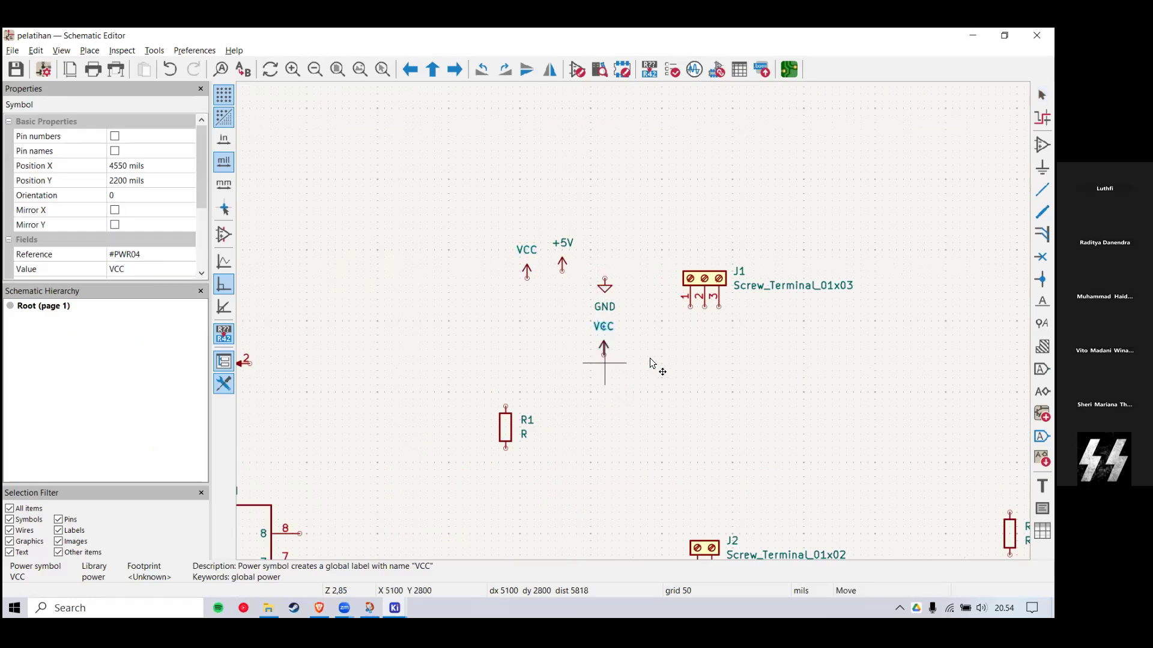
{"action": "key", "text": "r"}
{"action": "key", "text": "r"}
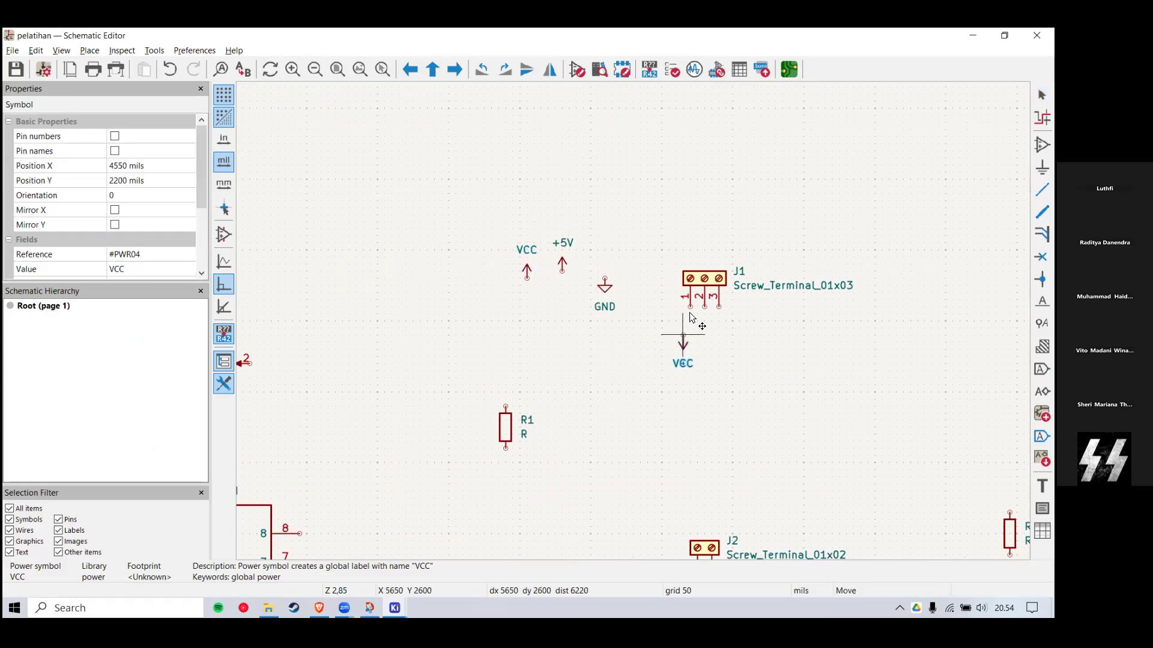
{"action": "left_click", "coordinate": [660, 357]}
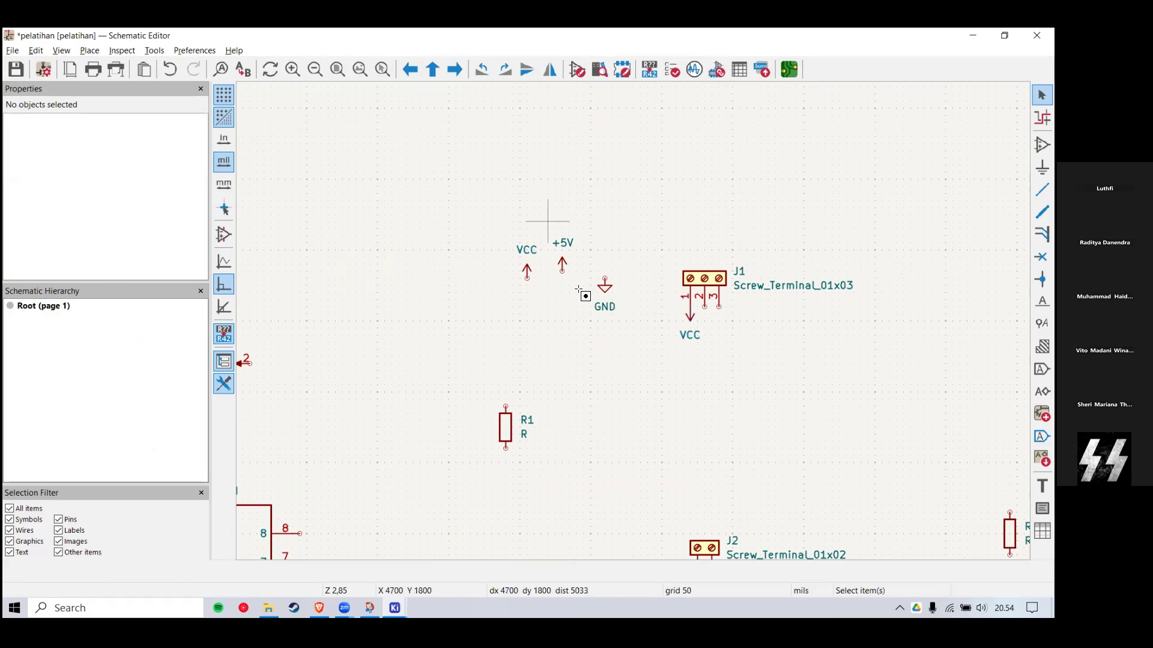
Step: Copy the +5V power symbol, rotate the copy 180° and attach it to pin 2 of J1
{"action": "left_click_drag", "start_coordinate": [577, 292], "coordinate": [580, 293]}
{"action": "key", "text": "ctrl+c"}
{"action": "key", "text": "ctrl+v"}
{"action": "key", "text": "r"}
{"action": "key", "text": "r"}
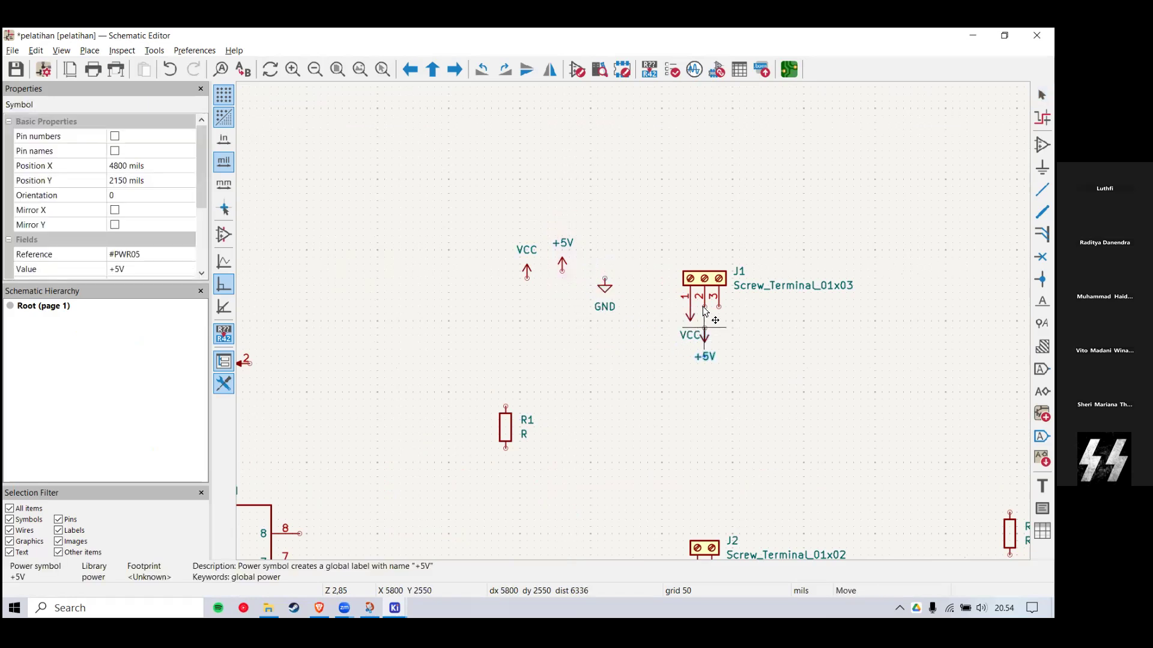
{"action": "left_click", "coordinate": [693, 318]}
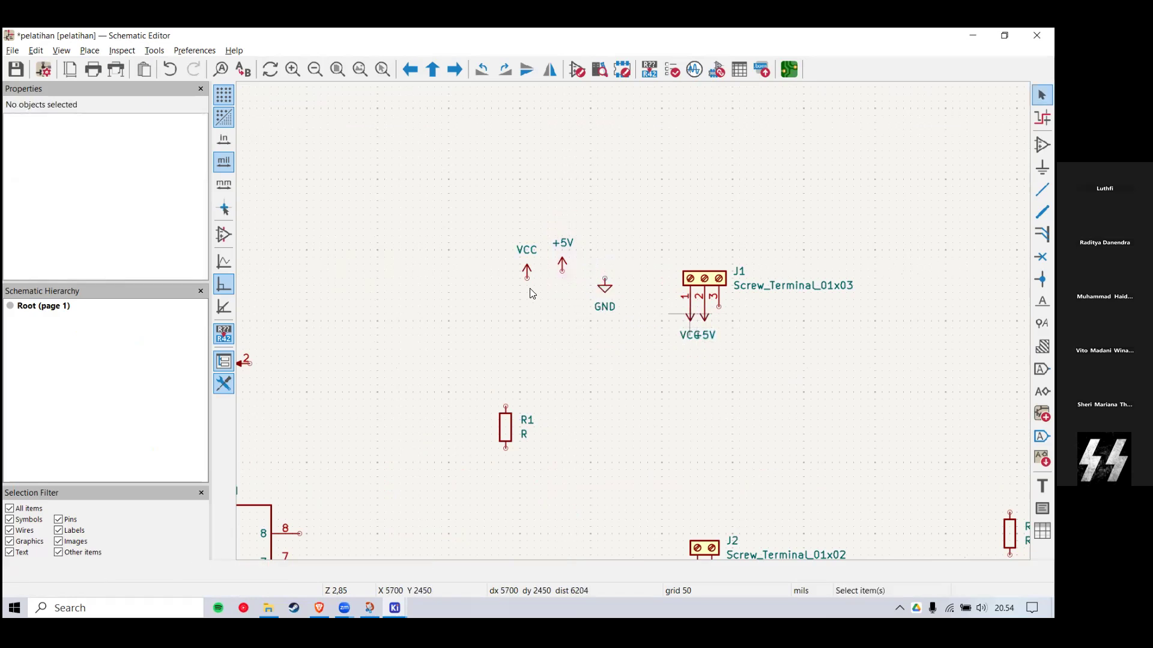
Step: Check the LM4558 pin connections in the EasyEDA reference and wire a VCC power symbol to pin 8 of U1 in KiCad
{"action": "scroll", "coordinate": [632, 325], "scroll_direction": "down", "scroll_amount": 2}
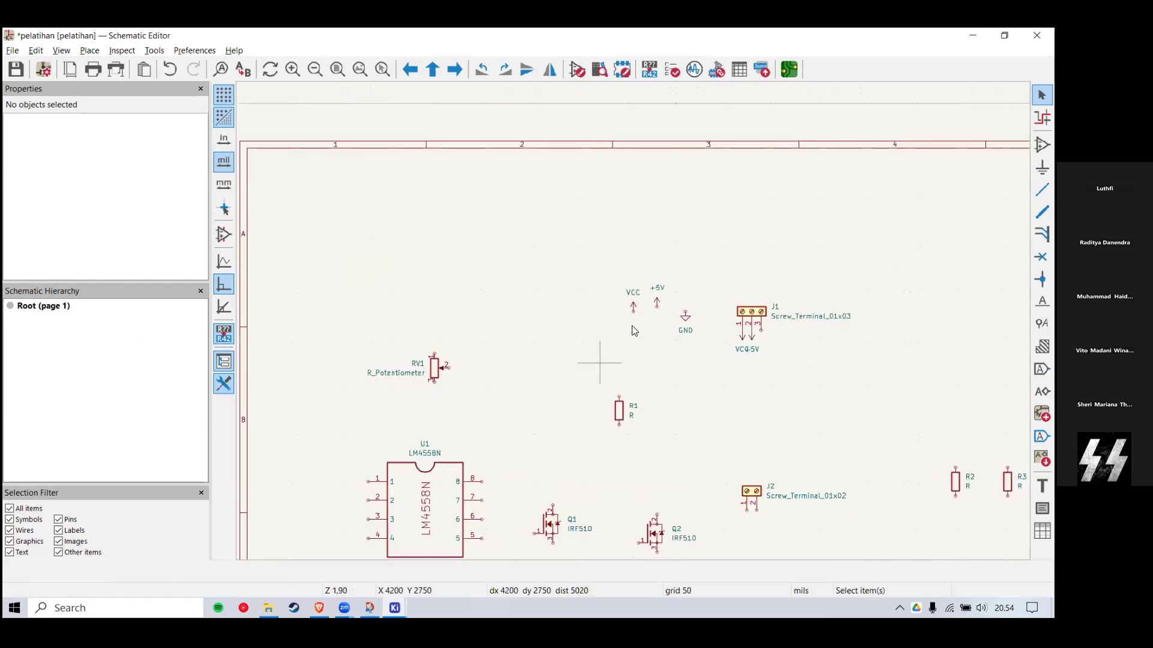
{"action": "scroll", "coordinate": [705, 287], "scroll_direction": "up", "scroll_amount": 1}
{"action": "scroll", "coordinate": [627, 337], "scroll_direction": "up", "scroll_amount": 2}
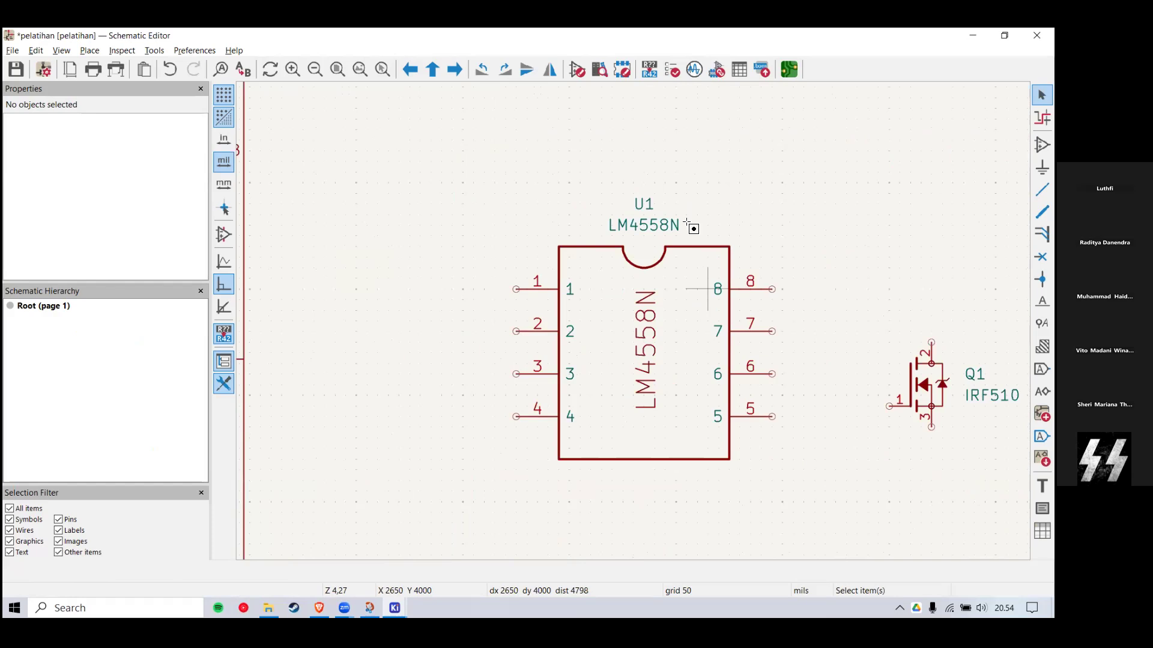
{"action": "key", "text": "alt+Tab"}
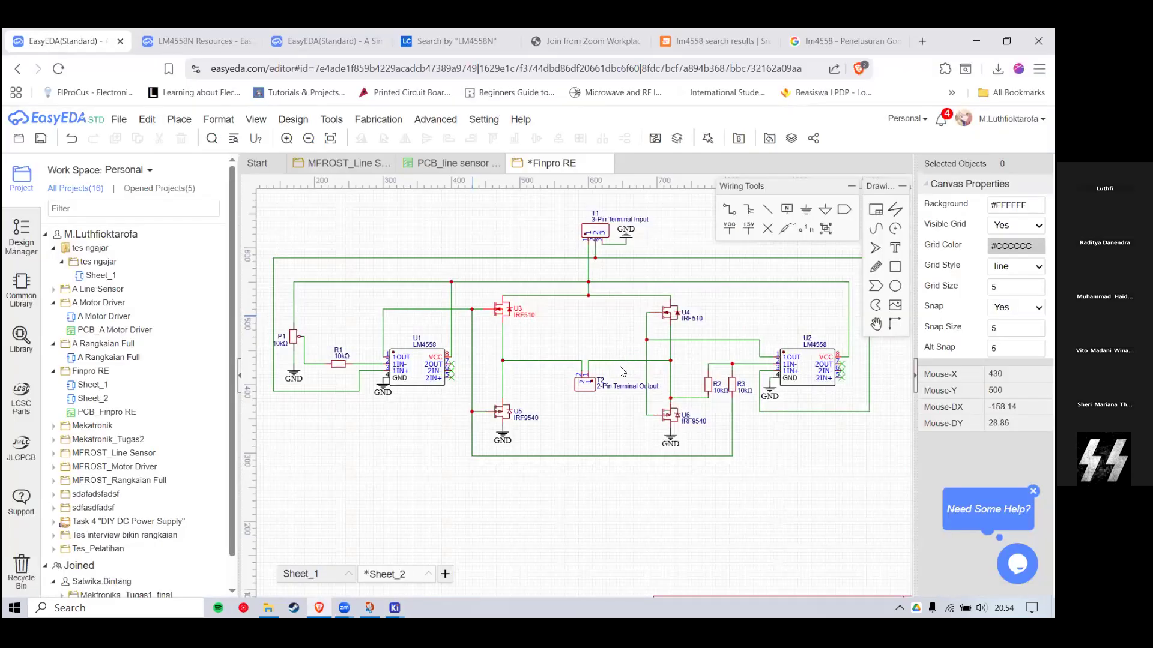
{"action": "scroll", "coordinate": [607, 364], "scroll_direction": "up", "scroll_amount": 2}
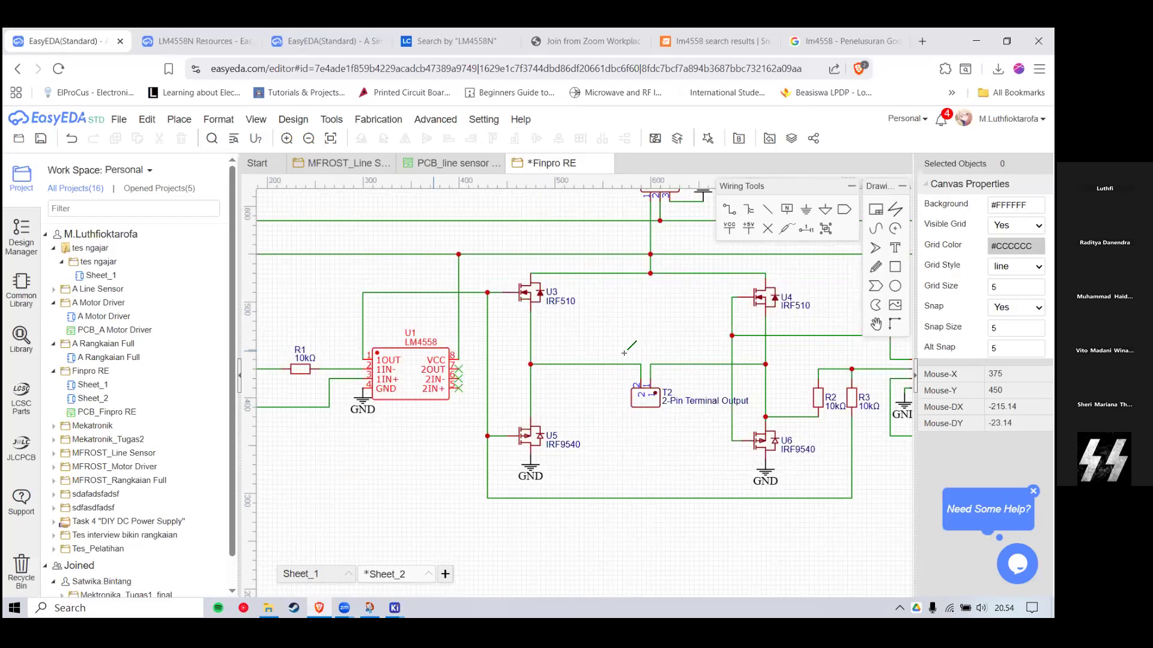
{"action": "scroll", "coordinate": [635, 328], "scroll_direction": "up", "scroll_amount": 3}
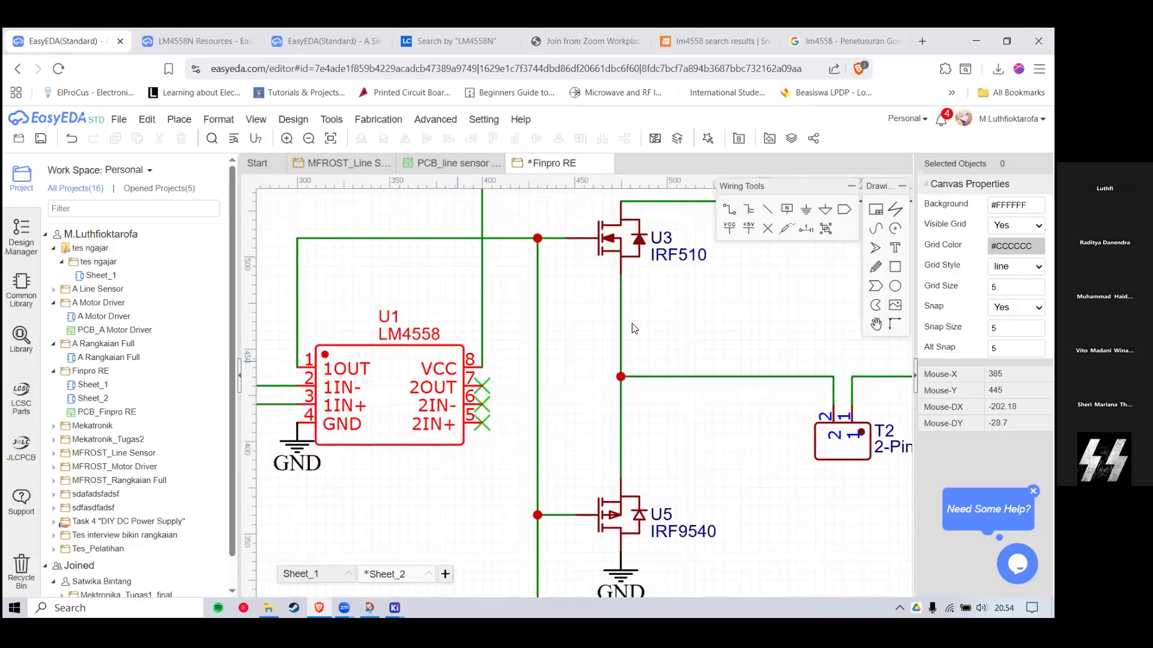
{"action": "key", "text": "alt+Tab"}
Step: Move the LM4558N symbol U2 from the far side of the sheet to below U1, at about X 1700, Y 5600 mils
{"action": "scroll", "coordinate": [640, 308], "scroll_direction": "down", "scroll_amount": 5}
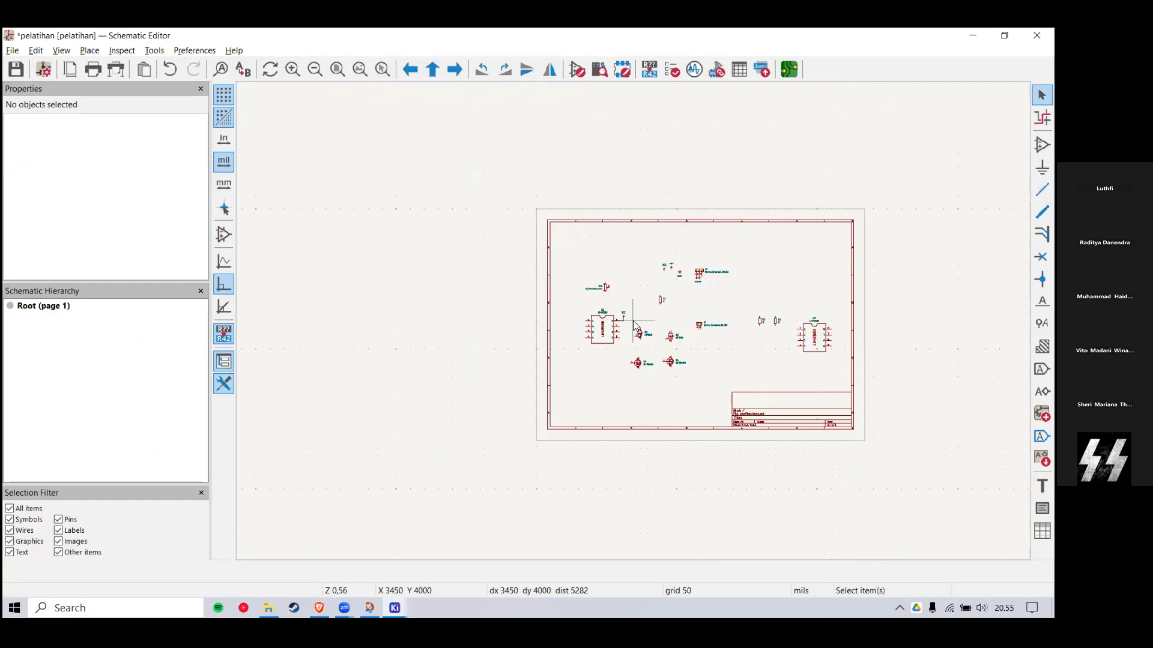
{"action": "scroll", "coordinate": [725, 317], "scroll_direction": "up", "scroll_amount": 2}
{"action": "scroll", "coordinate": [665, 325], "scroll_direction": "up", "scroll_amount": 3}
{"action": "scroll", "coordinate": [674, 331], "scroll_direction": "down", "scroll_amount": 4}
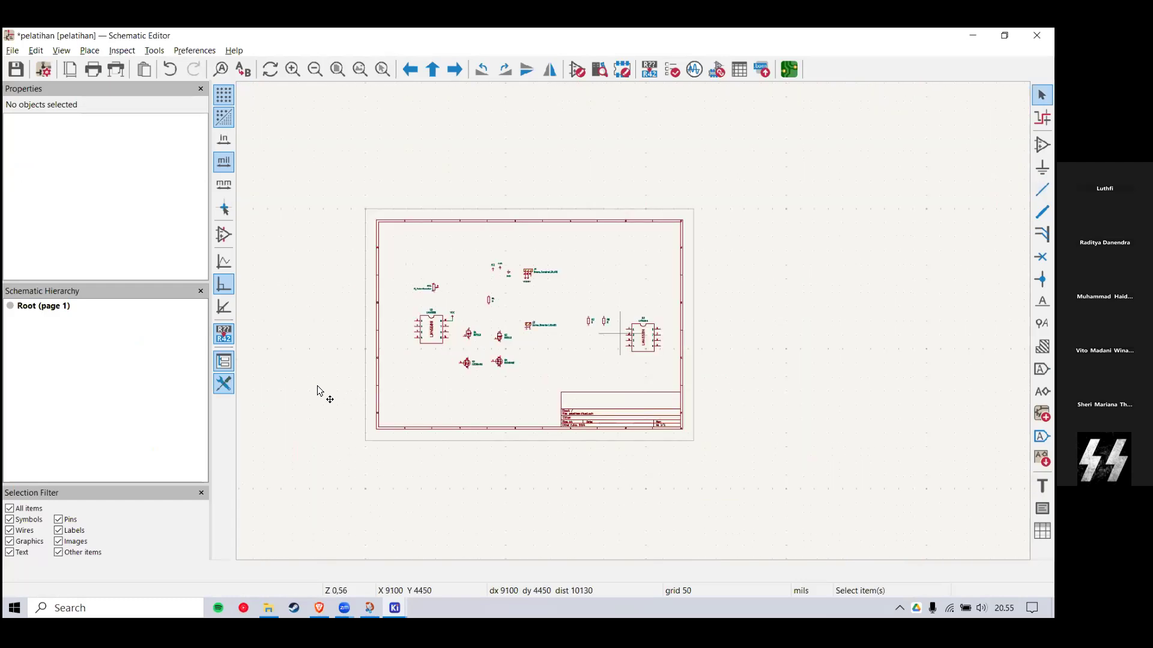
{"action": "scroll", "coordinate": [624, 324], "scroll_direction": "up", "scroll_amount": 1}
{"action": "left_click_drag", "start_coordinate": [634, 325], "coordinate": [321, 367]}
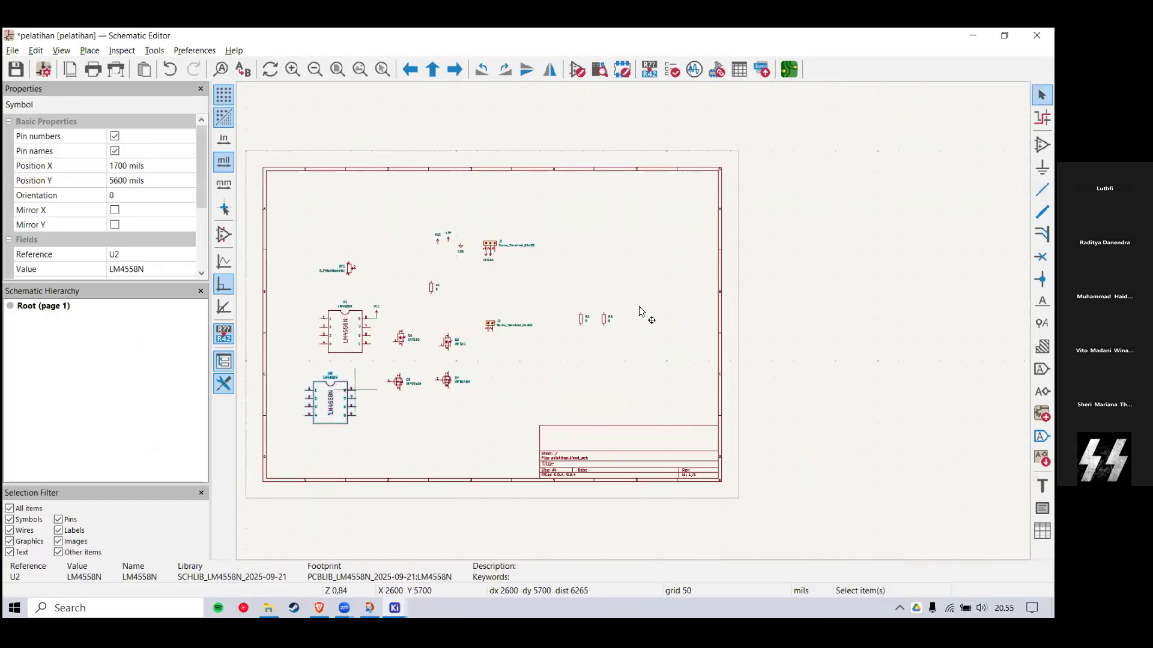
Step: Place a copy of the VCC power symbol above pin 8 of U2 and wire it to that pin
{"action": "scroll", "coordinate": [324, 372], "scroll_direction": "up", "scroll_amount": 3}
{"action": "scroll", "coordinate": [632, 321], "scroll_direction": "up", "scroll_amount": 1}
{"action": "left_click", "coordinate": [824, 289]}
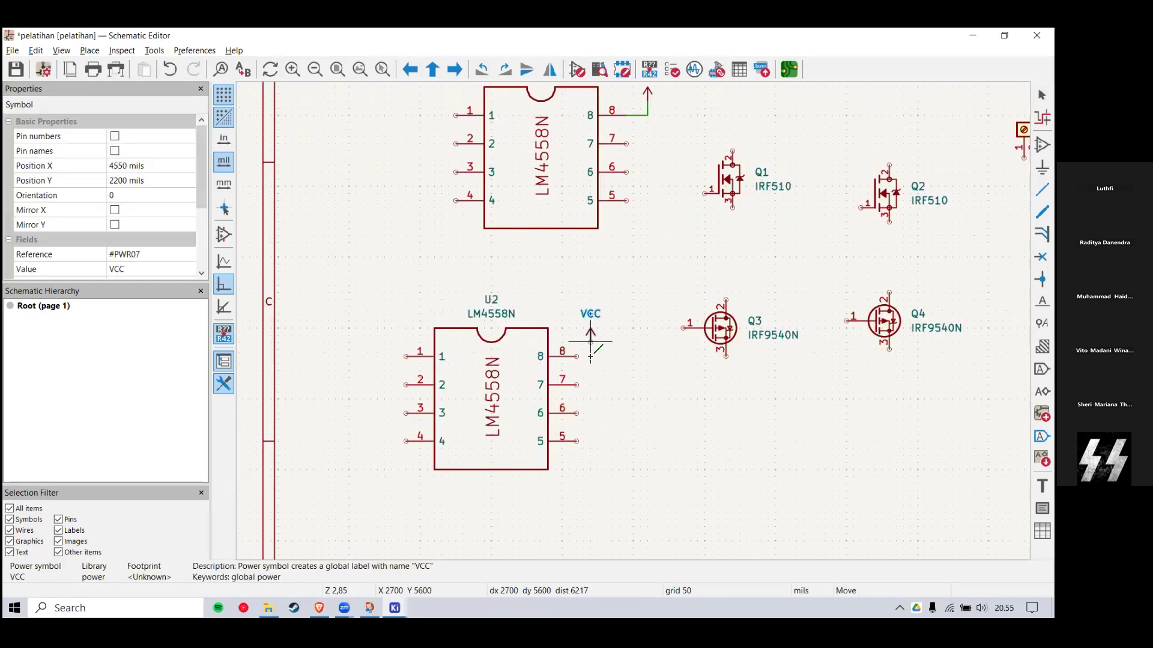
{"action": "left_click", "coordinate": [590, 341]}
{"action": "left_click", "coordinate": [575, 359]}
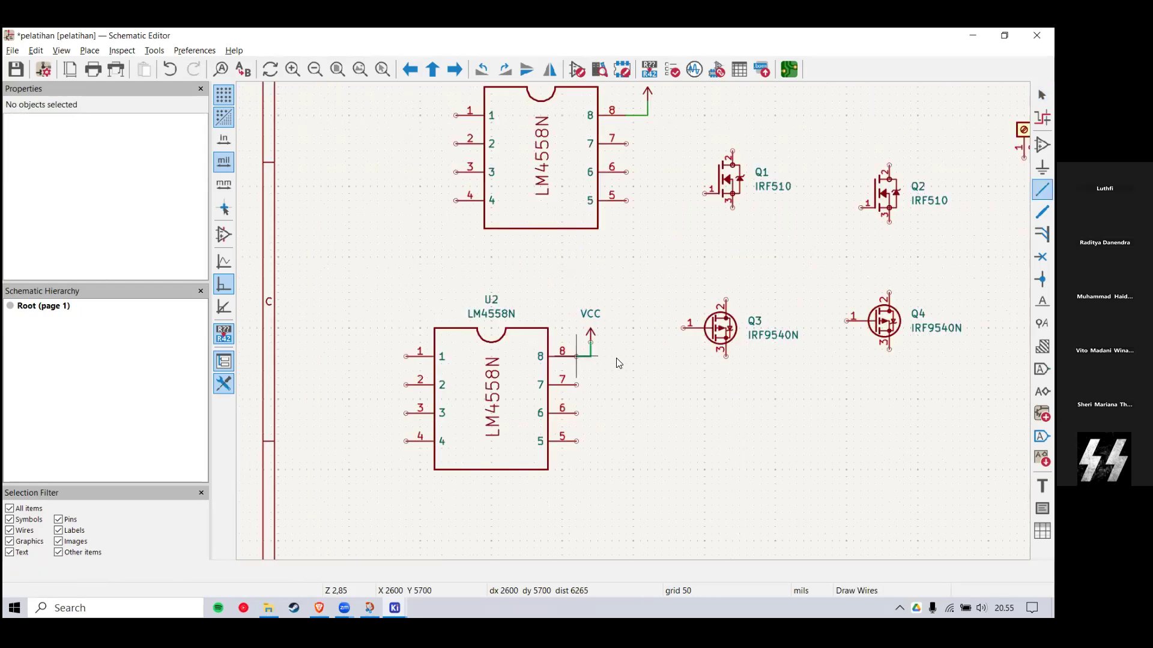
{"action": "scroll", "coordinate": [641, 305], "scroll_direction": "down", "scroll_amount": 4}
{"action": "scroll", "coordinate": [635, 326], "scroll_direction": "up", "scroll_amount": 5}
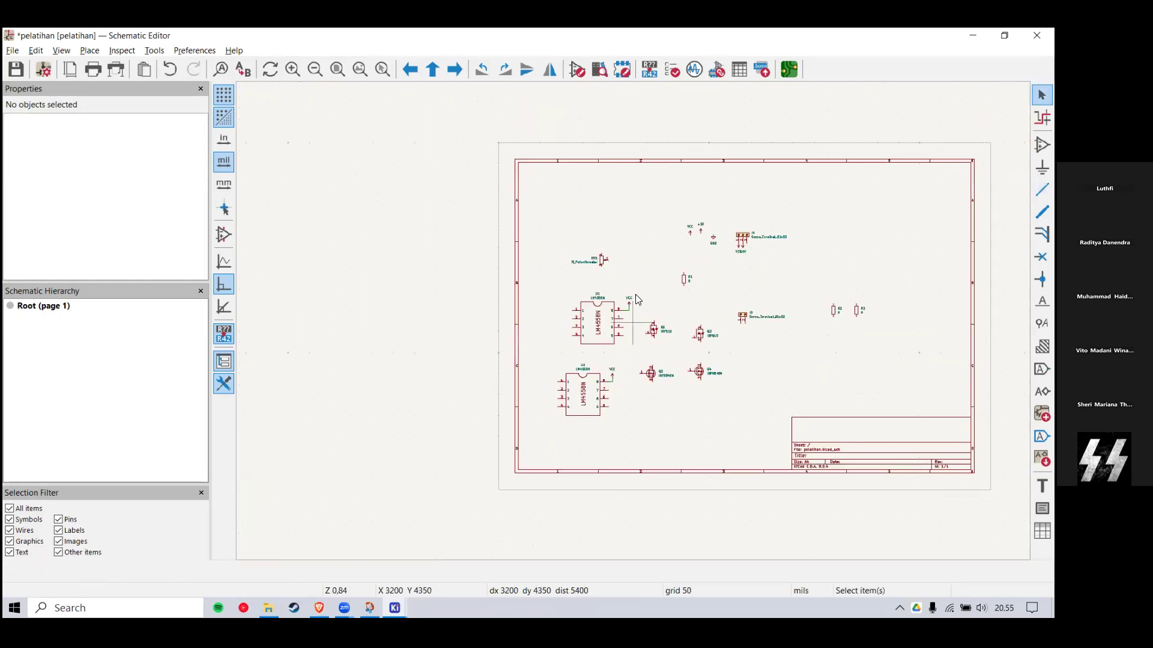
{"action": "scroll", "coordinate": [637, 329], "scroll_direction": "down", "scroll_amount": 2}
{"action": "scroll", "coordinate": [636, 332], "scroll_direction": "up", "scroll_amount": 1}
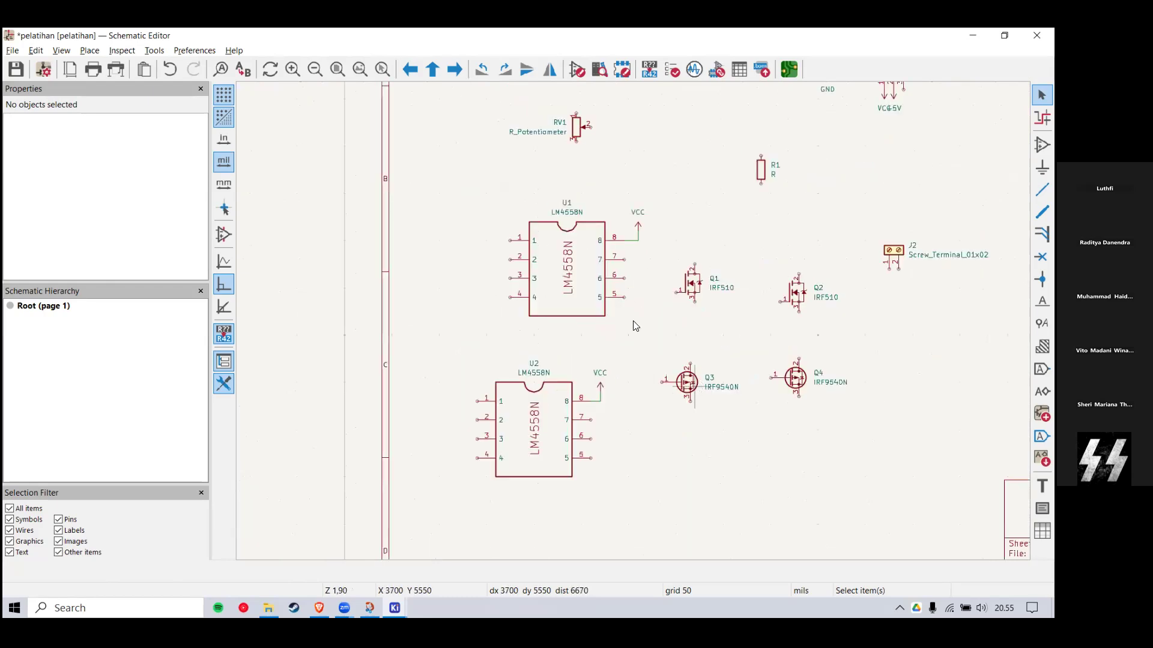
{"action": "scroll", "coordinate": [621, 309], "scroll_direction": "up", "scroll_amount": 2}
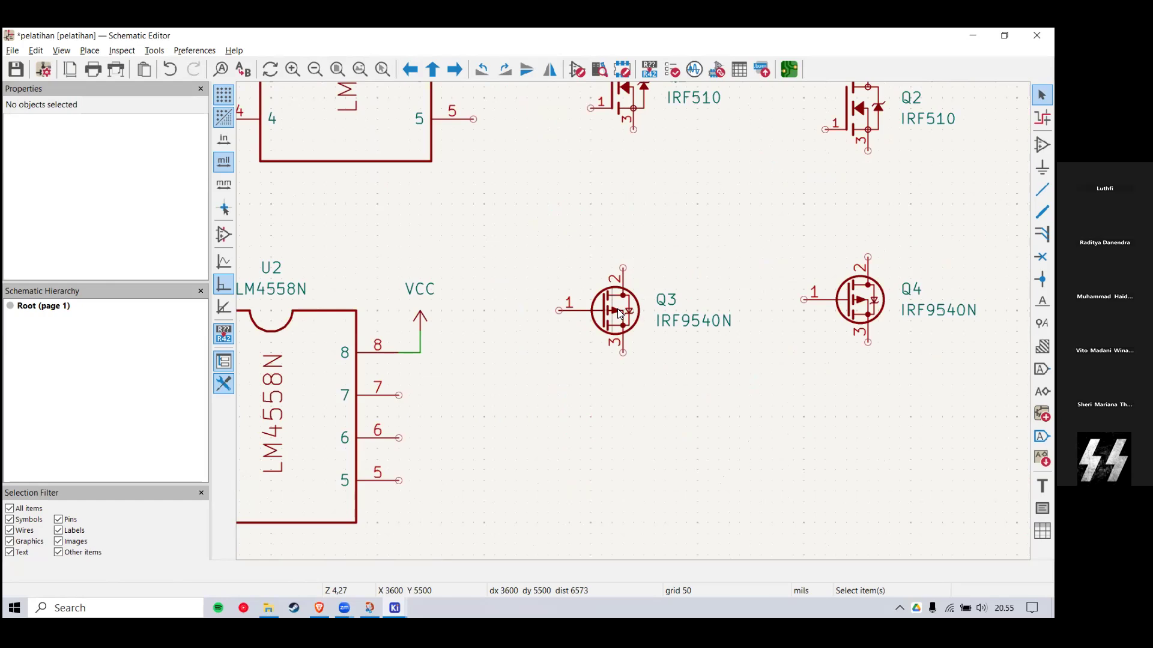
{"action": "key", "text": "m"}
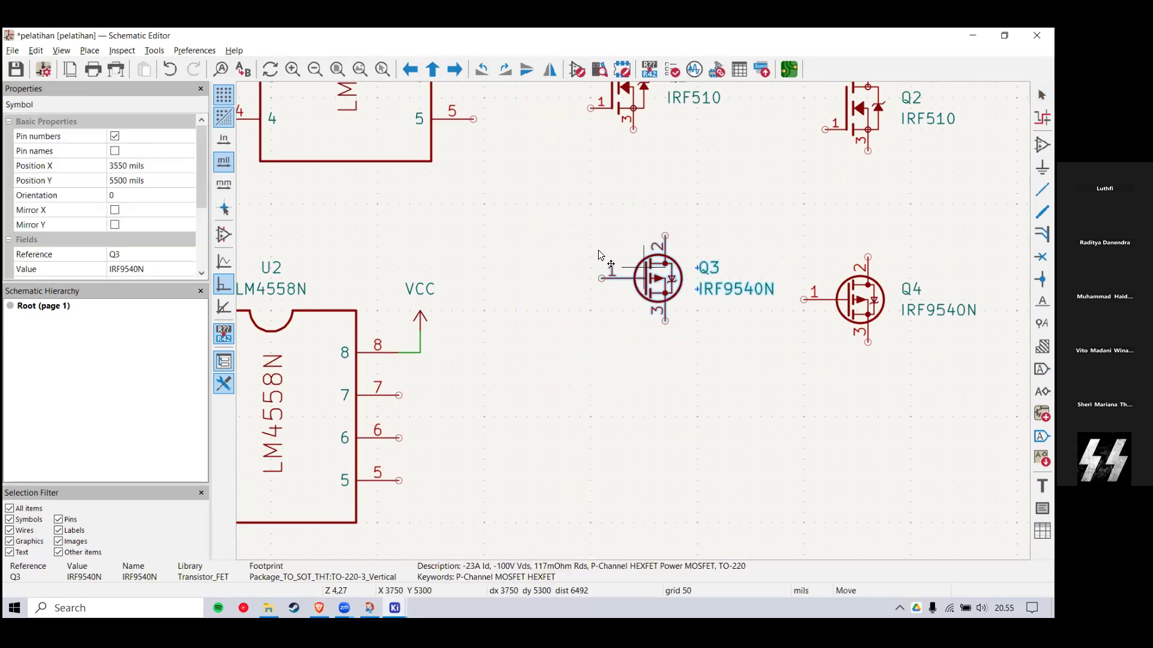
{"action": "left_click", "coordinate": [624, 318]}
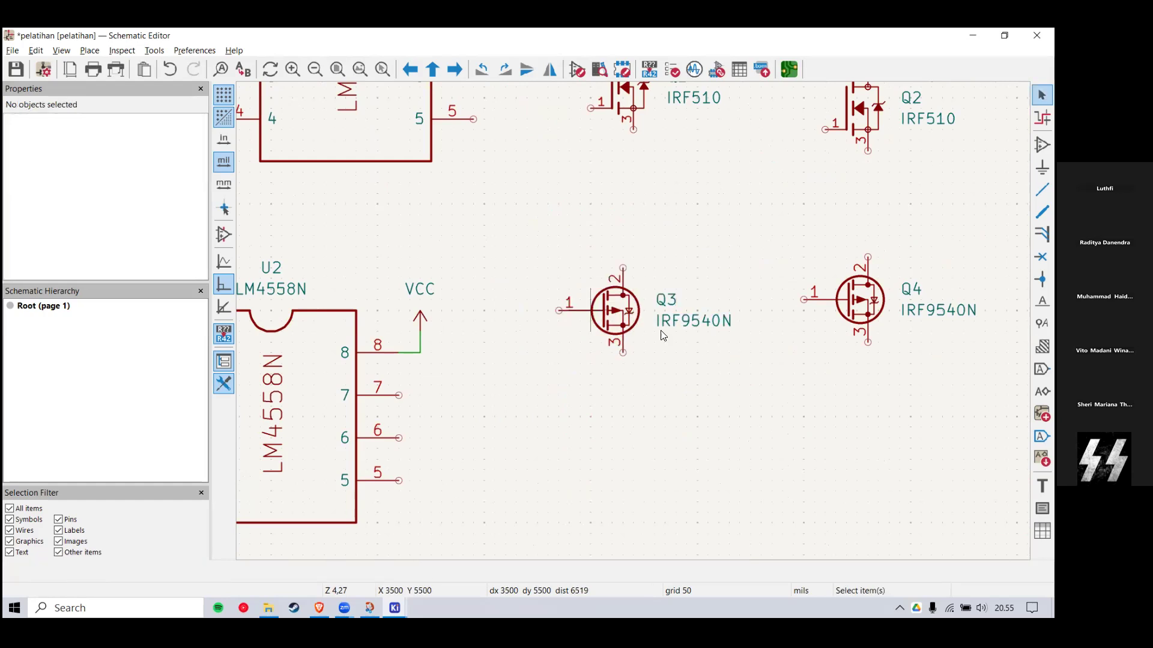
{"action": "right_click", "coordinate": [625, 315]}
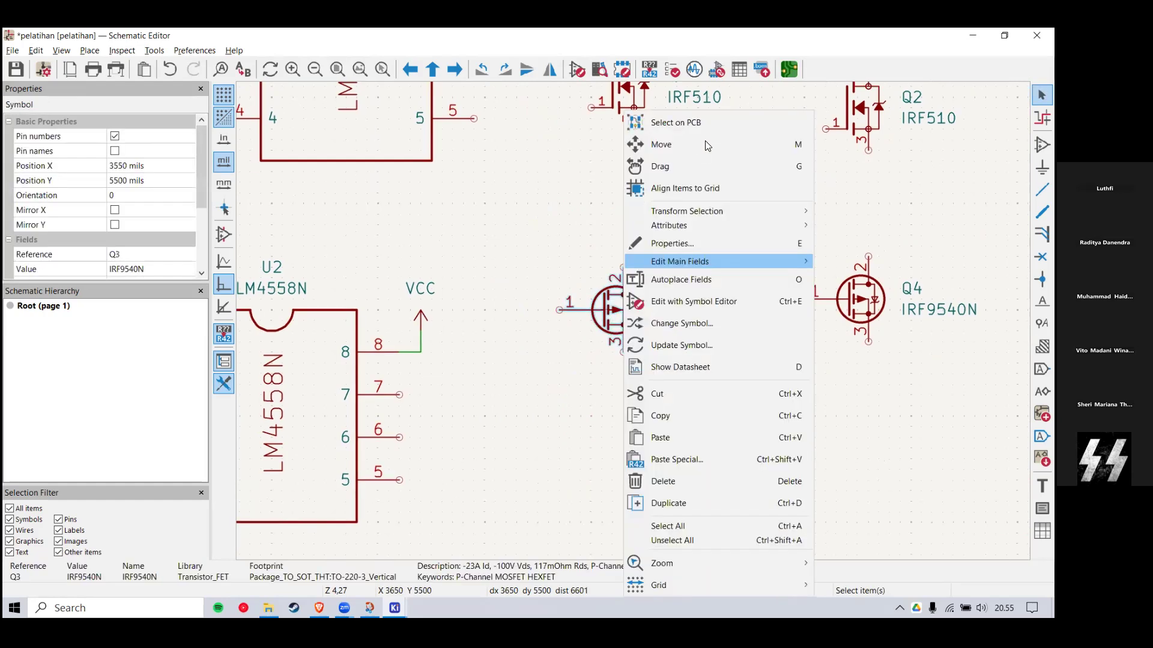
{"action": "left_click", "coordinate": [769, 144]}
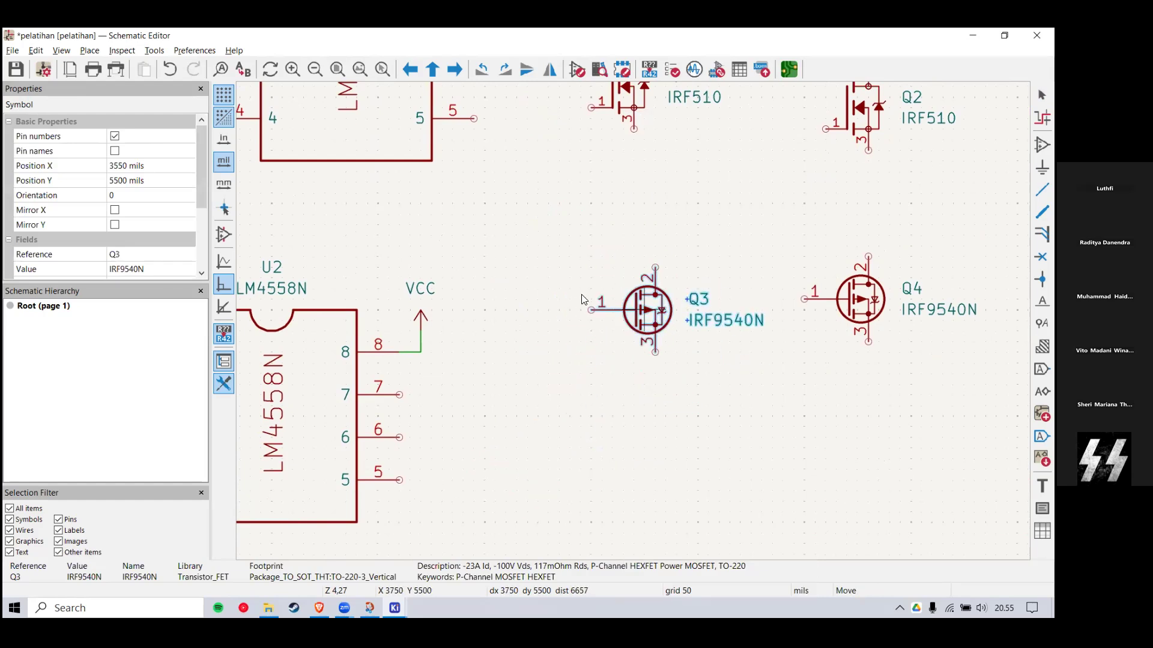
{"action": "left_click", "coordinate": [593, 273]}
Step: Shift U2 together with its wired VCC symbol so it lines up more closely beneath U1
{"action": "scroll", "coordinate": [510, 329], "scroll_direction": "down", "scroll_amount": 3}
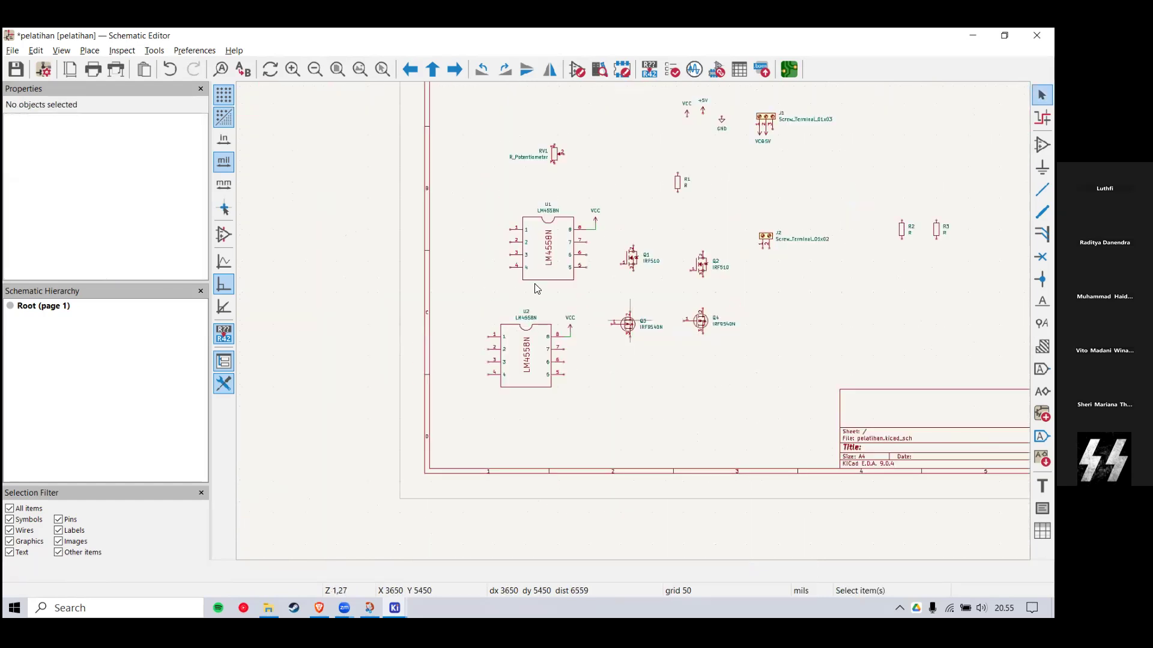
{"action": "left_click_drag", "start_coordinate": [588, 302], "coordinate": [510, 366]}
{"action": "key", "text": "g"}
{"action": "left_click", "coordinate": [525, 326]}
{"action": "left_click", "coordinate": [476, 359]}
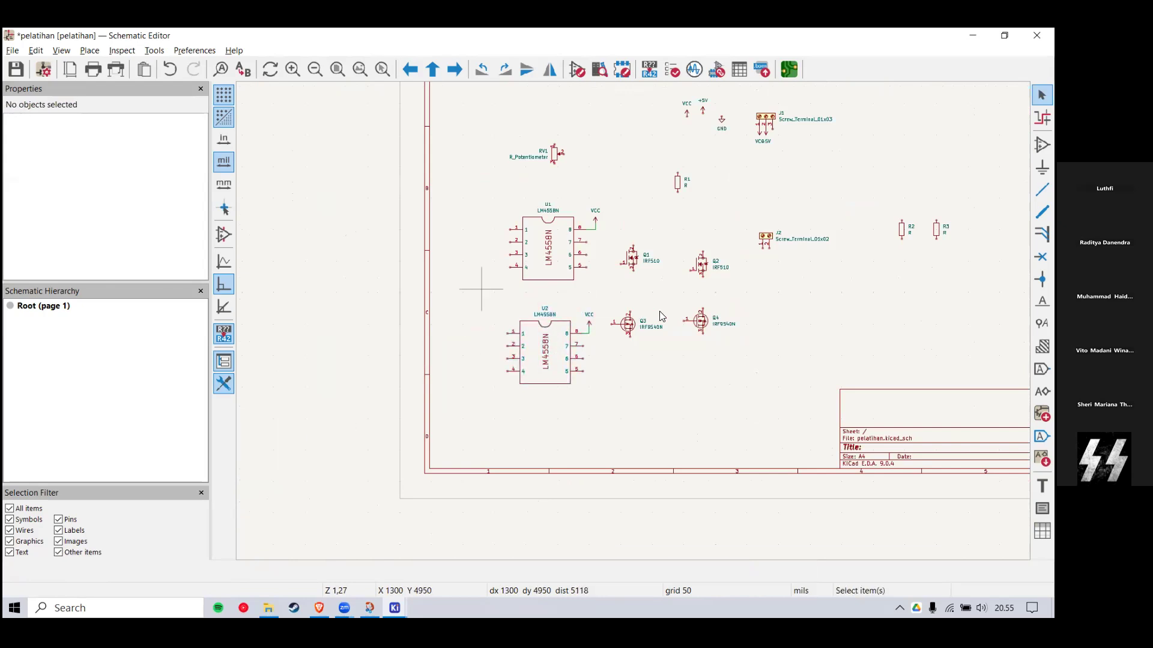
Step: Check the ground pin in the EasyEDA reference and attach GND power symbols to pin 4 of U1 and U2 in KiCad
{"action": "key", "text": "alt+Tab"}
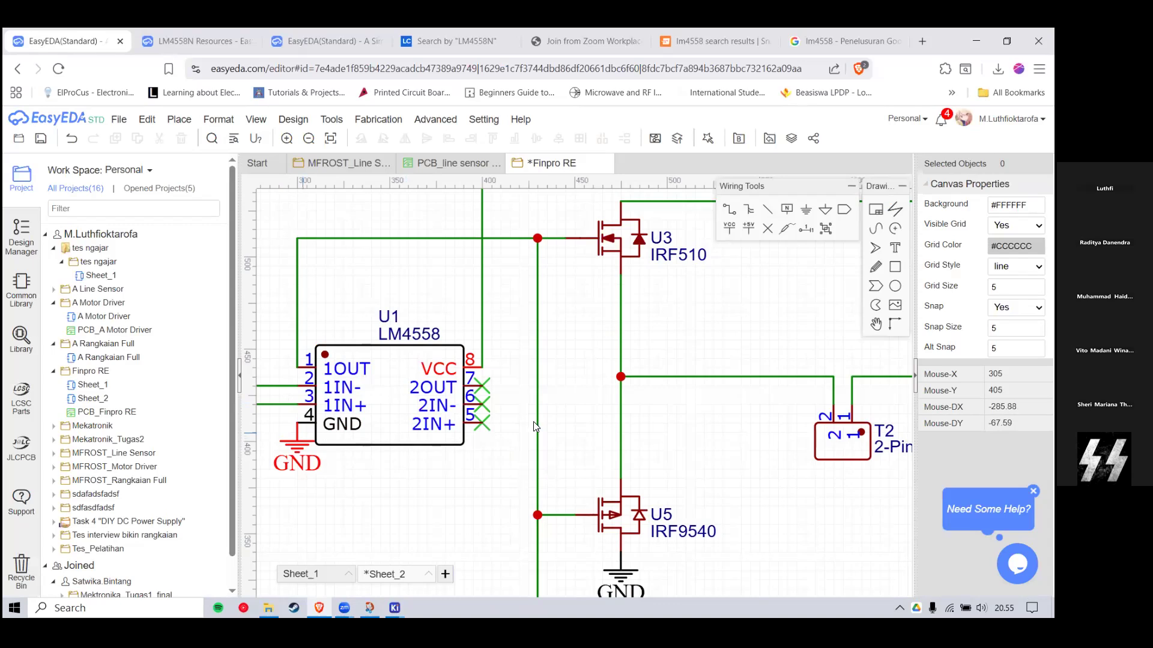
{"action": "key", "text": "alt+Tab"}
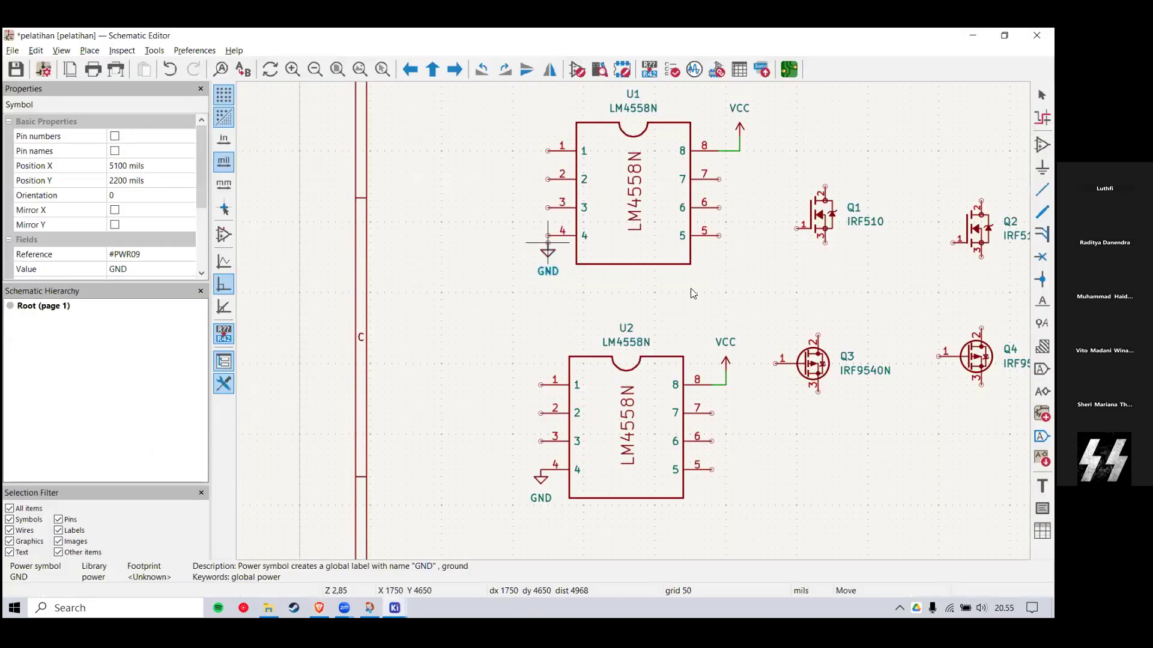
{"action": "scroll", "coordinate": [620, 313], "scroll_direction": "down", "scroll_amount": 5}
Step: Paste a GND power symbol onto pin 3 of J1 and drag it down and outward with its wire still connected
{"action": "scroll", "coordinate": [780, 228], "scroll_direction": "up", "scroll_amount": 8}
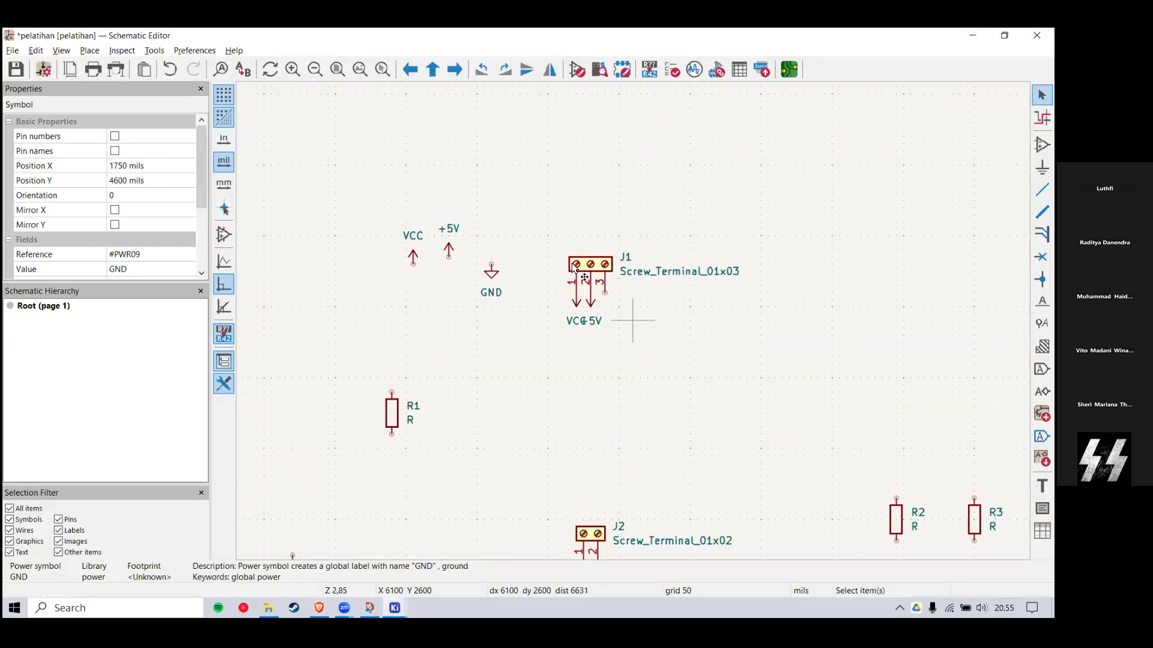
{"action": "key", "text": "ctrl+v"}
{"action": "left_click", "coordinate": [569, 257]}
{"action": "double_click", "coordinate": [570, 275]}
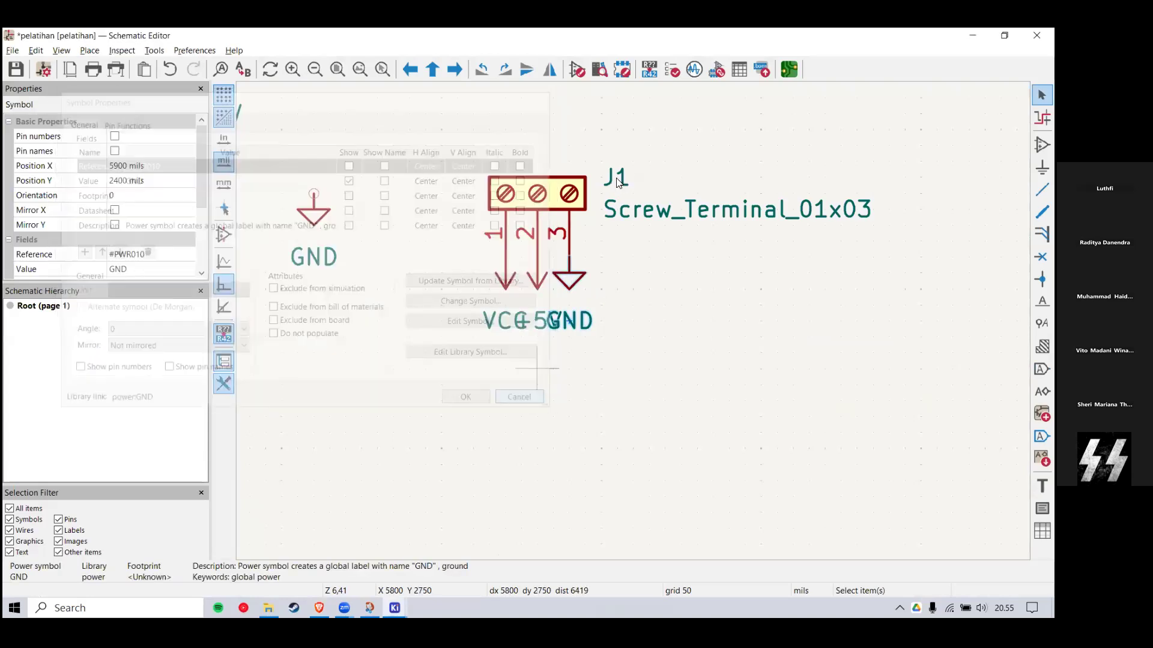
{"action": "right_click", "coordinate": [570, 273]}
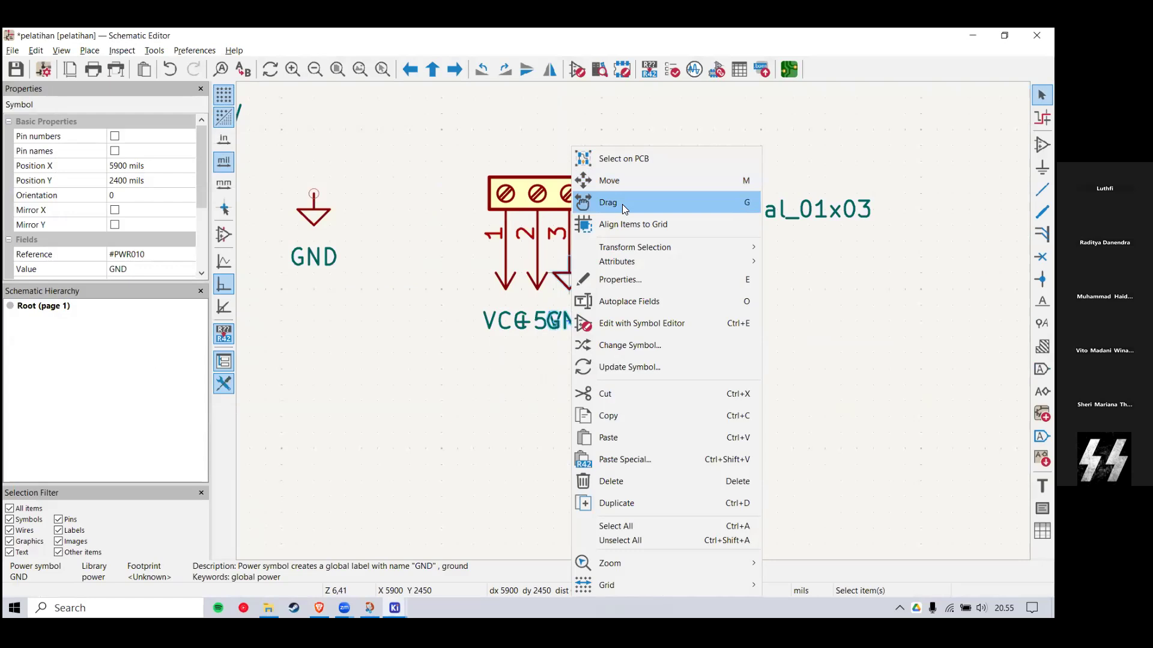
{"action": "left_click", "coordinate": [624, 203]}
{"action": "left_click", "coordinate": [683, 352]}
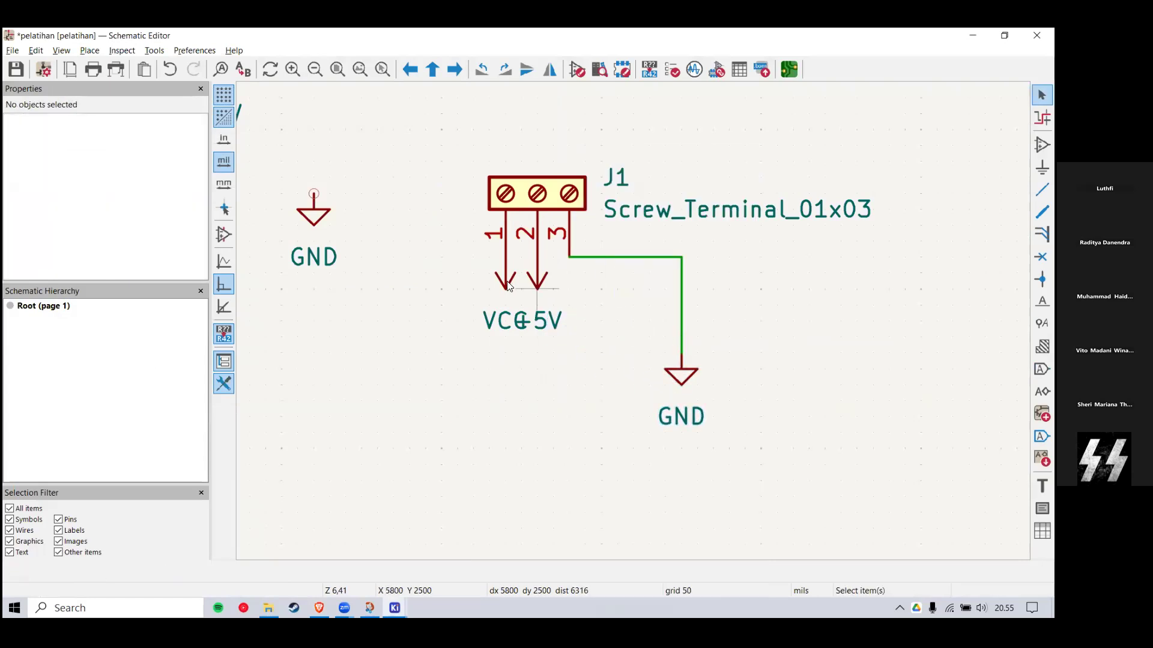
Step: Spread the VCC and +5V symbols below J1, keeping them wired to pins 1 and 2
{"action": "left_click_drag", "start_coordinate": [509, 286], "coordinate": [410, 322]}
{"action": "right_click", "coordinate": [543, 270]}
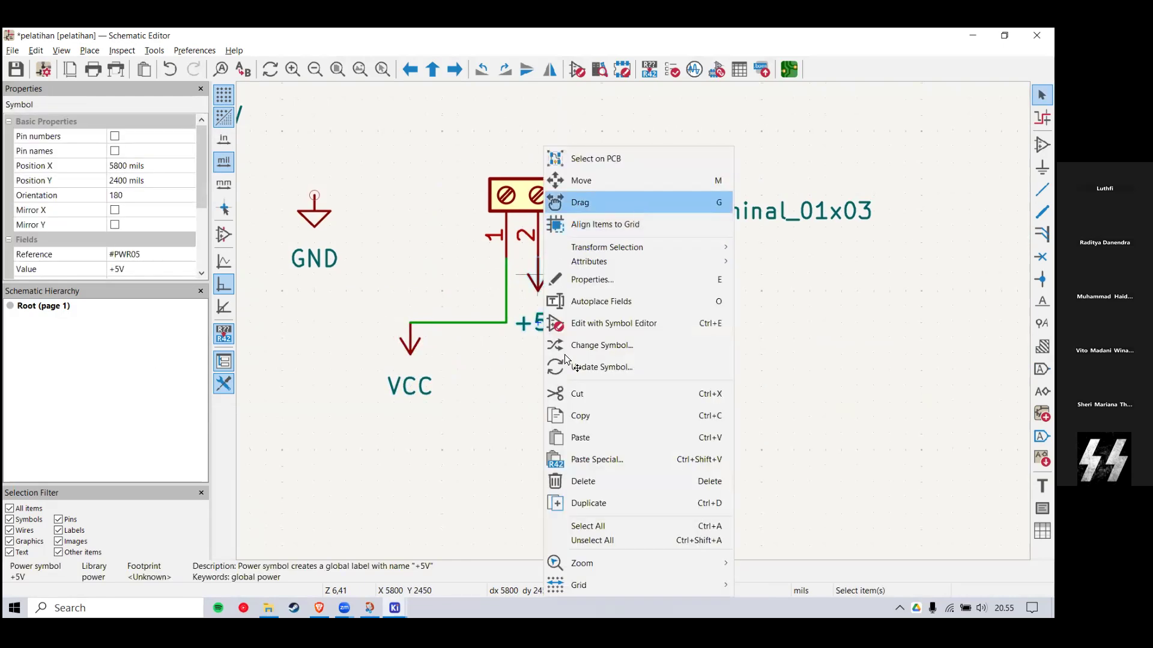
{"action": "left_click", "coordinate": [635, 208]}
{"action": "left_click", "coordinate": [530, 368]}
{"action": "left_click_drag", "start_coordinate": [506, 311], "coordinate": [405, 374]}
Step: Examine the EasyEDA reference for the wiring around U1, the MOSFETs and the input and output terminals
{"action": "scroll", "coordinate": [633, 322], "scroll_direction": "down", "scroll_amount": 8}
{"action": "scroll", "coordinate": [591, 320], "scroll_direction": "up", "scroll_amount": 3}
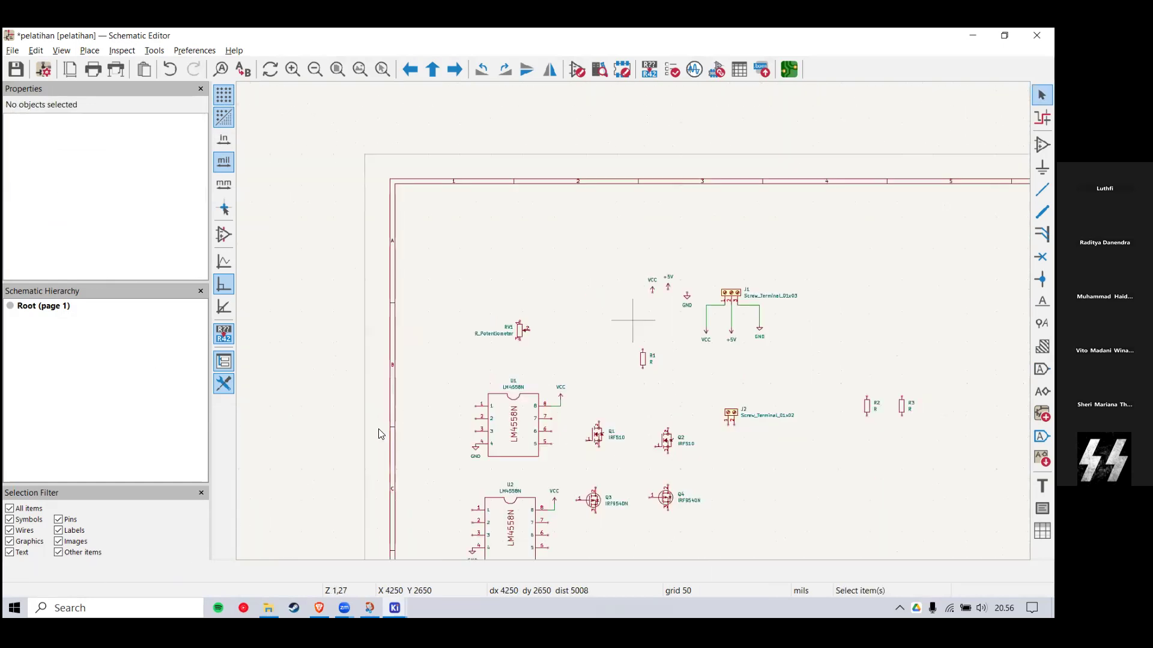
{"action": "scroll", "coordinate": [633, 321], "scroll_direction": "up", "scroll_amount": 2}
{"action": "key", "text": "alt+Tab"}
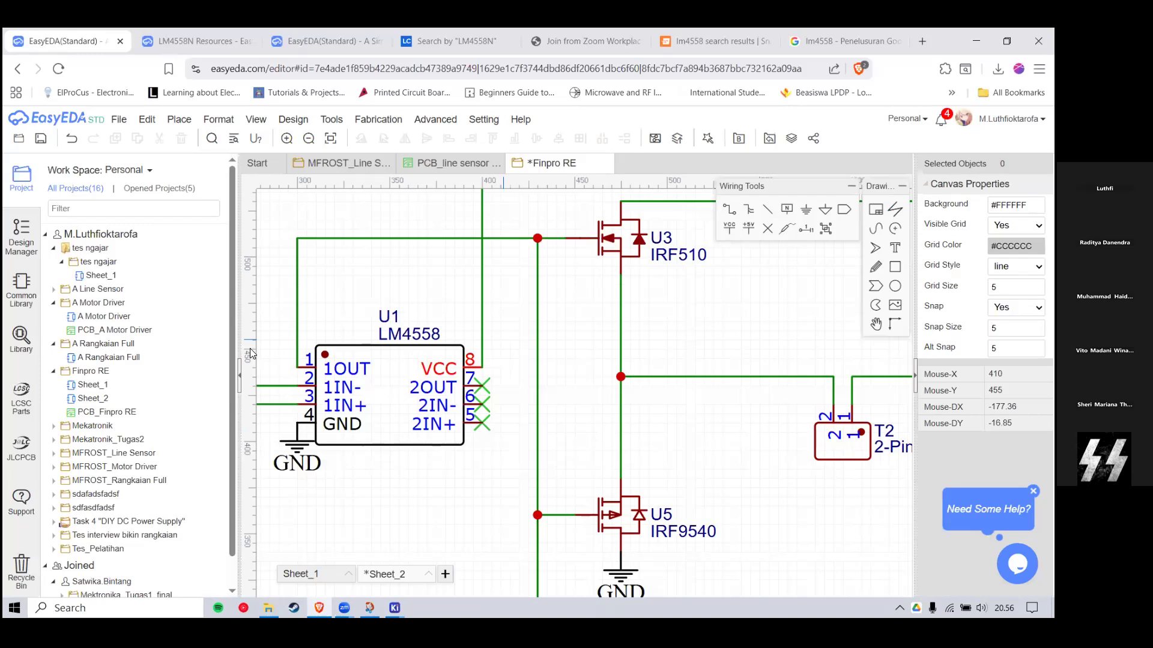
{"action": "scroll", "coordinate": [249, 348], "scroll_direction": "down", "scroll_amount": 3}
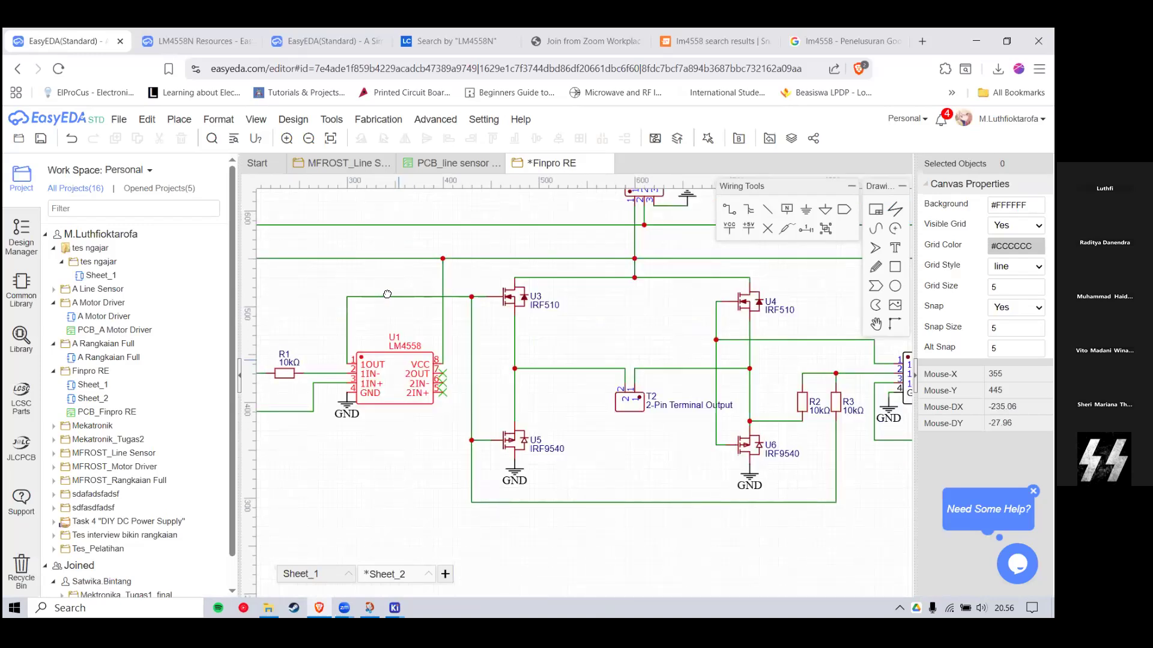
{"action": "scroll", "coordinate": [552, 390], "scroll_direction": "up", "scroll_amount": 2}
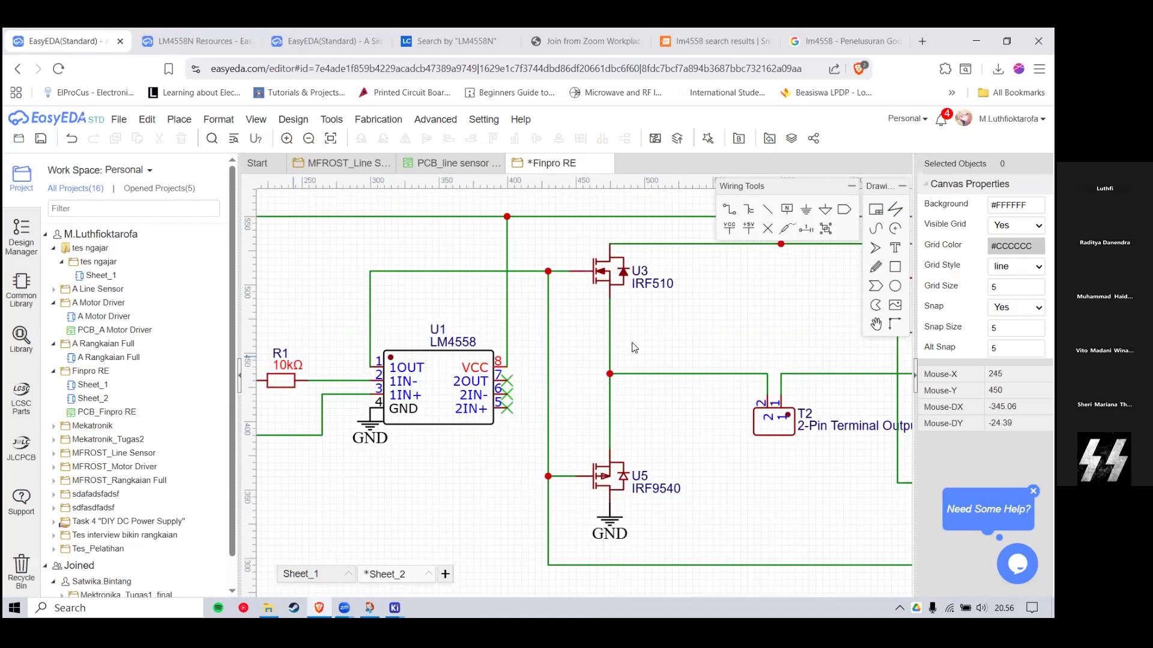
{"action": "scroll", "coordinate": [480, 372], "scroll_direction": "down", "scroll_amount": 3}
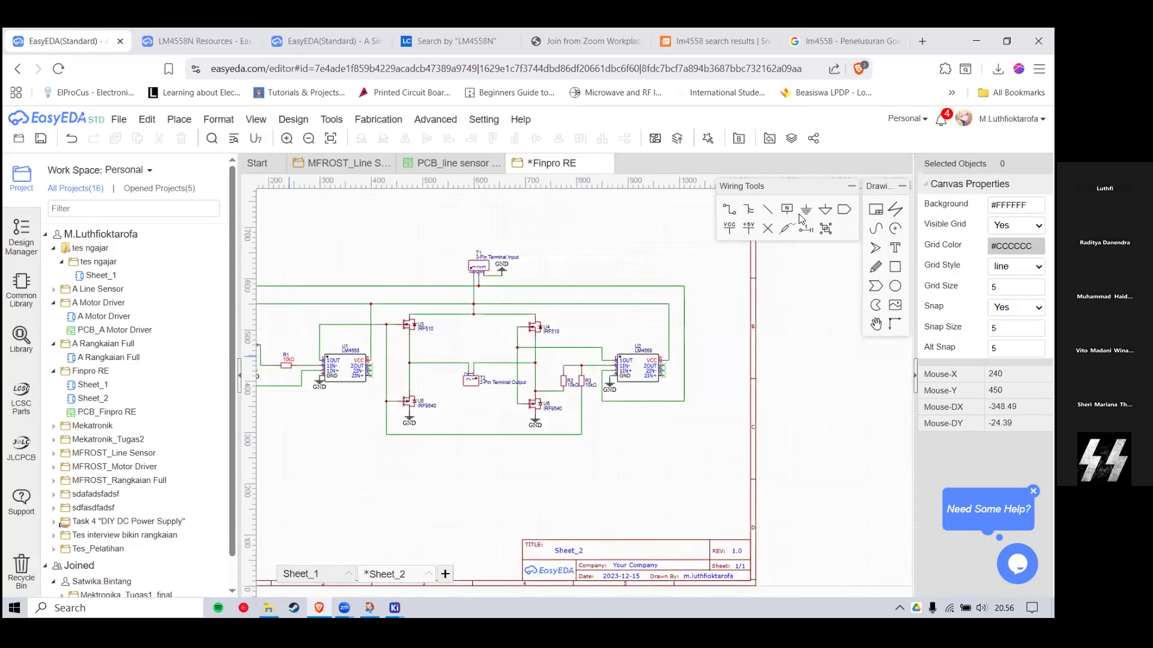
Step: Return to the KiCad schematic, duplicate the VCC power symbol and attach the copy to pin 1 of potentiometer RV1
{"action": "key", "text": "alt+Tab"}
{"action": "left_click", "coordinate": [808, 227]}
{"action": "key", "text": "ctrl+d"}
{"action": "scroll", "coordinate": [579, 358], "scroll_direction": "up", "scroll_amount": 3}
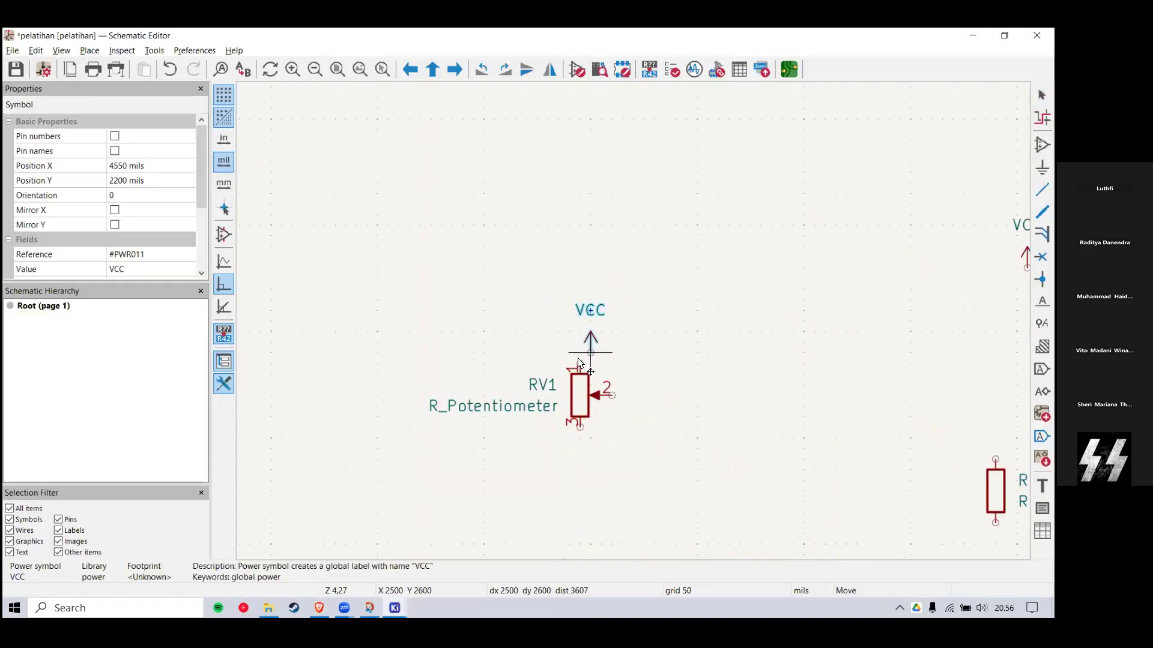
{"action": "left_click", "coordinate": [646, 330]}
Step: Duplicate the GND power symbol and attach the copy to pin 3 of potentiometer RV1
{"action": "scroll", "coordinate": [646, 334], "scroll_direction": "down", "scroll_amount": 2}
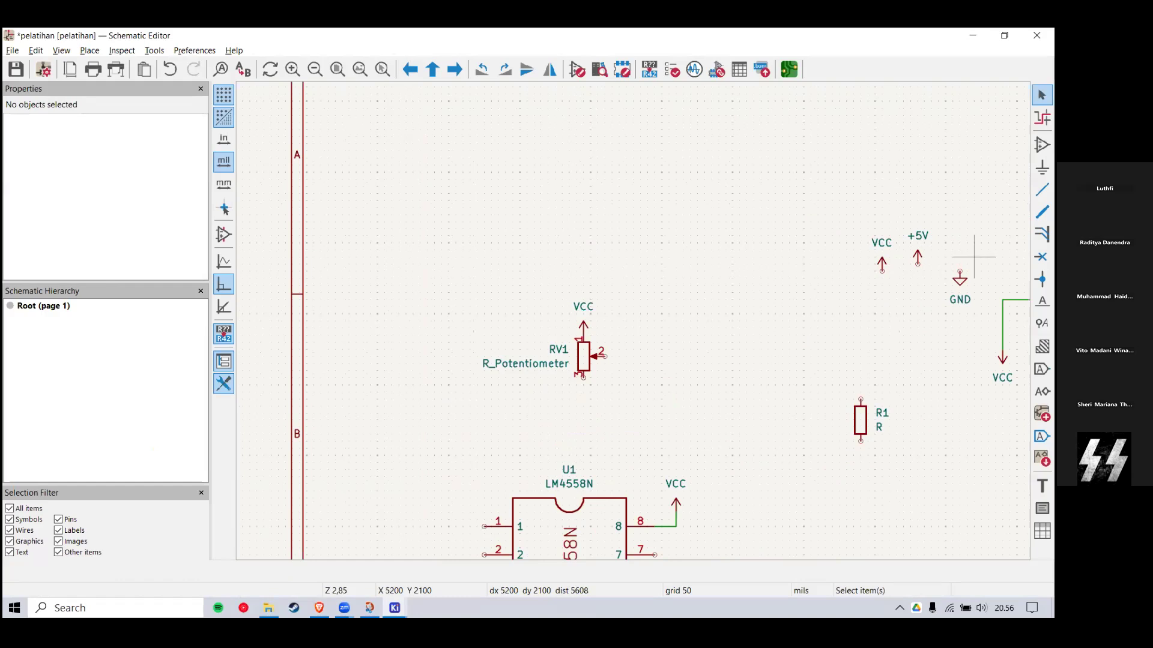
{"action": "left_click", "coordinate": [945, 314]}
{"action": "key", "text": "ctrl+d"}
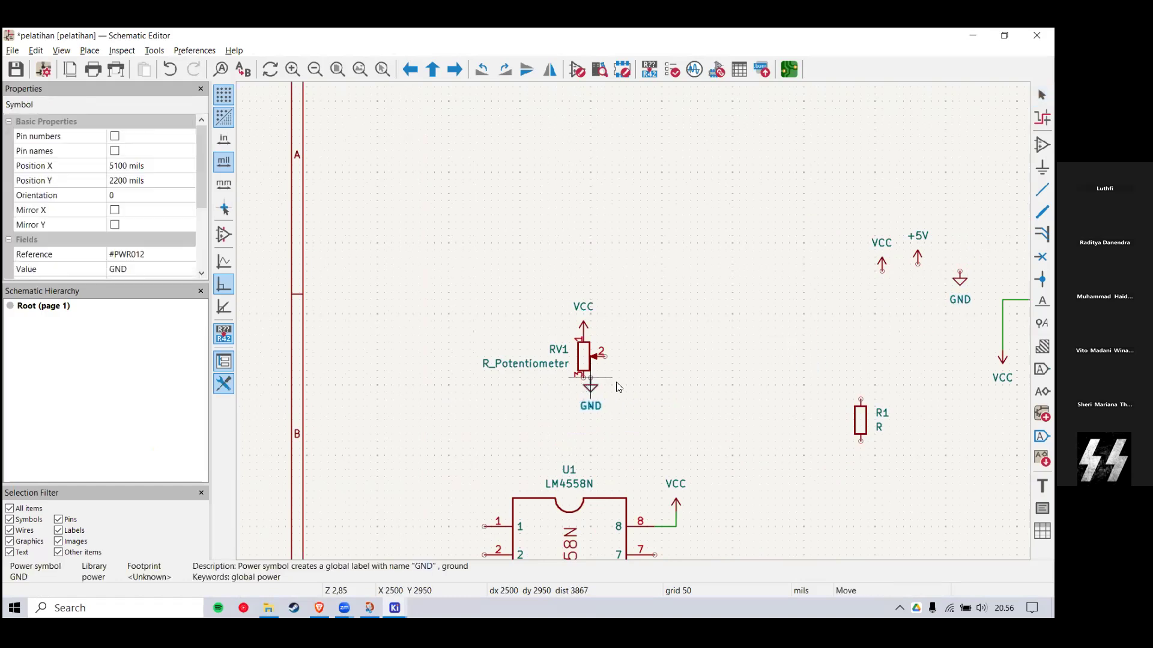
{"action": "left_click", "coordinate": [616, 385]}
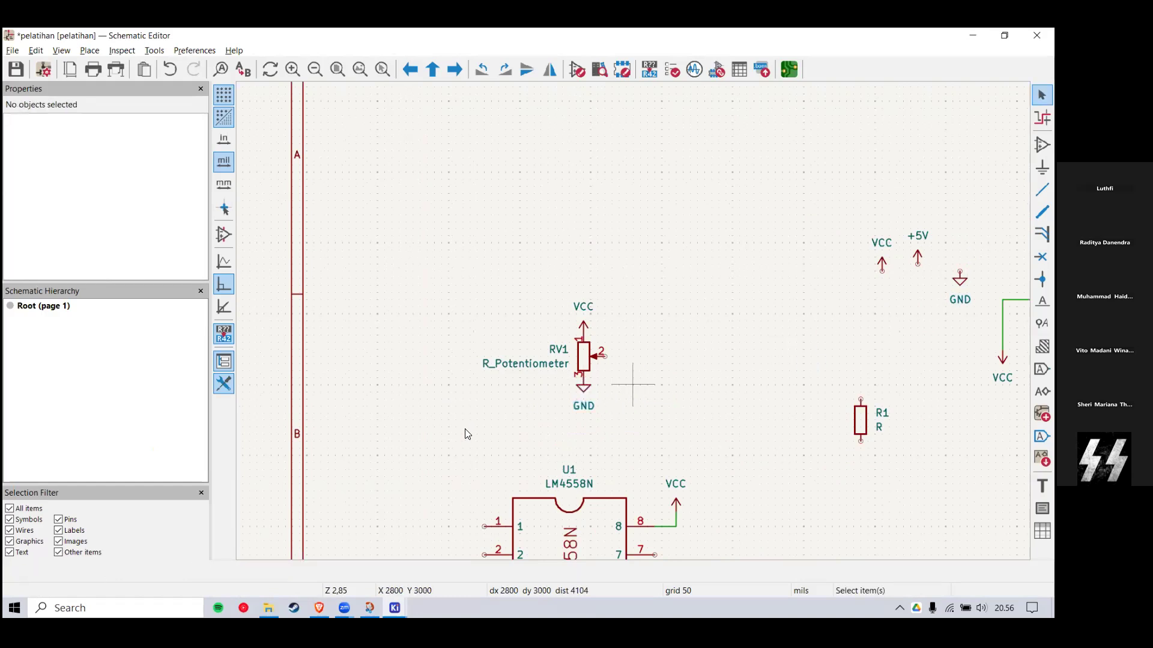
Step: Place resistor R1 horizontally beside potentiometer RV1 and wire it to RV1's pin 2
{"action": "scroll", "coordinate": [737, 257], "scroll_direction": "down", "scroll_amount": 2}
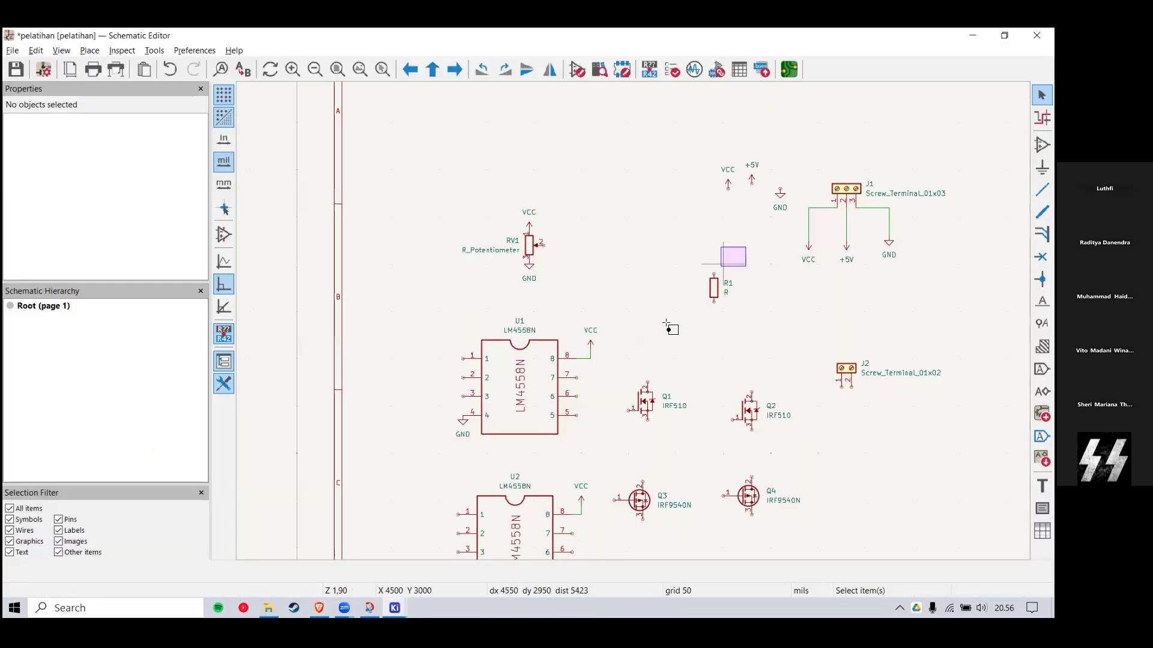
{"action": "left_click_drag", "start_coordinate": [666, 323], "coordinate": [659, 328]}
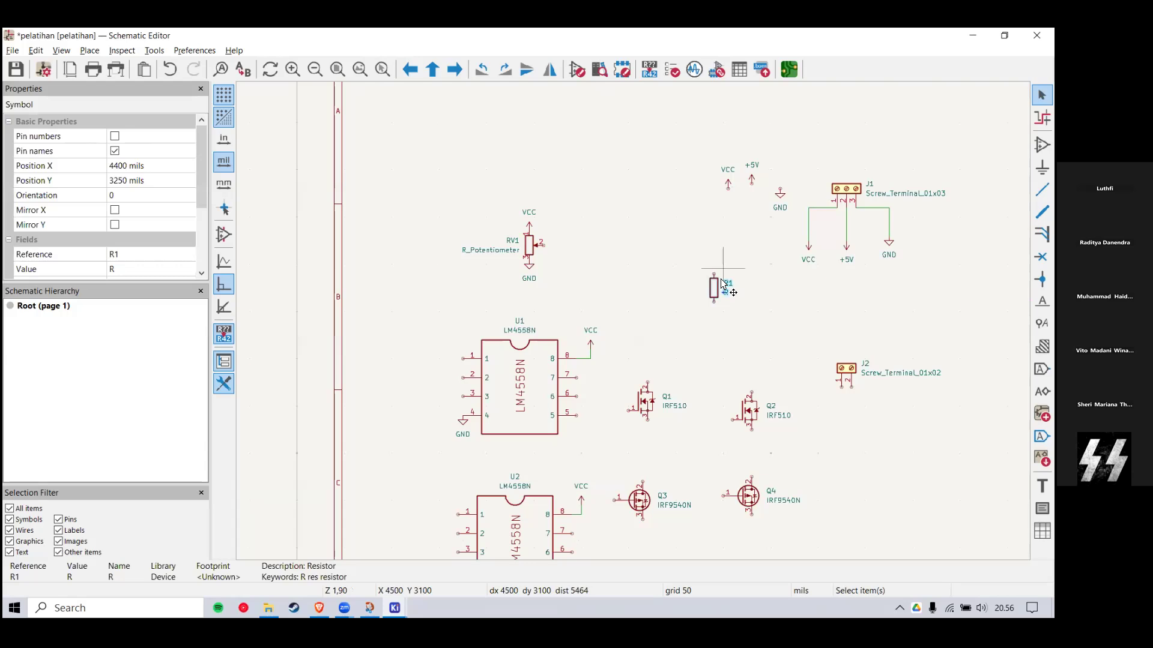
{"action": "left_click_drag", "start_coordinate": [710, 288], "coordinate": [583, 245]}
{"action": "scroll", "coordinate": [631, 324], "scroll_direction": "up", "scroll_amount": 3}
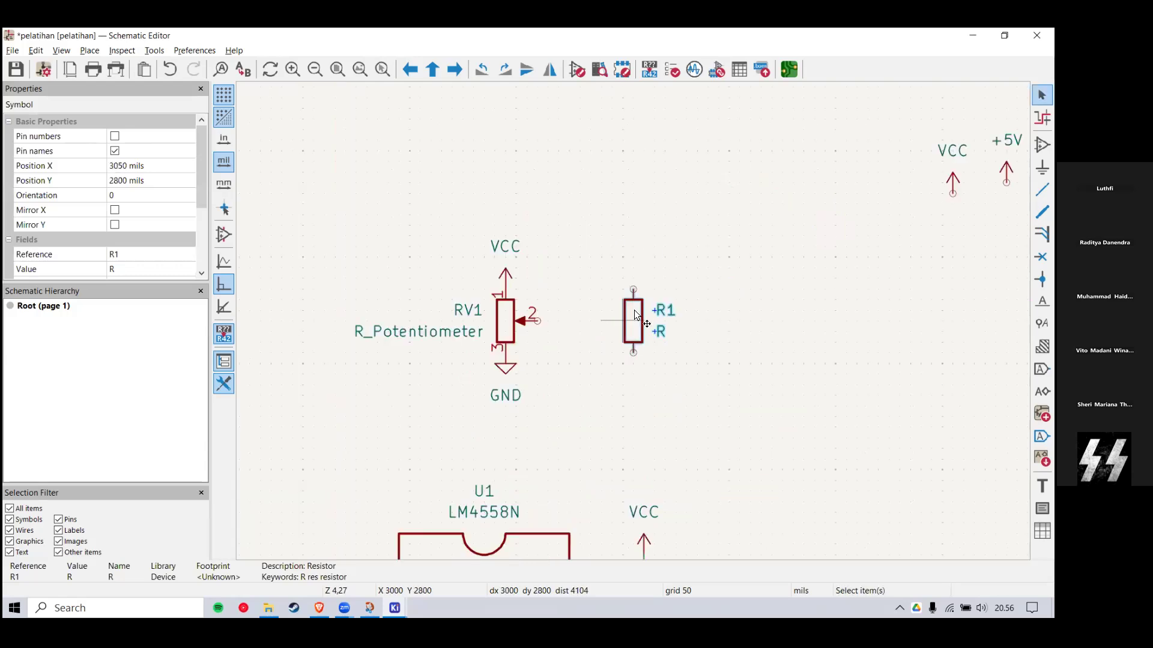
{"action": "key", "text": "r"}
{"action": "left_click_drag", "start_coordinate": [615, 319], "coordinate": [566, 321]}
{"action": "left_click_drag", "start_coordinate": [580, 320], "coordinate": [618, 312]}
{"action": "left_click", "coordinate": [602, 300]}
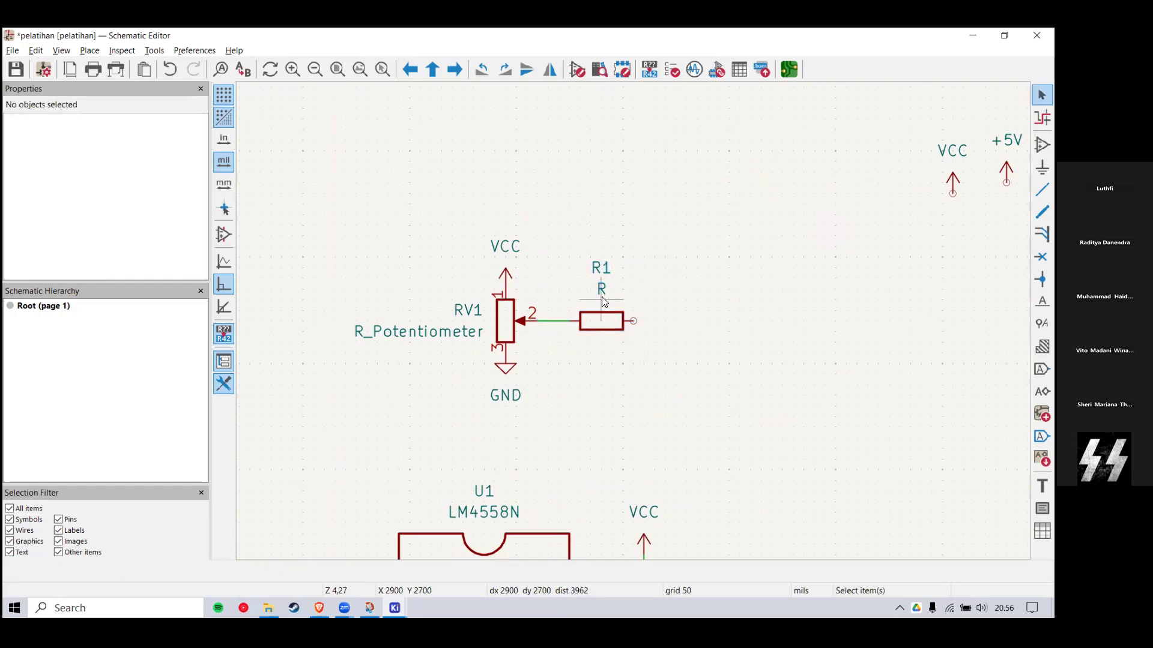
Step: Set the value of resistor R1 to 10k and save the schematic
{"action": "right_click", "coordinate": [602, 325]}
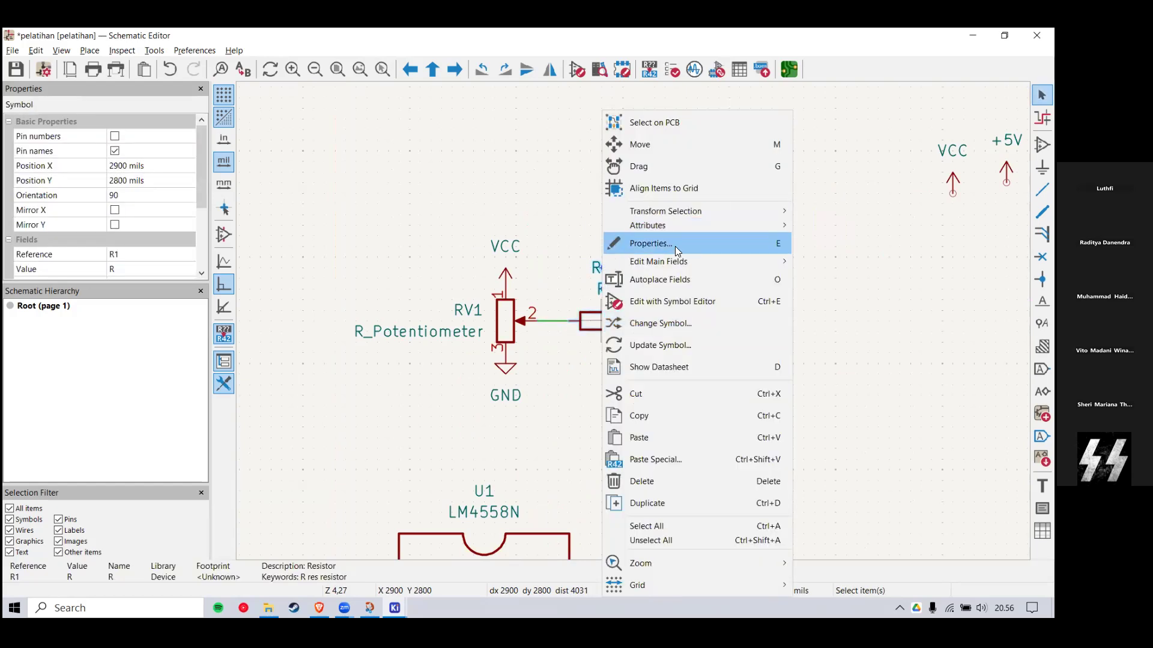
{"action": "left_click", "coordinate": [859, 246]}
{"action": "left_click", "coordinate": [600, 328]}
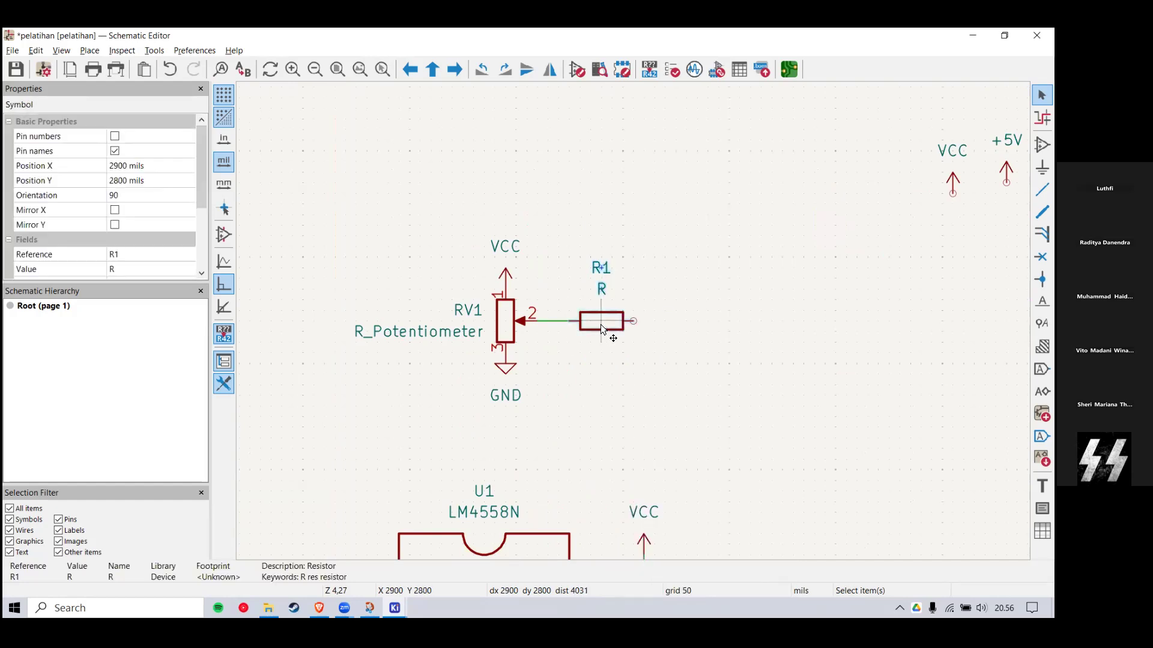
{"action": "double_click", "coordinate": [601, 325]}
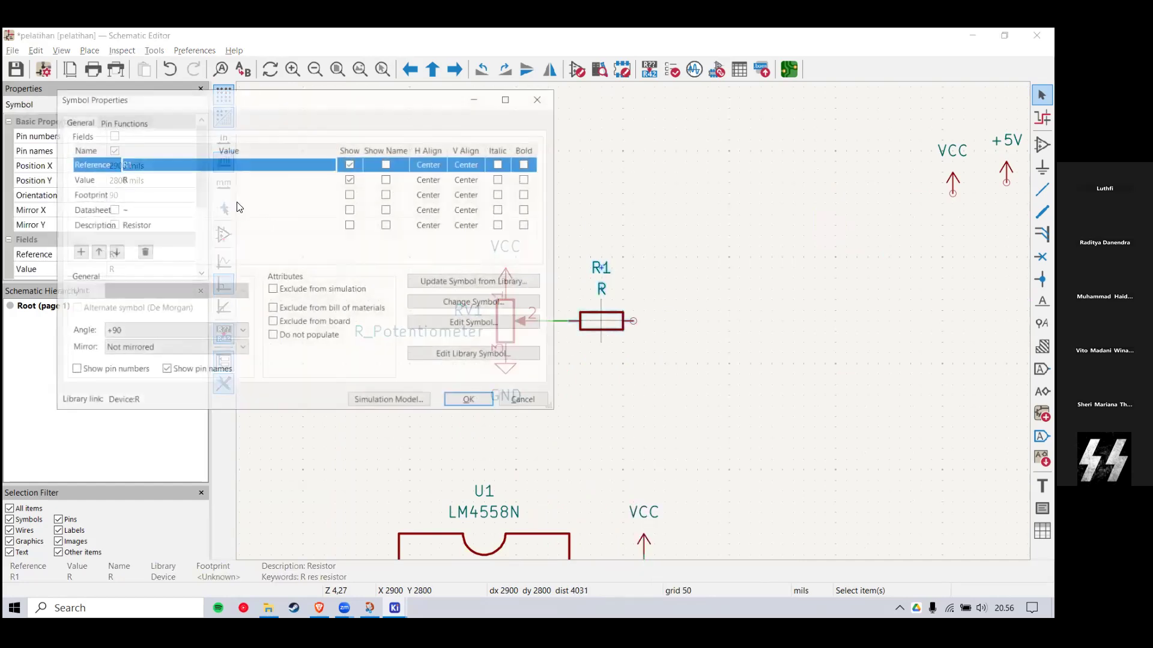
{"action": "left_click", "coordinate": [176, 180]}
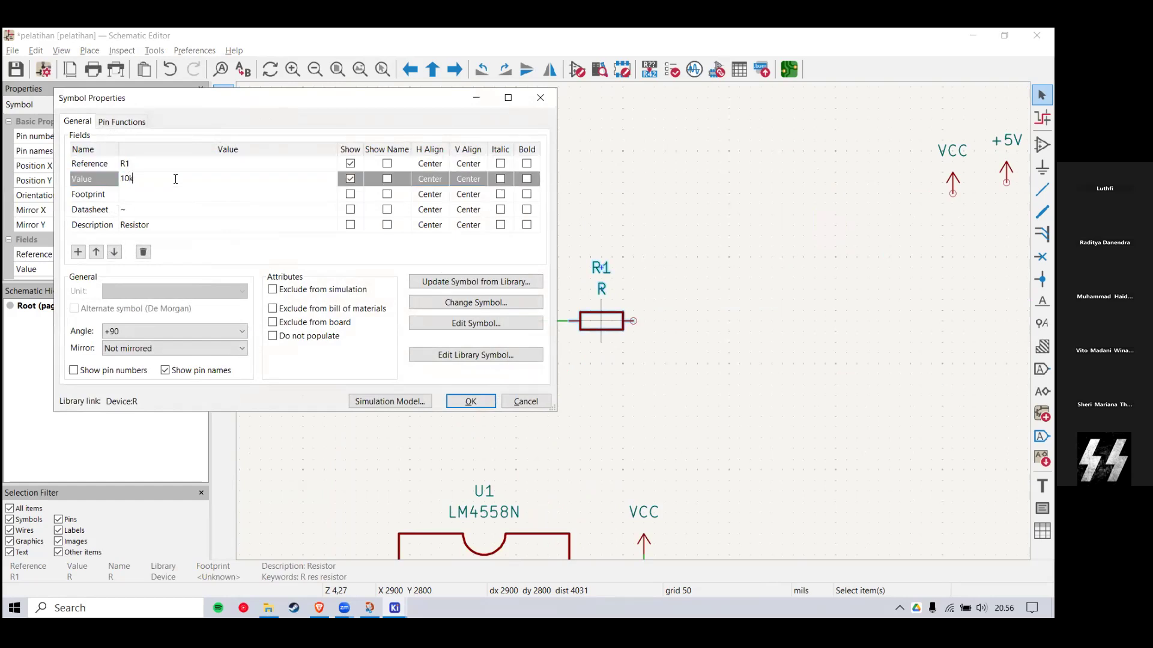
{"action": "key", "text": "Return"}
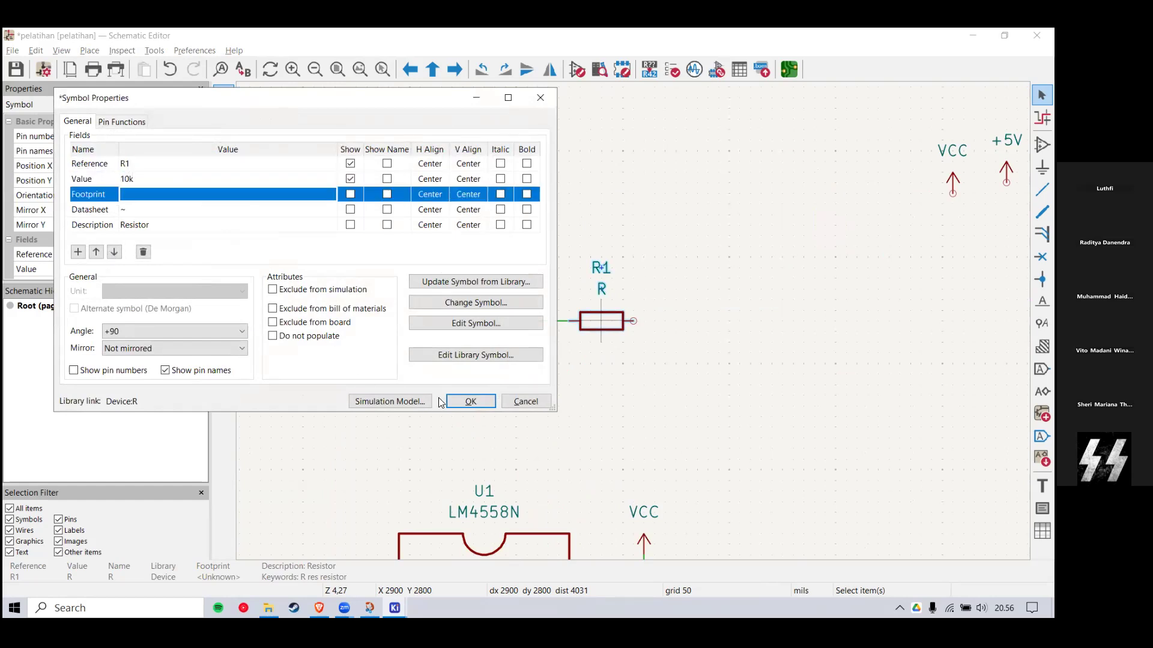
{"action": "left_click", "coordinate": [465, 401]}
{"action": "left_click", "coordinate": [668, 378]}
{"action": "key", "text": "ctrl+s"}
{"action": "left_click", "coordinate": [602, 321]}
{"action": "left_click", "coordinate": [624, 378]}
{"action": "scroll", "coordinate": [641, 269], "scroll_direction": "down", "scroll_amount": 3}
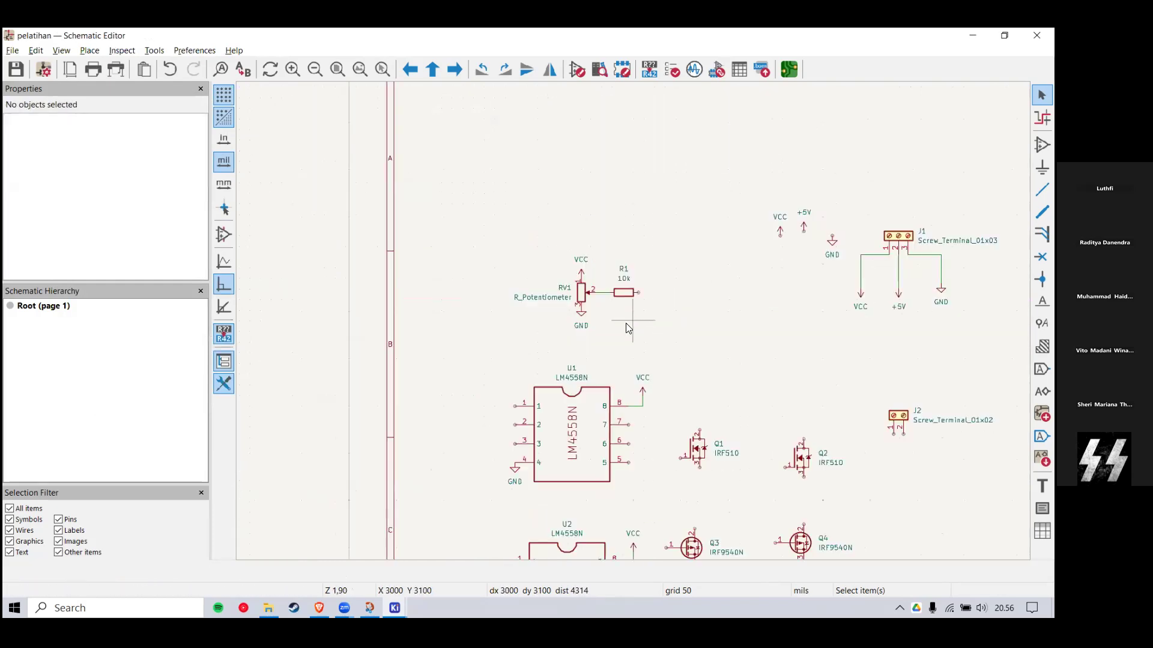
Step: Check U1's wiring in the EasyEDA reference, return to KiCad and try wiring R1's free end to pin 2 of U1
{"action": "key", "text": "alt+Tab"}
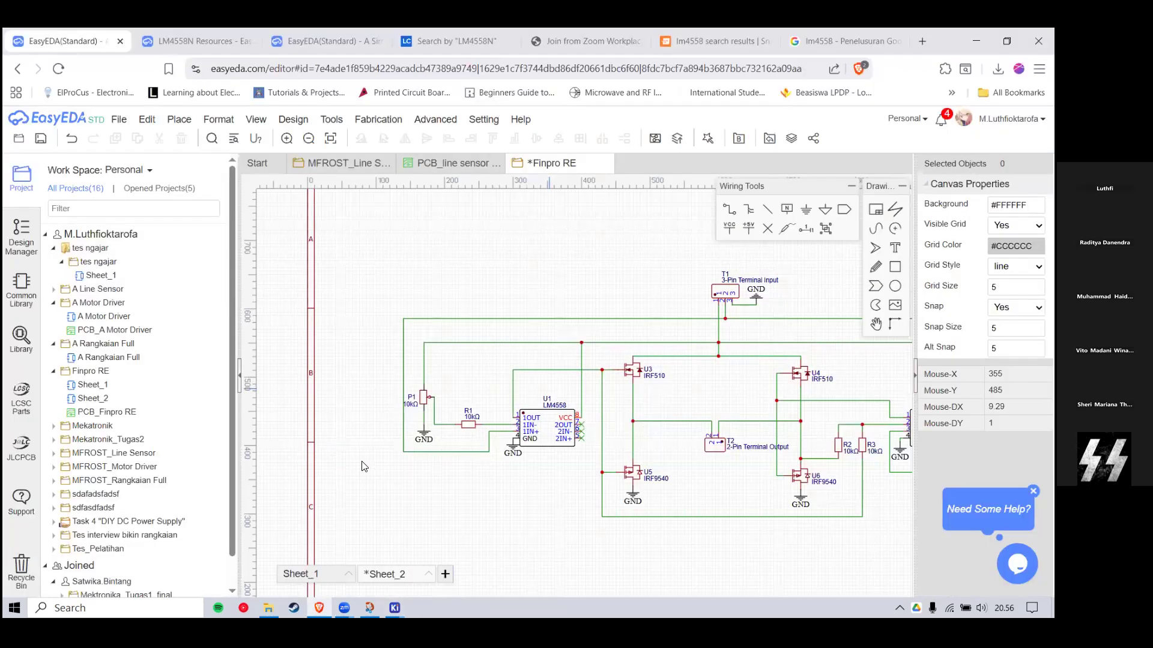
{"action": "scroll", "coordinate": [421, 464], "scroll_direction": "up", "scroll_amount": 2}
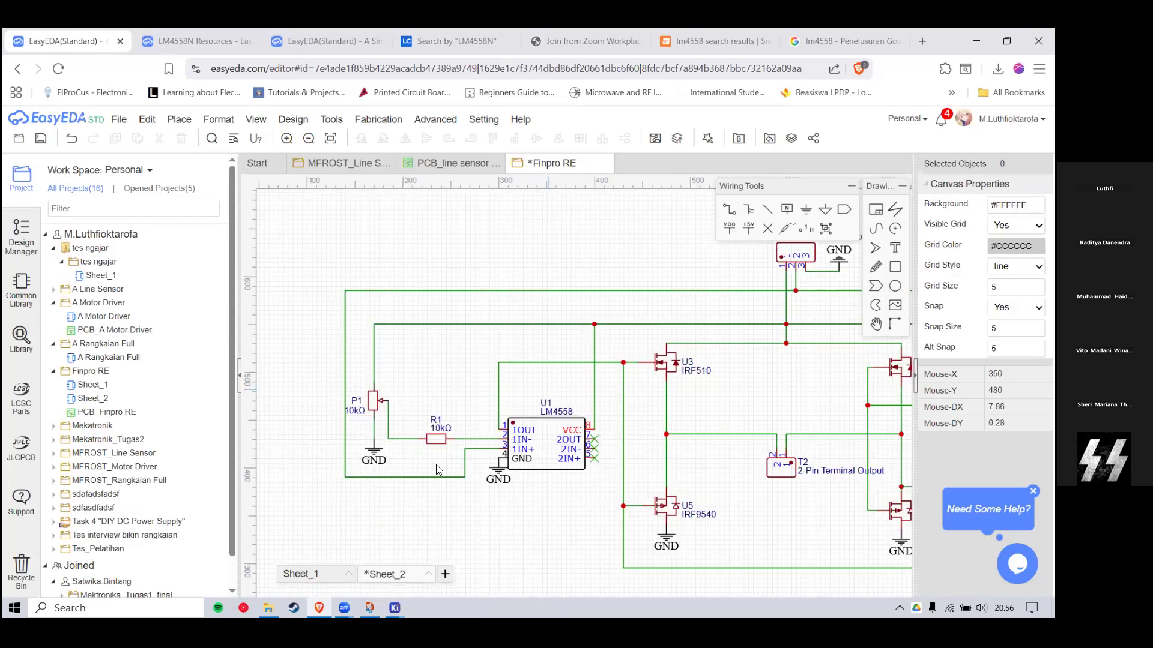
{"action": "scroll", "coordinate": [476, 461], "scroll_direction": "up", "scroll_amount": 2}
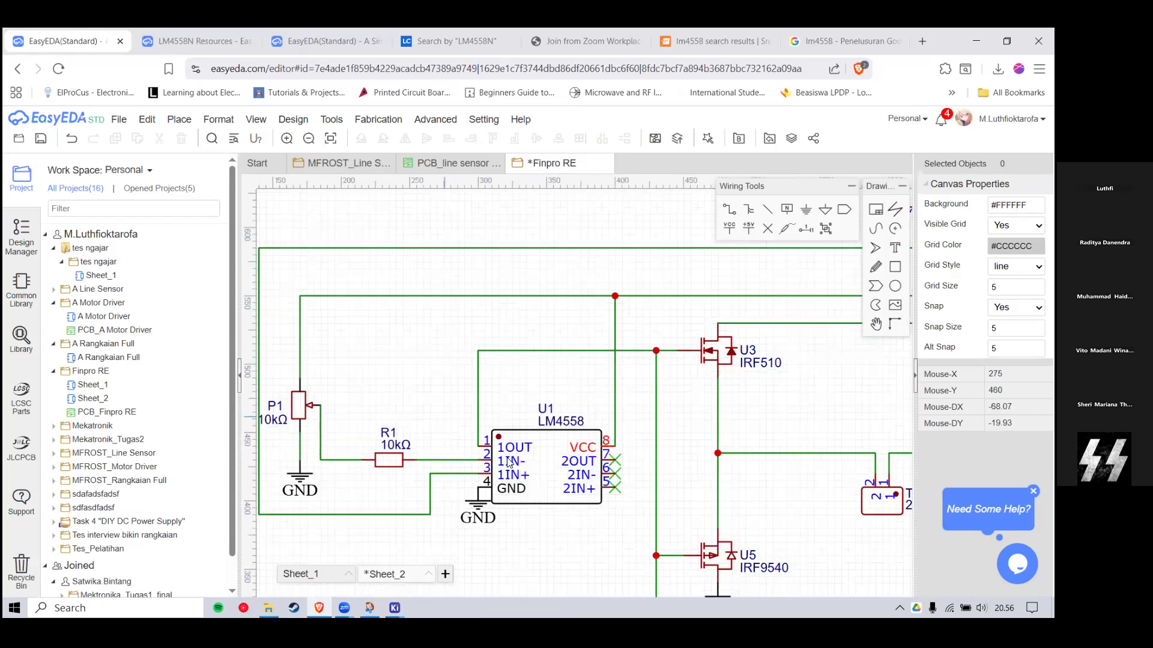
{"action": "scroll", "coordinate": [497, 461], "scroll_direction": "up", "scroll_amount": 2}
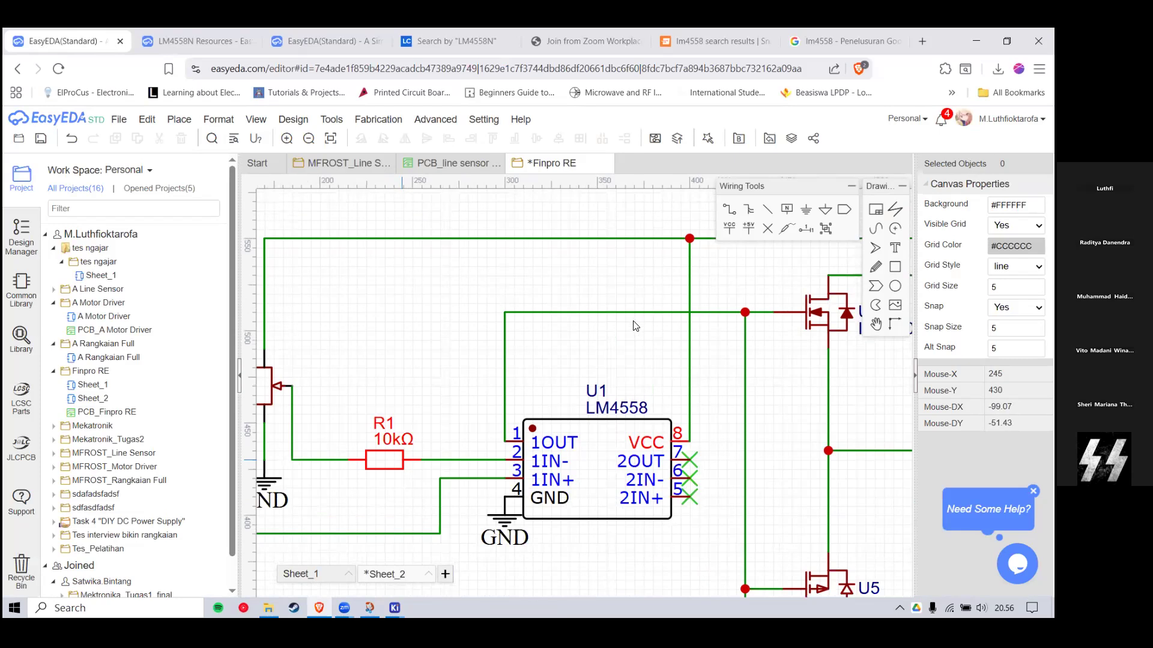
{"action": "key", "text": "alt+Tab"}
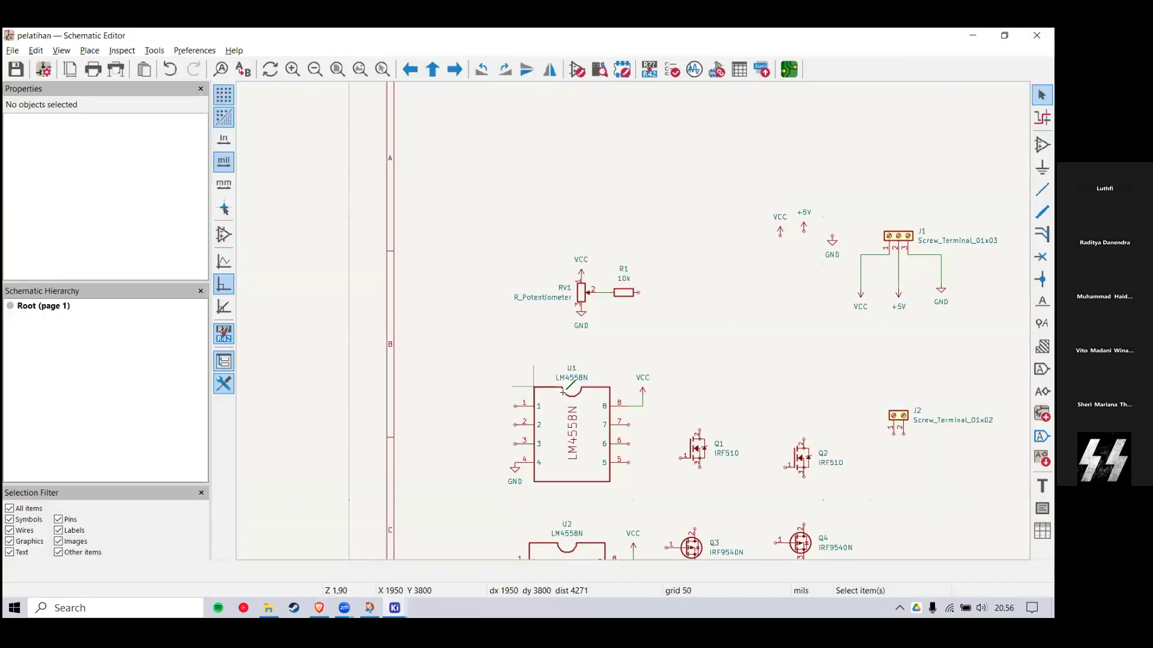
{"action": "scroll", "coordinate": [421, 492], "scroll_direction": "up", "scroll_amount": 2}
{"action": "left_click", "coordinate": [746, 193]}
{"action": "left_click", "coordinate": [796, 264]}
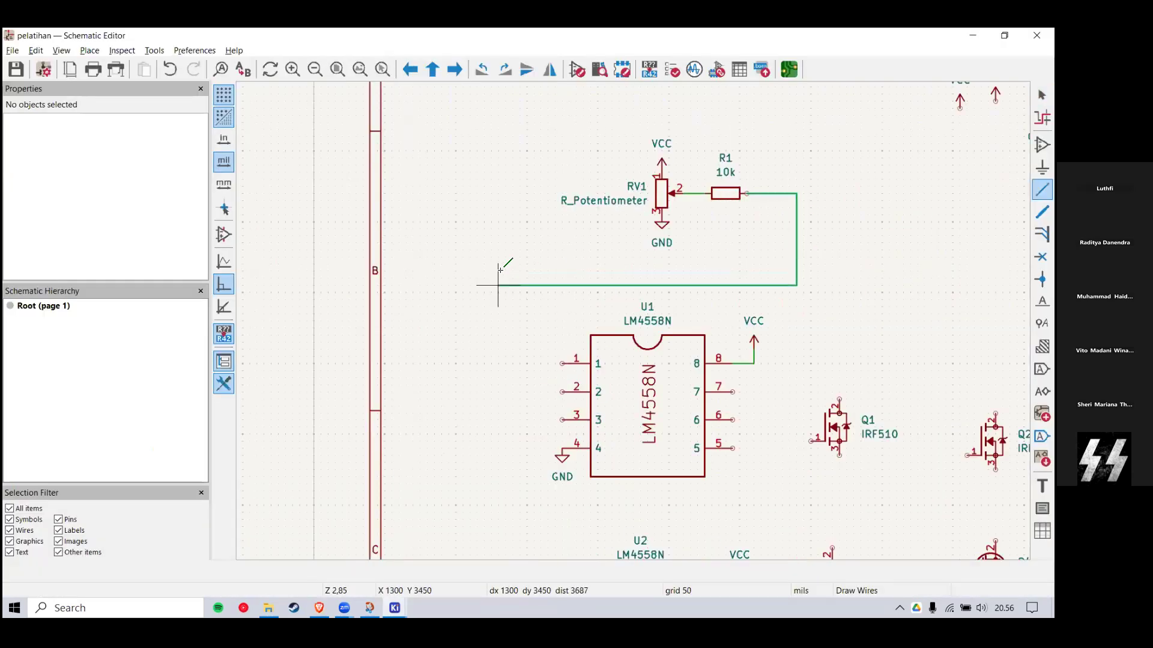
{"action": "left_click", "coordinate": [520, 397]}
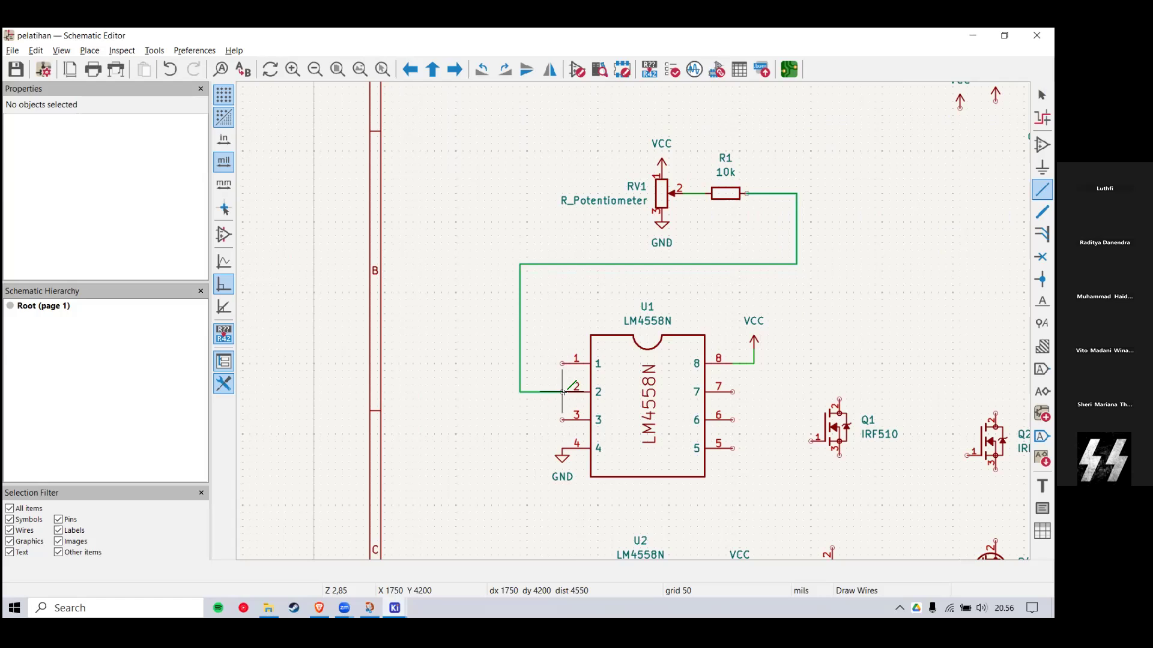
{"action": "left_click", "coordinate": [562, 392]}
Step: Undo the wire between R1 and pin 2 of U1
{"action": "scroll", "coordinate": [633, 321], "scroll_direction": "down", "scroll_amount": 3}
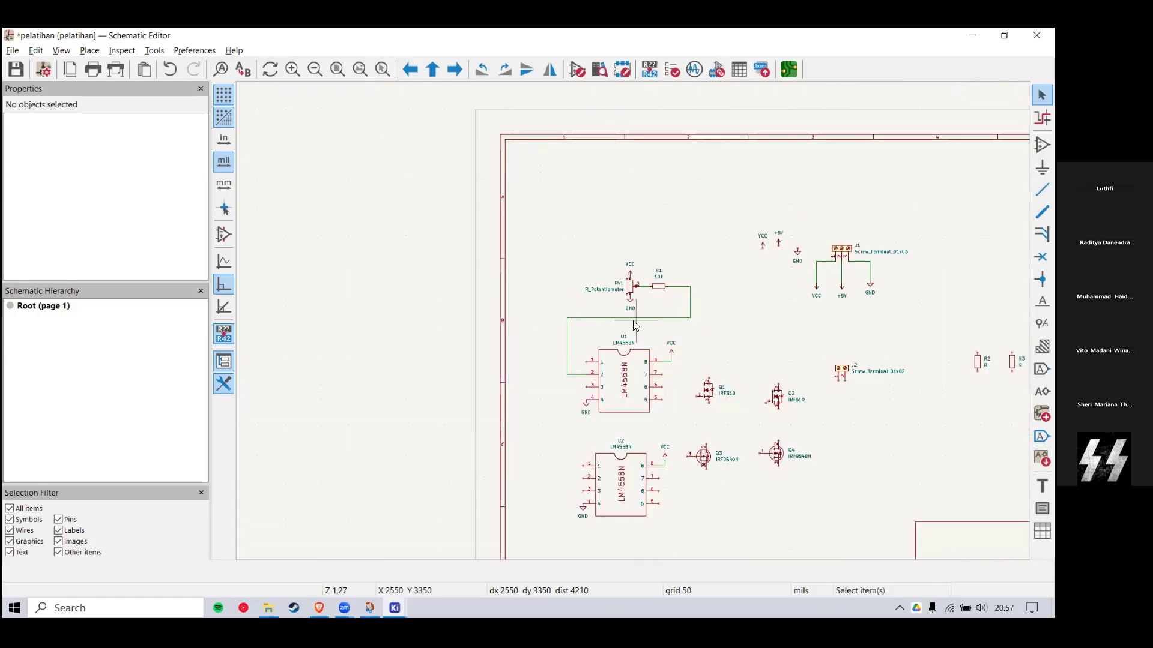
{"action": "scroll", "coordinate": [574, 342], "scroll_direction": "up", "scroll_amount": 3}
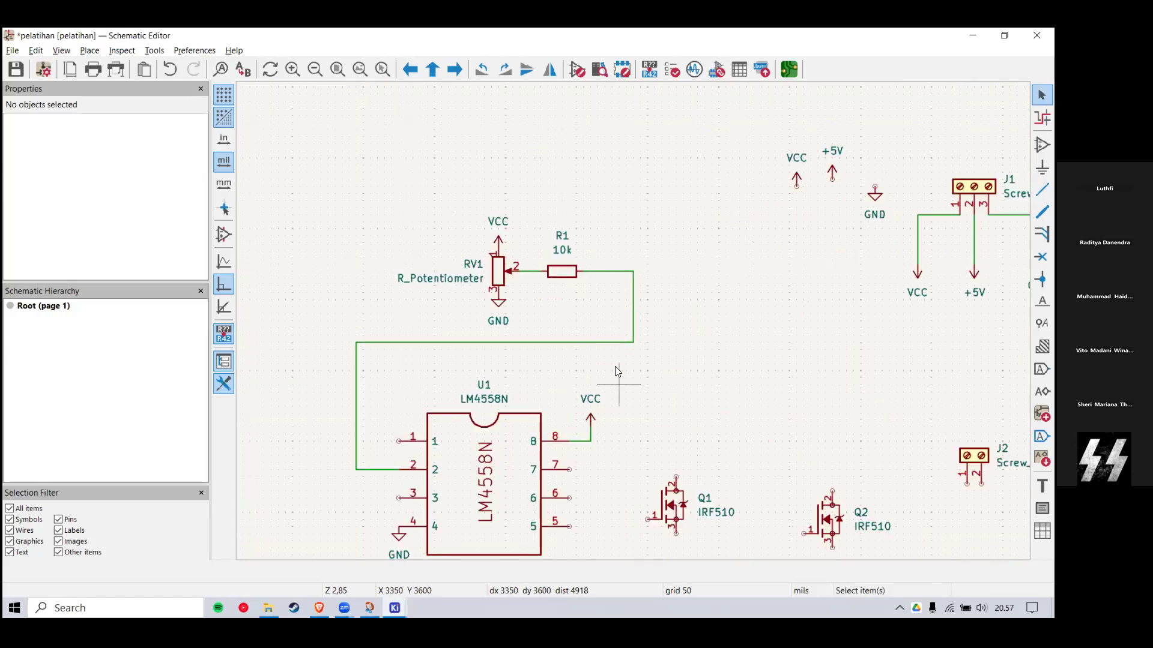
{"action": "key", "text": "ctrl+z"}
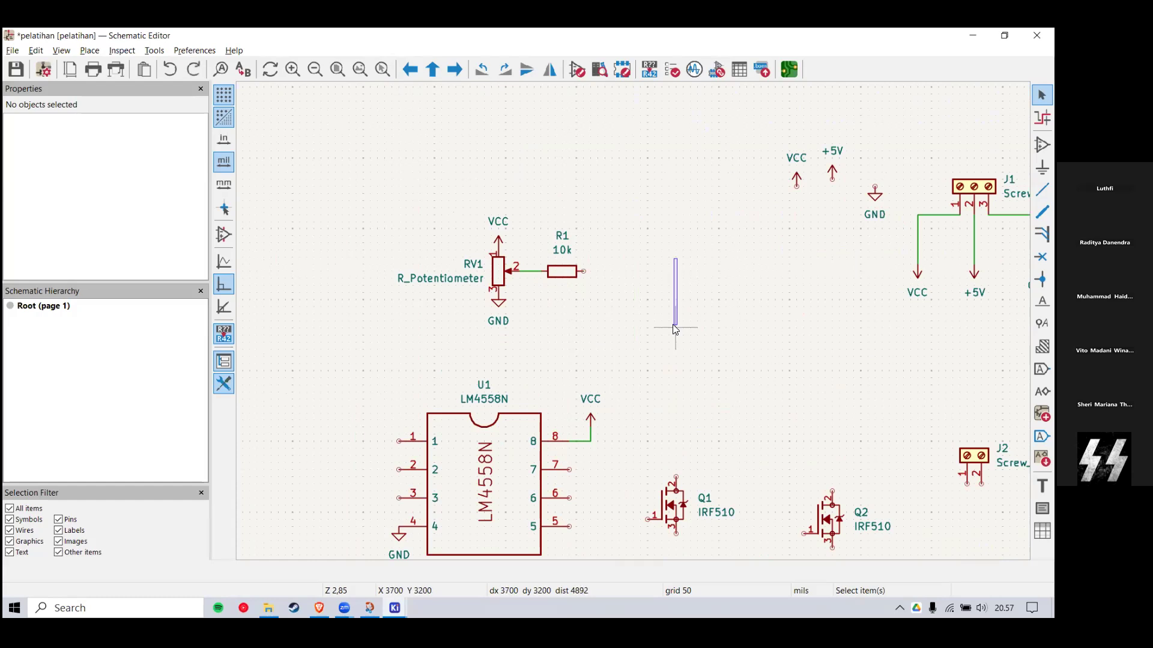
{"action": "left_click_drag", "start_coordinate": [431, 347], "coordinate": [359, 407]}
Step: Examine the overall wiring of the EasyEDA reference schematic and return to KiCad
{"action": "key", "text": "alt+Tab"}
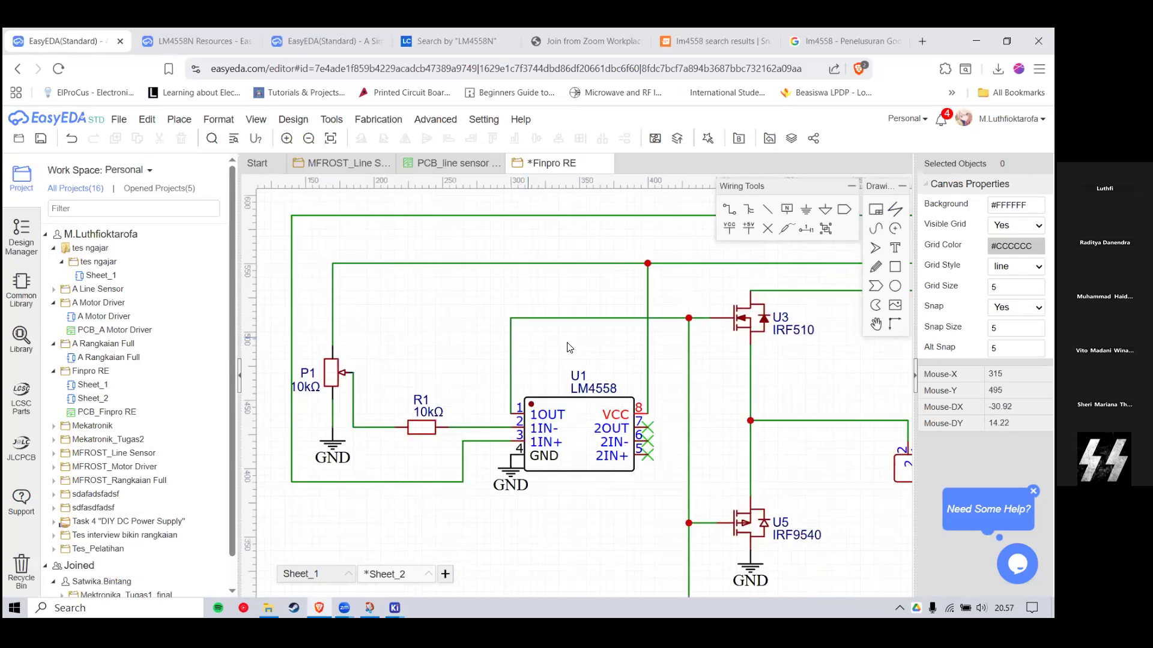
{"action": "scroll", "coordinate": [429, 423], "scroll_direction": "down", "scroll_amount": 3}
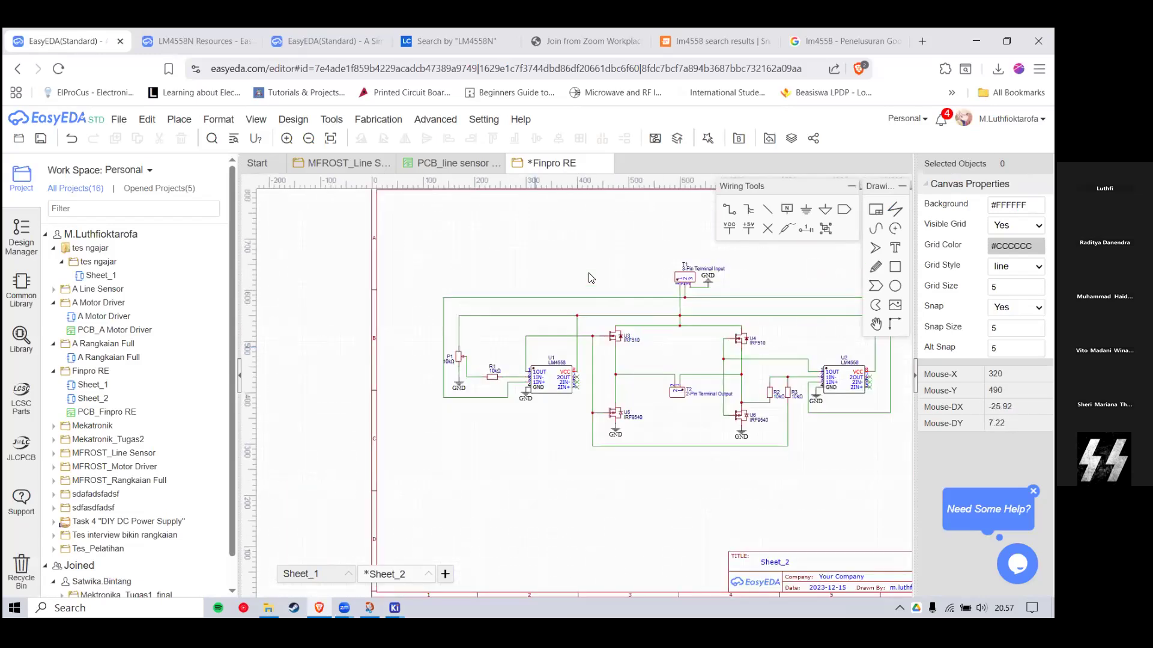
{"action": "scroll", "coordinate": [590, 278], "scroll_direction": "down", "scroll_amount": 2}
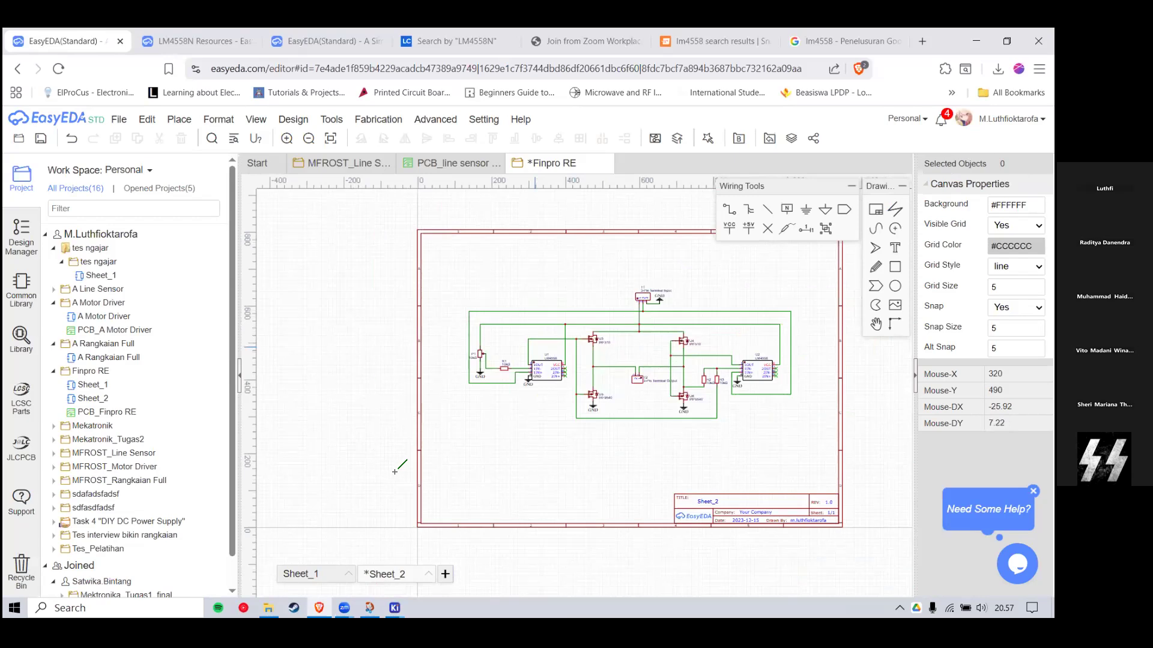
{"action": "key", "text": "alt+Tab"}
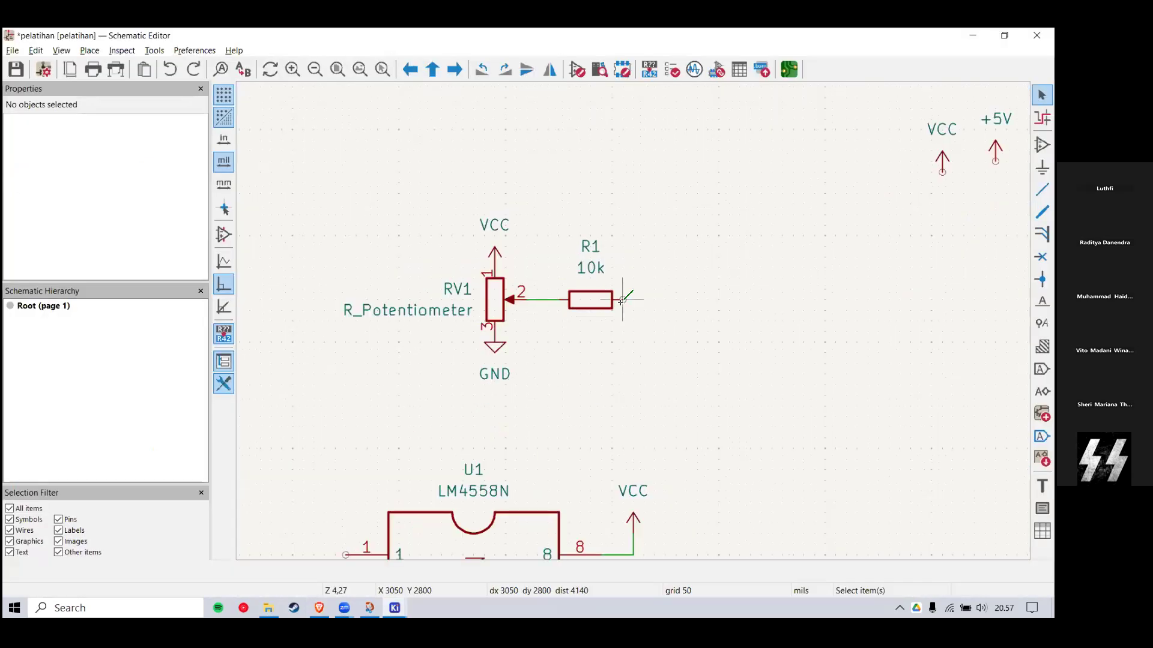
{"action": "left_click", "coordinate": [650, 298]}
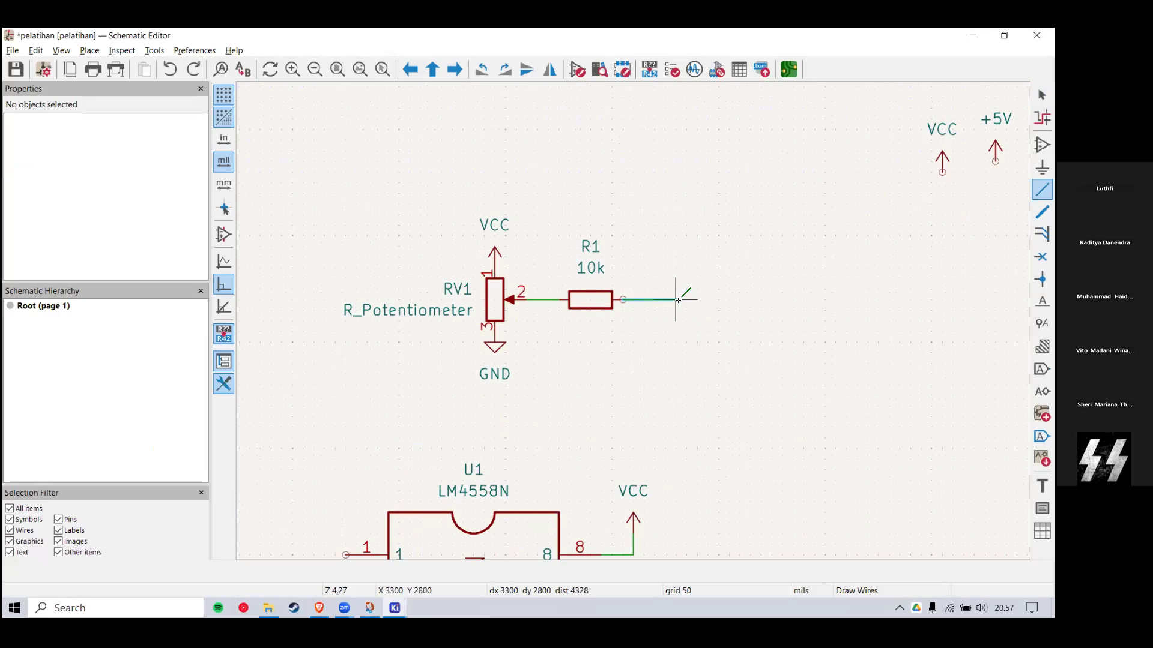
{"action": "key", "text": "Escape"}
{"action": "left_click", "coordinate": [648, 299]}
{"action": "key", "text": "Escape"}
{"action": "scroll", "coordinate": [635, 326], "scroll_direction": "down", "scroll_amount": 3}
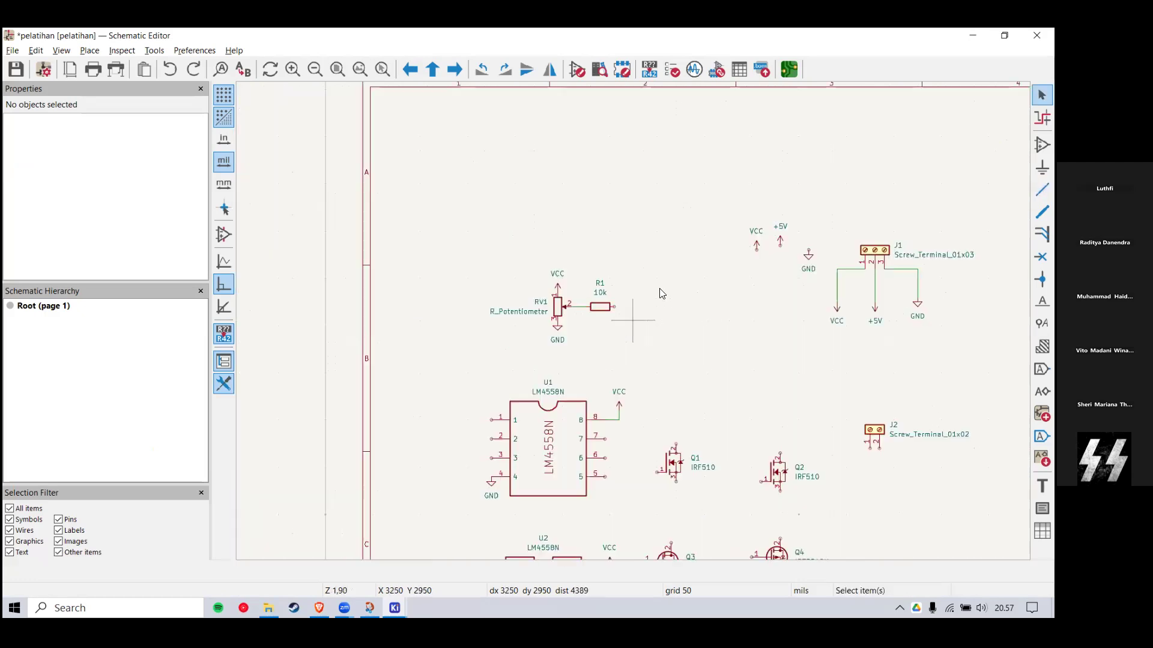
{"action": "scroll", "coordinate": [658, 294], "scroll_direction": "up", "scroll_amount": 3}
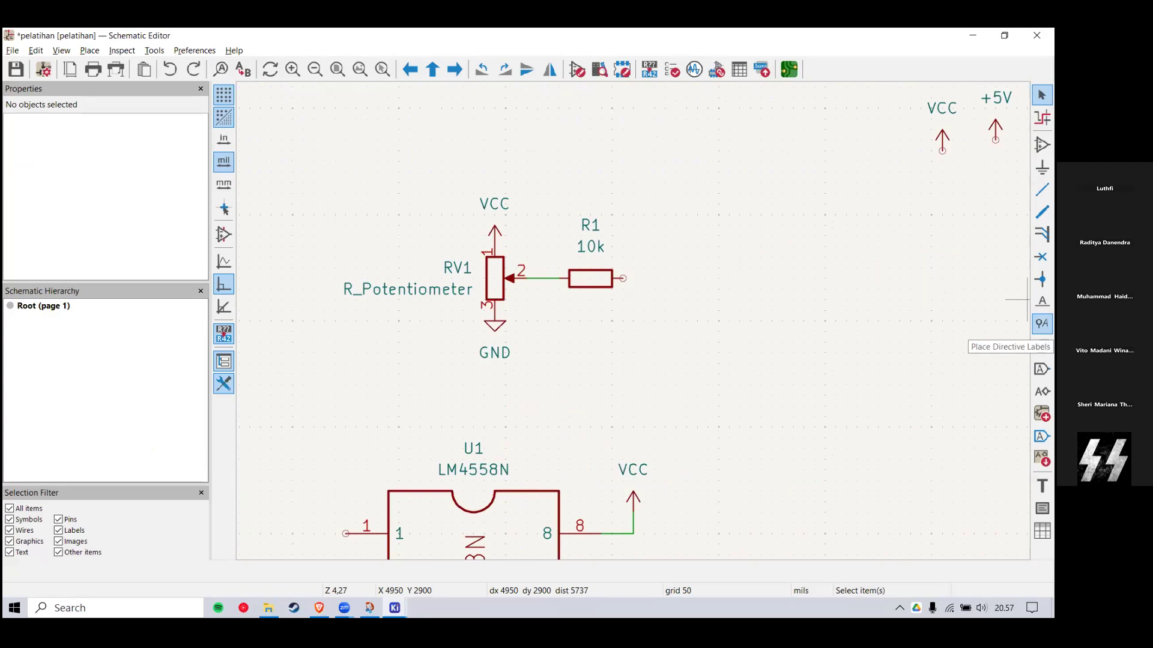
{"action": "left_click", "coordinate": [1042, 300]}
{"action": "left_click", "coordinate": [963, 320]}
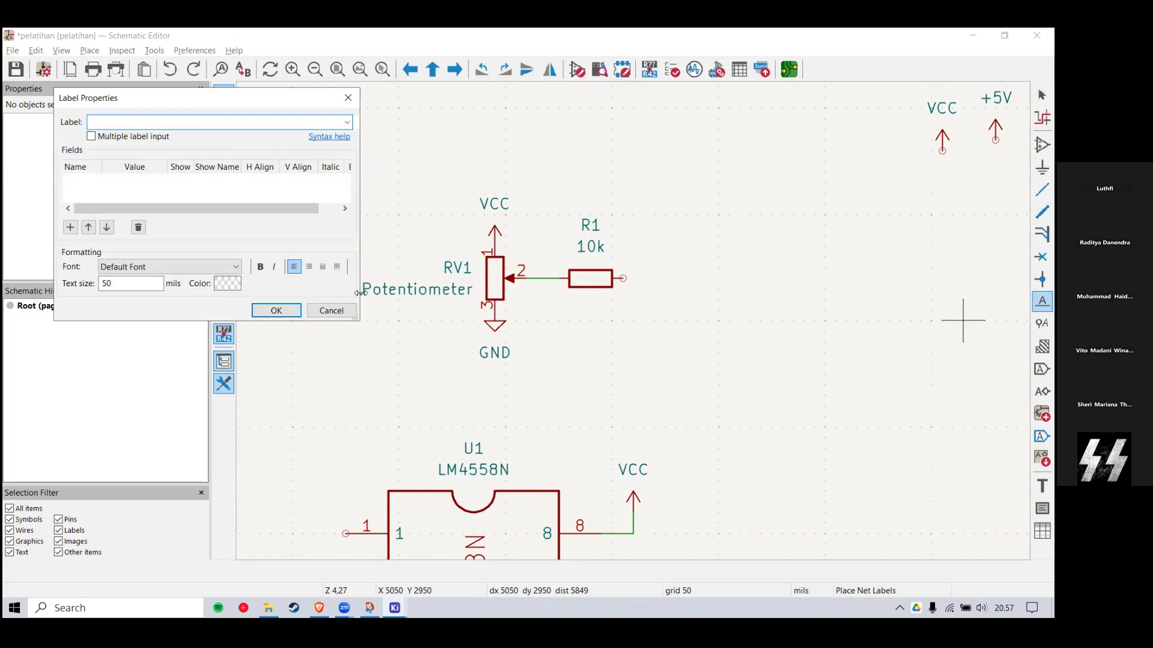
{"action": "left_click", "coordinate": [339, 314]}
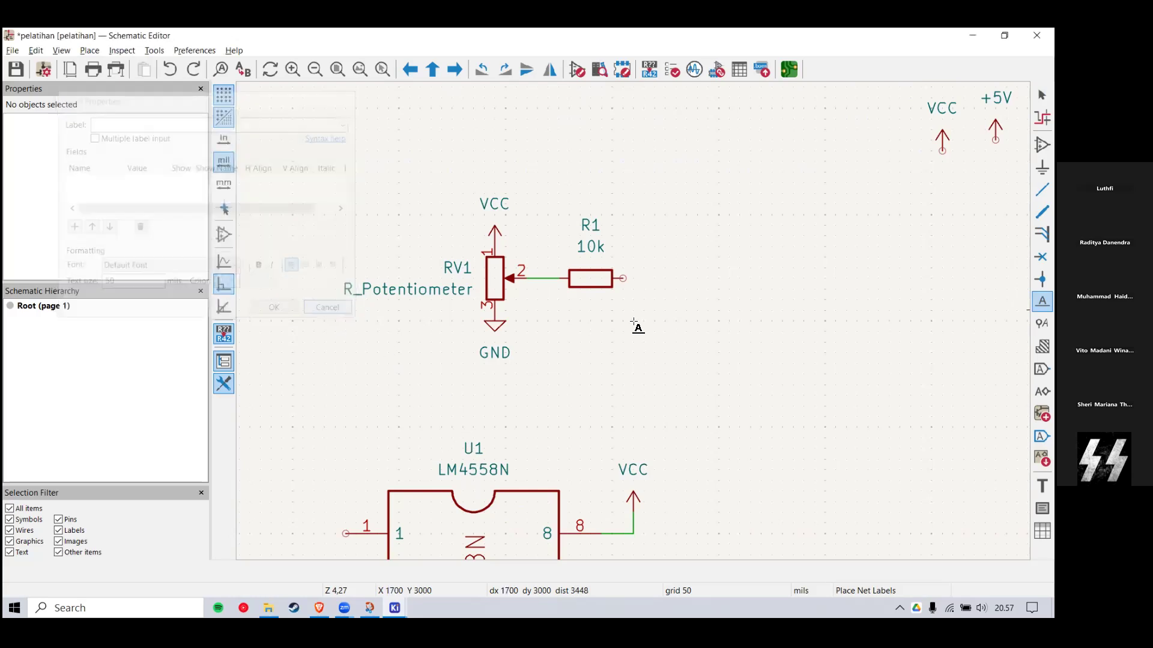
Step: Check U1's wiring in the EasyEDA reference, return to KiCad and place an In1 net label just beyond R1's free end
{"action": "scroll", "coordinate": [638, 324], "scroll_direction": "down", "scroll_amount": 2}
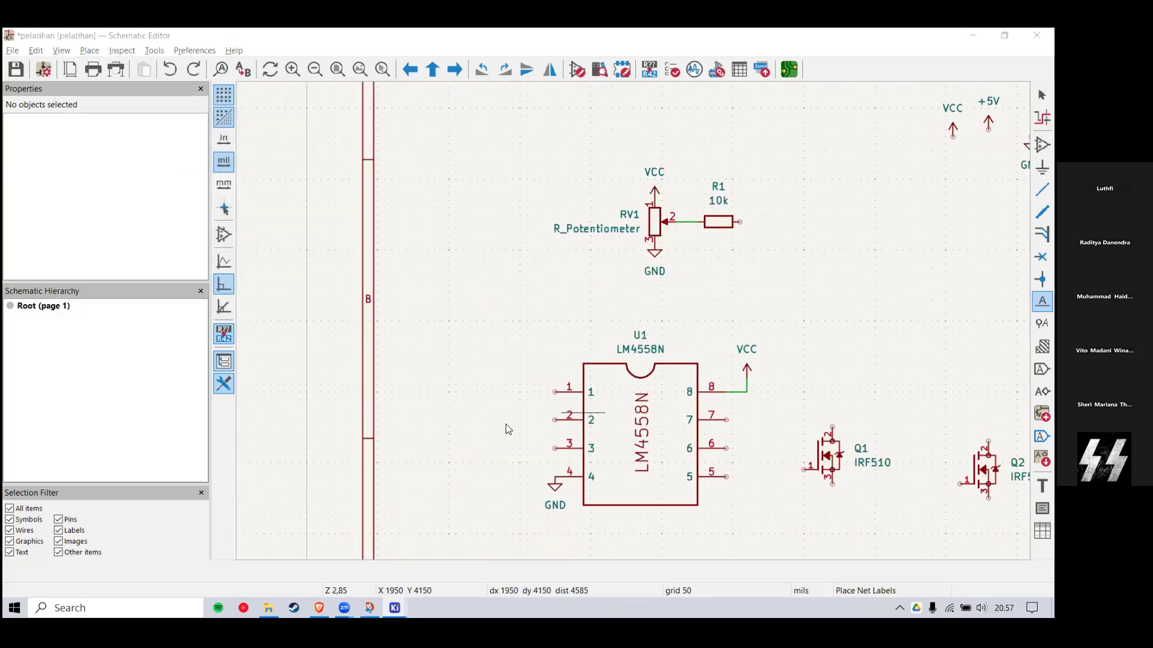
{"action": "key", "text": "alt+Tab"}
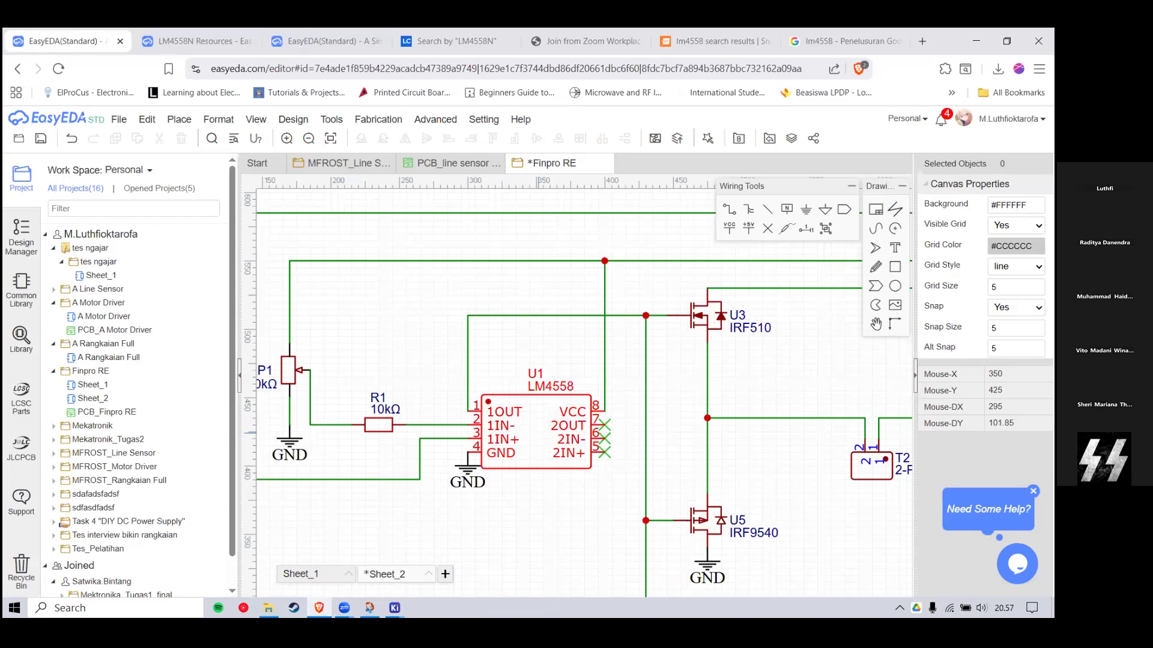
{"action": "scroll", "coordinate": [540, 435], "scroll_direction": "down", "scroll_amount": 2}
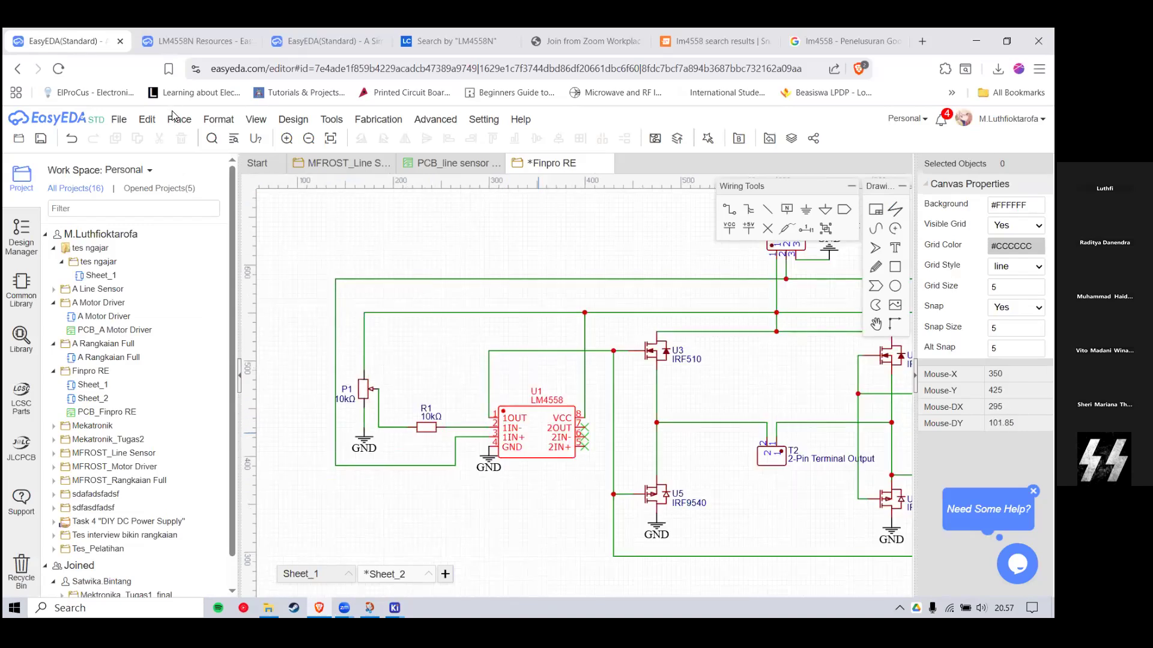
{"action": "key", "text": "alt+Tab"}
{"action": "left_click", "coordinate": [1010, 348]}
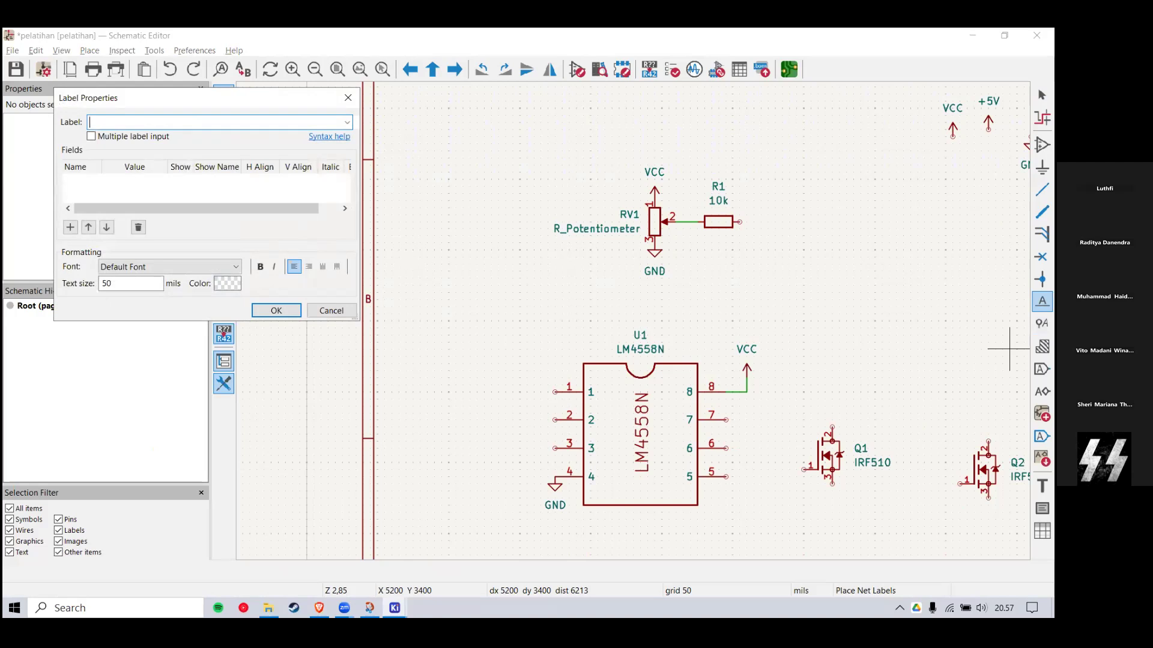
{"action": "left_click", "coordinate": [277, 311]}
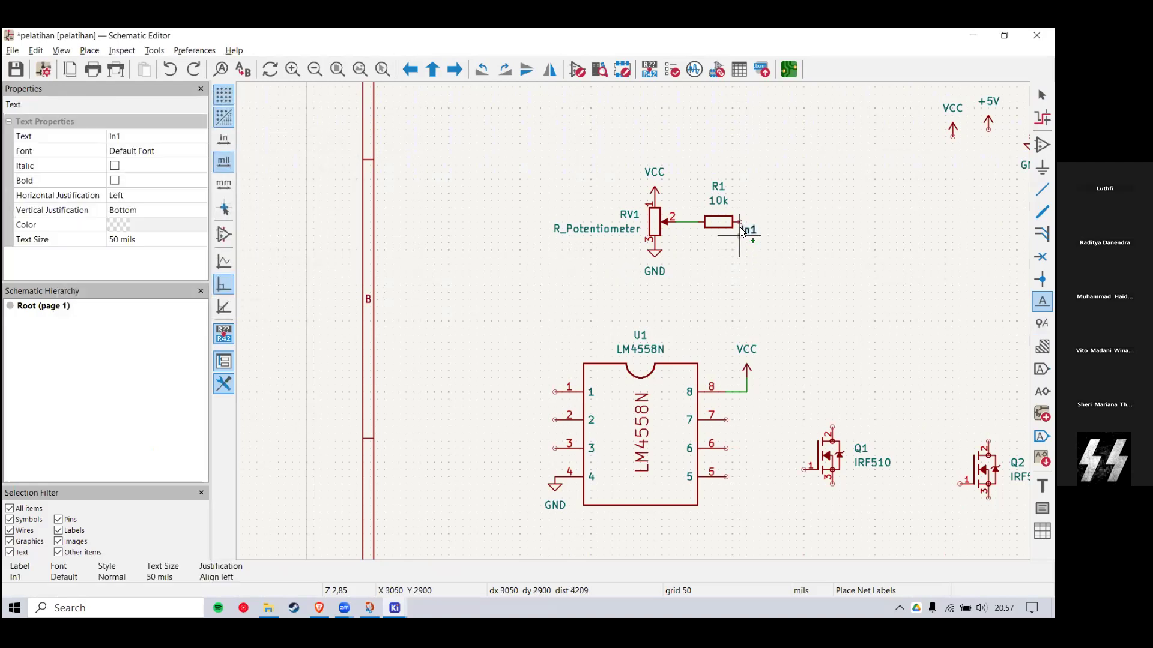
{"action": "scroll", "coordinate": [753, 228], "scroll_direction": "up", "scroll_amount": 2}
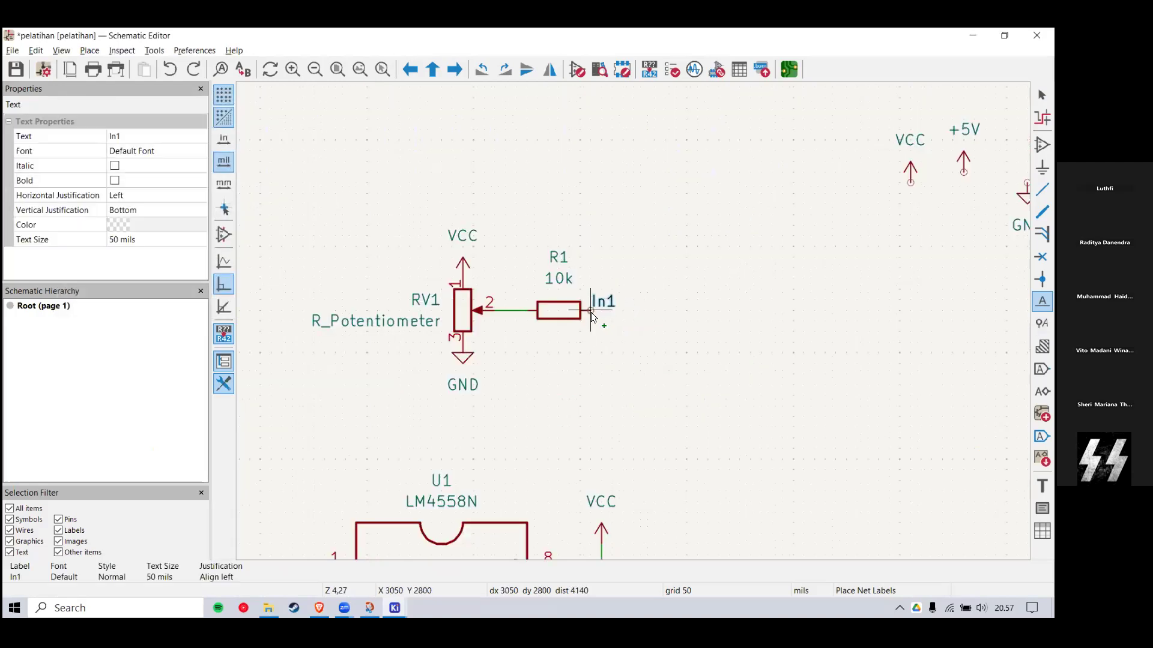
{"action": "left_click", "coordinate": [634, 311]}
{"action": "key", "text": "Escape"}
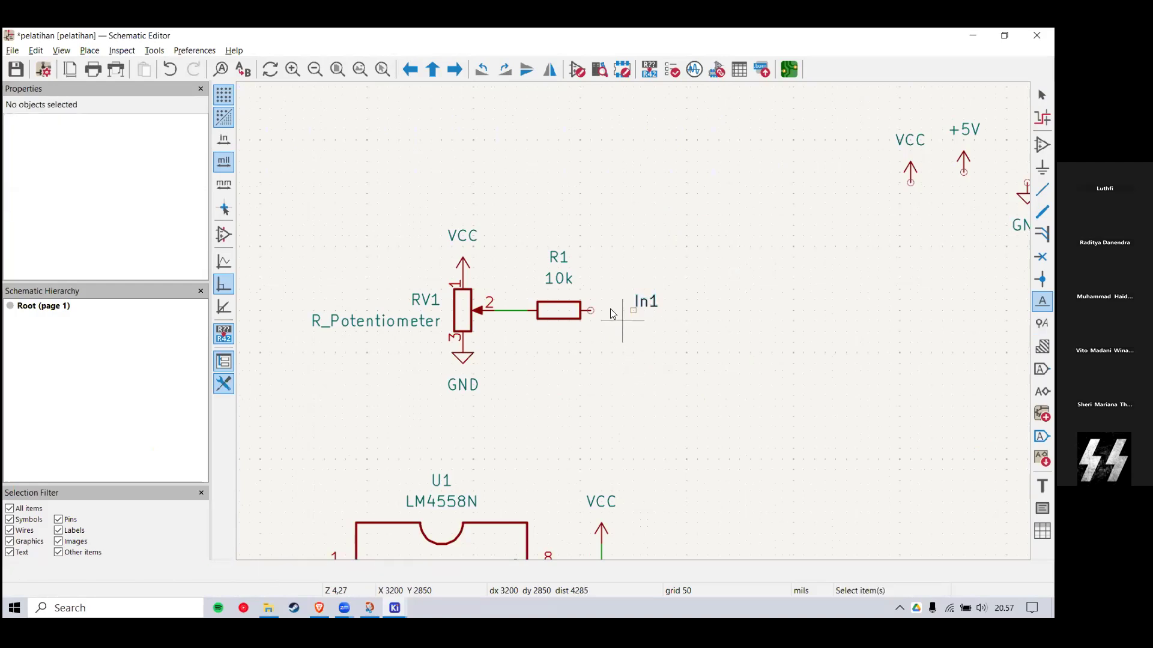
Step: Wire R1's free end to the In1 label and inspect the new wire's connection name
{"action": "key", "text": "w"}
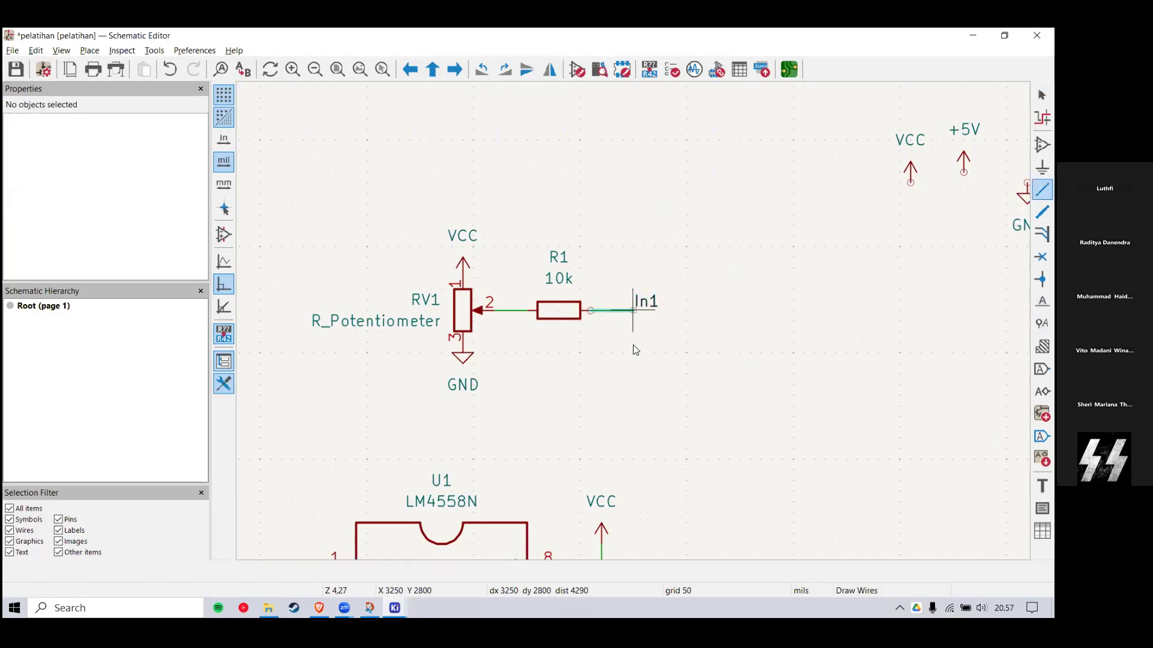
{"action": "left_click", "coordinate": [633, 311]}
{"action": "key", "text": "Escape"}
{"action": "scroll", "coordinate": [636, 316], "scroll_direction": "up", "scroll_amount": 3}
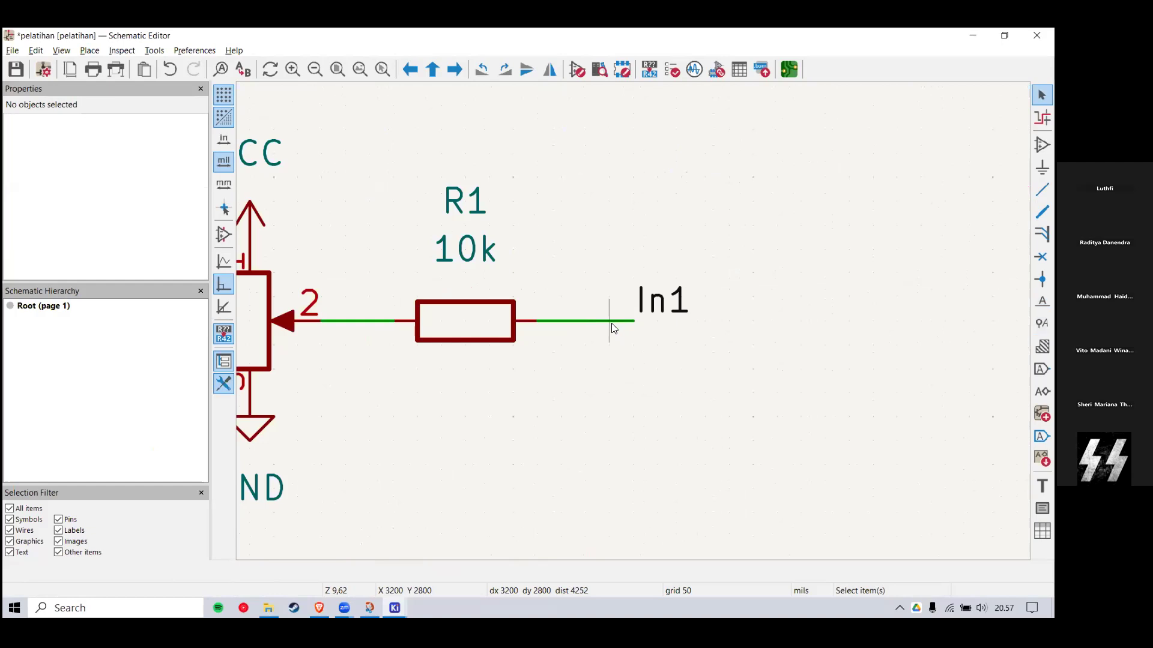
{"action": "left_click", "coordinate": [608, 324]}
{"action": "left_click", "coordinate": [609, 280]}
{"action": "left_click", "coordinate": [592, 322]}
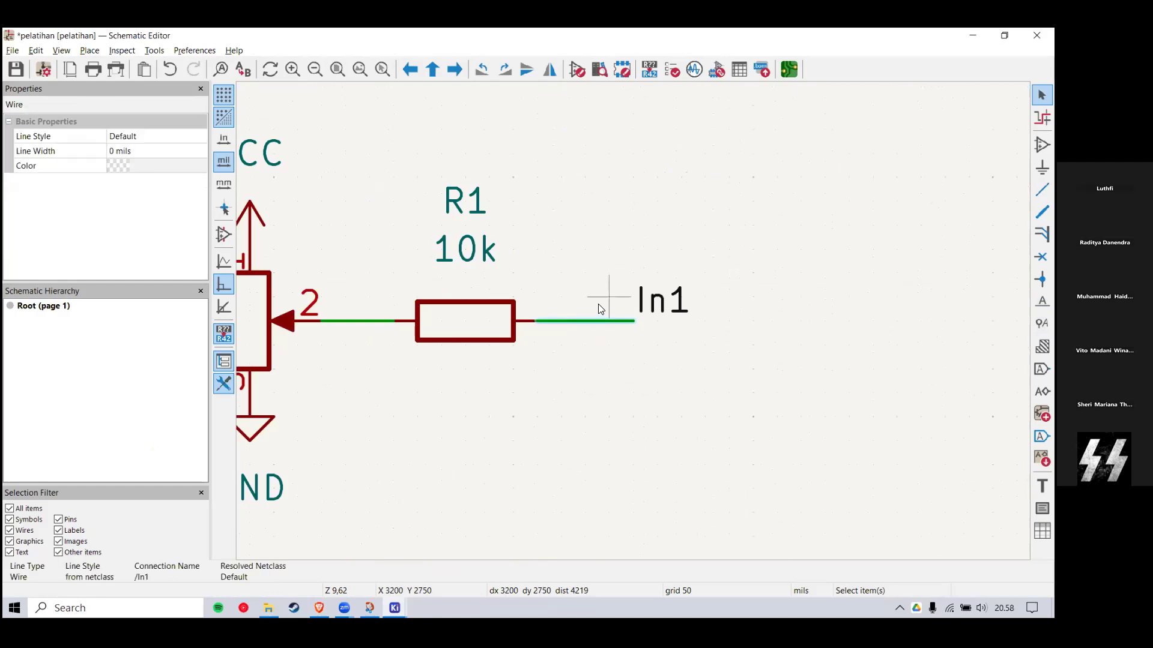
Step: Move the VCC symbol of RV1 farther above the potentiometer, keeping it wired to pin 1
{"action": "scroll", "coordinate": [636, 320], "scroll_direction": "down", "scroll_amount": 3}
{"action": "scroll", "coordinate": [637, 320], "scroll_direction": "down", "scroll_amount": 2}
{"action": "left_click", "coordinate": [640, 281]}
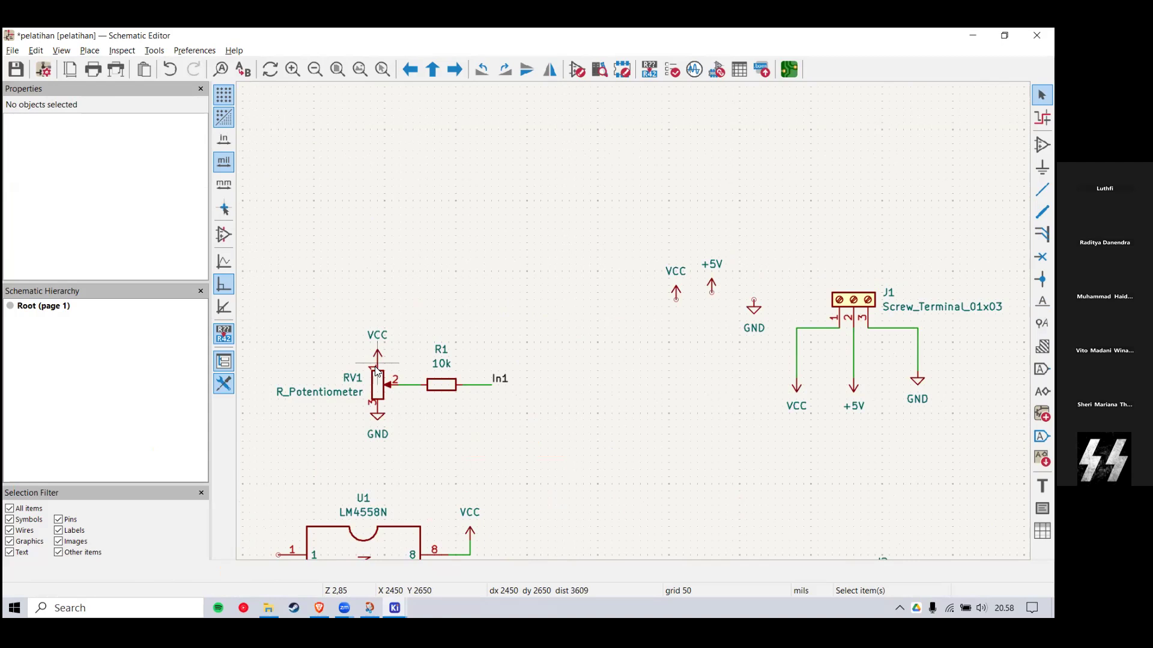
{"action": "left_click_drag", "start_coordinate": [377, 361], "coordinate": [379, 312]}
Step: Inspect the connection names of J1's VCC wire, RV1's wiper wire and RV1's VCC wire
{"action": "left_click", "coordinate": [796, 336]}
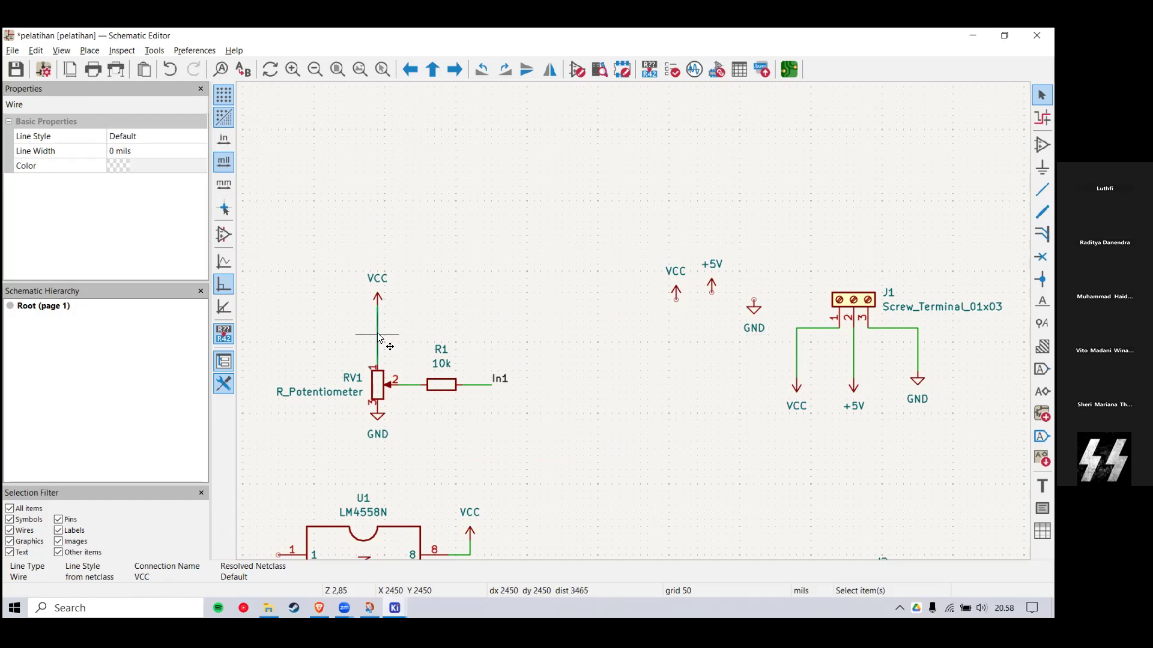
{"action": "left_click", "coordinate": [406, 393]}
{"action": "left_click", "coordinate": [411, 385]}
{"action": "left_click", "coordinate": [378, 343]}
{"action": "left_click", "coordinate": [632, 324]}
{"action": "scroll", "coordinate": [633, 324], "scroll_direction": "down", "scroll_amount": 4}
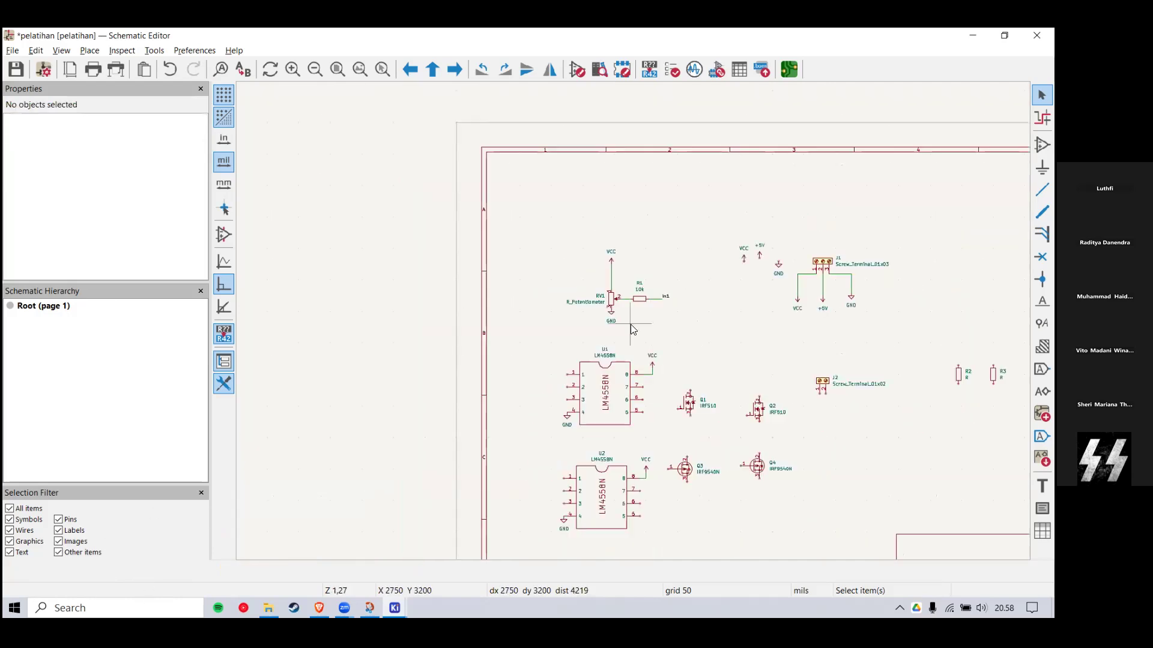
{"action": "scroll", "coordinate": [638, 322], "scroll_direction": "up", "scroll_amount": 4}
{"action": "key", "text": "w"}
{"action": "key", "text": "Escape"}
{"action": "key", "text": "Escape"}
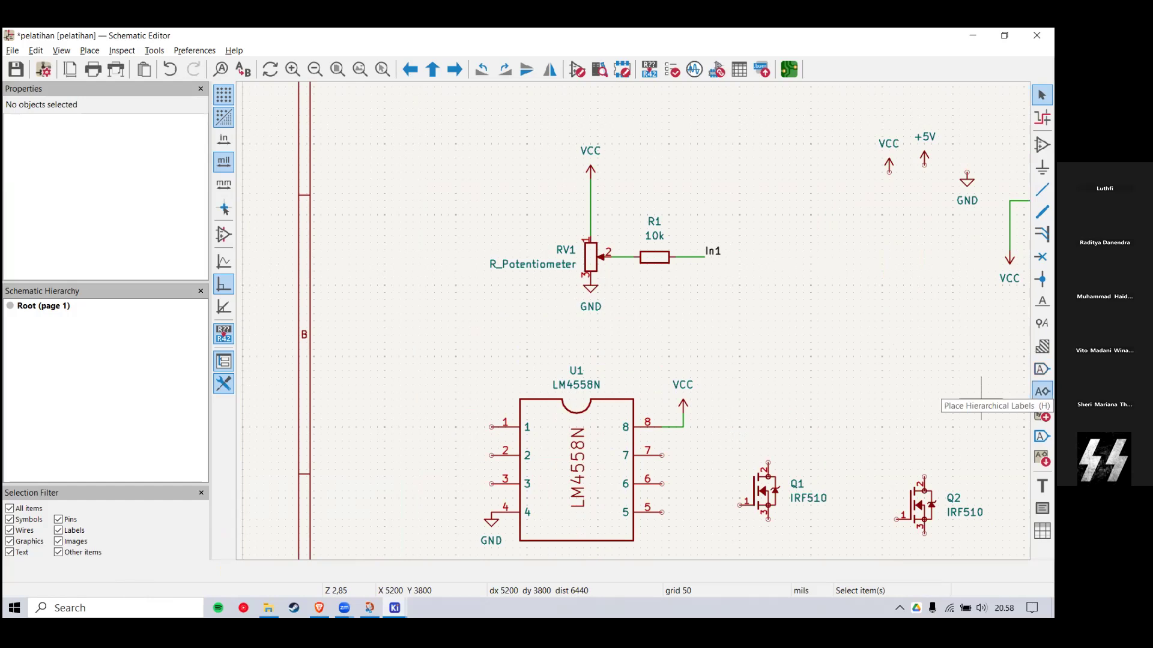
{"action": "left_click", "coordinate": [1042, 323]}
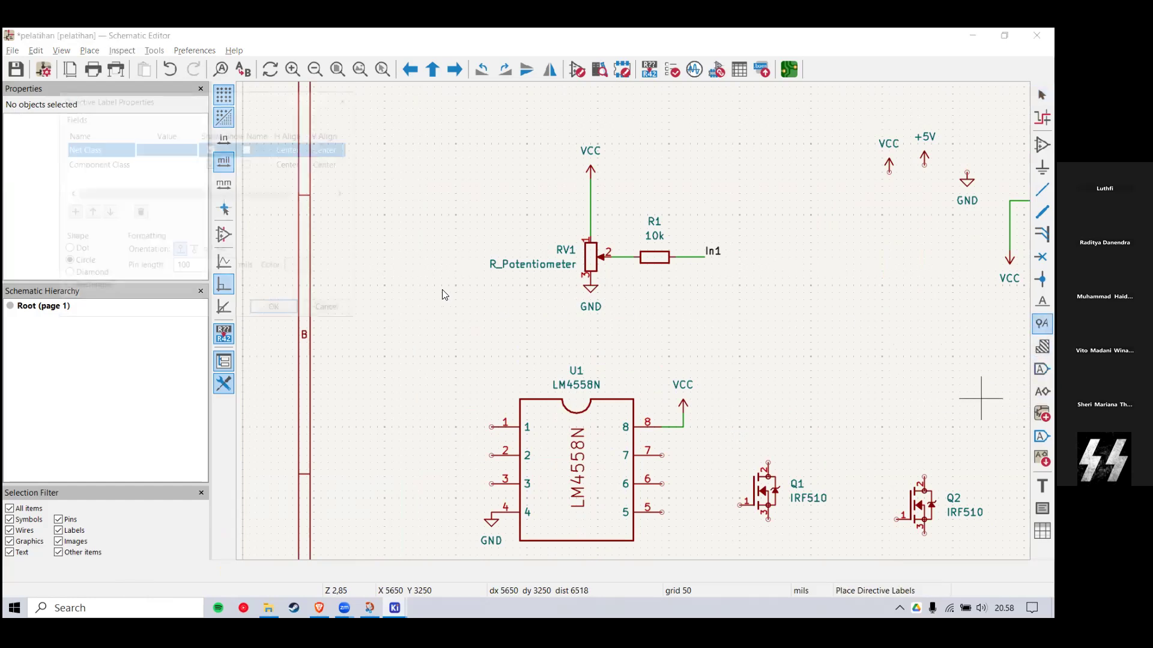
{"action": "left_click", "coordinate": [348, 98]}
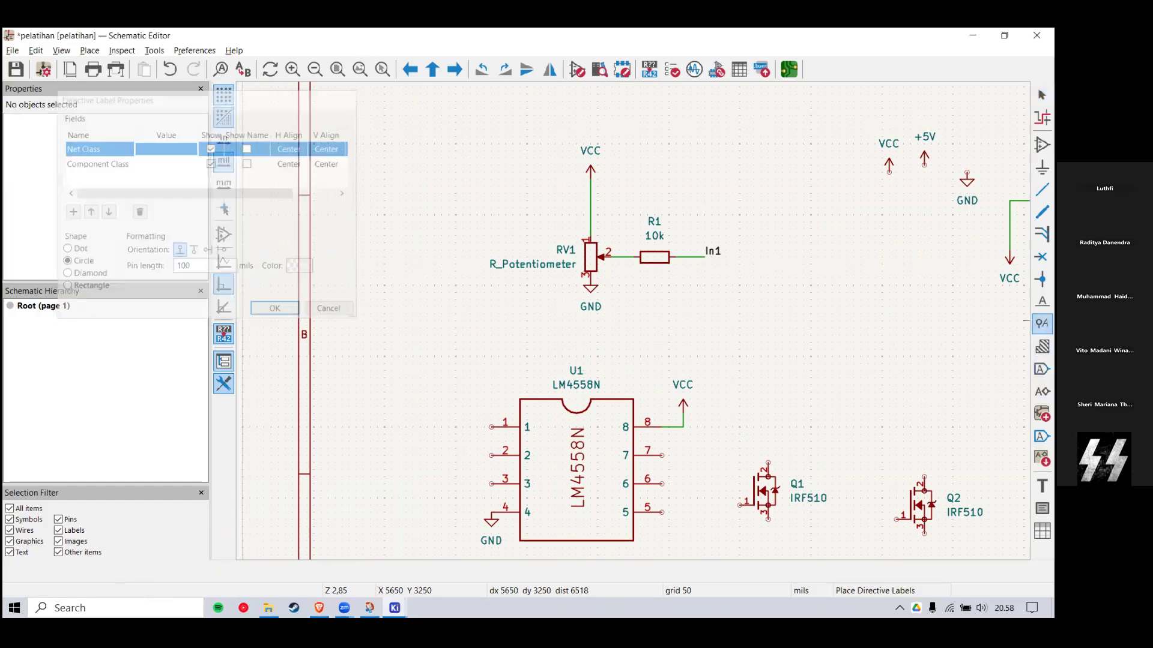
Step: Place an In1 net label on pin 2 of U1 and move it outward so a wire links it to the pin
{"action": "key", "text": "l"}
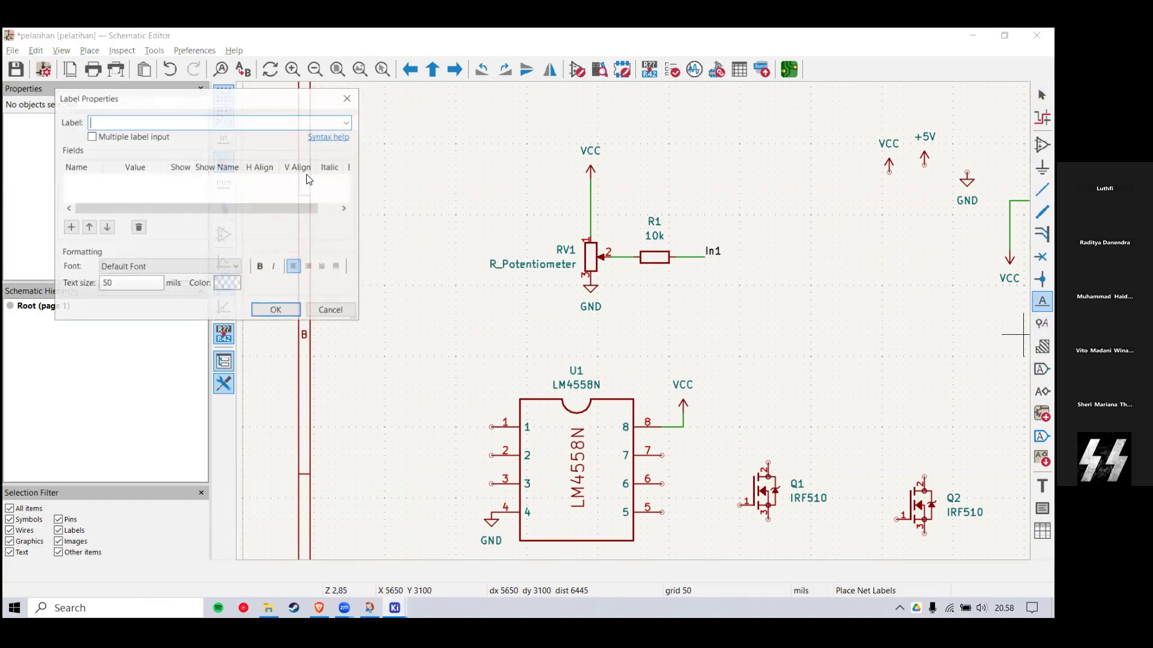
{"action": "type", "text": "In1"}
{"action": "key", "text": "Return"}
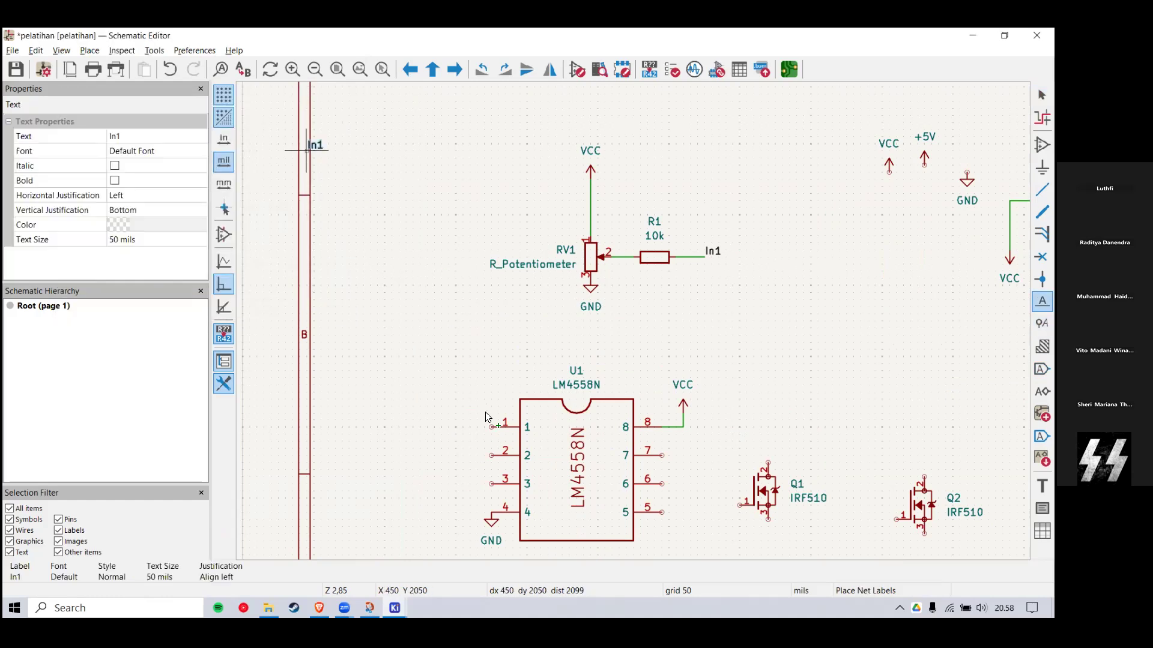
{"action": "left_click", "coordinate": [490, 456]}
{"action": "key", "text": "Escape"}
{"action": "double_click", "coordinate": [497, 450]}
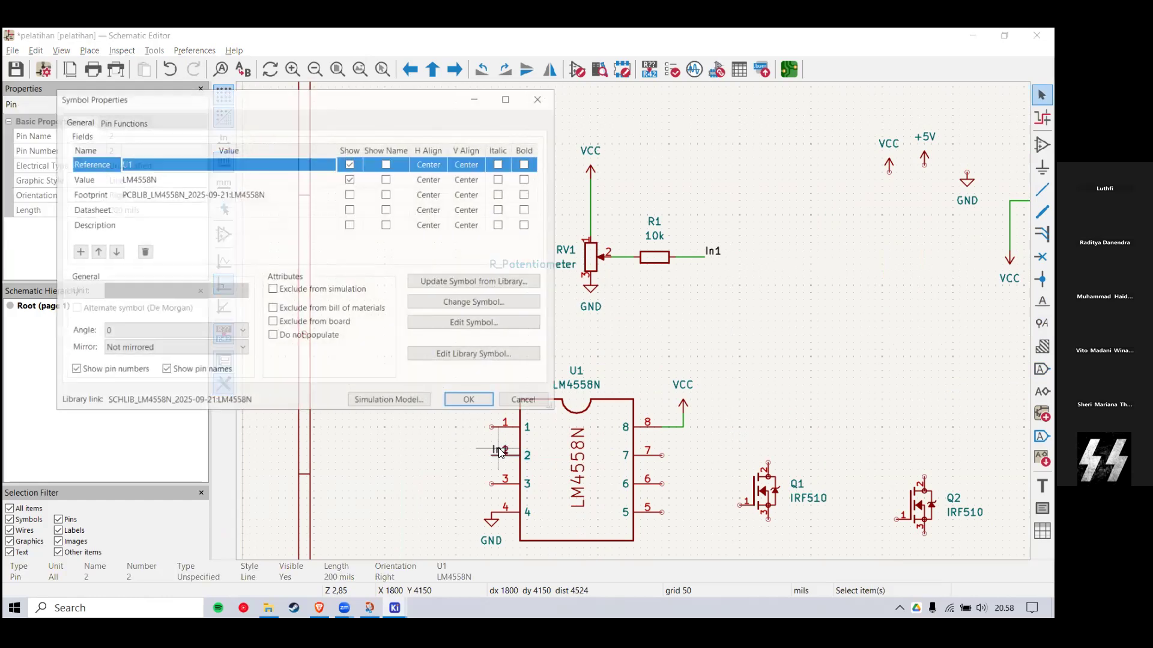
{"action": "key", "text": "Escape"}
{"action": "left_click_drag", "start_coordinate": [494, 448], "coordinate": [446, 454]}
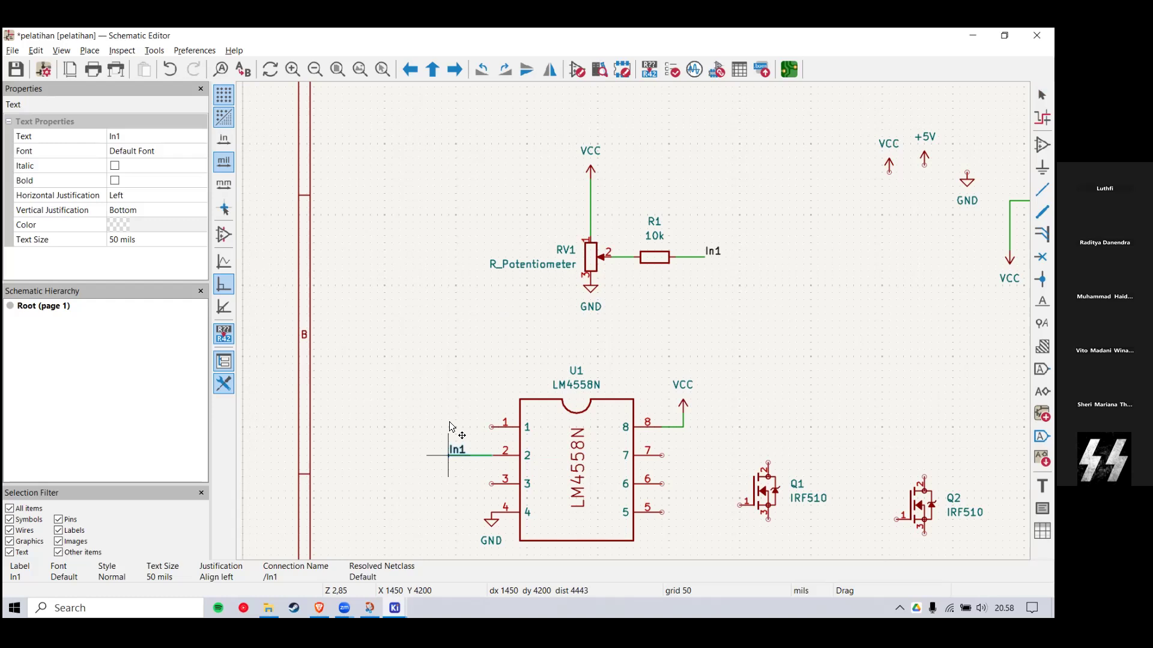
Step: Compare the connection names of the labelled wires at R1 and at pin 2 of U1
{"action": "left_click", "coordinate": [623, 257]}
{"action": "left_click", "coordinate": [689, 257]}
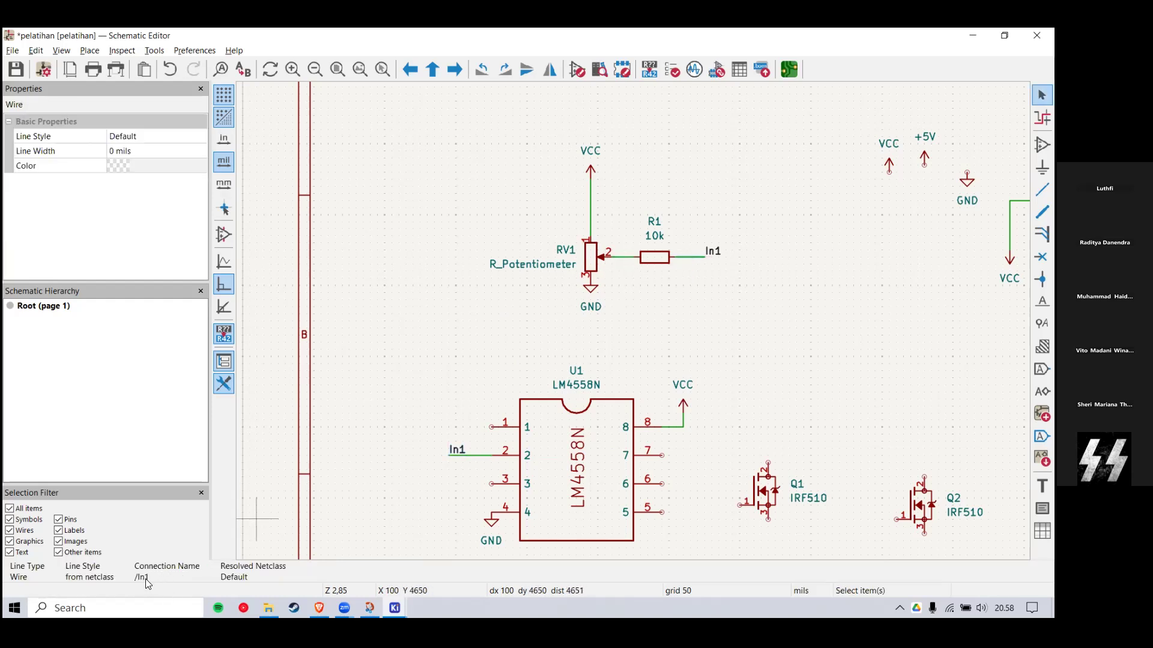
{"action": "left_click", "coordinate": [447, 366]}
{"action": "left_click", "coordinate": [463, 454]}
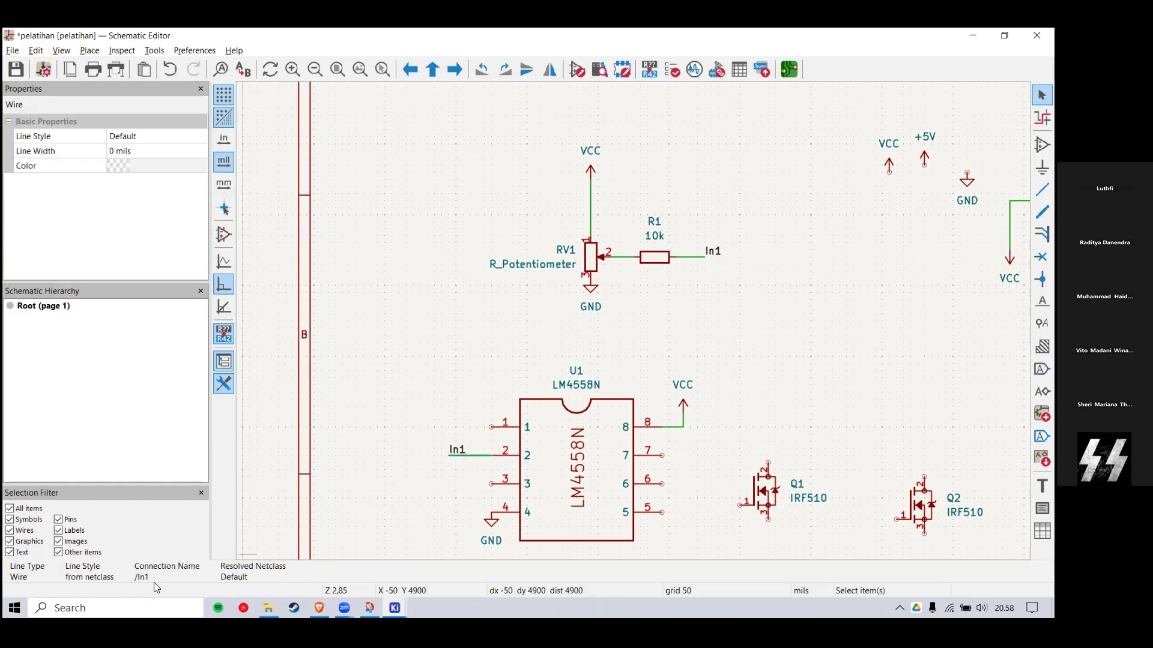
{"action": "left_click", "coordinate": [634, 288]}
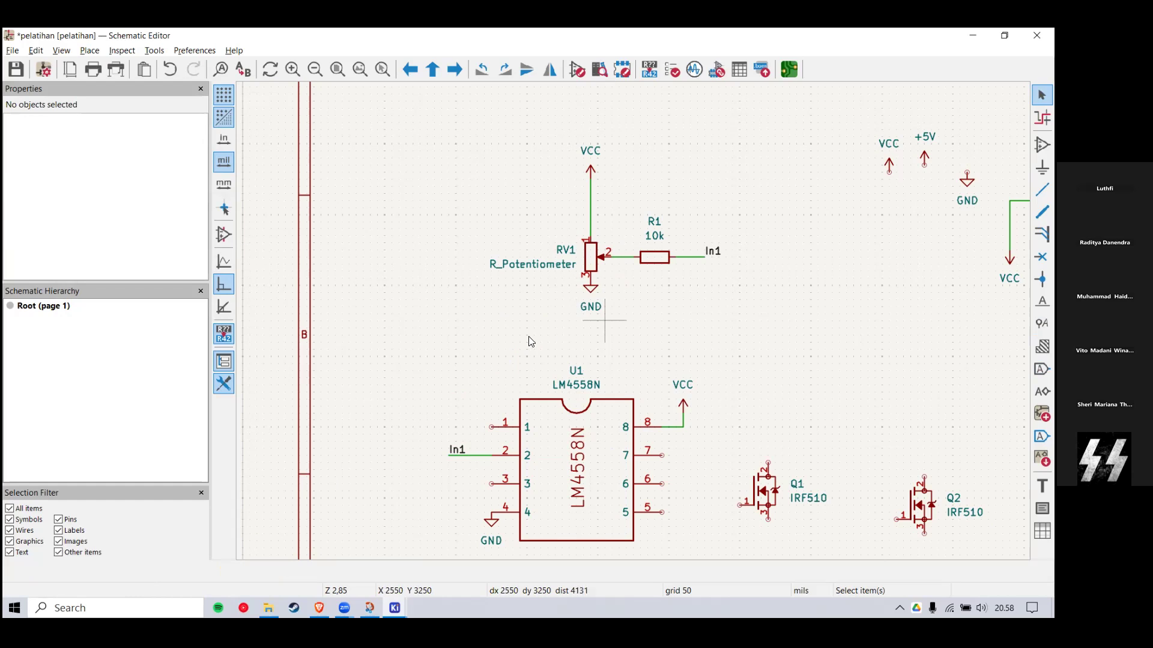
{"action": "scroll", "coordinate": [610, 315], "scroll_direction": "down", "scroll_amount": 2}
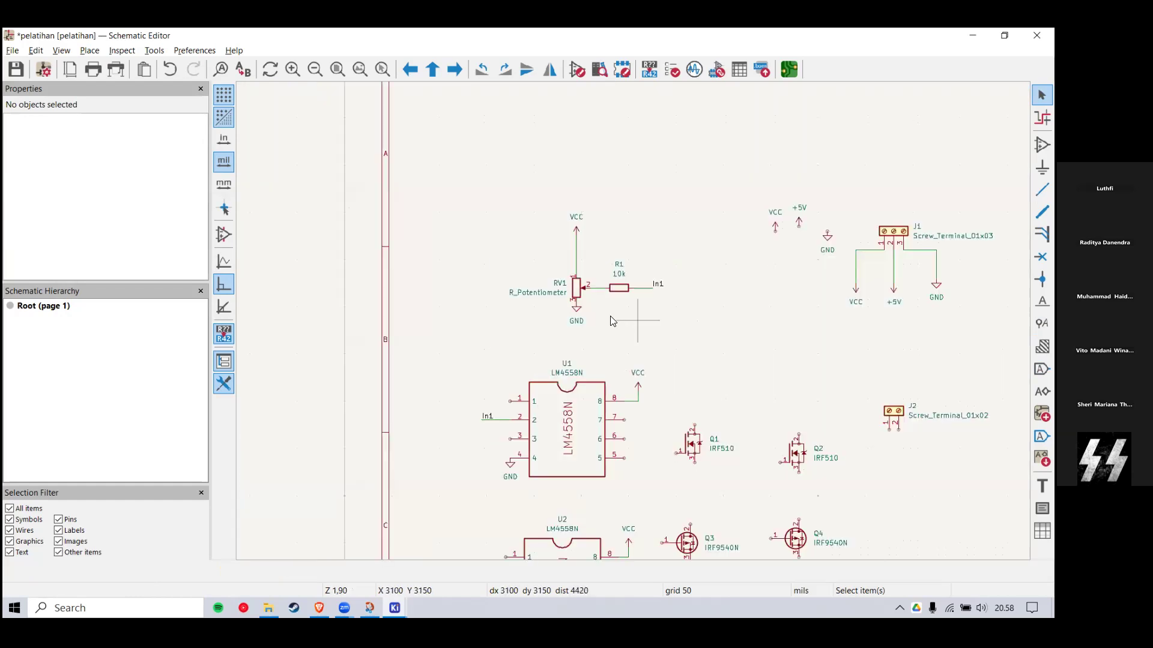
{"action": "scroll", "coordinate": [687, 276], "scroll_direction": "up", "scroll_amount": 2}
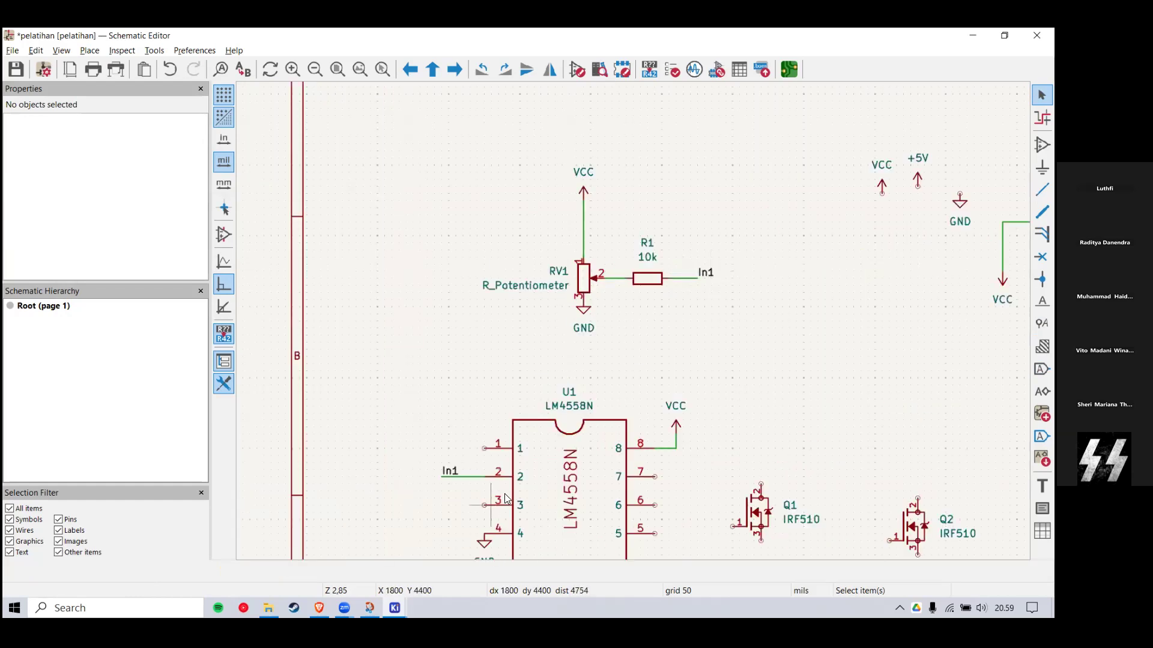
{"action": "left_click", "coordinate": [476, 476]}
{"action": "left_click", "coordinate": [682, 327]}
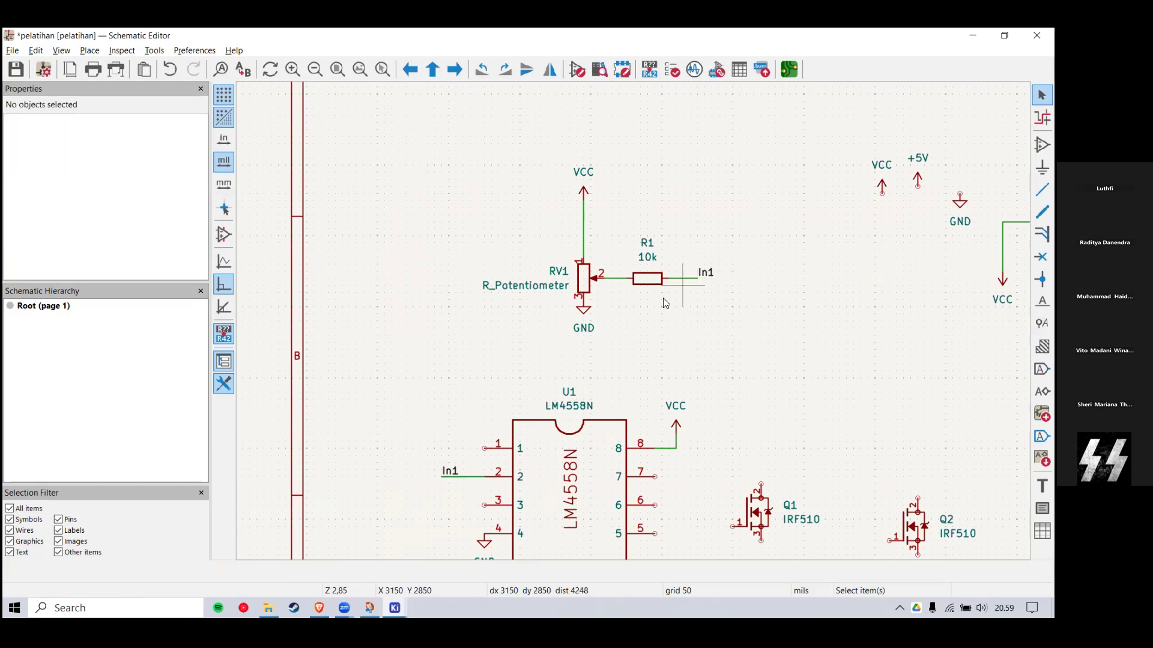
{"action": "left_click", "coordinate": [456, 478]}
{"action": "left_click", "coordinate": [453, 408]}
Step: Check U1's output in the EasyEDA reference, return to KiCad and place an Out1 net label beside pin 1 of U1
{"action": "key", "text": "alt+Tab"}
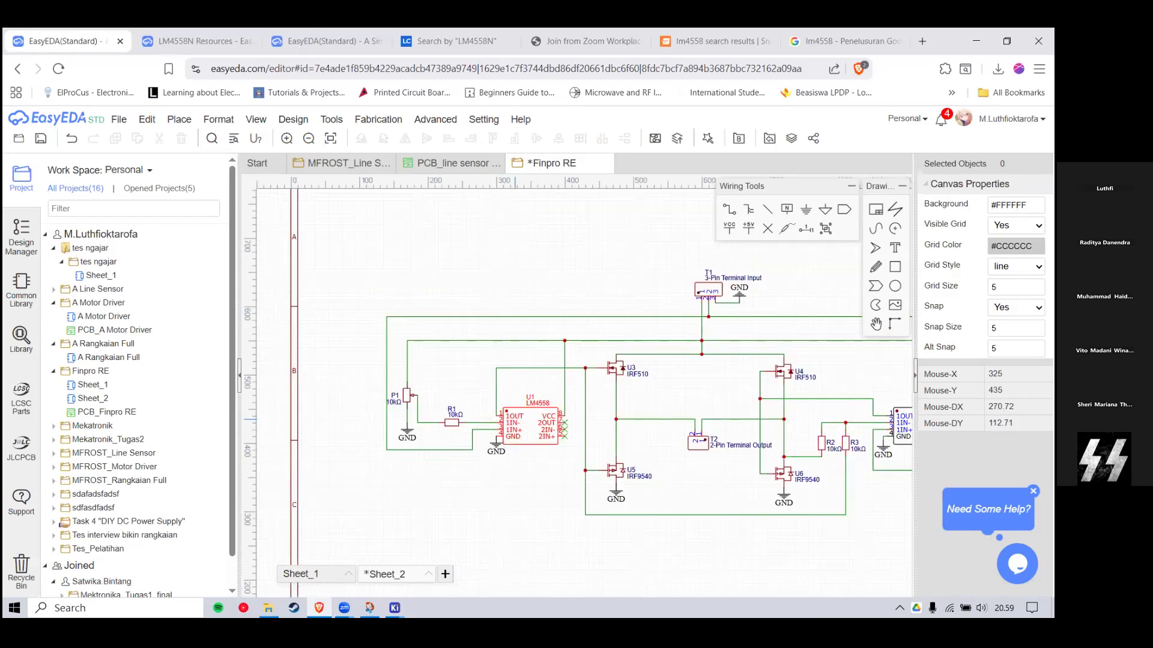
{"action": "scroll", "coordinate": [516, 420], "scroll_direction": "up", "scroll_amount": 3}
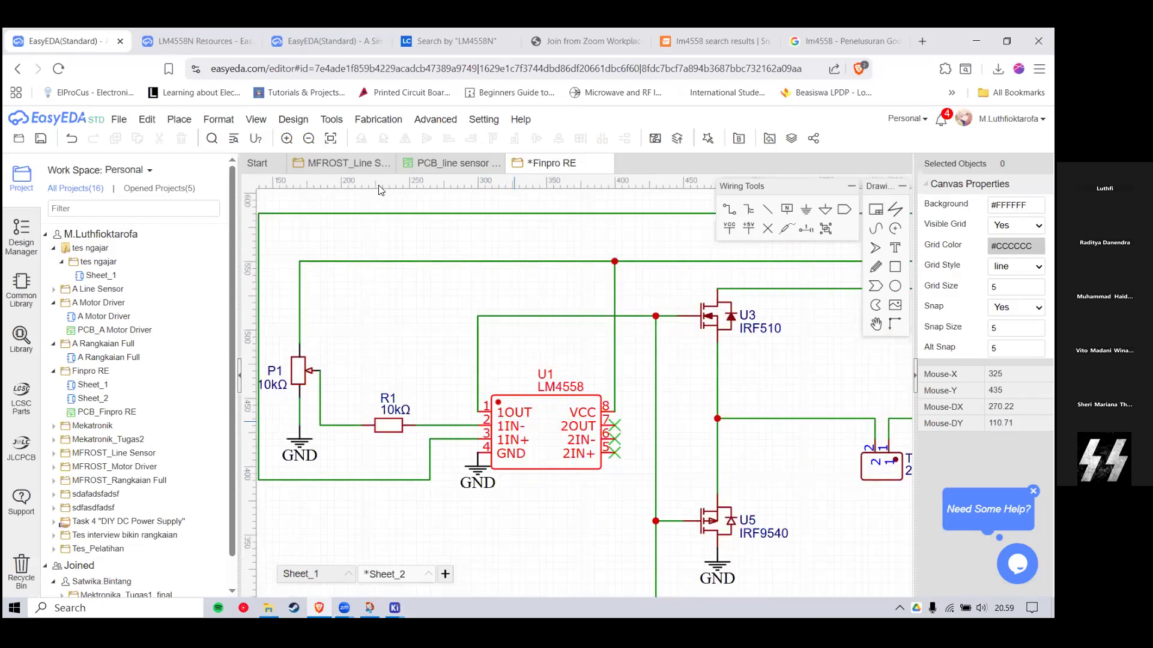
{"action": "key", "text": "alt+Tab"}
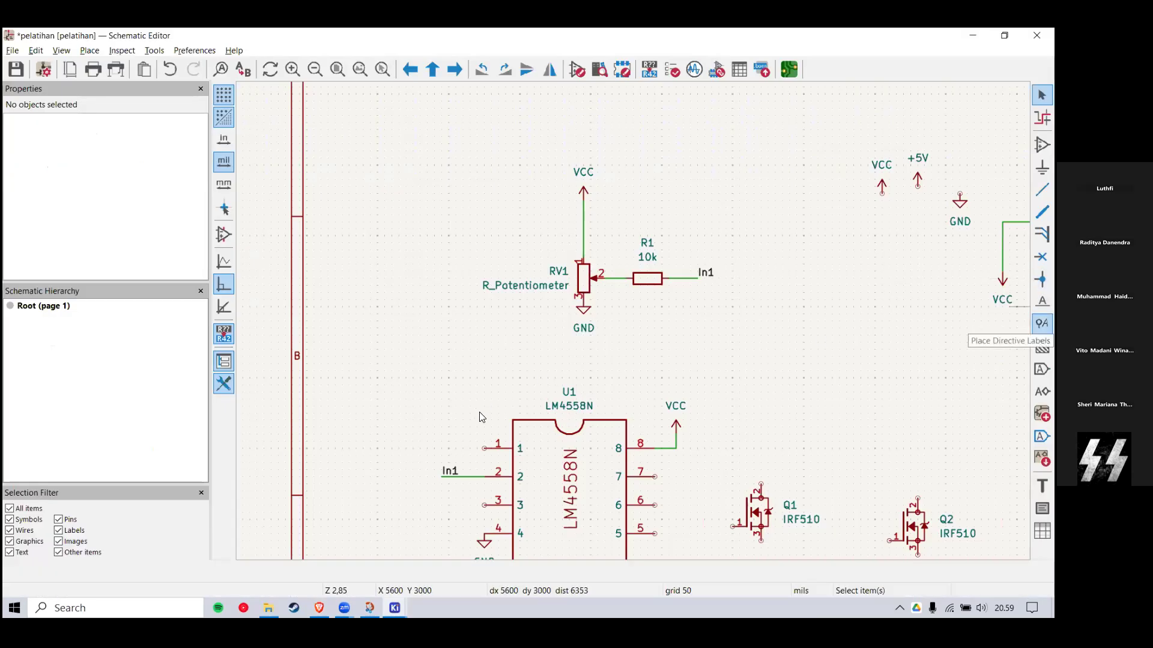
{"action": "left_click", "coordinate": [1041, 323]}
{"action": "left_click", "coordinate": [348, 97]}
{"action": "type", "text": "lOut1"}
{"action": "key", "text": "Return"}
{"action": "left_click", "coordinate": [447, 449]}
Step: Place an In2 net label a short distance out from pin 2 of U2
{"action": "scroll", "coordinate": [636, 324], "scroll_direction": "down", "scroll_amount": 3}
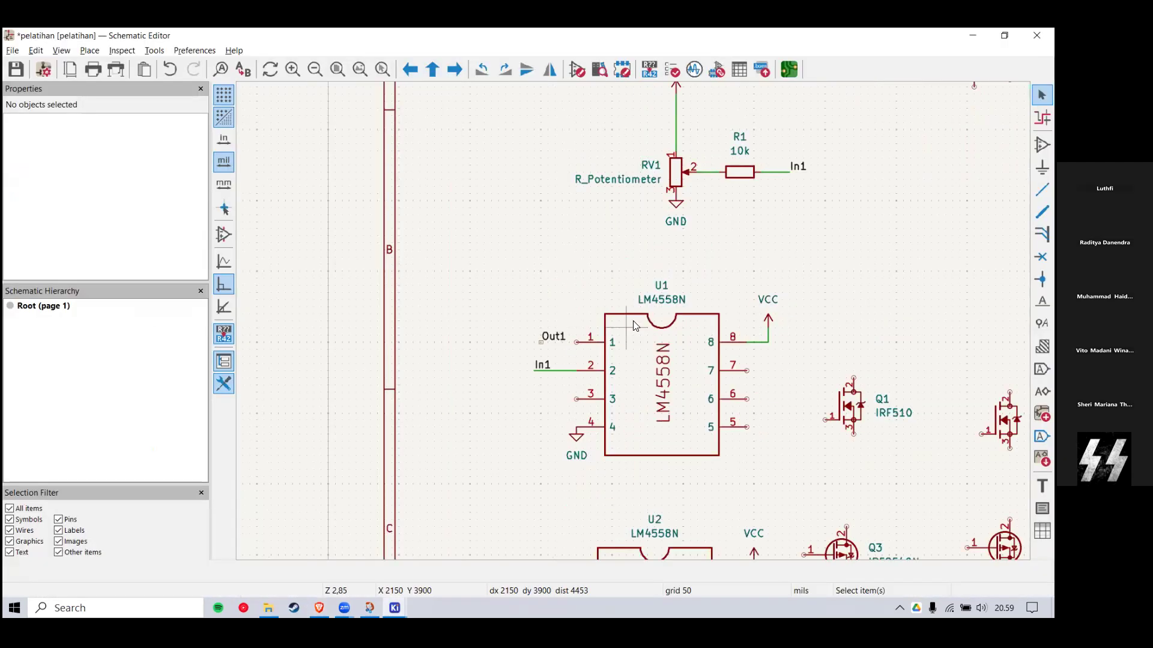
{"action": "scroll", "coordinate": [633, 321], "scroll_direction": "down", "scroll_amount": 1}
{"action": "scroll", "coordinate": [588, 405], "scroll_direction": "up", "scroll_amount": 1}
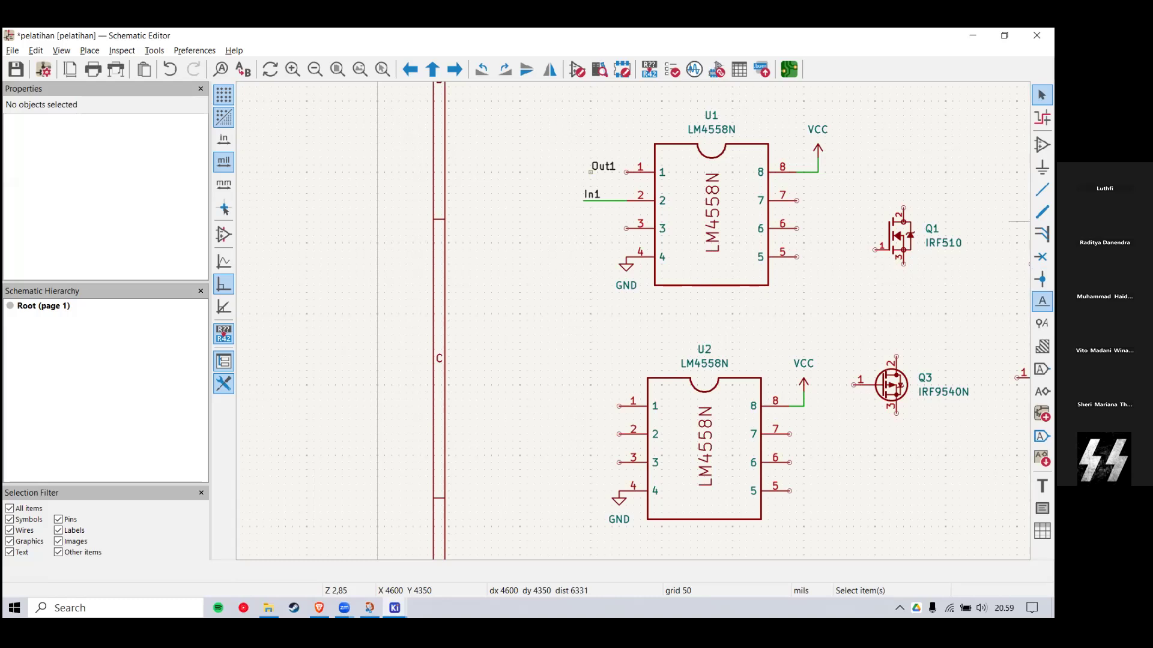
{"action": "left_click", "coordinate": [1042, 302]}
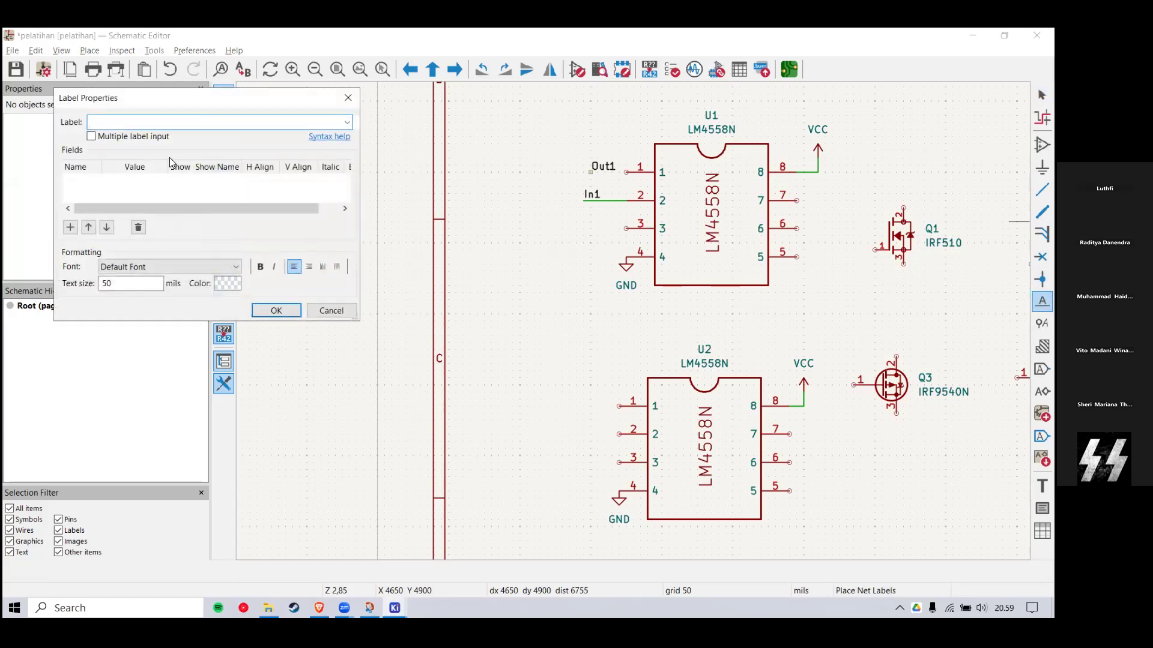
{"action": "type", "text": "In2"}
{"action": "key", "text": "Return"}
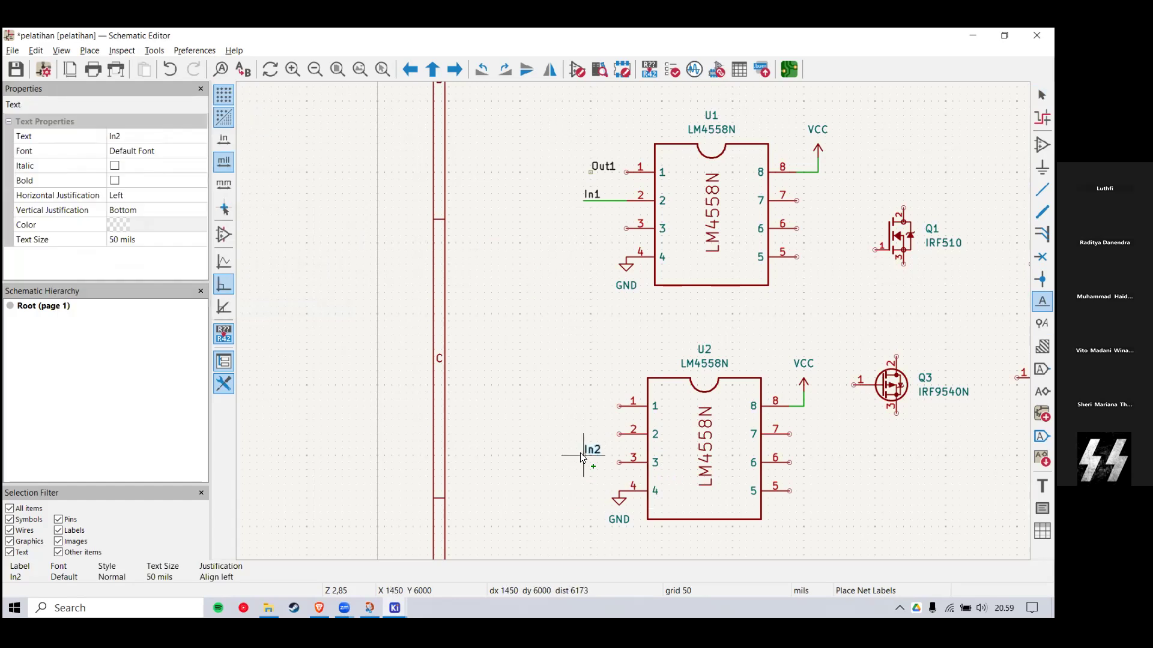
{"action": "left_click", "coordinate": [585, 432]}
{"action": "key", "text": "Escape"}
Step: Place an Out2 net label a short distance out from pin 1 of U2
{"action": "left_click", "coordinate": [1042, 303]}
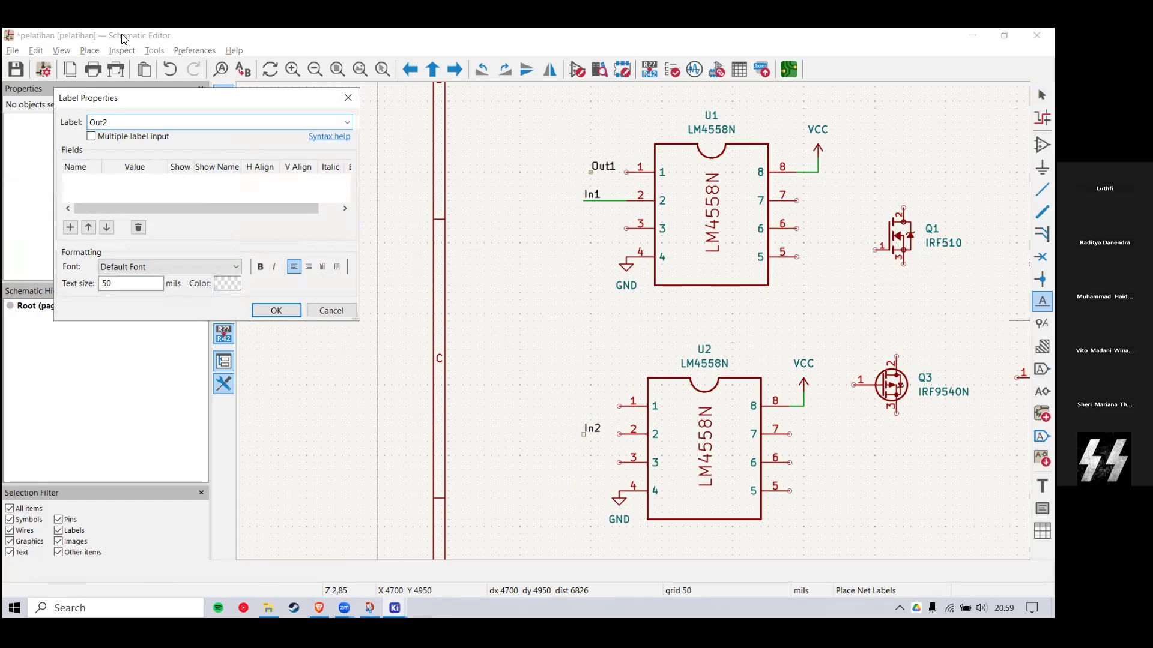
{"action": "left_click", "coordinate": [277, 310]}
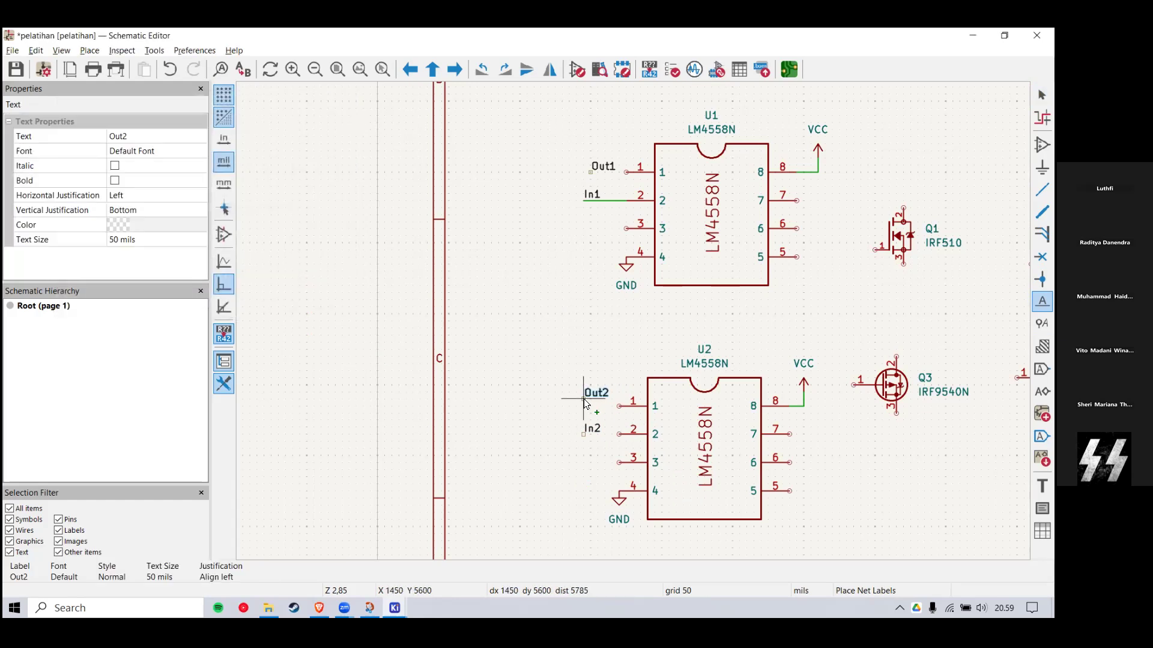
{"action": "left_click", "coordinate": [584, 400]}
{"action": "key", "text": "Escape"}
Step: Wire the Out1 label to pin 1 of U1, and the Out2 and In2 labels to pins 1 and 2 of U2
{"action": "left_click", "coordinate": [626, 172]}
{"action": "left_click", "coordinate": [591, 172]}
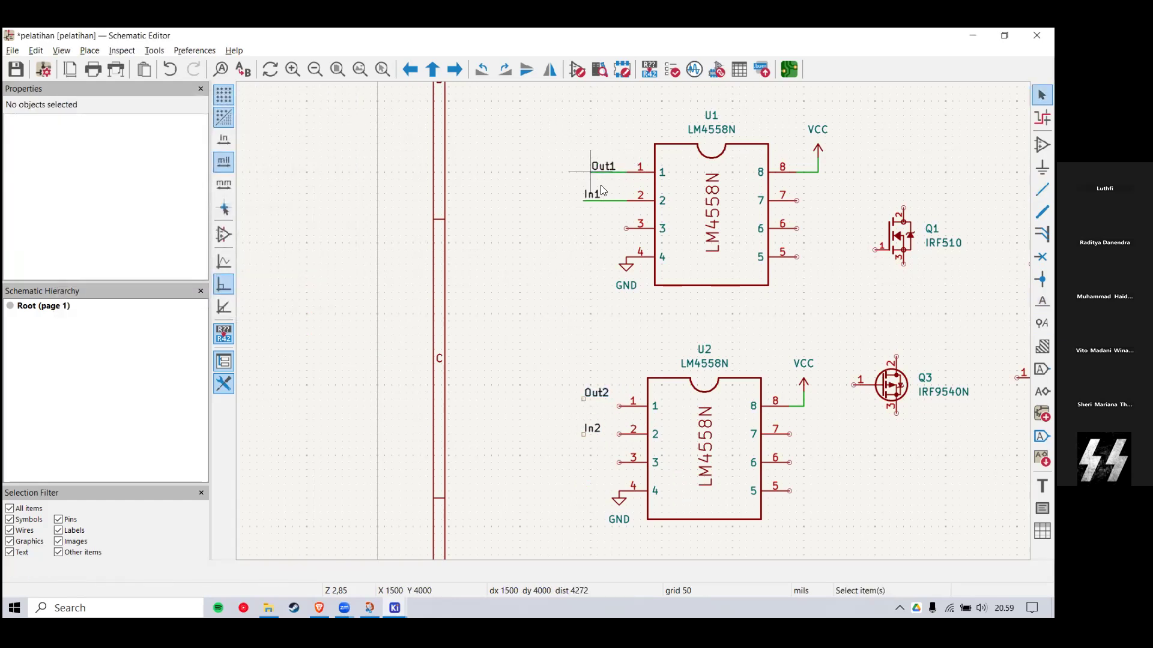
{"action": "key", "text": "w"}
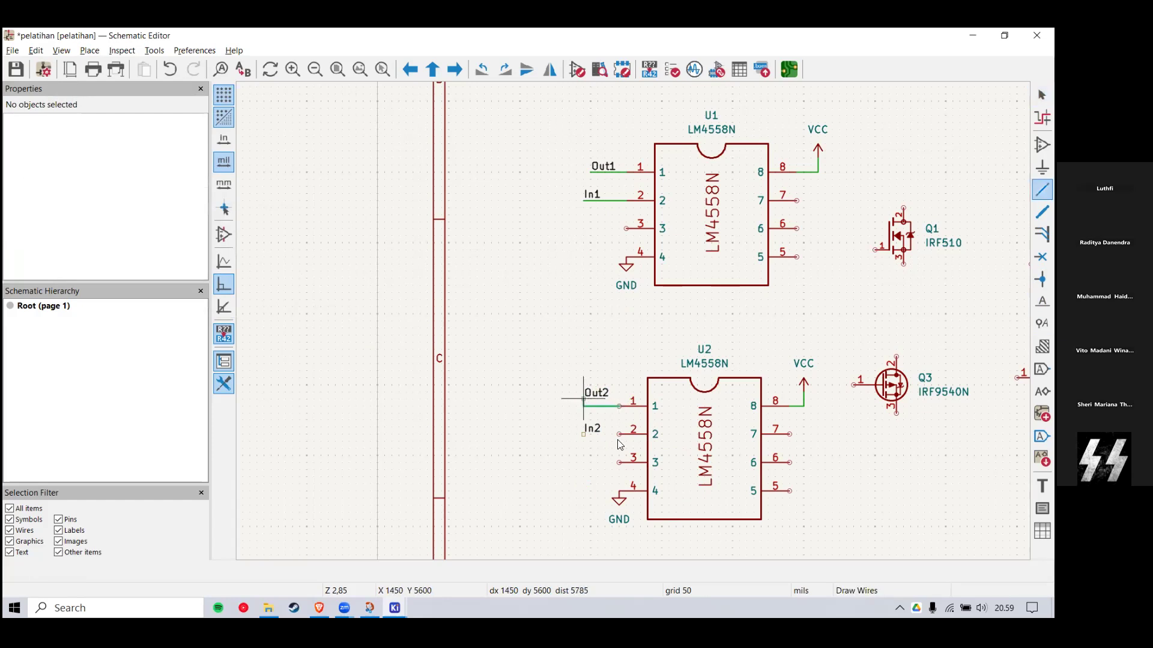
{"action": "key", "text": "w"}
{"action": "left_click", "coordinate": [584, 435]}
Step: Check U1's pin 3 connection in the EasyEDA reference, return to KiCad and place a copied +5V symbol rotated 90° on pin 3 of U1
{"action": "scroll", "coordinate": [562, 258], "scroll_direction": "down", "scroll_amount": 2}
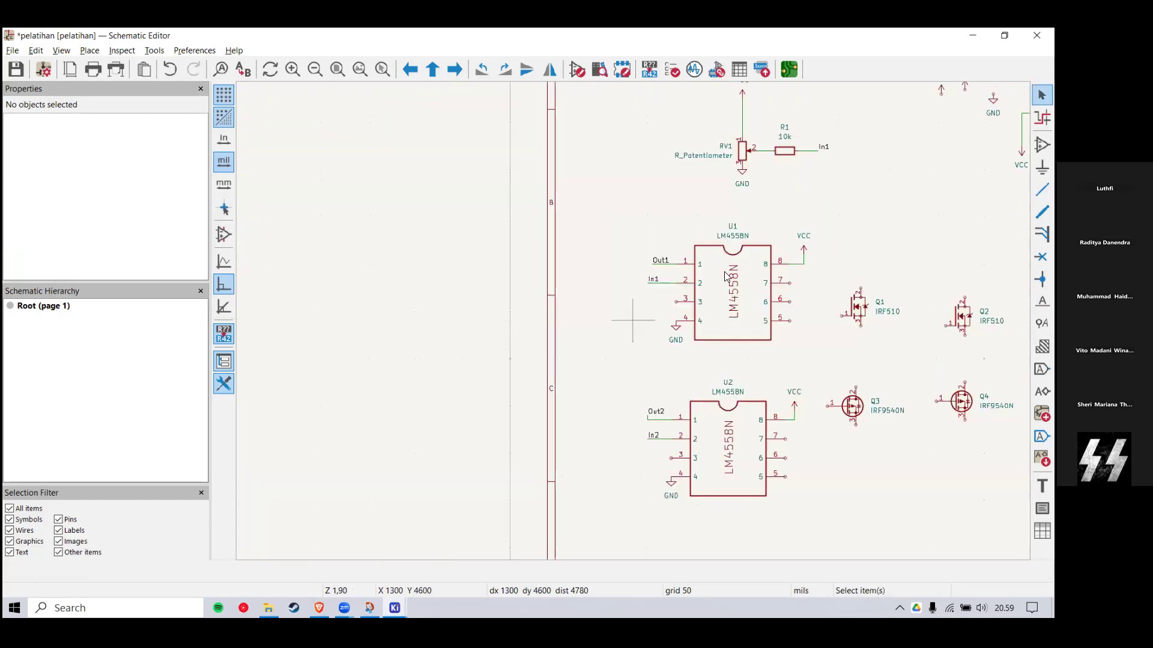
{"action": "scroll", "coordinate": [790, 236], "scroll_direction": "down", "scroll_amount": 2}
{"action": "key", "text": "alt+Tab"}
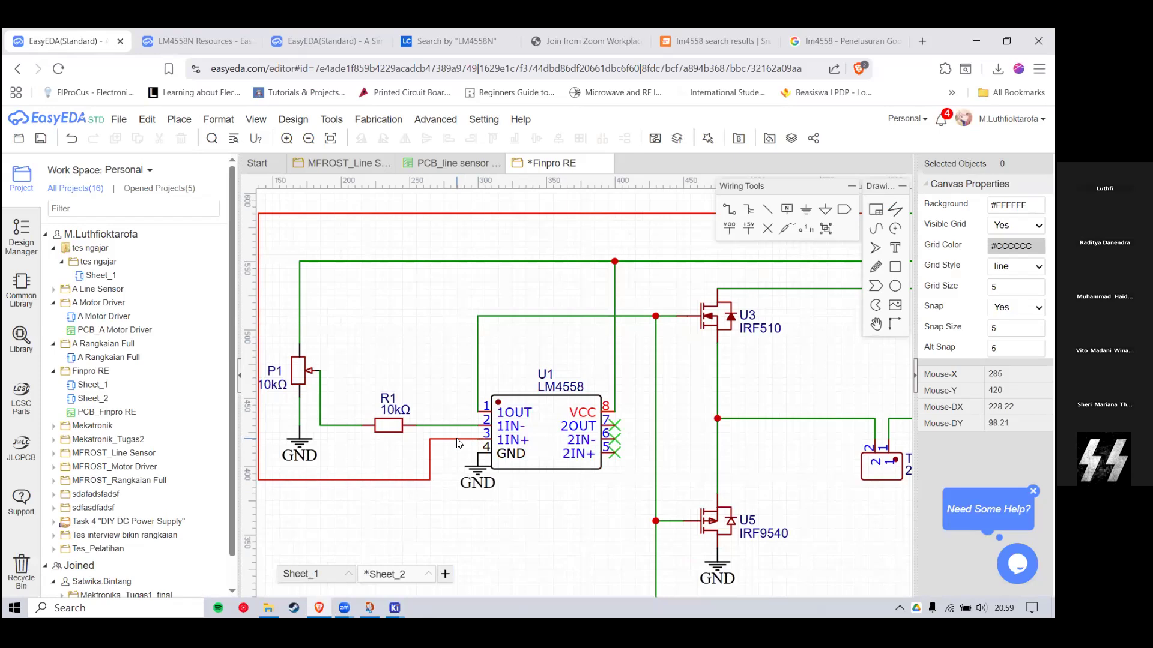
{"action": "scroll", "coordinate": [458, 443], "scroll_direction": "down", "scroll_amount": 2}
{"action": "scroll", "coordinate": [774, 261], "scroll_direction": "down", "scroll_amount": 3}
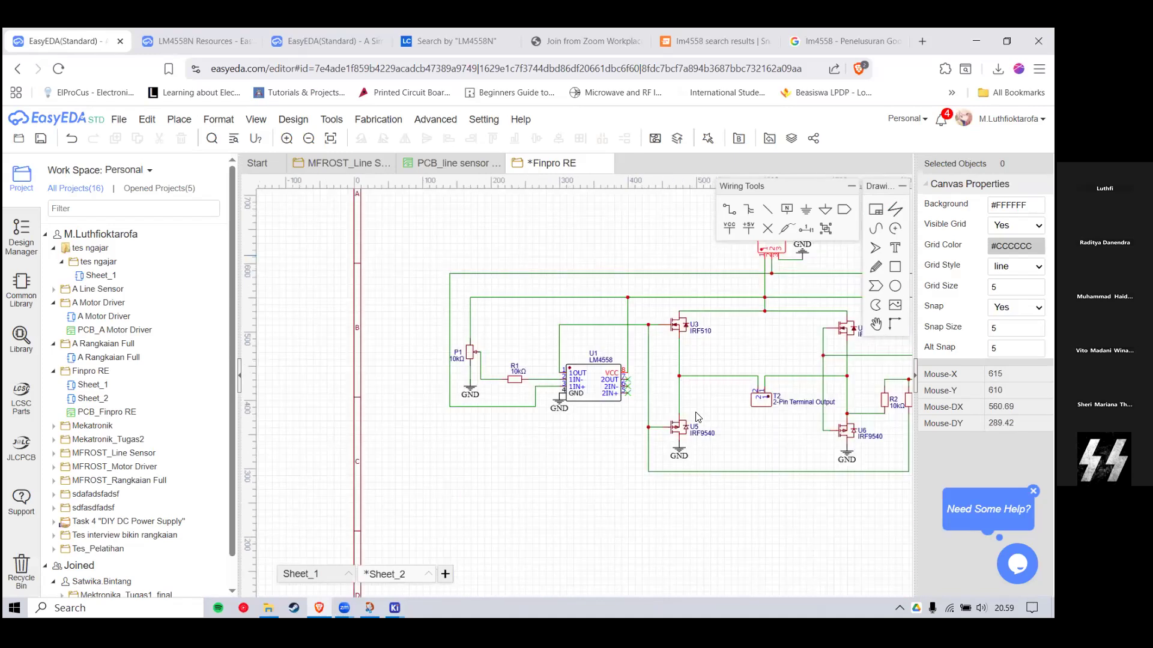
{"action": "scroll", "coordinate": [774, 258], "scroll_direction": "up", "scroll_amount": 4}
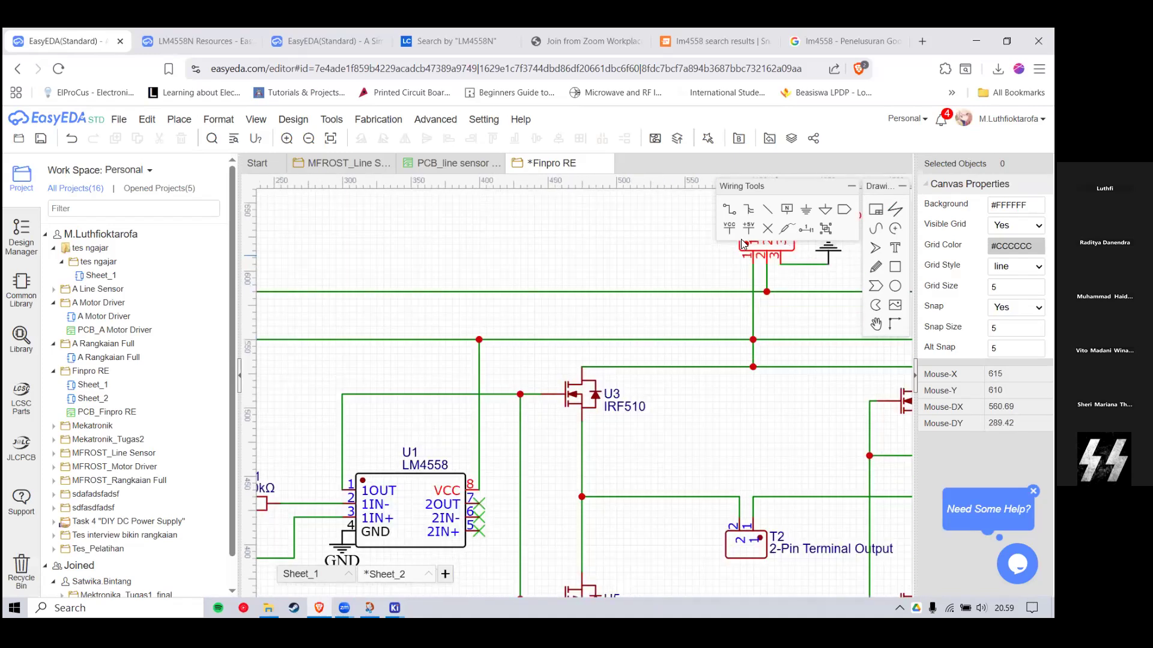
{"action": "key", "text": "alt+Tab"}
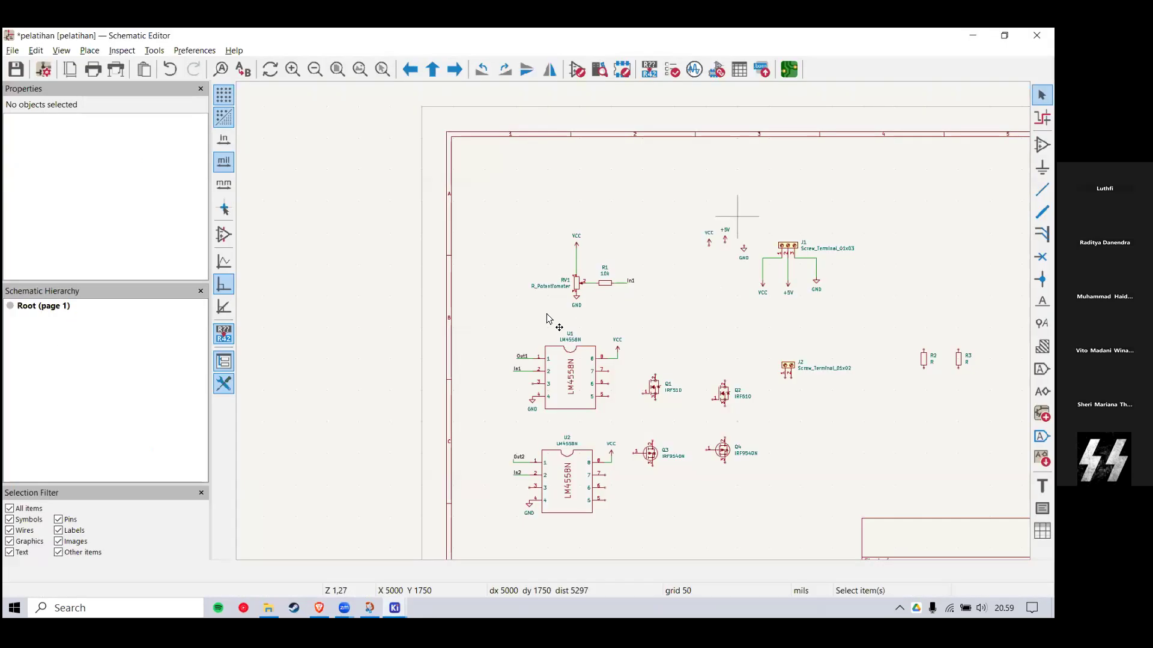
{"action": "key", "text": "ctrl+d"}
{"action": "scroll", "coordinate": [582, 387], "scroll_direction": "up", "scroll_amount": 3}
{"action": "key", "text": "r"}
{"action": "left_click", "coordinate": [611, 399]}
Step: Place another copy of the +5V power symbol, pointing outward, on pin 3 of U2
{"action": "scroll", "coordinate": [636, 327], "scroll_direction": "down", "scroll_amount": 4}
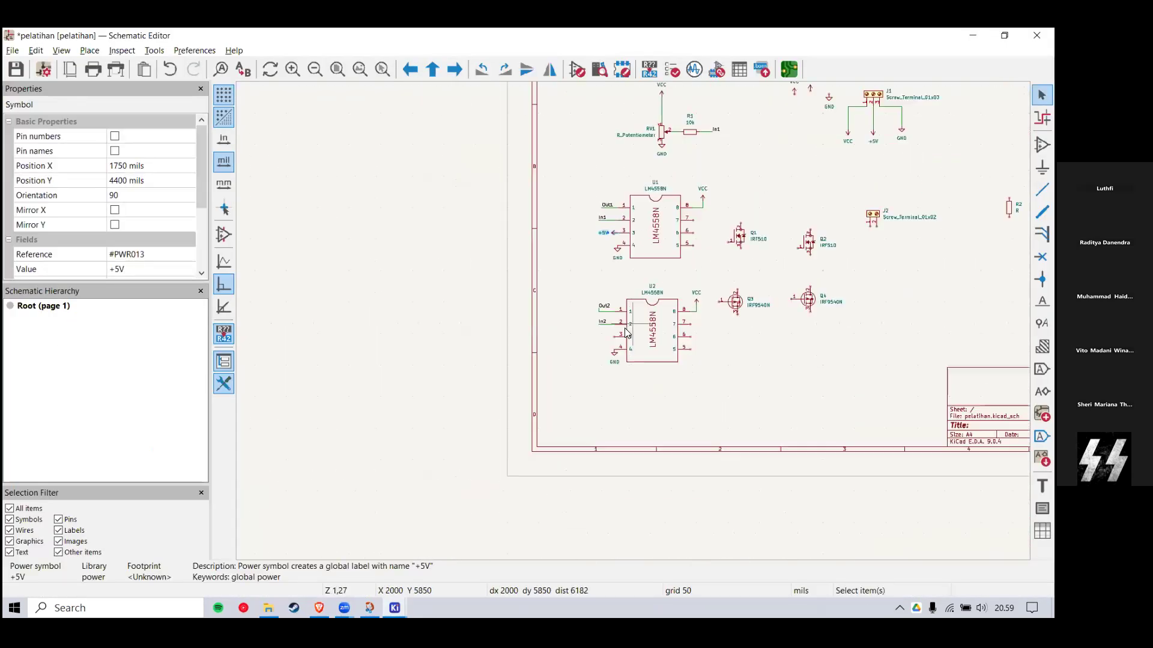
{"action": "scroll", "coordinate": [579, 360], "scroll_direction": "up", "scroll_amount": 6}
{"action": "key", "text": "ctrl+d"}
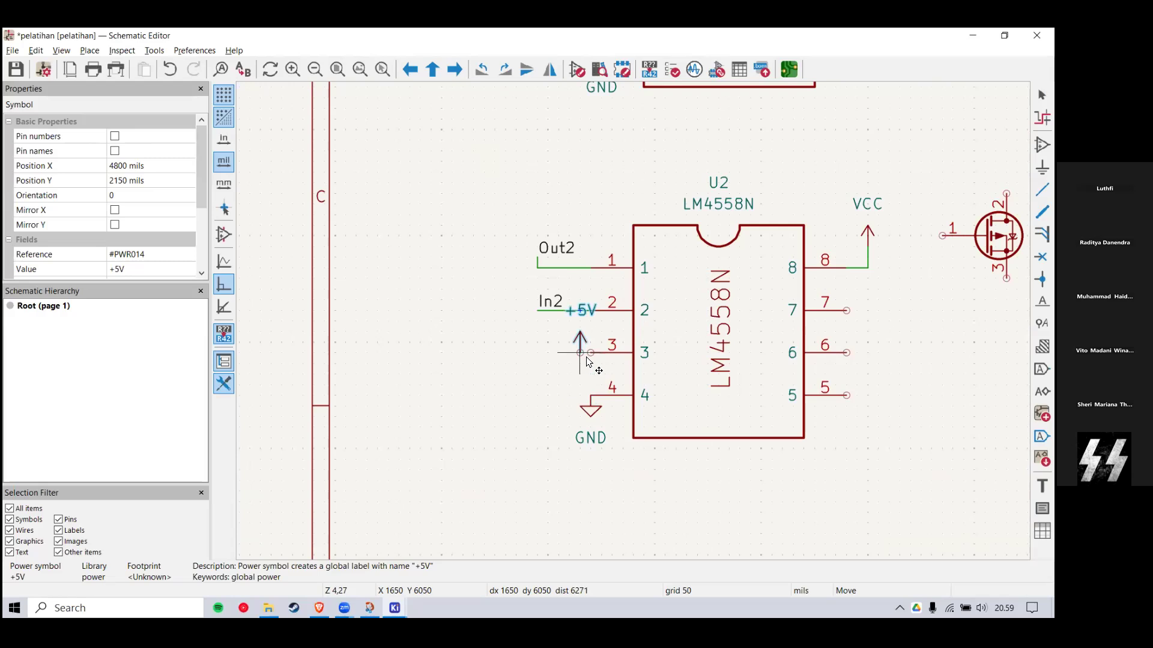
{"action": "left_click", "coordinate": [601, 350]}
{"action": "scroll", "coordinate": [633, 320], "scroll_direction": "down", "scroll_amount": 5}
{"action": "scroll", "coordinate": [633, 321], "scroll_direction": "up", "scroll_amount": 5}
{"action": "scroll", "coordinate": [633, 321], "scroll_direction": "down", "scroll_amount": 5}
{"action": "scroll", "coordinate": [633, 321], "scroll_direction": "up", "scroll_amount": 2}
{"action": "middle_click_drag", "start_coordinate": [722, 244], "coordinate": [589, 344]}
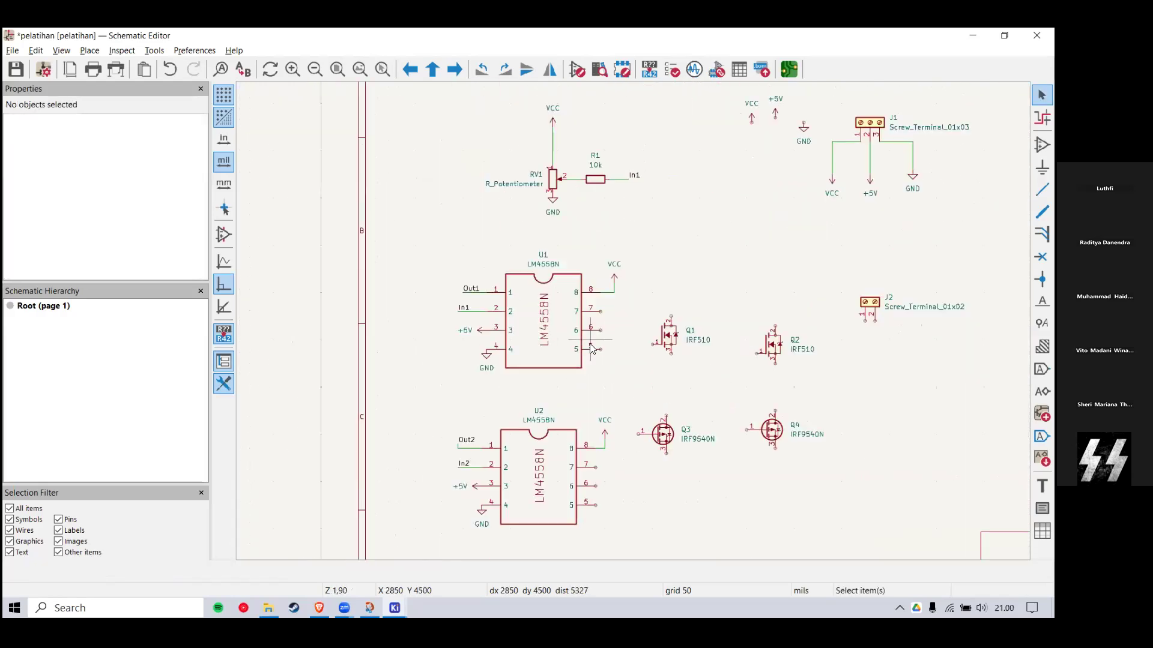
Step: Check U1's unused pins in the EasyEDA reference, return to KiCad and place no-connect flags on pins 7, 6 and 5 of U1
{"action": "key", "text": "alt+Tab"}
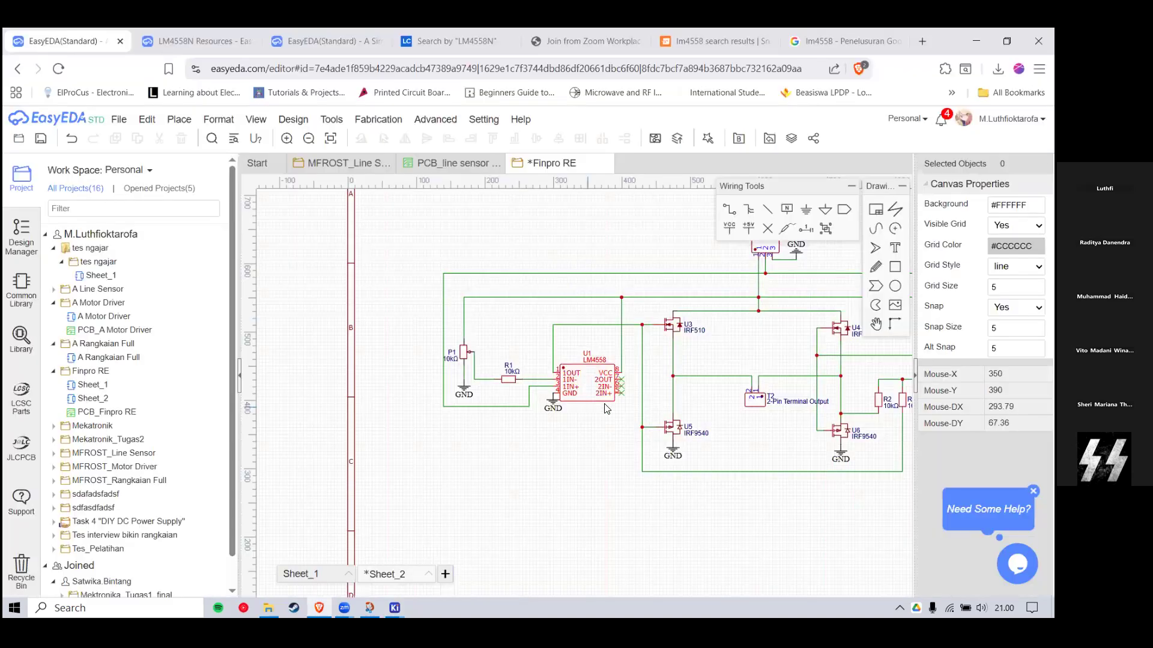
{"action": "scroll", "coordinate": [647, 334], "scroll_direction": "up", "scroll_amount": 2}
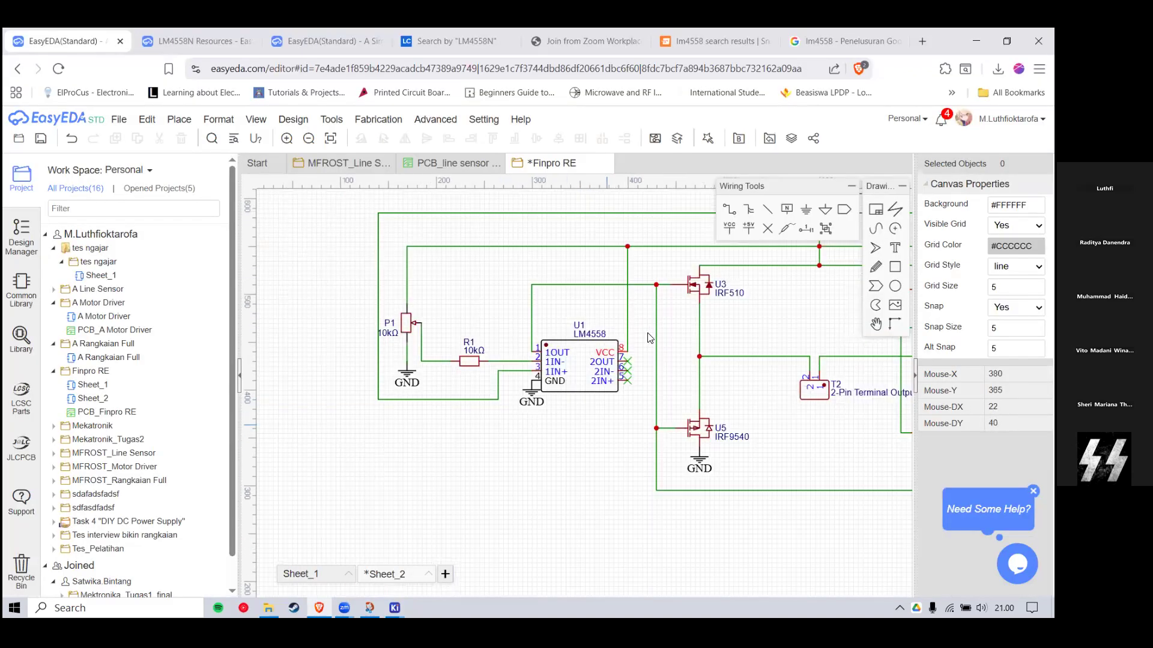
{"action": "scroll", "coordinate": [640, 364], "scroll_direction": "up", "scroll_amount": 2}
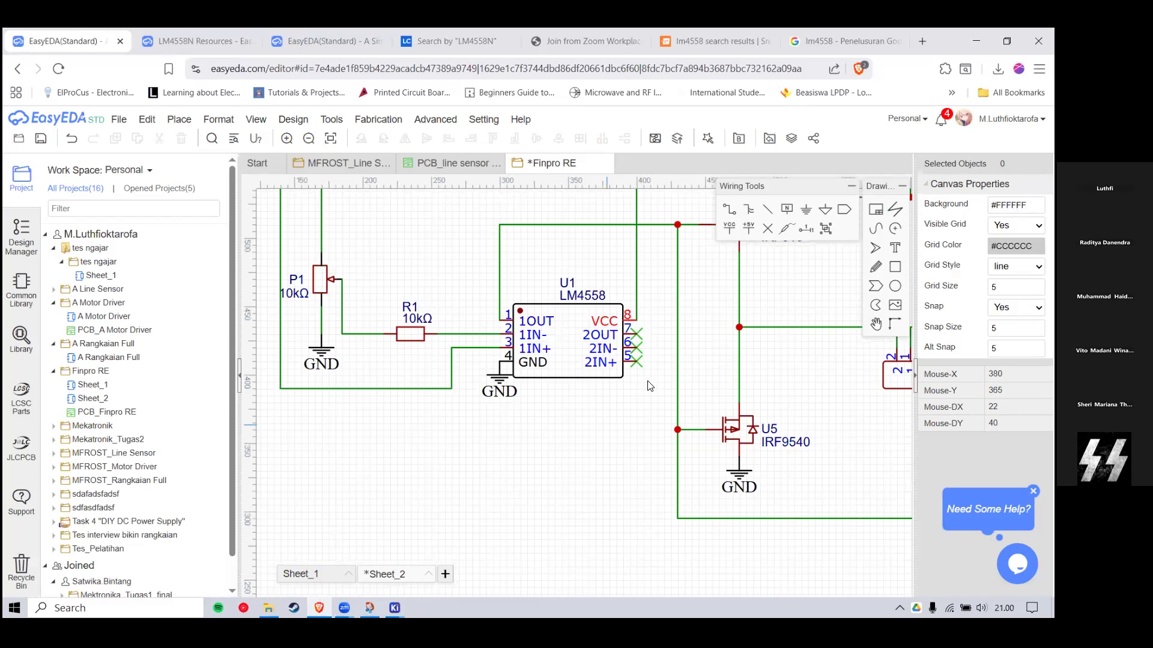
{"action": "scroll", "coordinate": [706, 351], "scroll_direction": "up", "scroll_amount": 1}
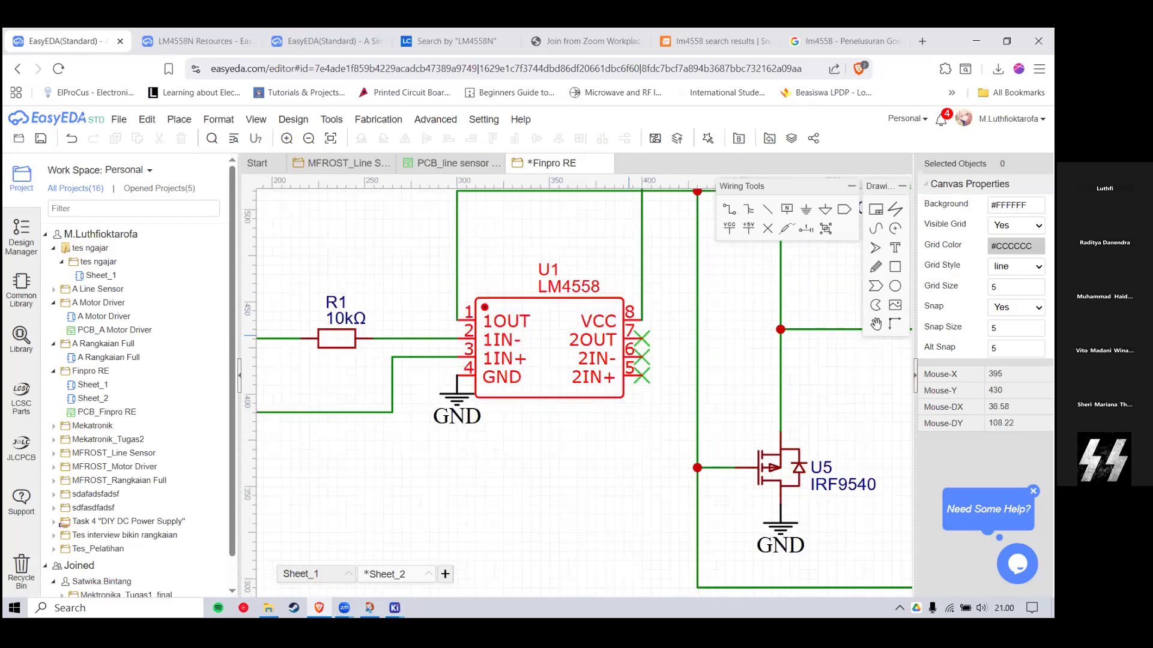
{"action": "key", "text": "alt+Tab"}
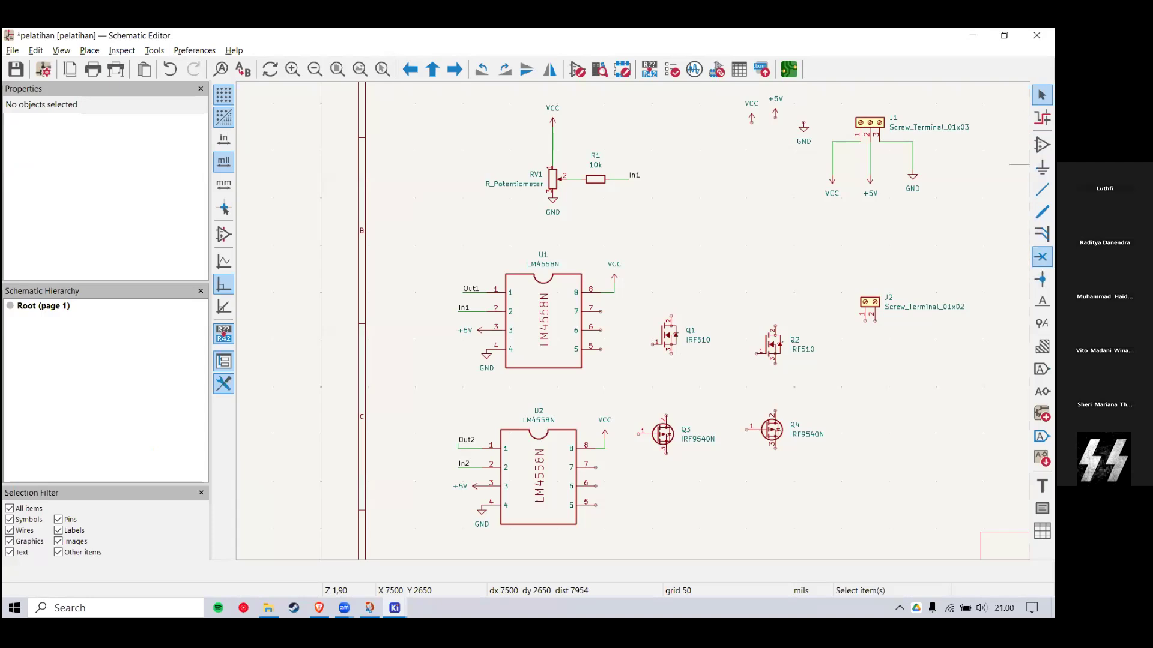
{"action": "left_click", "coordinate": [1041, 256]}
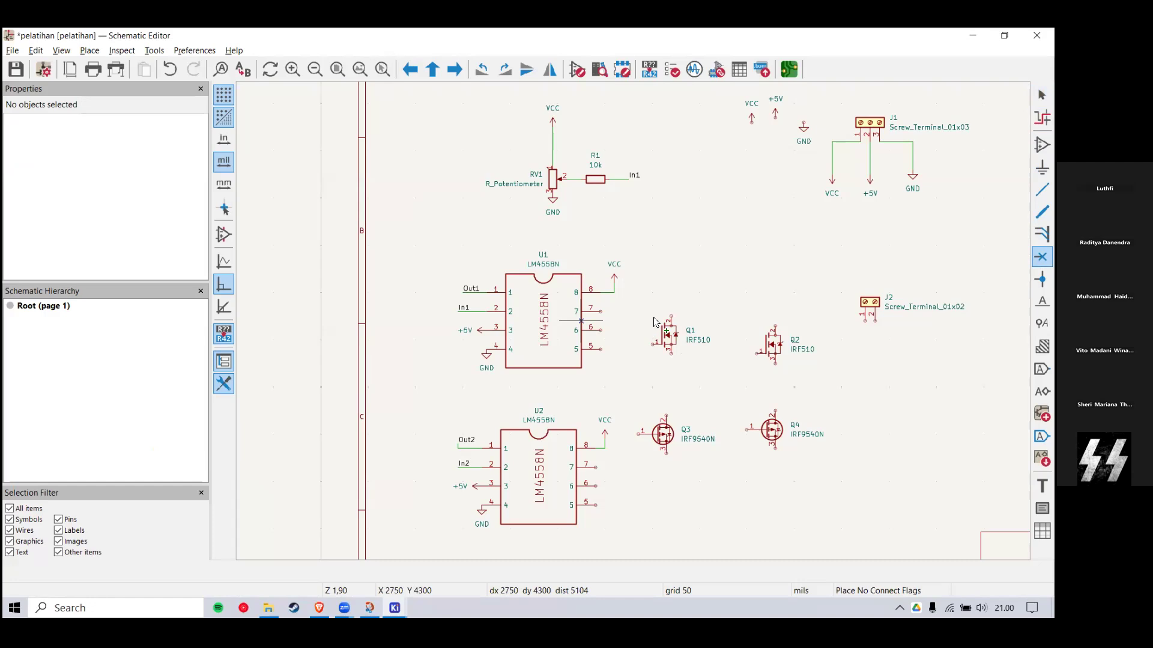
{"action": "scroll", "coordinate": [595, 318], "scroll_direction": "up", "scroll_amount": 3}
{"action": "left_click", "coordinate": [677, 343]}
{"action": "left_click", "coordinate": [677, 385]}
Step: Place no-connect flags on pins 7, 6 and 5 of U2
{"action": "scroll", "coordinate": [678, 386], "scroll_direction": "down", "scroll_amount": 4}
{"action": "scroll", "coordinate": [633, 391], "scroll_direction": "up", "scroll_amount": 6}
{"action": "left_click", "coordinate": [633, 305]}
{"action": "left_click", "coordinate": [633, 368]}
{"action": "left_click", "coordinate": [632, 430]}
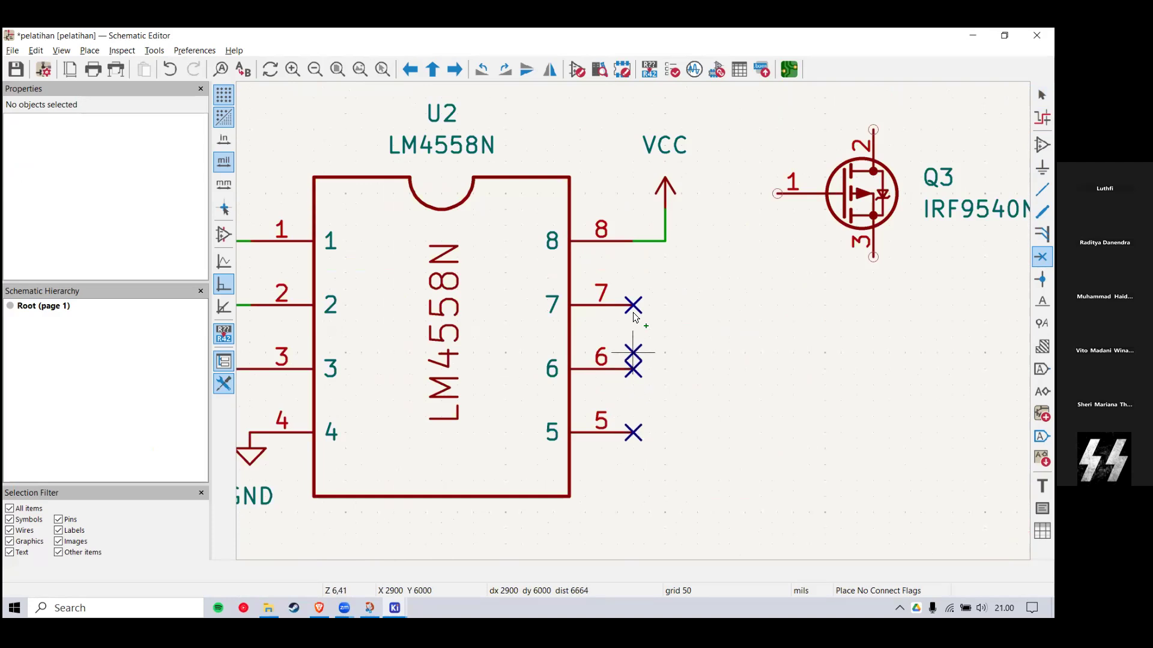
Step: Move the GND symbol under RV1 farther down so a short wire links it to the potentiometer
{"action": "scroll", "coordinate": [634, 327], "scroll_direction": "down", "scroll_amount": 9}
{"action": "scroll", "coordinate": [636, 270], "scroll_direction": "up", "scroll_amount": 4}
{"action": "key", "text": "Escape"}
{"action": "left_click_drag", "start_coordinate": [592, 276], "coordinate": [541, 260]}
{"action": "left_click", "coordinate": [604, 259]}
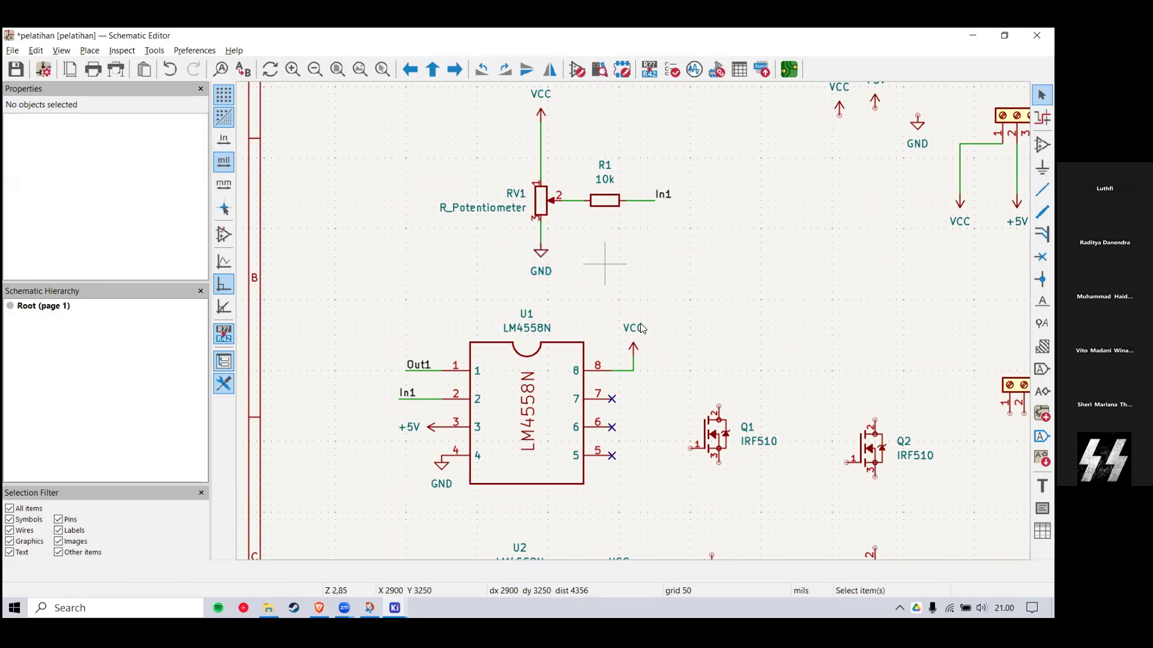
Step: Move MOSFETs Q1 to Q4 as a group lower and farther from the op-amps, spacing Q4 slightly away from the rest
{"action": "scroll", "coordinate": [632, 323], "scroll_direction": "down", "scroll_amount": 5}
{"action": "scroll", "coordinate": [792, 376], "scroll_direction": "up", "scroll_amount": 3}
{"action": "left_click_drag", "start_coordinate": [512, 396], "coordinate": [555, 430]}
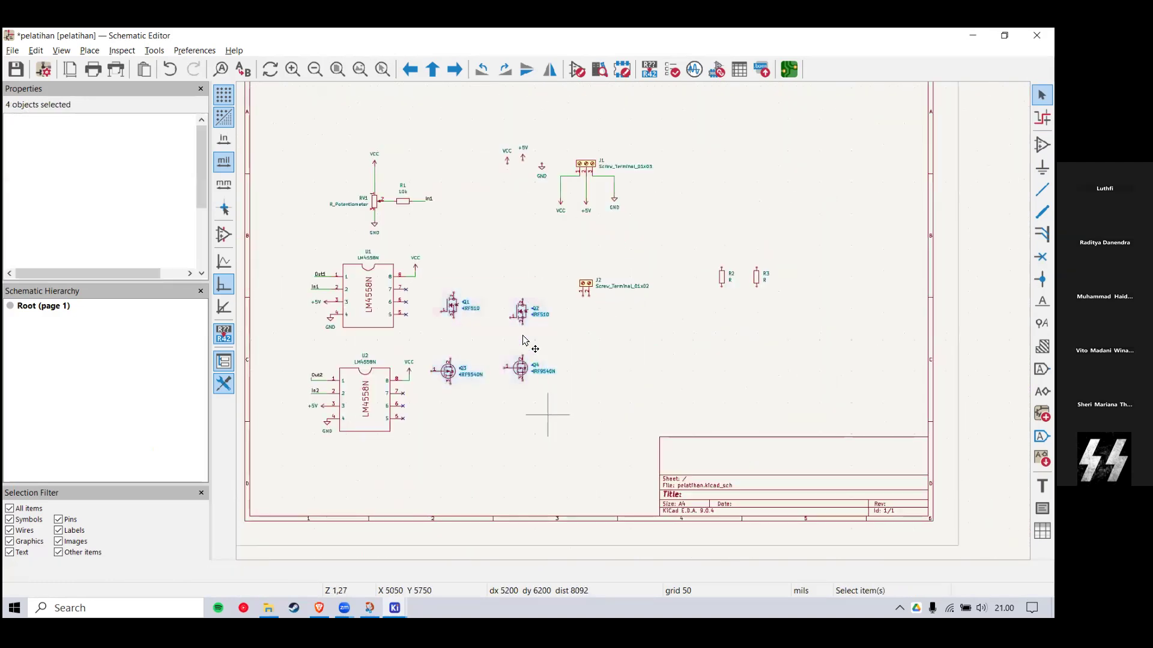
{"action": "left_click_drag", "start_coordinate": [518, 372], "coordinate": [568, 426]}
{"action": "double_click", "coordinate": [562, 360]}
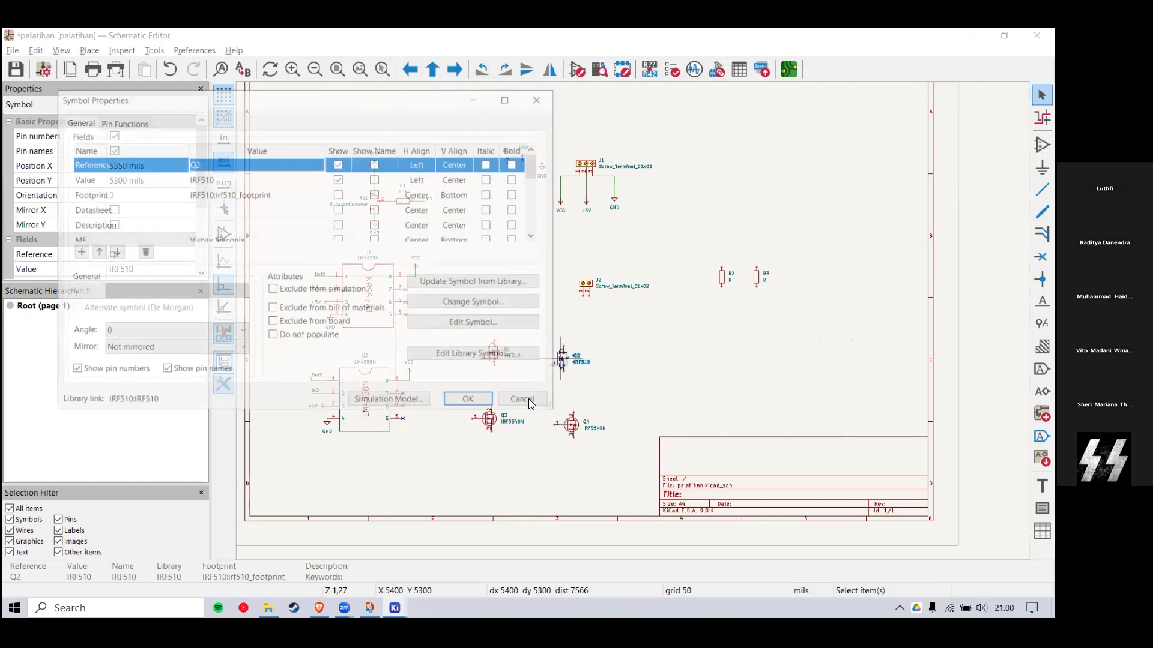
{"action": "double_click", "coordinate": [567, 363]}
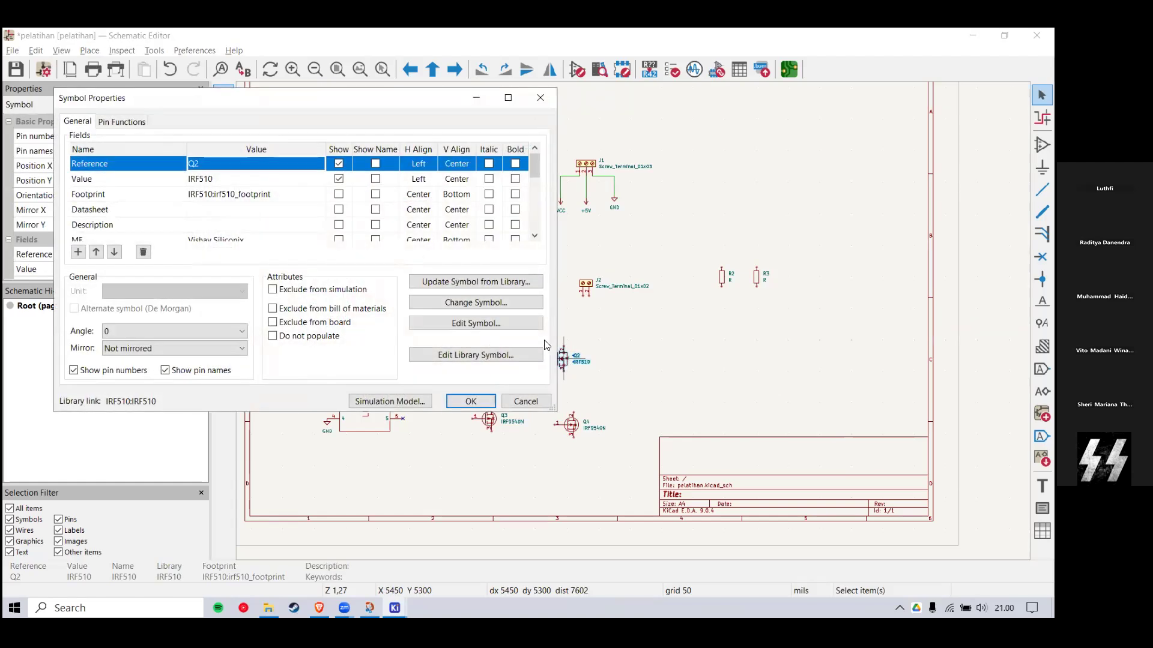
{"action": "key", "text": "Escape"}
Step: Align Q2 level with Q1 and Q4 level with Q3, forming two rows of MOSFETs
{"action": "left_click_drag", "start_coordinate": [546, 393], "coordinate": [606, 459]}
{"action": "left_click_drag", "start_coordinate": [578, 422], "coordinate": [491, 421]}
{"action": "left_click", "coordinate": [495, 390]}
Step: Check the MOSFET gate wiring in the EasyEDA reference, return to KiCad and place copies of the Out1 label beside pin 1 of Q1 and Q3
{"action": "key", "text": "alt+Tab"}
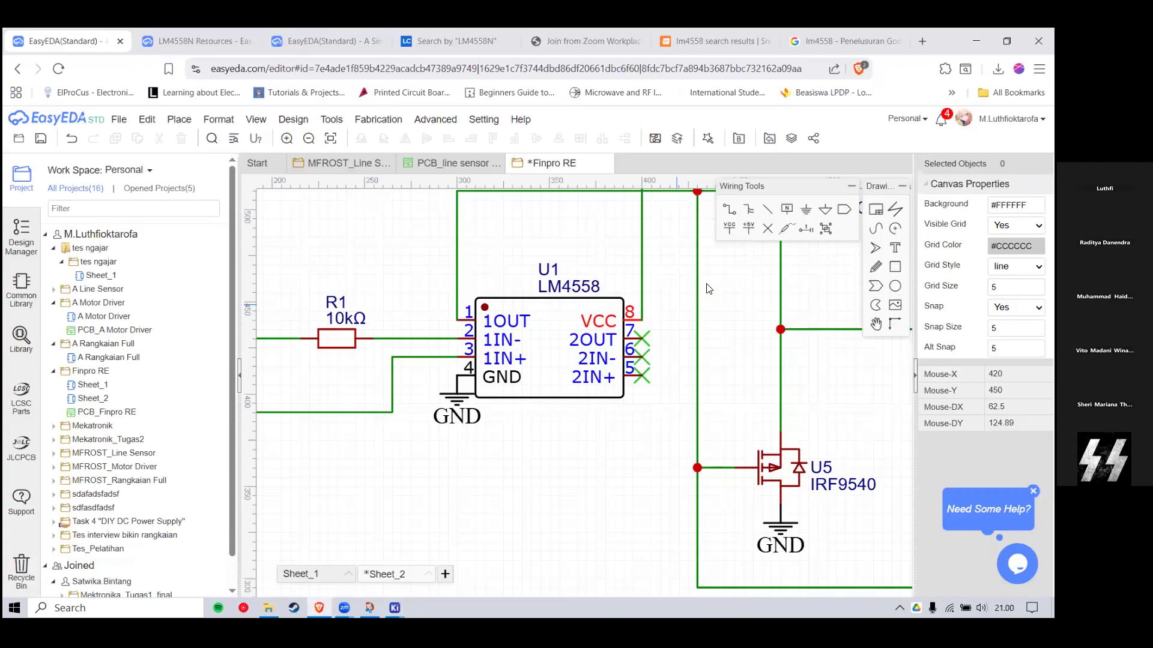
{"action": "scroll", "coordinate": [643, 256], "scroll_direction": "down", "scroll_amount": 2}
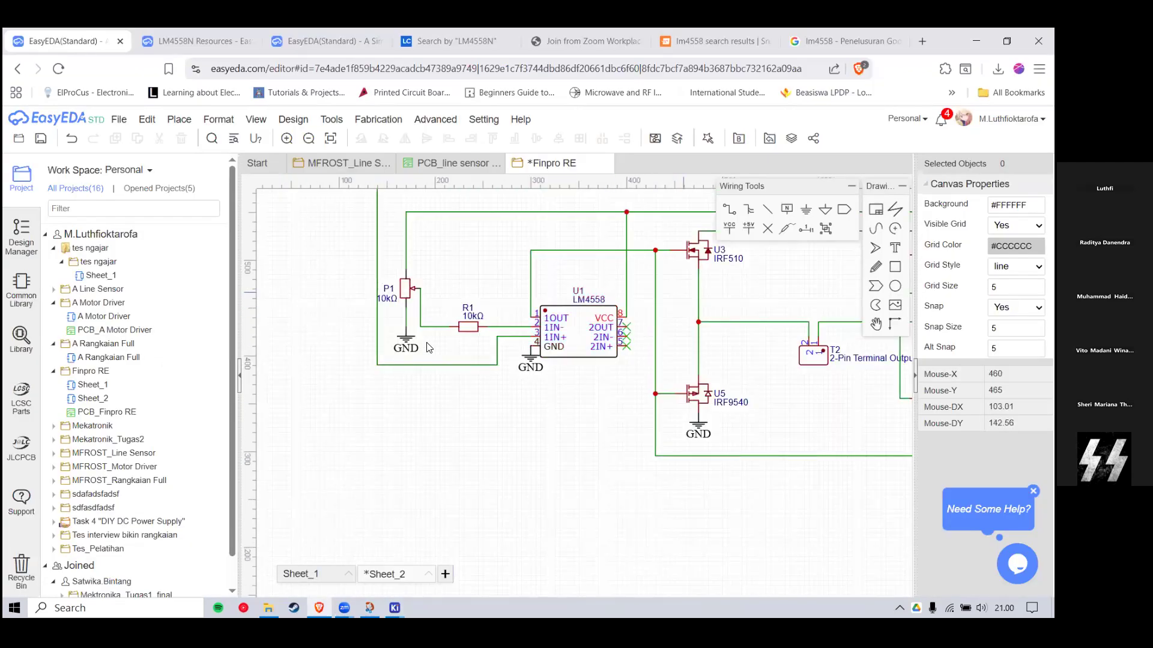
{"action": "scroll", "coordinate": [594, 336], "scroll_direction": "down", "scroll_amount": 2}
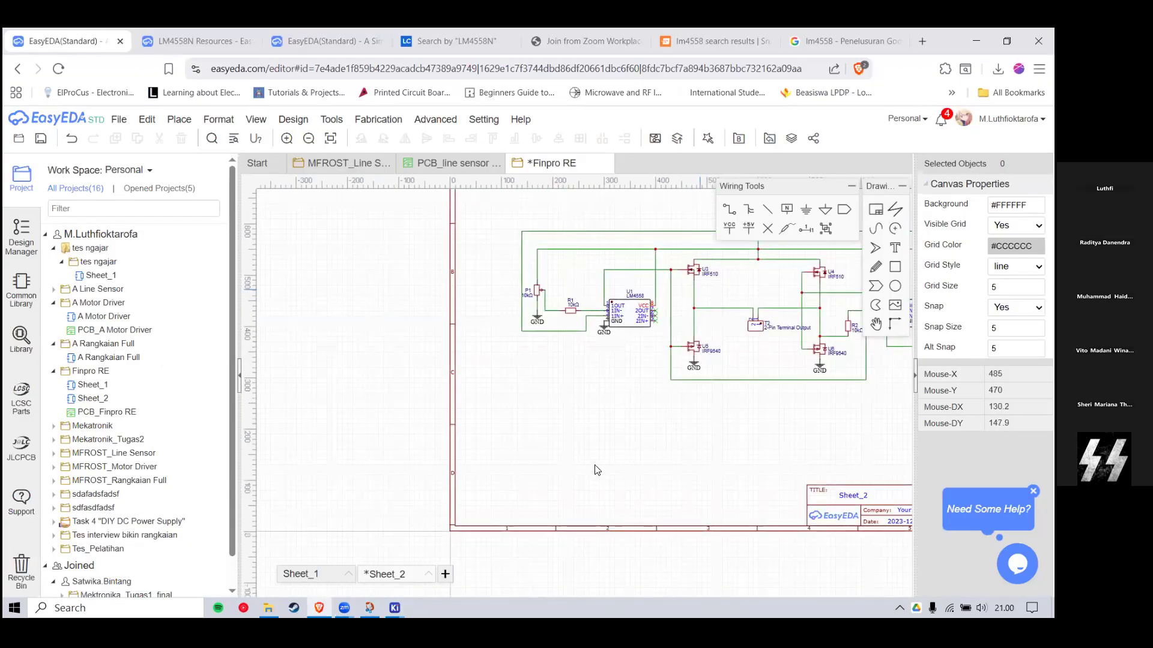
{"action": "scroll", "coordinate": [746, 427], "scroll_direction": "up", "scroll_amount": 1}
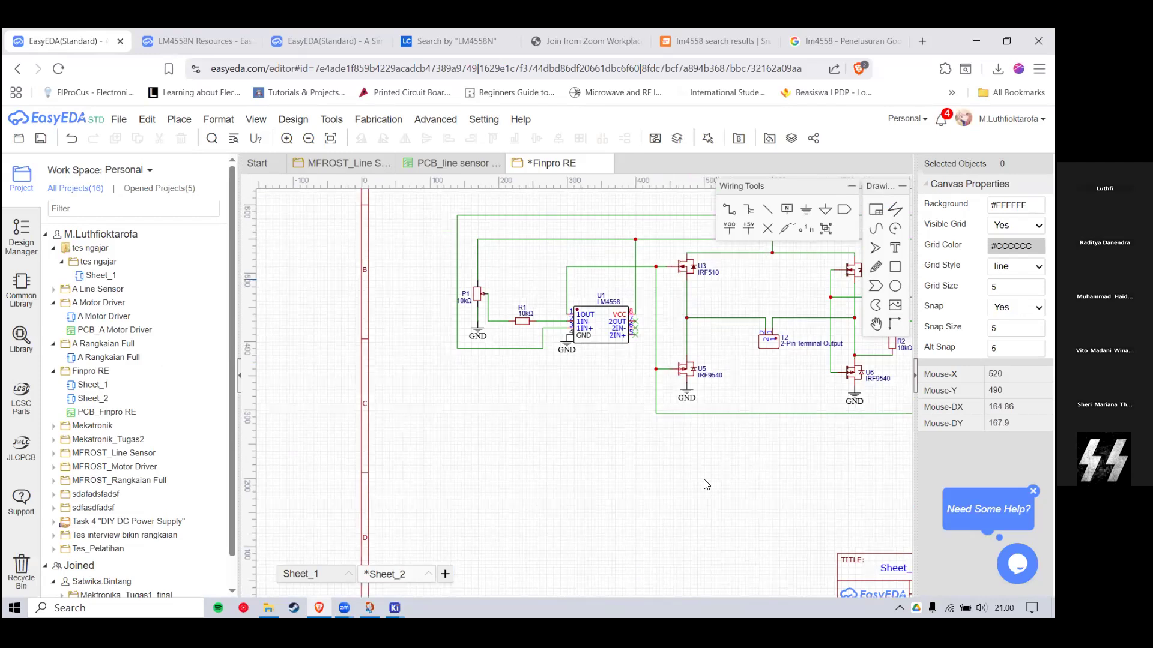
{"action": "scroll", "coordinate": [445, 307], "scroll_direction": "up", "scroll_amount": 2}
{"action": "scroll", "coordinate": [446, 292], "scroll_direction": "down", "scroll_amount": 2}
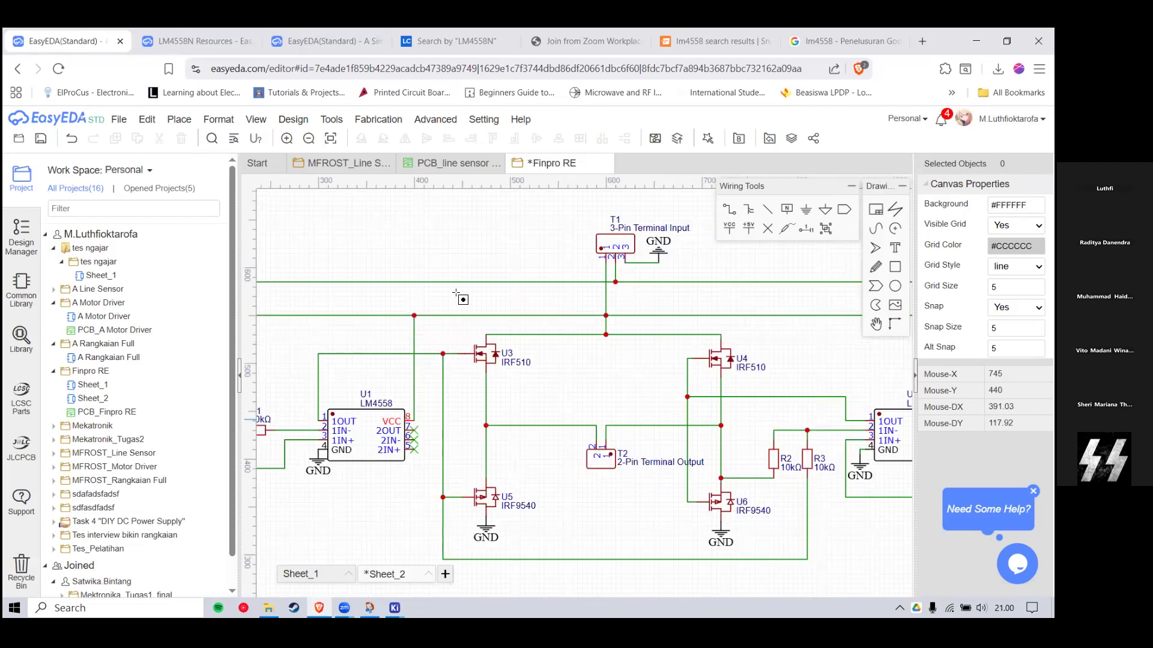
{"action": "key", "text": "alt+Tab"}
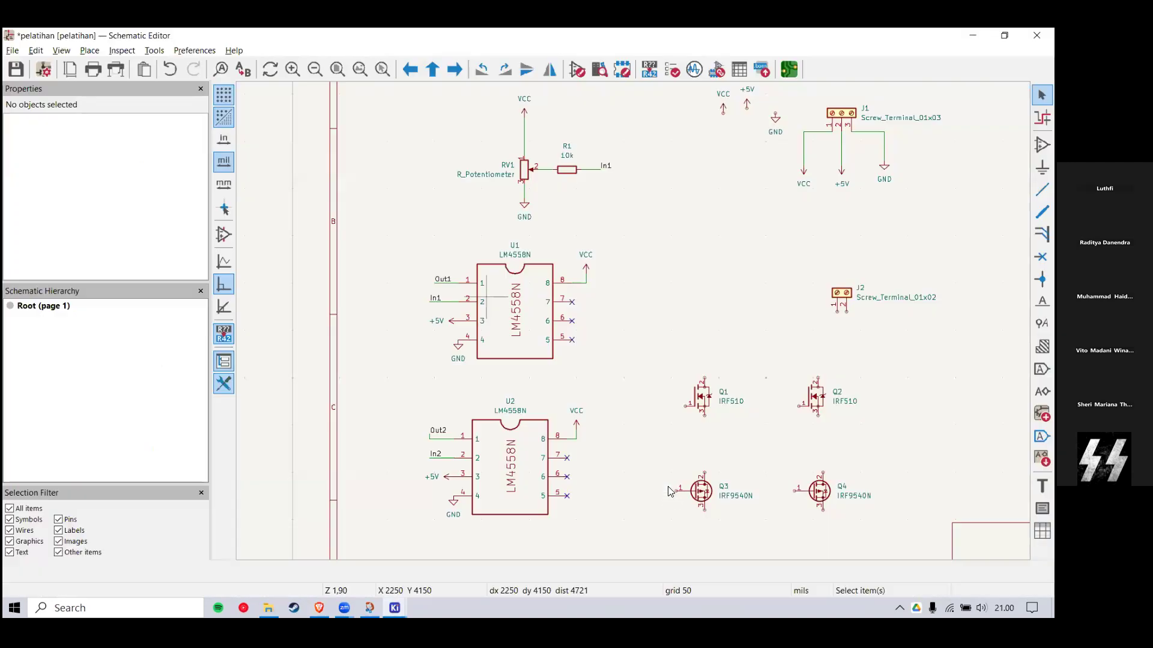
{"action": "left_click", "coordinate": [444, 281]}
{"action": "key", "text": "ctrl+d"}
{"action": "left_click", "coordinate": [655, 404]}
{"action": "key", "text": "ctrl+d"}
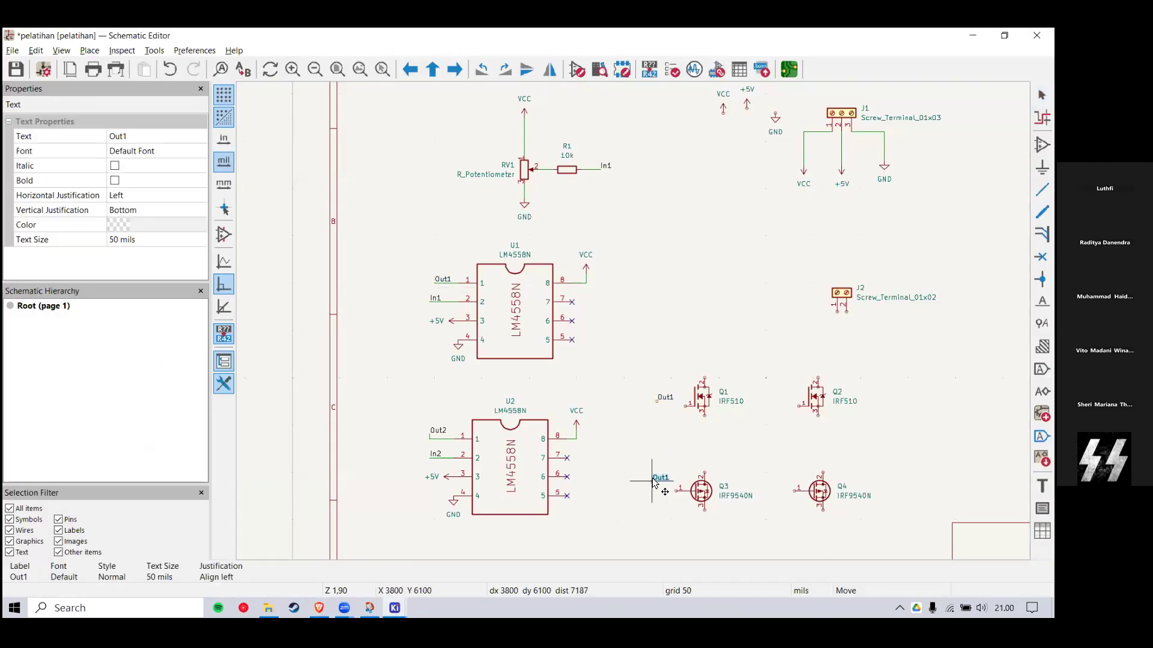
{"action": "left_click", "coordinate": [653, 475]}
{"action": "key", "text": "Escape"}
Step: Place copies of U2's Out2 label beside pin 1 of Q2 and pin 1 of Q4
{"action": "left_click_drag", "start_coordinate": [414, 413], "coordinate": [449, 443]}
{"action": "key", "text": "ctrl+d"}
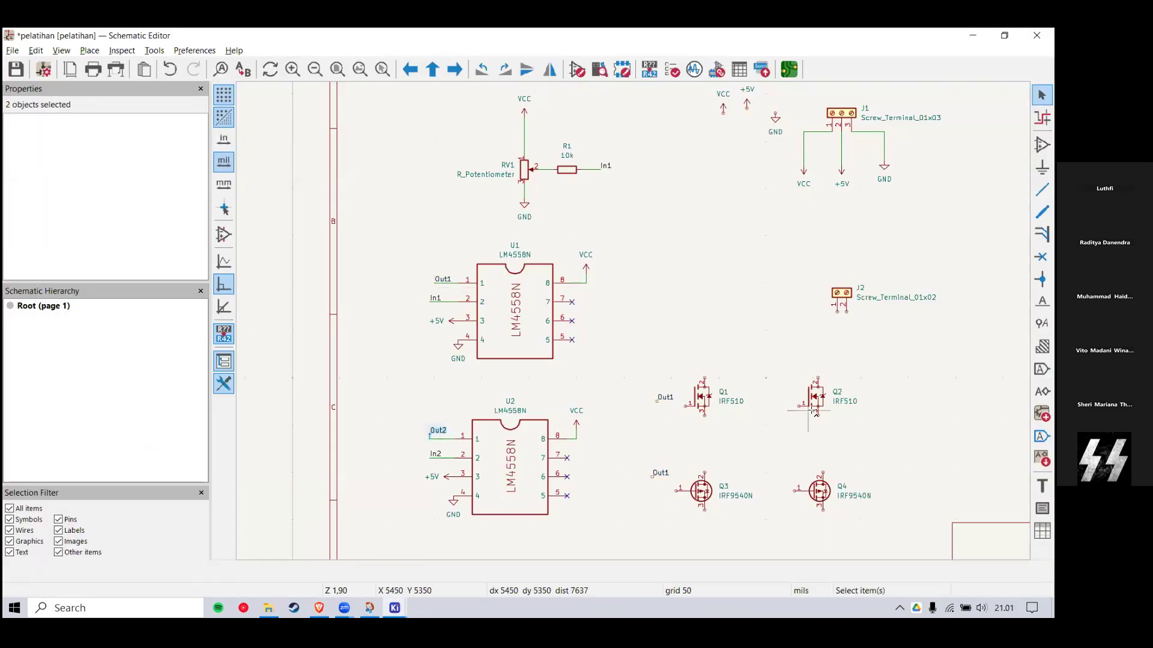
{"action": "left_click", "coordinate": [781, 398]}
{"action": "key", "text": "ctrl+d"}
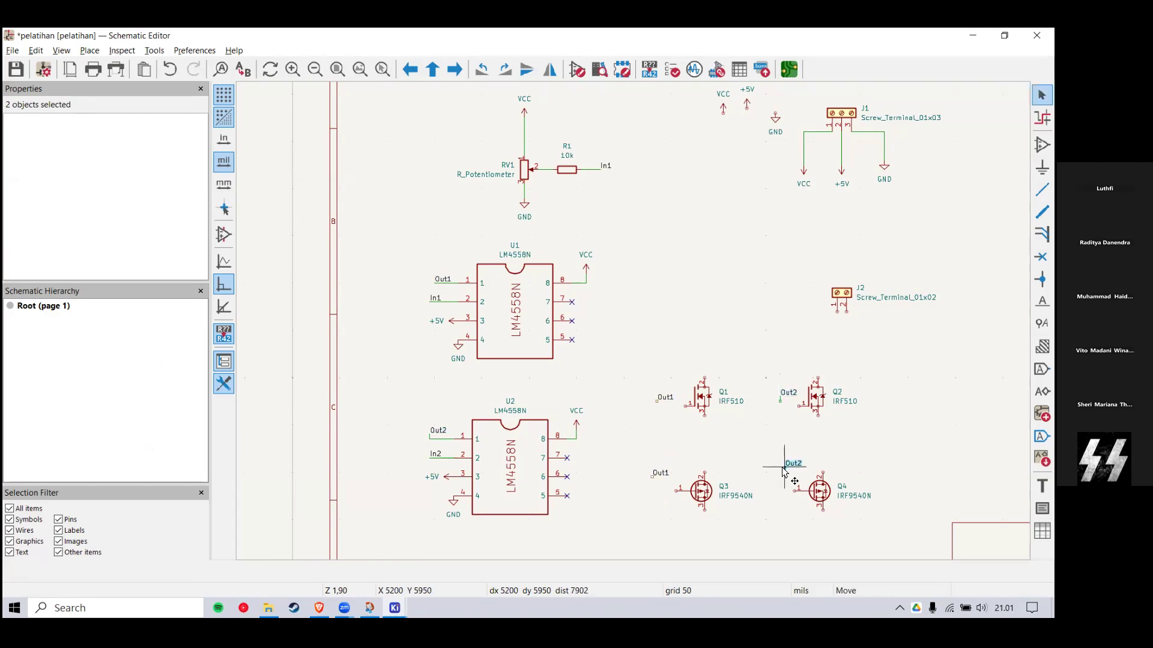
{"action": "left_click", "coordinate": [782, 475]}
{"action": "key", "text": "Escape"}
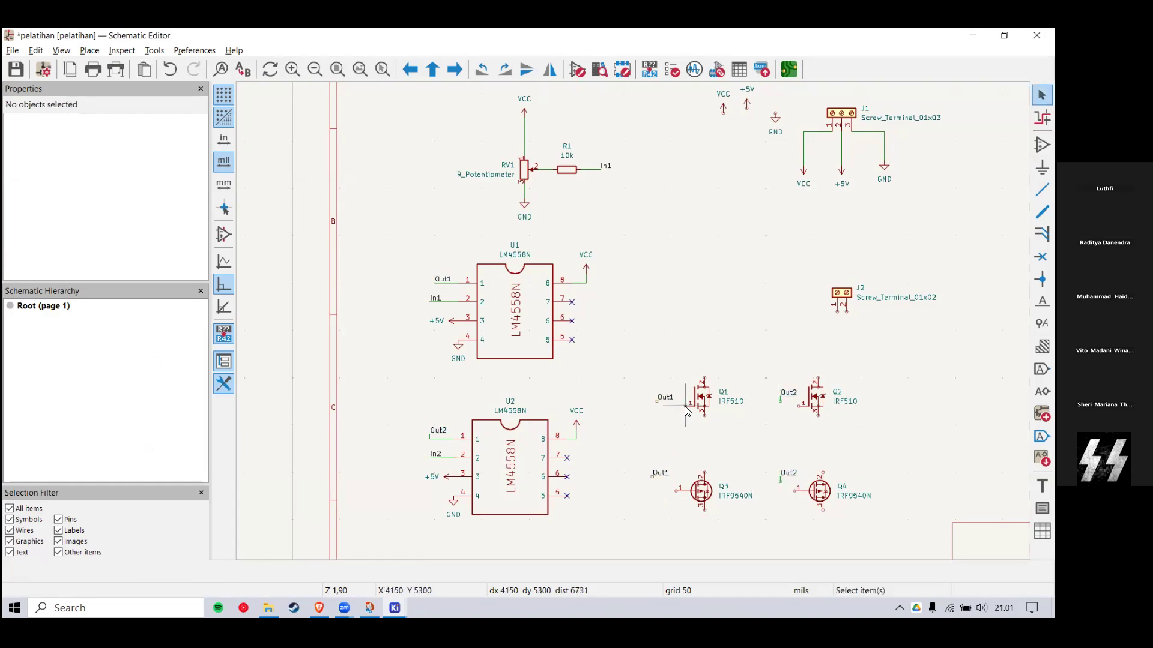
Step: Wire the Out1 labels to pin 1 of Q1 and Q3, and the Out2 labels to pin 1 of Q2 and Q4
{"action": "left_click", "coordinate": [685, 407]}
{"action": "left_click", "coordinate": [657, 403]}
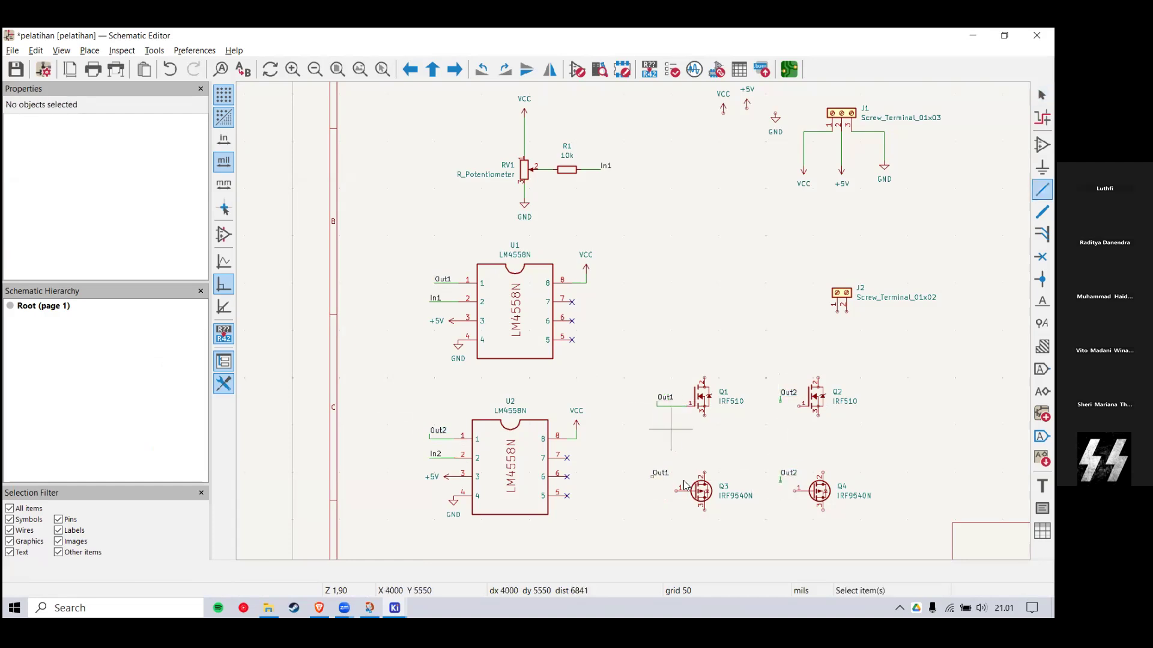
{"action": "left_click", "coordinate": [652, 476]}
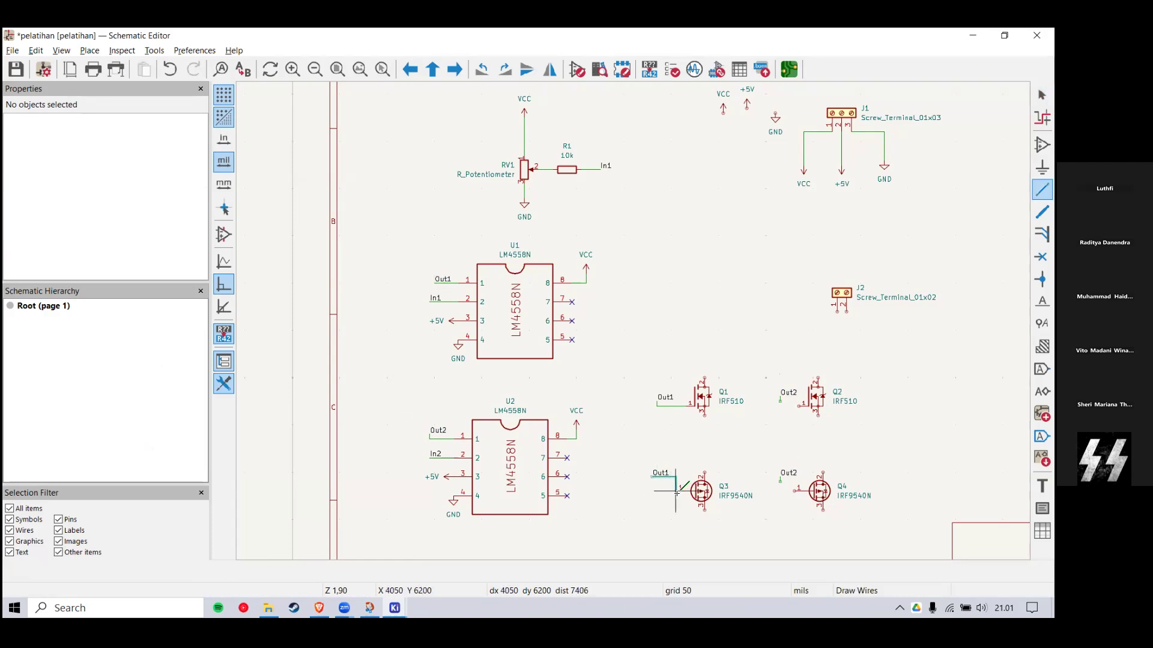
{"action": "left_click", "coordinate": [677, 488]}
{"action": "left_click", "coordinate": [799, 406]}
{"action": "left_click", "coordinate": [779, 406]}
{"action": "left_click", "coordinate": [780, 481]}
{"action": "left_click", "coordinate": [800, 491]}
{"action": "key", "text": "Escape"}
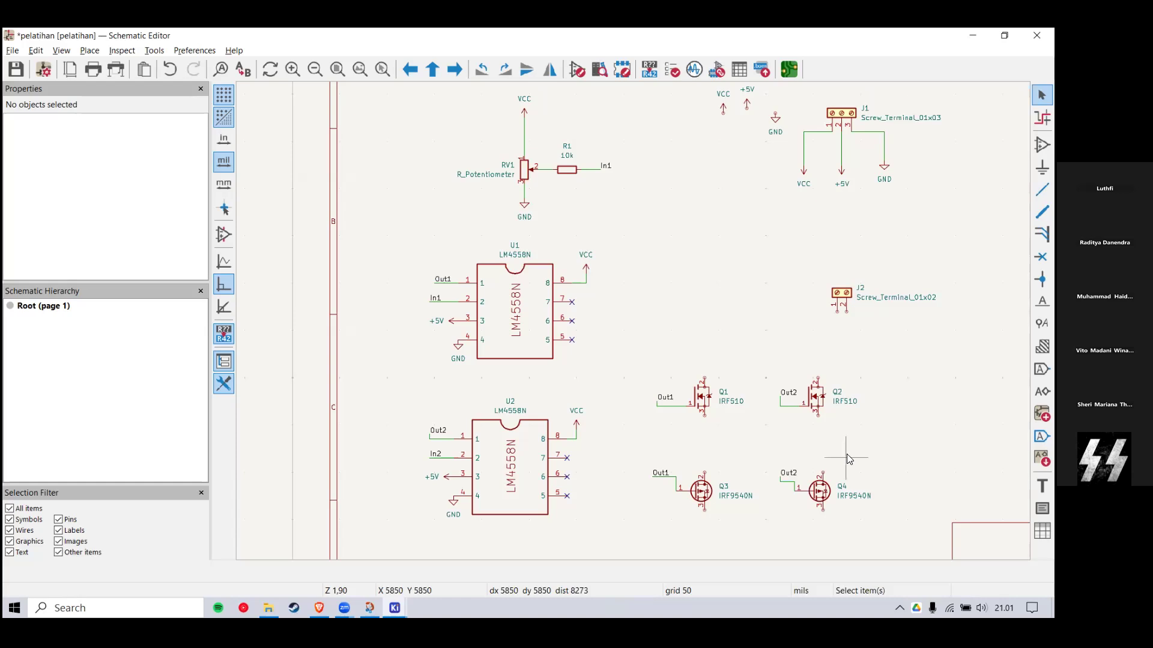
Step: Check the MOSFET supply in the EasyEDA reference, return to KiCad and place copies of the VCC symbol on pin 2 of Q1 and Q2
{"action": "key", "text": "alt+Tab"}
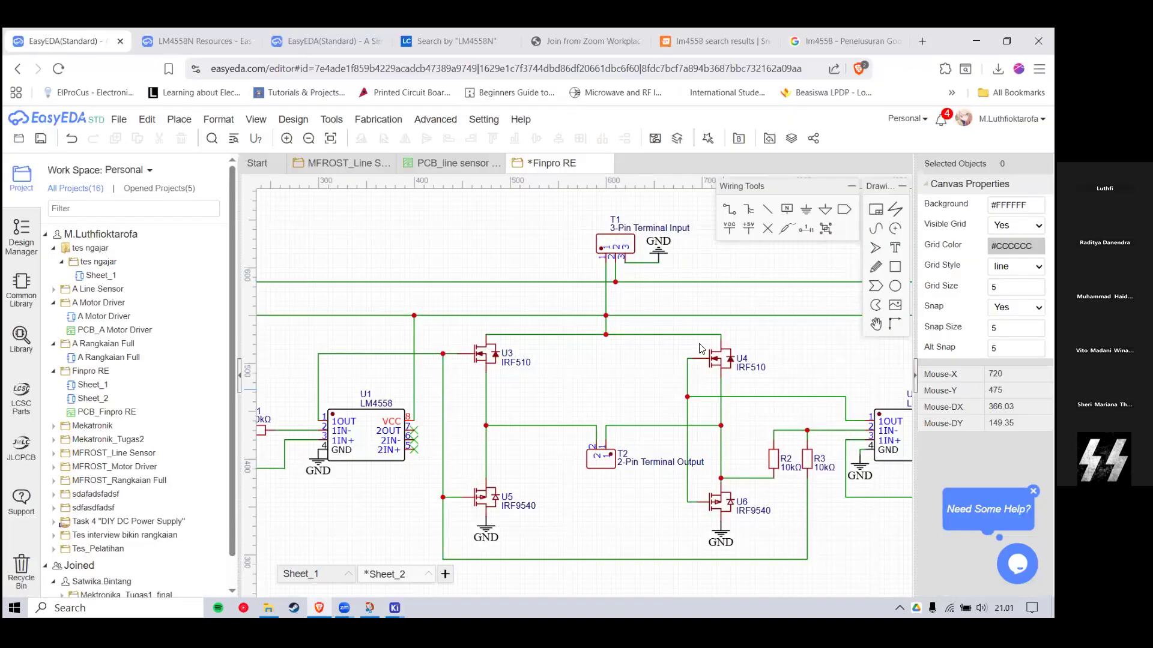
{"action": "key", "text": "alt+Tab"}
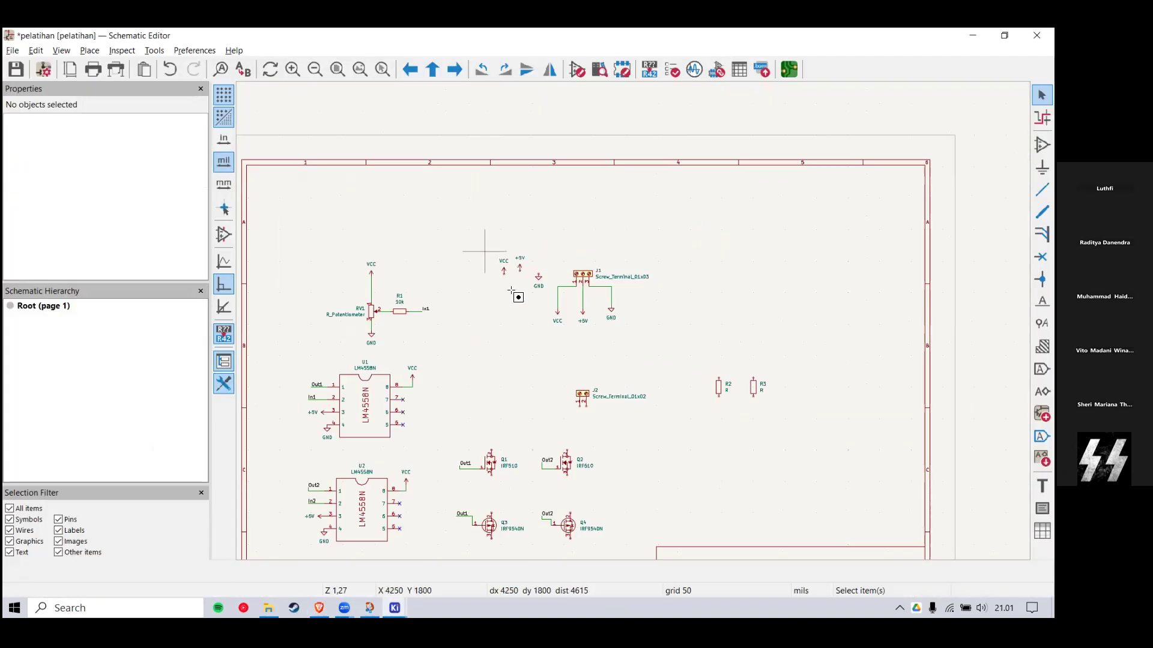
{"action": "key", "text": "ctrl+d"}
{"action": "scroll", "coordinate": [503, 447], "scroll_direction": "up", "scroll_amount": 3}
{"action": "left_click", "coordinate": [491, 447]}
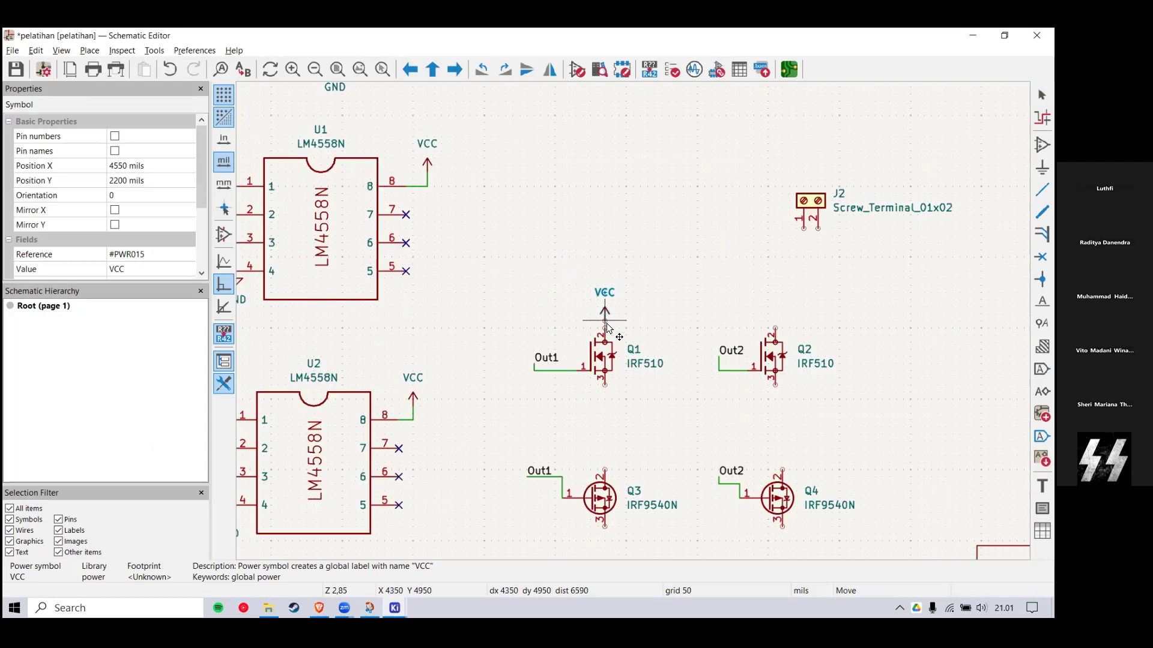
{"action": "key", "text": "ctrl+d"}
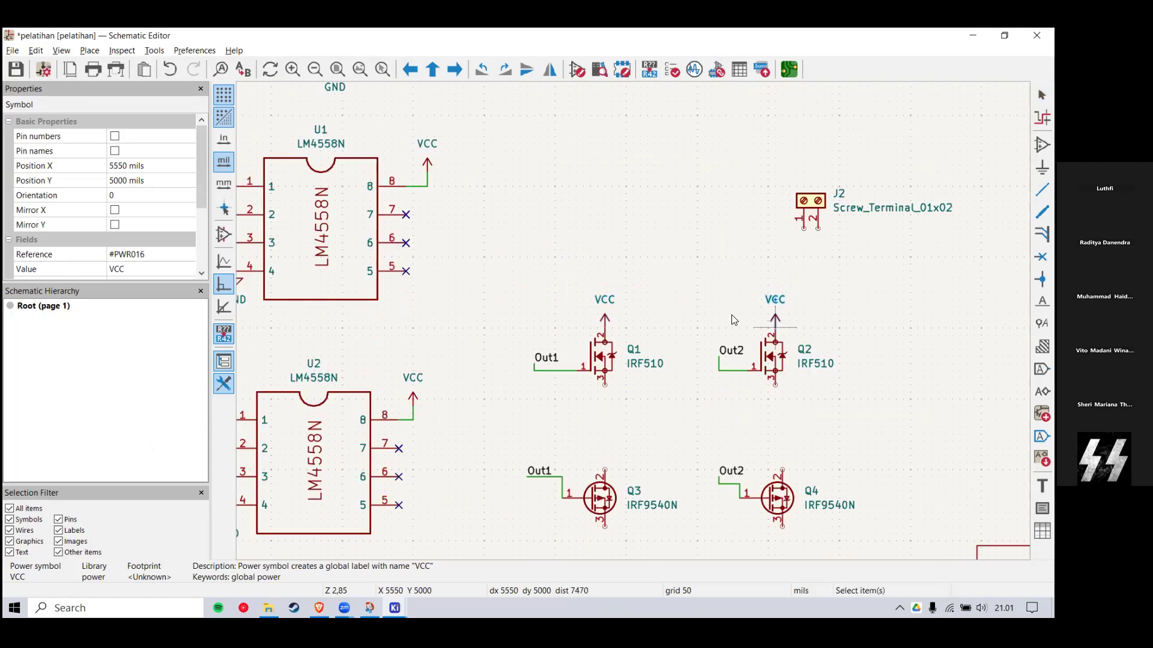
{"action": "left_click", "coordinate": [774, 328]}
{"action": "scroll", "coordinate": [632, 321], "scroll_direction": "down", "scroll_amount": 2}
{"action": "scroll", "coordinate": [633, 321], "scroll_direction": "down", "scroll_amount": 2}
Step: Following the EasyEDA reference, wire pin 3 of Q1 to pin 2 of Q3 and pin 3 of Q2 to pin 2 of Q4 in KiCad
{"action": "key", "text": "alt+Tab"}
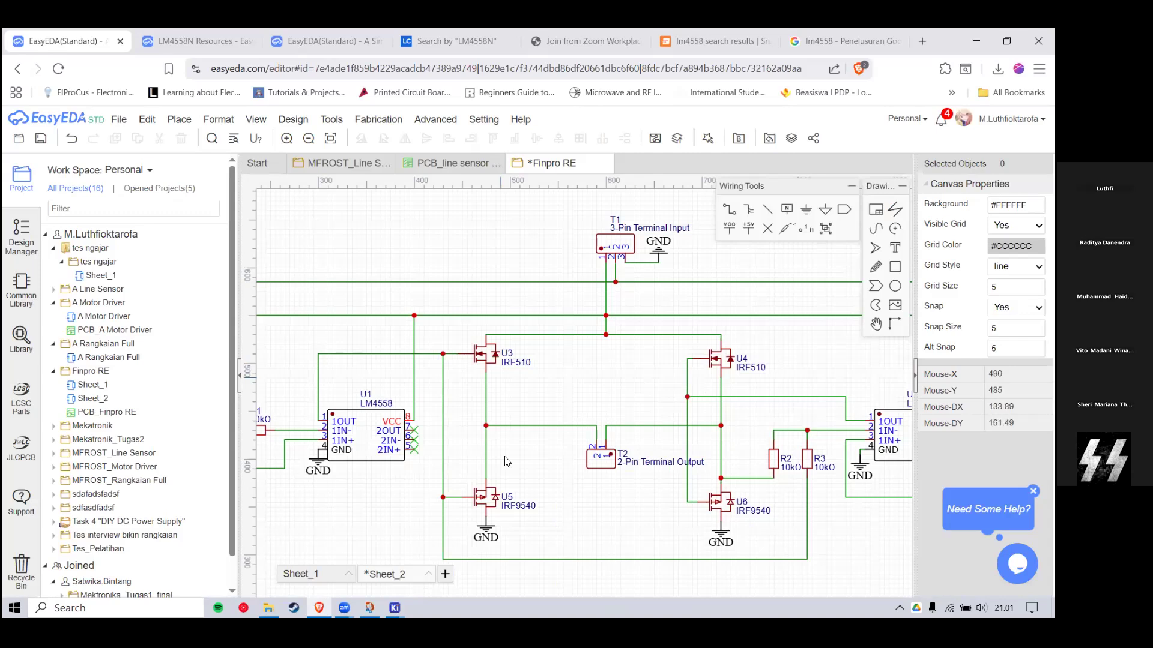
{"action": "scroll", "coordinate": [543, 503], "scroll_direction": "down", "scroll_amount": 2}
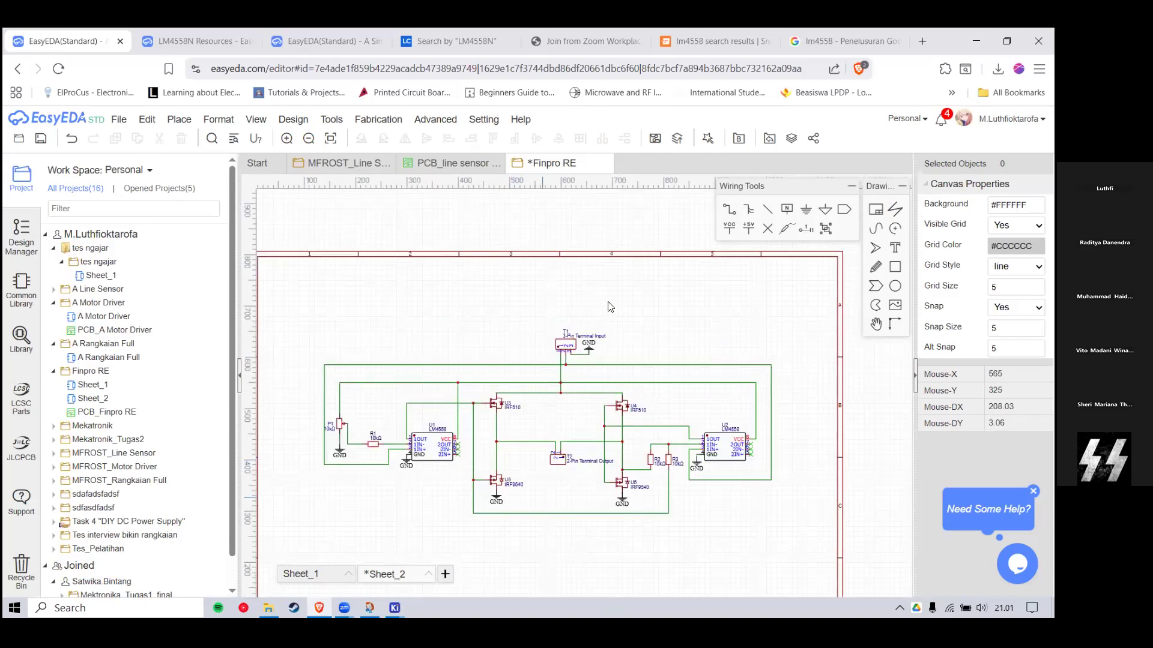
{"action": "scroll", "coordinate": [621, 290], "scroll_direction": "up", "scroll_amount": 2}
{"action": "scroll", "coordinate": [616, 406], "scroll_direction": "up", "scroll_amount": 1}
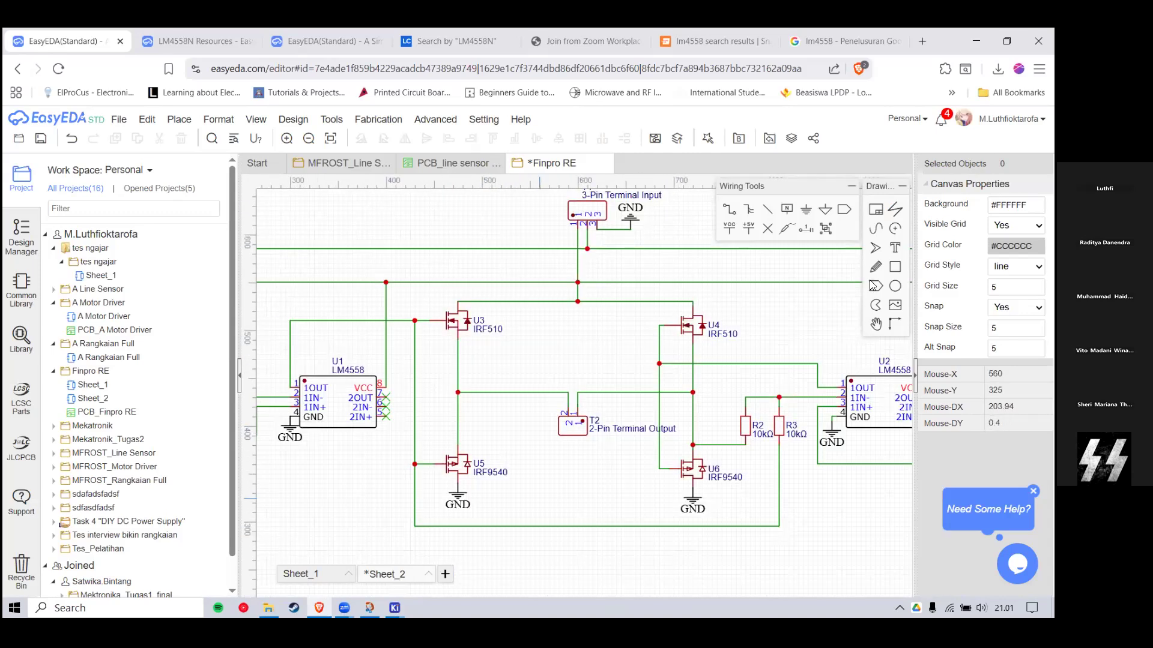
{"action": "key", "text": "alt+Tab"}
{"action": "scroll", "coordinate": [875, 385], "scroll_direction": "up", "scroll_amount": 5}
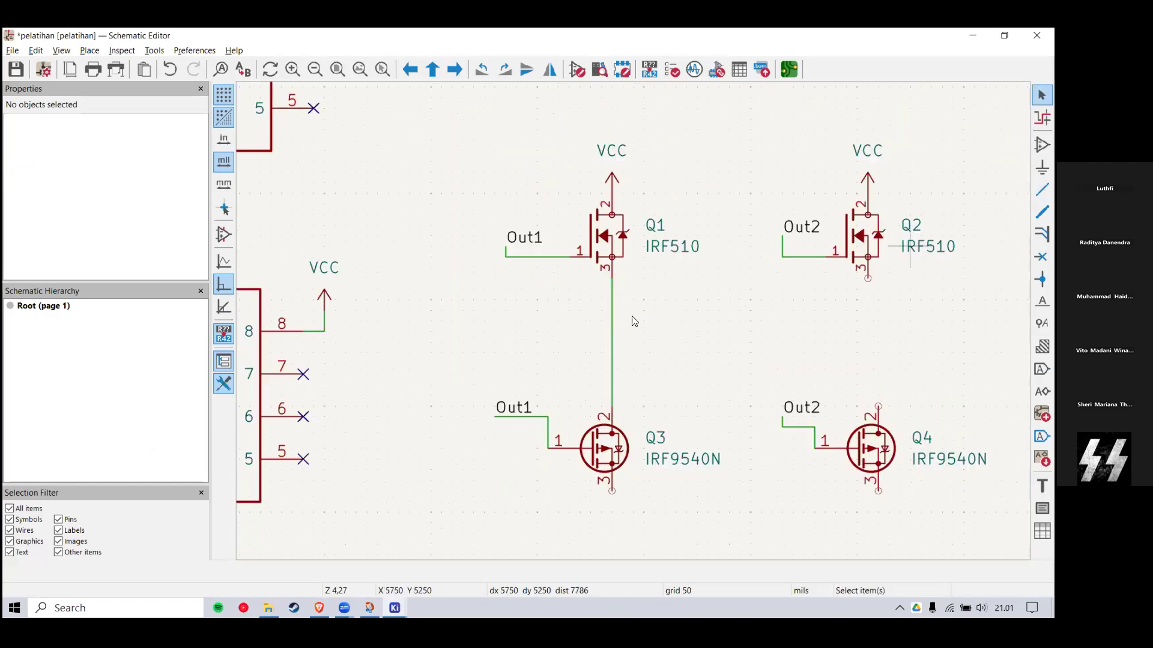
{"action": "scroll", "coordinate": [634, 376], "scroll_direction": "down", "scroll_amount": 6}
Step: Place copies of the spare GND symbol on pin 3 of Q3 and pin 3 of Q4
{"action": "left_click_drag", "start_coordinate": [633, 371], "coordinate": [632, 372]}
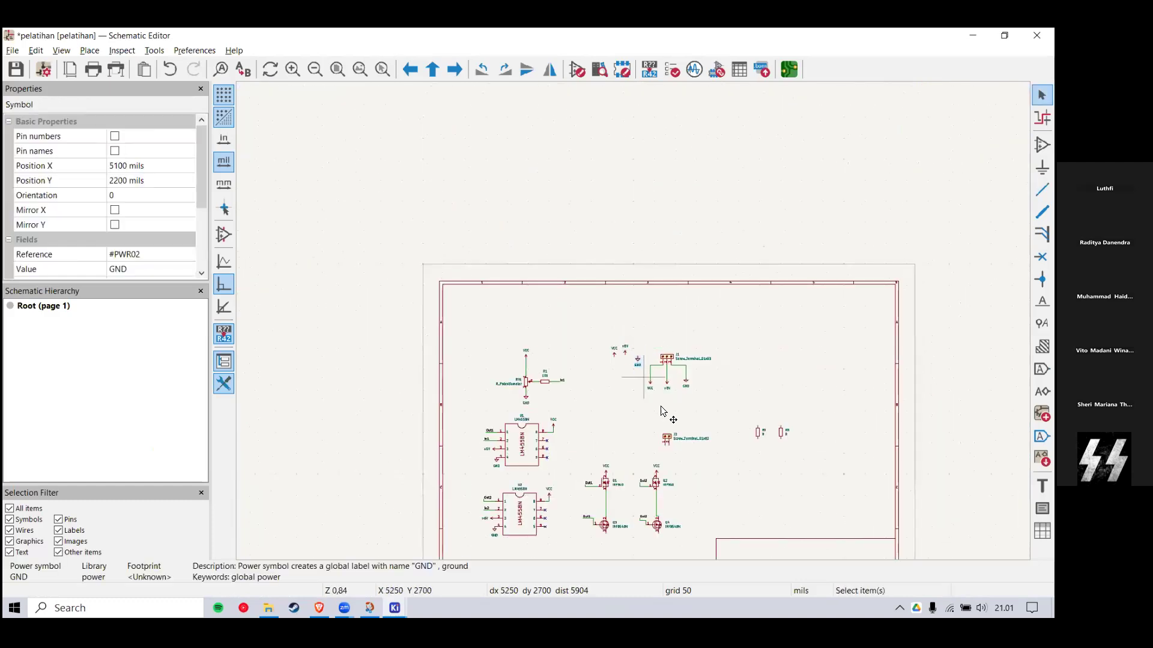
{"action": "key", "text": "ctrl+d"}
{"action": "scroll", "coordinate": [659, 415], "scroll_direction": "down", "scroll_amount": 3}
{"action": "scroll", "coordinate": [629, 342], "scroll_direction": "up", "scroll_amount": 5}
{"action": "scroll", "coordinate": [576, 375], "scroll_direction": "up", "scroll_amount": 2}
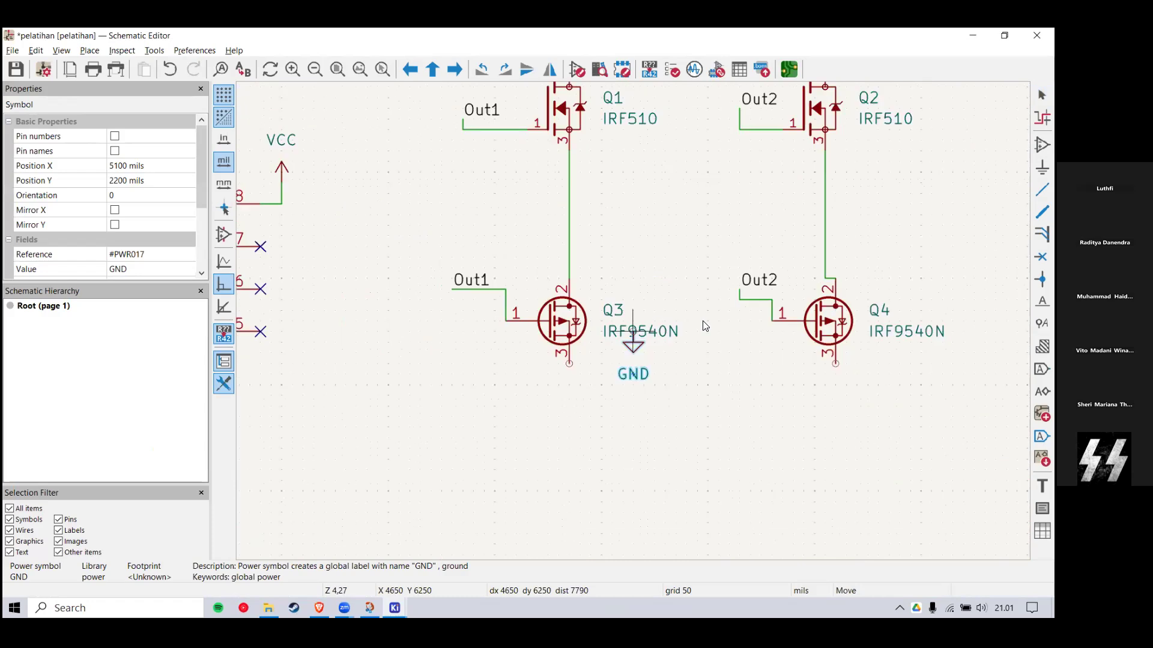
{"action": "left_click", "coordinate": [569, 373]}
{"action": "scroll", "coordinate": [571, 371], "scroll_direction": "down", "scroll_amount": 2}
{"action": "key", "text": "ctrl+v"}
{"action": "scroll", "coordinate": [725, 333], "scroll_direction": "up", "scroll_amount": 1}
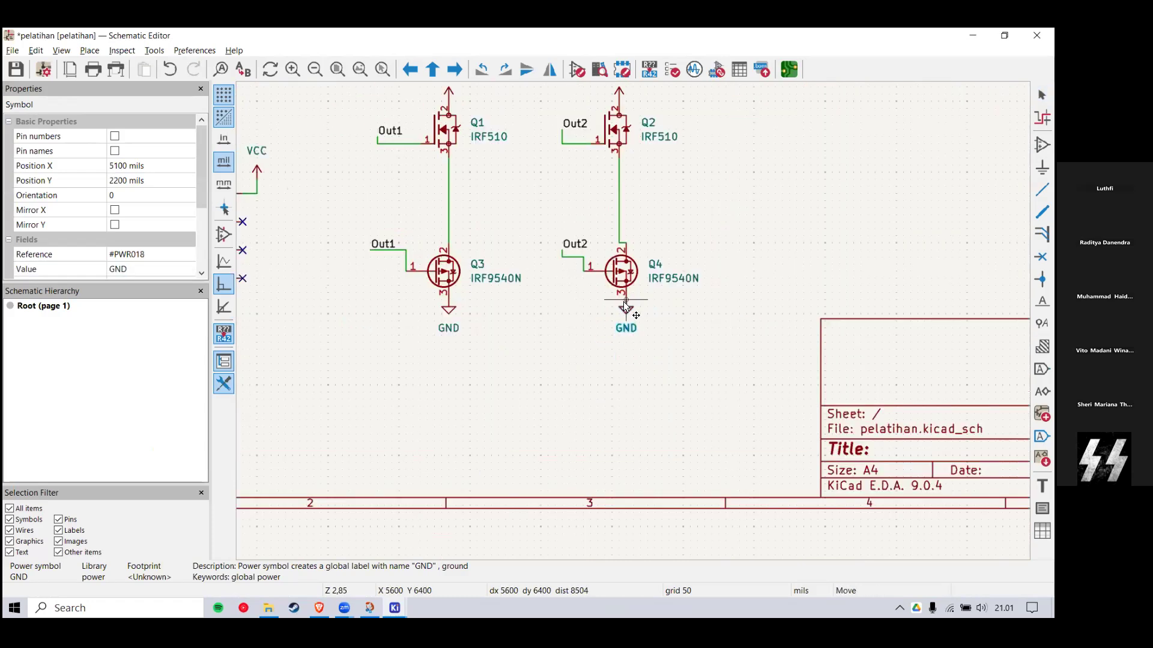
{"action": "left_click", "coordinate": [641, 309]}
{"action": "scroll", "coordinate": [654, 324], "scroll_direction": "down", "scroll_amount": 3}
{"action": "scroll", "coordinate": [661, 331], "scroll_direction": "up", "scroll_amount": 2}
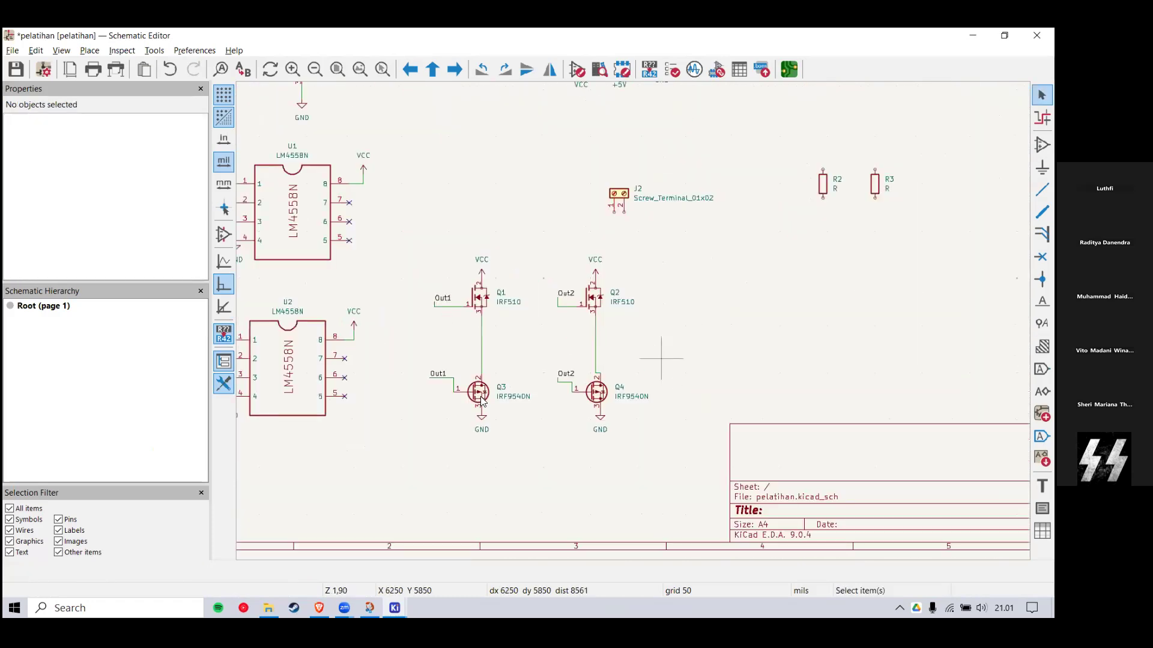
Step: Switch to the EasyEDA reference to check the remaining connections between the MOSFETs, output terminal and resistors
{"action": "key", "text": "alt+Tab"}
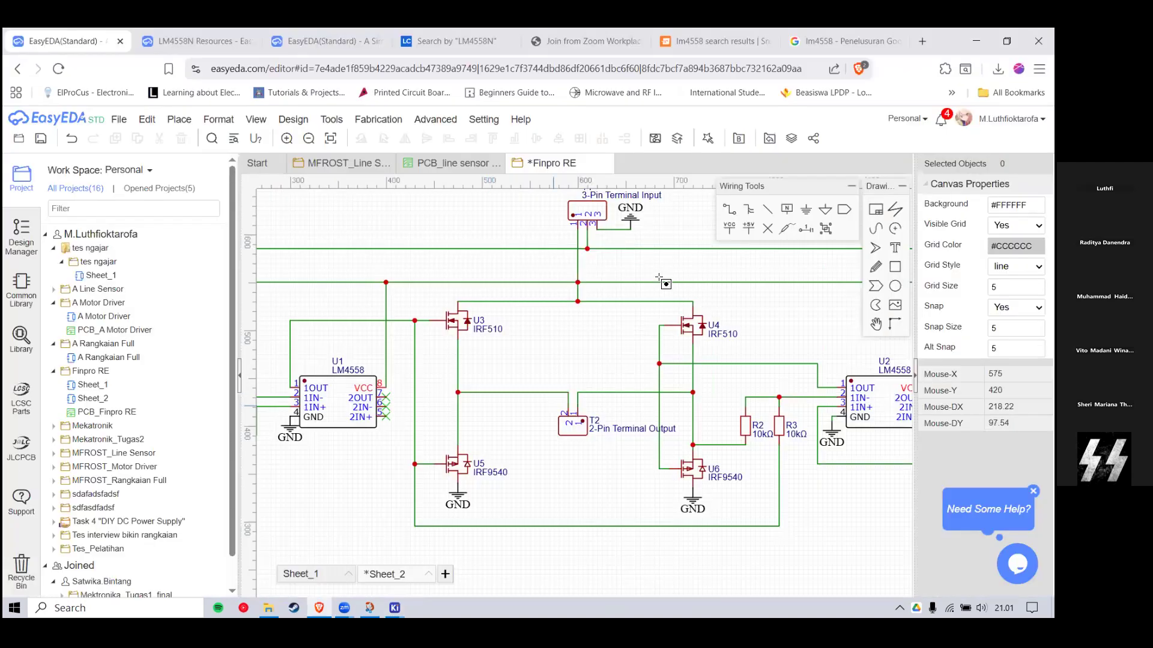
Step: In the KiCad schematic, place the two-pin screw terminal J2 between the Q1–Q3 and Q2–Q4 transistor pairs
{"action": "key", "text": "alt+Tab"}
{"action": "left_click_drag", "start_coordinate": [604, 217], "coordinate": [658, 278]}
{"action": "key", "text": "g"}
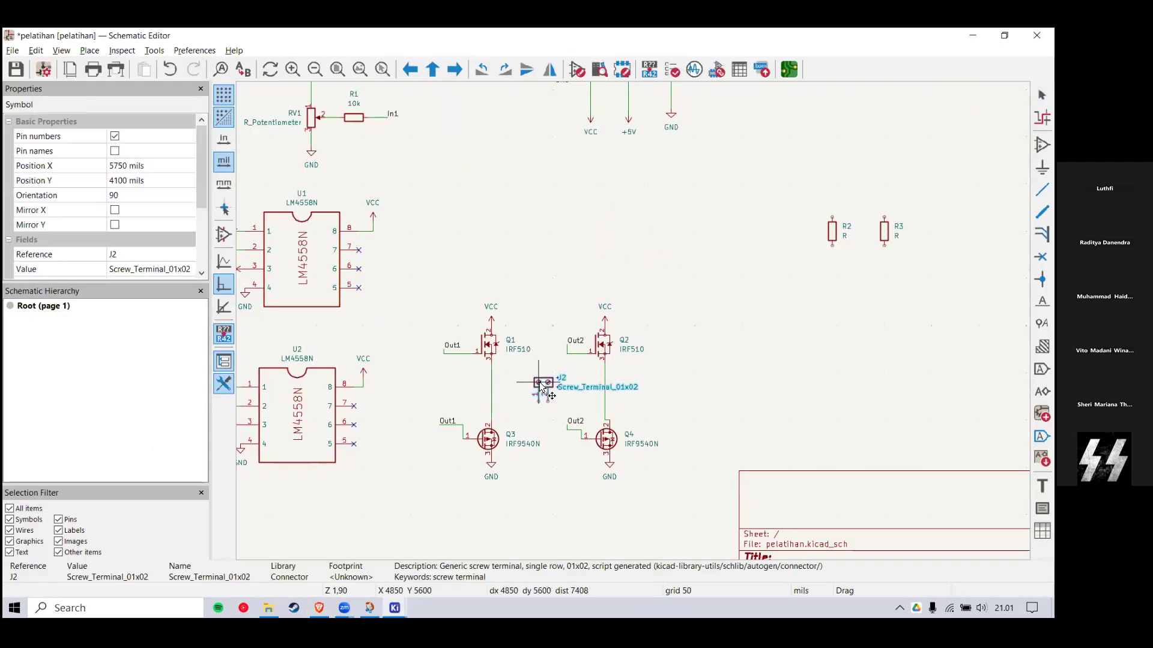
{"action": "left_click", "coordinate": [546, 378]}
Step: Wire J2's first pin to the Q1–Q3 line and its second pin to the Q2–Q4 line
{"action": "key", "text": "w"}
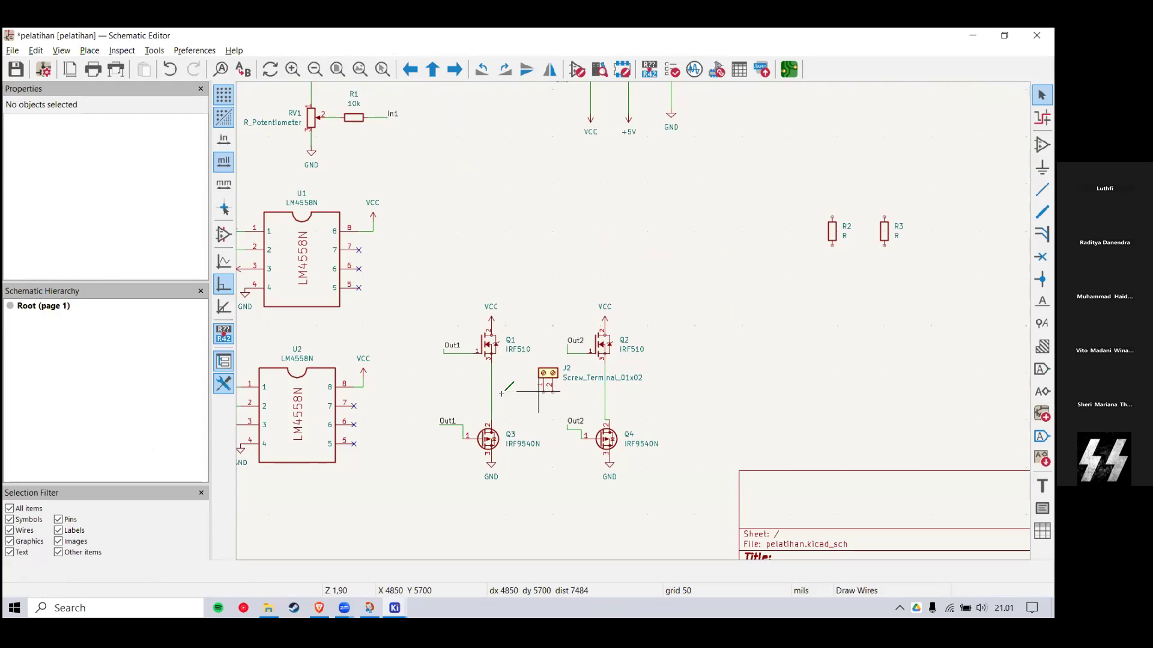
{"action": "left_click", "coordinate": [492, 392]}
{"action": "left_click", "coordinate": [553, 392]}
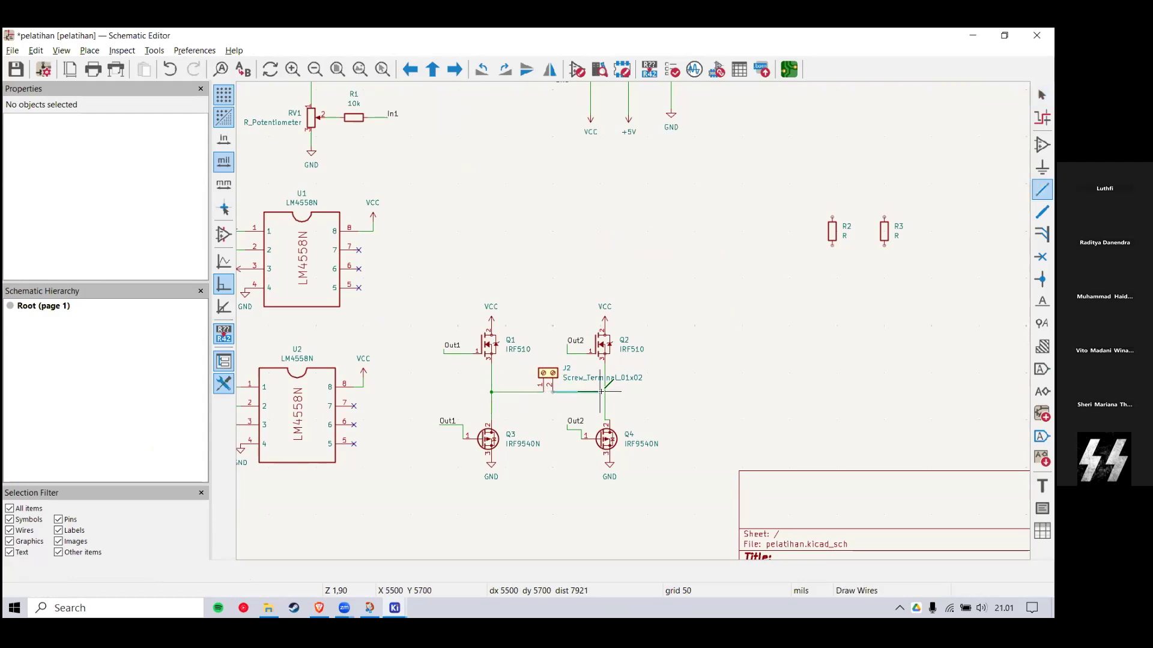
{"action": "key", "text": "Escape"}
{"action": "key", "text": "Escape"}
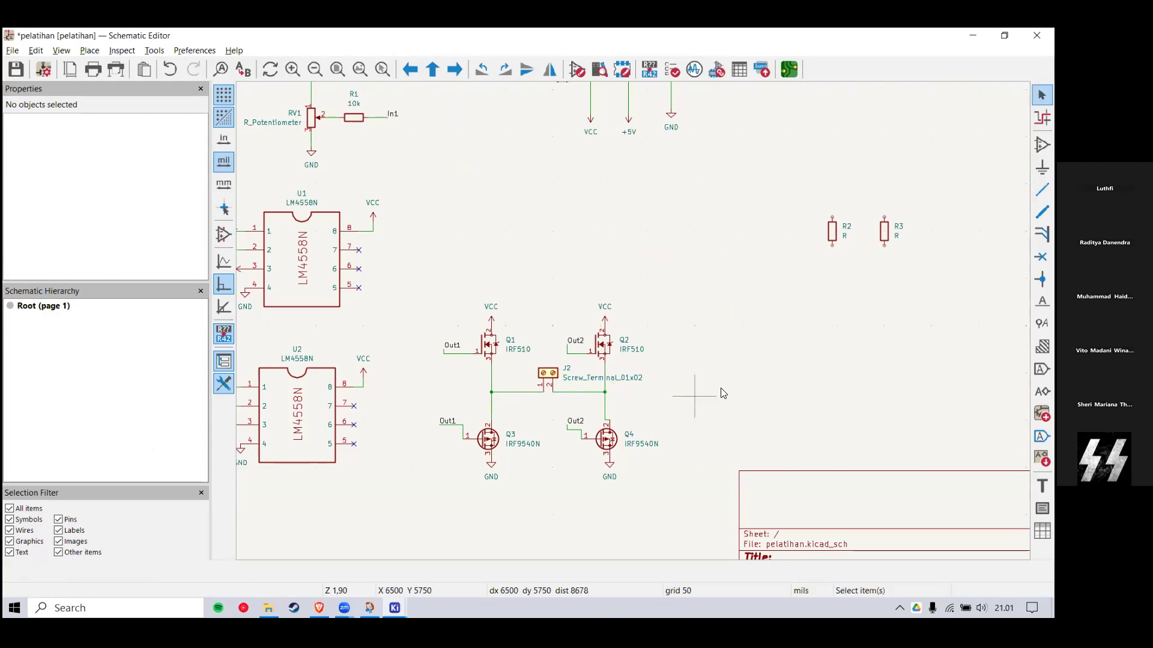
Step: Check the EasyEDA reference, move R2 and R3 beside the Q2–Q4 pair in KiCad, and turn R2 horizontal
{"action": "key", "text": "alt+Tab"}
{"action": "scroll", "coordinate": [715, 384], "scroll_direction": "down", "scroll_amount": 2}
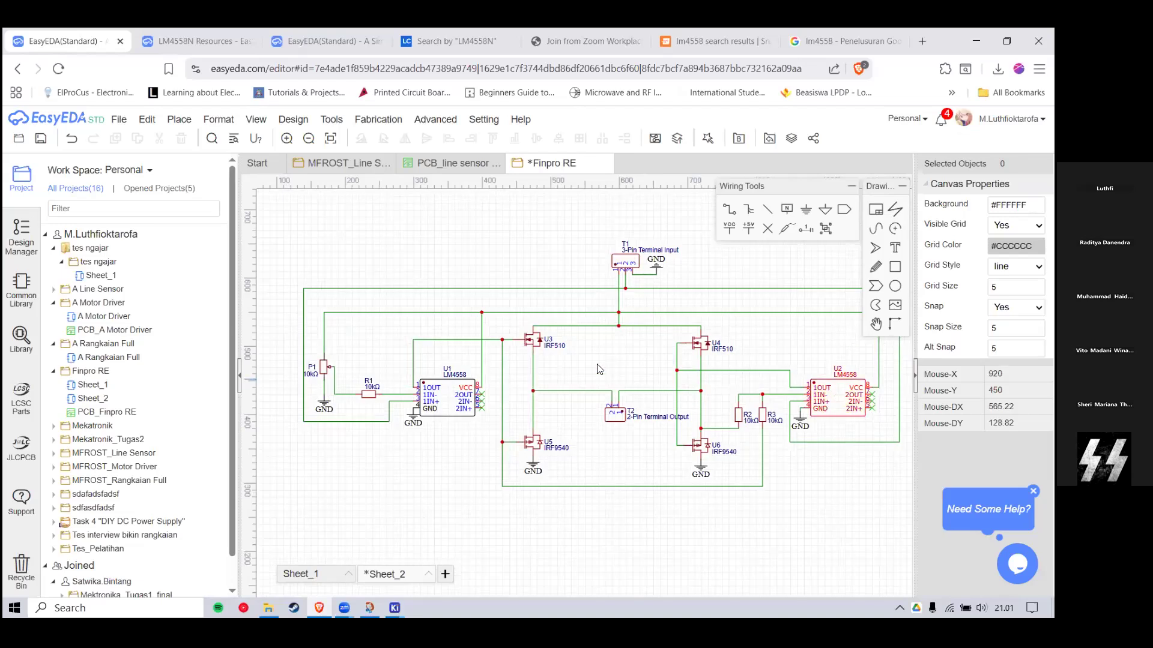
{"action": "scroll", "coordinate": [555, 377], "scroll_direction": "up", "scroll_amount": 2}
{"action": "scroll", "coordinate": [788, 307], "scroll_direction": "up", "scroll_amount": 2}
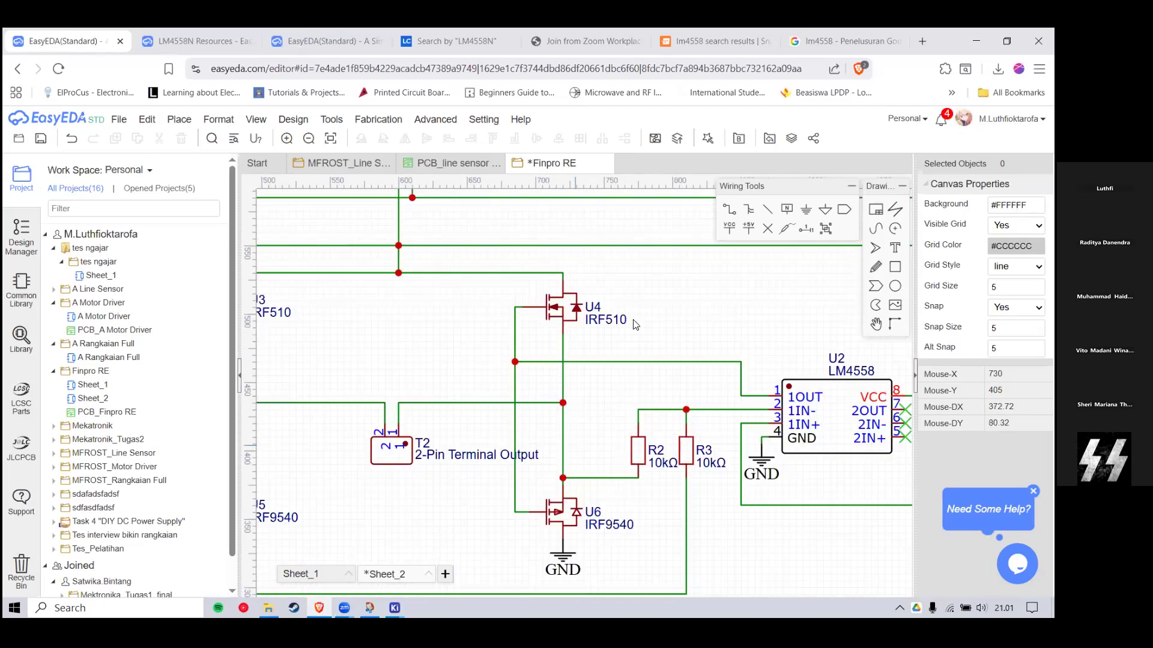
{"action": "key", "text": "alt+Tab"}
{"action": "left_click_drag", "start_coordinate": [739, 220], "coordinate": [830, 276]}
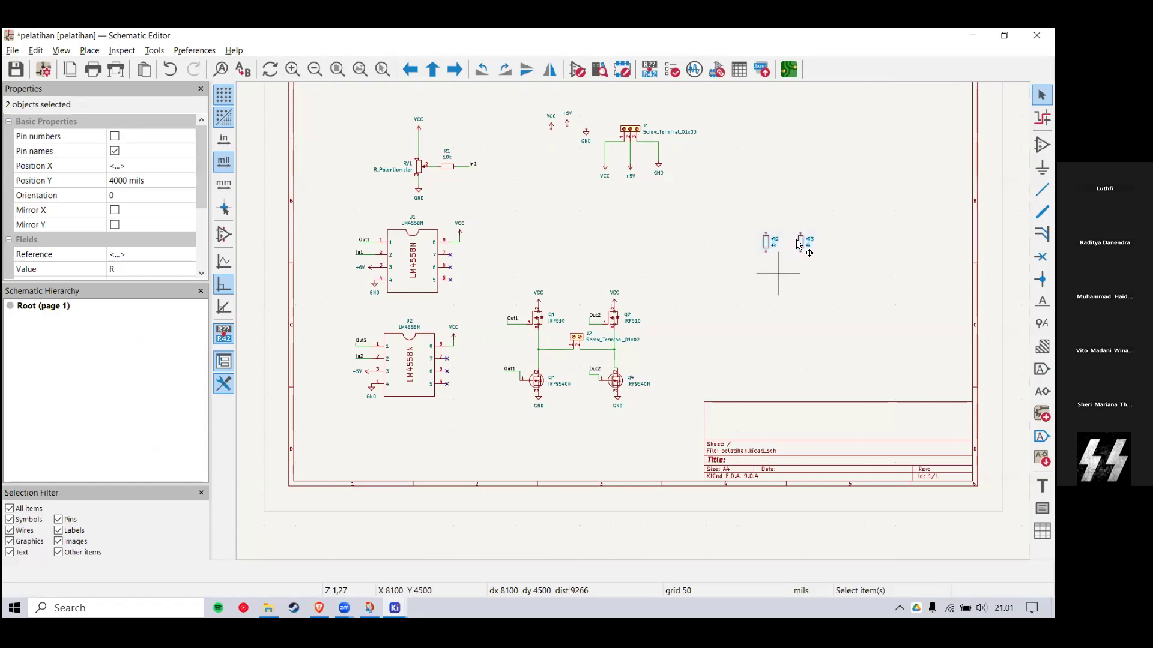
{"action": "key", "text": "m"}
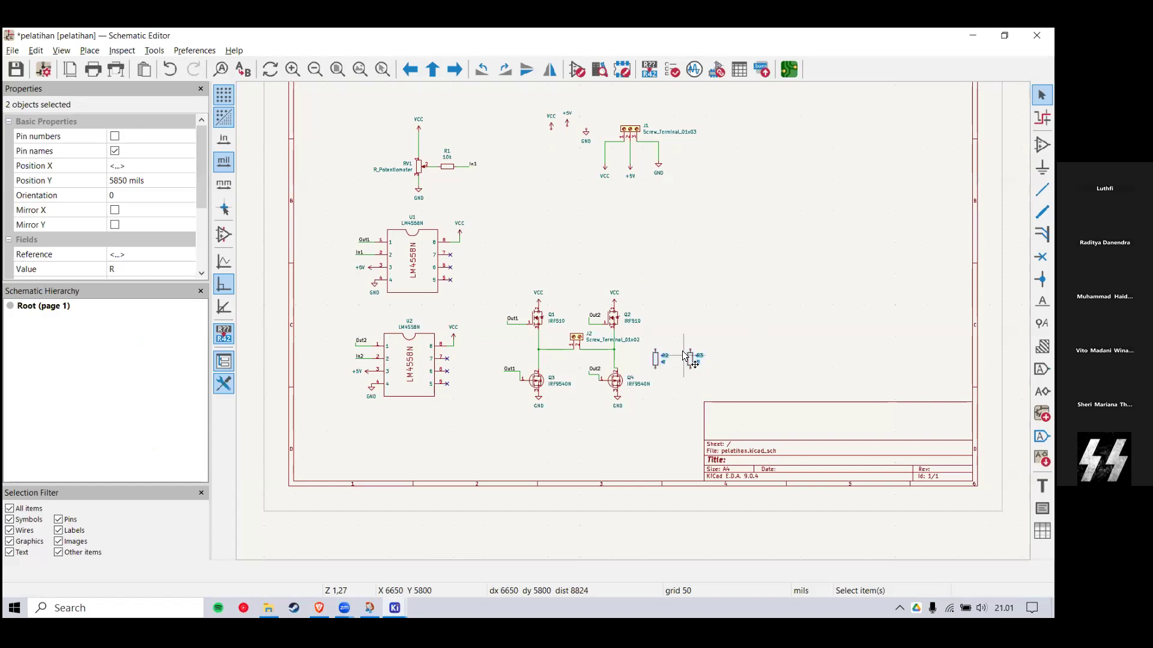
{"action": "scroll", "coordinate": [695, 371], "scroll_direction": "up", "scroll_amount": 3}
{"action": "left_click_drag", "start_coordinate": [683, 344], "coordinate": [768, 337]}
{"action": "left_click_drag", "start_coordinate": [604, 353], "coordinate": [590, 328]}
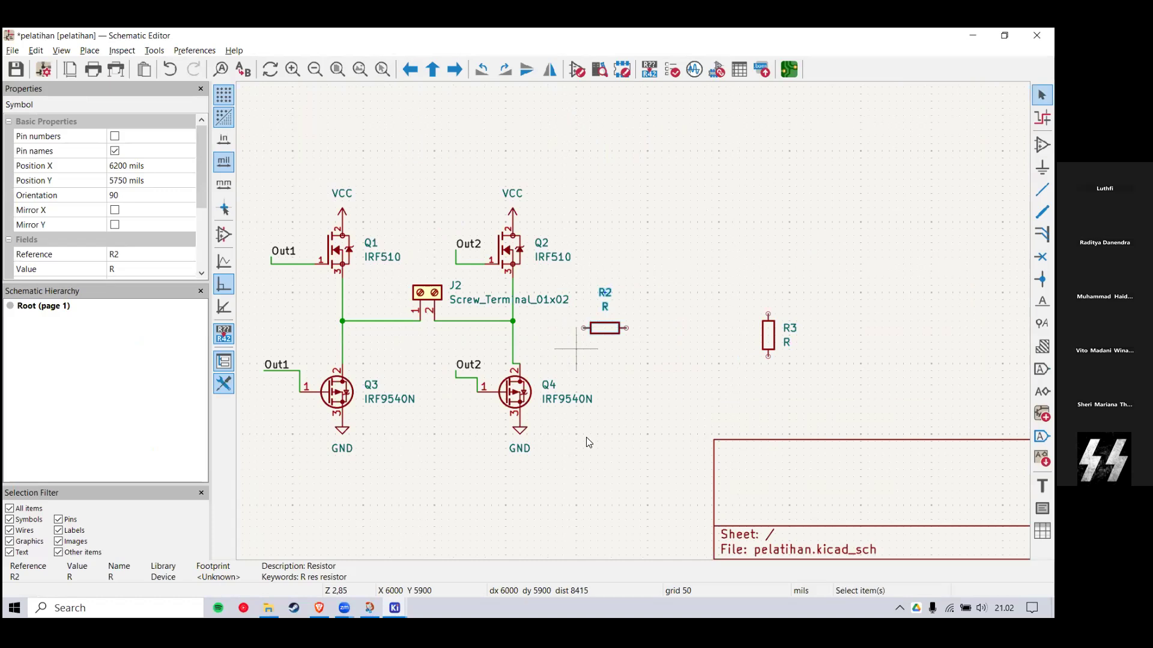
Step: Following the EasyEDA reference, connect R2's free end in KiCad to the line between Q2 and Q4
{"action": "key", "text": "alt+Tab"}
{"action": "scroll", "coordinate": [585, 332], "scroll_direction": "down", "scroll_amount": 2}
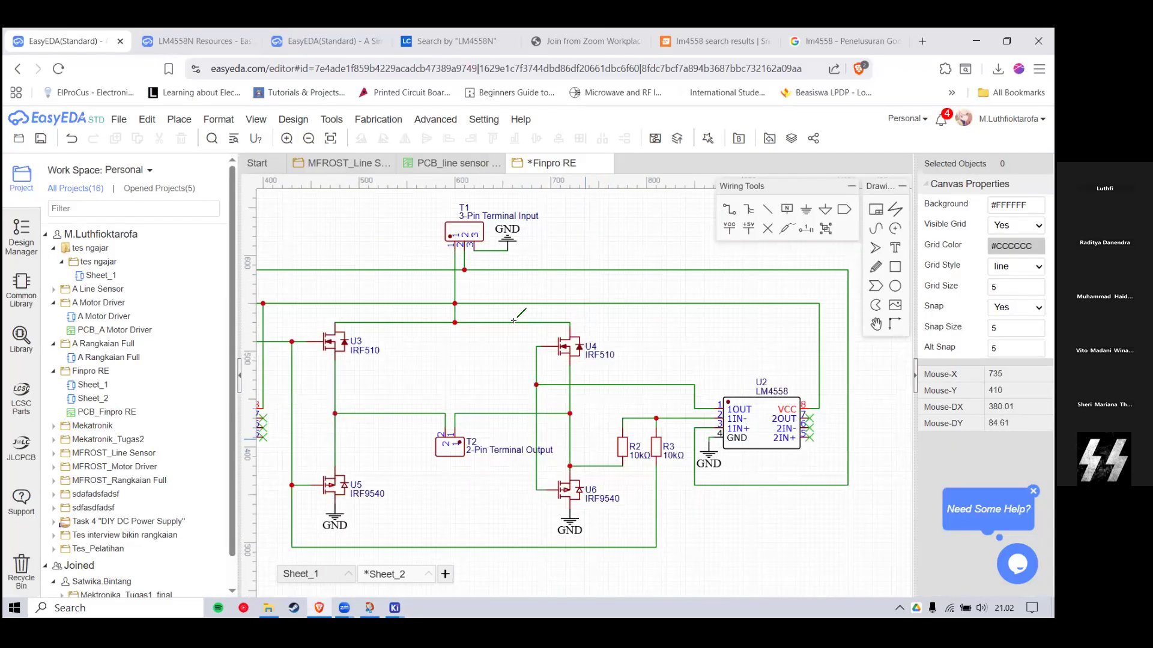
{"action": "scroll", "coordinate": [721, 400], "scroll_direction": "up", "scroll_amount": 1}
{"action": "key", "text": "alt+Tab"}
{"action": "key", "text": "alt+Tab"}
{"action": "key", "text": "alt+Tab"}
{"action": "key", "text": "m"}
{"action": "left_click", "coordinate": [657, 427]}
Step: Check the EasyEDA reference, then place a copy of the Out1 label below R3 in KiCad and wire it to R3's lower pin
{"action": "key", "text": "alt+Tab"}
{"action": "scroll", "coordinate": [474, 429], "scroll_direction": "down", "scroll_amount": 1}
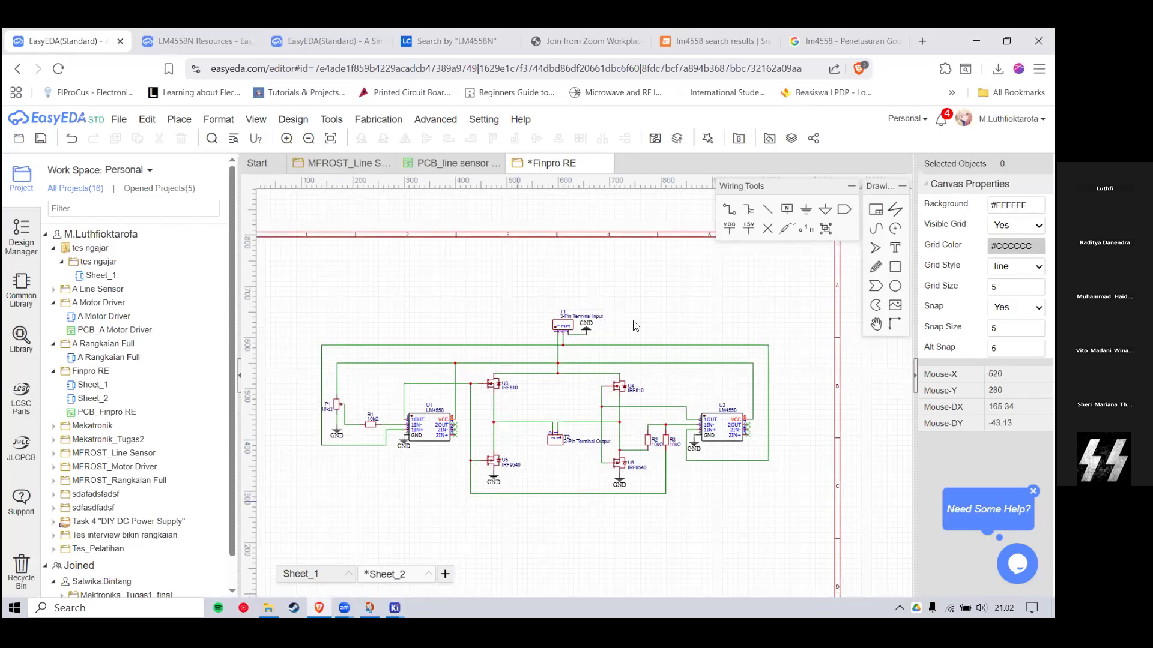
{"action": "key", "text": "alt+Tab"}
{"action": "scroll", "coordinate": [634, 366], "scroll_direction": "down", "scroll_amount": 2}
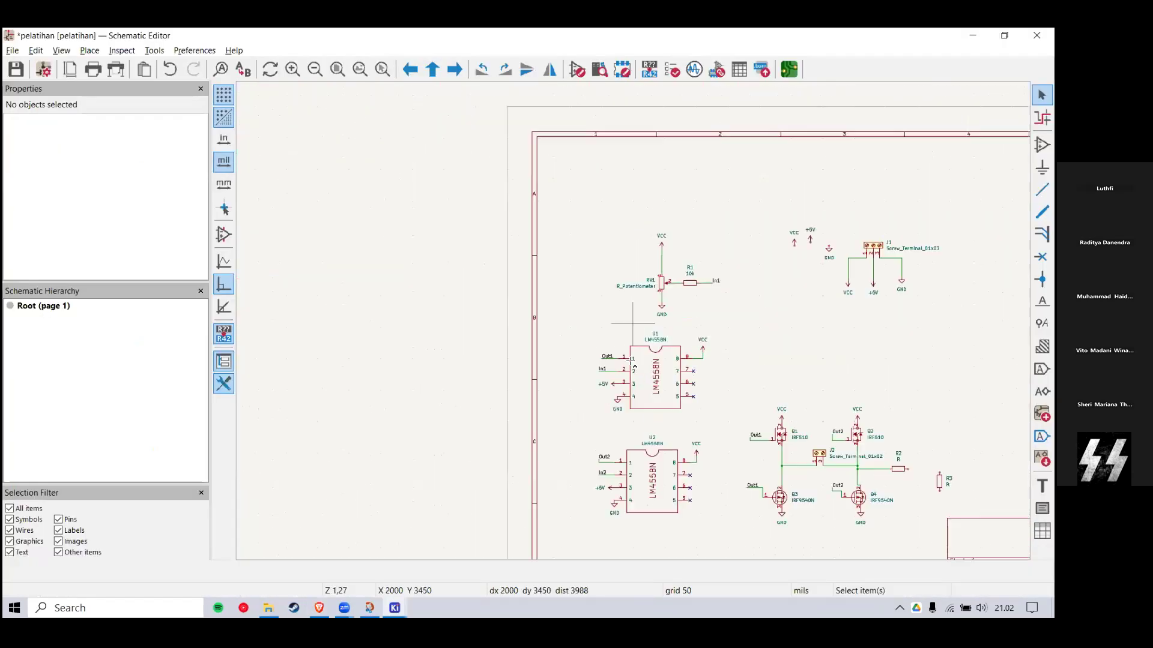
{"action": "left_click", "coordinate": [607, 357]}
{"action": "scroll", "coordinate": [607, 357], "scroll_direction": "down", "scroll_amount": 3}
{"action": "scroll", "coordinate": [731, 324], "scroll_direction": "up", "scroll_amount": 5}
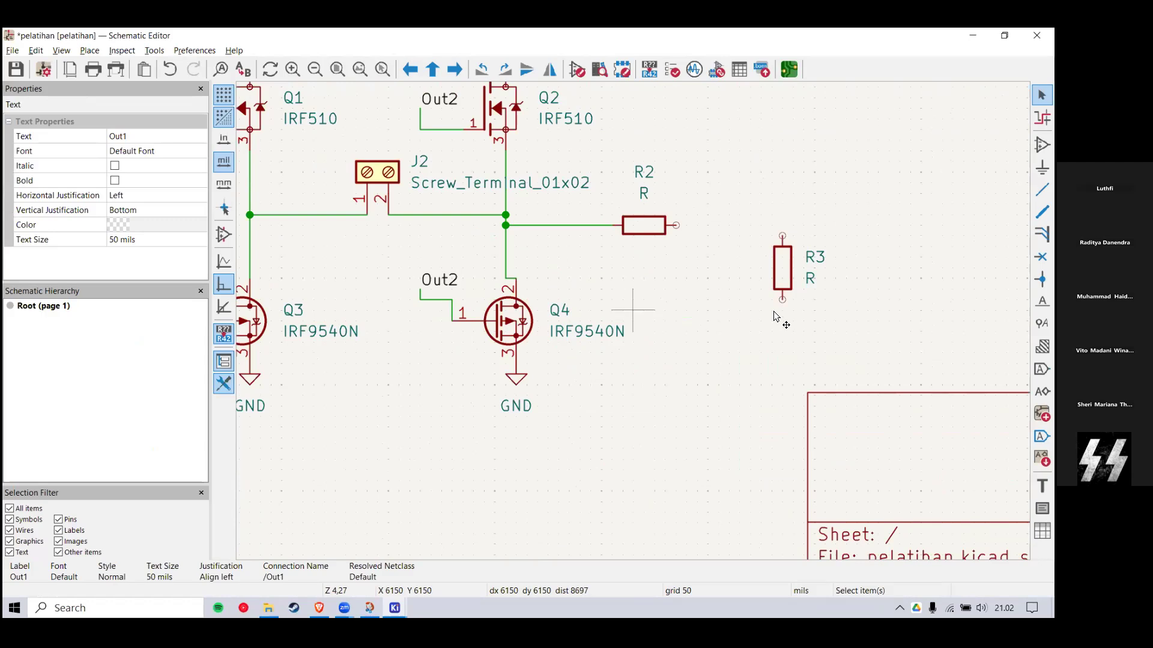
{"action": "key", "text": "ctrl+v"}
{"action": "left_click", "coordinate": [773, 341]}
{"action": "left_click", "coordinate": [782, 300]}
{"action": "left_click", "coordinate": [774, 342]}
Step: Wire R3's upper pin to the open pin of R2
{"action": "left_click", "coordinate": [782, 235]}
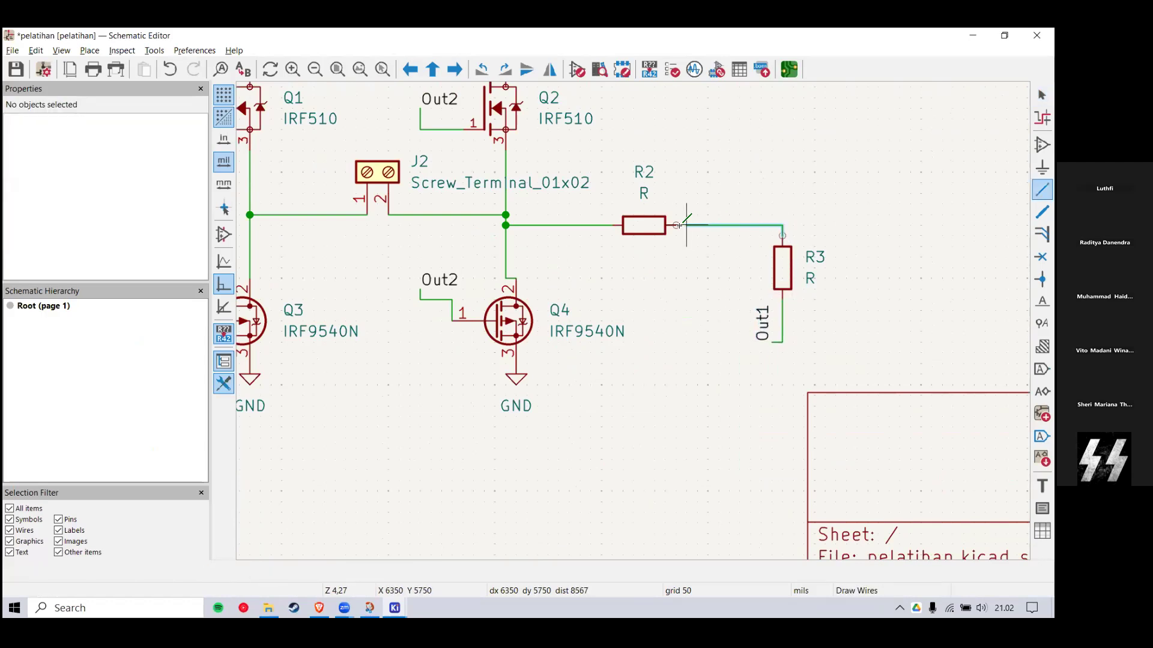
{"action": "left_click", "coordinate": [684, 225]}
{"action": "key", "text": "Escape"}
Step: Check the resistor values in the EasyEDA reference and set R2 and R3 in KiCad to 10k
{"action": "key", "text": "alt+Tab"}
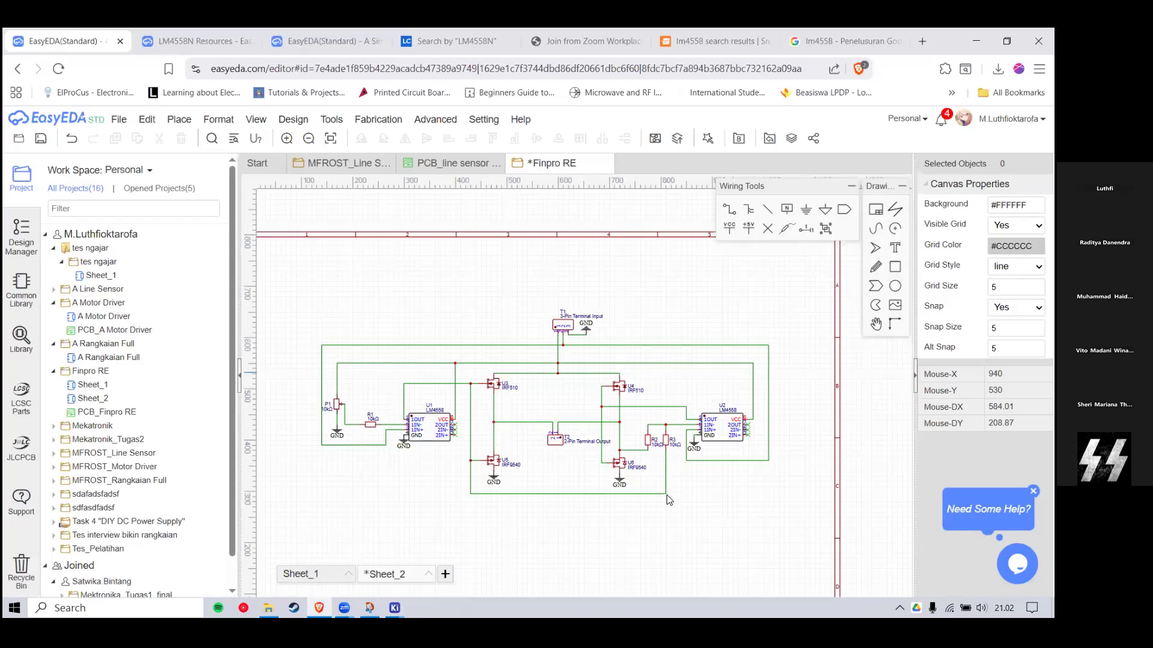
{"action": "scroll", "coordinate": [654, 456], "scroll_direction": "up", "scroll_amount": 4}
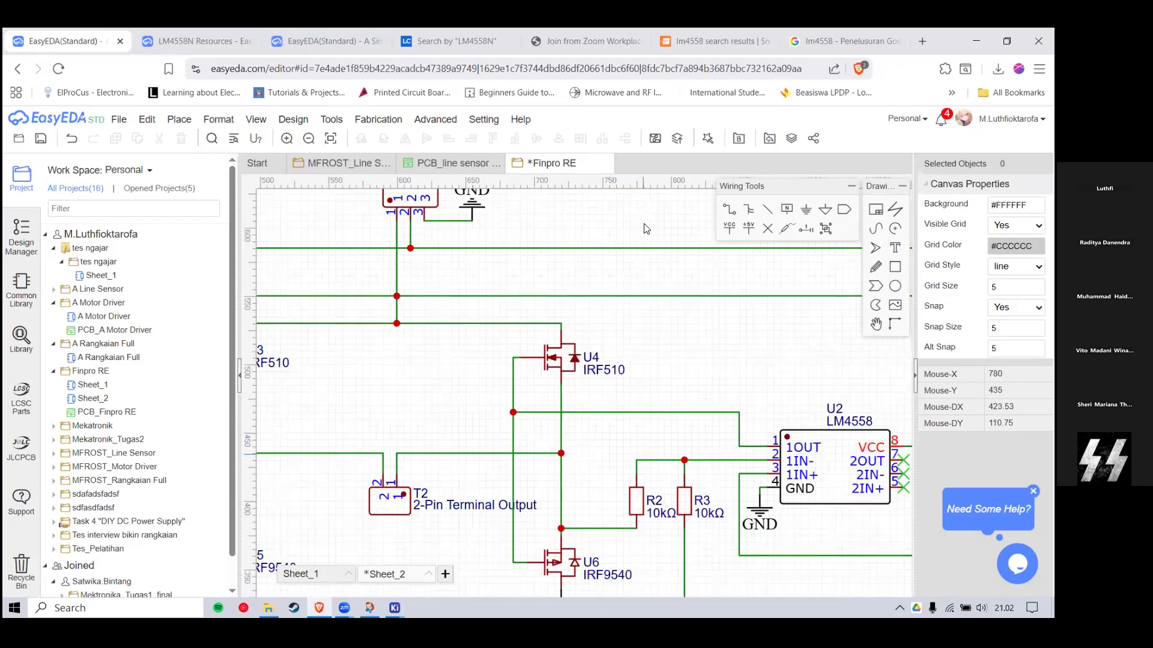
{"action": "scroll", "coordinate": [711, 245], "scroll_direction": "down", "scroll_amount": 5}
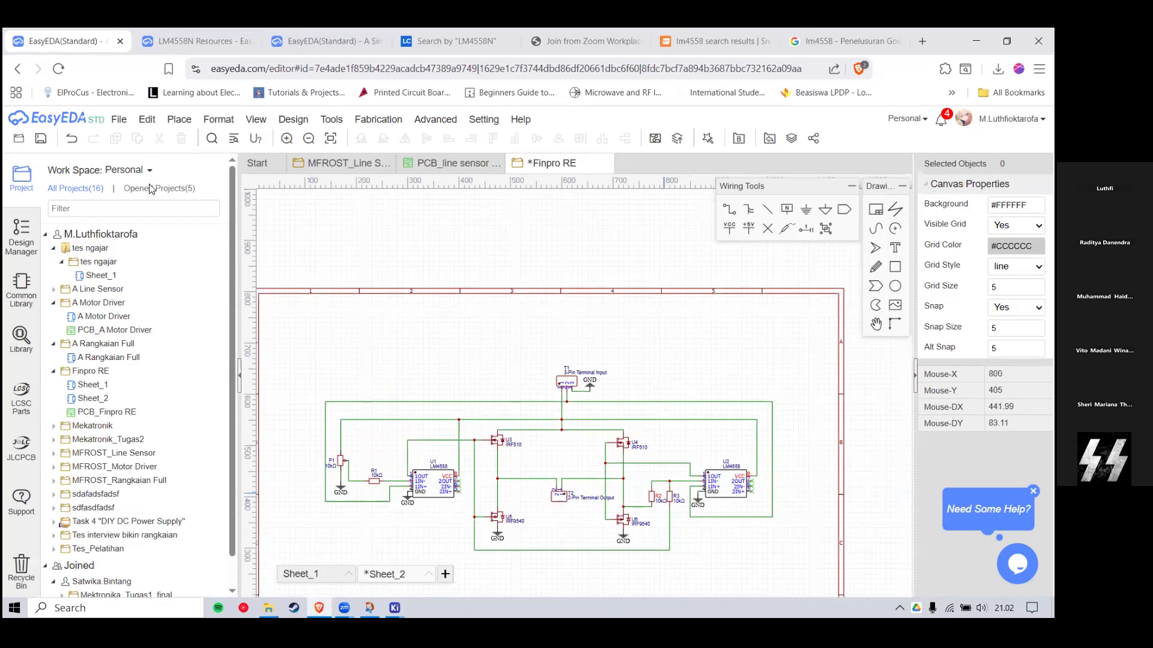
{"action": "scroll", "coordinate": [438, 391], "scroll_direction": "up", "scroll_amount": 1}
{"action": "scroll", "coordinate": [670, 497], "scroll_direction": "up", "scroll_amount": 2}
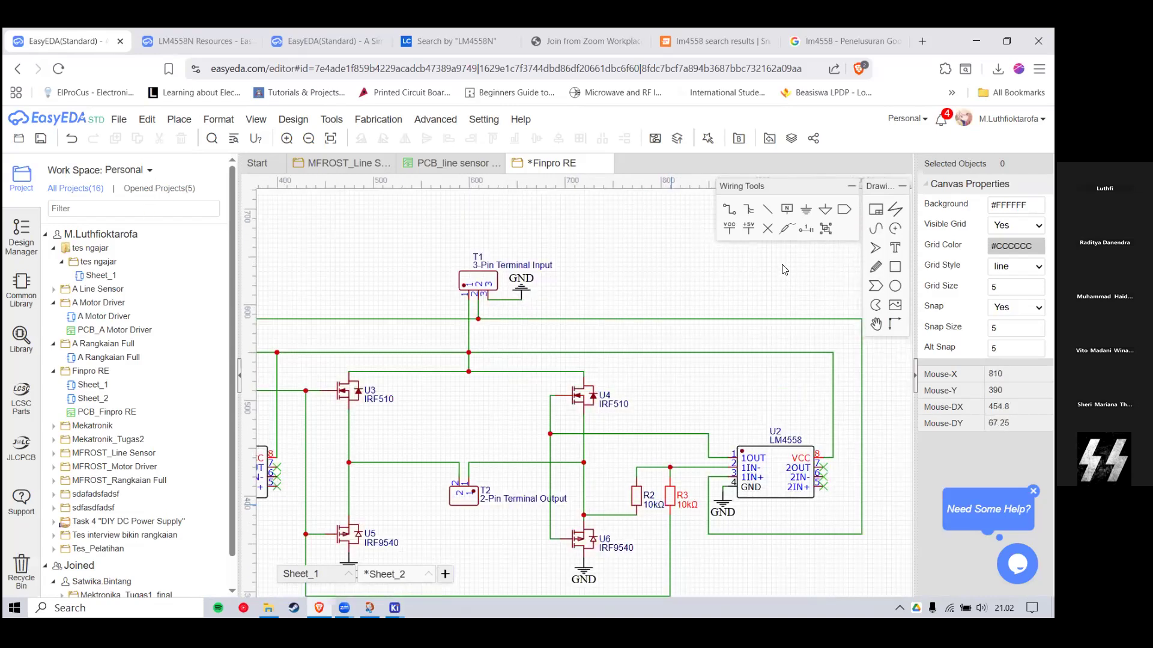
{"action": "key", "text": "alt+Tab"}
{"action": "double_click", "coordinate": [783, 269]}
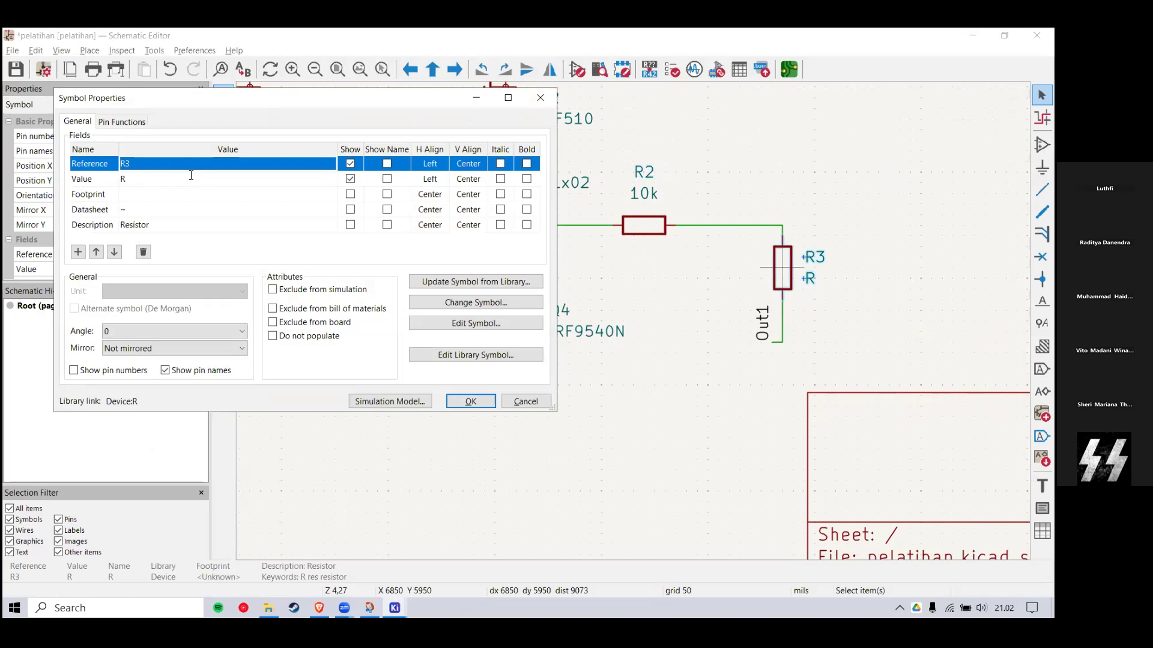
{"action": "left_click", "coordinate": [192, 177]}
{"action": "type", "text": "10k"}
{"action": "key", "text": "Return"}
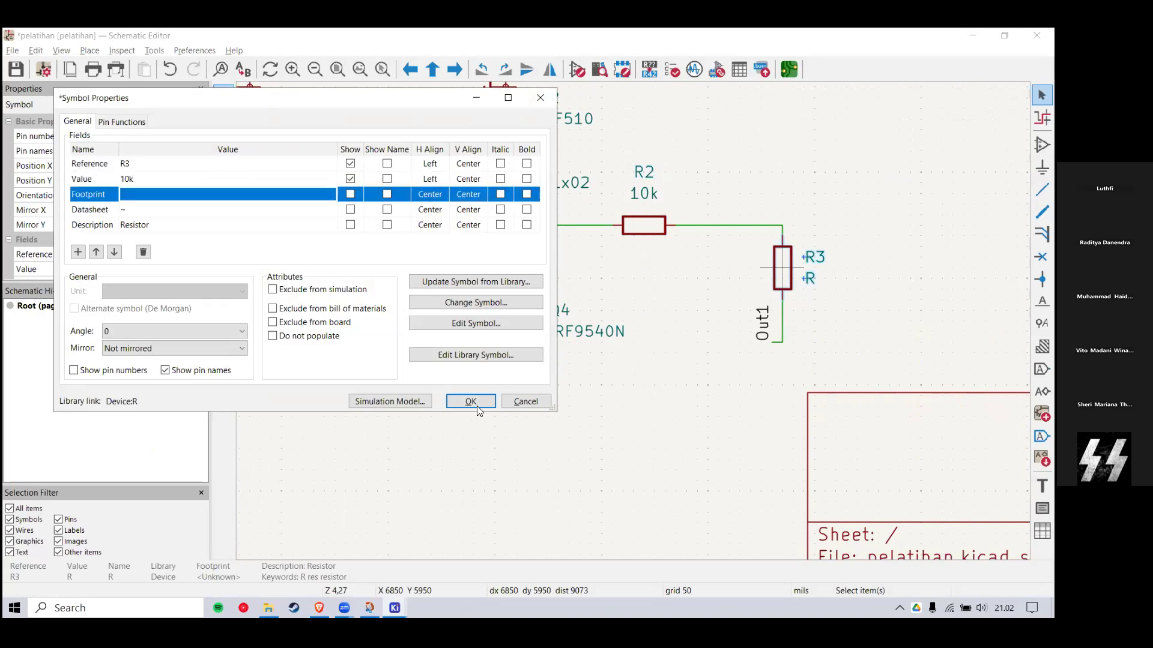
{"action": "key", "text": "Return"}
Step: Check U2's input in the EasyEDA reference, then copy the In2 label in KiCad and wire it to the R2–R3 junction
{"action": "scroll", "coordinate": [673, 255], "scroll_direction": "down", "scroll_amount": 5}
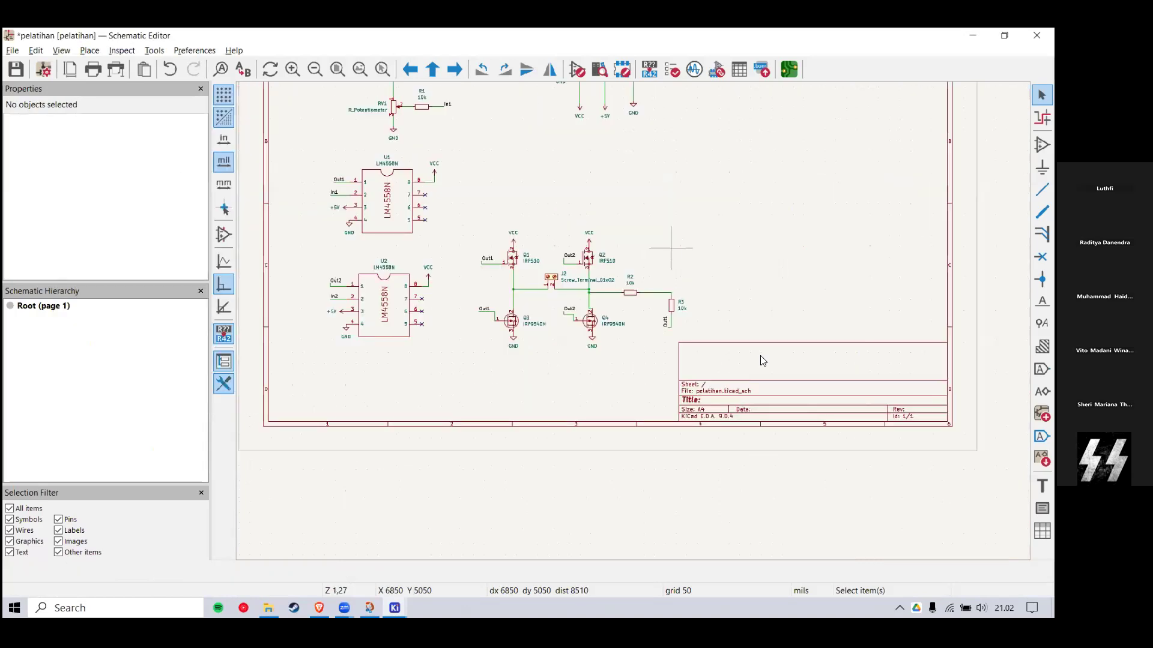
{"action": "key", "text": "alt+Tab"}
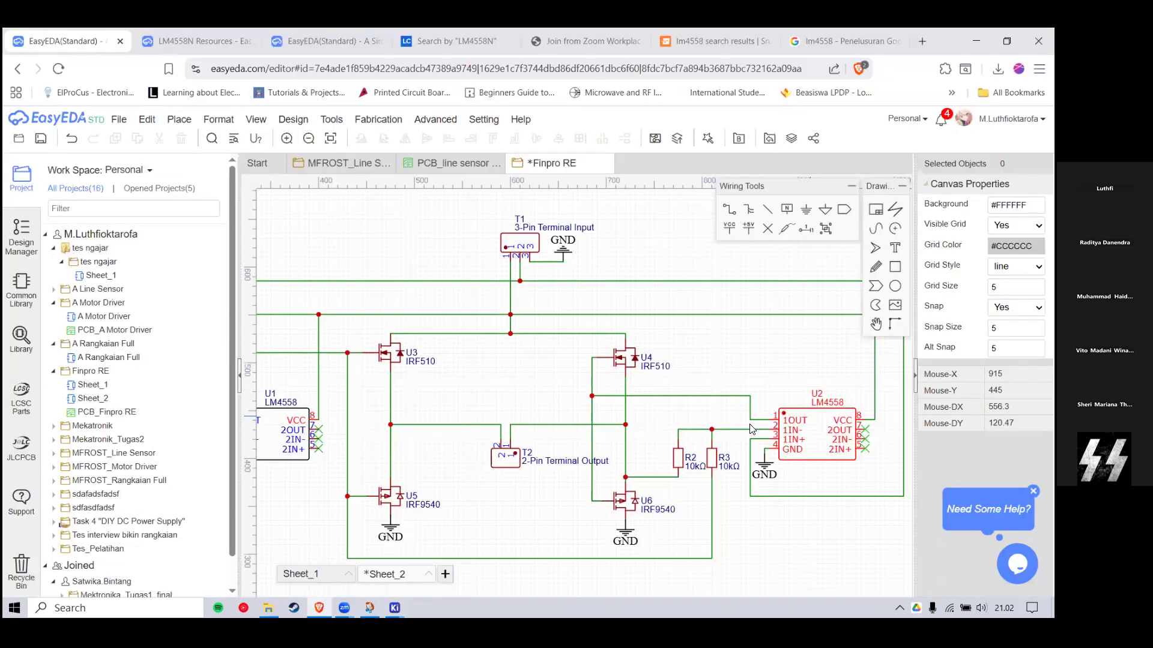
{"action": "scroll", "coordinate": [797, 426], "scroll_direction": "up", "scroll_amount": 3}
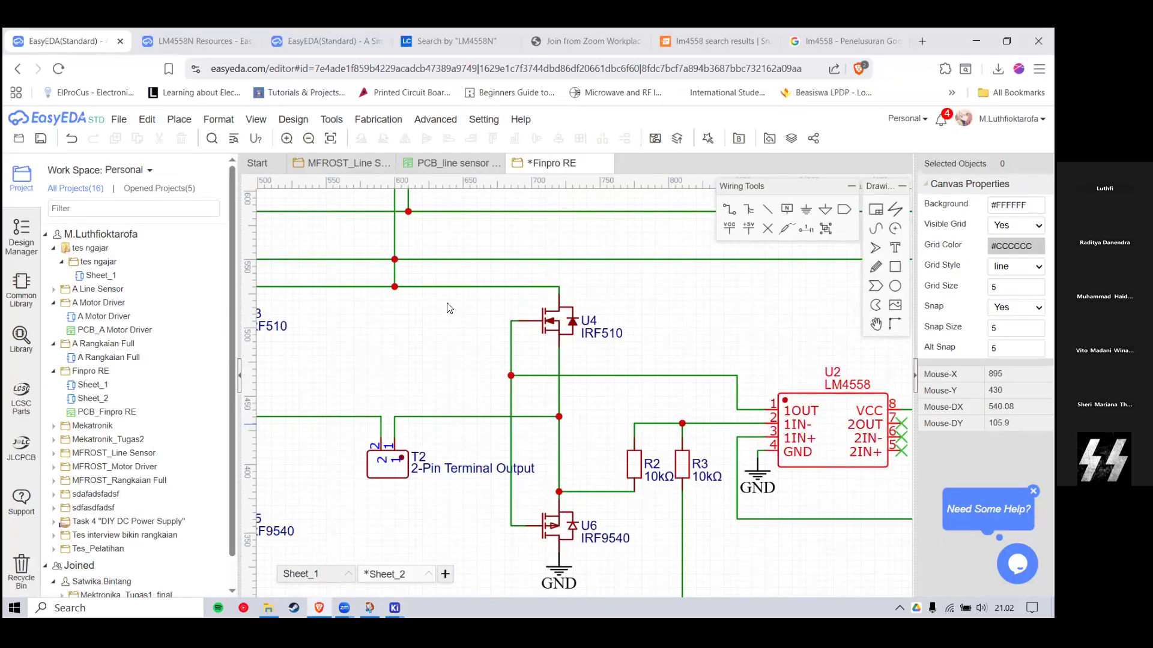
{"action": "key", "text": "alt+Tab"}
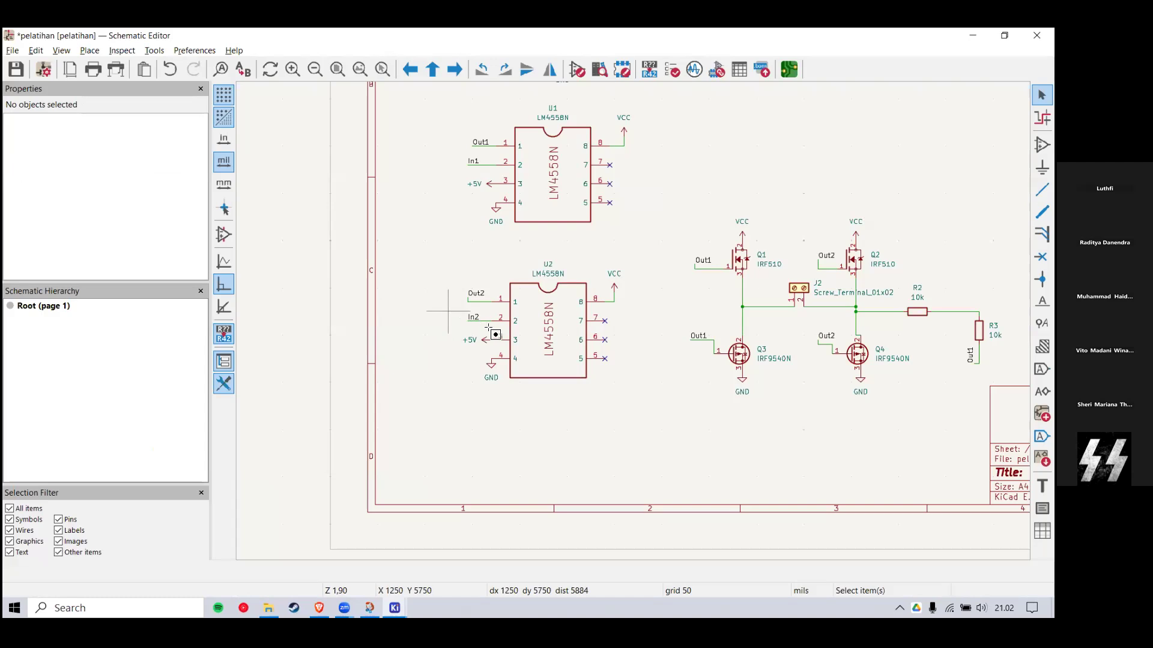
{"action": "key", "text": "ctrl+v"}
{"action": "scroll", "coordinate": [672, 312], "scroll_direction": "up", "scroll_amount": 2}
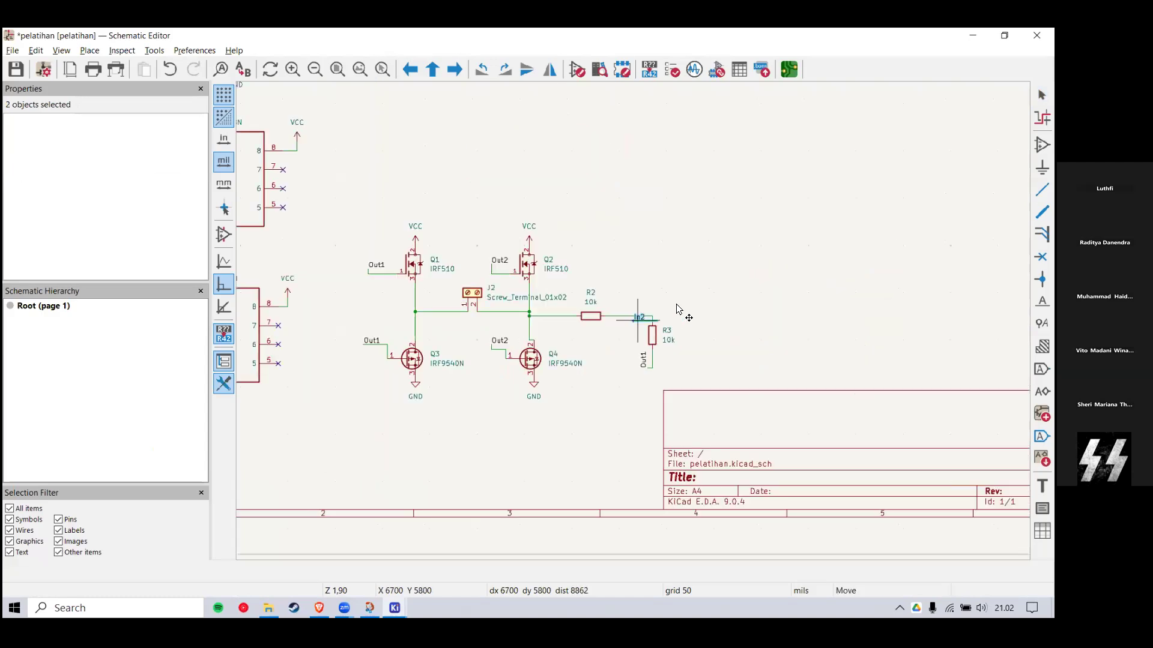
{"action": "left_click", "coordinate": [694, 294]}
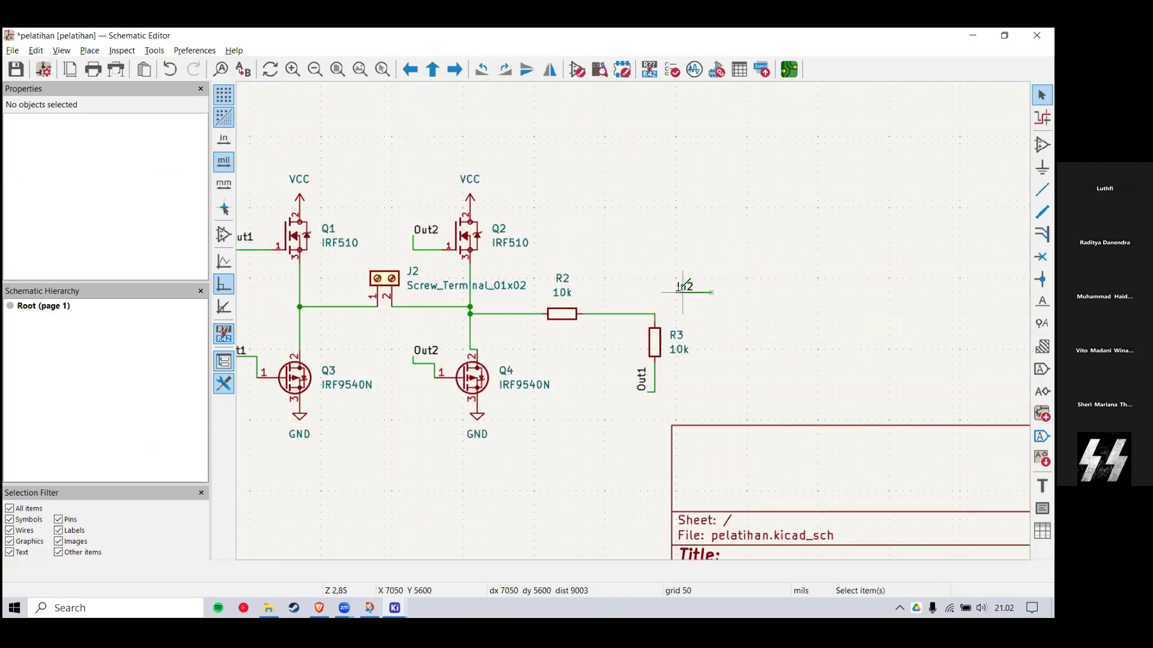
{"action": "key", "text": "w"}
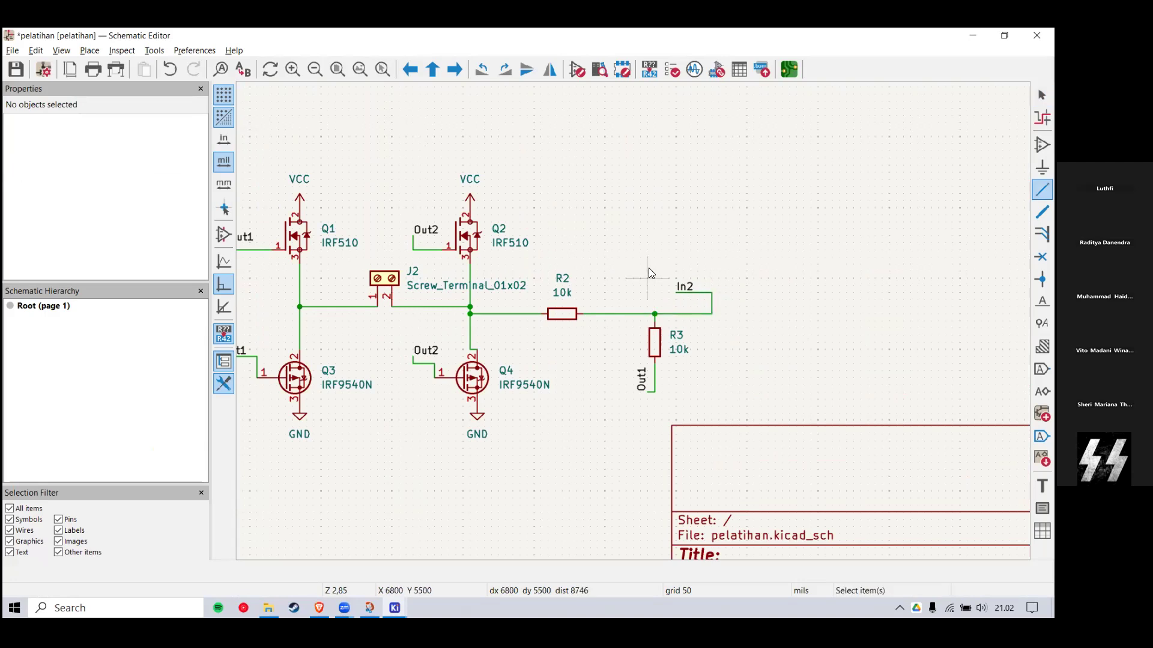
{"action": "key", "text": "Escape"}
Step: Rearrange the sheet by moving the H-bridge block closer to J1 and shifting the U1 and U2 op-amp circuits
{"action": "scroll", "coordinate": [631, 312], "scroll_direction": "down", "scroll_amount": 6}
{"action": "scroll", "coordinate": [533, 289], "scroll_direction": "up", "scroll_amount": 3}
{"action": "left_click_drag", "start_coordinate": [463, 254], "coordinate": [726, 462]}
{"action": "key", "text": "g"}
{"action": "left_click", "coordinate": [632, 236]}
{"action": "left_click_drag", "start_coordinate": [293, 182], "coordinate": [498, 471]}
{"action": "left_click_drag", "start_coordinate": [313, 219], "coordinate": [478, 445]}
{"action": "left_click_drag", "start_coordinate": [396, 277], "coordinate": [457, 282]}
{"action": "left_click", "coordinate": [493, 192]}
Step: Delete the unused VCC, +5V and GND symbols between the potentiometer circuit and terminal J1
{"action": "left_click_drag", "start_coordinate": [504, 107], "coordinate": [592, 161]}
{"action": "key", "text": "Delete"}
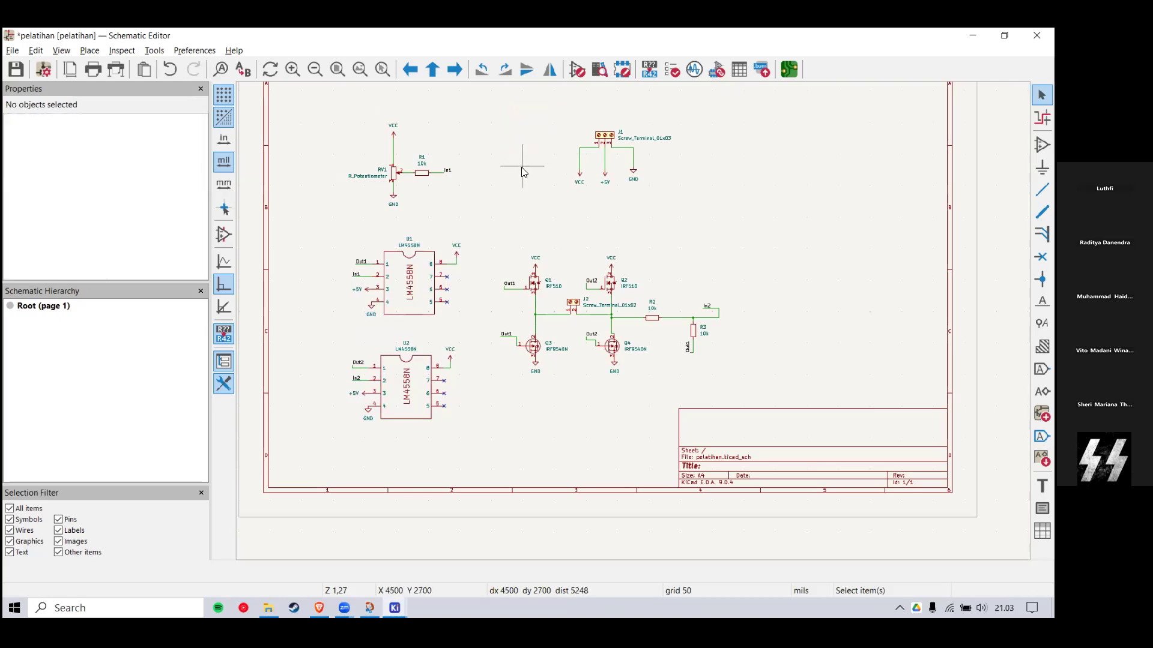
{"action": "scroll", "coordinate": [521, 168], "scroll_direction": "down", "scroll_amount": 1}
{"action": "scroll", "coordinate": [635, 322], "scroll_direction": "up", "scroll_amount": 2}
Step: Move the H-bridge block beneath J1 and the potentiometer block above the op-amps, then save the schematic
{"action": "scroll", "coordinate": [690, 356], "scroll_direction": "down", "scroll_amount": 3}
{"action": "left_click_drag", "start_coordinate": [805, 322], "coordinate": [597, 464]}
{"action": "left_click_drag", "start_coordinate": [624, 372], "coordinate": [650, 379]}
{"action": "left_click_drag", "start_coordinate": [586, 242], "coordinate": [444, 352]}
{"action": "left_click_drag", "start_coordinate": [544, 303], "coordinate": [558, 290]}
{"action": "left_click", "coordinate": [624, 317]}
{"action": "scroll", "coordinate": [664, 348], "scroll_direction": "up", "scroll_amount": 1}
{"action": "scroll", "coordinate": [582, 303], "scroll_direction": "down", "scroll_amount": 1}
{"action": "scroll", "coordinate": [635, 332], "scroll_direction": "up", "scroll_amount": 1}
{"action": "key", "text": "ctrl+s"}
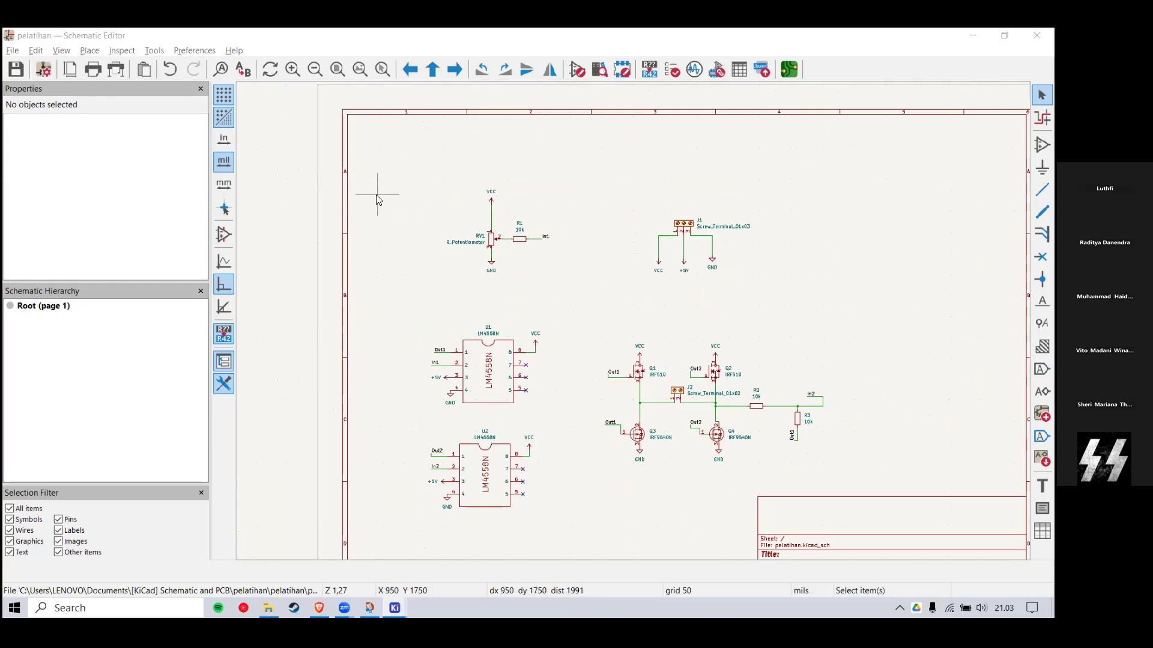
{"action": "left_click_drag", "start_coordinate": [601, 296], "coordinate": [372, 431]}
{"action": "left_click_drag", "start_coordinate": [469, 346], "coordinate": [475, 328]}
{"action": "left_click", "coordinate": [517, 411]}
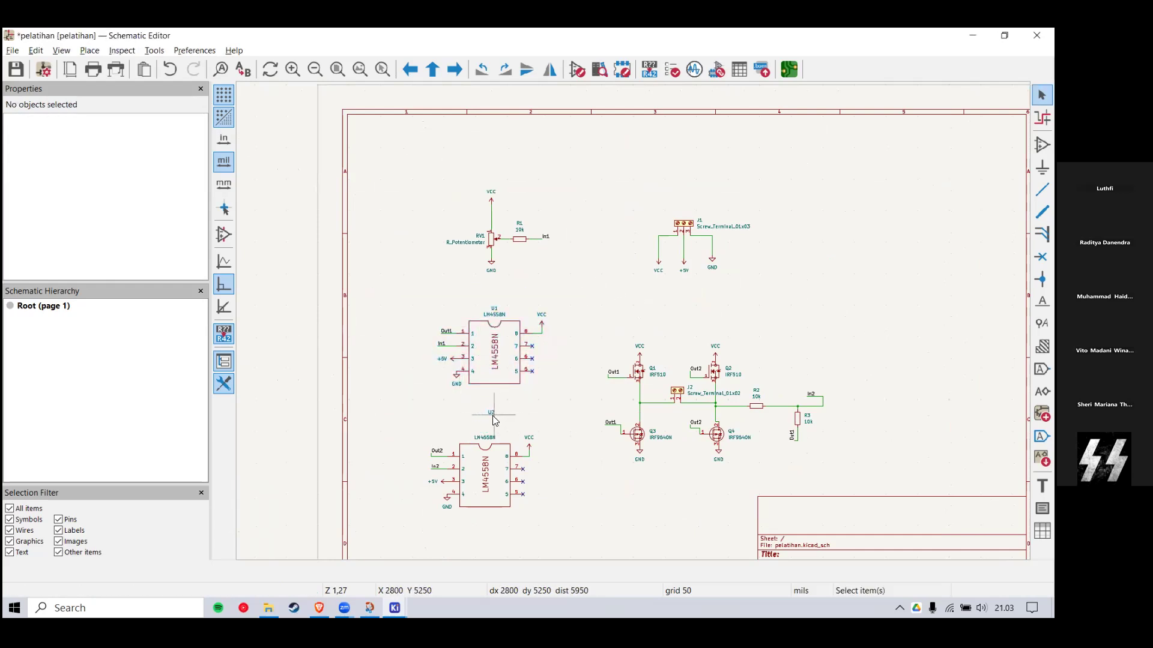
{"action": "double_click", "coordinate": [493, 413]}
{"action": "left_click", "coordinate": [392, 239]}
{"action": "left_click_drag", "start_coordinate": [403, 281], "coordinate": [575, 414]}
{"action": "mouse_move", "coordinate": [482, 329]}
{"action": "left_mouse_down"}
{"action": "mouse_move", "coordinate": [469, 318]}
{"action": "mouse_move", "coordinate": [482, 348]}
{"action": "mouse_move", "coordinate": [486, 309]}
{"action": "left_mouse_up"}
{"action": "left_click", "coordinate": [474, 386]}
{"action": "key", "text": "ctrl+z"}
{"action": "key", "text": "ctrl+z"}
{"action": "key", "text": "ctrl+z"}
Step: Move the U1 op-amp circuit slightly upward and shift the H-bridge block farther from the op-amps
{"action": "left_click", "coordinate": [579, 324]}
{"action": "left_click_drag", "start_coordinate": [573, 302], "coordinate": [386, 438]}
{"action": "left_click_drag", "start_coordinate": [475, 345], "coordinate": [482, 330]}
{"action": "left_click_drag", "start_coordinate": [582, 309], "coordinate": [889, 485]}
{"action": "left_click_drag", "start_coordinate": [720, 375], "coordinate": [761, 359]}
Step: Compare with the EasyEDA reference schematic, then move the potentiometer block in KiCad slightly upward above U1
{"action": "key", "text": "alt+Tab"}
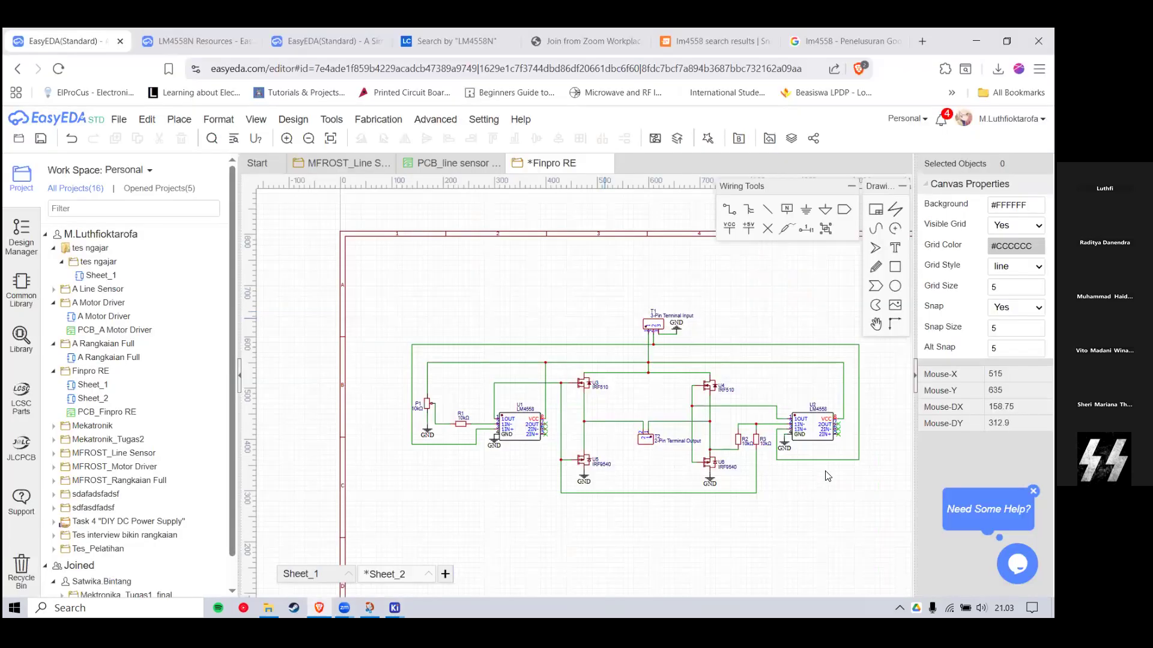
{"action": "scroll", "coordinate": [602, 322], "scroll_direction": "down", "scroll_amount": 2}
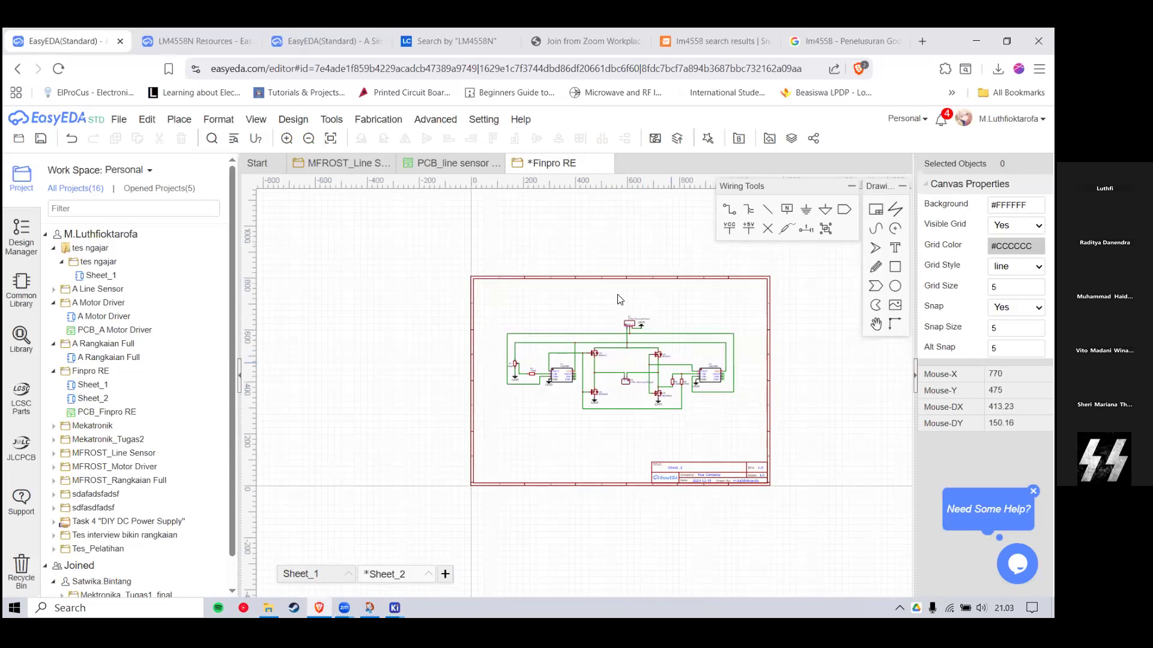
{"action": "scroll", "coordinate": [594, 325], "scroll_direction": "up", "scroll_amount": 1}
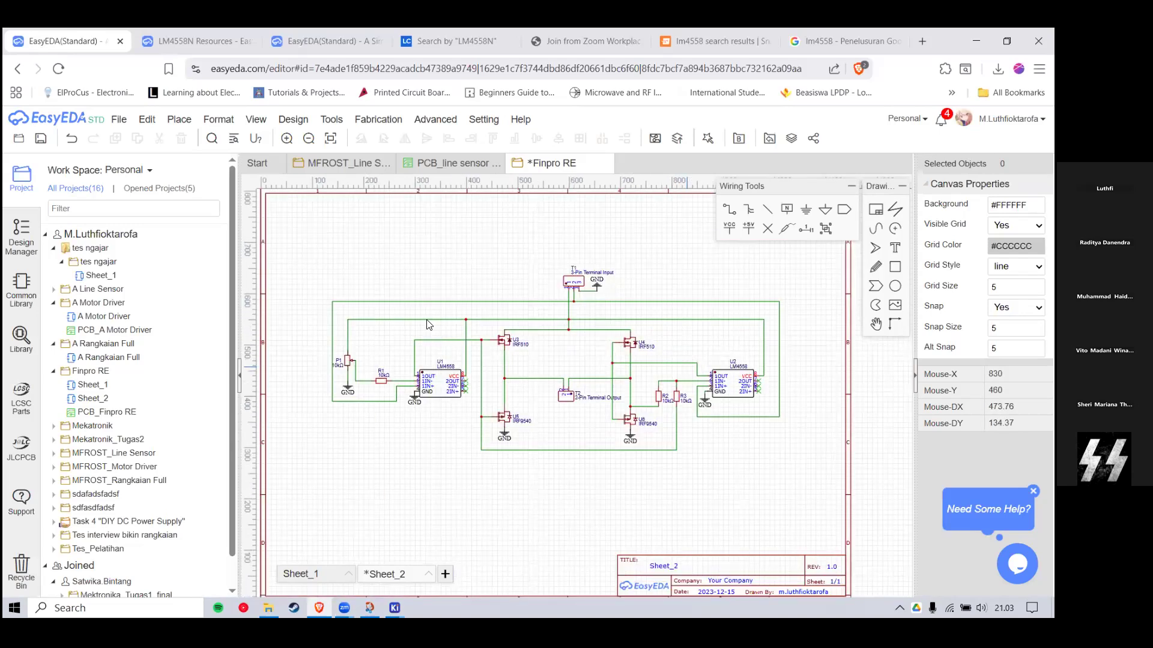
{"action": "key", "text": "alt+Tab"}
{"action": "left_click", "coordinate": [612, 306]}
{"action": "scroll", "coordinate": [636, 325], "scroll_direction": "down", "scroll_amount": 2}
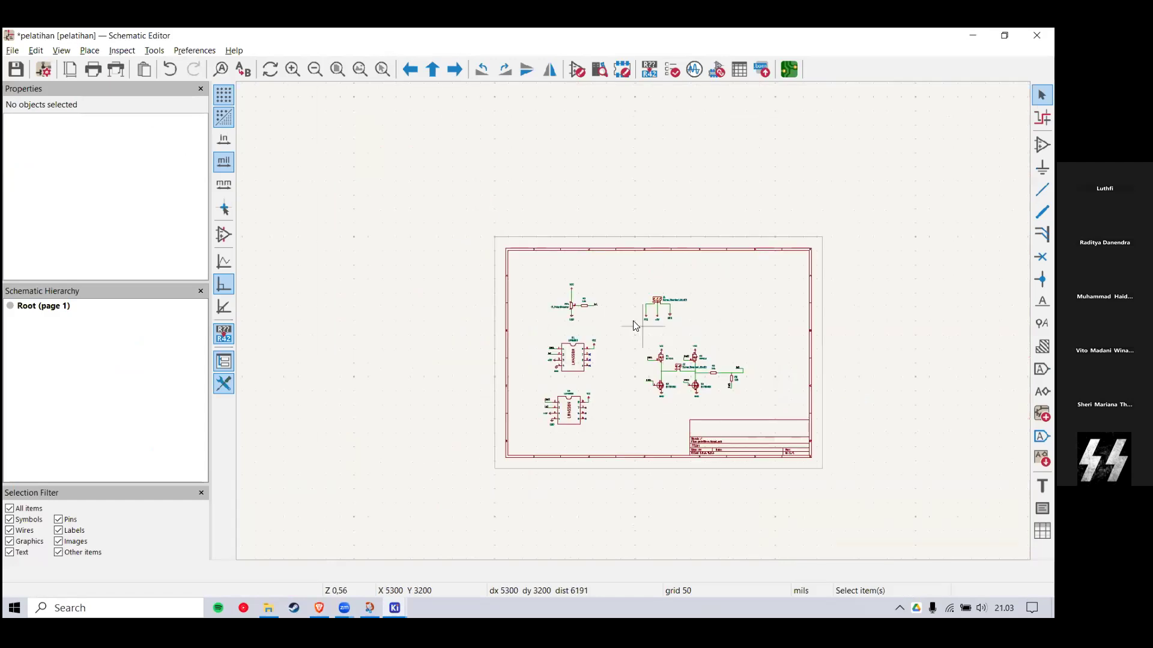
{"action": "scroll", "coordinate": [642, 327], "scroll_direction": "up", "scroll_amount": 2}
{"action": "left_click_drag", "start_coordinate": [566, 190], "coordinate": [400, 315]}
{"action": "left_click_drag", "start_coordinate": [490, 277], "coordinate": [493, 264]}
{"action": "left_click", "coordinate": [514, 290]}
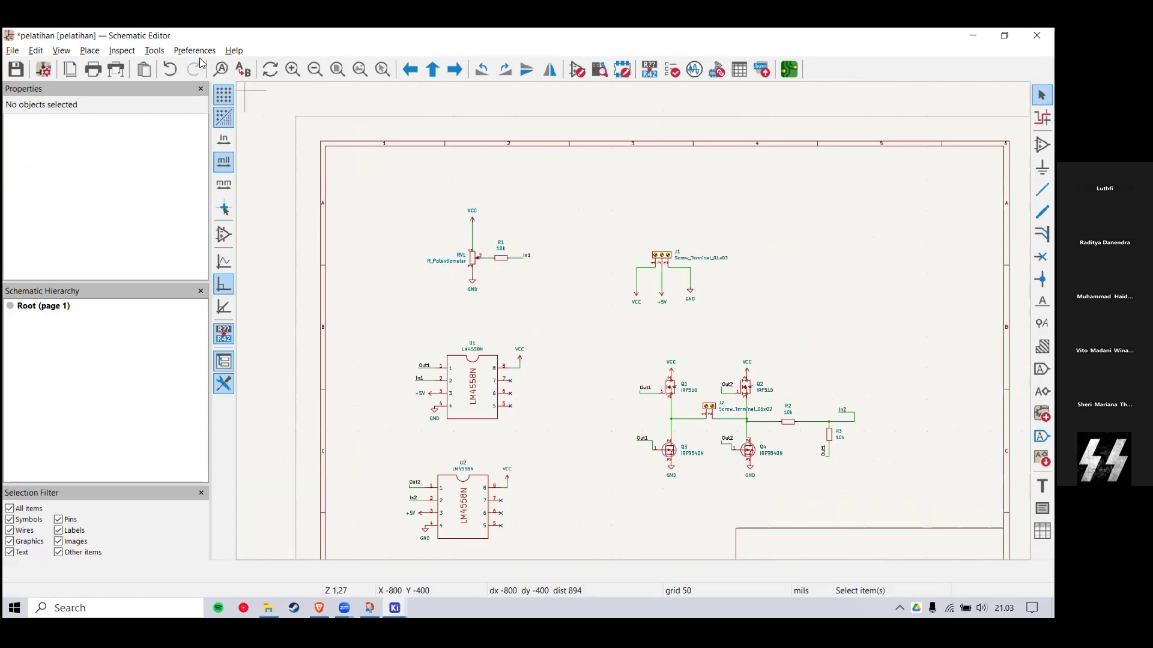
Step: Draw a rectangle about 2450 by 2150 mils around the potentiometer block with RV1 and R1
{"action": "left_click", "coordinate": [153, 51]}
{"action": "left_click", "coordinate": [152, 51]}
{"action": "left_click", "coordinate": [152, 53]}
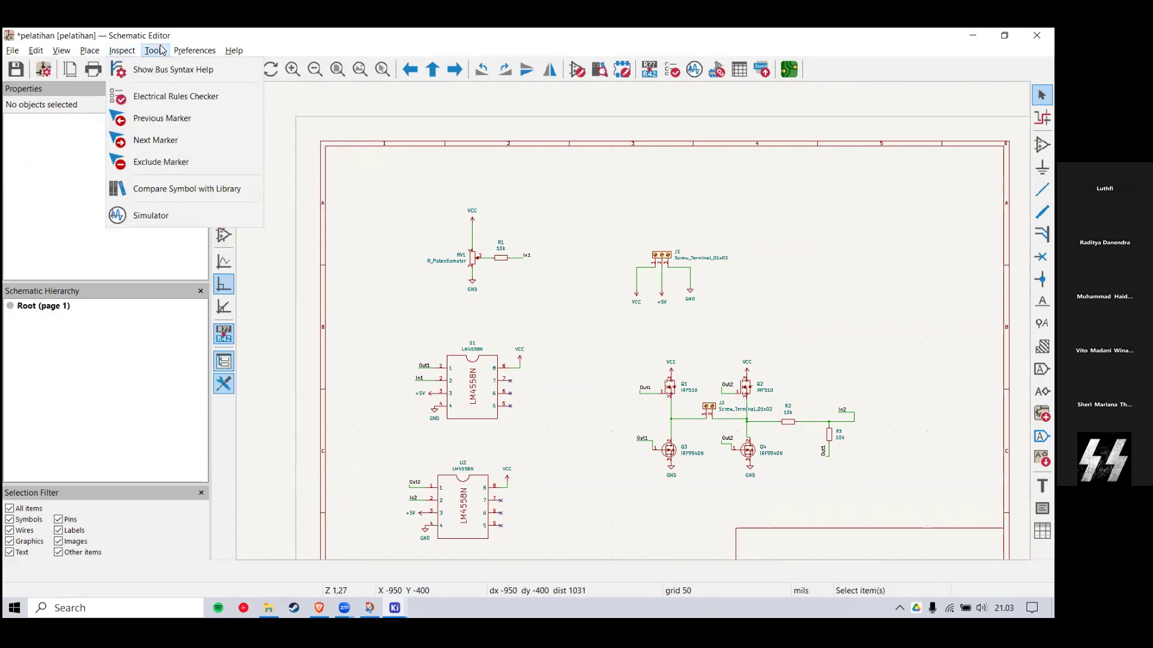
{"action": "left_click", "coordinate": [96, 54]}
{"action": "left_click", "coordinate": [95, 54]}
{"action": "left_click", "coordinate": [153, 496]}
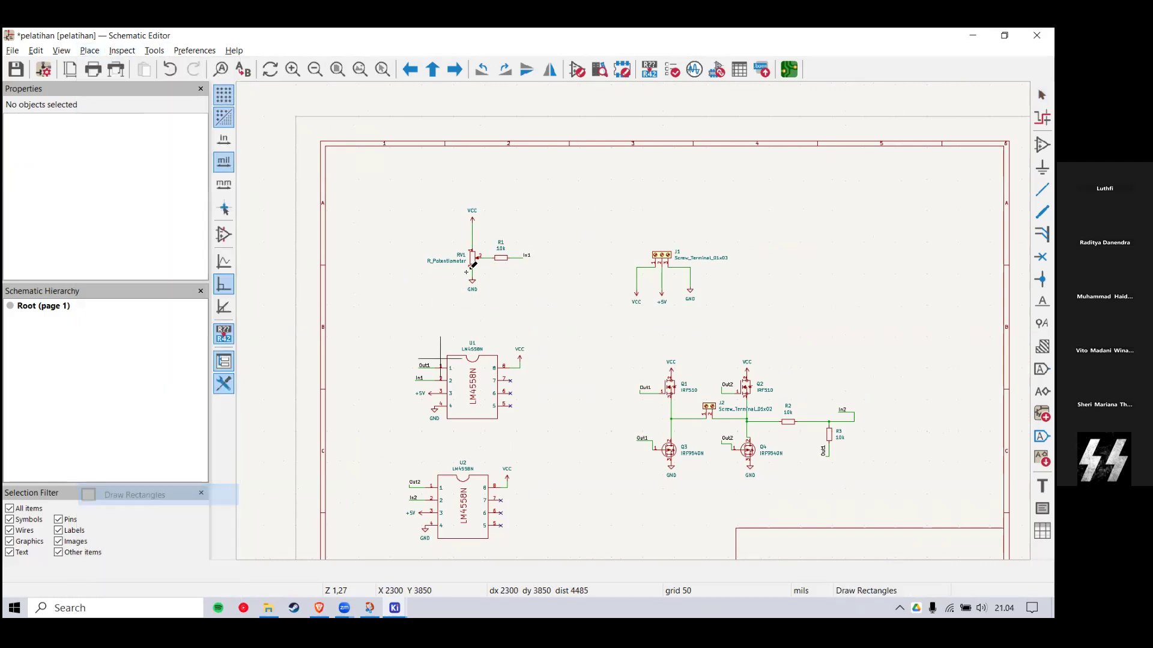
{"action": "left_click_drag", "start_coordinate": [557, 305], "coordinate": [391, 186]}
{"action": "left_click", "coordinate": [400, 177]}
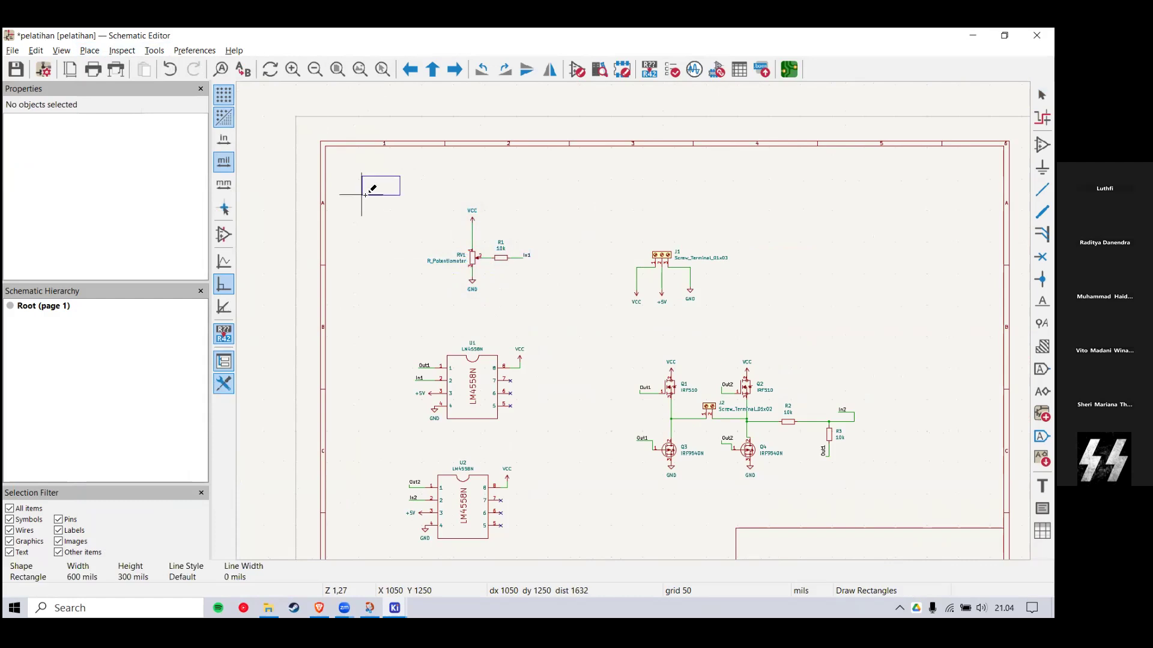
{"action": "left_click", "coordinate": [553, 311]}
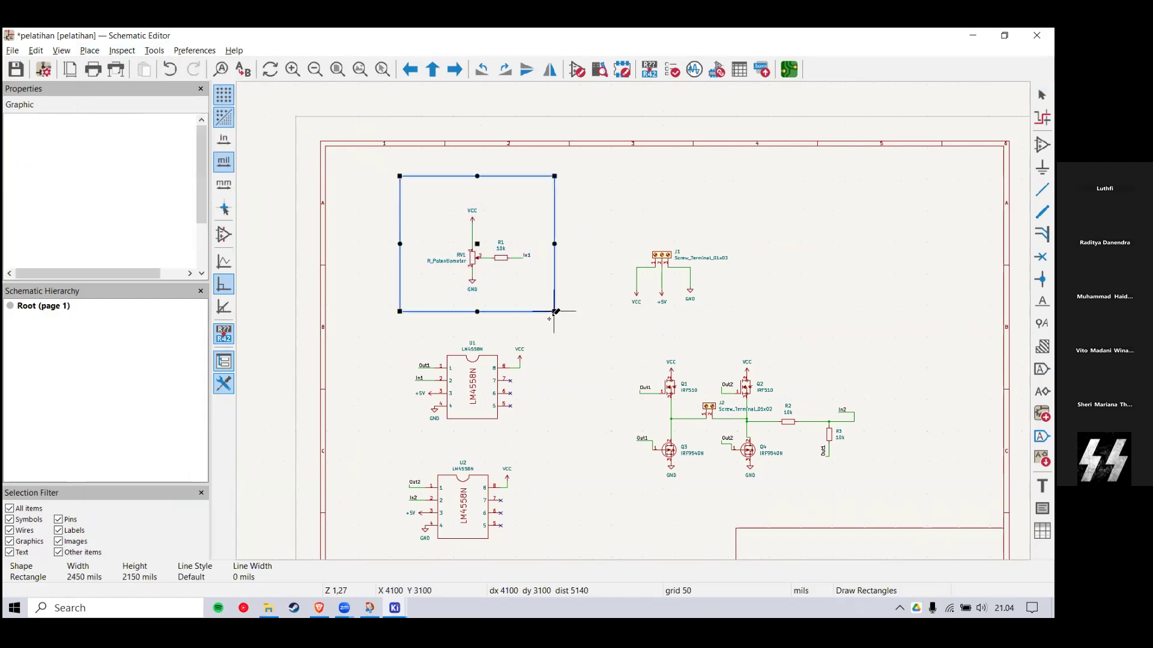
Step: Frame the U1 and U2 op-amp circuits with separate rectangles, about 2450 by 1650 mils and 2300 by 1650 mils
{"action": "left_click", "coordinate": [400, 334]}
{"action": "left_click", "coordinate": [545, 431]}
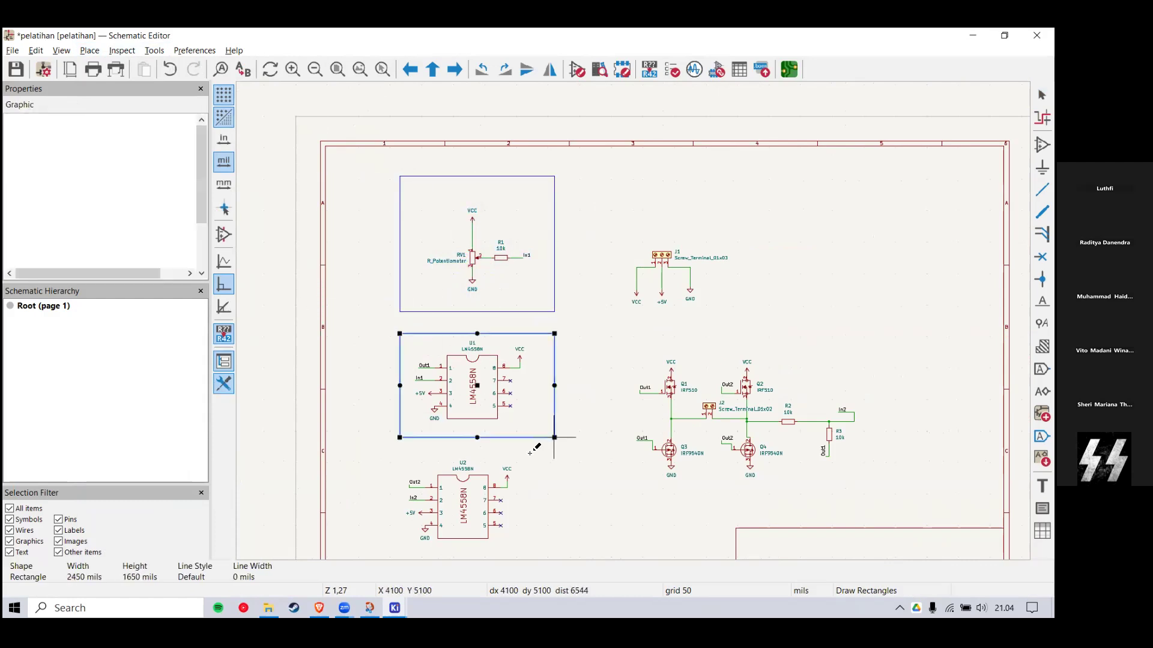
{"action": "scroll", "coordinate": [534, 443], "scroll_direction": "down", "scroll_amount": 3}
{"action": "left_click", "coordinate": [547, 320]}
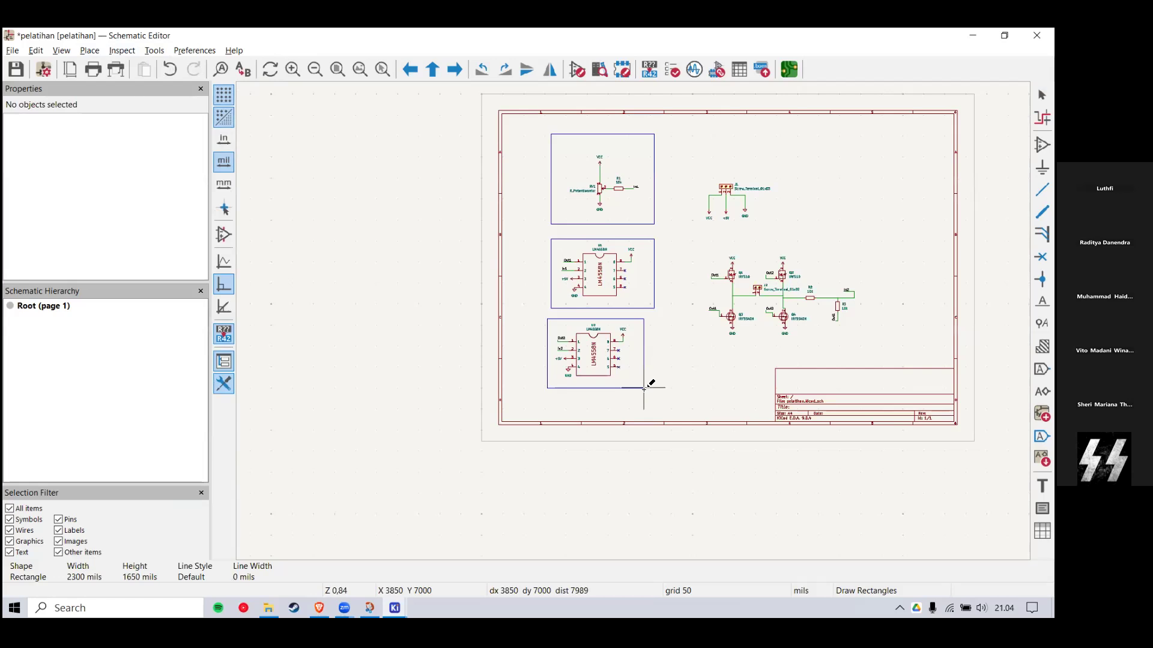
{"action": "left_click", "coordinate": [644, 388]}
{"action": "key", "text": "Escape"}
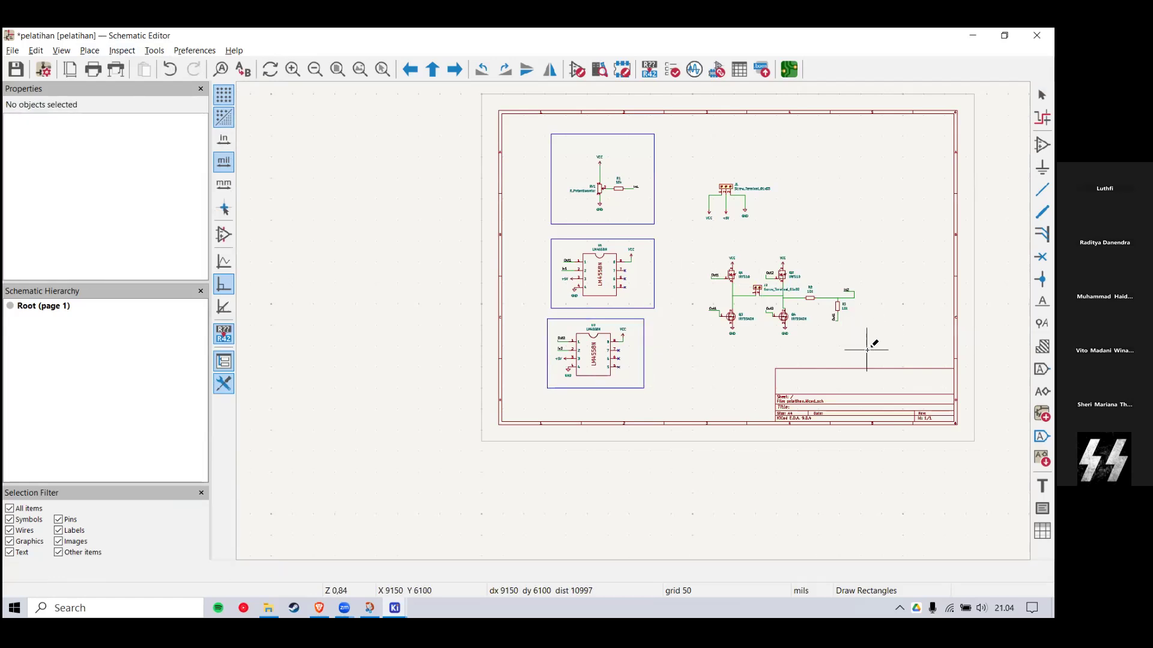
Step: Draw one rectangle around the H-bridge circuit and another around the J1 screw terminal block
{"action": "left_click", "coordinate": [61, 51]}
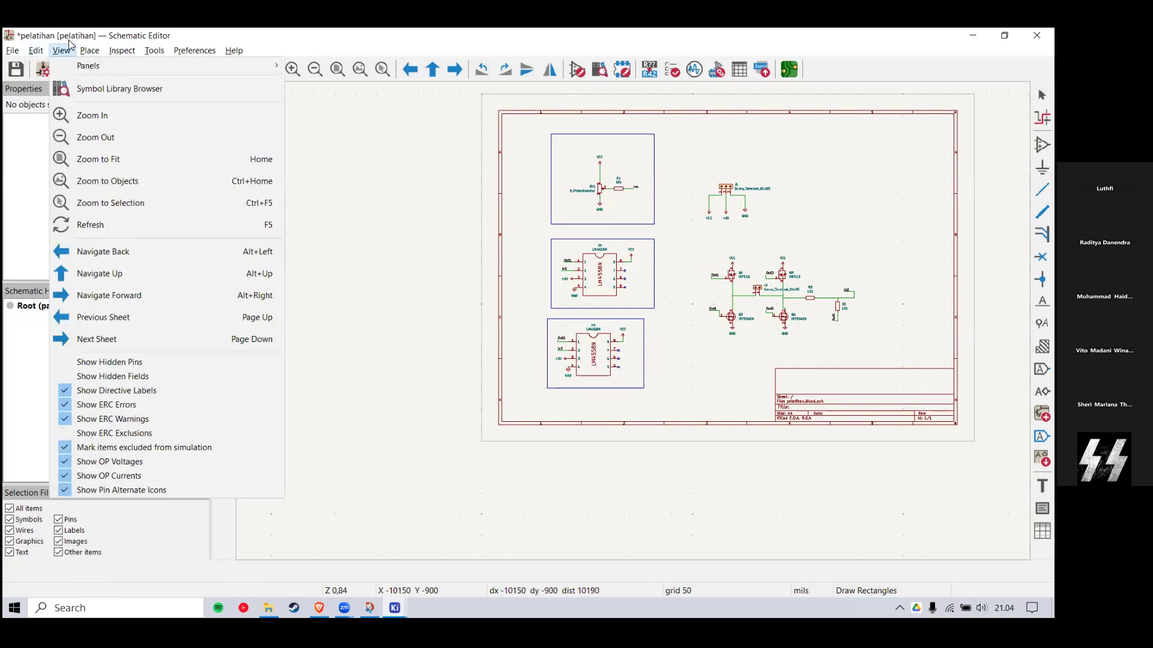
{"action": "mouse_move", "coordinate": [89, 50]}
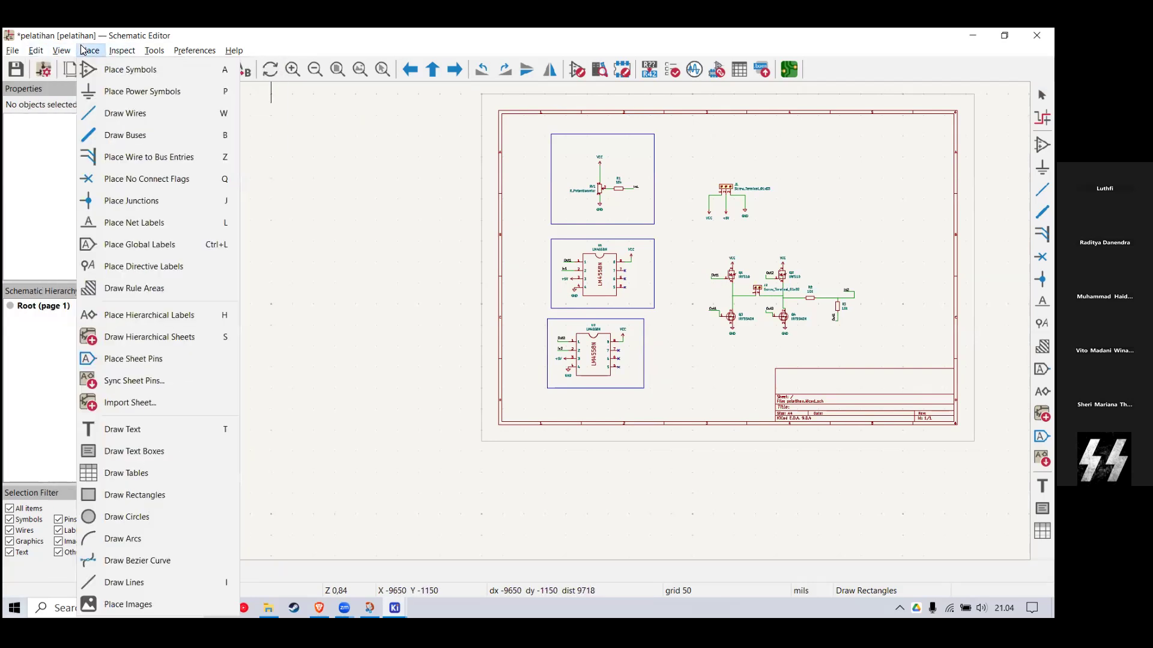
{"action": "left_click", "coordinate": [170, 488]}
{"action": "scroll", "coordinate": [761, 264], "scroll_direction": "up", "scroll_amount": 3}
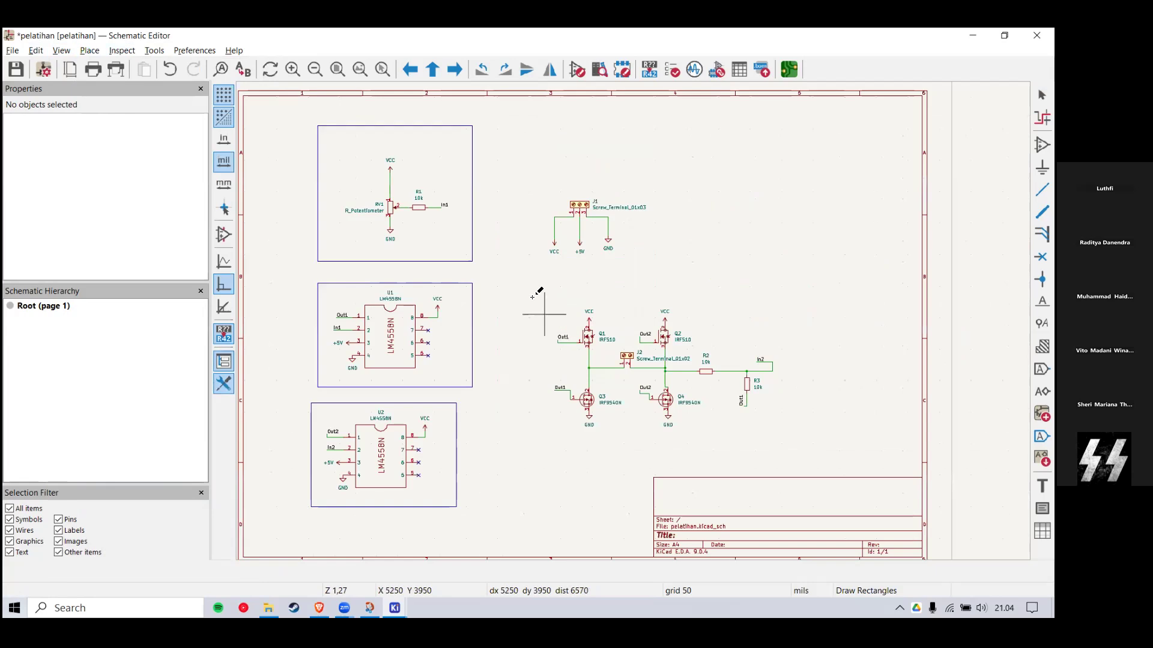
{"action": "mouse_move", "coordinate": [804, 441]}
{"action": "left_mouse_down"}
{"action": "mouse_move", "coordinate": [561, 294]}
{"action": "mouse_move", "coordinate": [582, 267]}
{"action": "mouse_move", "coordinate": [529, 293]}
{"action": "left_mouse_up"}
{"action": "left_click_drag", "start_coordinate": [678, 173], "coordinate": [531, 264]}
{"action": "key", "text": "Escape"}
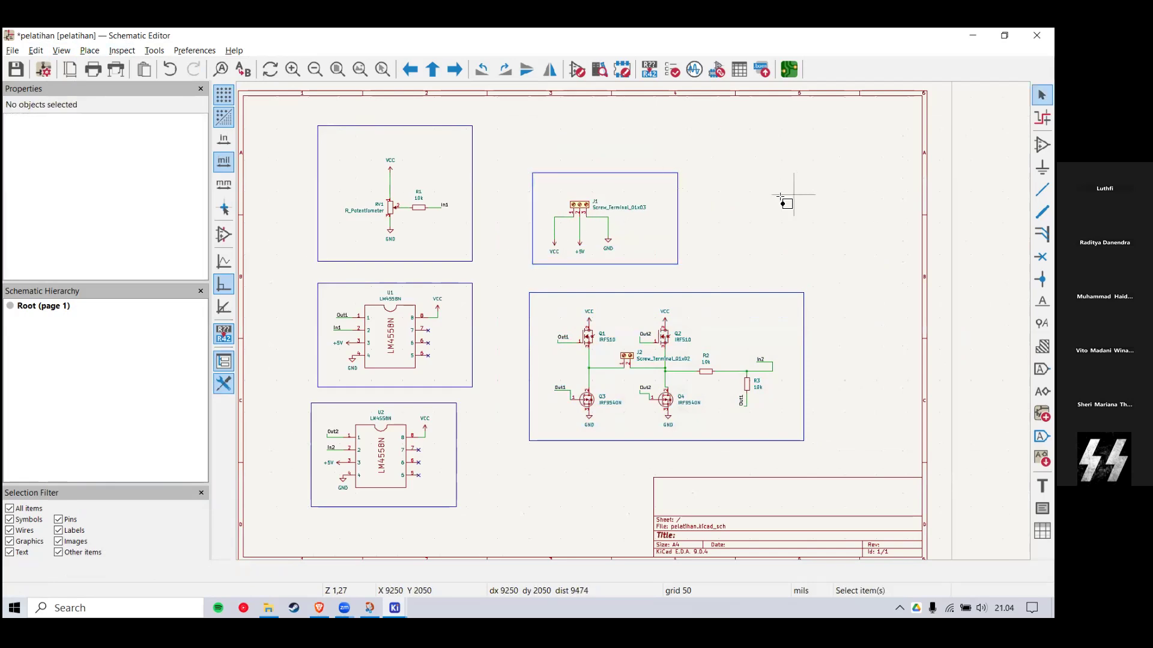
Step: Place the text "Power Supply" above the frame of the J1 terminal block
{"action": "key", "text": "F1"}
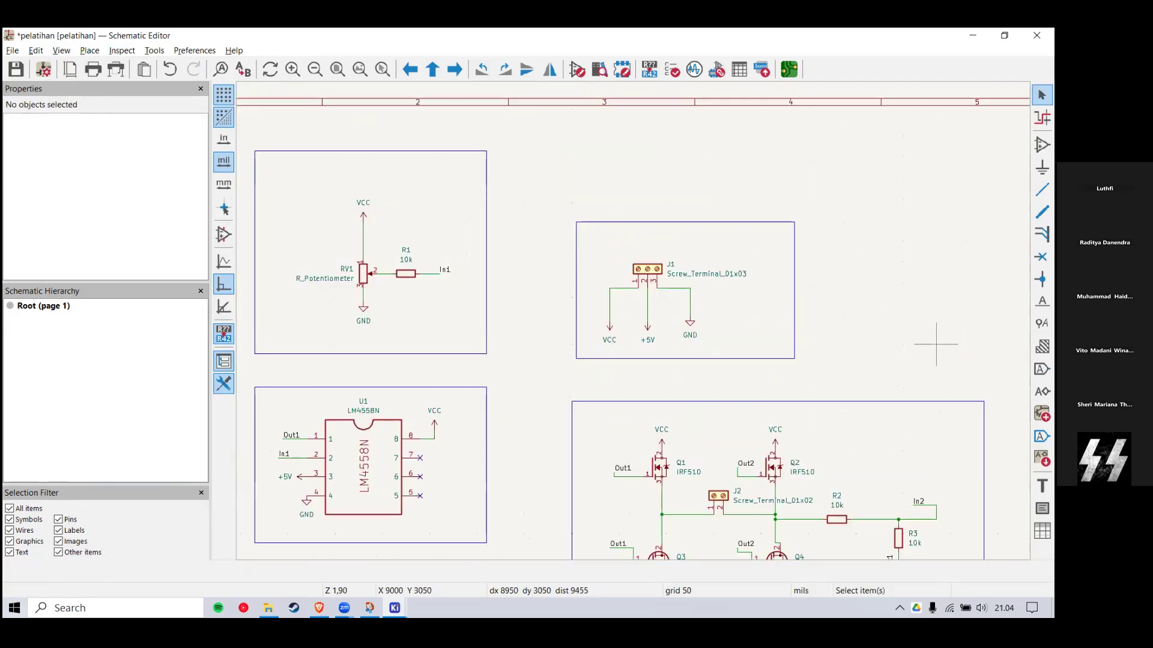
{"action": "left_click", "coordinate": [1042, 485]}
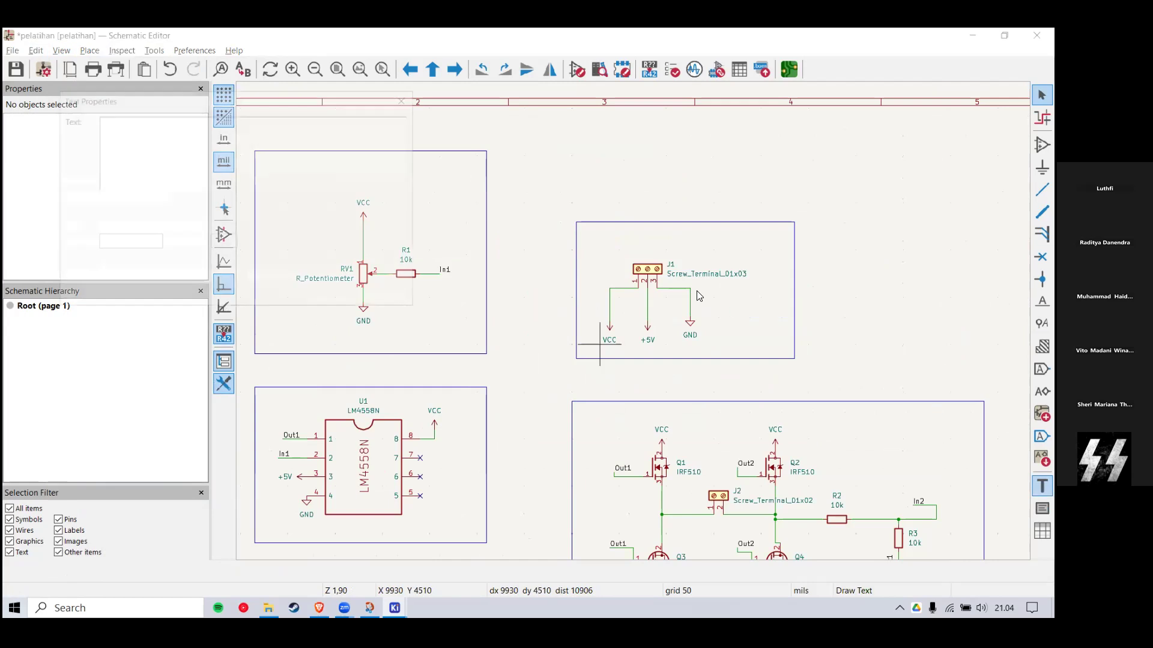
{"action": "left_click", "coordinate": [599, 344]}
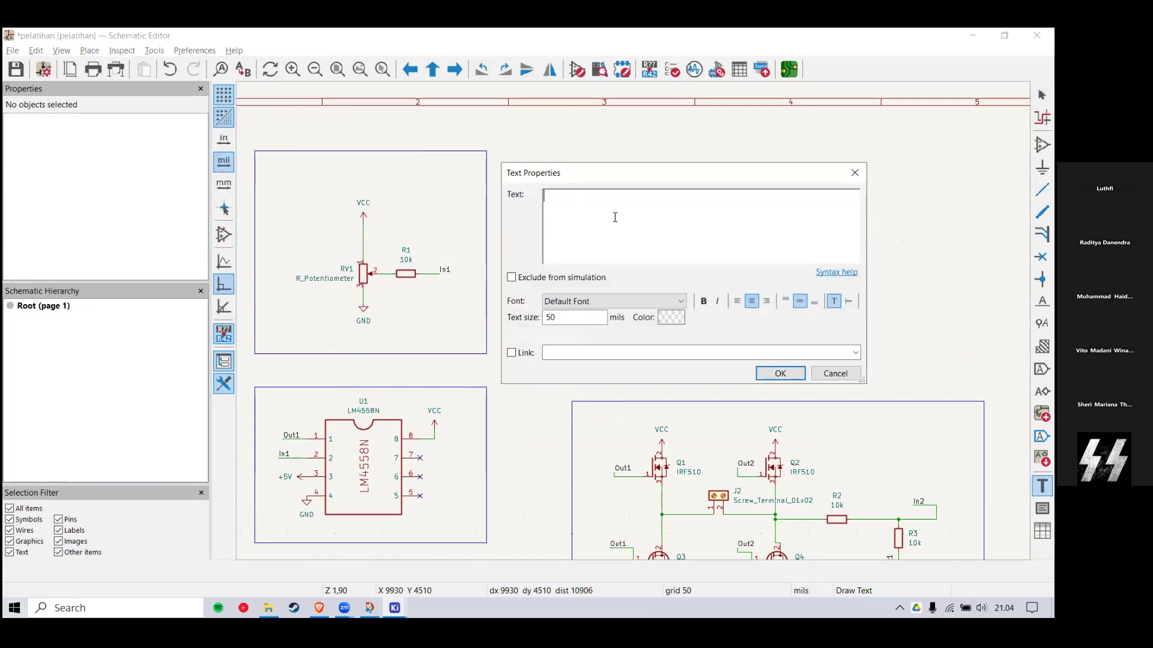
{"action": "type", "text": "Power Supply"}
{"action": "left_click", "coordinate": [780, 374]}
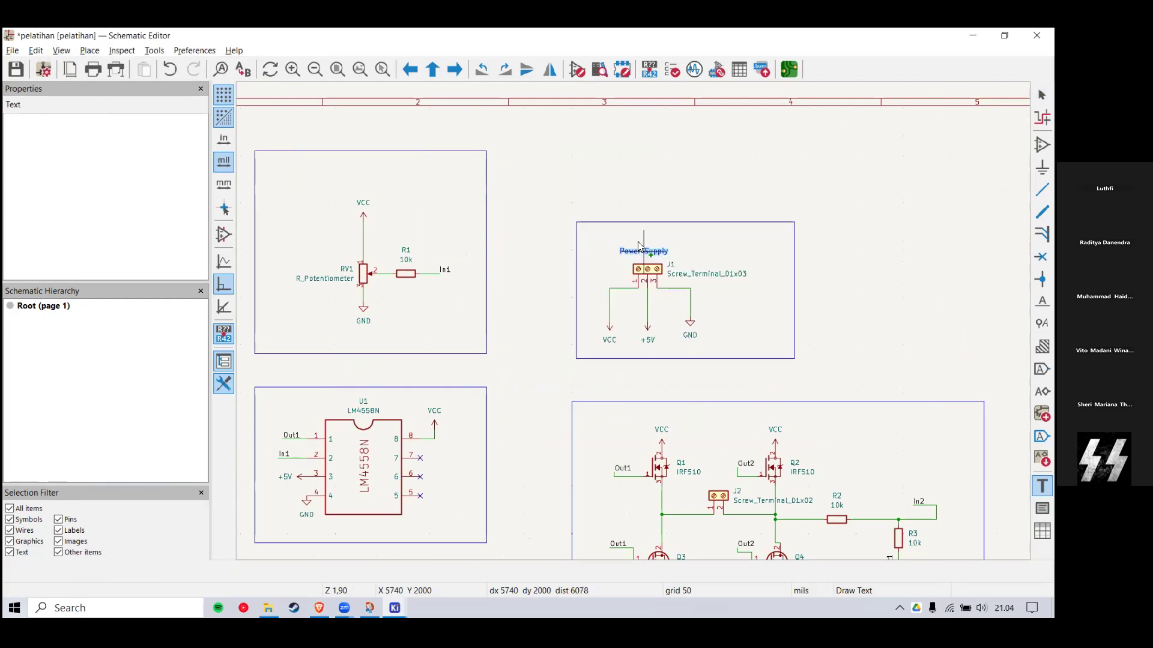
{"action": "key", "text": "Escape"}
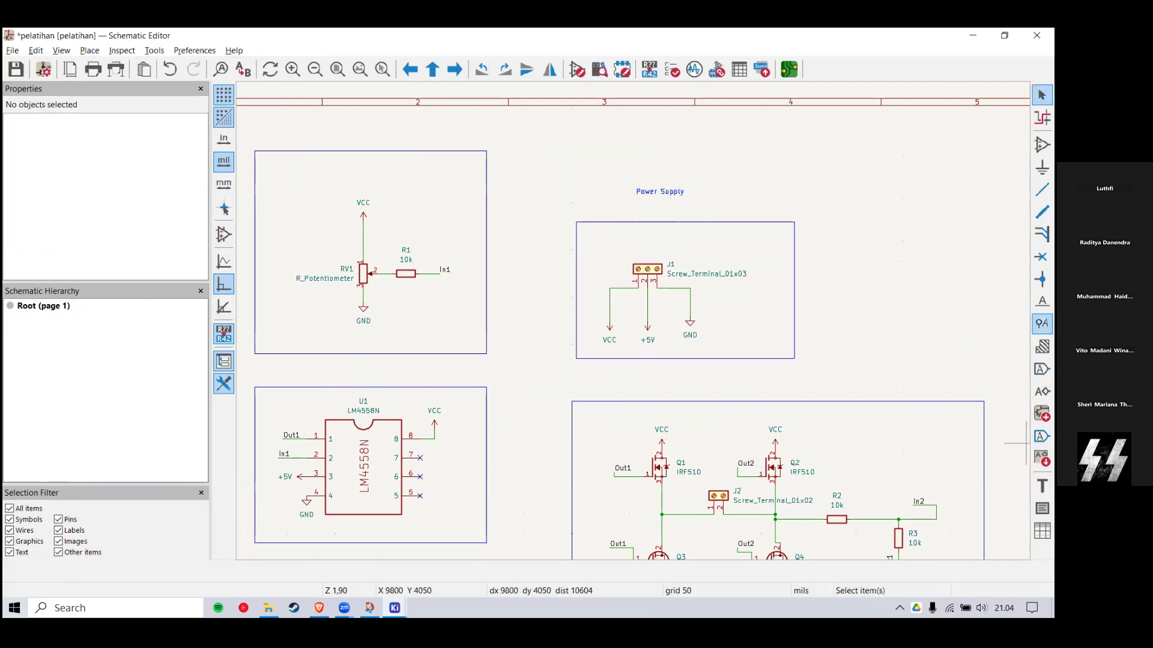
Step: Place a net label "H-Bridge" in the upper corner of the H-bridge frame above R3, and save the schematic
{"action": "left_click", "coordinate": [1042, 301]}
{"action": "left_click", "coordinate": [506, 264]}
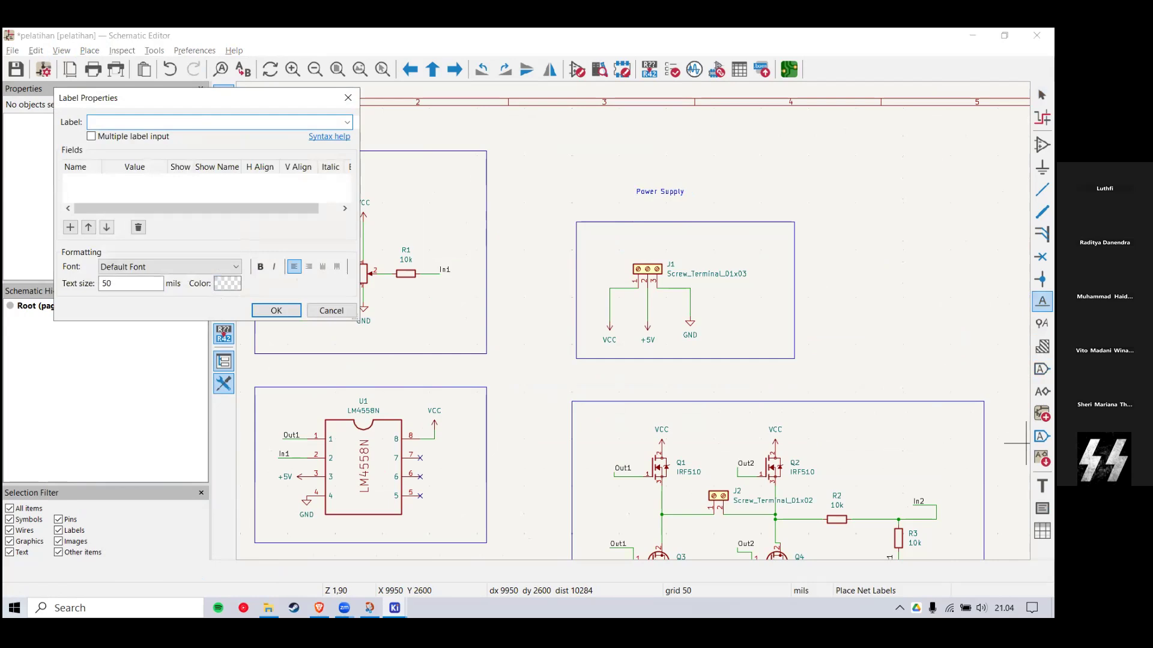
{"action": "type", "text": "H-Bridge"}
{"action": "key", "text": "Return"}
{"action": "left_click", "coordinate": [899, 428]}
{"action": "key", "text": "Escape"}
{"action": "scroll", "coordinate": [635, 326], "scroll_direction": "down", "scroll_amount": 5}
{"action": "scroll", "coordinate": [684, 354], "scroll_direction": "up", "scroll_amount": 5}
{"action": "scroll", "coordinate": [683, 354], "scroll_direction": "down", "scroll_amount": 5}
{"action": "scroll", "coordinate": [690, 348], "scroll_direction": "up", "scroll_amount": 3}
{"action": "key", "text": "ctrl+s"}
Step: Open the footprint assignment window and uncover the schematic behind it to locate Q3 in the H-bridge
{"action": "left_click_drag", "start_coordinate": [936, 228], "coordinate": [501, 520]}
{"action": "left_click", "coordinate": [489, 434]}
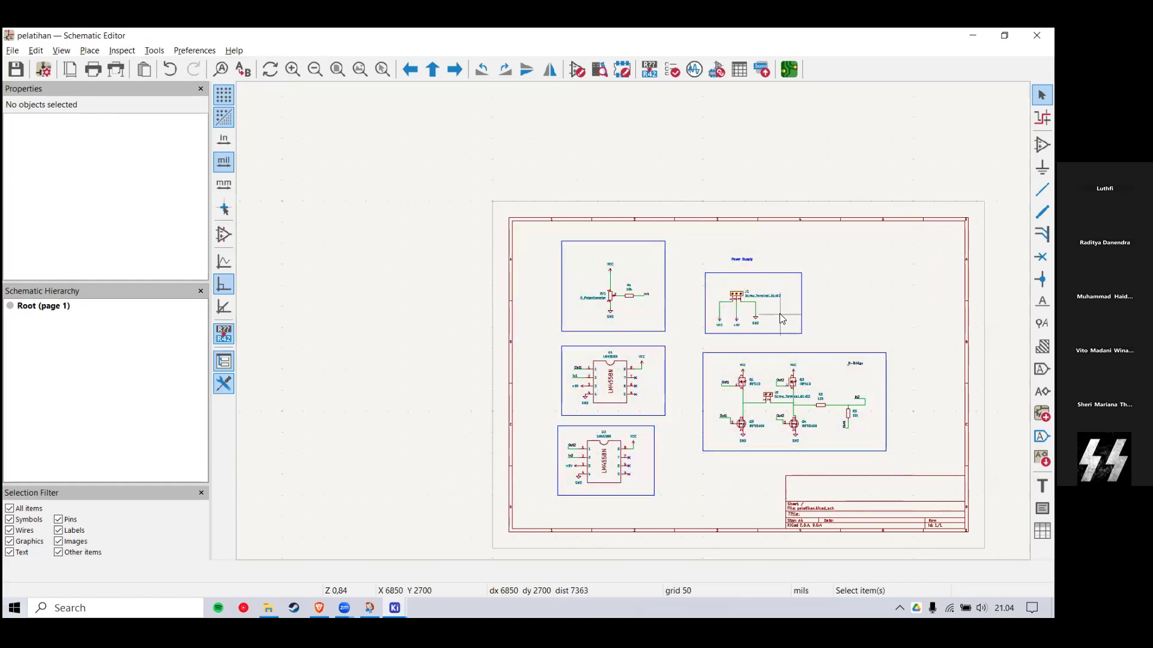
{"action": "scroll", "coordinate": [792, 322], "scroll_direction": "down", "scroll_amount": 1}
{"action": "scroll", "coordinate": [630, 327], "scroll_direction": "up", "scroll_amount": 1}
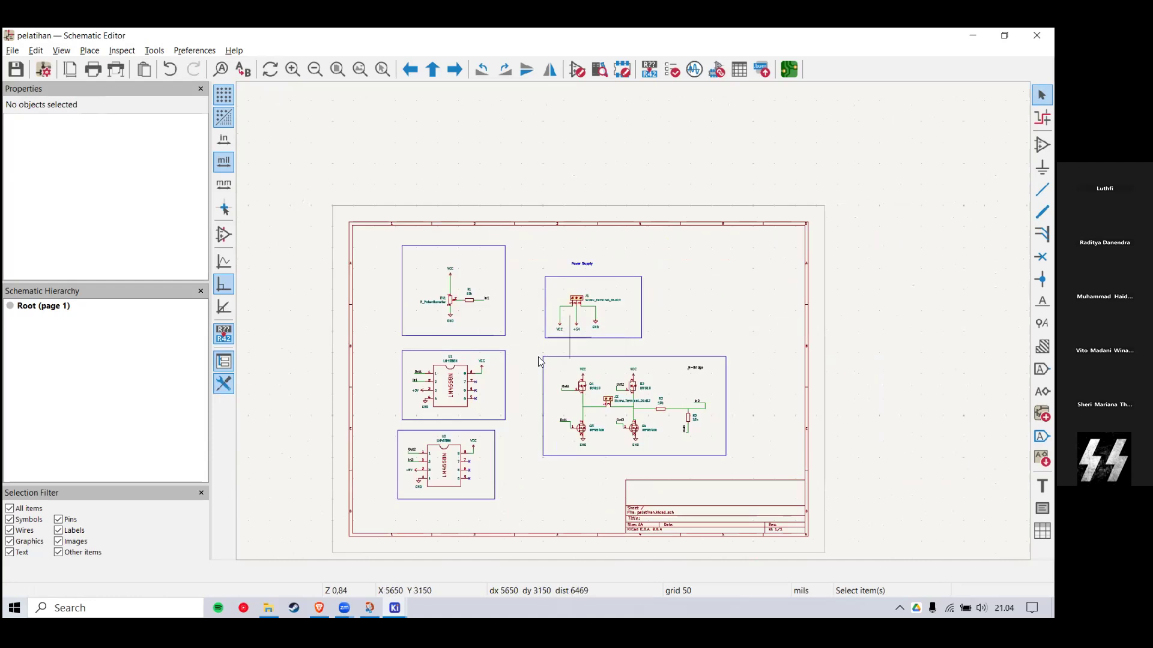
{"action": "left_click", "coordinate": [719, 71]}
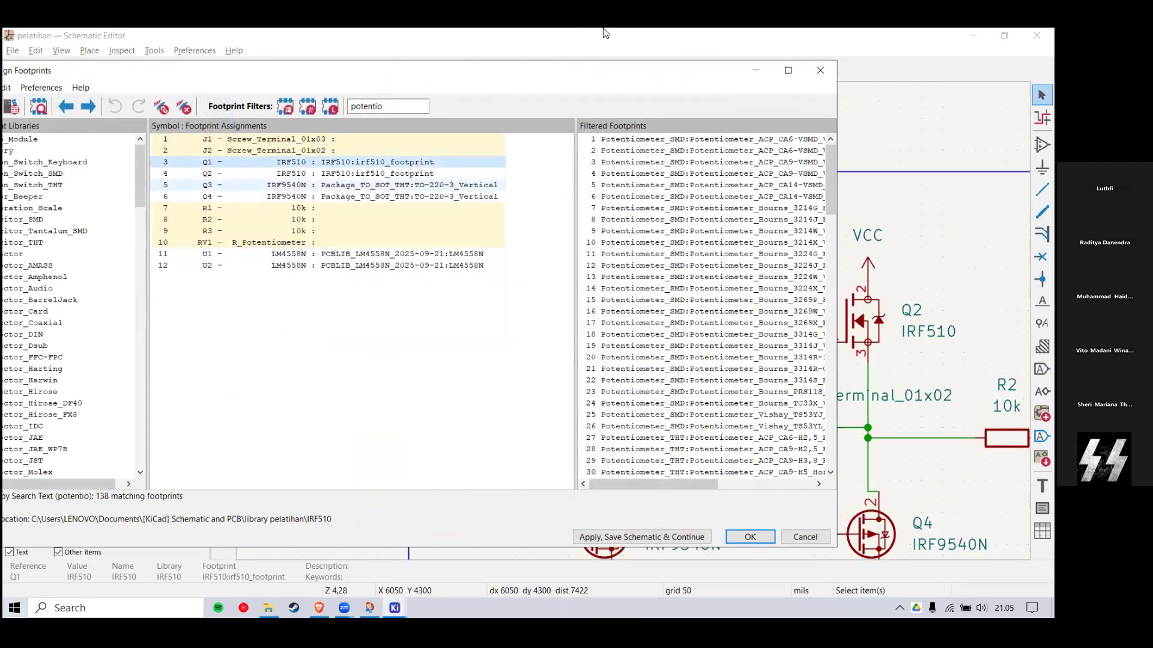
{"action": "left_click_drag", "start_coordinate": [637, 71], "coordinate": [642, 393]}
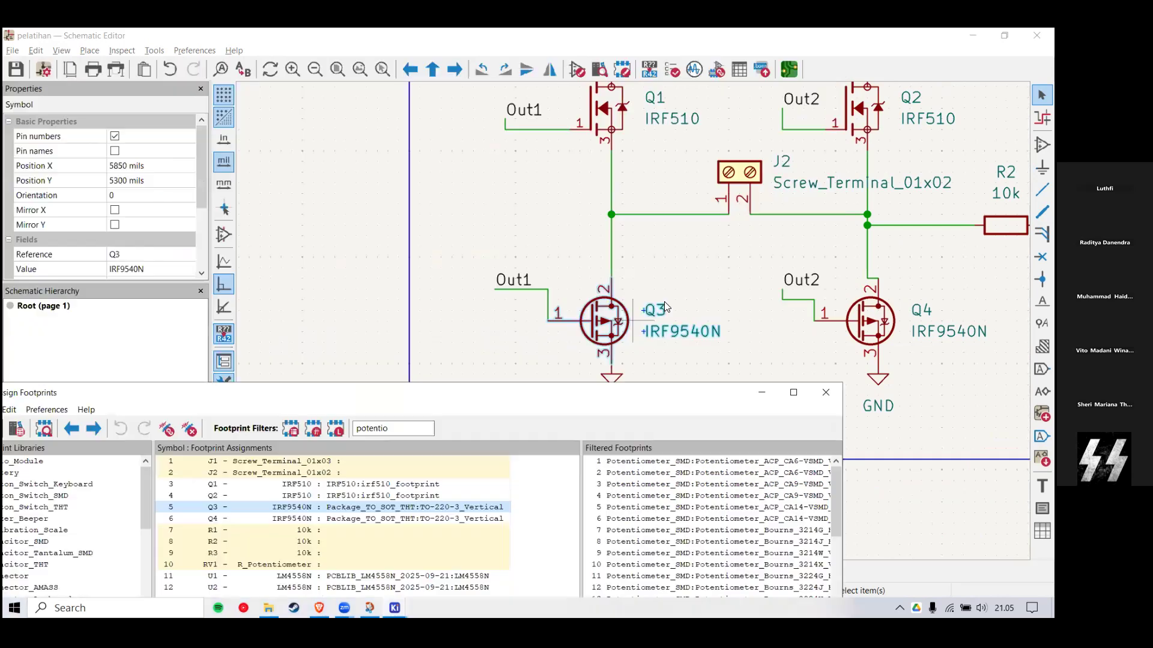
{"action": "scroll", "coordinate": [619, 405], "scroll_direction": "down", "scroll_amount": 5}
{"action": "scroll", "coordinate": [619, 405], "scroll_direction": "up", "scroll_amount": 1}
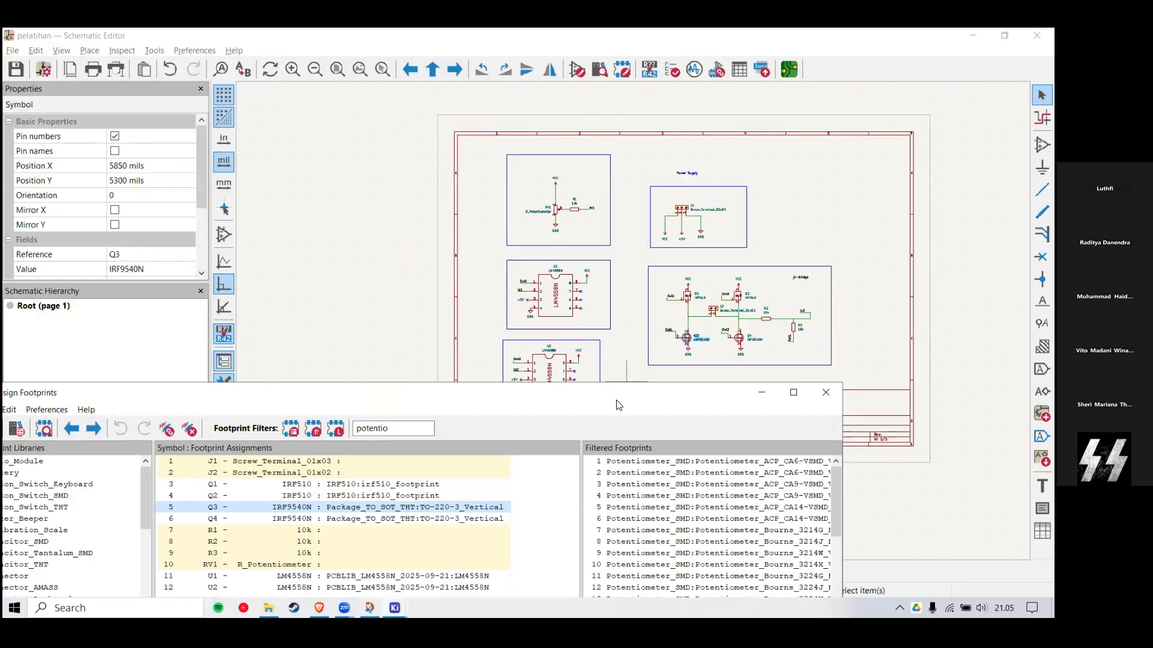
Step: Check the footprints assigned to transistors Q1 to Q4 against their symbols in the schematic
{"action": "left_click_drag", "start_coordinate": [626, 392], "coordinate": [512, 85]}
{"action": "left_click", "coordinate": [259, 178]}
{"action": "left_click", "coordinate": [260, 190]}
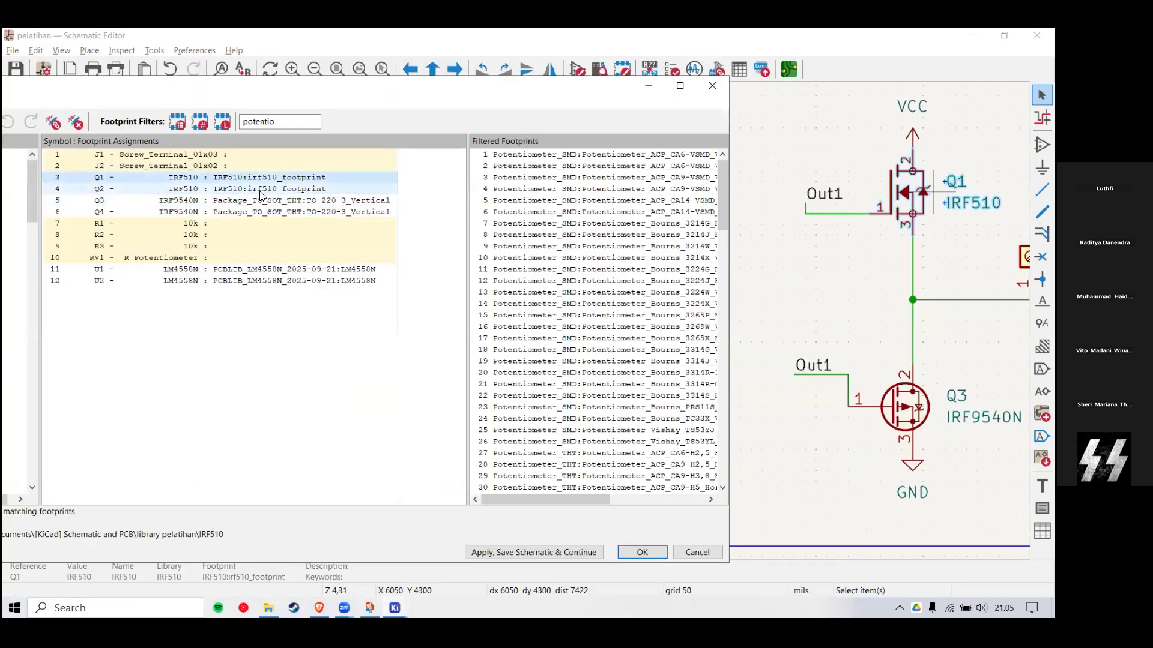
{"action": "left_click", "coordinate": [265, 210]}
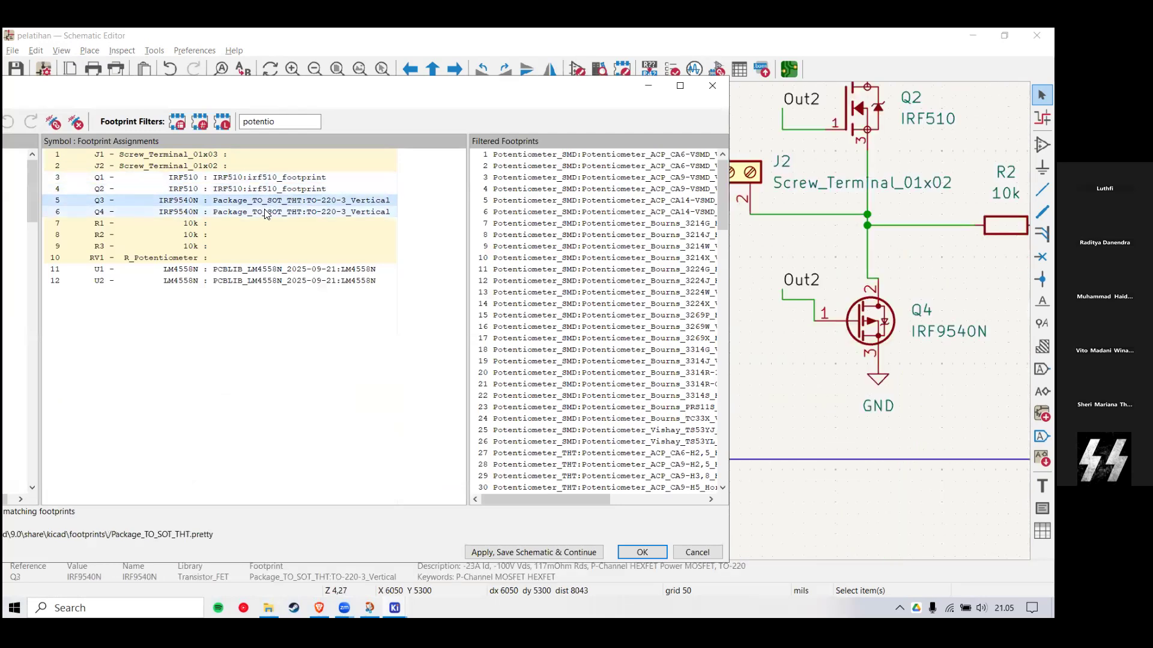
{"action": "scroll", "coordinate": [634, 310], "scroll_direction": "down", "scroll_amount": 3}
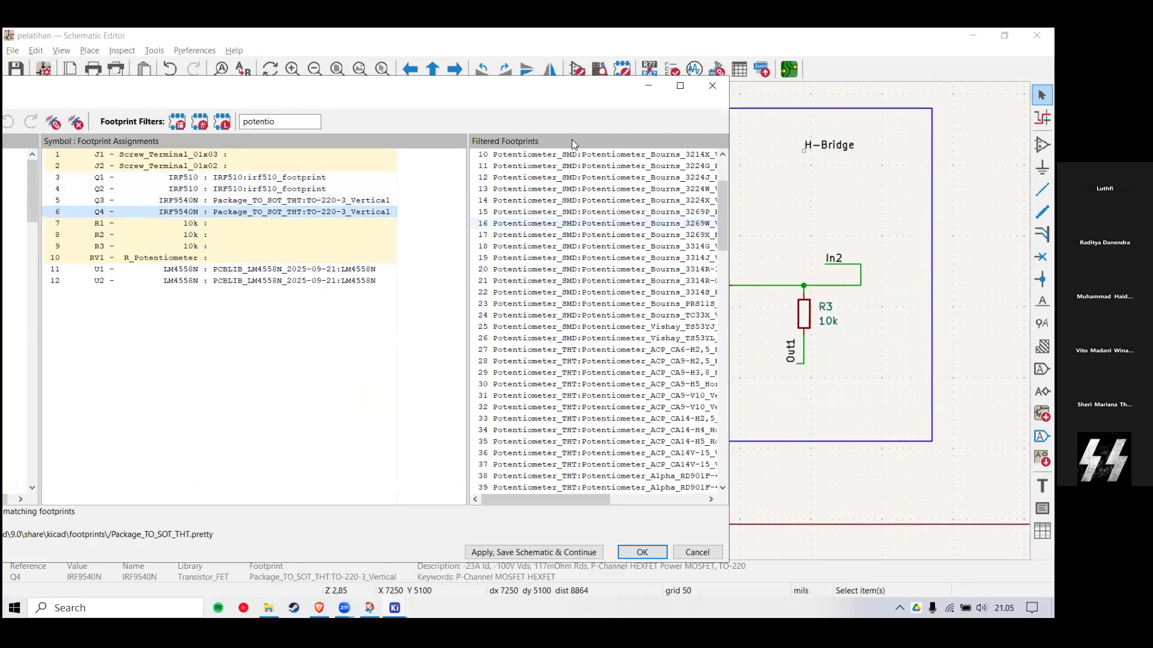
Step: Review the footprint assignment entries of terminals J1 and J2 and resistor R2 alongside the schematic
{"action": "left_click", "coordinate": [205, 272]}
{"action": "left_click", "coordinate": [218, 159]}
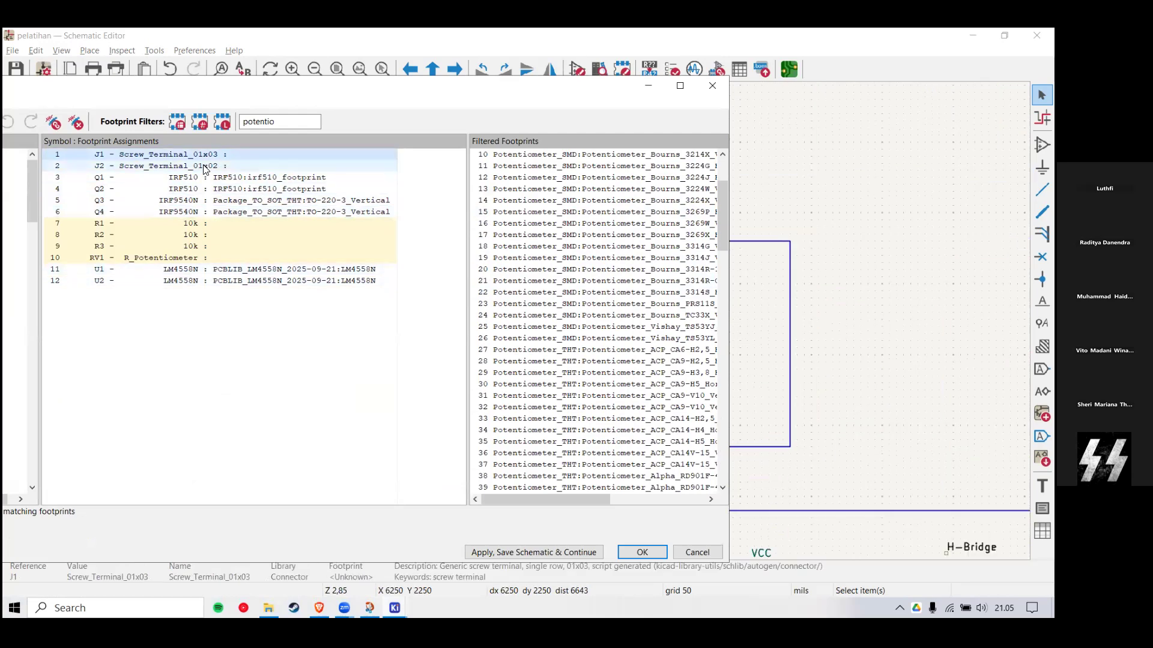
{"action": "key", "text": "Down"}
{"action": "left_click_drag", "start_coordinate": [613, 86], "coordinate": [611, 338]}
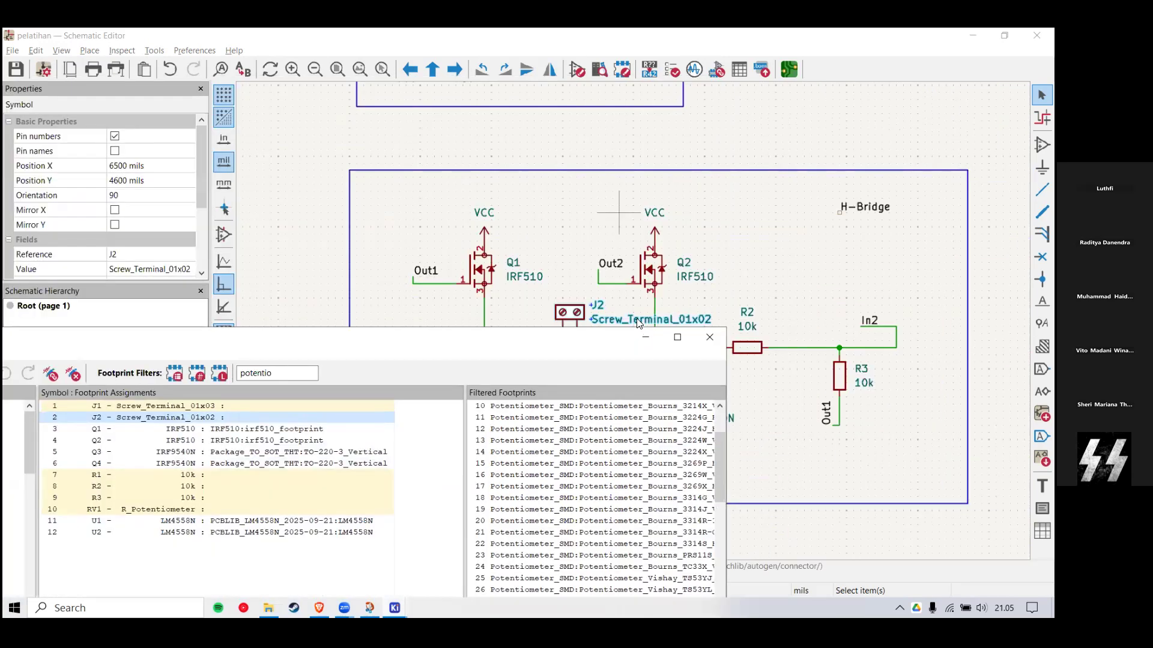
{"action": "scroll", "coordinate": [618, 212], "scroll_direction": "down", "scroll_amount": 3}
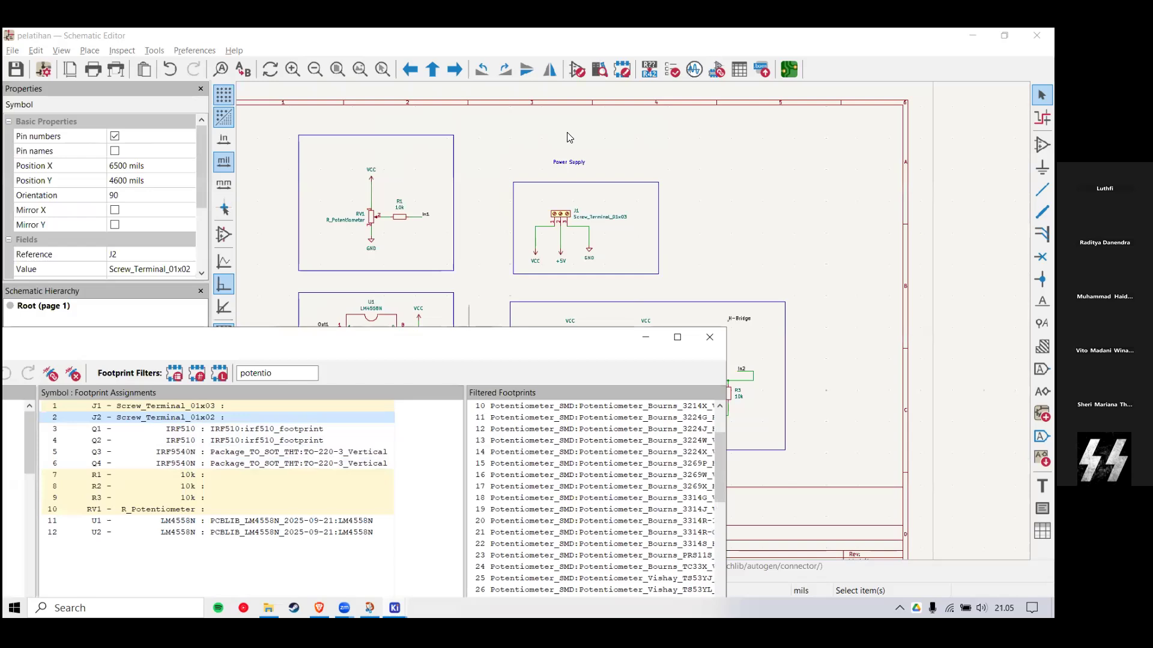
{"action": "left_click_drag", "start_coordinate": [457, 340], "coordinate": [566, 134]}
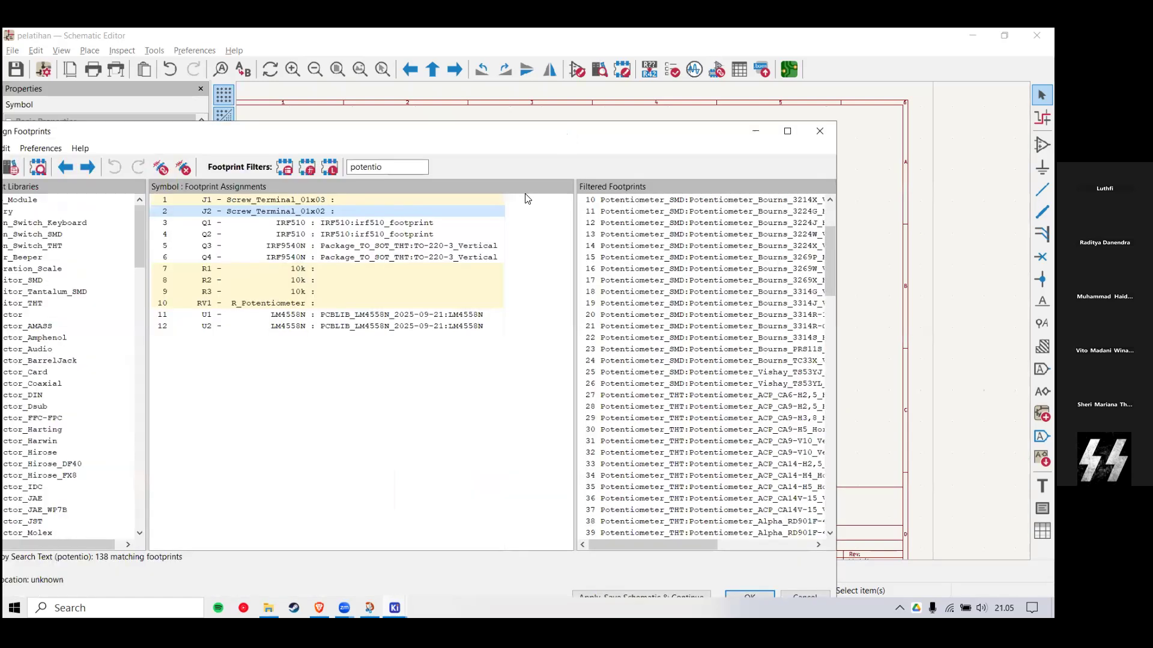
{"action": "left_click", "coordinate": [405, 206]}
{"action": "left_click", "coordinate": [299, 280]}
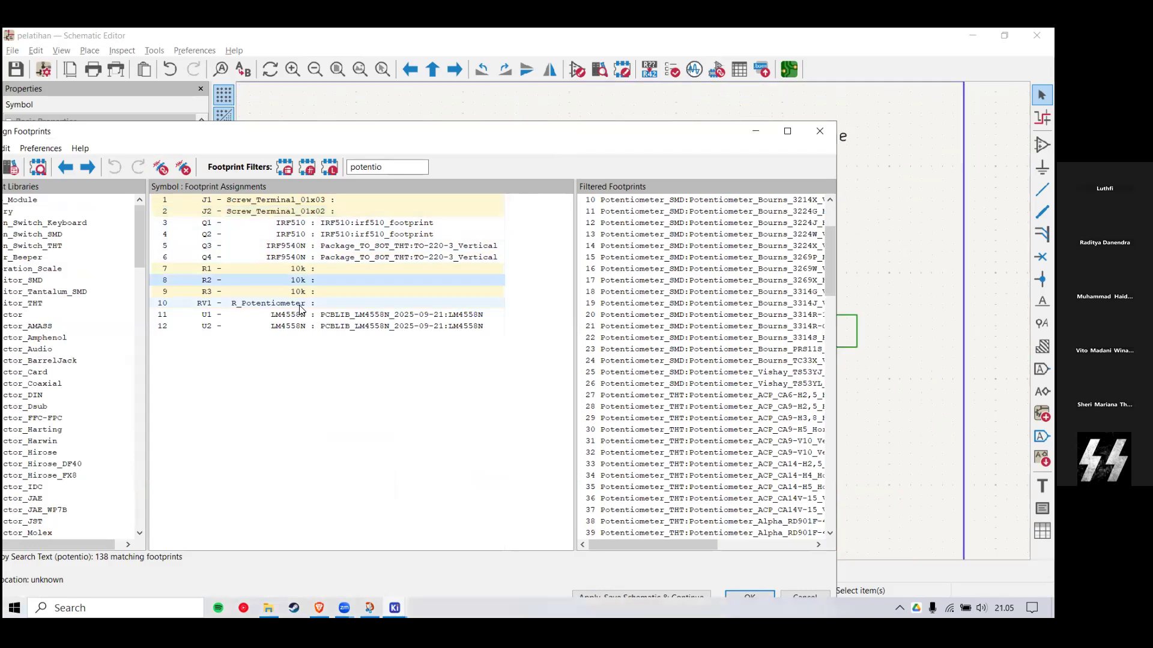
Step: Browse the footprint libraries for resistor R1, trying Connector_Samtec_HLE_SMD and Transformer_SMD as the library filter
{"action": "left_click", "coordinate": [306, 268]}
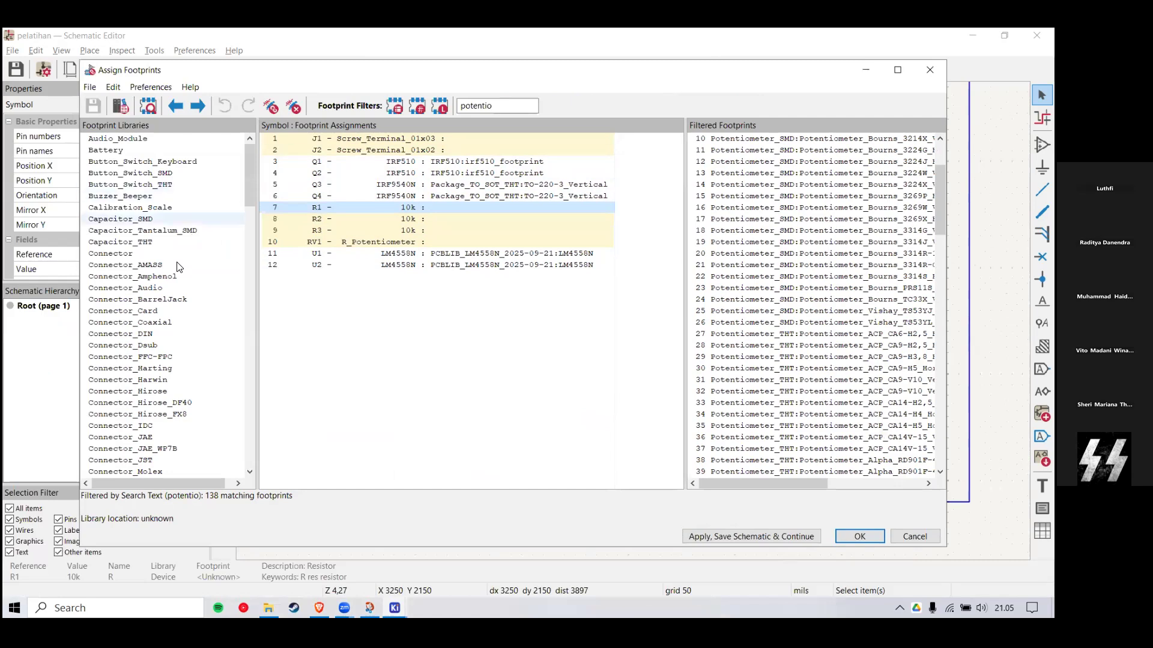
{"action": "left_click_drag", "start_coordinate": [250, 180], "coordinate": [250, 256]}
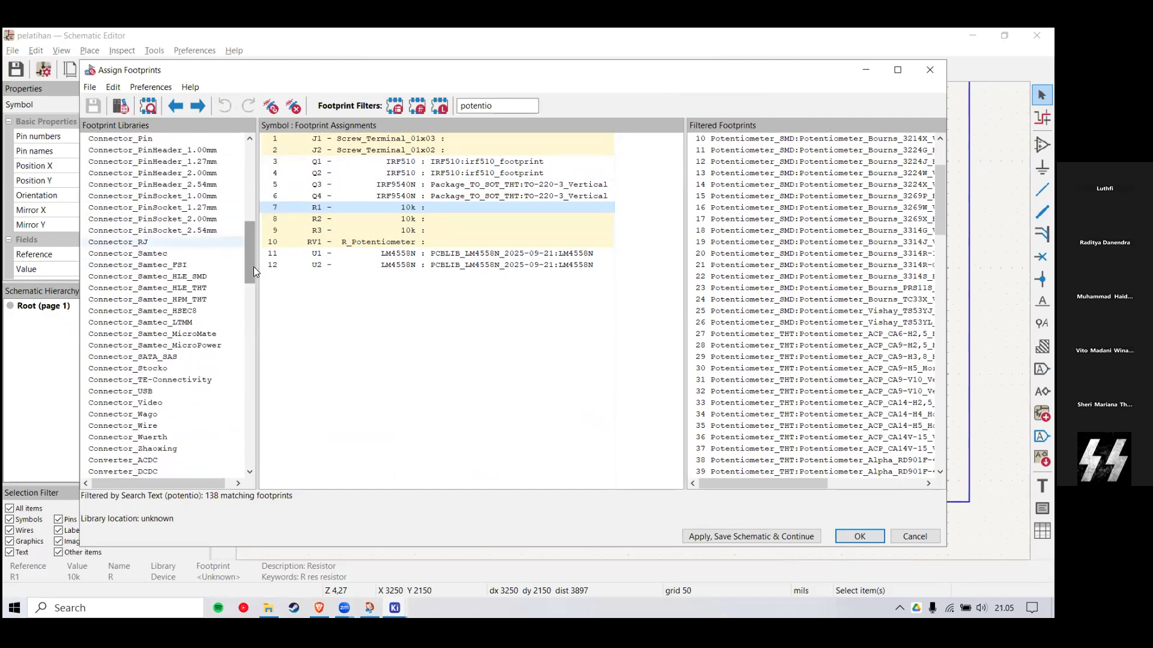
{"action": "left_click", "coordinate": [190, 243]}
{"action": "left_click", "coordinate": [174, 277]}
{"action": "left_click", "coordinate": [249, 419]}
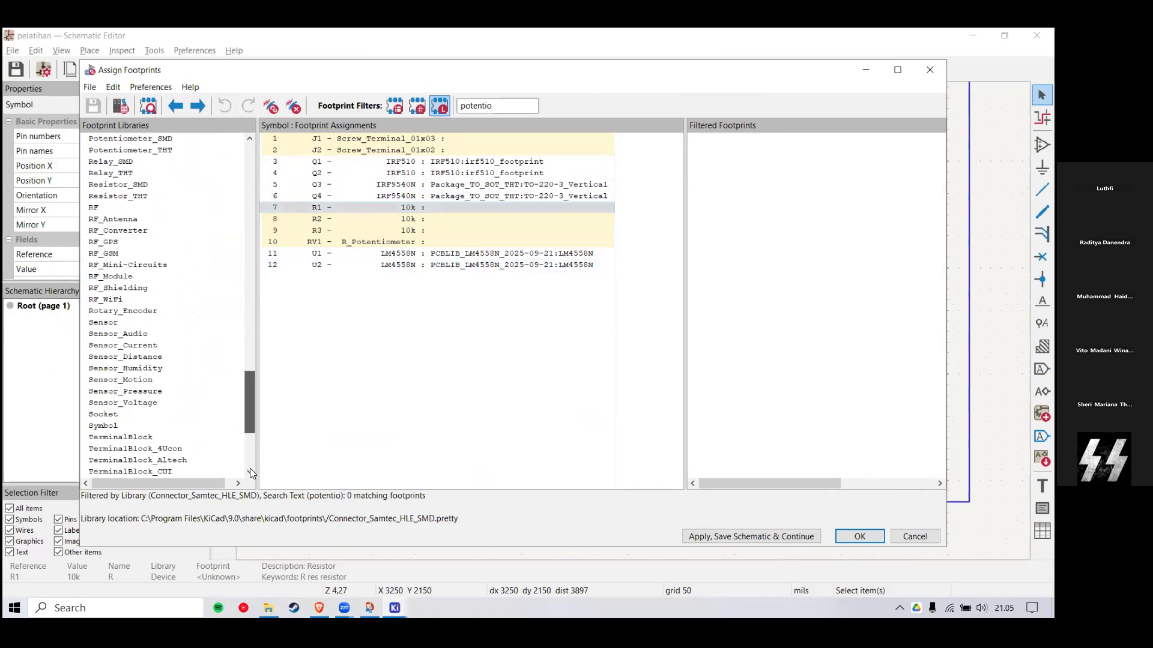
{"action": "scroll", "coordinate": [183, 434], "scroll_direction": "down", "scroll_amount": 5}
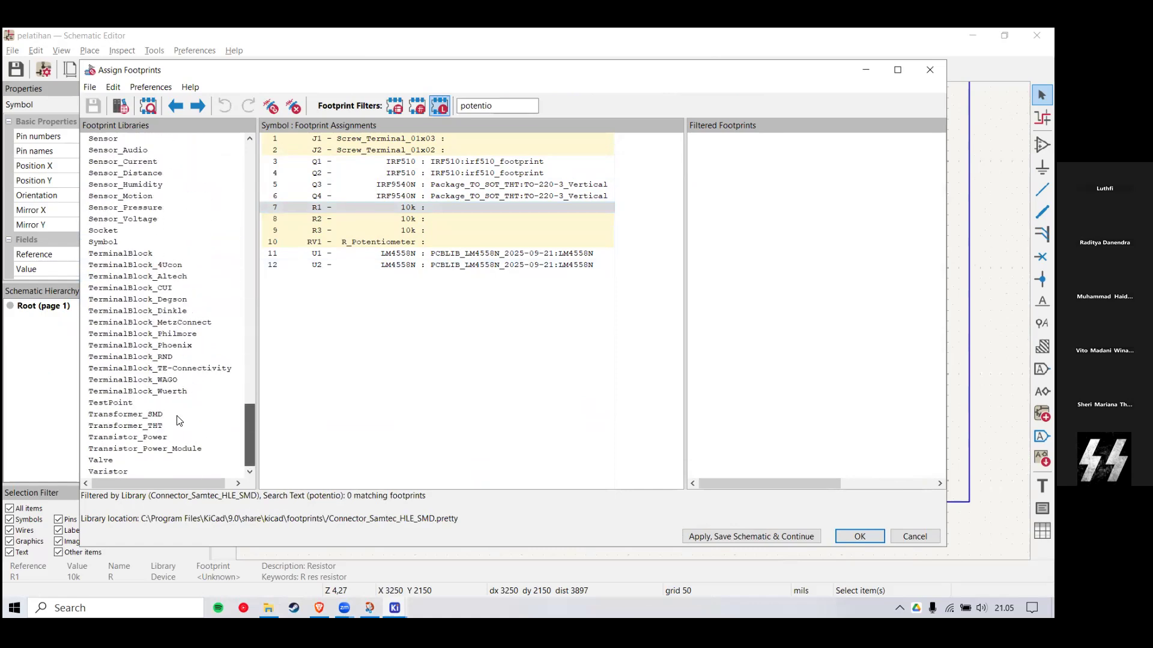
{"action": "left_click", "coordinate": [179, 438]}
{"action": "left_click", "coordinate": [178, 415]}
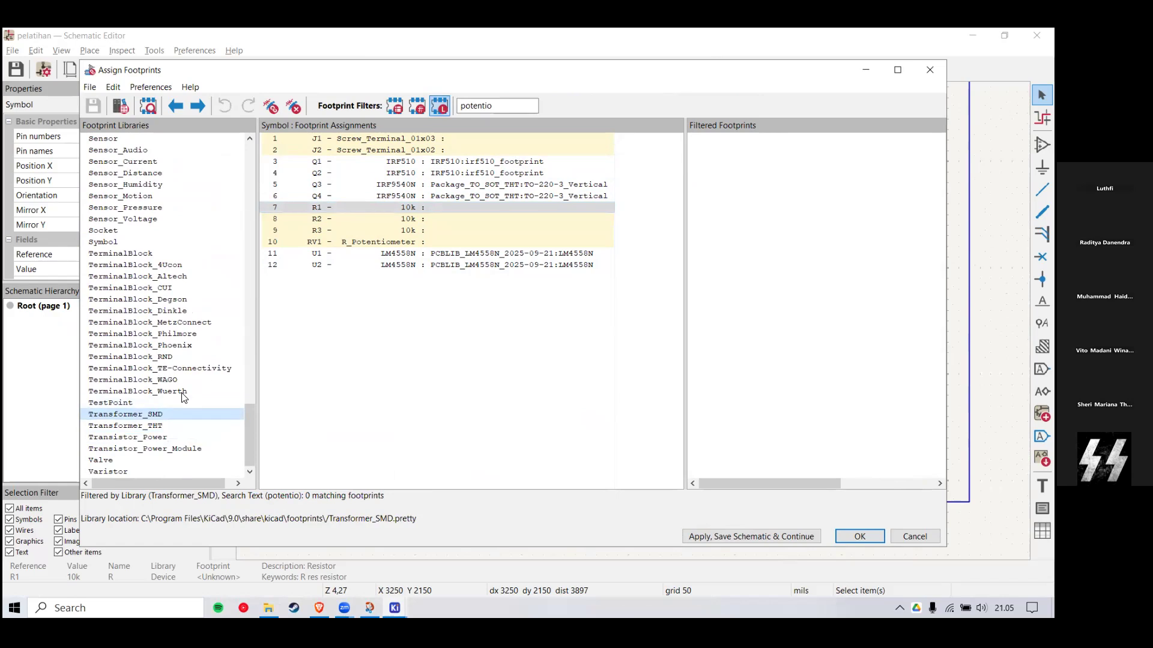
{"action": "left_click", "coordinate": [156, 414]}
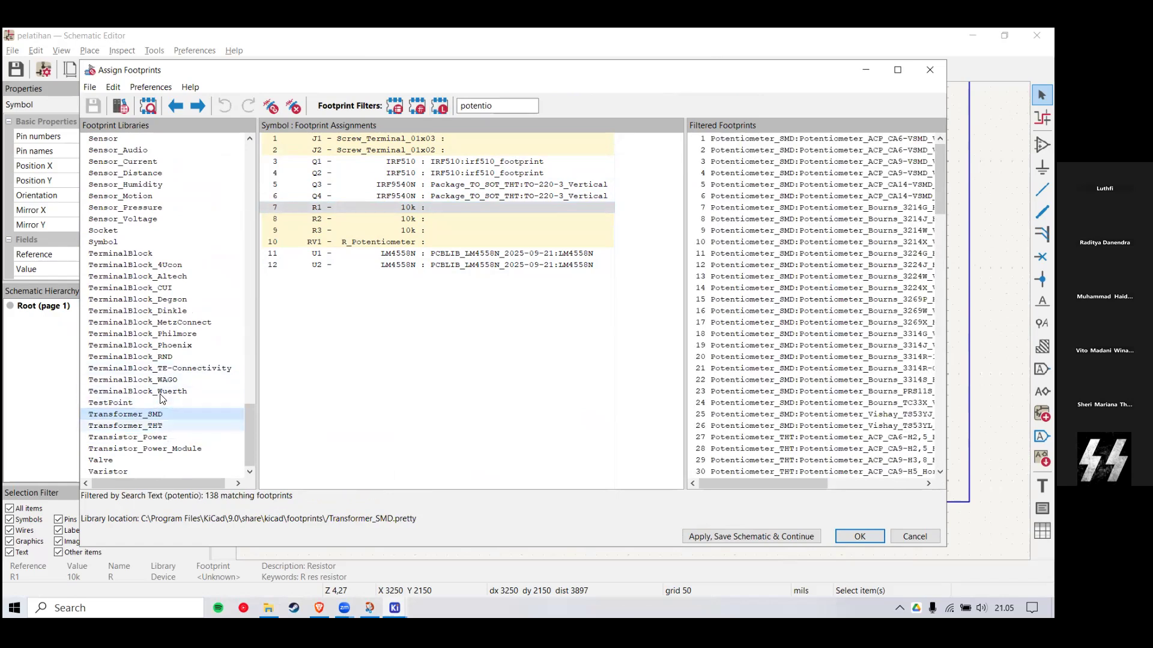
Step: Reselect R1 and look through the library list from the terminal blocks back to the connectors
{"action": "scroll", "coordinate": [161, 398], "scroll_direction": "up", "scroll_amount": 4}
{"action": "left_click", "coordinate": [395, 220]}
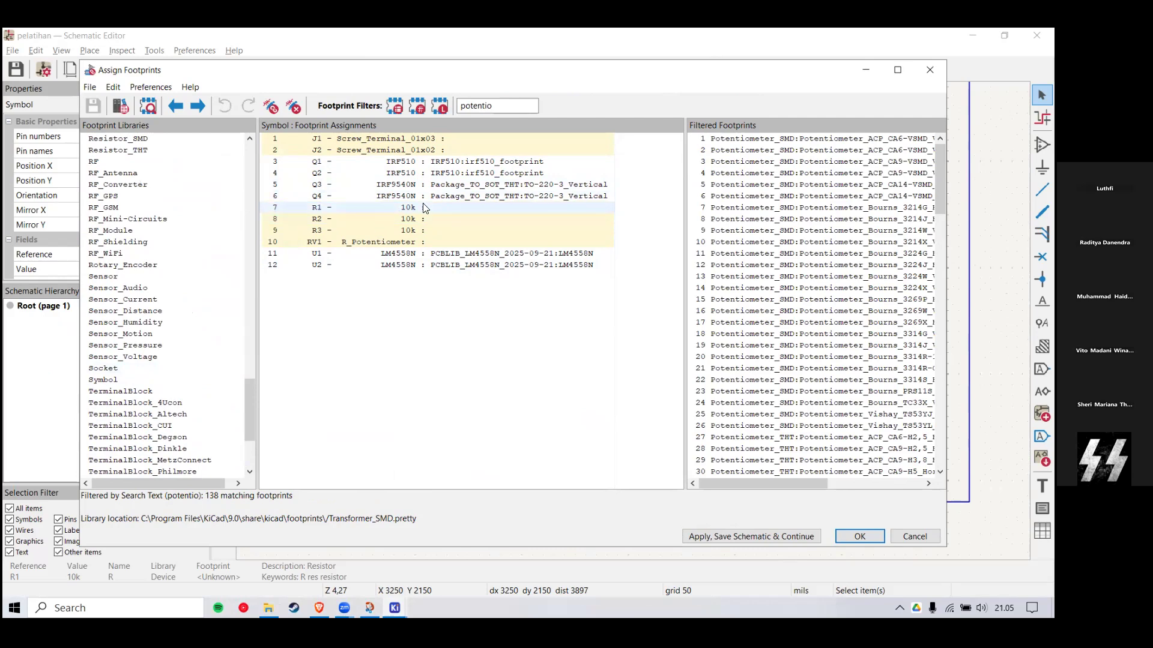
{"action": "left_click", "coordinate": [401, 211]}
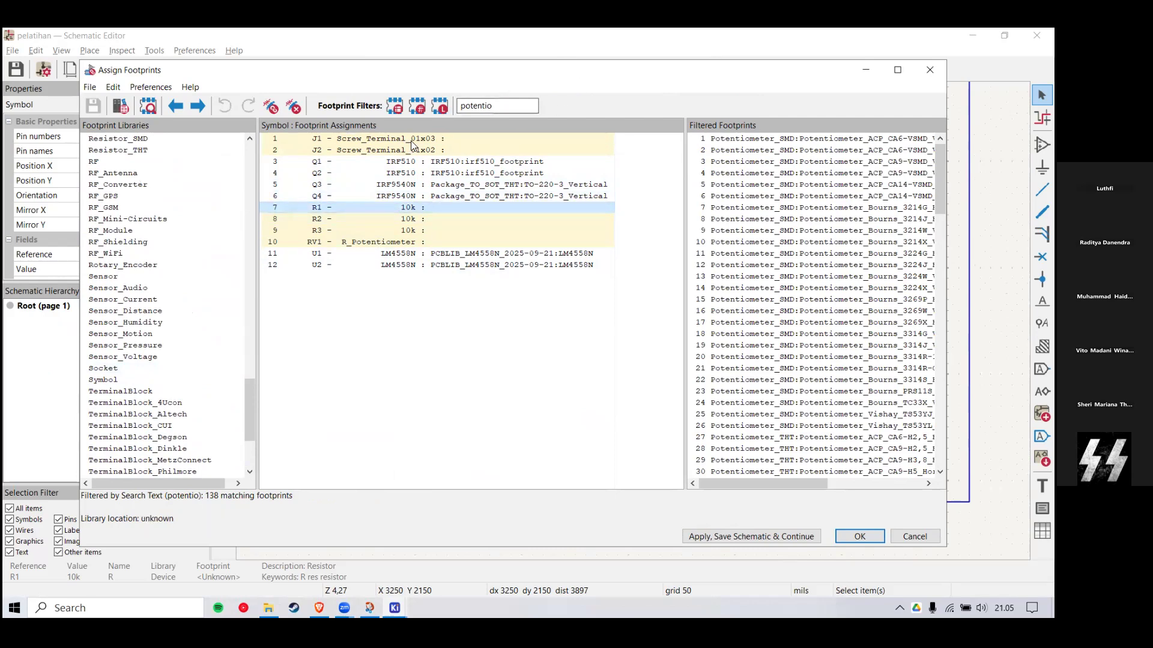
{"action": "left_click_drag", "start_coordinate": [423, 70], "coordinate": [386, 67]}
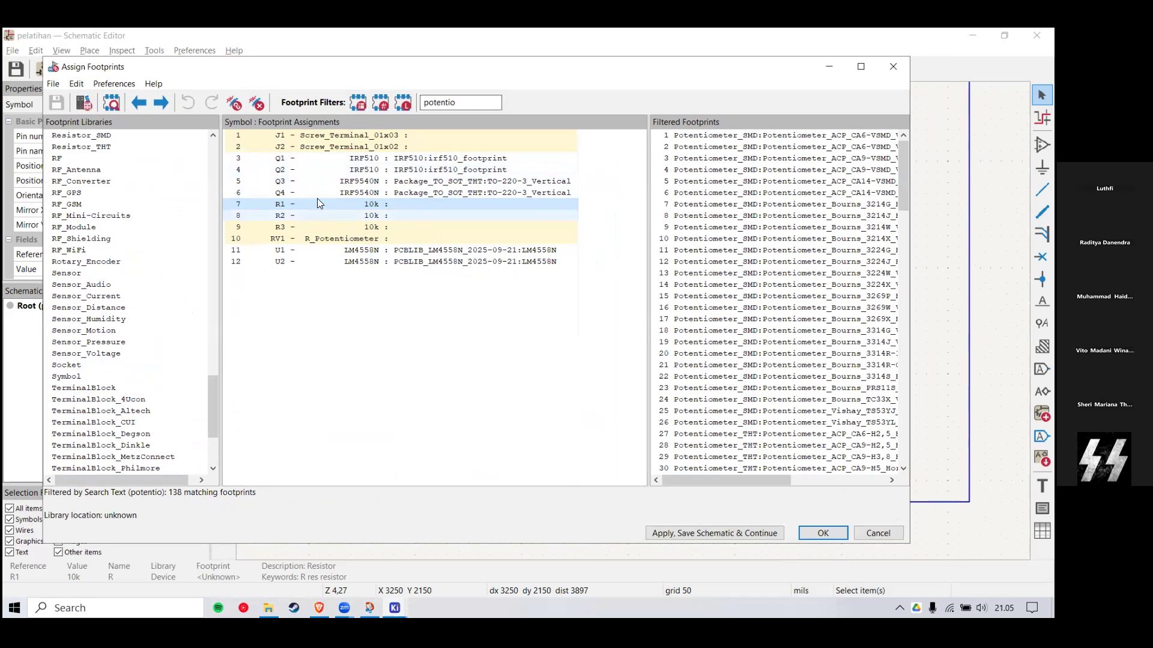
{"action": "scroll", "coordinate": [107, 323], "scroll_direction": "up", "scroll_amount": 6}
{"action": "scroll", "coordinate": [102, 306], "scroll_direction": "down", "scroll_amount": 3}
{"action": "scroll", "coordinate": [96, 286], "scroll_direction": "up", "scroll_amount": 14}
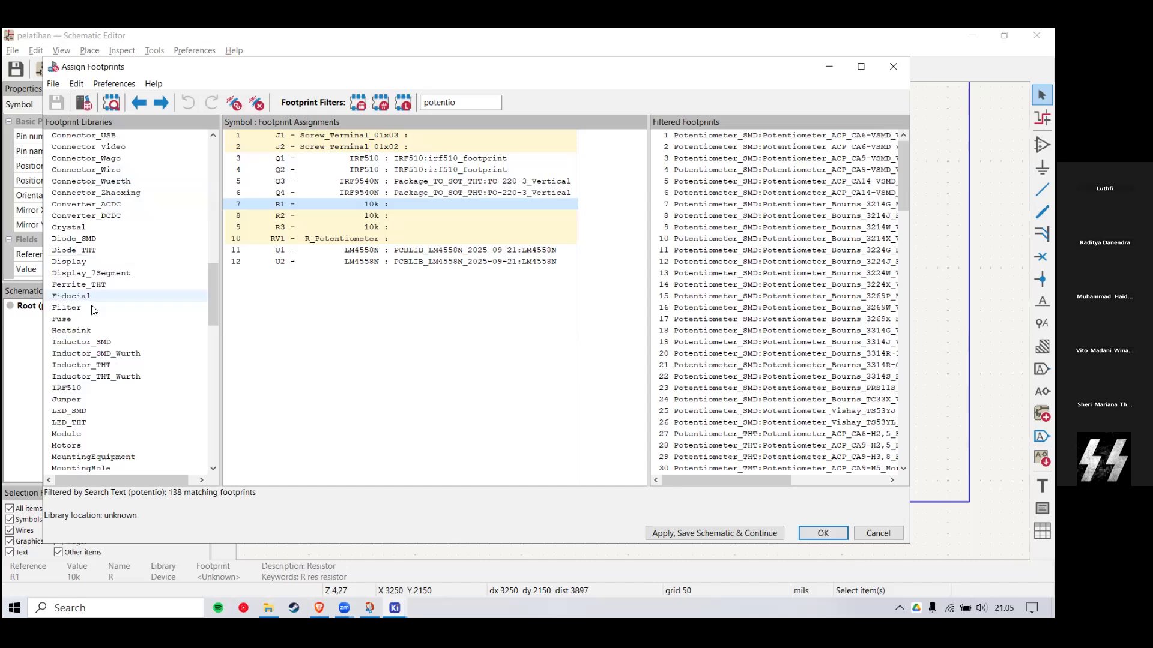
{"action": "scroll", "coordinate": [93, 310], "scroll_direction": "up", "scroll_amount": 5}
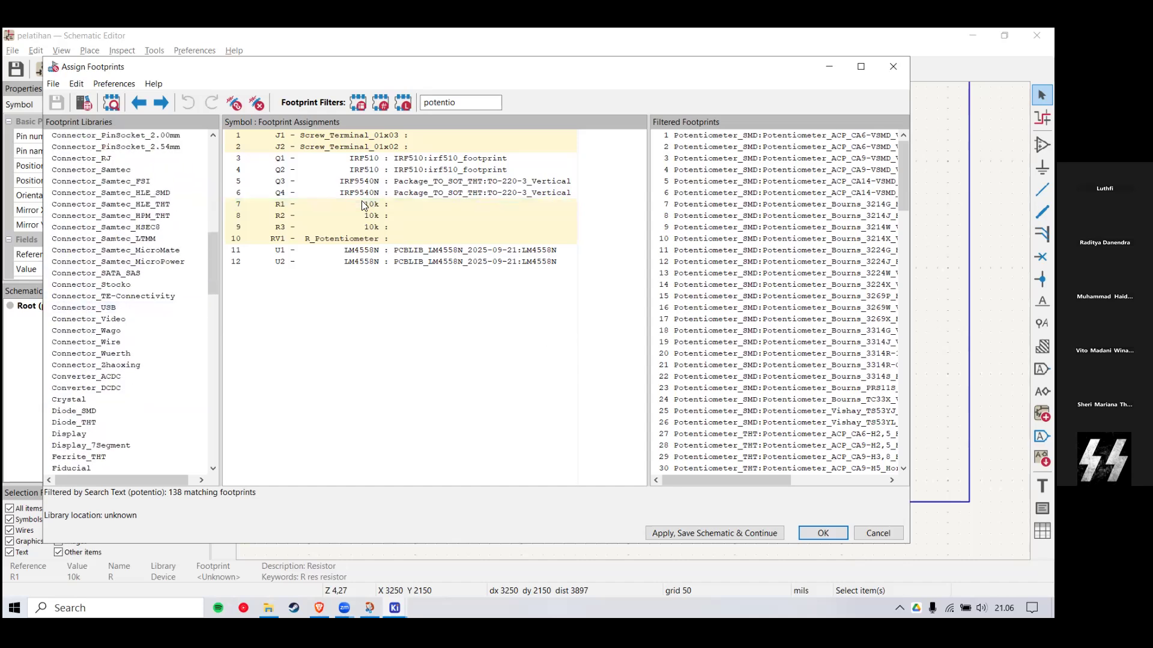
Step: Filter R1's footprints by symbol keywords and pin count only, with the library filter off and the search text cleared
{"action": "left_click", "coordinate": [359, 103]}
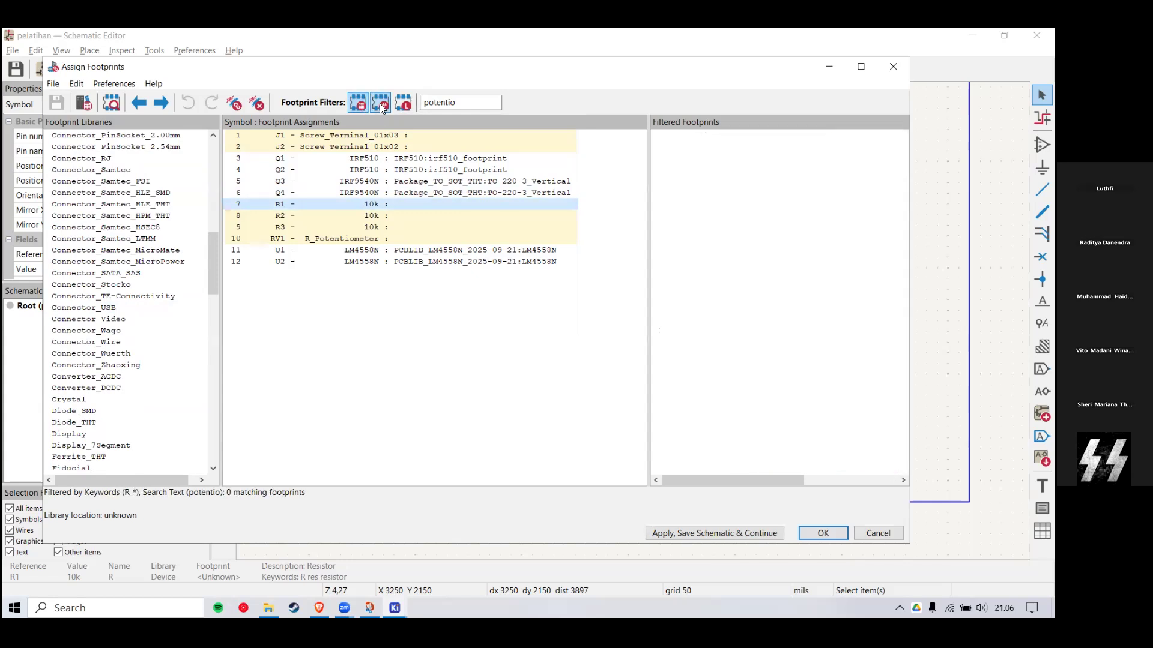
{"action": "left_click", "coordinate": [381, 106]}
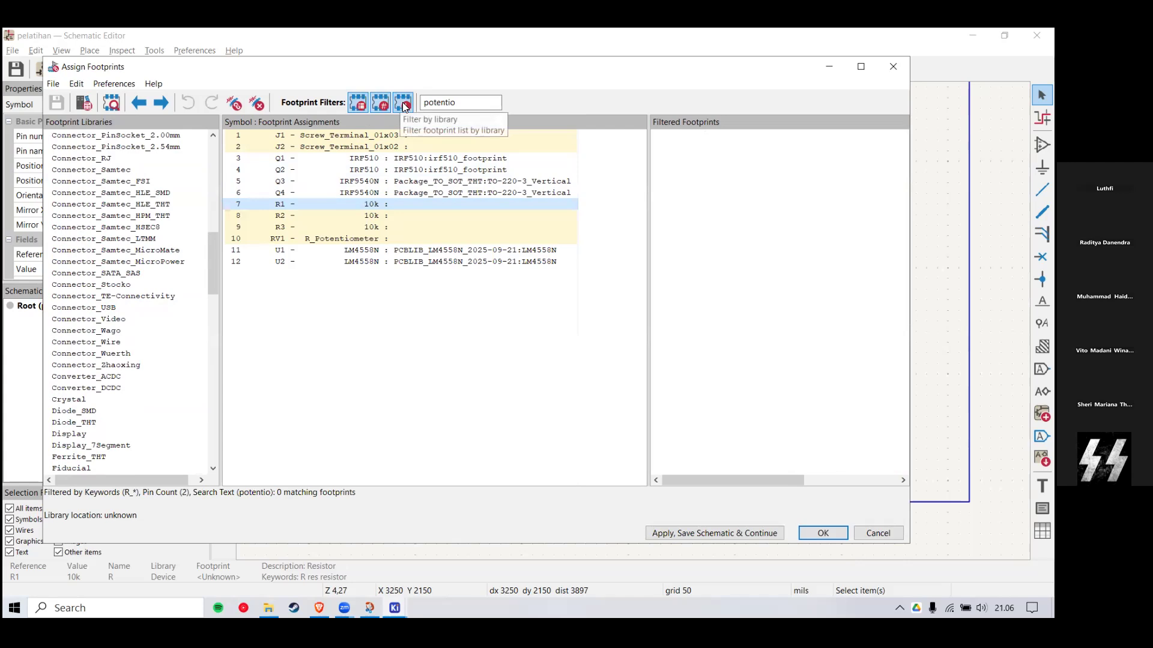
{"action": "left_click", "coordinate": [405, 105]}
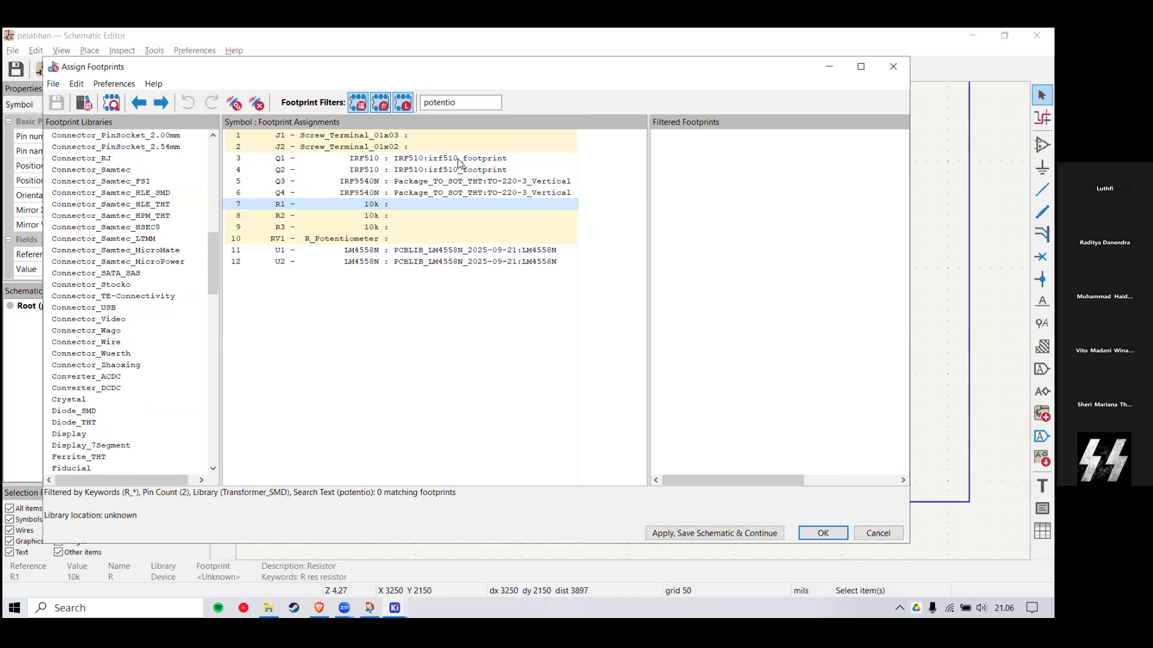
{"action": "double_click", "coordinate": [447, 103]}
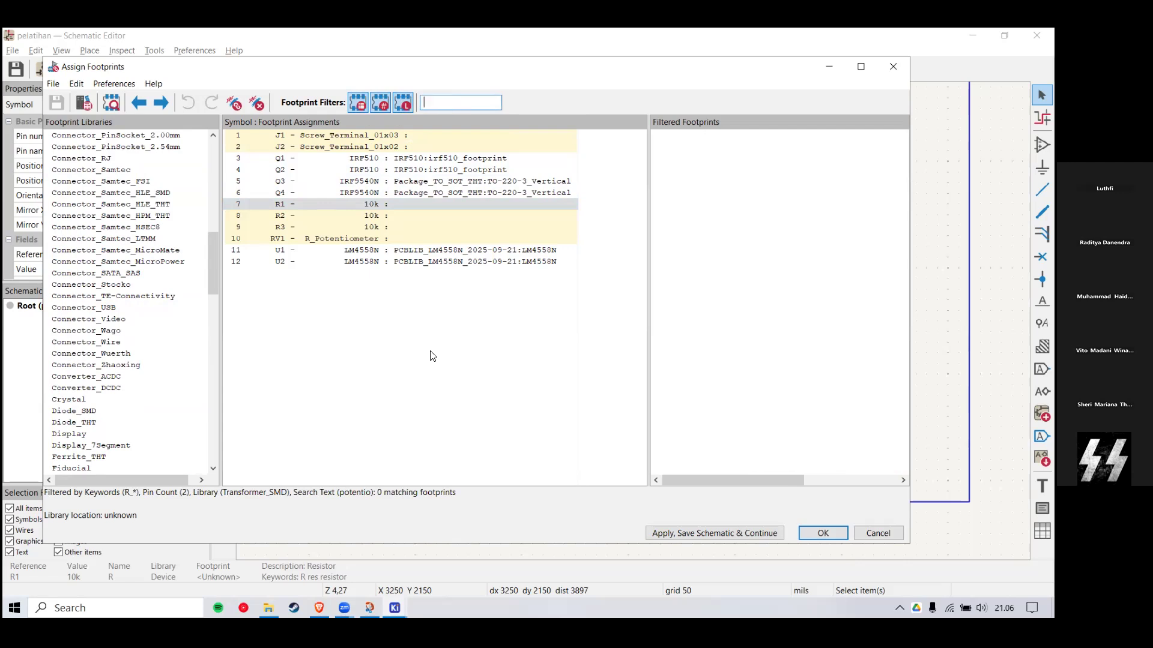
{"action": "left_click", "coordinate": [365, 206]}
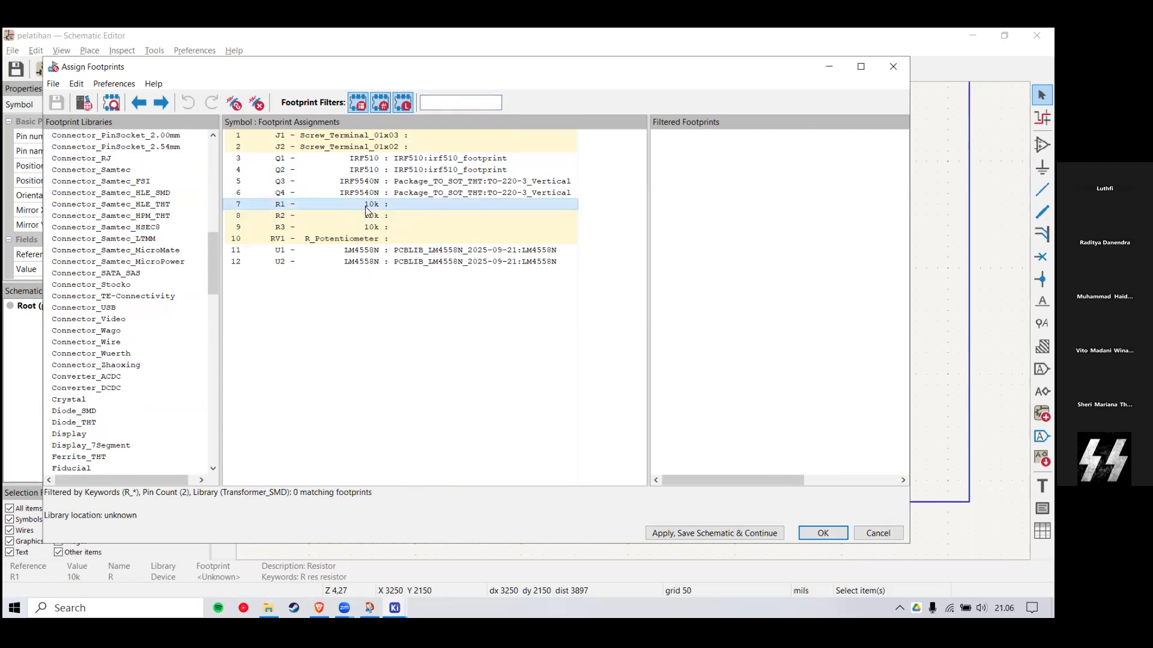
{"action": "left_click", "coordinate": [402, 109]}
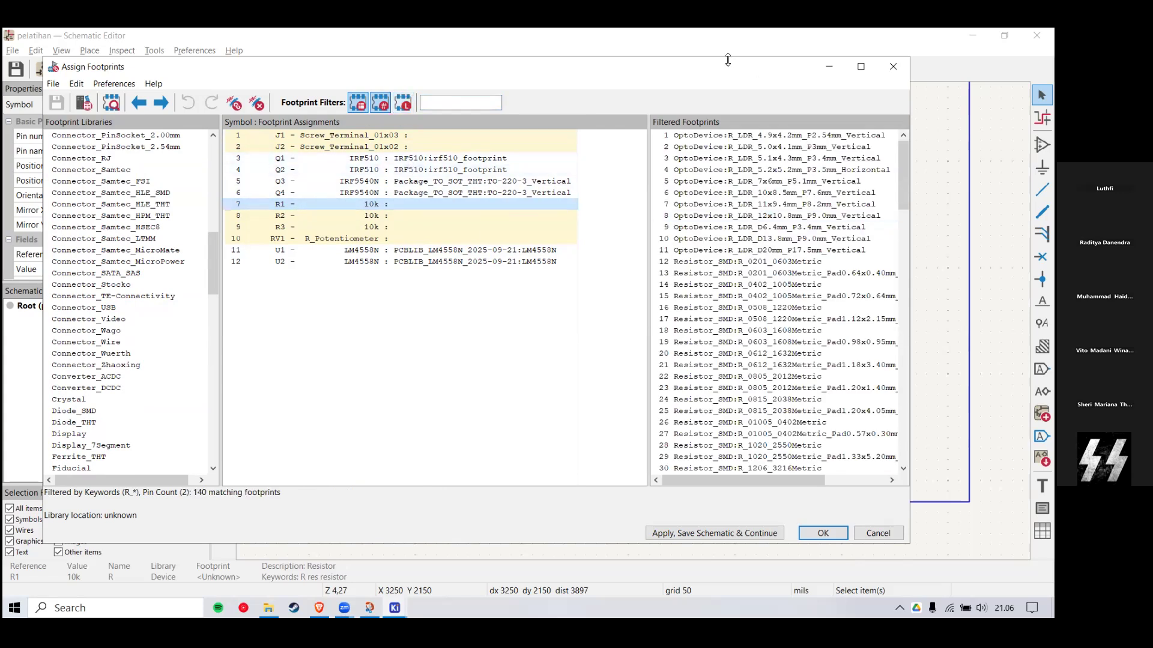
Step: Bring the Resistor_THT axial footprints into view and widen the filtered footprint list to read their full names
{"action": "left_click_drag", "start_coordinate": [601, 67], "coordinate": [443, 75]}
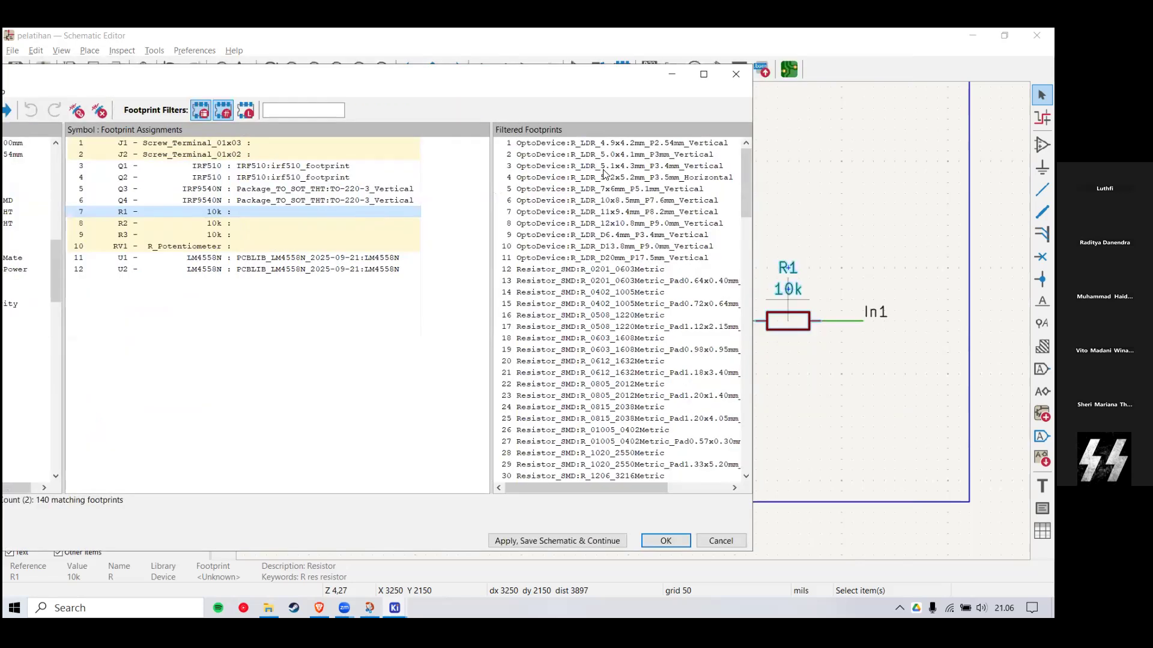
{"action": "scroll", "coordinate": [602, 264], "scroll_direction": "down", "scroll_amount": 3}
{"action": "scroll", "coordinate": [609, 268], "scroll_direction": "down", "scroll_amount": 12}
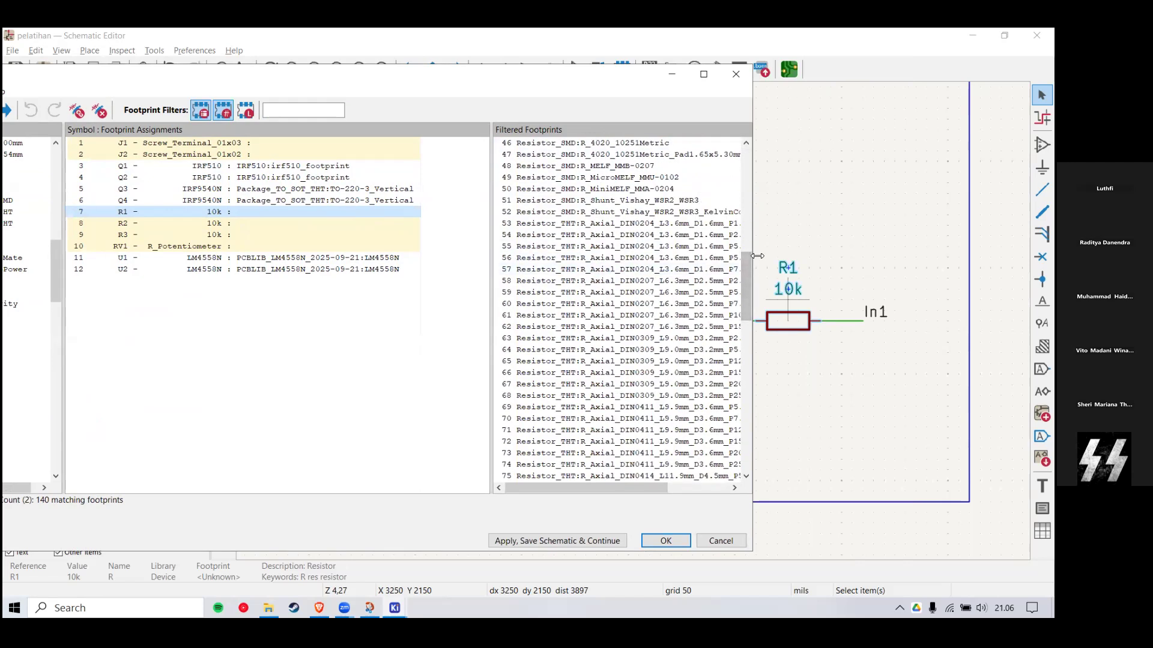
{"action": "left_click_drag", "start_coordinate": [757, 256], "coordinate": [692, 253]}
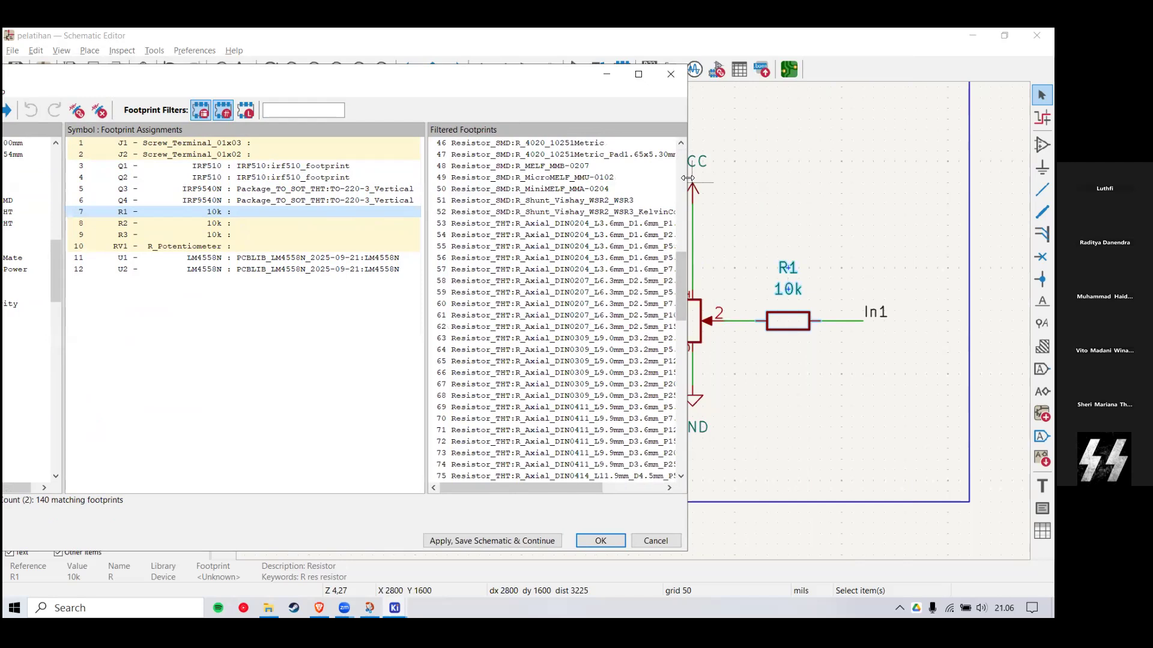
{"action": "left_click_drag", "start_coordinate": [547, 194], "coordinate": [494, 197]}
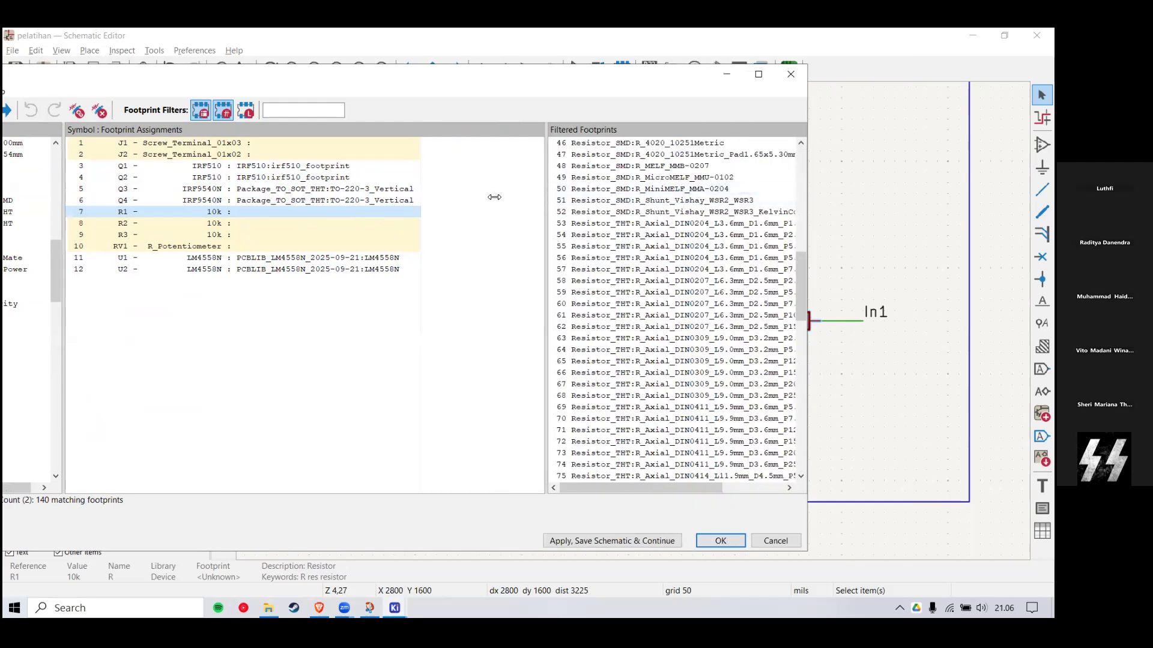
{"action": "left_click_drag", "start_coordinate": [809, 211], "coordinate": [882, 211]}
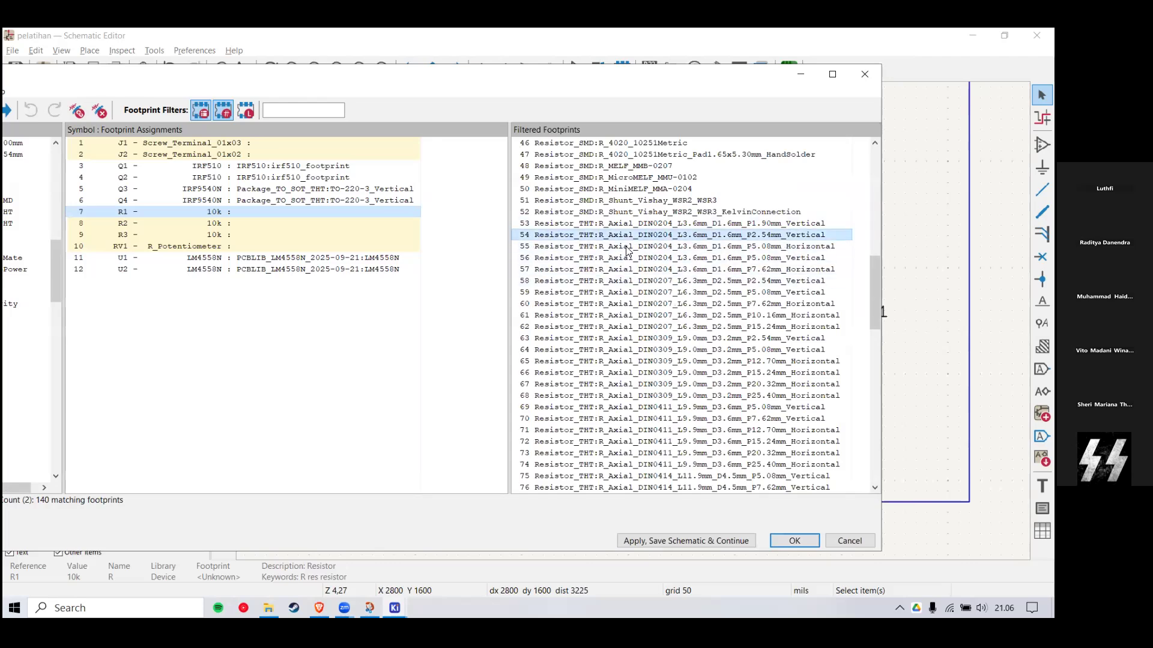
Step: Preview the Resistor_THT footprint R_Axial_DIN0309_L9.0mm_D3.2mm_P5.08mm_Vertical, and close the preview
{"action": "left_click", "coordinate": [646, 246]}
{"action": "left_click", "coordinate": [654, 271]}
{"action": "right_click", "coordinate": [643, 260]}
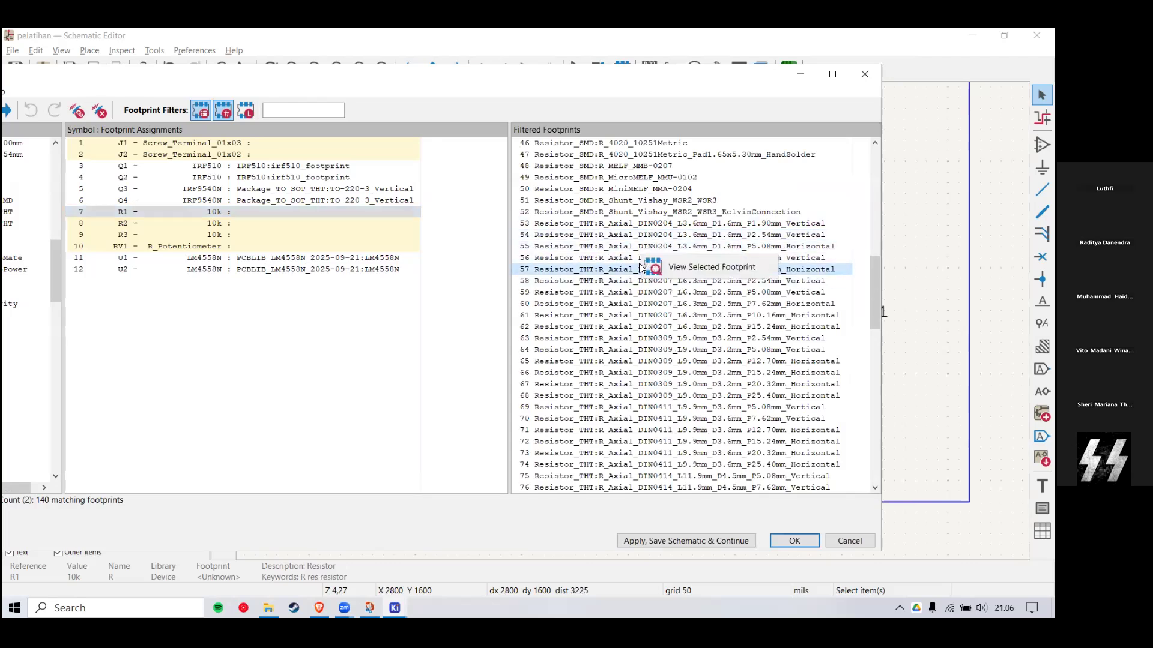
{"action": "left_click", "coordinate": [616, 254]}
{"action": "right_click", "coordinate": [615, 254]}
{"action": "left_click", "coordinate": [642, 263]}
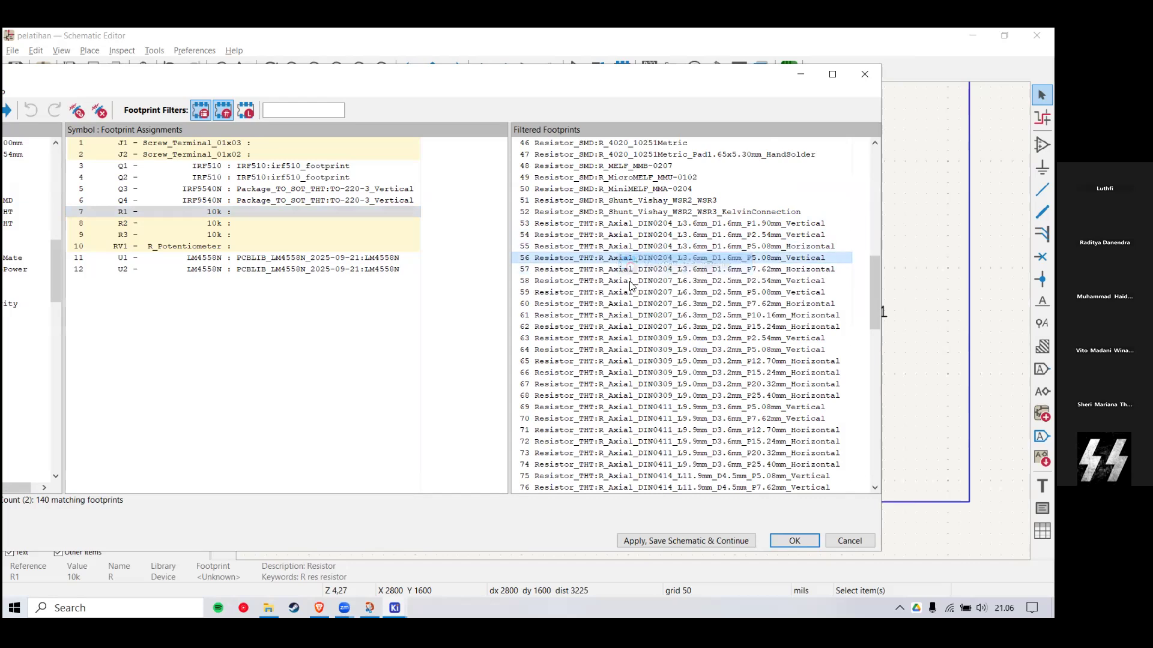
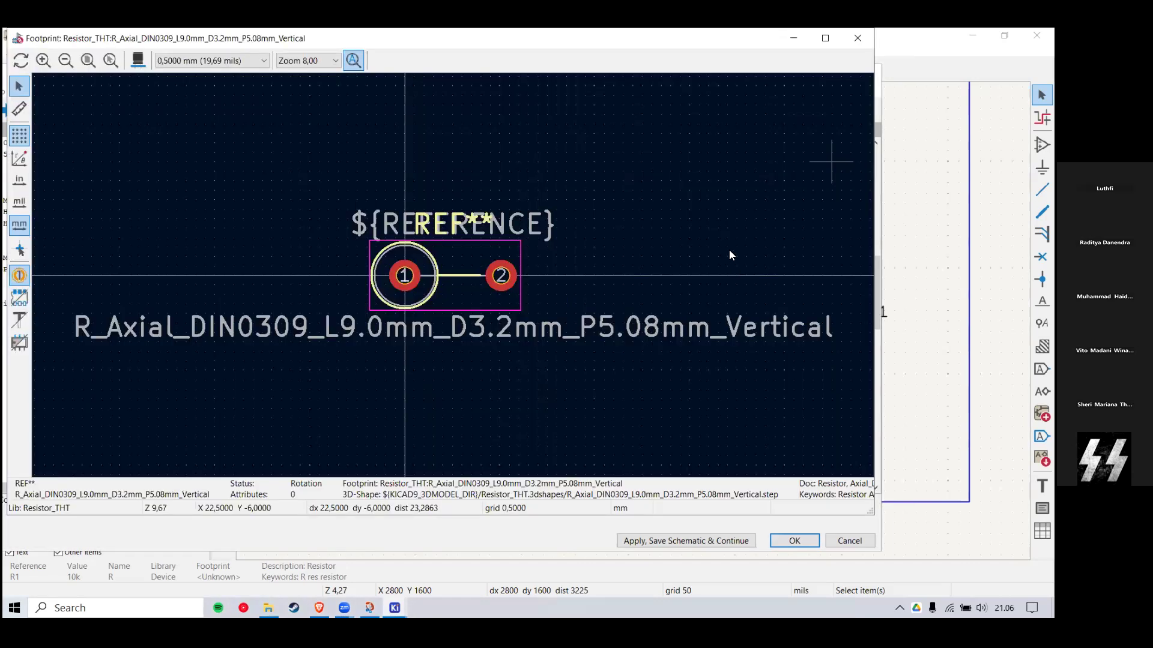
{"action": "key", "text": "Escape"}
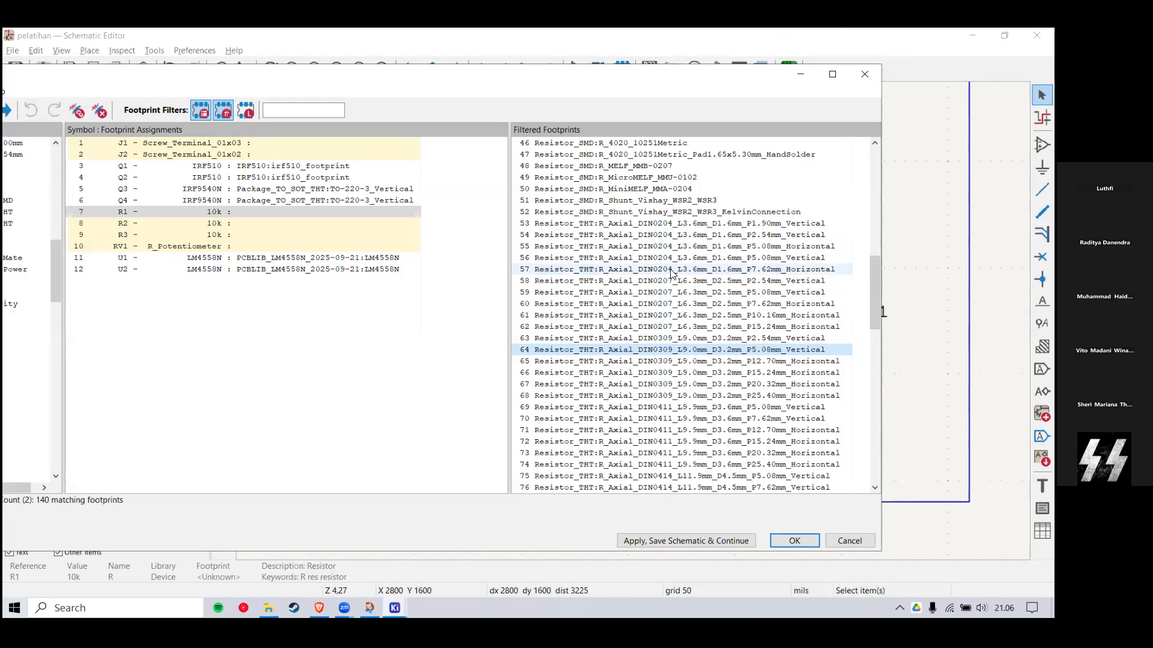
Step: Compare the horizontal R_Axial_DIN0204 footprints with 5.08 mm and 7.62 mm pitch for R1
{"action": "left_click", "coordinate": [700, 248]}
{"action": "left_click", "coordinate": [718, 270]}
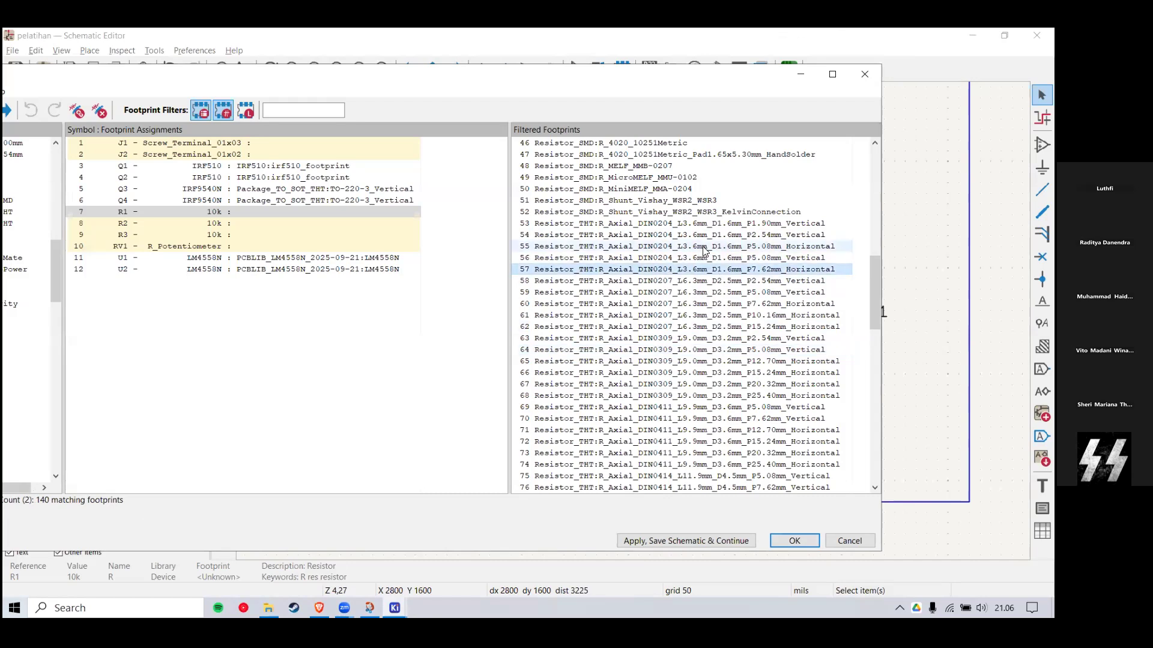
{"action": "left_click", "coordinate": [703, 248]}
{"action": "left_click", "coordinate": [748, 261]}
{"action": "left_click", "coordinate": [722, 273]}
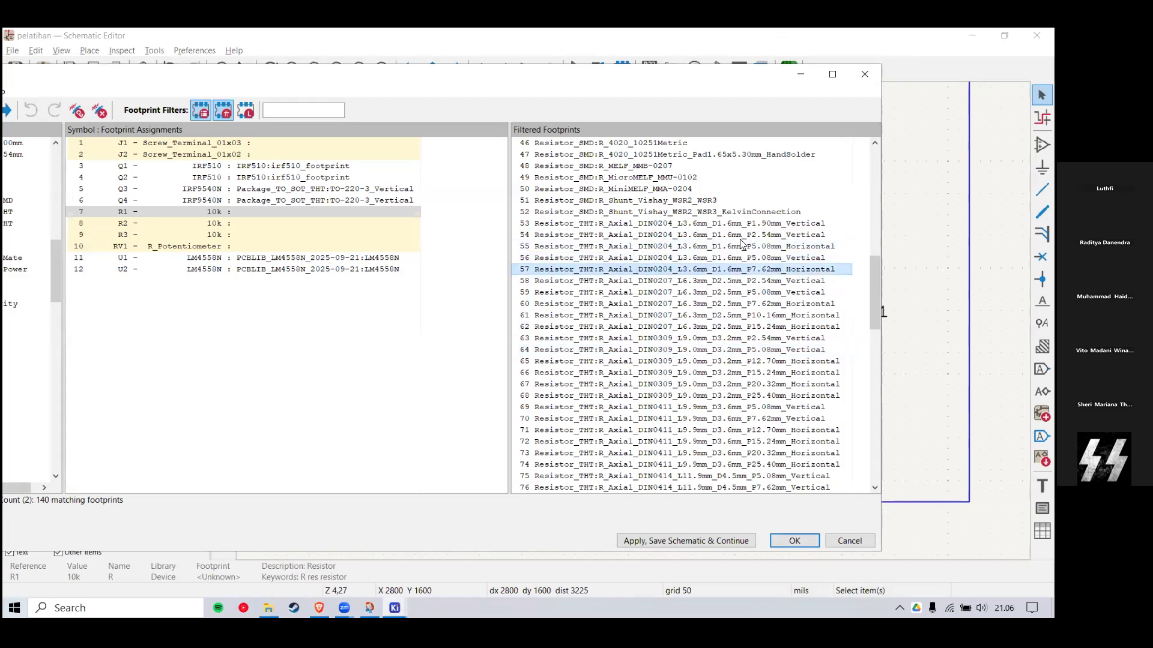
{"action": "left_click", "coordinate": [743, 239]}
{"action": "left_click", "coordinate": [743, 244]}
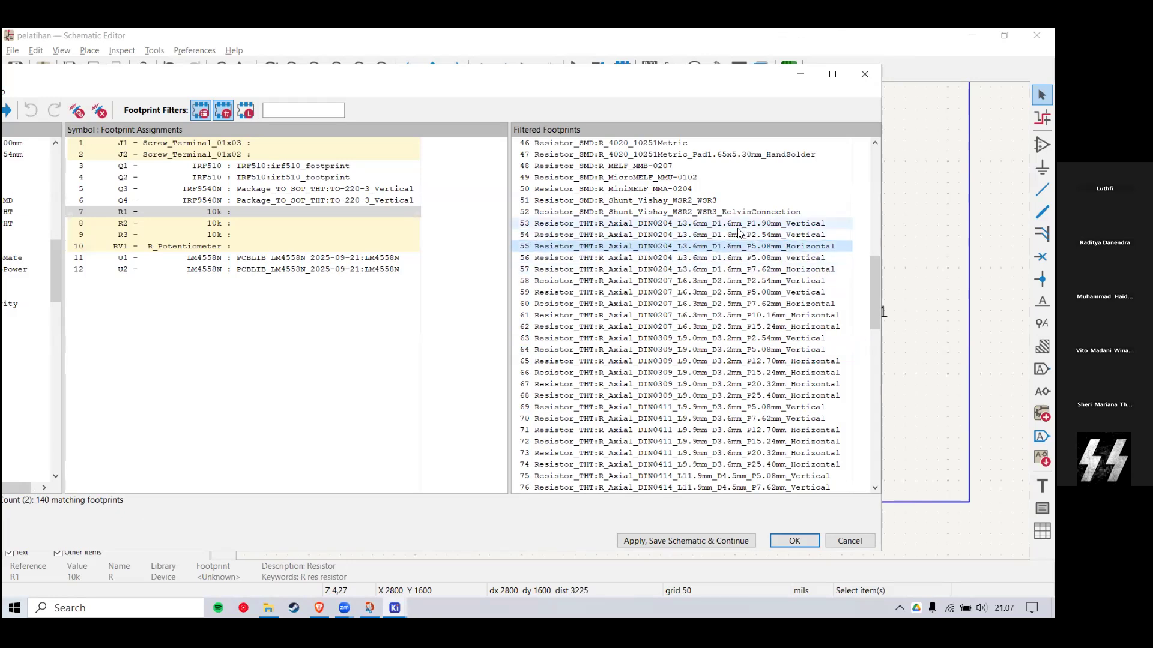
Step: Compare the vertical R_Axial_DIN0204 footprints with 1.90 mm and 2.54 mm pitch
{"action": "left_click", "coordinate": [580, 224]}
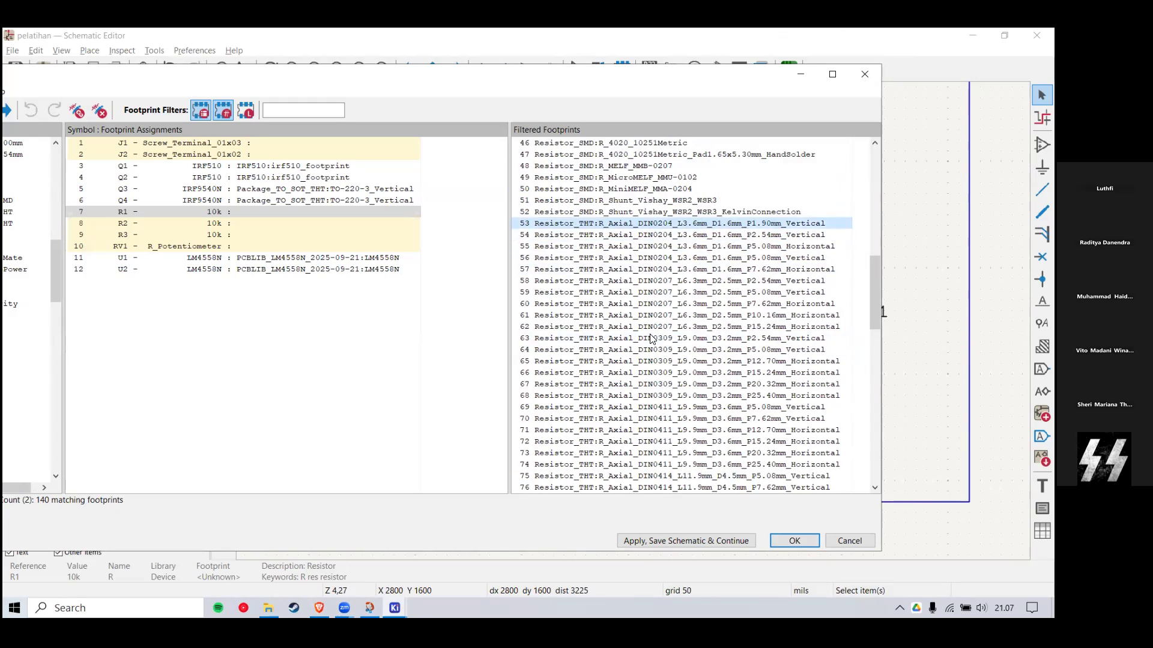
{"action": "scroll", "coordinate": [624, 318], "scroll_direction": "up", "scroll_amount": 1}
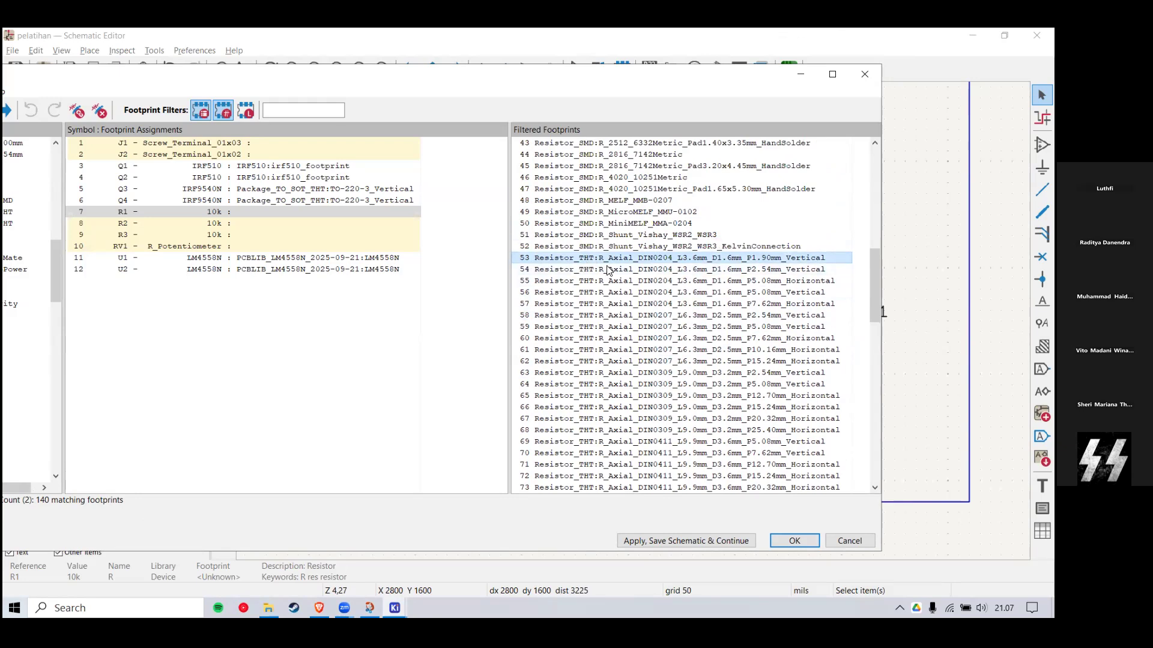
{"action": "left_click", "coordinate": [628, 270]}
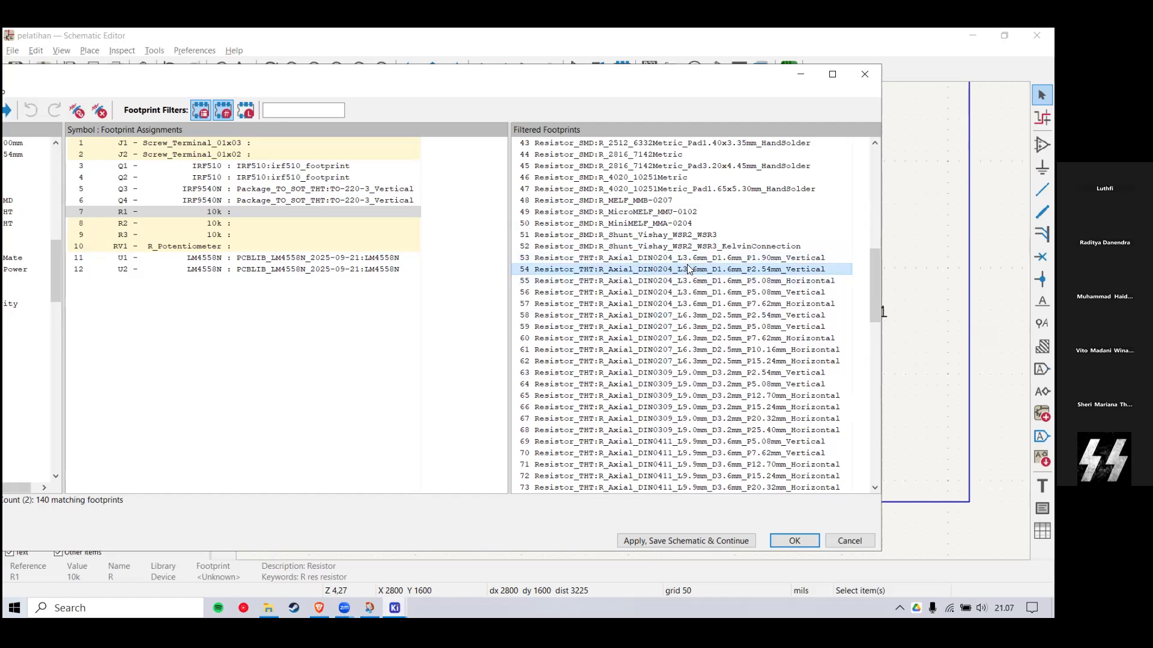
{"action": "left_click", "coordinate": [681, 259]}
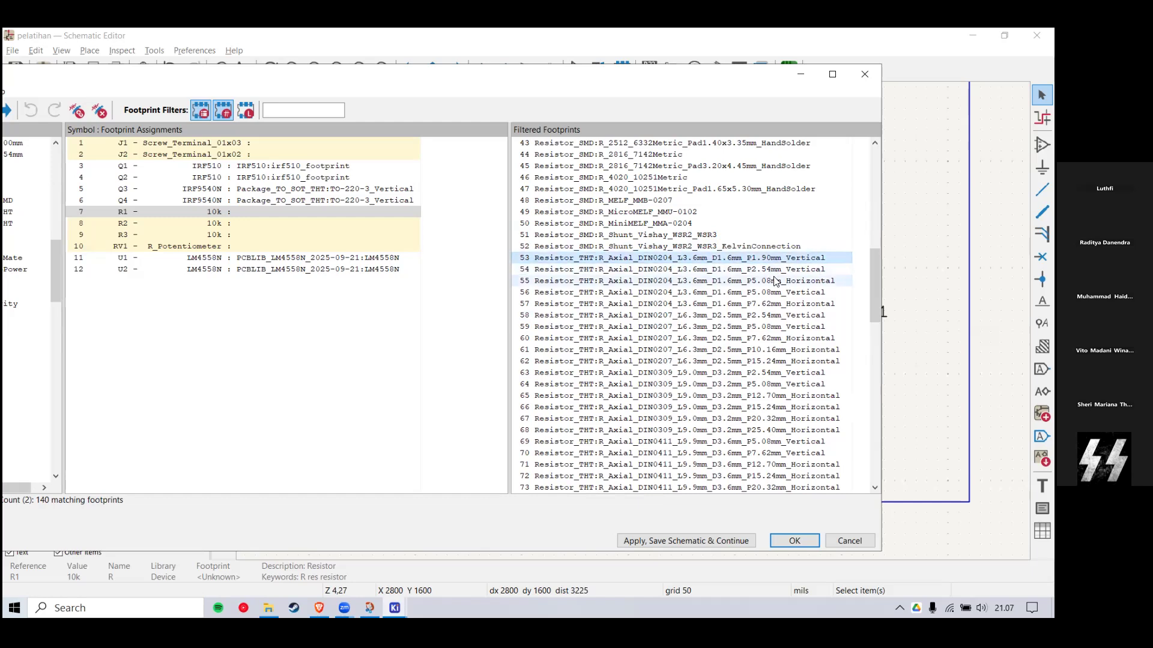
{"action": "left_click", "coordinate": [755, 268]}
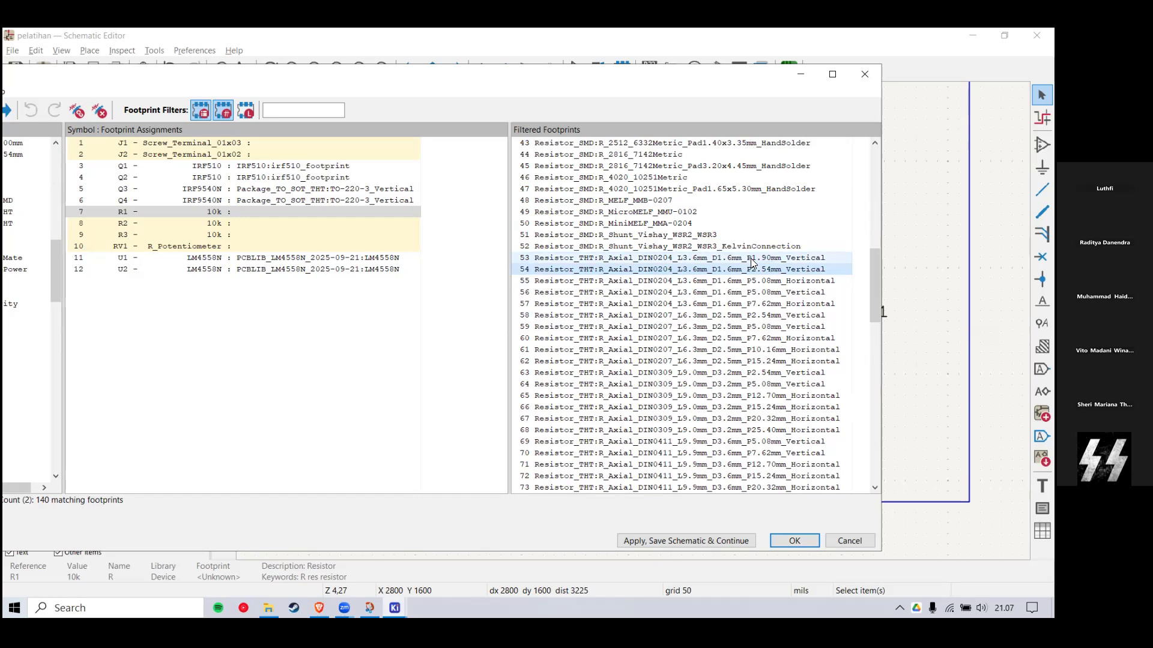
{"action": "left_click", "coordinate": [752, 259]}
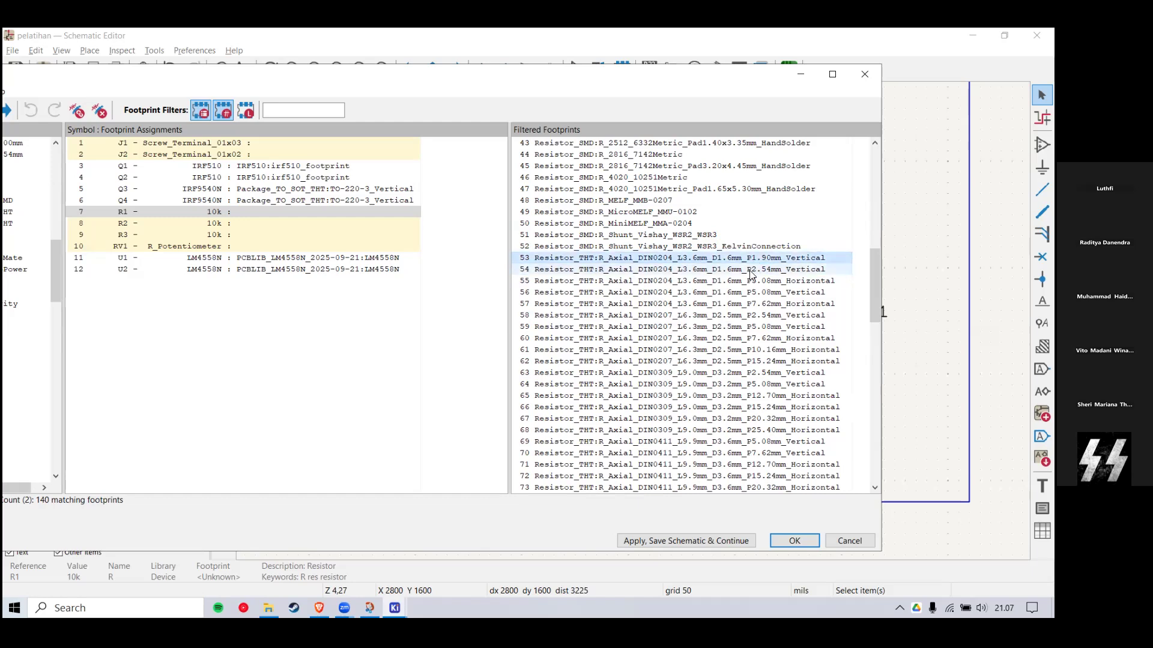
Step: Preview the vertical R_Axial_DIN0204 footprint with 2.54 mm pitch, and filter the resistor footprints by l6.3mm
{"action": "left_click", "coordinate": [753, 271]}
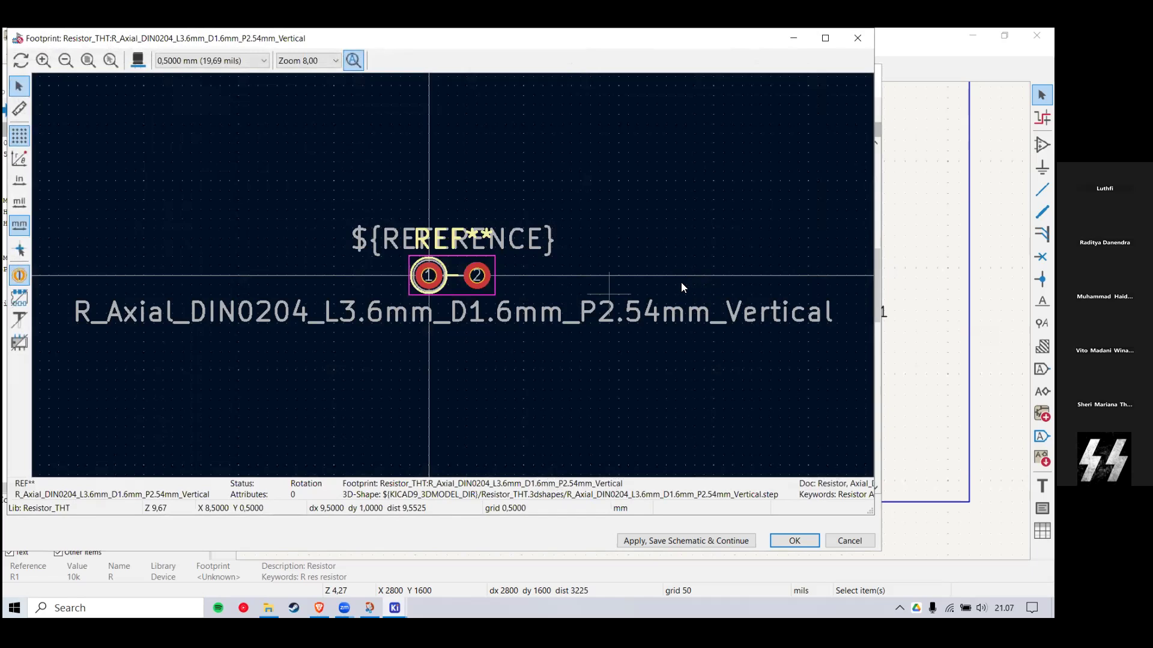
{"action": "left_click", "coordinate": [857, 38]}
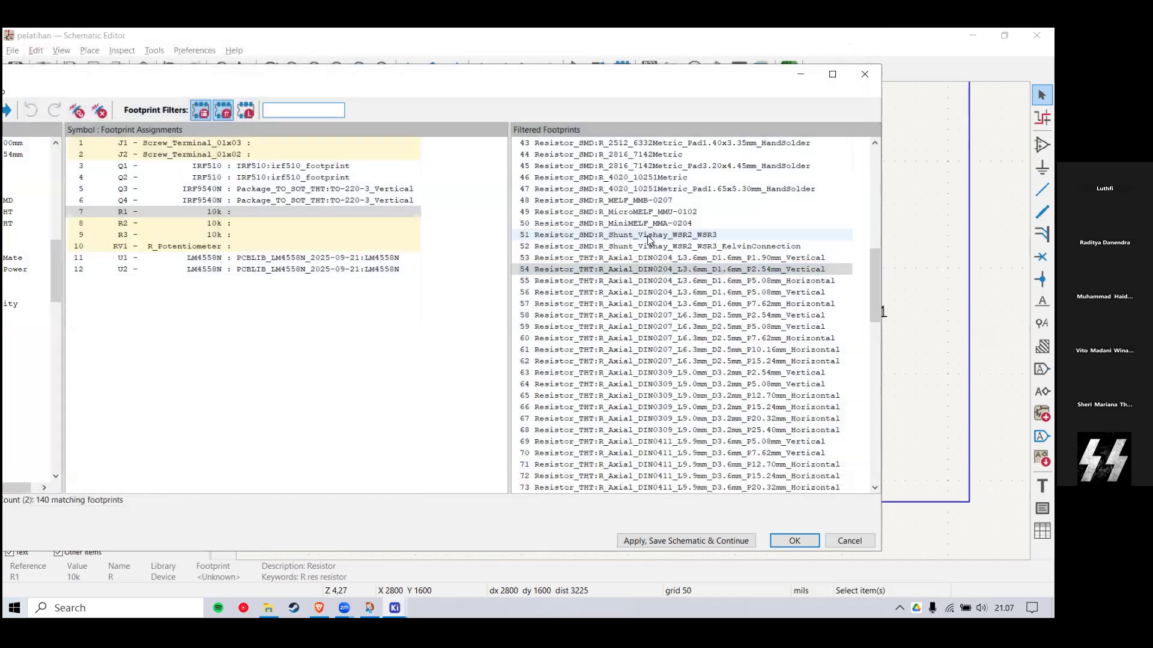
{"action": "type", "text": "I6"}
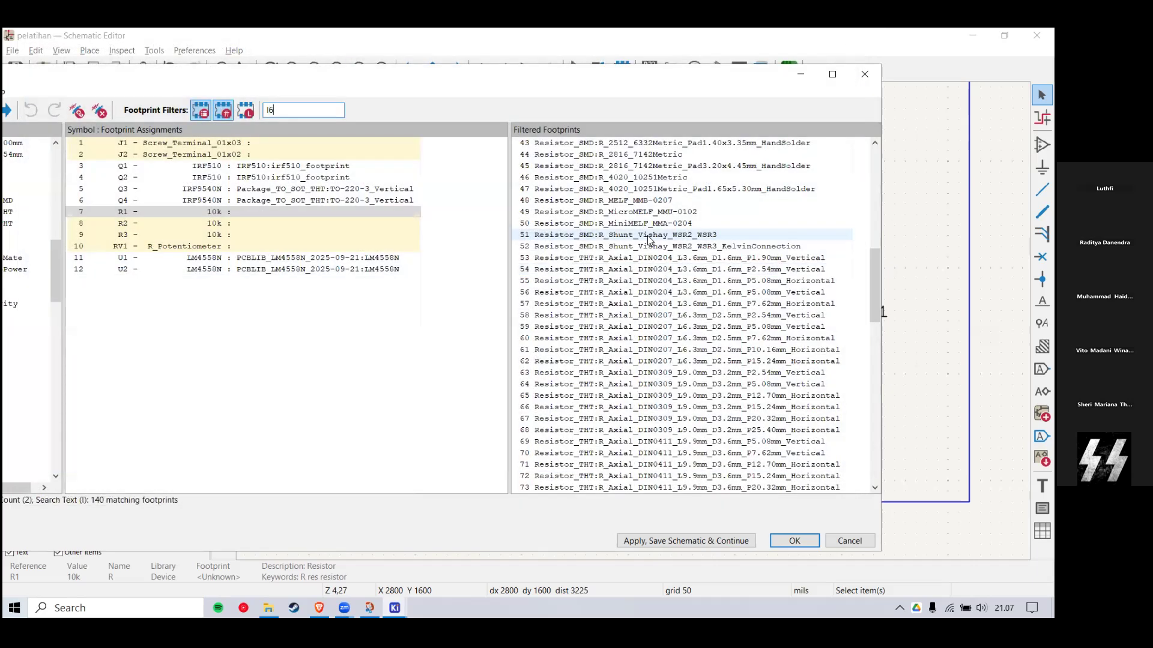
{"action": "type", "text": ".3mm"}
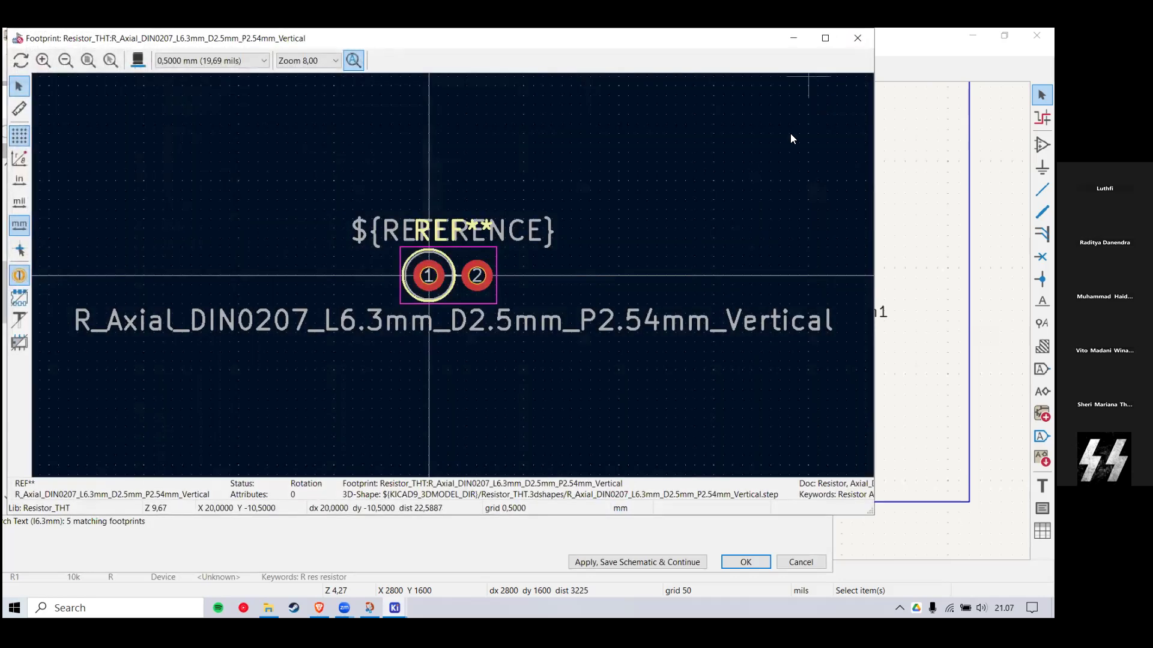
Step: Compare the R_Axial_DIN0207_L6.3mm_D2.5mm footprints P2.54mm_Vertical and P15.24mm_Horizontal in the preview
{"action": "key", "text": "Escape"}
{"action": "right_click", "coordinate": [729, 211]}
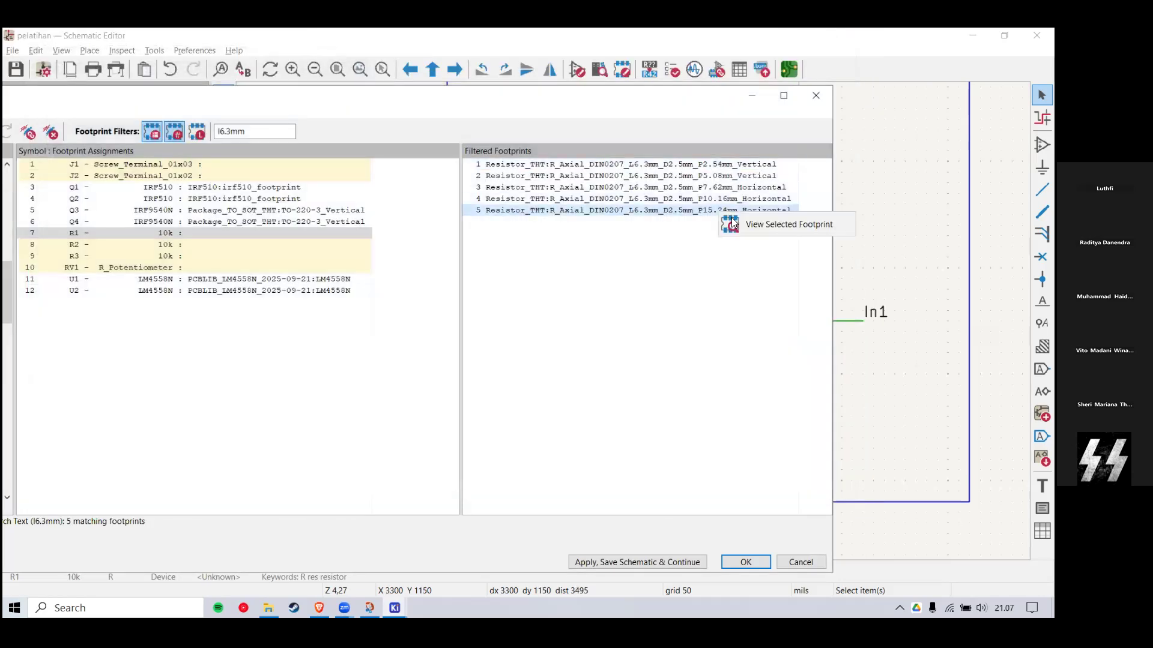
{"action": "left_click", "coordinate": [733, 224]}
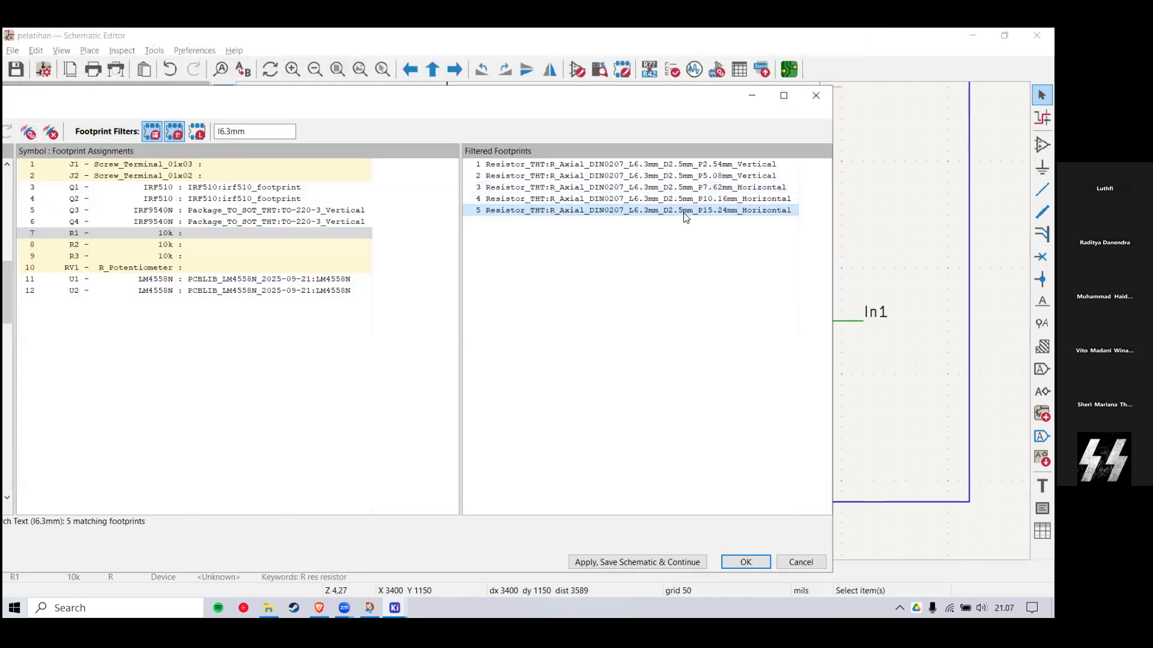
Step: Assign the footprint Resistor_THT:R_Axial_DIN0207_L6.3mm_D2.5mm_P15.24mm_Horizontal to R1, R2 and R3
{"action": "double_click", "coordinate": [683, 214]}
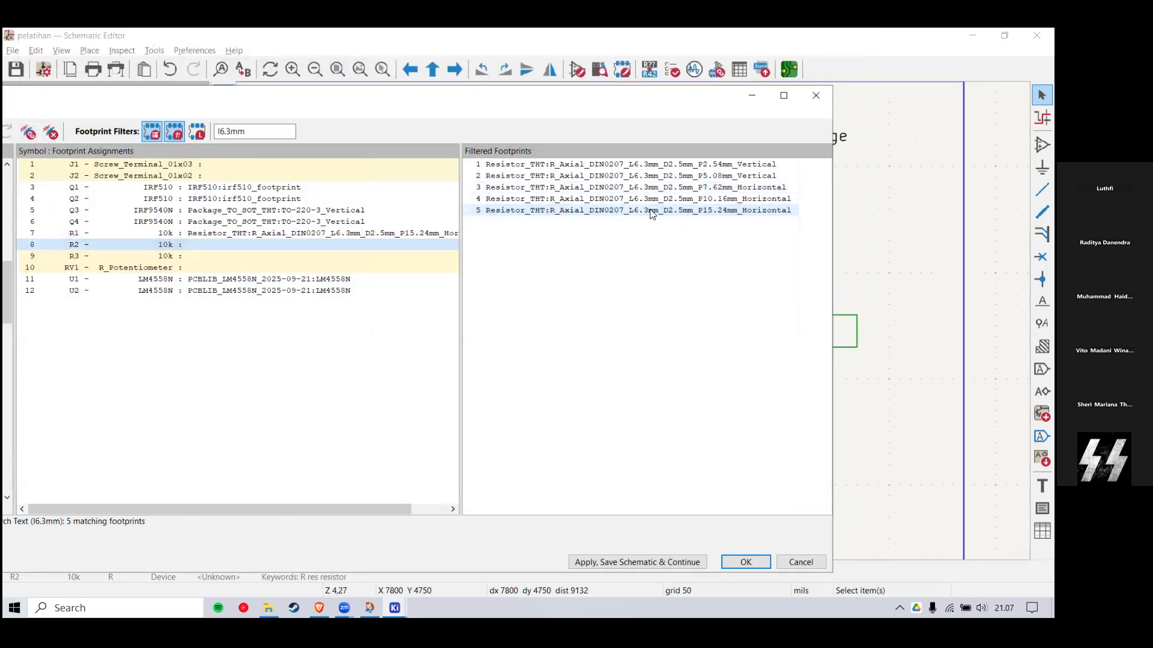
{"action": "double_click", "coordinate": [652, 210]}
{"action": "double_click", "coordinate": [652, 211]}
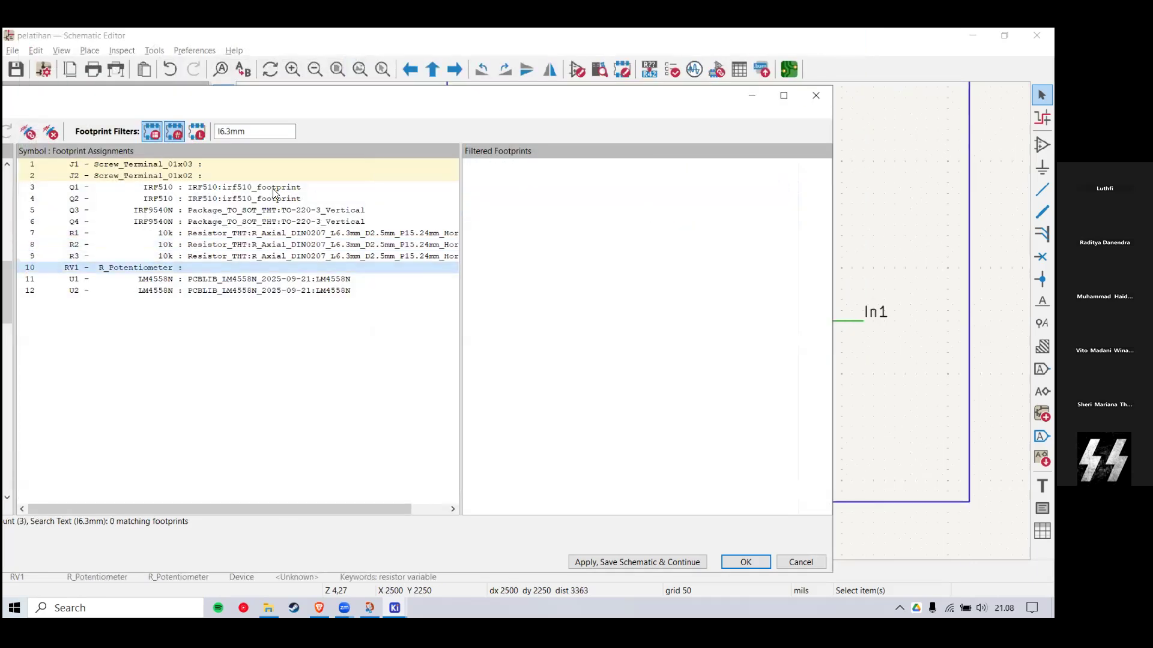
Step: Search the footprints for J1 with "terminal", look through the terminal blocks, and clear the search text
{"action": "left_click", "coordinate": [189, 162]}
{"action": "left_click", "coordinate": [244, 133]}
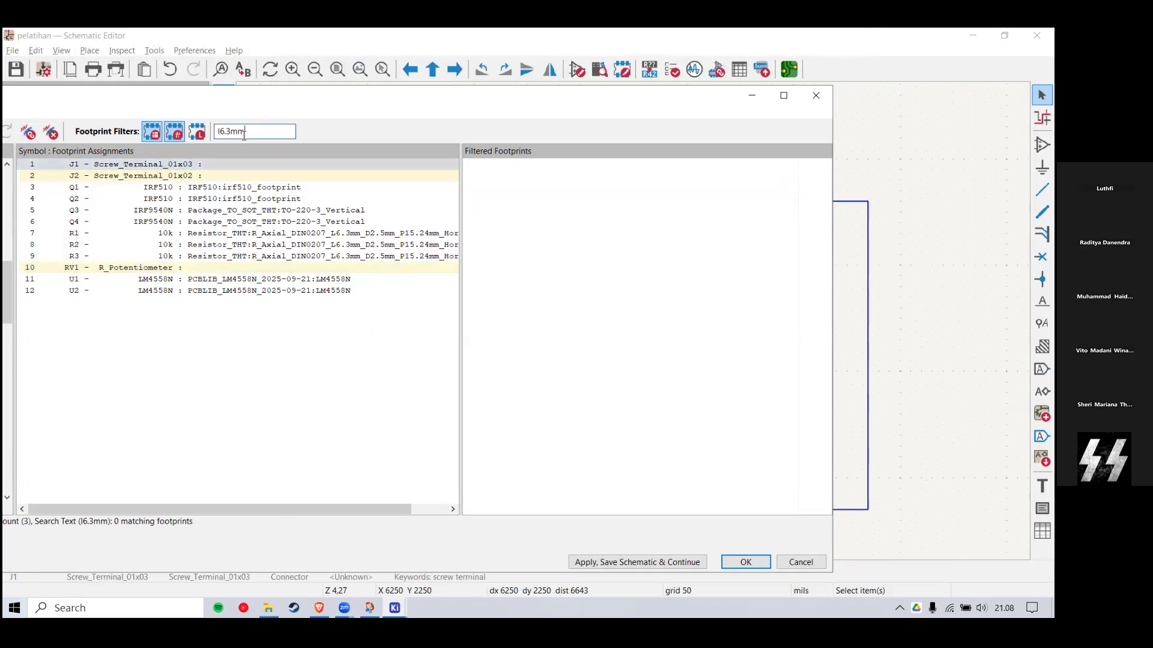
{"action": "type", "text": "terminal"}
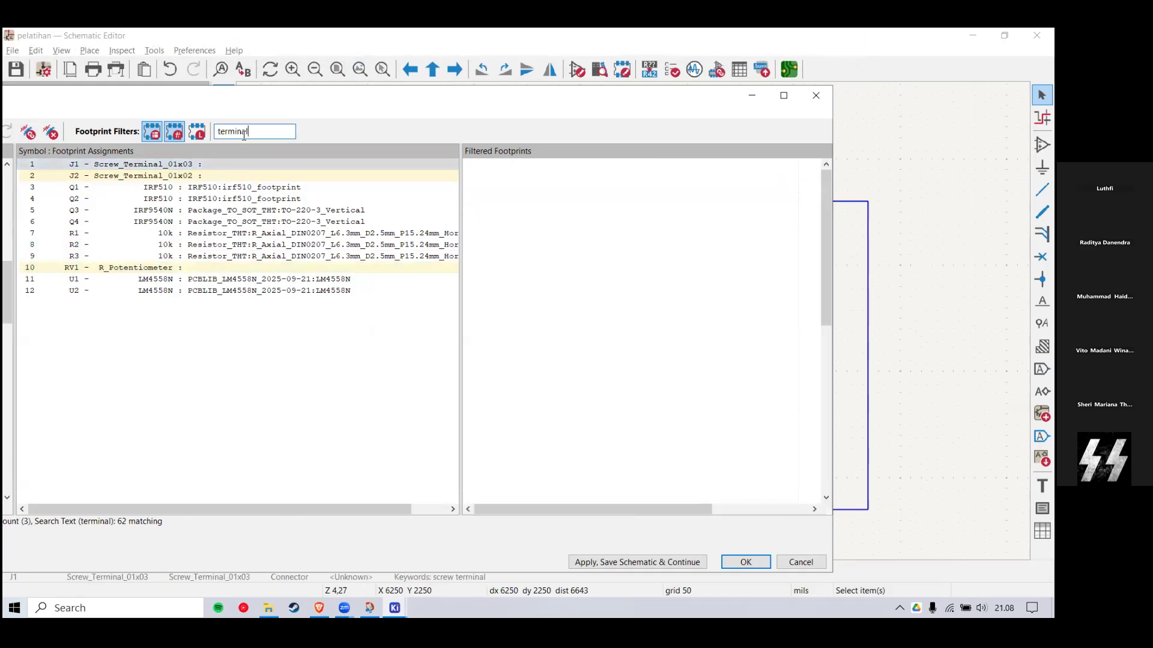
{"action": "scroll", "coordinate": [681, 351], "scroll_direction": "down", "scroll_amount": 10}
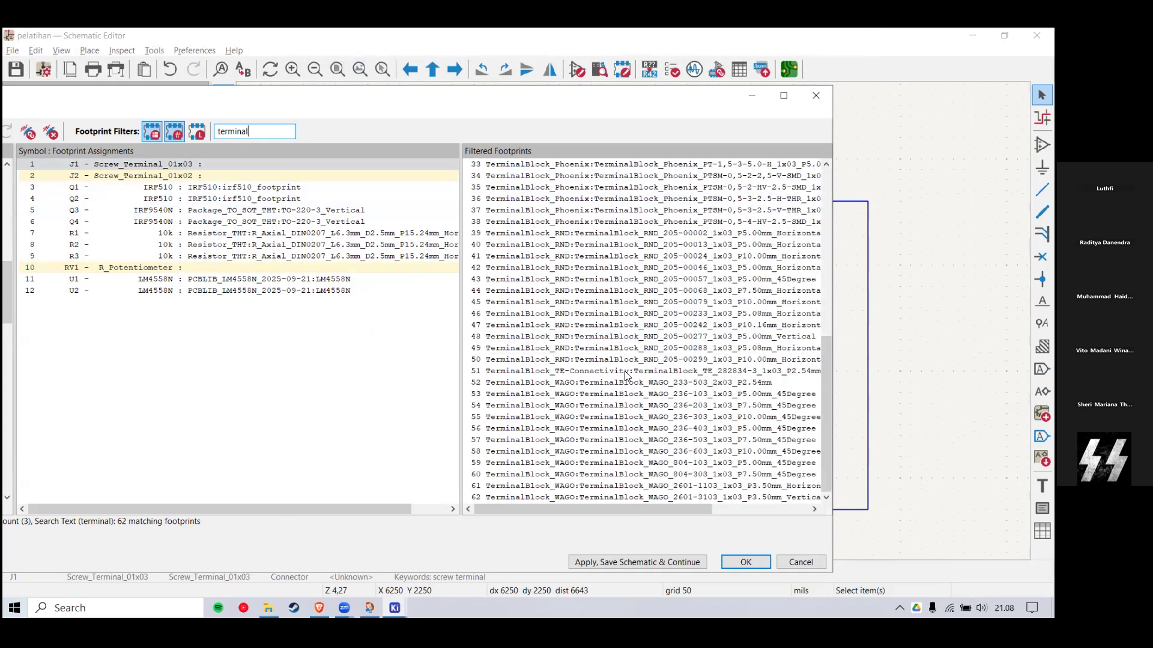
{"action": "scroll", "coordinate": [624, 376], "scroll_direction": "up", "scroll_amount": 10}
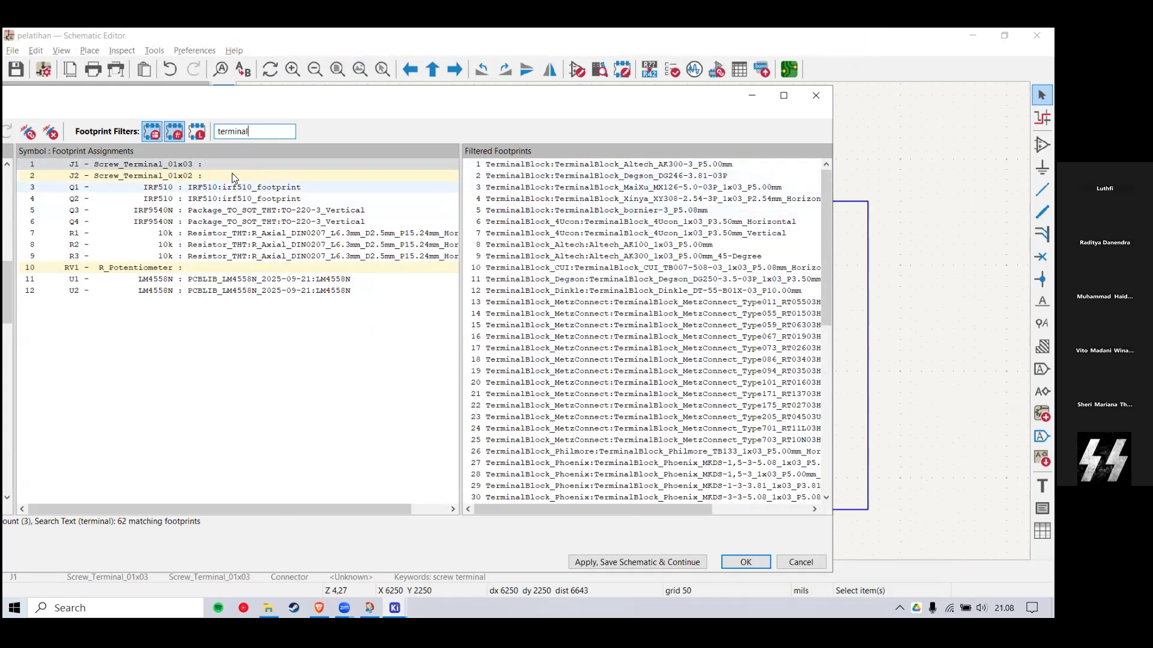
{"action": "left_click", "coordinate": [197, 132]}
{"action": "key", "text": "BackSpace"}
{"action": "left_click", "coordinate": [205, 163]}
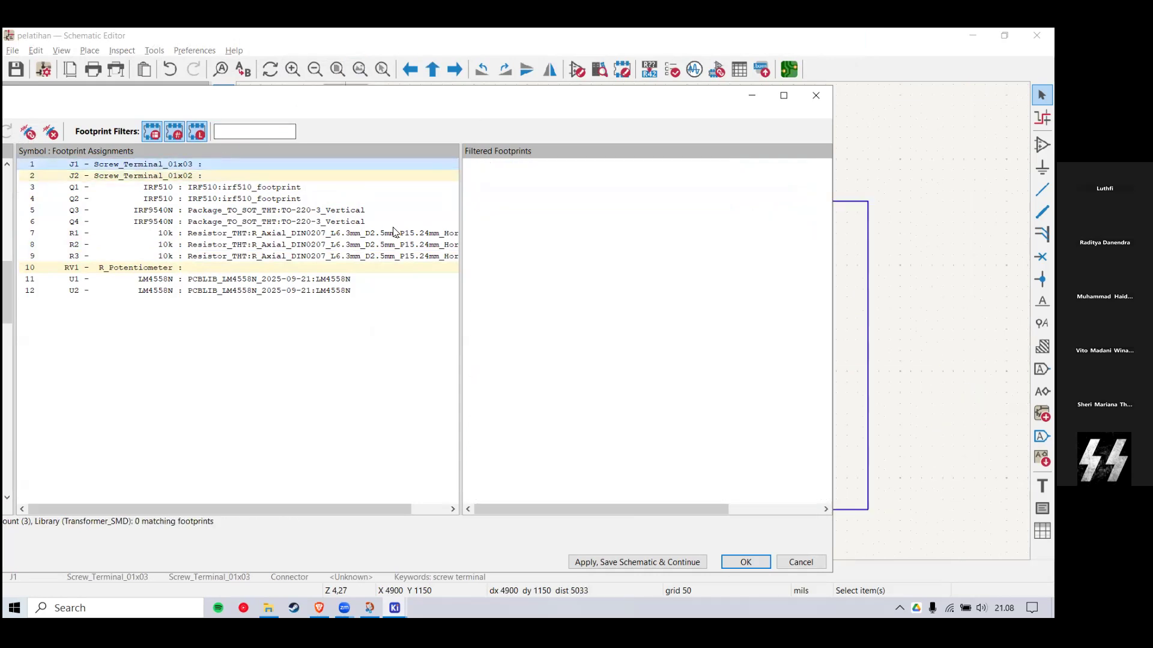
Step: Filter the footprints for the potentiometer RV1 by "potentio"
{"action": "left_click", "coordinate": [381, 297]}
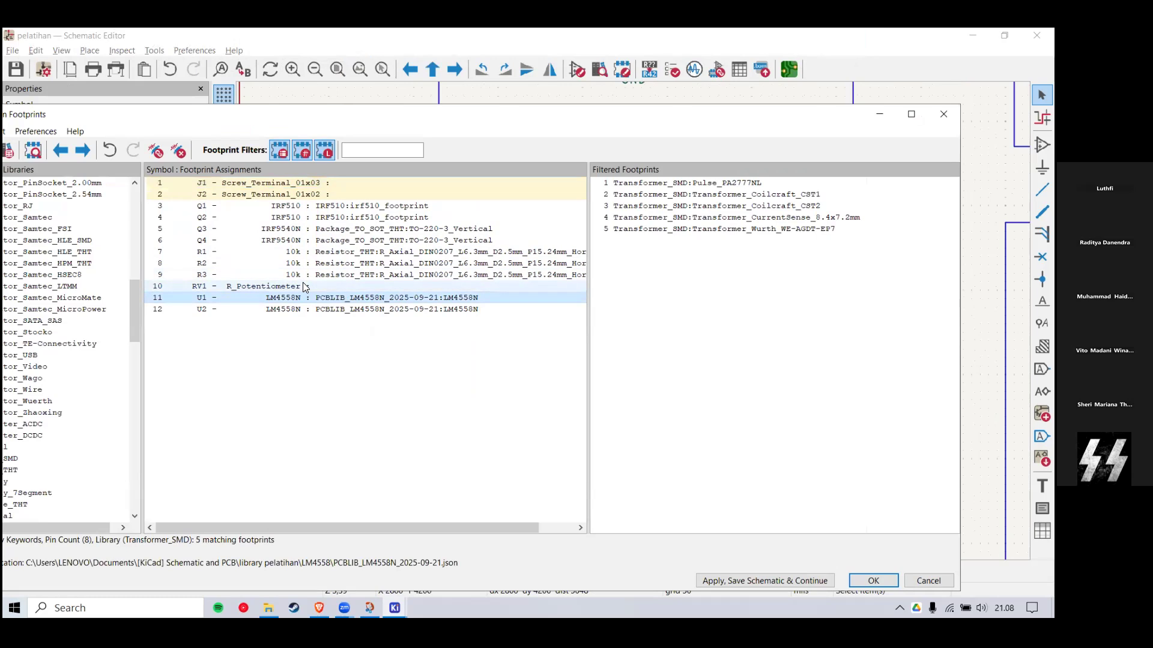
{"action": "left_click", "coordinate": [303, 283]}
{"action": "left_click", "coordinate": [361, 151]}
{"action": "type", "text": "potentio"}
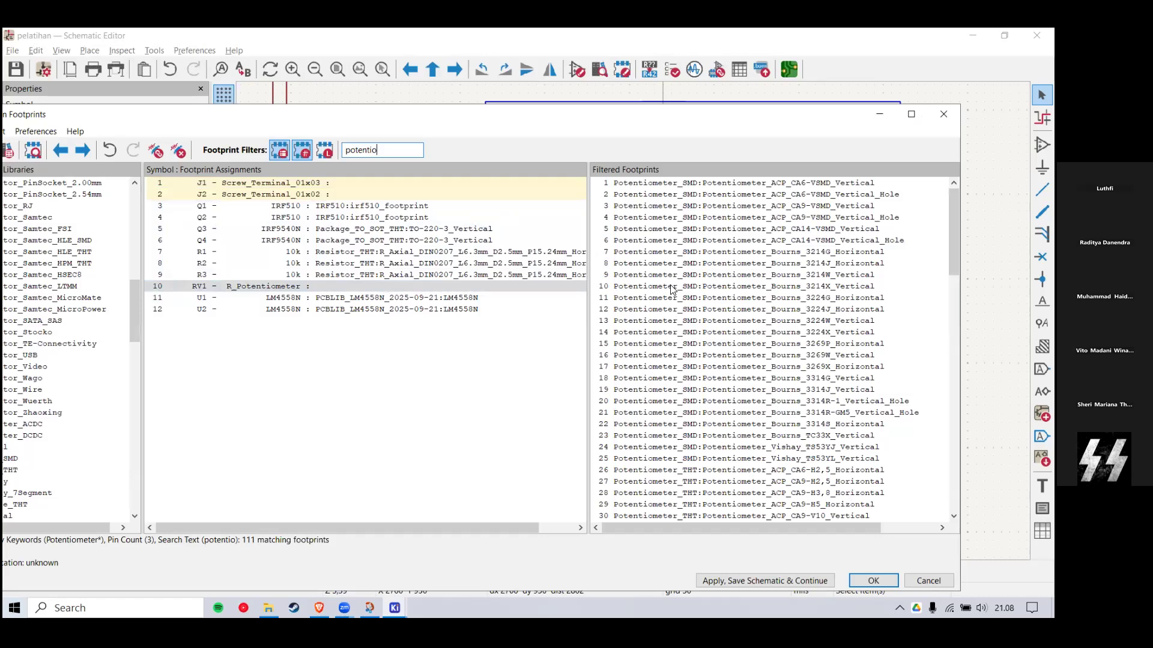
Step: Preview the Potentiometer_SMD footprints Potentiometer_ACP_CA6-VSMD_Vertical and Potentiometer_Bourns_3214G_Horizontal for RV1
{"action": "left_click_drag", "start_coordinate": [808, 114], "coordinate": [684, 101]}
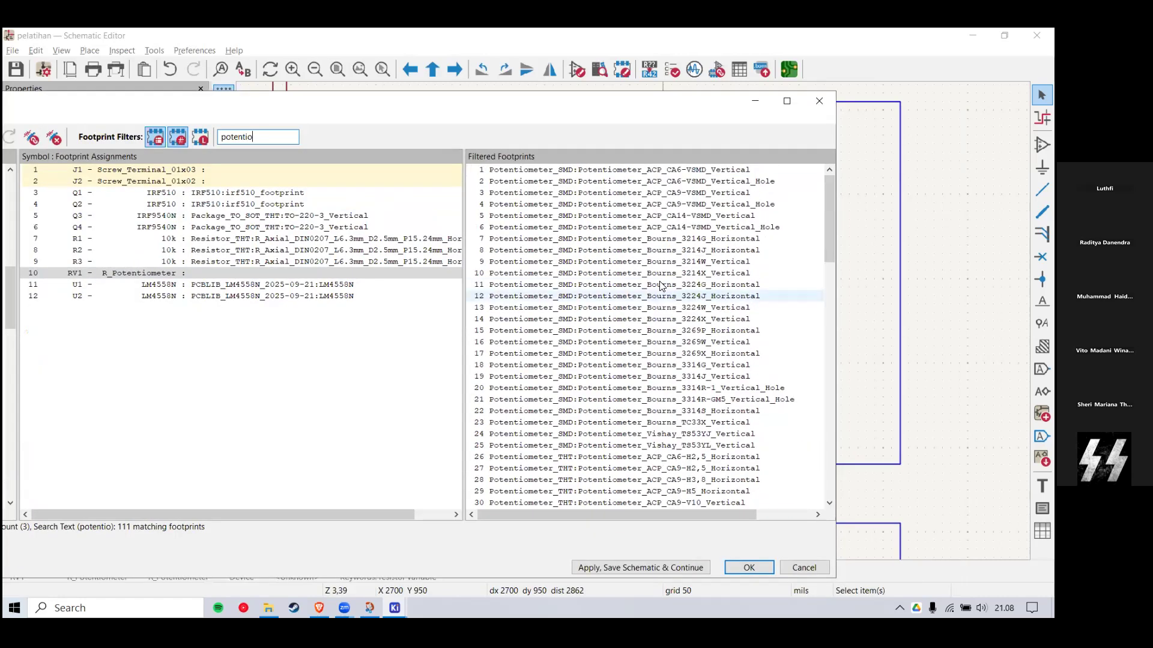
{"action": "right_click", "coordinate": [655, 172]}
{"action": "left_click", "coordinate": [696, 181]}
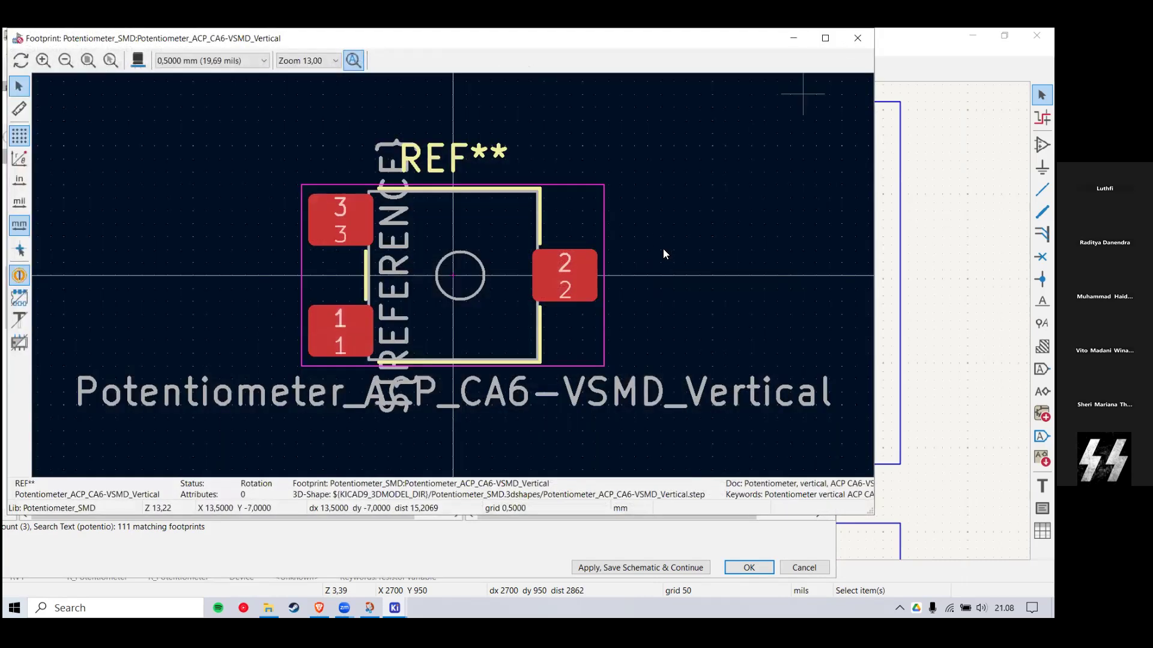
{"action": "left_click", "coordinate": [857, 37]}
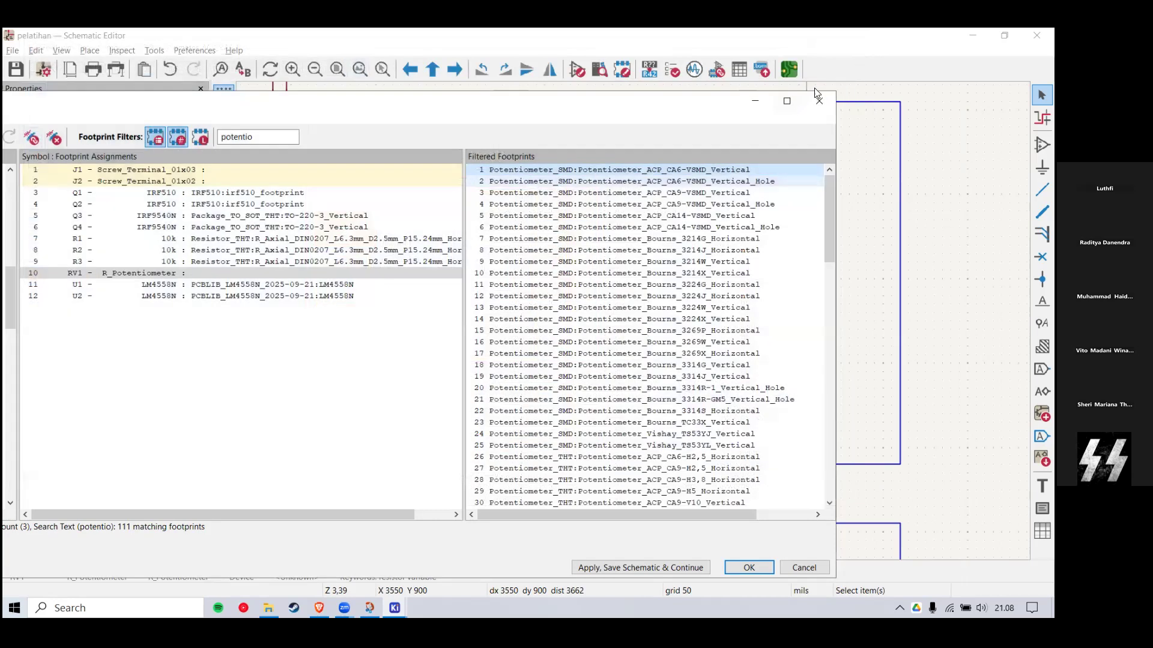
{"action": "left_click", "coordinate": [686, 239]}
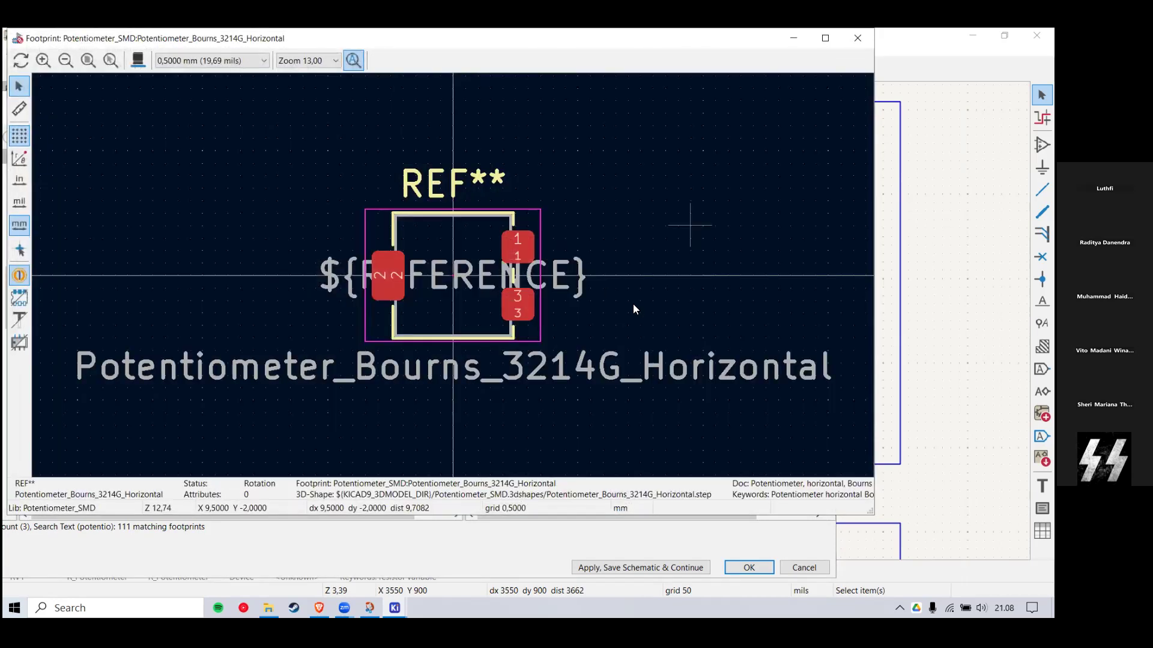
{"action": "left_click", "coordinate": [858, 38]}
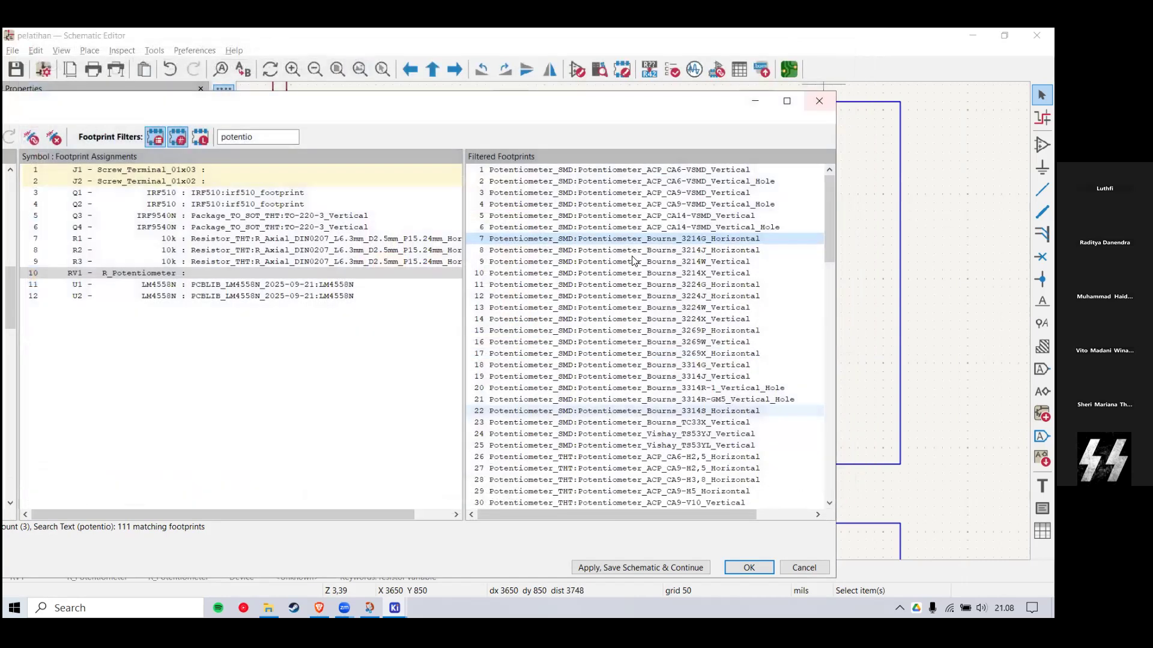
Step: Preview the through-hole footprint Potentiometer_ACP_CA6-H2,5_Horizontal for RV1
{"action": "scroll", "coordinate": [633, 261], "scroll_direction": "down", "scroll_amount": 6}
{"action": "left_click_drag", "start_coordinate": [635, 251], "coordinate": [661, 294]}
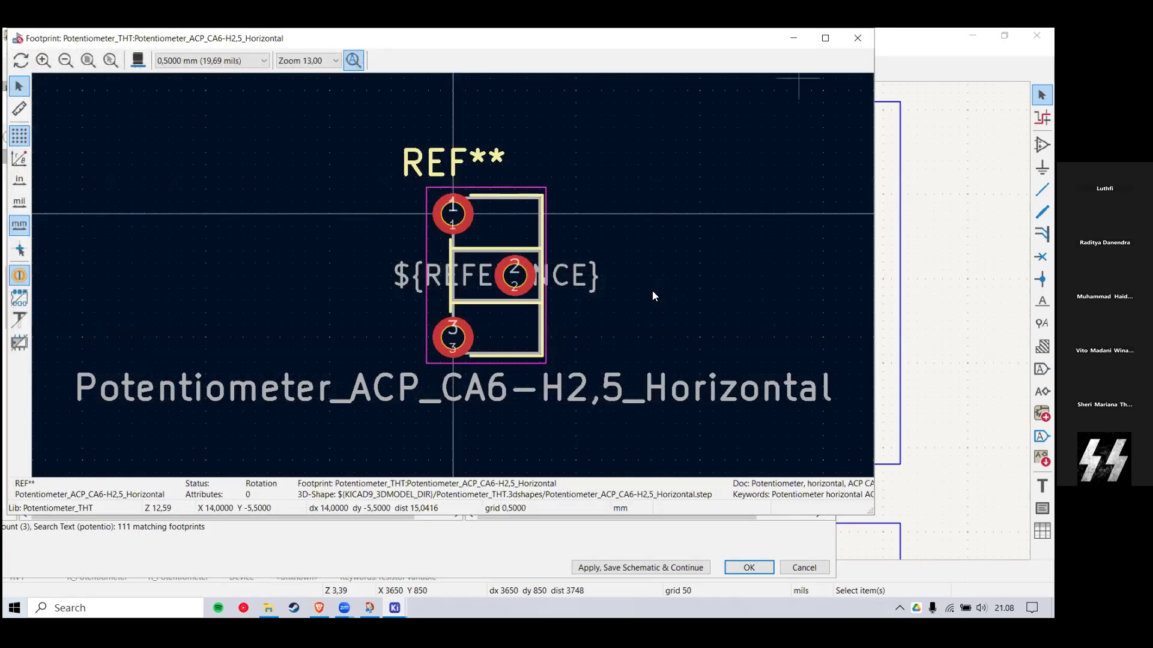
{"action": "key", "text": "Escape"}
Step: Preview the footprint Potentiometer_THT:Potentiometer_ACP_CA9-H5_Horizontal and assign it to RV1
{"action": "right_click", "coordinate": [671, 293]}
{"action": "right_click", "coordinate": [673, 282]}
{"action": "left_click", "coordinate": [697, 290]}
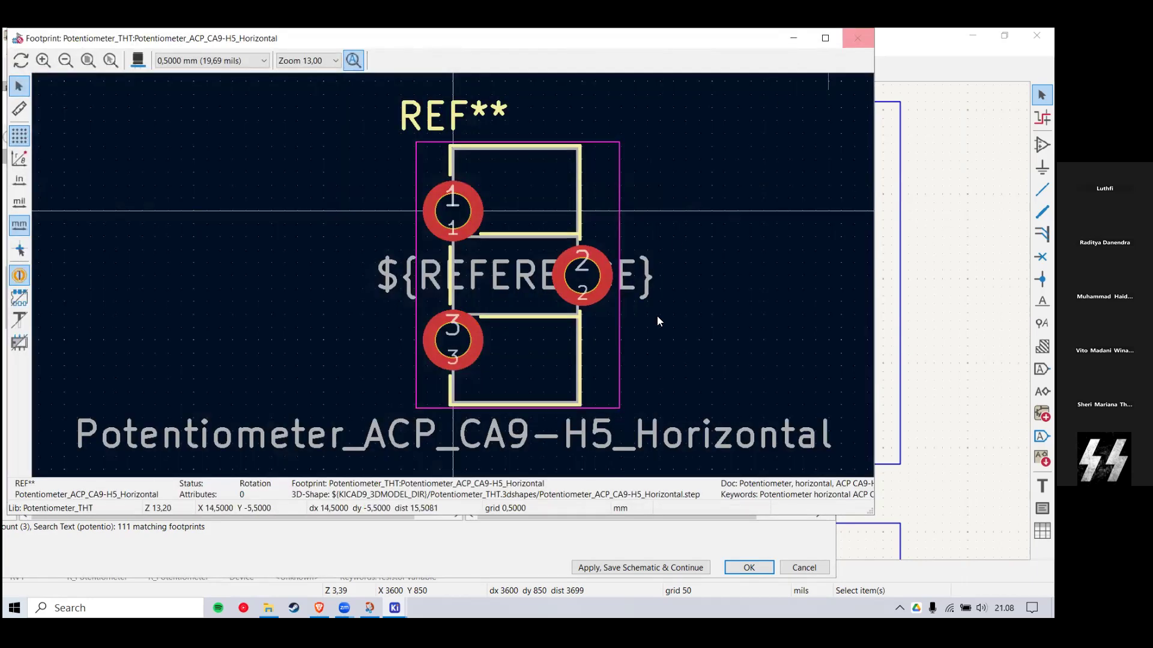
{"action": "key", "text": "Escape"}
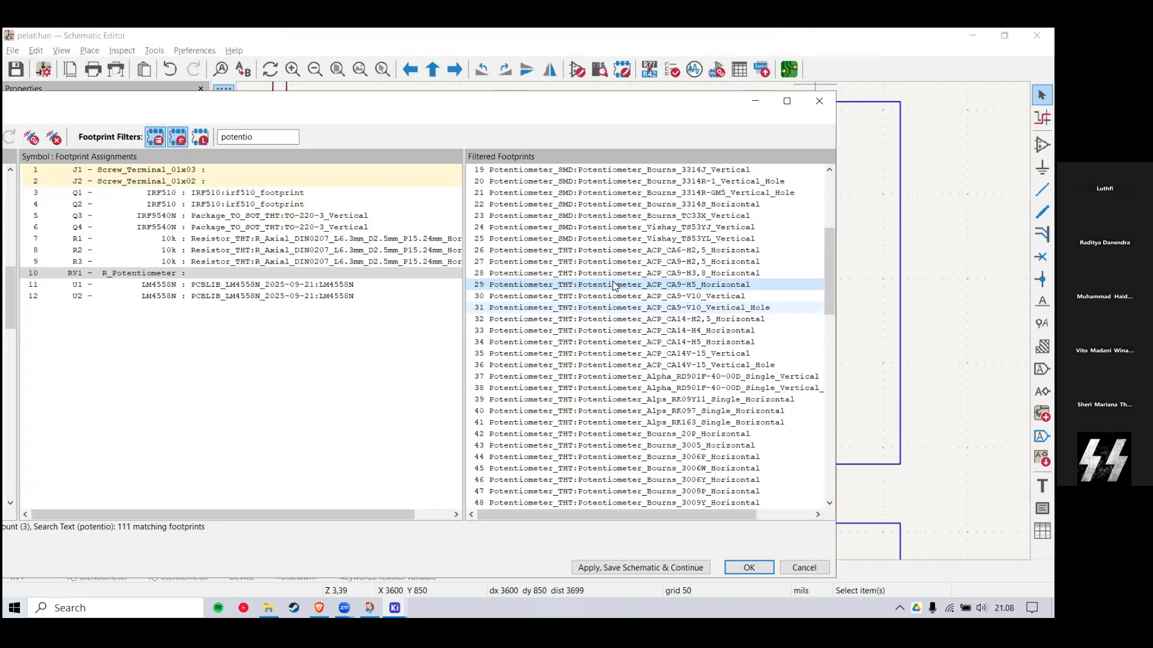
{"action": "right_click", "coordinate": [614, 286]}
Step: Clear the footprint search text for J1, preview TerminalBlock_Altech_AK300-3_P5.00mm, and assign it to J1
{"action": "left_click", "coordinate": [227, 170]}
{"action": "double_click", "coordinate": [244, 139]}
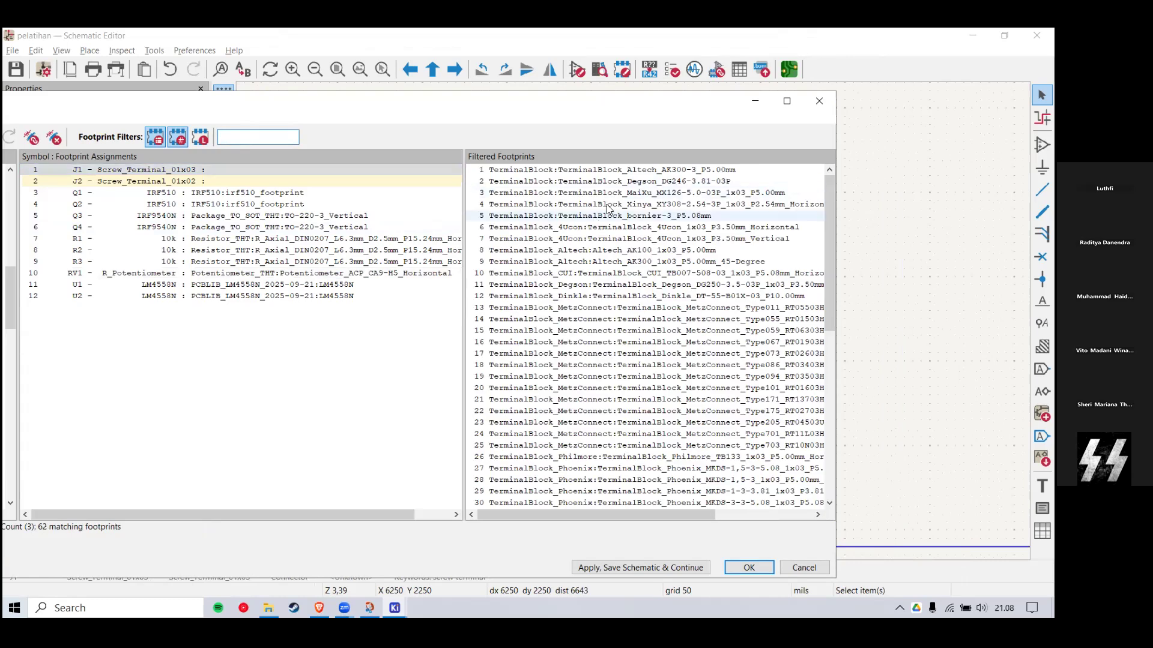
{"action": "scroll", "coordinate": [646, 215], "scroll_direction": "down", "scroll_amount": 8}
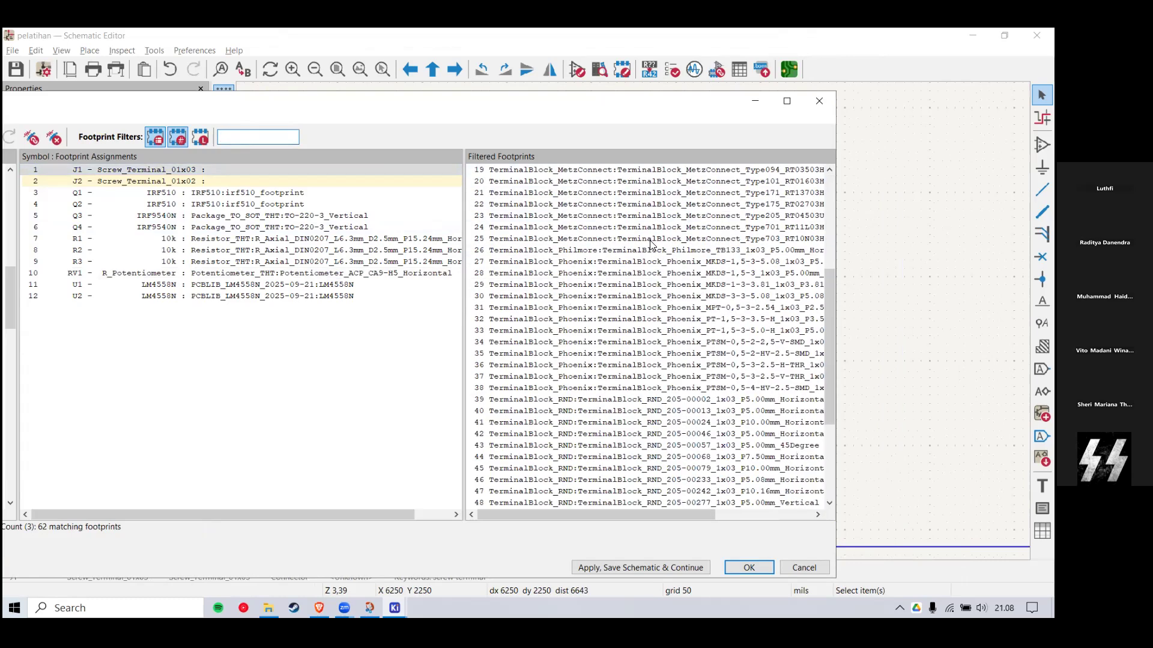
{"action": "scroll", "coordinate": [614, 421], "scroll_direction": "up", "scroll_amount": 8}
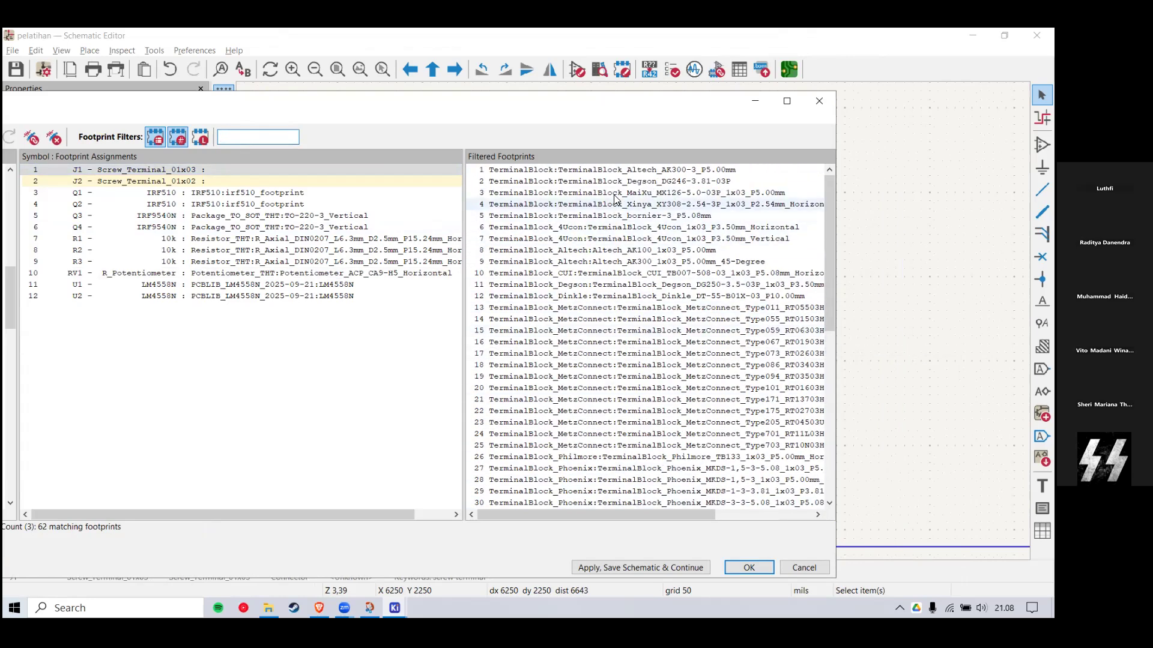
{"action": "right_click", "coordinate": [636, 171]}
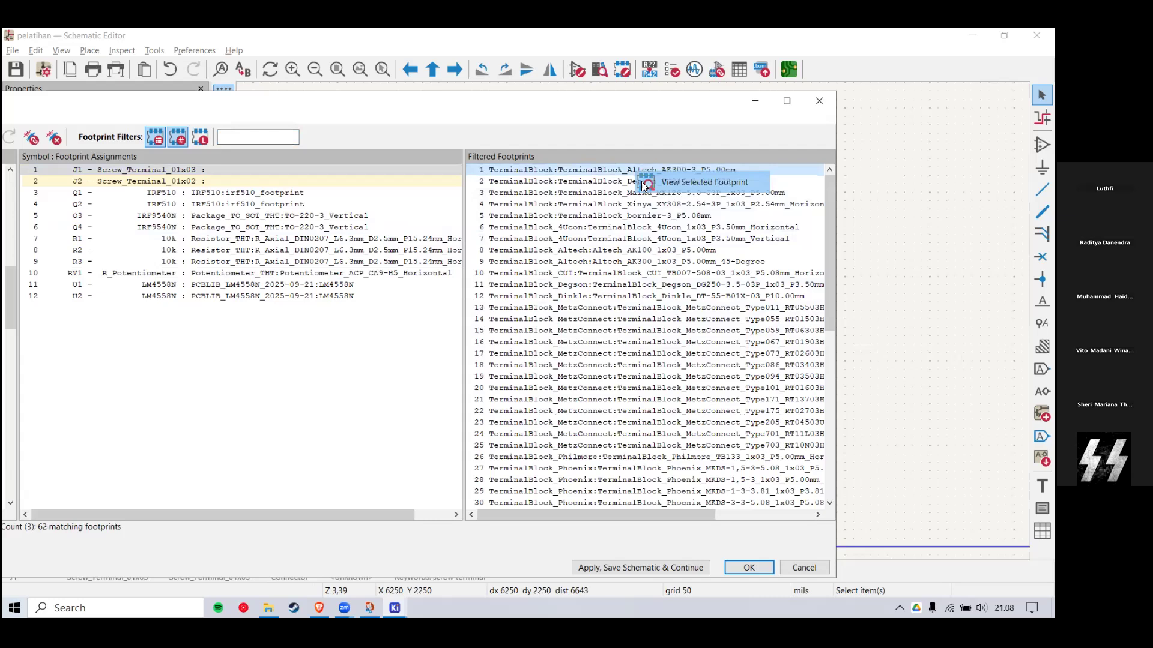
{"action": "left_click", "coordinate": [690, 183]}
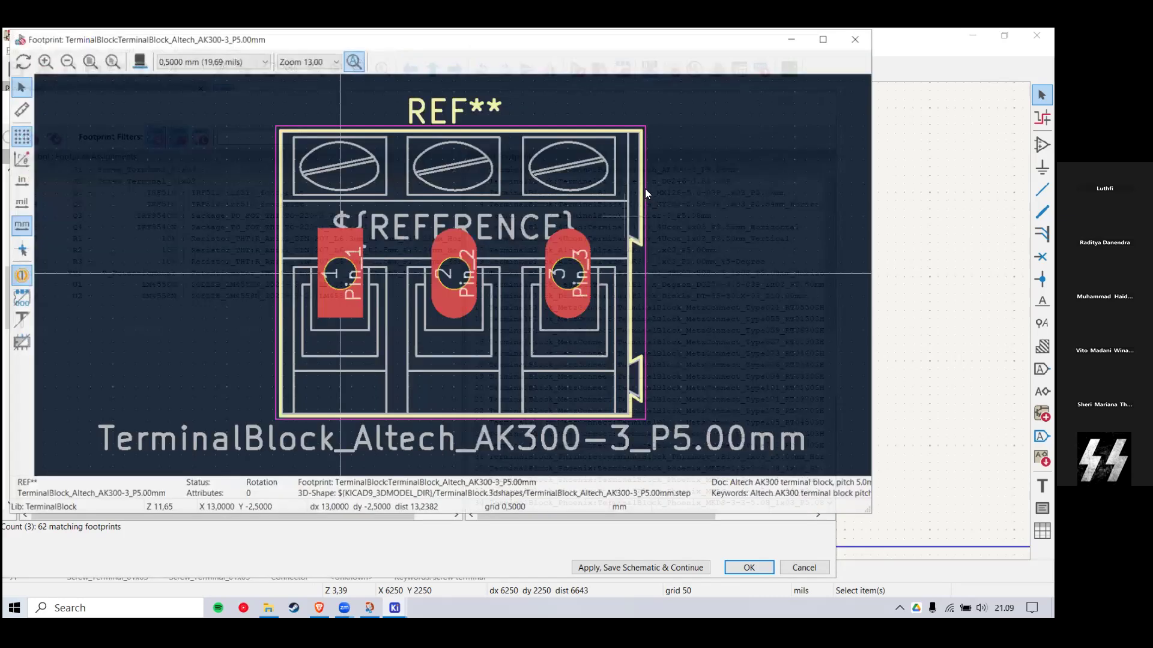
{"action": "key", "text": "Escape"}
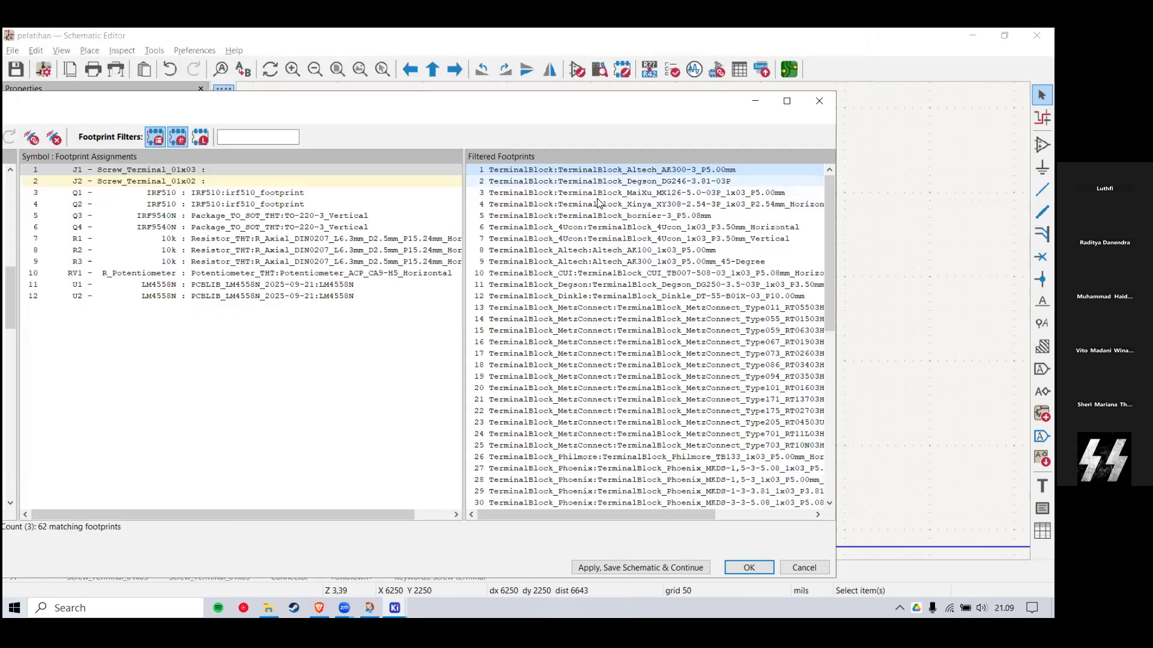
{"action": "double_click", "coordinate": [642, 170]}
{"action": "left_click", "coordinate": [647, 192]}
{"action": "right_click", "coordinate": [647, 192]}
{"action": "left_click", "coordinate": [664, 203]}
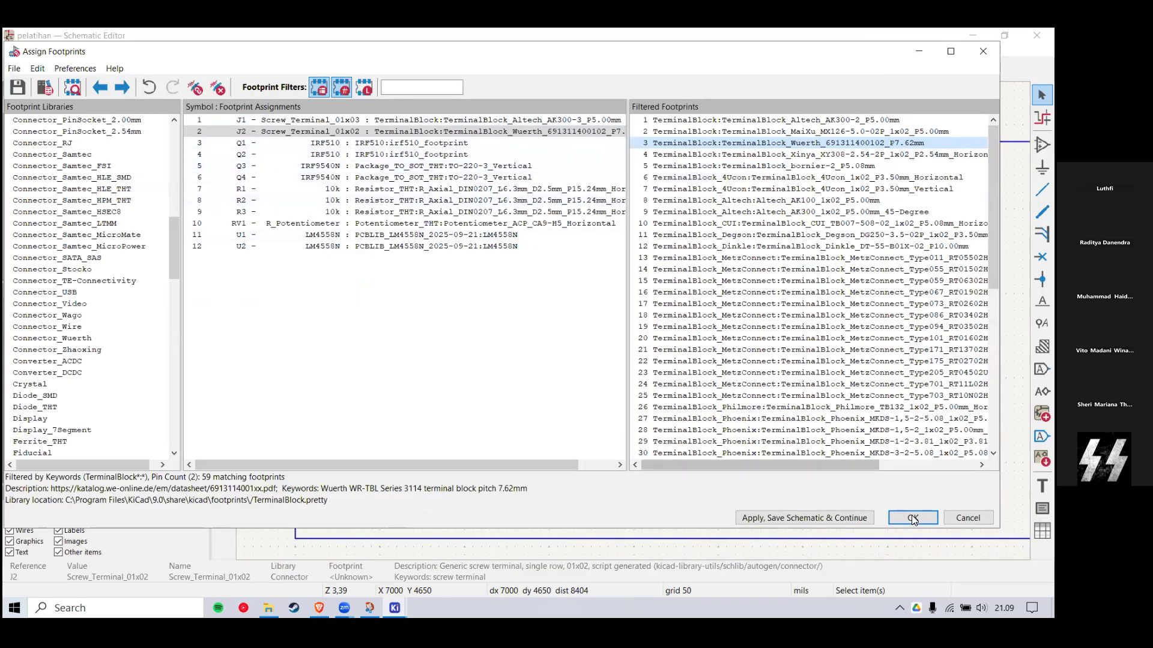
Step: Apply the footprint assignments, save the schematic, and return to the full schematic sheet
{"action": "left_click", "coordinate": [846, 516]}
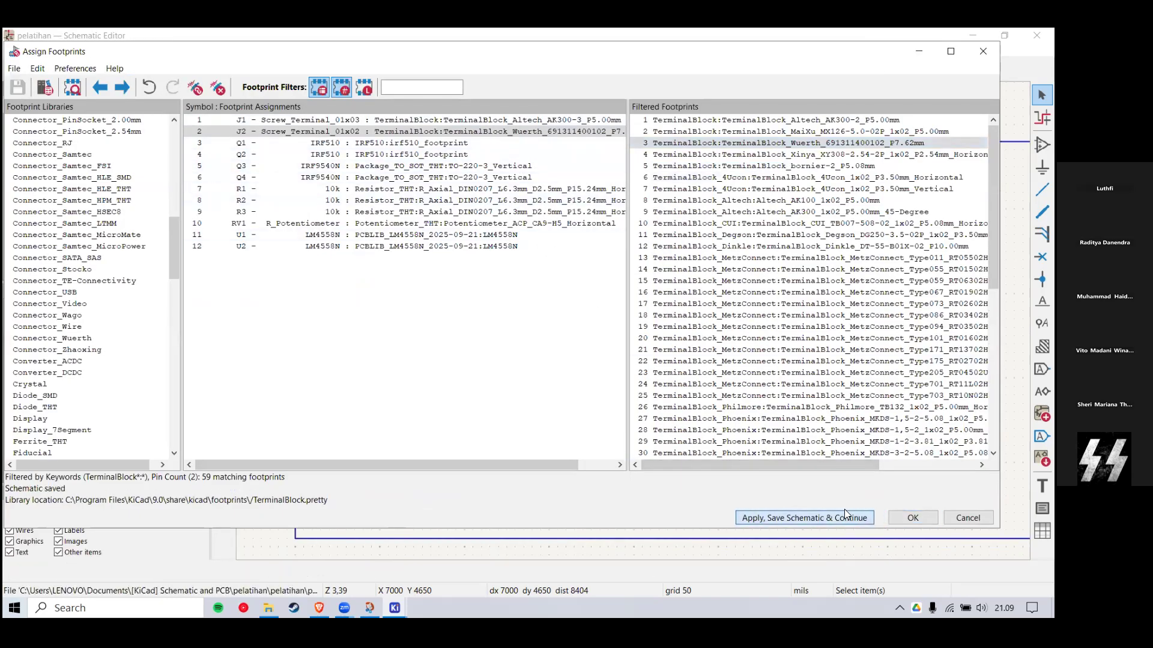
{"action": "left_click", "coordinate": [929, 518]}
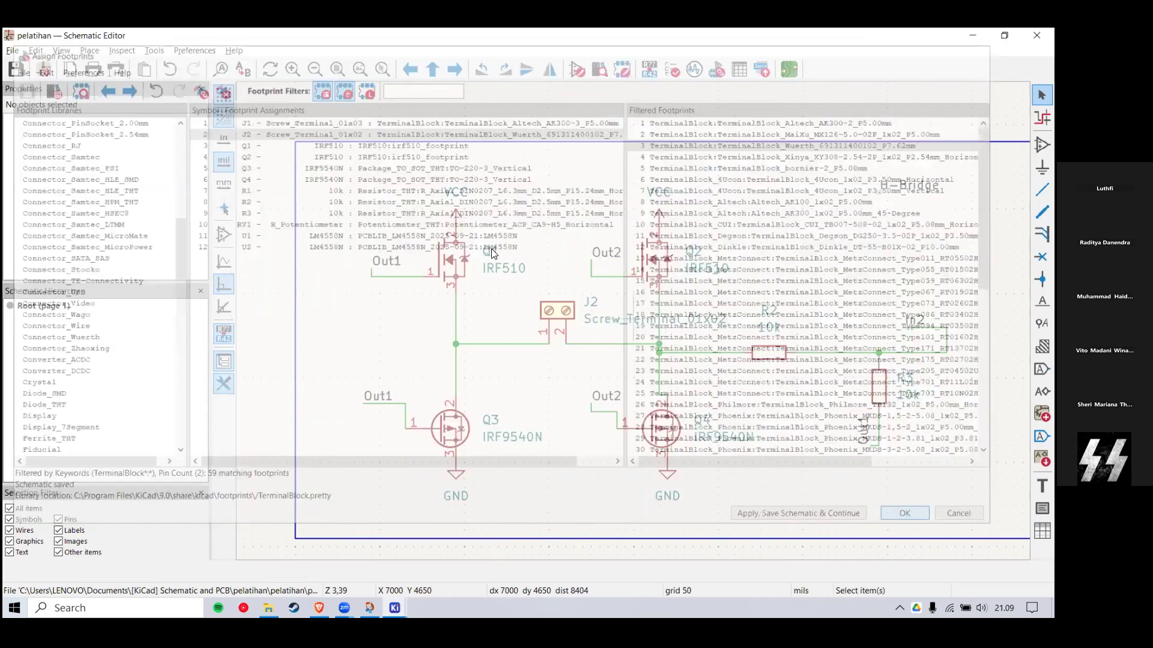
{"action": "key", "text": "Home"}
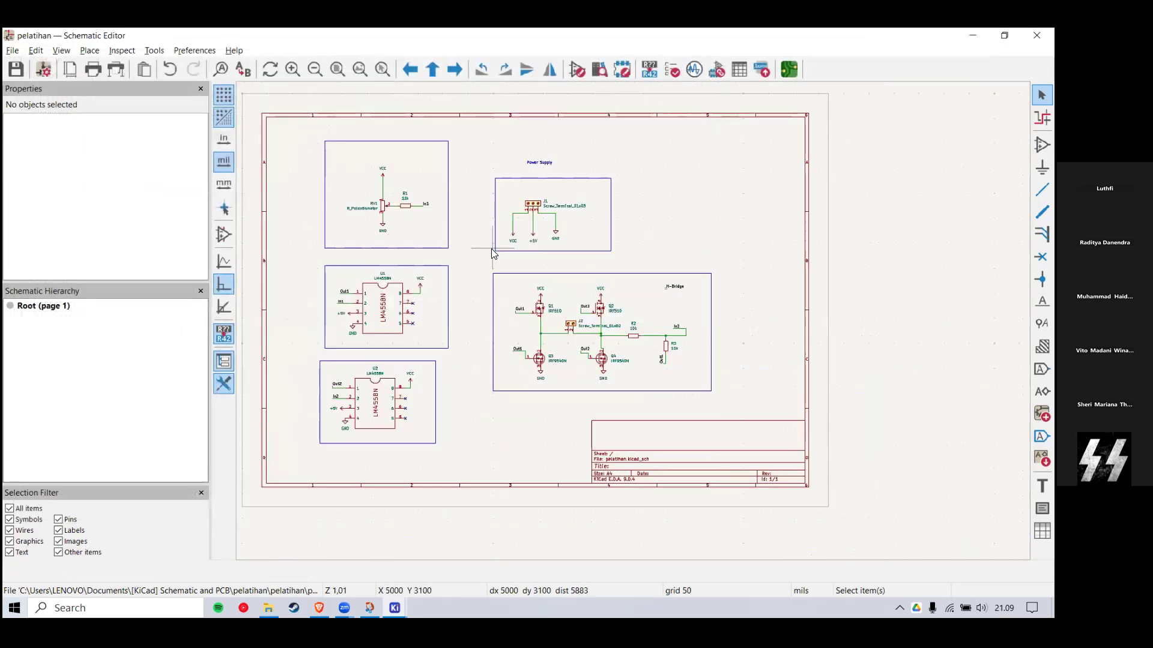
Step: Place a capacitor symbol C with the footprint Capacitor_THT C_Axial_L17.0mm_D7.0mm_P25.00mm_Horizontal in the empty area beside the Power Supply block
{"action": "left_click", "coordinate": [1042, 145]}
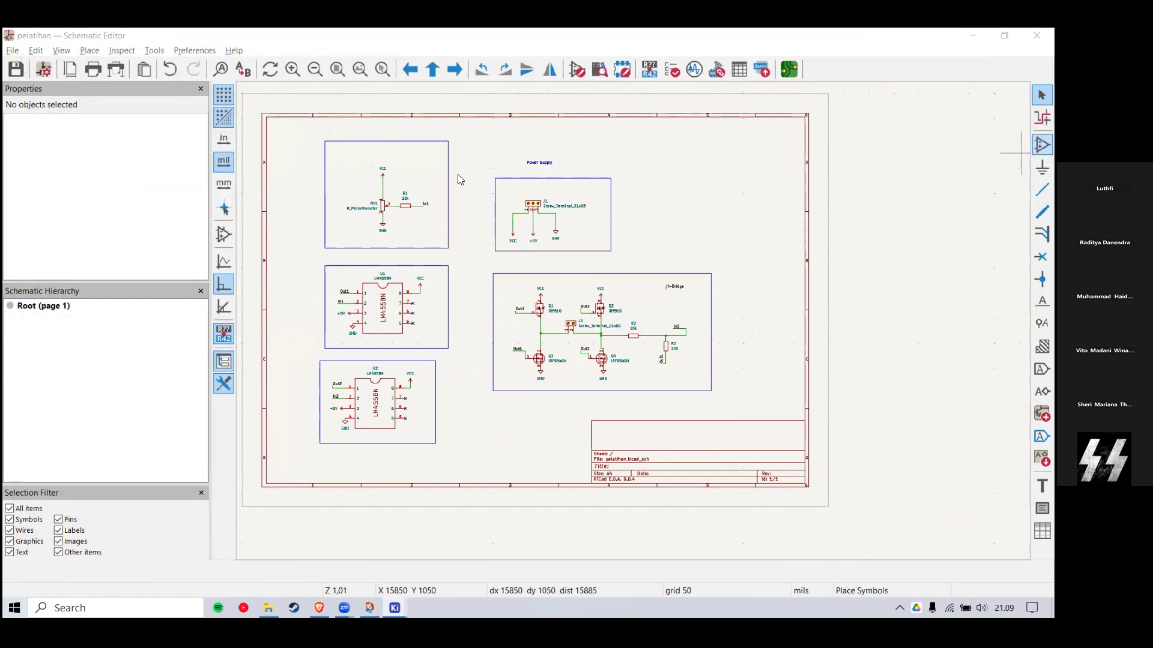
{"action": "type", "text": "r"}
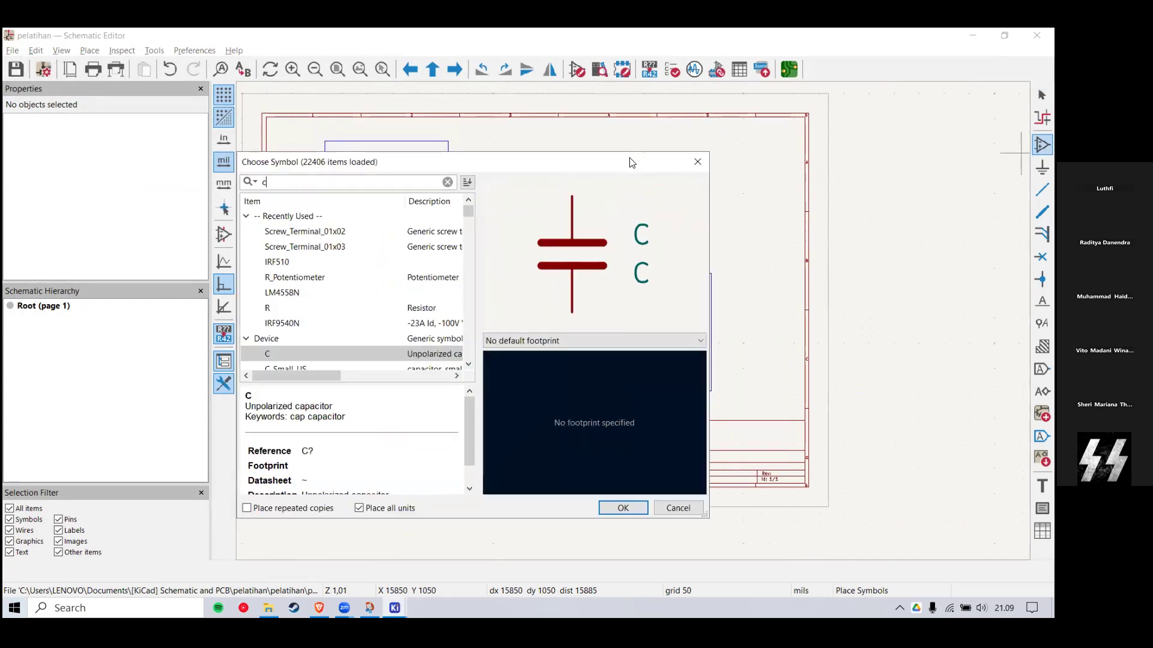
{"action": "left_click", "coordinate": [643, 264]}
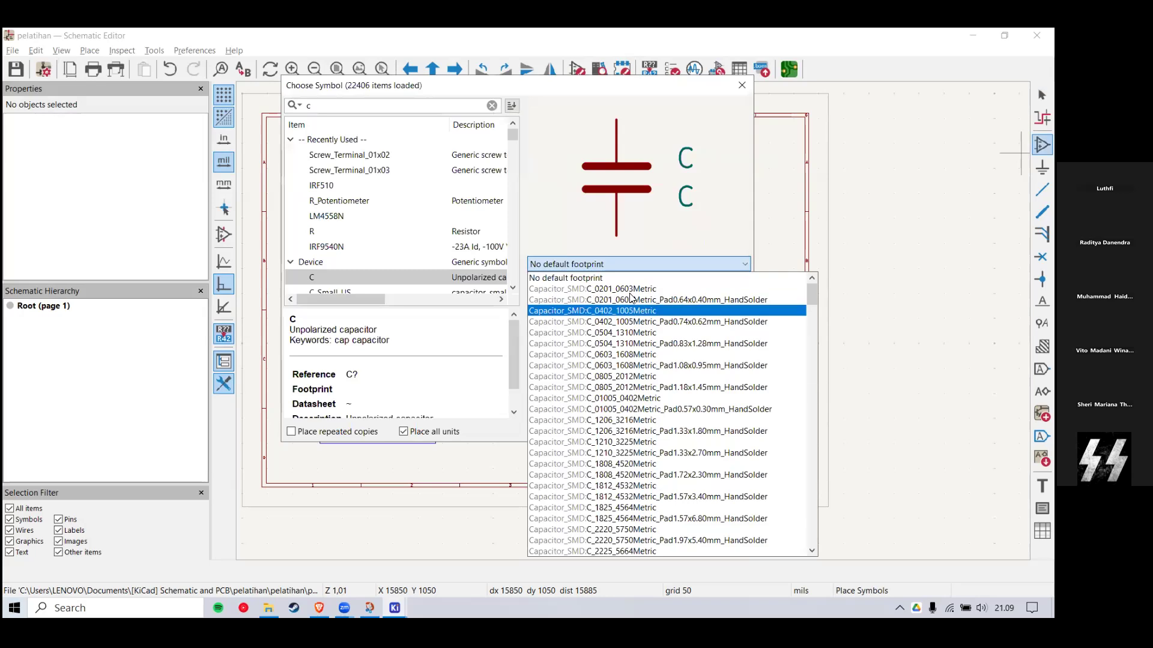
{"action": "left_click", "coordinate": [629, 293]}
{"action": "left_click", "coordinate": [643, 264]}
{"action": "scroll", "coordinate": [658, 416], "scroll_direction": "down", "scroll_amount": 15}
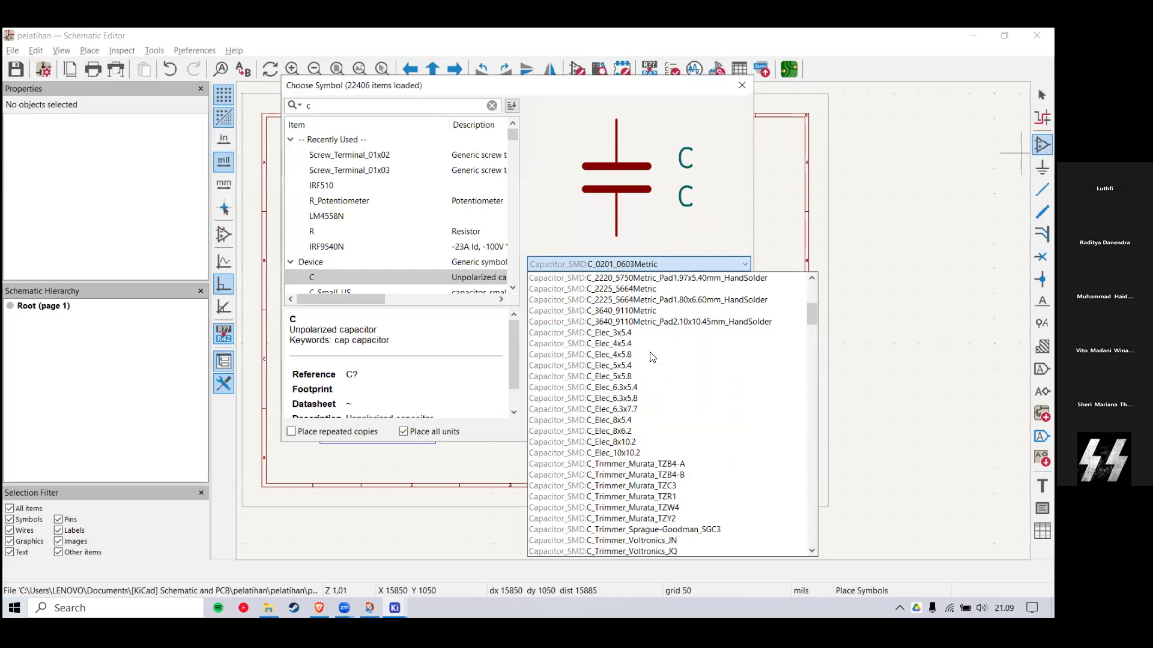
{"action": "scroll", "coordinate": [656, 414], "scroll_direction": "down", "scroll_amount": 5}
{"action": "left_click", "coordinate": [638, 399]}
{"action": "left_click", "coordinate": [667, 431]}
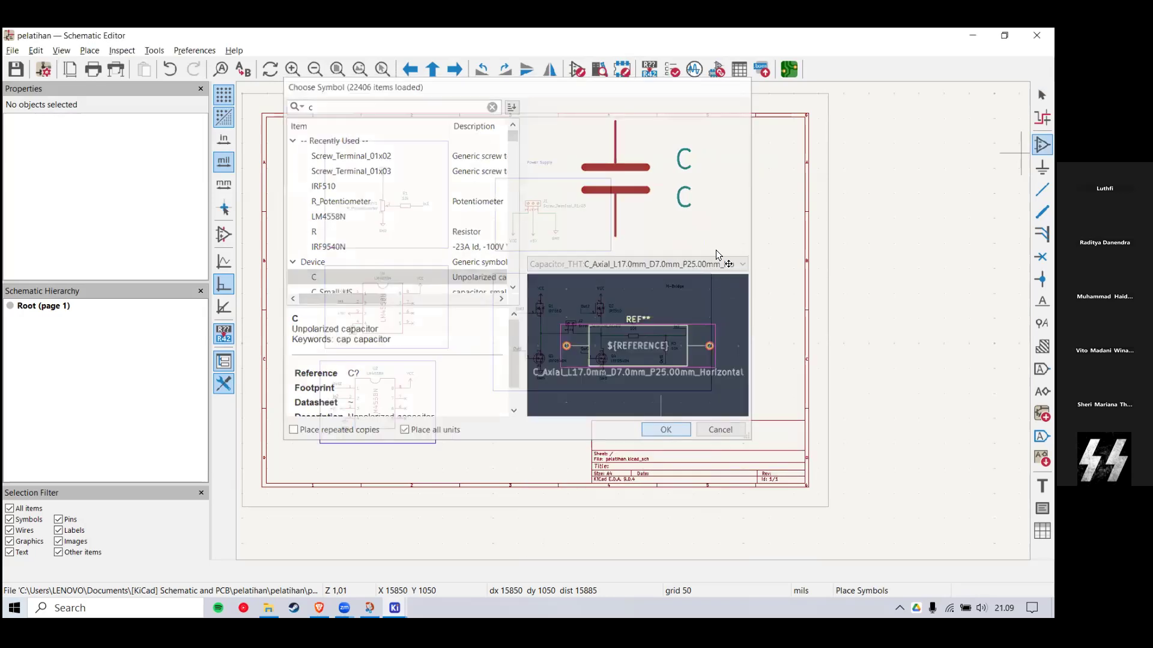
{"action": "left_click", "coordinate": [706, 218]}
Step: Delete the newly placed capacitor beside the Power Supply block and save the schematic
{"action": "key", "text": "Escape"}
{"action": "left_click_drag", "start_coordinate": [731, 182], "coordinate": [689, 240]}
{"action": "key", "text": "Delete"}
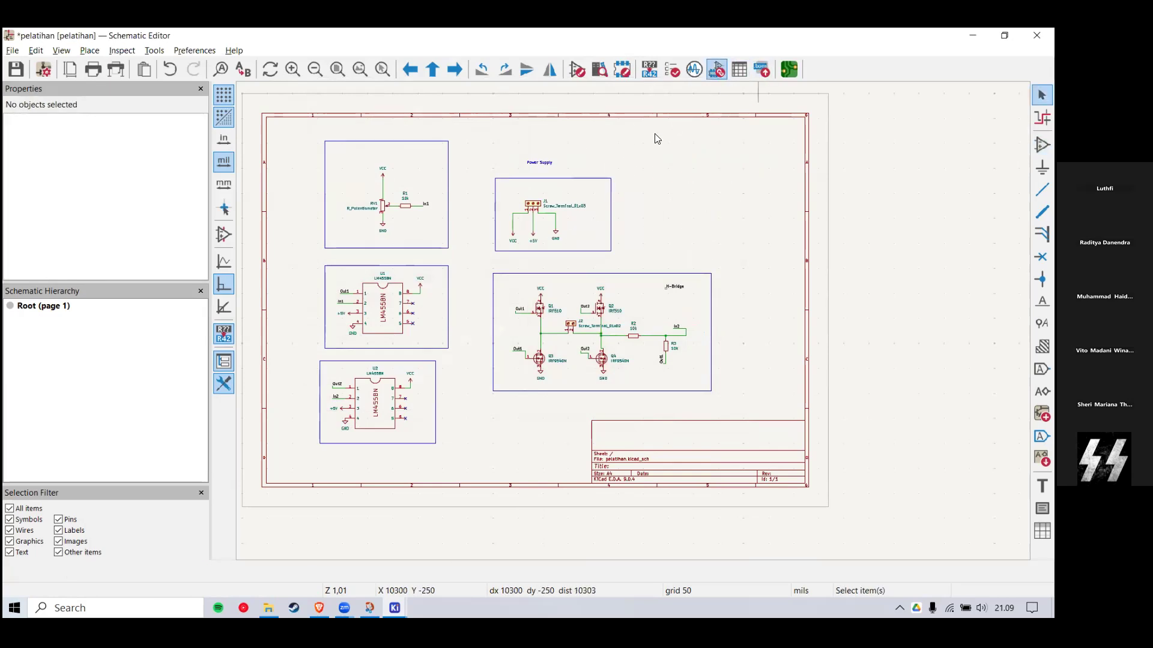
{"action": "left_click_drag", "start_coordinate": [787, 111], "coordinate": [301, 406]}
{"action": "left_click", "coordinate": [12, 51]}
{"action": "left_click", "coordinate": [48, 67]}
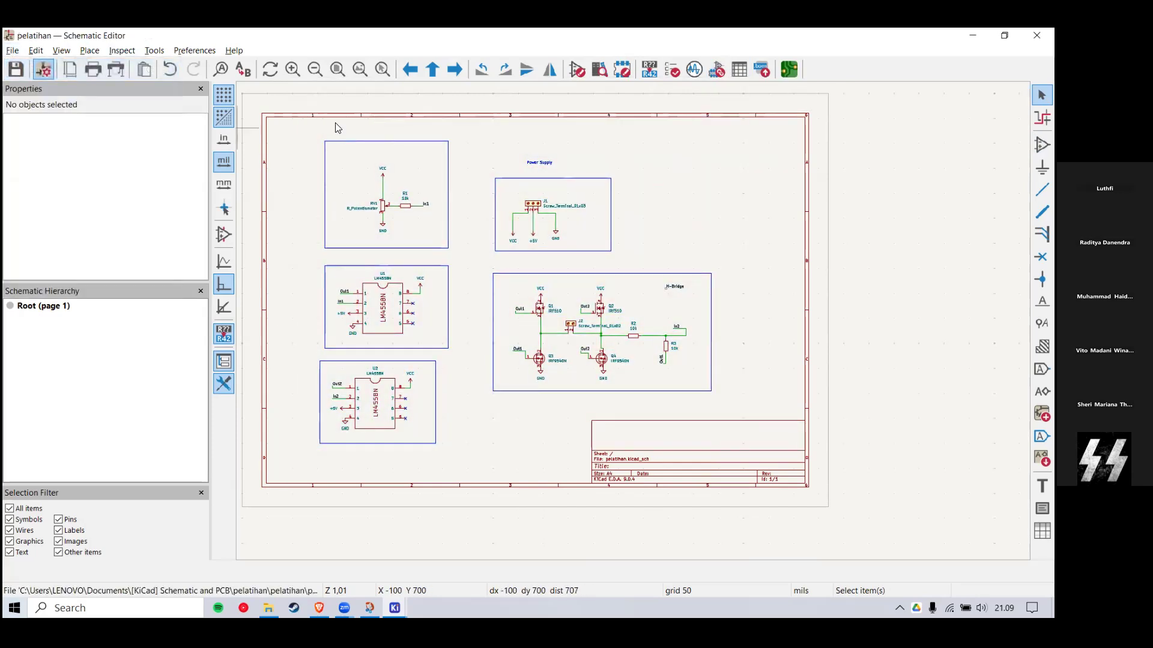
Step: Examine the J1 screw terminal wiring in the Power Supply block and the MOSFETs in the H-Bridge block
{"action": "left_click_drag", "start_coordinate": [760, 139], "coordinate": [290, 476]}
{"action": "left_click", "coordinate": [291, 476]}
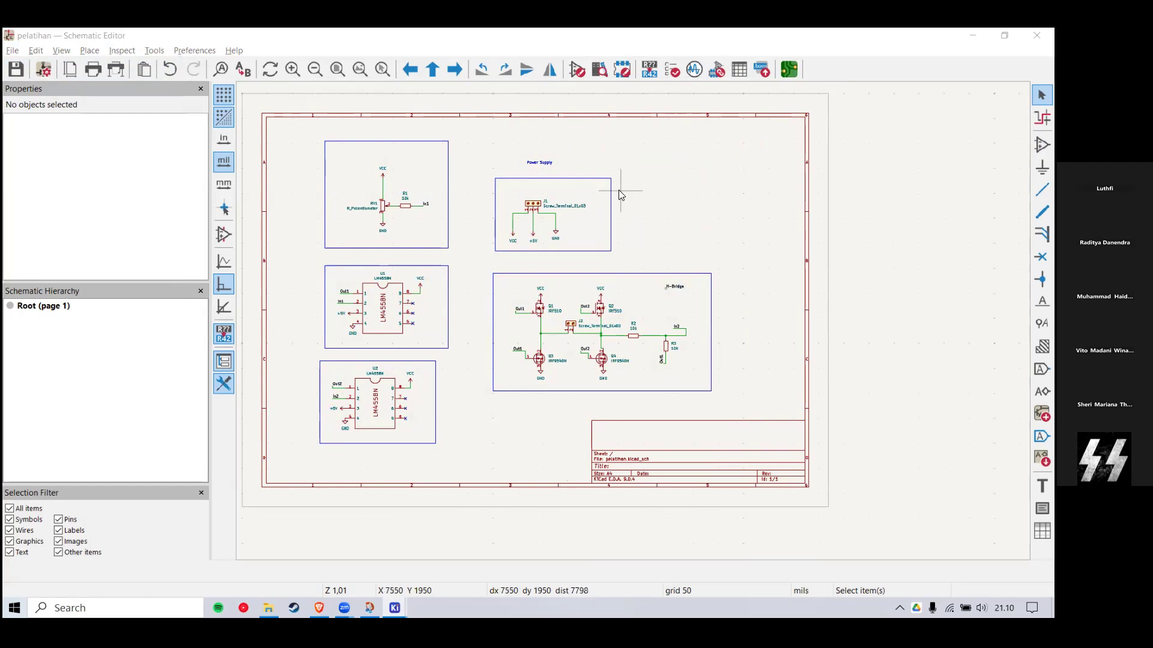
{"action": "scroll", "coordinate": [620, 191], "scroll_direction": "up", "scroll_amount": 2}
{"action": "scroll", "coordinate": [630, 322], "scroll_direction": "down", "scroll_amount": 2}
{"action": "scroll", "coordinate": [553, 350], "scroll_direction": "up", "scroll_amount": 1}
{"action": "scroll", "coordinate": [564, 350], "scroll_direction": "down", "scroll_amount": 2}
{"action": "scroll", "coordinate": [576, 350], "scroll_direction": "up", "scroll_amount": 1}
{"action": "scroll", "coordinate": [580, 350], "scroll_direction": "up", "scroll_amount": 4}
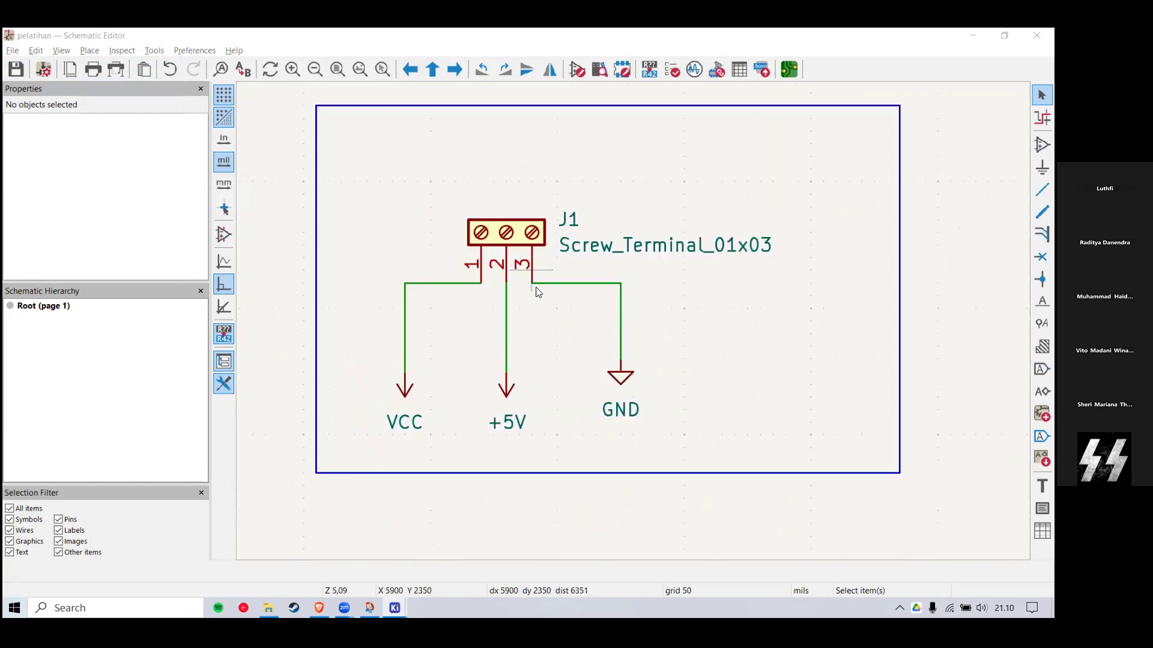
{"action": "scroll", "coordinate": [632, 321], "scroll_direction": "down", "scroll_amount": 4}
{"action": "scroll", "coordinate": [568, 372], "scroll_direction": "up", "scroll_amount": 3}
{"action": "scroll", "coordinate": [600, 312], "scroll_direction": "down", "scroll_amount": 3}
{"action": "scroll", "coordinate": [628, 252], "scroll_direction": "up", "scroll_amount": 3}
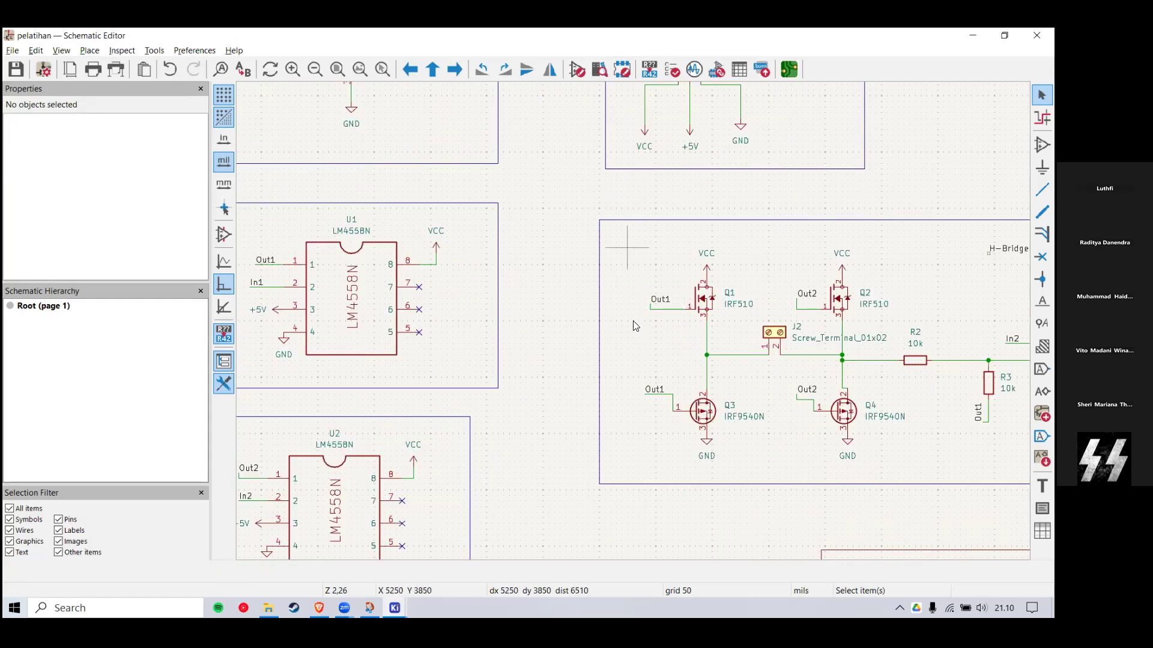
{"action": "scroll", "coordinate": [600, 270], "scroll_direction": "down", "scroll_amount": 4}
{"action": "scroll", "coordinate": [534, 288], "scroll_direction": "up", "scroll_amount": 1}
Step: Save the schematic, and examine the potentiometer input circuit and the supply connections of J1
{"action": "left_click", "coordinate": [14, 52]}
{"action": "left_click", "coordinate": [28, 69]}
{"action": "scroll", "coordinate": [490, 274], "scroll_direction": "up", "scroll_amount": 2}
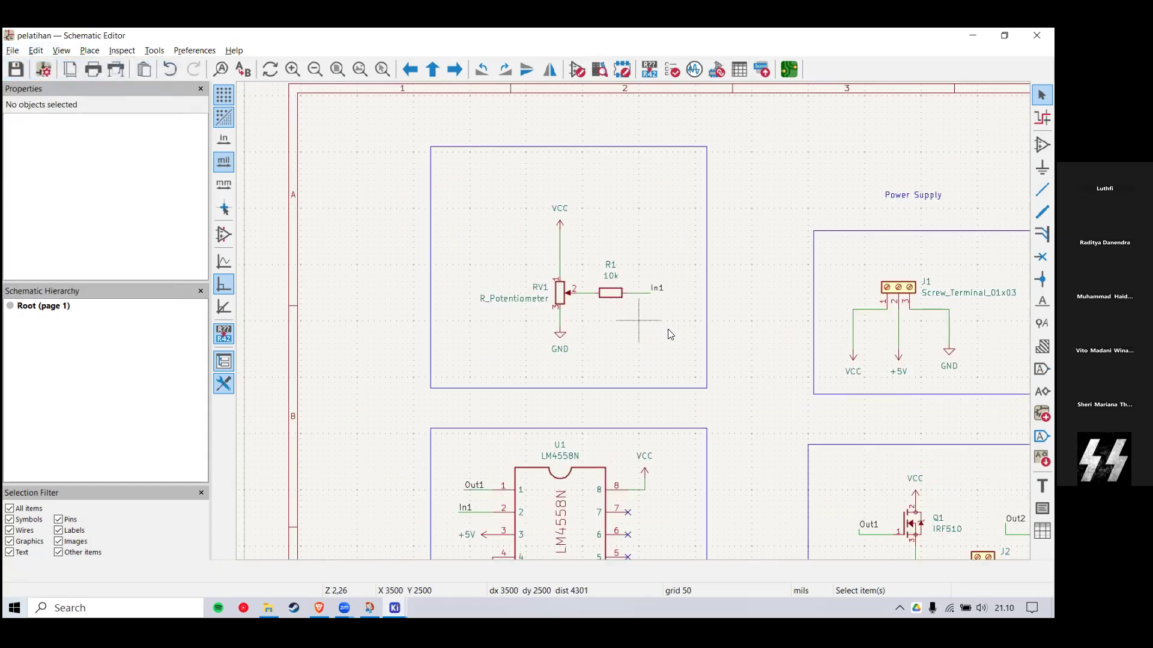
{"action": "scroll", "coordinate": [635, 325], "scroll_direction": "down", "scroll_amount": 3}
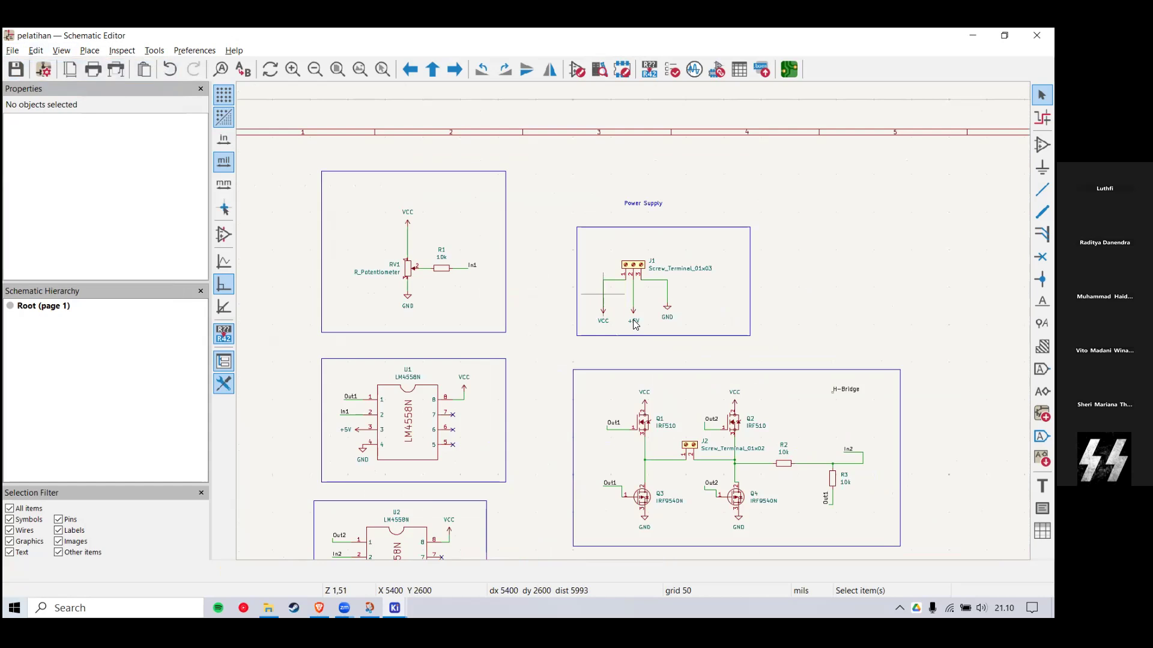
{"action": "scroll", "coordinate": [682, 279], "scroll_direction": "up", "scroll_amount": 4}
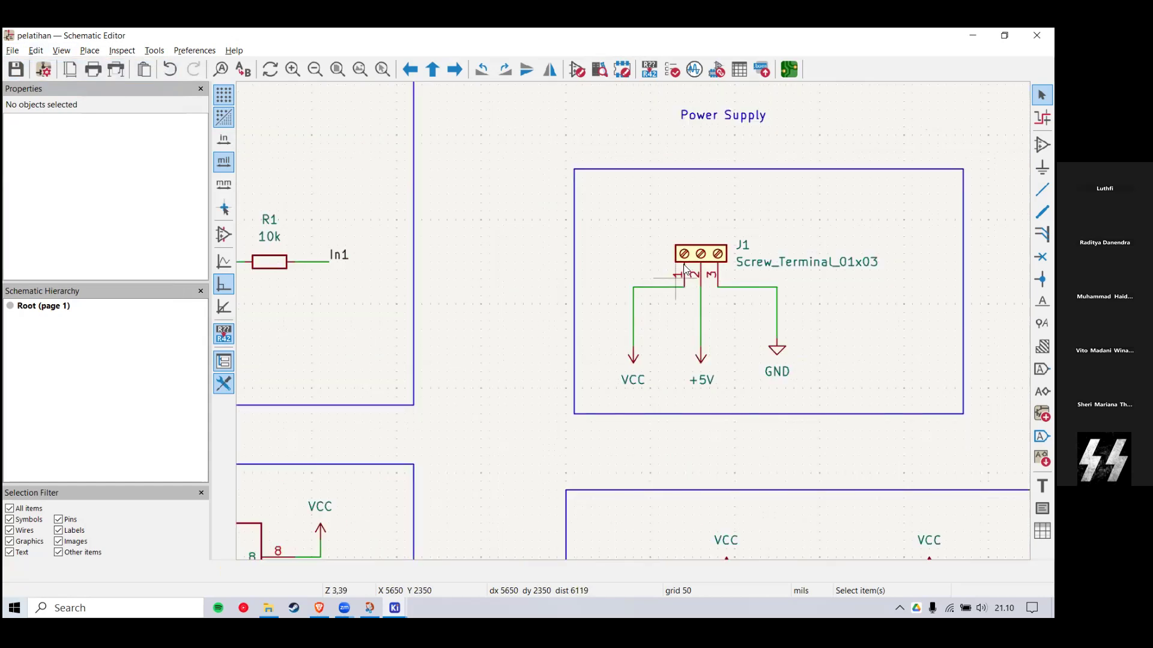
{"action": "scroll", "coordinate": [643, 319], "scroll_direction": "down", "scroll_amount": 3}
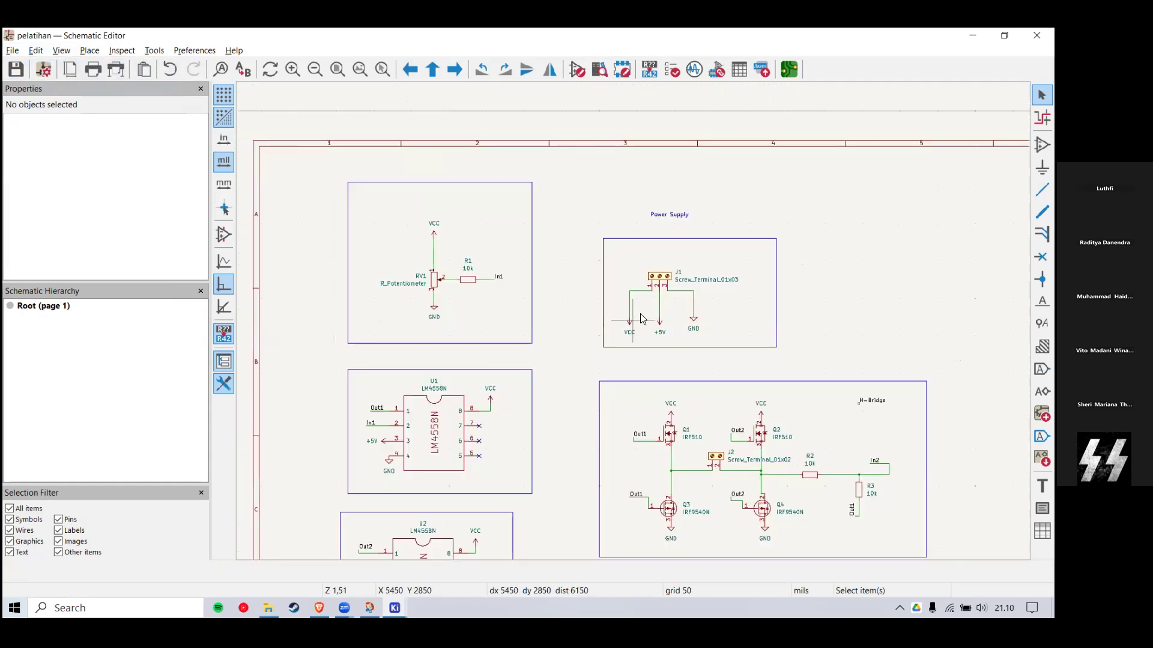
{"action": "scroll", "coordinate": [642, 319], "scroll_direction": "up", "scroll_amount": 1}
{"action": "scroll", "coordinate": [636, 327], "scroll_direction": "down", "scroll_amount": 1}
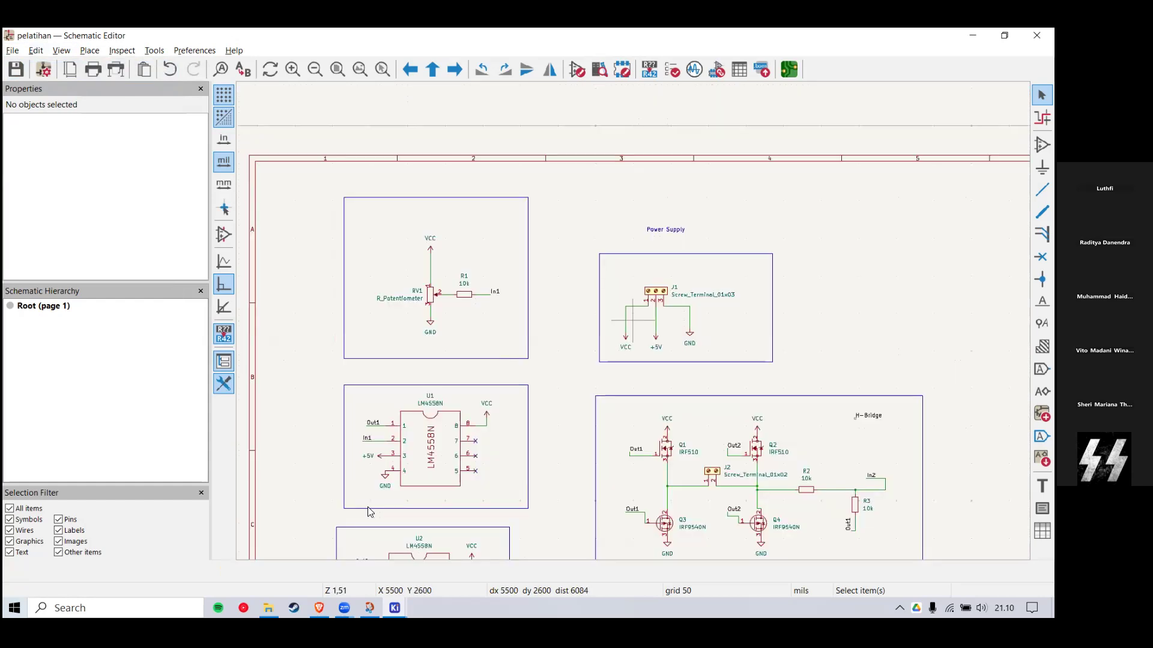
Step: Switch to EasyEDA and try to convert the Finpro RE schematic to a PCB, dismissing the duplicate prefix warning
{"action": "left_click", "coordinate": [319, 608]}
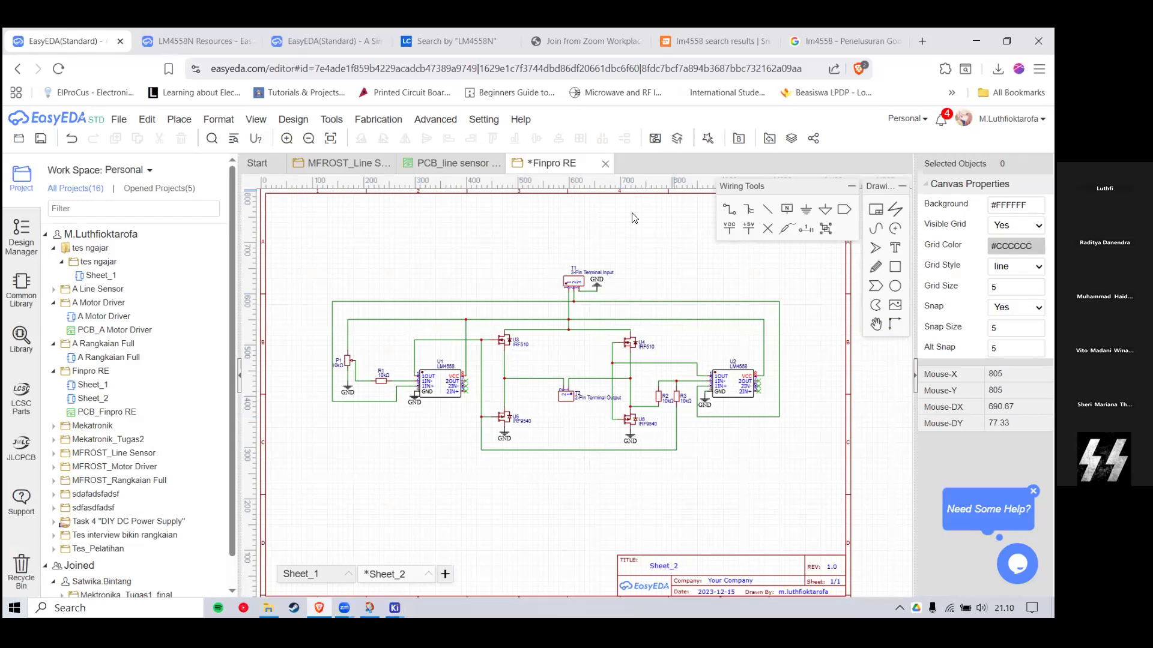
{"action": "left_click", "coordinate": [526, 415]}
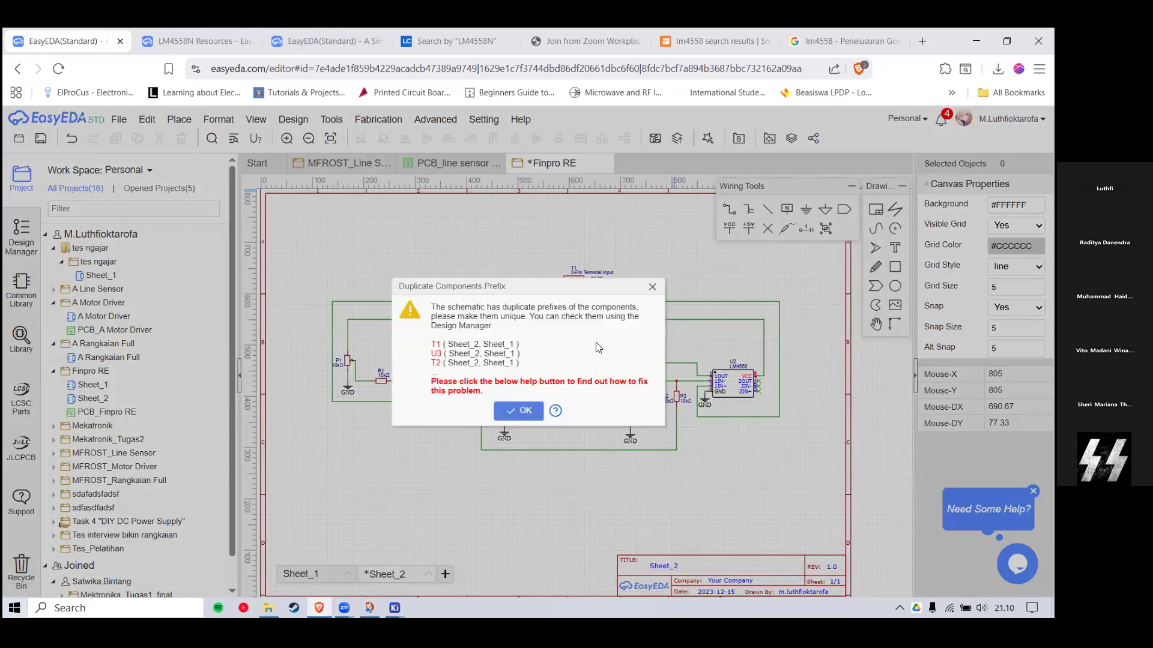
{"action": "key", "text": "k"}
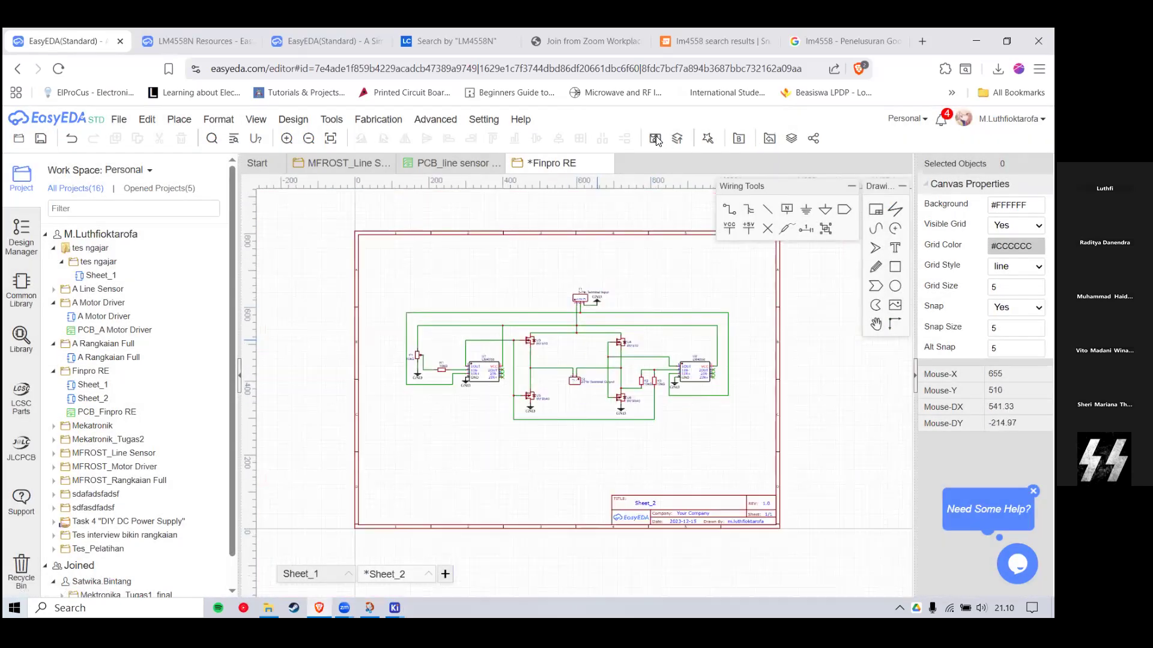
{"action": "scroll", "coordinate": [575, 358], "scroll_direction": "down", "scroll_amount": 2}
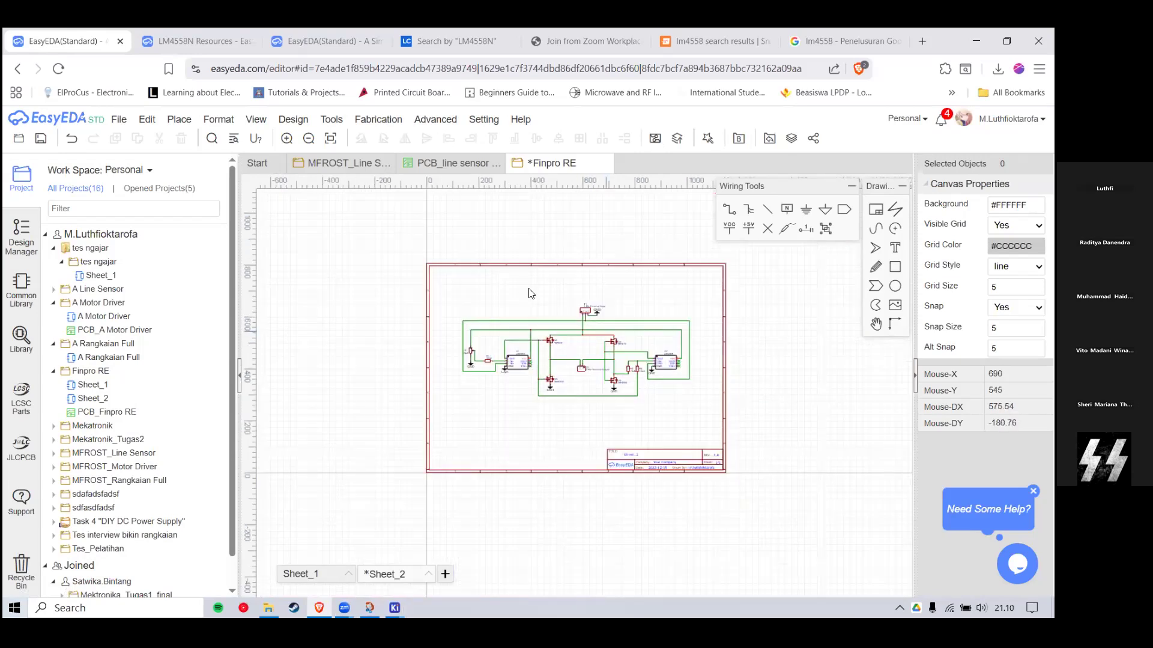
{"action": "scroll", "coordinate": [618, 322], "scroll_direction": "down", "scroll_amount": 1}
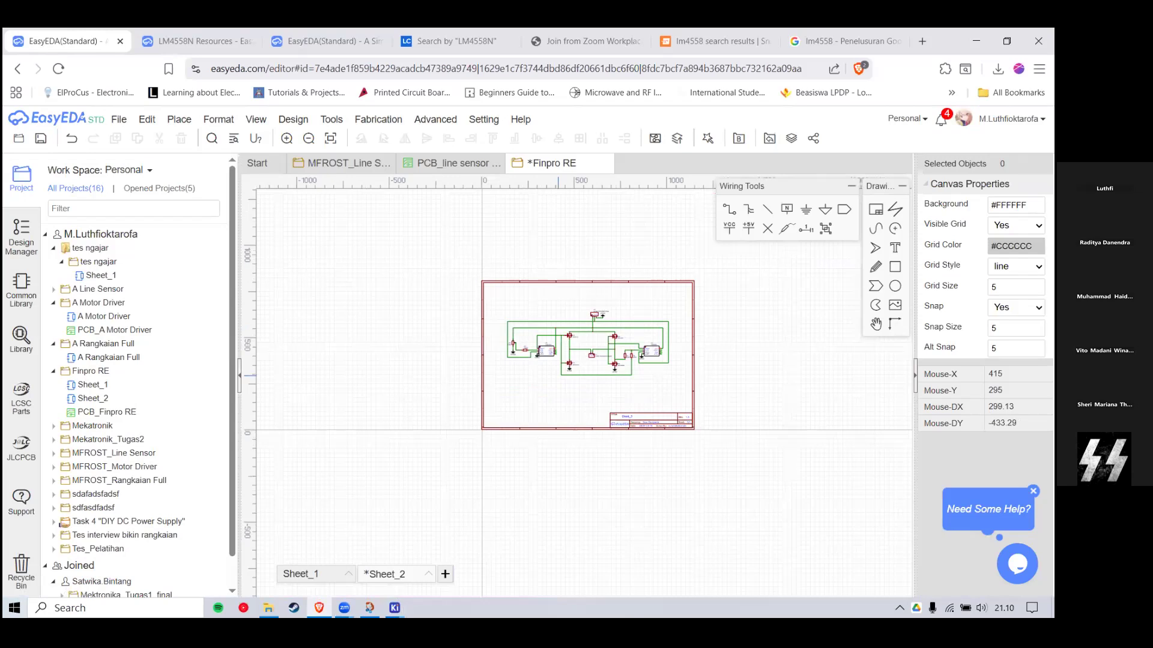
{"action": "scroll", "coordinate": [555, 290], "scroll_direction": "up", "scroll_amount": 2}
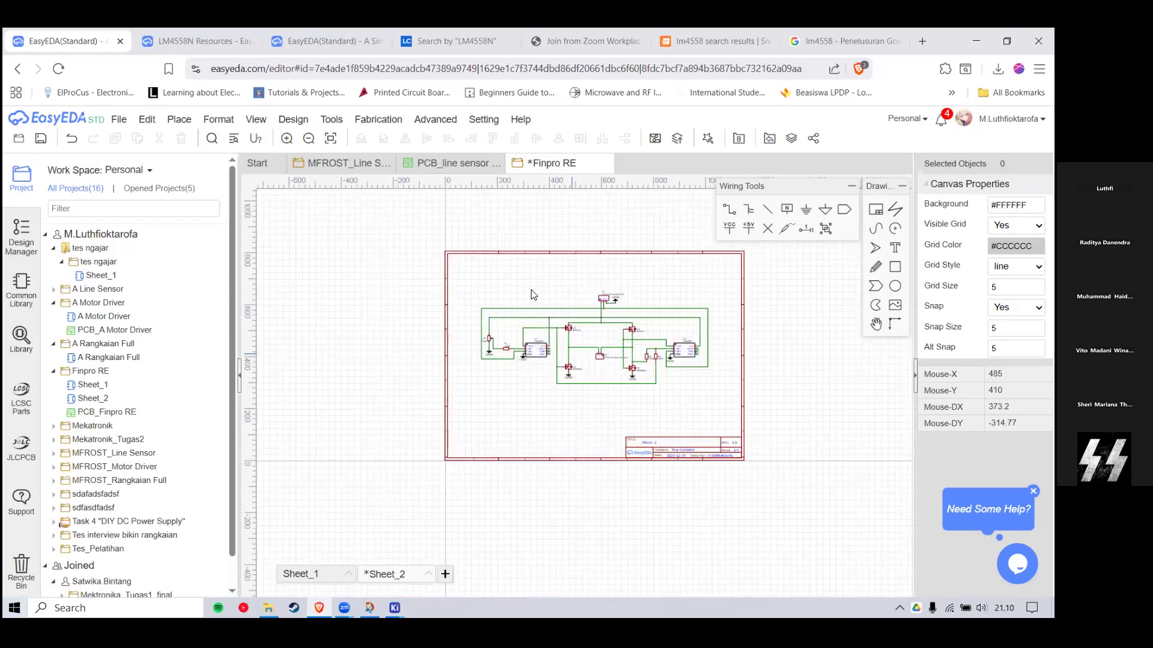
{"action": "scroll", "coordinate": [532, 294], "scroll_direction": "up", "scroll_amount": 1}
{"action": "key", "text": "alt+Tab"}
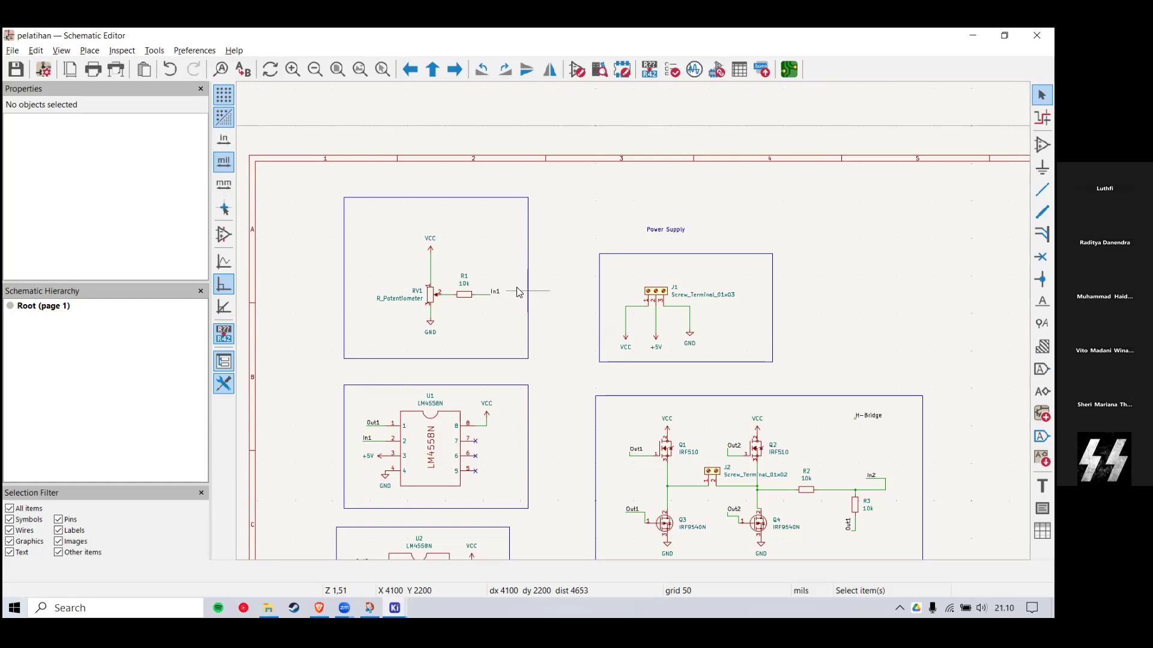
{"action": "key", "text": "alt+Tab"}
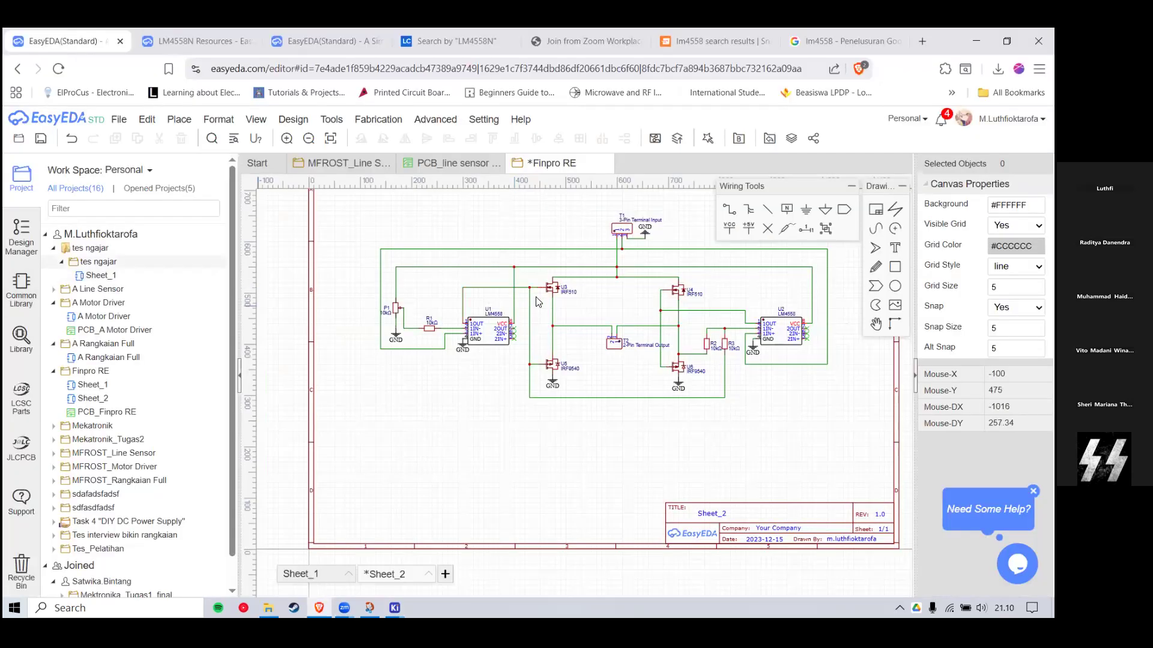
Step: Open Sheet_1 of tes ngajar and convert it to a two-layer PCB with the default rectangular outline, skipping the net check
{"action": "left_click", "coordinate": [111, 276]}
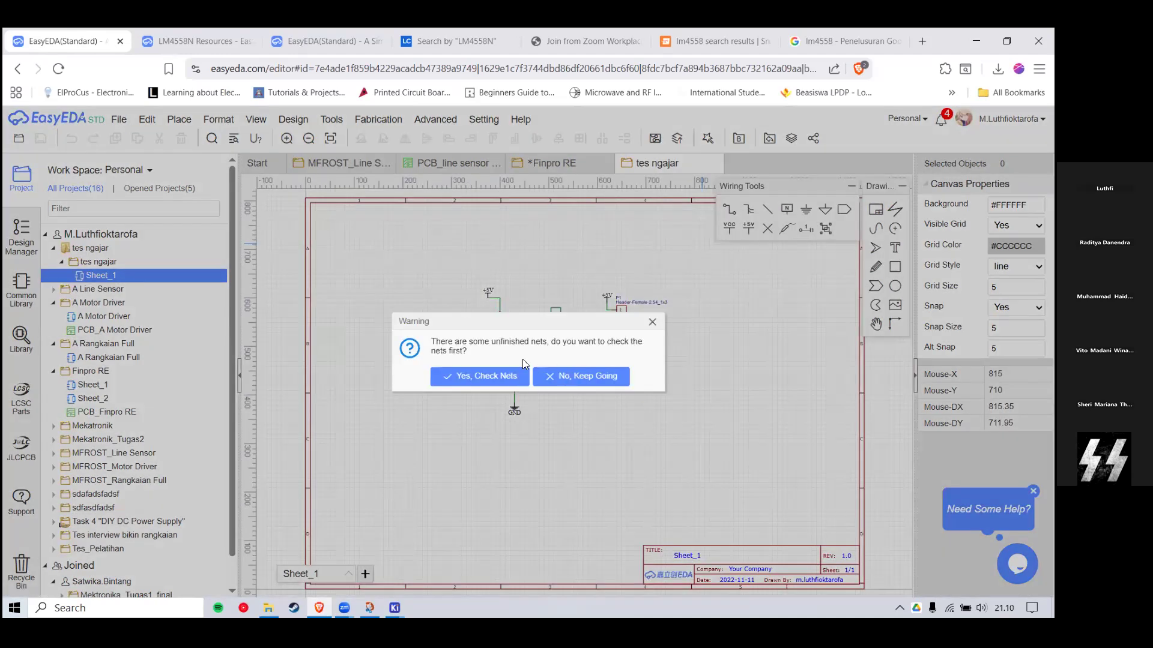
{"action": "left_click", "coordinate": [553, 376]}
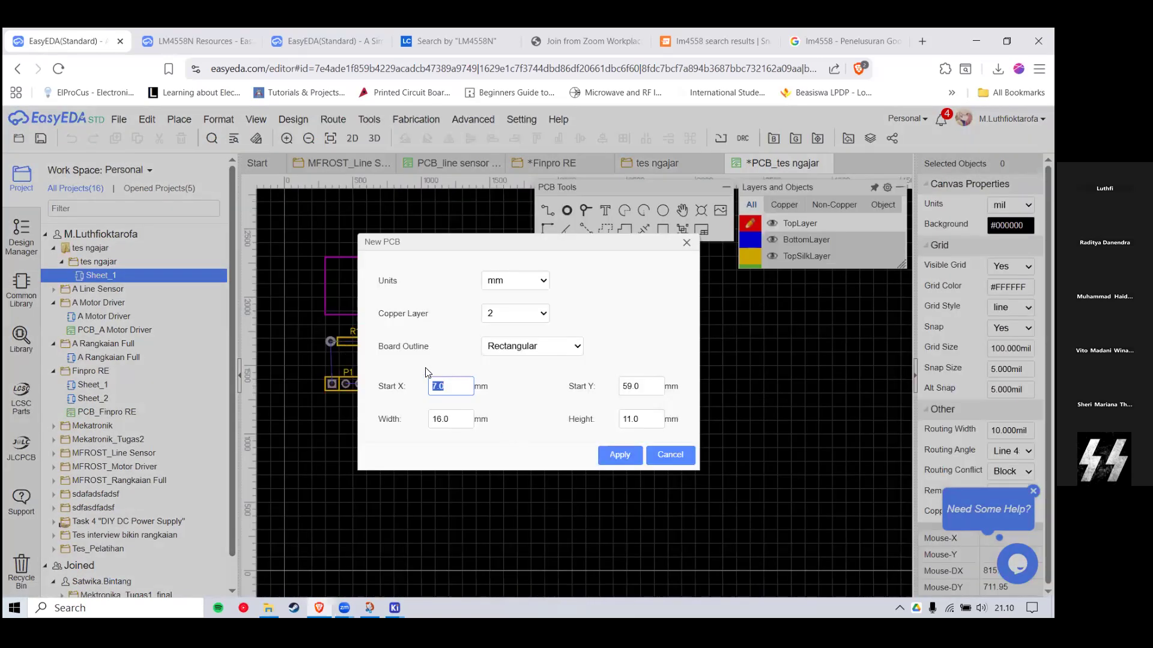
{"action": "key", "text": "Return"}
{"action": "left_click", "coordinate": [498, 340]}
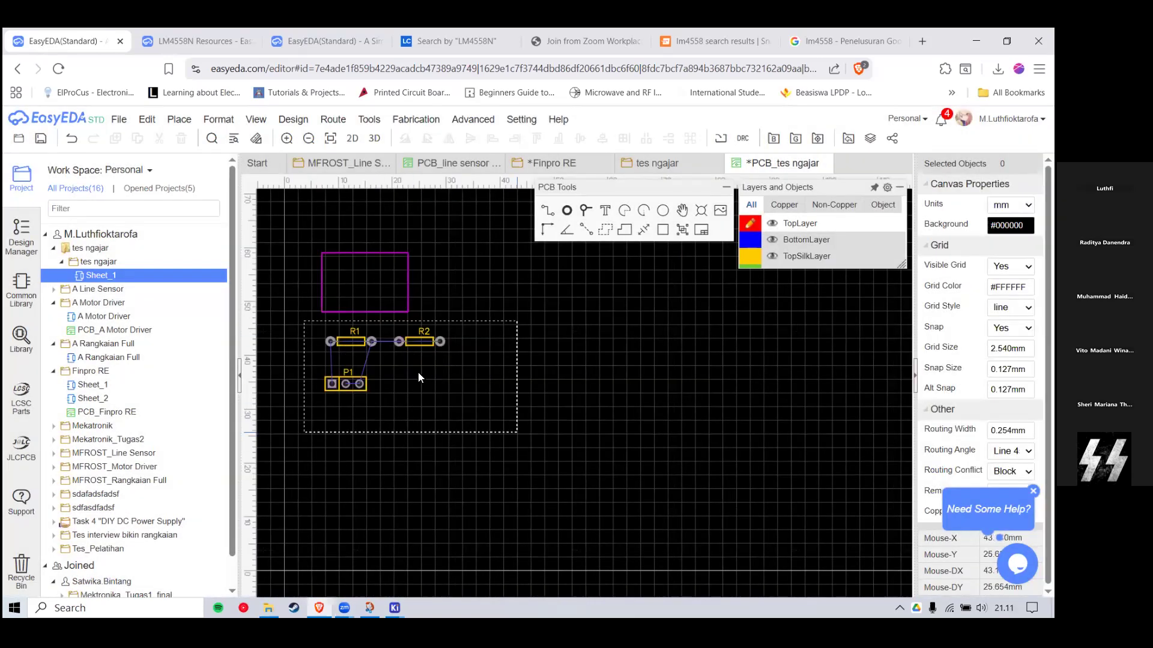
Step: Inspect the R1, R2 and P1 footprints on the generated PCB and compare them with the tes ngajar schematic
{"action": "scroll", "coordinate": [448, 379], "scroll_direction": "up", "scroll_amount": 2}
{"action": "left_click_drag", "start_coordinate": [426, 373], "coordinate": [416, 310]}
{"action": "left_click_drag", "start_coordinate": [510, 376], "coordinate": [454, 379]}
{"action": "left_click", "coordinate": [464, 377]}
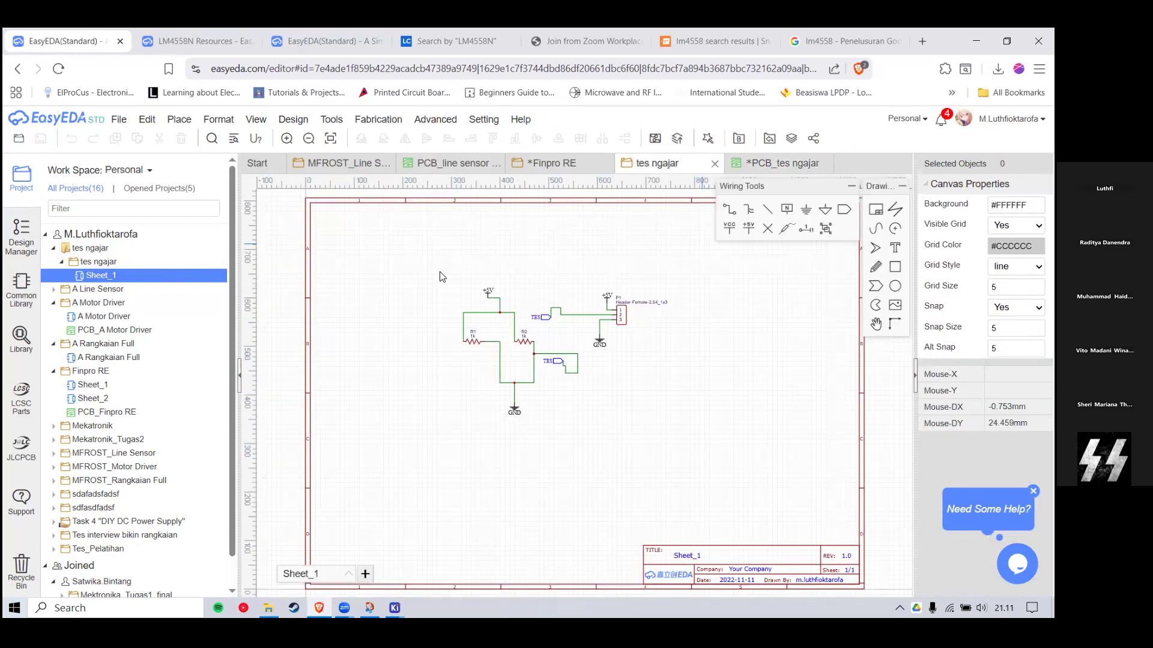
{"action": "scroll", "coordinate": [516, 312], "scroll_direction": "up", "scroll_amount": 1}
{"action": "scroll", "coordinate": [569, 311], "scroll_direction": "up", "scroll_amount": 1}
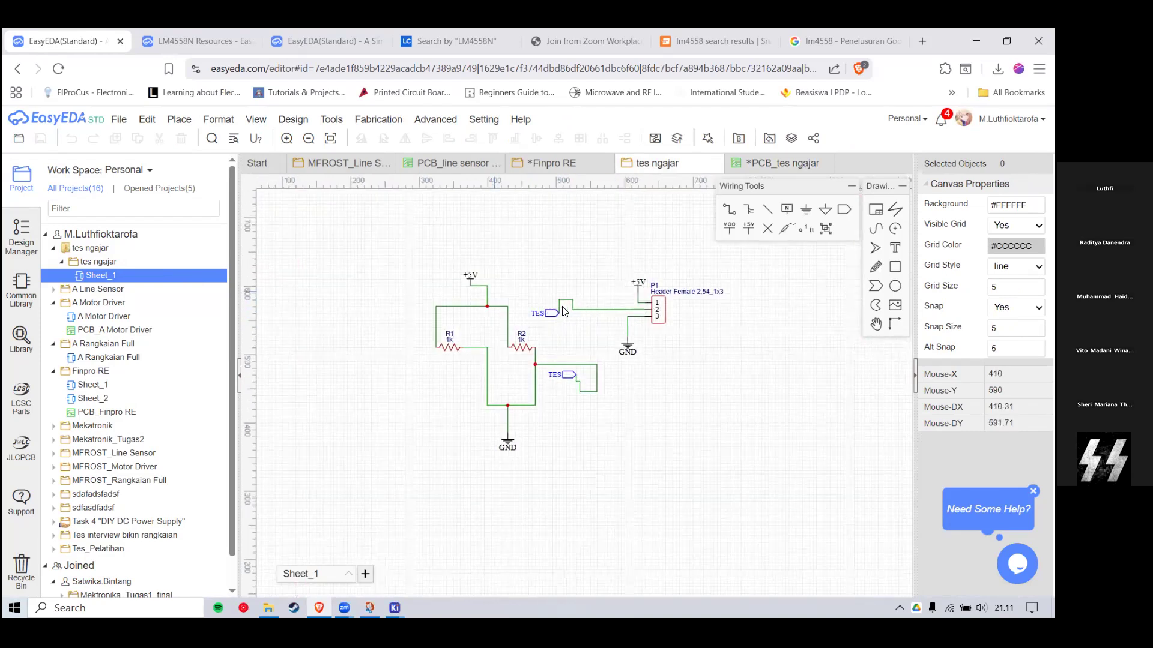
Step: Switch back to the KiCad schematic, review the wiring of its circuit blocks, and save it
{"action": "key", "text": "alt+Tab"}
{"action": "scroll", "coordinate": [492, 302], "scroll_direction": "up", "scroll_amount": 3}
{"action": "left_click", "coordinate": [581, 304]}
{"action": "left_click", "coordinate": [507, 306]}
{"action": "left_click", "coordinate": [590, 313]}
{"action": "left_click", "coordinate": [608, 307]}
{"action": "left_click", "coordinate": [634, 320]}
{"action": "scroll", "coordinate": [632, 323], "scroll_direction": "down", "scroll_amount": 5}
{"action": "scroll", "coordinate": [634, 324], "scroll_direction": "up", "scroll_amount": 4}
{"action": "scroll", "coordinate": [642, 280], "scroll_direction": "down", "scroll_amount": 6}
{"action": "scroll", "coordinate": [613, 309], "scroll_direction": "up", "scroll_amount": 1}
{"action": "left_click_drag", "start_coordinate": [468, 347], "coordinate": [441, 402]}
{"action": "left_click", "coordinate": [553, 362]}
{"action": "scroll", "coordinate": [488, 383], "scroll_direction": "down", "scroll_amount": 2}
{"action": "scroll", "coordinate": [633, 321], "scroll_direction": "up", "scroll_amount": 3}
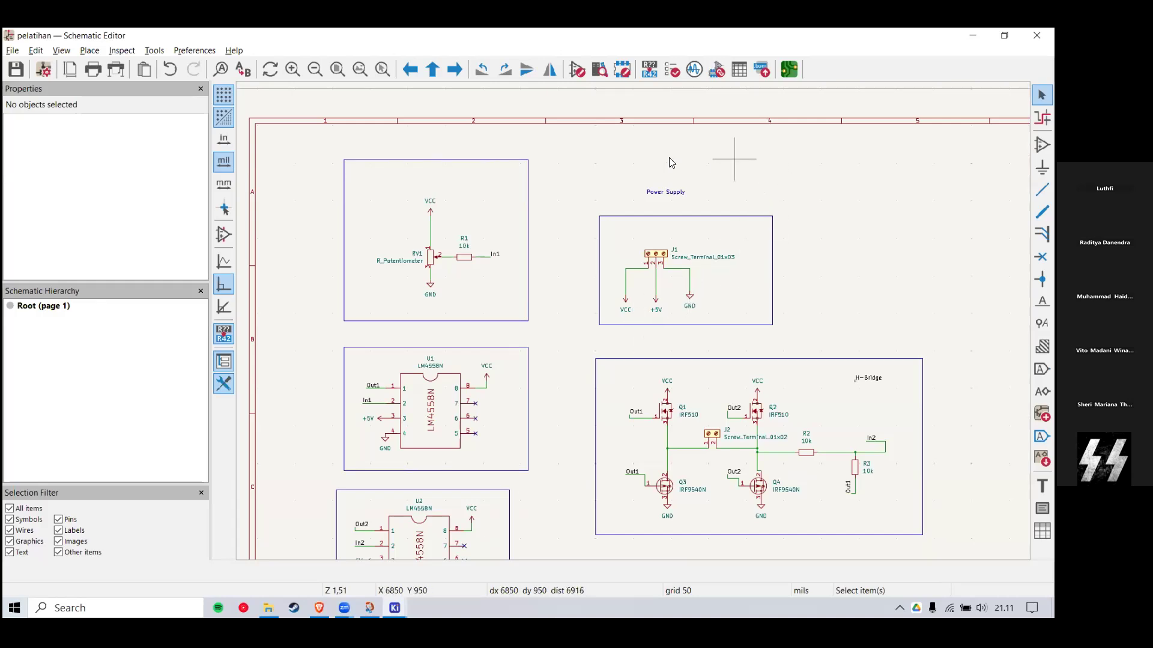
{"action": "left_click", "coordinate": [12, 50]}
{"action": "left_click", "coordinate": [38, 70]}
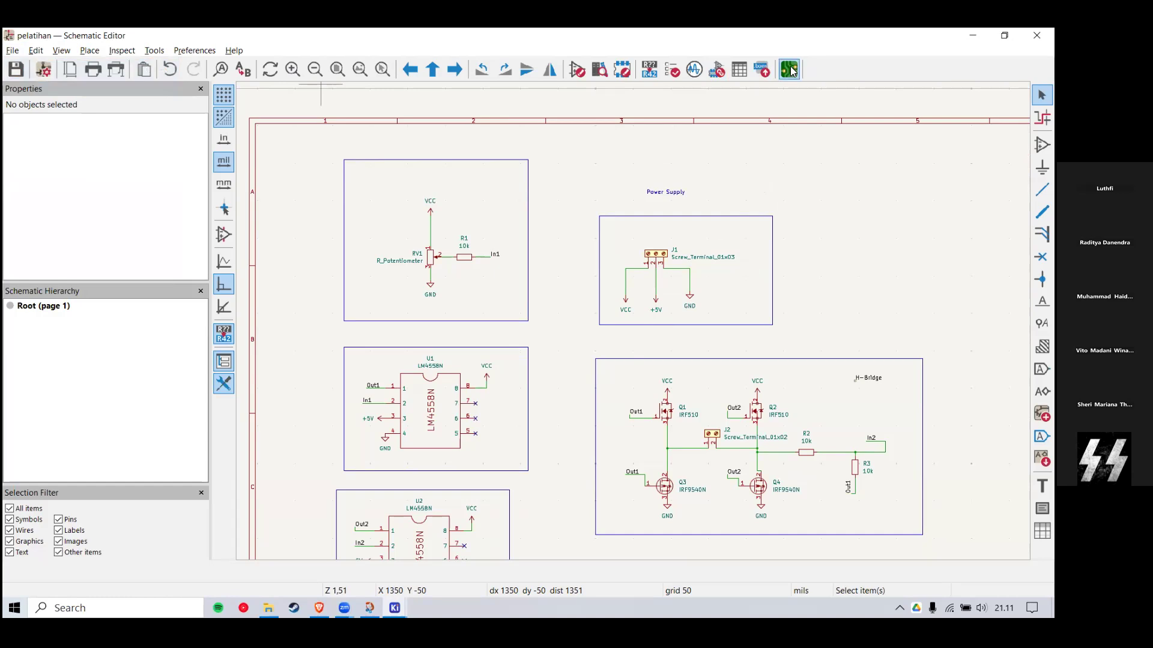
Step: Shift the J1 screw terminal slightly up and to the right with its wires attached, and save the schematic
{"action": "scroll", "coordinate": [809, 186], "scroll_direction": "down", "scroll_amount": 3}
{"action": "left_click_drag", "start_coordinate": [719, 277], "coordinate": [537, 271]}
{"action": "scroll", "coordinate": [585, 328], "scroll_direction": "up", "scroll_amount": 3}
{"action": "left_click_drag", "start_coordinate": [574, 350], "coordinate": [701, 400]}
{"action": "left_click_drag", "start_coordinate": [607, 370], "coordinate": [618, 358]}
{"action": "key", "text": "ctrl+s"}
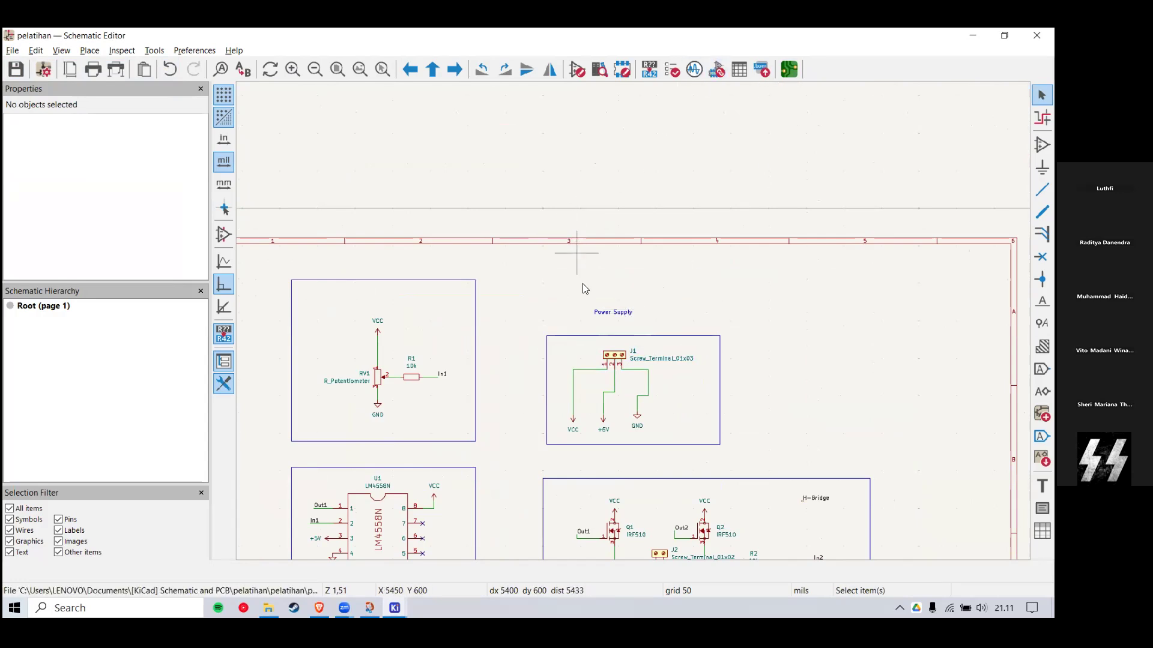
Step: Run the electrical rules check on the schematic and hide the warnings so only errors are listed
{"action": "left_click_drag", "start_coordinate": [543, 267], "coordinate": [743, 412]}
{"action": "left_click", "coordinate": [788, 404]}
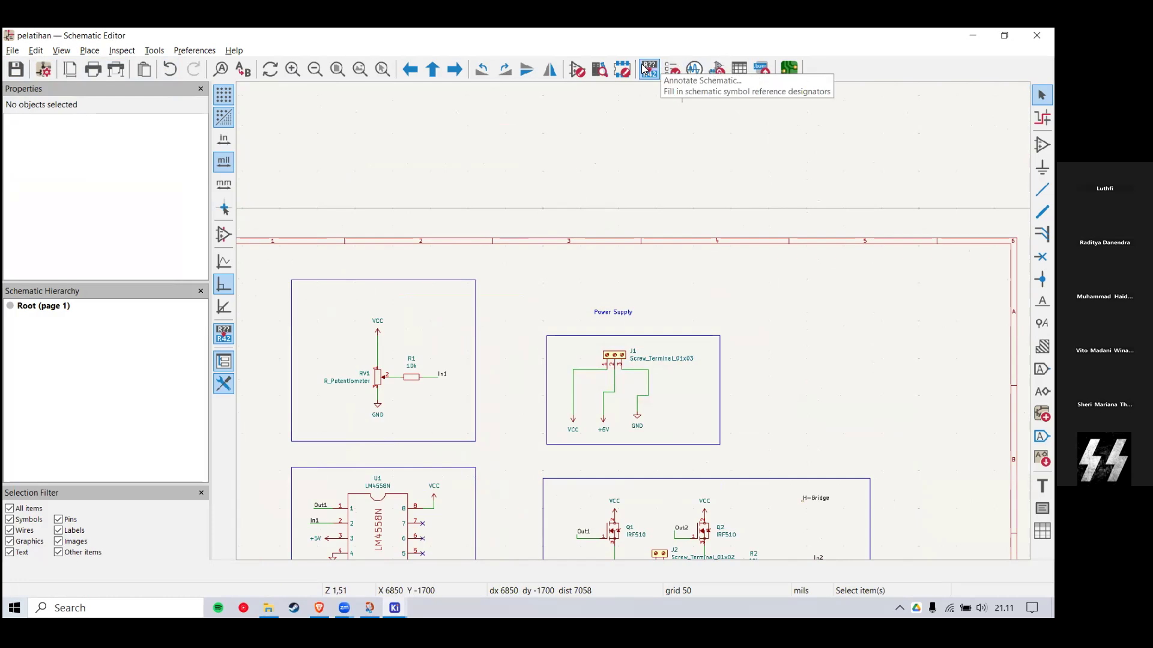
{"action": "left_click", "coordinate": [672, 71]}
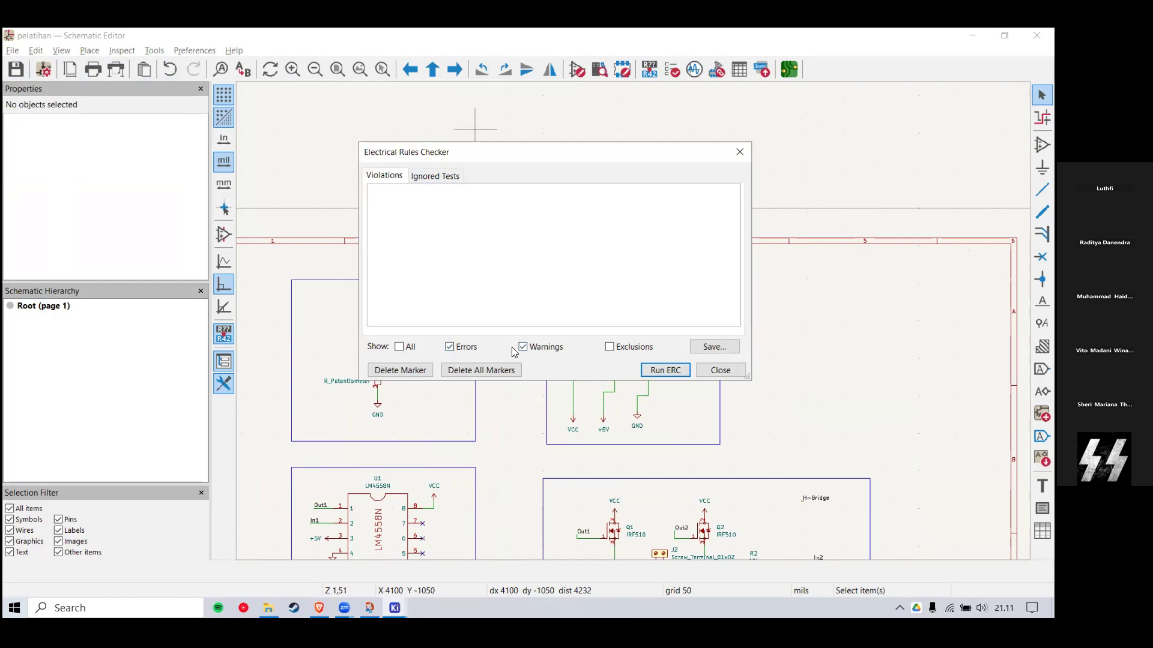
{"action": "left_click", "coordinate": [660, 371]}
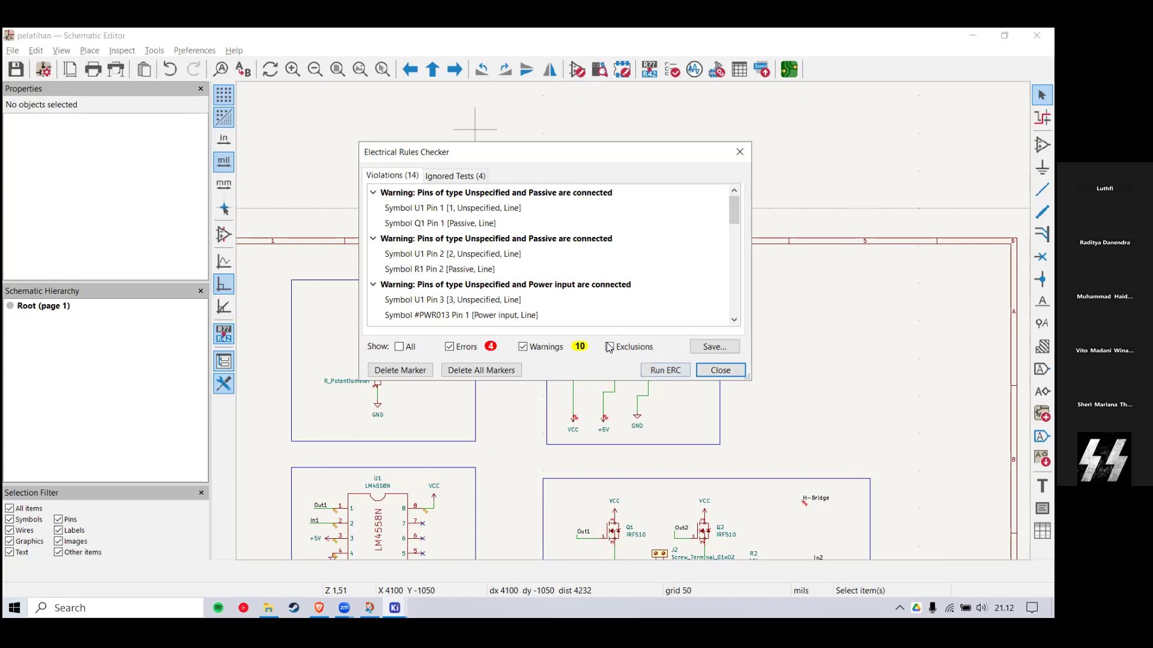
{"action": "left_click", "coordinate": [522, 347]}
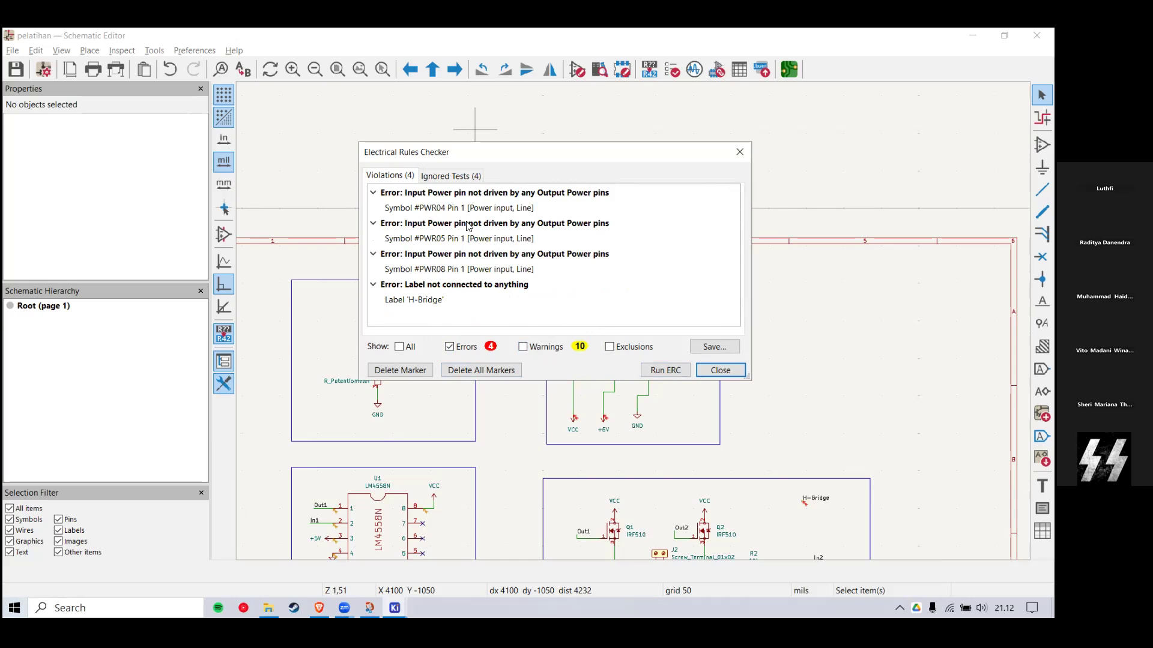
Step: Review the list of ERC warnings, and return the violations list to errors only
{"action": "left_click", "coordinate": [523, 347]}
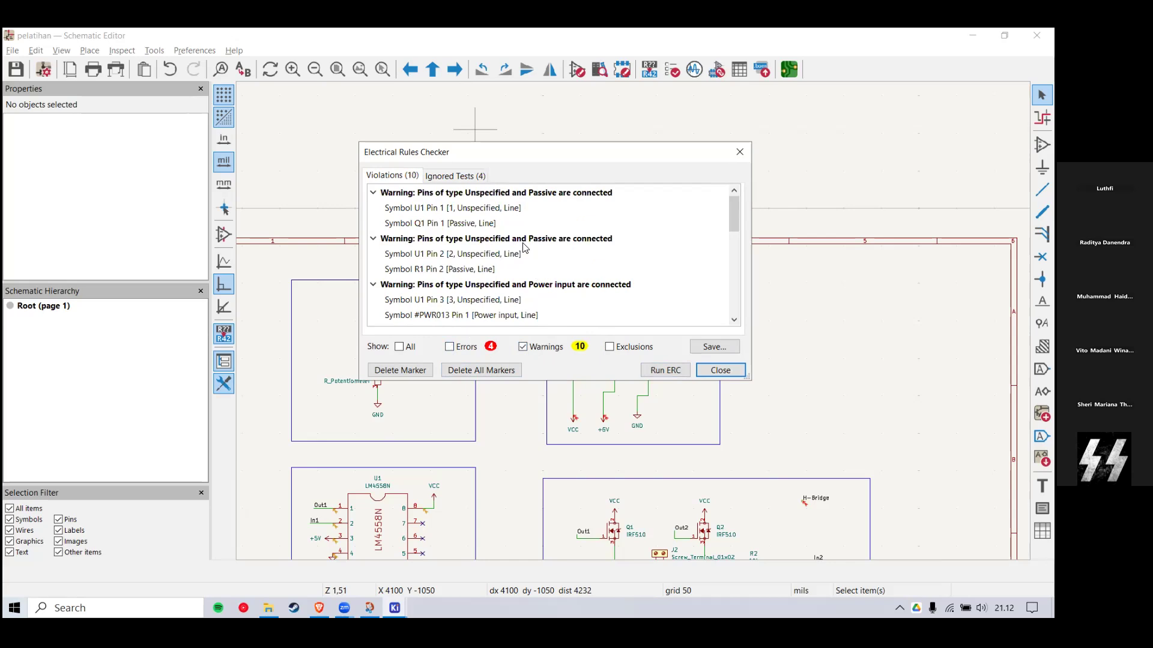
{"action": "scroll", "coordinate": [504, 291], "scroll_direction": "down", "scroll_amount": 3}
{"action": "scroll", "coordinate": [498, 279], "scroll_direction": "up", "scroll_amount": 3}
{"action": "left_click", "coordinate": [523, 346]}
{"action": "left_click", "coordinate": [449, 347]}
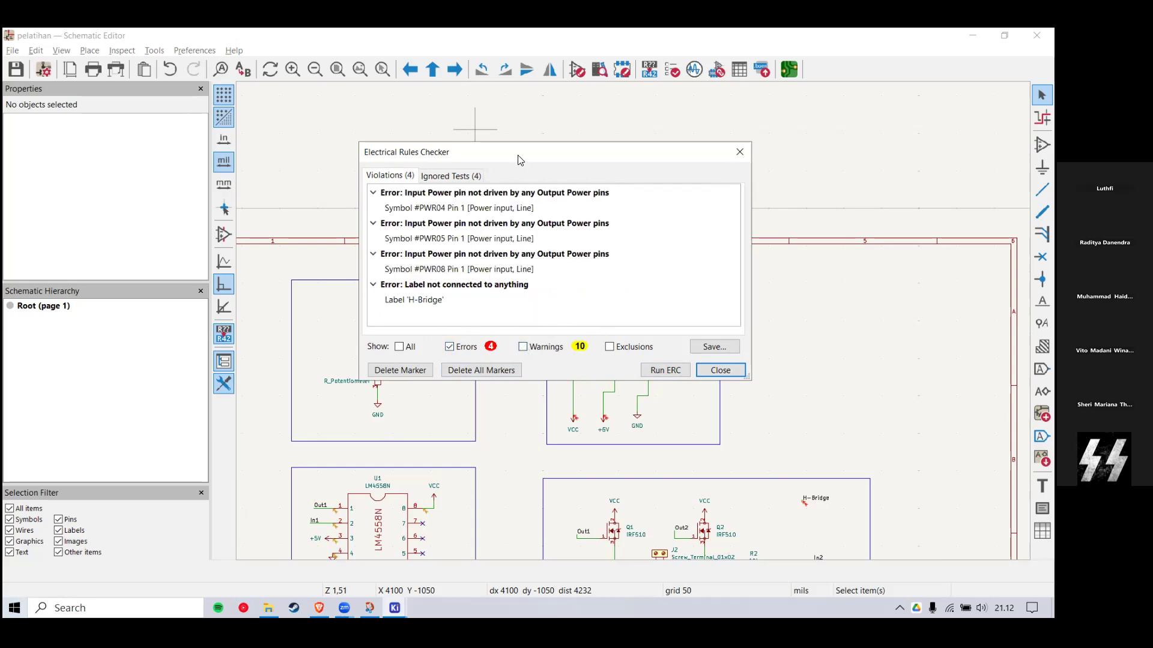
Step: Move the Electrical Rules Checker clear of the circuit blocks and reopen its error list beside the schematic
{"action": "left_click_drag", "start_coordinate": [520, 159], "coordinate": [340, 224]}
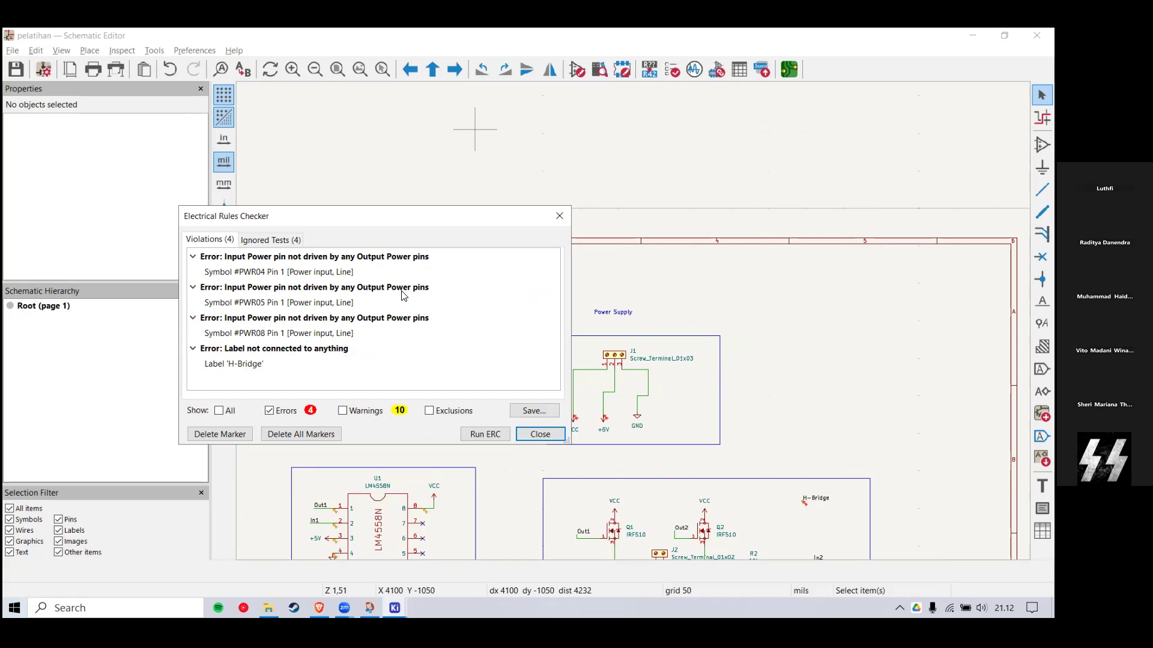
{"action": "mouse_move", "coordinate": [367, 216]}
{"action": "left_mouse_down"}
{"action": "mouse_move", "coordinate": [537, 222]}
{"action": "mouse_move", "coordinate": [788, 125]}
{"action": "mouse_move", "coordinate": [313, 188]}
{"action": "left_mouse_up"}
{"action": "scroll", "coordinate": [789, 125], "scroll_direction": "down", "scroll_amount": 2}
{"action": "left_click", "coordinate": [290, 228]}
{"action": "double_click", "coordinate": [260, 240]}
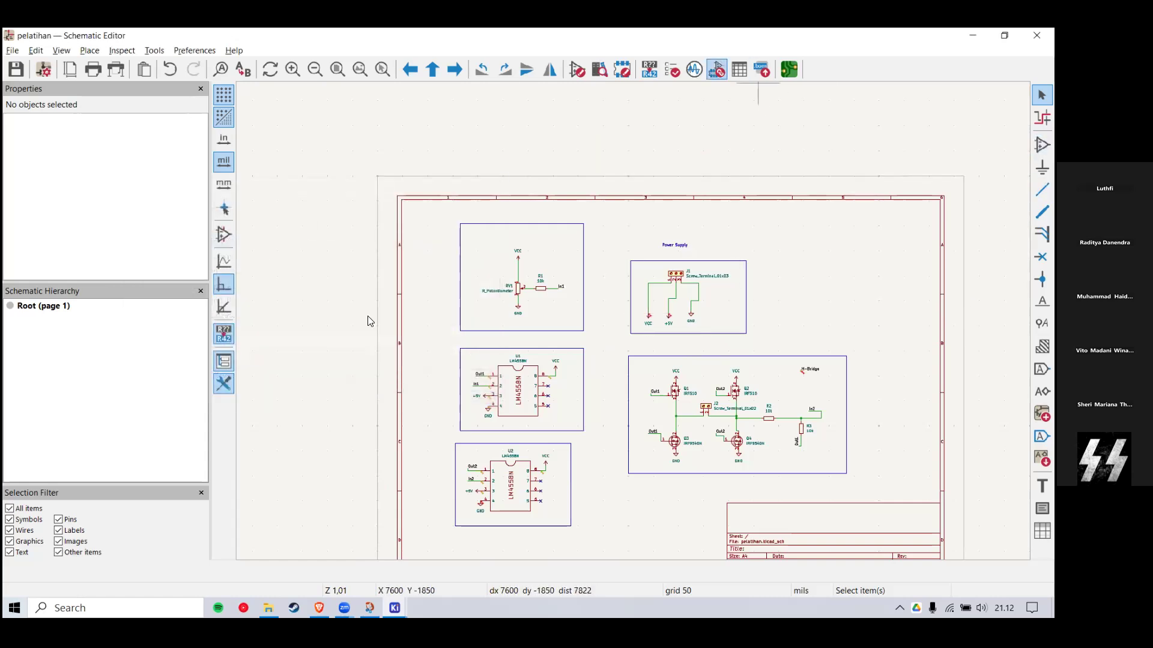
{"action": "left_click", "coordinate": [672, 69]}
{"action": "double_click", "coordinate": [337, 226]}
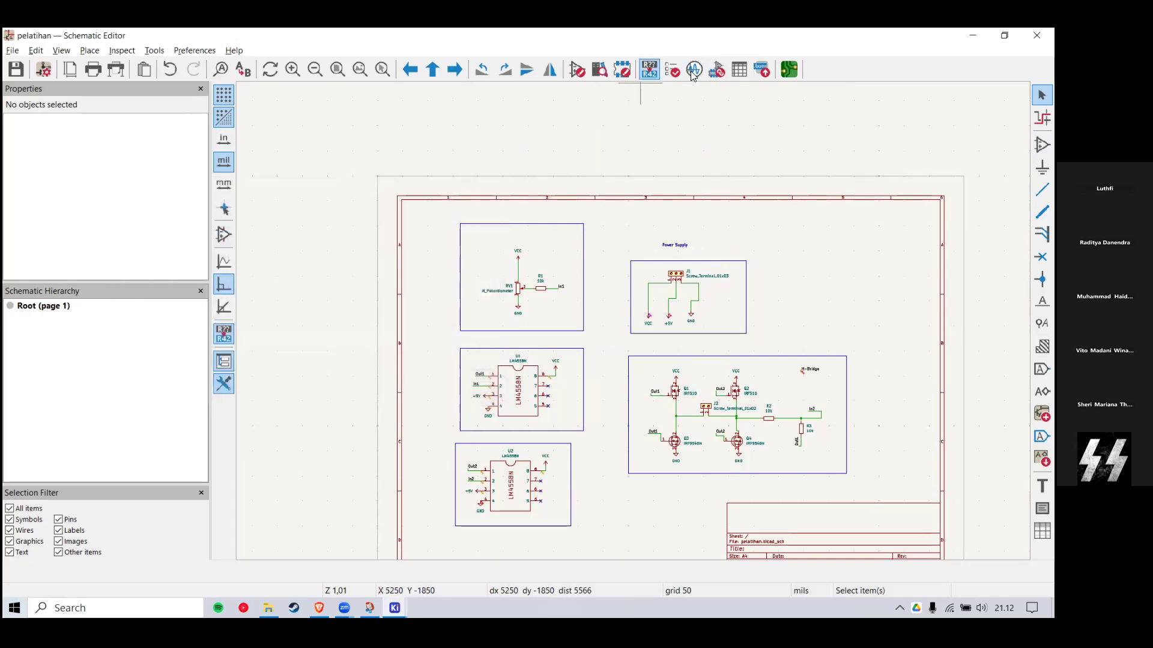
{"action": "left_click", "coordinate": [673, 69]}
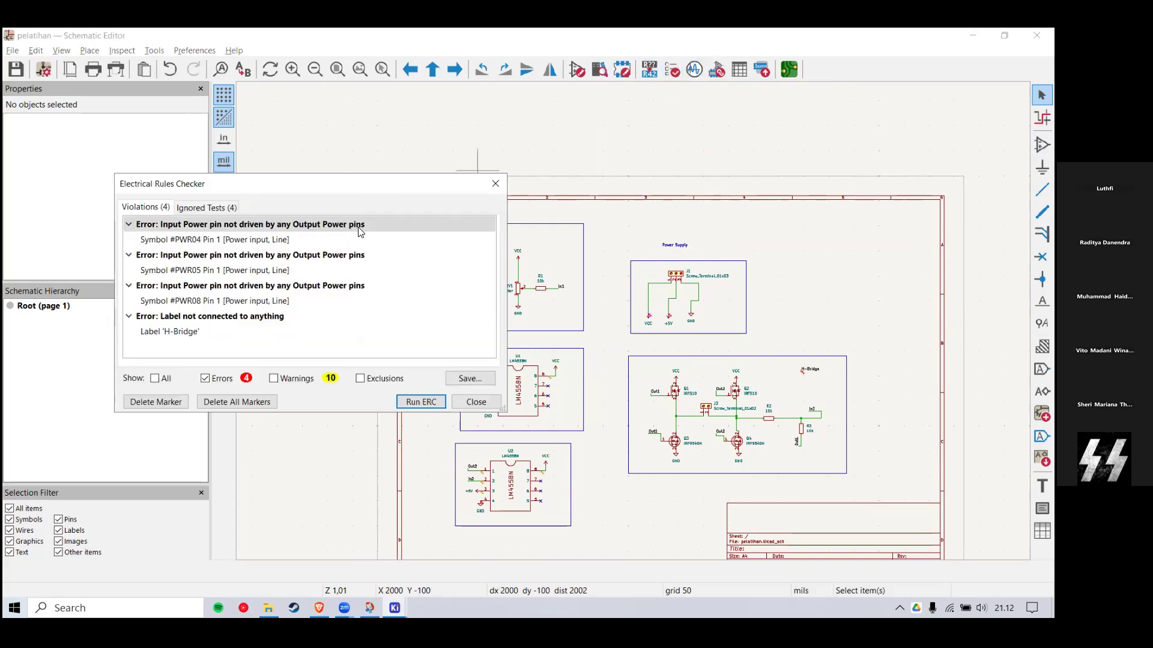
Step: Locate each undriven power pin error and the unconnected H-Bridge label error in the schematic
{"action": "right_click", "coordinate": [348, 227]}
{"action": "left_click", "coordinate": [634, 323]}
{"action": "scroll", "coordinate": [631, 258], "scroll_direction": "up", "scroll_amount": 6}
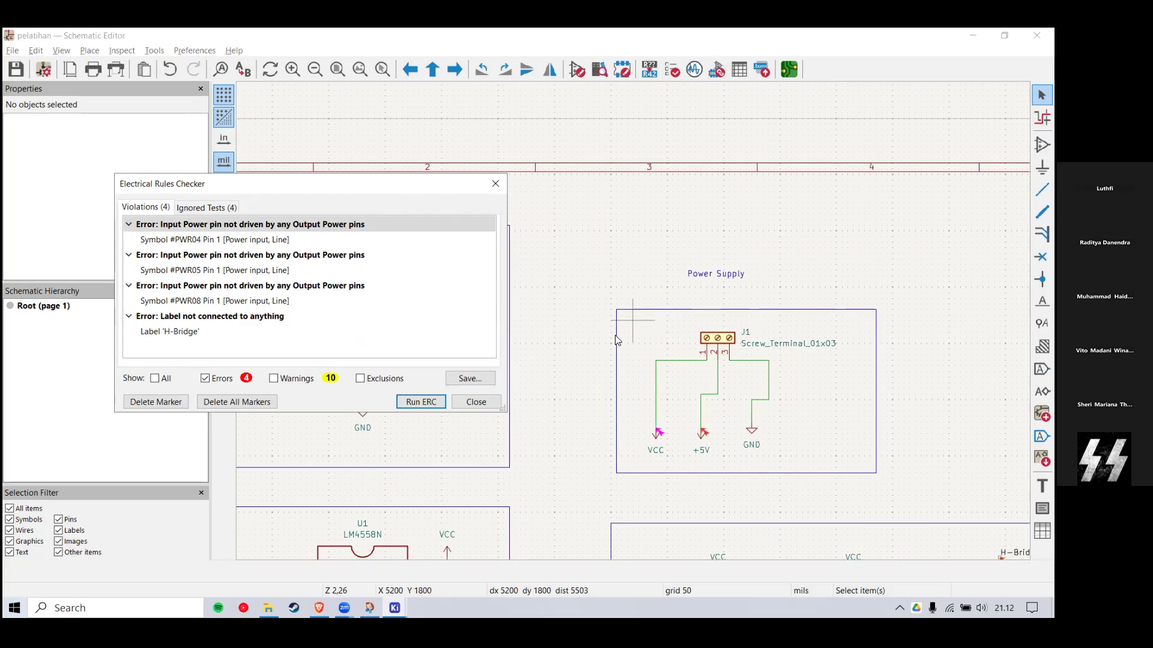
{"action": "left_click", "coordinate": [261, 274]}
{"action": "left_click", "coordinate": [273, 300]}
{"action": "left_click", "coordinate": [273, 285]}
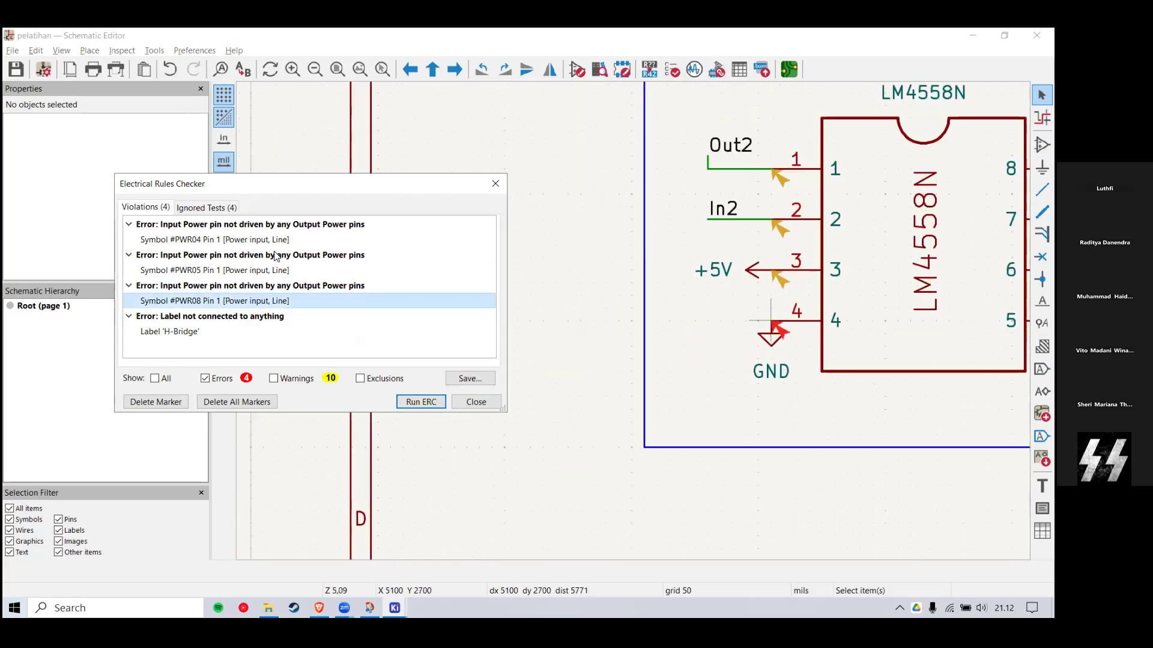
{"action": "left_click", "coordinate": [273, 255]}
{"action": "left_click", "coordinate": [283, 225]}
{"action": "left_click", "coordinate": [297, 287]}
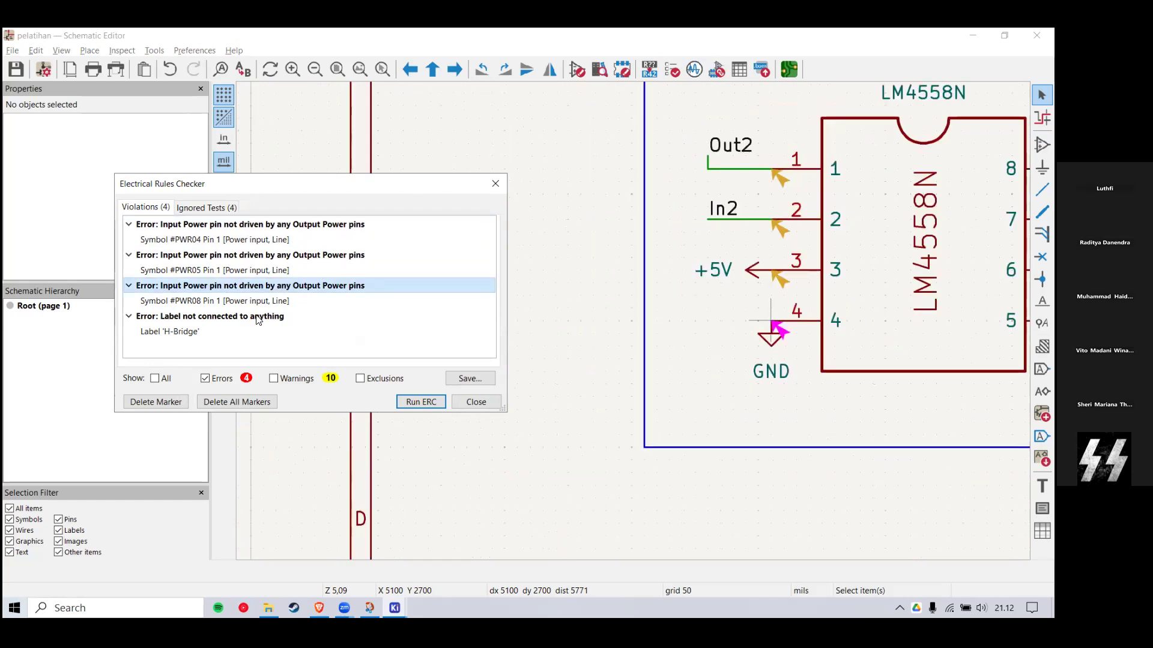
{"action": "left_click", "coordinate": [258, 317]}
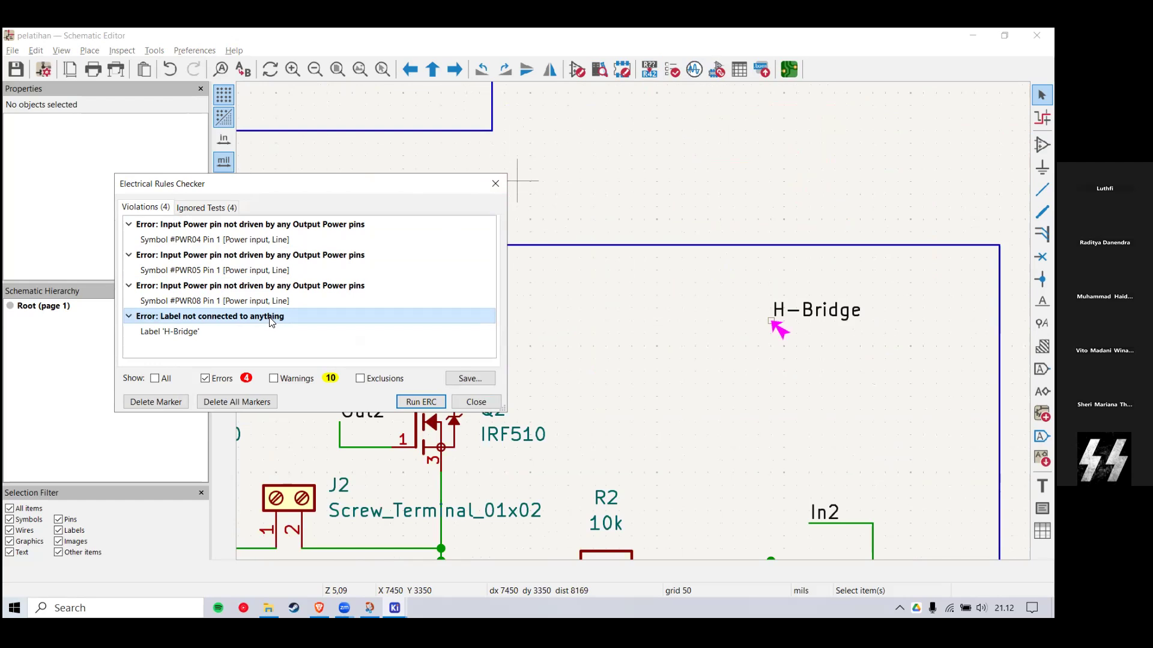
Step: Close the rules checker and delete the unconnected H-Bridge label above the H-bridge circuit
{"action": "left_click", "coordinate": [496, 183]}
{"action": "left_click_drag", "start_coordinate": [740, 288], "coordinate": [923, 364]}
{"action": "key", "text": "Delete"}
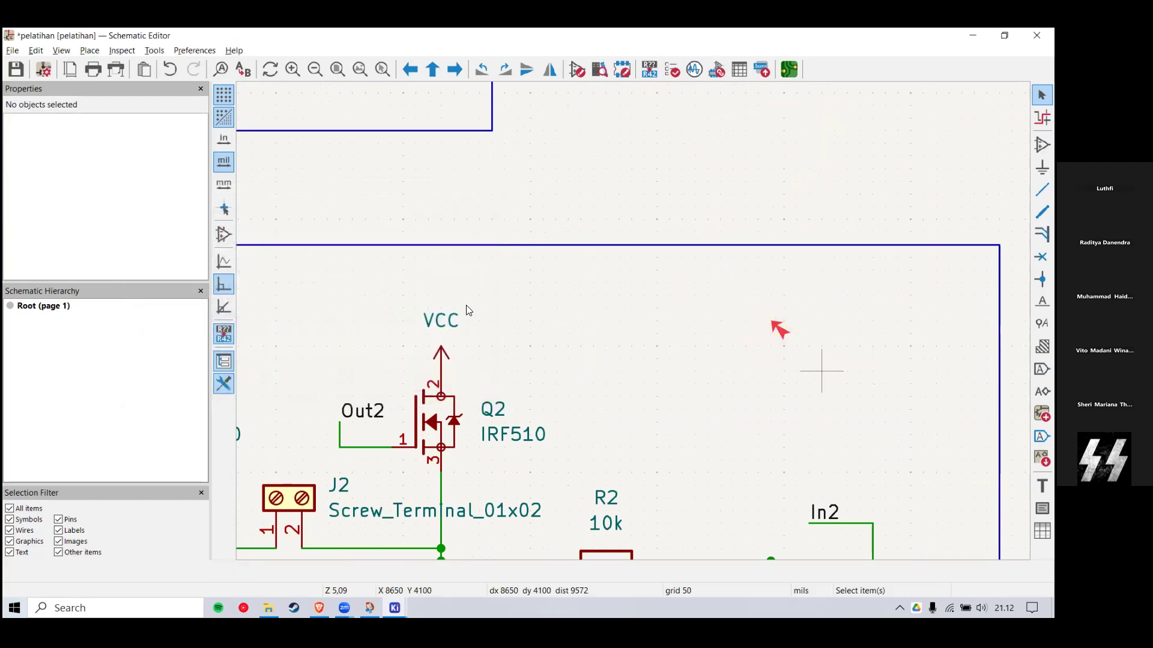
Step: Examine the error markers on the VCC and +5V symbols in the Power Supply block
{"action": "scroll", "coordinate": [624, 249], "scroll_direction": "down", "scroll_amount": 5}
{"action": "scroll", "coordinate": [633, 320], "scroll_direction": "up", "scroll_amount": 4}
{"action": "scroll", "coordinate": [633, 321], "scroll_direction": "down", "scroll_amount": 5}
{"action": "scroll", "coordinate": [633, 321], "scroll_direction": "up", "scroll_amount": 3}
{"action": "scroll", "coordinate": [632, 321], "scroll_direction": "down", "scroll_amount": 1}
{"action": "scroll", "coordinate": [633, 320], "scroll_direction": "up", "scroll_amount": 2}
{"action": "scroll", "coordinate": [597, 339], "scroll_direction": "down", "scroll_amount": 3}
{"action": "left_click_drag", "start_coordinate": [613, 352], "coordinate": [611, 381]}
{"action": "left_click", "coordinate": [611, 381]}
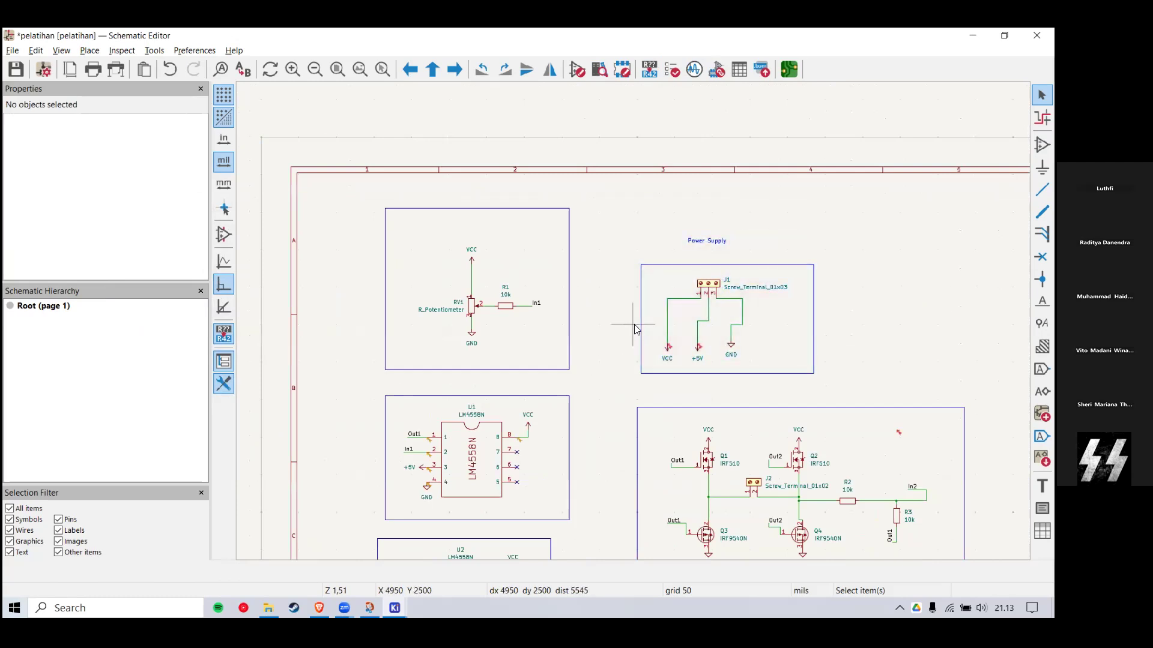
{"action": "scroll", "coordinate": [654, 312], "scroll_direction": "up", "scroll_amount": 3}
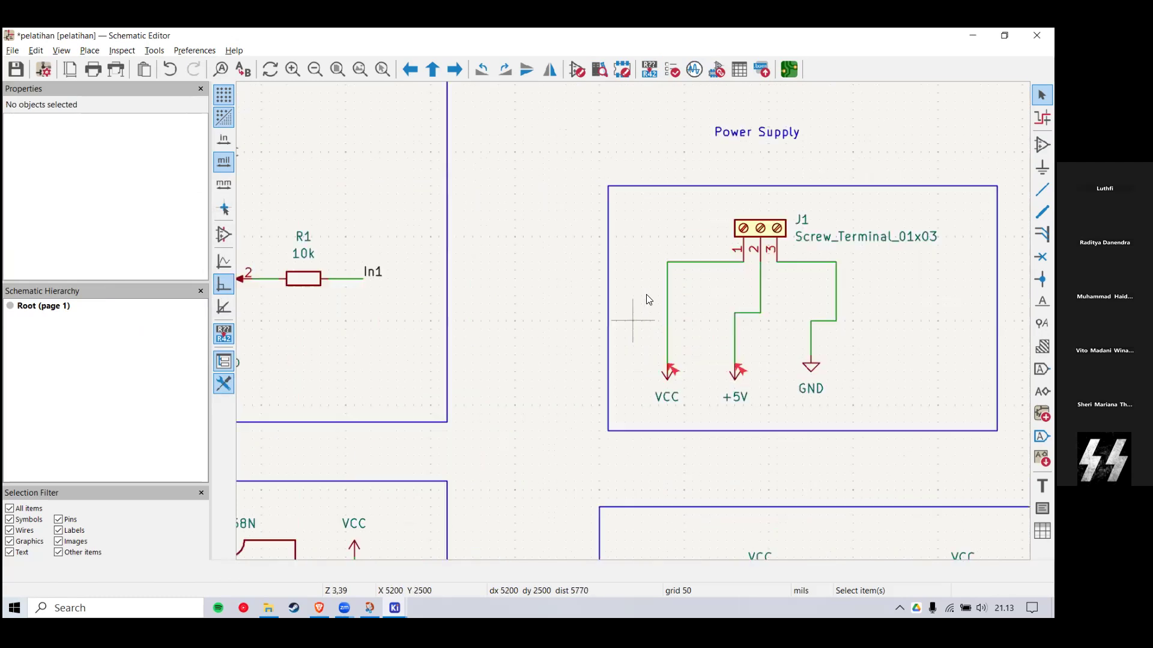
{"action": "scroll", "coordinate": [606, 204], "scroll_direction": "down", "scroll_amount": 1}
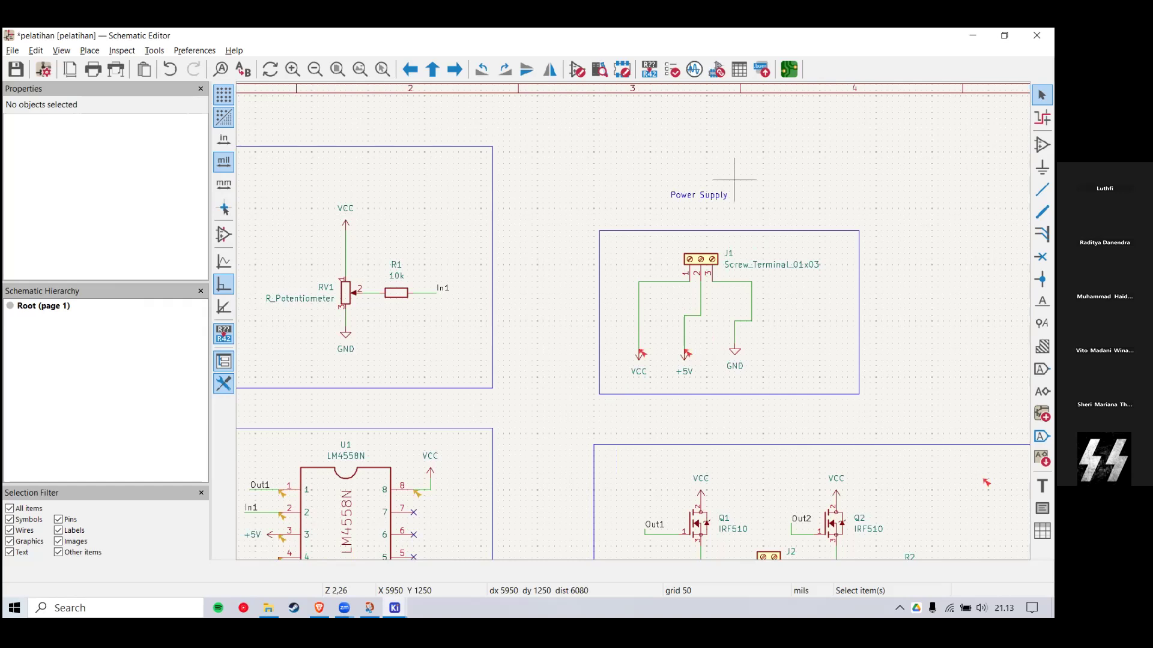
Step: Place a PWR_FLAG power symbol on the corner of the VCC wire from J1 pin 1
{"action": "left_click", "coordinate": [1041, 144]}
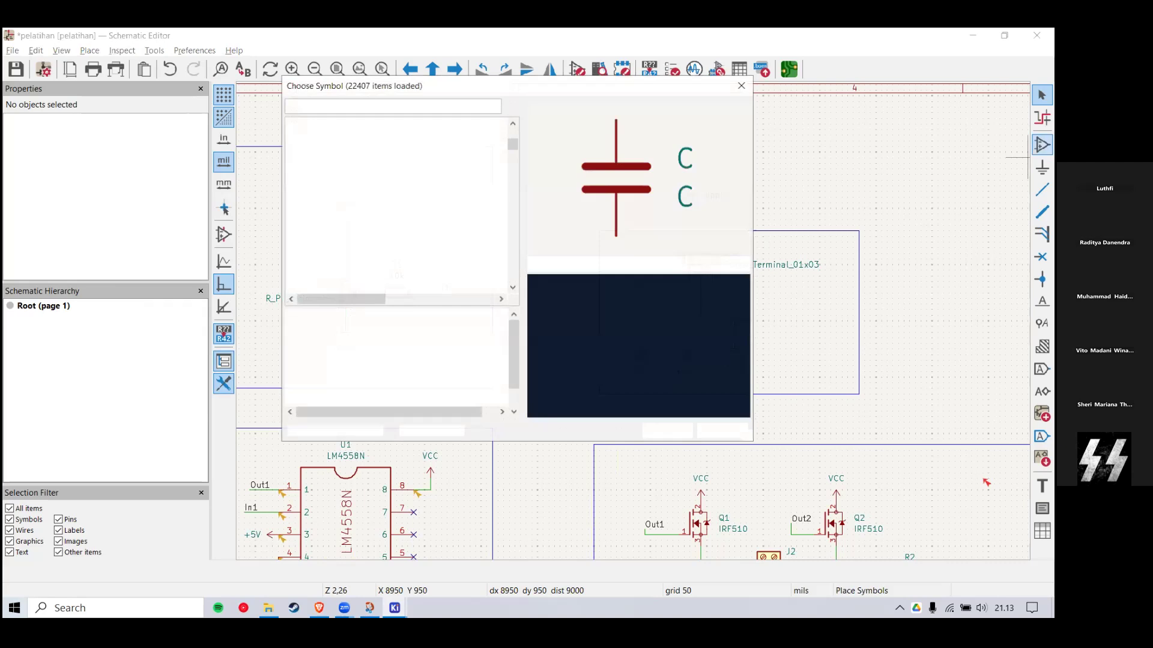
{"action": "key", "text": "Return"}
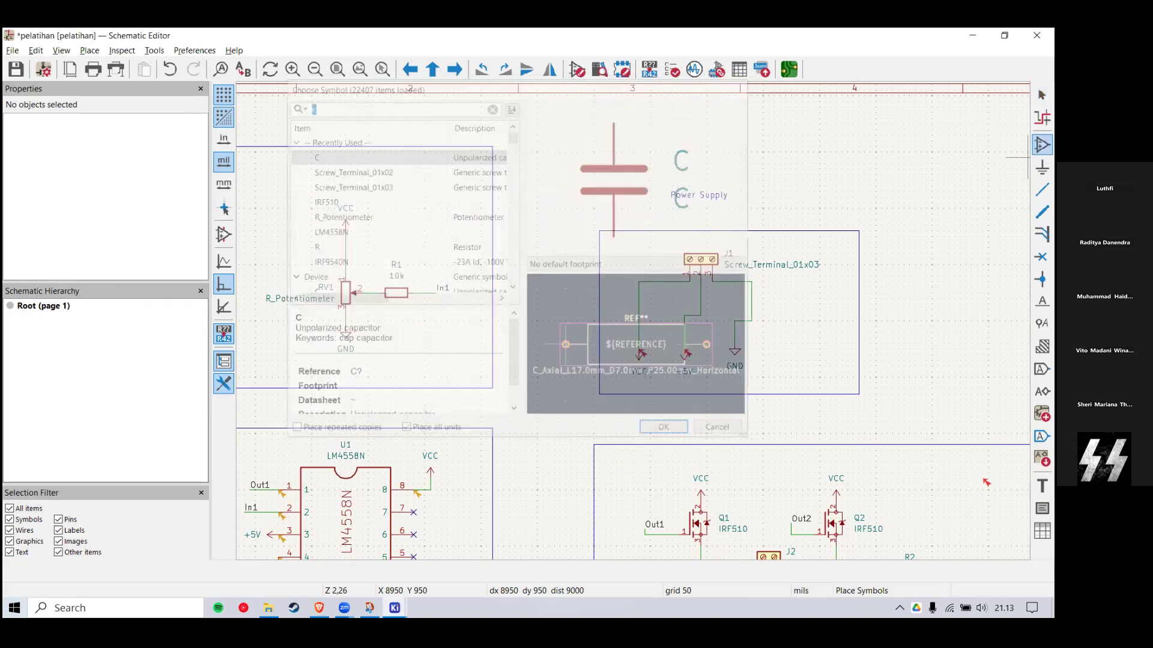
{"action": "key", "text": "p"}
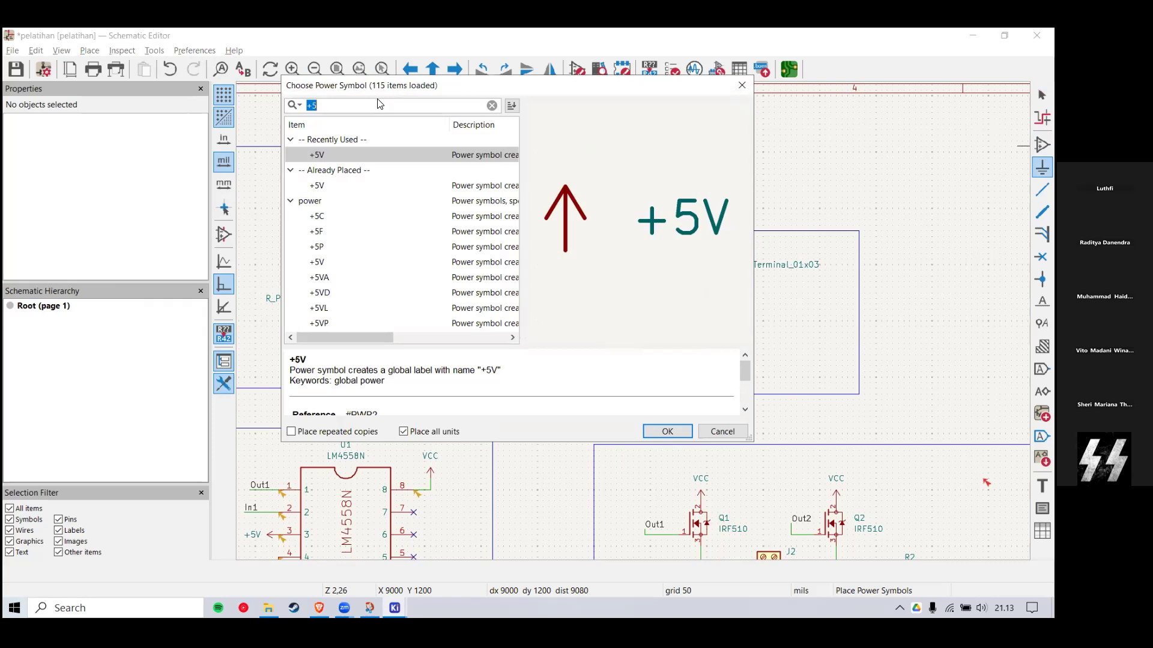
{"action": "type", "text": "pwr"}
{"action": "left_click", "coordinate": [439, 252]}
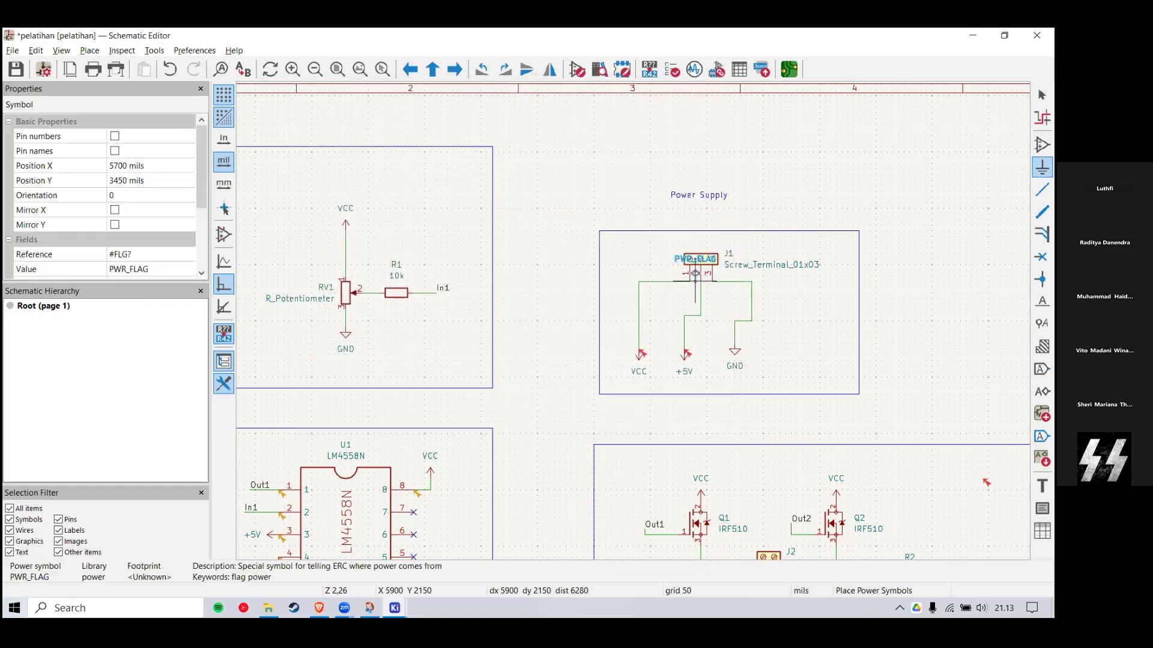
{"action": "scroll", "coordinate": [694, 273], "scroll_direction": "up", "scroll_amount": 3}
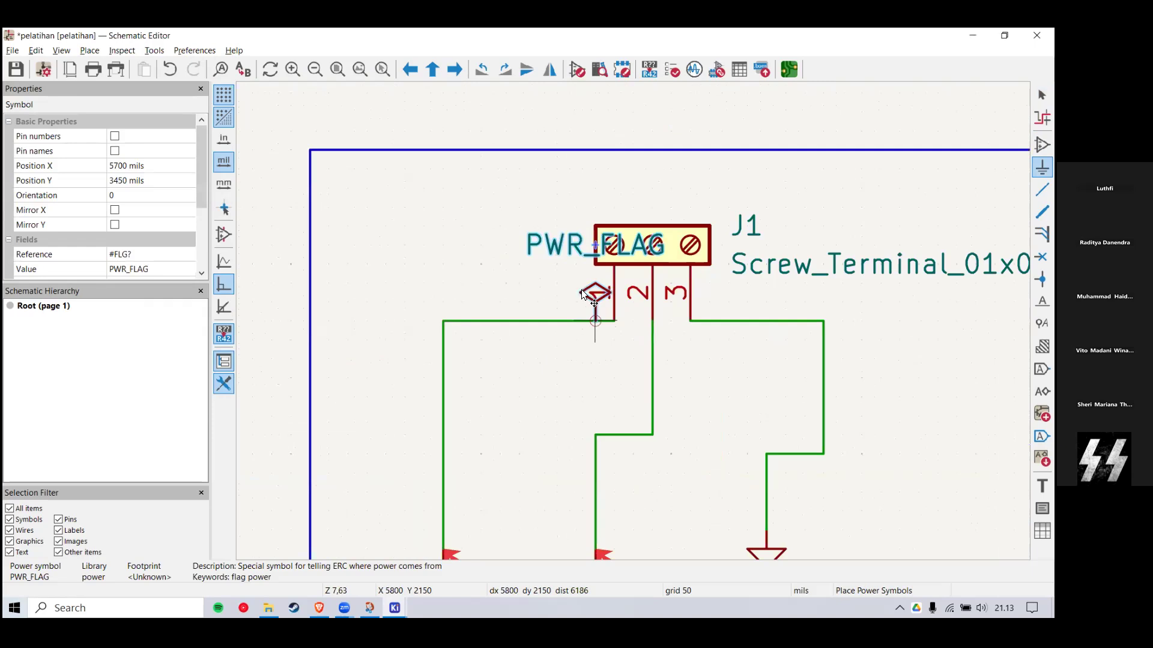
{"action": "left_click", "coordinate": [581, 291]}
{"action": "scroll", "coordinate": [612, 340], "scroll_direction": "down", "scroll_amount": 4}
{"action": "scroll", "coordinate": [735, 376], "scroll_direction": "up", "scroll_amount": 3}
{"action": "key", "text": "Escape"}
Step: Duplicate the PWR_FLAG symbol onto the +5V wire and the GND wire of J1
{"action": "left_click_drag", "start_coordinate": [506, 197], "coordinate": [580, 293]}
{"action": "key", "text": "ctrl+d"}
{"action": "left_click", "coordinate": [658, 358]}
{"action": "key", "text": "ctrl+d"}
{"action": "left_click", "coordinate": [811, 282]}
{"action": "key", "text": "Escape"}
Step: Review the VCC, +5V and GND symbols with their power flags in the Power Supply block, and save the schematic
{"action": "left_click_drag", "start_coordinate": [517, 412], "coordinate": [600, 507]}
{"action": "left_click_drag", "start_coordinate": [620, 412], "coordinate": [700, 508]}
{"action": "left_click_drag", "start_coordinate": [741, 401], "coordinate": [836, 473]}
{"action": "key", "text": "Escape"}
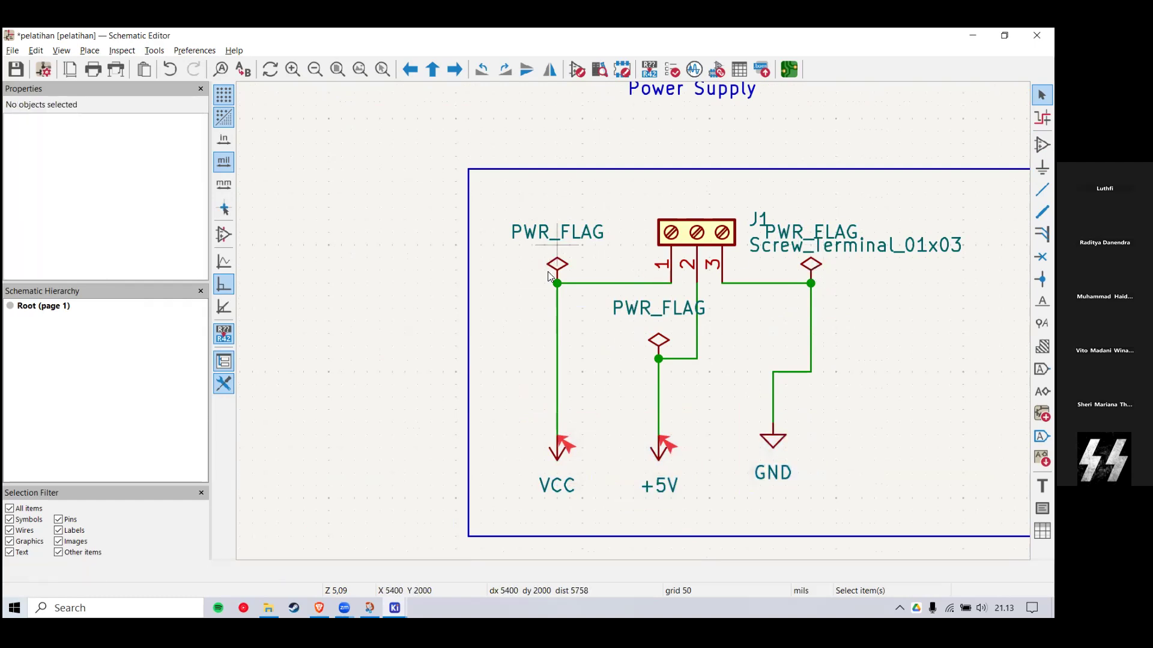
{"action": "scroll", "coordinate": [635, 326], "scroll_direction": "down", "scroll_amount": 4}
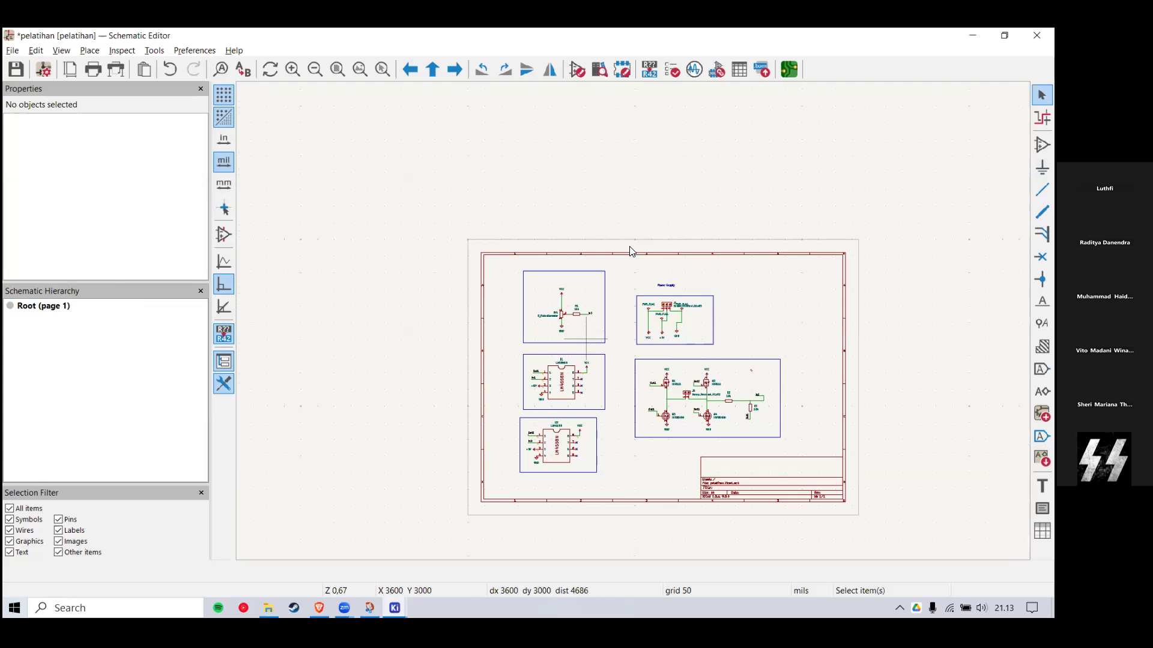
{"action": "scroll", "coordinate": [730, 248], "scroll_direction": "up", "scroll_amount": 2}
{"action": "scroll", "coordinate": [840, 323], "scroll_direction": "up", "scroll_amount": 1}
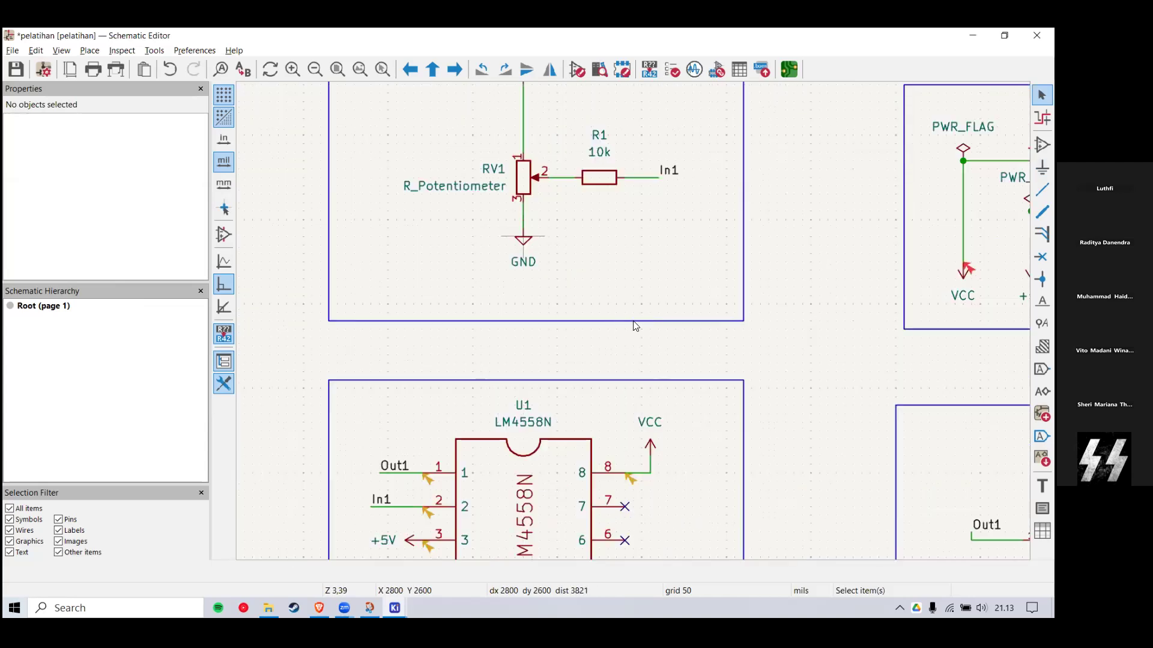
{"action": "scroll", "coordinate": [671, 224], "scroll_direction": "right", "scroll_amount": 5}
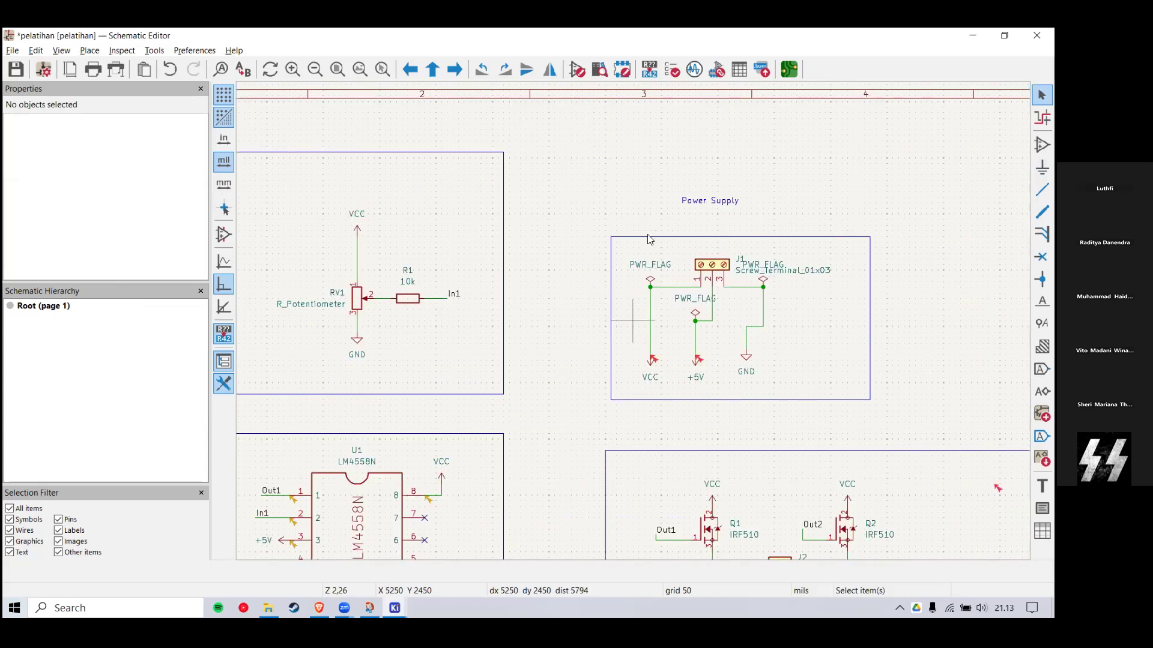
{"action": "scroll", "coordinate": [649, 240], "scroll_direction": "up", "scroll_amount": 2}
{"action": "key", "text": "ctrl+s"}
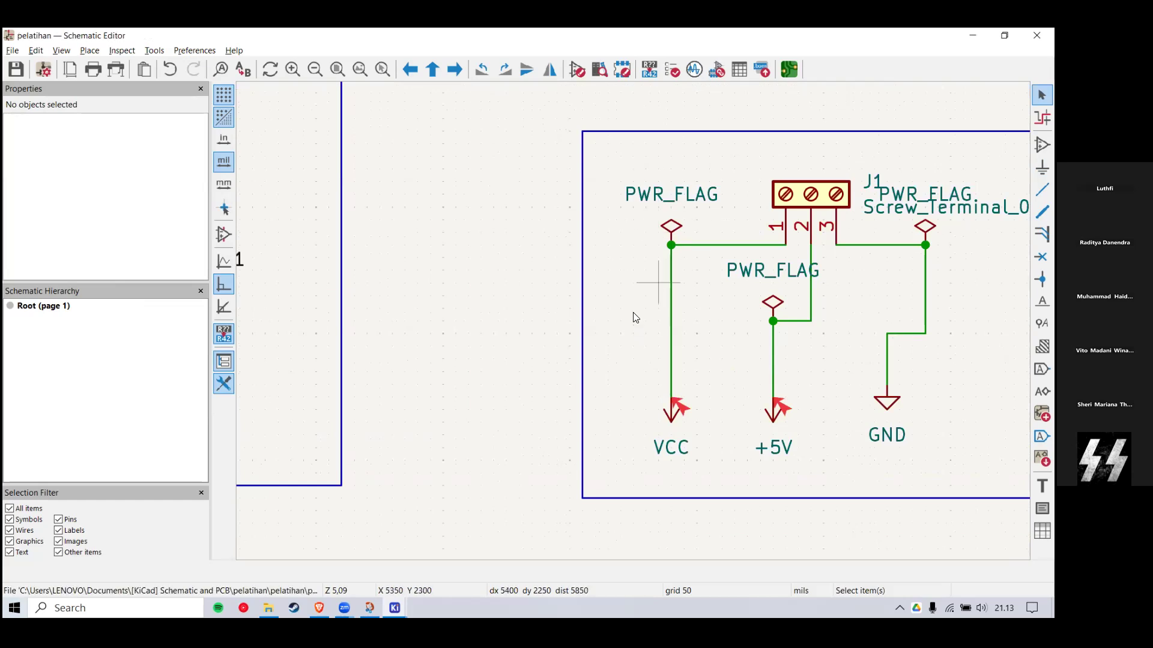
{"action": "scroll", "coordinate": [635, 318], "scroll_direction": "down", "scroll_amount": 1}
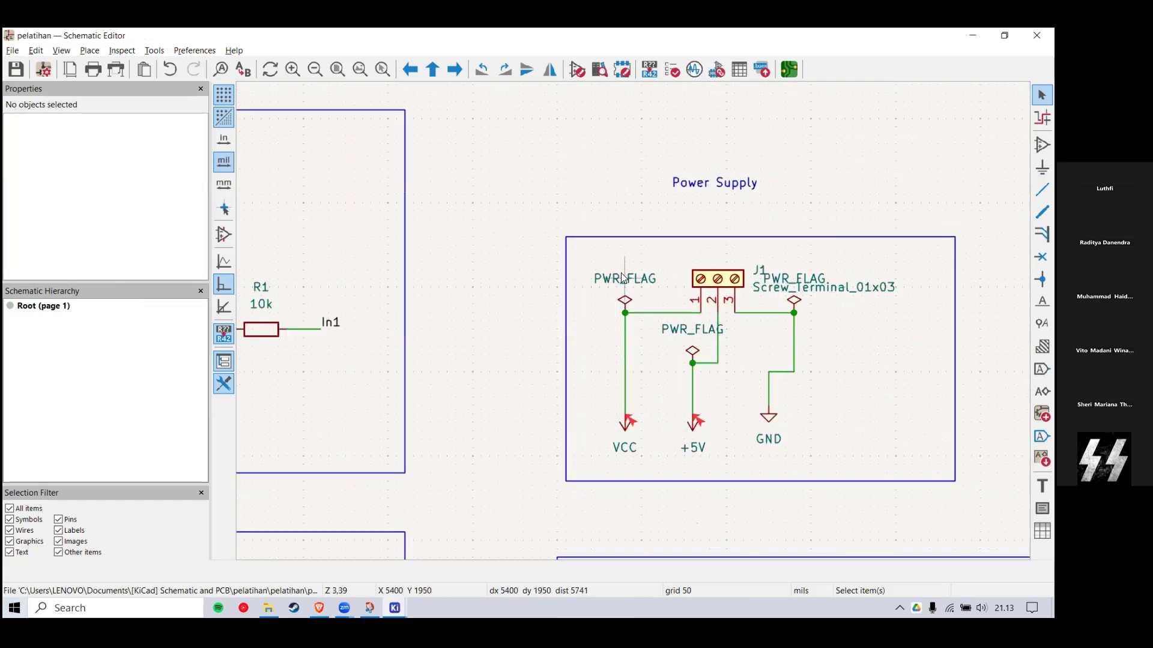
{"action": "left_click_drag", "start_coordinate": [676, 259], "coordinate": [586, 301]}
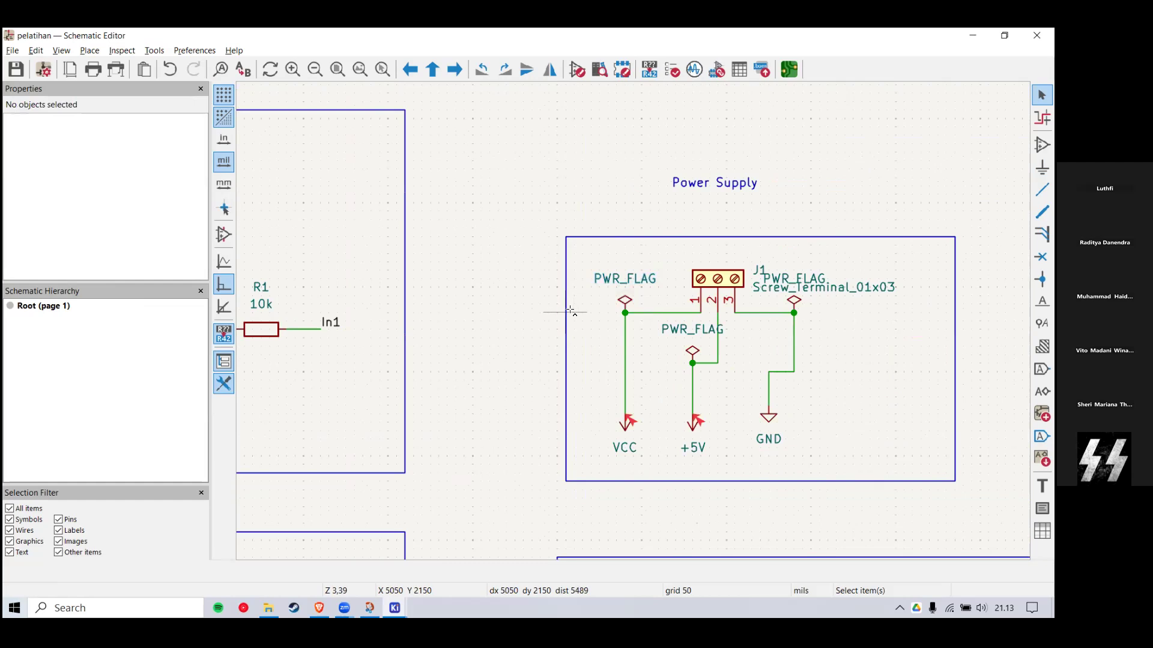
Step: Rerun the electrical rules check and hide the warnings so only errors are listed
{"action": "left_click", "coordinate": [718, 70]}
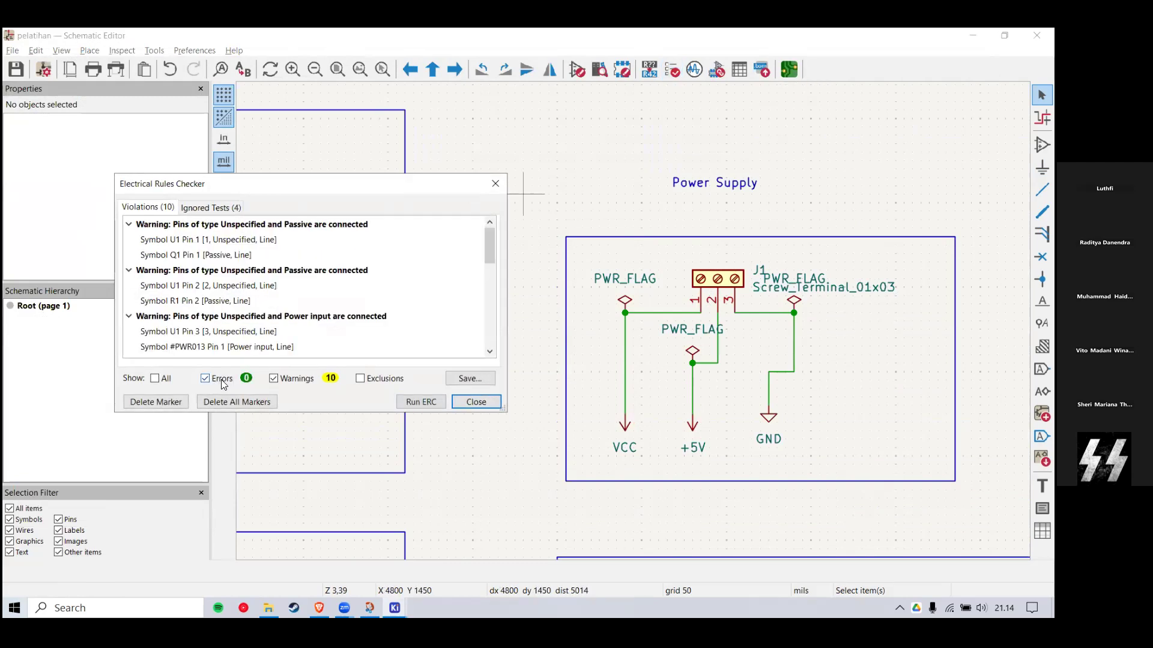
{"action": "left_click", "coordinate": [274, 378]}
{"action": "scroll", "coordinate": [693, 266], "scroll_direction": "down", "scroll_amount": 5}
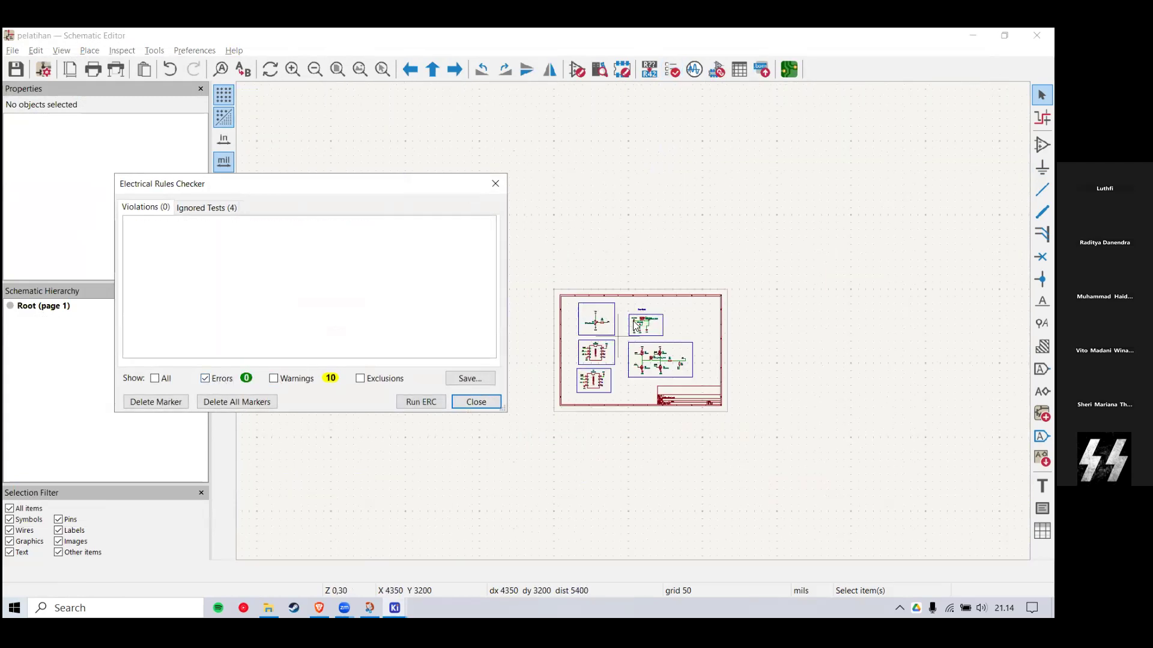
{"action": "scroll", "coordinate": [693, 265], "scroll_direction": "up", "scroll_amount": 2}
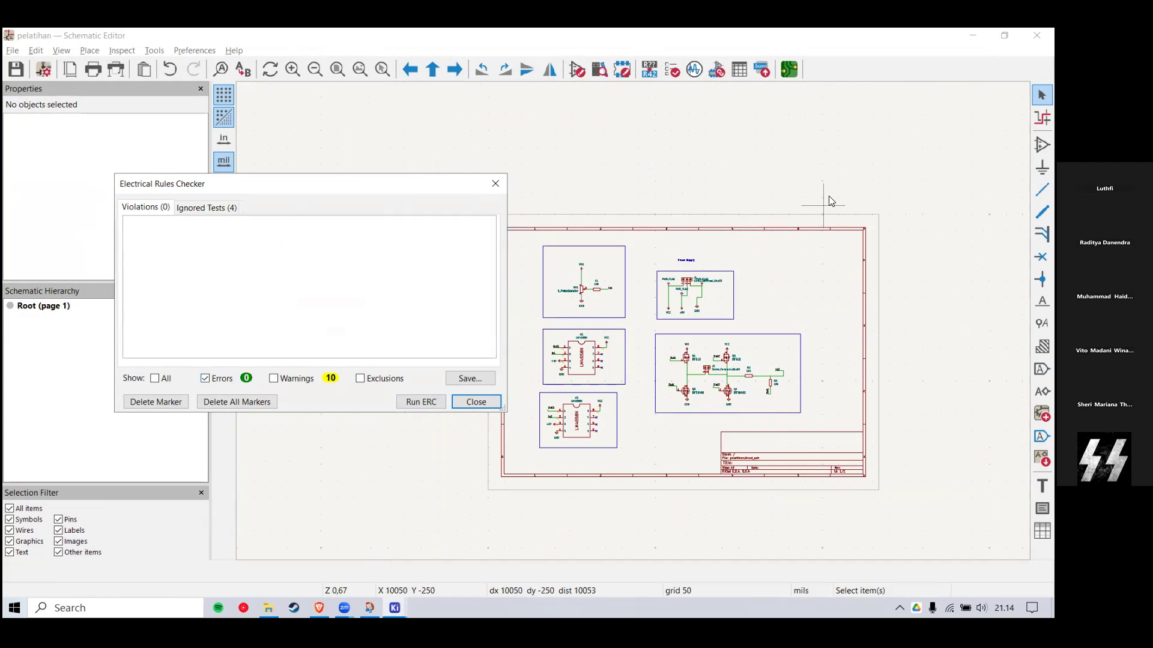
Step: List only the ERC warnings and examine the marked pins of the U1 and U2 LM4558N symbols in the schematic
{"action": "left_click", "coordinate": [285, 379]}
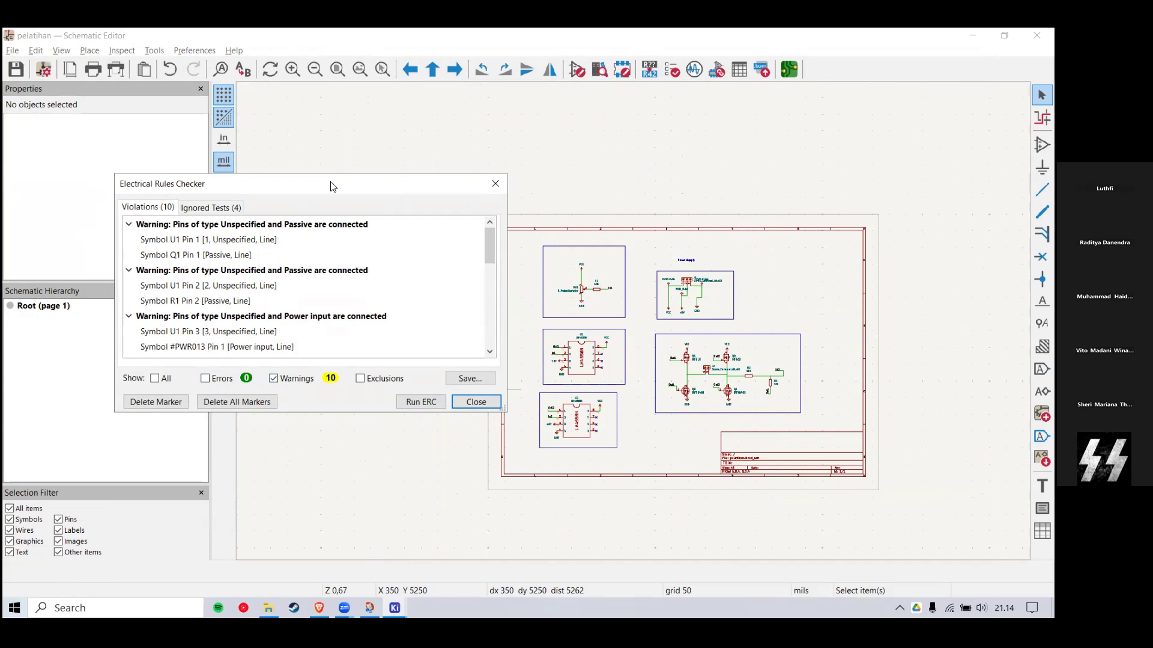
{"action": "left_click_drag", "start_coordinate": [339, 184], "coordinate": [740, 166]}
{"action": "scroll", "coordinate": [660, 414], "scroll_direction": "up", "scroll_amount": 3}
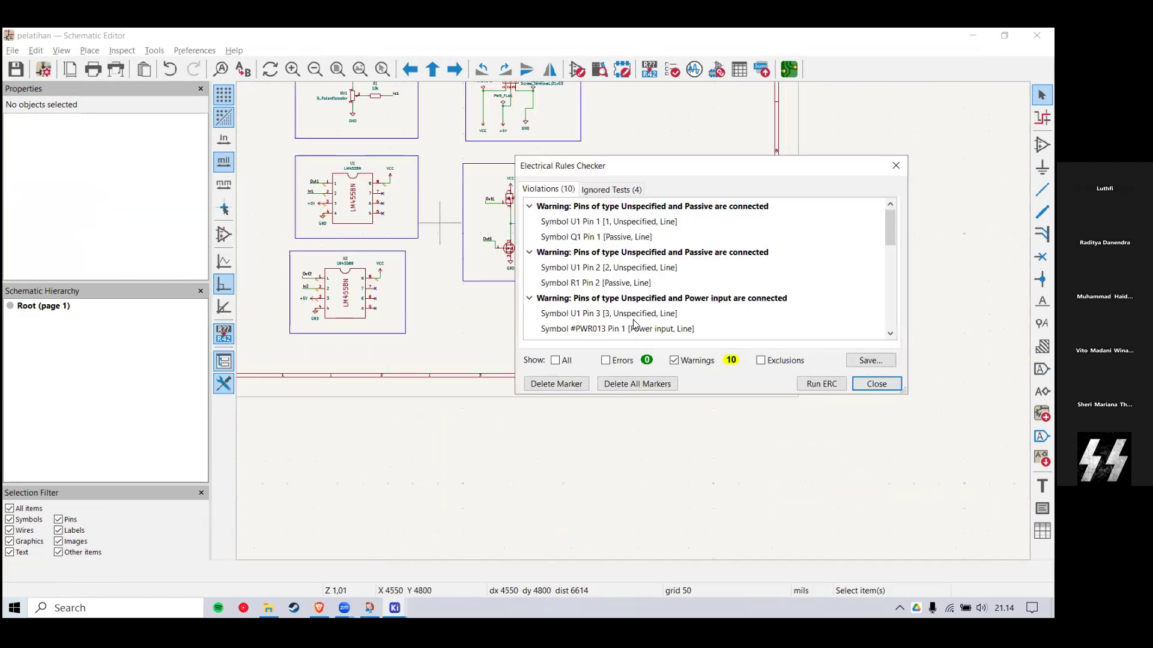
{"action": "left_click_drag", "start_coordinate": [688, 169], "coordinate": [207, 203]}
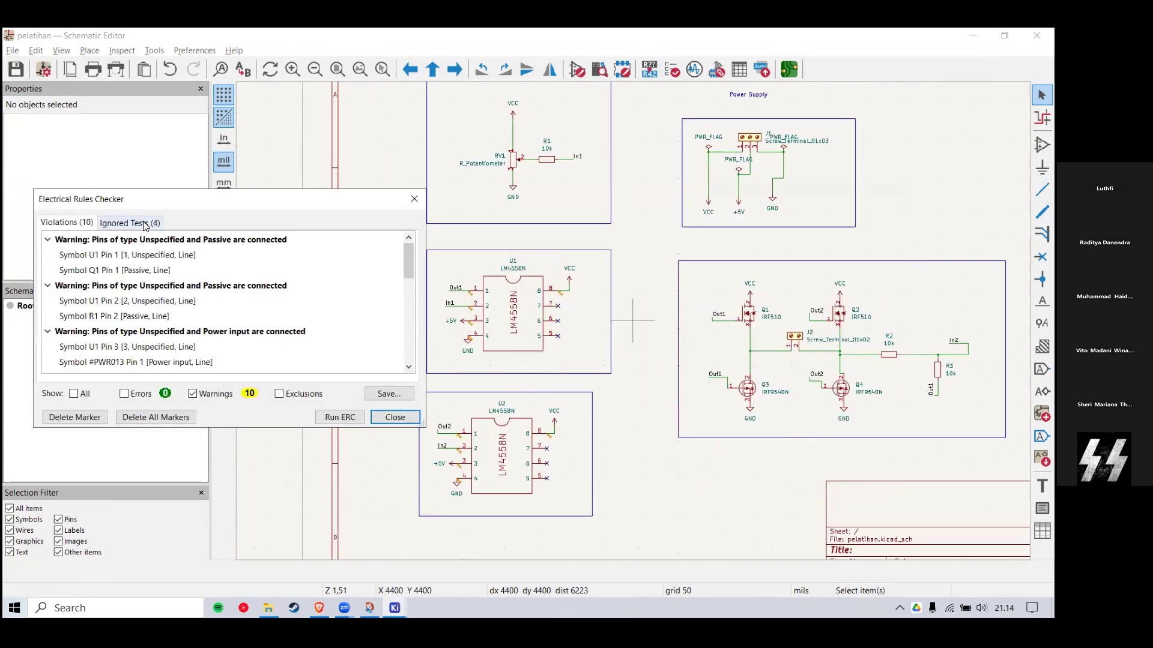
{"action": "scroll", "coordinate": [627, 321], "scroll_direction": "down", "scroll_amount": 2}
{"action": "scroll", "coordinate": [627, 321], "scroll_direction": "up", "scroll_amount": 4}
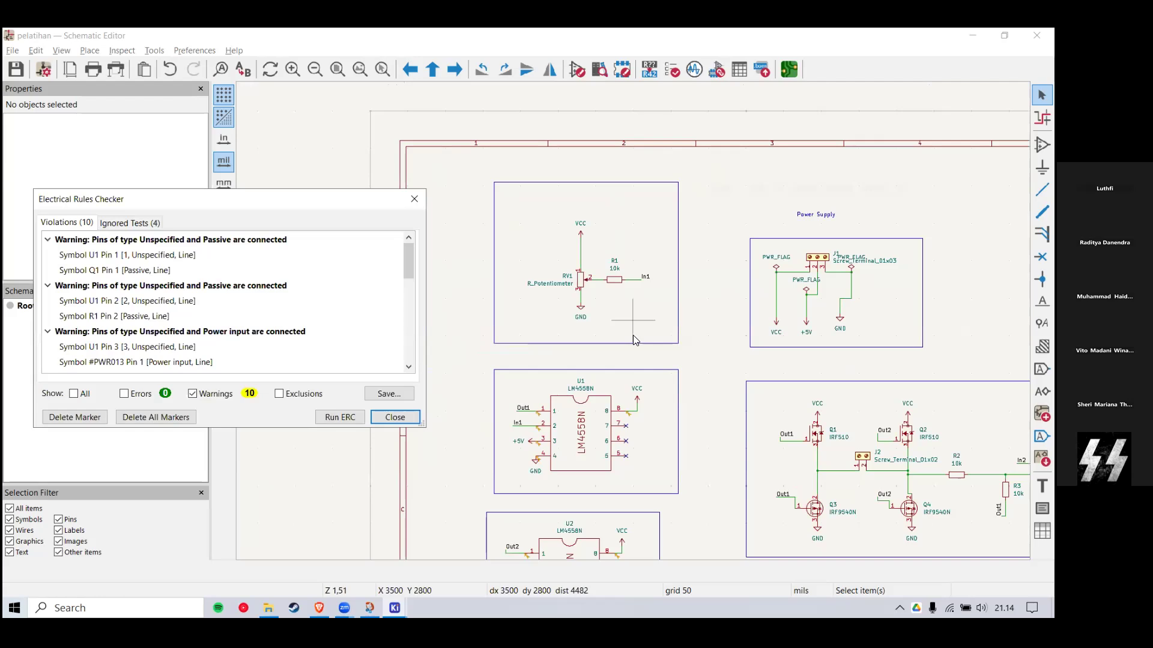
{"action": "scroll", "coordinate": [259, 285], "scroll_direction": "down", "scroll_amount": 5}
{"action": "scroll", "coordinate": [259, 286], "scroll_direction": "up", "scroll_amount": 5}
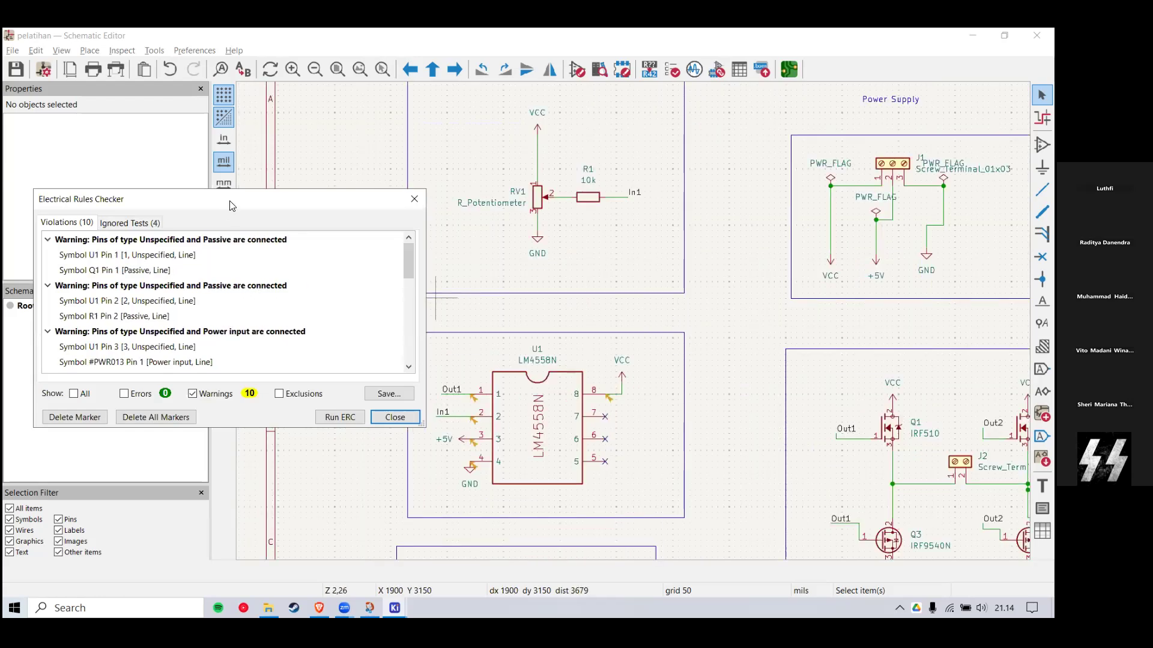
{"action": "left_click_drag", "start_coordinate": [231, 206], "coordinate": [266, 175]}
{"action": "scroll", "coordinate": [256, 250], "scroll_direction": "down", "scroll_amount": 3}
{"action": "scroll", "coordinate": [254, 258], "scroll_direction": "up", "scroll_amount": 3}
{"action": "scroll", "coordinate": [564, 480], "scroll_direction": "down", "scroll_amount": 2}
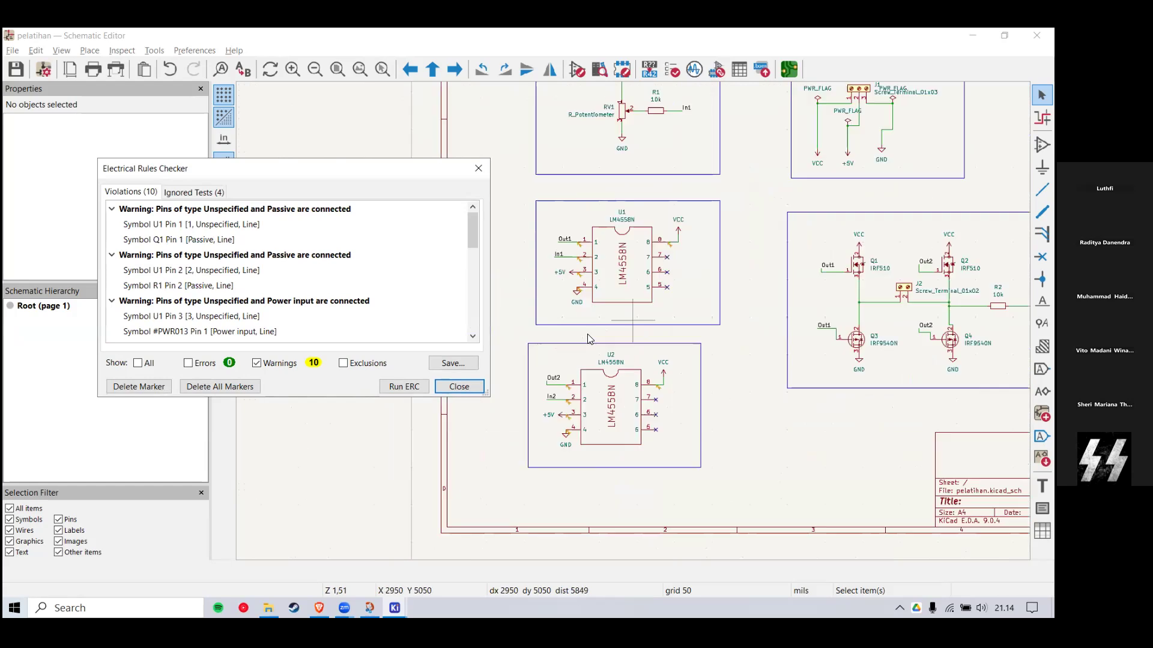
Step: Go through the ERC warnings one by one to locate the pins they mark on the U1 and U2 symbols
{"action": "scroll", "coordinate": [628, 319], "scroll_direction": "up", "scroll_amount": 2}
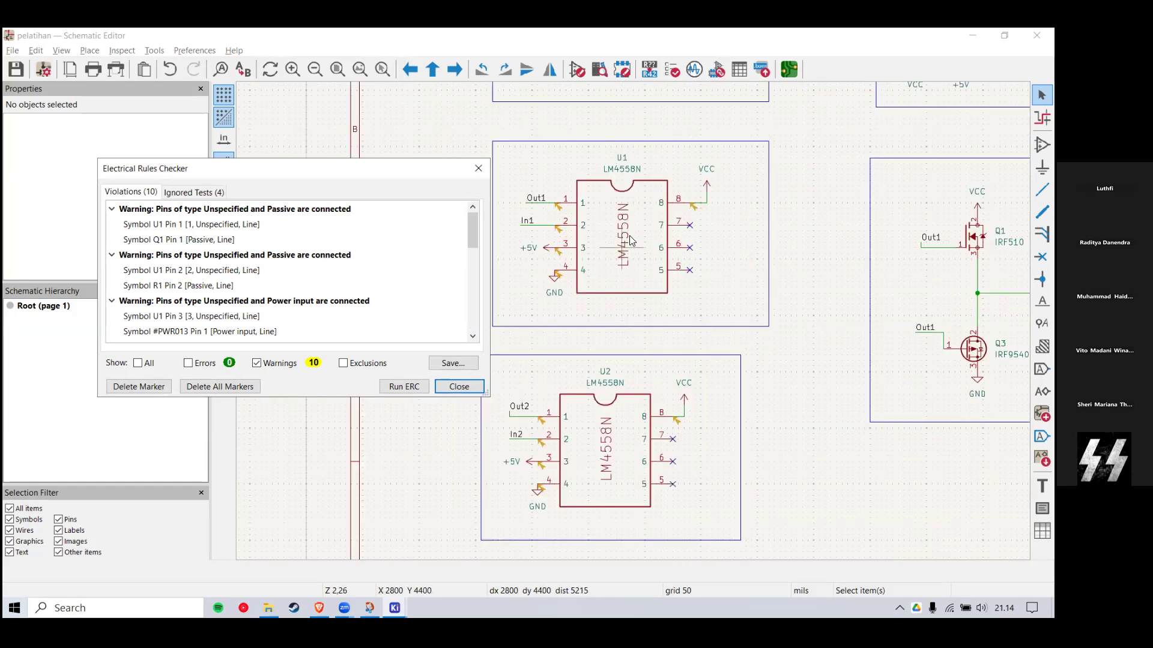
{"action": "left_click", "coordinate": [207, 212]}
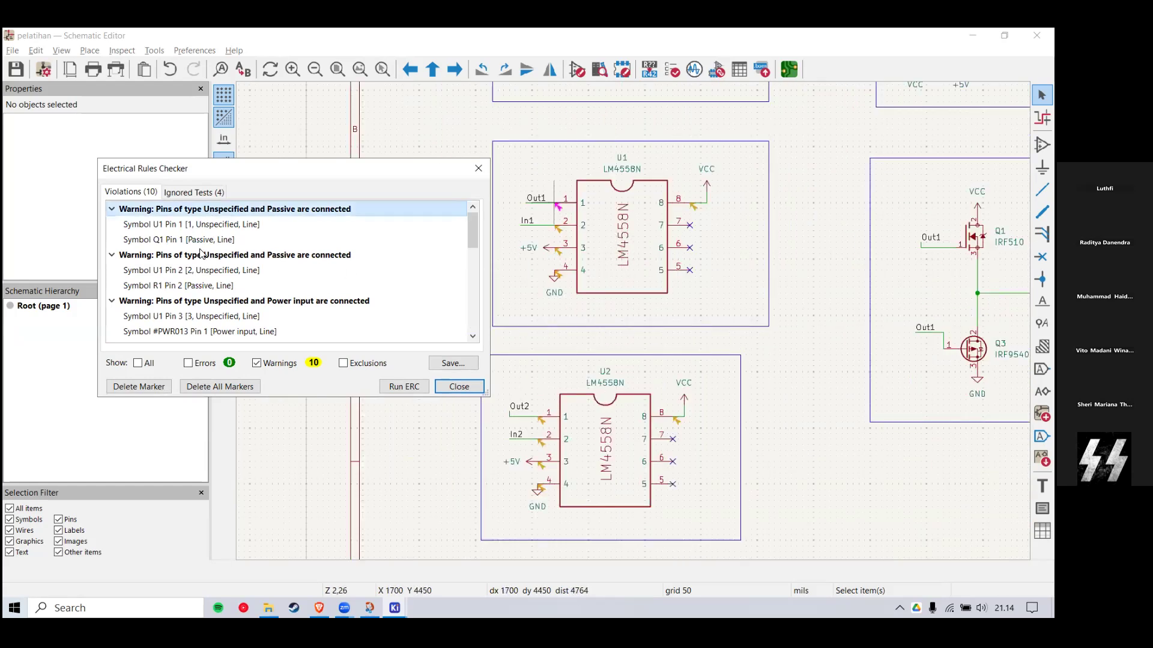
{"action": "left_click", "coordinate": [261, 255]}
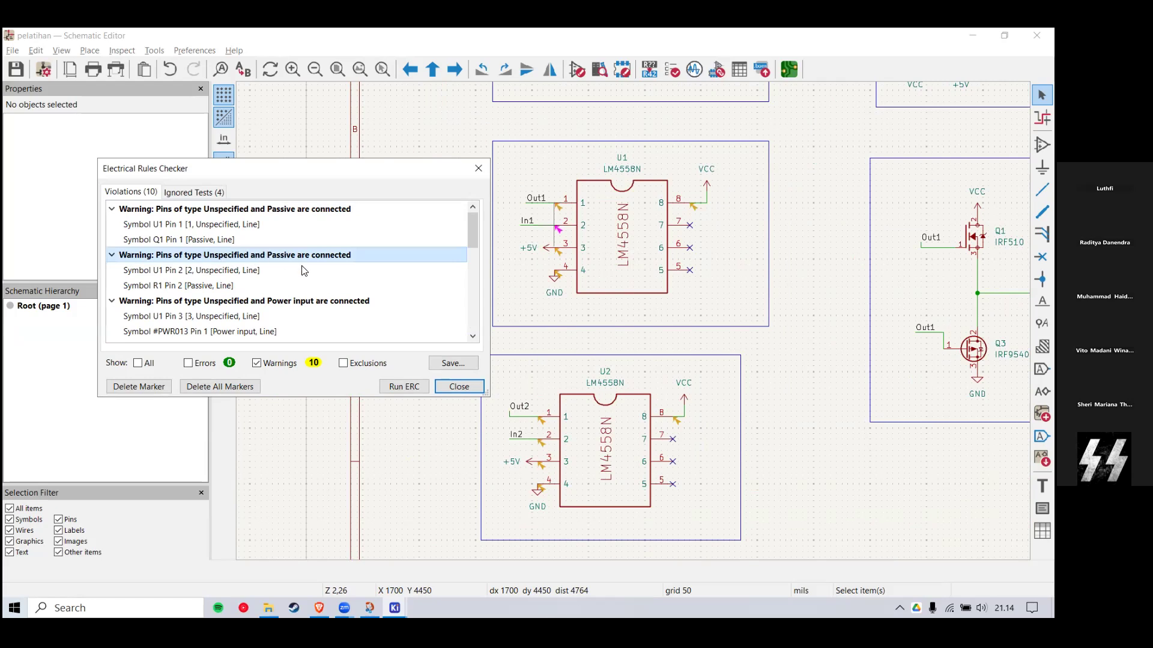
{"action": "scroll", "coordinate": [303, 270], "scroll_direction": "down", "scroll_amount": 3}
{"action": "left_click", "coordinate": [319, 303]}
{"action": "scroll", "coordinate": [300, 305], "scroll_direction": "down", "scroll_amount": 2}
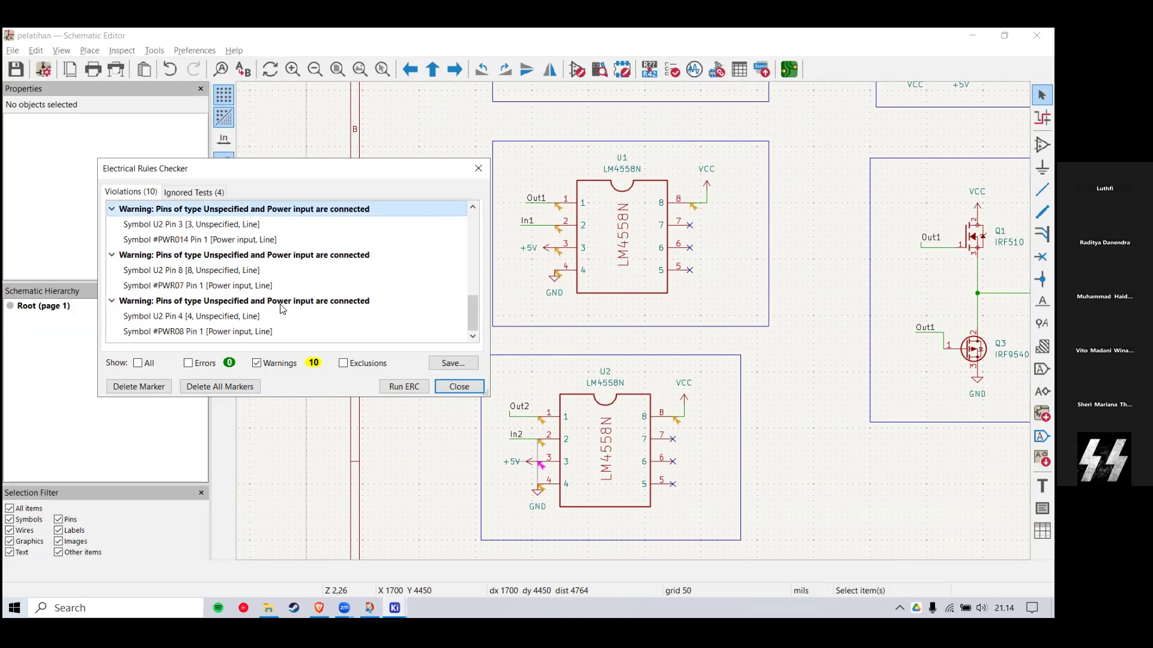
{"action": "left_click", "coordinate": [188, 305]}
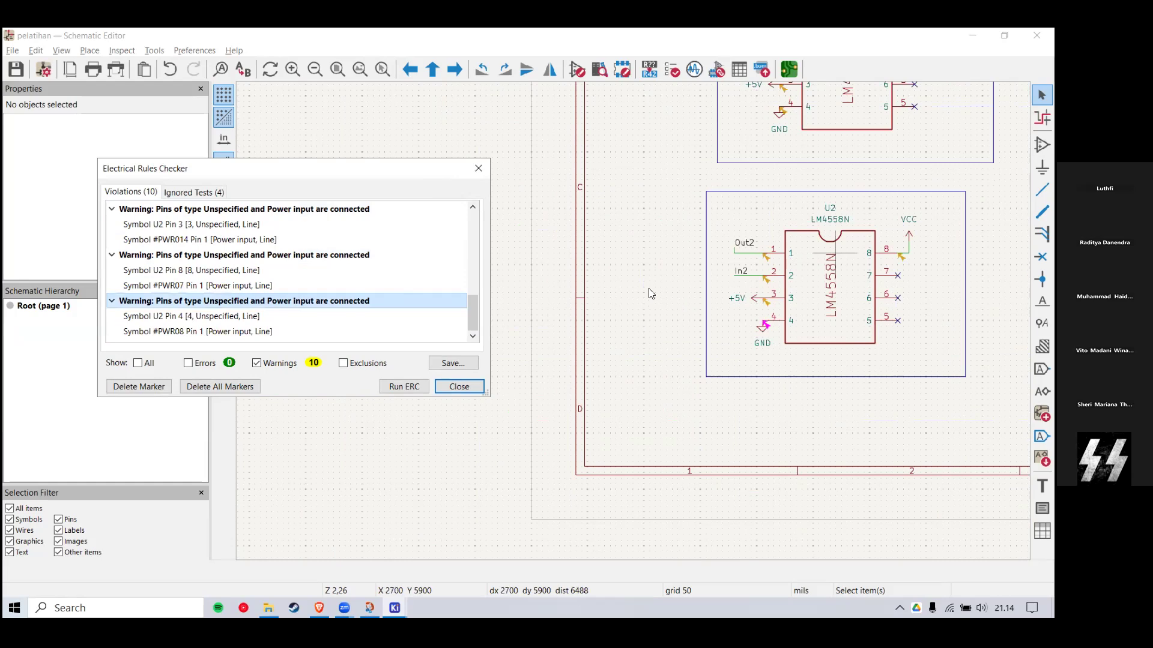
{"action": "scroll", "coordinate": [546, 335], "scroll_direction": "down", "scroll_amount": 5}
{"action": "scroll", "coordinate": [632, 324], "scroll_direction": "up", "scroll_amount": 6}
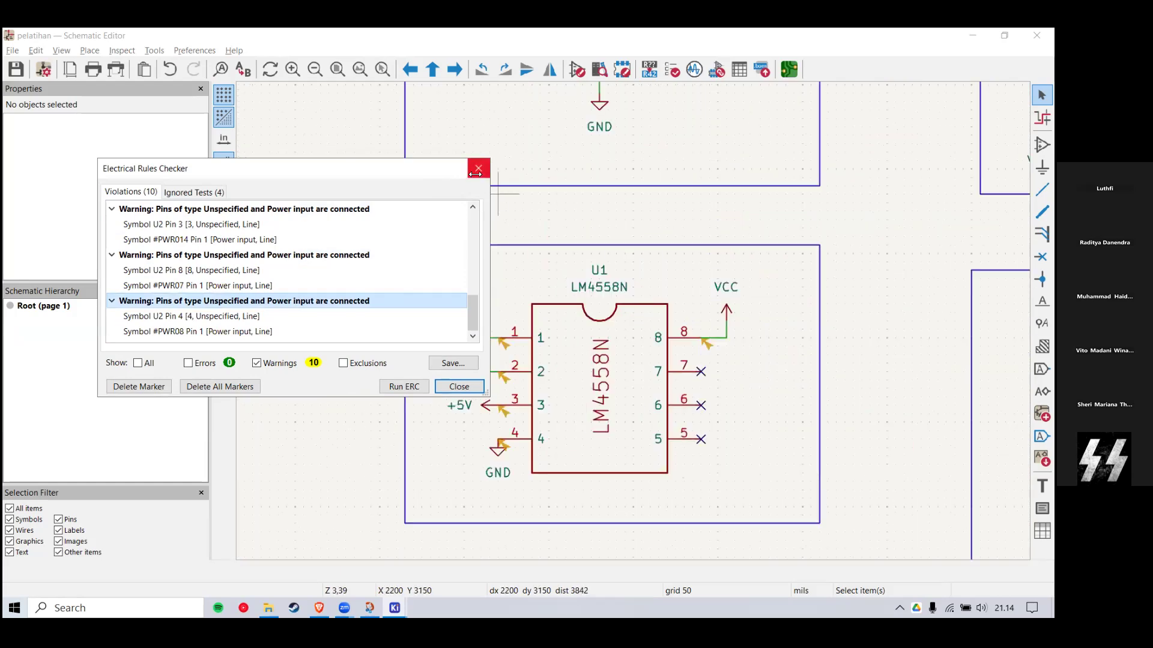
Step: Close the Electrical Rules Checker and examine the U1 LM4558N block in the schematic
{"action": "left_click_drag", "start_coordinate": [435, 167], "coordinate": [336, 194]}
{"action": "scroll", "coordinate": [633, 324], "scroll_direction": "down", "scroll_amount": 2}
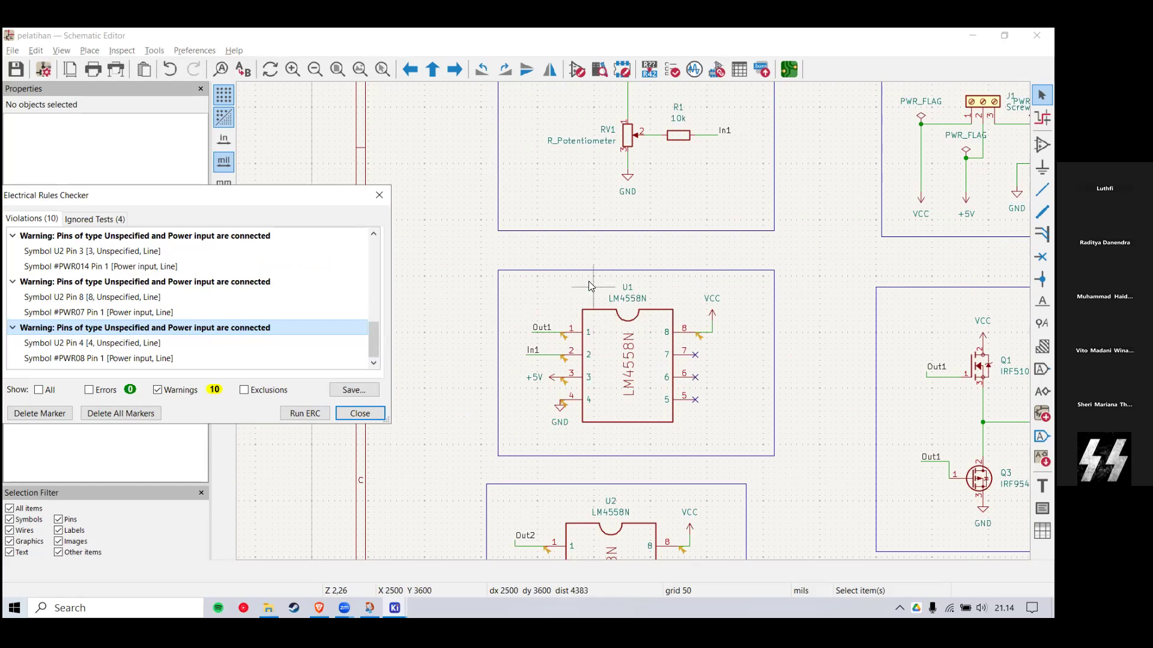
{"action": "left_click", "coordinate": [379, 198]}
{"action": "left_click_drag", "start_coordinate": [535, 251], "coordinate": [717, 448]}
{"action": "left_click", "coordinate": [801, 382]}
{"action": "left_click", "coordinate": [636, 353]}
{"action": "left_click", "coordinate": [505, 300]}
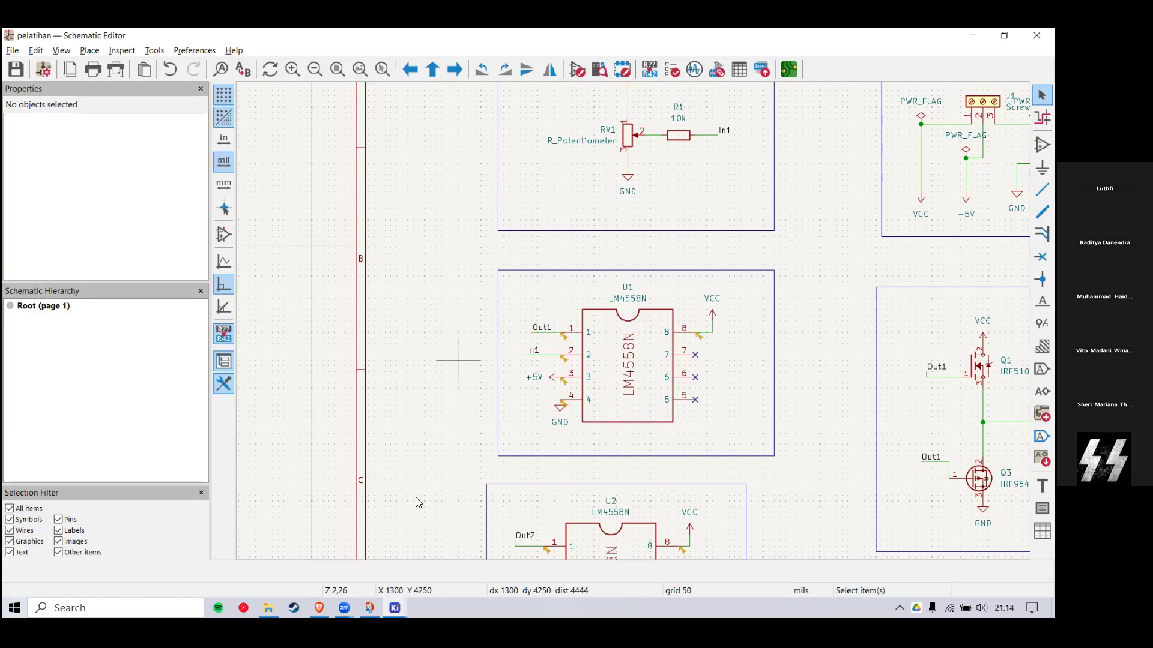
Step: Switch to the KiCad project window and open the Symbol Editor
{"action": "mouse_move", "coordinate": [394, 608]}
{"action": "left_click", "coordinate": [316, 543]}
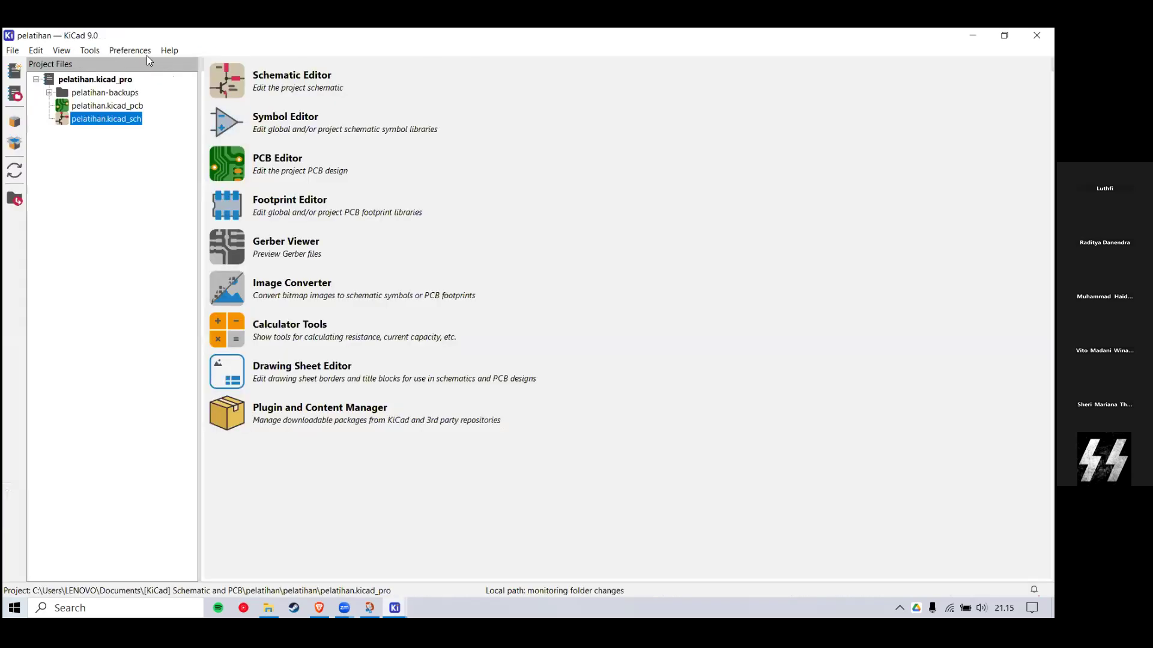
{"action": "left_click", "coordinate": [142, 51]}
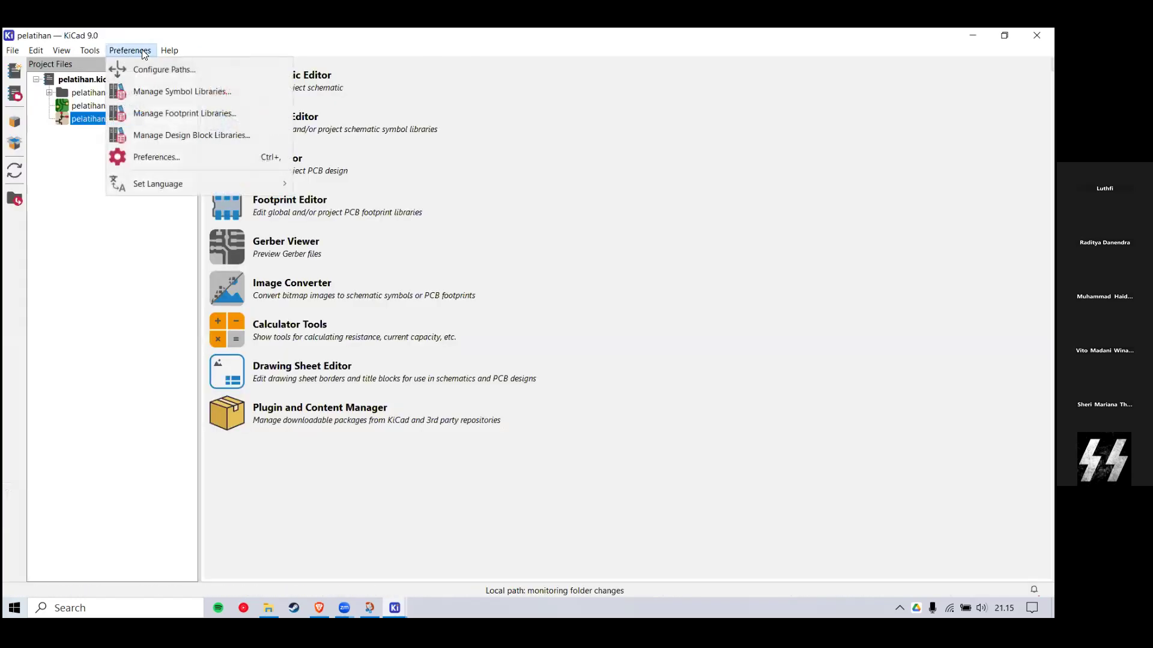
{"action": "left_click", "coordinate": [168, 91]}
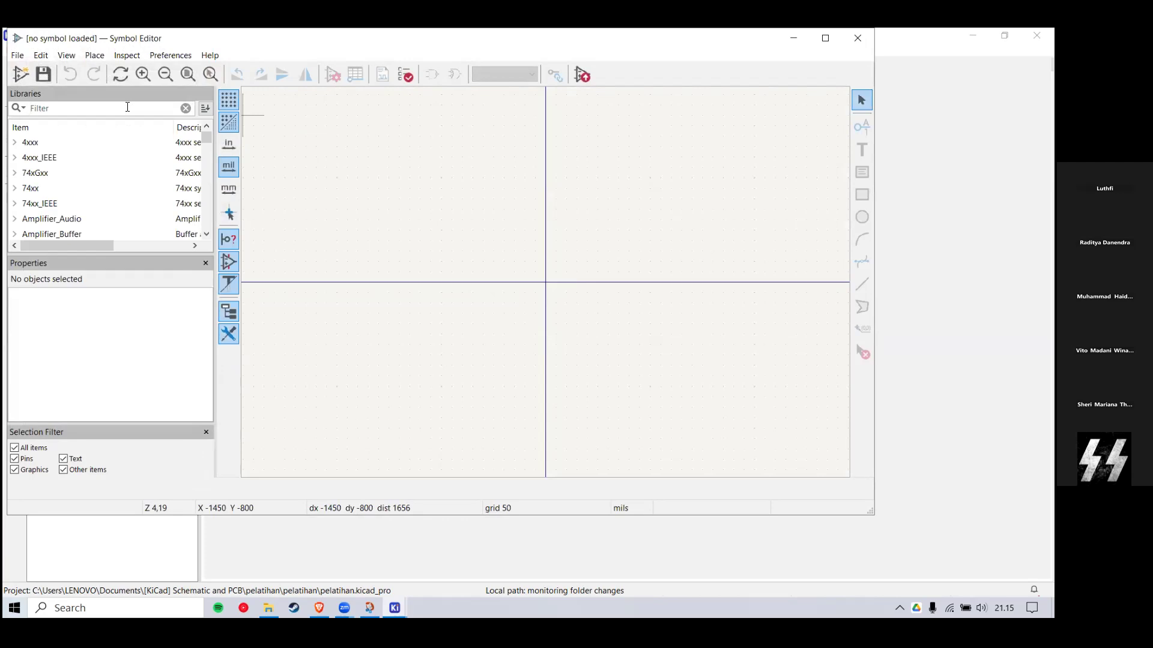
Step: Filter the symbol libraries for lm4558 and open the LM4558N symbol for editing
{"action": "type", "text": "lm"}
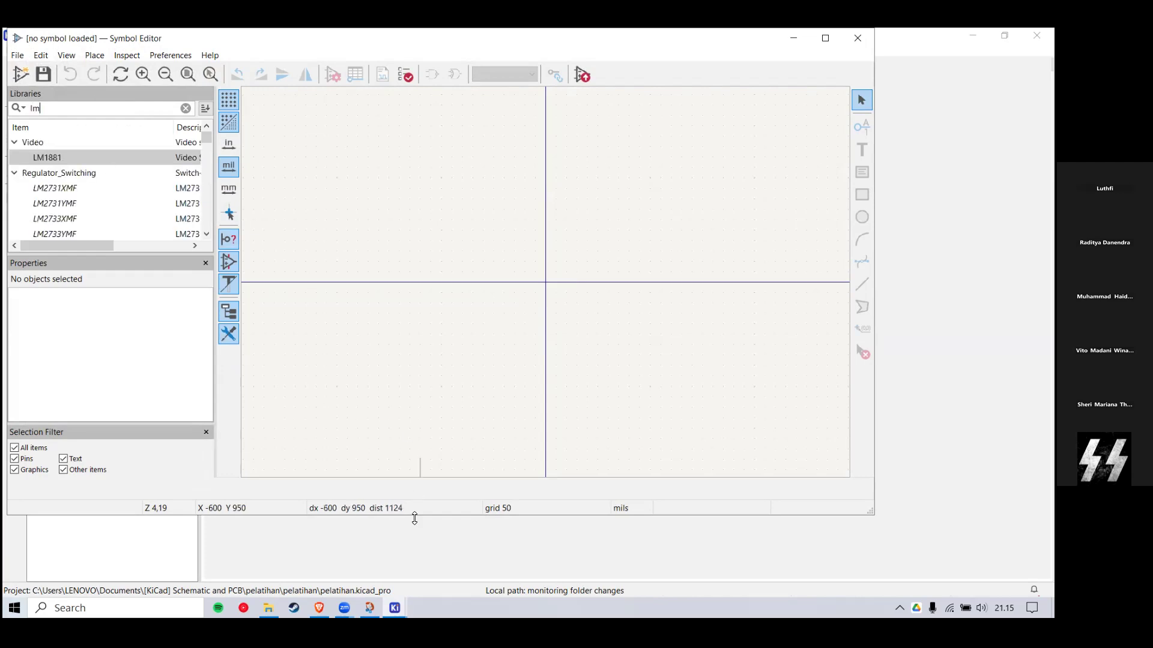
{"action": "left_click", "coordinate": [394, 607]}
{"action": "left_click", "coordinate": [973, 35]}
{"action": "type", "text": "4558"}
{"action": "left_click", "coordinate": [68, 157]}
{"action": "double_click", "coordinate": [68, 157]}
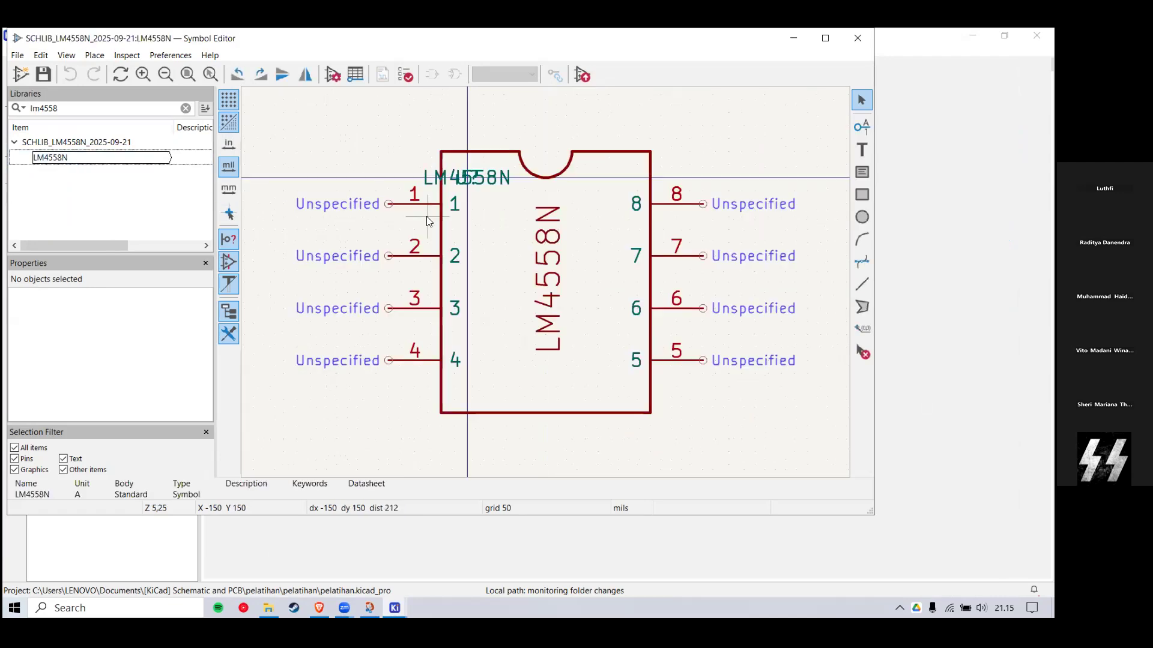
{"action": "scroll", "coordinate": [543, 282], "scroll_direction": "down", "scroll_amount": 2}
{"action": "scroll", "coordinate": [544, 282], "scroll_direction": "up", "scroll_amount": 3}
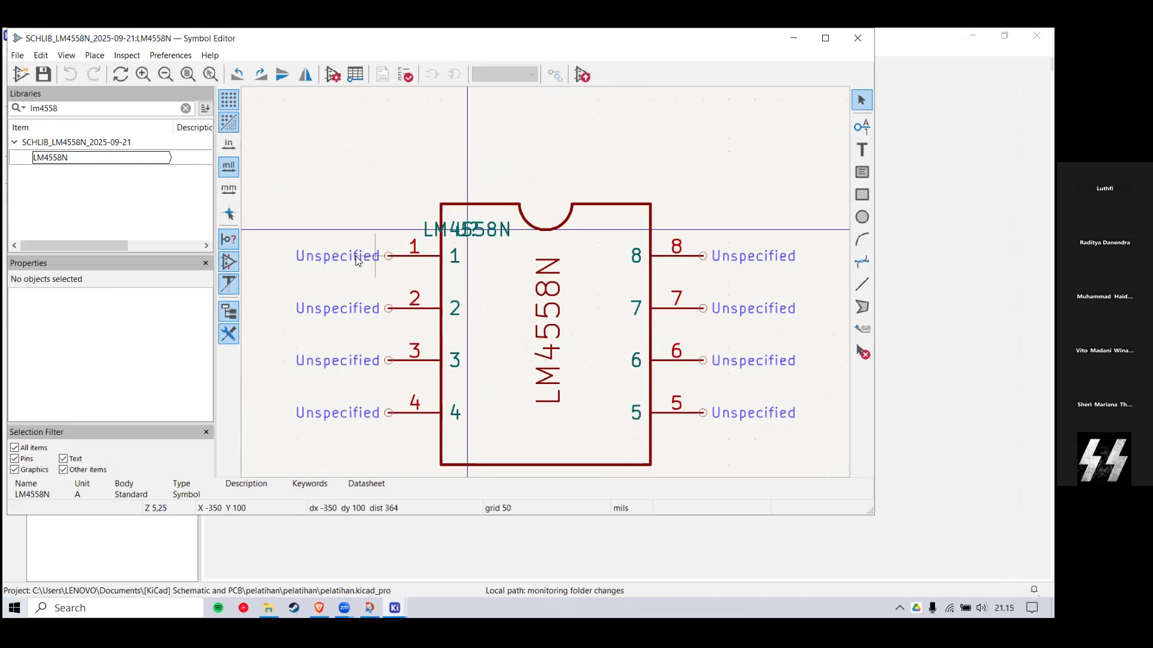
Step: Set the electrical type of pins 1 and 2 of the LM4558N symbol to Passive
{"action": "double_click", "coordinate": [356, 258]}
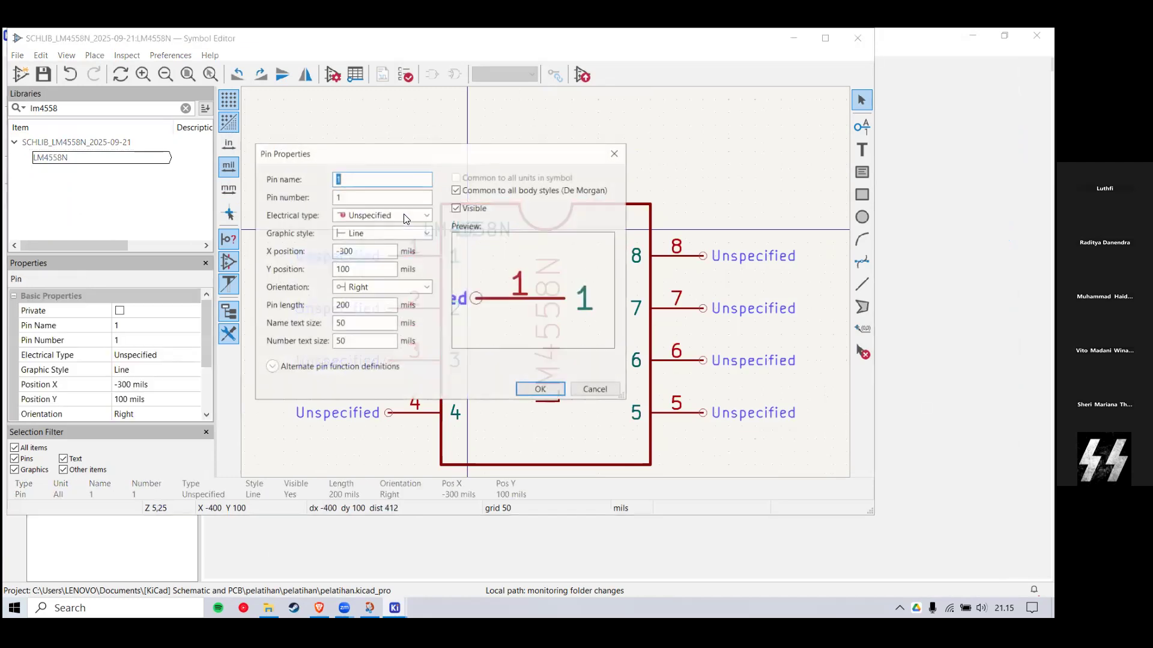
{"action": "left_click", "coordinate": [406, 217]}
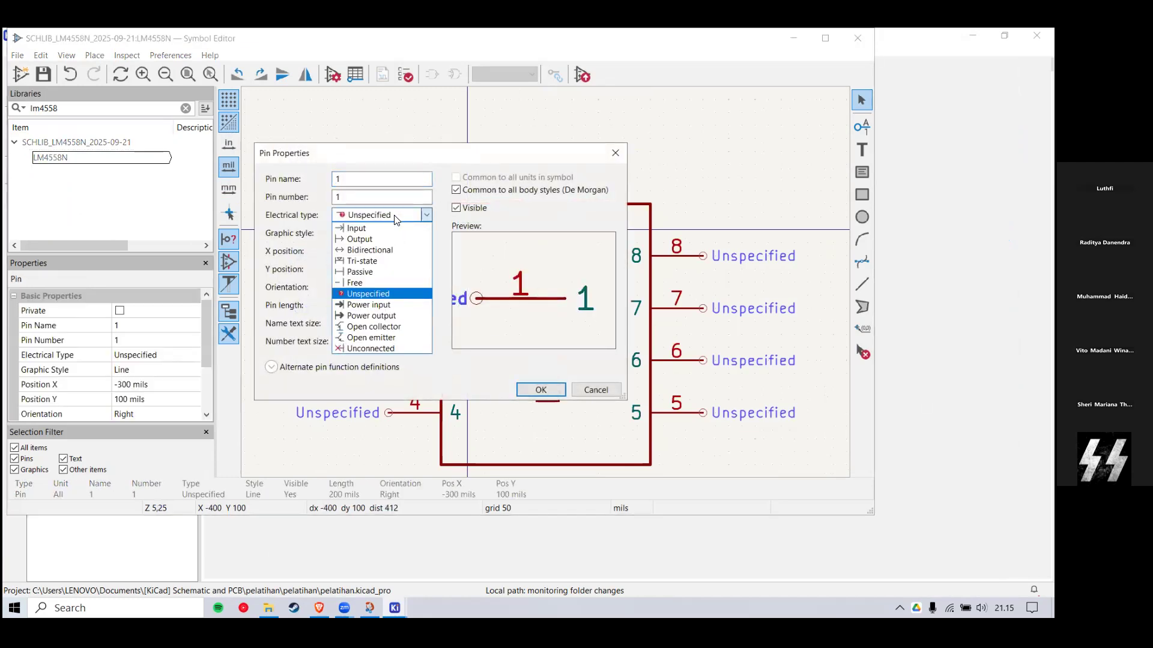
{"action": "left_click", "coordinate": [381, 272]}
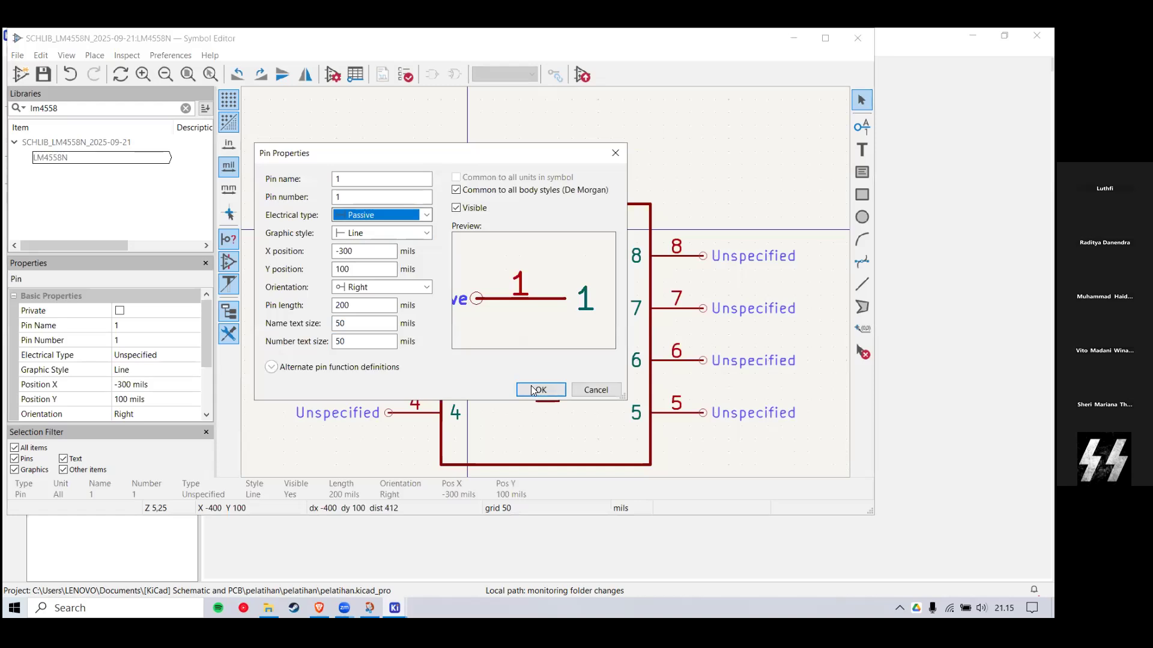
{"action": "left_click", "coordinate": [532, 391]}
{"action": "double_click", "coordinate": [349, 308]}
{"action": "left_click", "coordinate": [392, 218]}
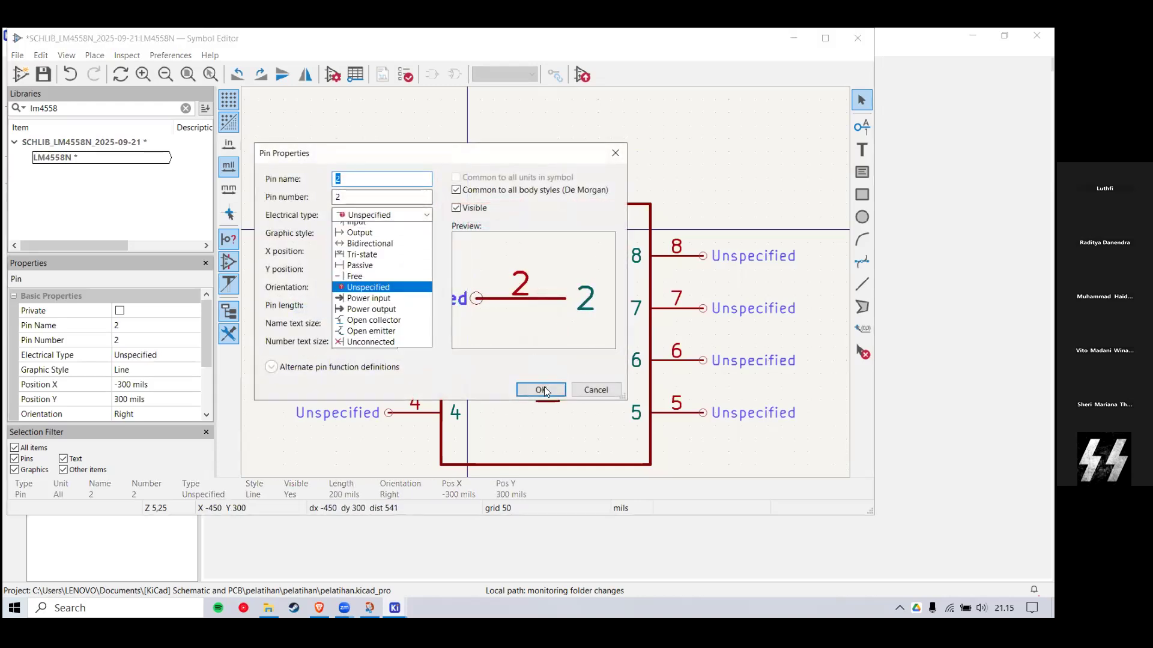
{"action": "left_click", "coordinate": [373, 270]}
{"action": "left_click", "coordinate": [540, 391]}
Step: Set the electrical type of pins 3 and 4 of the LM4558N symbol to Passive
{"action": "double_click", "coordinate": [323, 361]}
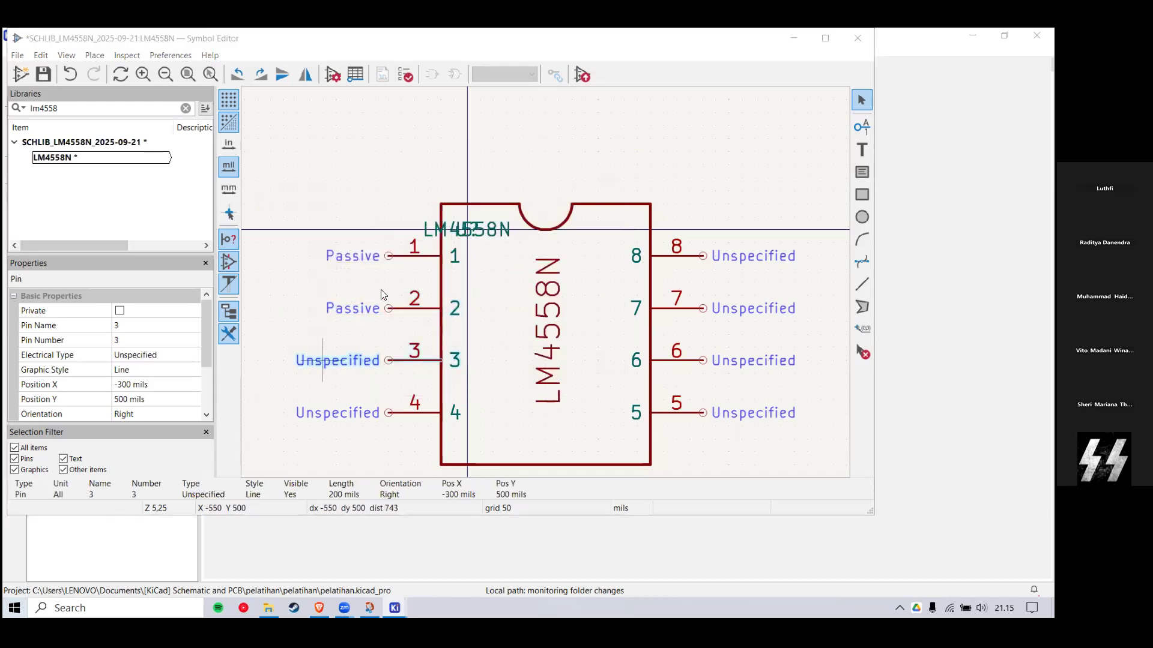
{"action": "left_click", "coordinate": [382, 215]}
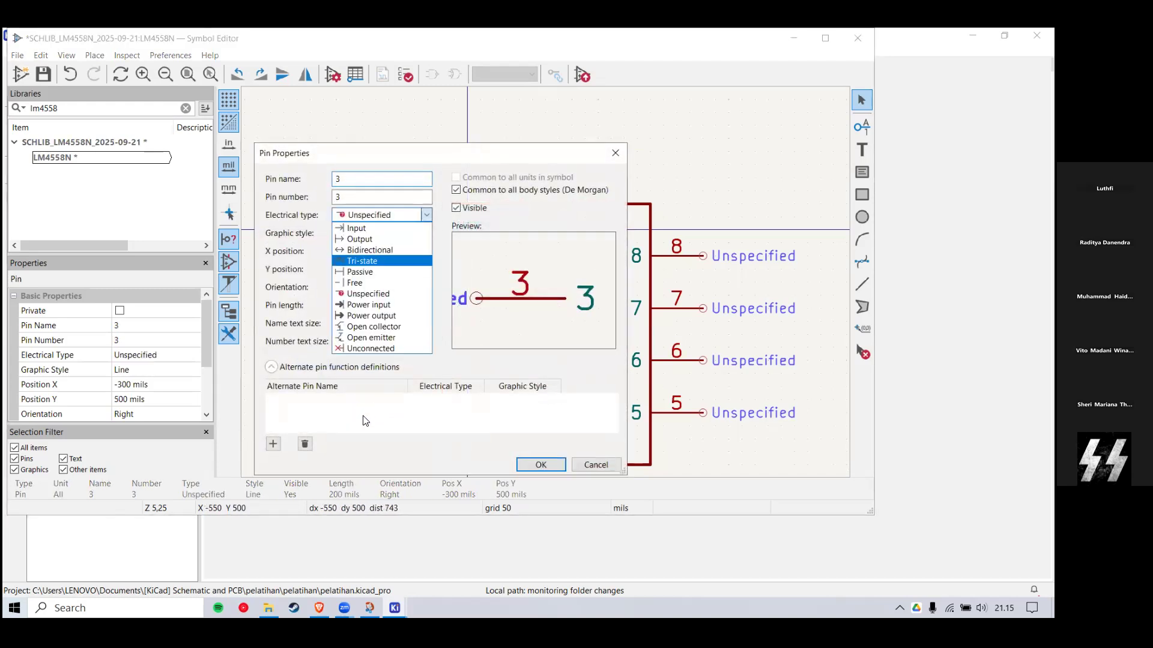
{"action": "left_click", "coordinate": [360, 271]}
{"action": "left_click", "coordinate": [541, 465]}
{"action": "left_click", "coordinate": [336, 412]}
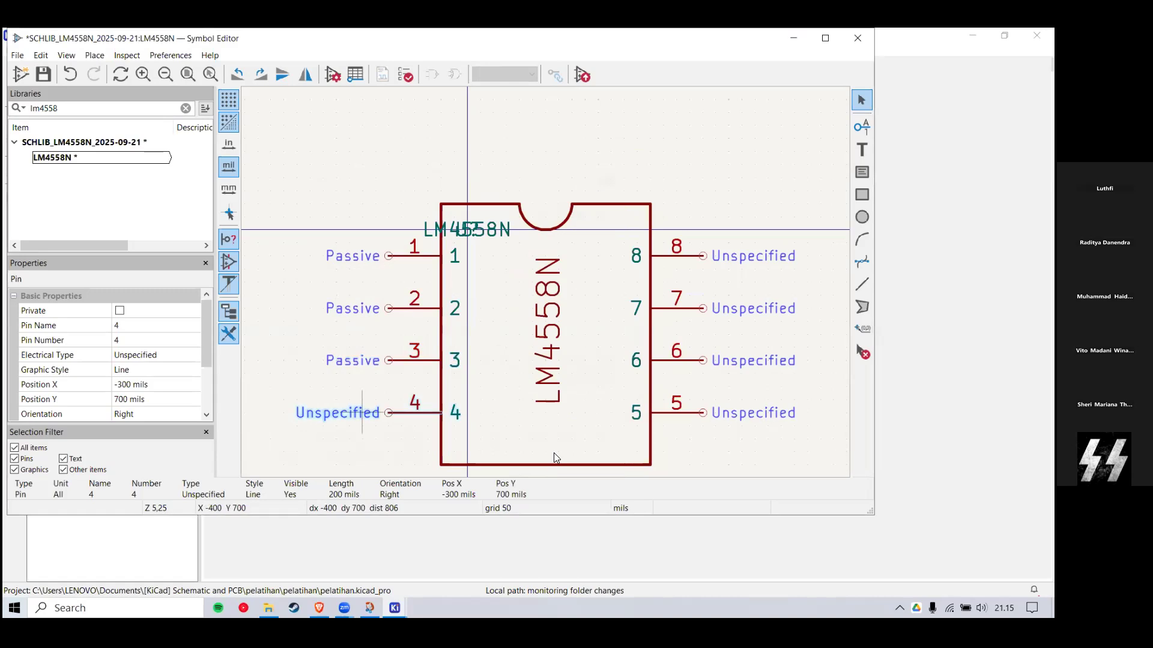
{"action": "double_click", "coordinate": [362, 412]}
{"action": "left_click", "coordinate": [413, 218]}
{"action": "left_click", "coordinate": [384, 271]}
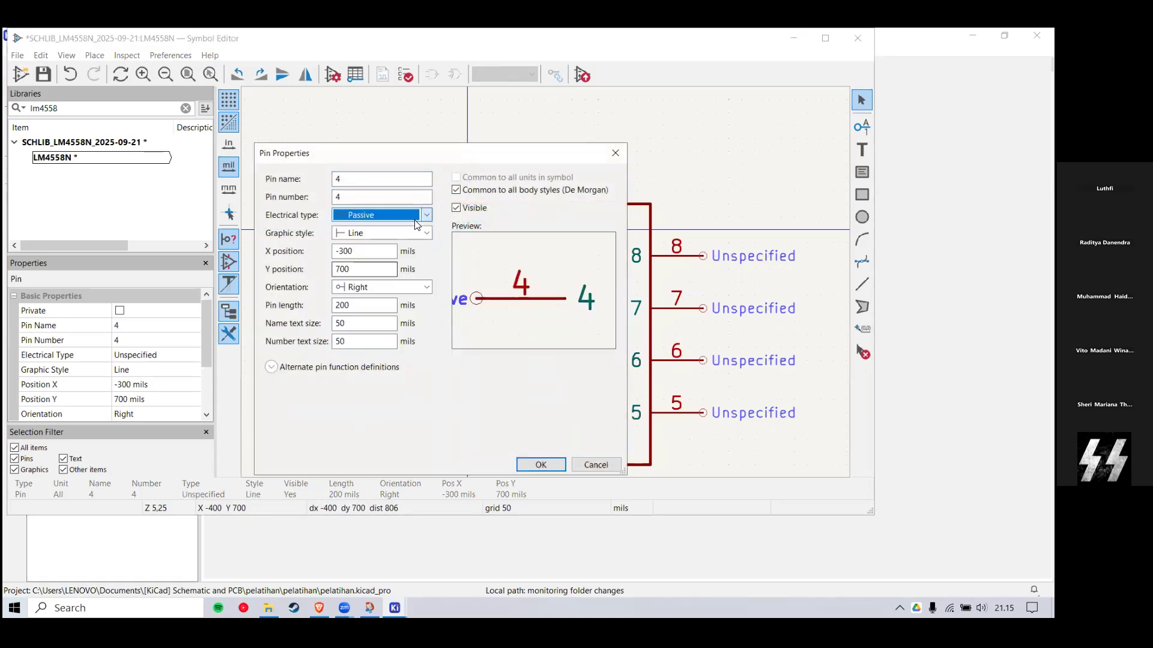
{"action": "left_click", "coordinate": [540, 464]}
Step: Set the electrical type of pins 8 and 7 of the LM4558N symbol to Passive
{"action": "double_click", "coordinate": [750, 256]}
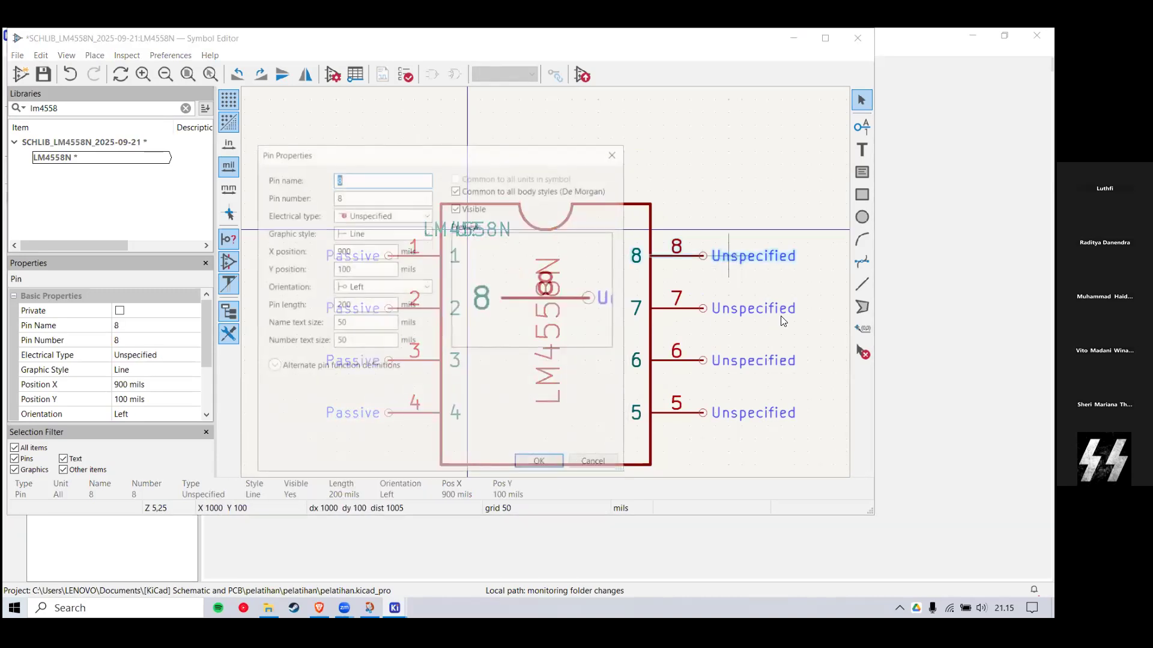
{"action": "left_click", "coordinate": [413, 217]}
{"action": "left_click", "coordinate": [384, 272]}
{"action": "left_click", "coordinate": [541, 465]}
{"action": "double_click", "coordinate": [768, 310]}
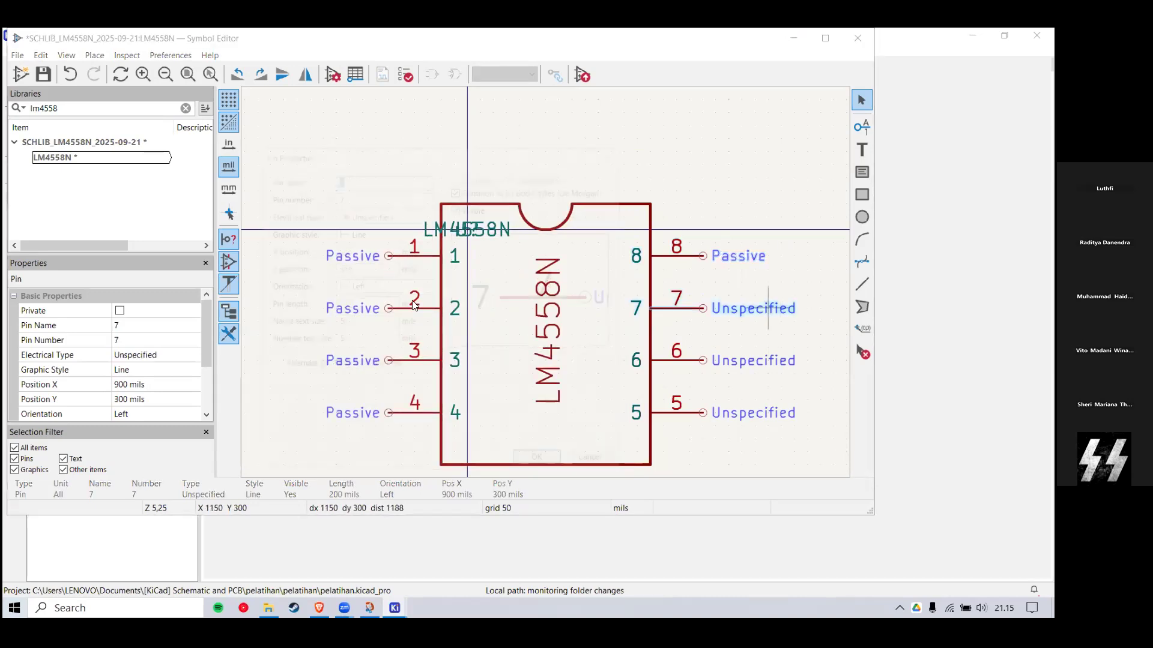
{"action": "left_click", "coordinate": [413, 216]}
{"action": "left_click", "coordinate": [384, 271]}
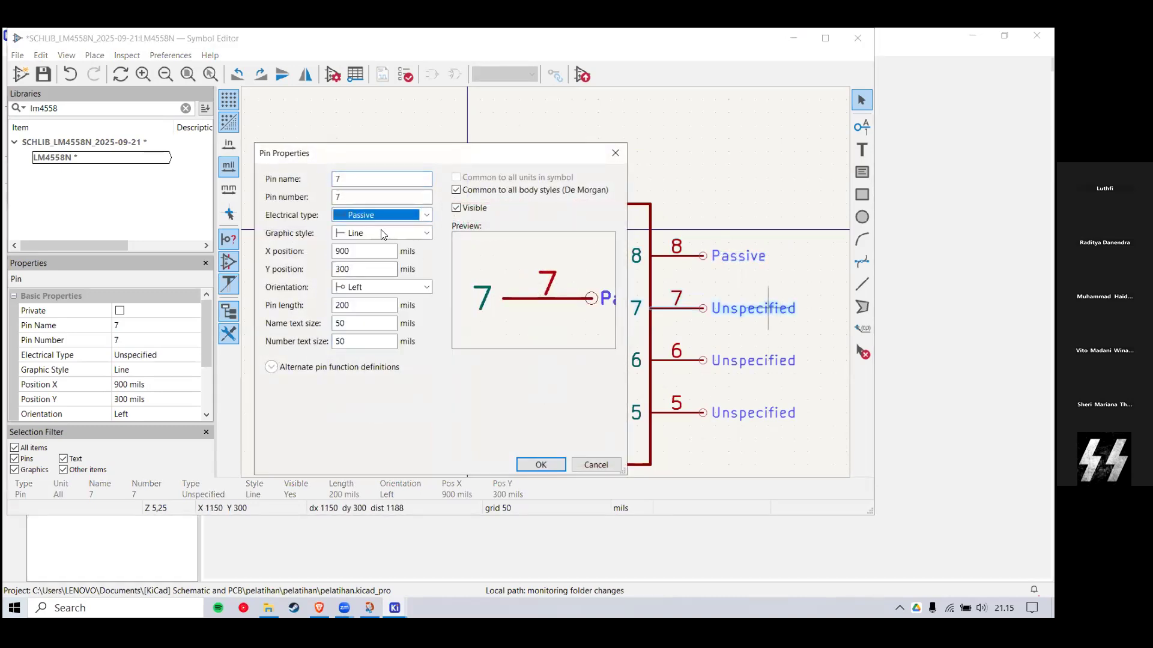
{"action": "left_click", "coordinate": [541, 465]}
Step: Set the electrical type of pins 6 and 5 of the LM4558N symbol to Passive
{"action": "double_click", "coordinate": [729, 360]}
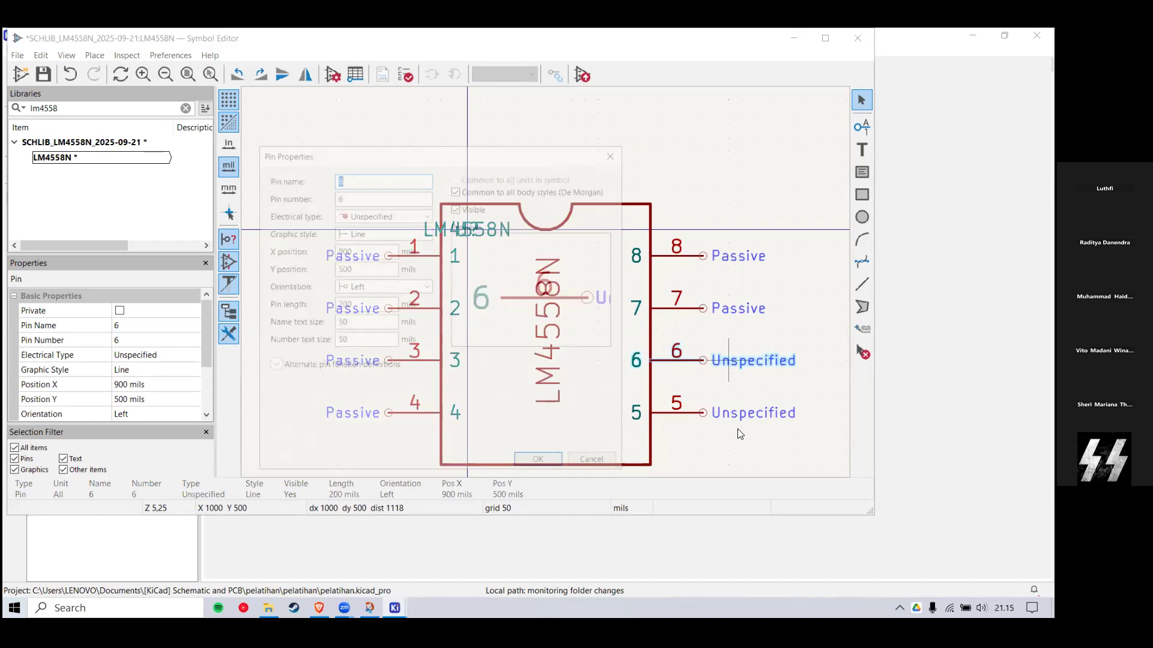
{"action": "left_click", "coordinate": [409, 218]}
{"action": "left_click", "coordinate": [384, 271]}
{"action": "left_click", "coordinate": [537, 462]}
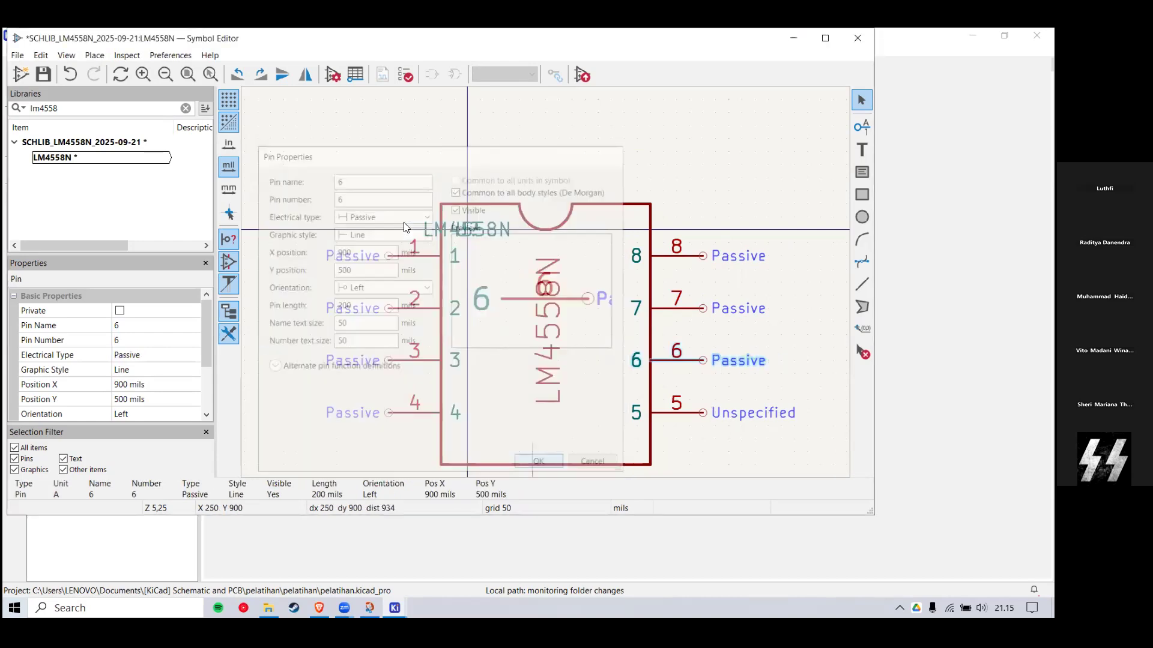
{"action": "double_click", "coordinate": [728, 412]}
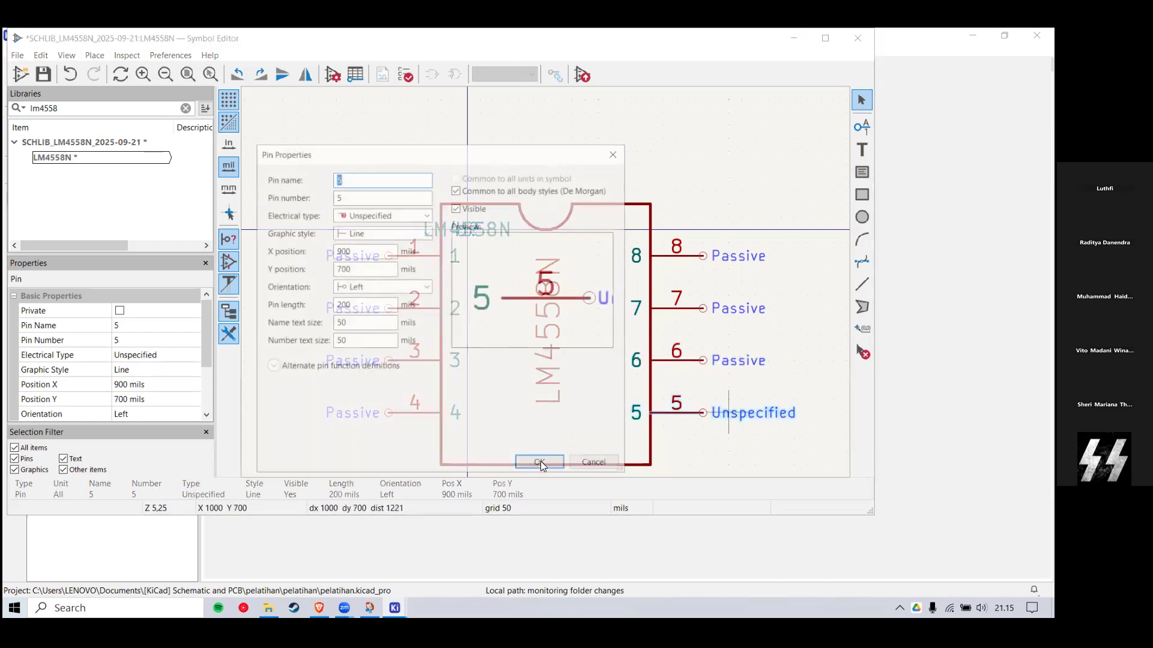
{"action": "left_click", "coordinate": [409, 216]}
{"action": "left_click", "coordinate": [384, 271]}
{"action": "left_click", "coordinate": [540, 462]}
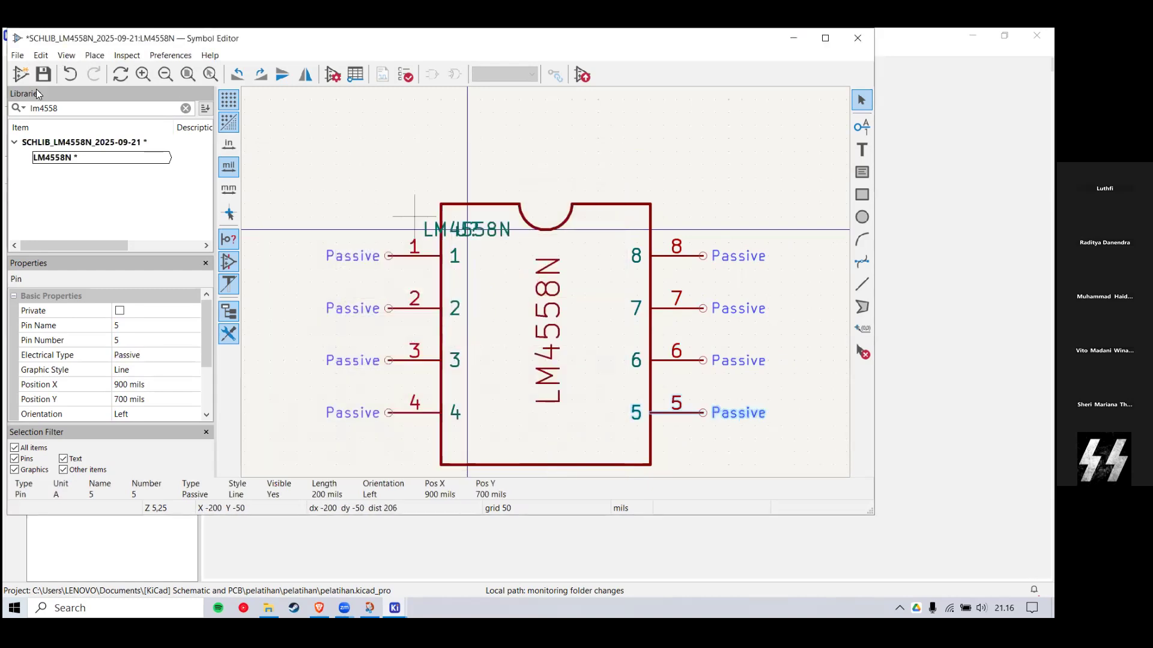
Step: Save the edited LM4558N symbol and close the Symbol Editor
{"action": "left_click", "coordinate": [17, 55]}
{"action": "left_click", "coordinate": [42, 183]}
{"action": "left_click", "coordinate": [859, 45]}
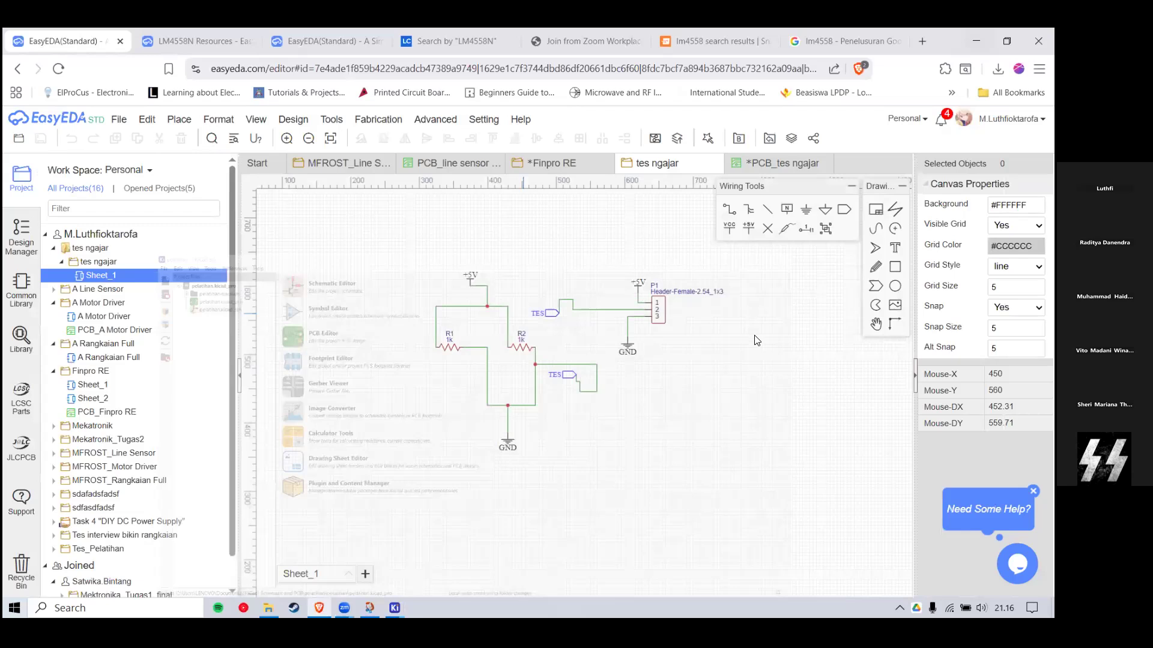
Step: Return to the Schematic Editor and update the U1 LM4558N symbol from its library
{"action": "key", "text": "alt+Tab"}
{"action": "right_click", "coordinate": [687, 351]}
{"action": "left_click", "coordinate": [705, 343]}
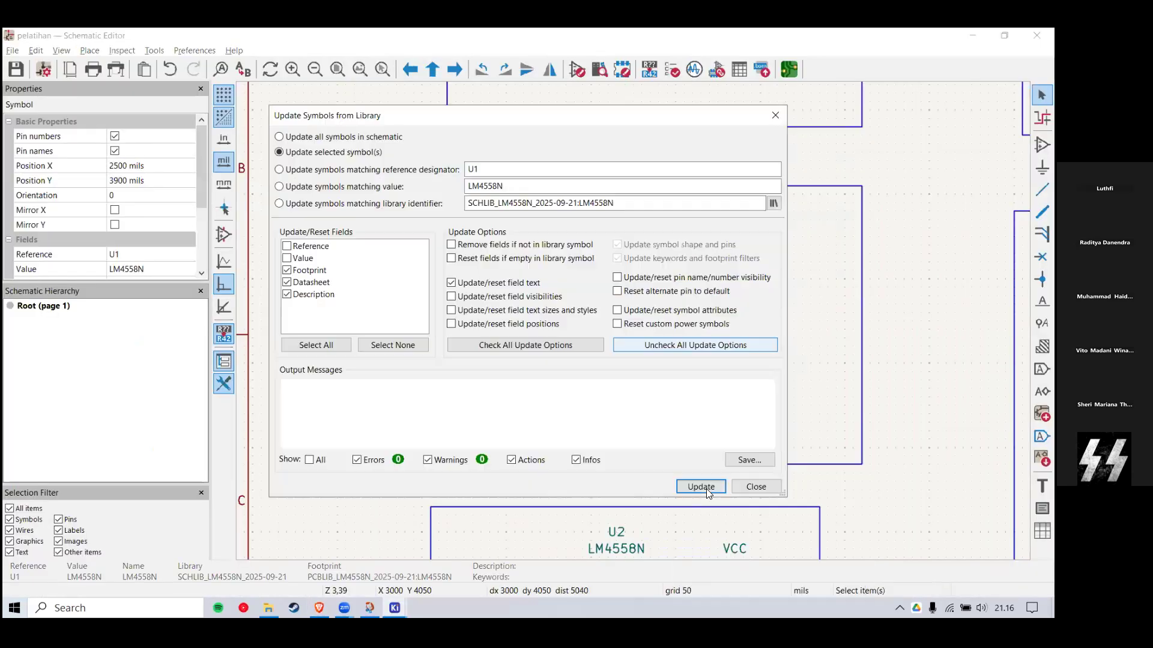
{"action": "left_click", "coordinate": [696, 487]}
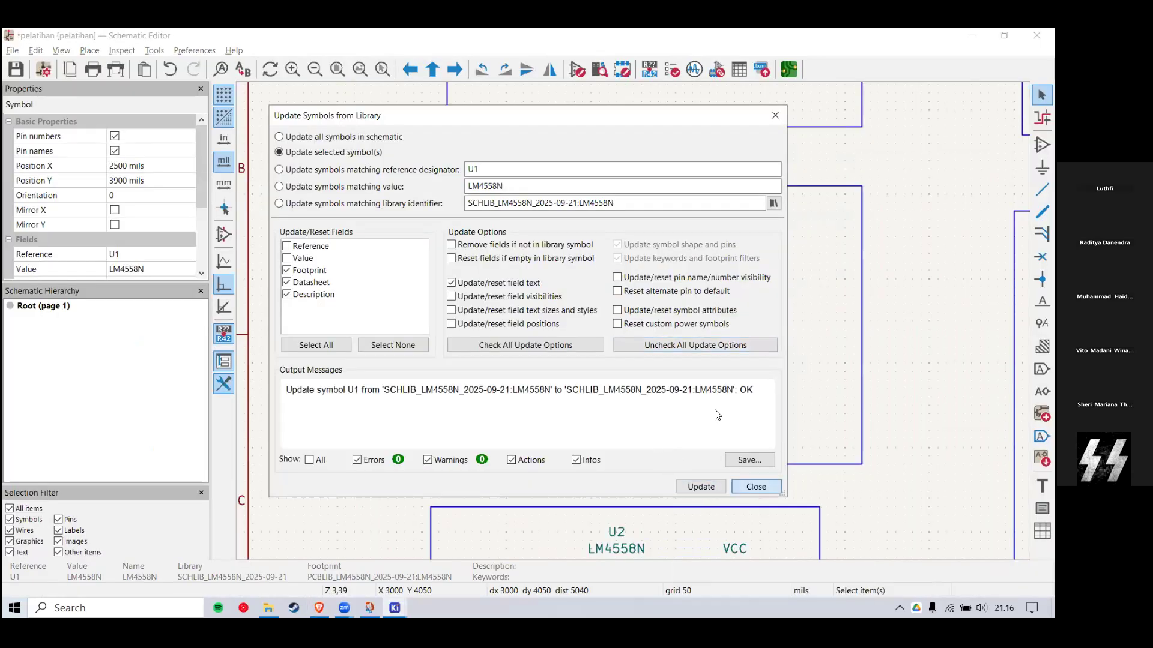
{"action": "left_click", "coordinate": [752, 488]}
Step: Update the U2 LM4558N symbol from its library
{"action": "scroll", "coordinate": [751, 487], "scroll_direction": "down", "scroll_amount": 5}
{"action": "scroll", "coordinate": [757, 388], "scroll_direction": "up", "scroll_amount": 5}
{"action": "right_click", "coordinate": [633, 345]}
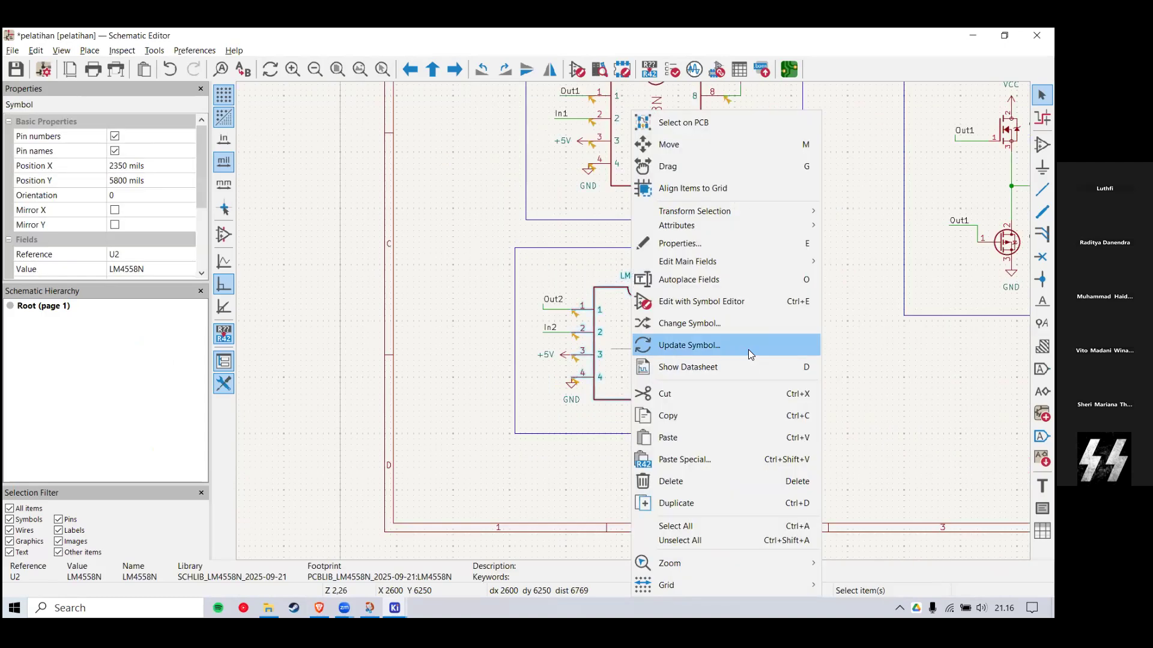
{"action": "left_click", "coordinate": [747, 348]}
{"action": "left_click", "coordinate": [701, 487]}
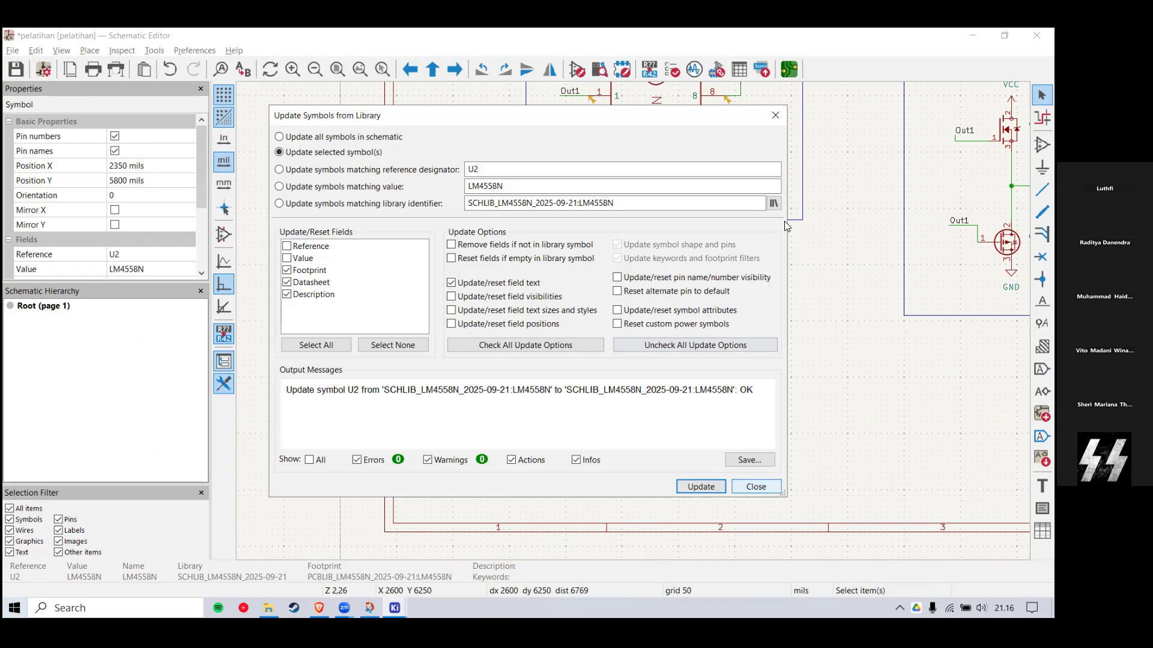
{"action": "left_click", "coordinate": [755, 487]}
{"action": "scroll", "coordinate": [784, 222], "scroll_direction": "down", "scroll_amount": 2}
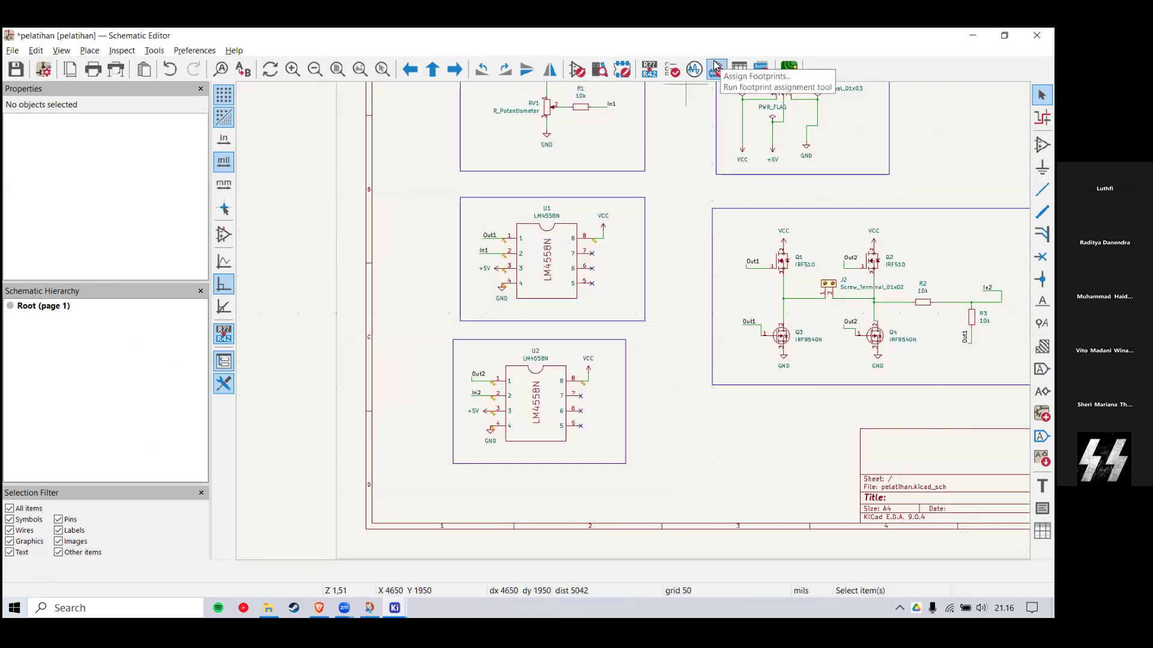
Step: Rerun the electrical rules check on the schematic with both errors and warnings shown, then close the checker
{"action": "left_click", "coordinate": [672, 69]}
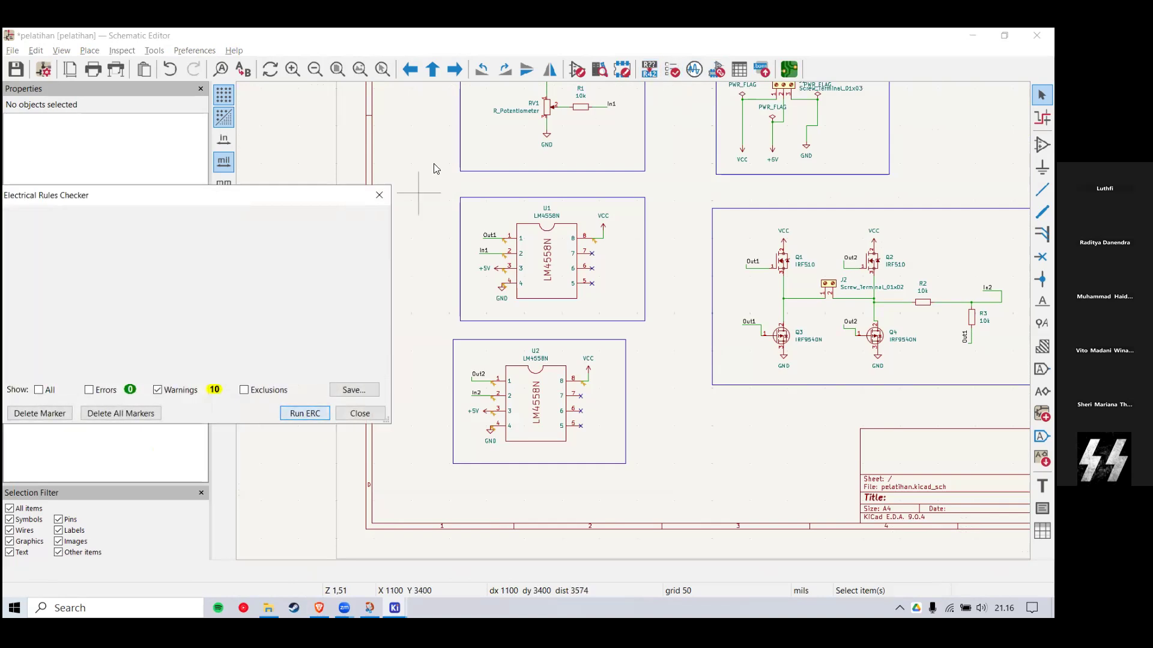
{"action": "scroll", "coordinate": [704, 238], "scroll_direction": "down", "scroll_amount": 1}
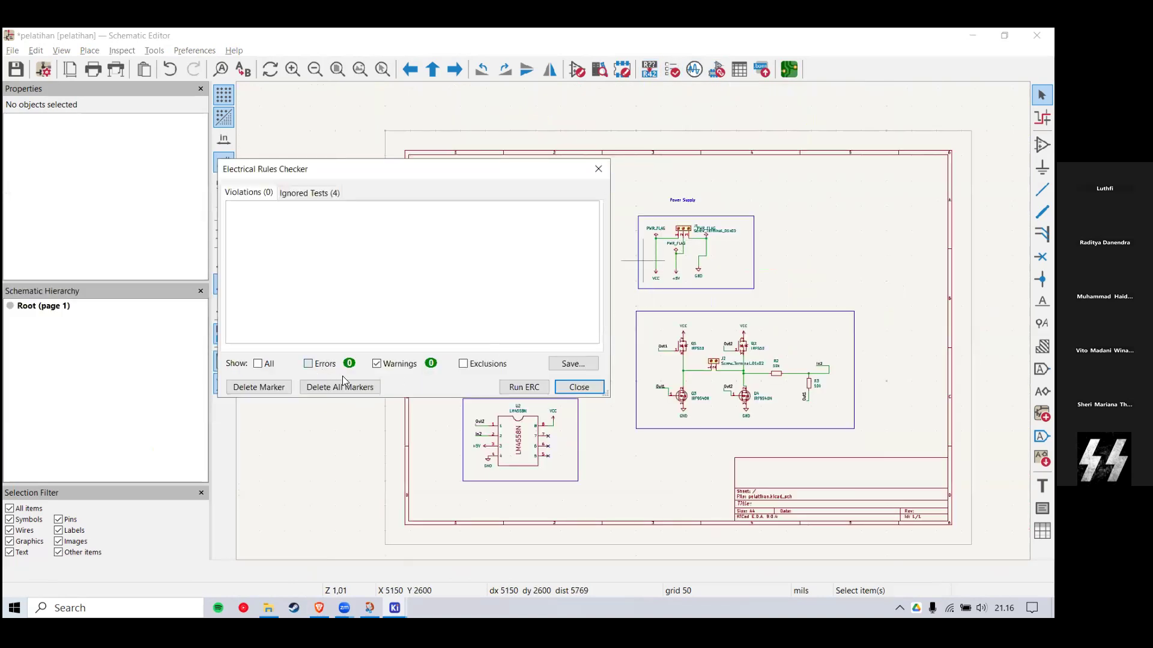
{"action": "left_click_drag", "start_coordinate": [466, 172], "coordinate": [303, 221]}
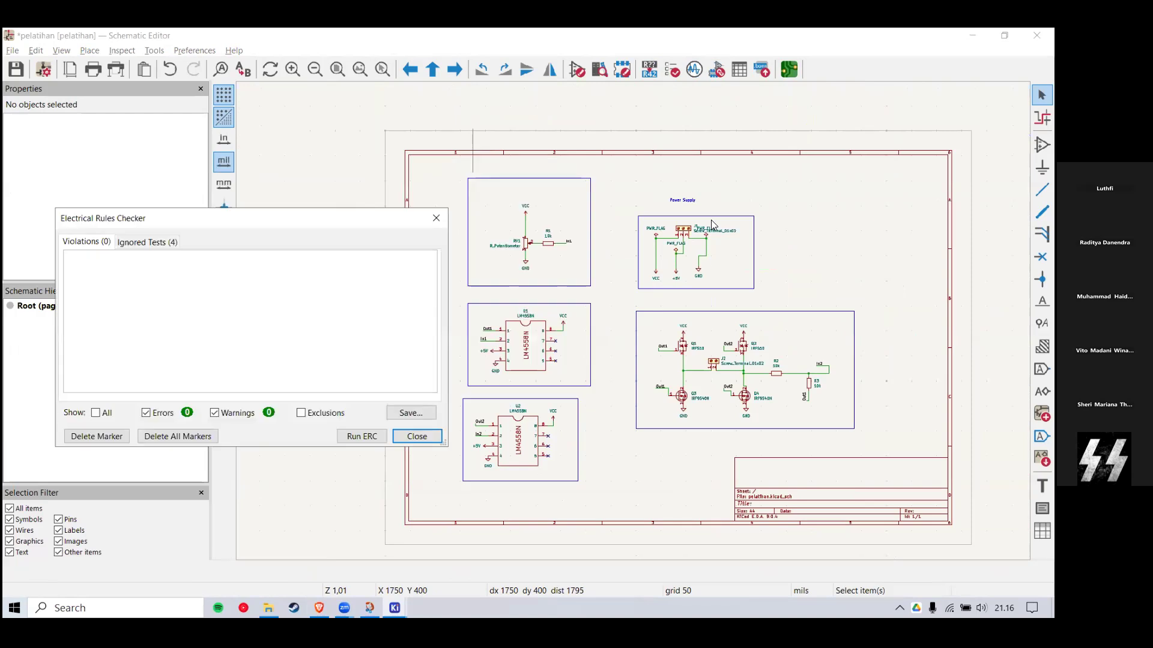
{"action": "left_click", "coordinate": [436, 218]}
Step: Save the schematic and switch to the PCB Editor for the pelatihan board
{"action": "left_click", "coordinate": [13, 51]}
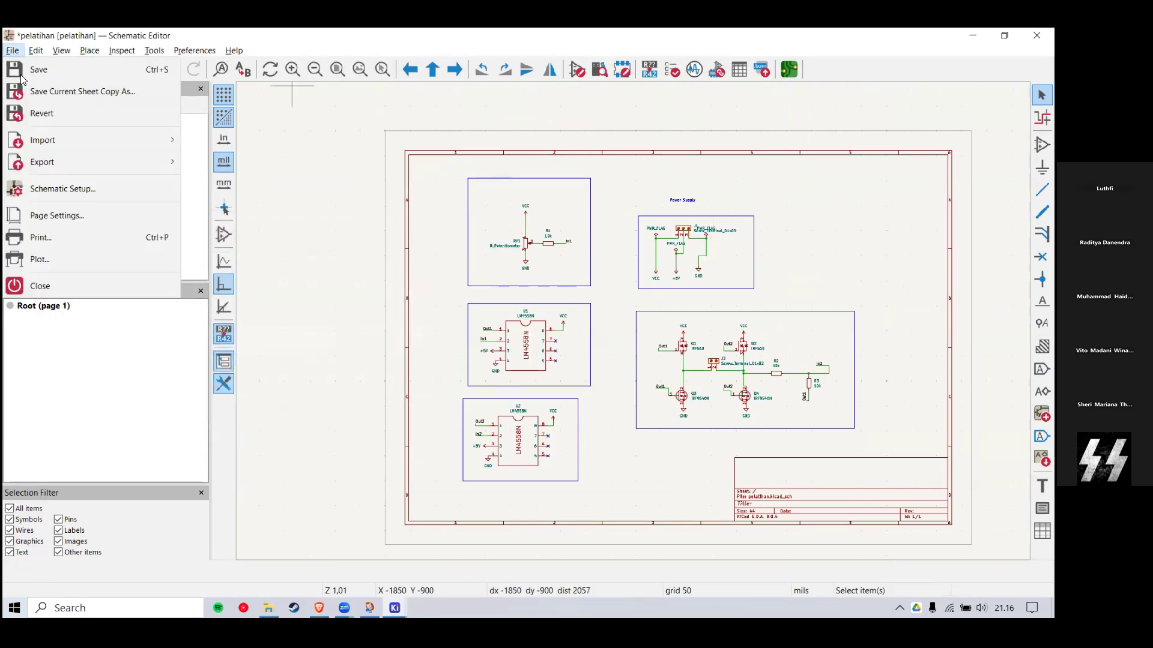
{"action": "left_click", "coordinate": [24, 70]}
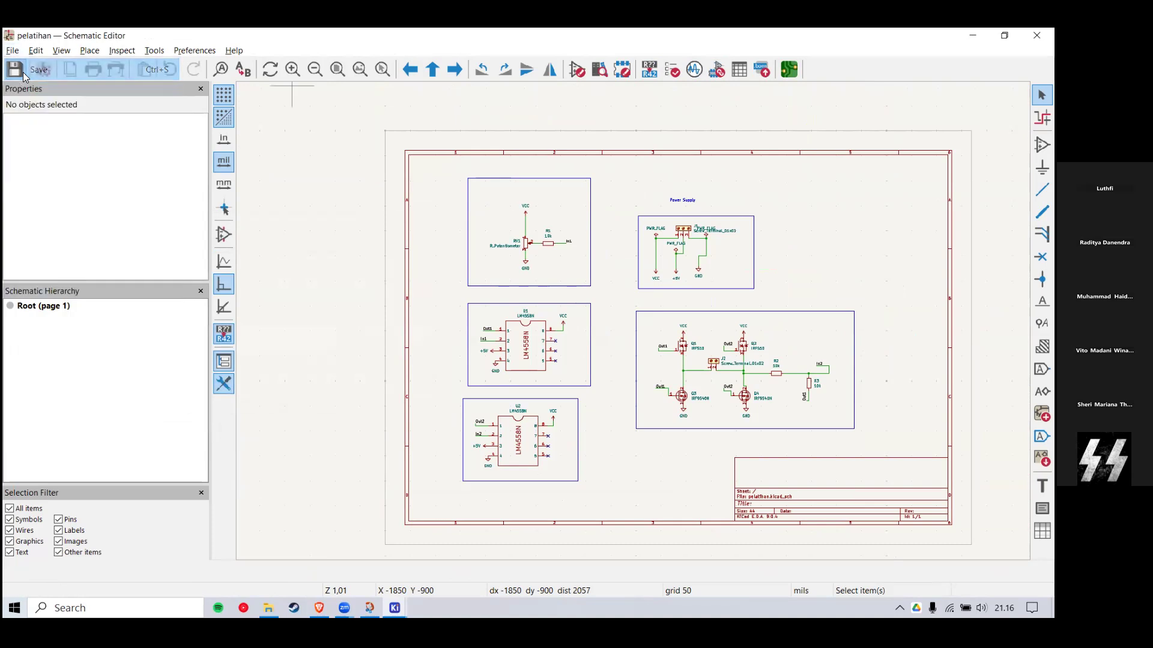
{"action": "left_click", "coordinate": [785, 78]}
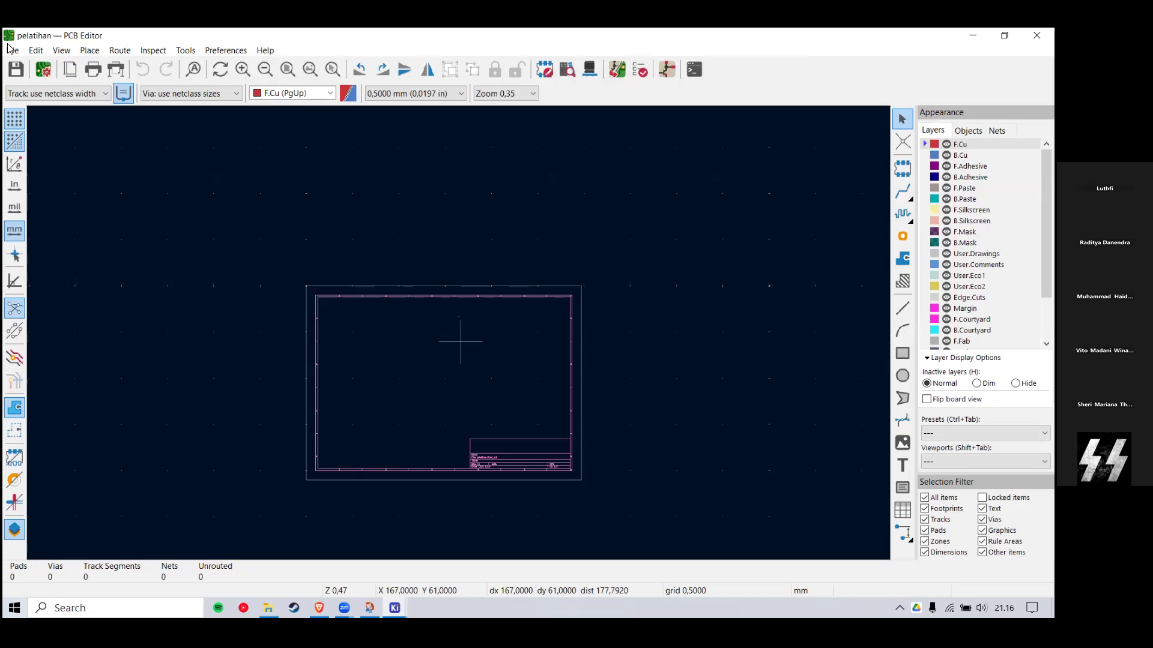
Step: Review the board editor layers in Board Setup and close it without changes
{"action": "left_click", "coordinate": [43, 69]}
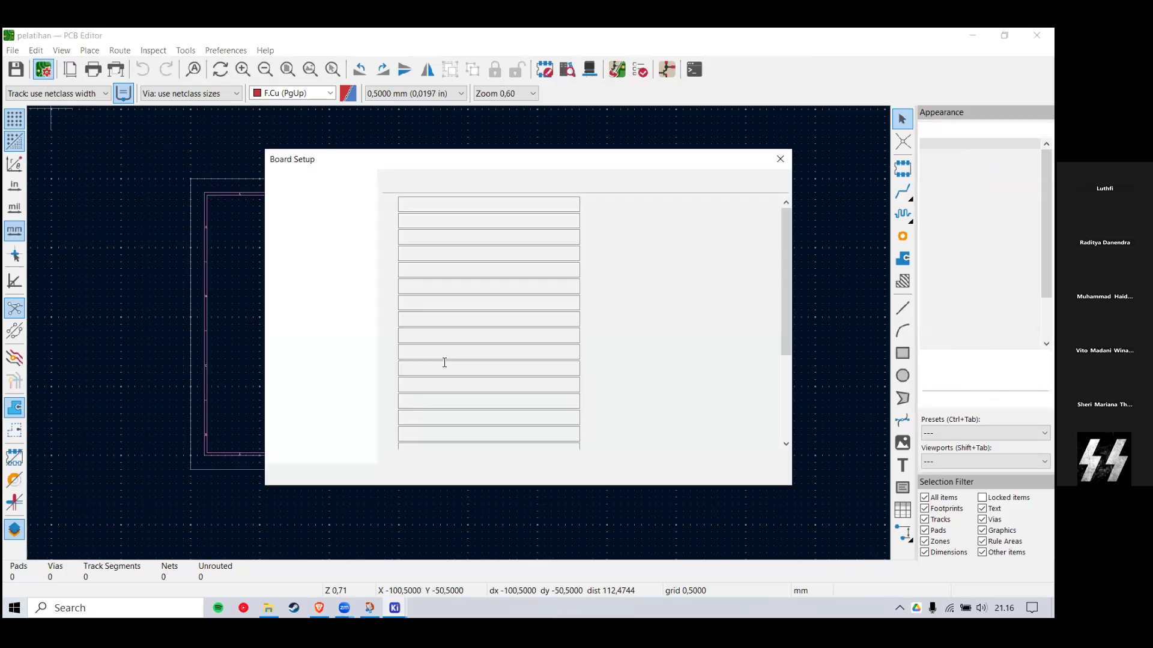
{"action": "scroll", "coordinate": [612, 161], "scroll_direction": "down", "scroll_amount": 3}
{"action": "scroll", "coordinate": [591, 178], "scroll_direction": "up", "scroll_amount": 2}
{"action": "left_click", "coordinate": [780, 160]}
Step: Search the web in the browser for "pcb layers", examine the layer stack images, and return to the PCB Editor
{"action": "left_click", "coordinate": [319, 608]}
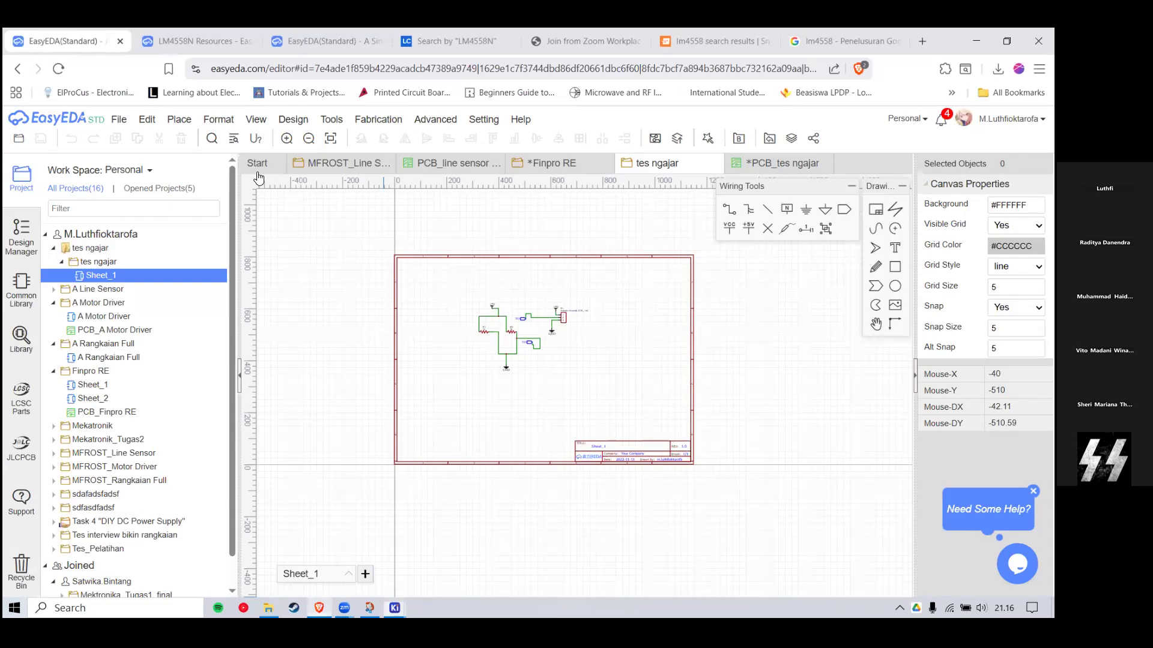
{"action": "key", "text": "ctrl+t"}
{"action": "type", "text": "pc"}
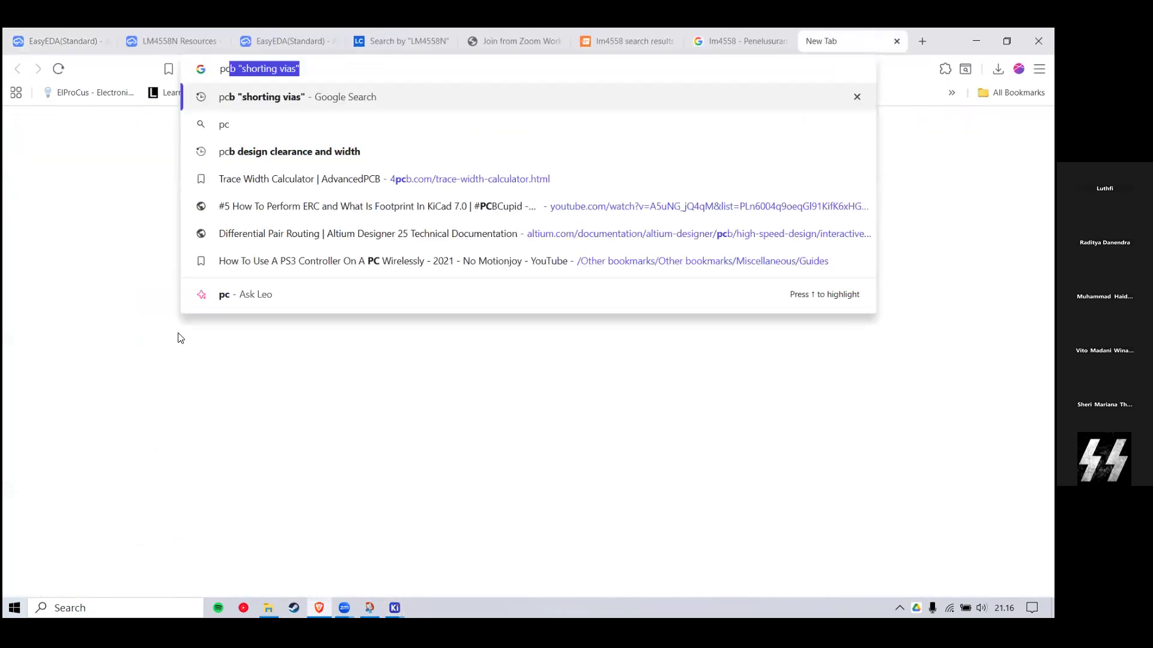
{"action": "type", "text": "b"}
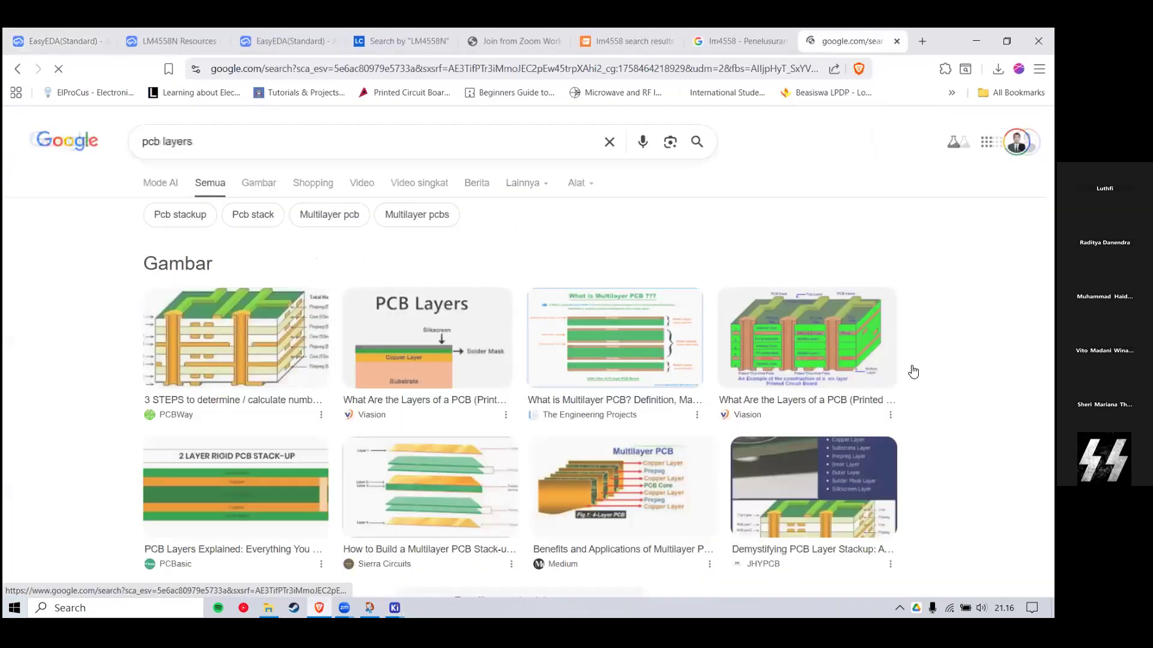
{"action": "left_click", "coordinate": [178, 263]}
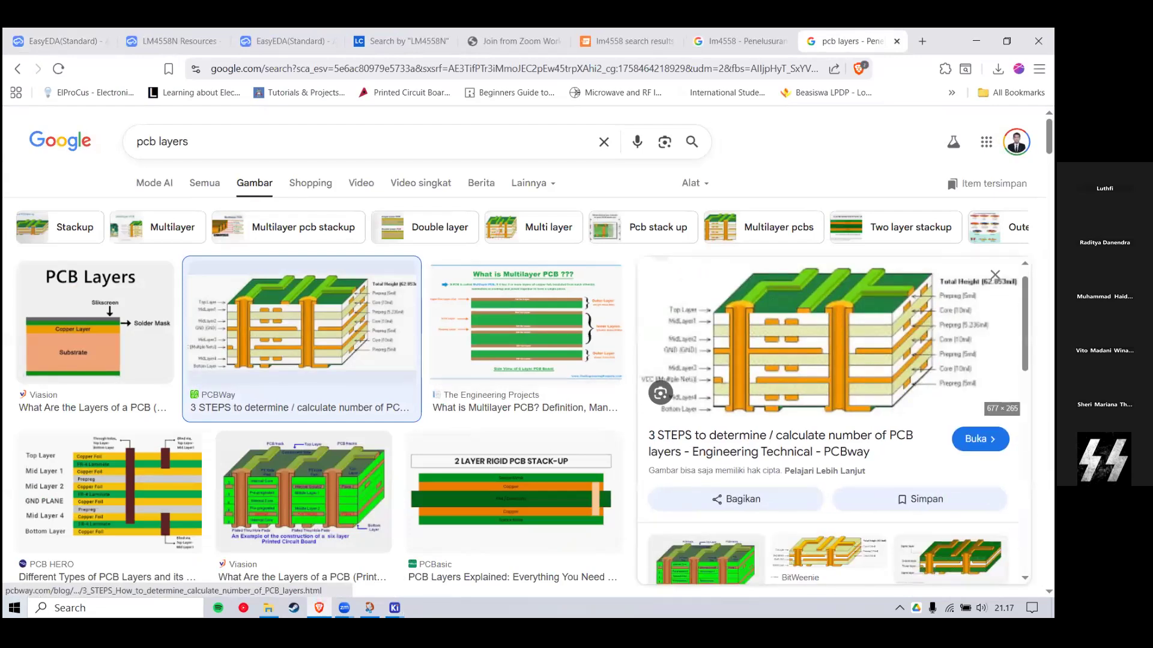
{"action": "left_click", "coordinate": [95, 323]}
{"action": "left_click", "coordinate": [976, 41]}
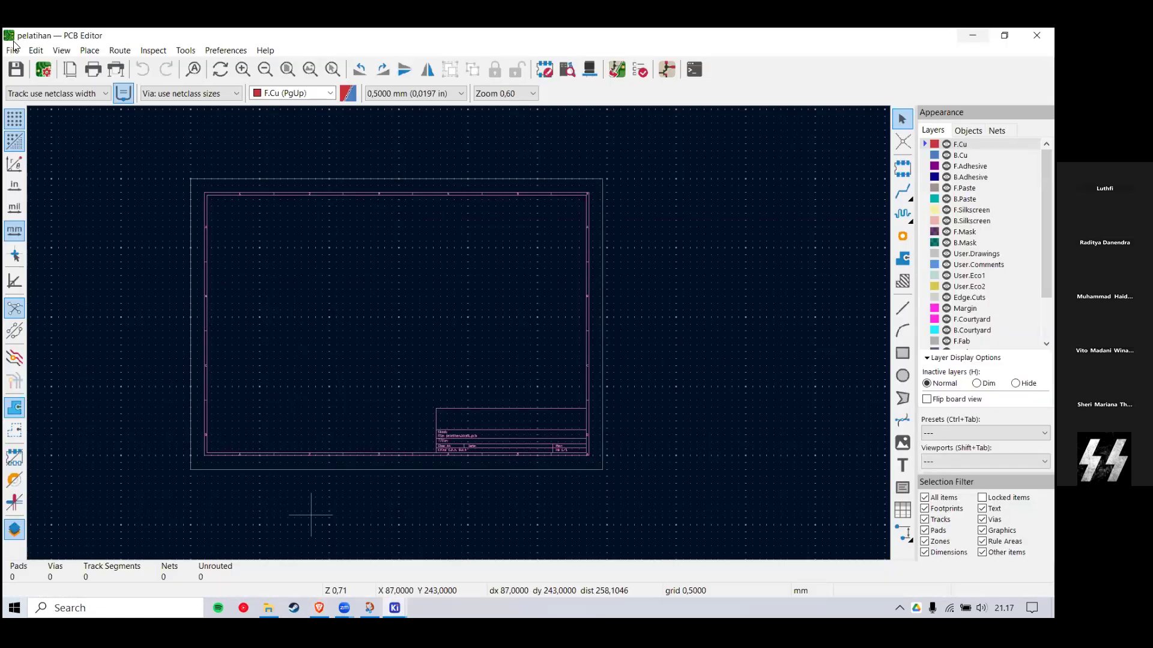
Step: Disable the F.Adhesive, B.Adhesive, B.Fab and F.Fab layers in Board Setup's board editor layers
{"action": "left_click", "coordinate": [14, 50]}
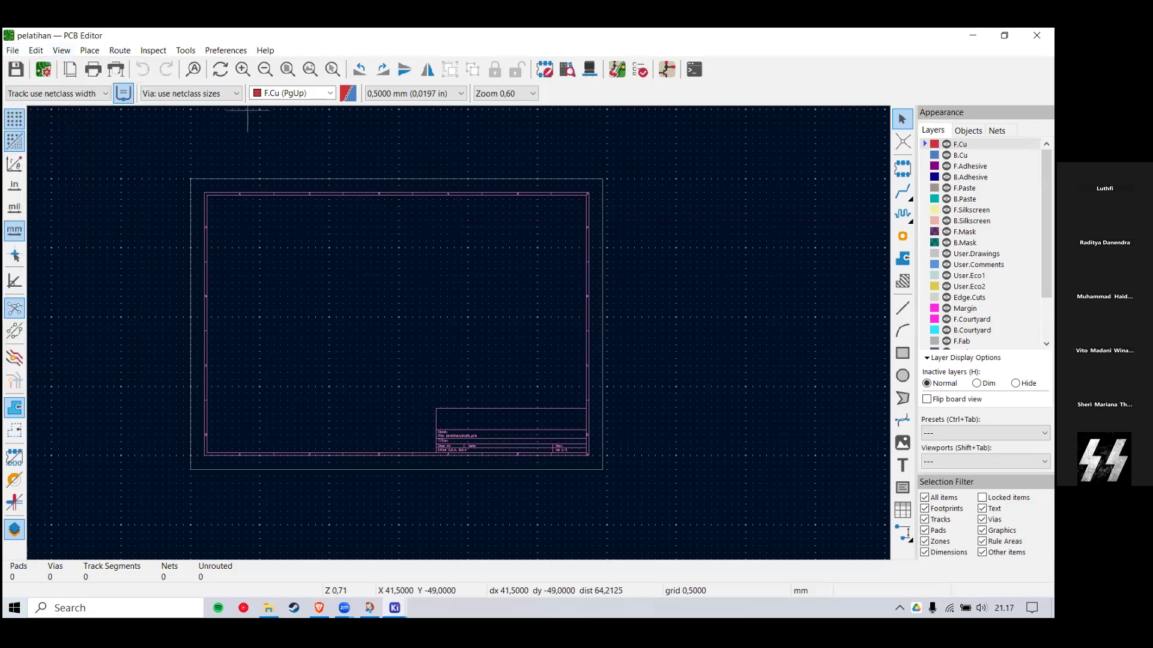
{"action": "scroll", "coordinate": [984, 187], "scroll_direction": "down", "scroll_amount": 4}
{"action": "scroll", "coordinate": [984, 186], "scroll_direction": "up", "scroll_amount": 3}
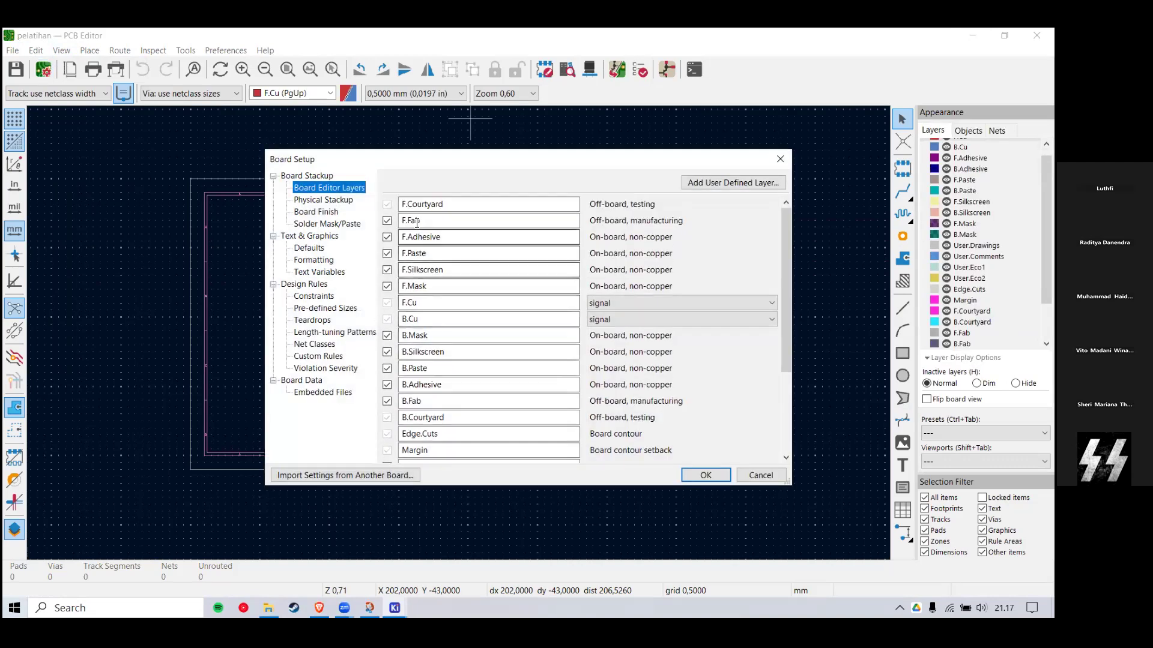
{"action": "left_click", "coordinate": [387, 237]}
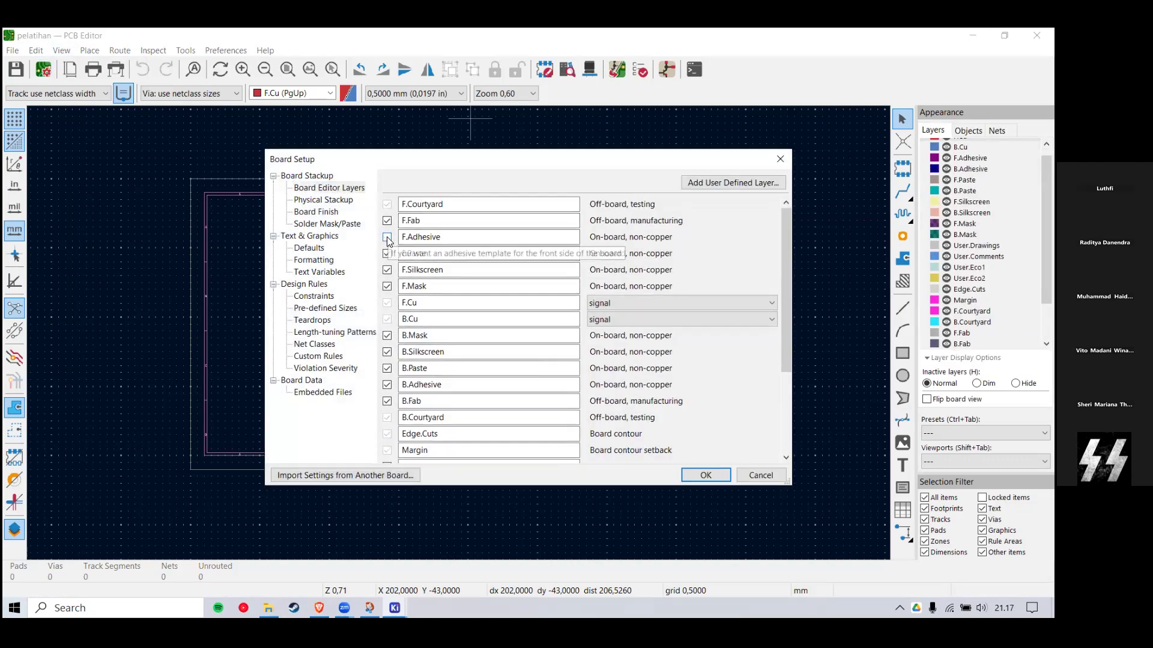
{"action": "left_click", "coordinate": [387, 385]}
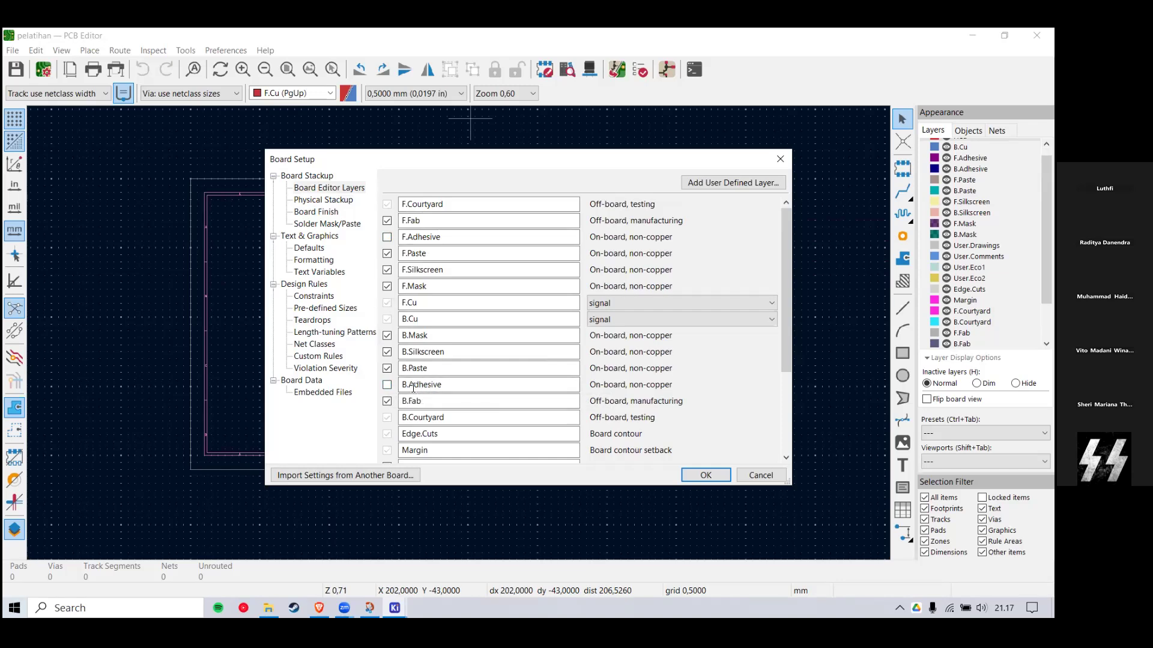
{"action": "left_click", "coordinate": [387, 401]}
{"action": "left_click", "coordinate": [387, 220]}
Step: Disable User.Eco1, User.Eco2, User.Comments, User.Drawings and the User.1 to User.4 layers, and apply the board setup
{"action": "scroll", "coordinate": [467, 278], "scroll_direction": "down", "scroll_amount": 2}
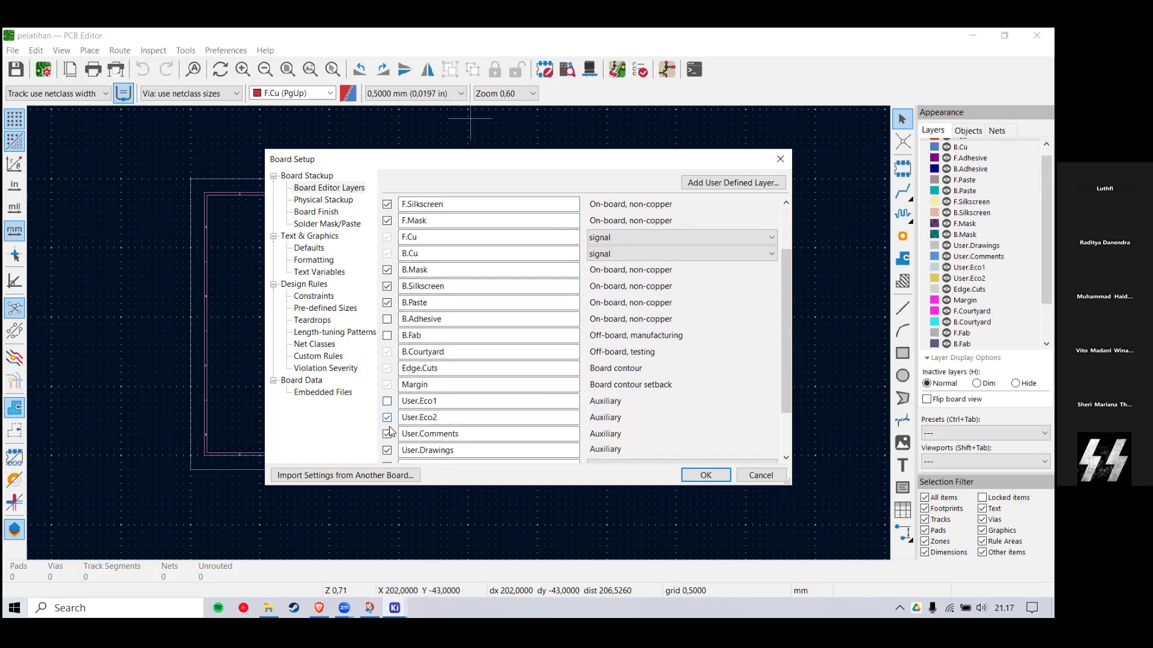
{"action": "scroll", "coordinate": [388, 443], "scroll_direction": "down", "scroll_amount": 1}
{"action": "scroll", "coordinate": [394, 429], "scroll_direction": "down", "scroll_amount": 1}
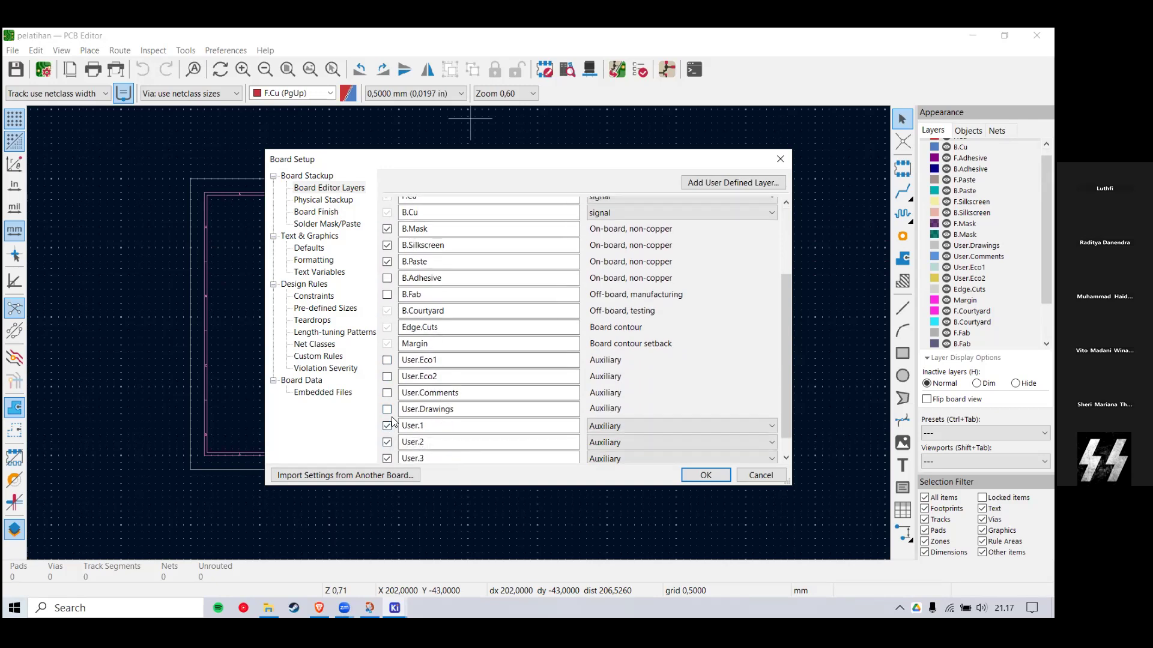
{"action": "left_click", "coordinate": [389, 443]}
{"action": "scroll", "coordinate": [389, 443], "scroll_direction": "down", "scroll_amount": 1}
{"action": "left_click", "coordinate": [387, 437]}
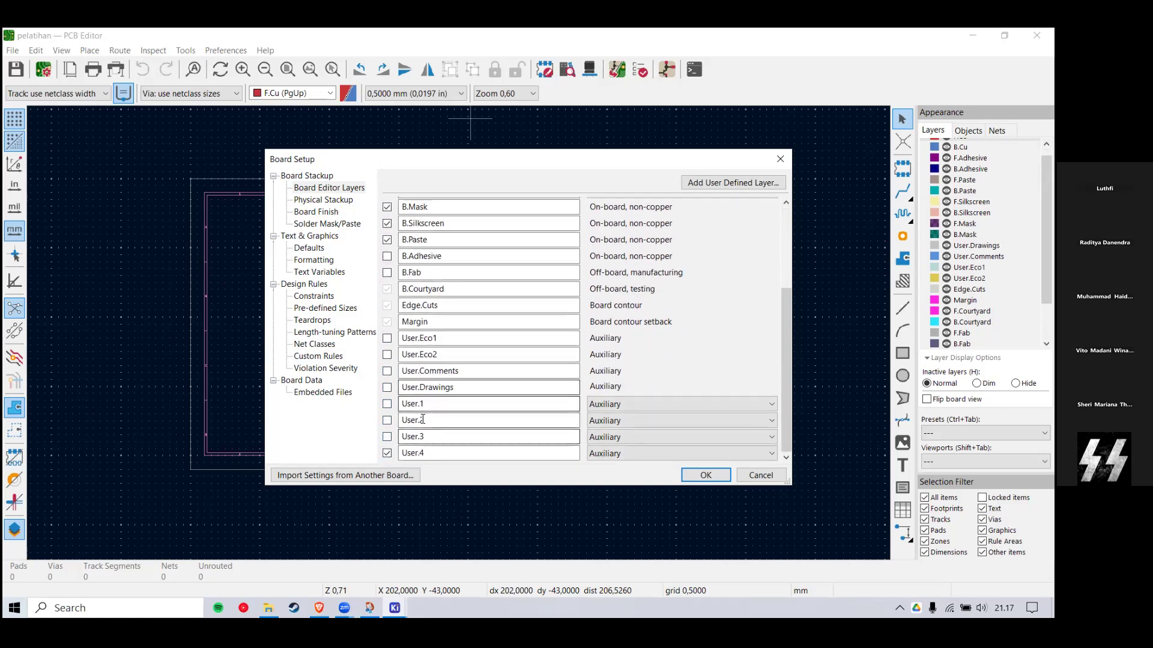
{"action": "scroll", "coordinate": [396, 421], "scroll_direction": "up", "scroll_amount": 8}
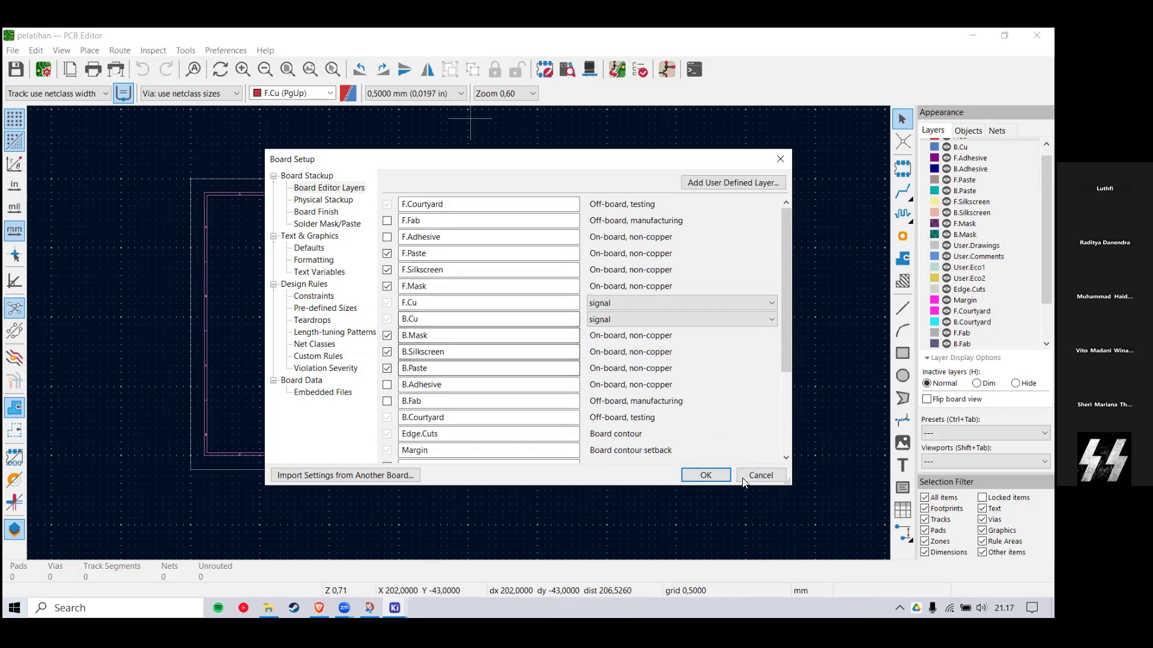
{"action": "left_click", "coordinate": [701, 474]}
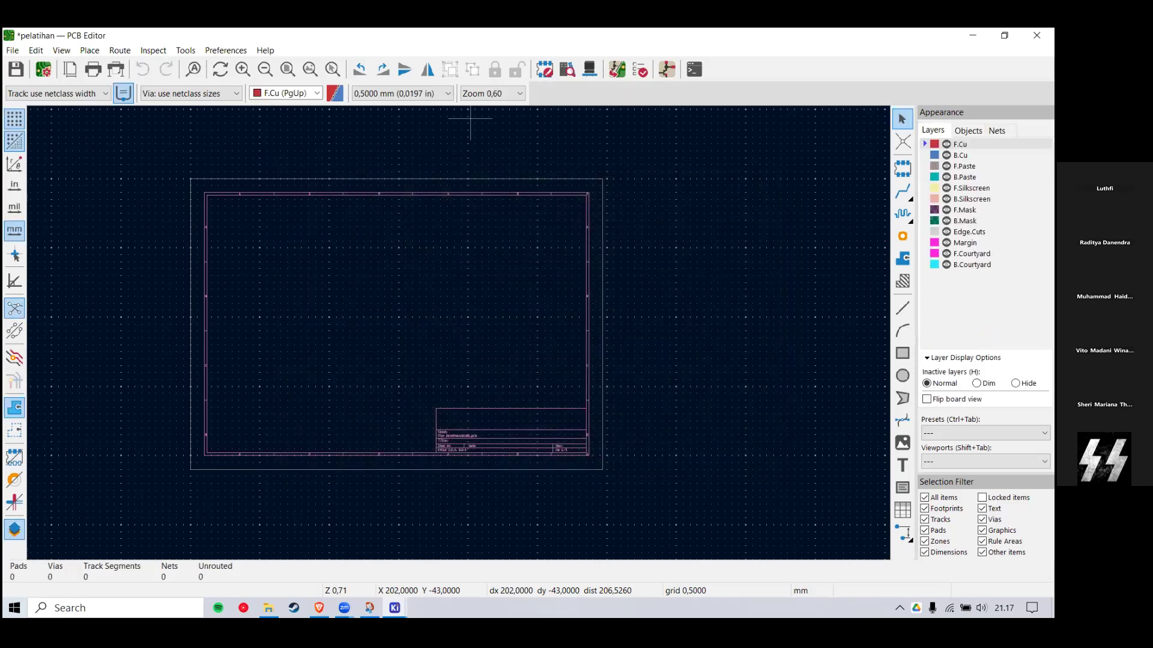
Step: Step through the active layers from B.Cu to F.Mask, leave F.Mask active, and save the board
{"action": "left_click", "coordinate": [961, 155]}
{"action": "left_click", "coordinate": [964, 167]}
{"action": "left_click", "coordinate": [965, 177]}
{"action": "left_click", "coordinate": [970, 187]}
{"action": "left_click", "coordinate": [964, 209]}
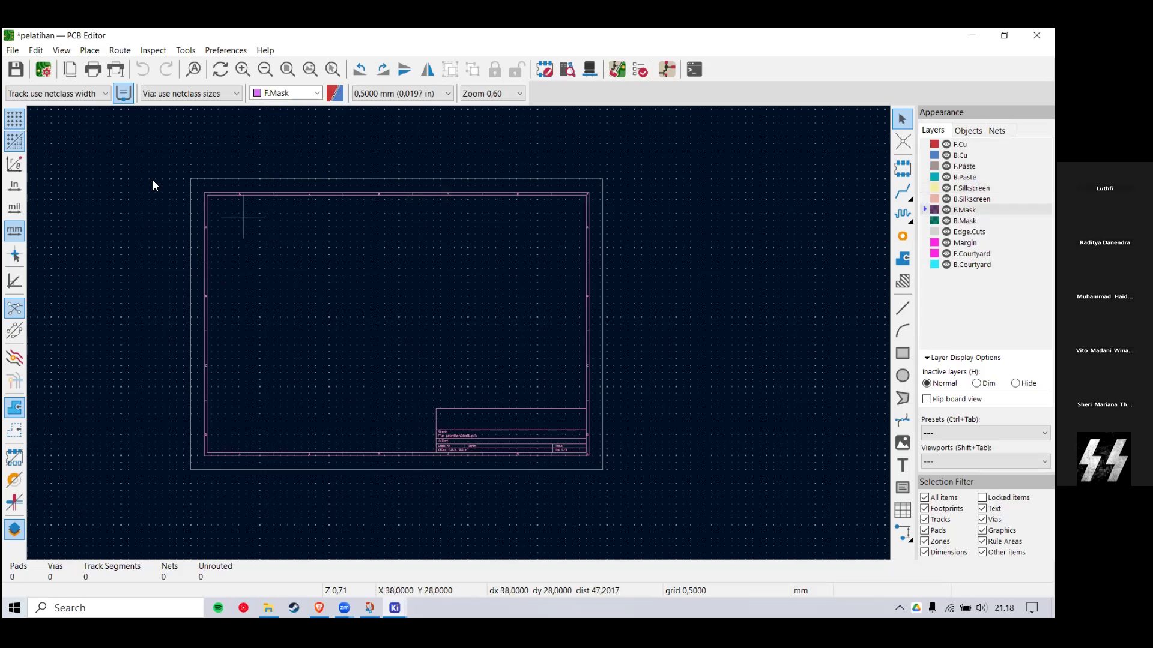
{"action": "left_click", "coordinate": [20, 52]}
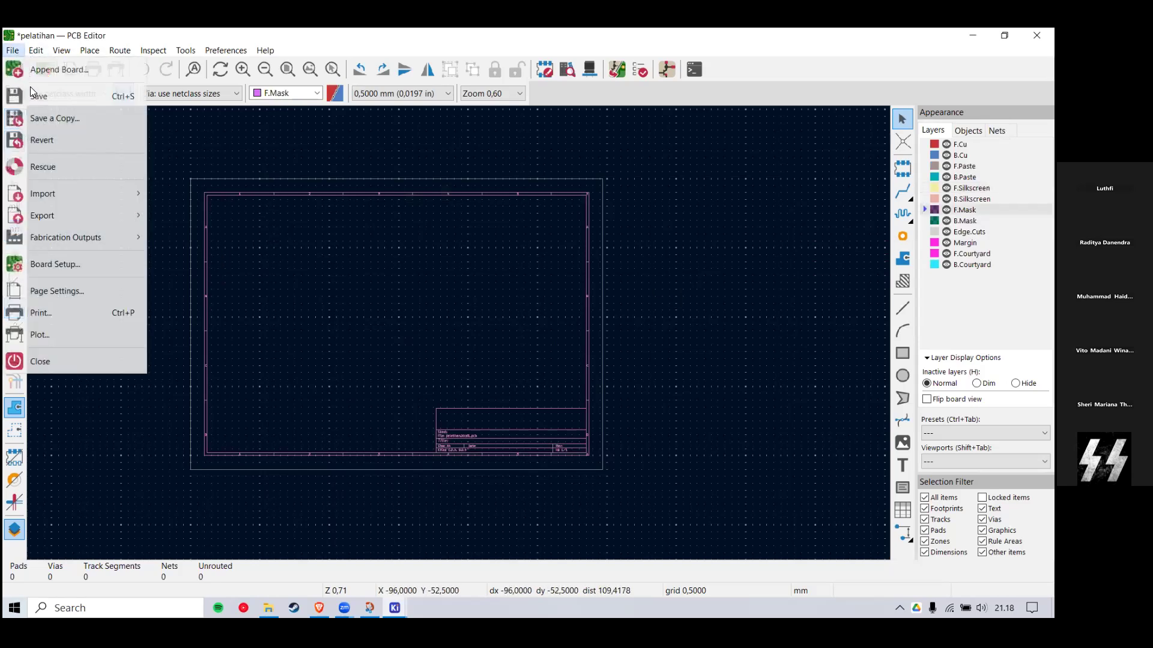
{"action": "left_click", "coordinate": [33, 95]}
{"action": "left_click", "coordinate": [13, 51]}
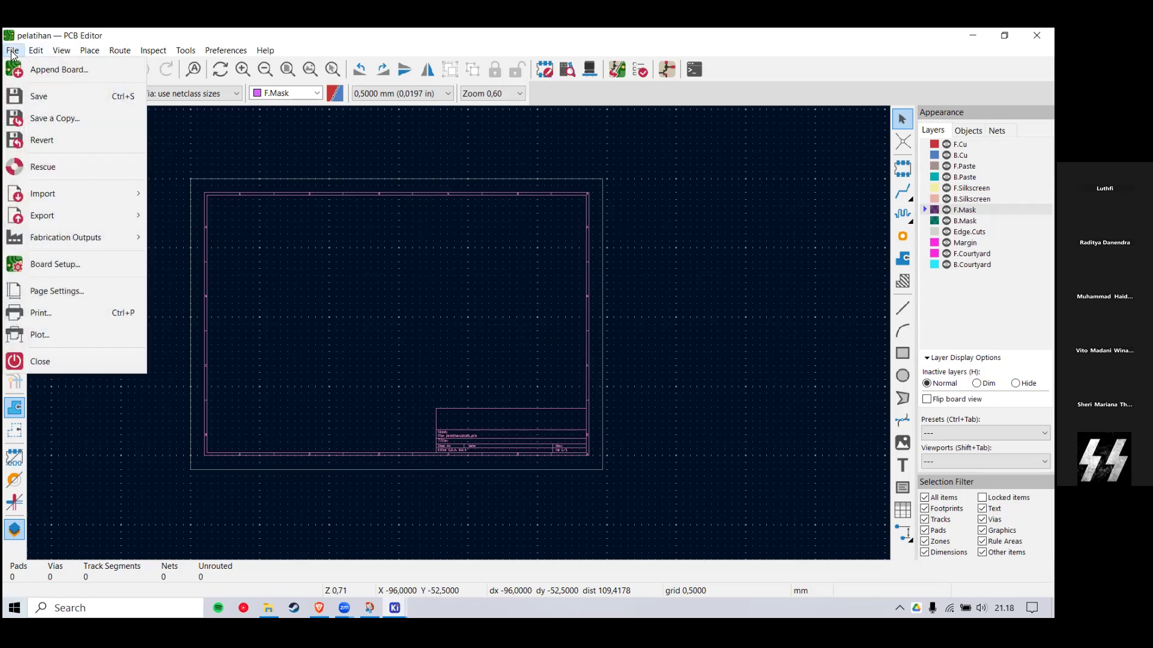
{"action": "left_click", "coordinate": [63, 51]}
{"action": "left_click", "coordinate": [203, 33]}
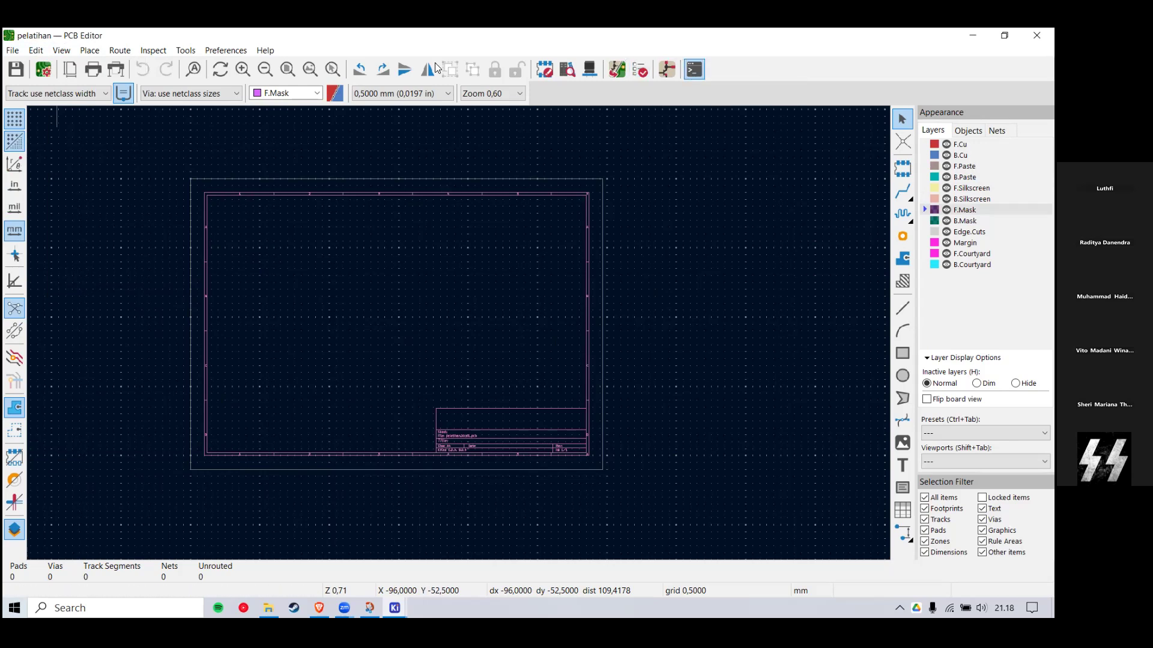
{"action": "left_click", "coordinate": [13, 50]}
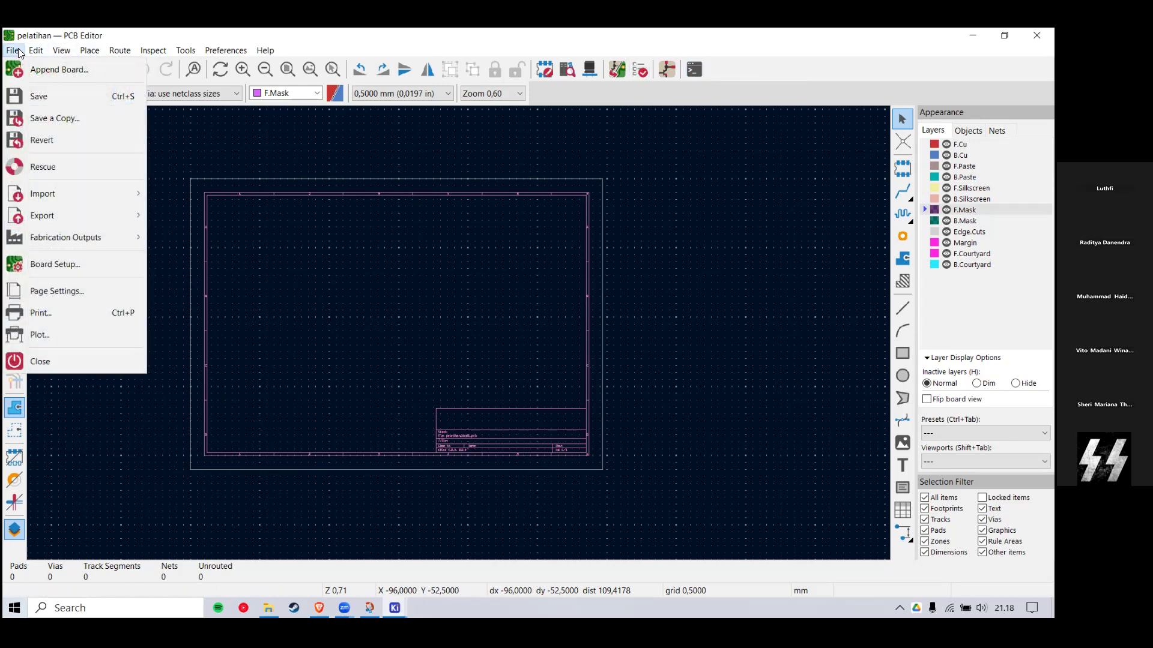
{"action": "left_click", "coordinate": [36, 51]}
{"action": "left_click", "coordinate": [44, 70]}
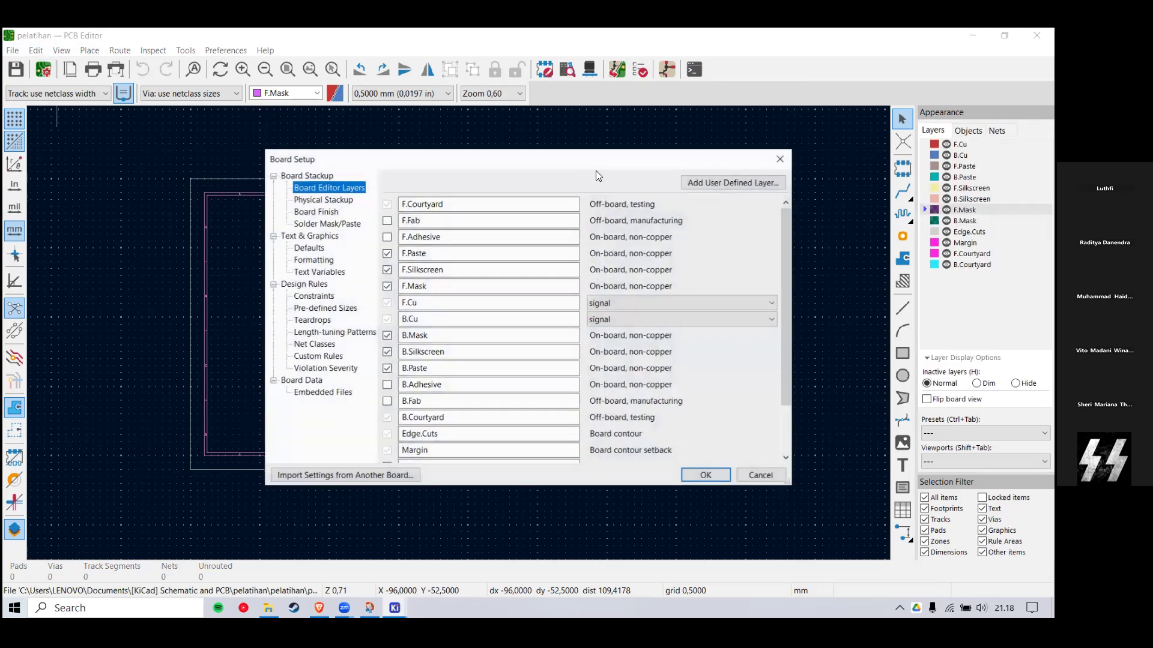
{"action": "key", "text": "Escape"}
{"action": "right_click", "coordinate": [228, 151]}
{"action": "left_click", "coordinate": [177, 110]}
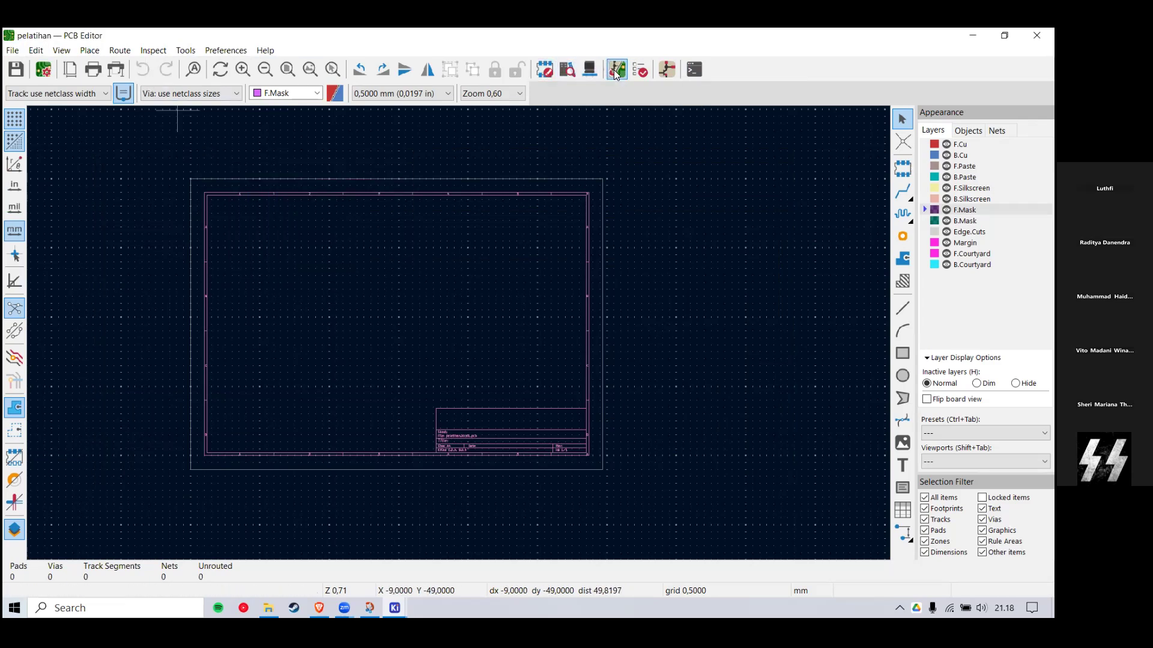
{"action": "left_click", "coordinate": [225, 50]}
{"action": "mouse_move", "coordinate": [185, 51]}
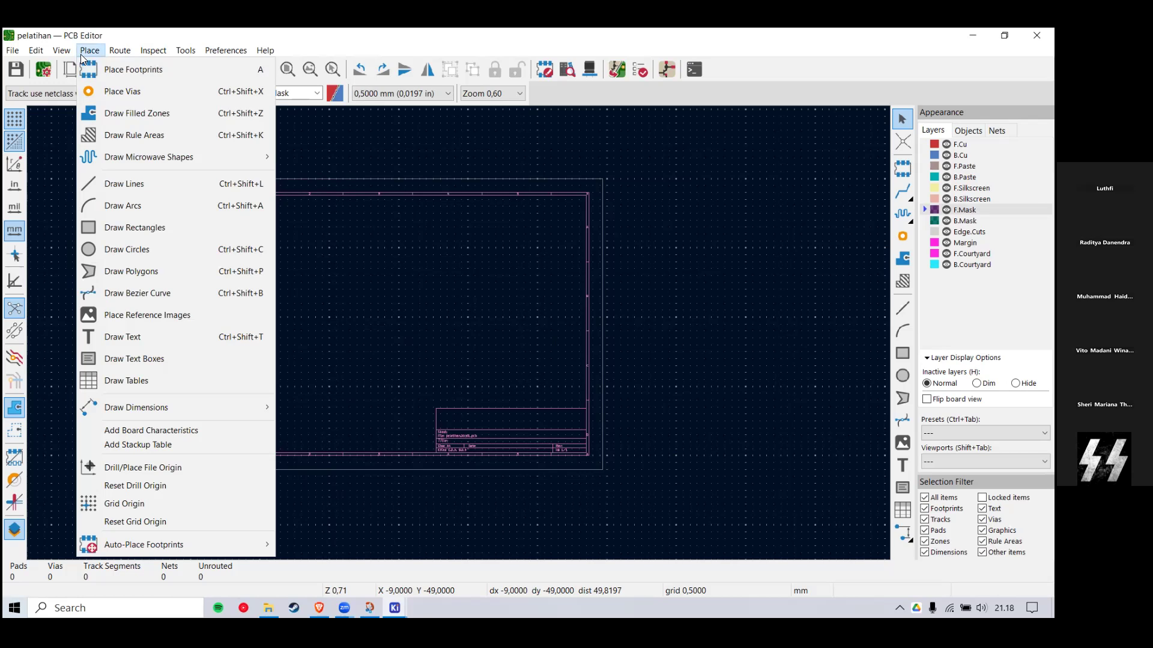
{"action": "left_click", "coordinate": [162, 69]}
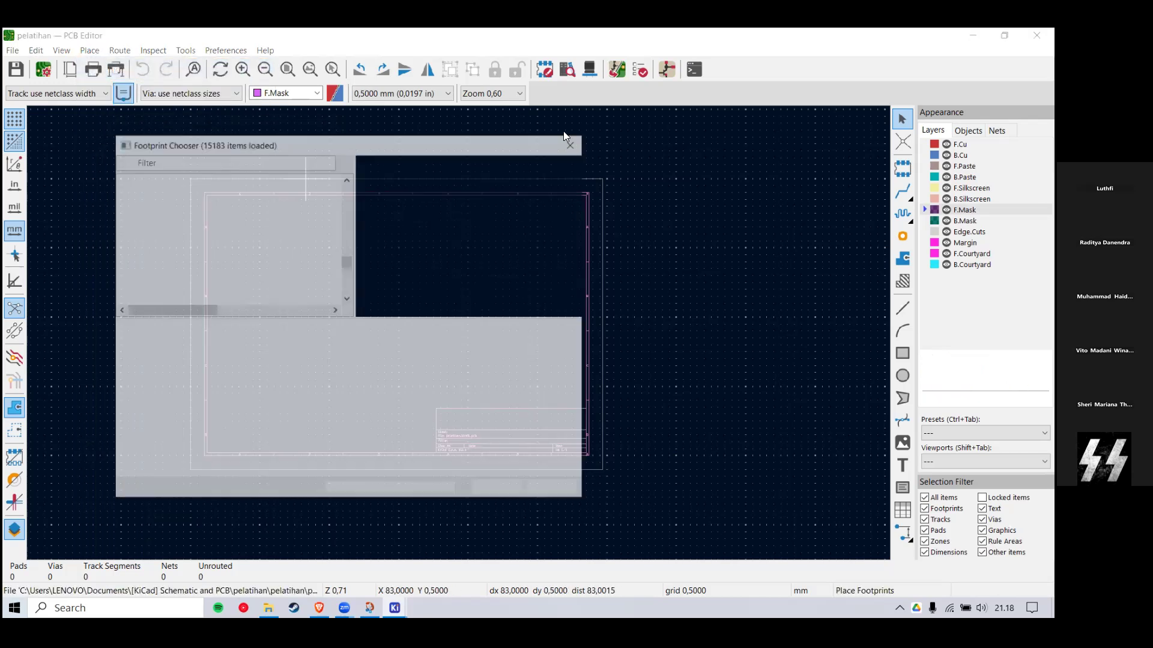
{"action": "left_click", "coordinate": [570, 145]}
{"action": "left_click", "coordinate": [91, 51]}
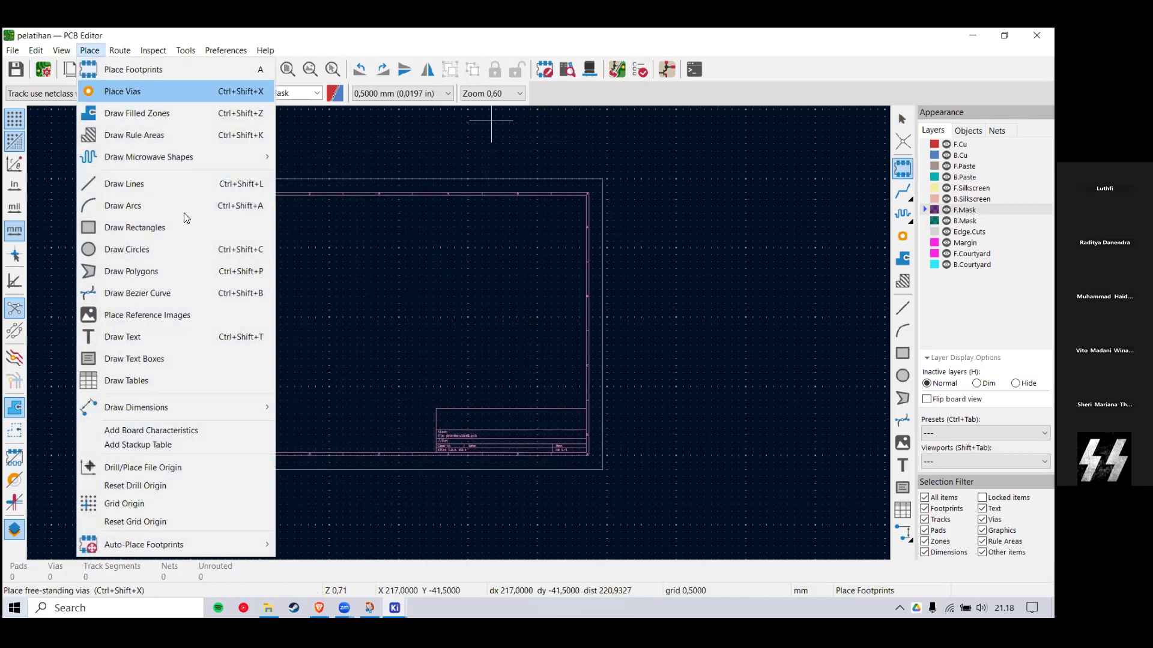
{"action": "mouse_move", "coordinate": [72, 48]}
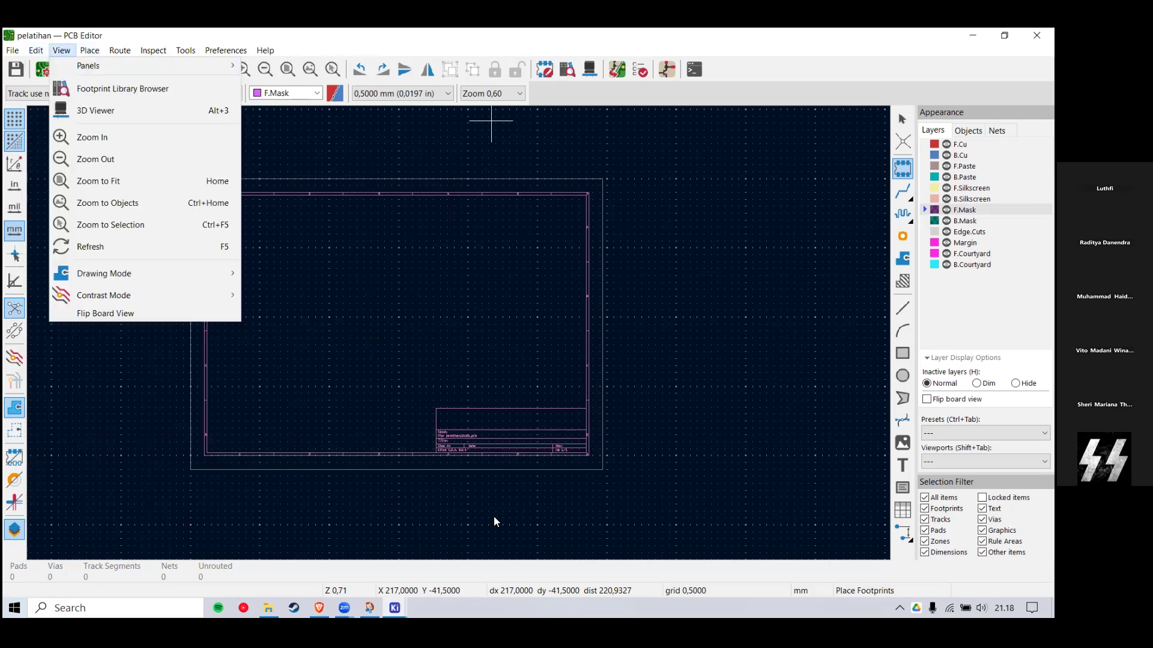
Step: Search the web in the browser for "kicad pcb add footprint from shcematic", read the summary, and return to the PCB Editor
{"action": "key", "text": "alt+Tab"}
{"action": "key", "text": "ctrl+t"}
{"action": "type", "text": "k"}
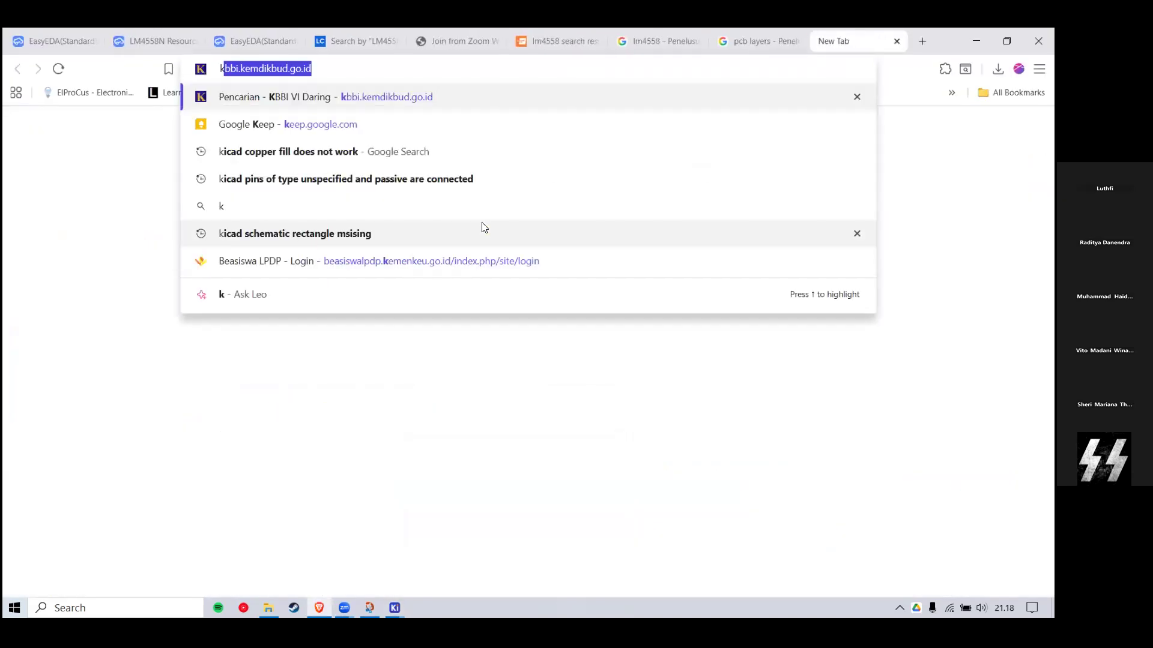
{"action": "type", "text": "ica"}
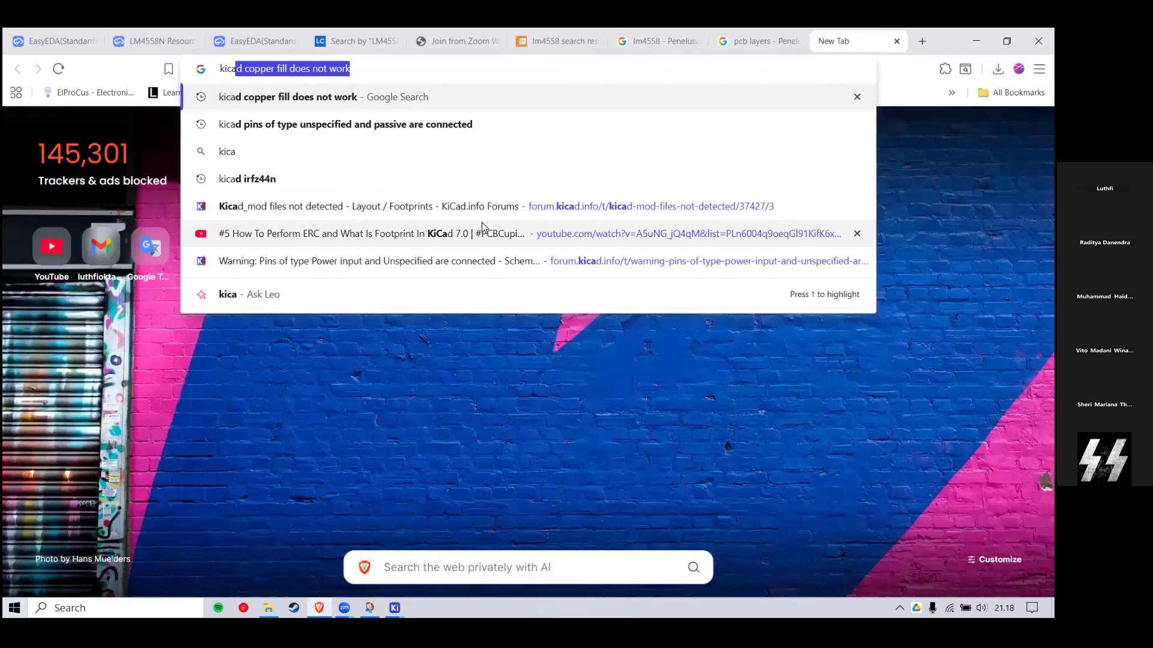
{"action": "type", "text": "d add"}
{"action": "key", "text": "BackSpace"}
{"action": "key", "text": "BackSpace"}
{"action": "key", "text": "BackSpace"}
{"action": "type", "text": "pc"}
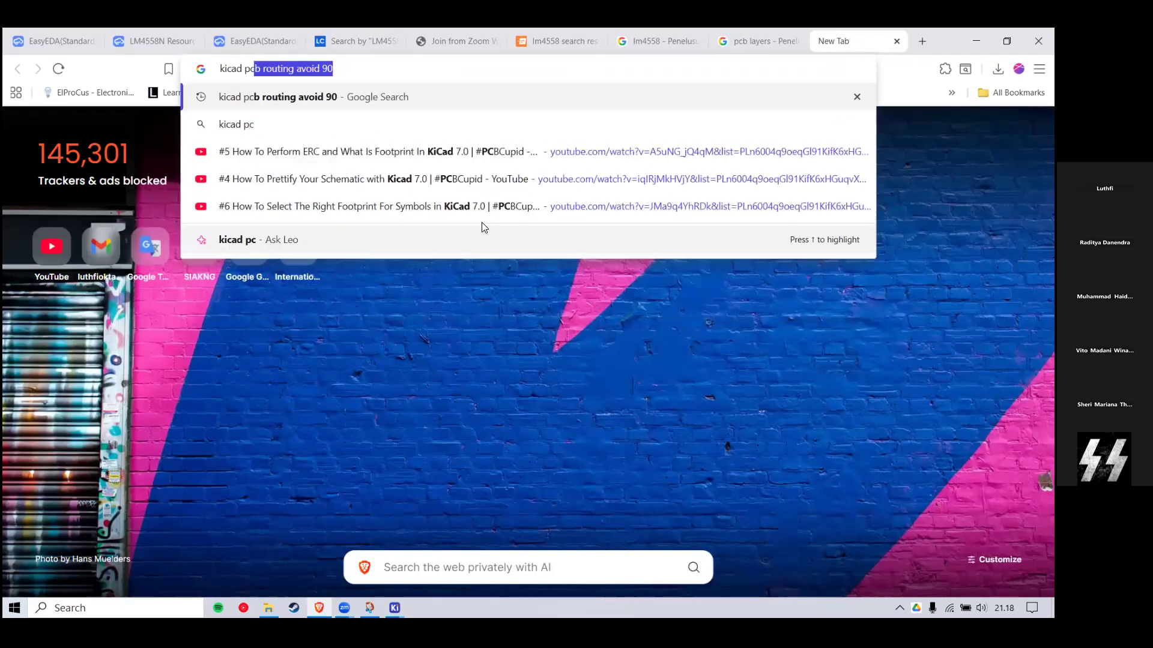
{"action": "type", "text": "b add foo"}
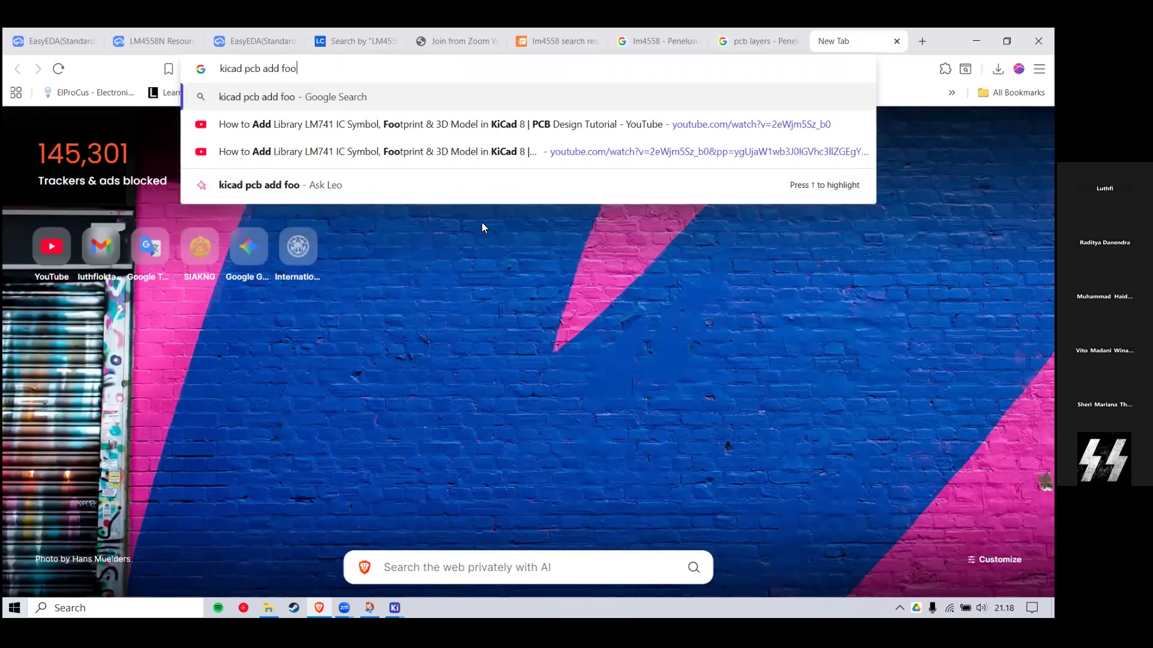
{"action": "type", "text": "tprint from shcematic"}
{"action": "key", "text": "Return"}
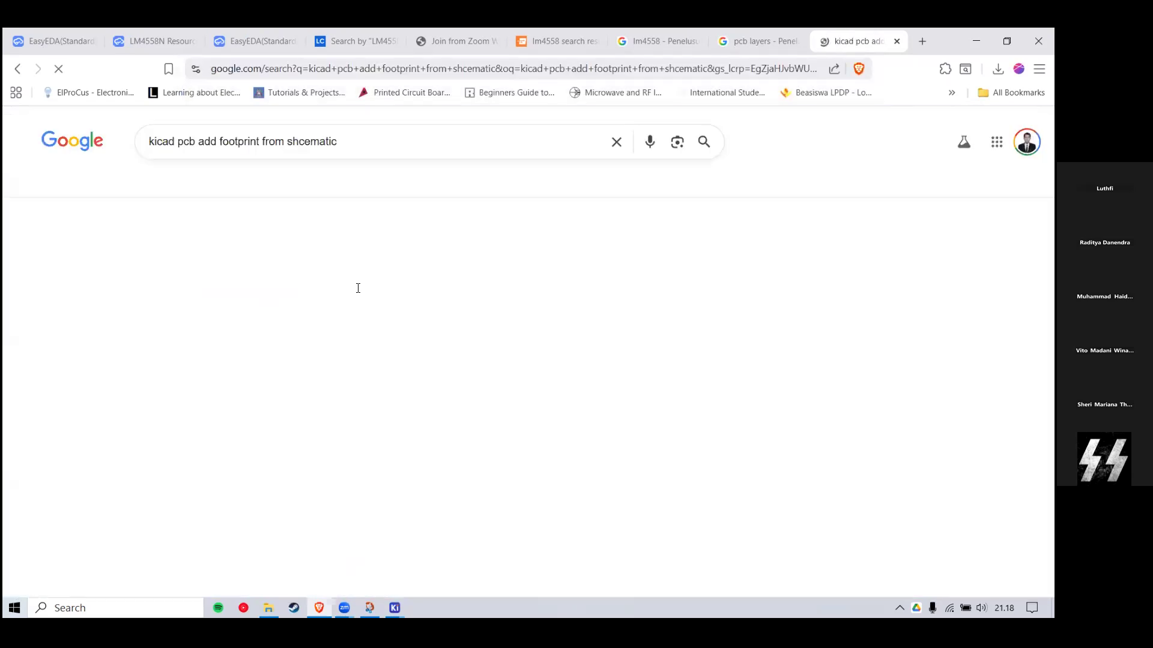
{"action": "scroll", "coordinate": [468, 285], "scroll_direction": "down", "scroll_amount": 1}
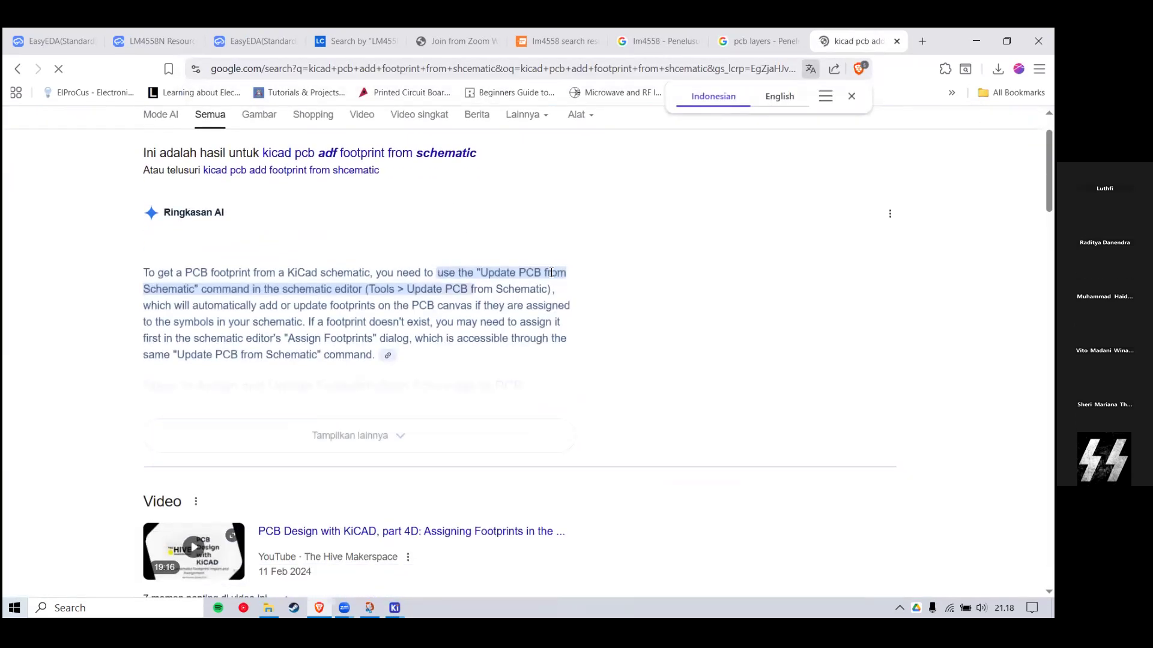
{"action": "key", "text": "alt+Tab"}
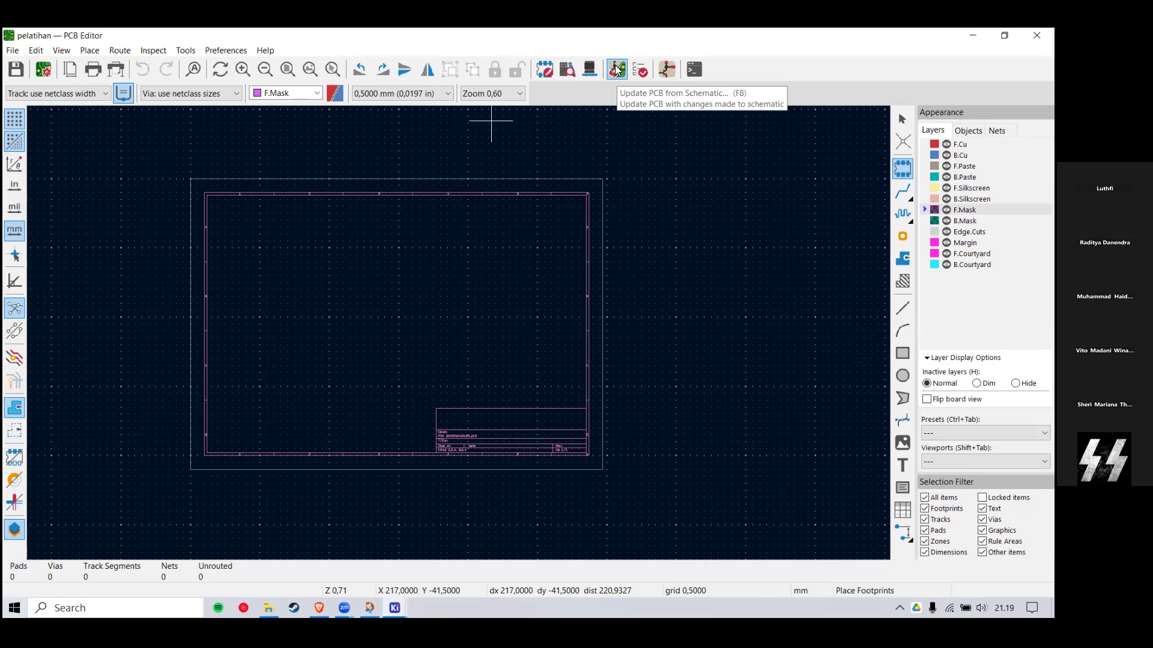
Step: Update the PCB from the schematic with the default options and place the imported footprints on the sheet
{"action": "left_click", "coordinate": [617, 70]}
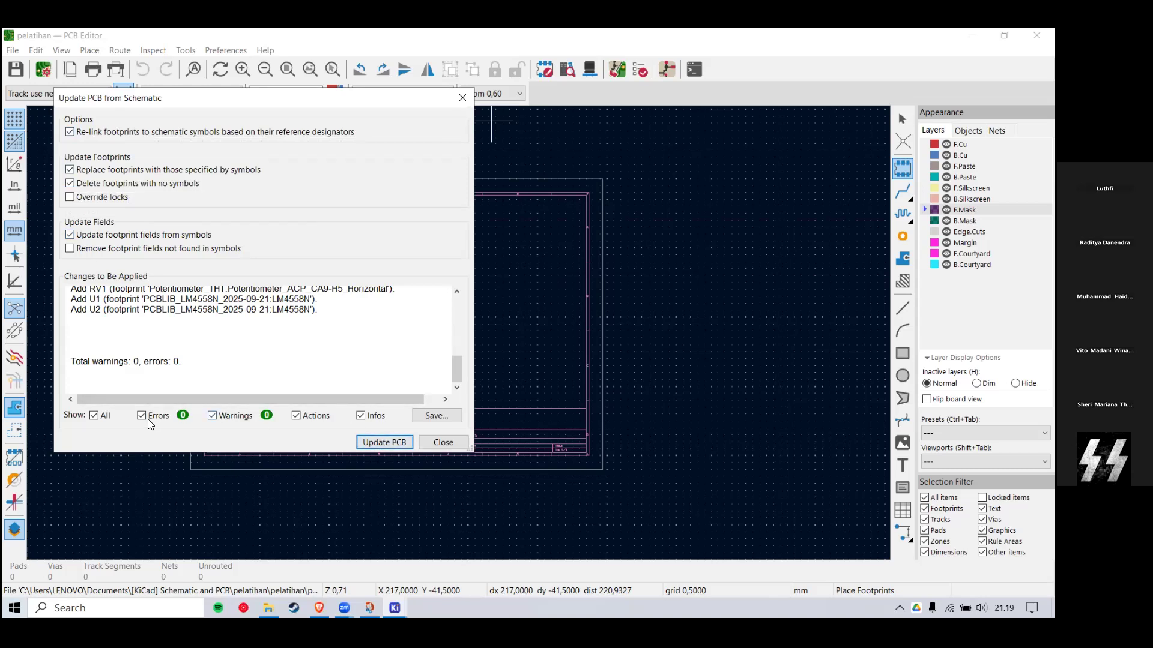
{"action": "left_click", "coordinate": [376, 442]}
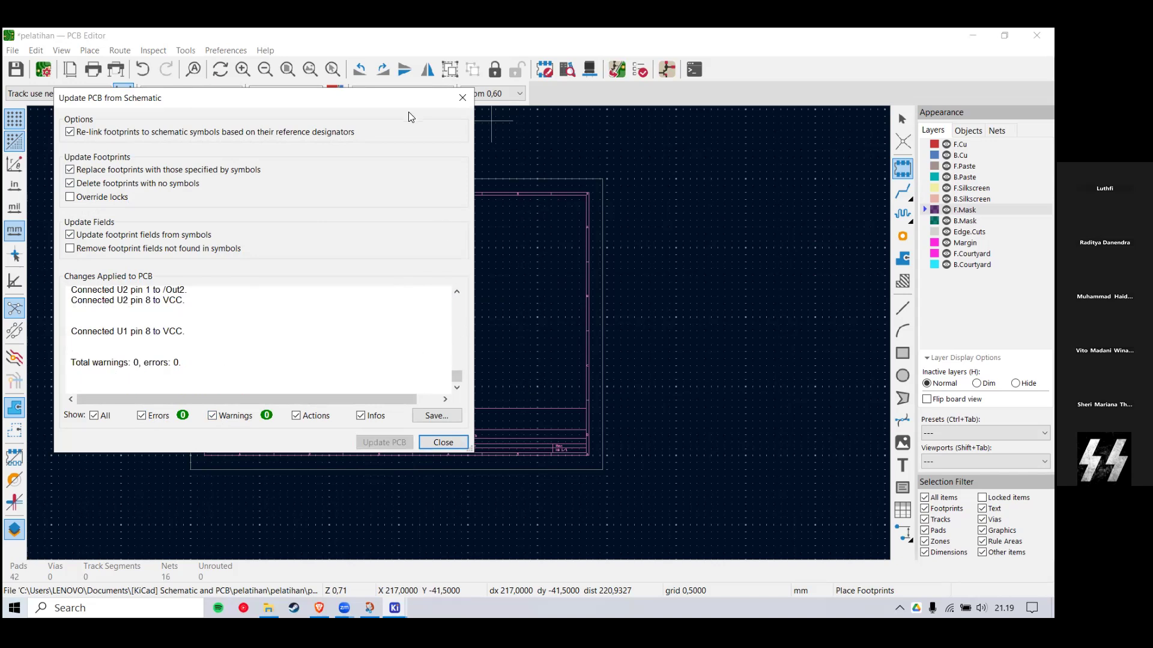
{"action": "left_click_drag", "start_coordinate": [451, 99], "coordinate": [368, 235]}
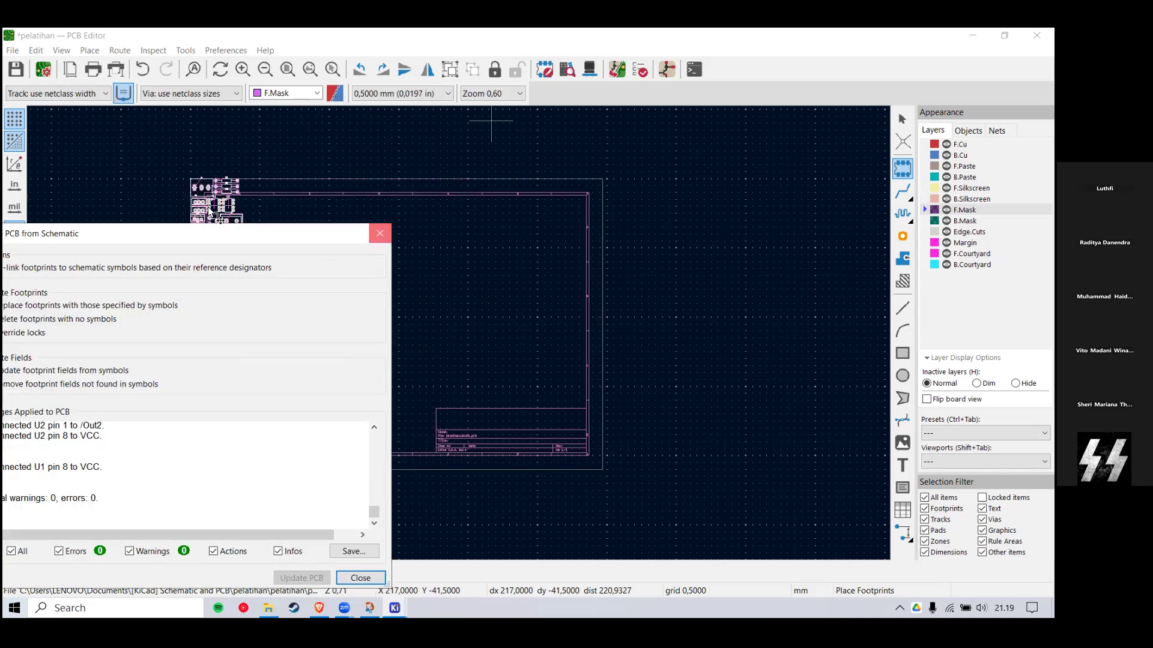
{"action": "left_click", "coordinate": [380, 233]}
{"action": "left_click", "coordinate": [410, 302]}
Step: Select all imported footprints and move them as a group to the upper-left area of the drawing sheet
{"action": "left_click_drag", "start_coordinate": [420, 275], "coordinate": [313, 394]}
{"action": "scroll", "coordinate": [325, 327], "scroll_direction": "up", "scroll_amount": 3}
{"action": "scroll", "coordinate": [536, 332], "scroll_direction": "down", "scroll_amount": 1}
{"action": "left_click_drag", "start_coordinate": [431, 266], "coordinate": [626, 461]}
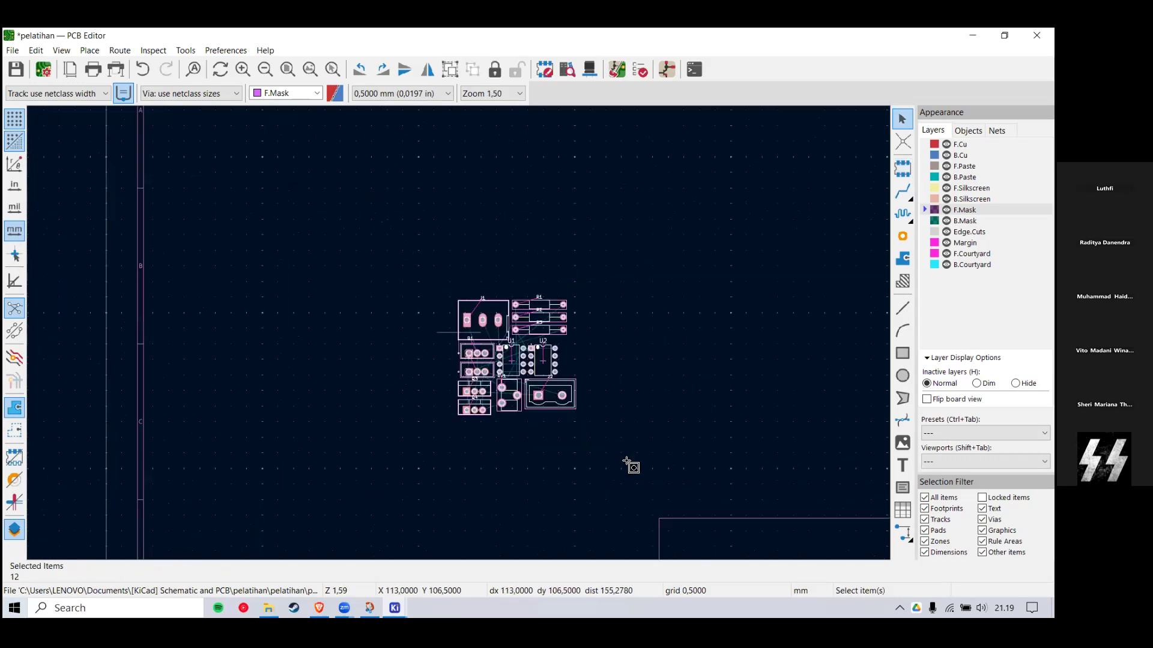
{"action": "key", "text": "m"}
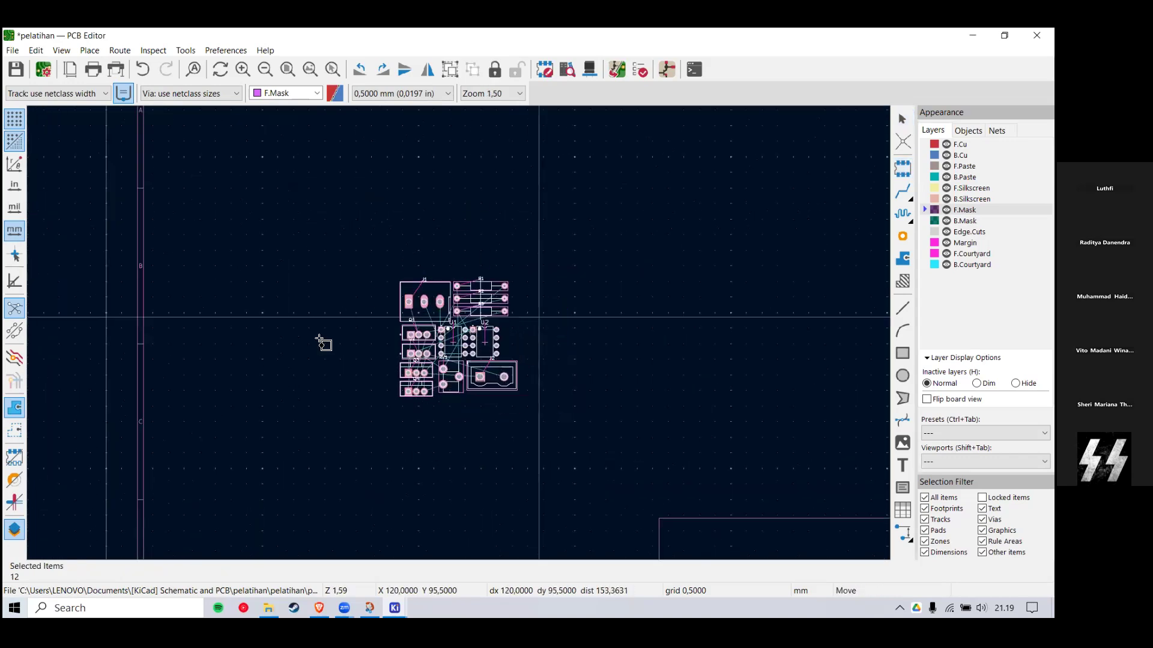
{"action": "left_click", "coordinate": [275, 388]}
{"action": "left_click_drag", "start_coordinate": [474, 196], "coordinate": [273, 397]}
{"action": "left_click", "coordinate": [277, 385]}
{"action": "left_click_drag", "start_coordinate": [517, 187], "coordinate": [313, 346]}
{"action": "left_click", "coordinate": [558, 320]}
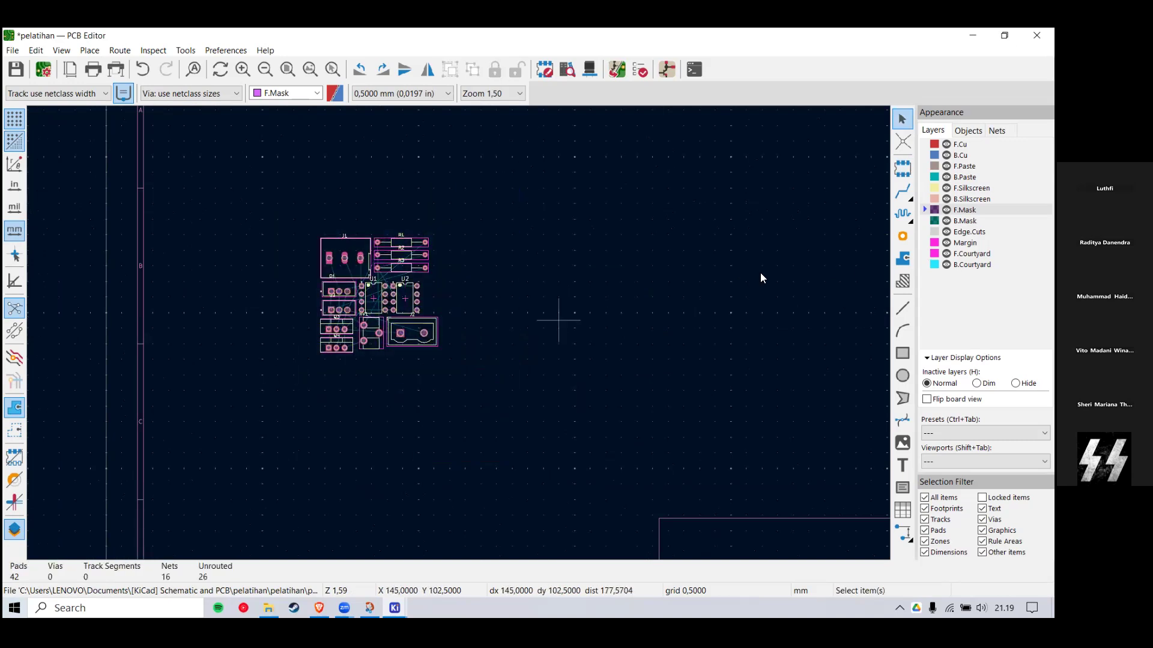
Step: Make Edge.Cuts the active layer and move the whole footprint group beyond the drawing sheet's left border
{"action": "left_click", "coordinate": [969, 232]}
{"action": "scroll", "coordinate": [458, 333], "scroll_direction": "down", "scroll_amount": 4}
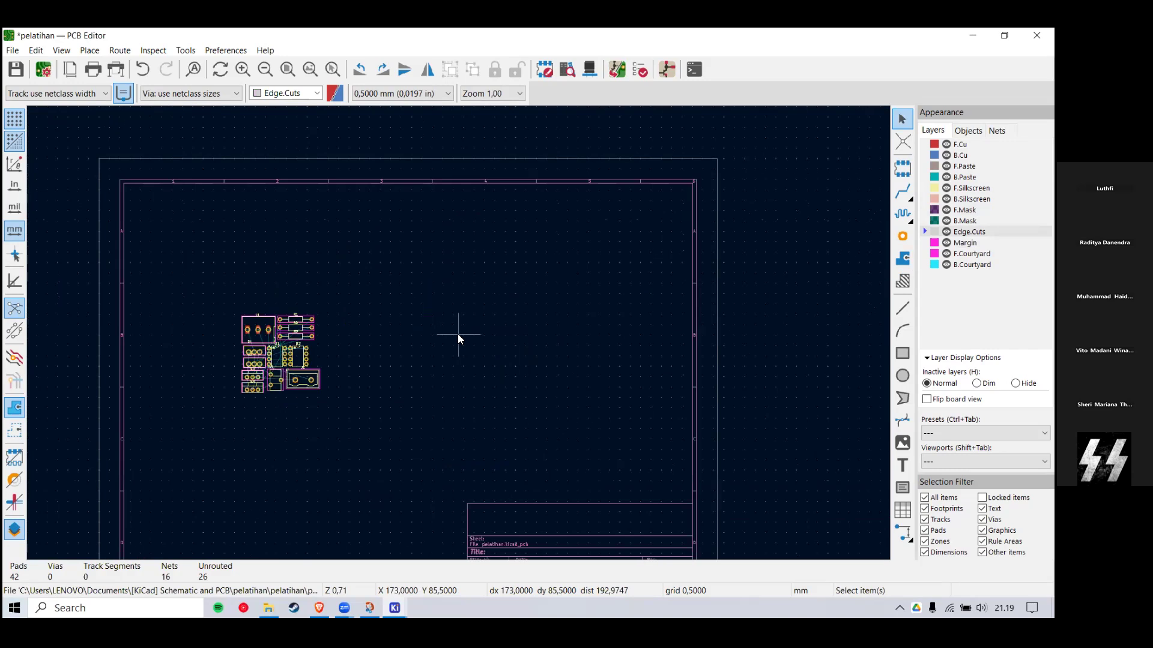
{"action": "scroll", "coordinate": [291, 361], "scroll_direction": "up", "scroll_amount": 2}
{"action": "left_click_drag", "start_coordinate": [355, 286], "coordinate": [77, 350]}
{"action": "left_click", "coordinate": [199, 346]}
{"action": "scroll", "coordinate": [255, 350], "scroll_direction": "down", "scroll_amount": 1}
{"action": "left_click_drag", "start_coordinate": [432, 449], "coordinate": [365, 475]}
{"action": "left_click_drag", "start_coordinate": [366, 475], "coordinate": [748, 228]}
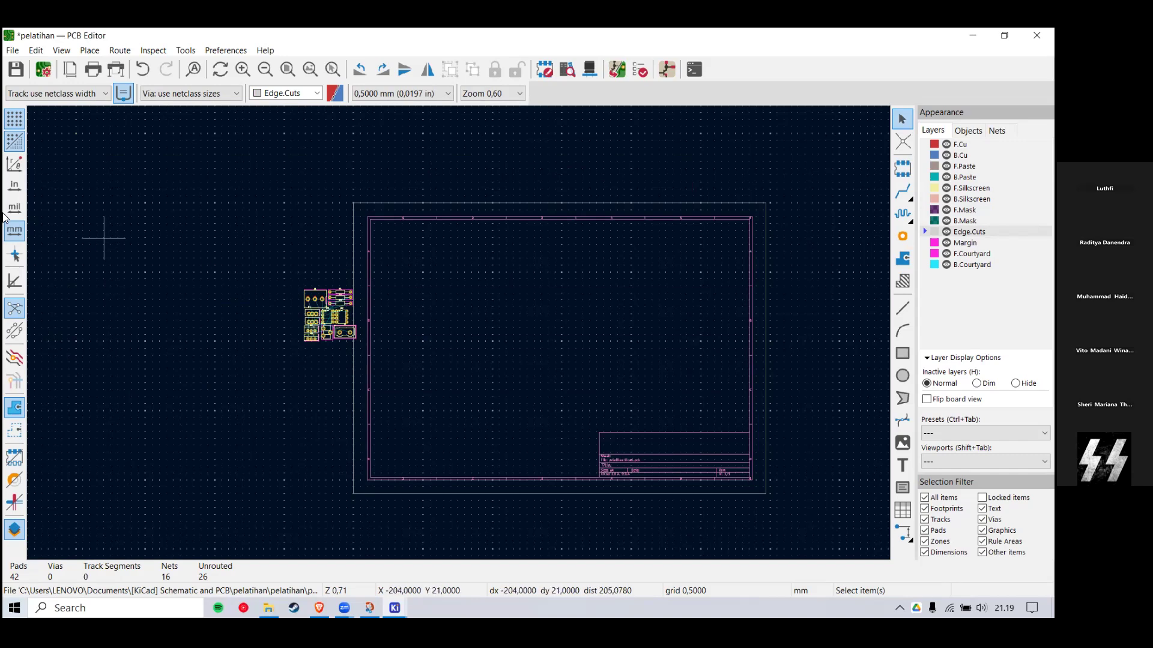
Step: Draw a rectangular board outline on Edge.Cuts near the middle of the drawing sheet
{"action": "left_click", "coordinate": [905, 358]}
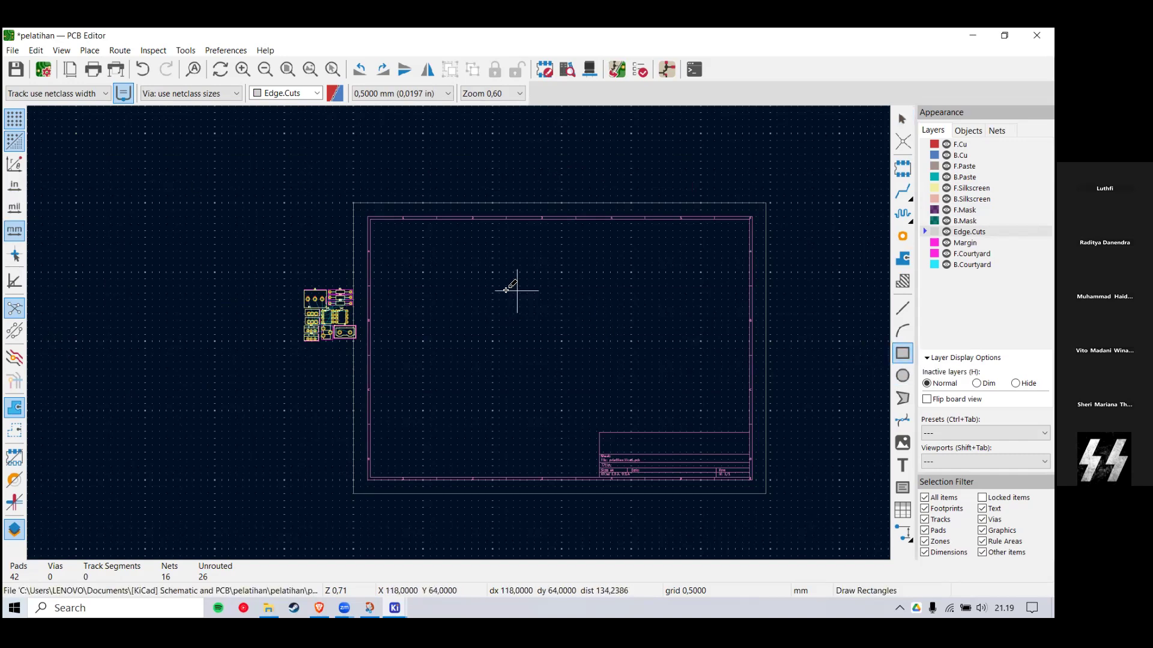
{"action": "left_click", "coordinate": [616, 370]}
{"action": "key", "text": "Escape"}
{"action": "scroll", "coordinate": [465, 324], "scroll_direction": "up", "scroll_amount": 2}
{"action": "left_click", "coordinate": [424, 250]}
{"action": "key", "text": "Escape"}
{"action": "scroll", "coordinate": [556, 326], "scroll_direction": "up", "scroll_amount": 1}
{"action": "scroll", "coordinate": [320, 282], "scroll_direction": "down", "scroll_amount": 1}
{"action": "left_click", "coordinate": [401, 278]}
{"action": "key", "text": "Escape"}
{"action": "left_click", "coordinate": [411, 396]}
{"action": "left_click", "coordinate": [615, 231]}
{"action": "key", "text": "Escape"}
Step: Inspect the rectangular board shape in the 3D Viewer, tilt it slightly, and return to the board layout
{"action": "left_click_drag", "start_coordinate": [562, 234], "coordinate": [505, 286]}
{"action": "left_click", "coordinate": [476, 238]}
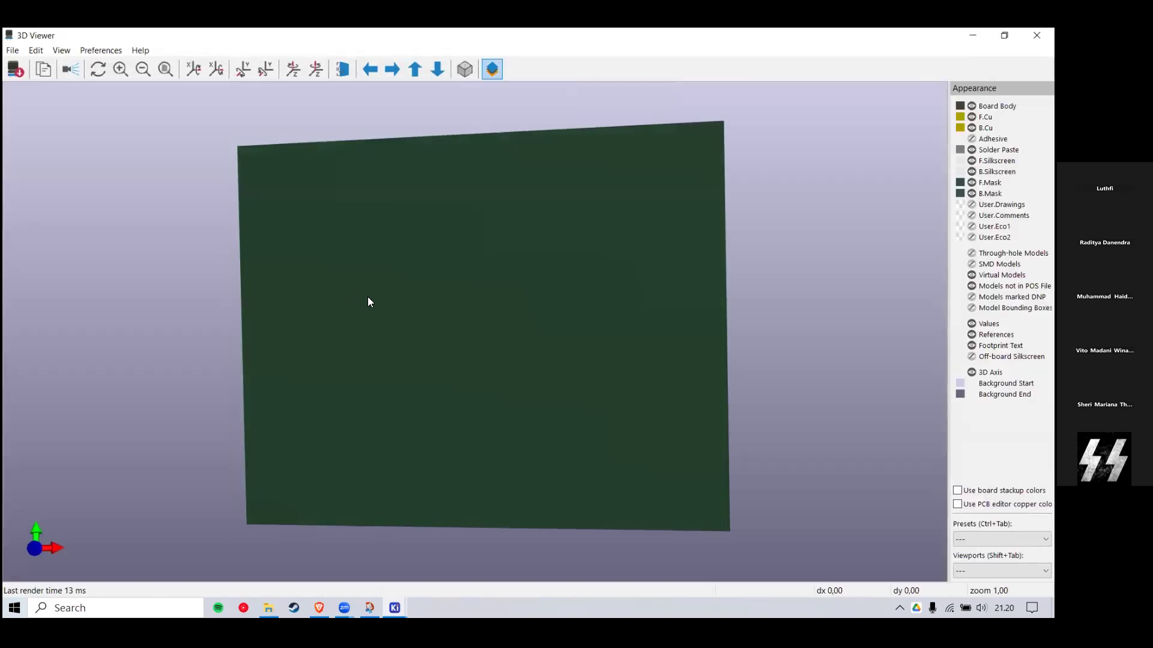
{"action": "left_click_drag", "start_coordinate": [368, 297], "coordinate": [394, 294]}
{"action": "left_click", "coordinate": [1037, 35]}
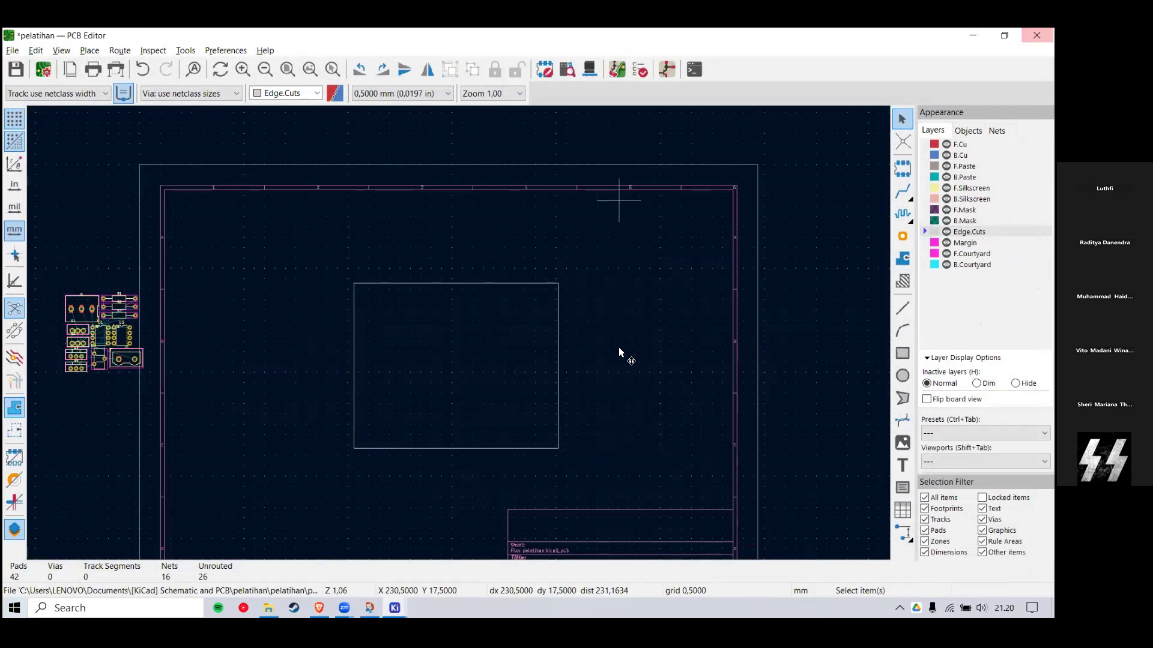
Step: Delete the rectangular outline and draw a circular board outline on Edge.Cuts in its place
{"action": "left_click_drag", "start_coordinate": [583, 247], "coordinate": [309, 470]}
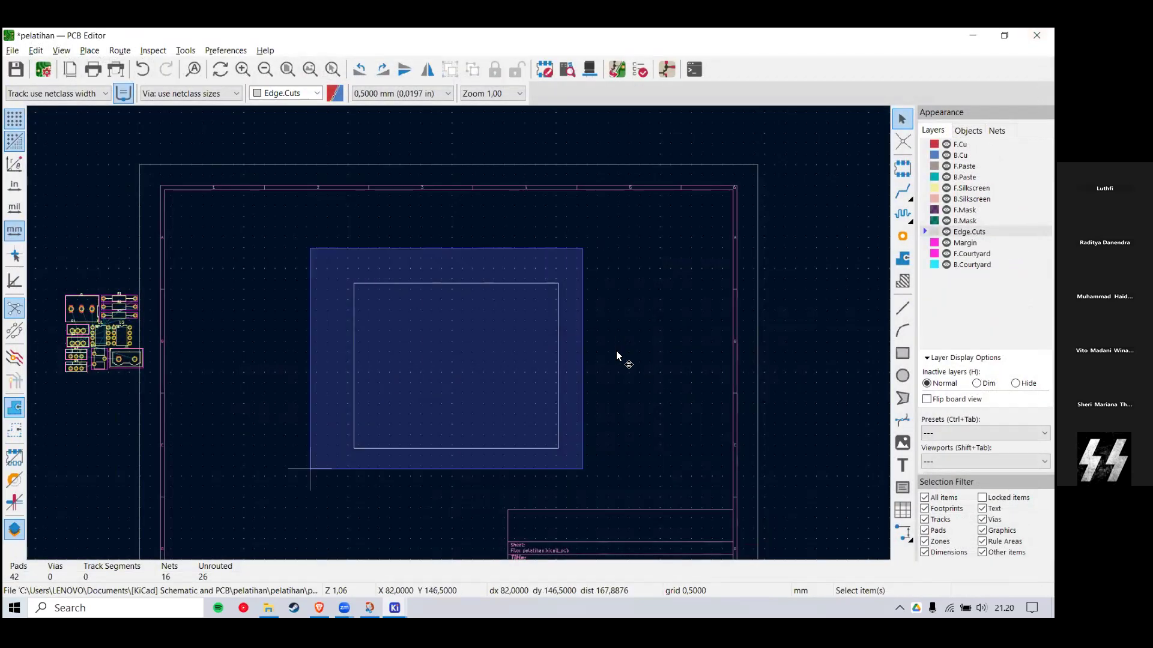
{"action": "key", "text": "Delete"}
{"action": "key", "text": "ctrl+v"}
{"action": "left_click", "coordinate": [542, 370]}
{"action": "left_click_drag", "start_coordinate": [543, 370], "coordinate": [433, 475]}
Step: Inspect the circular board in the 3D Viewer, rotate it, and return to the board layout
{"action": "left_click", "coordinate": [471, 426]}
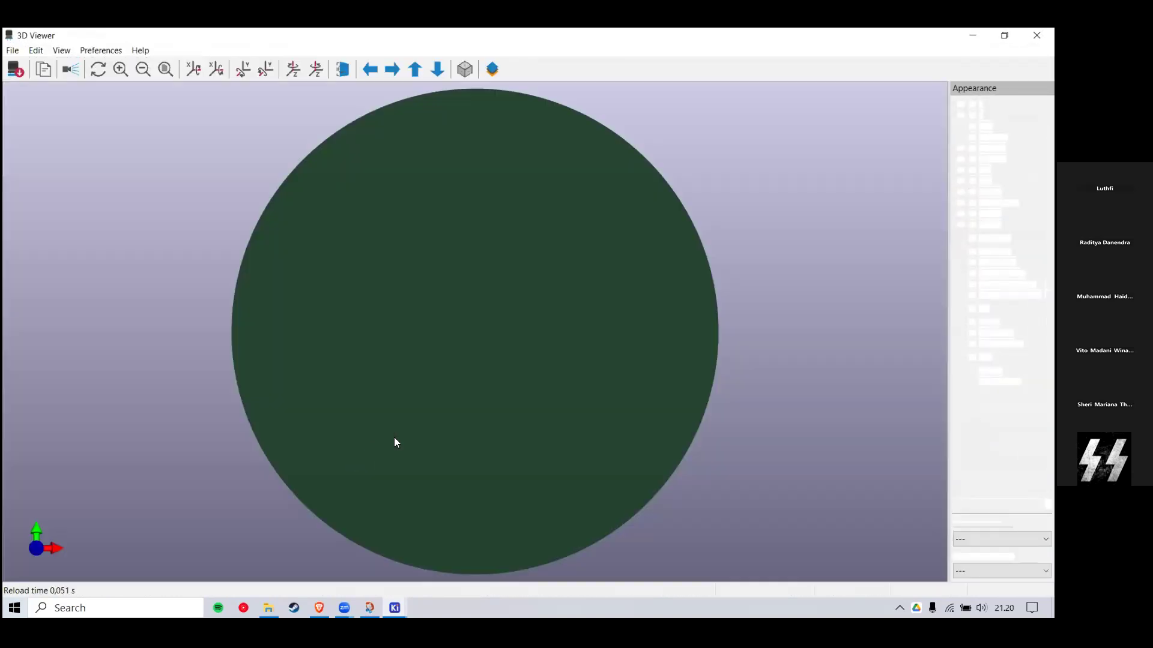
{"action": "left_click_drag", "start_coordinate": [600, 336], "coordinate": [347, 452]}
{"action": "left_click", "coordinate": [1036, 36]}
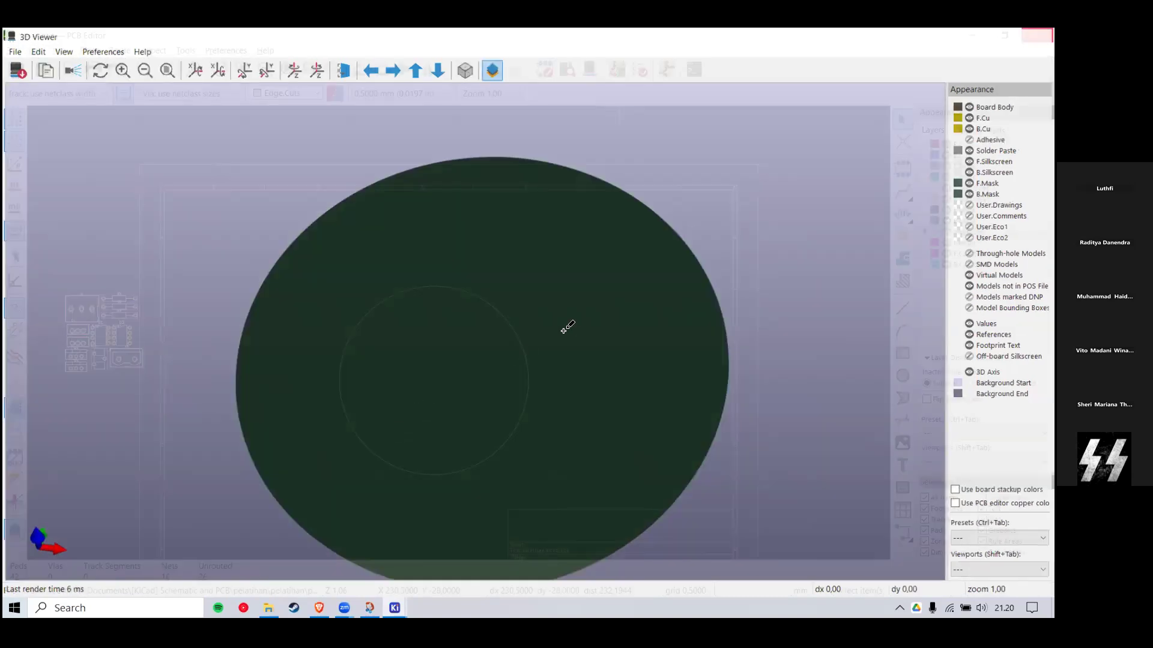
Step: Replace the circle with a rectangular Edge.Cuts outline about 89 mm wide and 57.5 mm high in the middle of the sheet
{"action": "left_click", "coordinate": [379, 448]}
{"action": "left_click", "coordinate": [564, 329]}
{"action": "scroll", "coordinate": [461, 356], "scroll_direction": "up", "scroll_amount": 1}
{"action": "scroll", "coordinate": [433, 307], "scroll_direction": "down", "scroll_amount": 1}
{"action": "right_click", "coordinate": [466, 325]}
{"action": "left_click", "coordinate": [465, 307]}
{"action": "left_click", "coordinate": [465, 324]}
{"action": "right_click", "coordinate": [464, 325]}
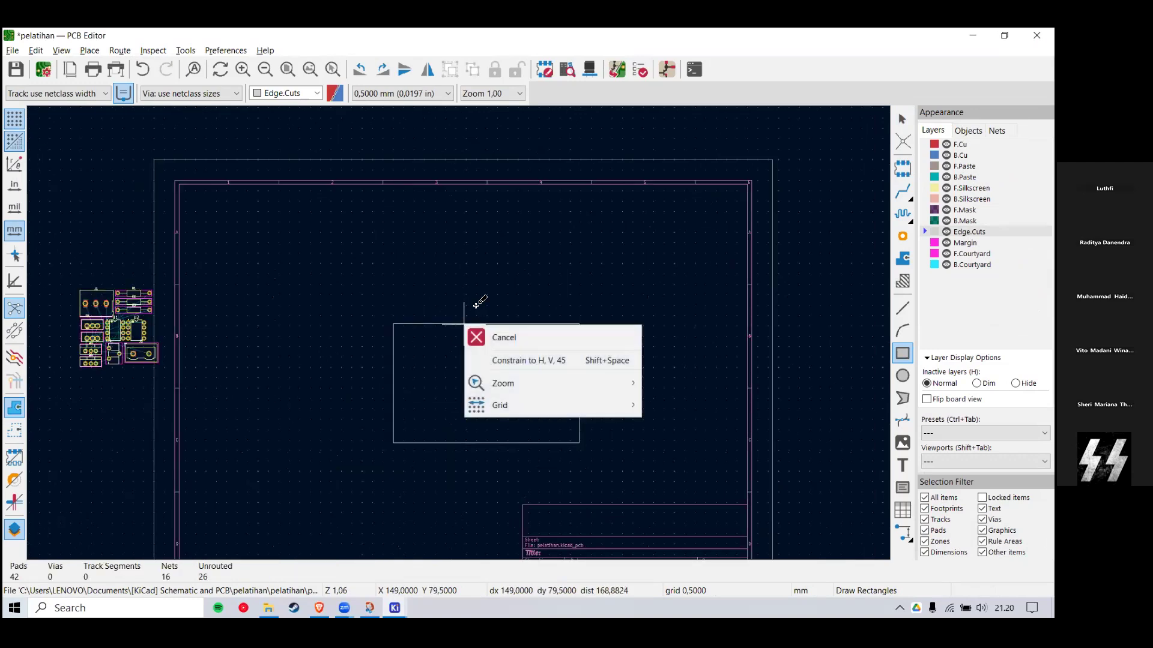
{"action": "left_click", "coordinate": [477, 304]}
{"action": "left_click", "coordinate": [647, 304]}
{"action": "key", "text": "Escape"}
{"action": "key", "text": "ctrl+z"}
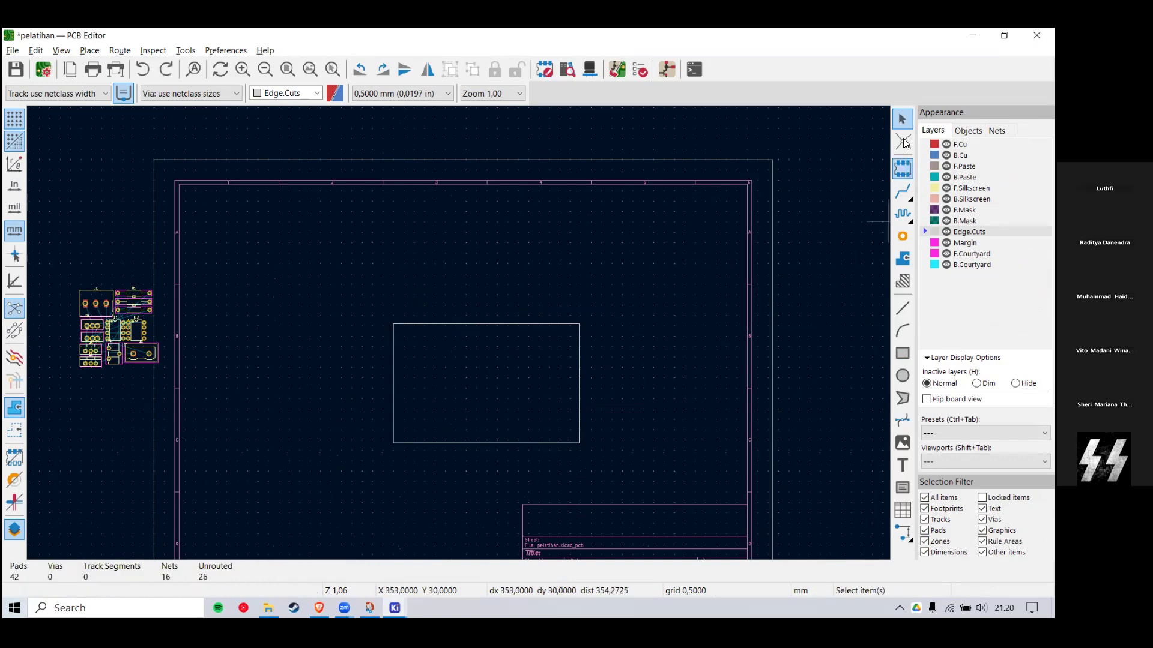
Step: Set the board outline rectangle's end point to X 200 mm and Y 100 mm
{"action": "right_click", "coordinate": [539, 323]}
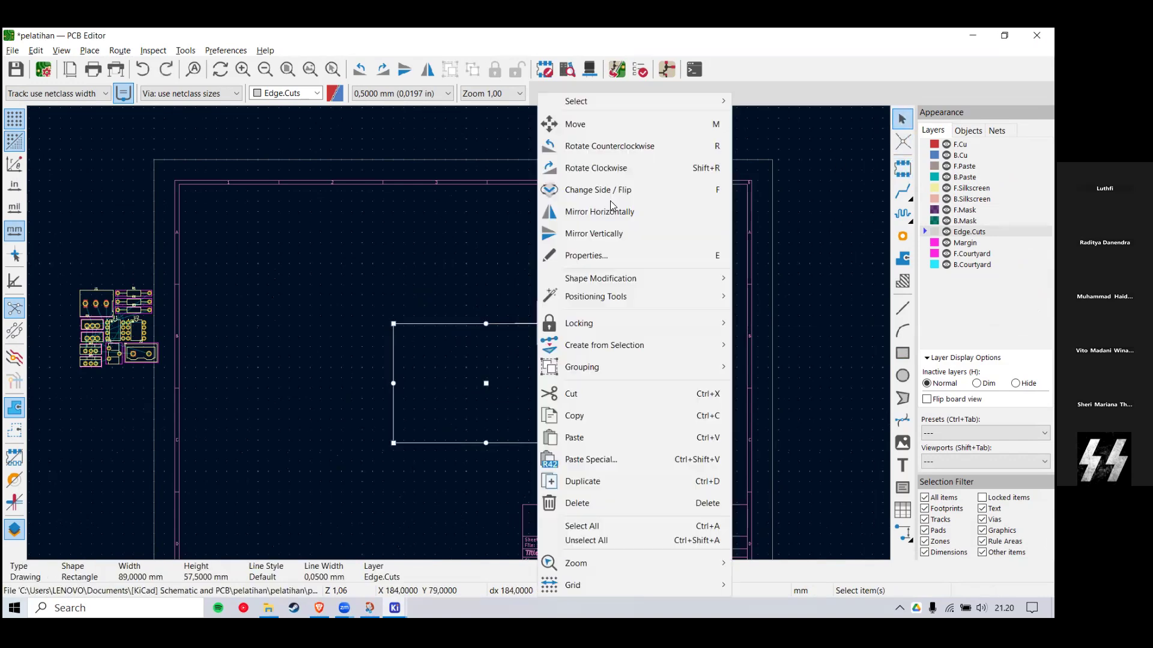
{"action": "left_click", "coordinate": [505, 333]}
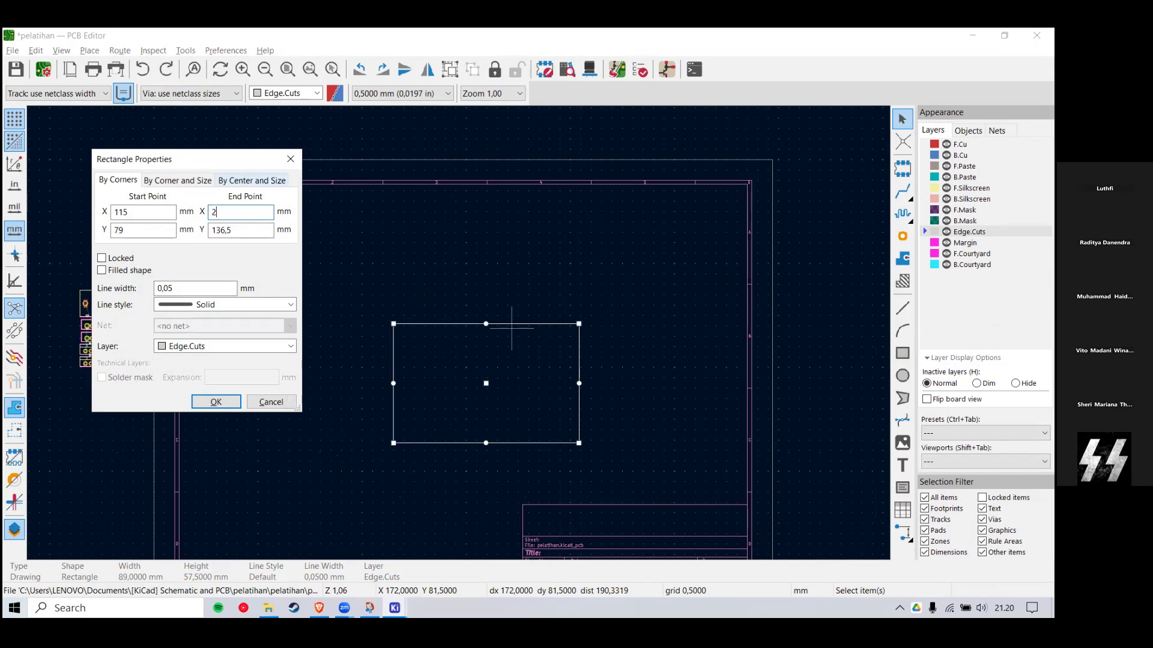
{"action": "left_click", "coordinate": [242, 230]}
{"action": "type", "text": "100"}
{"action": "left_click", "coordinate": [231, 401]}
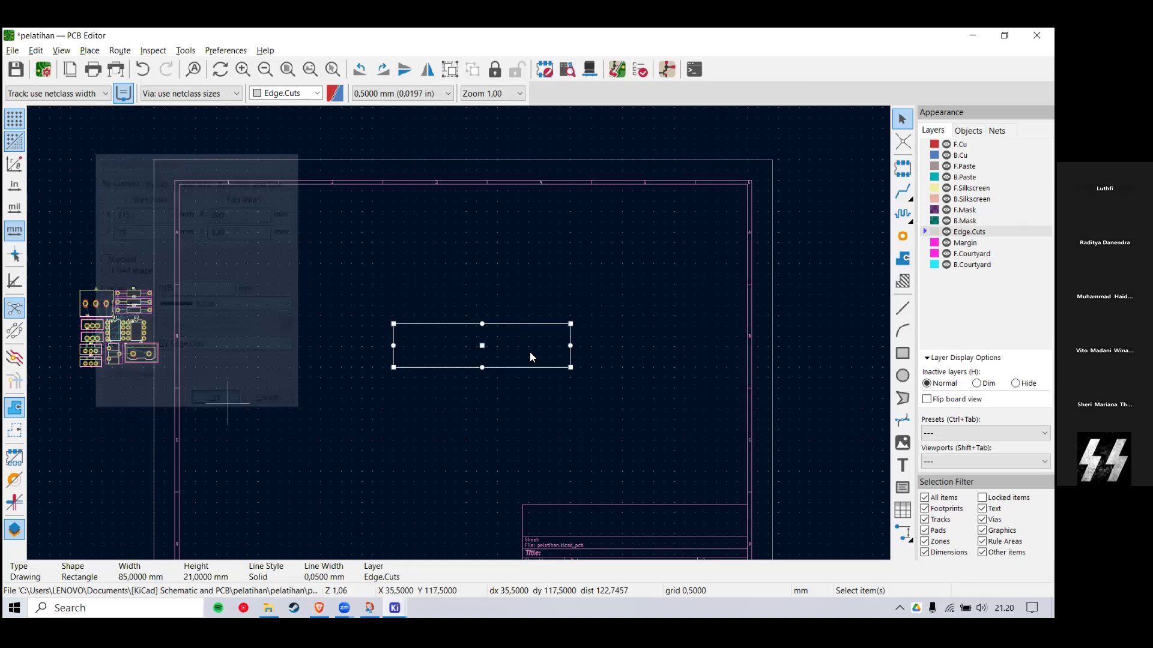
Step: Set the board outline rectangle's end point Y to 150 mm
{"action": "right_click", "coordinate": [508, 323]}
{"action": "left_click", "coordinate": [501, 318]}
{"action": "left_click", "coordinate": [501, 323]}
{"action": "double_click", "coordinate": [500, 323]}
{"action": "left_click", "coordinate": [271, 230]}
{"action": "key", "text": "BackSpace"}
{"action": "key", "text": "BackSpace"}
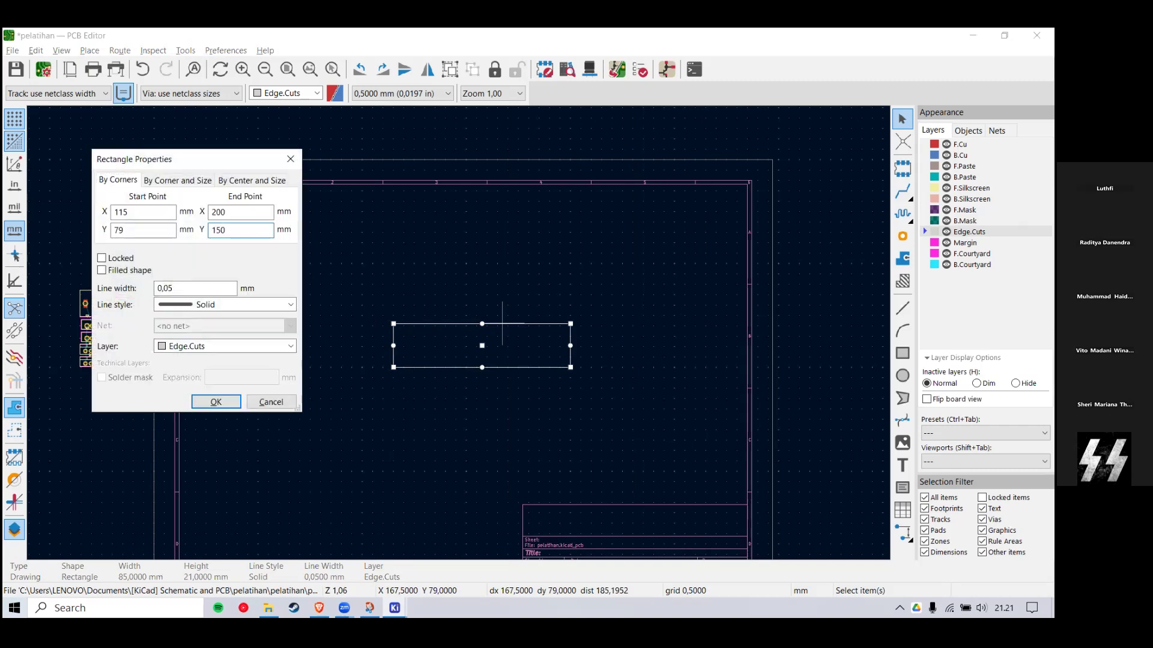
{"action": "key", "text": "Return"}
Step: Move the resized board outline slightly upward on the drawing sheet
{"action": "left_click_drag", "start_coordinate": [610, 294], "coordinate": [404, 472]}
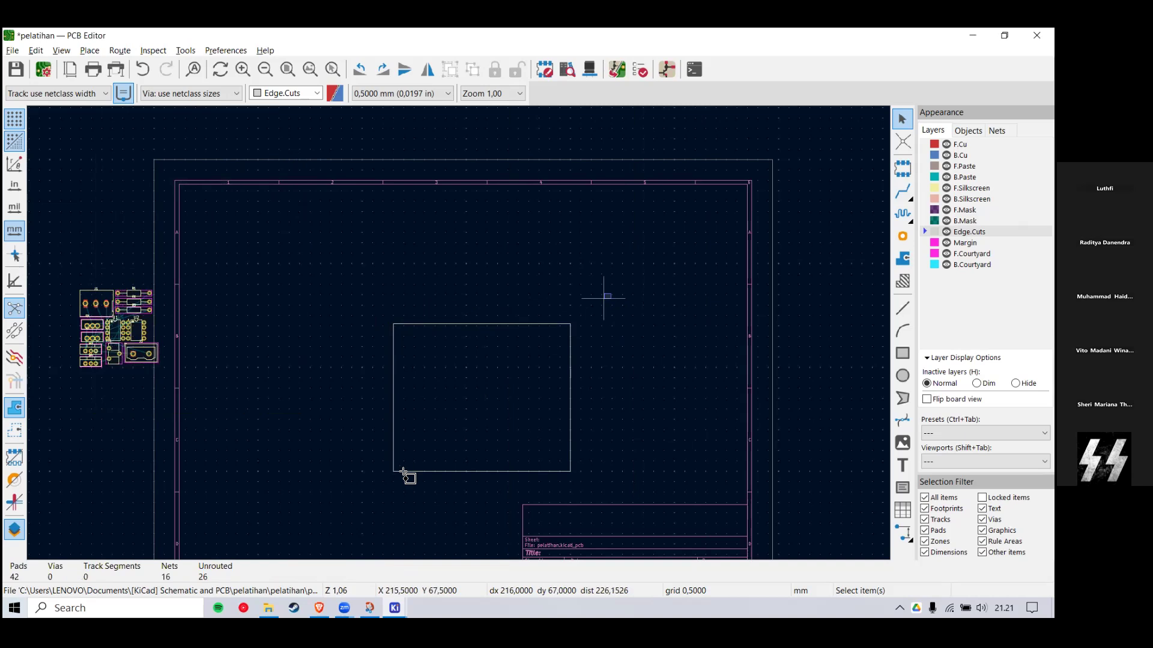
{"action": "key", "text": "m"}
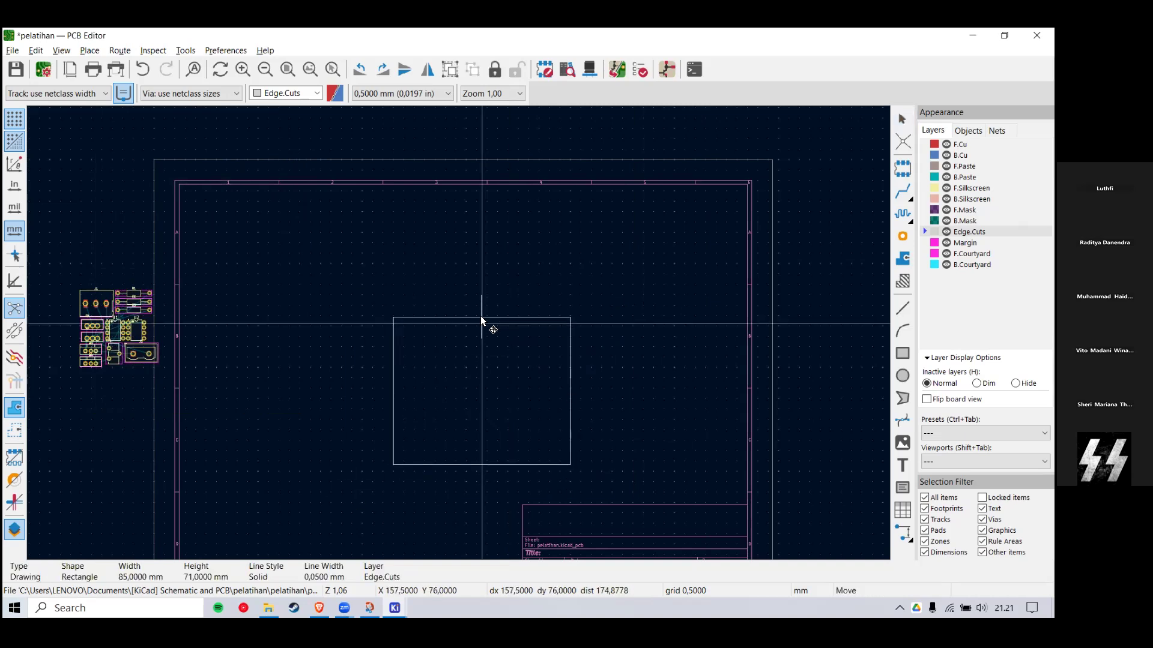
{"action": "left_click", "coordinate": [480, 316]}
Step: Check the resized board in the 3D Viewer and return to the board layout
{"action": "left_click_drag", "start_coordinate": [621, 284], "coordinate": [309, 515]}
{"action": "left_click", "coordinate": [486, 250]}
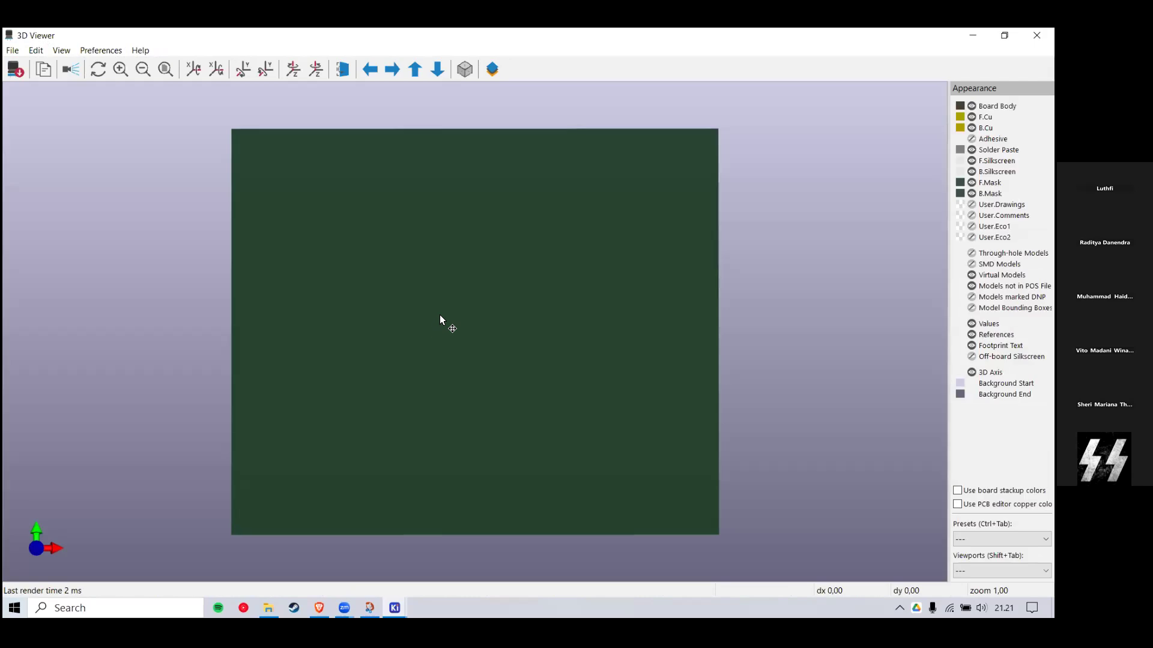
{"action": "left_click", "coordinate": [1036, 36]}
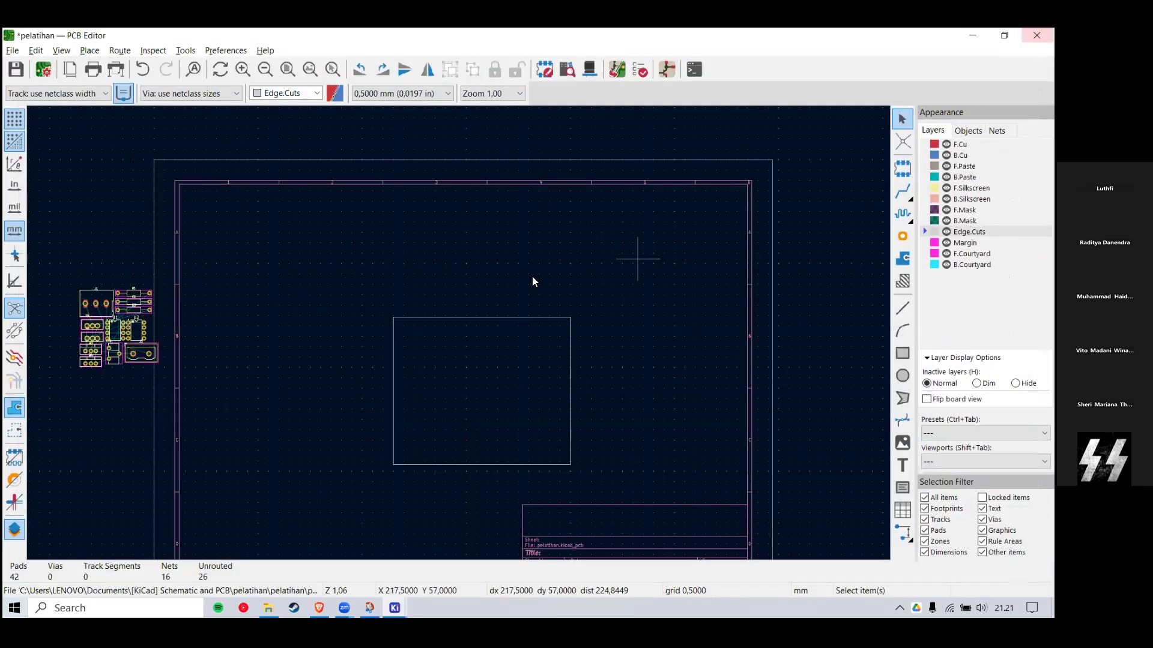
Step: Lock the rectangular Edge.Cuts board outline through its properties
{"action": "right_click", "coordinate": [462, 315]}
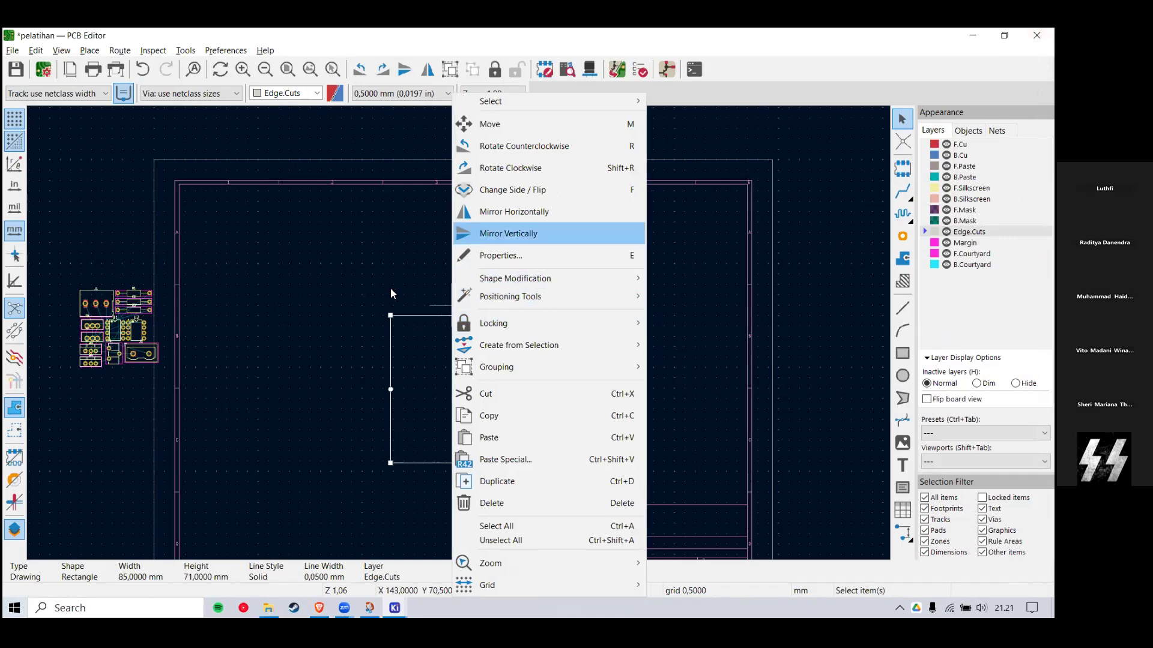
{"action": "right_click", "coordinate": [418, 315]}
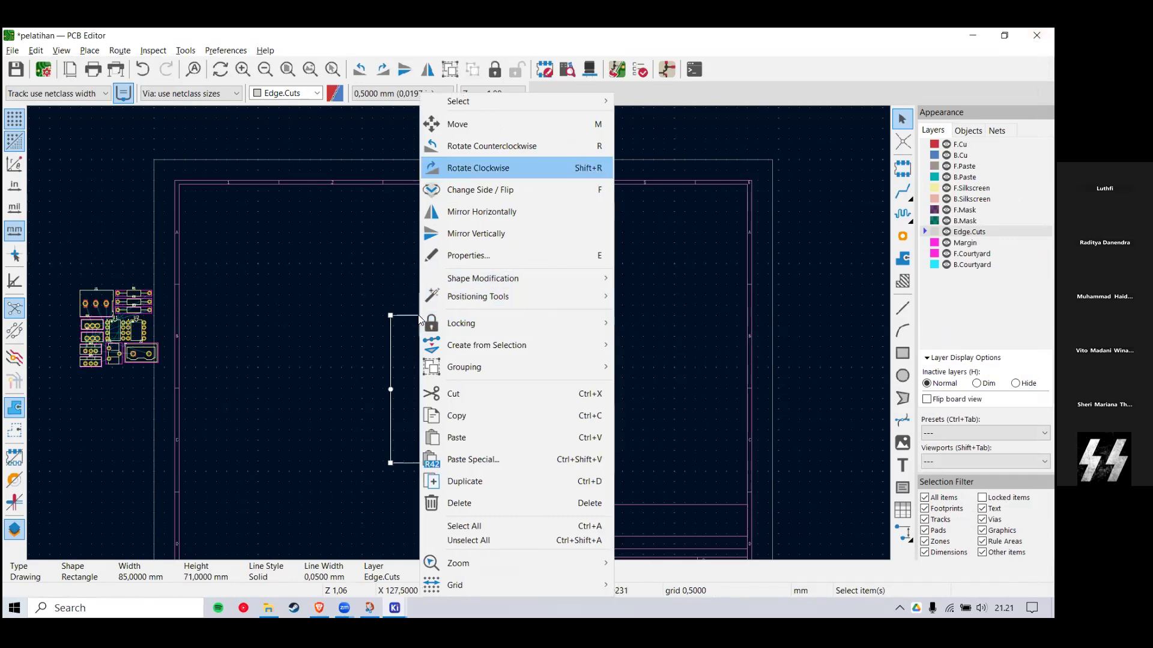
{"action": "left_click", "coordinate": [508, 254]}
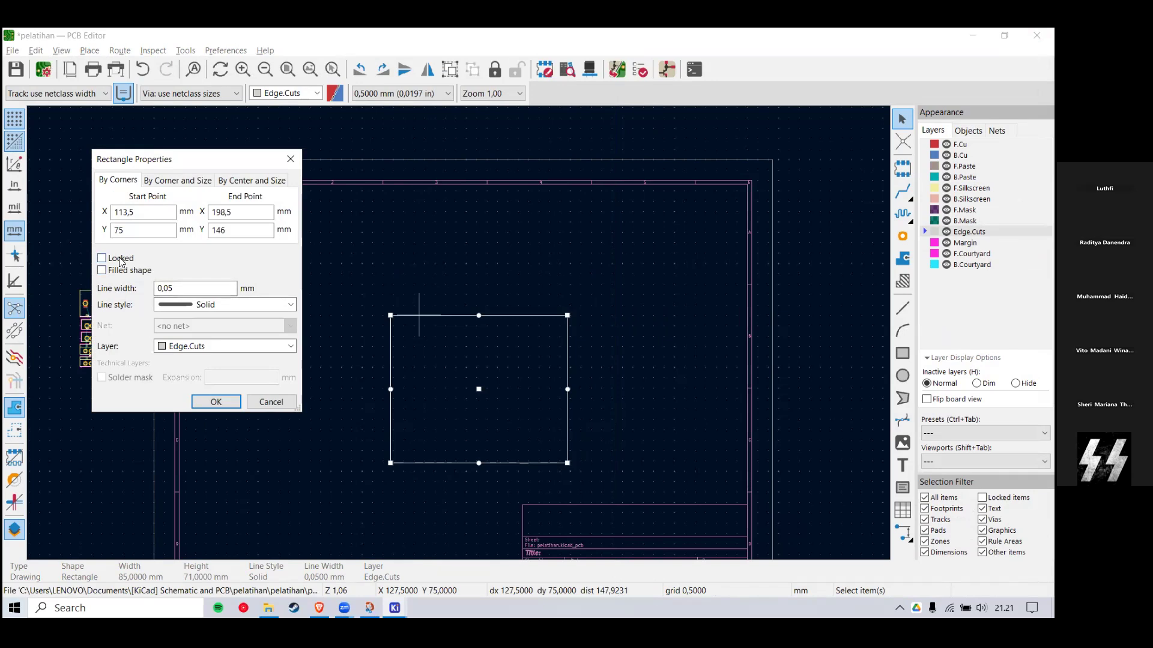
{"action": "left_click", "coordinate": [216, 402]}
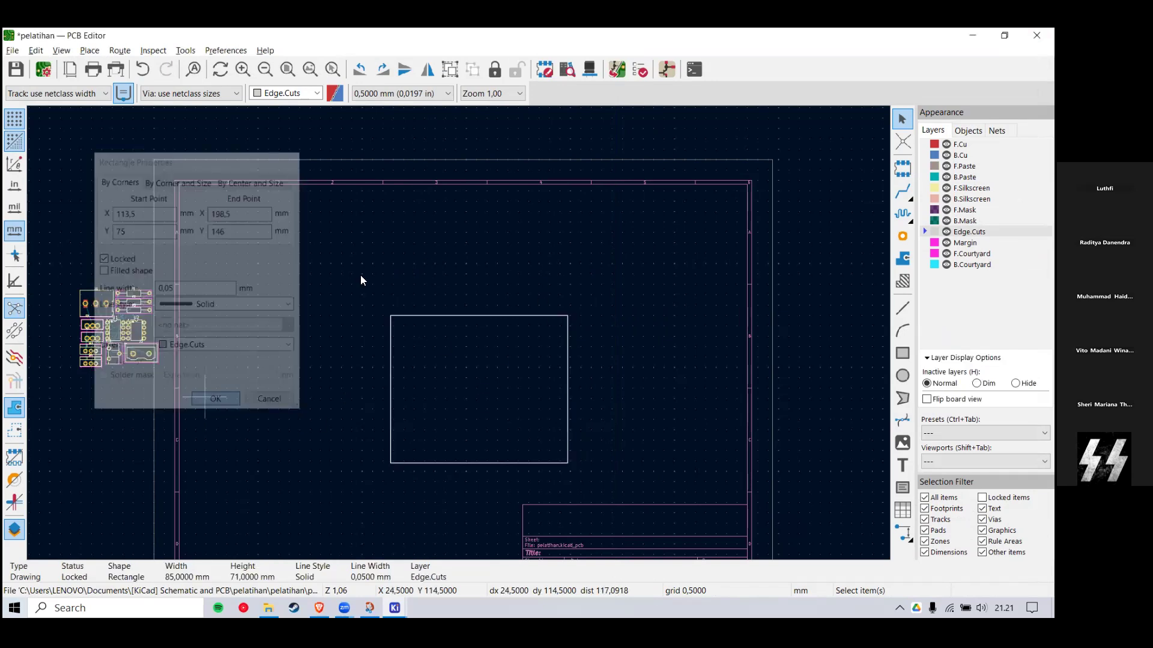
Step: Select all the footprints and move them inside the locked board outline
{"action": "left_click", "coordinate": [342, 377]}
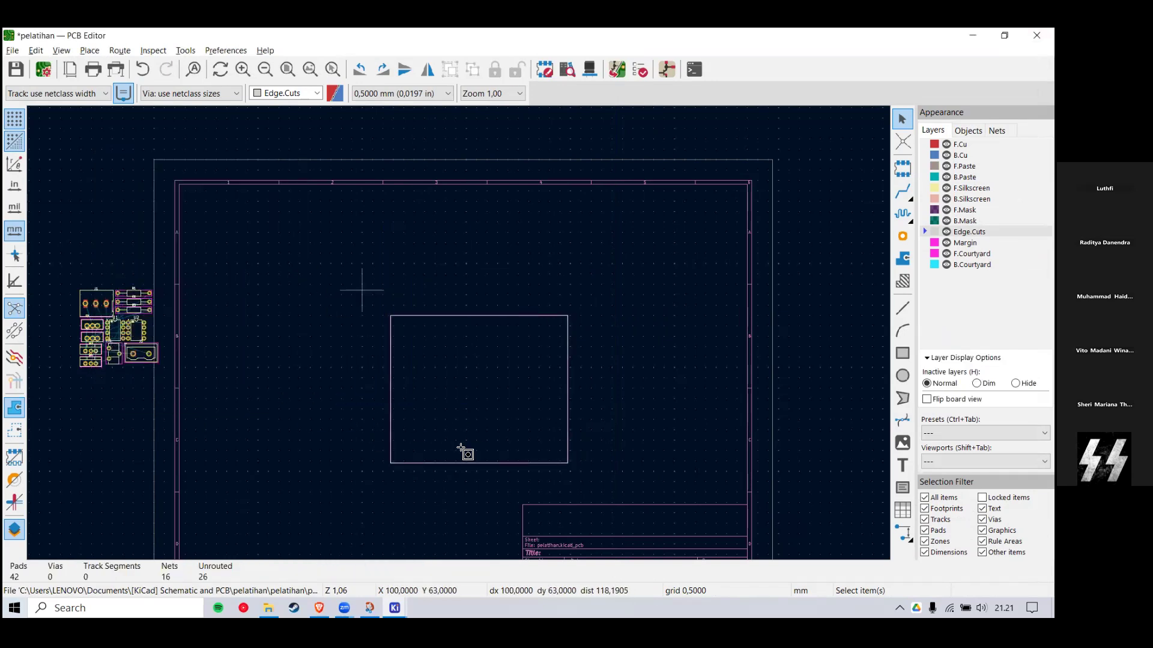
{"action": "left_click_drag", "start_coordinate": [309, 261], "coordinate": [456, 268]}
{"action": "left_click_drag", "start_coordinate": [321, 294], "coordinate": [426, 492]}
{"action": "left_click_drag", "start_coordinate": [460, 262], "coordinate": [409, 492]}
{"action": "left_click_drag", "start_coordinate": [345, 241], "coordinate": [400, 367]}
{"action": "left_click_drag", "start_coordinate": [187, 248], "coordinate": [68, 402]}
{"action": "left_click_drag", "start_coordinate": [100, 308], "coordinate": [457, 335]}
{"action": "scroll", "coordinate": [457, 335], "scroll_direction": "up", "scroll_amount": 2}
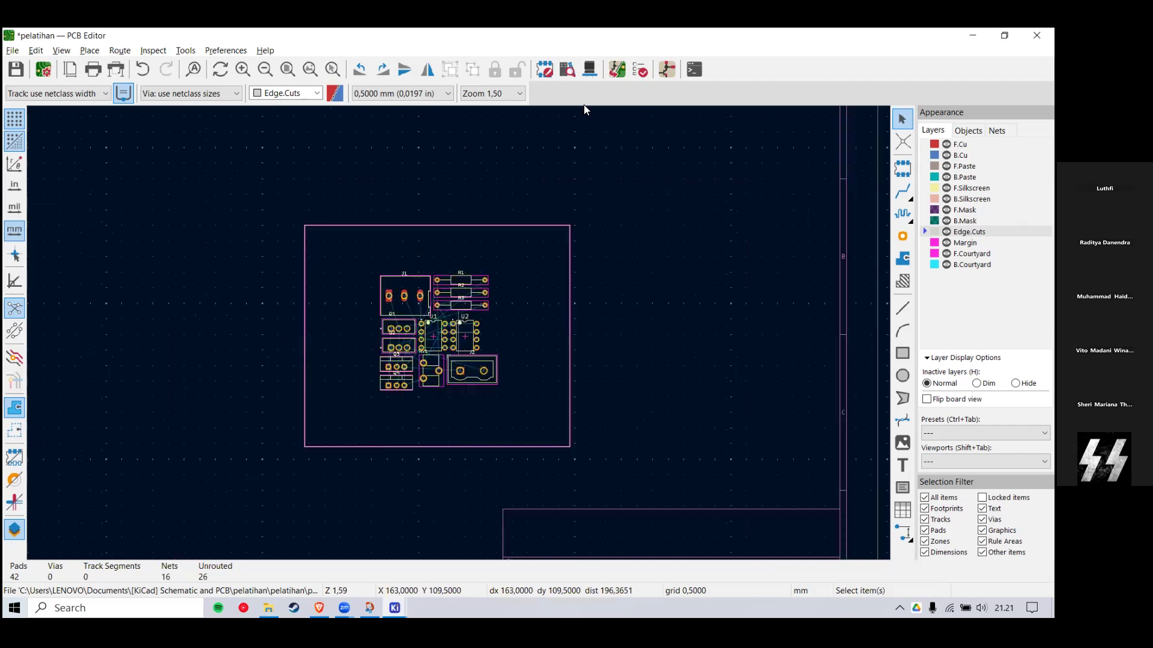
Step: Inspect the board with its footprints in the 3D Viewer and return to the board layout
{"action": "left_click", "coordinate": [590, 70]}
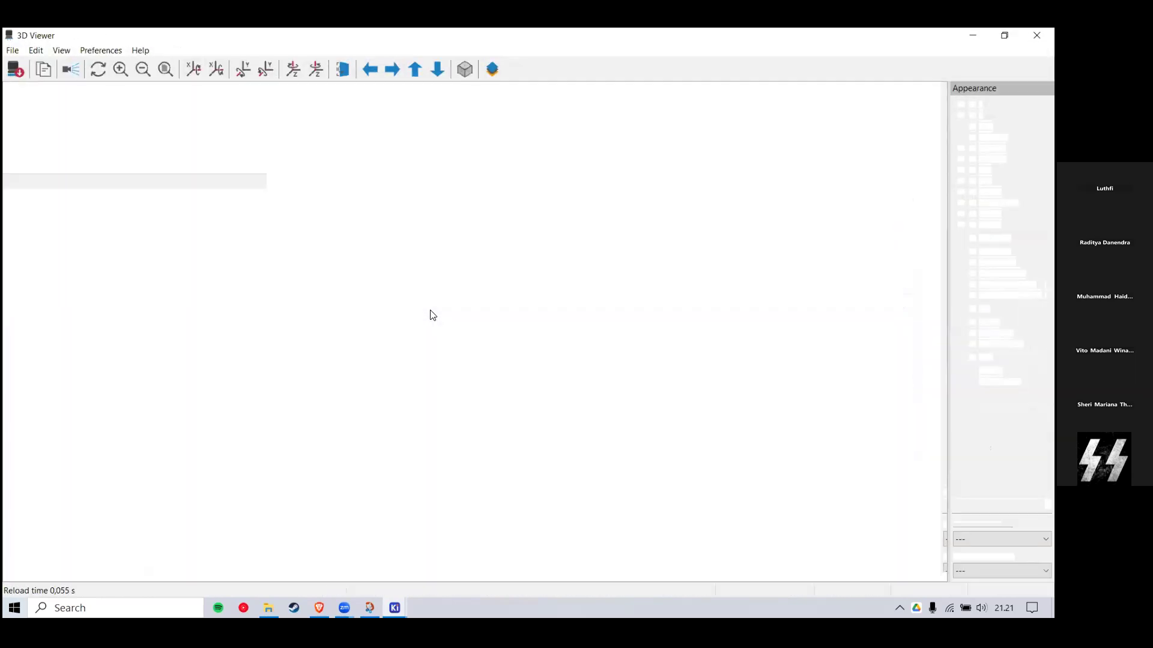
{"action": "scroll", "coordinate": [449, 308], "scroll_direction": "up", "scroll_amount": 3}
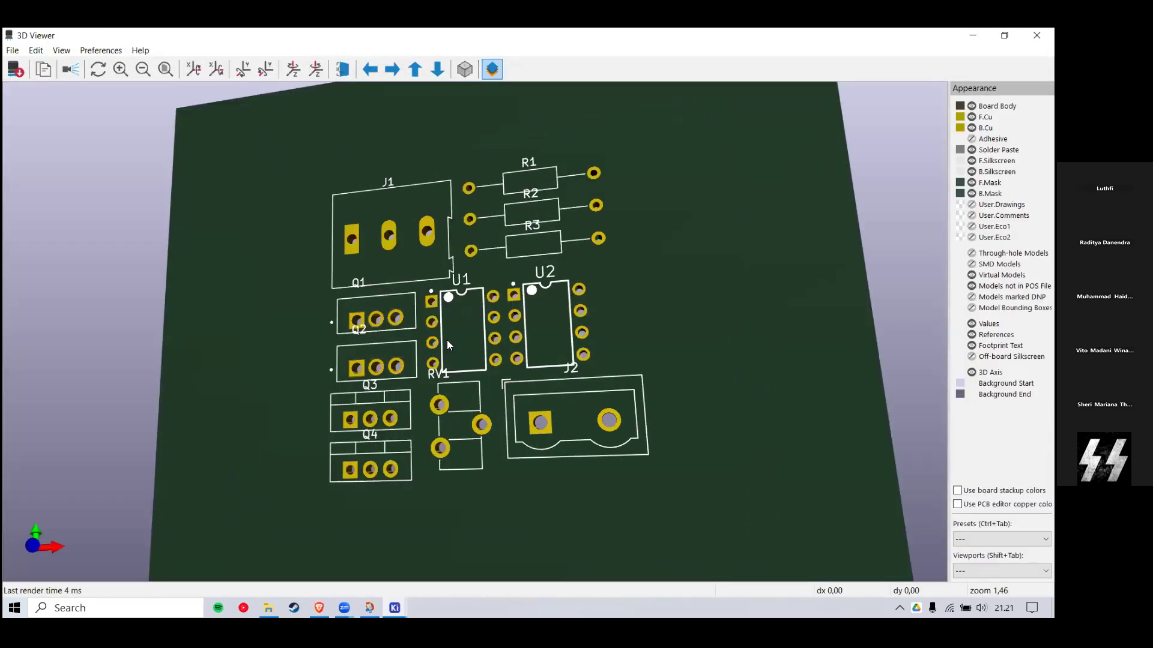
{"action": "scroll", "coordinate": [447, 340], "scroll_direction": "up", "scroll_amount": 2}
{"action": "scroll", "coordinate": [450, 354], "scroll_direction": "up", "scroll_amount": 1}
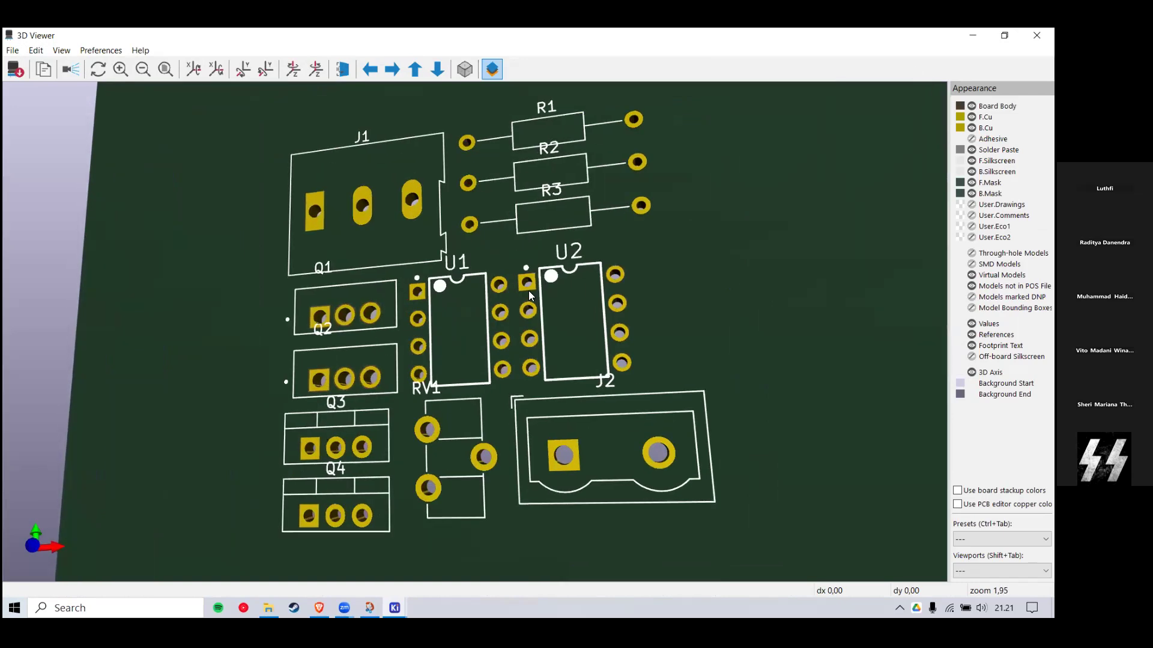
{"action": "scroll", "coordinate": [674, 316], "scroll_direction": "down", "scroll_amount": 7}
{"action": "left_click_drag", "start_coordinate": [674, 315], "coordinate": [610, 214]}
{"action": "left_click", "coordinate": [1037, 36]}
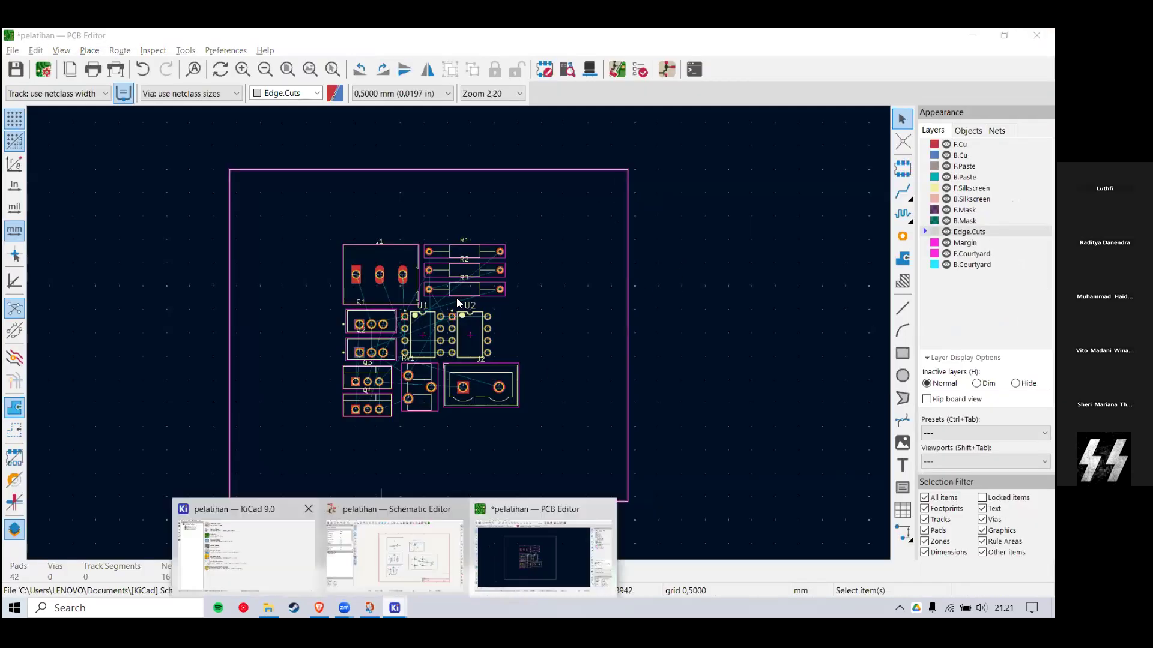
Step: Move all the footprints out of the board outline to the empty area on its left side
{"action": "left_click_drag", "start_coordinate": [540, 207], "coordinate": [278, 451]}
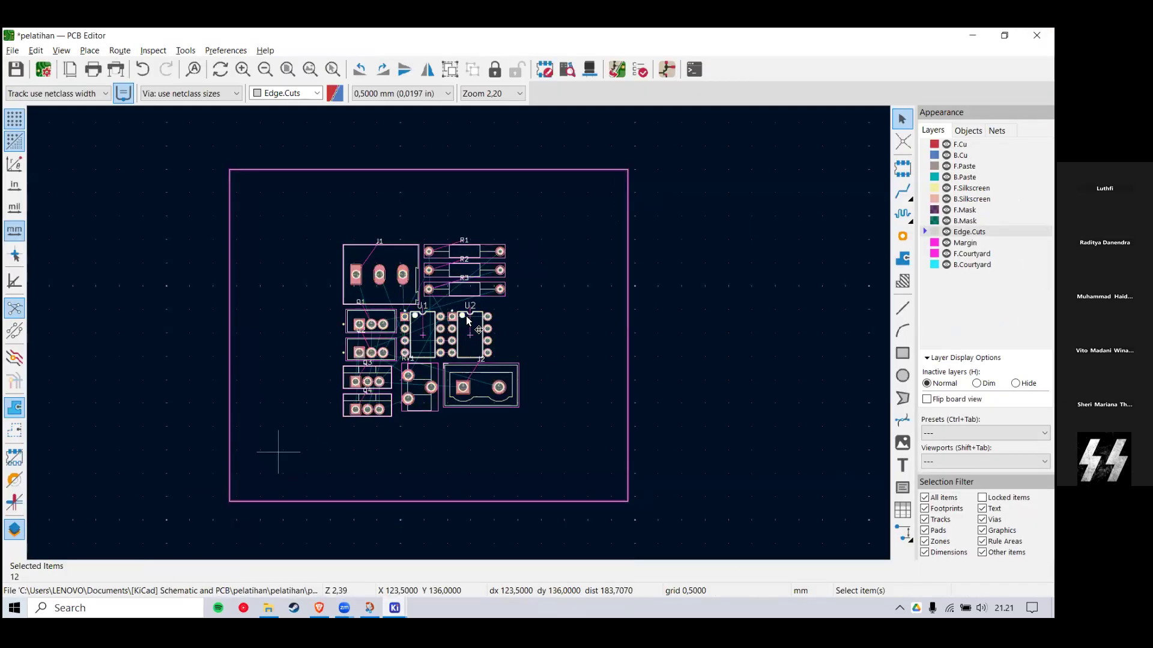
{"action": "scroll", "coordinate": [531, 349], "scroll_direction": "down", "scroll_amount": 4}
{"action": "left_click_drag", "start_coordinate": [476, 322], "coordinate": [248, 258]}
Step: Try to select and delete the locked board outline
{"action": "left_click_drag", "start_coordinate": [385, 234], "coordinate": [608, 438]}
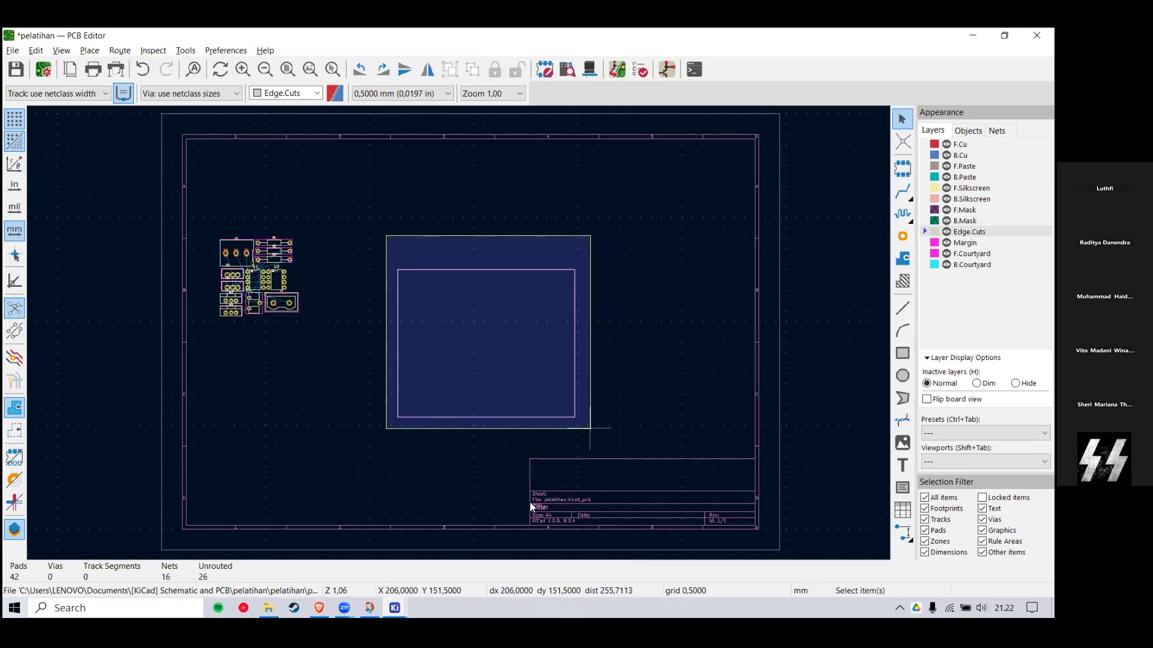
{"action": "key", "text": "Delete"}
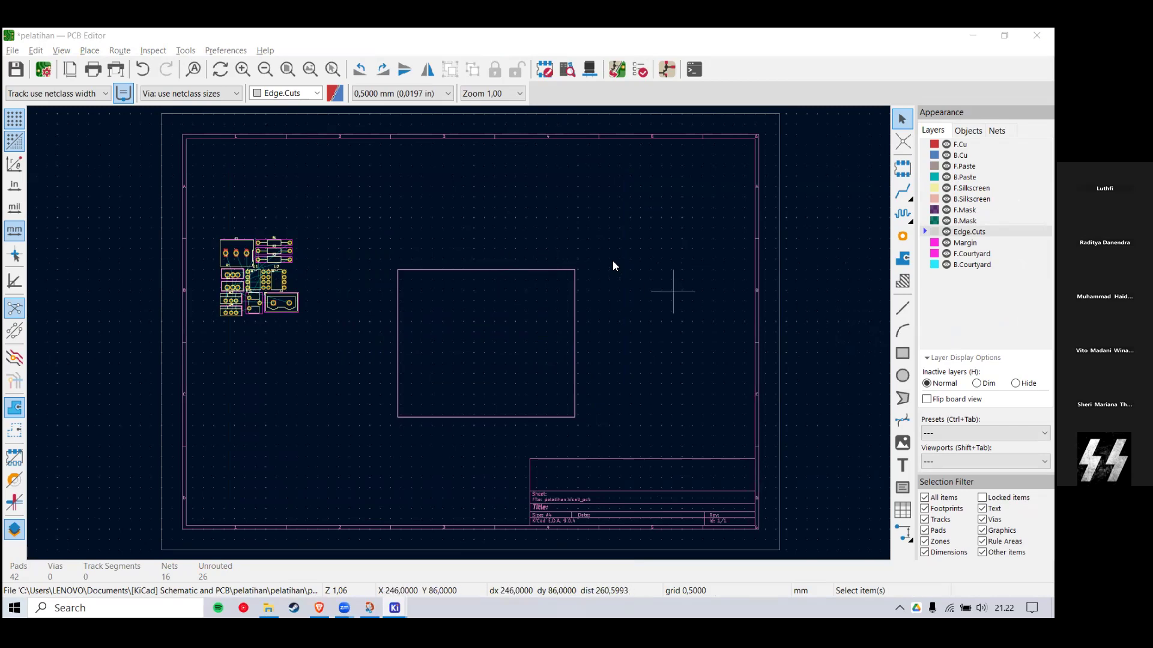
{"action": "right_click", "coordinate": [530, 270]}
{"action": "right_click", "coordinate": [512, 273]}
{"action": "right_click", "coordinate": [510, 271]}
{"action": "left_click", "coordinate": [478, 254]}
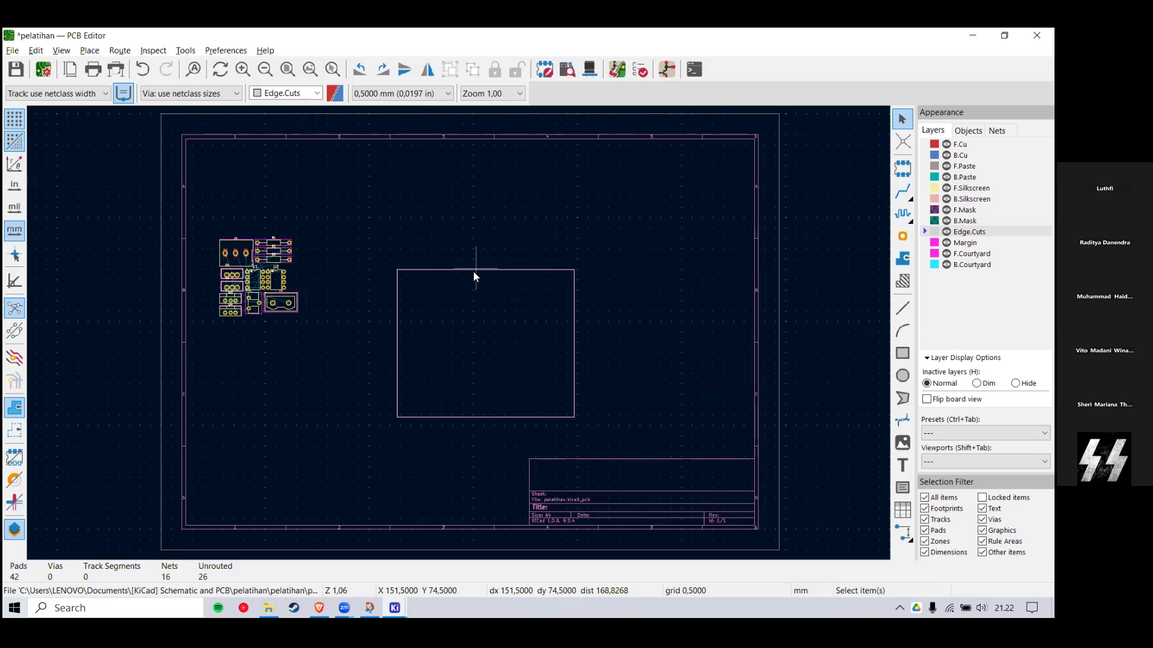
{"action": "right_click", "coordinate": [464, 269]}
{"action": "left_click", "coordinate": [458, 255]}
{"action": "right_click", "coordinate": [470, 270]}
{"action": "left_click", "coordinate": [463, 268]}
{"action": "right_click", "coordinate": [464, 270]}
{"action": "left_click", "coordinate": [452, 255]}
{"action": "right_click", "coordinate": [467, 270]}
{"action": "left_click", "coordinate": [456, 260]}
{"action": "mouse_move", "coordinate": [376, 234]}
{"action": "left_mouse_down"}
{"action": "mouse_move", "coordinate": [635, 463]}
{"action": "mouse_move", "coordinate": [406, 291]}
{"action": "mouse_move", "coordinate": [380, 246]}
{"action": "left_mouse_up"}
{"action": "left_click_drag", "start_coordinate": [379, 247], "coordinate": [610, 427]}
{"action": "left_click_drag", "start_coordinate": [610, 426], "coordinate": [412, 234]}
{"action": "left_click_drag", "start_coordinate": [411, 234], "coordinate": [467, 416]}
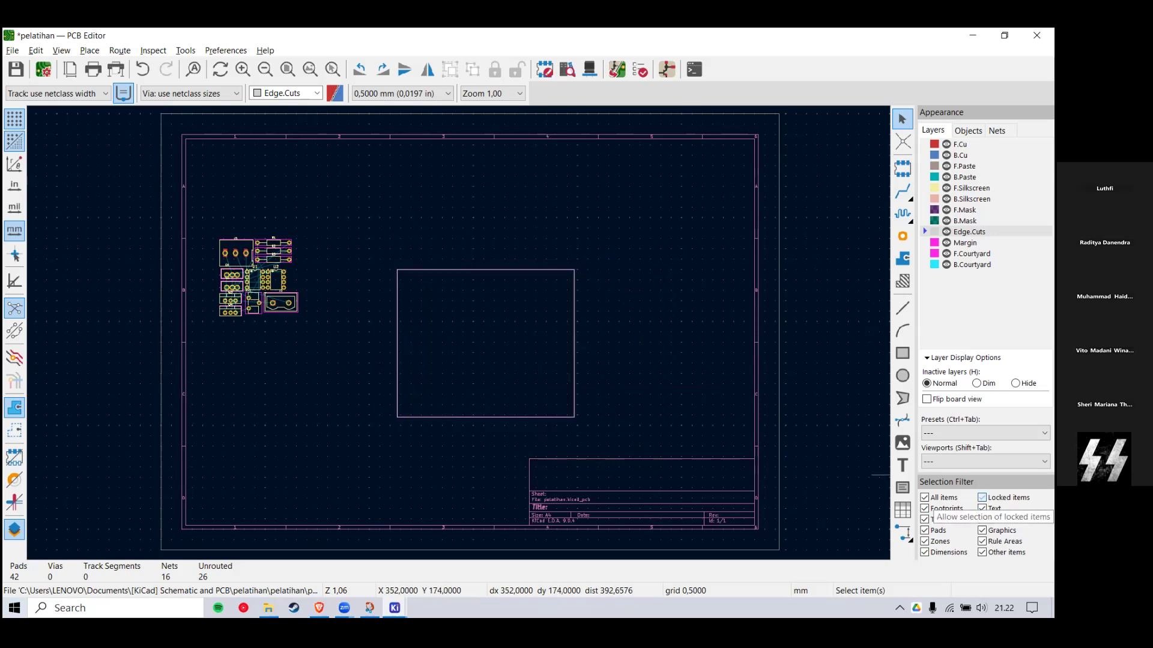
Step: Allow selection of locked items and unlock the board outline rectangle through its properties
{"action": "left_click_drag", "start_coordinate": [588, 247], "coordinate": [377, 447]}
{"action": "left_click", "coordinate": [412, 289]}
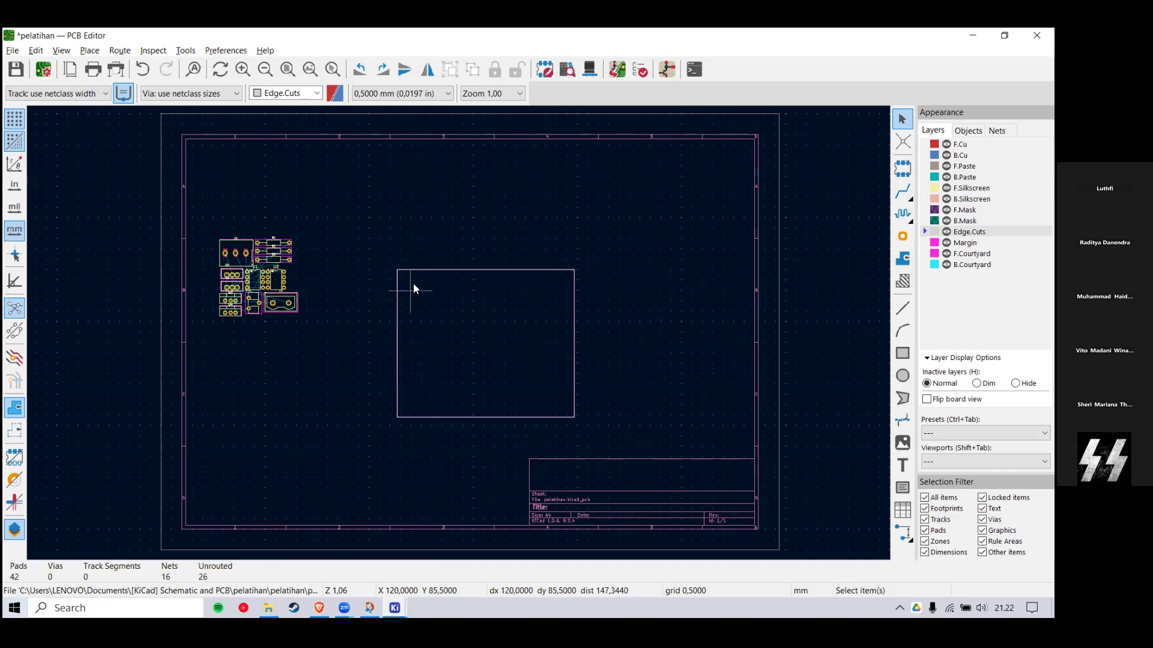
{"action": "right_click", "coordinate": [413, 269]}
{"action": "left_click", "coordinate": [396, 272]}
{"action": "double_click", "coordinate": [397, 271]}
{"action": "left_click", "coordinate": [113, 258]}
{"action": "key", "text": "Return"}
Step: Set the board outline's start point to 0, 0 and its end point to X 200, Y 150 mm
{"action": "double_click", "coordinate": [396, 271]}
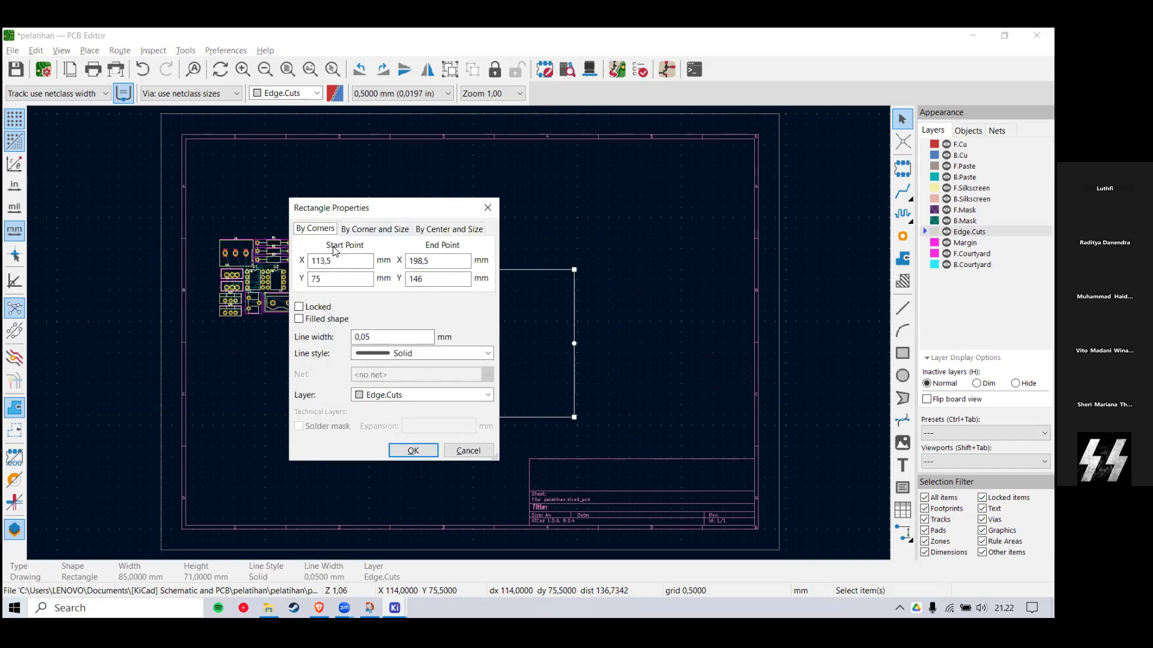
{"action": "left_click_drag", "start_coordinate": [414, 203], "coordinate": [369, 233]}
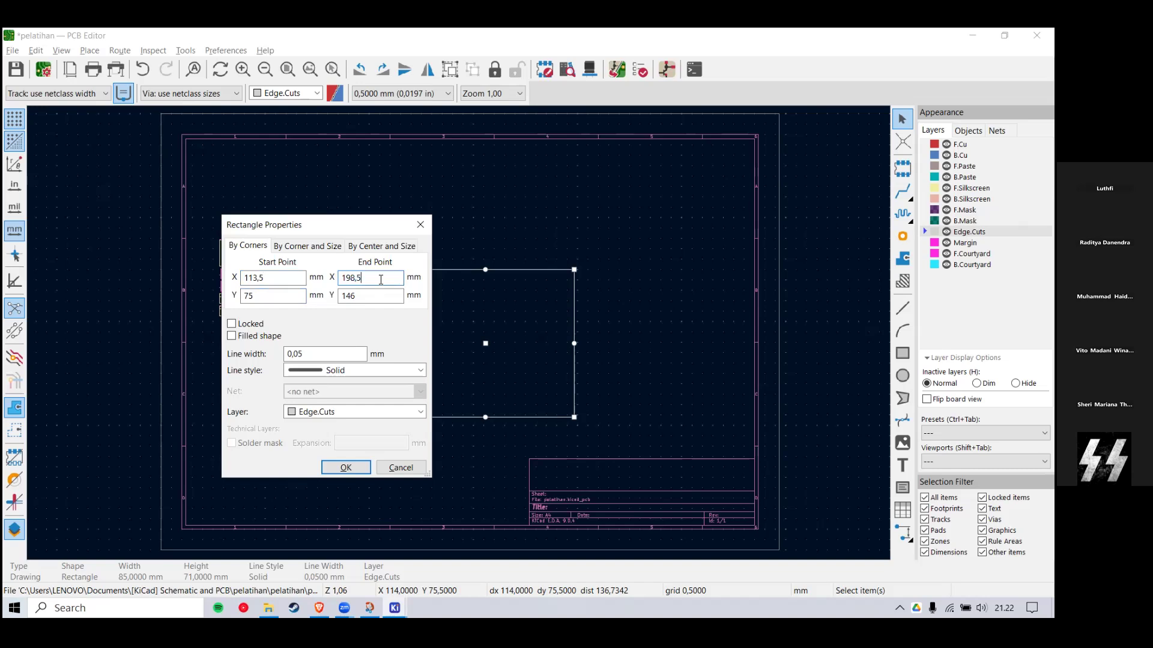
{"action": "left_click_drag", "start_coordinate": [292, 225], "coordinate": [223, 248]}
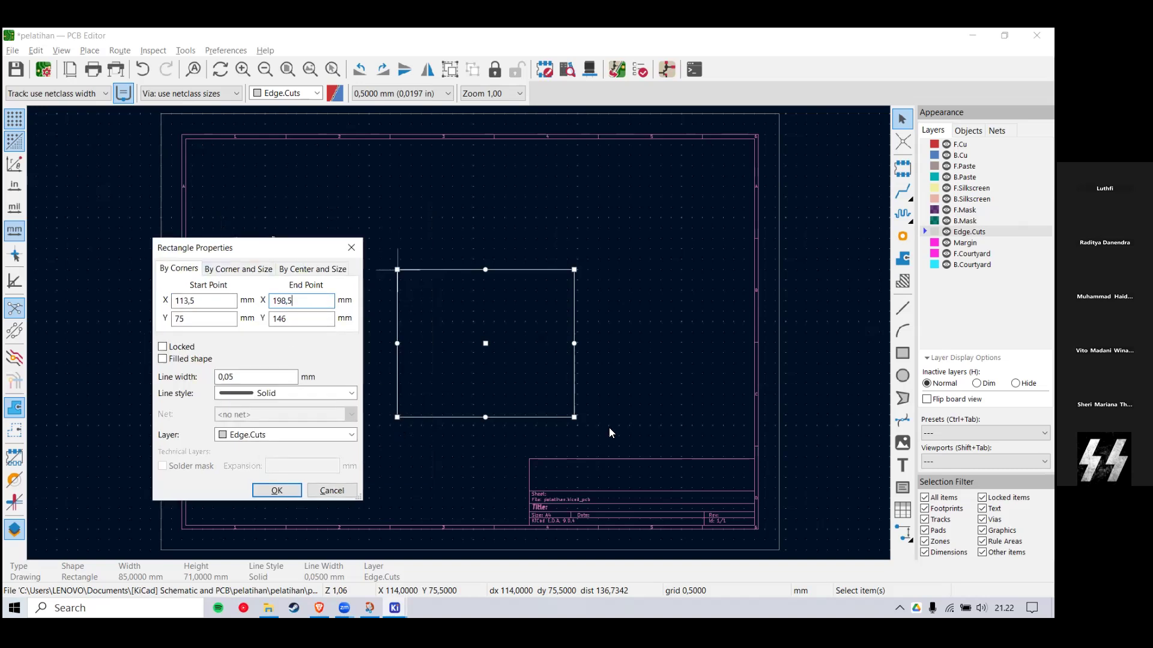
{"action": "left_click", "coordinate": [193, 298]}
{"action": "key", "text": "BackSpace"}
{"action": "key", "text": "BackSpace"}
{"action": "type", "text": "0"}
{"action": "left_click_drag", "start_coordinate": [295, 301], "coordinate": [248, 298]}
{"action": "left_click_drag", "start_coordinate": [318, 319], "coordinate": [267, 321]}
{"action": "type", "text": "150"}
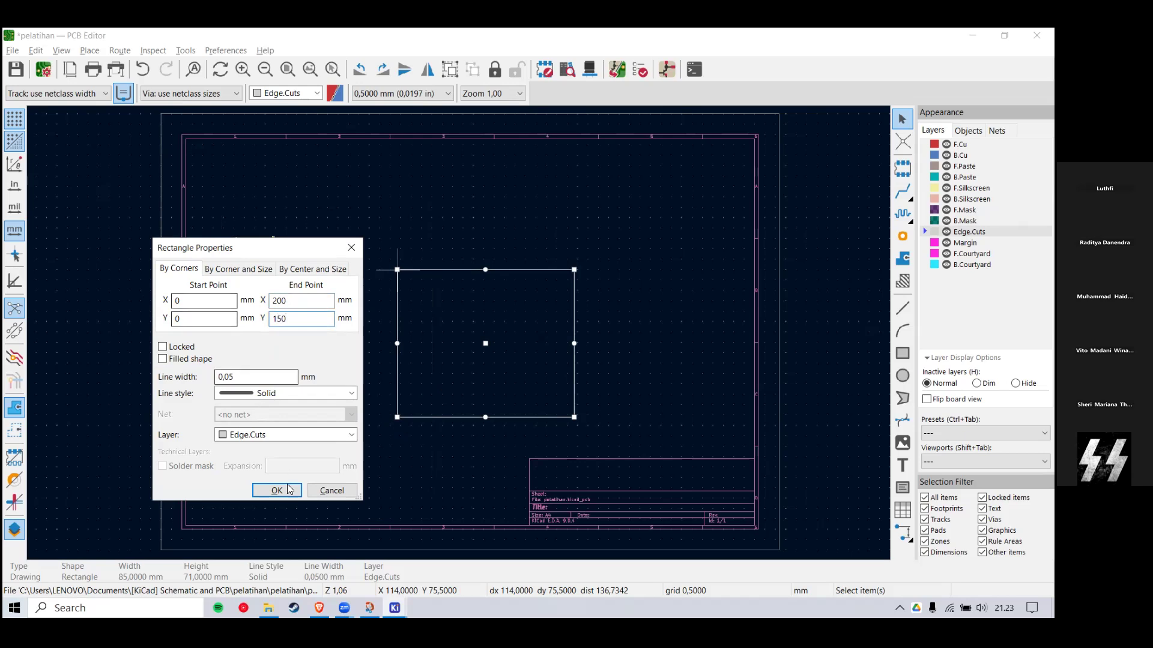
{"action": "left_click", "coordinate": [276, 491]}
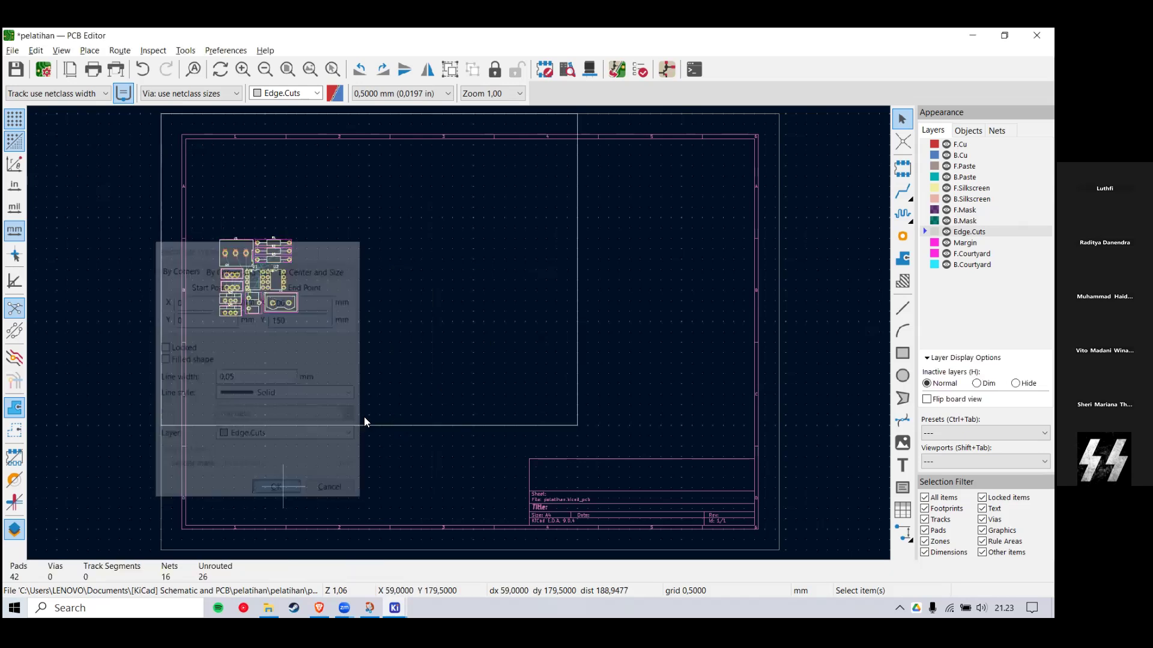
Step: Move the 200 × 150 mm board outline inside the drawing sheet's frame
{"action": "left_click", "coordinate": [444, 424]}
{"action": "key", "text": "m"}
{"action": "left_click", "coordinate": [520, 465]}
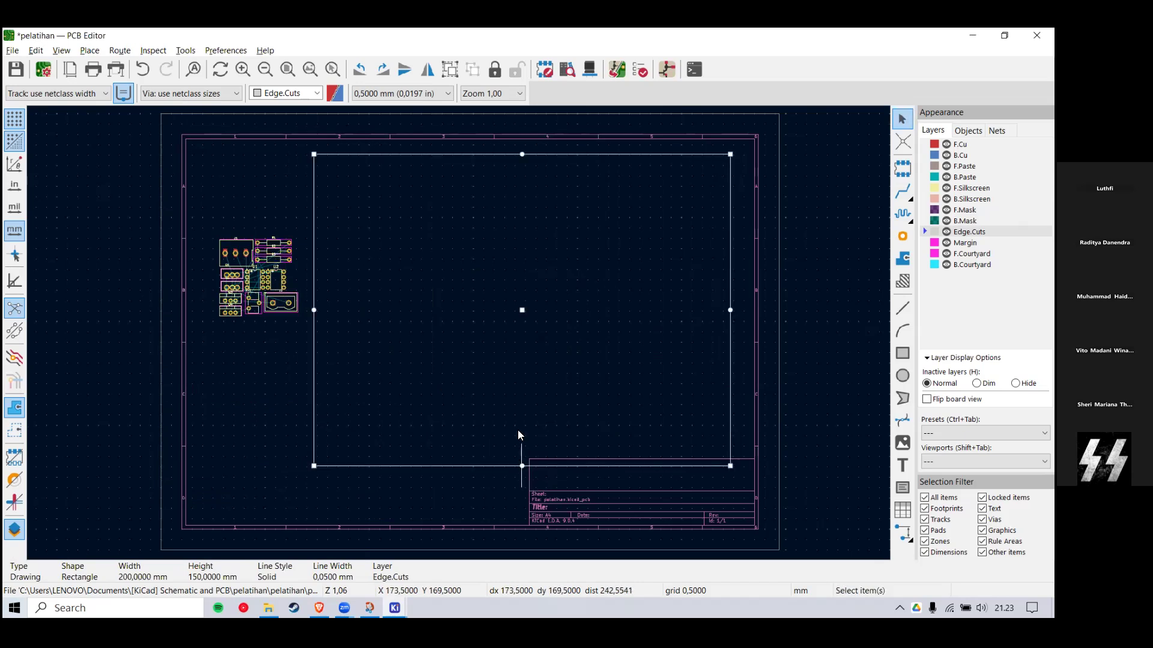
Step: Set the board outline's start point to 0, 0 and its end point to X 100, Y 50 mm
{"action": "double_click", "coordinate": [548, 162]}
{"action": "left_click", "coordinate": [347, 252]}
{"action": "double_click", "coordinate": [485, 154]}
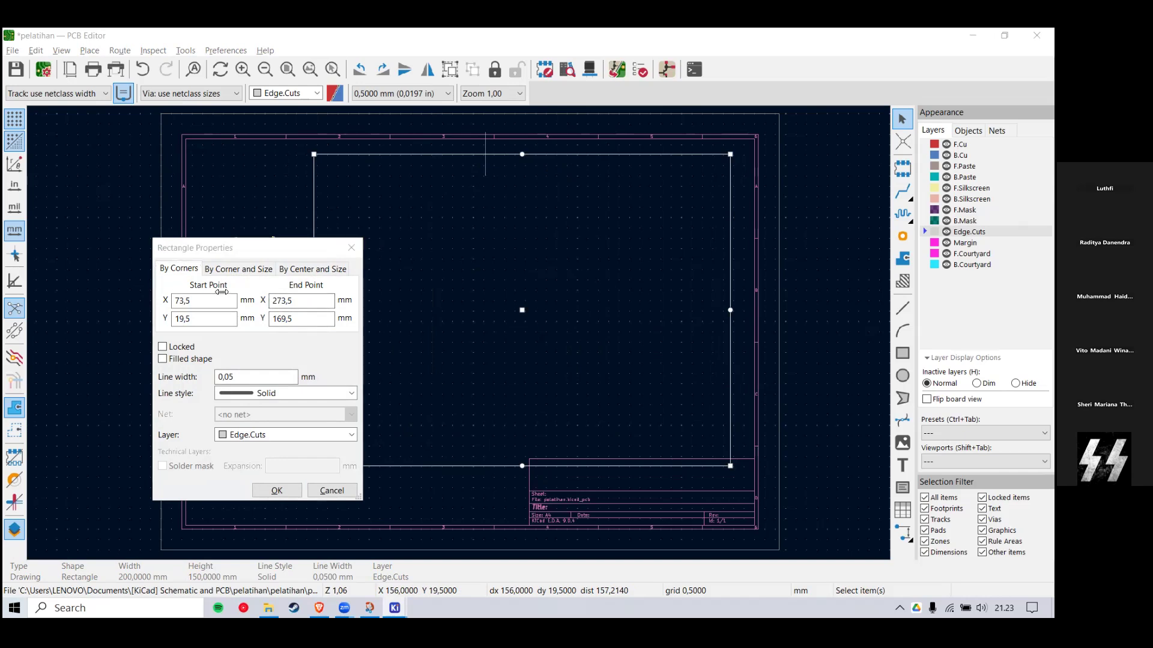
{"action": "left_click_drag", "start_coordinate": [266, 251], "coordinate": [215, 265]}
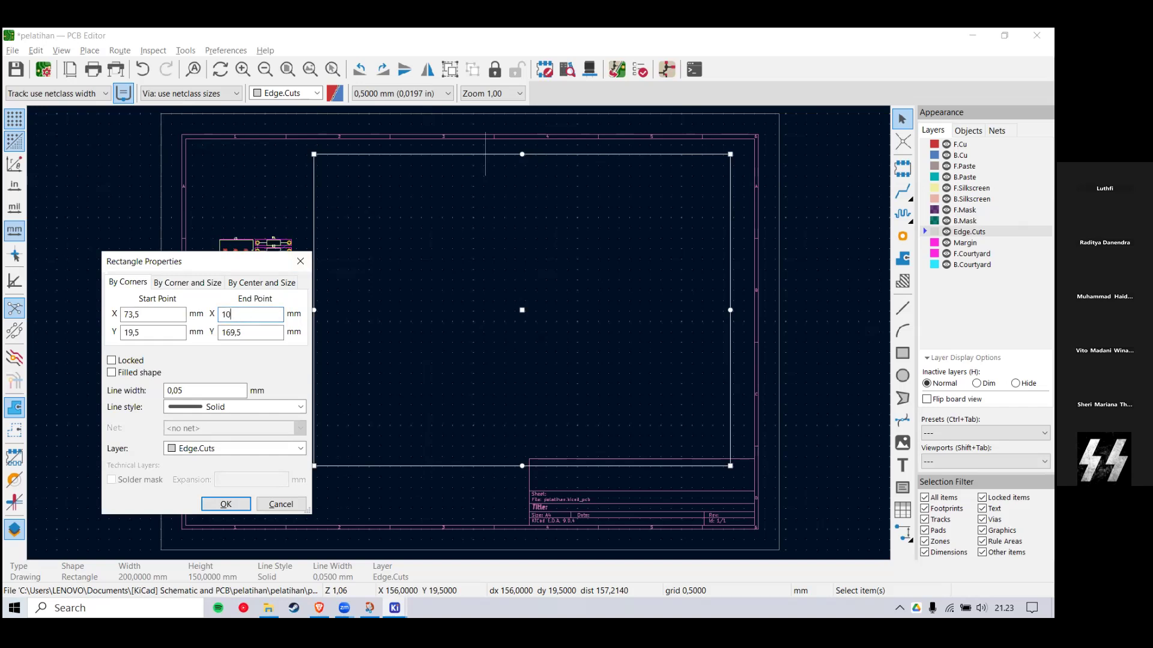
{"action": "type", "text": "0"}
{"action": "key", "text": "Tab"}
{"action": "type", "text": "0100"}
{"action": "key", "text": "Tab"}
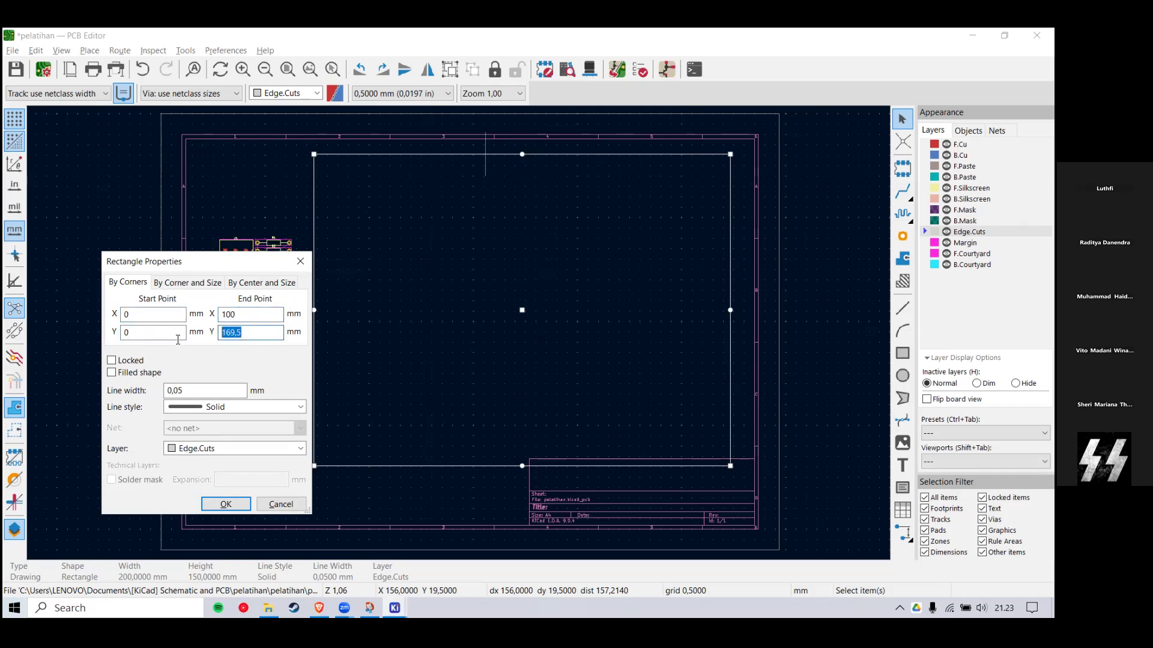
{"action": "type", "text": "50"}
{"action": "left_click", "coordinate": [225, 504]}
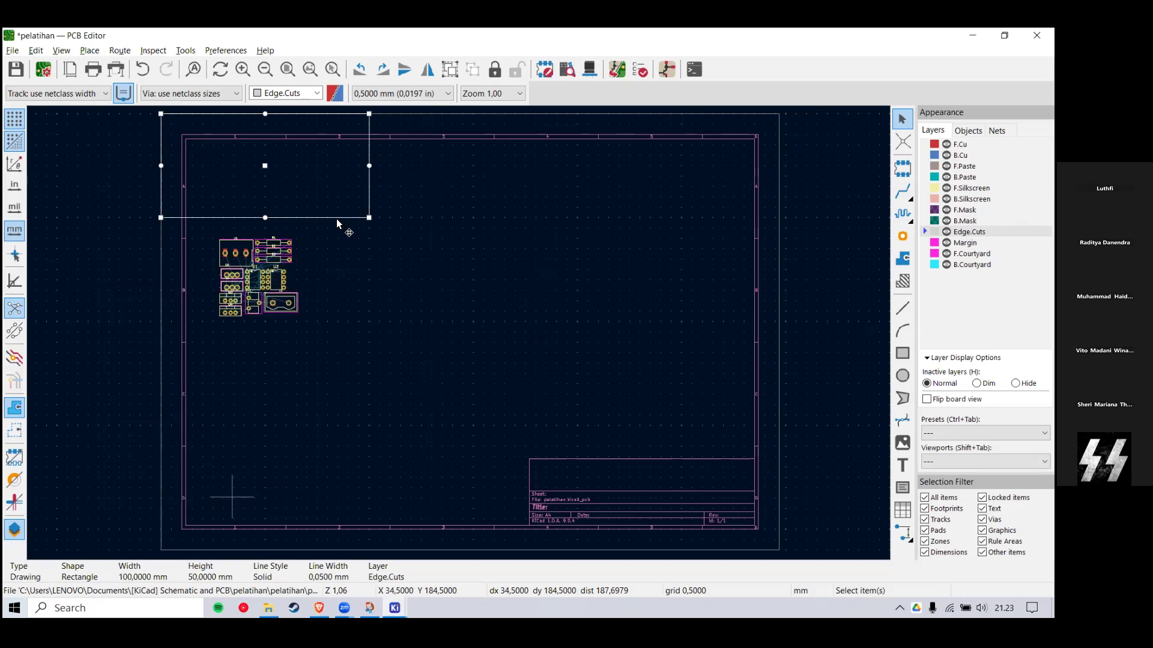
Step: Move the 100 × 50 mm board outline to the middle of the drawing sheet and save the board
{"action": "key", "text": "m"}
{"action": "left_click", "coordinate": [593, 361]}
{"action": "left_click_drag", "start_coordinate": [366, 223], "coordinate": [657, 414]}
{"action": "left_click_drag", "start_coordinate": [555, 361], "coordinate": [540, 379]}
{"action": "left_click_drag", "start_coordinate": [363, 197], "coordinate": [190, 368]}
{"action": "left_click", "coordinate": [12, 50]}
{"action": "left_click", "coordinate": [52, 91]}
Step: Move all the footprints together to the free area just right of the board outline
{"action": "left_click_drag", "start_coordinate": [358, 190], "coordinate": [174, 349]}
{"action": "scroll", "coordinate": [352, 298], "scroll_direction": "up", "scroll_amount": 2}
{"action": "left_click_drag", "start_coordinate": [365, 342], "coordinate": [658, 422]}
{"action": "left_click", "coordinate": [617, 292]}
{"action": "scroll", "coordinate": [698, 356], "scroll_direction": "up", "scroll_amount": 1}
{"action": "left_click_drag", "start_coordinate": [217, 268], "coordinate": [490, 459]}
{"action": "left_click", "coordinate": [464, 443]}
{"action": "left_click_drag", "start_coordinate": [224, 272], "coordinate": [492, 472]}
{"action": "left_click_drag", "start_coordinate": [382, 430], "coordinate": [796, 297]}
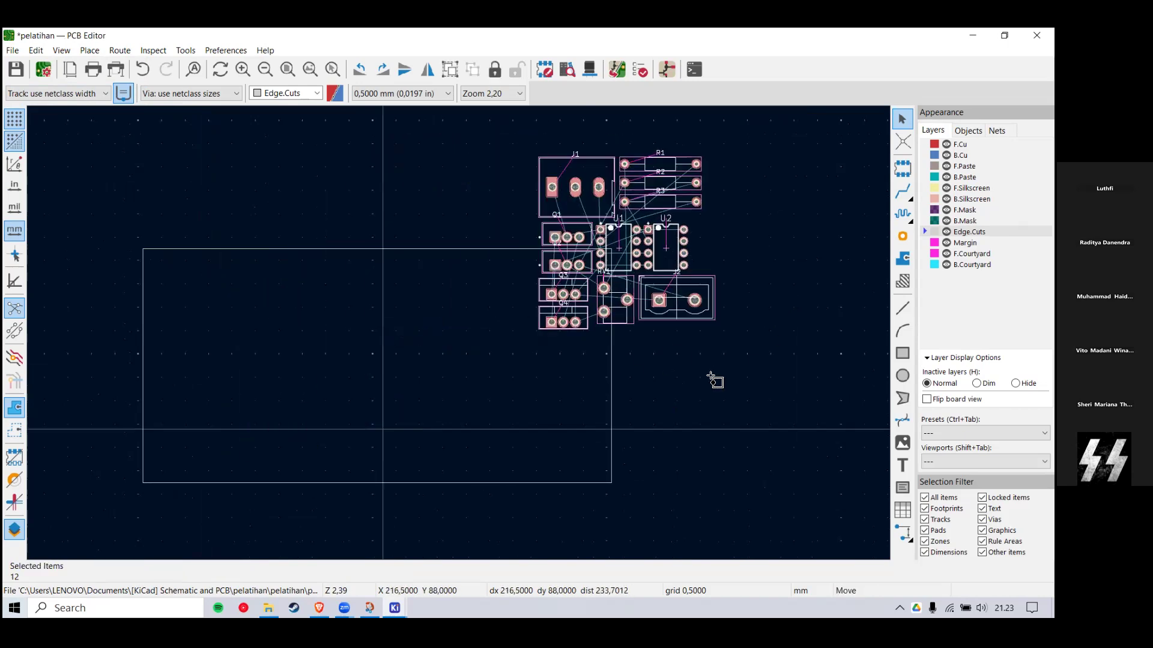
{"action": "left_click", "coordinate": [455, 221]}
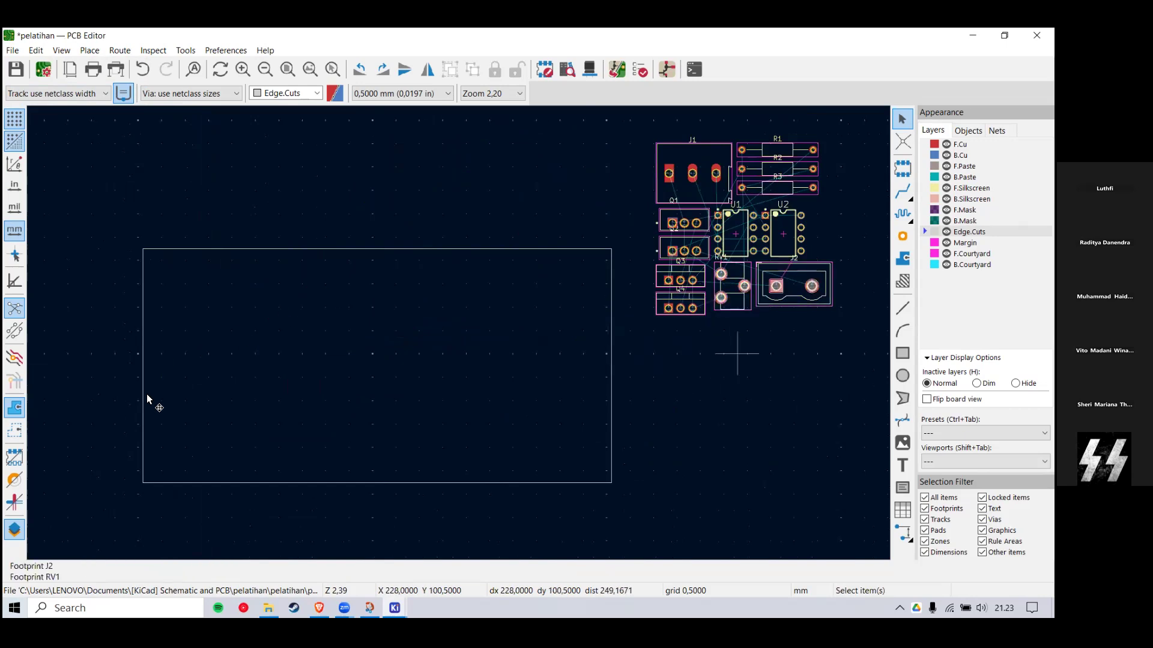
Step: Place connector J1 inside the board outline near its lower left corner
{"action": "scroll", "coordinate": [145, 397], "scroll_direction": "down", "scroll_amount": 2}
{"action": "left_click_drag", "start_coordinate": [456, 222], "coordinate": [162, 413]}
{"action": "scroll", "coordinate": [162, 413], "scroll_direction": "up", "scroll_amount": 1}
{"action": "scroll", "coordinate": [660, 204], "scroll_direction": "down", "scroll_amount": 2}
{"action": "scroll", "coordinate": [436, 341], "scroll_direction": "up", "scroll_amount": 1}
Step: Try to move the remaining footprints together, and undo the move
{"action": "left_click_drag", "start_coordinate": [799, 353], "coordinate": [541, 189]}
{"action": "key", "text": "m"}
{"action": "left_click", "coordinate": [743, 346]}
{"action": "key", "text": "ctrl+z"}
Step: Lock the 100 × 50 mm board outline through its properties
{"action": "left_click", "coordinate": [550, 281]}
{"action": "right_click", "coordinate": [550, 281]}
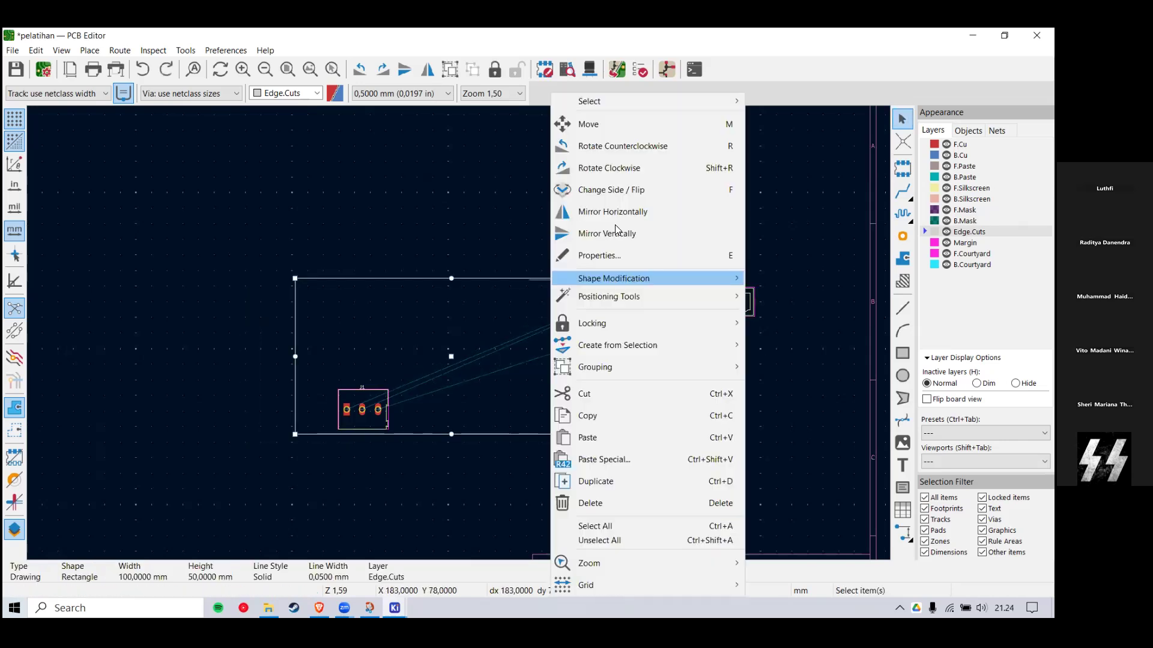
{"action": "left_click", "coordinate": [608, 258]}
{"action": "left_click", "coordinate": [112, 361]}
{"action": "left_click", "coordinate": [226, 503]}
Step: Move the remaining footprints as a group into the board outline, right of J1
{"action": "left_click_drag", "start_coordinate": [562, 196], "coordinate": [828, 413]}
{"action": "key", "text": "m"}
{"action": "left_click", "coordinate": [394, 319]}
Step: Turn J2 upright, and place U1 above J1 with a 180° rotation
{"action": "scroll", "coordinate": [526, 444], "scroll_direction": "up", "scroll_amount": 2}
{"action": "left_click_drag", "start_coordinate": [599, 389], "coordinate": [214, 316]}
{"action": "key", "text": "r"}
{"action": "left_click", "coordinate": [520, 388]}
{"action": "scroll", "coordinate": [409, 331], "scroll_direction": "up", "scroll_amount": 2}
{"action": "scroll", "coordinate": [199, 315], "scroll_direction": "up", "scroll_amount": 3}
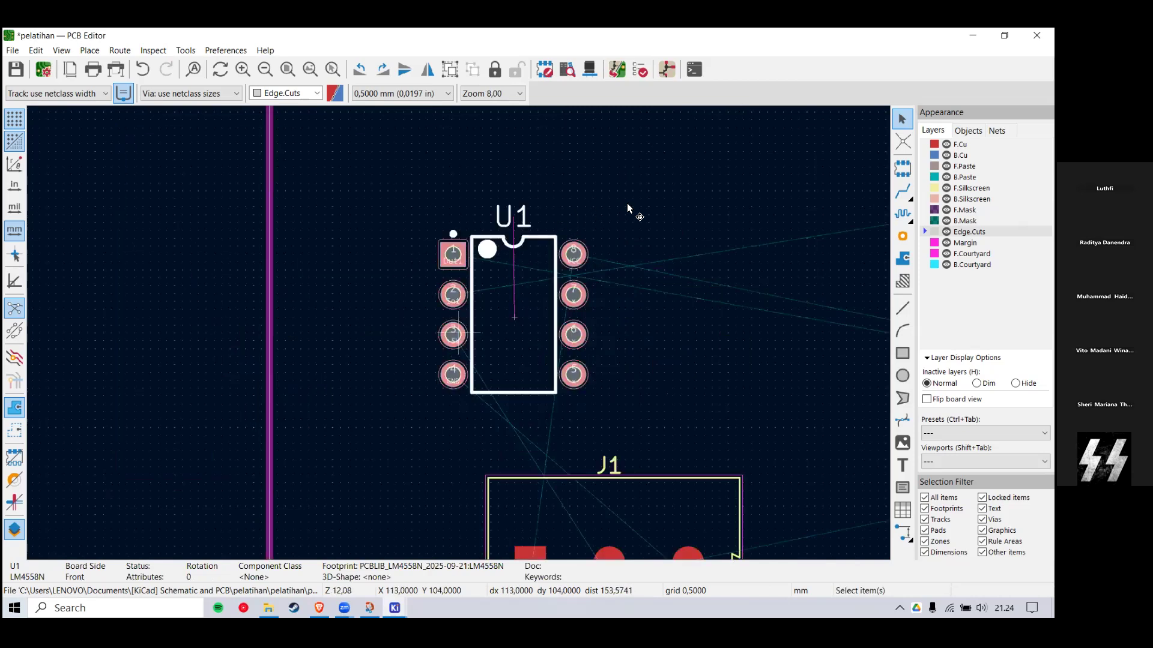
{"action": "scroll", "coordinate": [436, 447], "scroll_direction": "down", "scroll_amount": 3}
{"action": "key", "text": "r"}
{"action": "key", "text": "r"}
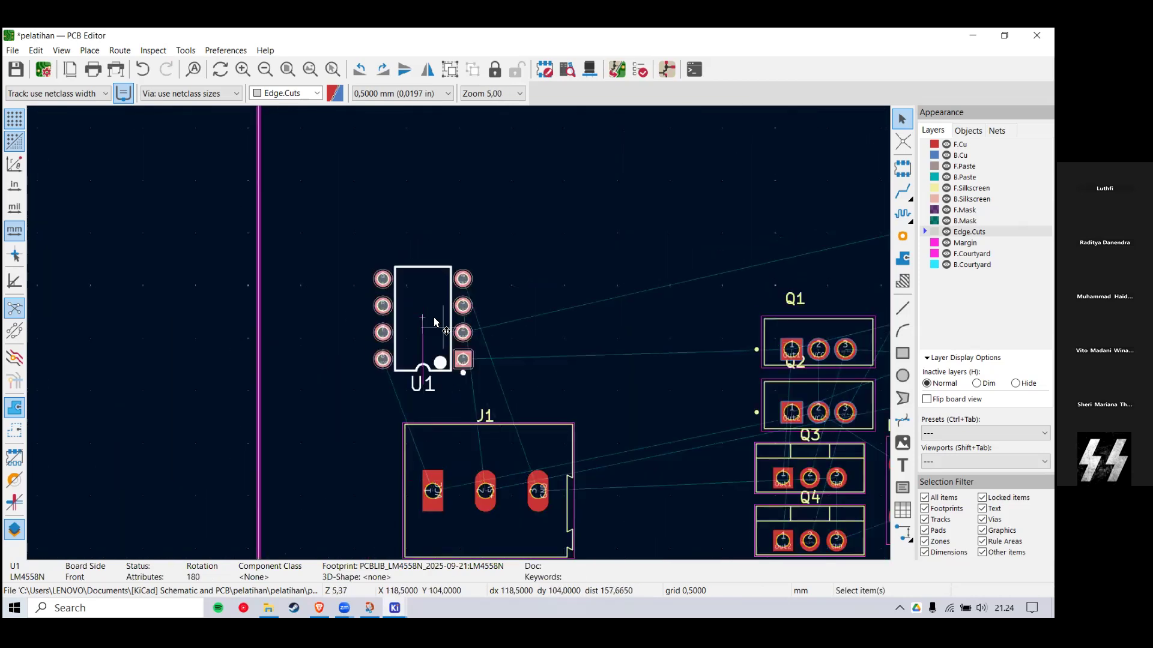
Step: Place U2 directly right of U1, rotated to match U1's 180° orientation
{"action": "scroll", "coordinate": [678, 311], "scroll_direction": "down", "scroll_amount": 3}
{"action": "left_click_drag", "start_coordinate": [624, 358], "coordinate": [391, 332]}
{"action": "key", "text": "m"}
{"action": "key", "text": "r"}
{"action": "left_click", "coordinate": [405, 318]}
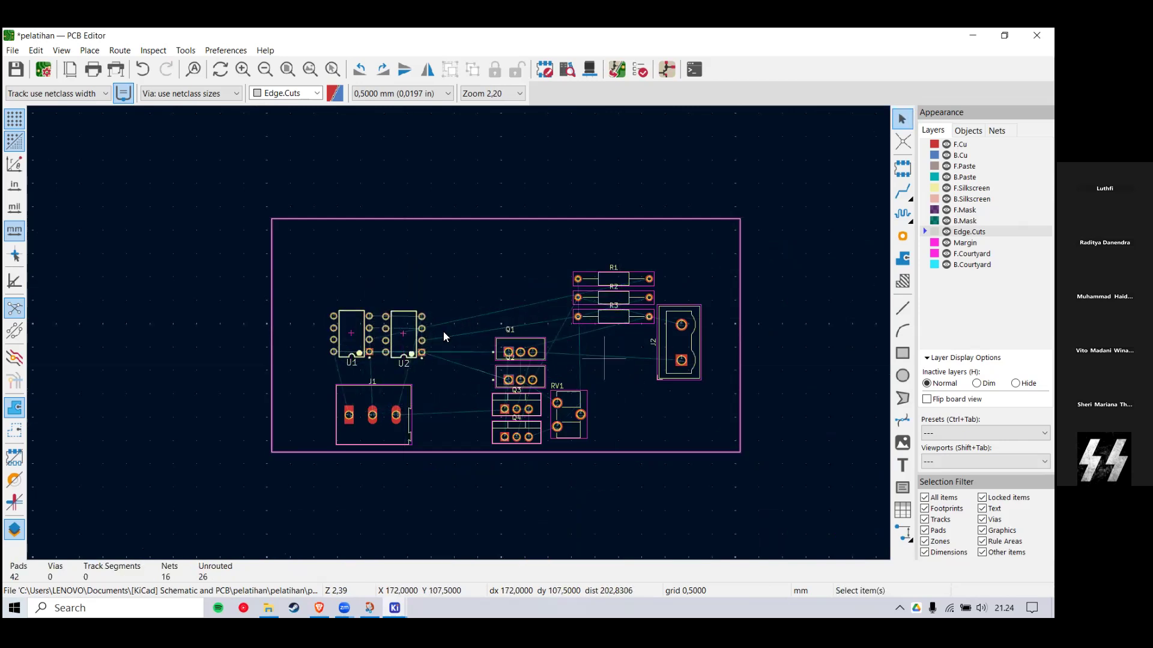
Step: Place potentiometer RV1 above U1 and U2, rotated with its middle pad toward the board's upper edge
{"action": "scroll", "coordinate": [554, 355], "scroll_direction": "up", "scroll_amount": 1}
{"action": "scroll", "coordinate": [244, 237], "scroll_direction": "down", "scroll_amount": 1}
{"action": "left_click_drag", "start_coordinate": [616, 443], "coordinate": [417, 294]}
{"action": "scroll", "coordinate": [457, 334], "scroll_direction": "up", "scroll_amount": 3}
{"action": "key", "text": "r"}
{"action": "key", "text": "r"}
{"action": "key", "text": "r"}
{"action": "key", "text": "r"}
{"action": "key", "text": "r"}
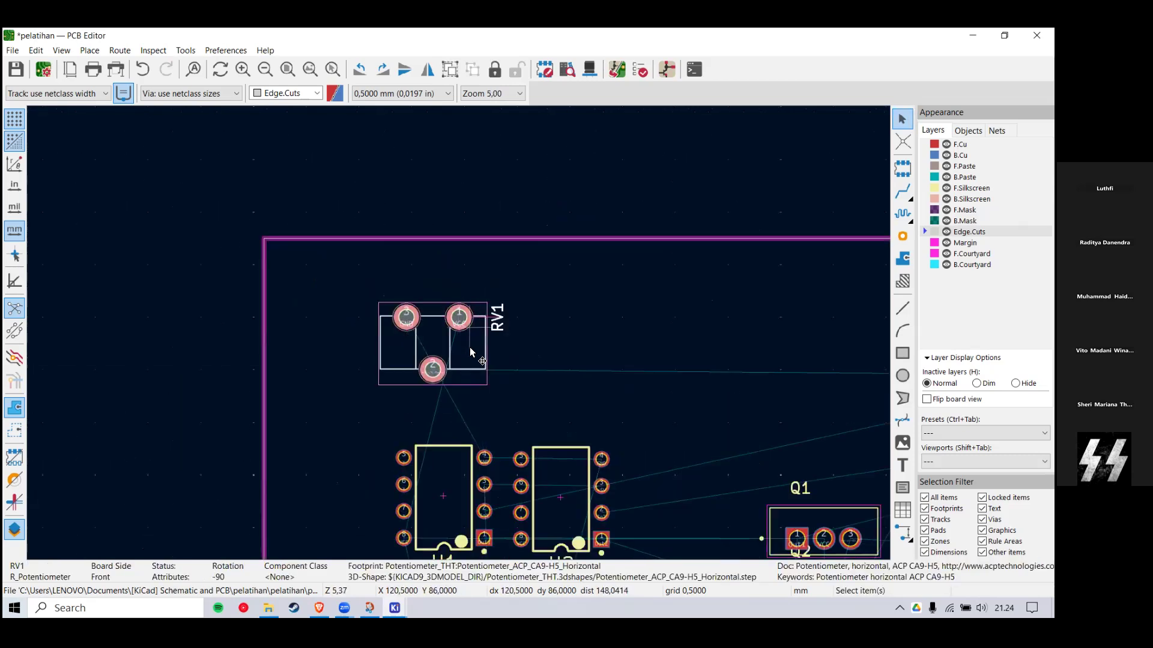
{"action": "left_click_drag", "start_coordinate": [484, 294], "coordinate": [506, 356]}
{"action": "left_click", "coordinate": [474, 302]}
{"action": "scroll", "coordinate": [413, 308], "scroll_direction": "down", "scroll_amount": 3}
Step: Move resistors R1, R2 and R3 into a vertical stack between RV1 and the transistors
{"action": "left_click", "coordinate": [693, 341]}
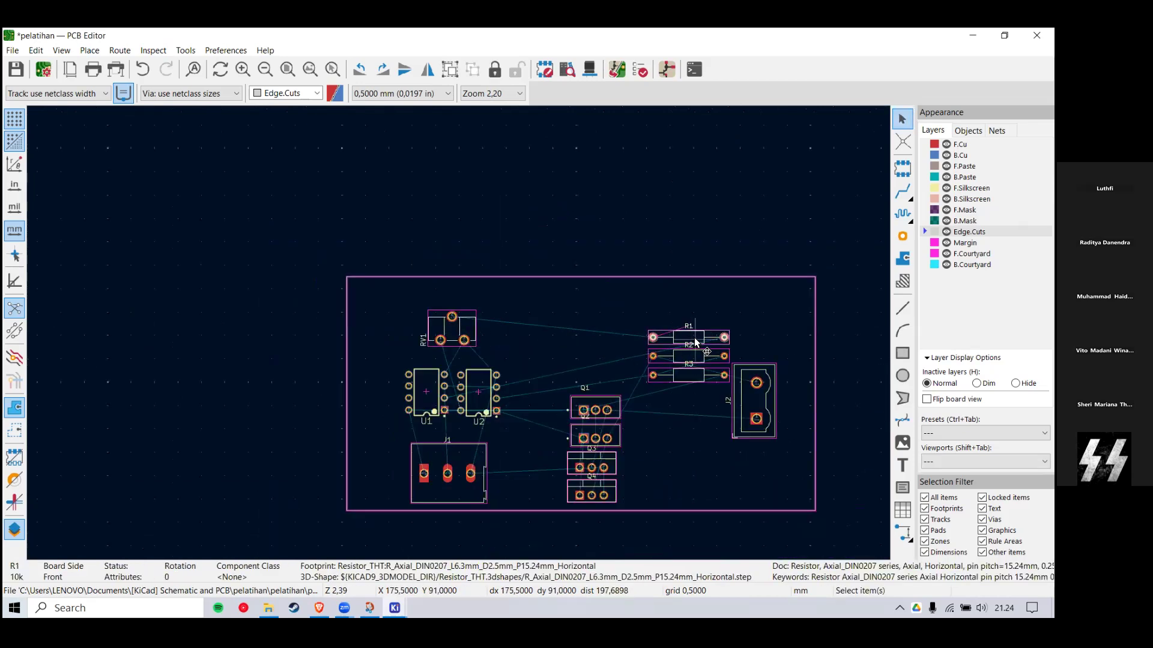
{"action": "key", "text": "e"}
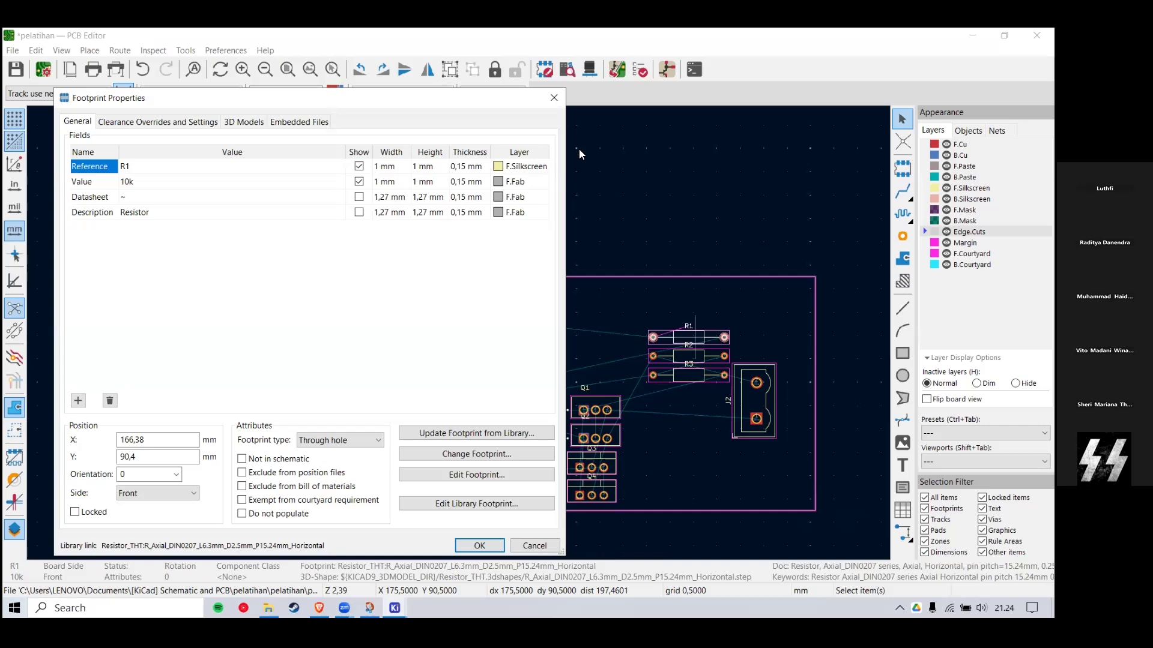
{"action": "left_click", "coordinate": [553, 96]}
{"action": "left_click_drag", "start_coordinate": [703, 341], "coordinate": [552, 342]}
{"action": "left_click_drag", "start_coordinate": [689, 375], "coordinate": [554, 371]}
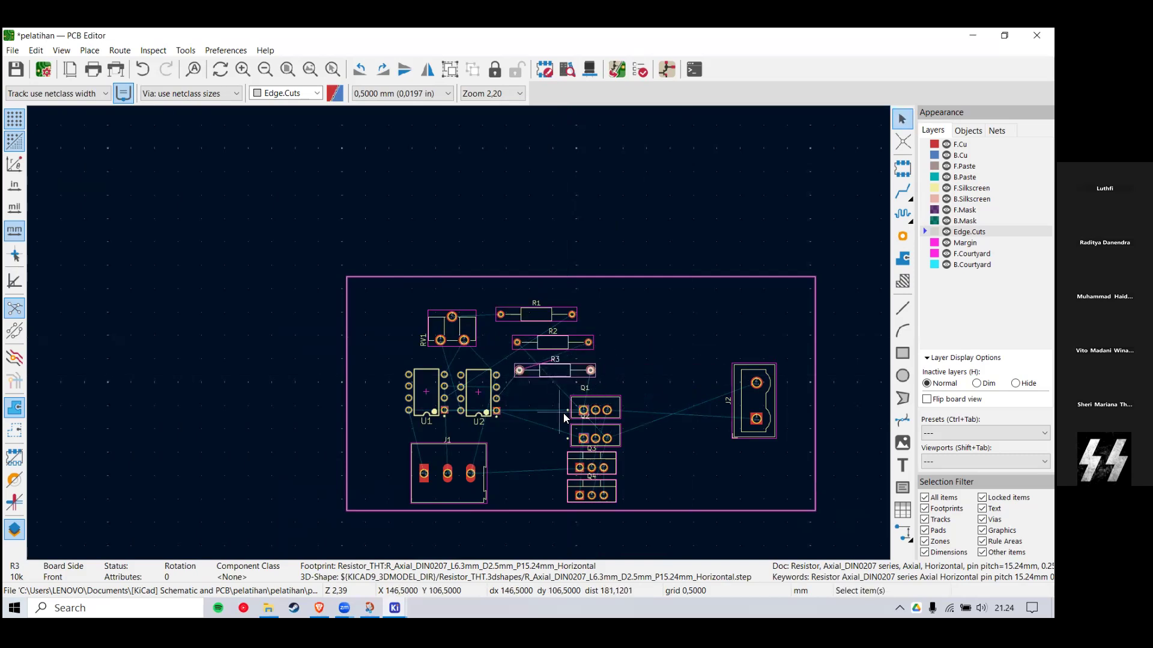
Step: Arrange the transistors in two rows, with Q1 and Q2 side by side above Q3 and Q4
{"action": "scroll", "coordinate": [572, 417], "scroll_direction": "up", "scroll_amount": 1}
{"action": "left_click_drag", "start_coordinate": [496, 303], "coordinate": [483, 343]}
{"action": "left_click_drag", "start_coordinate": [471, 385], "coordinate": [394, 400]}
{"action": "key", "text": "e"}
{"action": "key", "text": "Escape"}
{"action": "left_click_drag", "start_coordinate": [513, 386], "coordinate": [402, 408]}
{"action": "left_click", "coordinate": [514, 431]}
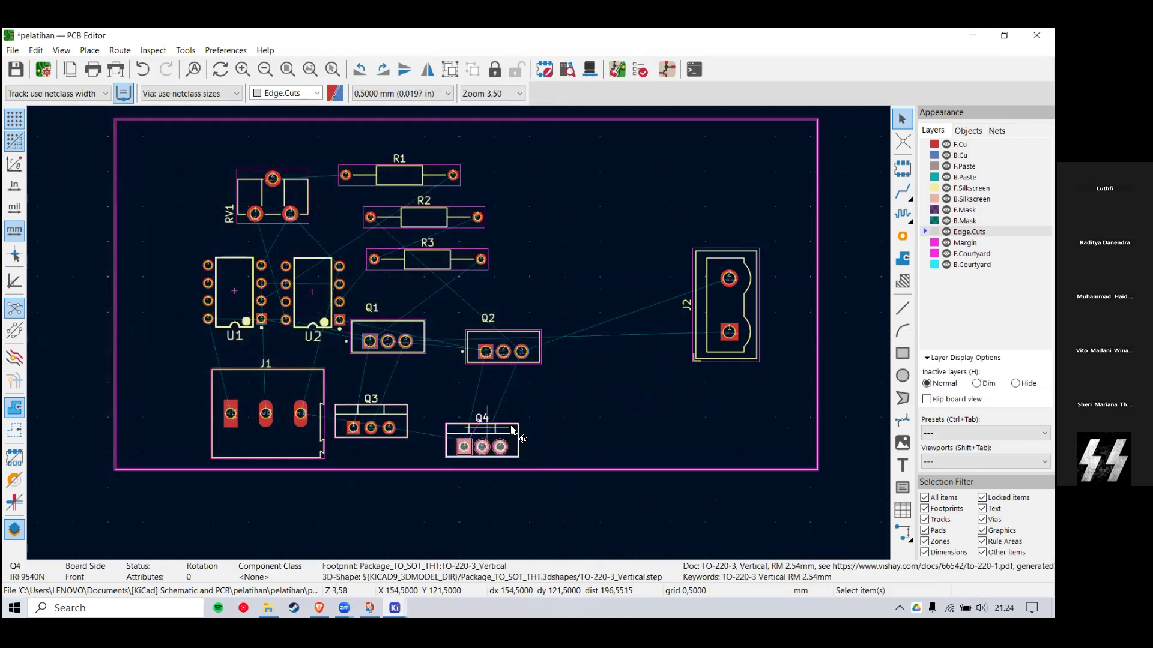
{"action": "left_click_drag", "start_coordinate": [511, 427], "coordinate": [527, 410]}
{"action": "left_click_drag", "start_coordinate": [386, 411], "coordinate": [414, 411]}
{"action": "left_click", "coordinate": [439, 392]}
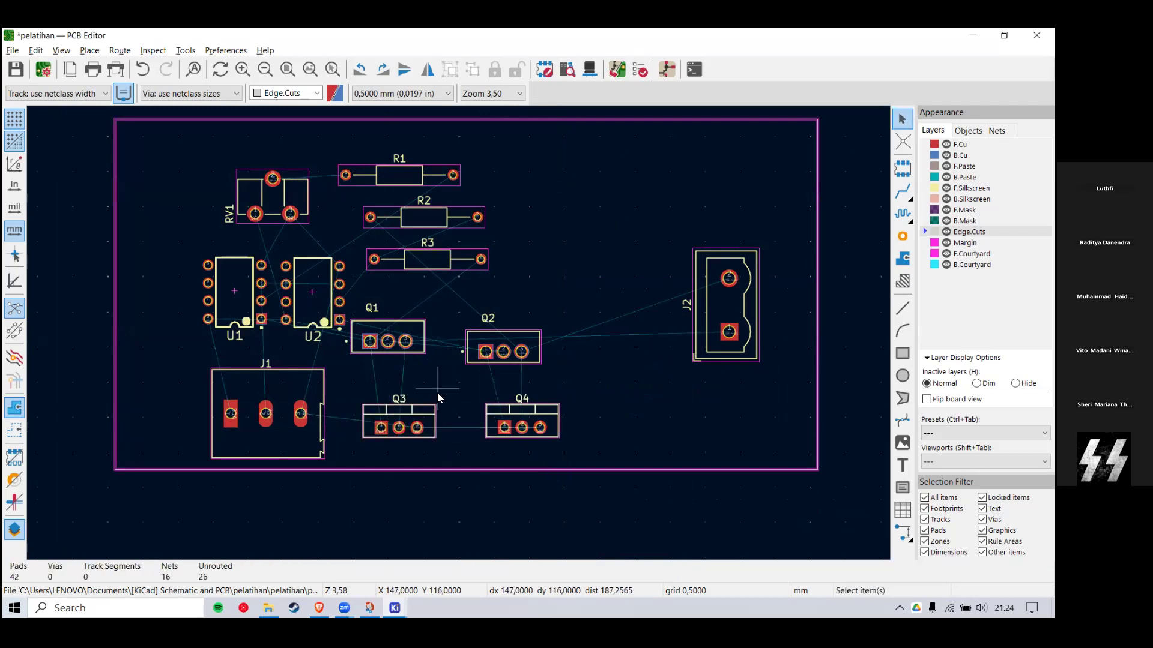
Step: Switch to the Schematic Editor to consult the H-bridge MOSFET circuit
{"action": "key", "text": "alt+Tab"}
{"action": "key", "text": "alt+Tab"}
{"action": "key", "text": "alt+Tab"}
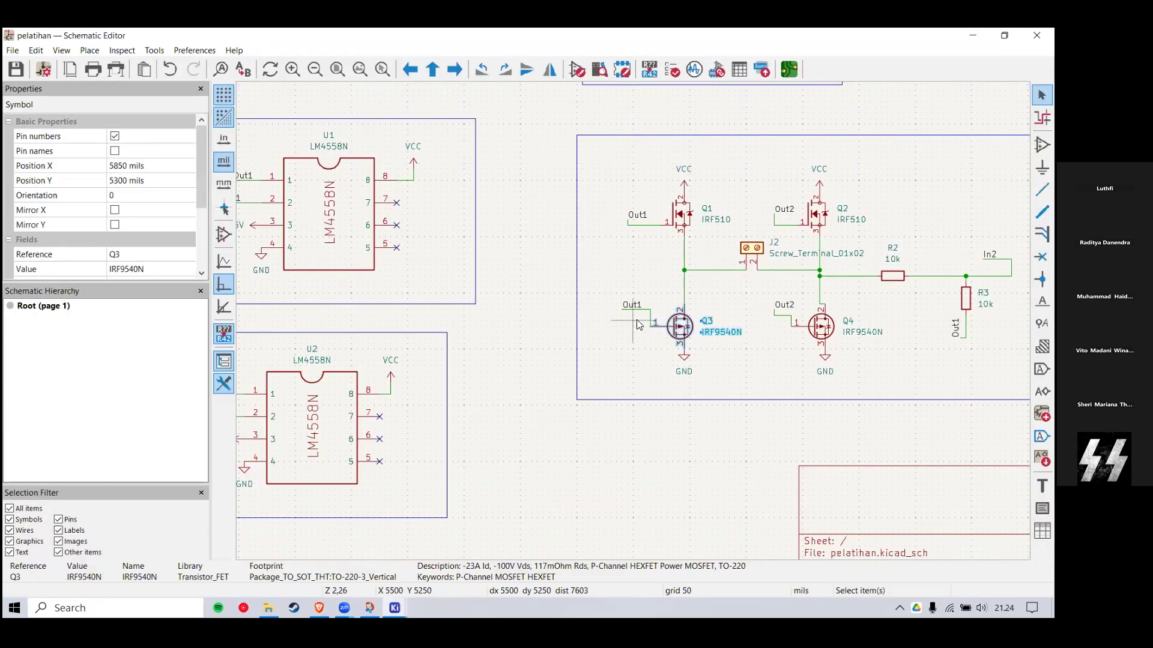
Step: Examine the Q1–Q4 bridge wiring in the schematic, return to the PCB Editor and select footprint Q1
{"action": "middle_click_drag", "start_coordinate": [637, 320], "coordinate": [529, 416]}
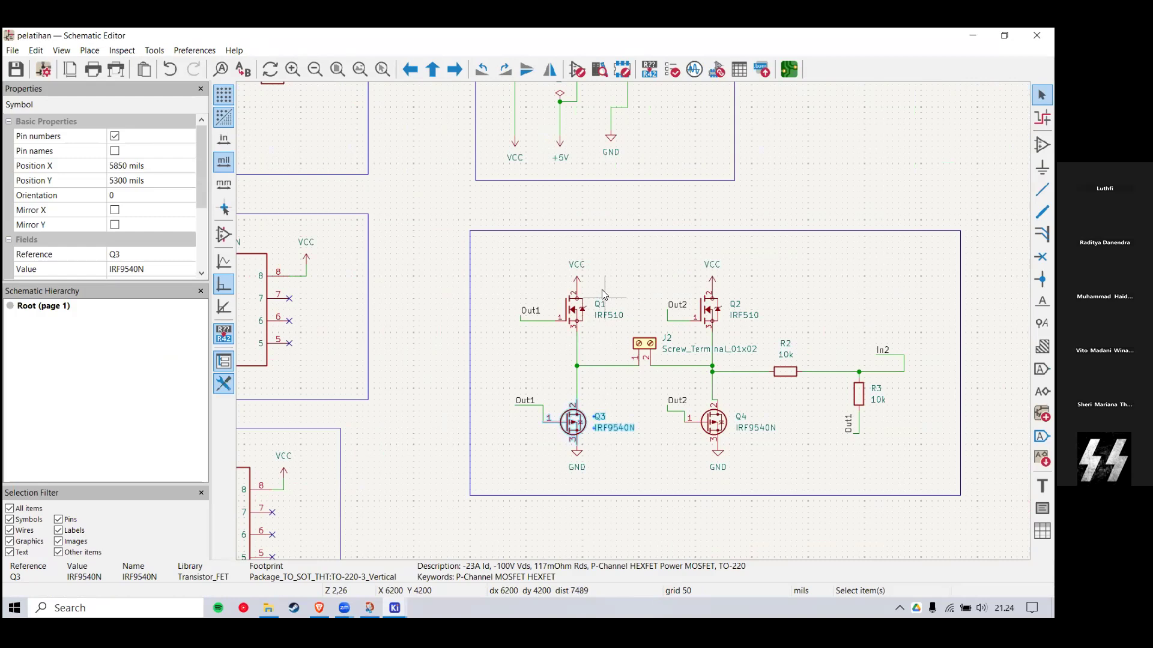
{"action": "key", "text": "alt+Tab"}
{"action": "left_click", "coordinate": [402, 324]}
{"action": "scroll", "coordinate": [399, 327], "scroll_direction": "up", "scroll_amount": 3}
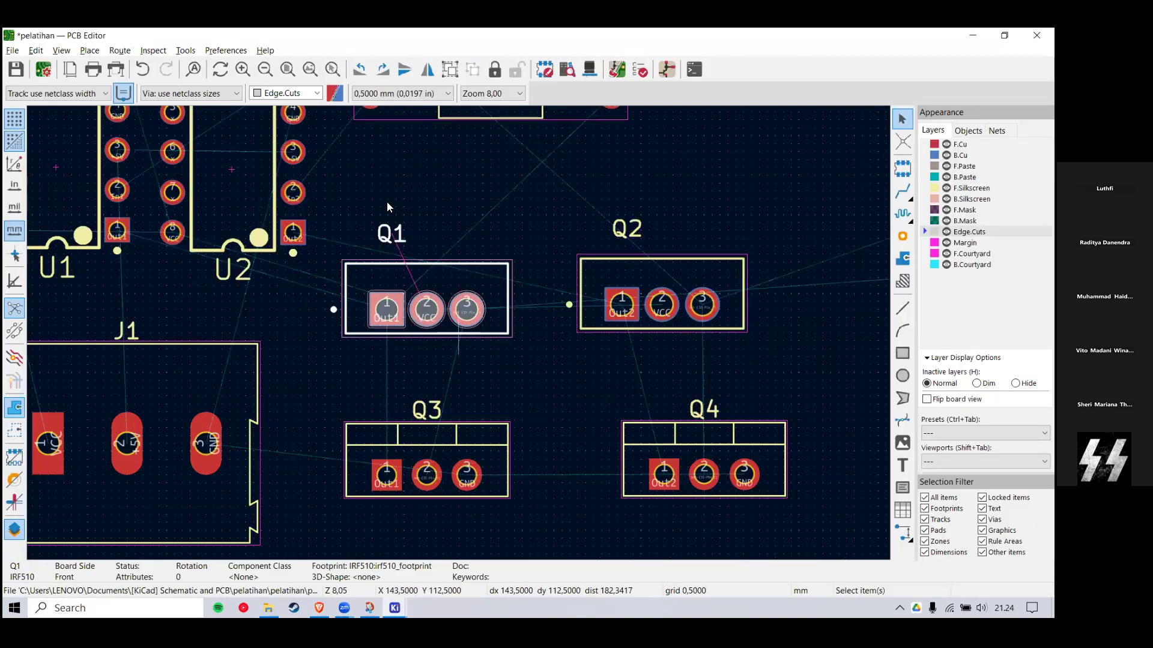
Step: Shift Q1 and Q3 slightly right and Q4 left so the lower transistors sit beneath Q1 and Q2
{"action": "double_click", "coordinate": [500, 294]}
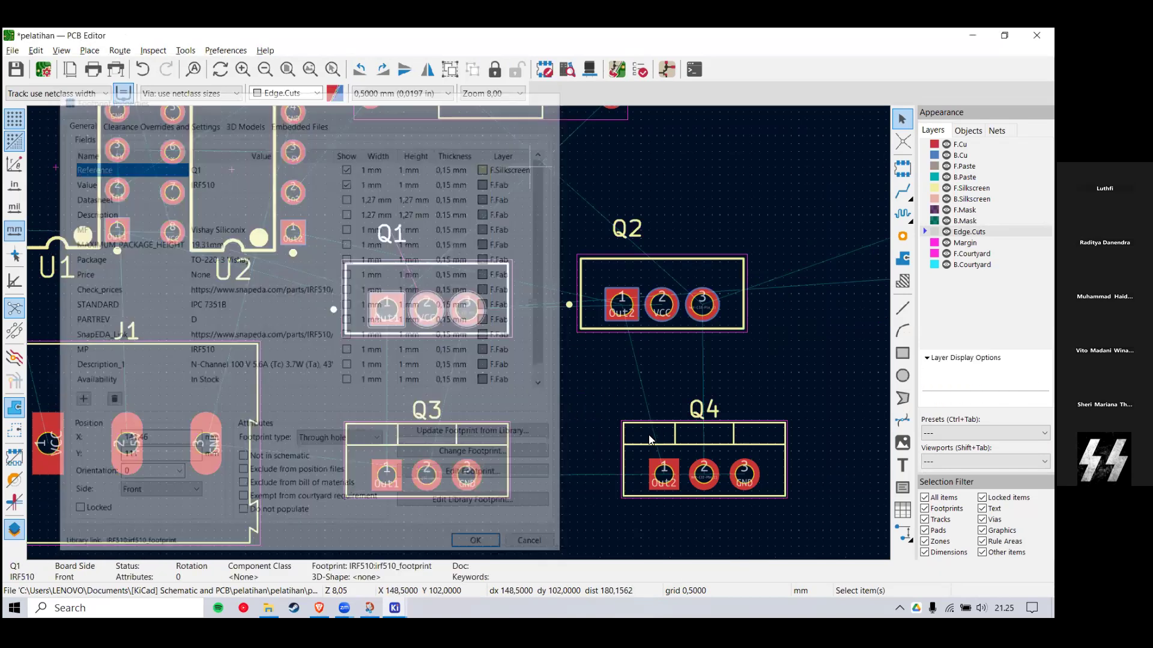
{"action": "left_click_drag", "start_coordinate": [665, 473], "coordinate": [628, 473]}
{"action": "left_click", "coordinate": [600, 264]}
{"action": "key", "text": "e"}
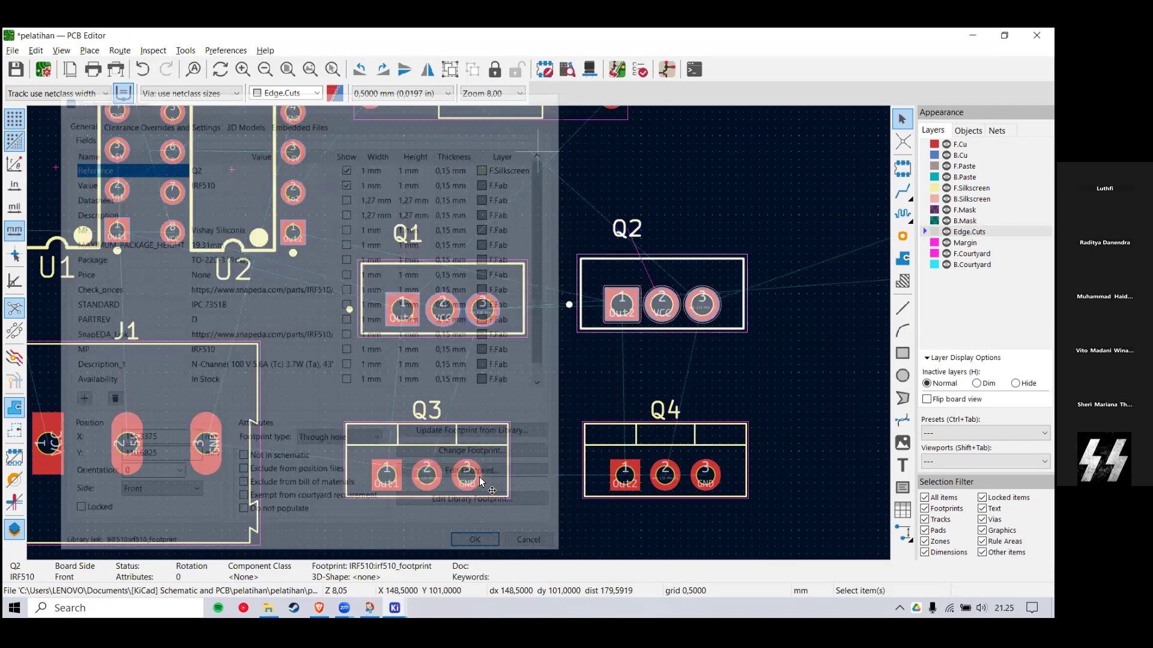
{"action": "left_click_drag", "start_coordinate": [476, 447], "coordinate": [493, 445]}
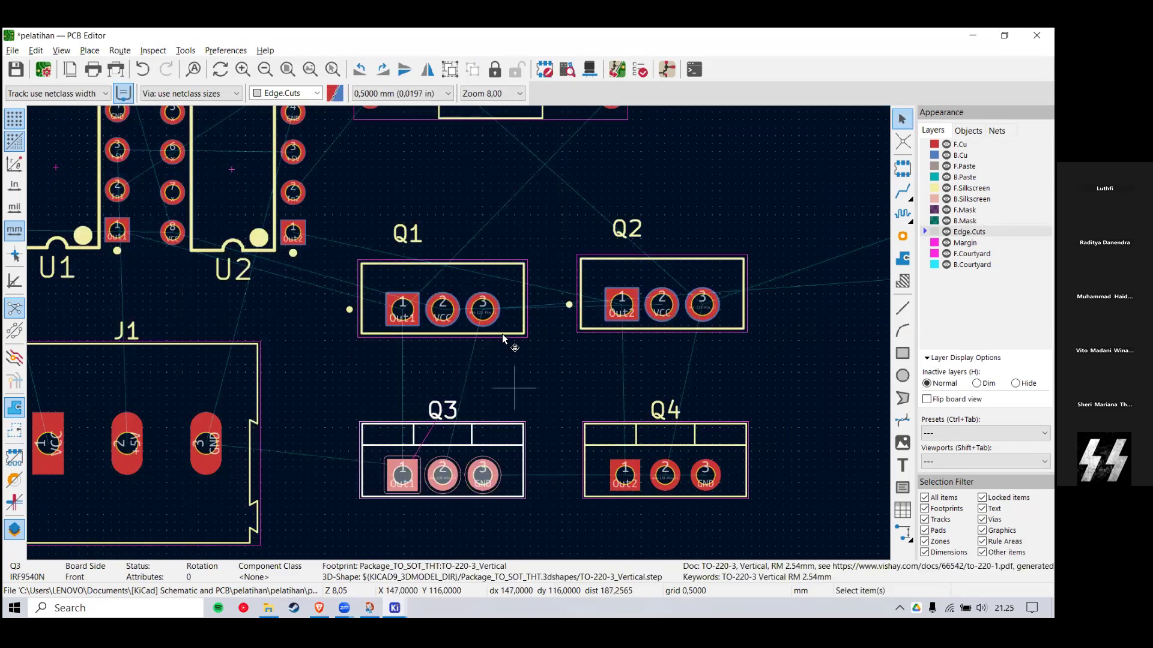
{"action": "left_click", "coordinate": [514, 388]}
Step: Move Q2 slightly upward, and select Q1 and Q2 together for alignment to their vertical center
{"action": "scroll", "coordinate": [514, 388], "scroll_direction": "down", "scroll_amount": 3}
{"action": "scroll", "coordinate": [476, 278], "scroll_direction": "up", "scroll_amount": 3}
{"action": "left_click_drag", "start_coordinate": [525, 363], "coordinate": [537, 333]}
{"action": "left_click_drag", "start_coordinate": [248, 246], "coordinate": [748, 432]}
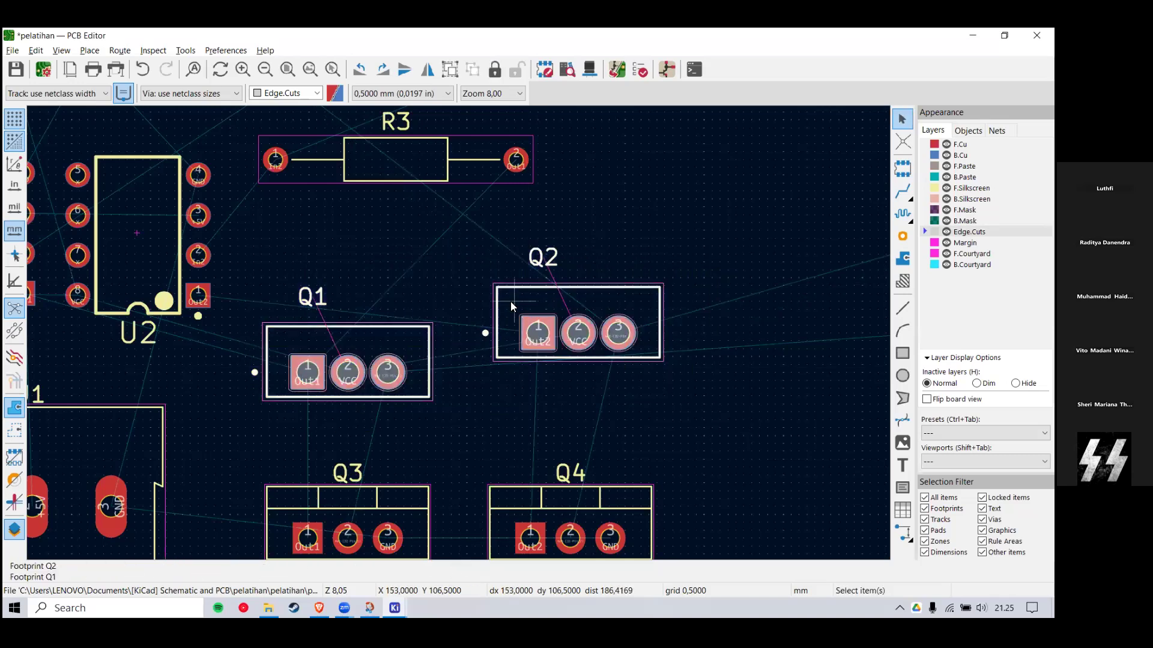
{"action": "right_click", "coordinate": [510, 301]}
{"action": "mouse_move", "coordinate": [647, 410]}
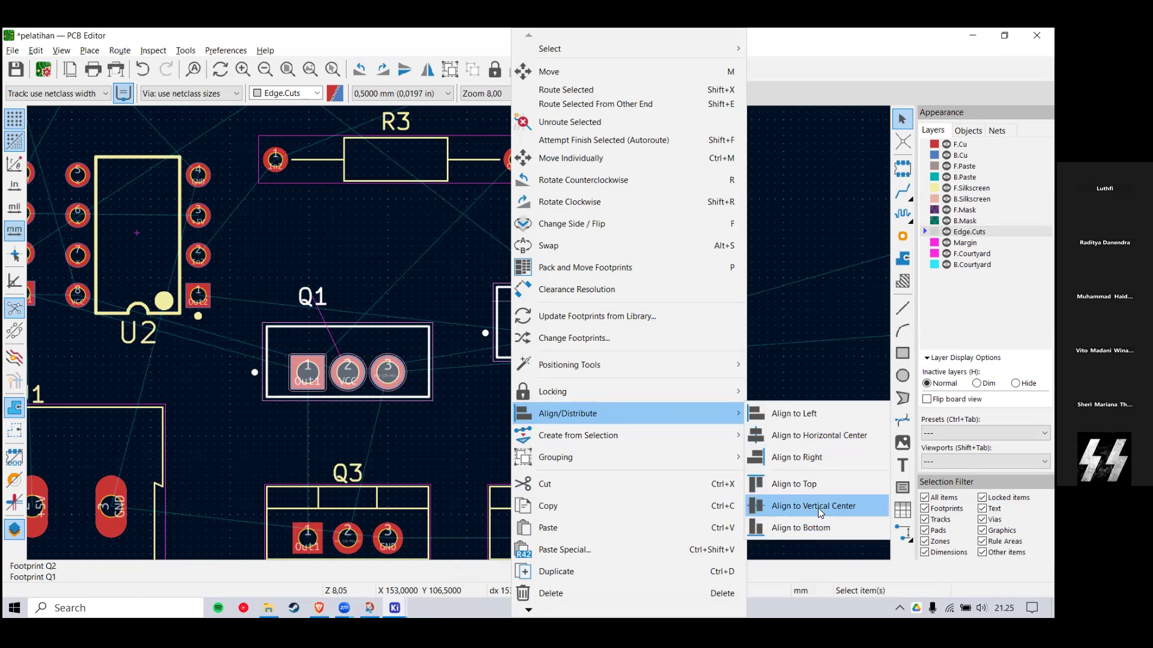
Step: Align footprints Q1 and Q2 to their vertical center
{"action": "left_click", "coordinate": [847, 512]}
{"action": "left_click_drag", "start_coordinate": [619, 310], "coordinate": [620, 379]}
{"action": "scroll", "coordinate": [457, 334], "scroll_direction": "down", "scroll_amount": 3}
Step: Align footprints Q1 and Q3 to their horizontal center
{"action": "left_click_drag", "start_coordinate": [395, 292], "coordinate": [487, 423]}
{"action": "right_click", "coordinate": [457, 329]}
{"action": "left_click", "coordinate": [418, 295]}
{"action": "left_click_drag", "start_coordinate": [486, 273], "coordinate": [362, 445]}
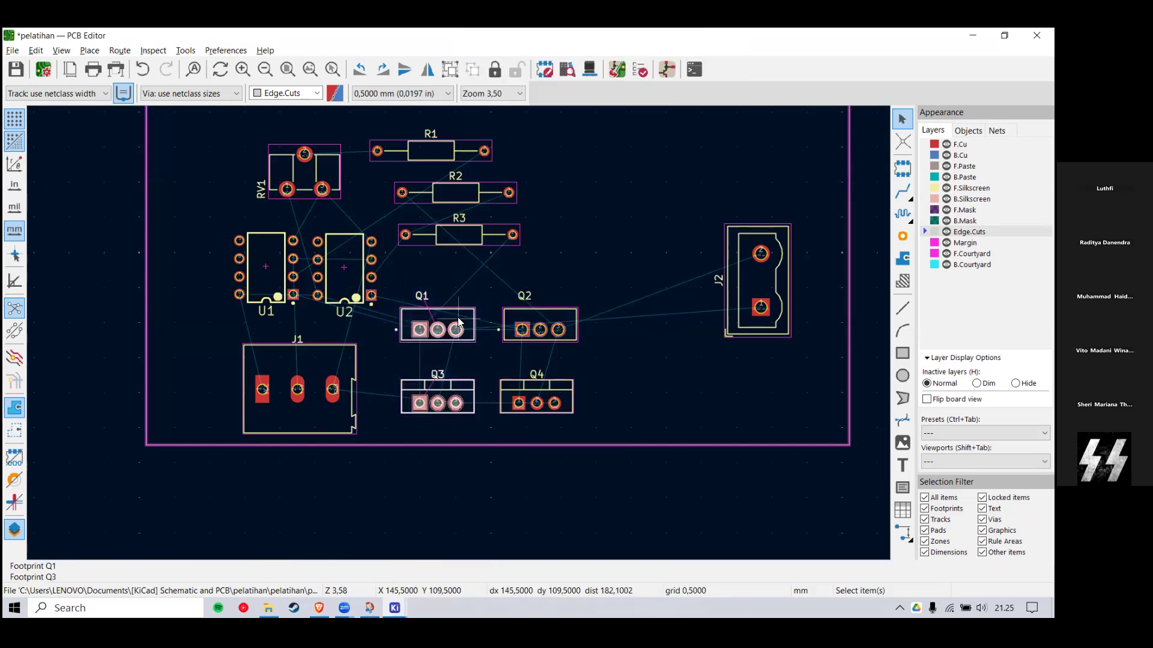
{"action": "right_click", "coordinate": [460, 327]}
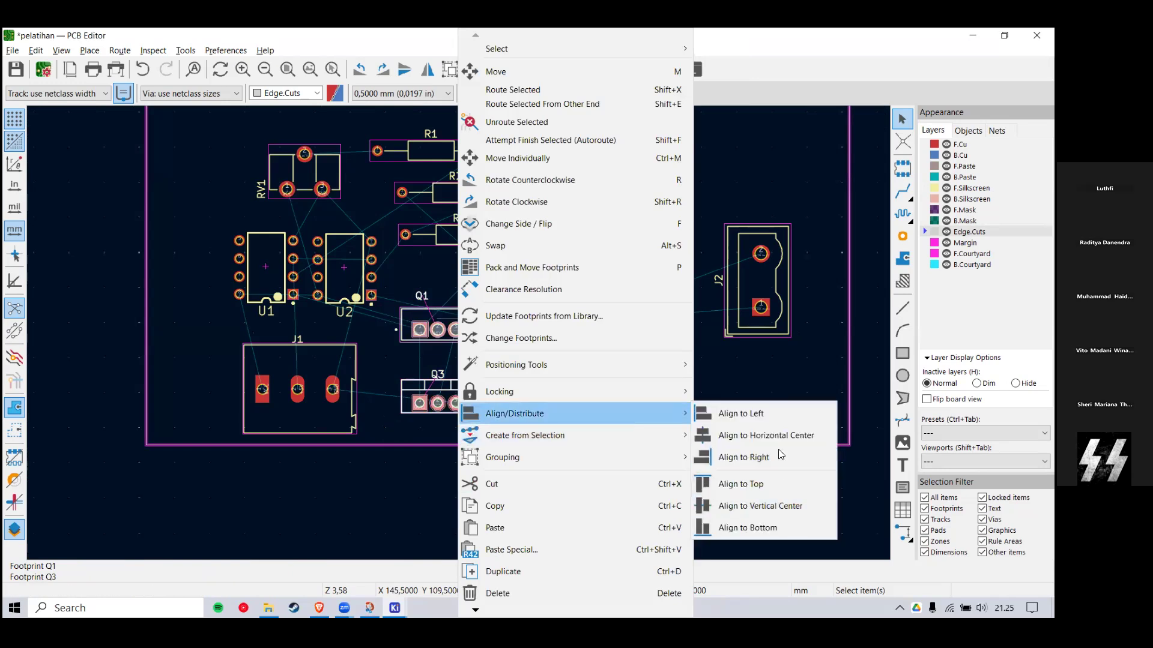
{"action": "left_click", "coordinate": [776, 434]}
Step: Align footprints Q2 and Q4 to their horizontal center
{"action": "left_click_drag", "start_coordinate": [603, 259], "coordinate": [468, 454]}
{"action": "right_click", "coordinate": [690, 443]}
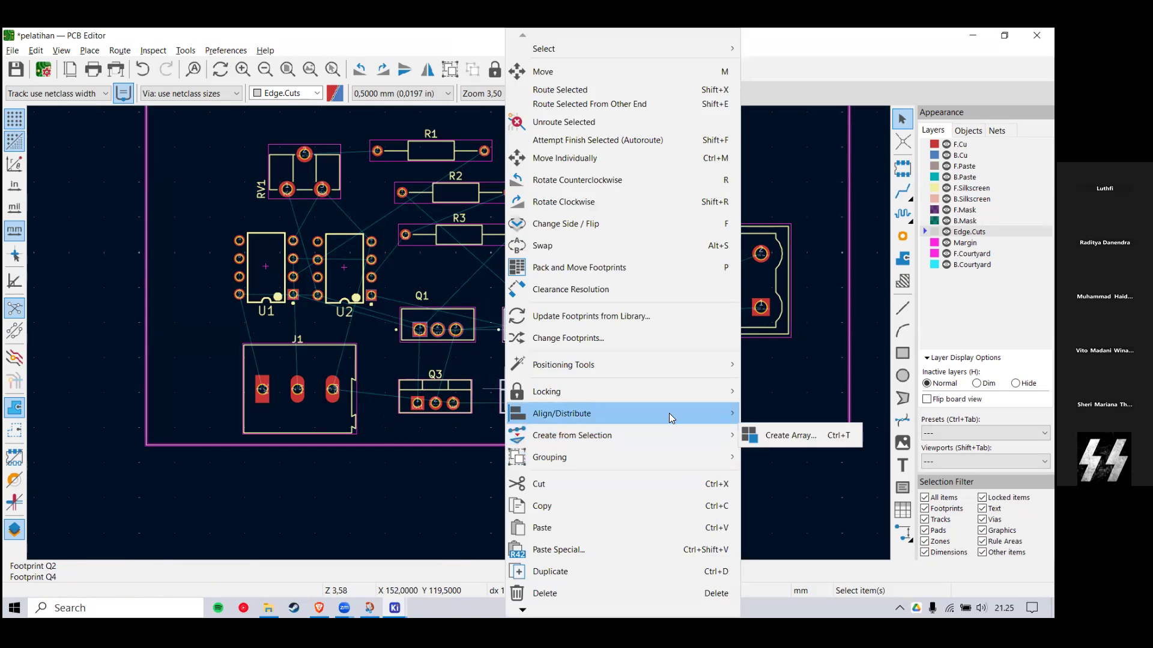
{"action": "left_click", "coordinate": [808, 435]}
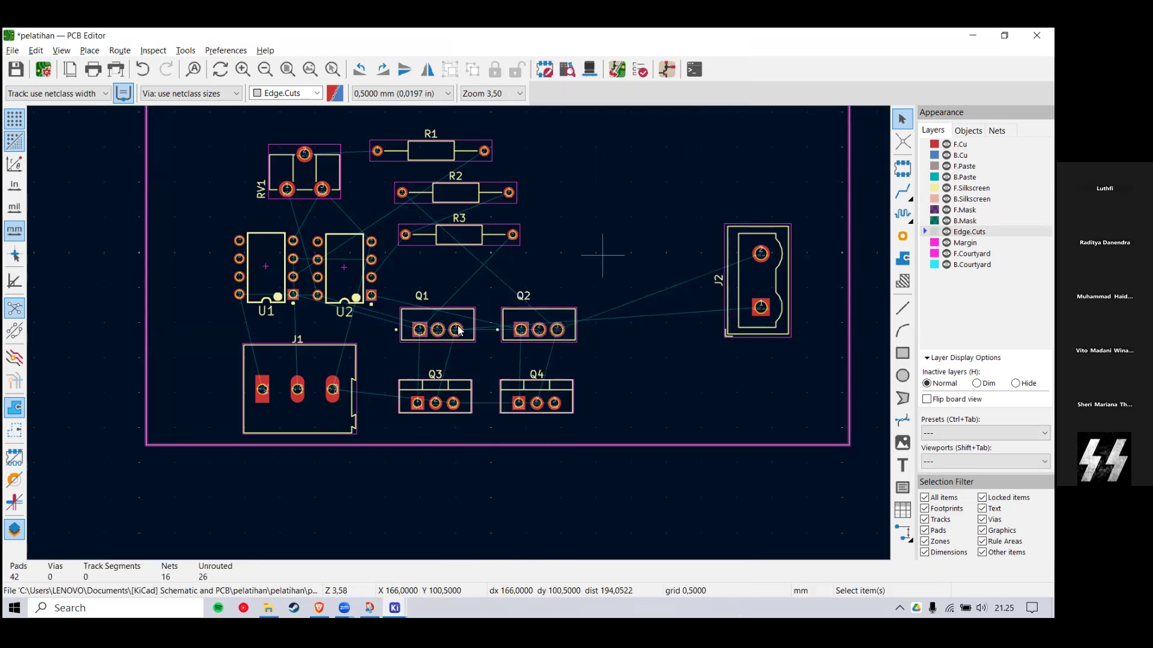
Step: Move connector J2 inward and up so it sits beside the resistors, above Q2
{"action": "scroll", "coordinate": [567, 358], "scroll_direction": "down", "scroll_amount": 3}
{"action": "scroll", "coordinate": [572, 369], "scroll_direction": "up", "scroll_amount": 2}
{"action": "left_click_drag", "start_coordinate": [572, 374], "coordinate": [460, 317]}
{"action": "scroll", "coordinate": [461, 298], "scroll_direction": "up", "scroll_amount": 2}
{"action": "scroll", "coordinate": [461, 298], "scroll_direction": "up", "scroll_amount": 2}
Step: Move resistor R3 closer to Q1, and open and close the footprint properties of R2
{"action": "left_click", "coordinate": [463, 298]}
{"action": "left_click_drag", "start_coordinate": [465, 364], "coordinate": [472, 305]}
{"action": "key", "text": "Escape"}
{"action": "double_click", "coordinate": [471, 309]}
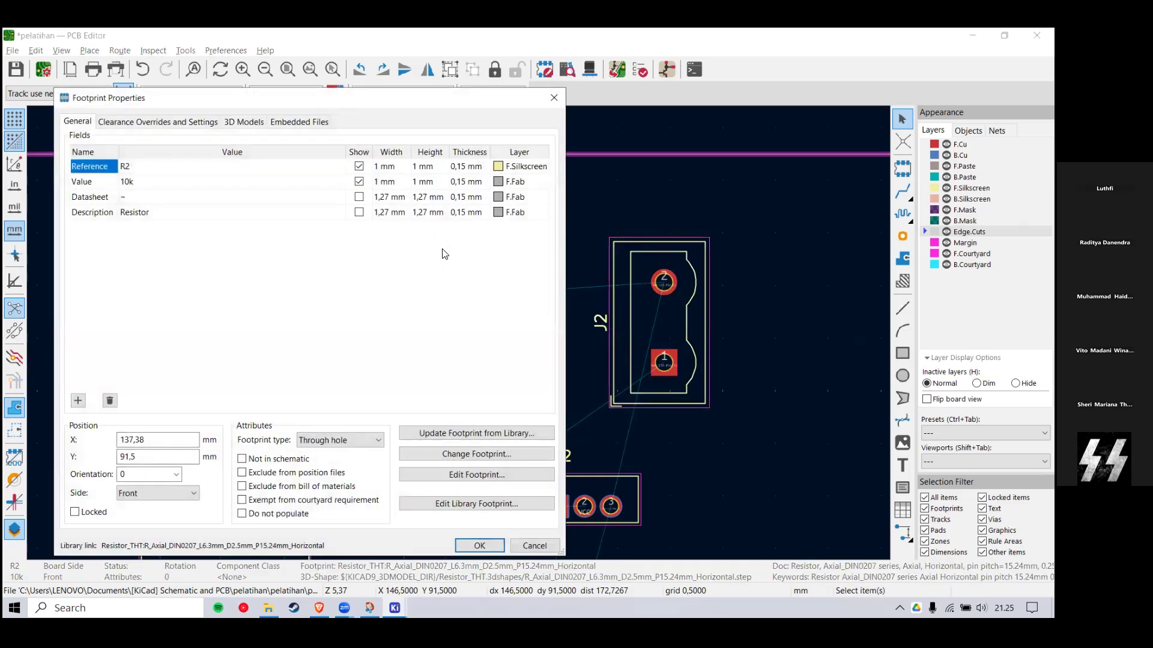
{"action": "left_click", "coordinate": [545, 101]}
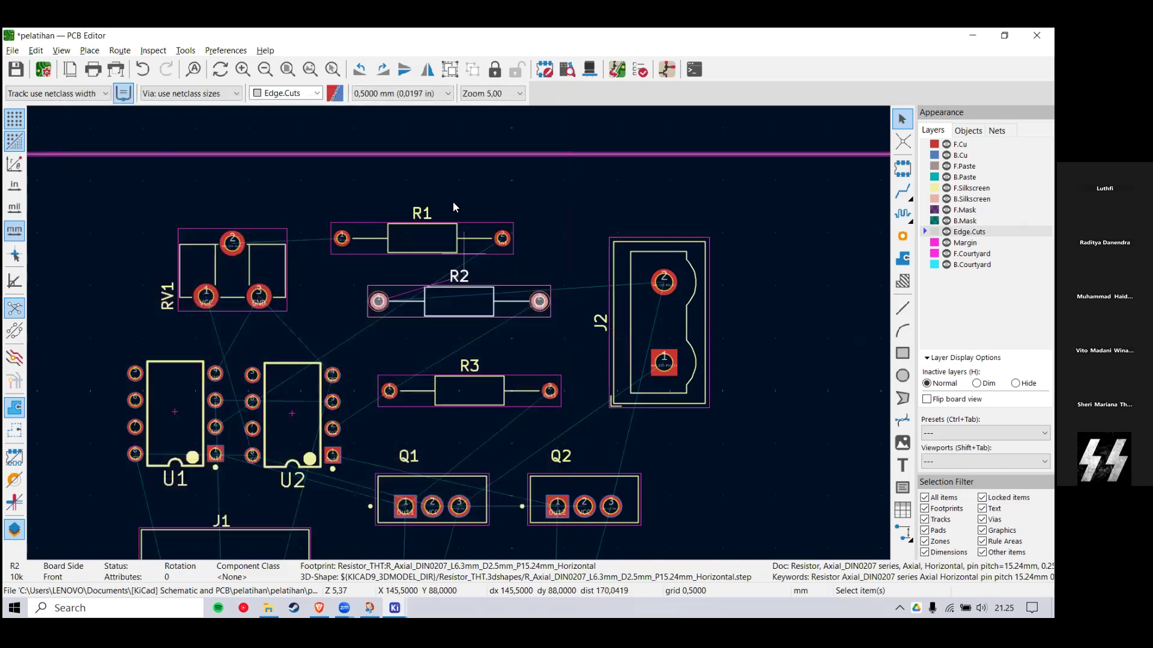
Step: Move resistors R2 and R1 into a compact vertical stack above R3, dismissing the R1 footprint properties
{"action": "double_click", "coordinate": [469, 239]}
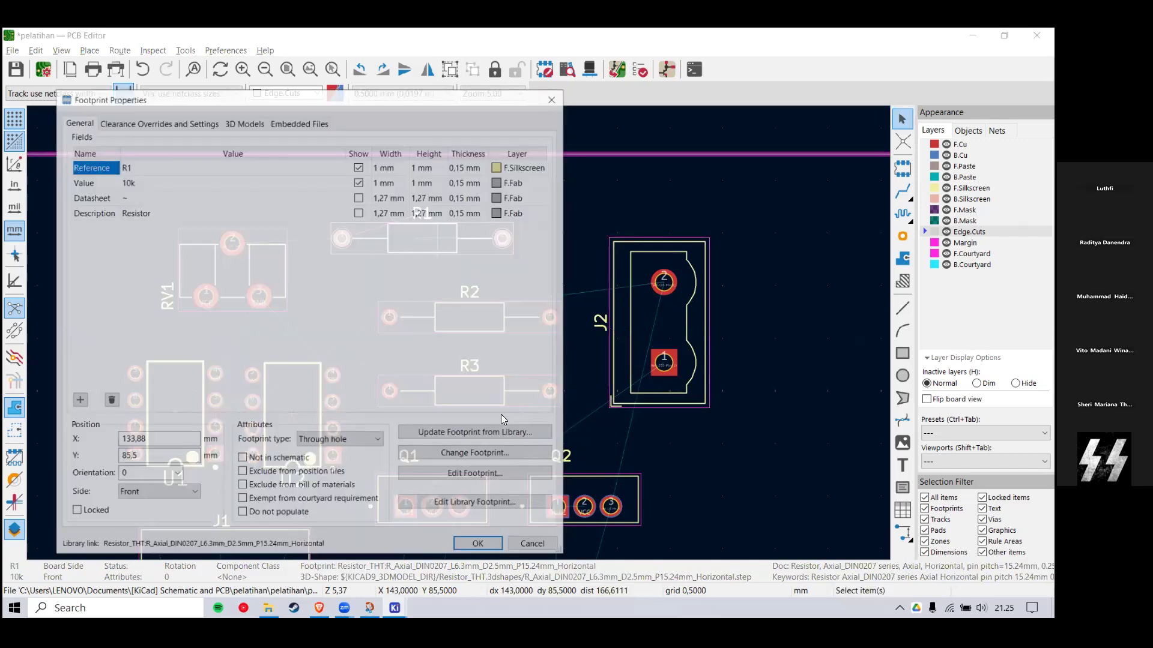
{"action": "key", "text": "Escape"}
{"action": "key", "text": "m"}
{"action": "key", "text": "Escape"}
Step: Examine the footprint arrangement within the board outline, checking the U1 and U2 pads up close and the outline itself
{"action": "scroll", "coordinate": [503, 394], "scroll_direction": "down", "scroll_amount": 3}
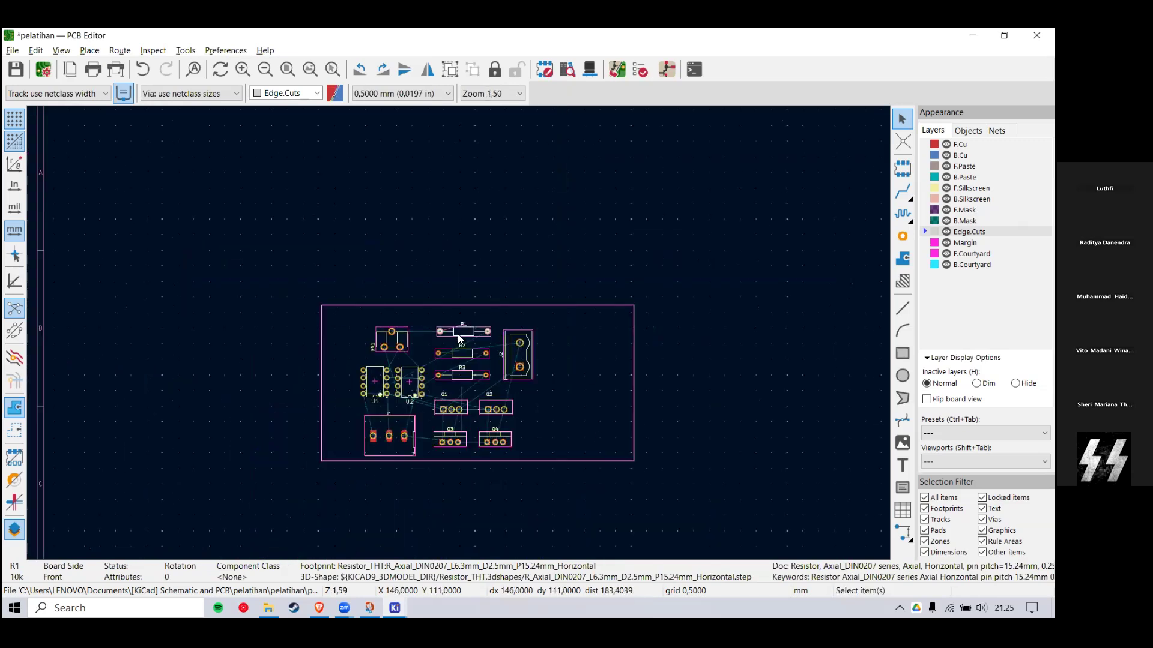
{"action": "scroll", "coordinate": [459, 340], "scroll_direction": "up", "scroll_amount": 2}
{"action": "scroll", "coordinate": [458, 334], "scroll_direction": "down", "scroll_amount": 2}
{"action": "scroll", "coordinate": [457, 334], "scroll_direction": "up", "scroll_amount": 5}
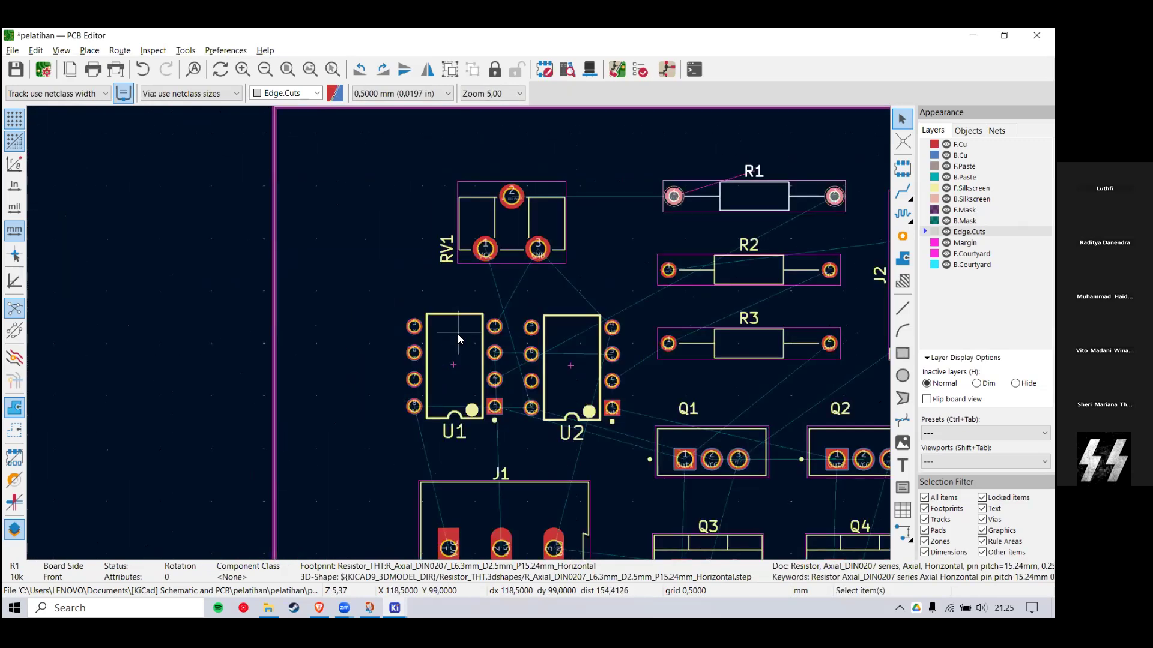
{"action": "scroll", "coordinate": [729, 302], "scroll_direction": "up", "scroll_amount": 1}
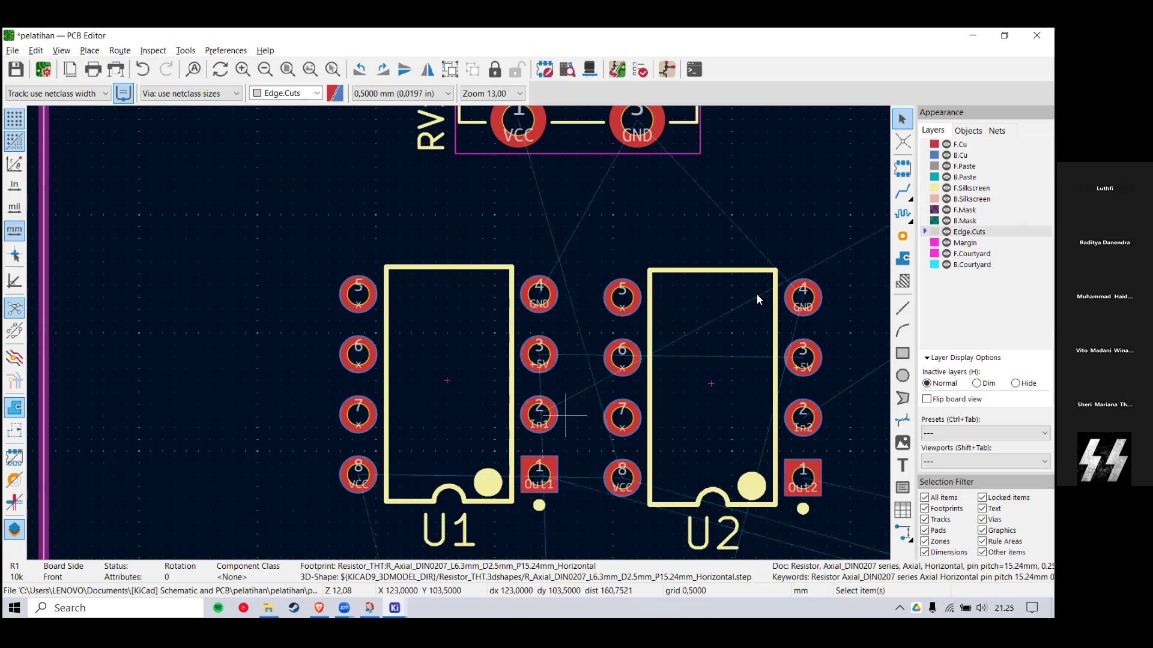
{"action": "scroll", "coordinate": [756, 294], "scroll_direction": "down", "scroll_amount": 1}
{"action": "scroll", "coordinate": [721, 288], "scroll_direction": "down", "scroll_amount": 5}
{"action": "left_click", "coordinate": [722, 307]}
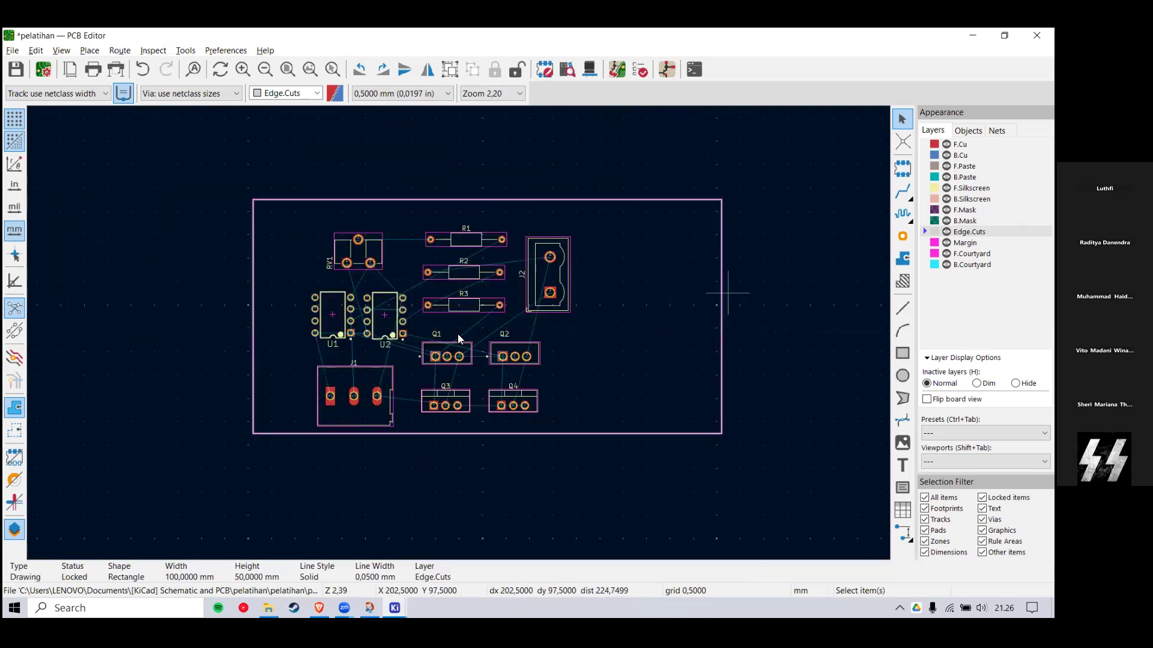
{"action": "scroll", "coordinate": [457, 334], "scroll_direction": "up", "scroll_amount": 1}
{"action": "scroll", "coordinate": [589, 328], "scroll_direction": "down", "scroll_amount": 1}
Step: Save the board with the rearranged footprints and clear the selection
{"action": "key", "text": "ctrl+s"}
{"action": "left_click_drag", "start_coordinate": [760, 299], "coordinate": [222, 471]}
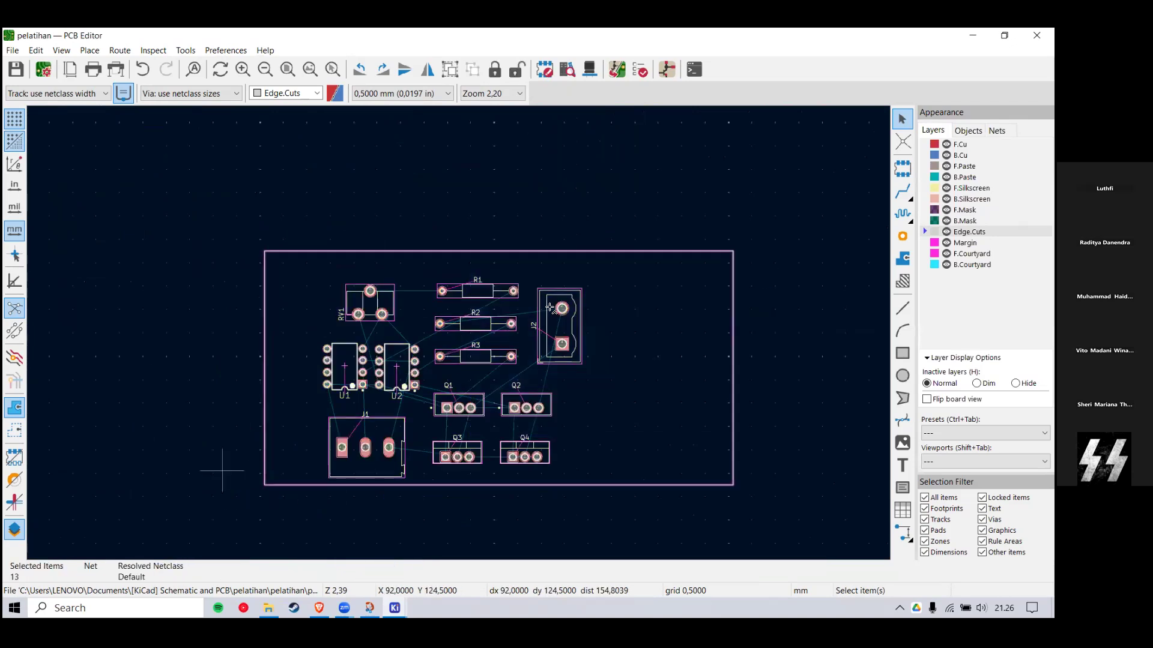
{"action": "left_click", "coordinate": [523, 312]}
{"action": "scroll", "coordinate": [510, 301], "scroll_direction": "up", "scroll_amount": 1}
{"action": "left_click_drag", "start_coordinate": [226, 164], "coordinate": [237, 174]}
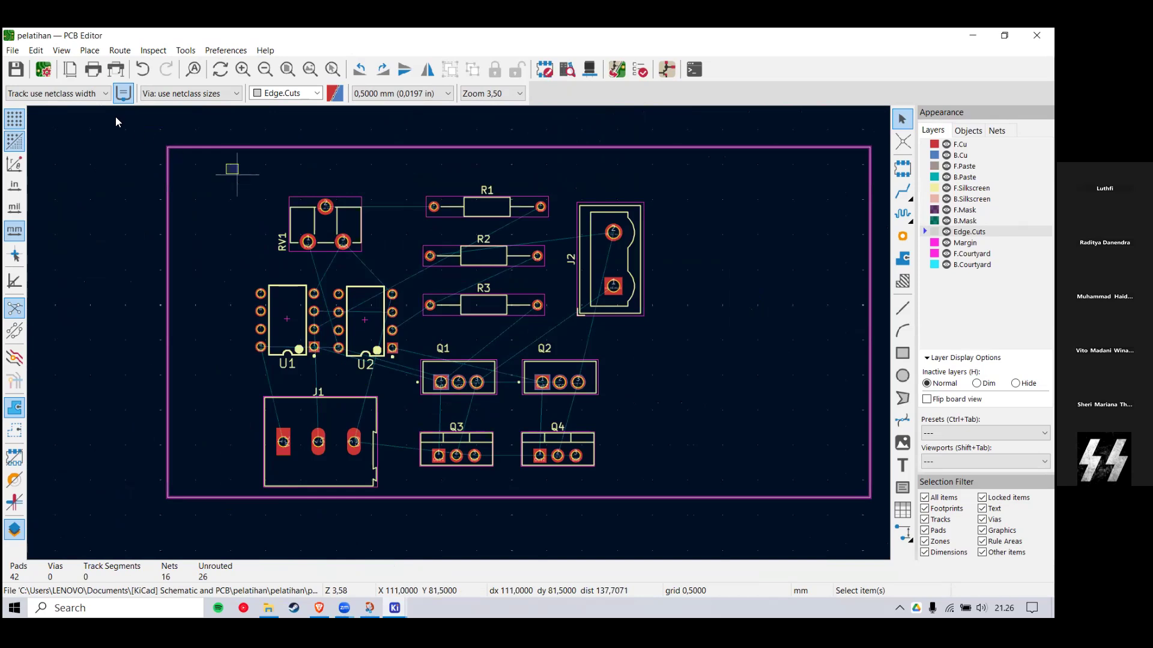
Step: Review the physical stackup, board finish, solder mask and text and graphics settings in Board Setup
{"action": "left_click", "coordinate": [44, 71]}
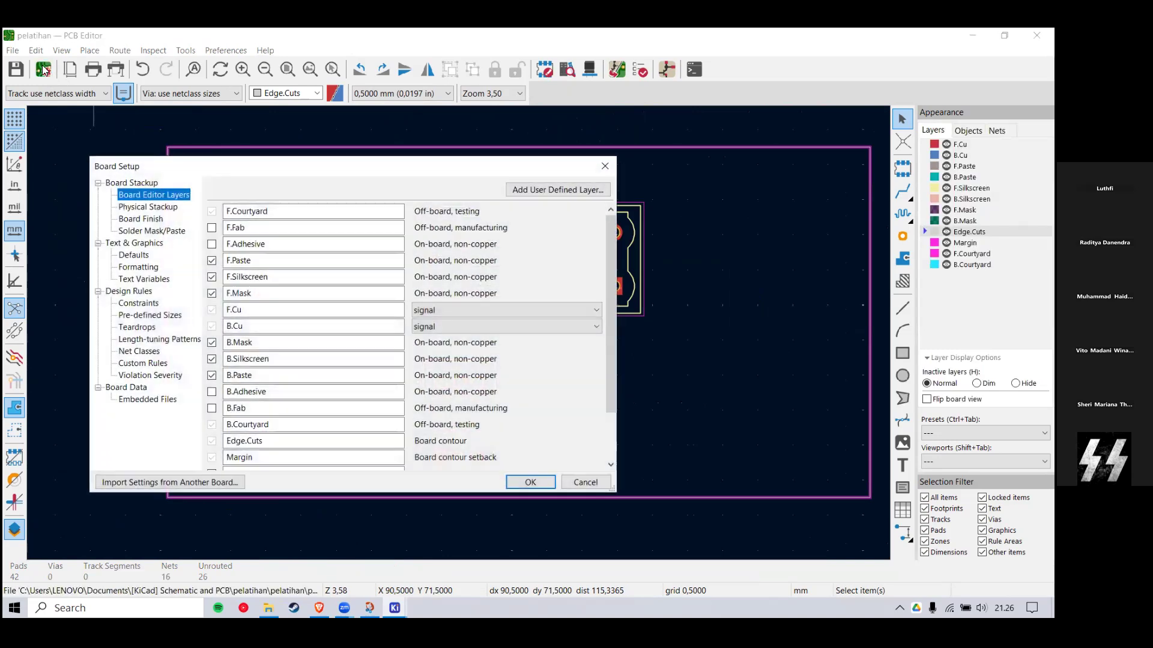
{"action": "left_click", "coordinate": [590, 172]}
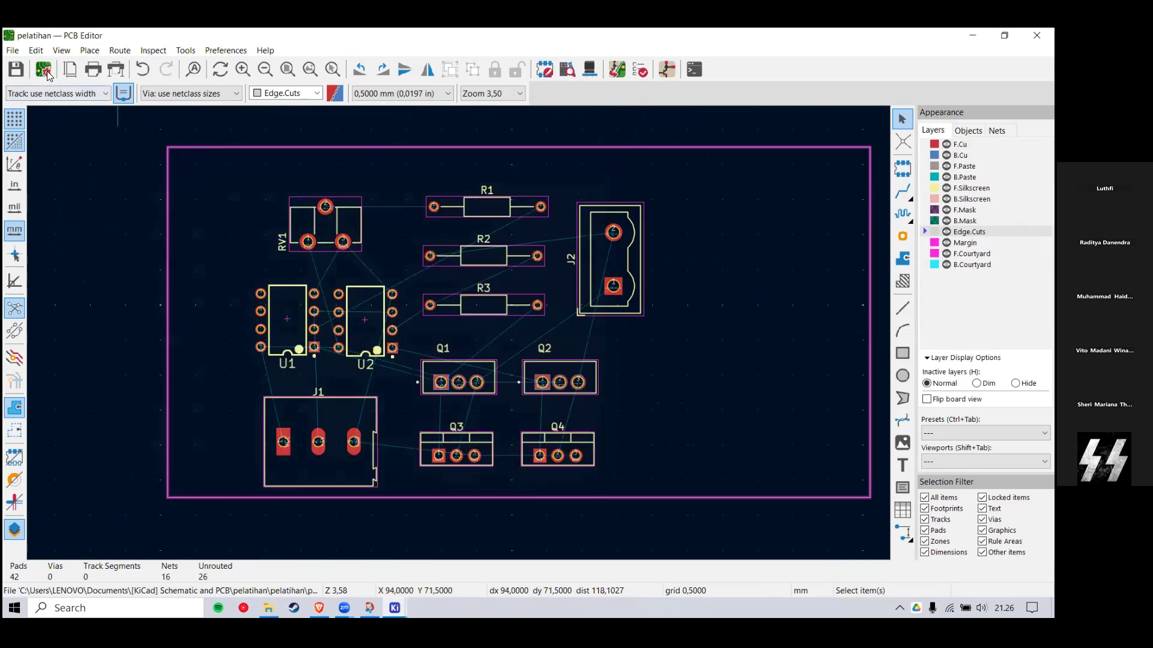
{"action": "left_click", "coordinate": [44, 70]}
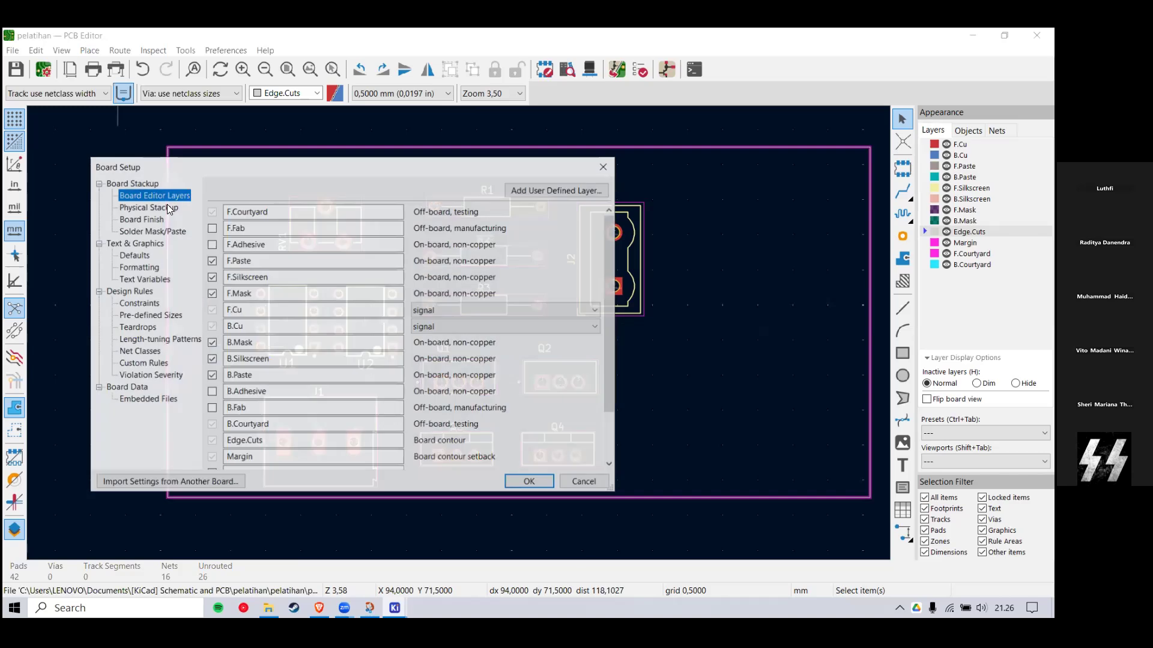
{"action": "left_click", "coordinate": [166, 207]}
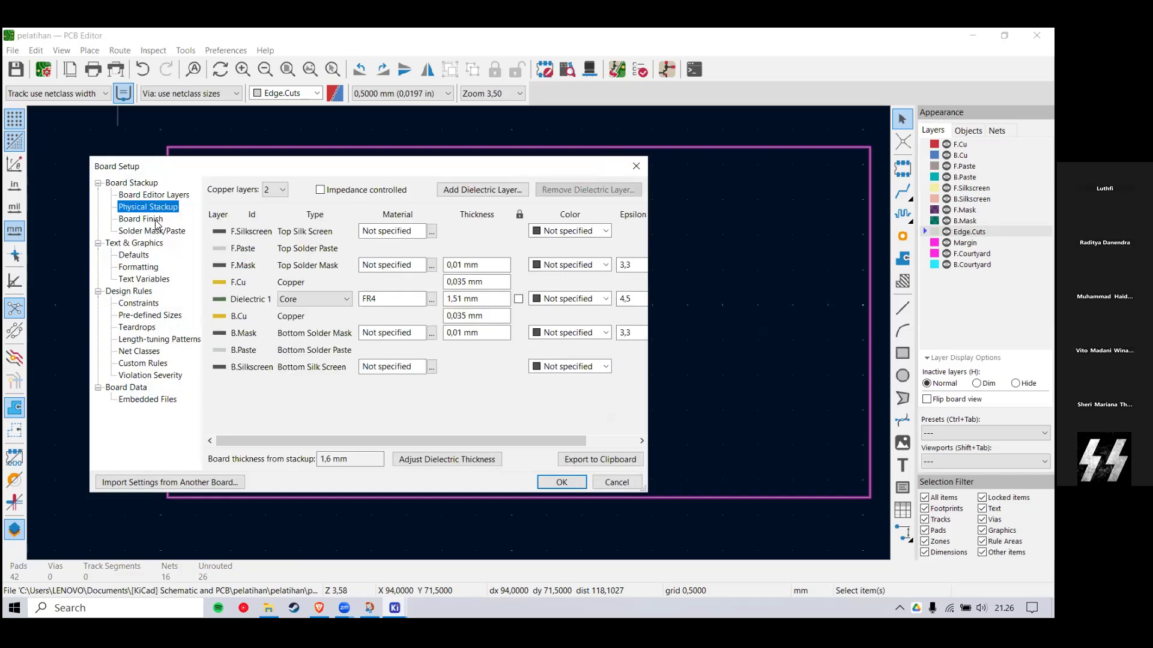
{"action": "left_click", "coordinate": [157, 220]}
{"action": "left_click", "coordinate": [174, 231]}
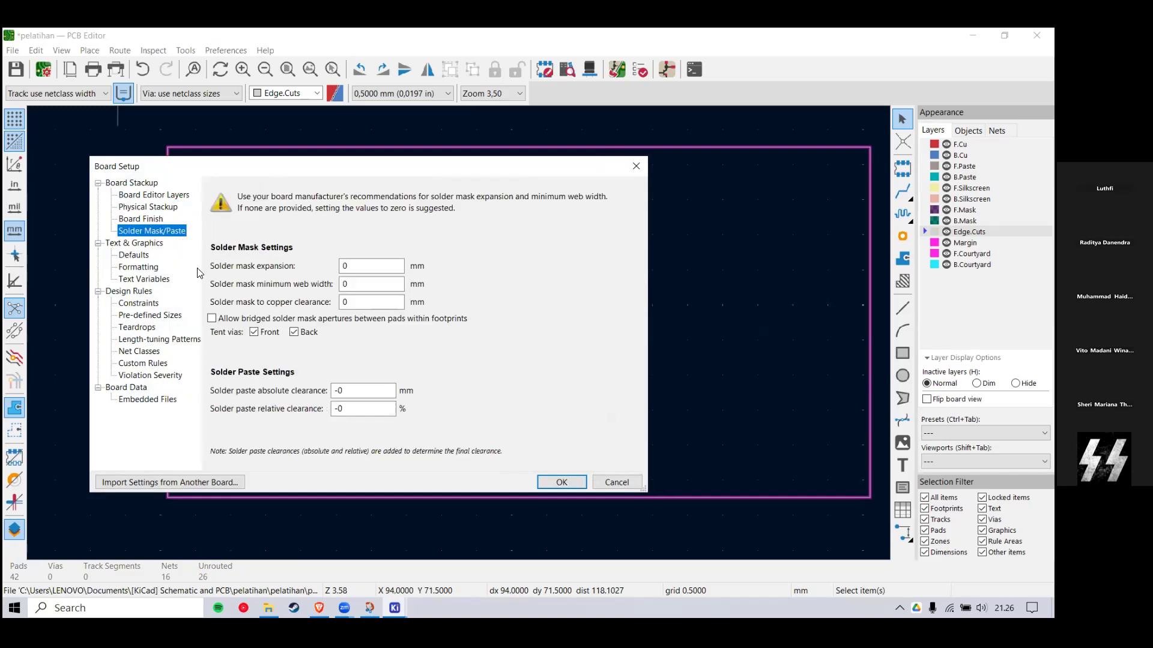
{"action": "left_click", "coordinate": [134, 255]}
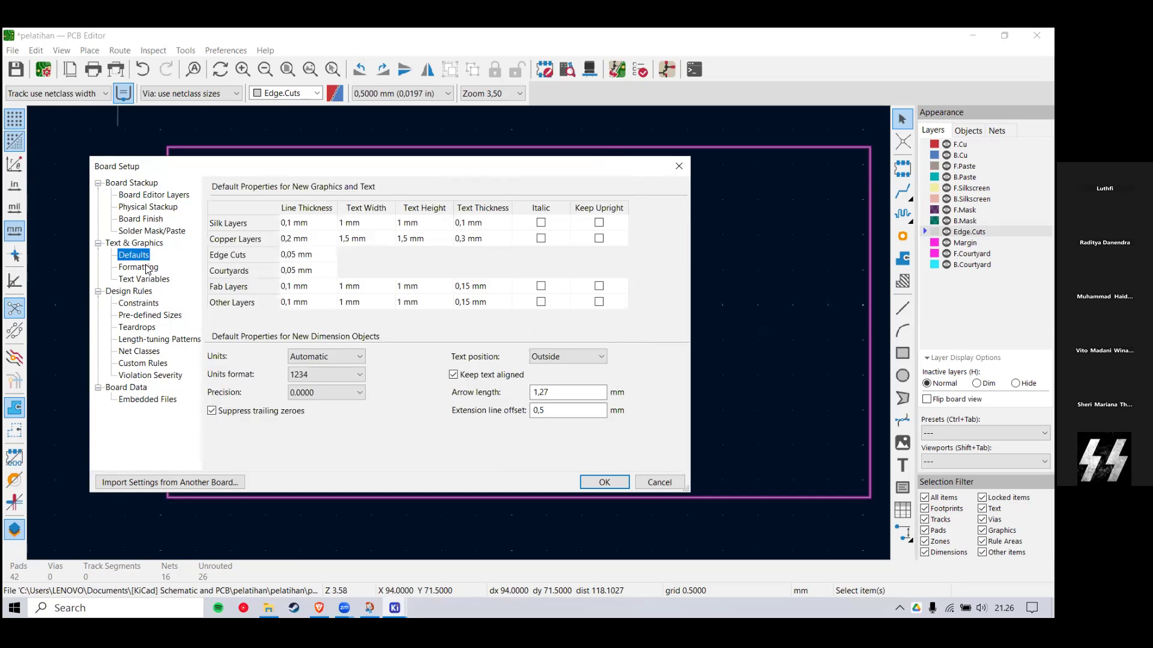
{"action": "left_click", "coordinate": [138, 267]}
{"action": "left_click", "coordinate": [129, 291]}
{"action": "left_click", "coordinate": [136, 254]}
Step: In the design rule constraints, set minimum clearance, minimum track width and minimum connection width to 0.15 mm each
{"action": "left_click", "coordinate": [138, 292]}
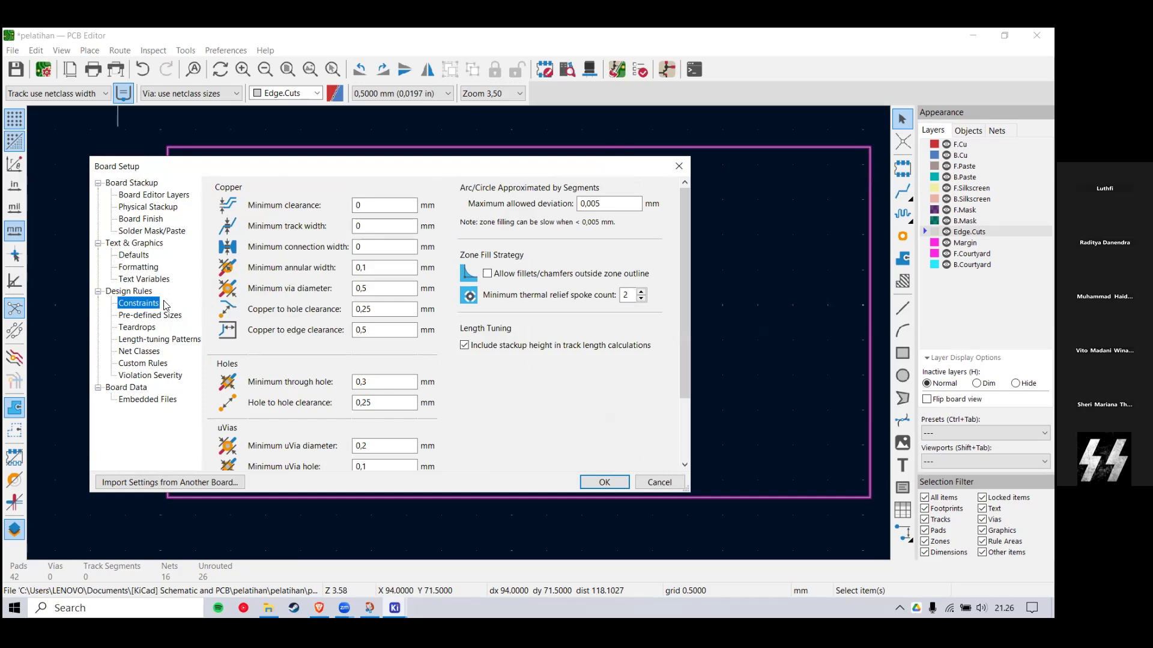
{"action": "left_click", "coordinate": [386, 206]}
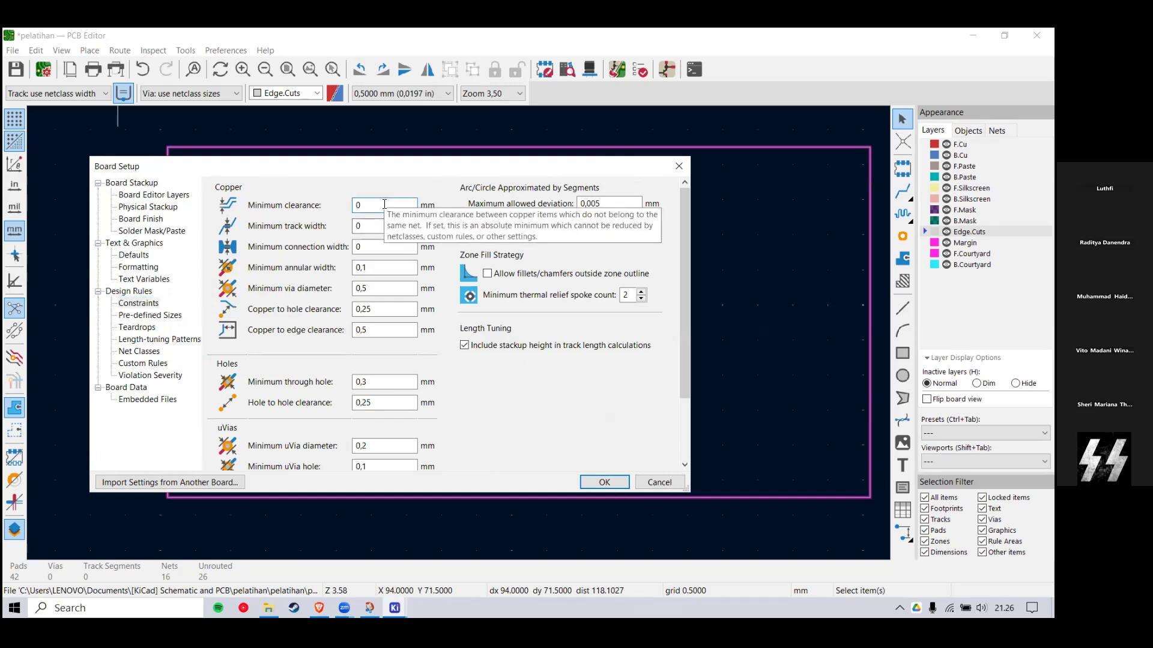
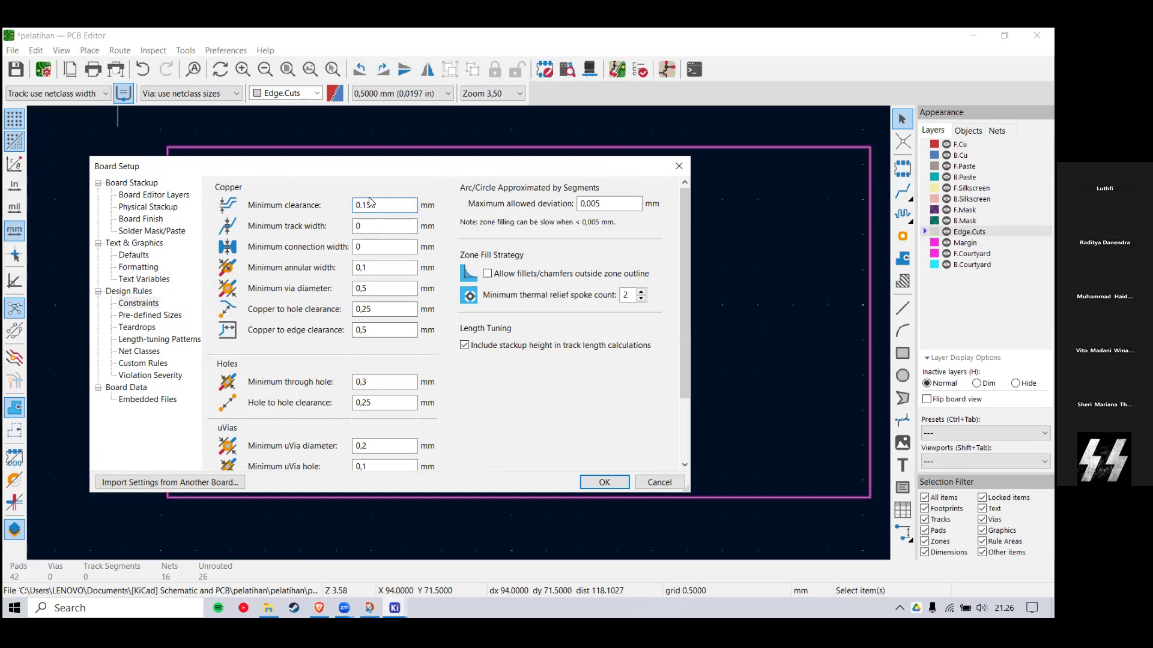
{"action": "mouse_move", "coordinate": [374, 204]}
{"action": "left_mouse_down"}
{"action": "mouse_move", "coordinate": [354, 205]}
{"action": "mouse_move", "coordinate": [382, 206]}
{"action": "left_mouse_up"}
{"action": "left_click", "coordinate": [370, 226]}
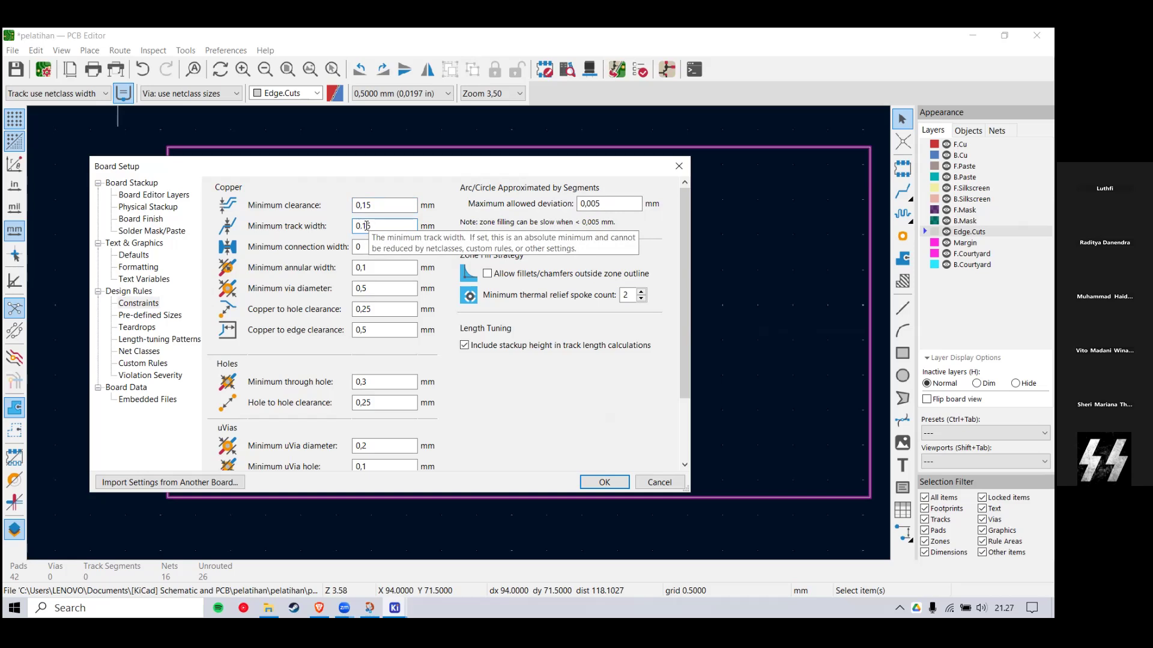
{"action": "left_click", "coordinate": [375, 205]}
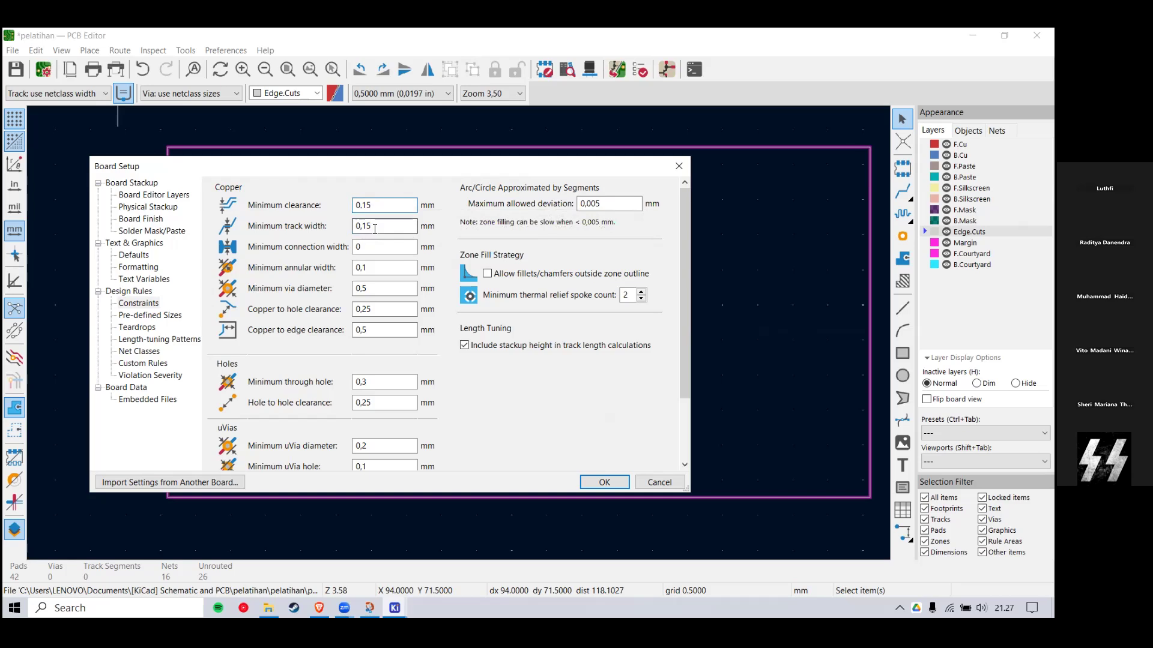
{"action": "left_click", "coordinate": [376, 205]}
{"action": "left_click", "coordinate": [371, 244]}
{"action": "left_click", "coordinate": [380, 225]}
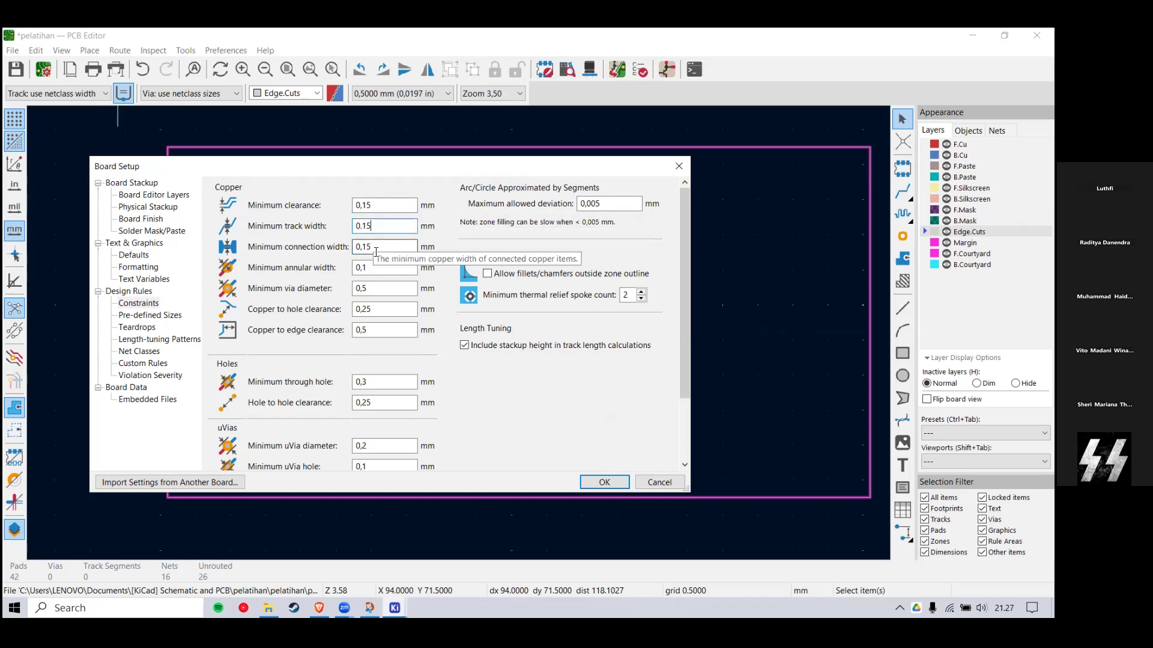
Step: Review the remaining hole, via and silkscreen constraints and open the Pre-defined Sizes page of Board Setup
{"action": "left_click", "coordinate": [375, 286]}
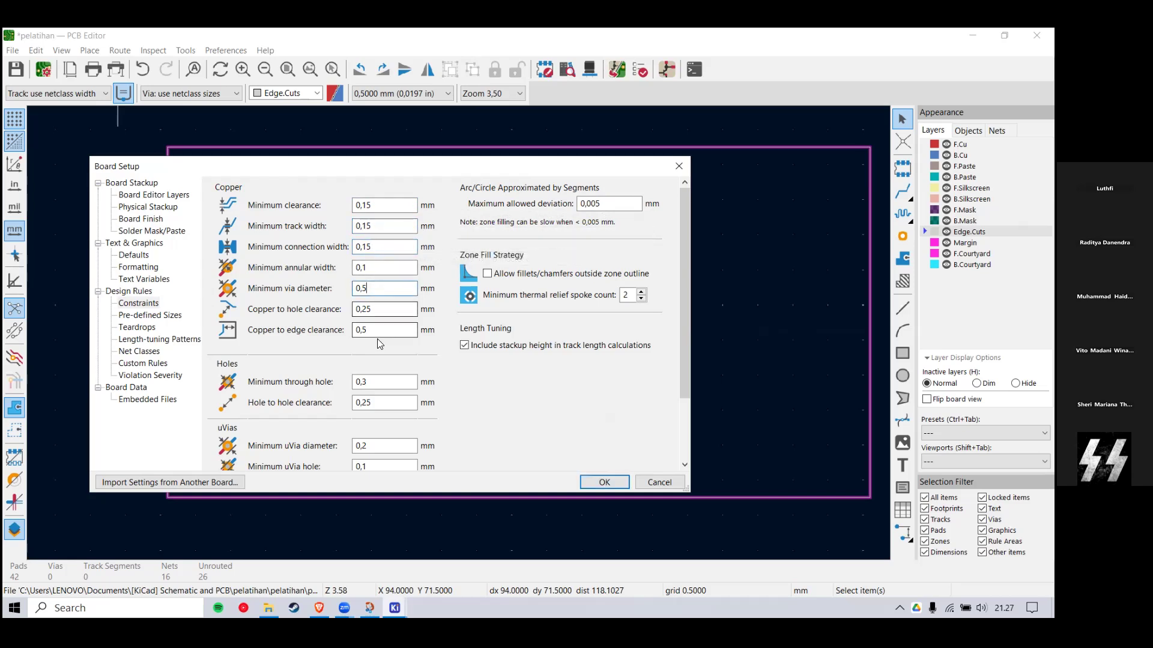
{"action": "scroll", "coordinate": [379, 336], "scroll_direction": "down", "scroll_amount": 3}
{"action": "scroll", "coordinate": [456, 384], "scroll_direction": "down", "scroll_amount": 1}
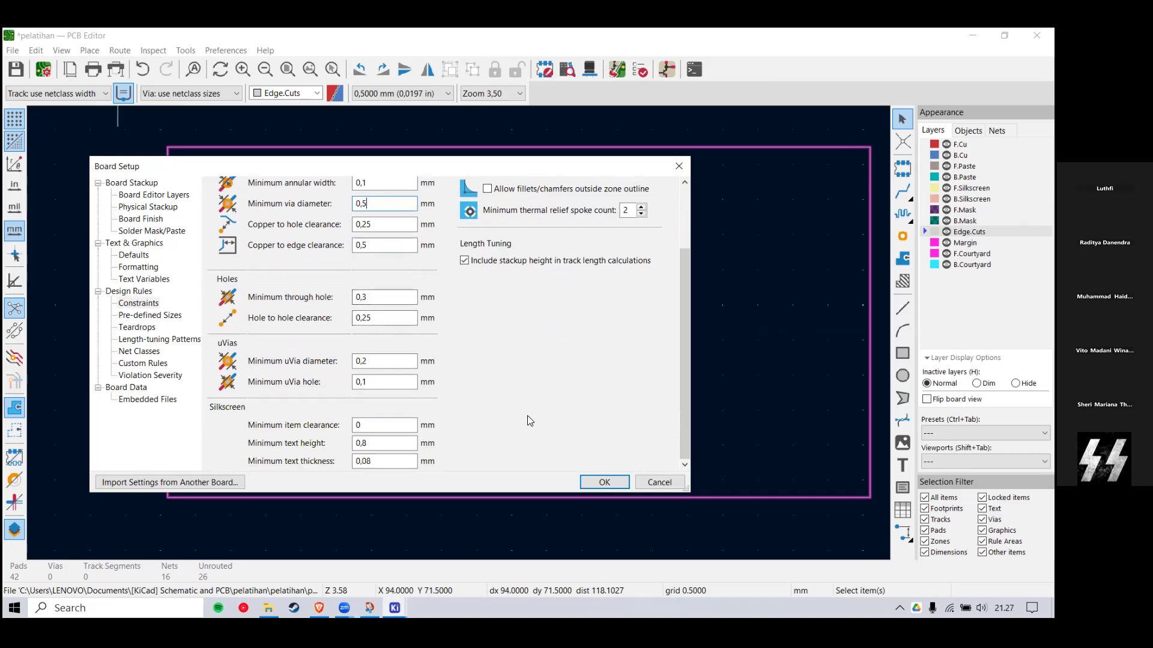
{"action": "scroll", "coordinate": [496, 398], "scroll_direction": "up", "scroll_amount": 3}
{"action": "left_click", "coordinate": [161, 315]}
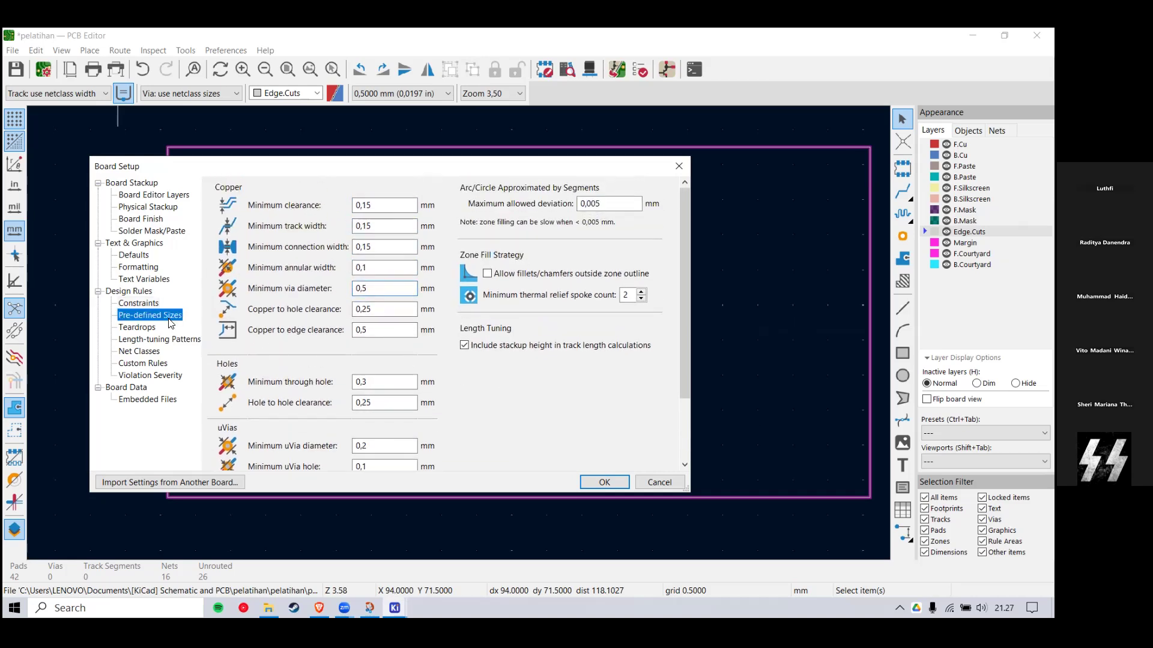
{"action": "left_click", "coordinate": [156, 307]}
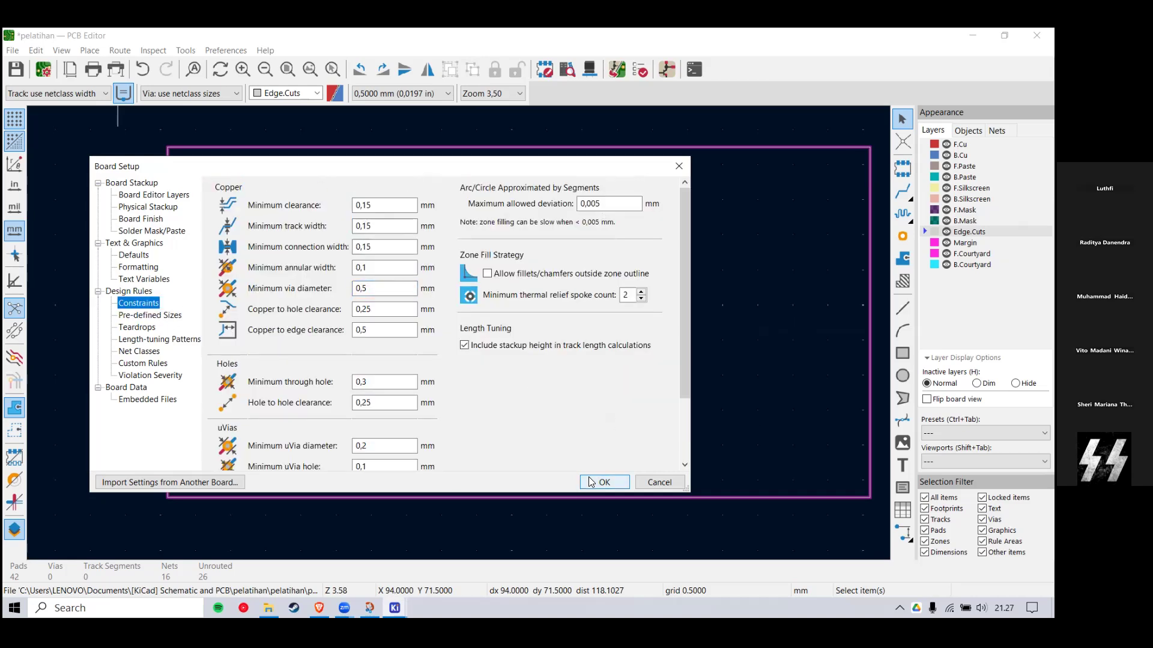
{"action": "left_click", "coordinate": [161, 317]}
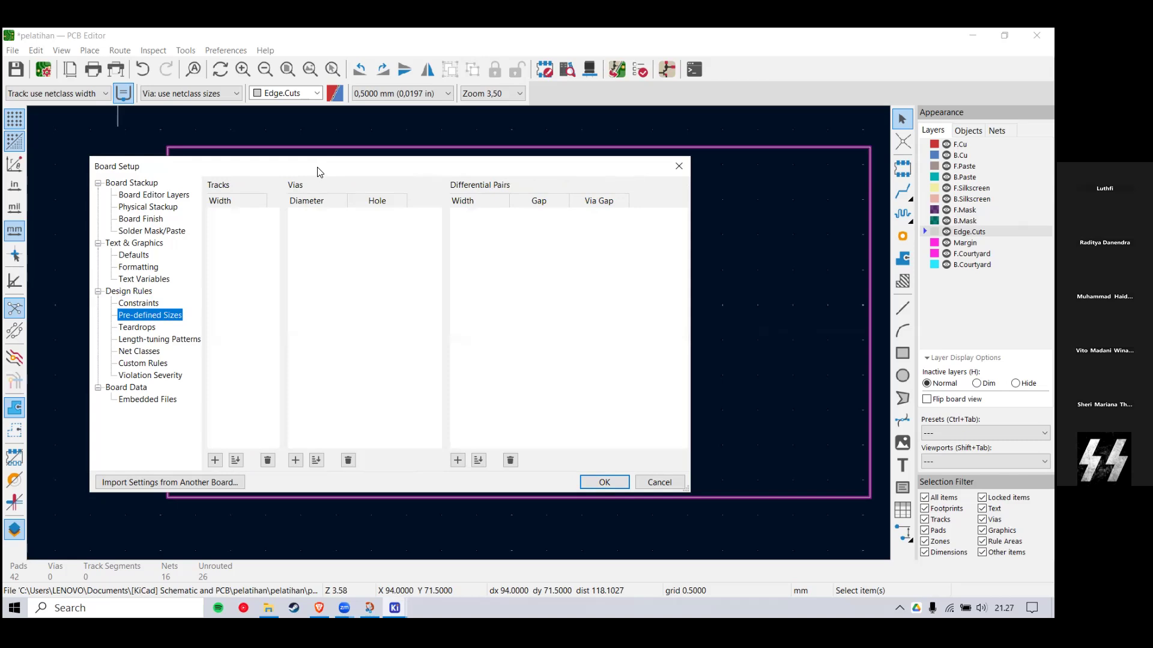
{"action": "left_click_drag", "start_coordinate": [312, 166], "coordinate": [361, 150]}
Step: Switch to the web browser and close the LM4558N component page and the extra EasyEDA page
{"action": "left_click", "coordinate": [321, 607]}
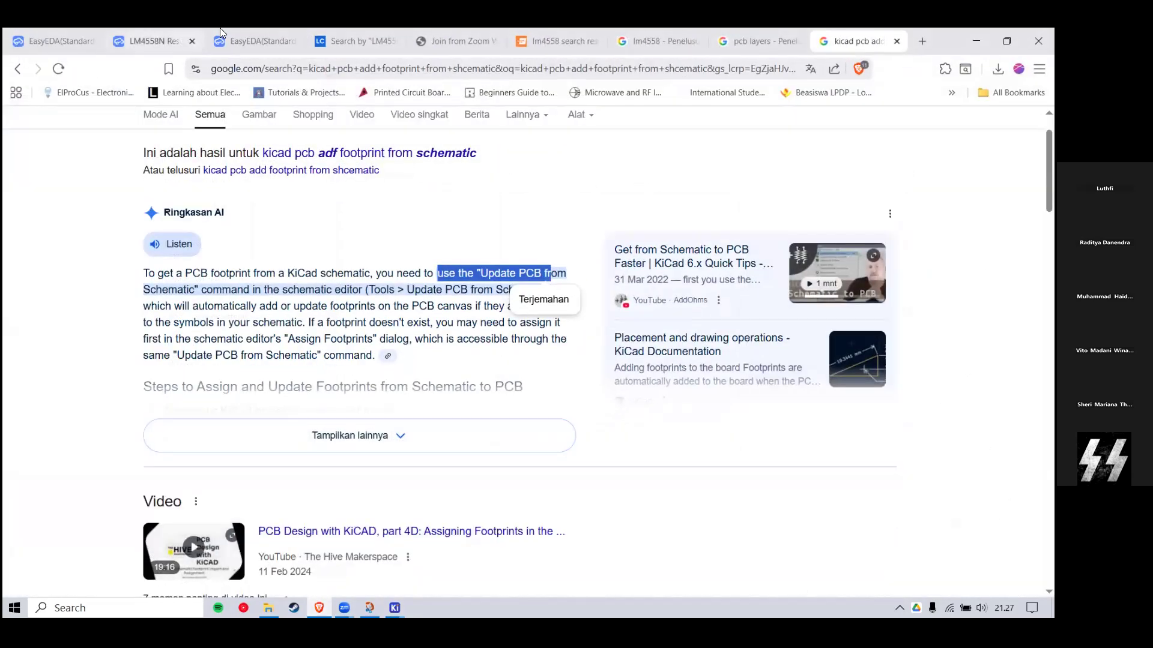
{"action": "left_click", "coordinate": [73, 33]}
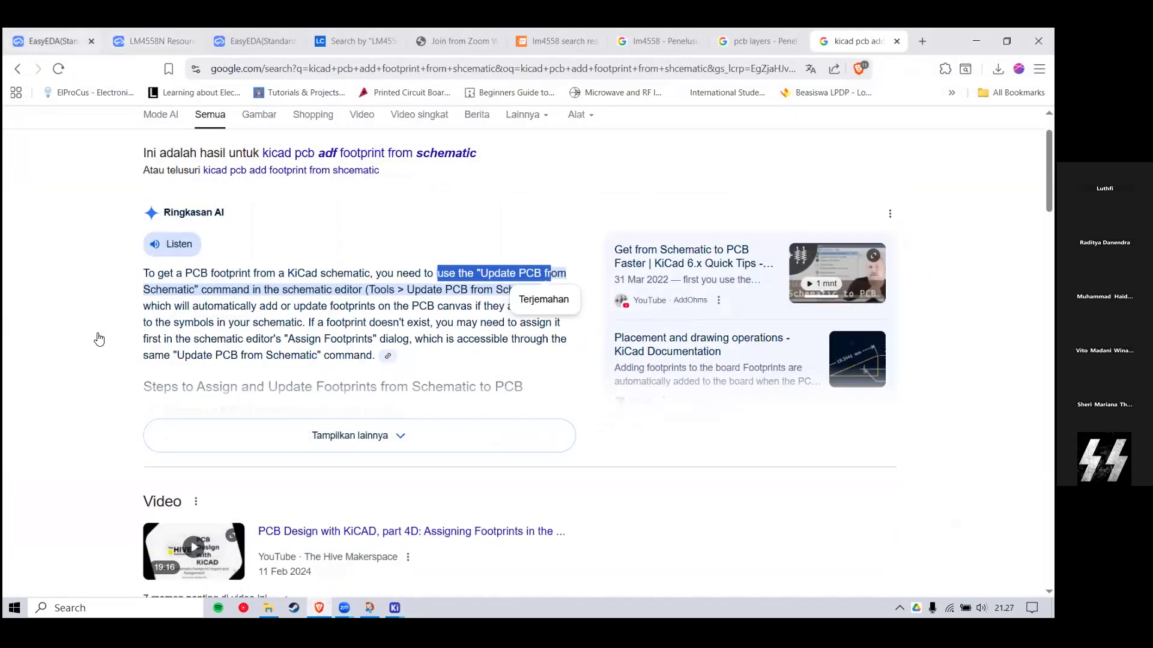
{"action": "left_click", "coordinate": [157, 41]}
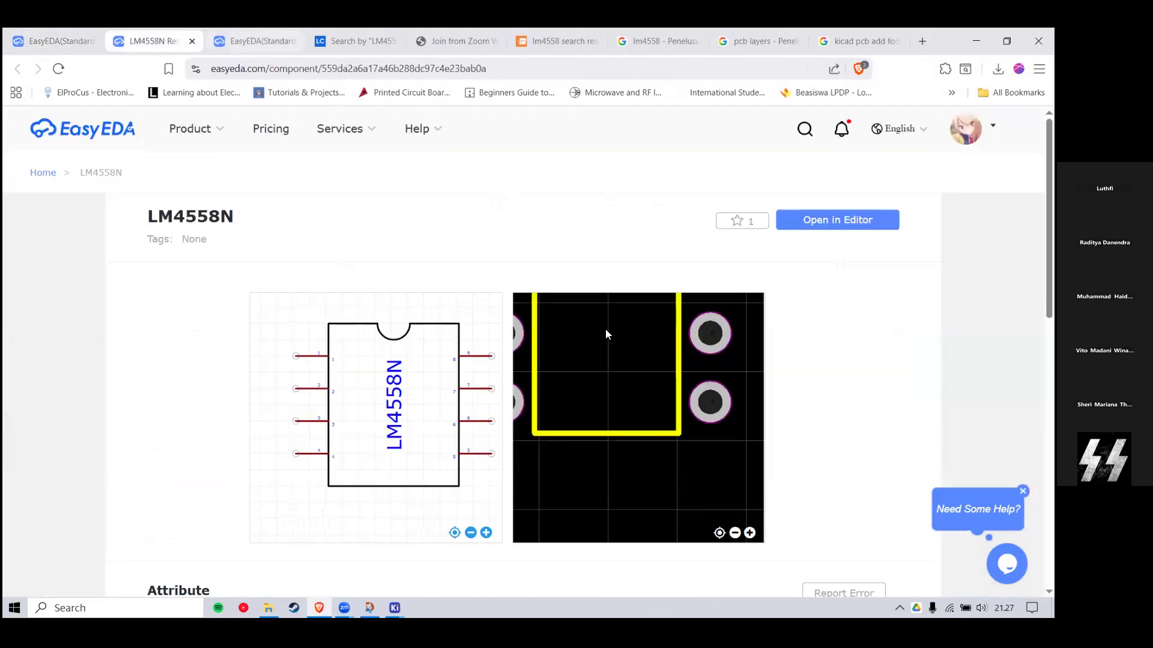
{"action": "left_click", "coordinate": [192, 40]}
{"action": "key", "text": "ctrl+Tab"}
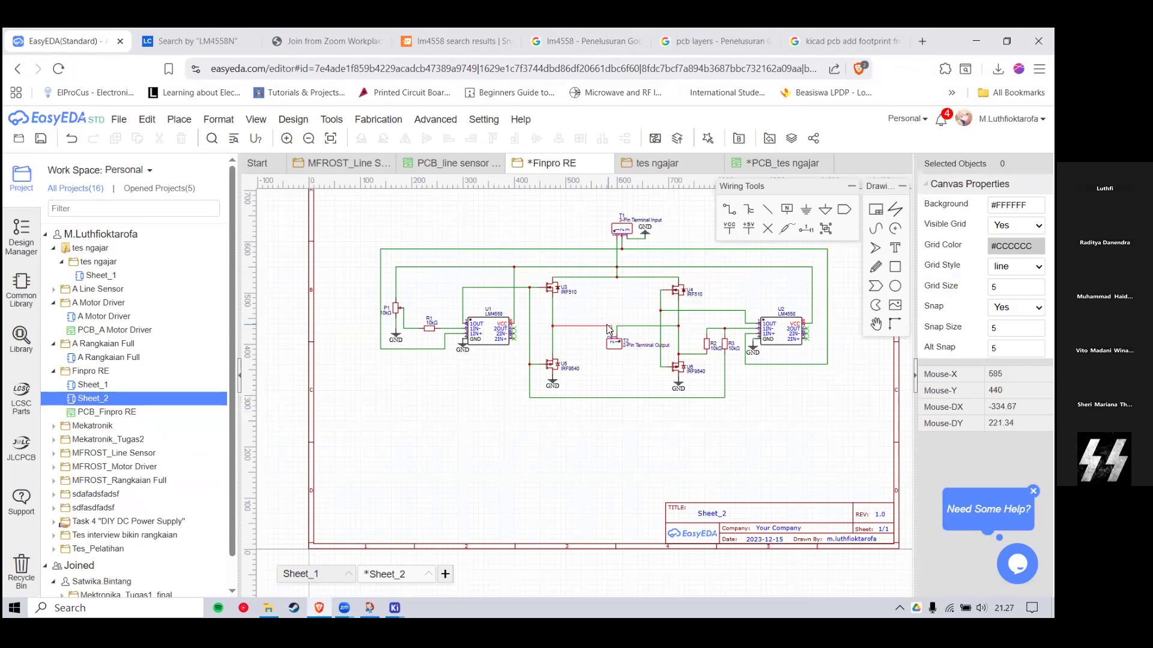
Step: Close the browser pages with the lm4558, pcb layers and KiCad footprint search results
{"action": "left_click", "coordinate": [520, 47]}
{"action": "left_click", "coordinate": [515, 47]}
{"action": "left_click", "coordinate": [511, 46]}
{"action": "left_click", "coordinate": [510, 45]}
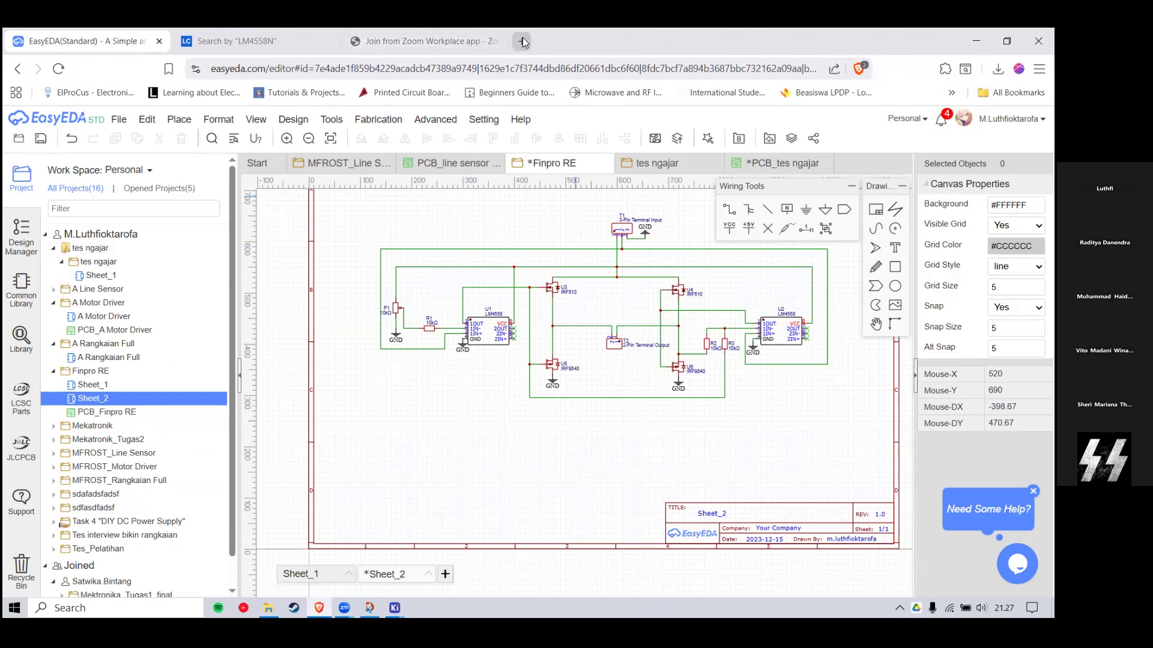
Step: Open a blank browser page and close the Zoom Workplace page
{"action": "left_click", "coordinate": [522, 41]}
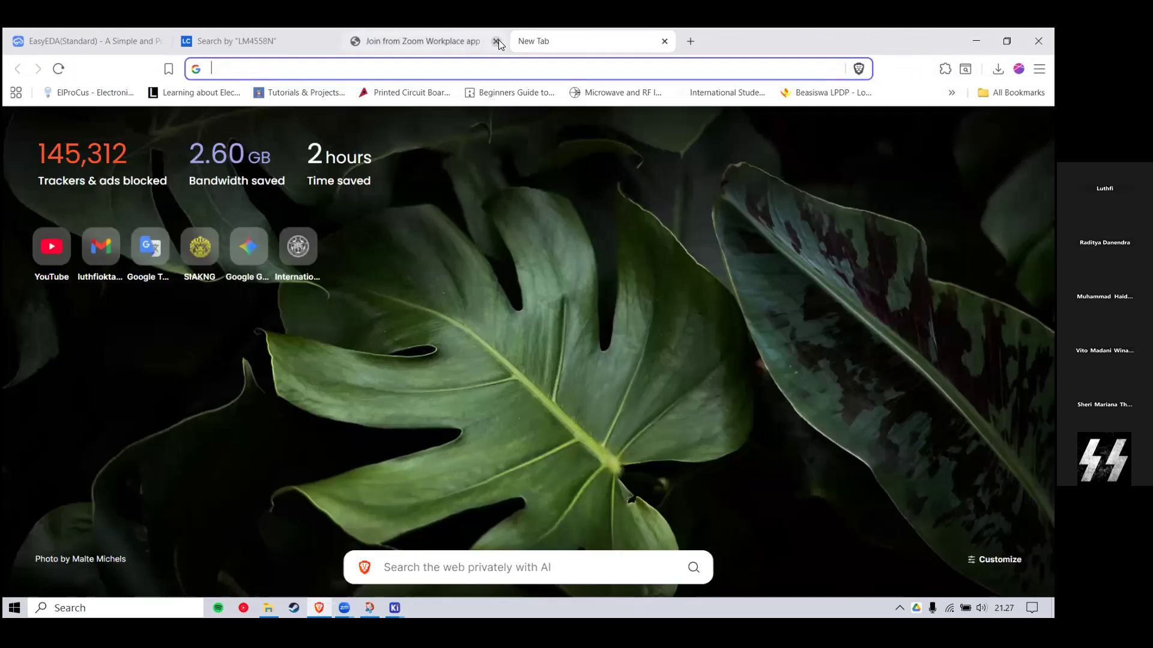
{"action": "left_click", "coordinate": [496, 41]}
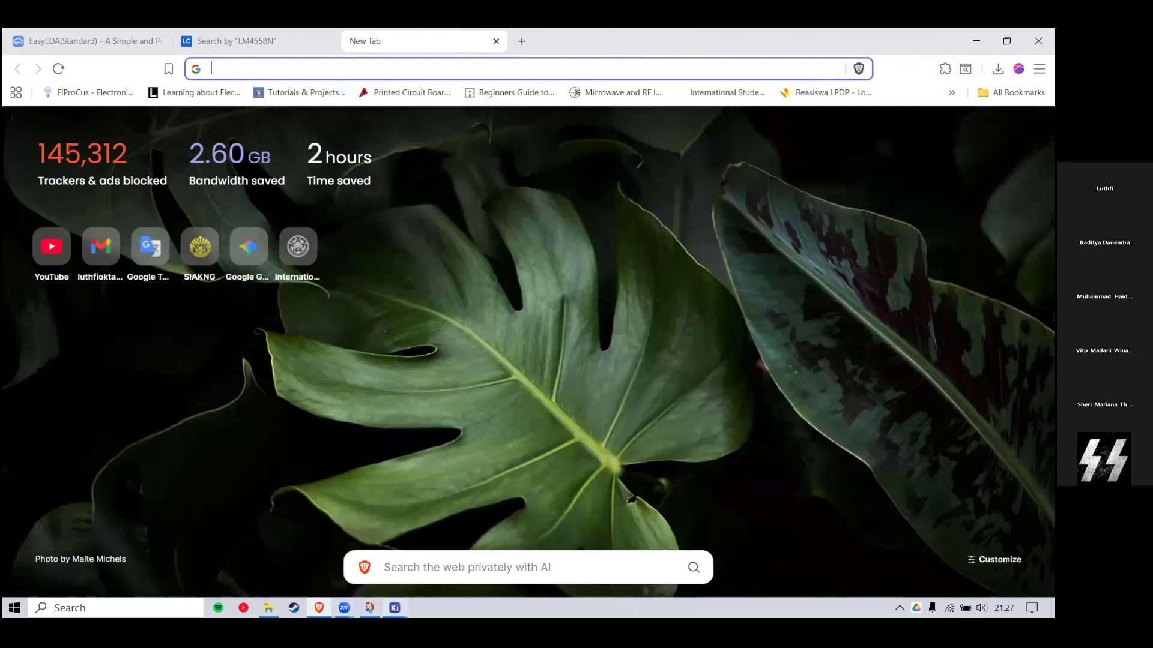
Step: Switch to the KiCad project window, view the Track Width calculator in Calculator Tools, and close the calculator
{"action": "mouse_move", "coordinate": [395, 608]}
{"action": "left_click", "coordinate": [286, 550]}
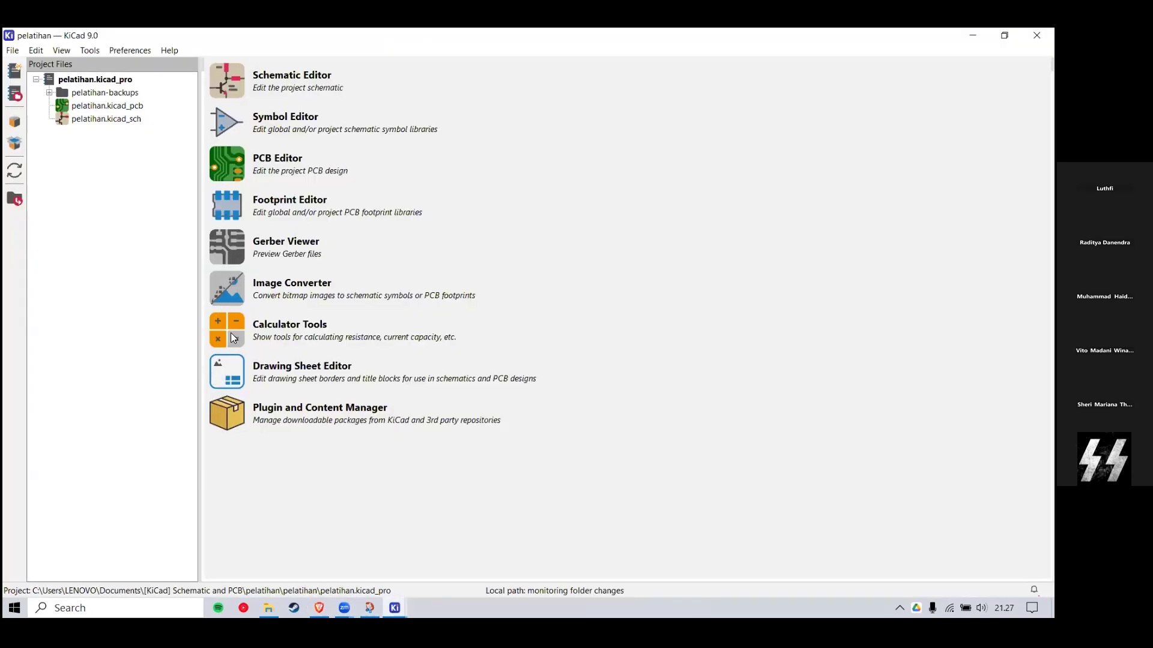
{"action": "left_click", "coordinate": [288, 372]}
{"action": "left_click", "coordinate": [257, 334]}
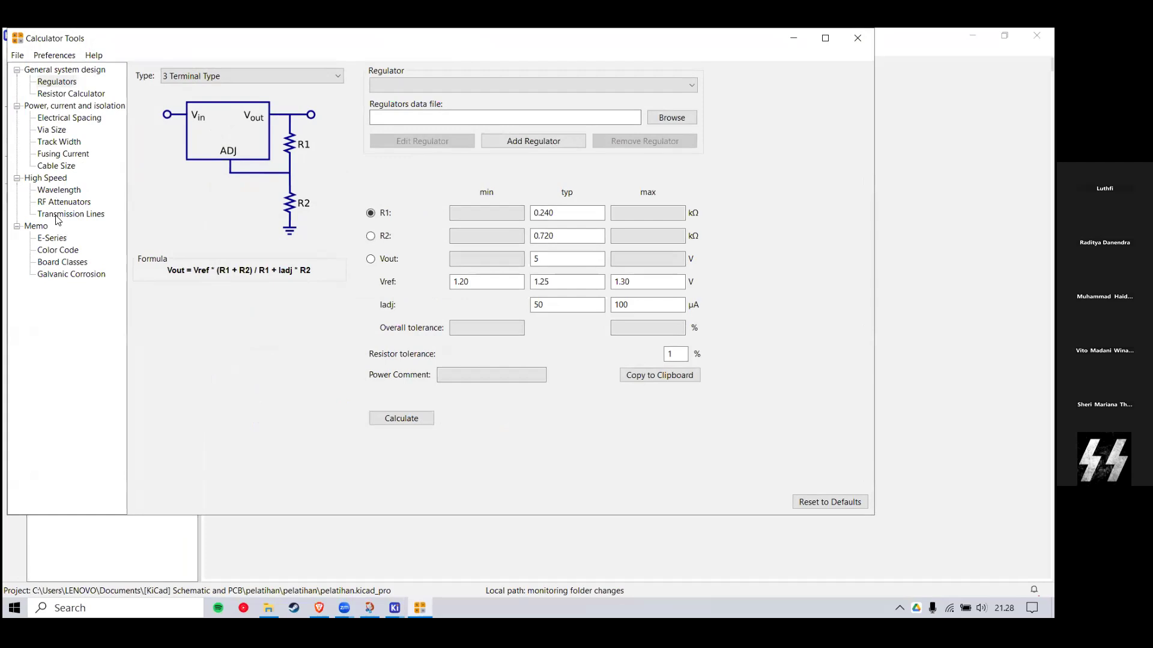
{"action": "left_click", "coordinate": [61, 142]}
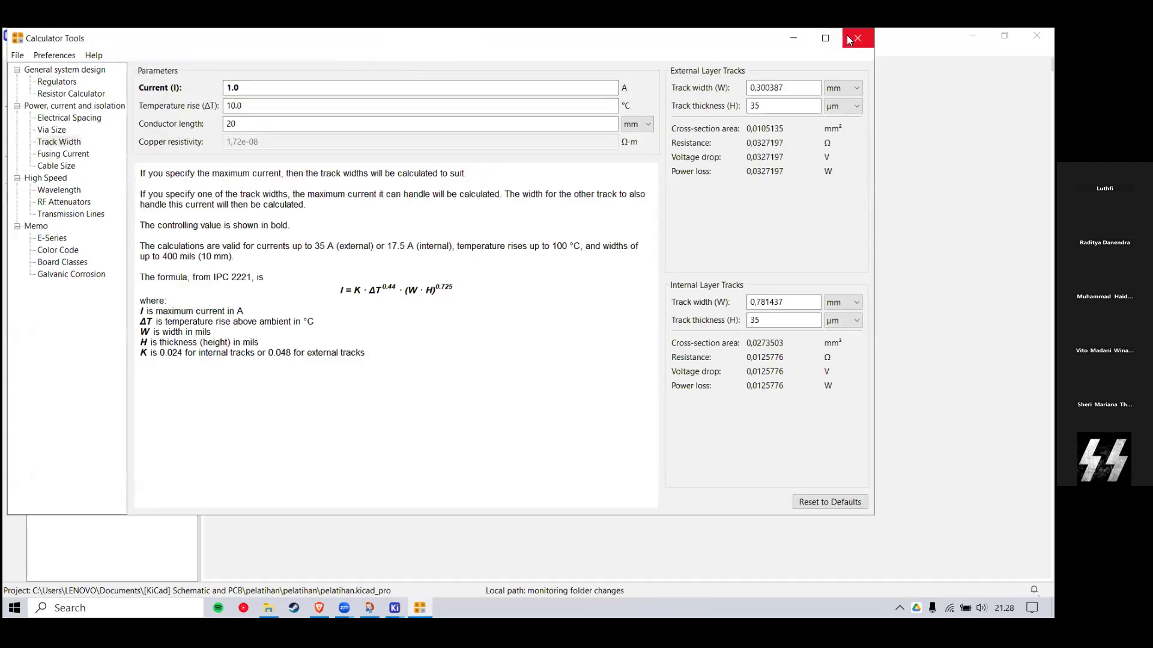
{"action": "left_click", "coordinate": [859, 38]}
Step: Switch to the web browser and open the bookmarked AdvancedPCB Trace Width Calculator at its input section
{"action": "left_click", "coordinate": [973, 36]}
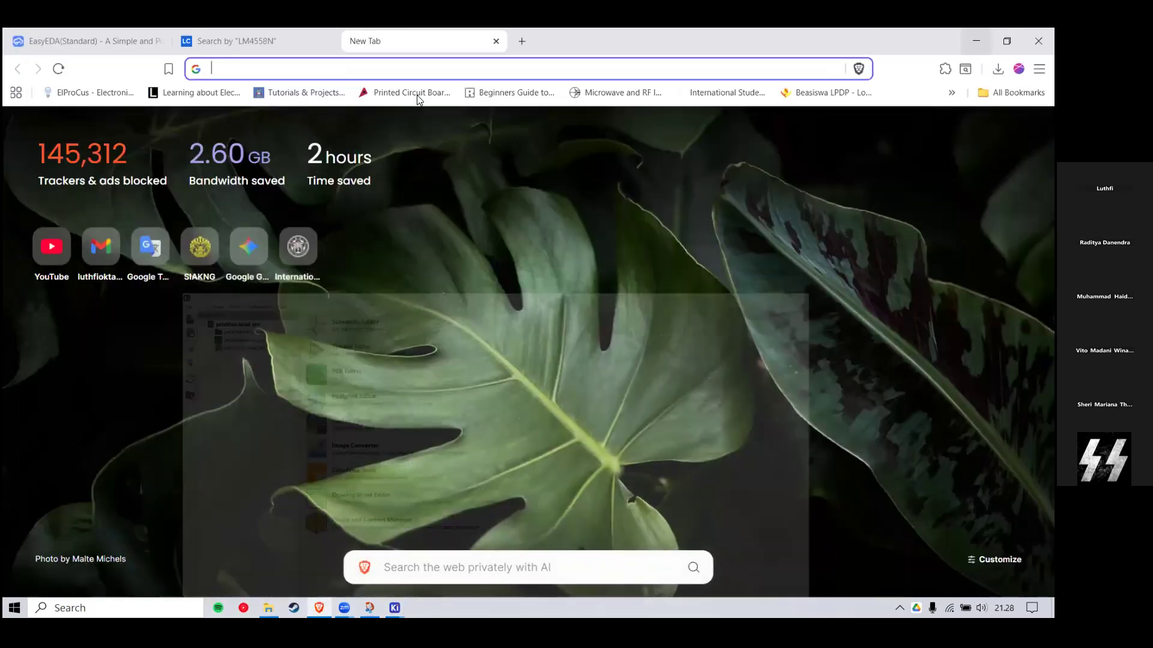
{"action": "left_click", "coordinate": [418, 92]}
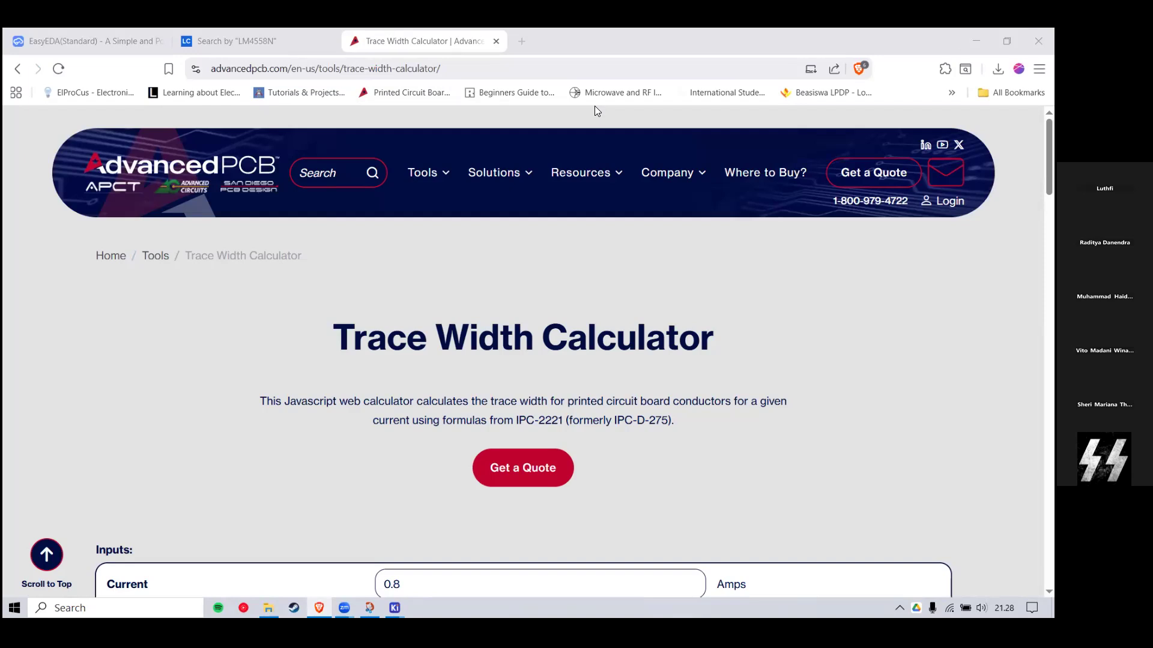
{"action": "scroll", "coordinate": [558, 402], "scroll_direction": "down", "scroll_amount": 5}
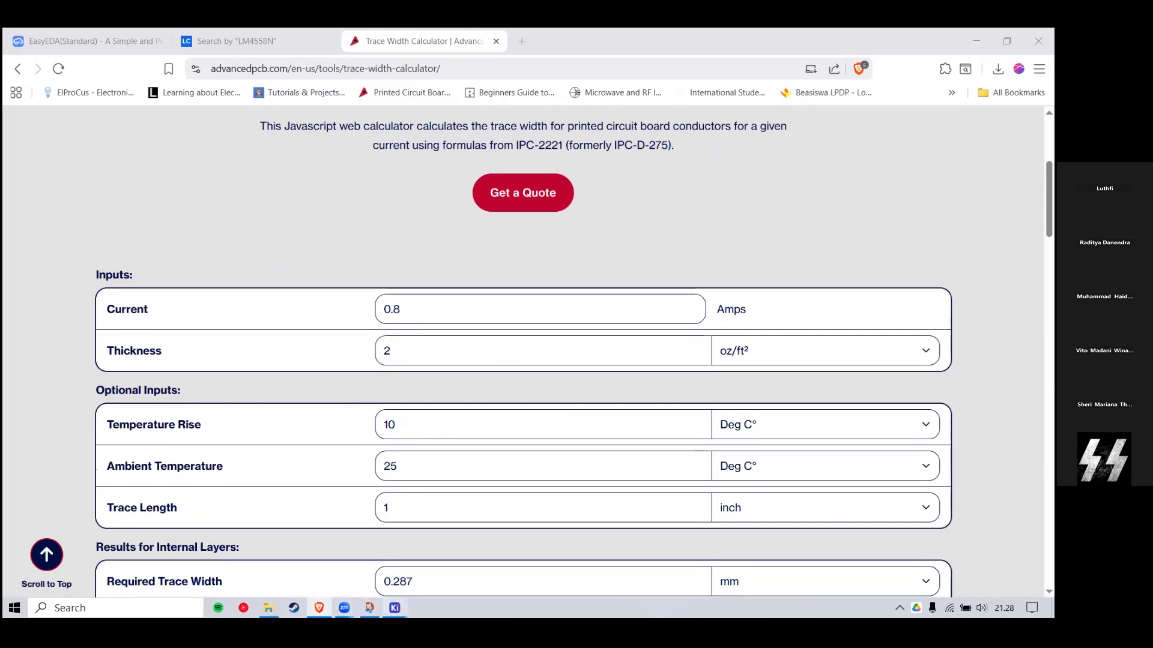
Step: Switch to the PCB Editor and move the Board Setup dialog over the board
{"action": "left_click", "coordinate": [394, 608]}
{"action": "left_click", "coordinate": [431, 530]}
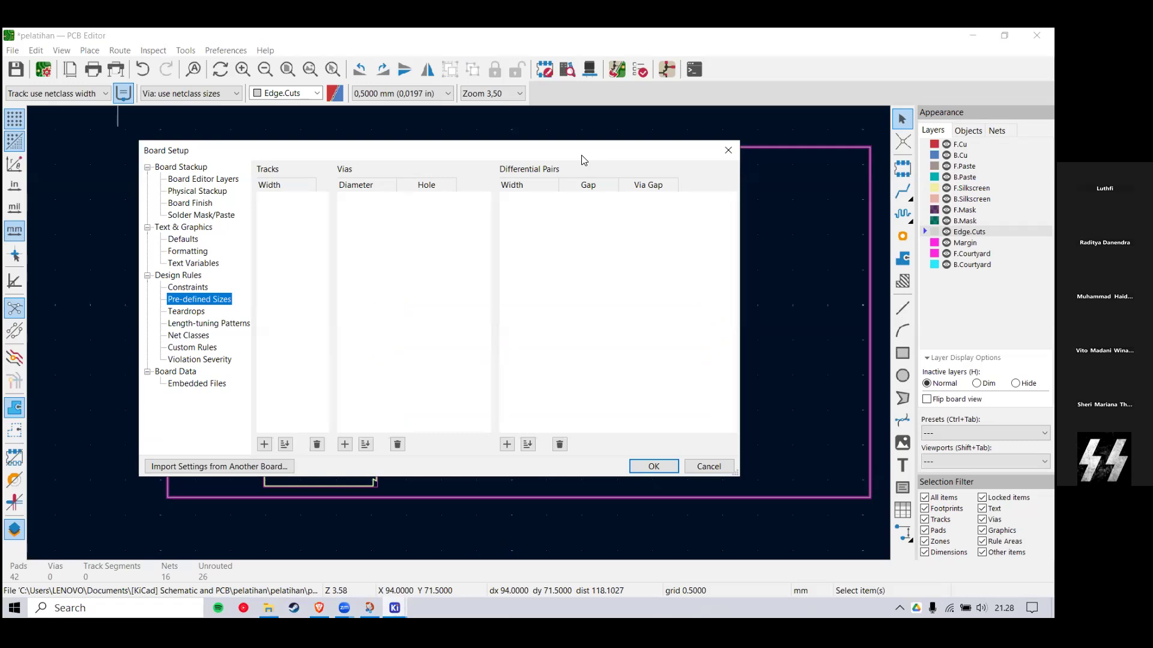
{"action": "left_click_drag", "start_coordinate": [585, 159], "coordinate": [593, 184]}
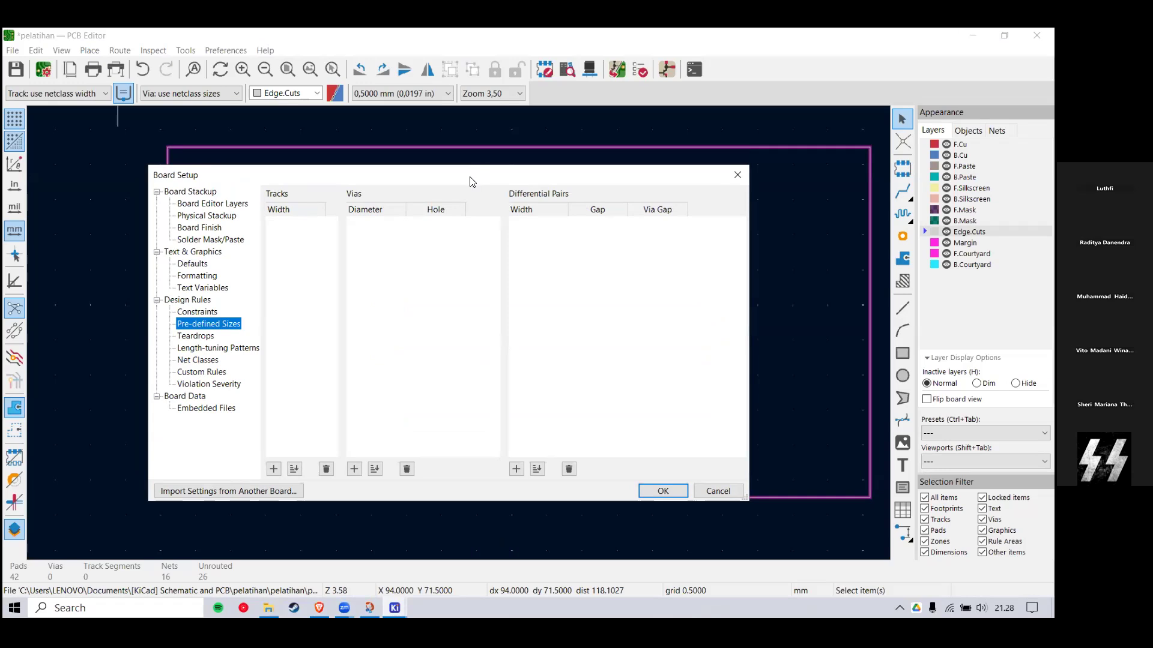
{"action": "left_click_drag", "start_coordinate": [471, 181], "coordinate": [511, 173]}
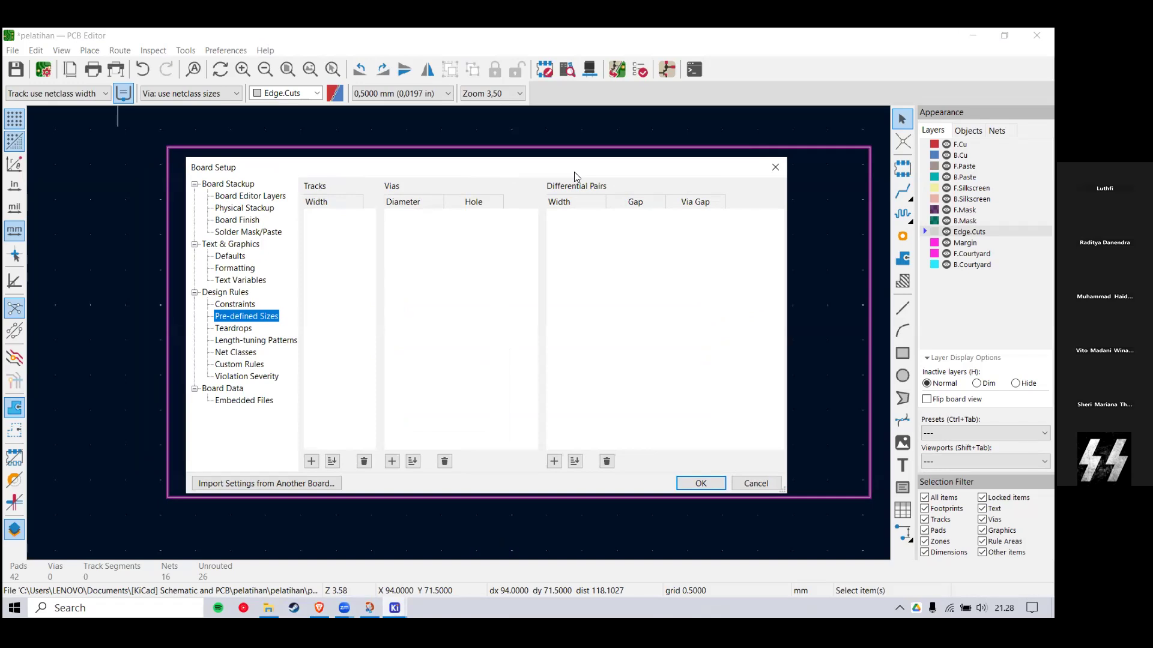
Step: Switch to the browser's Trace Width Calculator and set the current to 1 A
{"action": "left_click", "coordinate": [319, 608]}
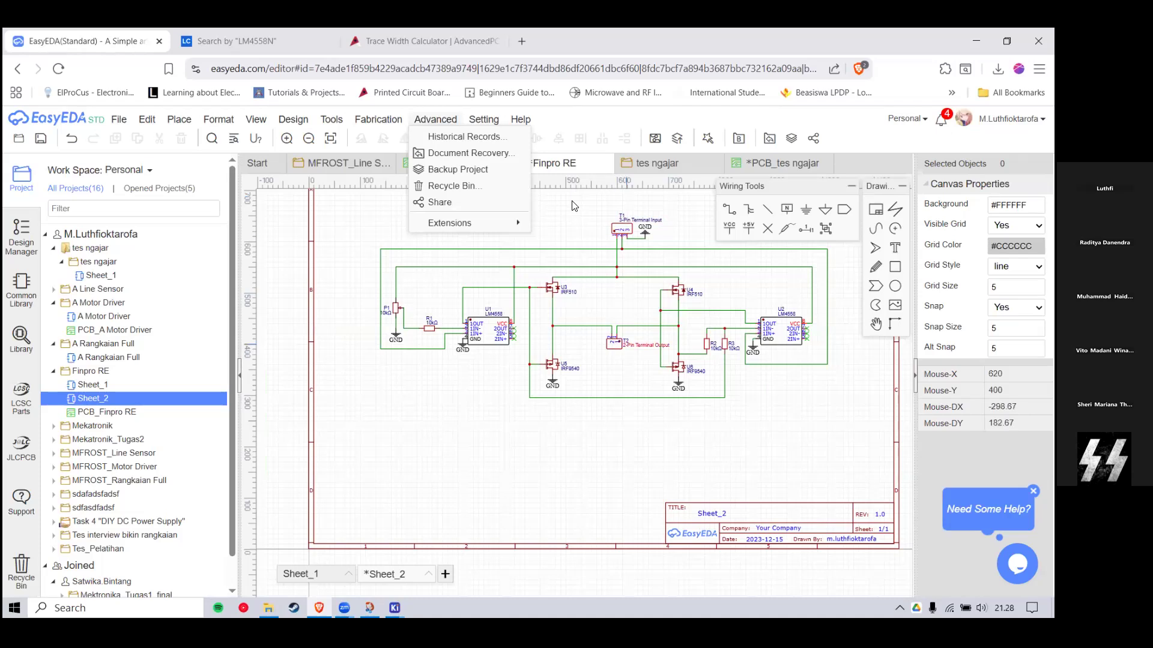
{"action": "left_click", "coordinate": [420, 41]}
{"action": "double_click", "coordinate": [467, 310]}
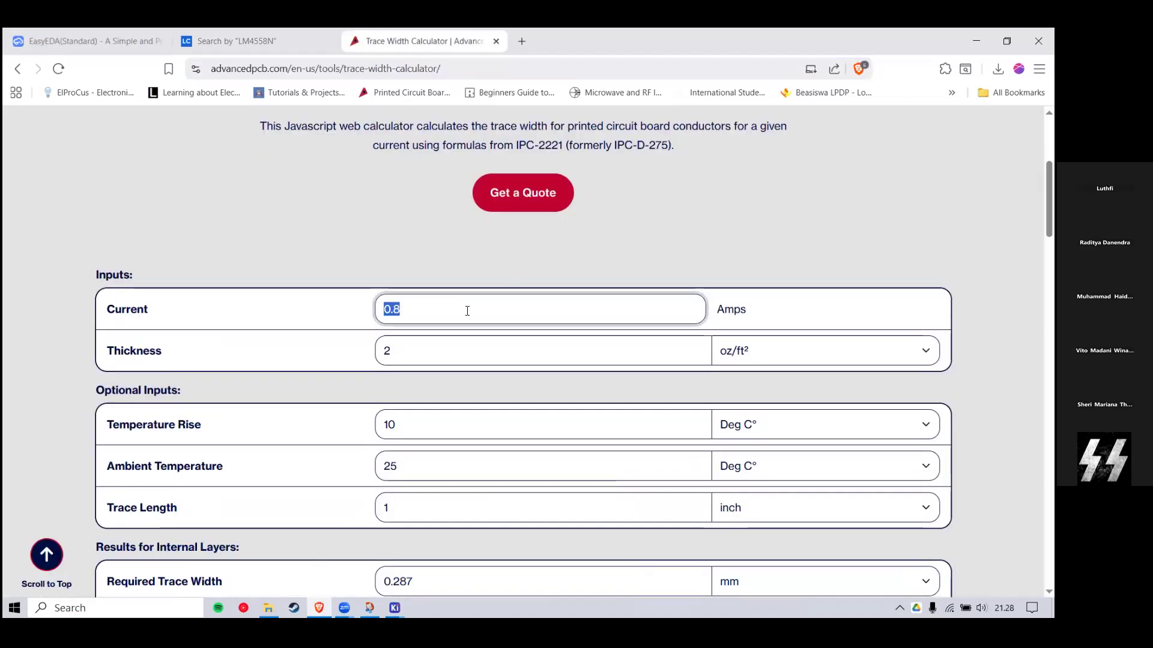
{"action": "type", "text": "1"}
{"action": "left_click", "coordinate": [518, 266]}
Step: Examine the required trace width for internal layers alongside the calculator's current, thickness and temperature inputs
{"action": "scroll", "coordinate": [519, 265], "scroll_direction": "down", "scroll_amount": 2}
{"action": "scroll", "coordinate": [525, 357], "scroll_direction": "down", "scroll_amount": 1}
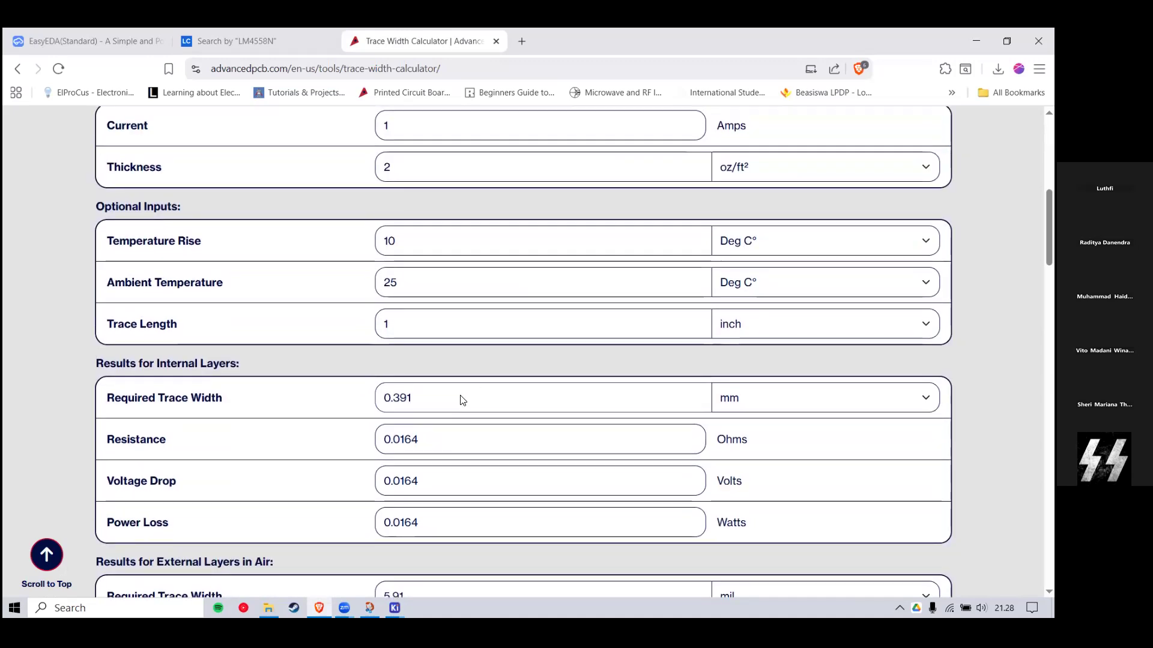
{"action": "scroll", "coordinate": [404, 342], "scroll_direction": "up", "scroll_amount": 2}
{"action": "scroll", "coordinate": [424, 335], "scroll_direction": "down", "scroll_amount": 2}
{"action": "mouse_move", "coordinate": [224, 389]}
{"action": "left_mouse_down"}
{"action": "mouse_move", "coordinate": [174, 390]}
{"action": "mouse_move", "coordinate": [210, 394]}
{"action": "left_mouse_up"}
{"action": "double_click", "coordinate": [133, 390]}
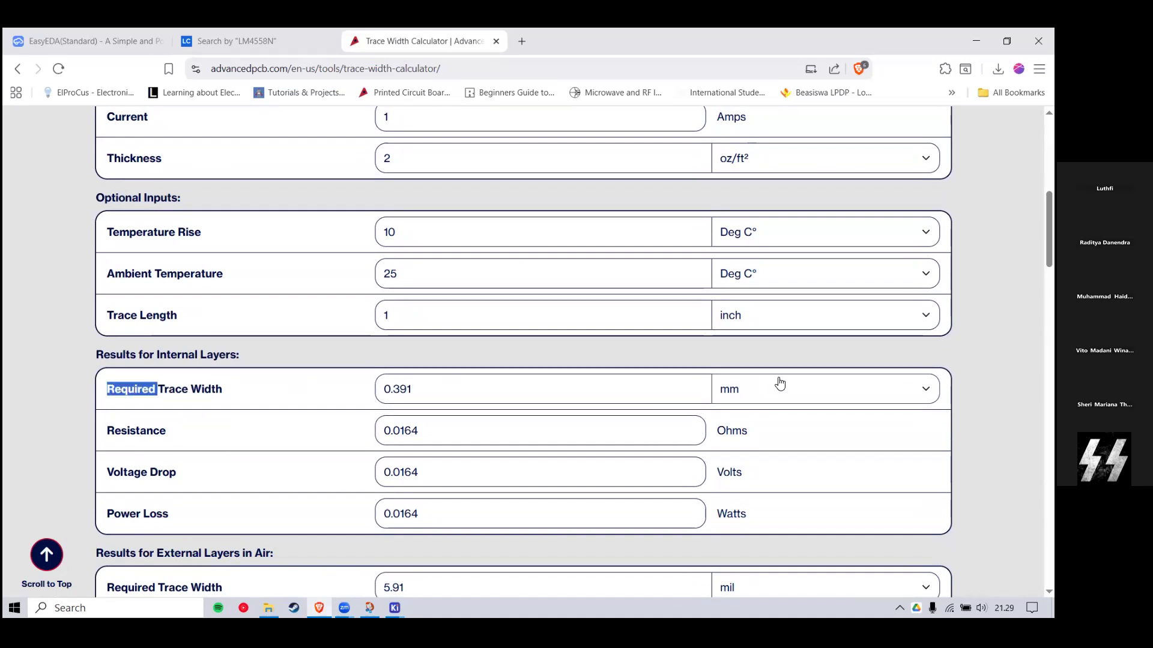
{"action": "scroll", "coordinate": [507, 373], "scroll_direction": "up", "scroll_amount": 2}
{"action": "scroll", "coordinate": [503, 381], "scroll_direction": "down", "scroll_amount": 1}
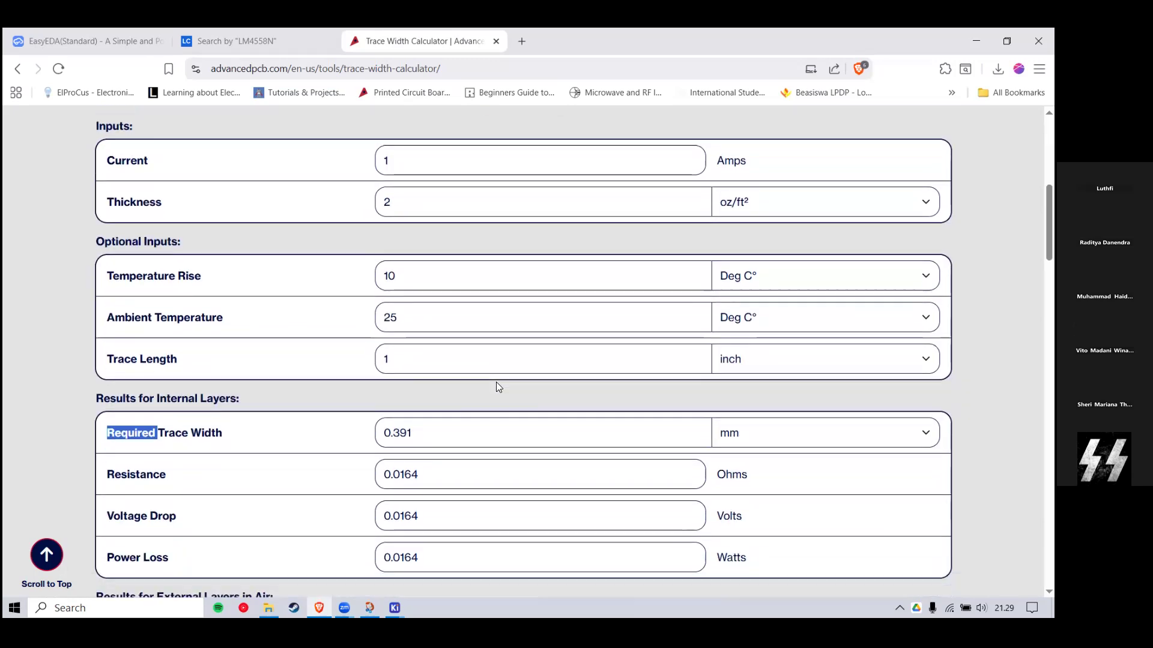
Step: Set the calculator's current to 2 A and check the required trace width for internal layers
{"action": "double_click", "coordinate": [411, 165]}
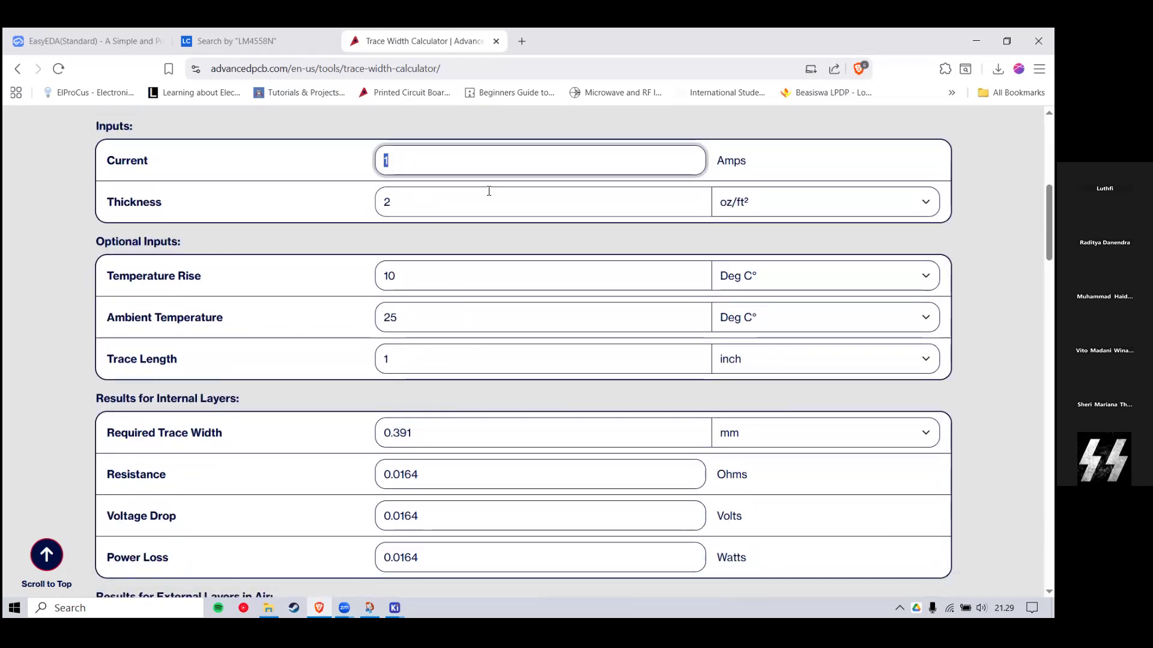
{"action": "scroll", "coordinate": [487, 189], "scroll_direction": "up", "scroll_amount": 2}
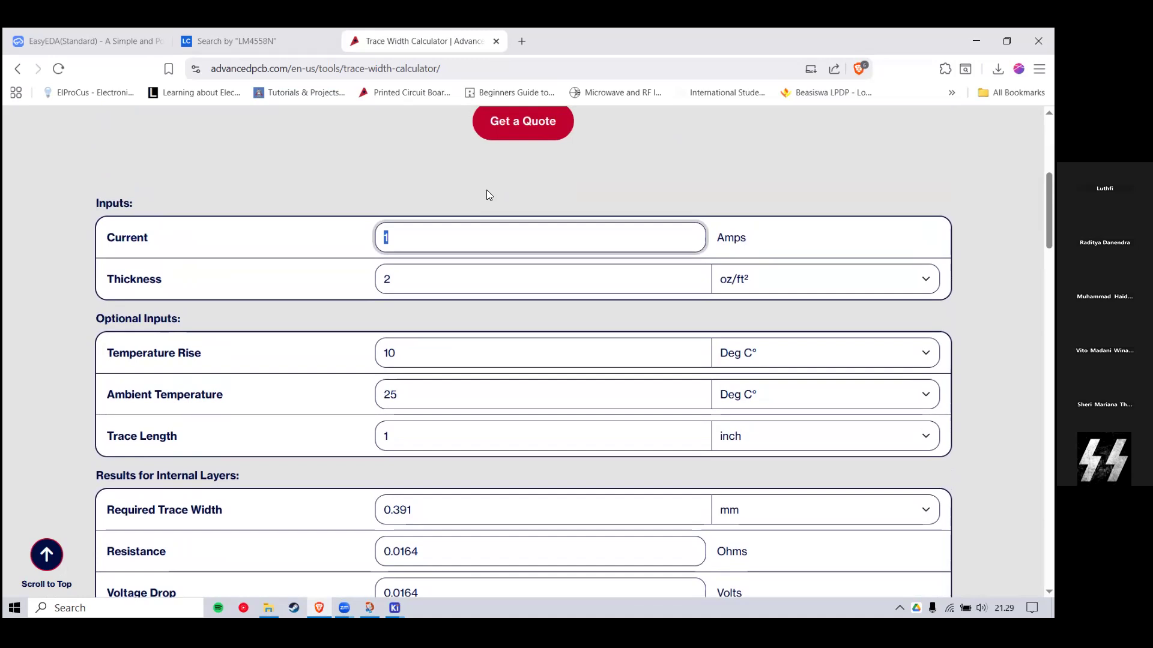
{"action": "type", "text": "2"}
{"action": "scroll", "coordinate": [486, 190], "scroll_direction": "down", "scroll_amount": 1}
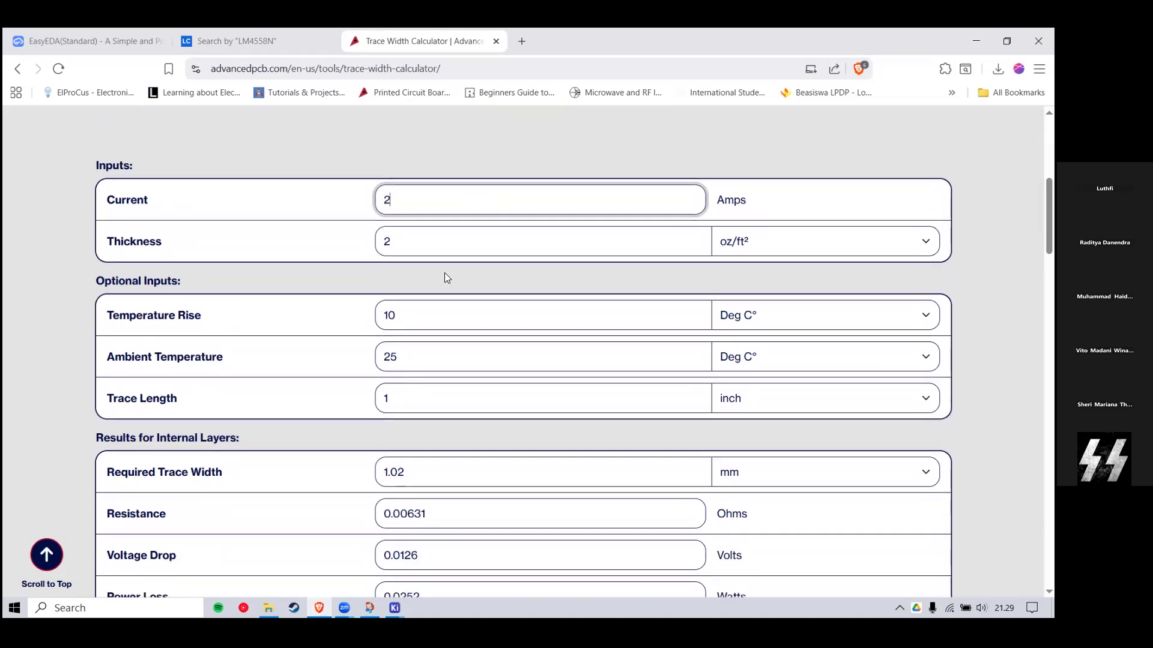
{"action": "scroll", "coordinate": [446, 278], "scroll_direction": "down", "scroll_amount": 1}
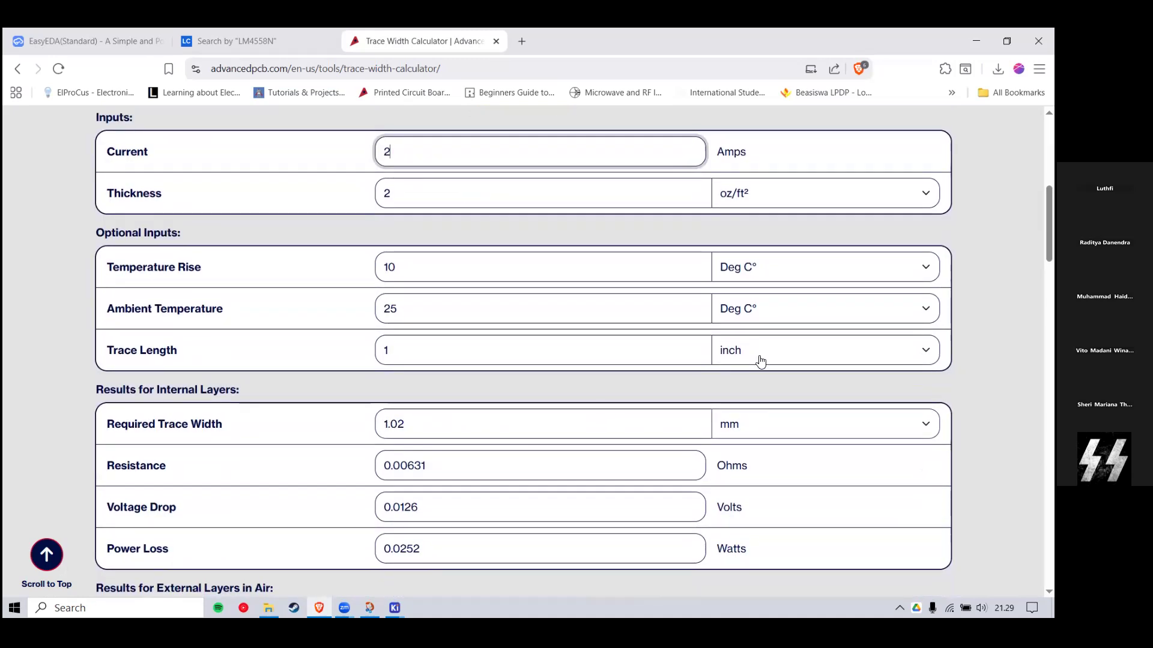
Step: Return to Board Setup, add pre-defined track widths of 1 mm and 0.3 mm, and apply the settings
{"action": "left_click", "coordinate": [977, 41]}
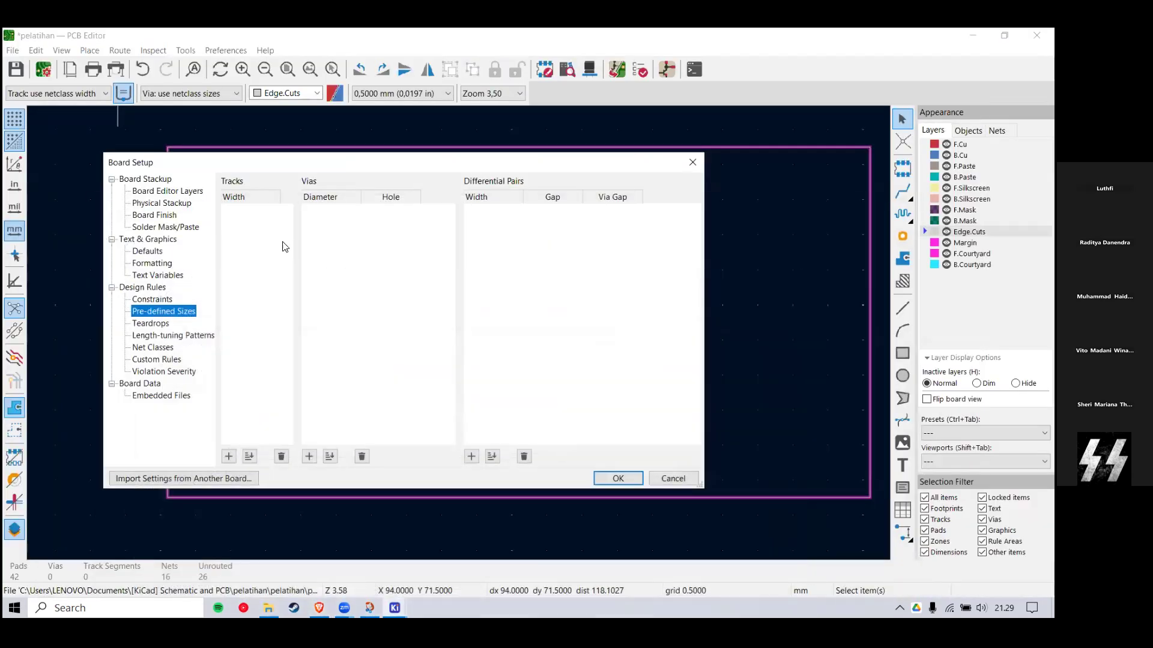
{"action": "left_click", "coordinate": [228, 456]}
{"action": "type", "text": "1"}
{"action": "left_click", "coordinate": [228, 457]}
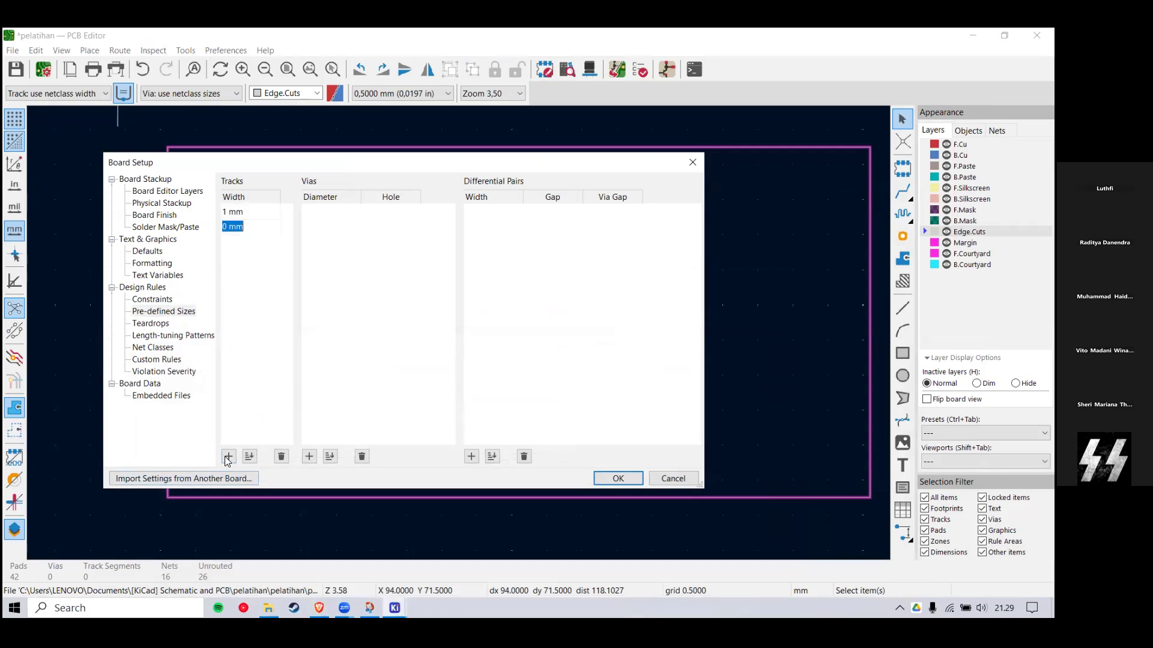
{"action": "left_click", "coordinate": [228, 229]}
{"action": "type", "text": ".15"}
{"action": "key", "text": "BackSpace"}
{"action": "key", "text": "BackSpace"}
{"action": "left_click", "coordinate": [246, 263]}
{"action": "left_click", "coordinate": [611, 482]}
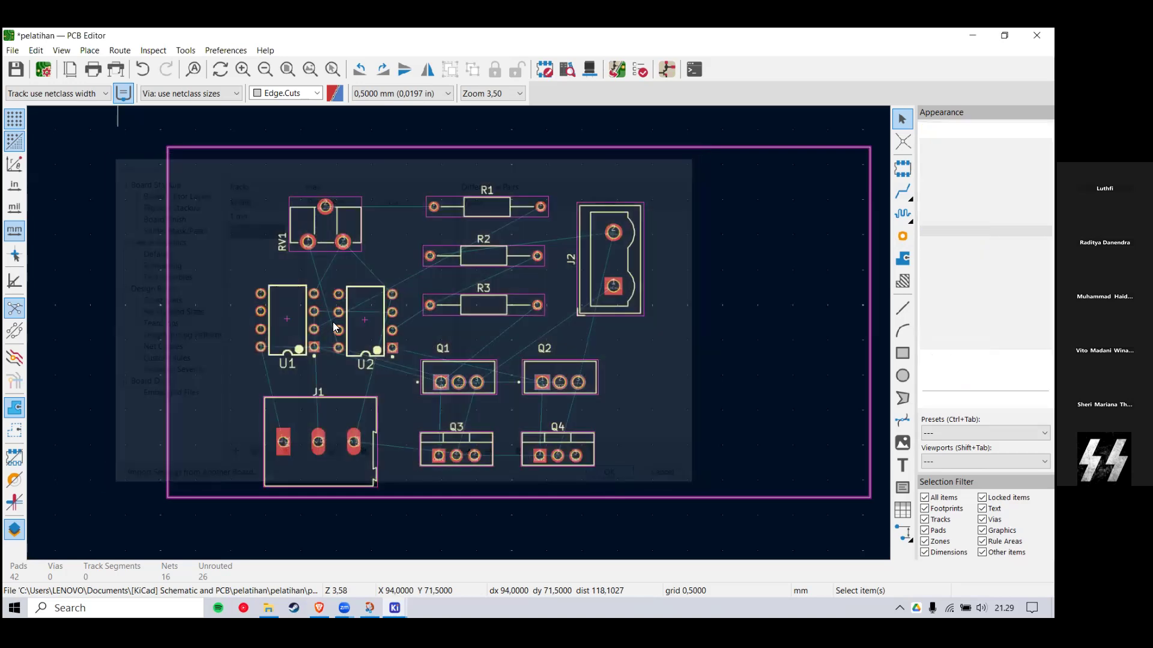
Step: Save the board file with the updated design rules
{"action": "scroll", "coordinate": [405, 341], "scroll_direction": "up", "scroll_amount": 1}
{"action": "scroll", "coordinate": [460, 333], "scroll_direction": "down", "scroll_amount": 1}
{"action": "scroll", "coordinate": [456, 332], "scroll_direction": "down", "scroll_amount": 1}
{"action": "left_click", "coordinate": [12, 50]}
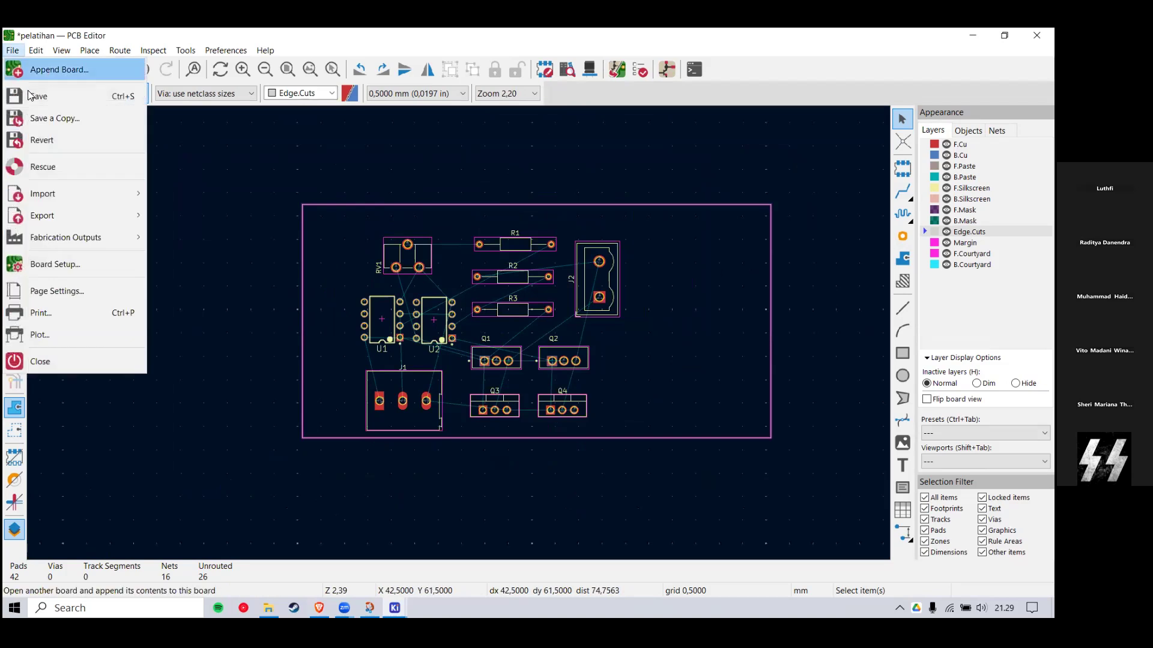
{"action": "left_click", "coordinate": [41, 96]}
Step: Try to route a single track in the board's empty area while Edge.Cuts is the active layer
{"action": "scroll", "coordinate": [456, 333], "scroll_direction": "up", "scroll_amount": 2}
{"action": "scroll", "coordinate": [457, 333], "scroll_direction": "down", "scroll_amount": 2}
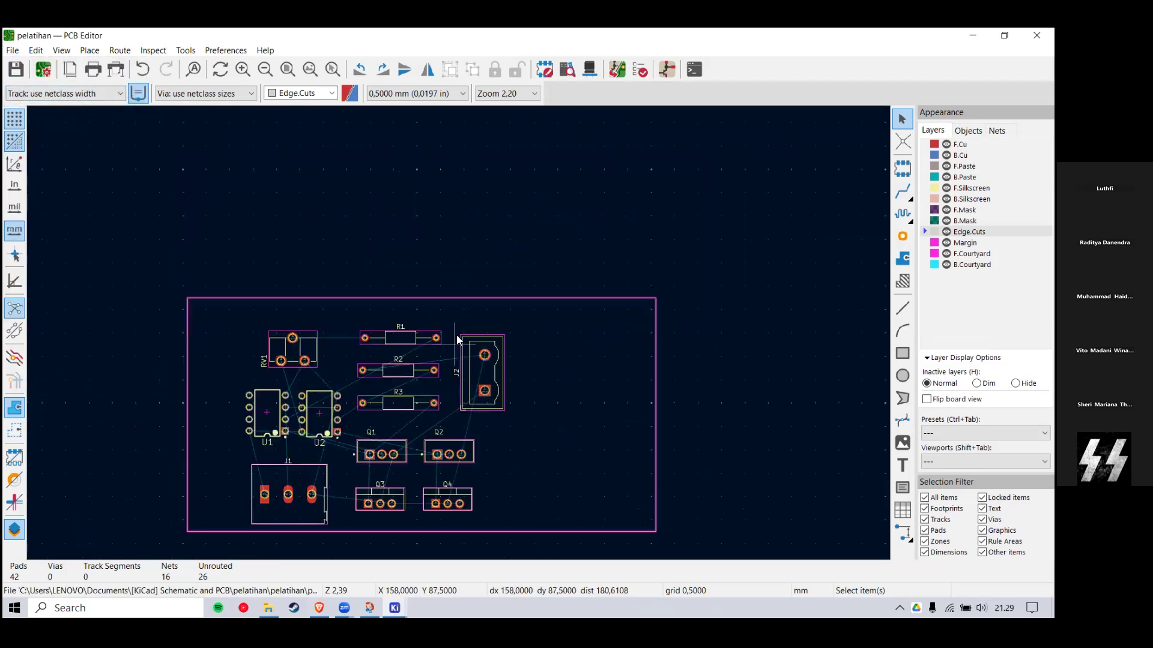
{"action": "scroll", "coordinate": [428, 382], "scroll_direction": "up", "scroll_amount": 1}
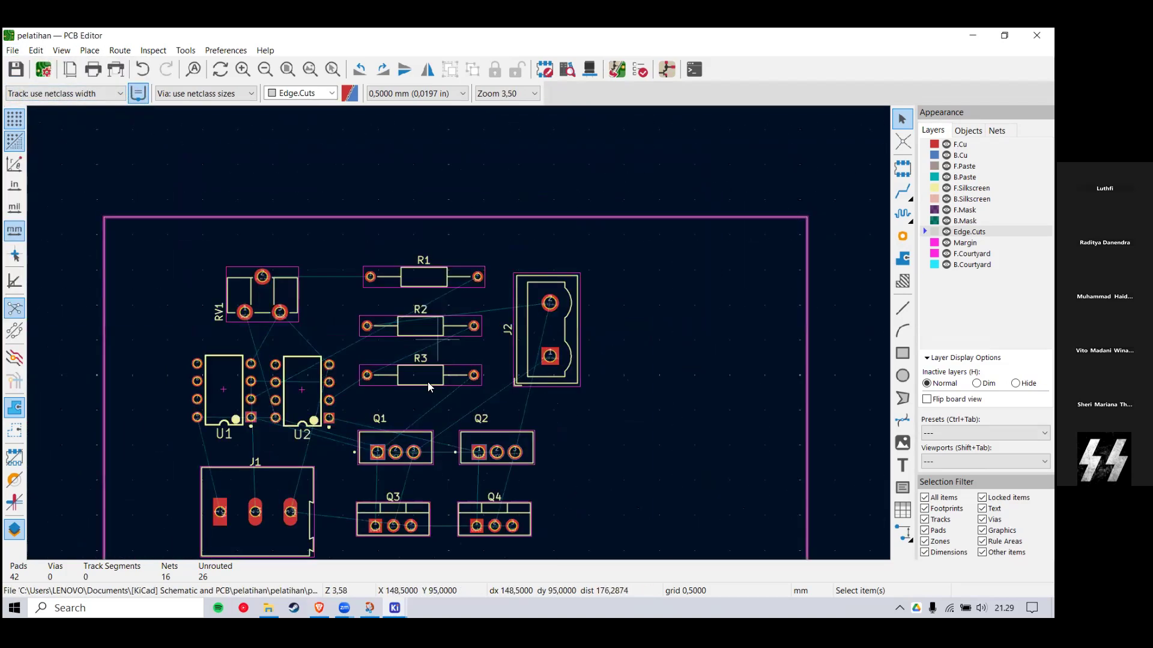
{"action": "left_click", "coordinate": [902, 191]}
{"action": "left_click", "coordinate": [665, 359]}
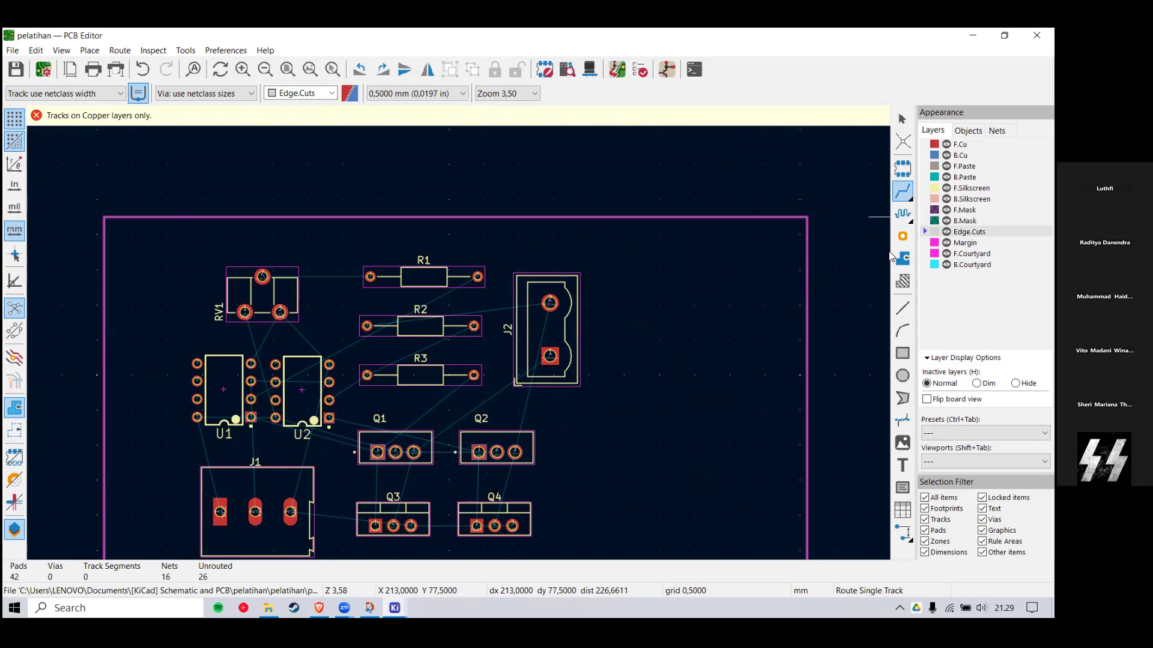
{"action": "key", "text": "Escape"}
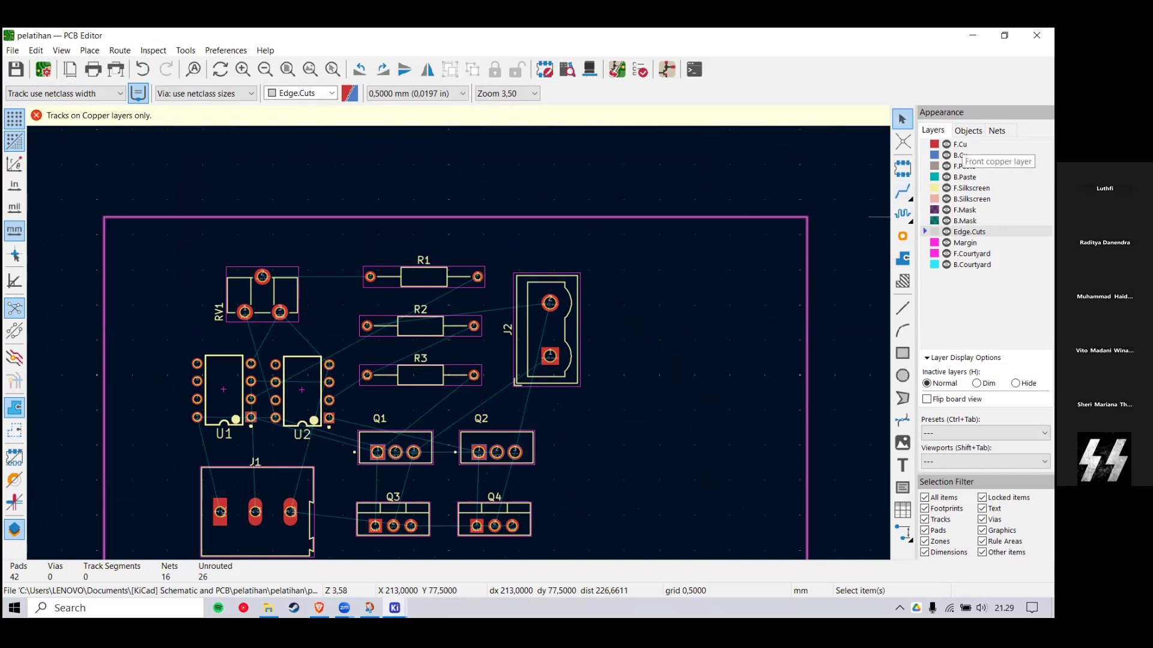
Step: Make F.Cu the active layer and route a C-shaped track at netclass width in the empty area beside J2
{"action": "left_click", "coordinate": [959, 144]}
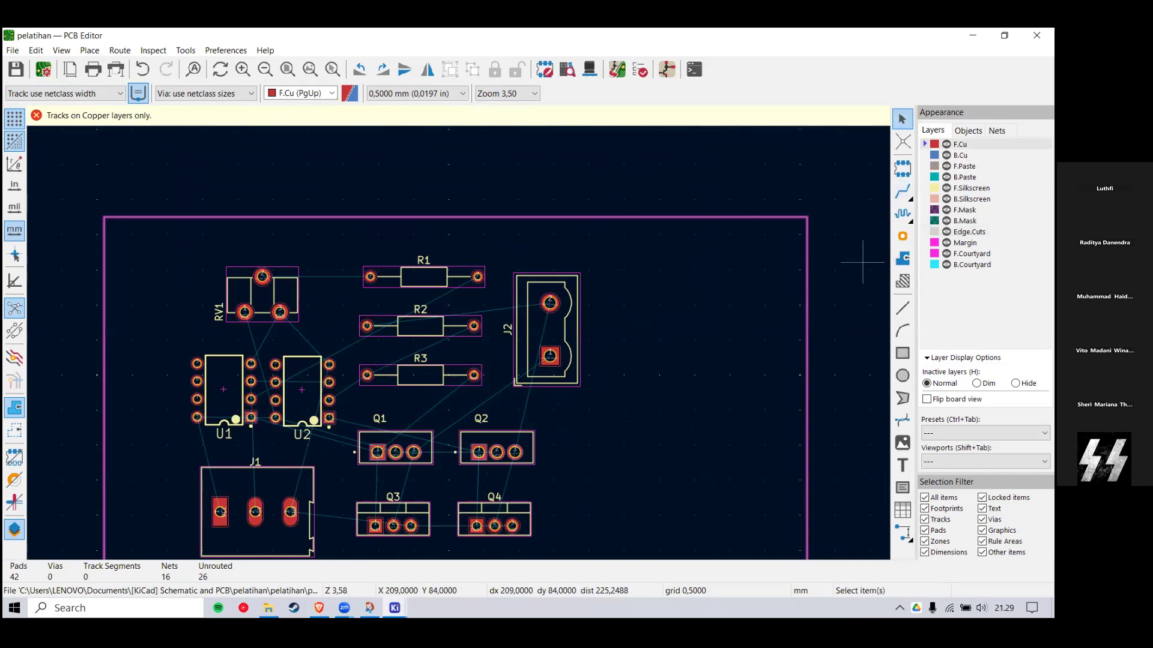
{"action": "left_click", "coordinate": [906, 185]}
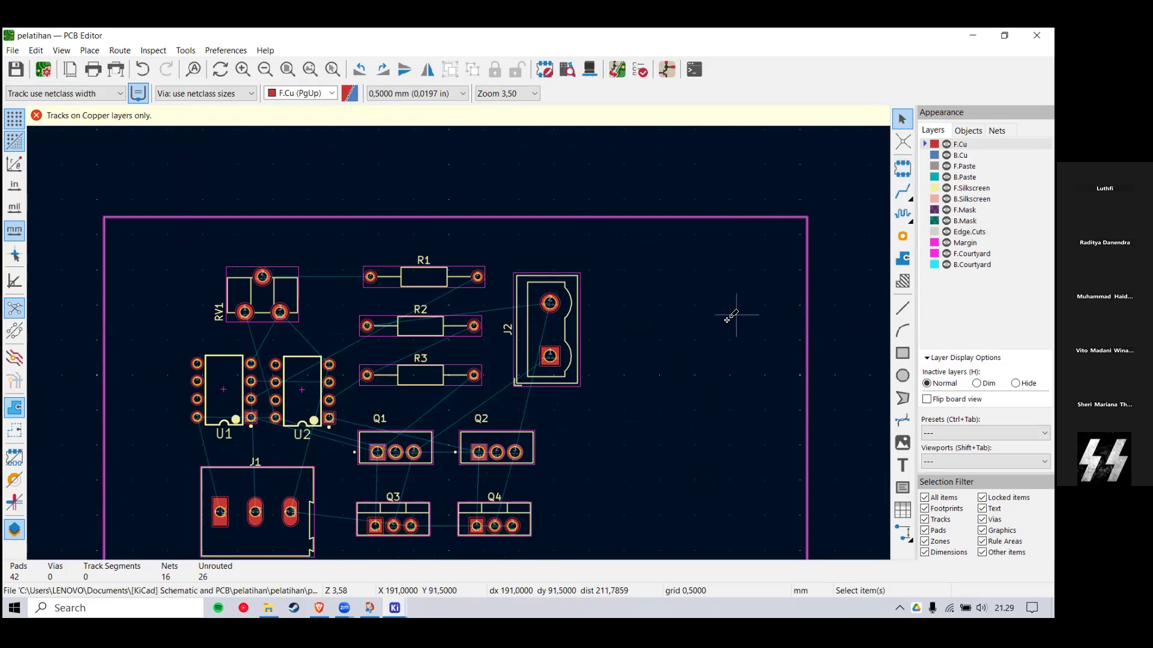
{"action": "left_click", "coordinate": [724, 319]}
{"action": "left_click", "coordinate": [680, 392]}
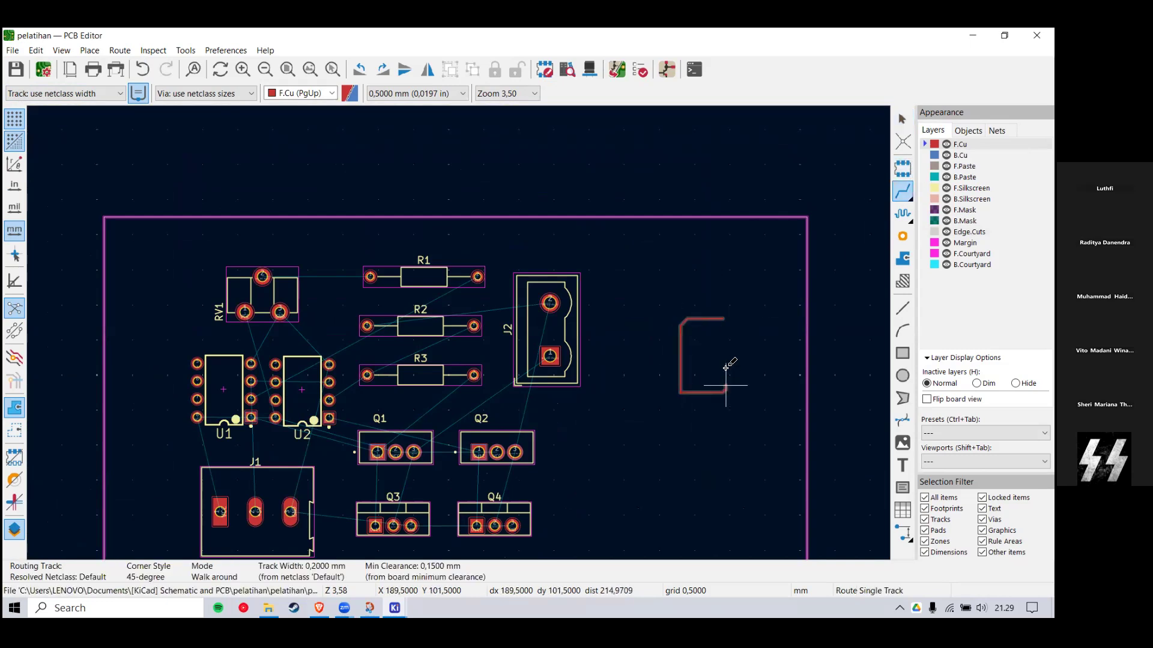
{"action": "double_click", "coordinate": [726, 390]}
Step: Set the track width to 1 mm and route a short bent track on F.Cu below the C-shaped one
{"action": "left_click", "coordinate": [75, 94]}
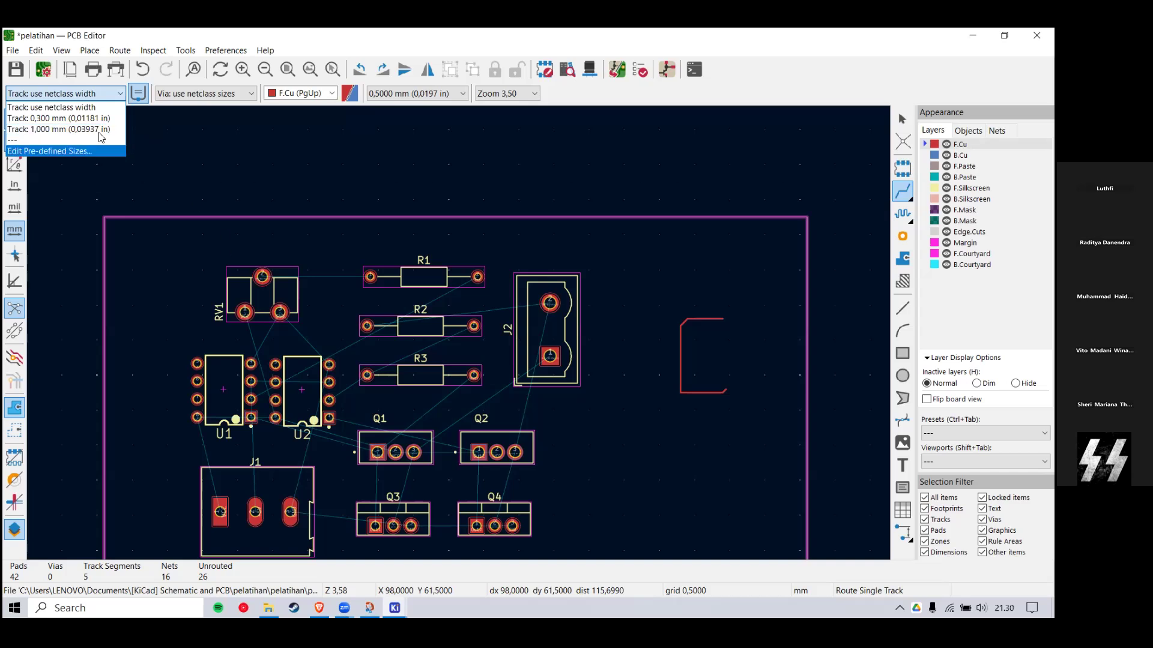
{"action": "left_click", "coordinate": [90, 128]}
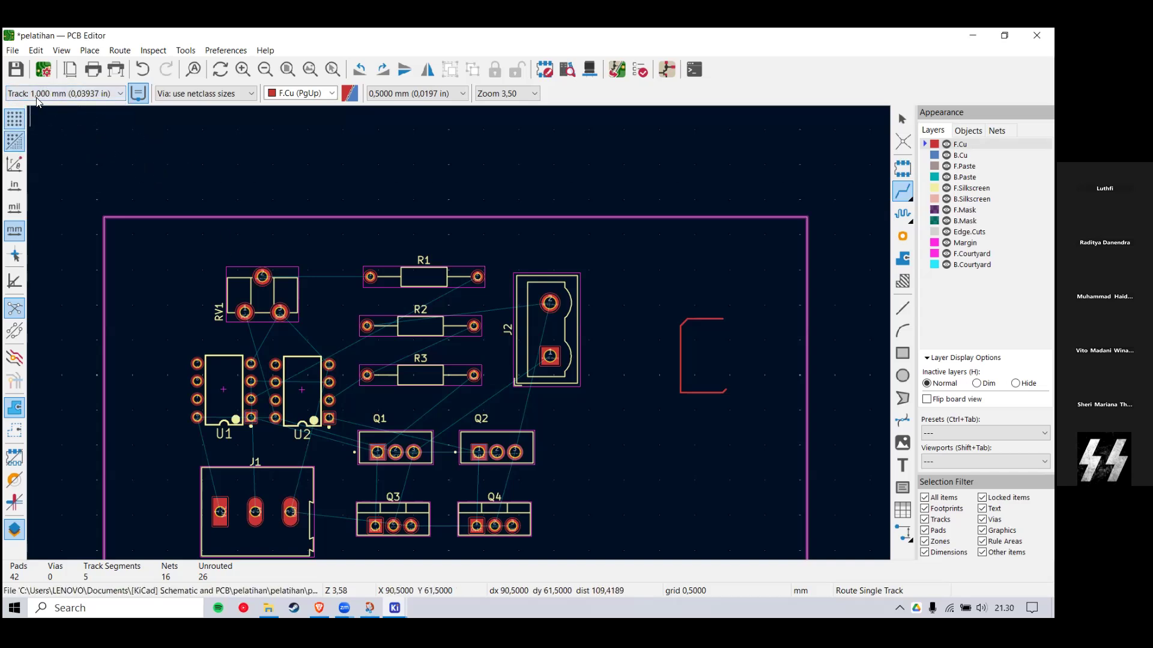
{"action": "scroll", "coordinate": [486, 348], "scroll_direction": "down", "scroll_amount": 2}
{"action": "scroll", "coordinate": [624, 381], "scroll_direction": "down", "scroll_amount": 1}
{"action": "scroll", "coordinate": [640, 379], "scroll_direction": "up", "scroll_amount": 3}
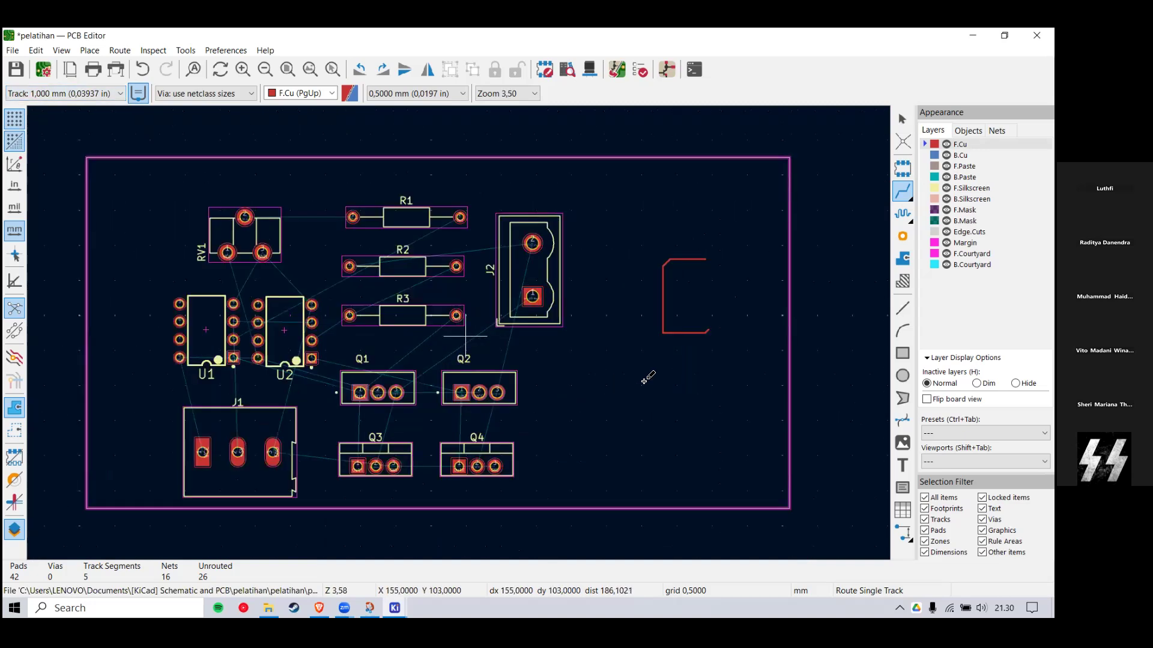
{"action": "left_click", "coordinate": [604, 385]}
{"action": "double_click", "coordinate": [688, 354]}
Step: Make B.Cu the active layer and route a short bent 1 mm track in the empty area below the F.Cu tracks
{"action": "key", "text": "Page_Down"}
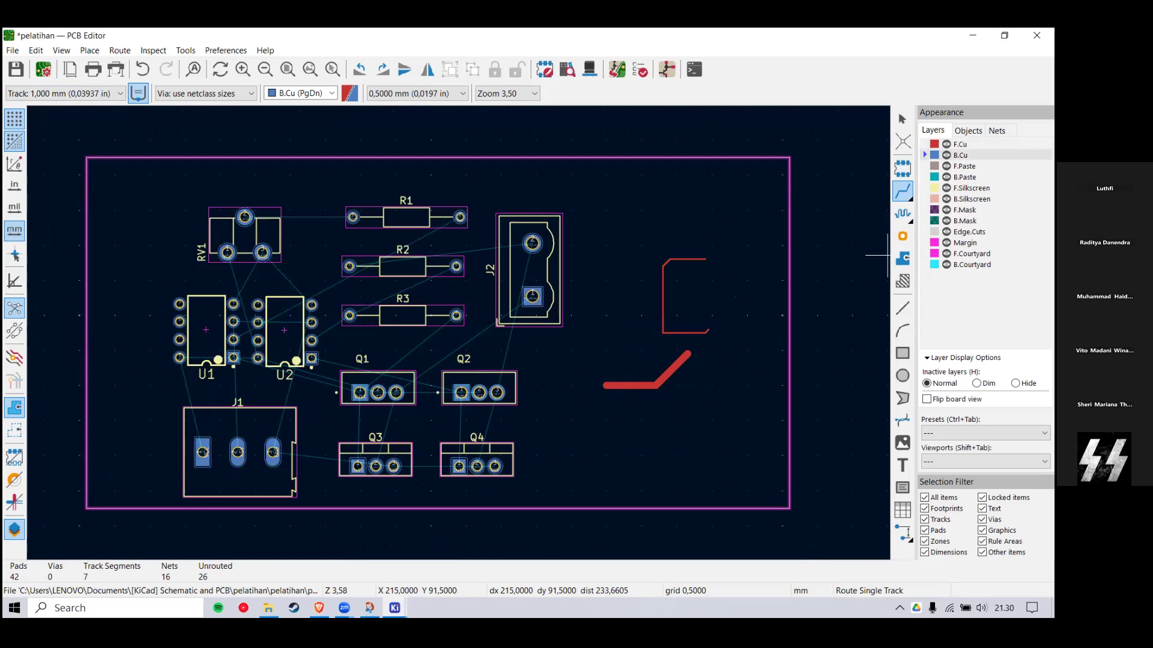
{"action": "left_click", "coordinate": [604, 417]}
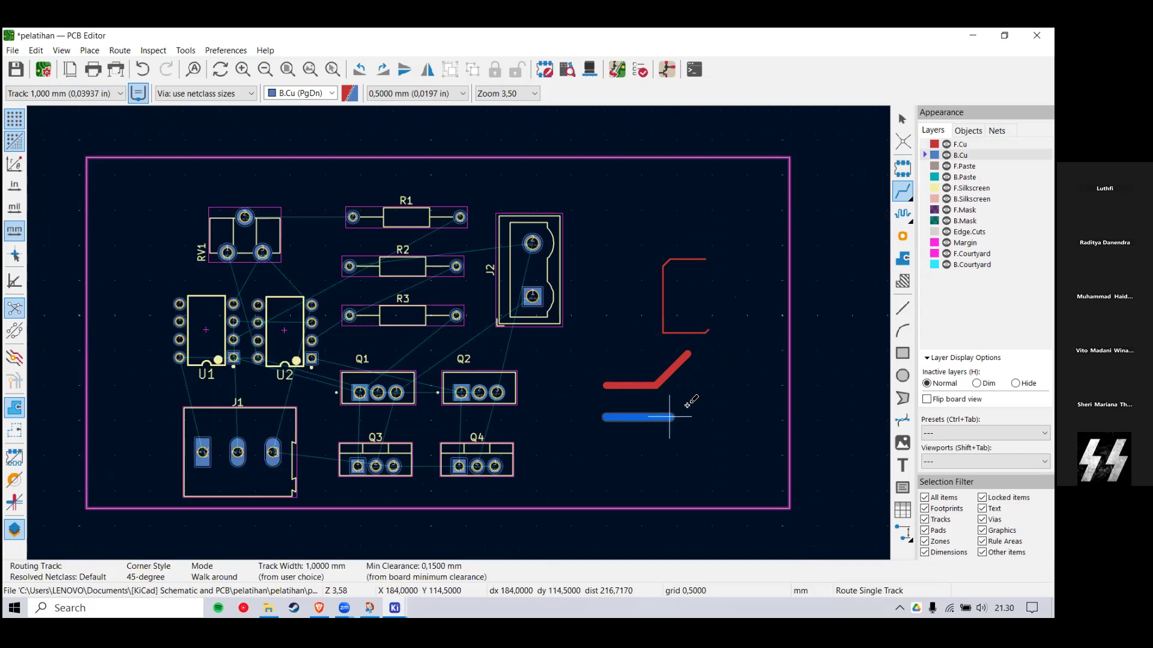
{"action": "double_click", "coordinate": [698, 391]}
{"action": "key", "text": "Escape"}
Step: Select all the practice tracks in the empty area beside the components and delete them
{"action": "left_click_drag", "start_coordinate": [737, 231], "coordinate": [590, 447]}
{"action": "key", "text": "Delete"}
Step: Route a 1 mm VCC track on F.Cu from J1's rectangular pad to U1's VCC pad
{"action": "key", "text": "Page_Up"}
{"action": "key", "text": "x"}
{"action": "left_click", "coordinate": [203, 454]}
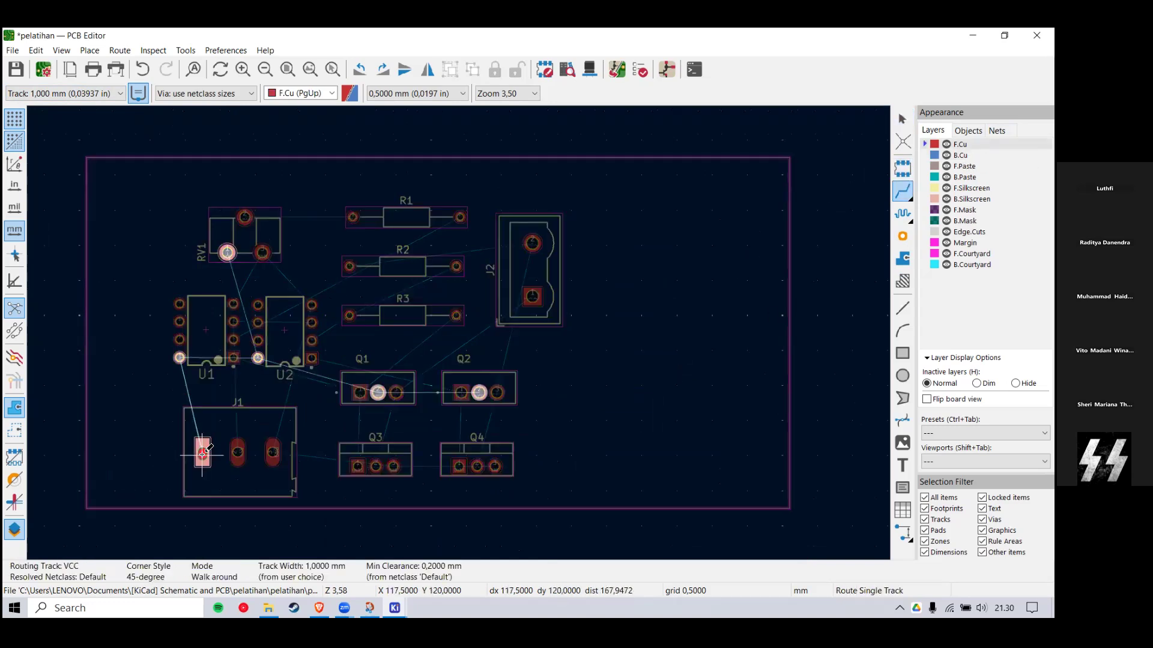
{"action": "left_click", "coordinate": [179, 357]}
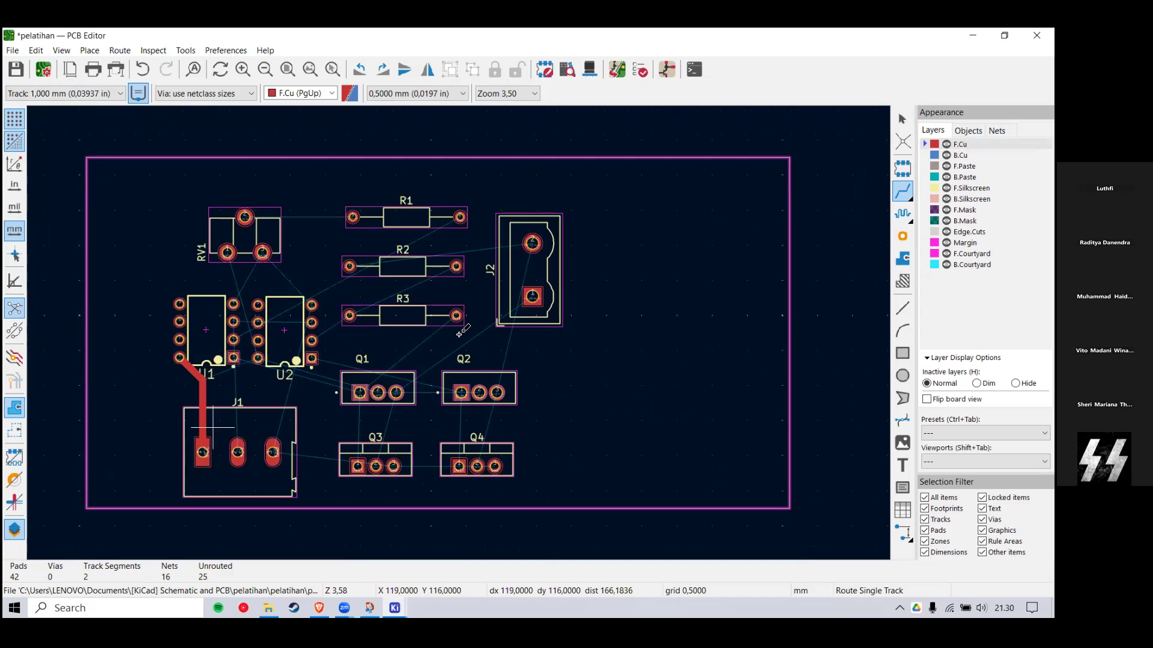
Step: Route a 1 mm GND track on F.Cu from U1's GND pad to pad 3 of RV1 and end routing
{"action": "scroll", "coordinate": [235, 414], "scroll_direction": "up", "scroll_amount": 3}
{"action": "scroll", "coordinate": [284, 414], "scroll_direction": "down", "scroll_amount": 3}
{"action": "scroll", "coordinate": [284, 414], "scroll_direction": "up", "scroll_amount": 2}
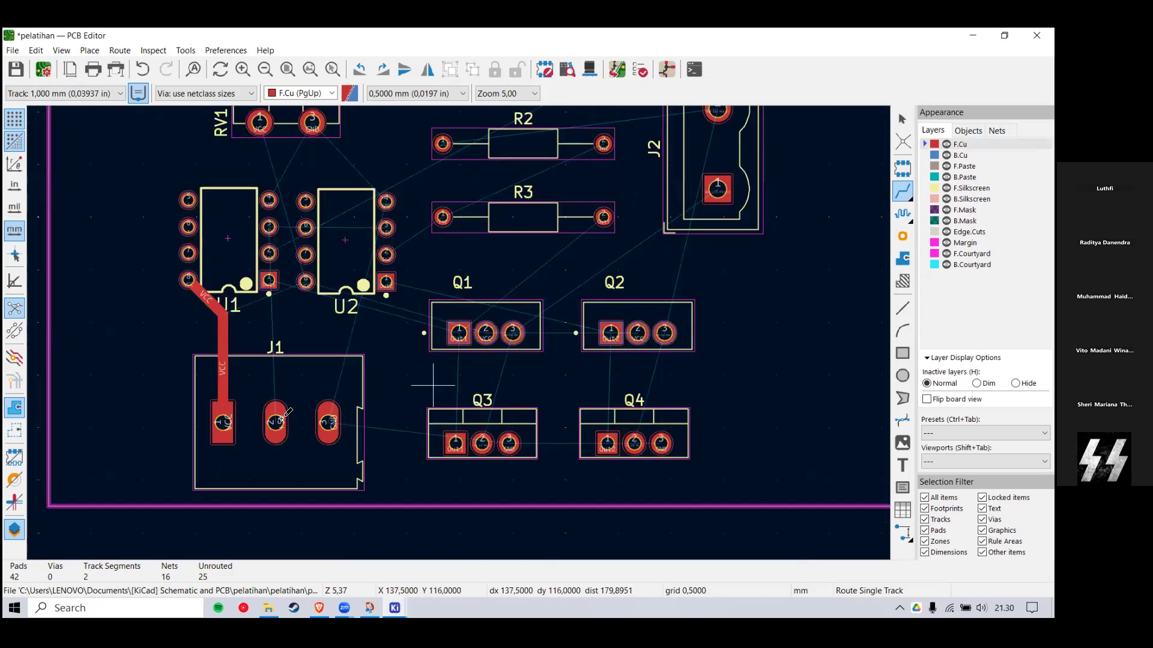
{"action": "scroll", "coordinate": [421, 313], "scroll_direction": "down", "scroll_amount": 3}
{"action": "scroll", "coordinate": [474, 273], "scroll_direction": "up", "scroll_amount": 2}
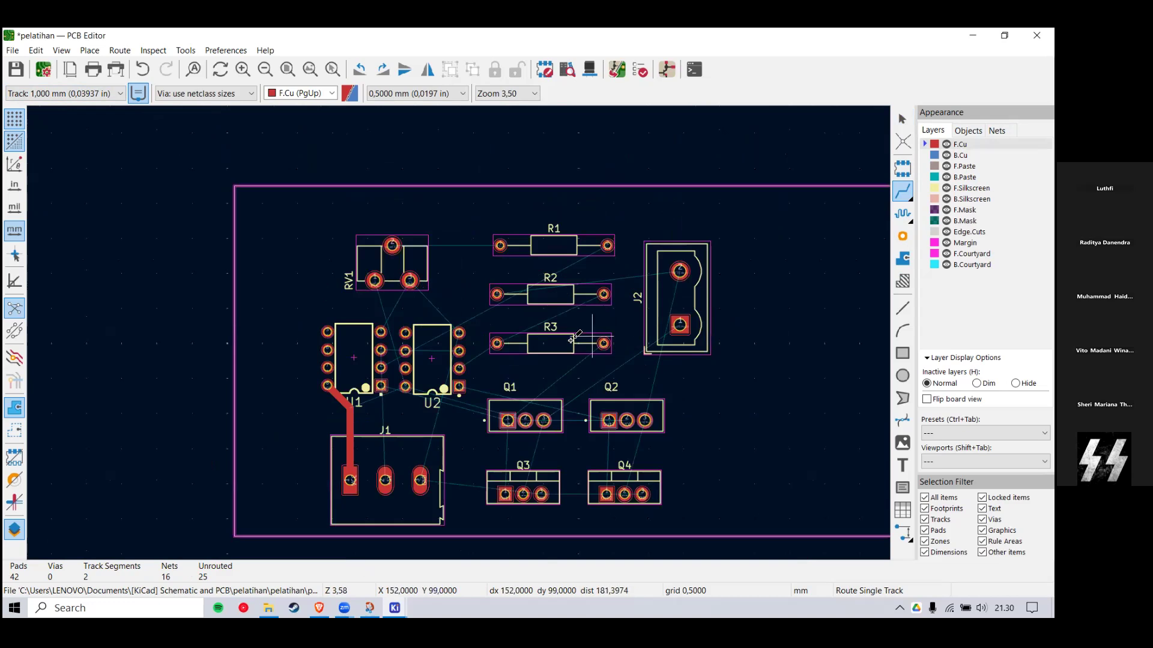
{"action": "scroll", "coordinate": [420, 318], "scroll_direction": "up", "scroll_amount": 3}
{"action": "scroll", "coordinate": [401, 308], "scroll_direction": "down", "scroll_amount": 4}
{"action": "scroll", "coordinate": [445, 366], "scroll_direction": "up", "scroll_amount": 4}
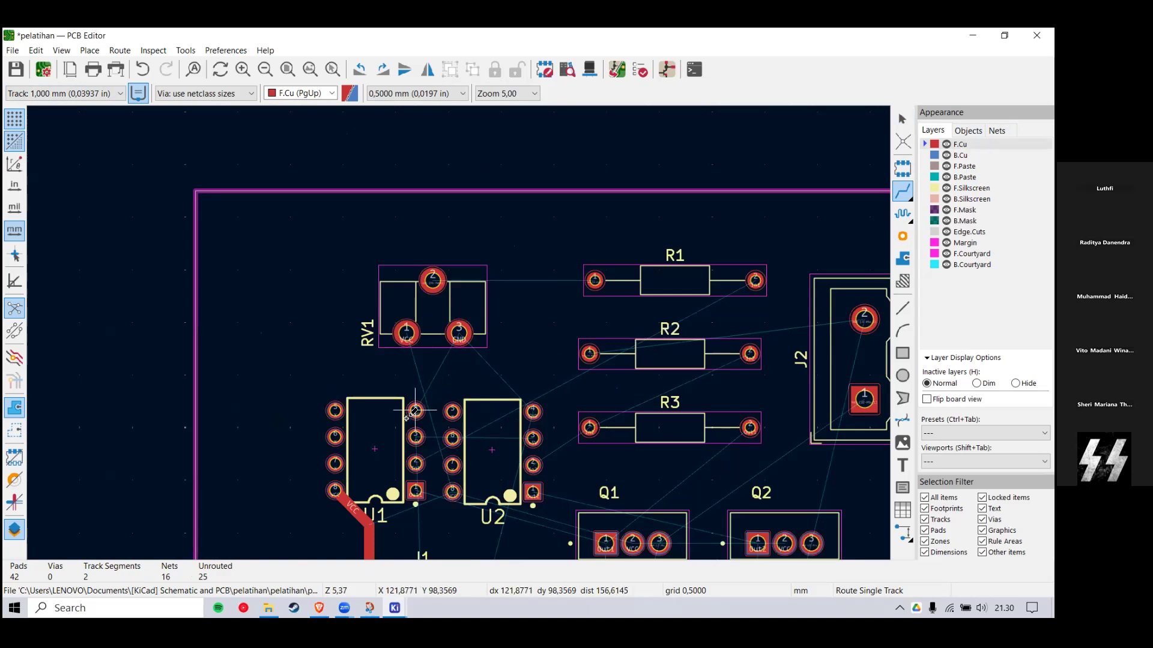
{"action": "key", "text": "Page_Down"}
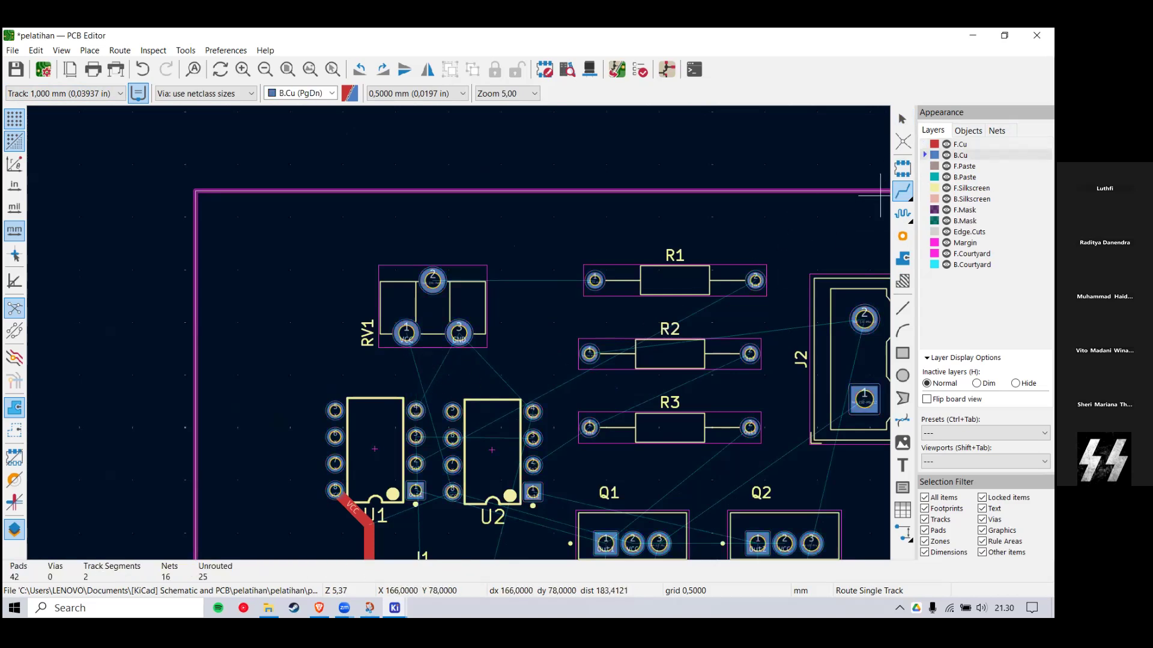
{"action": "key", "text": "Page_Up"}
{"action": "left_click", "coordinate": [416, 410]}
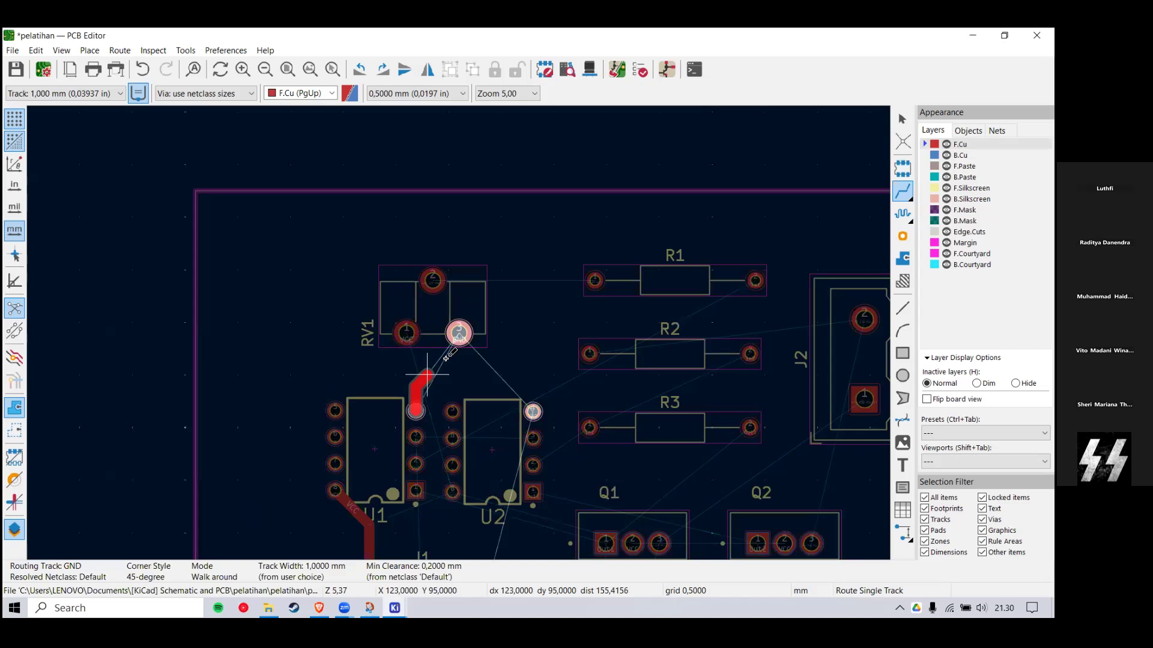
{"action": "left_click", "coordinate": [457, 335]}
{"action": "scroll", "coordinate": [468, 377], "scroll_direction": "down", "scroll_amount": 3}
{"action": "scroll", "coordinate": [463, 360], "scroll_direction": "up", "scroll_amount": 2}
{"action": "scroll", "coordinate": [459, 343], "scroll_direction": "down", "scroll_amount": 3}
{"action": "scroll", "coordinate": [460, 334], "scroll_direction": "up", "scroll_amount": 2}
{"action": "scroll", "coordinate": [459, 334], "scroll_direction": "up", "scroll_amount": 2}
{"action": "scroll", "coordinate": [460, 334], "scroll_direction": "down", "scroll_amount": 2}
{"action": "key", "text": "Escape"}
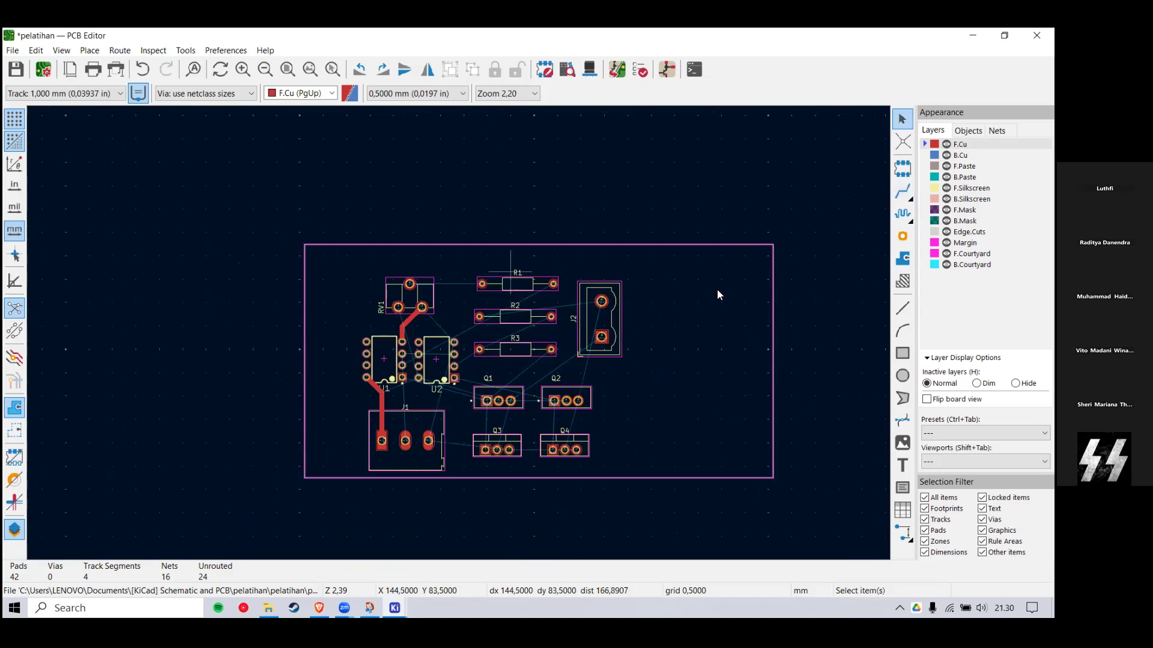
{"action": "left_click_drag", "start_coordinate": [804, 236], "coordinate": [695, 303]}
{"action": "left_click", "coordinate": [665, 321]}
{"action": "scroll", "coordinate": [425, 350], "scroll_direction": "up", "scroll_amount": 1}
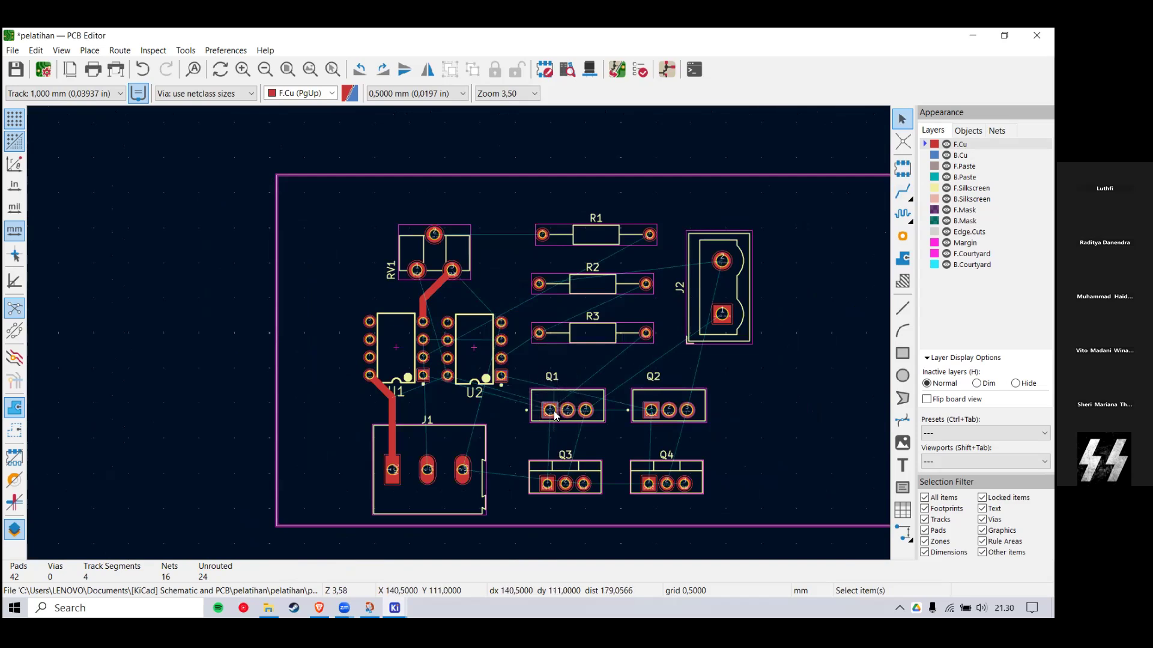
{"action": "scroll", "coordinate": [458, 334], "scroll_direction": "down", "scroll_amount": 1}
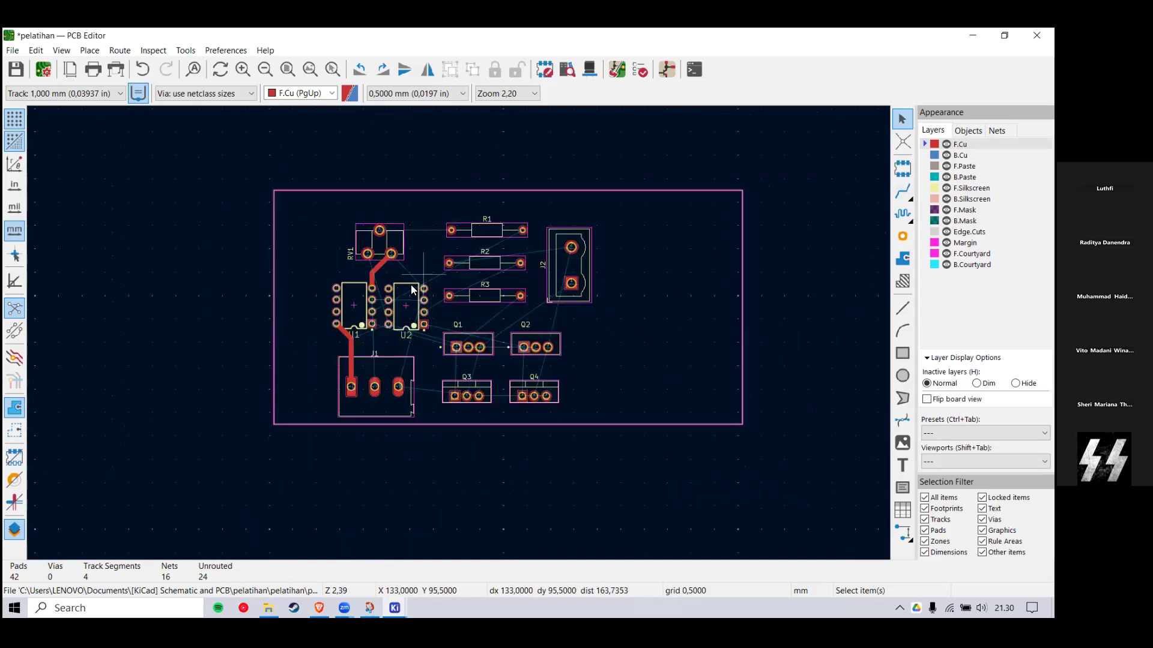
Step: Clear away the pelatihan board and schematic editor windows and return to the KiCad project manager
{"action": "left_click", "coordinate": [972, 35]}
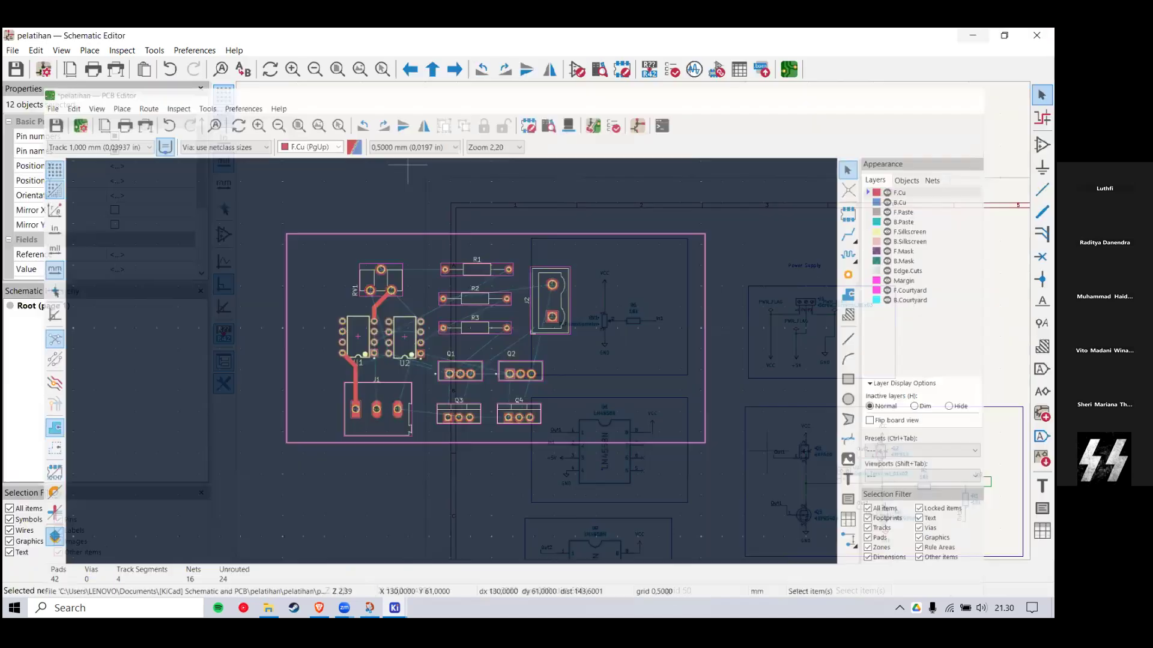
{"action": "left_click", "coordinate": [972, 35]}
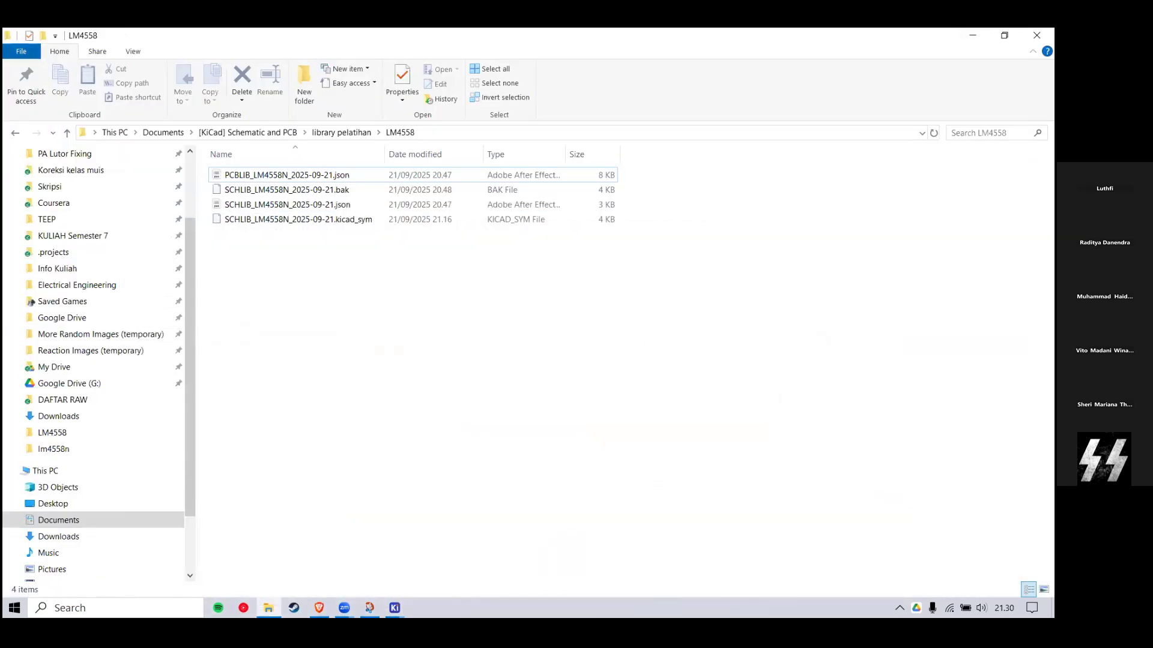
{"action": "left_click", "coordinate": [284, 545]}
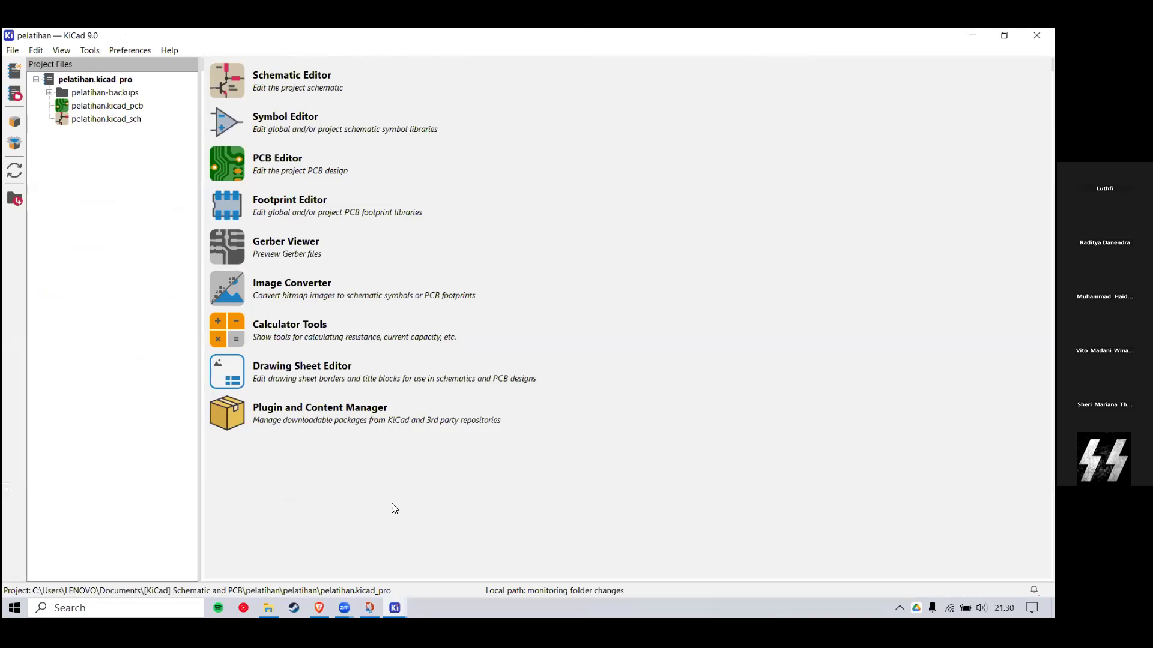
{"action": "left_click", "coordinate": [526, 538]}
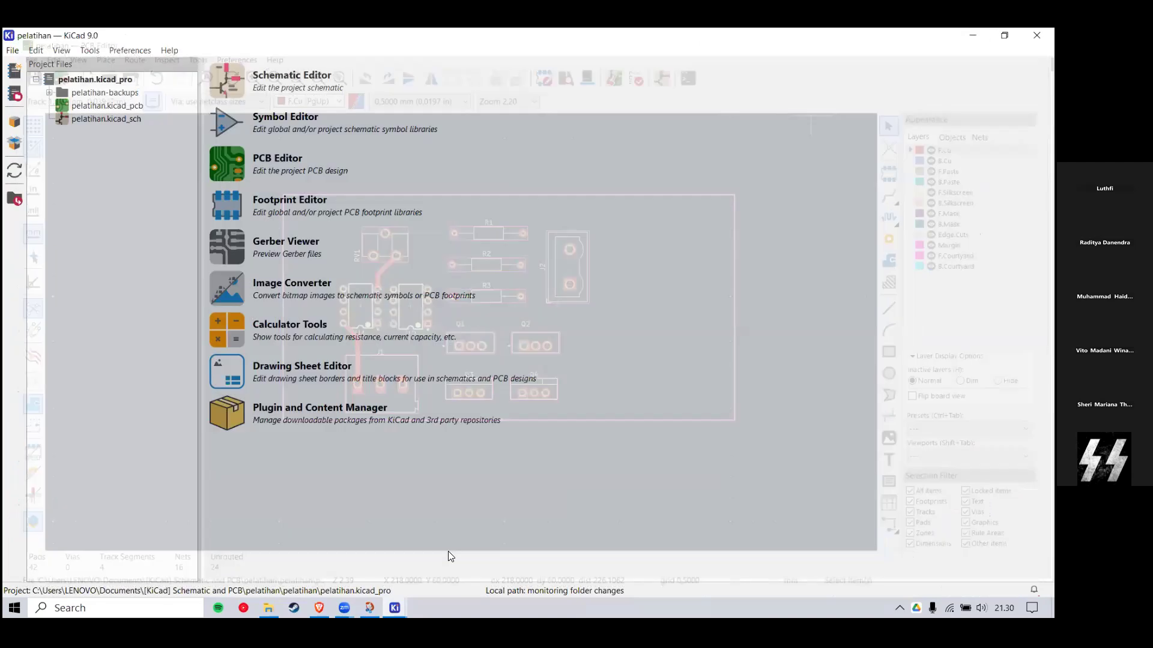
{"action": "left_click", "coordinate": [447, 551]}
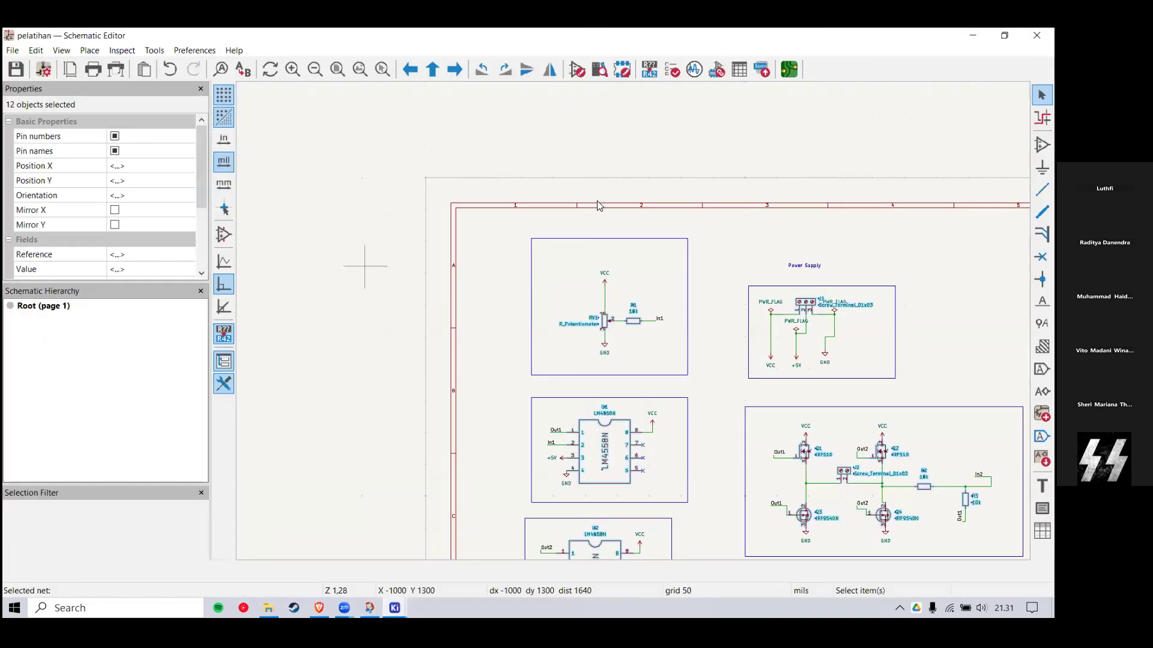
{"action": "left_click", "coordinate": [1037, 35]}
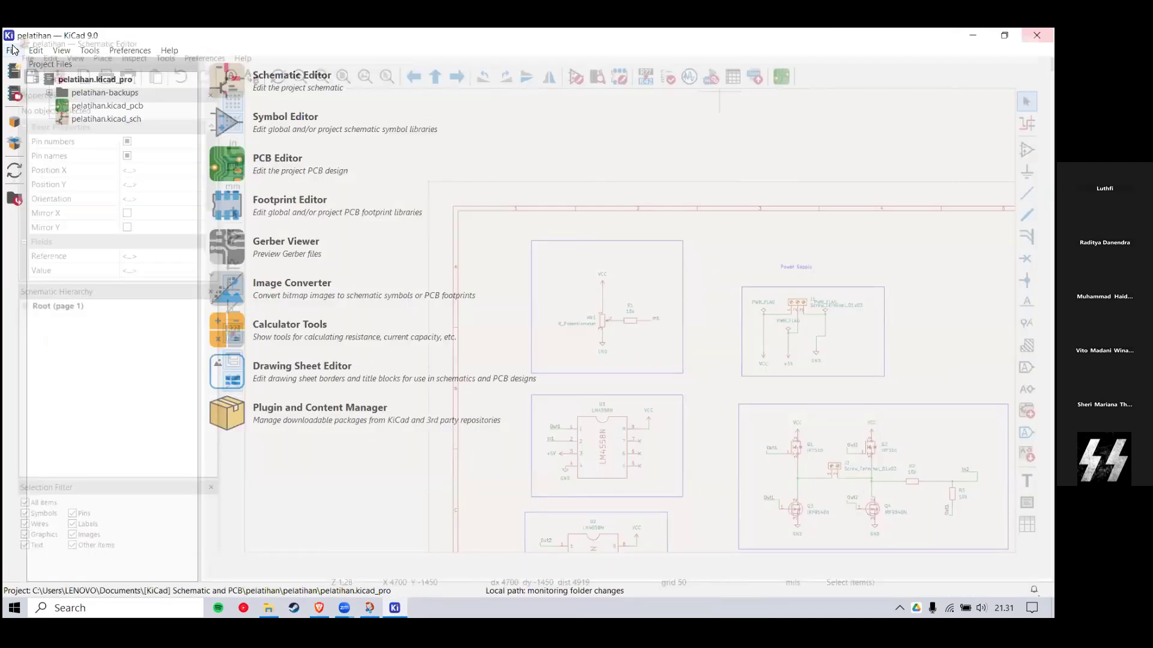
Step: Open the project tes_coba2.kicad_pro from the "coba 2" folder and open its board tes_coba2.kicad_pcb
{"action": "left_click", "coordinate": [12, 50]}
{"action": "left_click", "coordinate": [36, 157]}
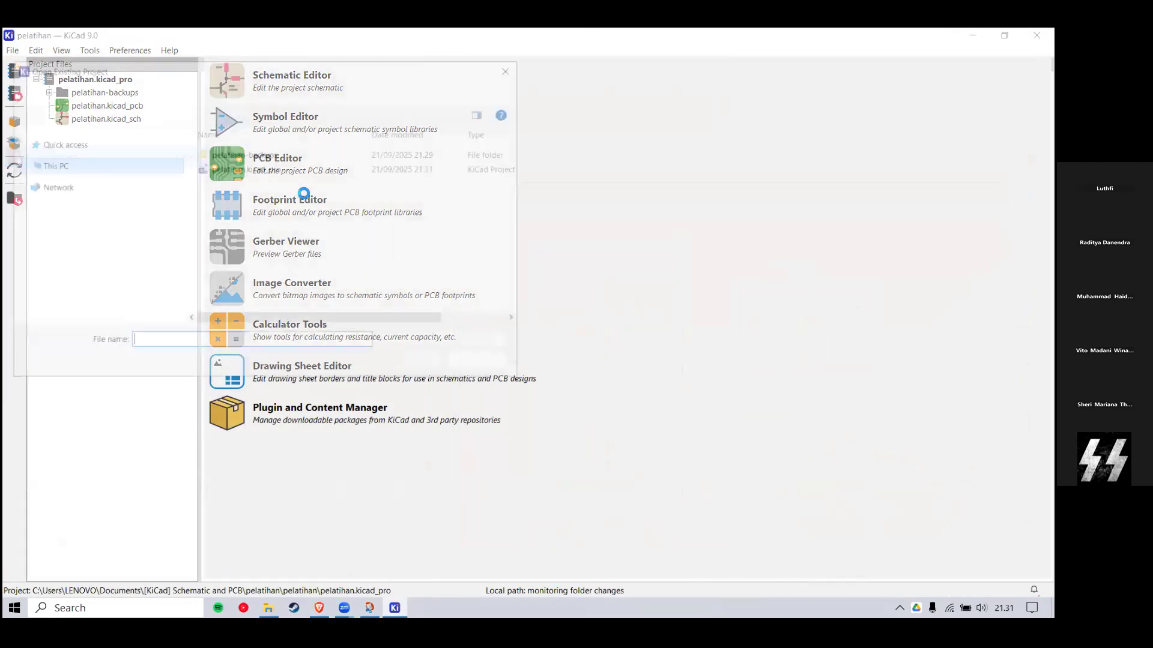
{"action": "left_click", "coordinate": [237, 89]}
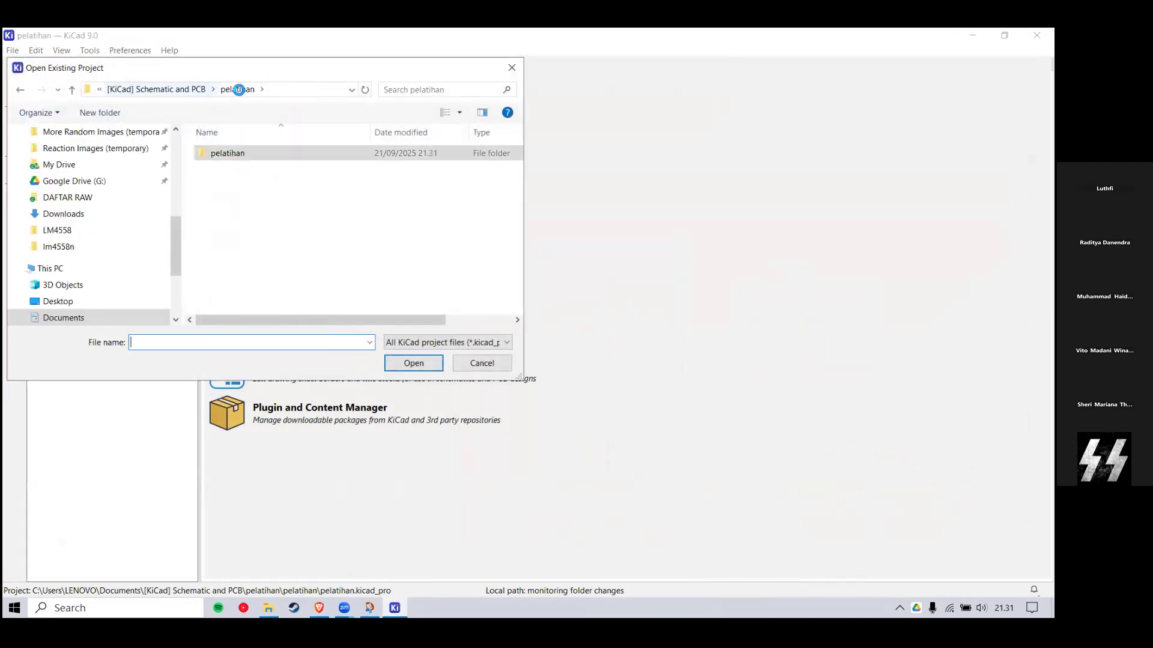
{"action": "left_click", "coordinate": [179, 89]}
{"action": "double_click", "coordinate": [246, 164]}
{"action": "double_click", "coordinate": [240, 154]}
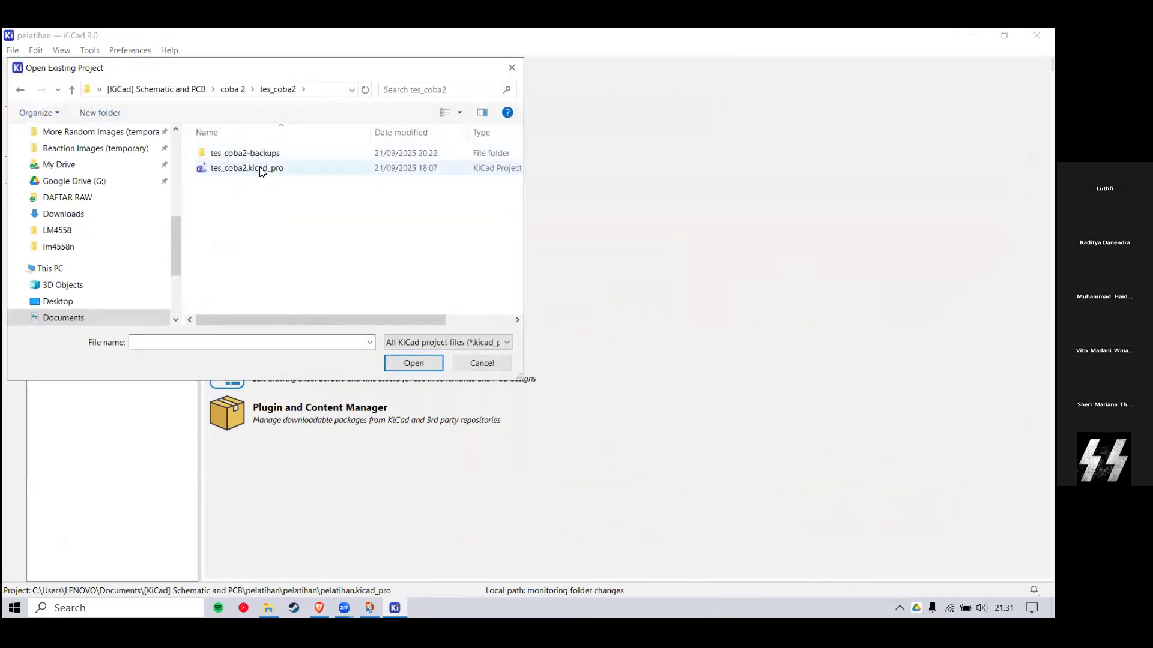
{"action": "double_click", "coordinate": [261, 170]}
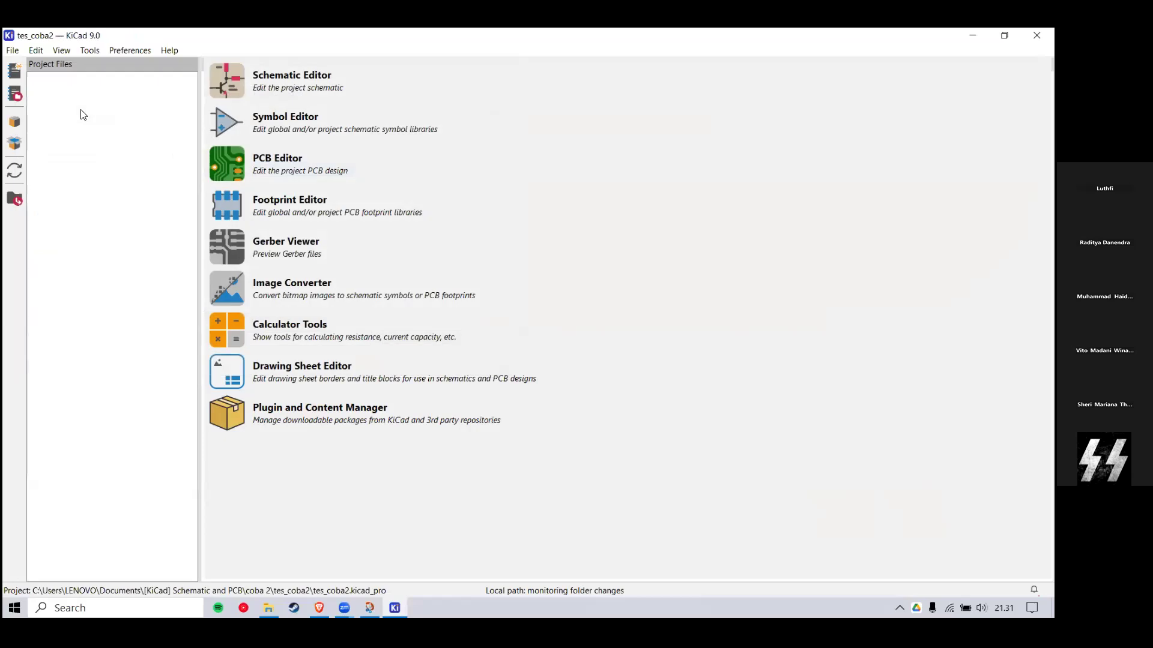
{"action": "left_click", "coordinate": [108, 108]}
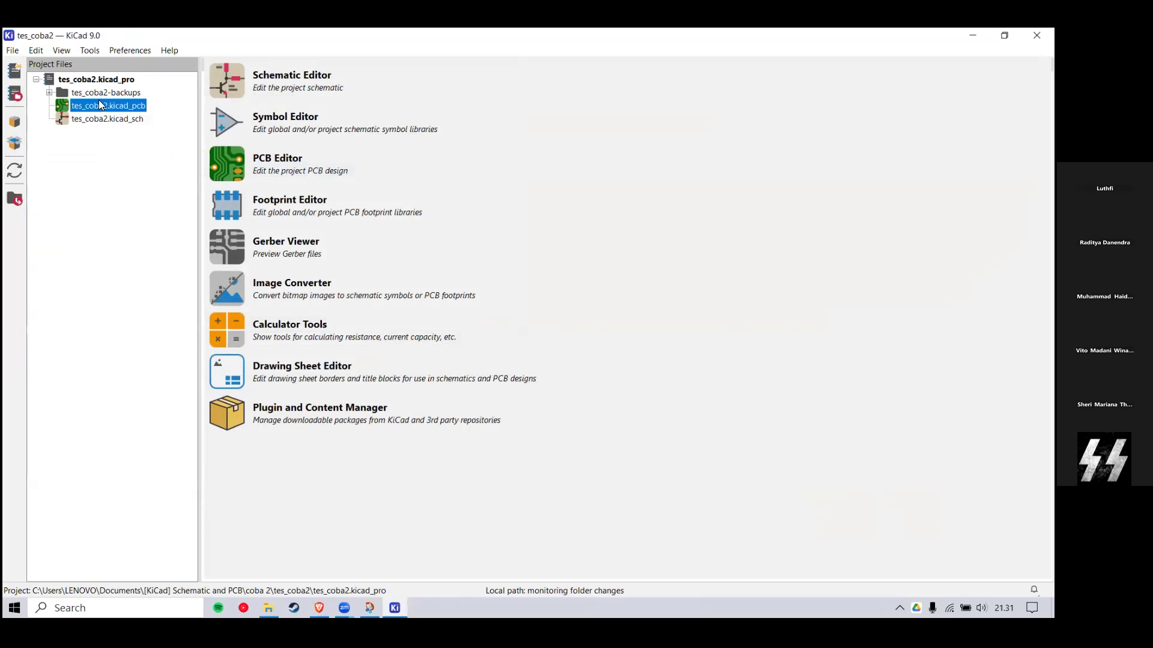
{"action": "double_click", "coordinate": [101, 105]}
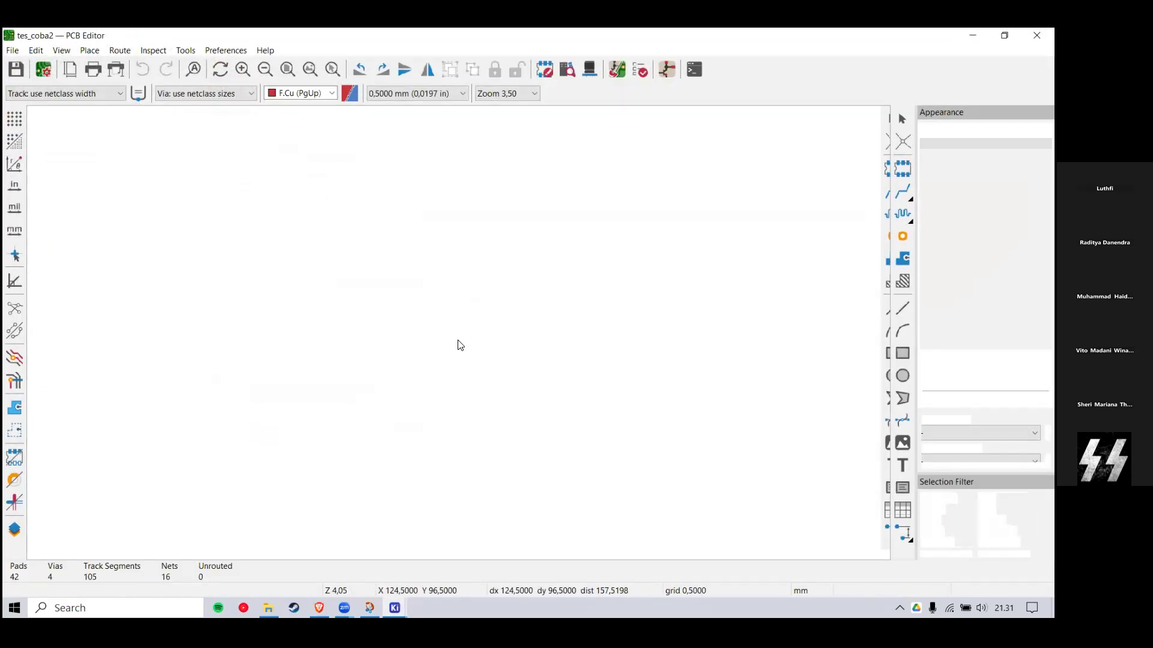
Step: Examine the finished track routing and component layout of the tes_coba2 board
{"action": "scroll", "coordinate": [487, 372], "scroll_direction": "down", "scroll_amount": 3}
{"action": "scroll", "coordinate": [456, 340], "scroll_direction": "up", "scroll_amount": 3}
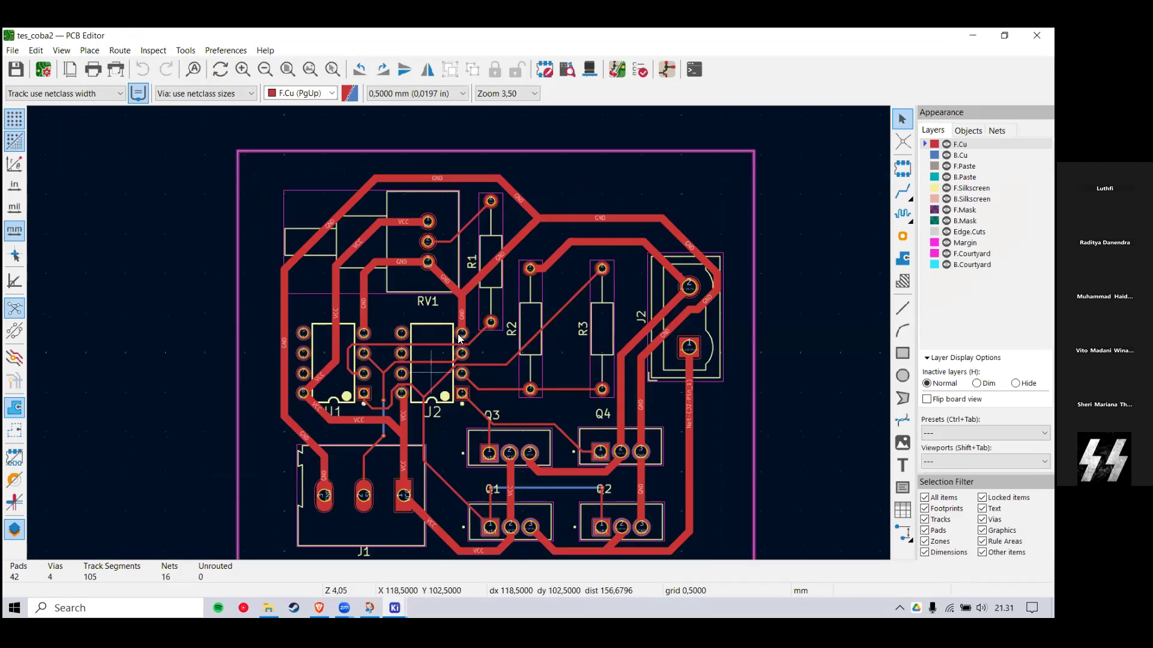
{"action": "scroll", "coordinate": [460, 339], "scroll_direction": "up", "scroll_amount": 2}
{"action": "scroll", "coordinate": [387, 334], "scroll_direction": "down", "scroll_amount": 3}
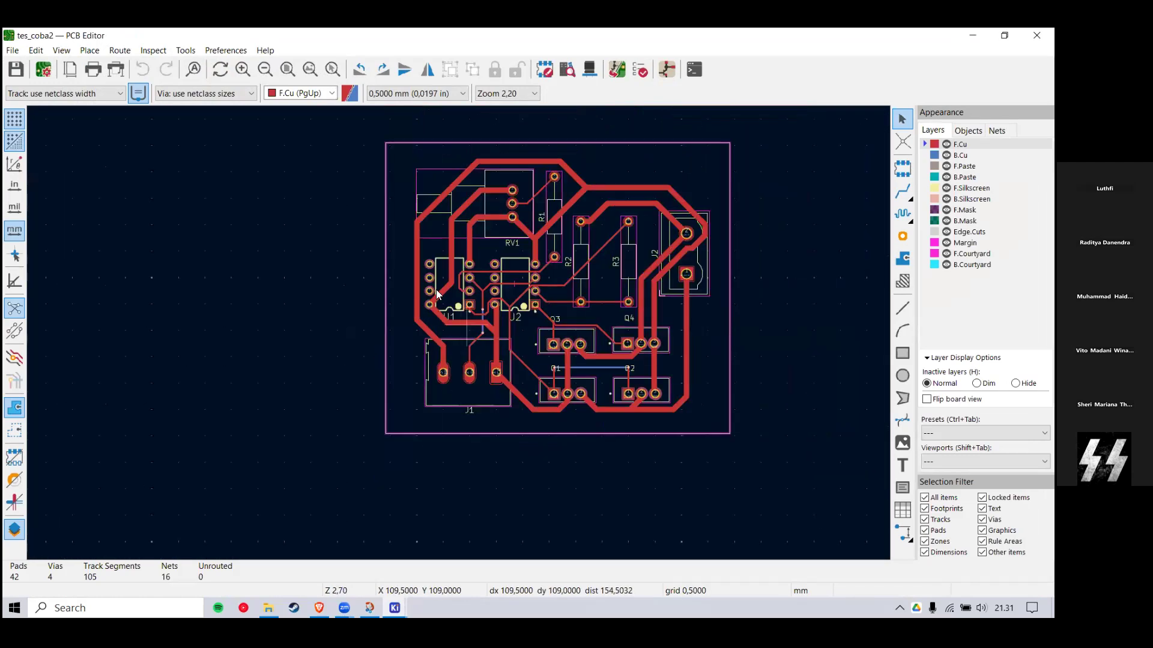
{"action": "scroll", "coordinate": [430, 298], "scroll_direction": "up", "scroll_amount": 2}
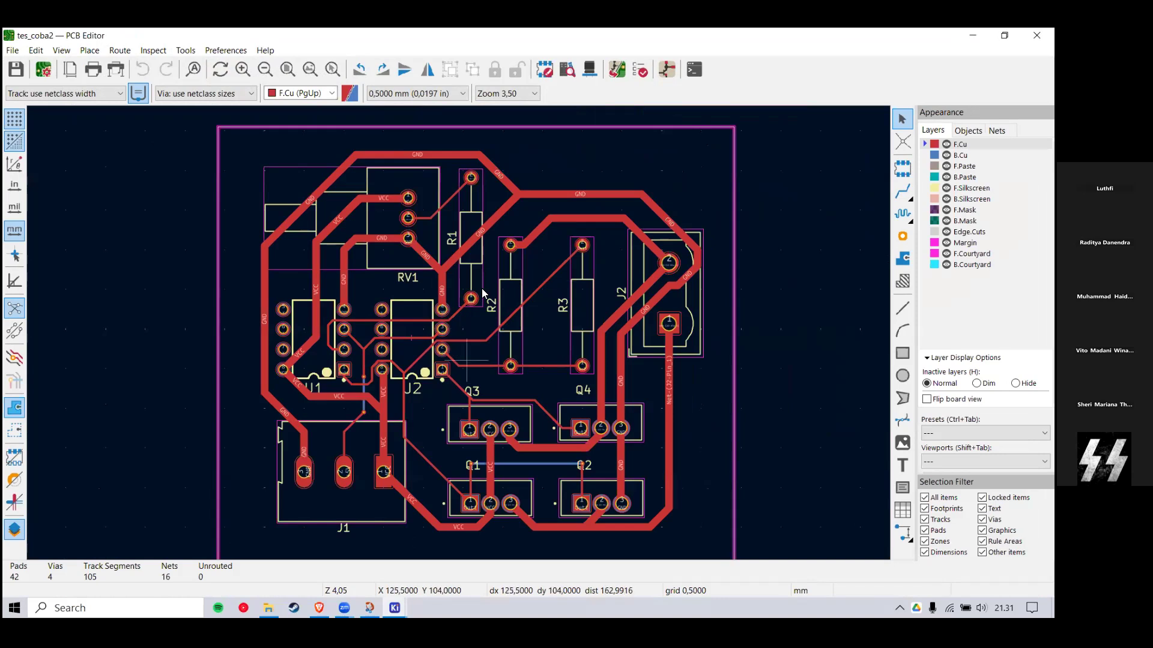
{"action": "scroll", "coordinate": [458, 336], "scroll_direction": "down", "scroll_amount": 2}
{"action": "scroll", "coordinate": [458, 336], "scroll_direction": "up", "scroll_amount": 2}
{"action": "scroll", "coordinate": [457, 334], "scroll_direction": "down", "scroll_amount": 2}
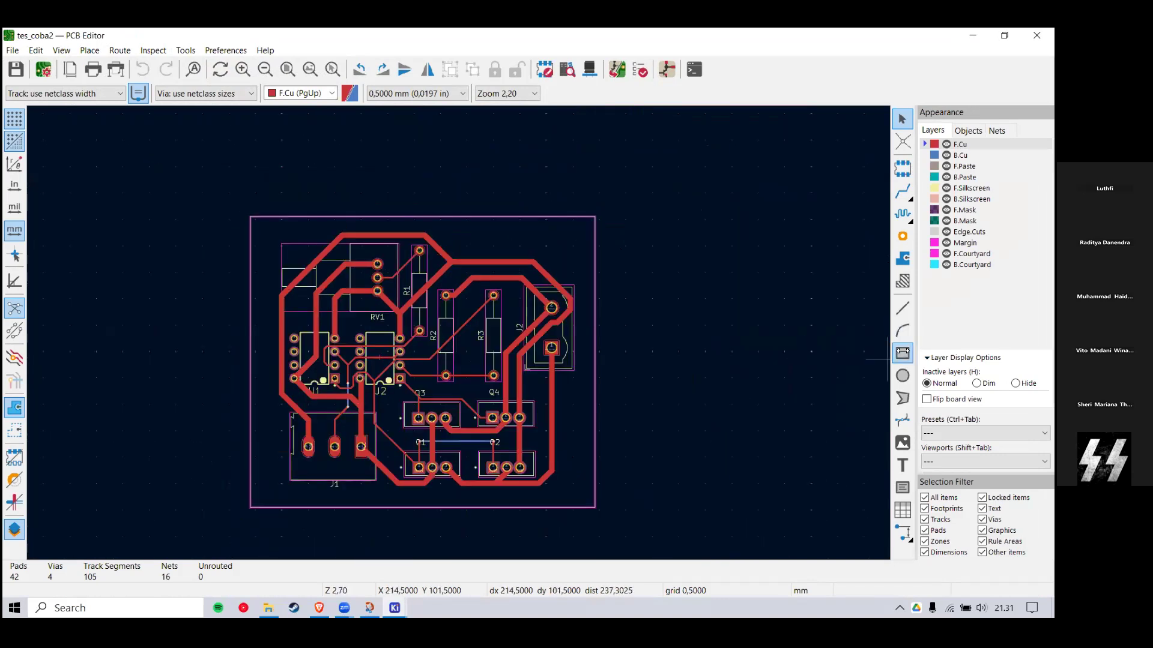
Step: Start a filled copper zone just outside the board's upper-right corner, on layers F.Cu and B.Cu with net GND
{"action": "left_click", "coordinate": [902, 259]}
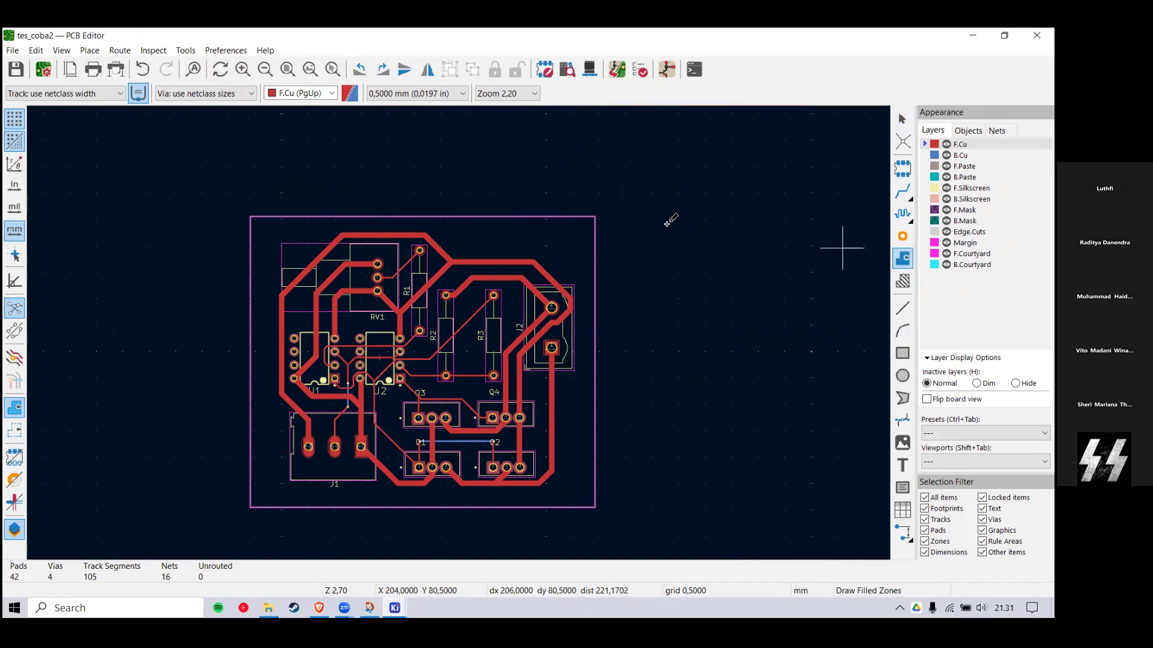
{"action": "left_click", "coordinate": [609, 196]}
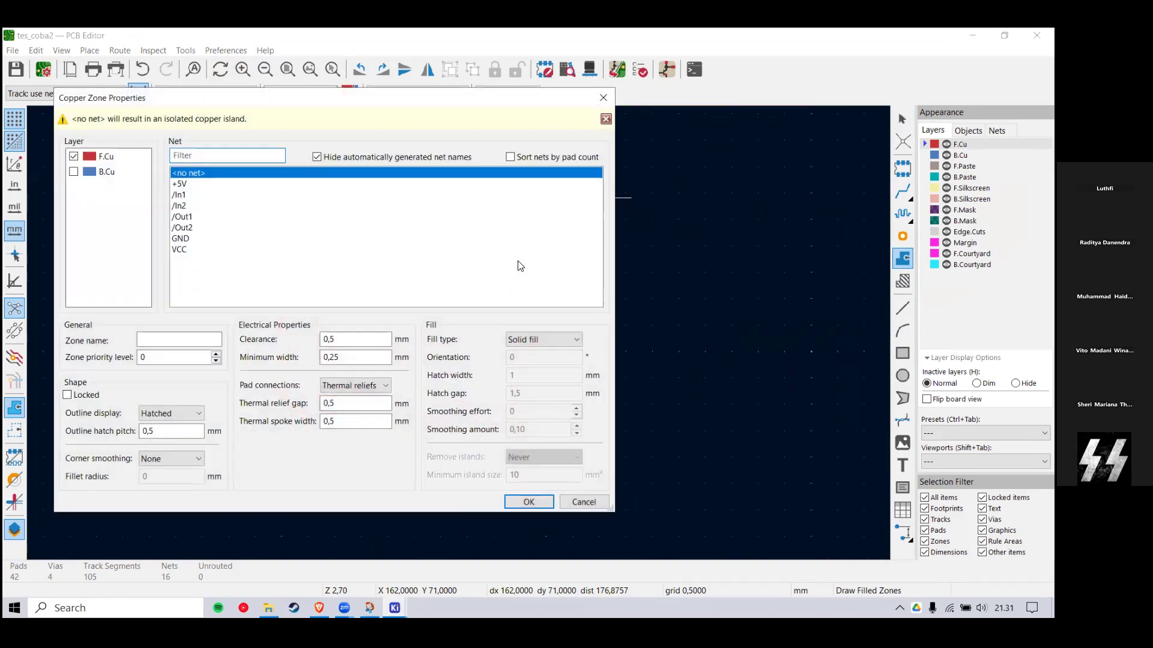
{"action": "left_click_drag", "start_coordinate": [522, 97], "coordinate": [535, 245]}
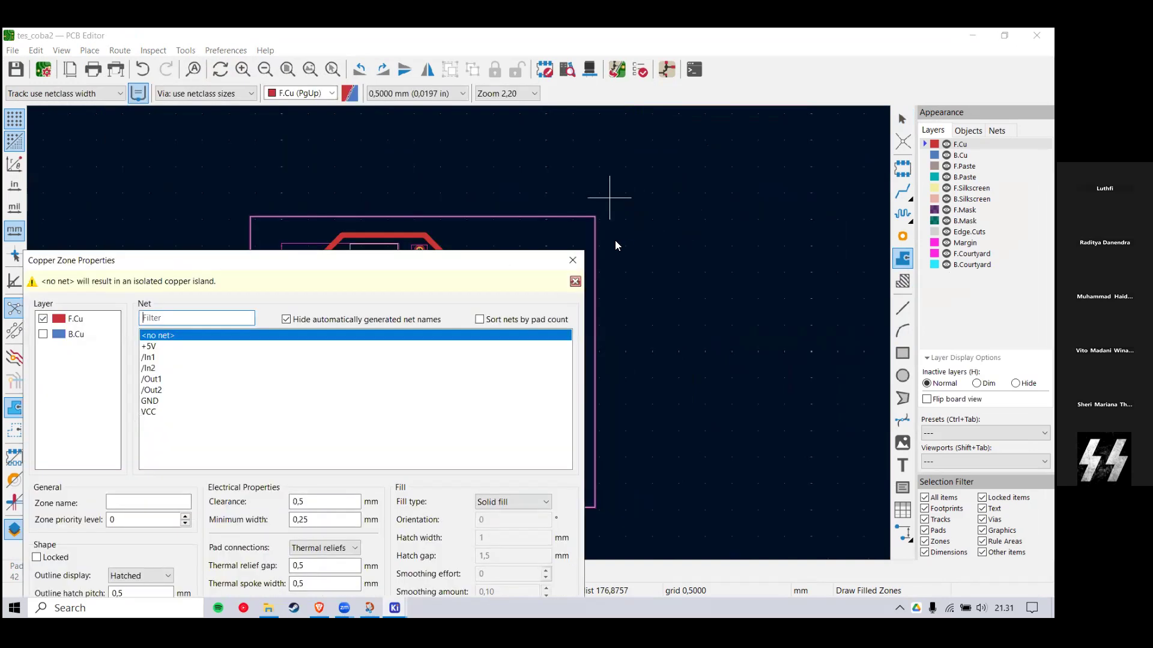
{"action": "left_click", "coordinate": [620, 242]}
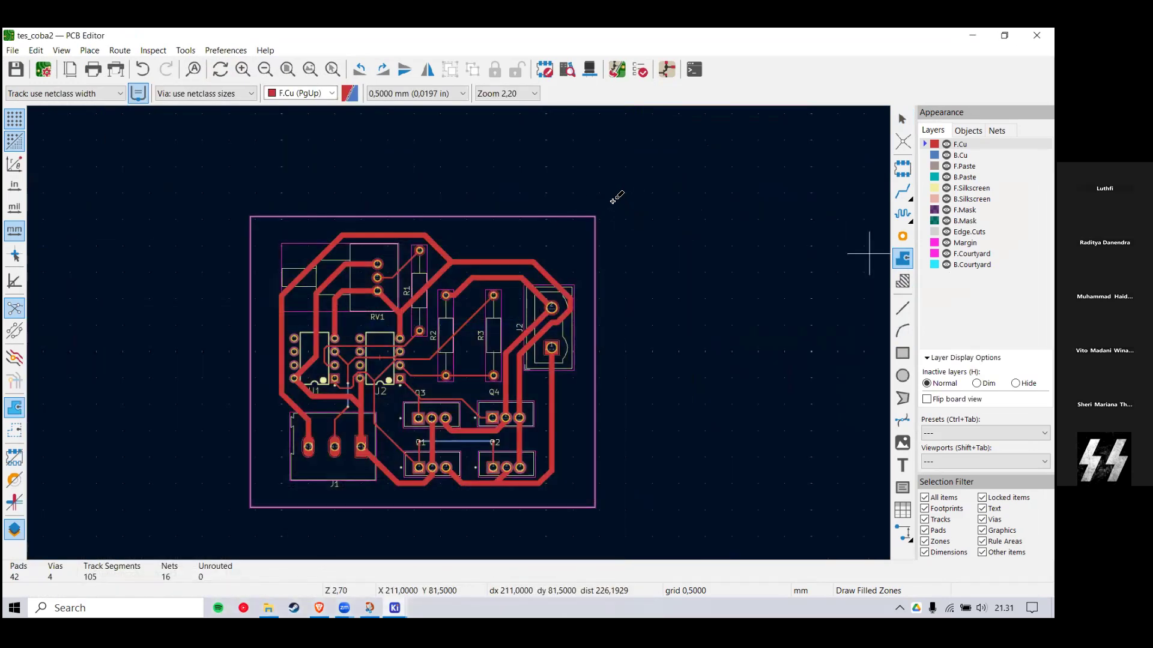
{"action": "left_click", "coordinate": [612, 197]}
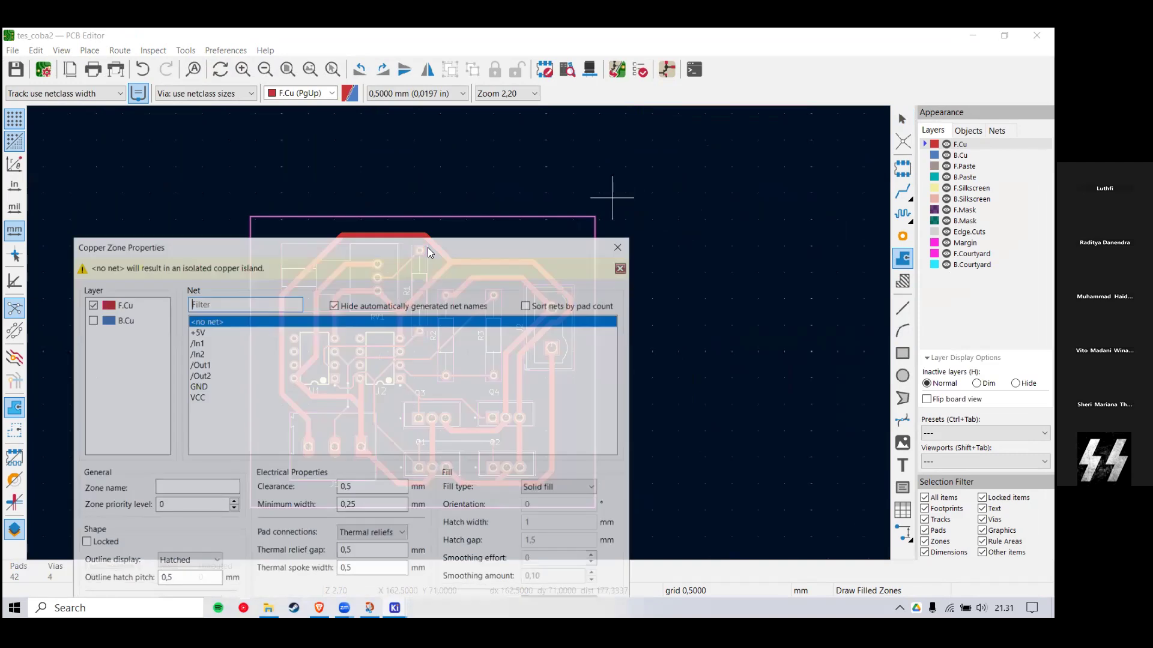
{"action": "left_click_drag", "start_coordinate": [428, 248], "coordinate": [467, 133]}
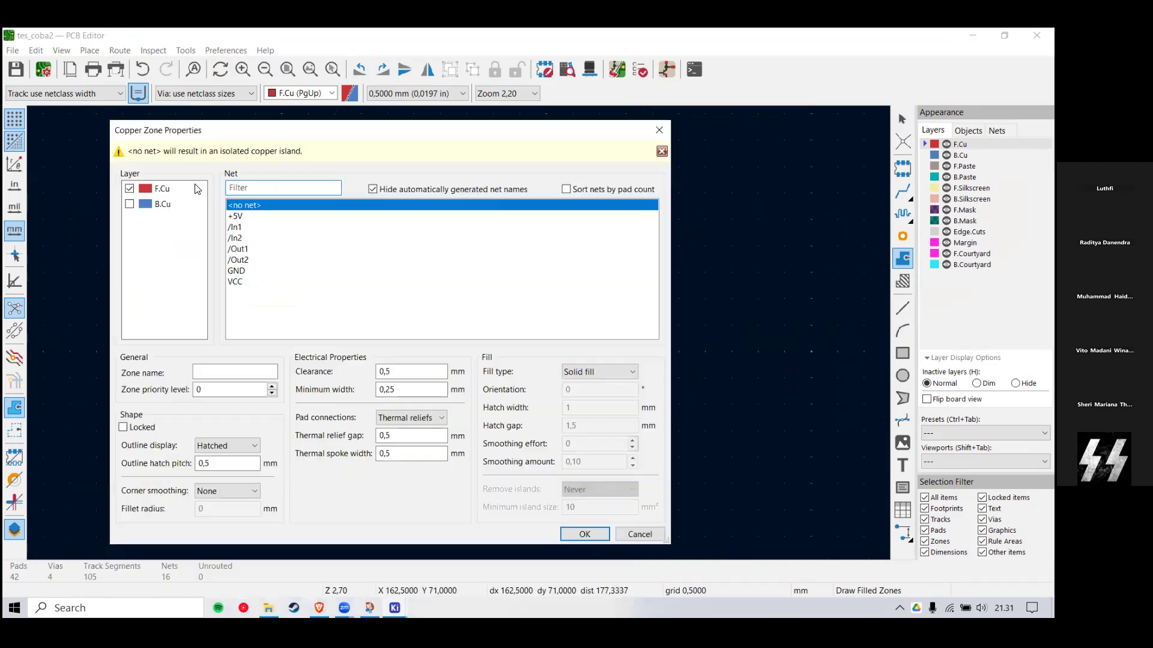
{"action": "left_click", "coordinate": [130, 204]}
{"action": "left_click", "coordinate": [159, 192]}
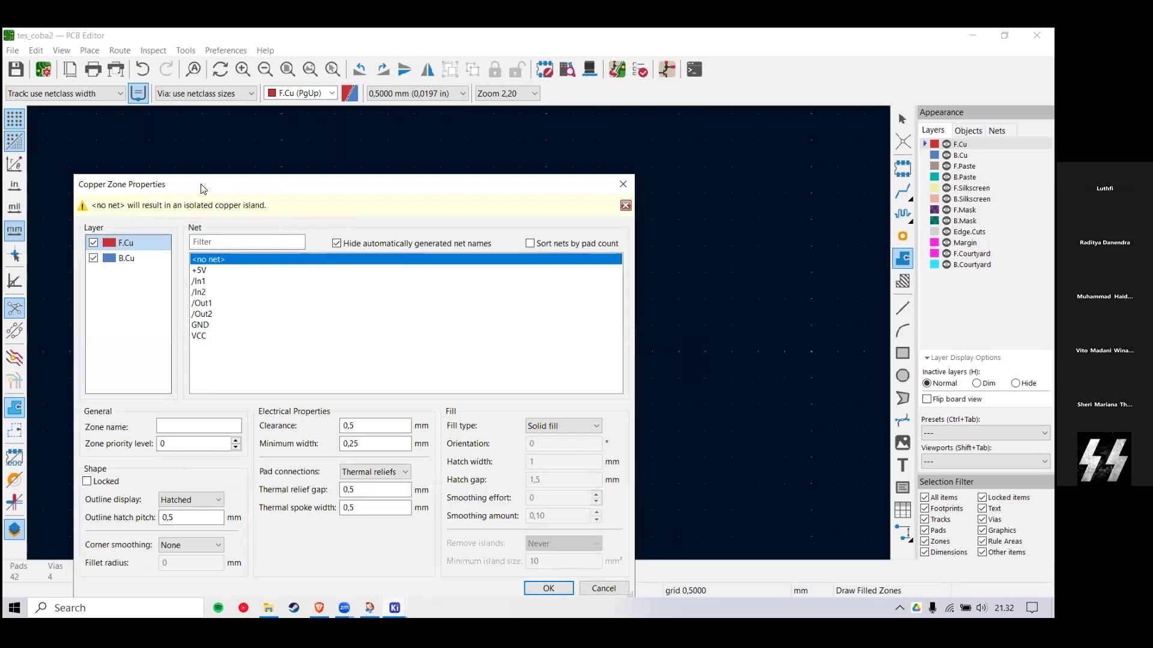
{"action": "left_click_drag", "start_coordinate": [202, 189], "coordinate": [271, 121]}
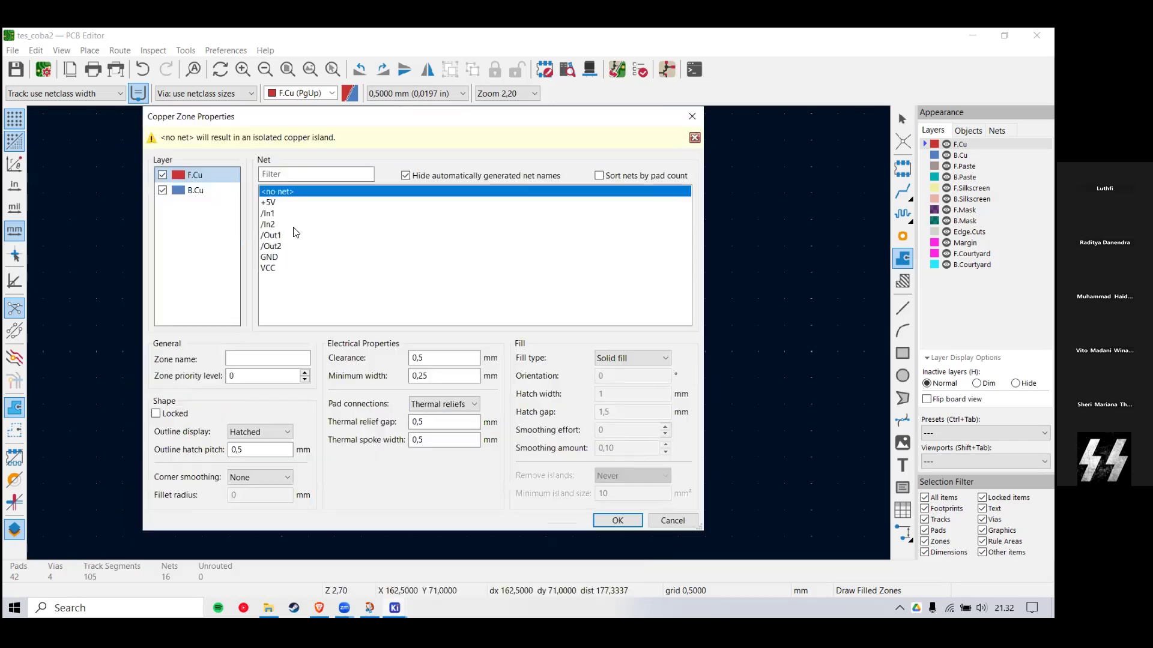
{"action": "left_click", "coordinate": [268, 258]}
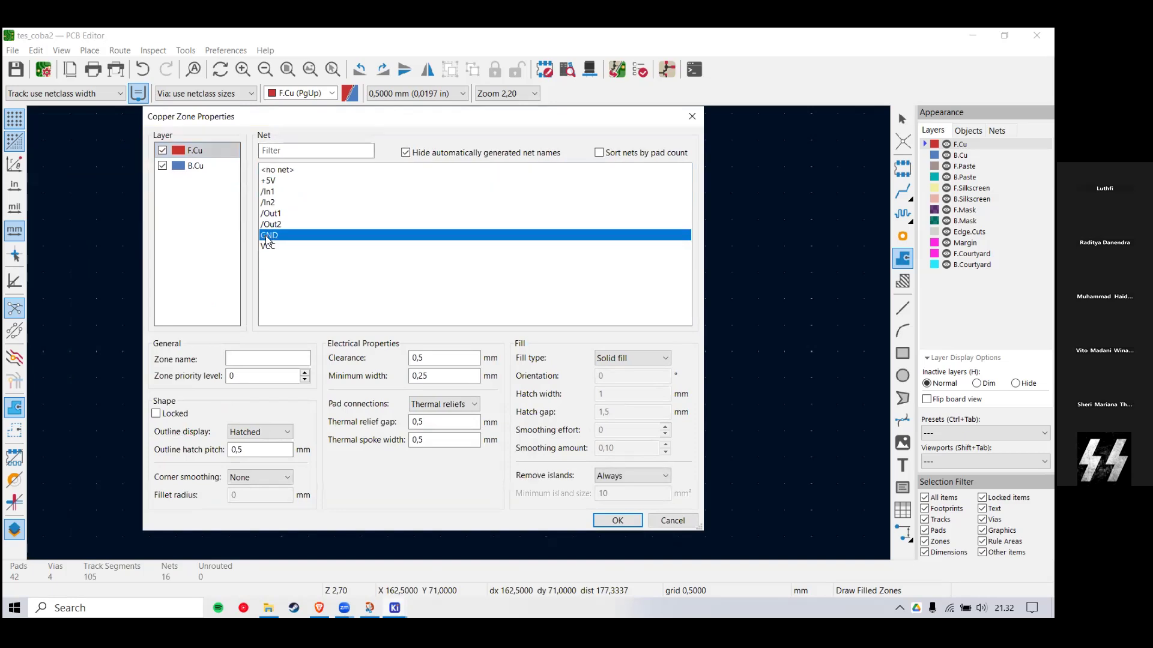
{"action": "left_click", "coordinate": [617, 520]}
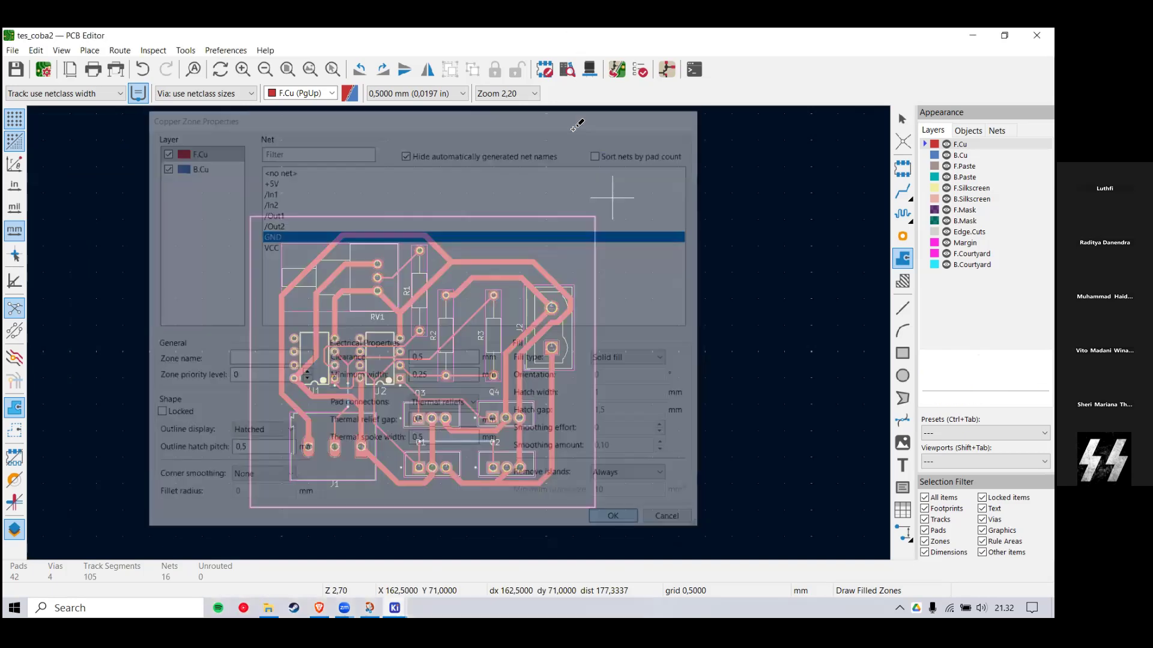
Step: Draw the GND zone's outline around the entire board outside its edge, close it at the starting corner and deselect it
{"action": "left_click", "coordinate": [226, 196]}
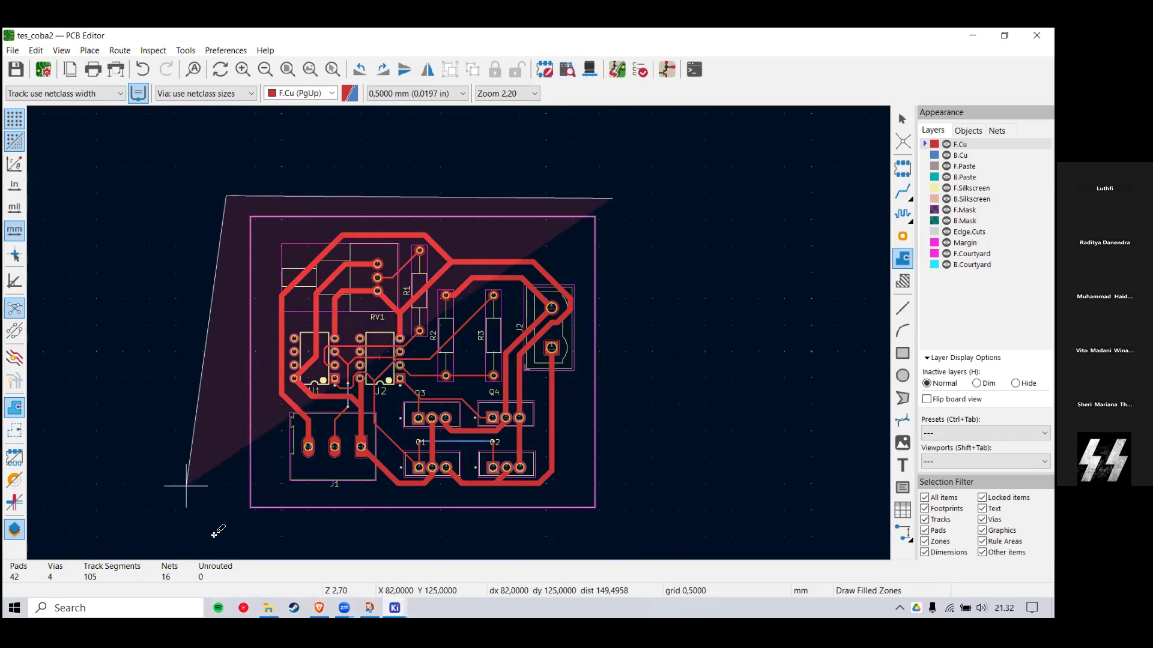
{"action": "left_click", "coordinate": [221, 531]}
{"action": "left_click", "coordinate": [618, 517]}
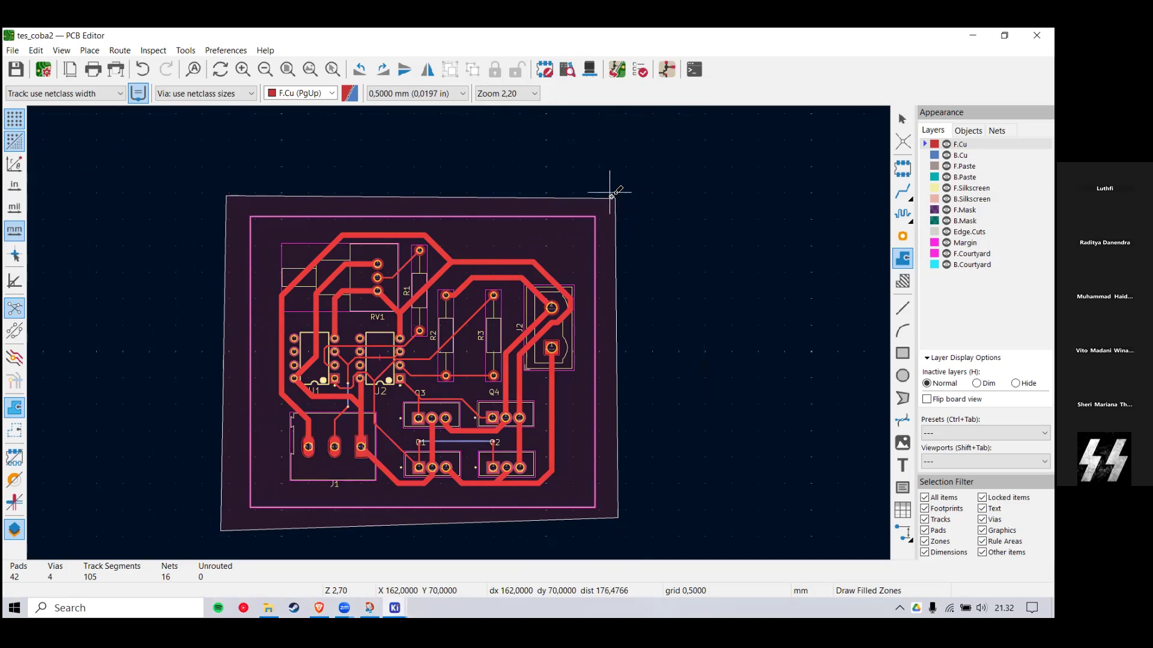
{"action": "double_click", "coordinate": [611, 198]}
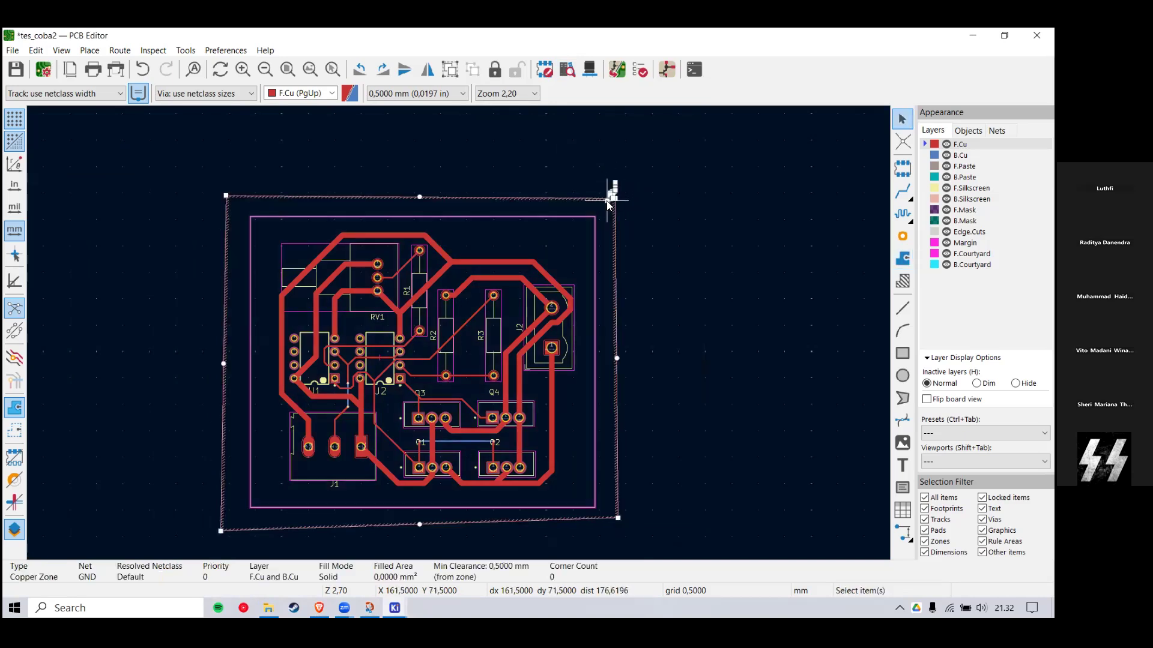
{"action": "left_click", "coordinate": [654, 271]}
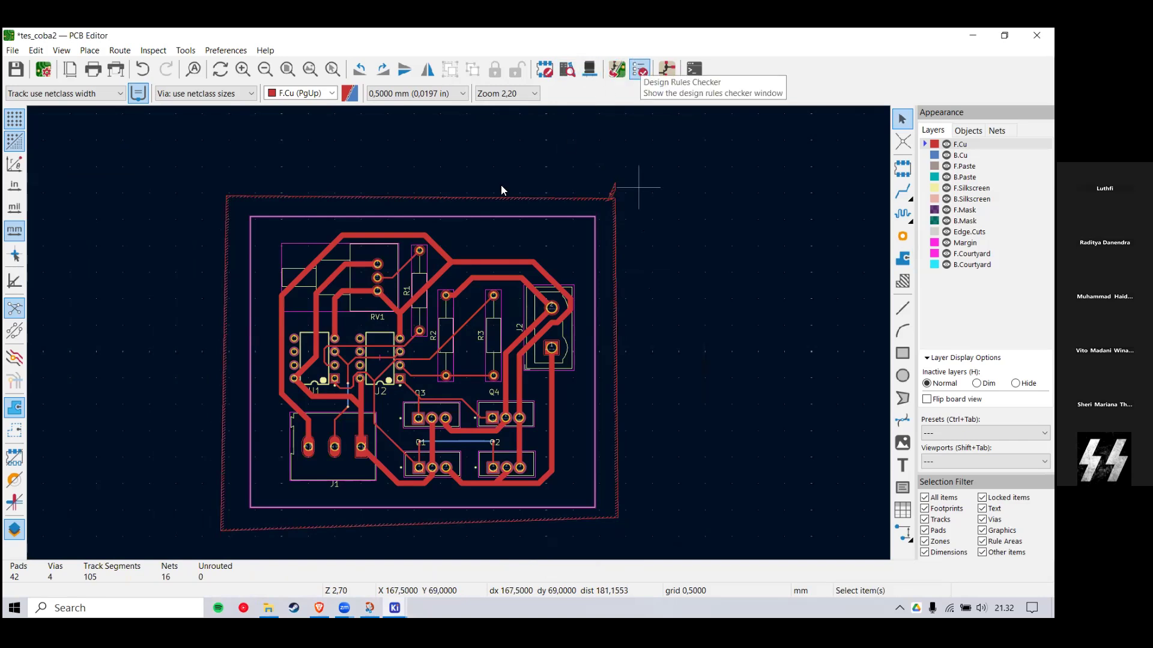
Step: Run the design rules check with all zones refilled, then close the checker
{"action": "left_click", "coordinate": [639, 69]}
{"action": "left_click", "coordinate": [348, 374]}
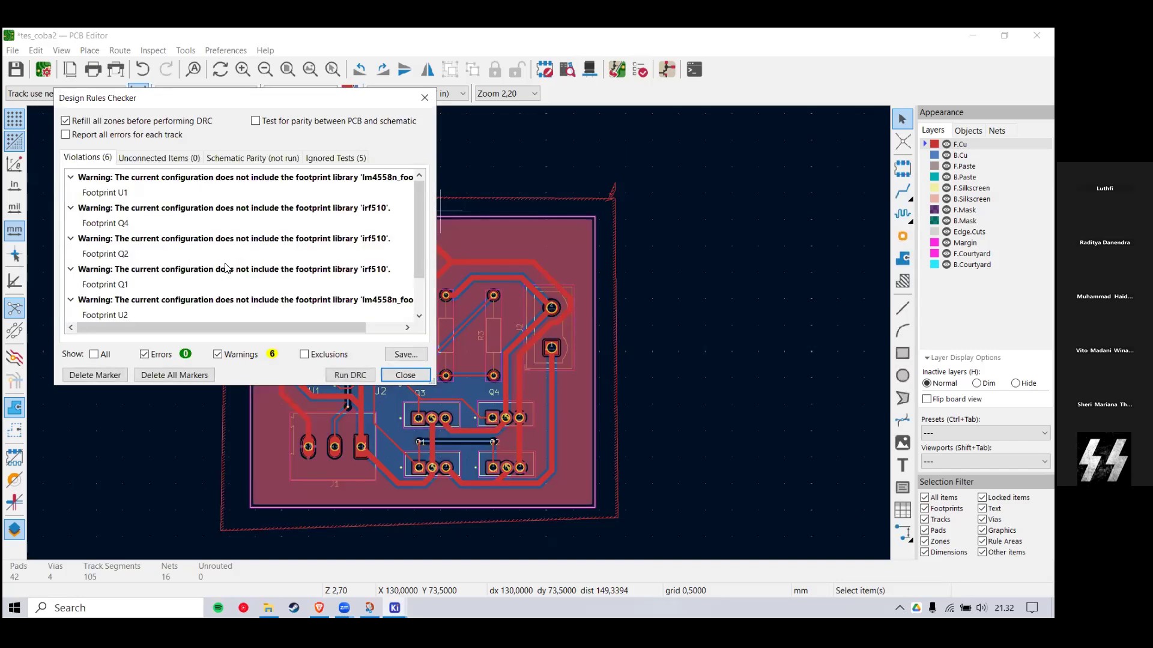
{"action": "left_click", "coordinate": [425, 97]}
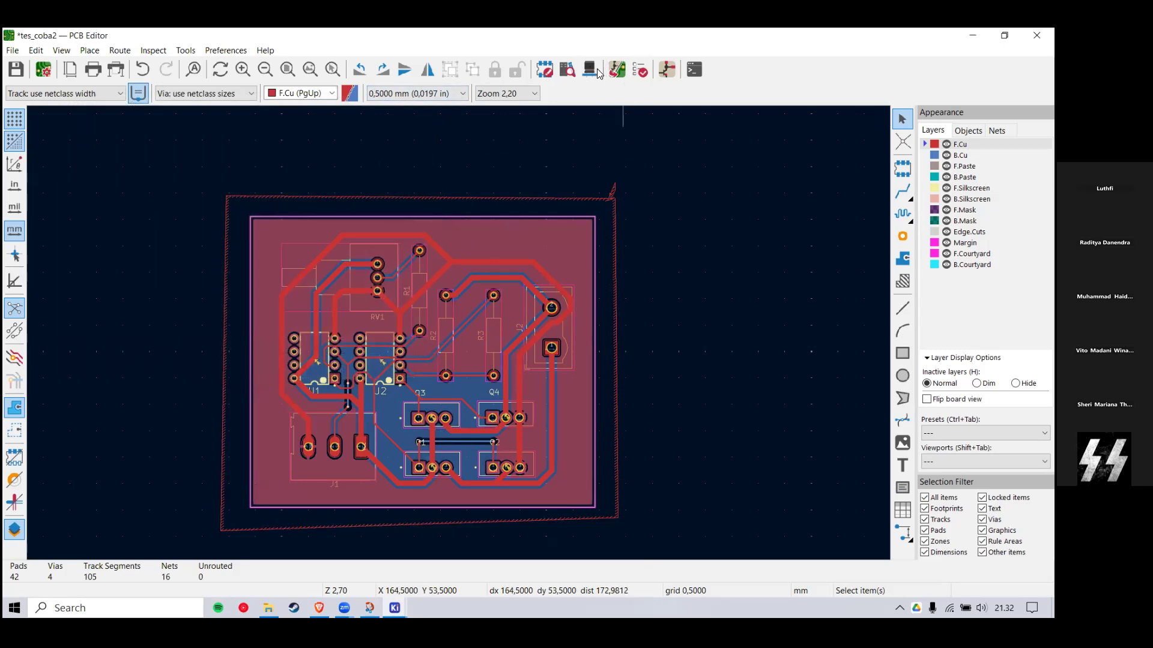
Step: Undo the zone fill and view both sides of the unfilled board in the 3D viewer
{"action": "key", "text": "ctrl+z"}
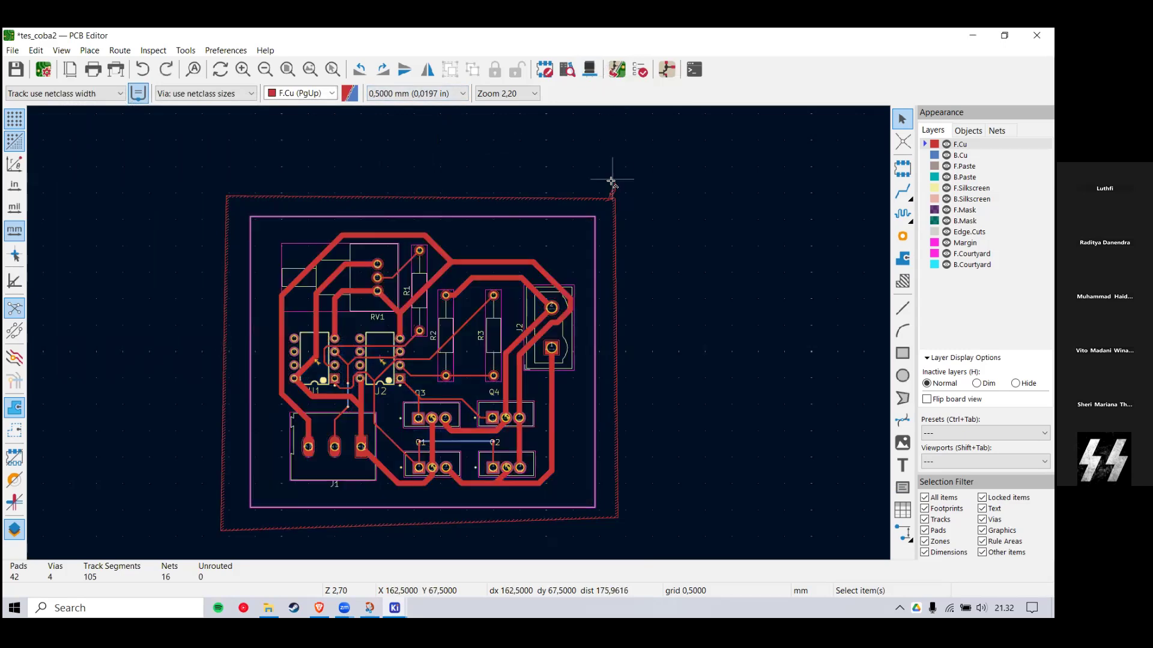
{"action": "left_click", "coordinate": [591, 70]}
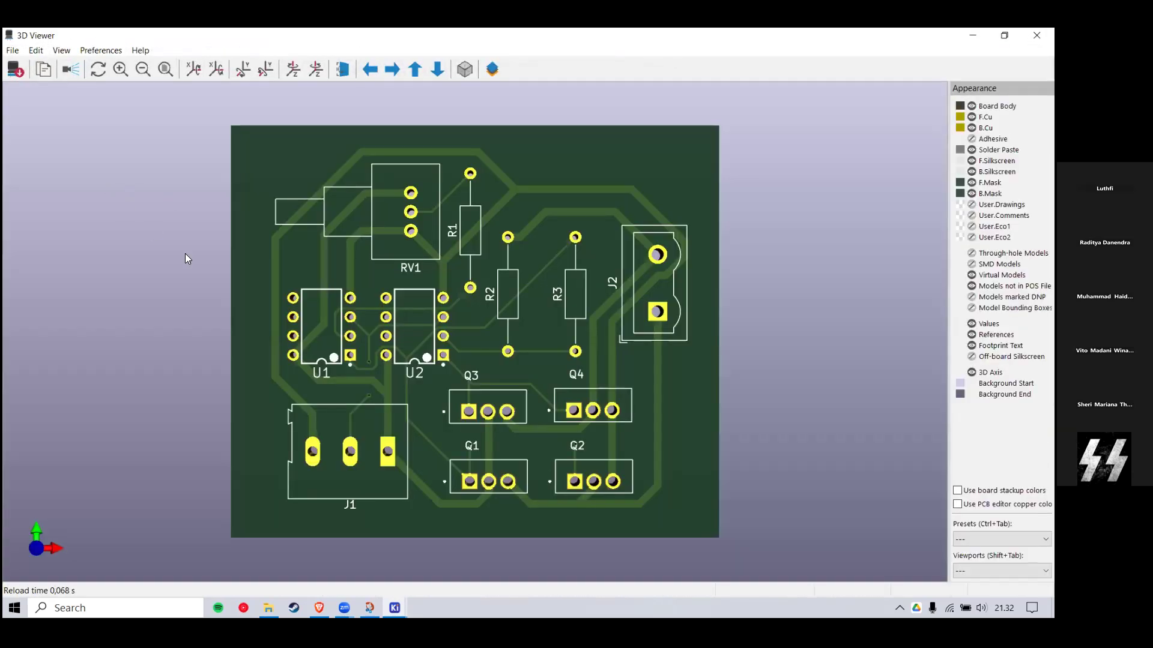
{"action": "left_click_drag", "start_coordinate": [185, 254], "coordinate": [702, 331]}
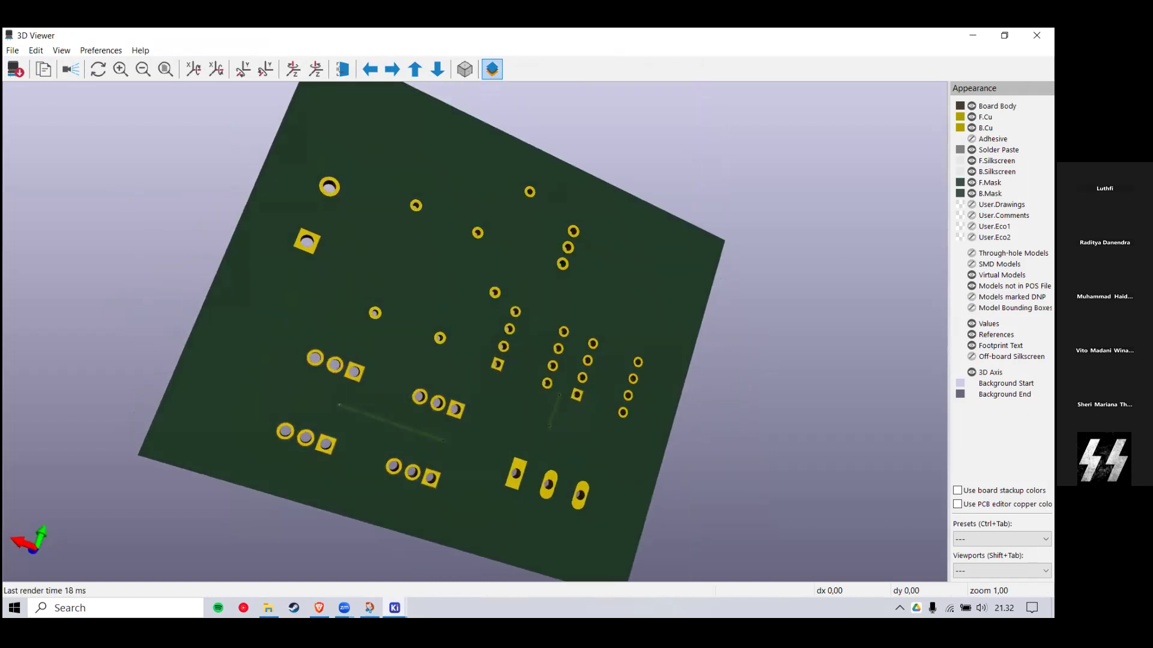
{"action": "left_click_drag", "start_coordinate": [3, 78], "coordinate": [249, 88]}
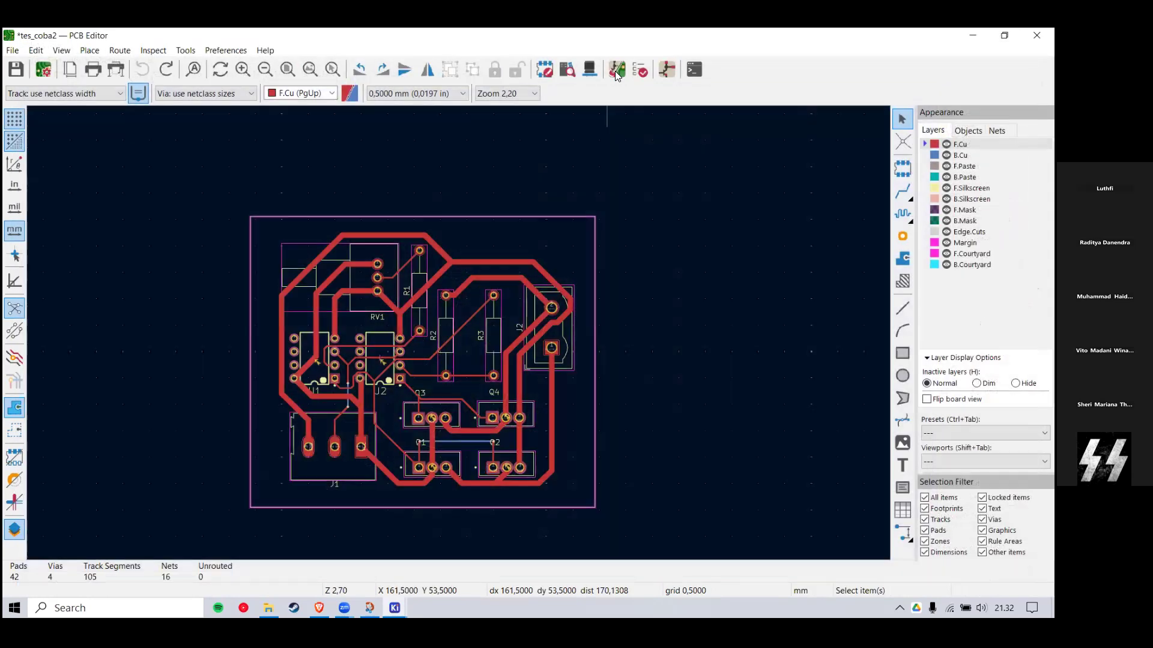
Step: Examine the GND-filled board in the 3D viewer from several angles and distances, then return to the board layout
{"action": "left_click", "coordinate": [593, 71]}
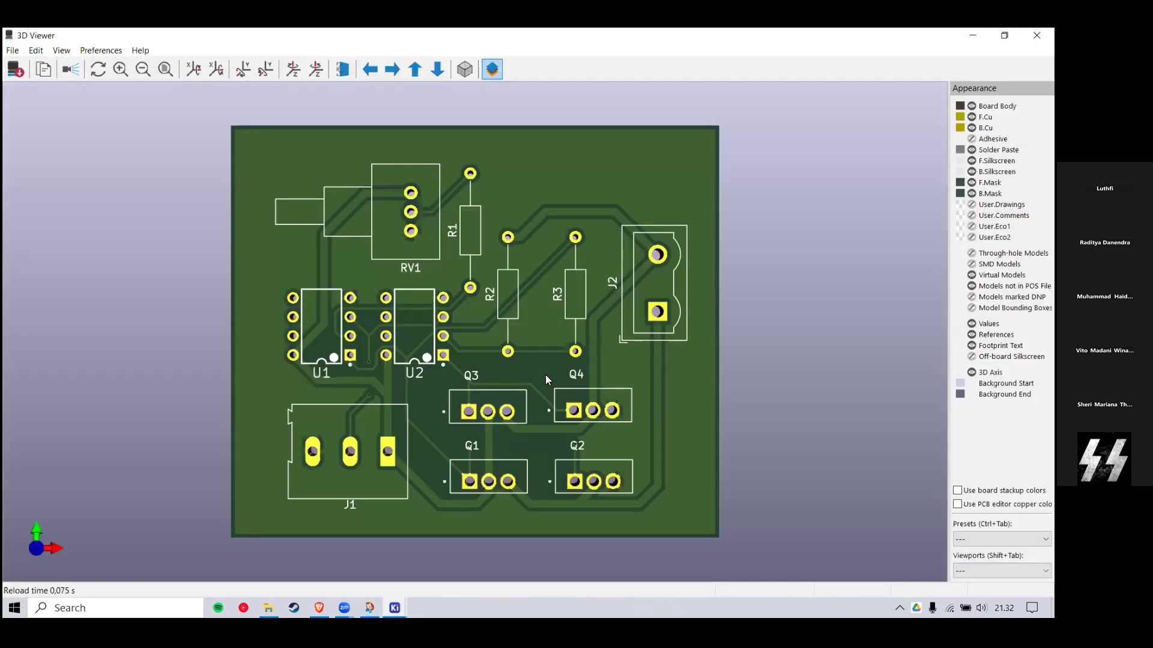
{"action": "left_click_drag", "start_coordinate": [324, 282], "coordinate": [204, 577]}
{"action": "scroll", "coordinate": [197, 527], "scroll_direction": "up", "scroll_amount": 4}
{"action": "left_click_drag", "start_coordinate": [208, 520], "coordinate": [154, 443]}
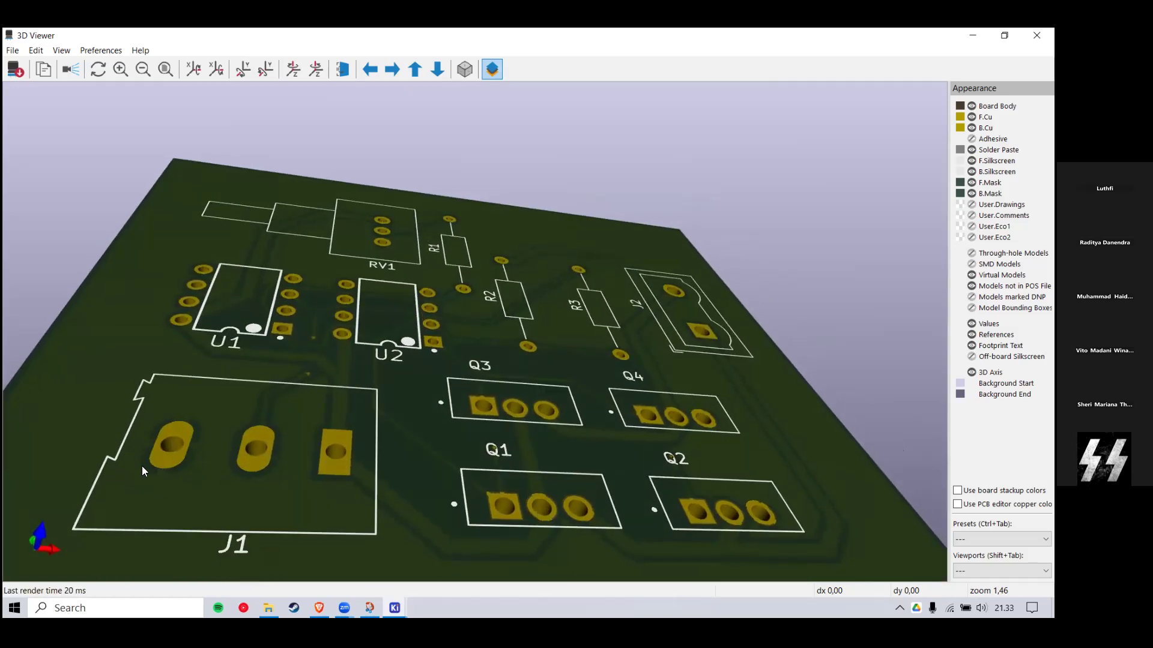
{"action": "scroll", "coordinate": [210, 416], "scroll_direction": "down", "scroll_amount": 8}
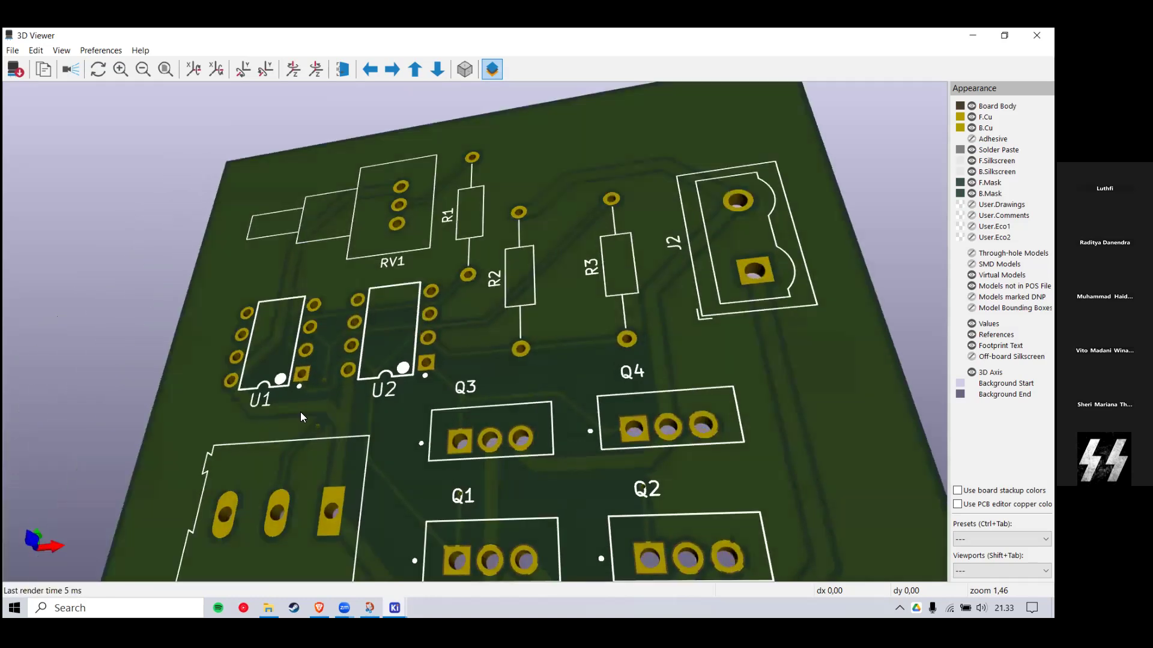
{"action": "scroll", "coordinate": [389, 450], "scroll_direction": "up", "scroll_amount": 2}
{"action": "left_click_drag", "start_coordinate": [366, 438], "coordinate": [371, 397]}
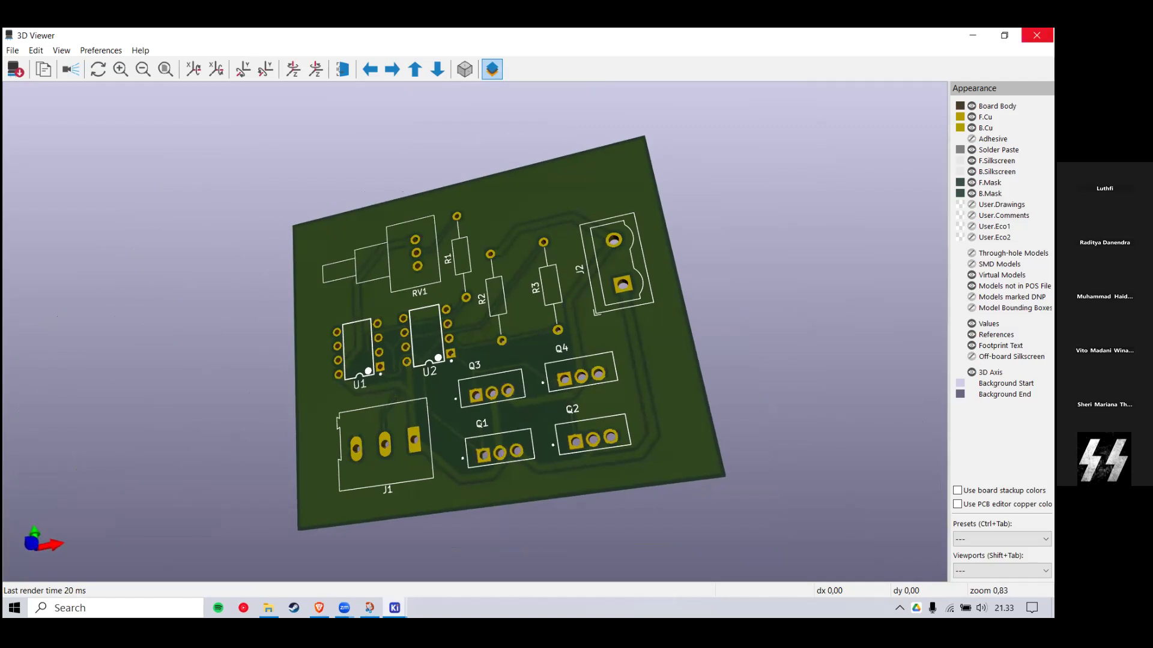
{"action": "mouse_move", "coordinate": [340, 455]}
{"action": "left_mouse_down"}
{"action": "mouse_move", "coordinate": [424, 414]}
{"action": "mouse_move", "coordinate": [431, 398]}
{"action": "mouse_move", "coordinate": [382, 407]}
{"action": "mouse_move", "coordinate": [331, 443]}
{"action": "mouse_move", "coordinate": [334, 460]}
{"action": "left_mouse_up"}
{"action": "scroll", "coordinate": [334, 460], "scroll_direction": "up", "scroll_amount": 1}
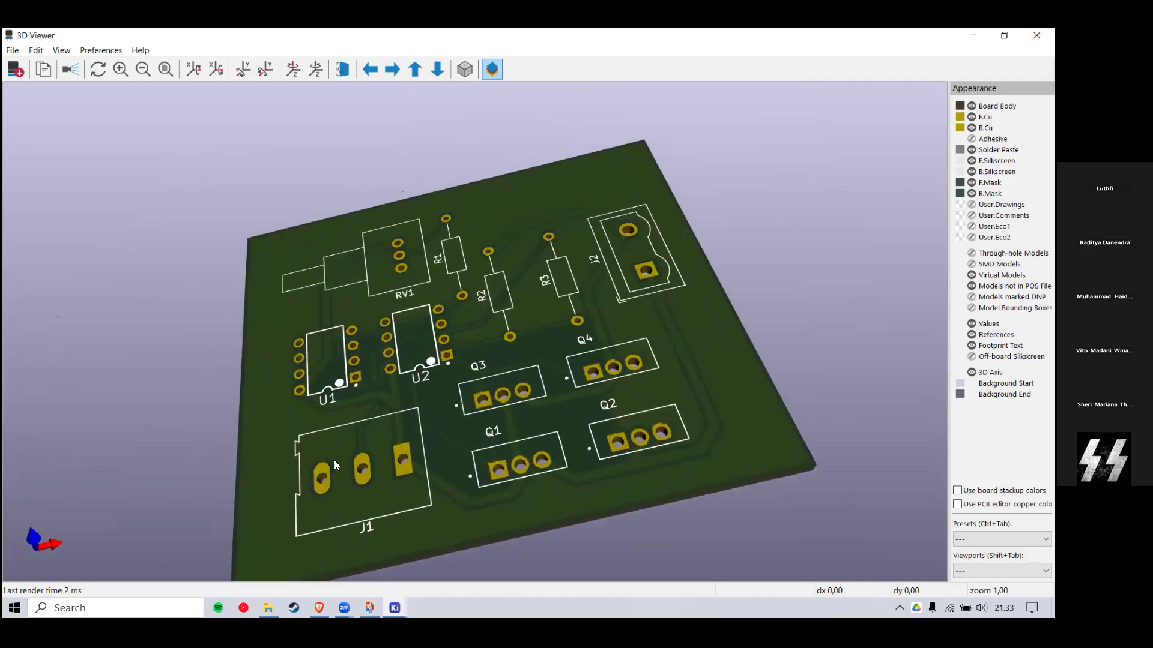
{"action": "left_click_drag", "start_coordinate": [334, 412], "coordinate": [305, 451]}
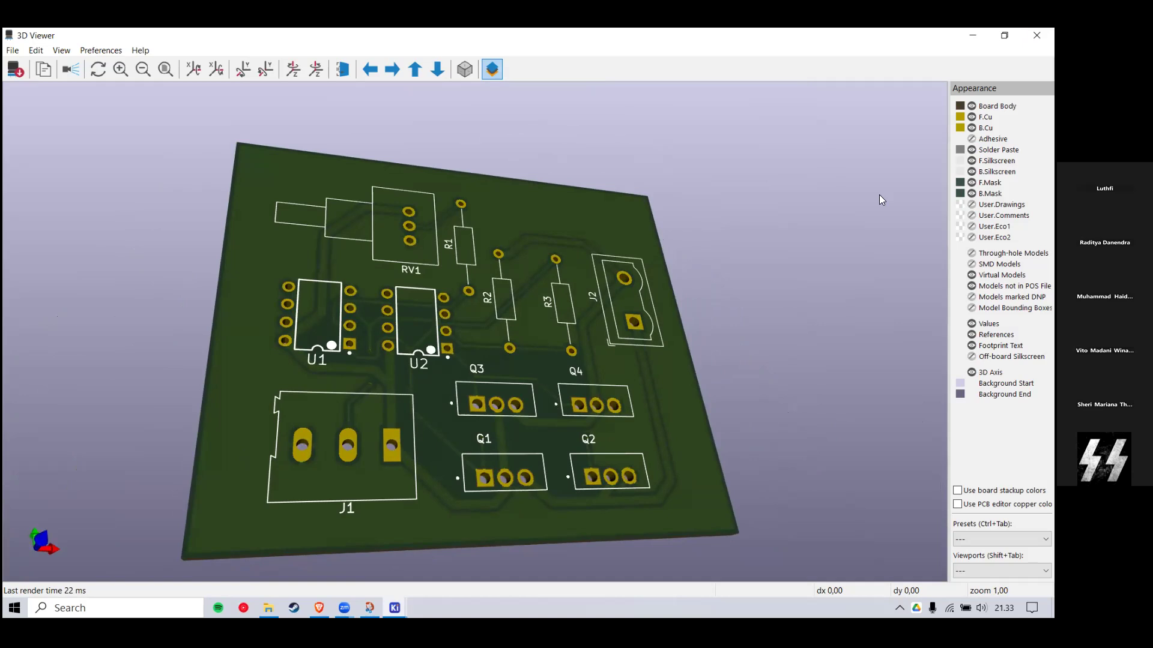
{"action": "left_click", "coordinate": [972, 35]}
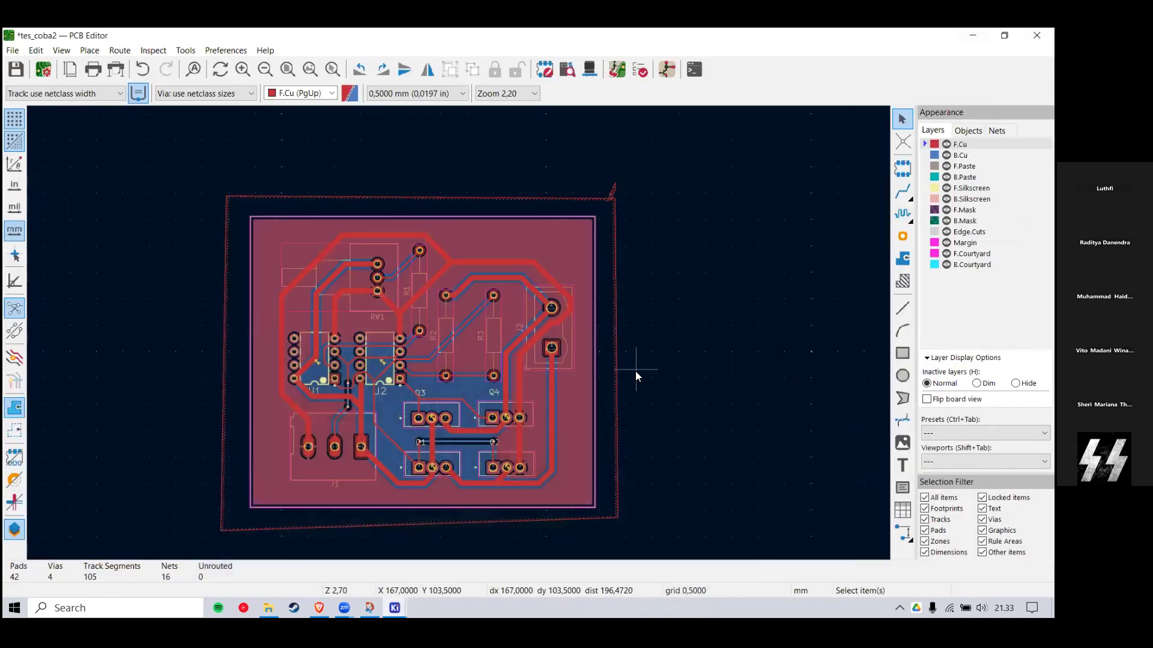
Step: Inspect the copper fill around J1's pads and the tracks in the layout, then look at the board again in 3D
{"action": "scroll", "coordinate": [308, 446], "scroll_direction": "up", "scroll_amount": 2}
{"action": "scroll", "coordinate": [464, 330], "scroll_direction": "down", "scroll_amount": 5}
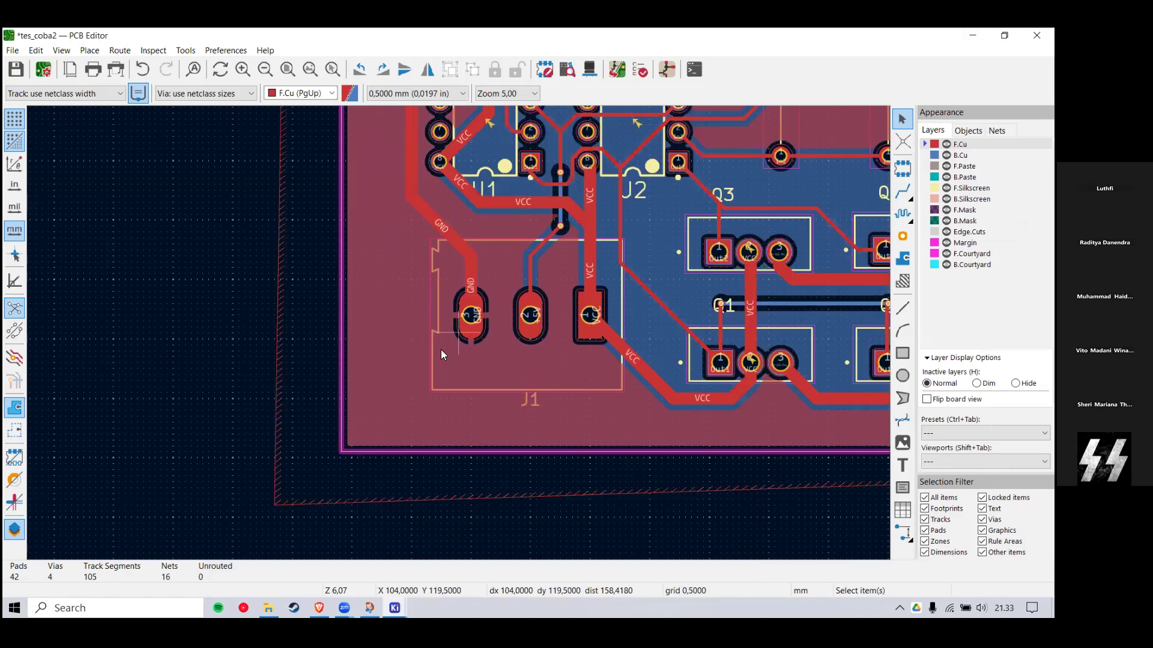
{"action": "scroll", "coordinate": [458, 334], "scroll_direction": "up", "scroll_amount": 3}
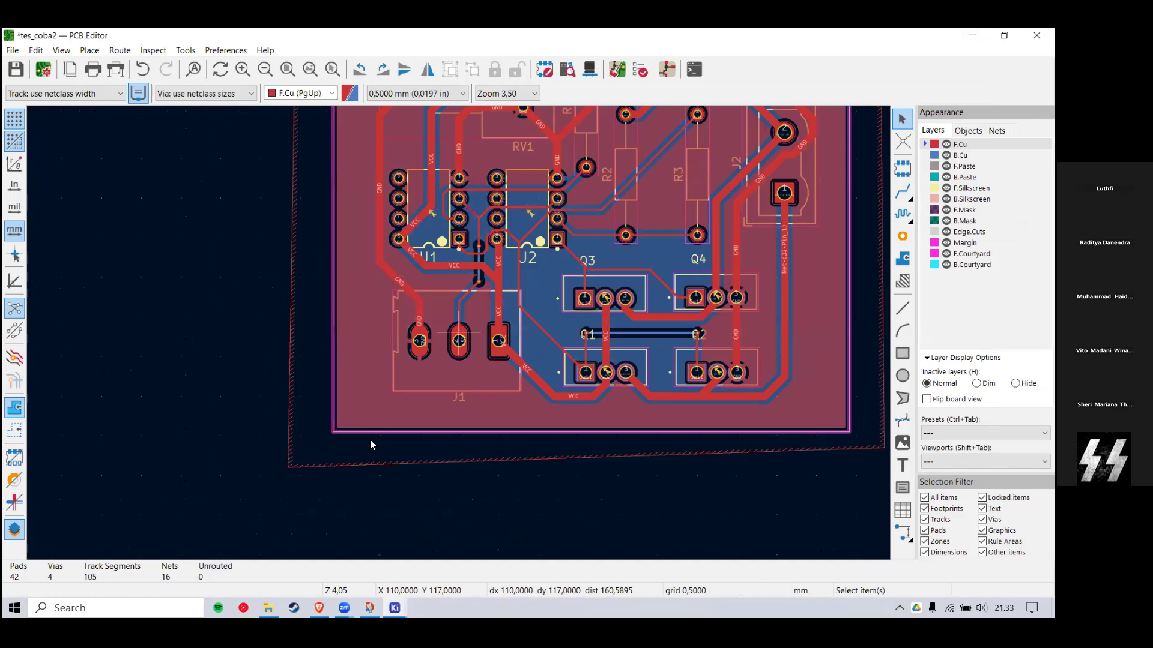
{"action": "scroll", "coordinate": [206, 420], "scroll_direction": "down", "scroll_amount": 2}
{"action": "scroll", "coordinate": [328, 465], "scroll_direction": "up", "scroll_amount": 2}
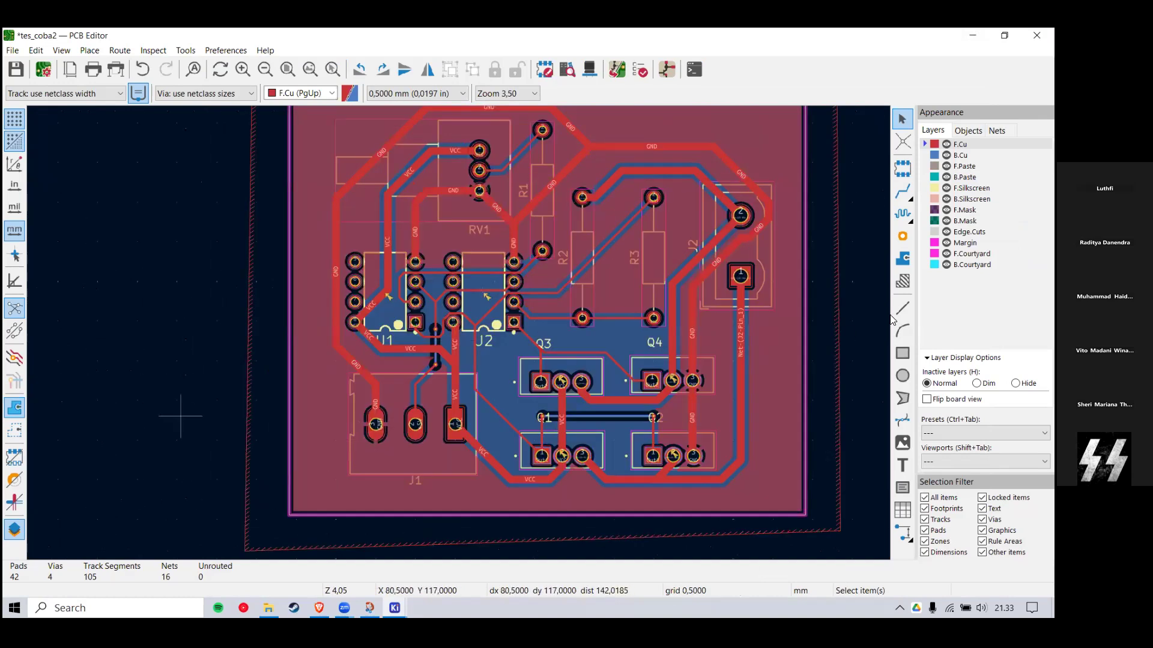
{"action": "left_click", "coordinate": [589, 69]}
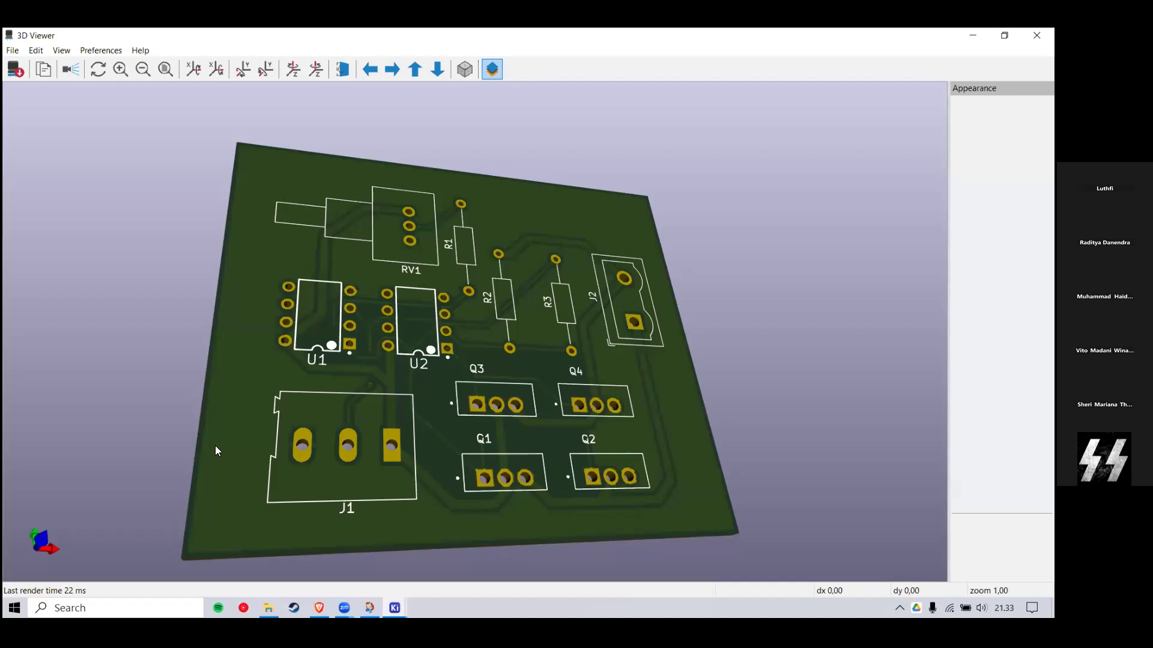
{"action": "left_click_drag", "start_coordinate": [216, 450], "coordinate": [265, 493]}
{"action": "left_click_drag", "start_coordinate": [229, 460], "coordinate": [350, 442]}
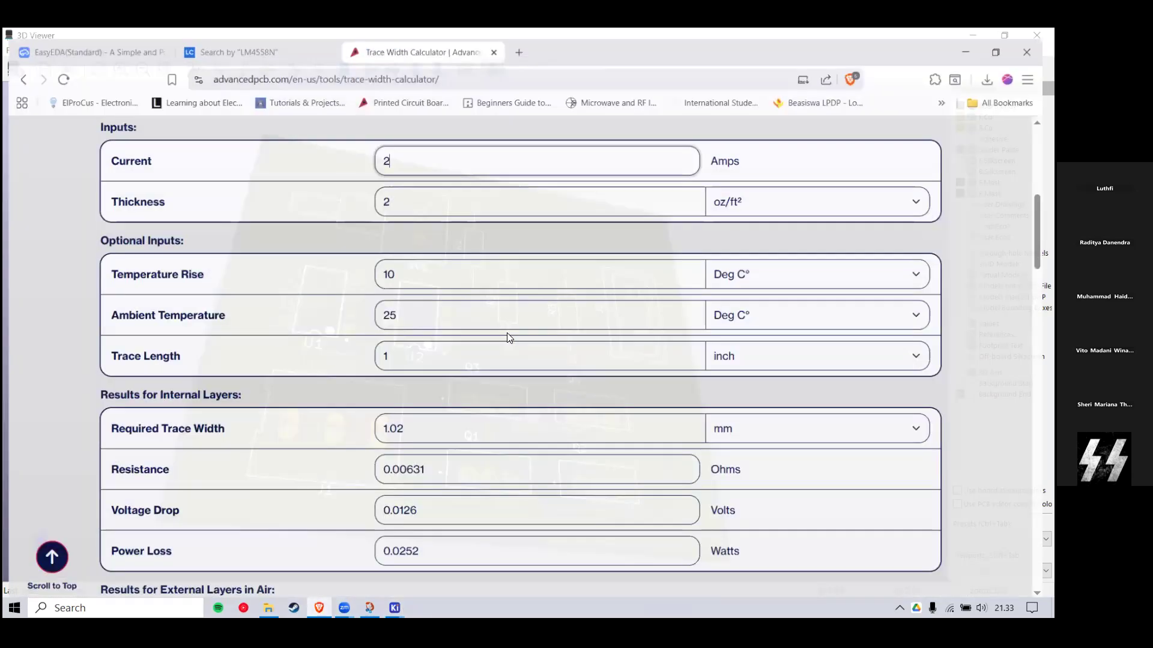
Step: Search Google Images for "battery holder" in a new browser tab, then switch back to KiCad's 3D viewer
{"action": "key", "text": "ctrl+t"}
{"action": "type", "text": "batt"}
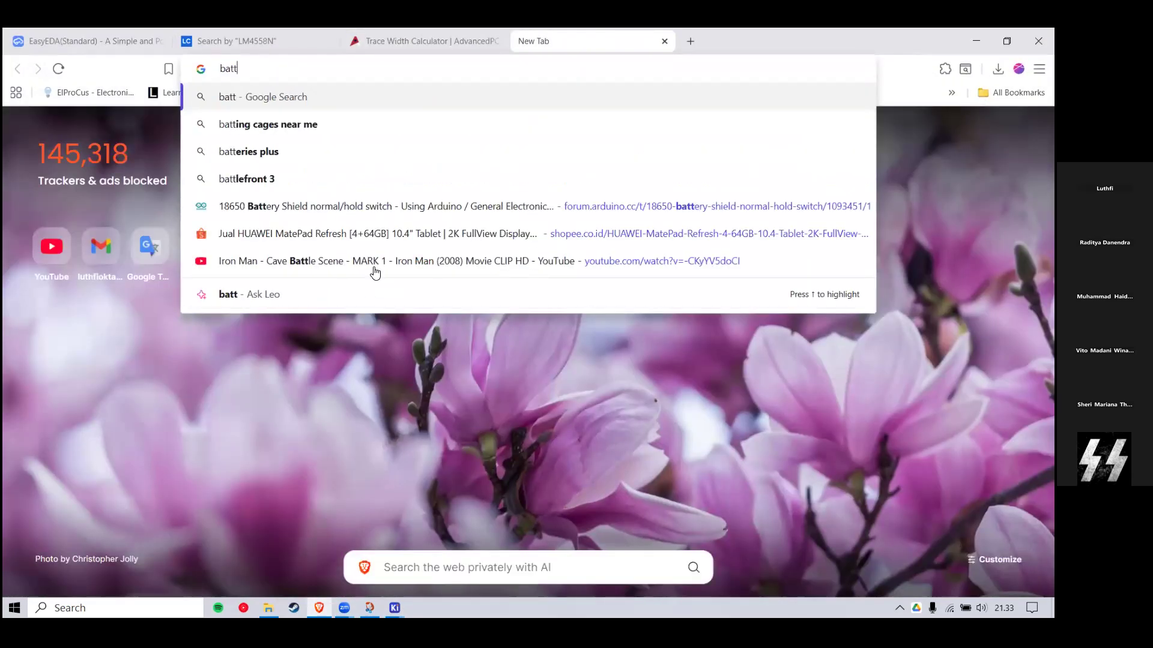
{"action": "type", "text": "ery holder"}
{"action": "key", "text": "Return"}
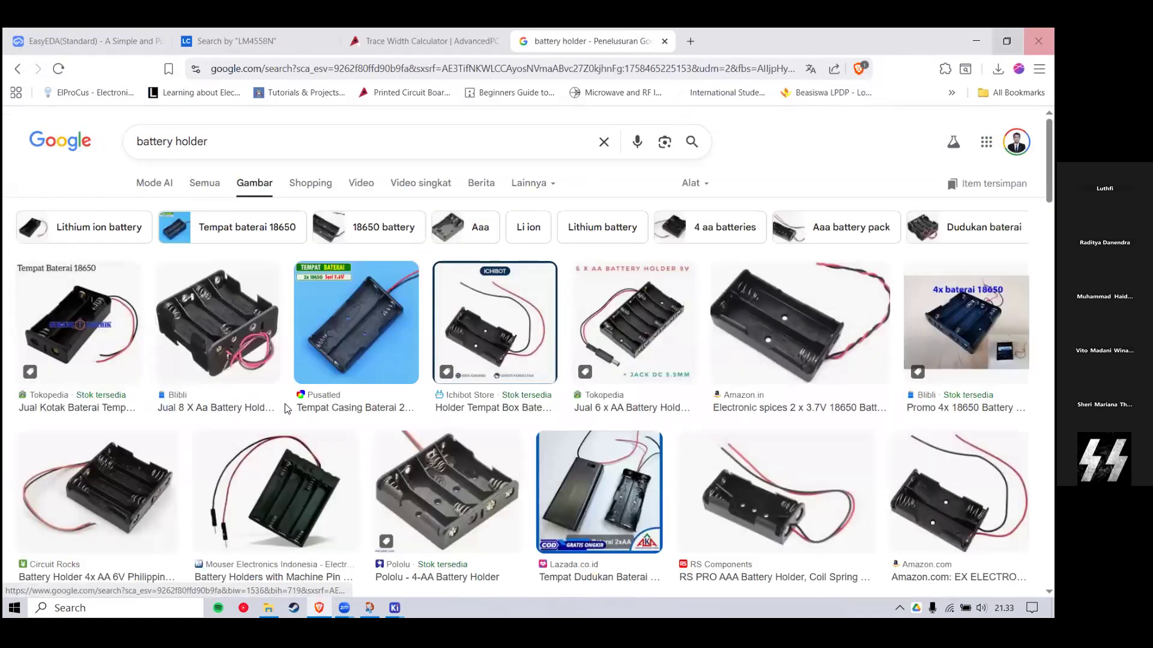
{"action": "key", "text": "alt+Tab"}
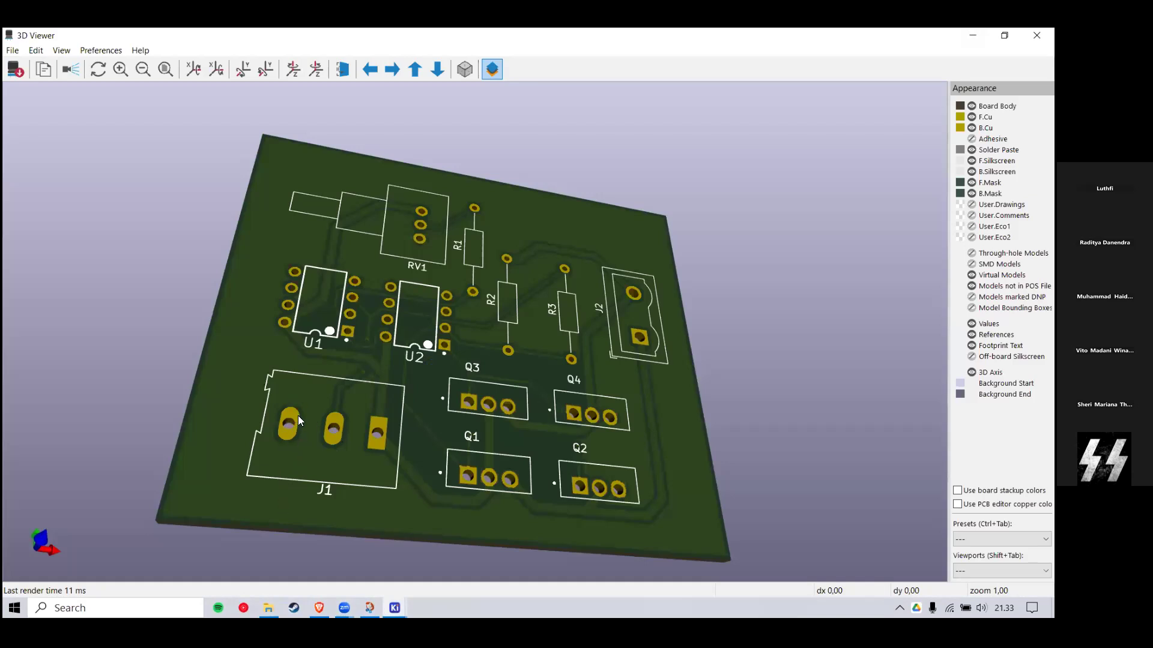
Step: Examine the pads of J1 on the GND-filled board in the 3D viewer, then return to the board layout
{"action": "left_click_drag", "start_coordinate": [265, 426], "coordinate": [272, 401]}
{"action": "left_click_drag", "start_coordinate": [313, 415], "coordinate": [330, 435]}
{"action": "left_click", "coordinate": [1005, 35]}
{"action": "left_click", "coordinate": [1000, 31]}
{"action": "left_click", "coordinate": [1005, 35]}
{"action": "left_click", "coordinate": [969, 30]}
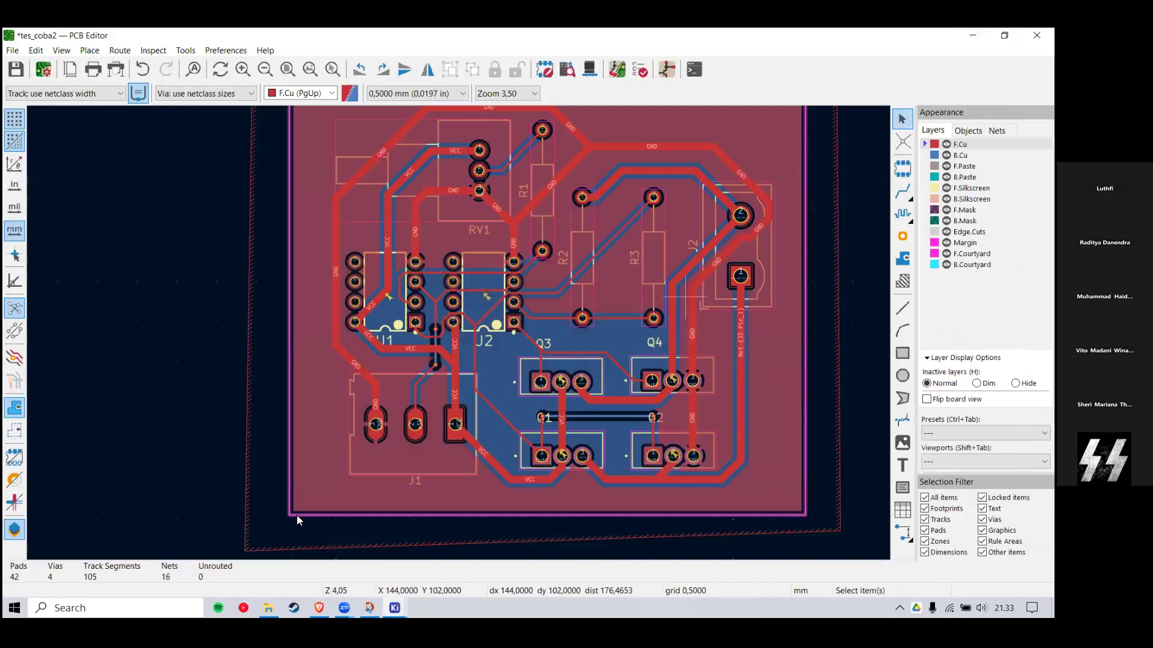
Step: Undo the GND copper zone, view the board without it in the 3D viewer, and go back to the layout
{"action": "key", "text": "ctrl+z"}
{"action": "key", "text": "alt+3"}
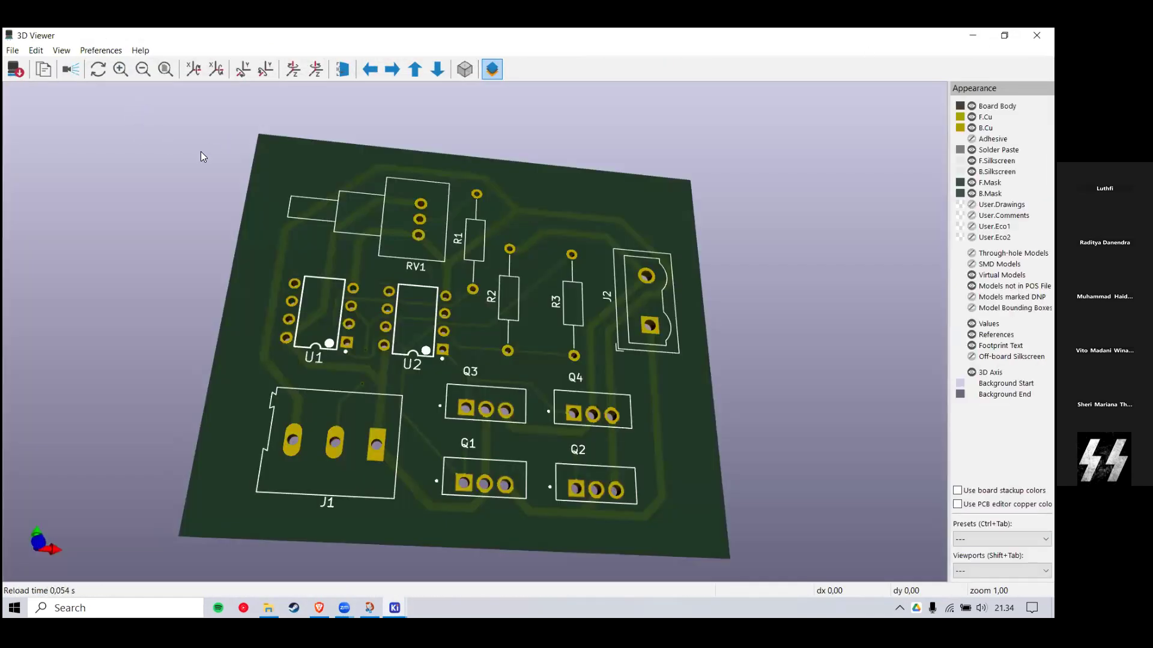
{"action": "left_click", "coordinate": [972, 35]}
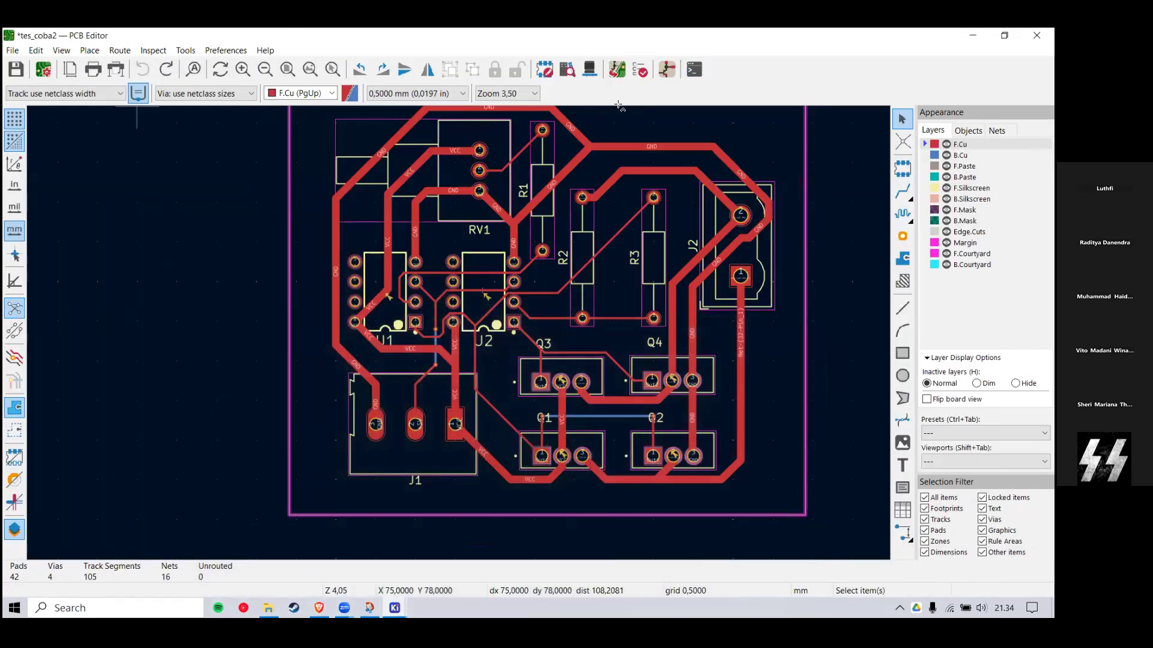
Step: Redo the GND copper zone and tilt the filled board in the 3D viewer
{"action": "left_click", "coordinate": [166, 70]}
{"action": "left_click", "coordinate": [589, 69]}
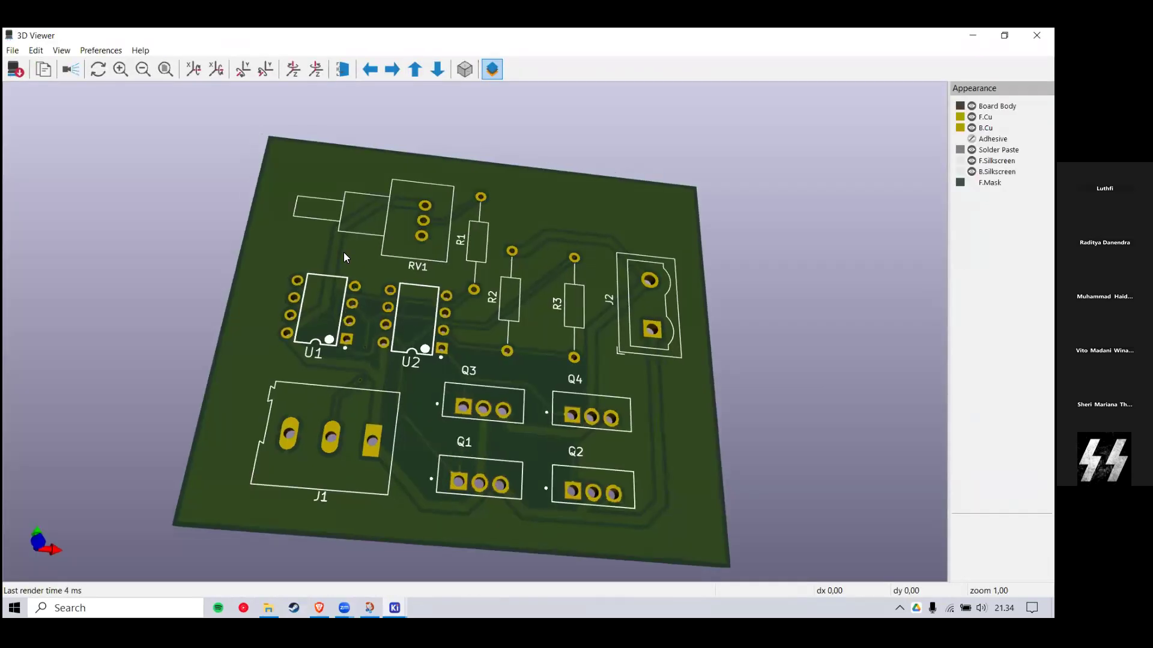
{"action": "left_click_drag", "start_coordinate": [125, 313], "coordinate": [276, 450]}
{"action": "left_click_drag", "start_coordinate": [291, 383], "coordinate": [291, 439]}
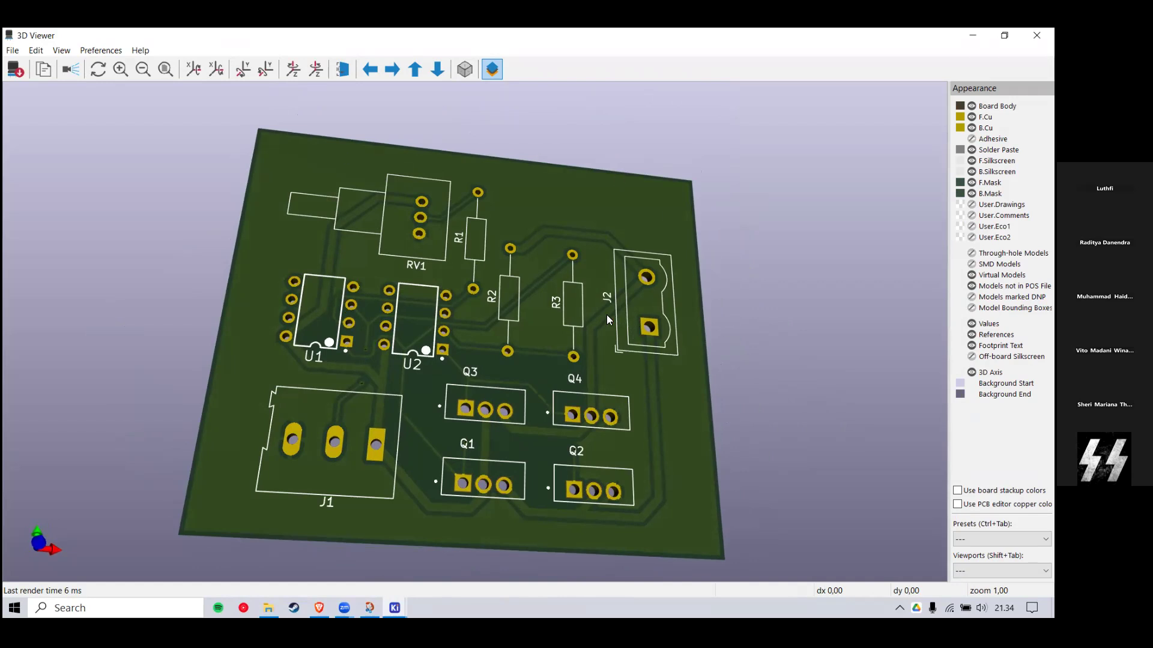
Step: Examine the clearances around the pads and tracks between U2, R2 and R3 in 3D, then rotate the whole board
{"action": "scroll", "coordinate": [601, 318], "scroll_direction": "up", "scroll_amount": 5}
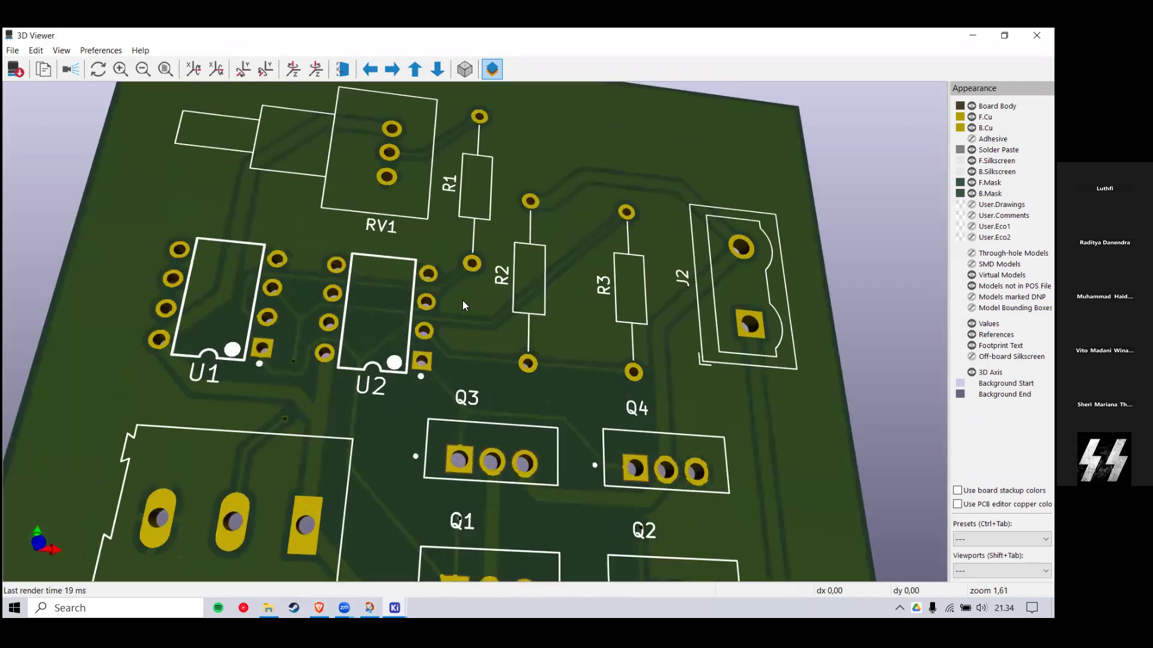
{"action": "scroll", "coordinate": [462, 303], "scroll_direction": "up", "scroll_amount": 1}
{"action": "scroll", "coordinate": [469, 288], "scroll_direction": "up", "scroll_amount": 5}
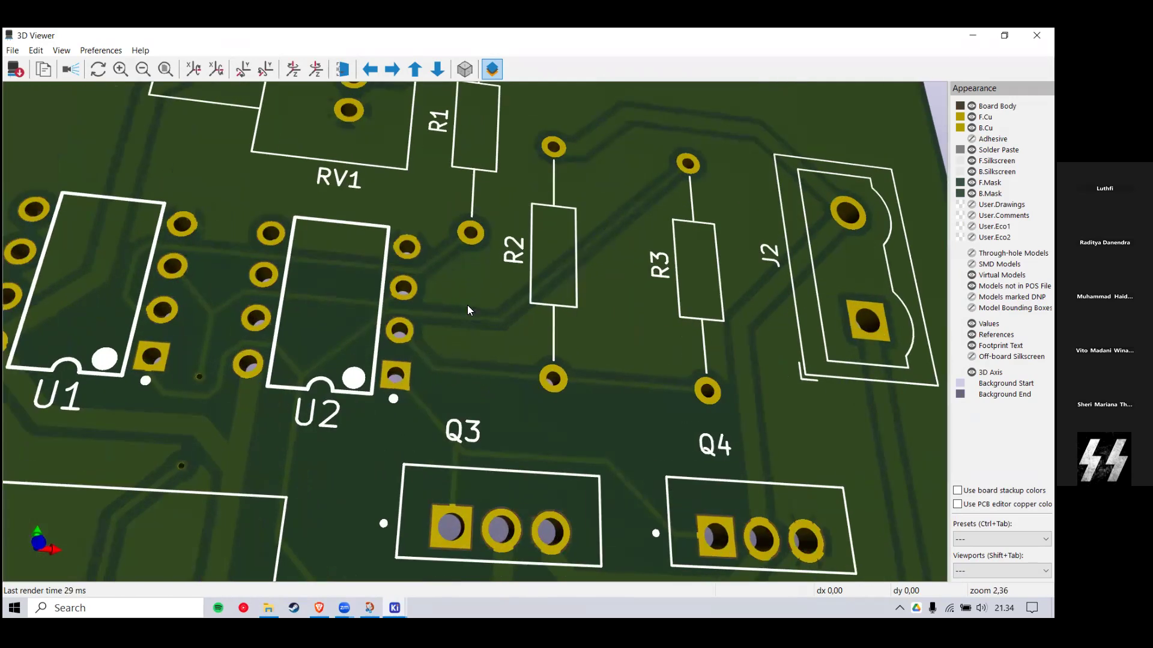
{"action": "scroll", "coordinate": [479, 255], "scroll_direction": "up", "scroll_amount": 3}
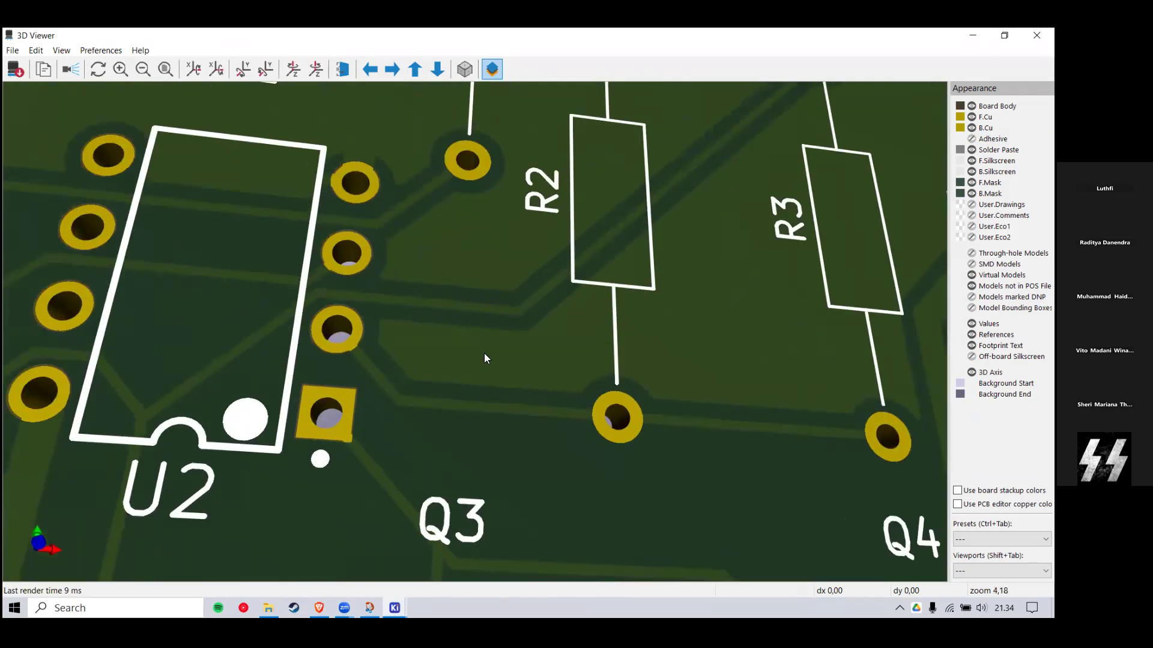
{"action": "scroll", "coordinate": [473, 294], "scroll_direction": "up", "scroll_amount": 4}
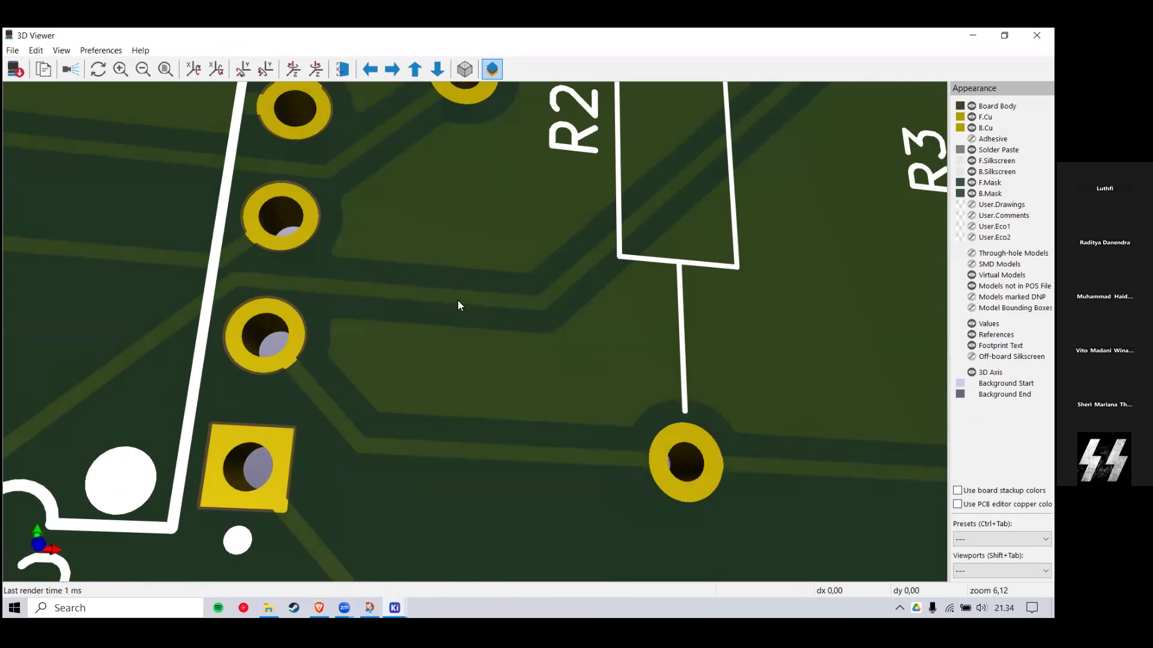
{"action": "scroll", "coordinate": [494, 298], "scroll_direction": "down", "scroll_amount": 4}
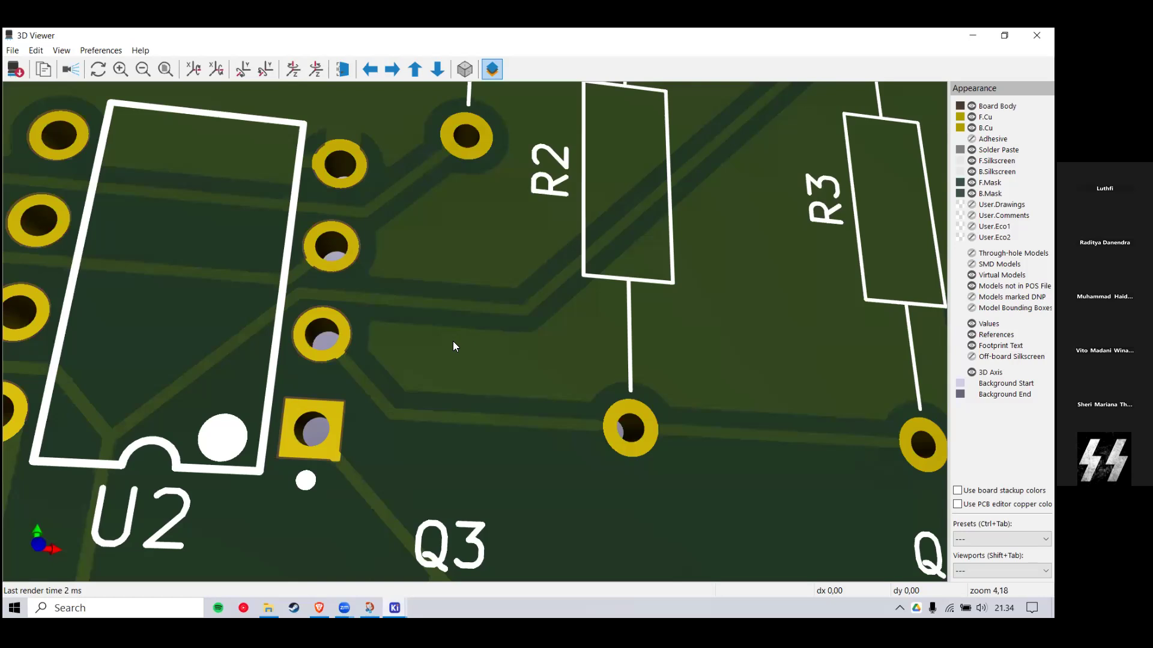
{"action": "left_click_drag", "start_coordinate": [442, 343], "coordinate": [574, 343]}
{"action": "scroll", "coordinate": [820, 372], "scroll_direction": "down", "scroll_amount": 3}
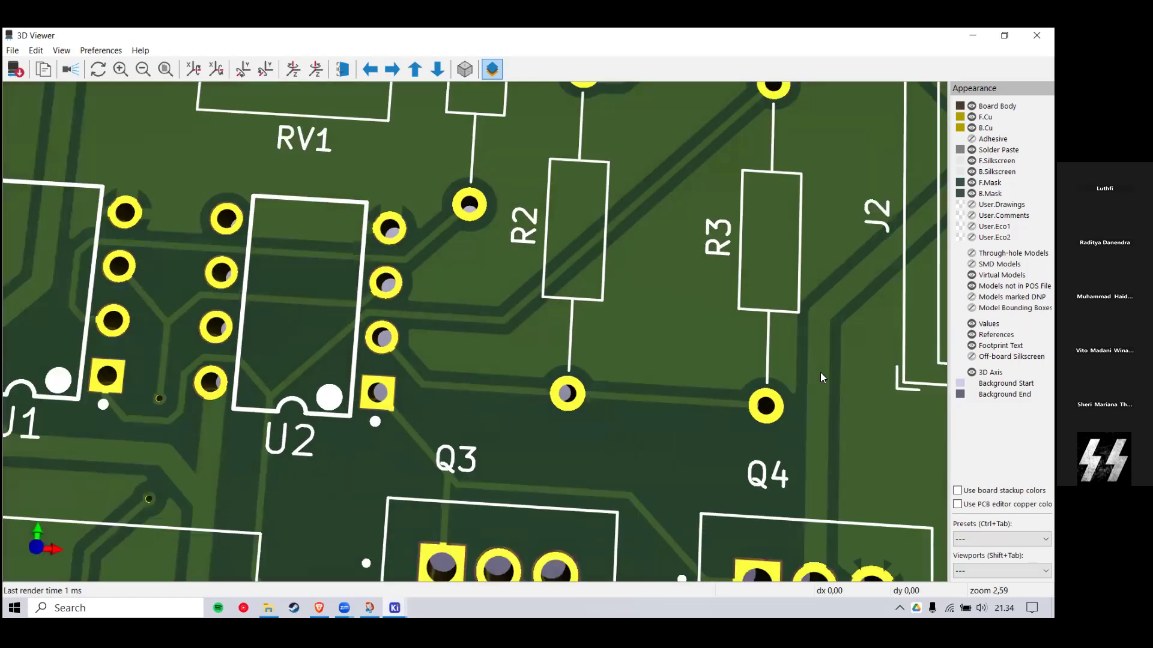
{"action": "scroll", "coordinate": [705, 366], "scroll_direction": "down", "scroll_amount": 6}
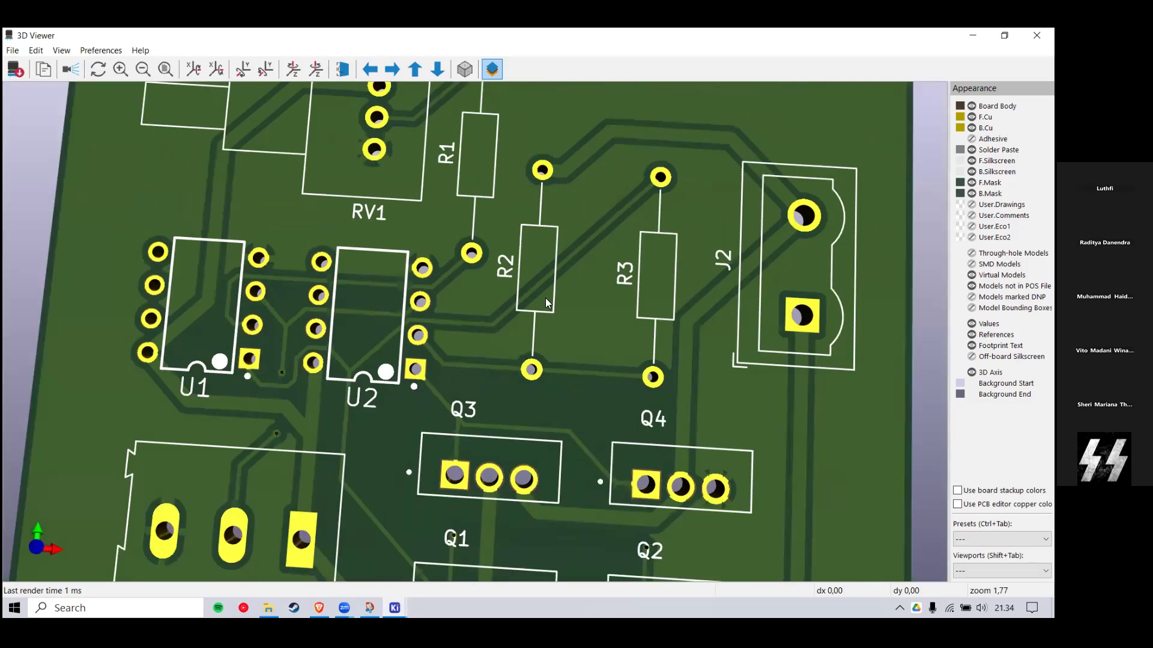
{"action": "left_click_drag", "start_coordinate": [215, 314], "coordinate": [841, 320]}
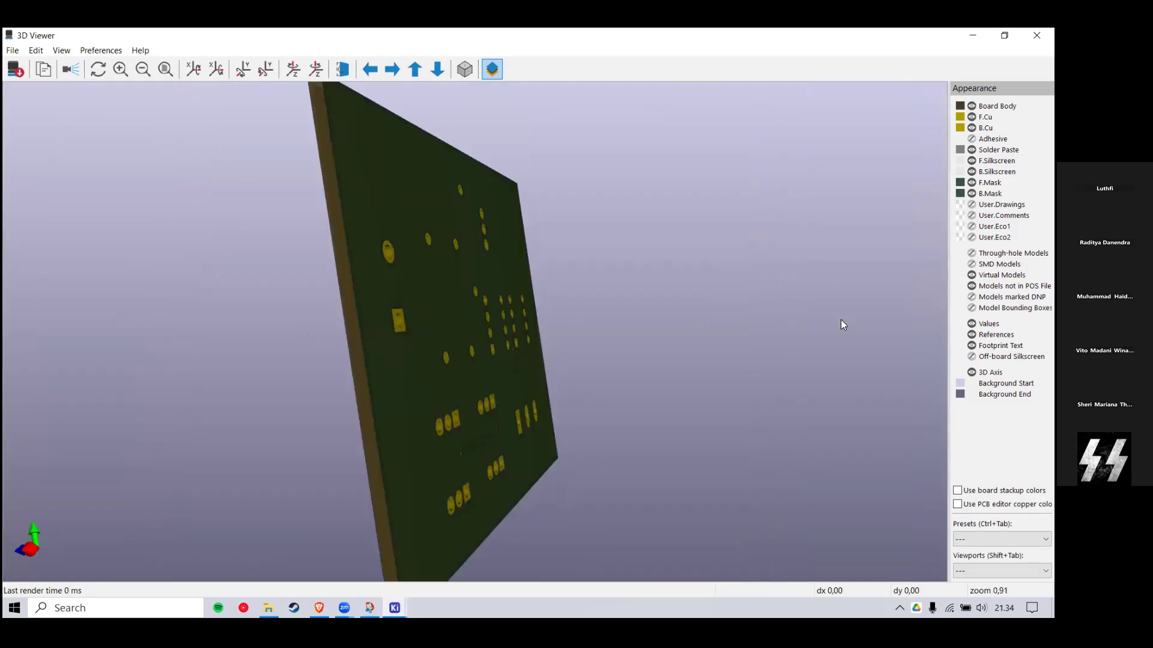
{"action": "left_click_drag", "start_coordinate": [653, 306], "coordinate": [1051, 66]}
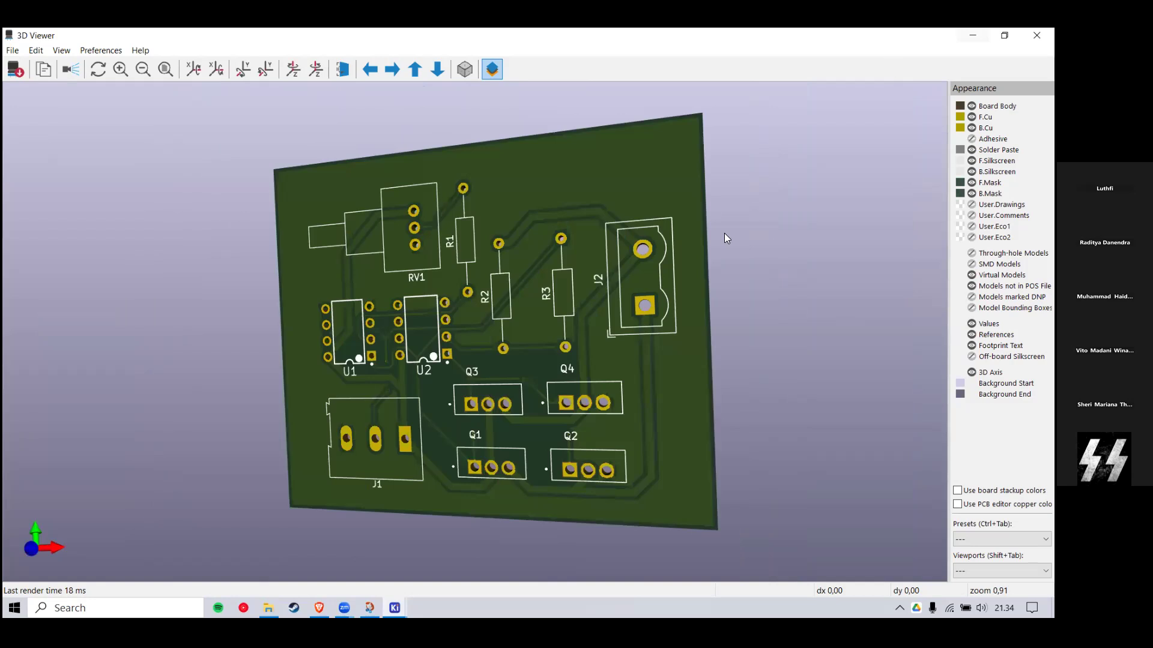
Step: Undo the copper zone again and inspect the bare tracks in the 3D viewer, then return to the layout
{"action": "key", "text": "alt+F4"}
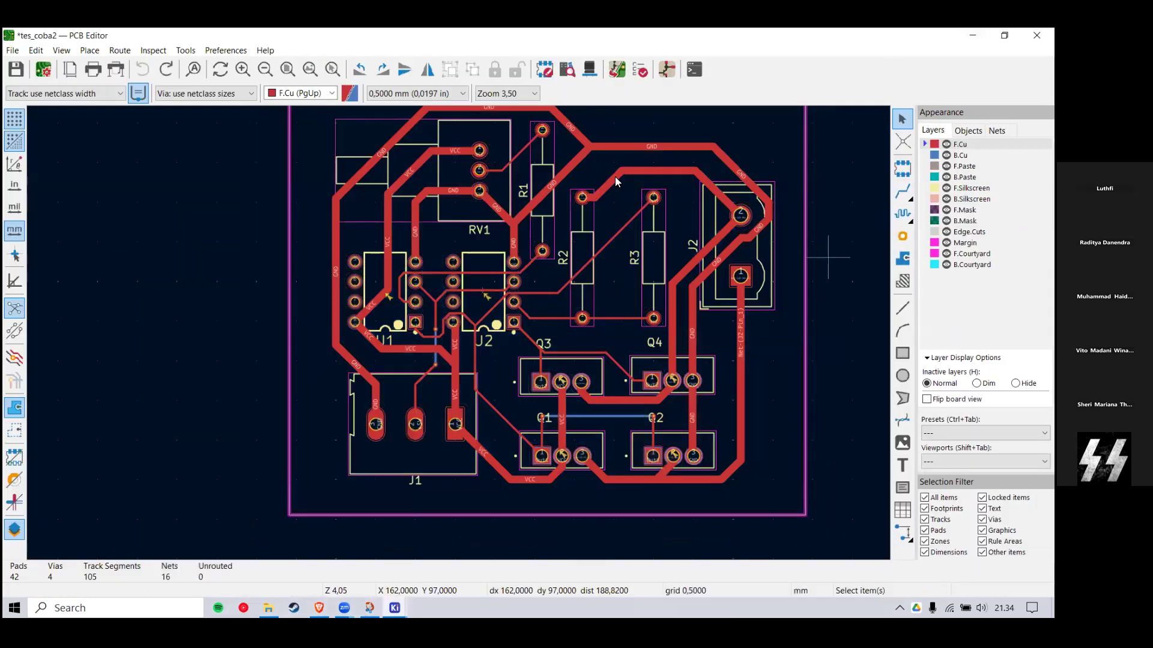
{"action": "left_click", "coordinate": [588, 70]}
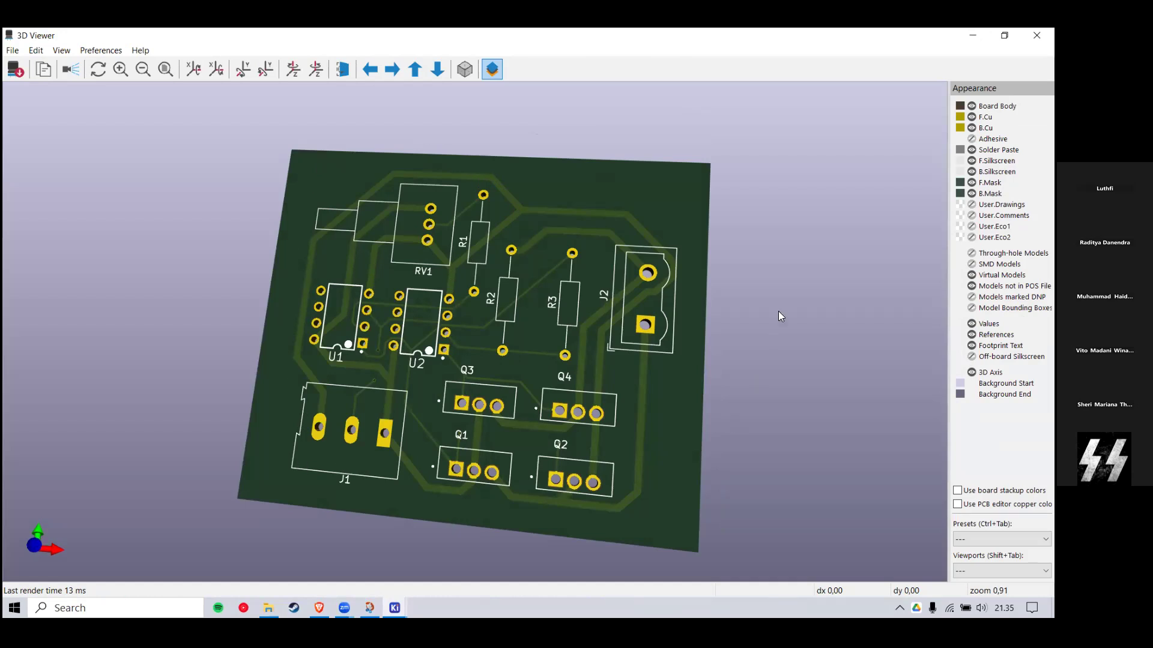
{"action": "left_click_drag", "start_coordinate": [519, 374], "coordinate": [673, 226]}
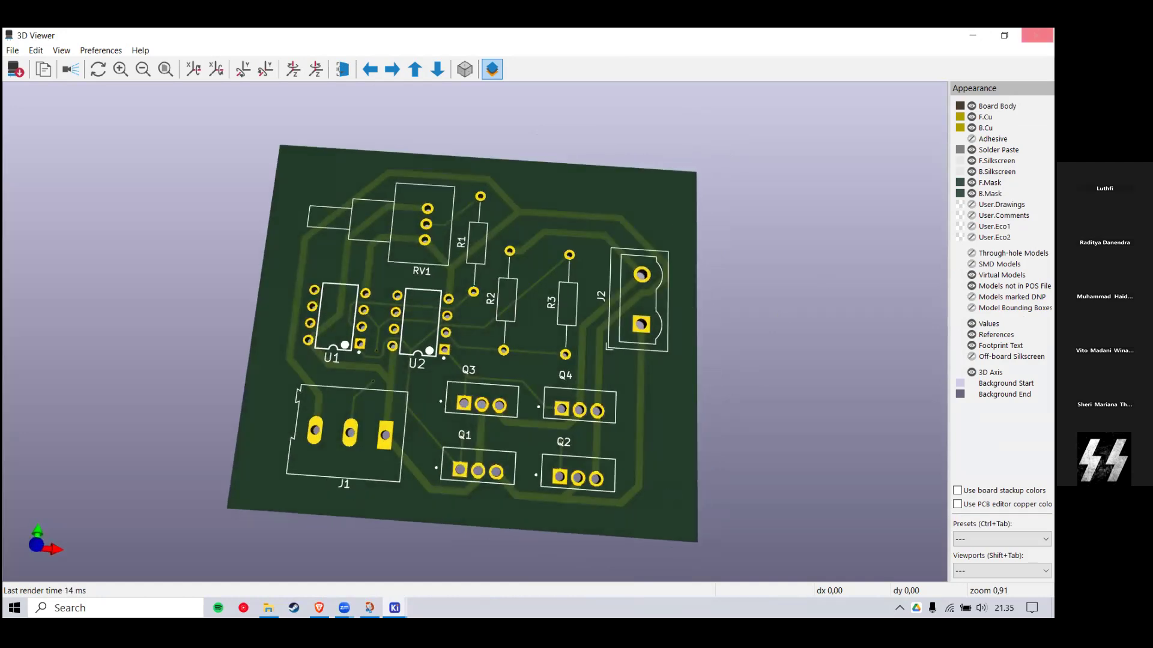
{"action": "left_click", "coordinate": [972, 35]}
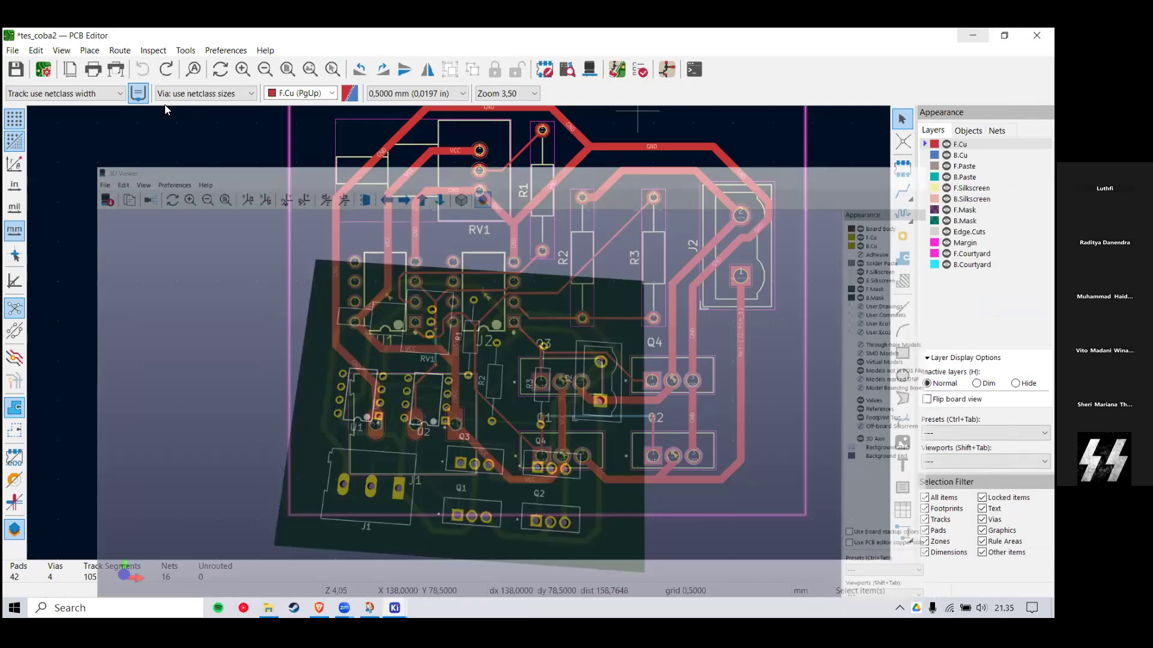
Step: Bring back the copper zone and examine the filled board around J1 and along its edges in 3D, then close the viewer
{"action": "left_click", "coordinate": [589, 70]}
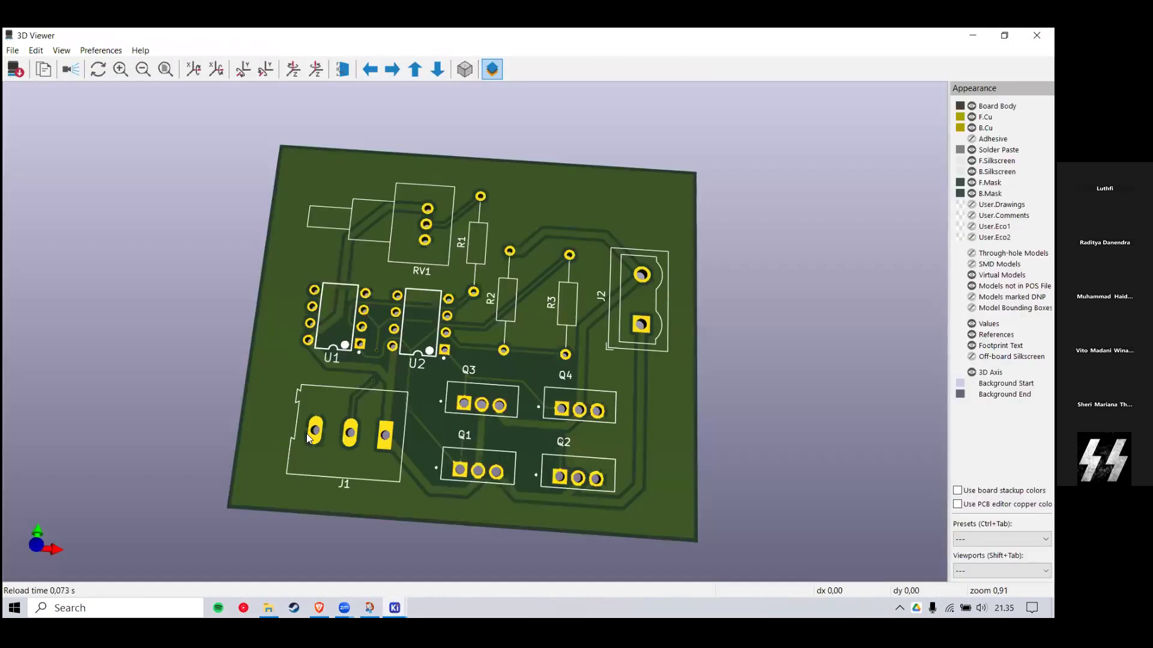
{"action": "scroll", "coordinate": [306, 433], "scroll_direction": "up", "scroll_amount": 2}
{"action": "left_click_drag", "start_coordinate": [242, 444], "coordinate": [223, 449]}
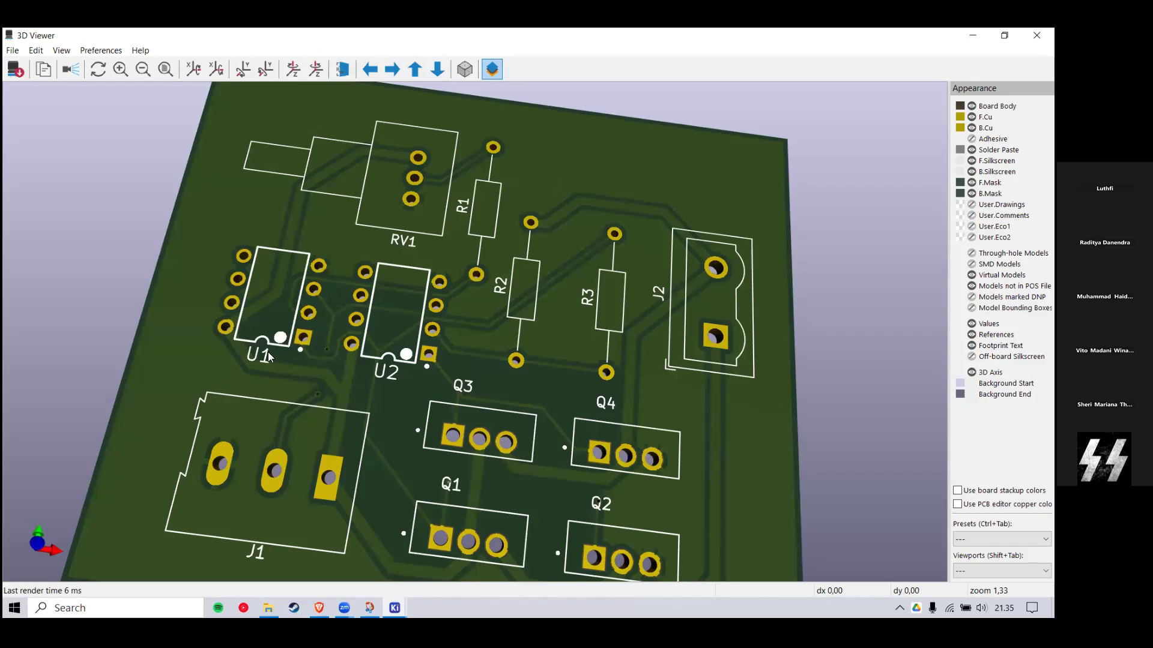
{"action": "scroll", "coordinate": [268, 352], "scroll_direction": "down", "scroll_amount": 2}
{"action": "left_click_drag", "start_coordinate": [259, 351], "coordinate": [331, 389]}
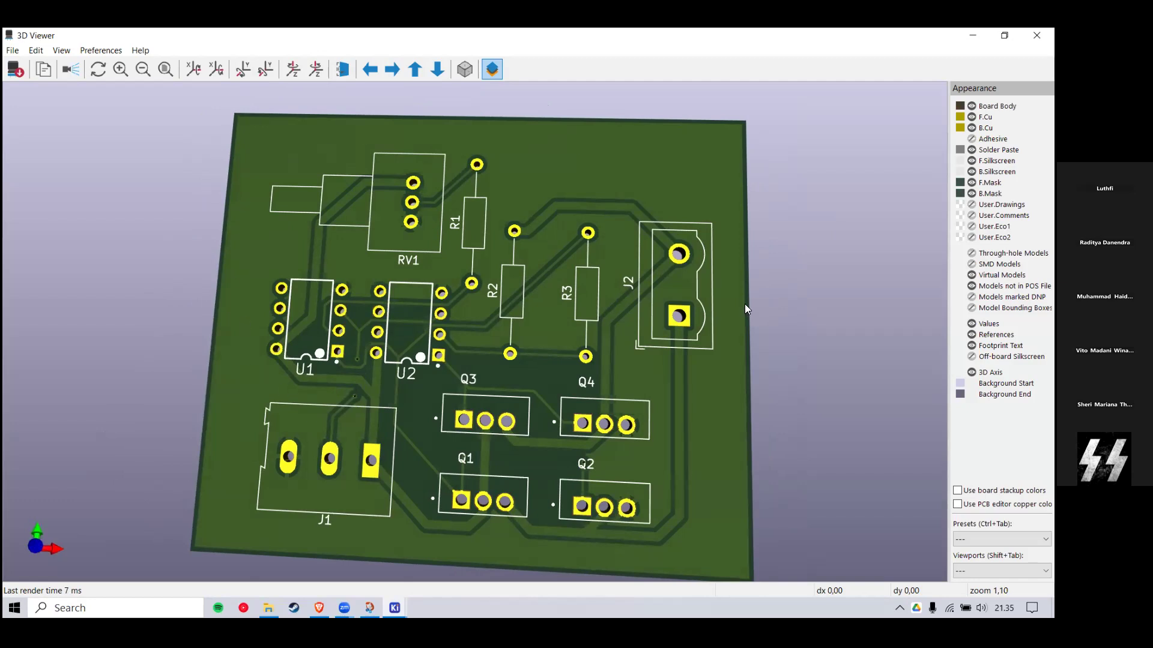
{"action": "left_click_drag", "start_coordinate": [724, 439], "coordinate": [729, 309]}
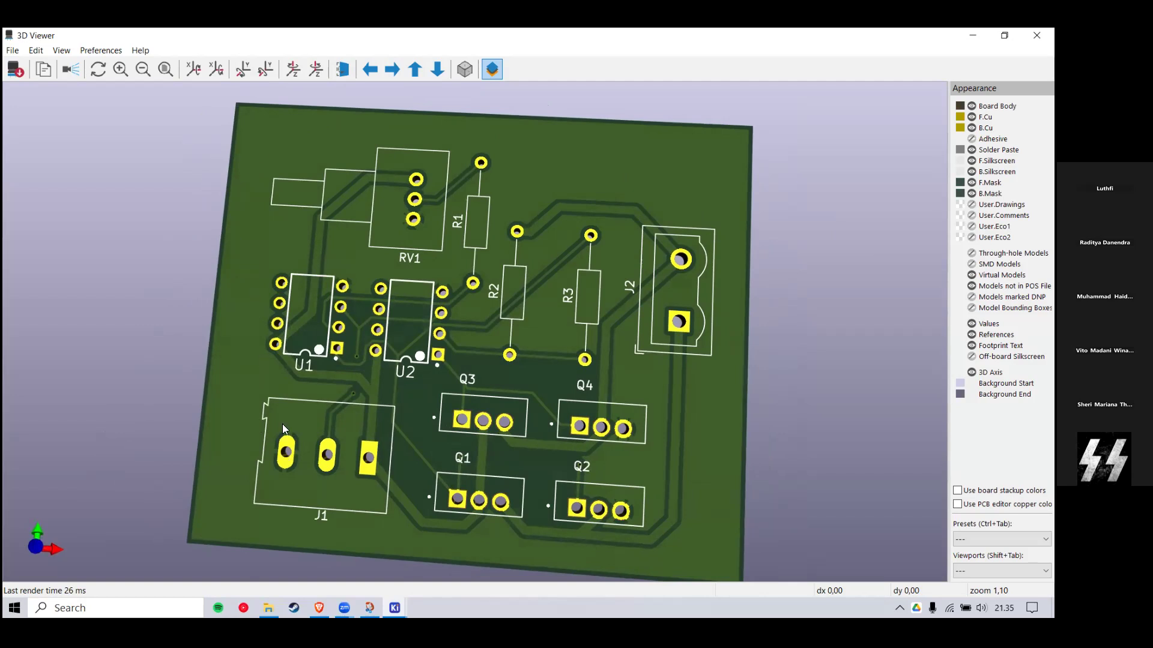
{"action": "left_click_drag", "start_coordinate": [210, 496], "coordinate": [228, 385]}
{"action": "left_click", "coordinate": [1037, 35]}
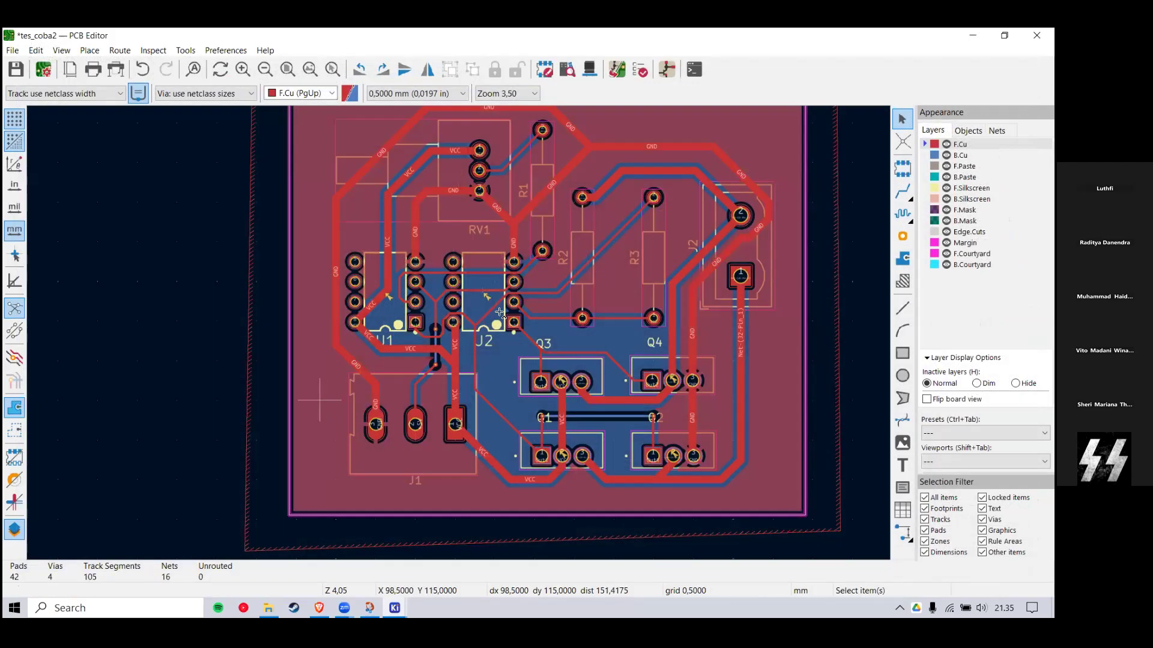
Step: Undo the GND copper zone in the layout so only the routed tracks are left
{"action": "scroll", "coordinate": [466, 318], "scroll_direction": "down", "scroll_amount": 6}
{"action": "scroll", "coordinate": [466, 331], "scroll_direction": "up", "scroll_amount": 3}
{"action": "scroll", "coordinate": [466, 330], "scroll_direction": "up", "scroll_amount": 3}
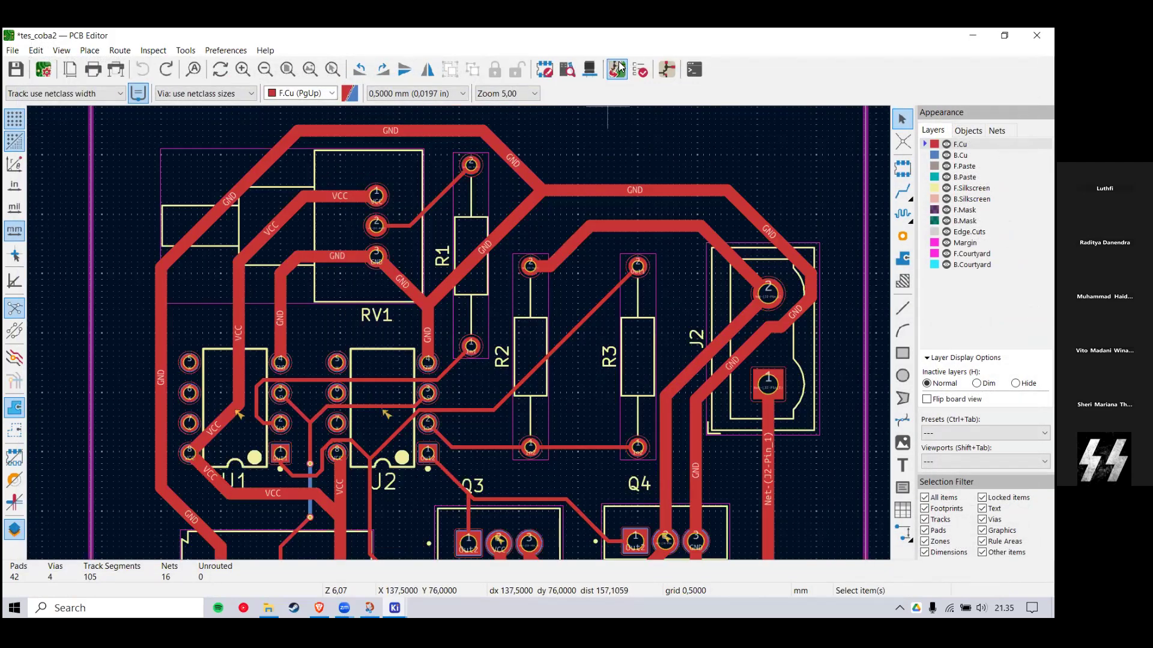
{"action": "key", "text": "ctrl+z"}
{"action": "left_click", "coordinate": [615, 72]}
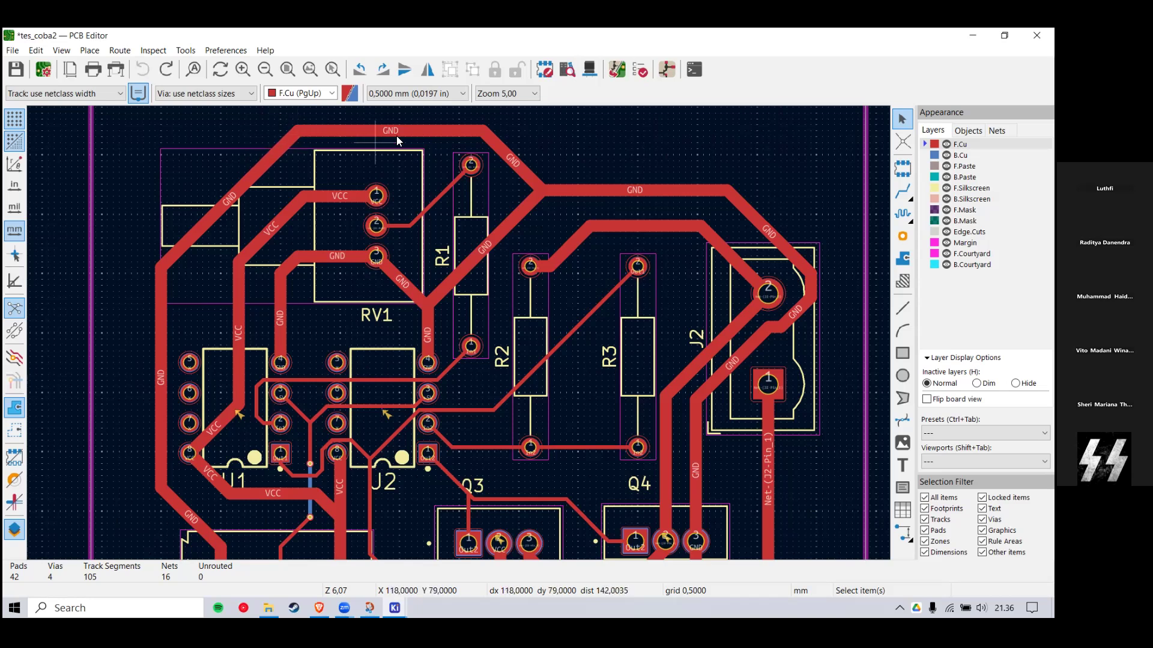
Step: Delete the horizontal segment of the F.Cu track from R2 to J2 and run the design rules check
{"action": "scroll", "coordinate": [582, 164], "scroll_direction": "up", "scroll_amount": 1}
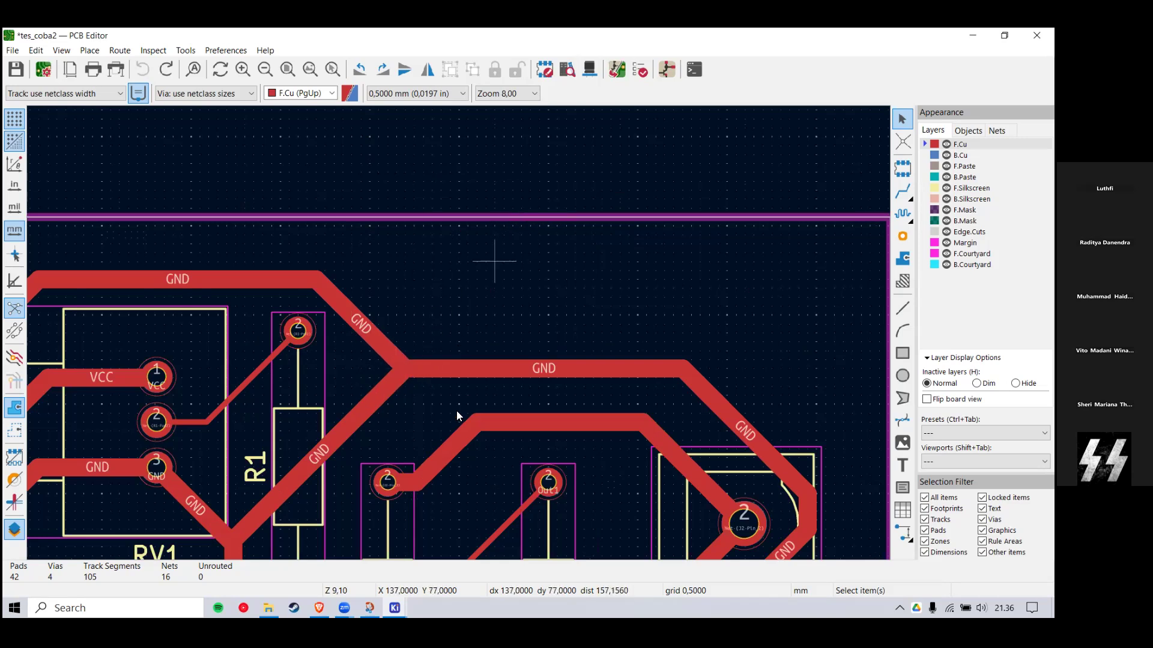
{"action": "scroll", "coordinate": [456, 411], "scroll_direction": "down", "scroll_amount": 4}
{"action": "scroll", "coordinate": [459, 313], "scroll_direction": "up", "scroll_amount": 3}
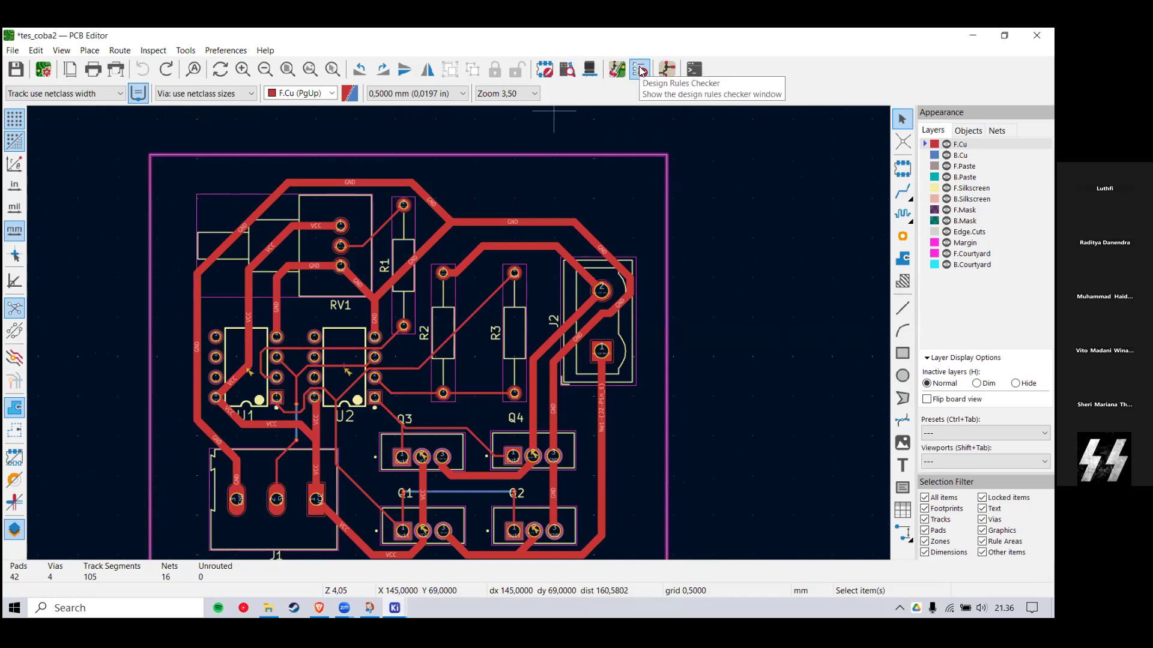
{"action": "scroll", "coordinate": [503, 382], "scroll_direction": "up", "scroll_amount": 2}
{"action": "left_click", "coordinate": [504, 378]}
{"action": "key", "text": "Delete"}
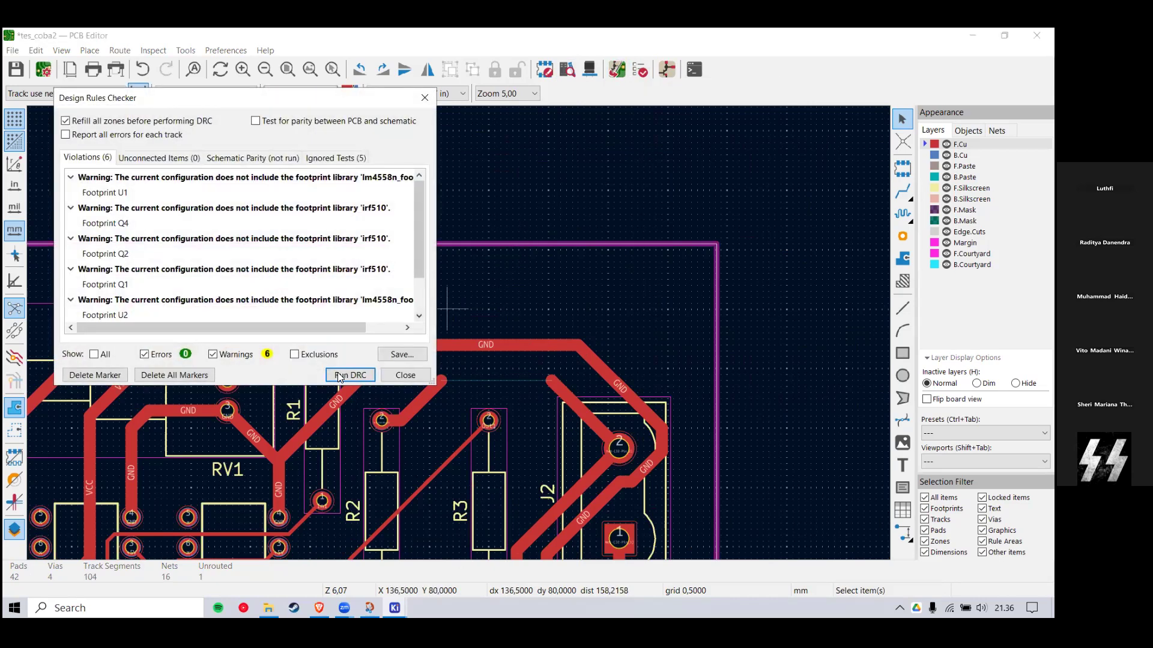
{"action": "left_click", "coordinate": [350, 374]}
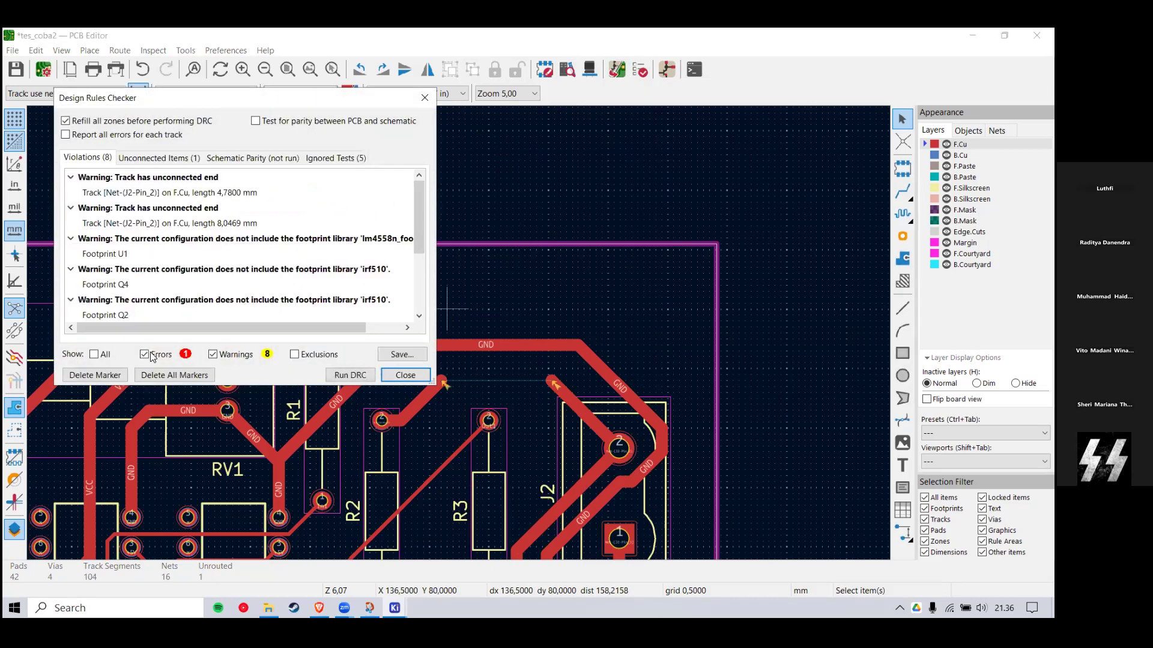
Step: Restore the deleted track segment between R2 and J2 and run the design rules check again
{"action": "left_click", "coordinate": [402, 375]}
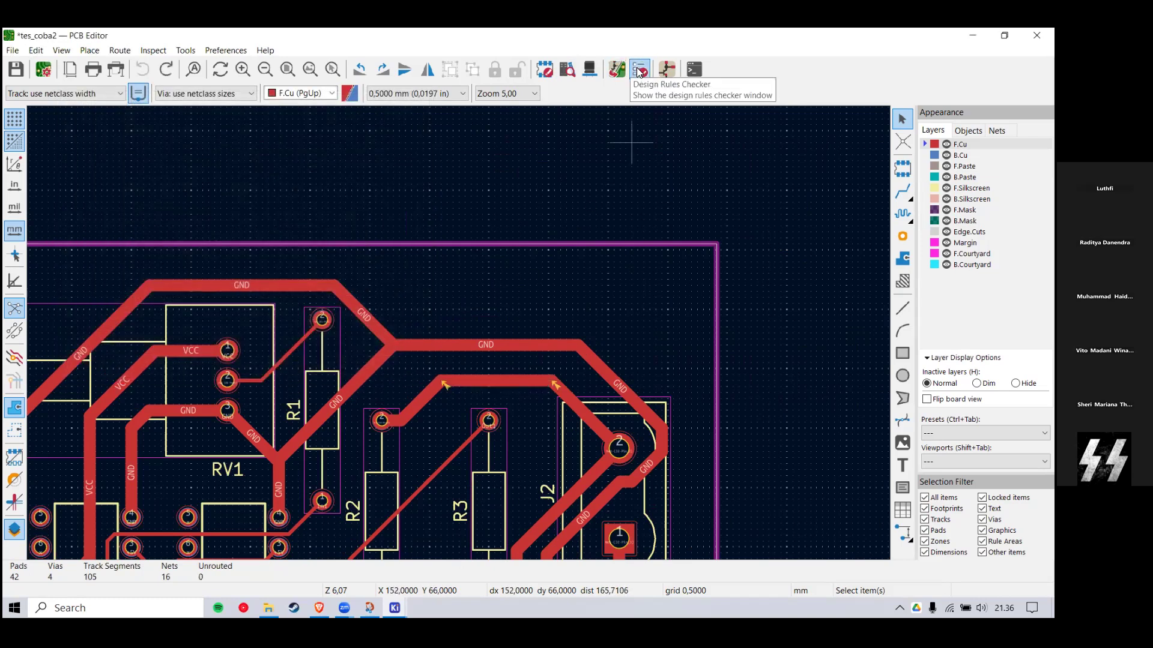
{"action": "left_click", "coordinate": [350, 375]}
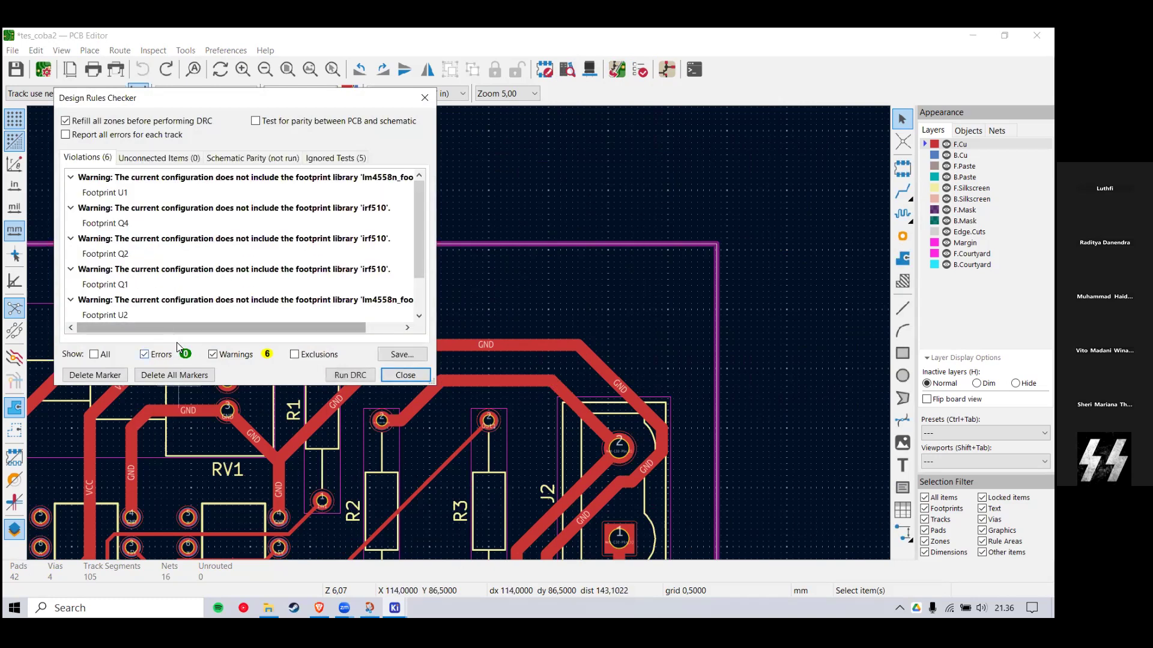
Step: Exclude errors from the listed DRC results, then move the checker window off the board and widen it to show full messages
{"action": "left_click", "coordinate": [145, 356]}
{"action": "left_click_drag", "start_coordinate": [272, 97], "coordinate": [638, 107]}
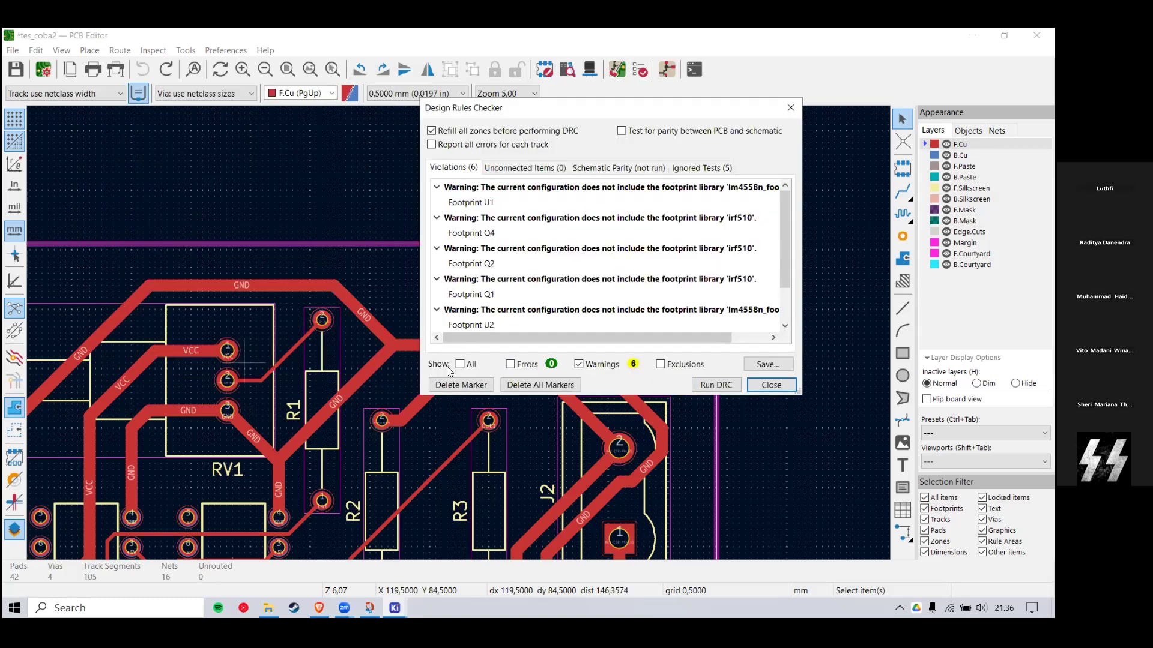
{"action": "scroll", "coordinate": [241, 368], "scroll_direction": "down", "scroll_amount": 3}
{"action": "left_click_drag", "start_coordinate": [563, 114], "coordinate": [216, 176]}
{"action": "scroll", "coordinate": [249, 333], "scroll_direction": "up", "scroll_amount": 2}
{"action": "left_click_drag", "start_coordinate": [353, 173], "coordinate": [266, 179]}
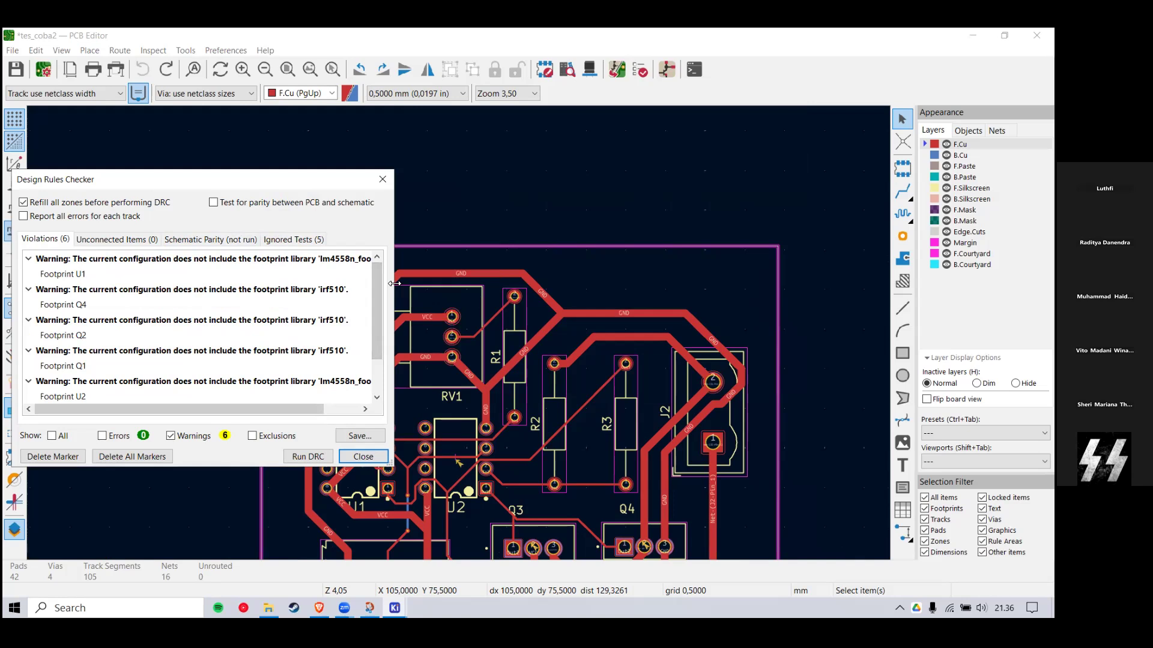
{"action": "left_click_drag", "start_coordinate": [393, 288], "coordinate": [536, 288]}
Step: Go through the missing footprint library warnings for lm4558n_footprint and irf510, locating each affected footprint on the board
{"action": "left_click", "coordinate": [345, 260]}
{"action": "left_click", "coordinate": [340, 291]}
{"action": "left_click", "coordinate": [344, 320]}
{"action": "left_click", "coordinate": [339, 351]}
{"action": "left_click", "coordinate": [345, 382]}
{"action": "left_click", "coordinate": [336, 413]}
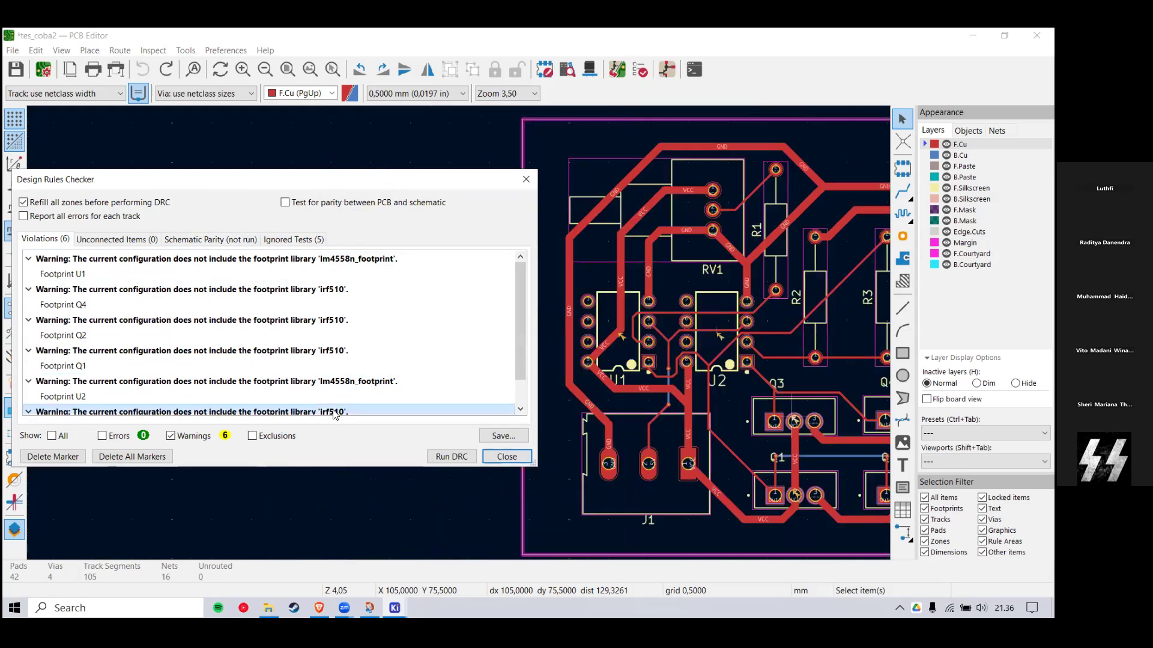
{"action": "left_click", "coordinate": [338, 351]}
{"action": "left_click", "coordinate": [327, 318]}
{"action": "left_click", "coordinate": [328, 288]}
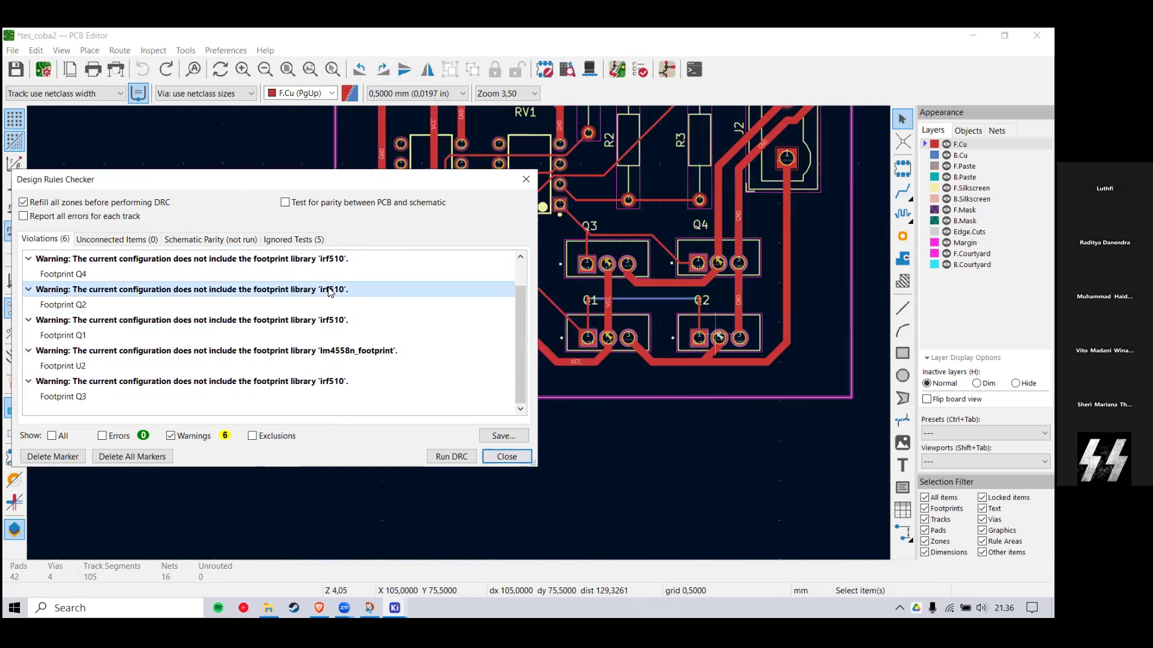
Step: Finish reviewing the irf510 library warnings, close the design rules checker and view the whole board
{"action": "scroll", "coordinate": [329, 297], "scroll_direction": "up", "scroll_amount": 1}
{"action": "left_click", "coordinate": [329, 290]}
{"action": "left_click_drag", "start_coordinate": [390, 189], "coordinate": [319, 218]}
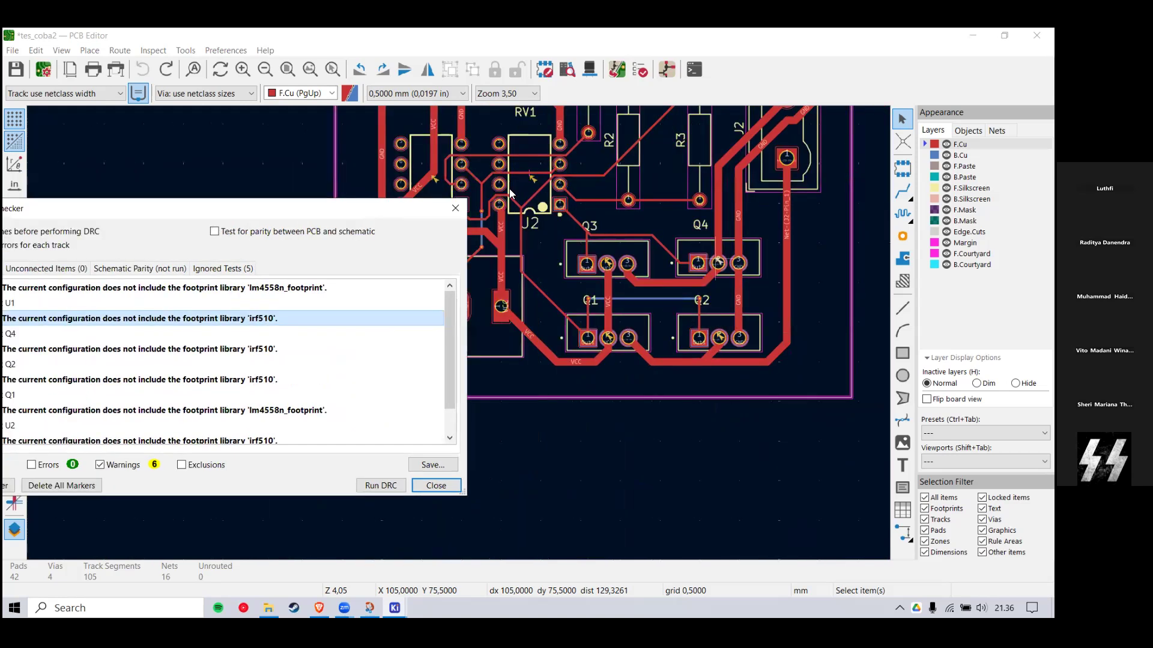
{"action": "scroll", "coordinate": [486, 202], "scroll_direction": "down", "scroll_amount": 2}
{"action": "left_click", "coordinate": [453, 208]}
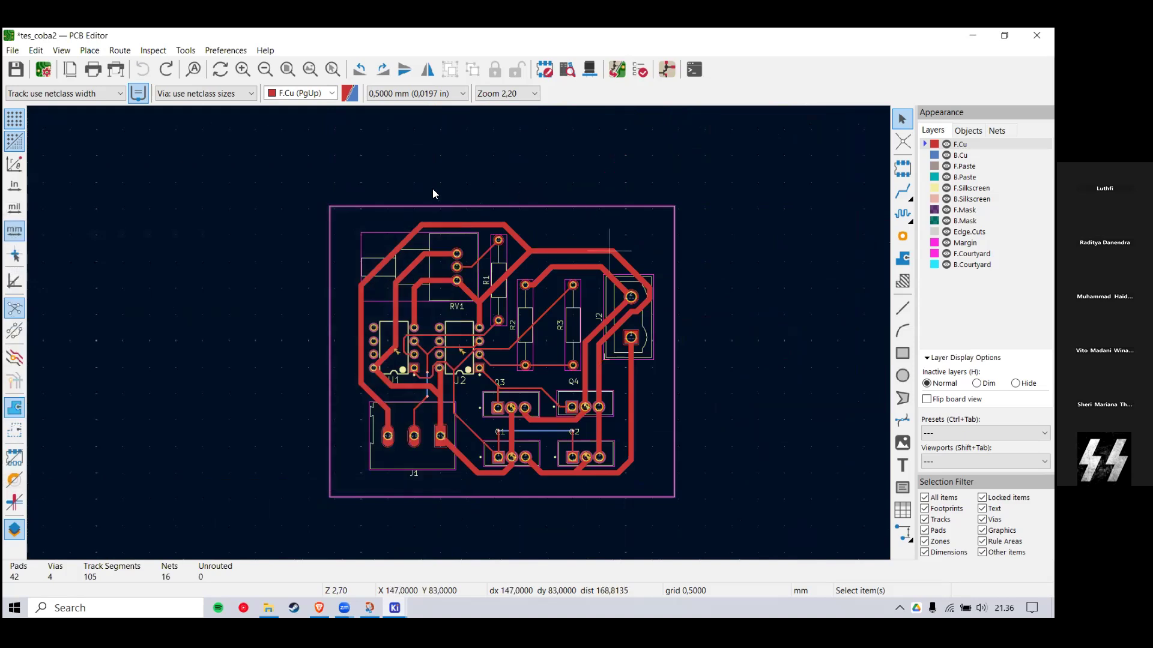
{"action": "left_click_drag", "start_coordinate": [278, 183], "coordinate": [720, 519]}
{"action": "left_click", "coordinate": [738, 357]}
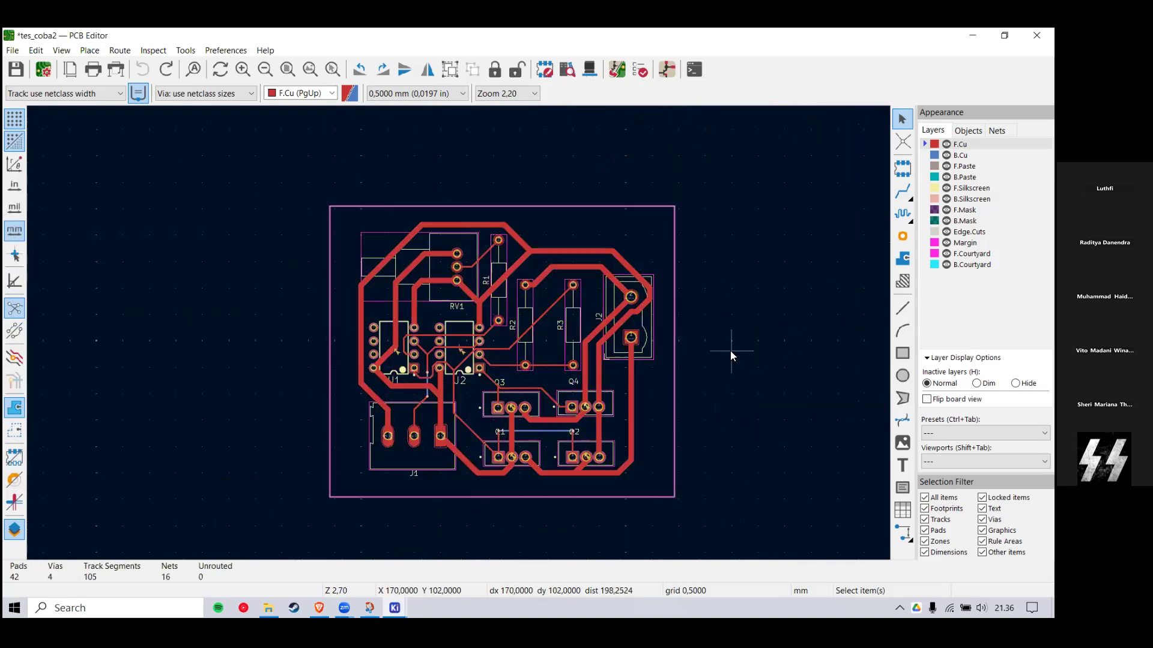
Step: Start a filled copper zone on both F.Cu and B.Cu and assign it to the GND net
{"action": "left_click", "coordinate": [903, 263]}
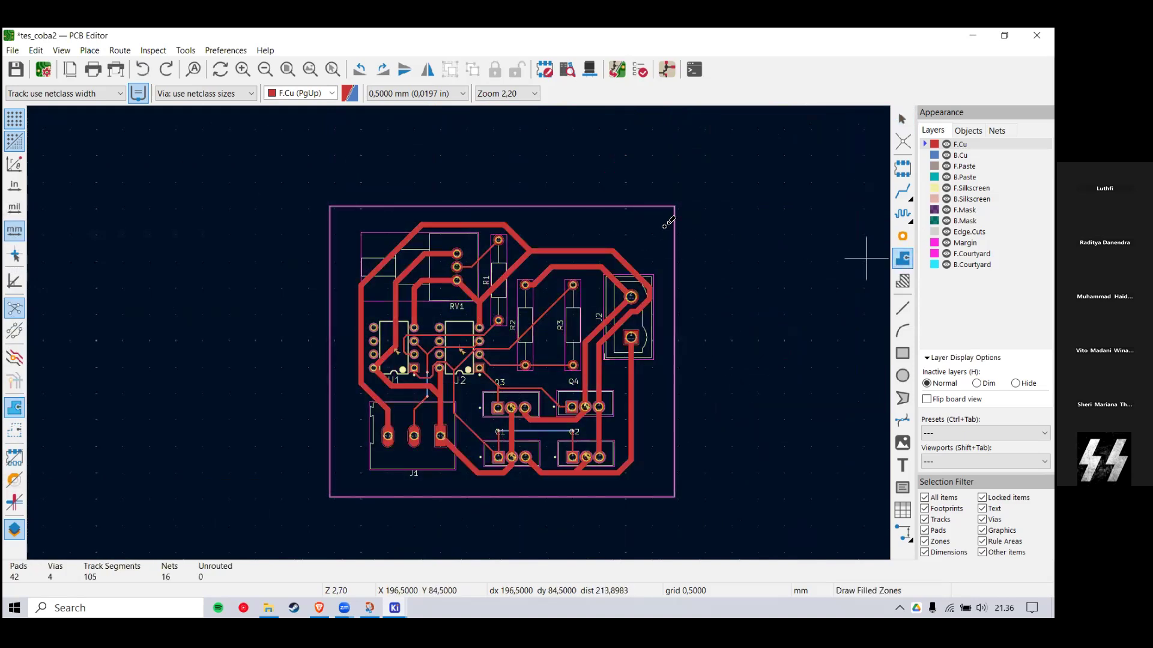
{"action": "left_click", "coordinate": [287, 194]}
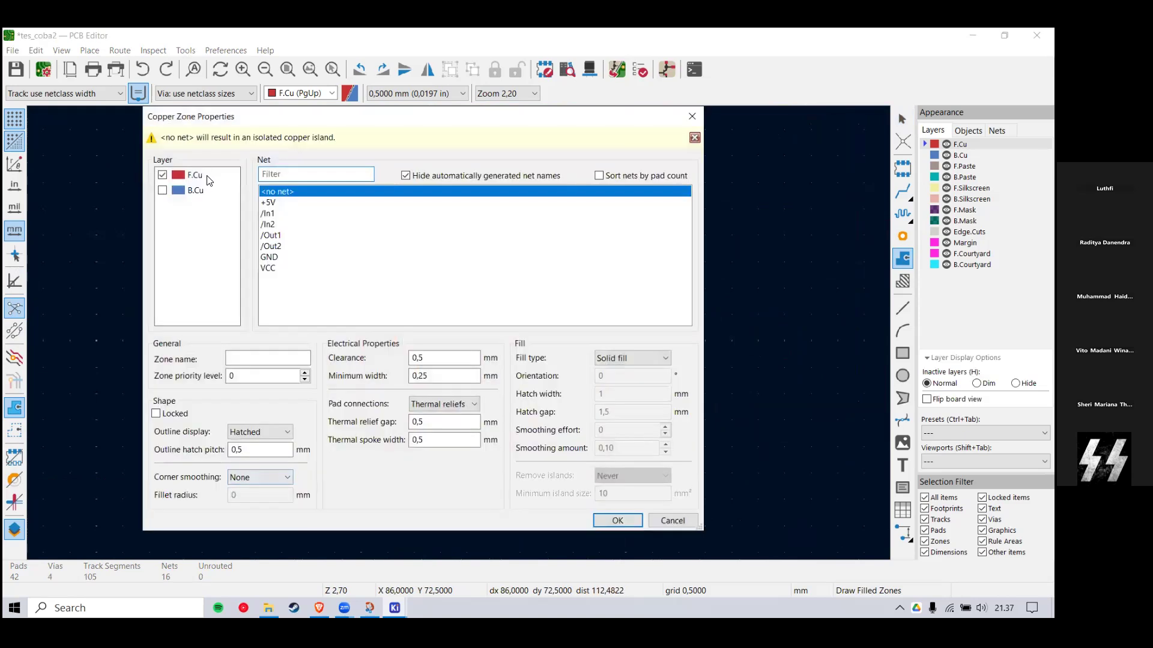
{"action": "left_click", "coordinate": [161, 191]}
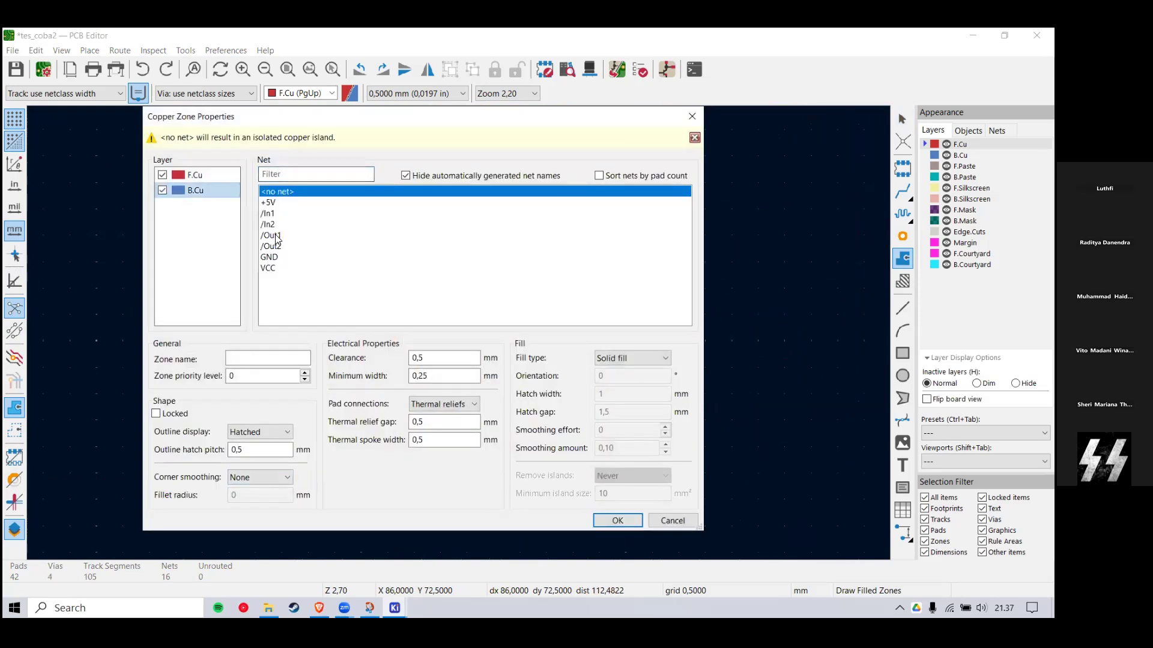
{"action": "left_click", "coordinate": [271, 257]}
{"action": "key", "text": "Return"}
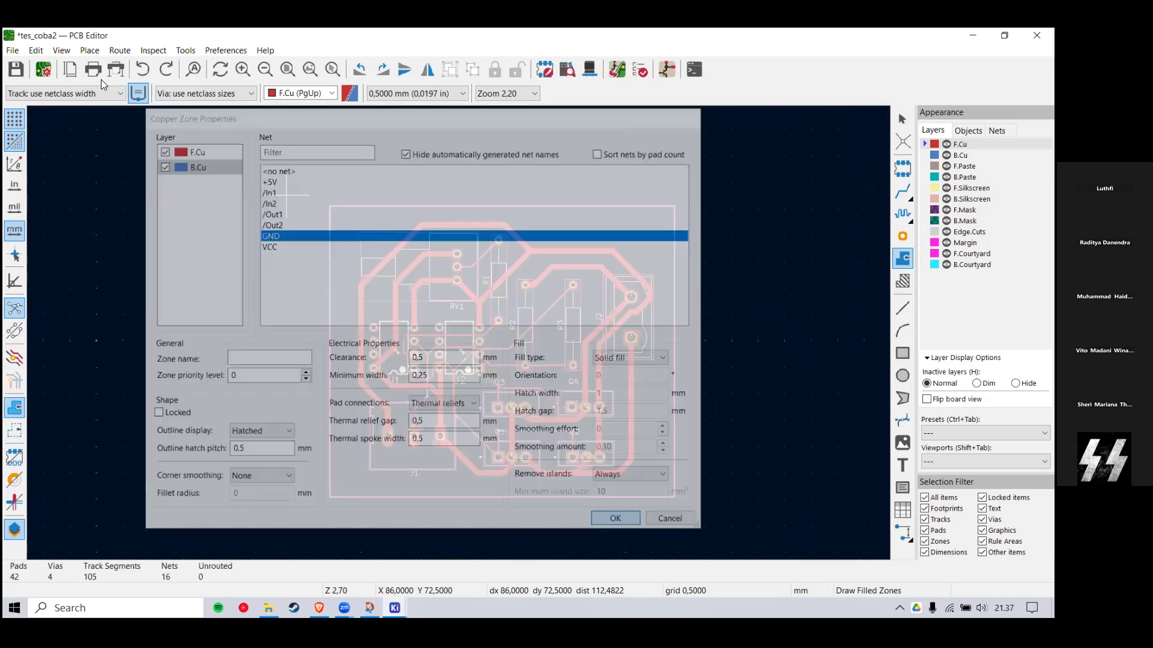
Step: Draw the zone outline as a closed four-sided shape just outside the board edge
{"action": "left_click", "coordinate": [719, 211]}
{"action": "left_click", "coordinate": [696, 508]}
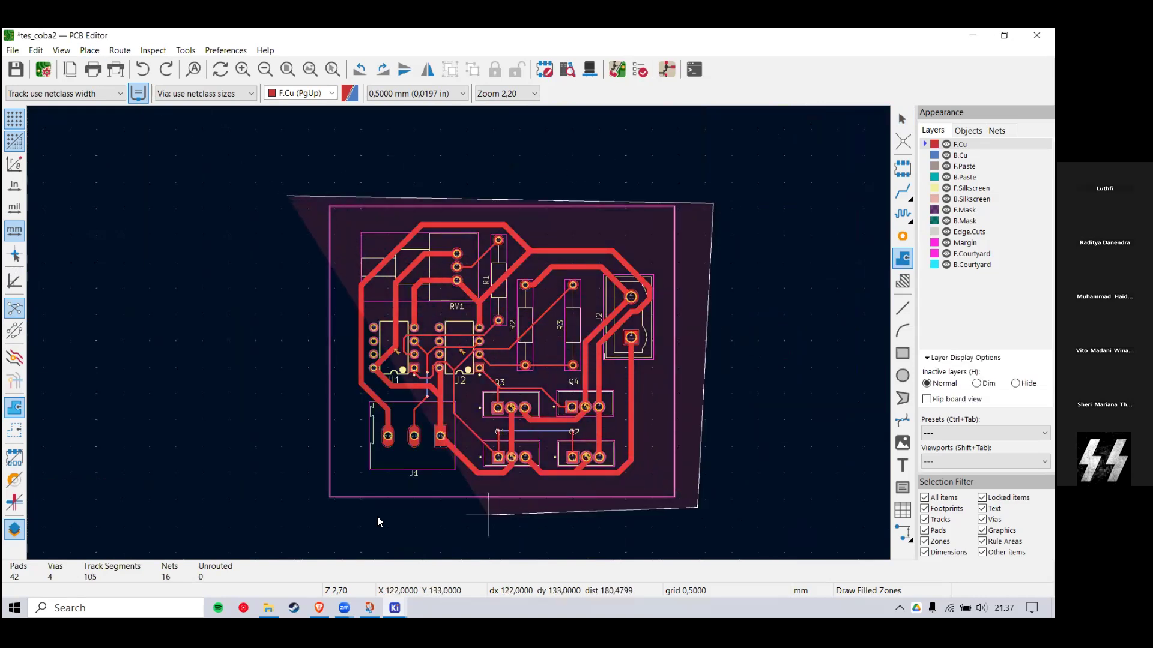
{"action": "left_click", "coordinate": [287, 513]}
{"action": "left_click", "coordinate": [289, 196]}
{"action": "left_click", "coordinate": [297, 193]}
{"action": "left_click", "coordinate": [293, 196]}
{"action": "left_click", "coordinate": [289, 196]}
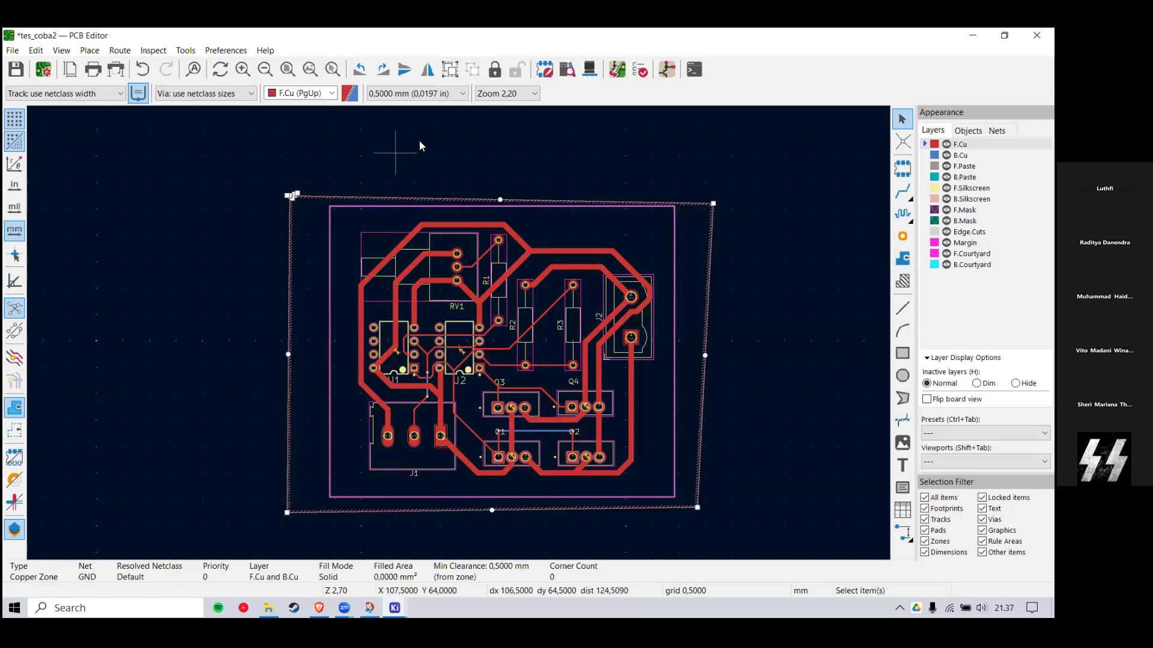
{"action": "left_click", "coordinate": [459, 137]}
Step: Run the design rules check with zone refill on the board with the new copper zone, and close the checker
{"action": "left_click", "coordinate": [640, 68]}
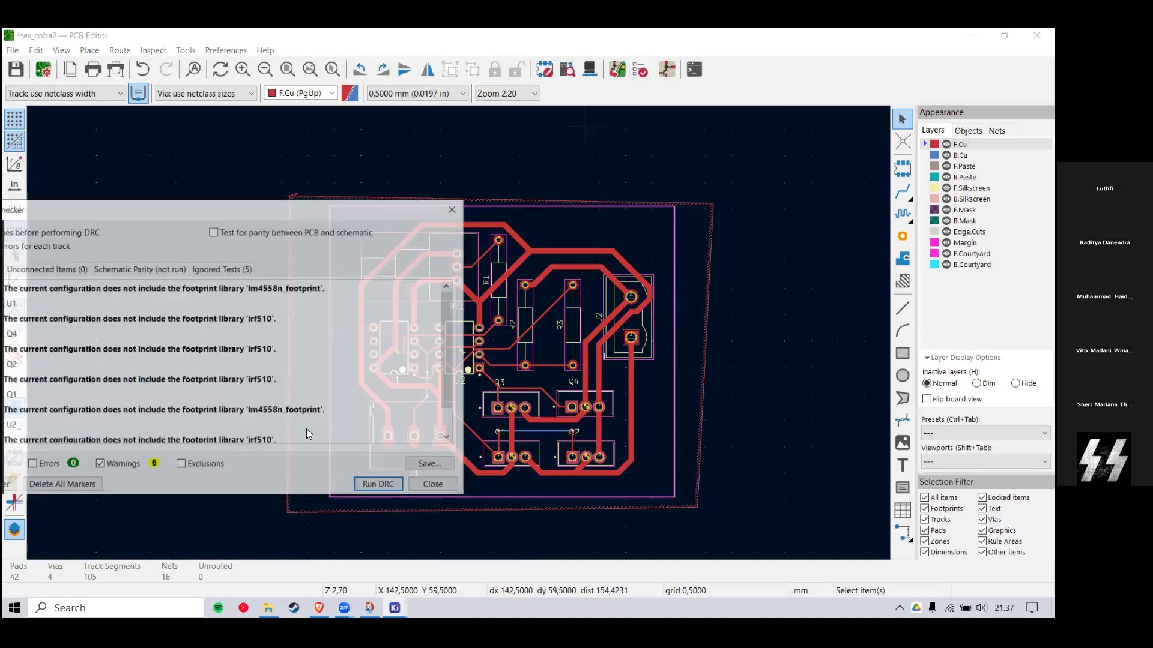
{"action": "left_click", "coordinate": [394, 487]}
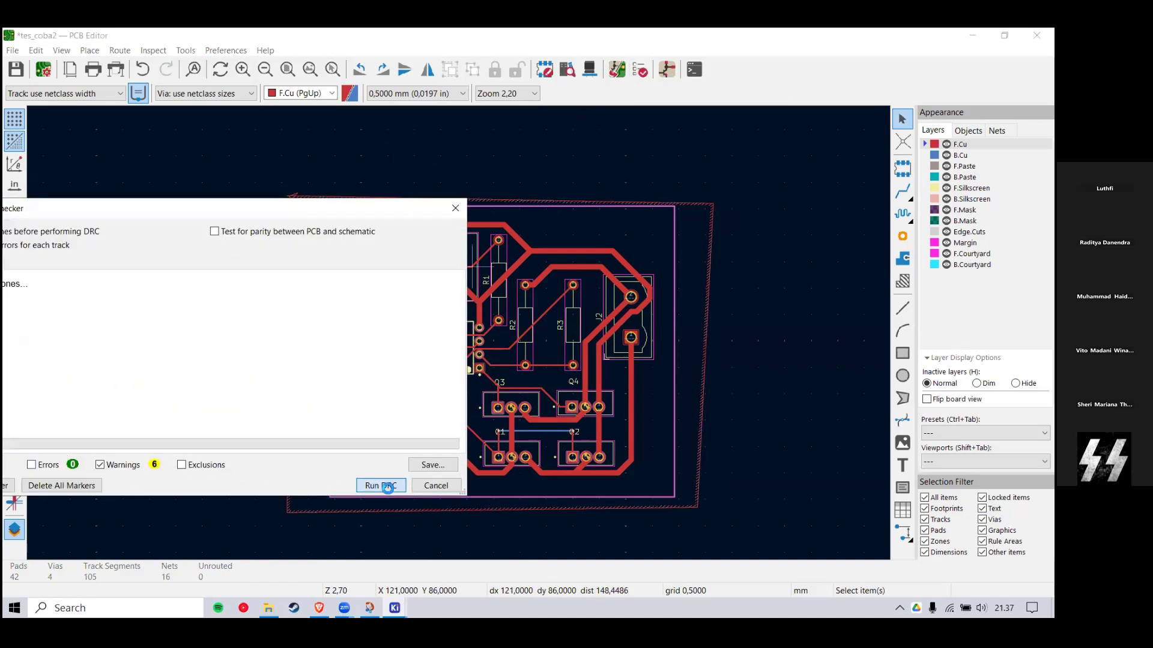
{"action": "left_click", "coordinate": [457, 210]}
Step: Save the board and inspect the filled copper zone in the 3D viewer
{"action": "key", "text": "ctrl+s"}
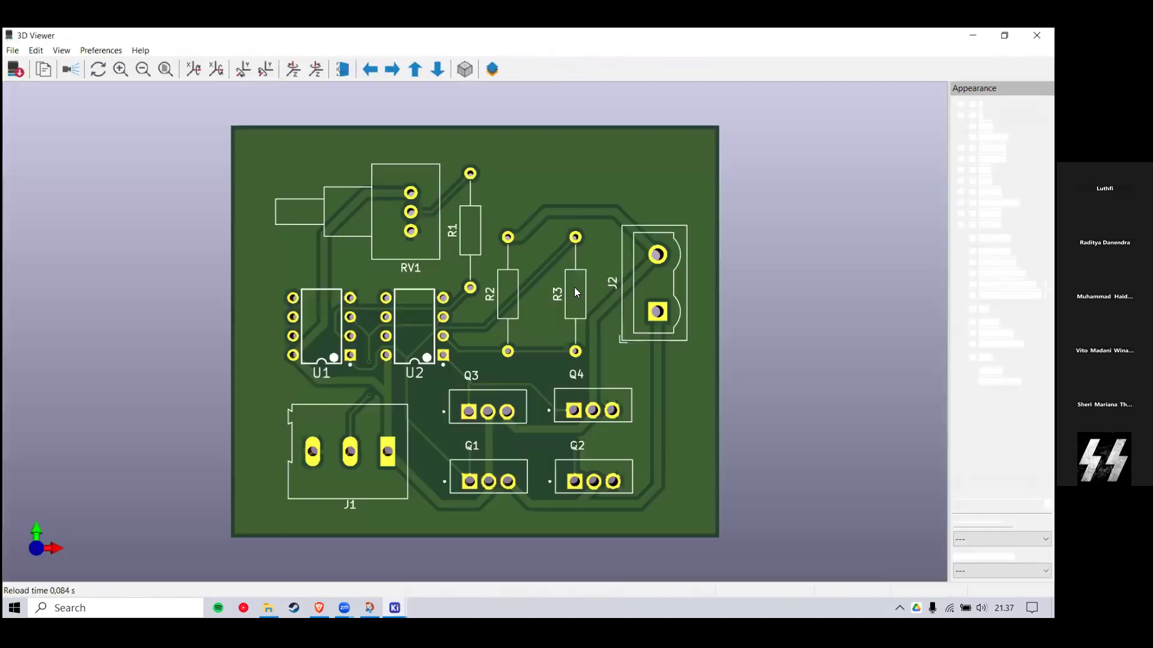
{"action": "left_click_drag", "start_coordinate": [353, 256], "coordinate": [35, 126]}
{"action": "left_click", "coordinate": [1037, 35]}
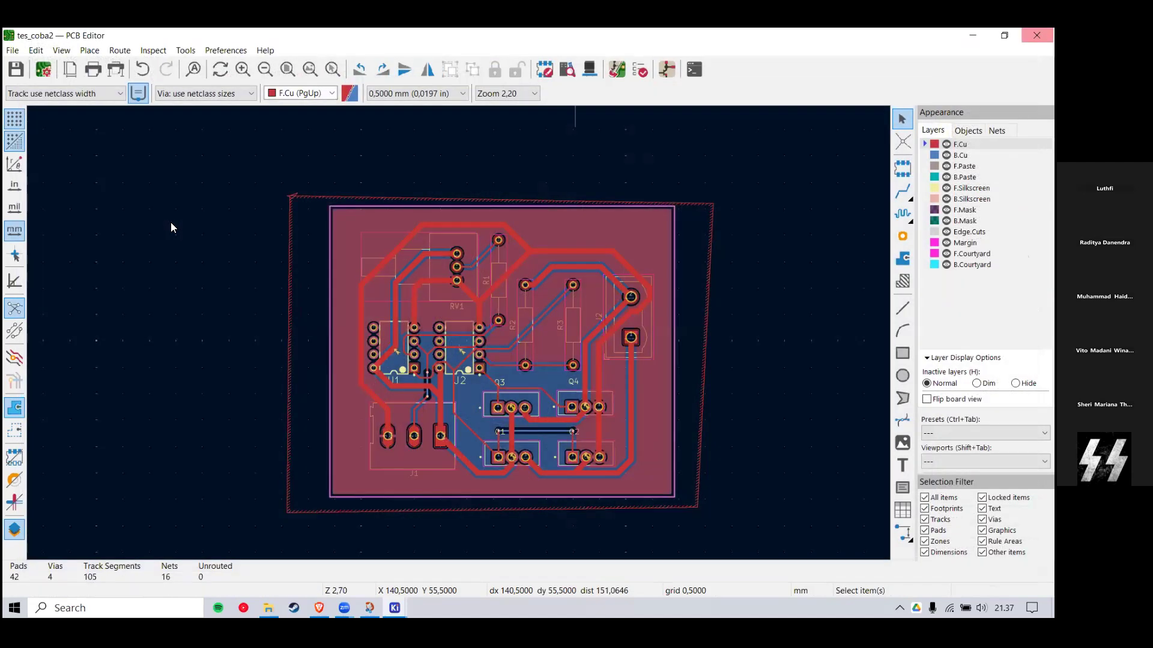
Step: Open the plot settings for the board and choose Gerber as the plot format
{"action": "key", "text": "alt+f"}
{"action": "left_click", "coordinate": [149, 109]}
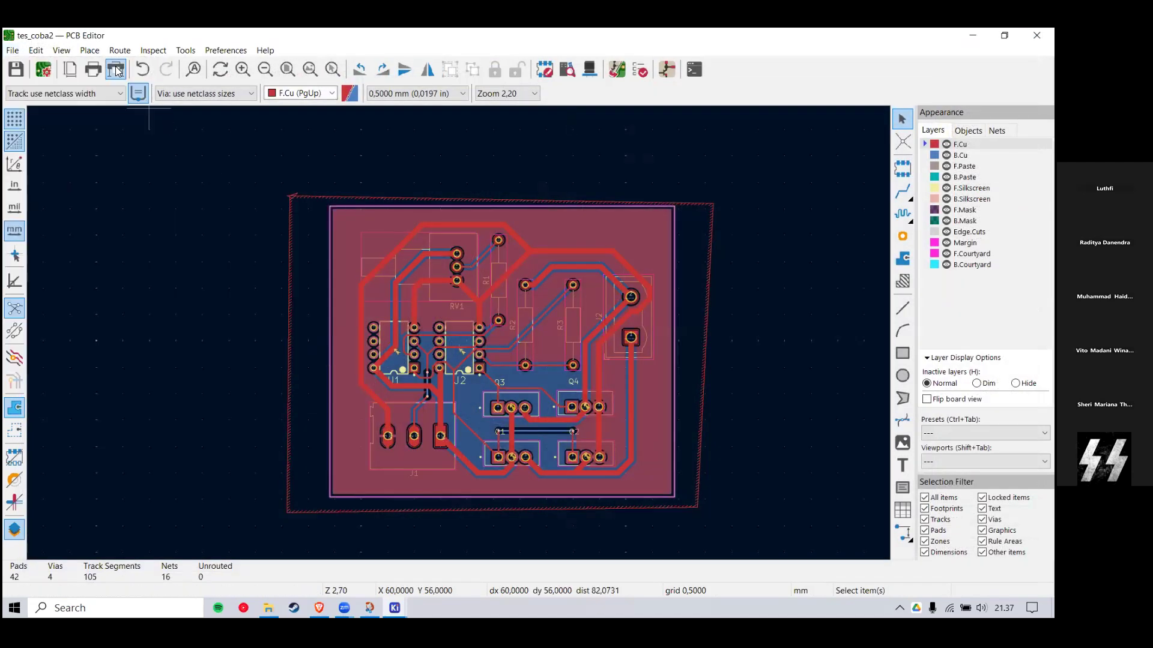
{"action": "left_click", "coordinate": [116, 70]}
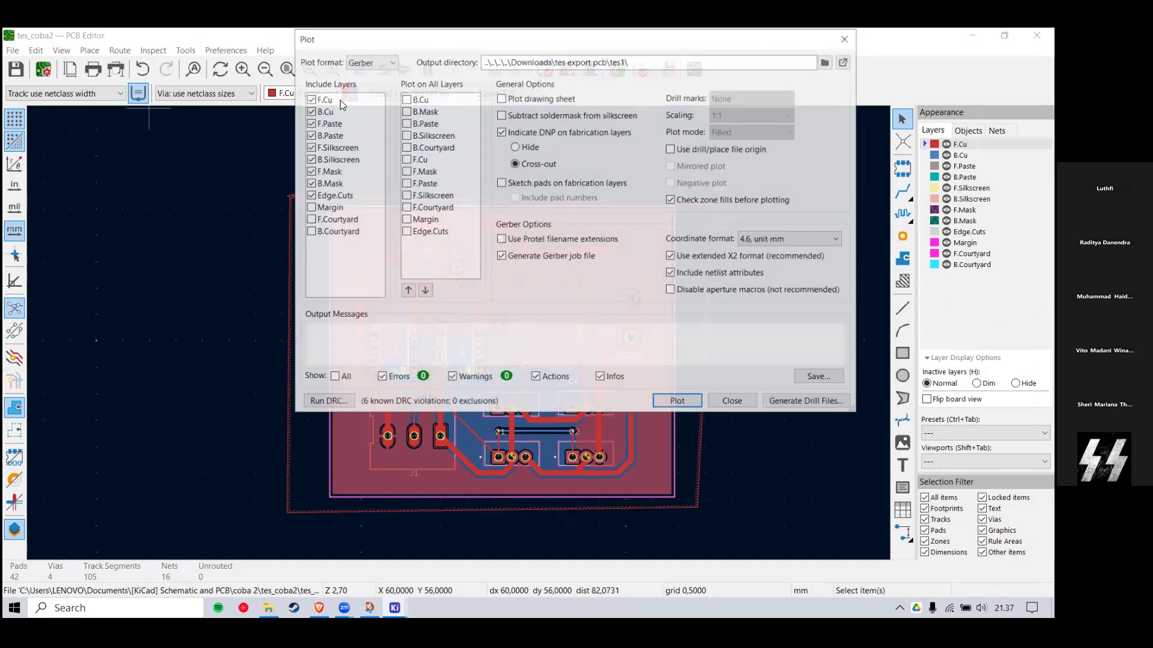
{"action": "left_click", "coordinate": [295, 112]}
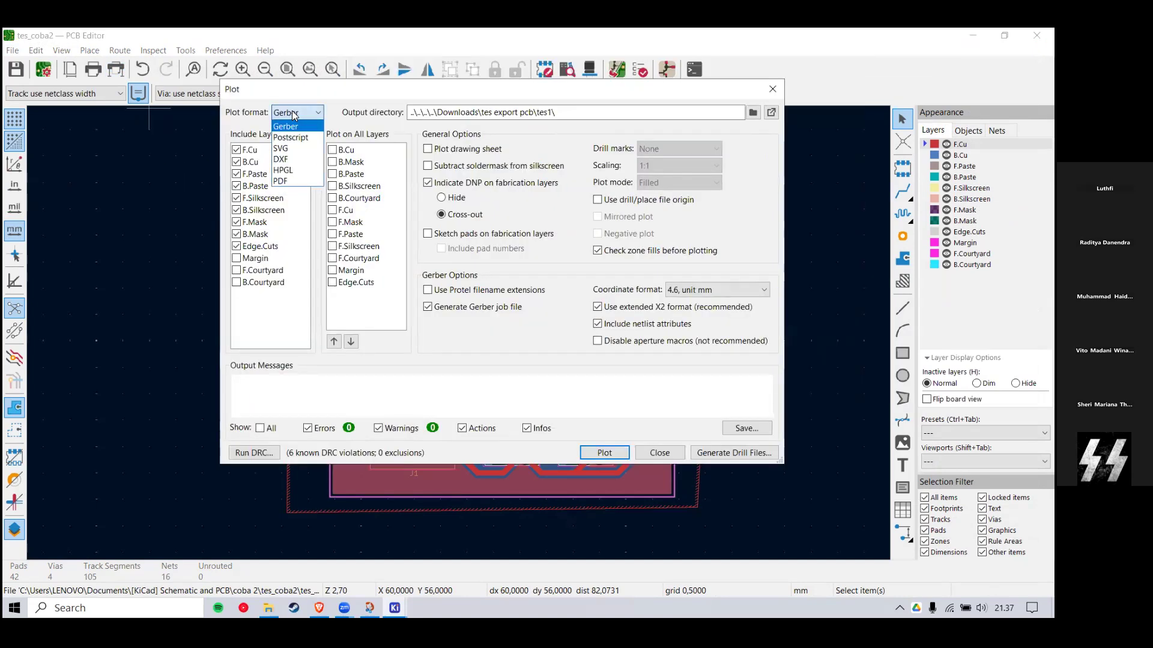
{"action": "left_click", "coordinate": [312, 114]}
{"action": "left_click", "coordinate": [314, 112]}
{"action": "left_click", "coordinate": [303, 126]}
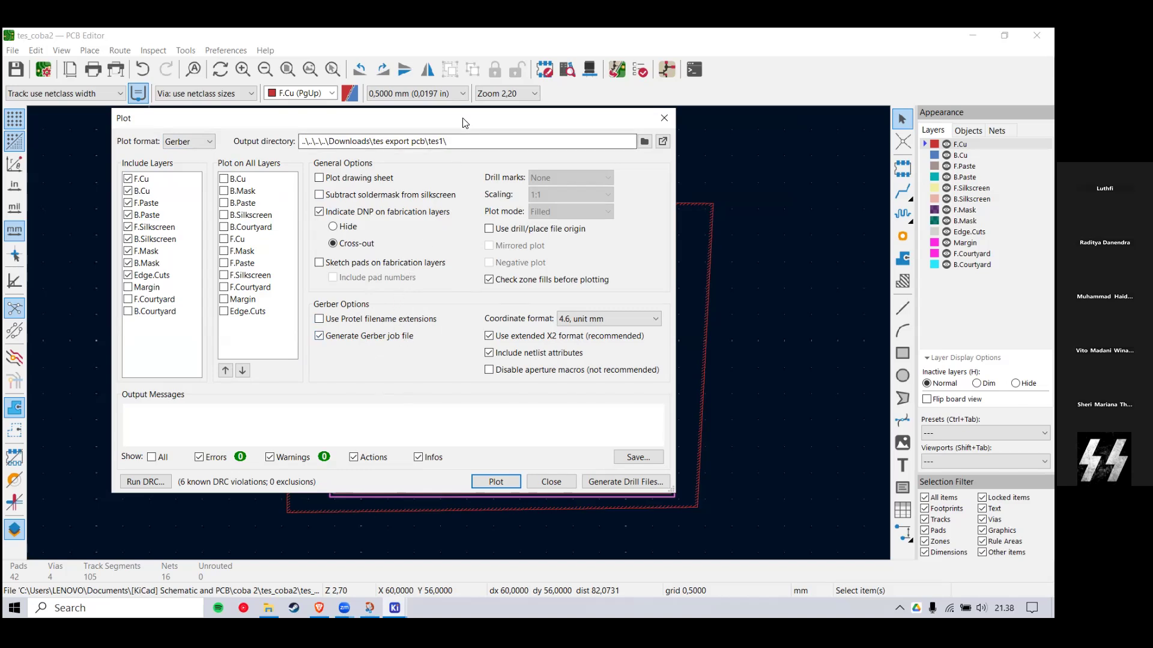
Step: Browse for the plot output directory and go to the tes export pcb folder in Downloads
{"action": "left_click_drag", "start_coordinate": [469, 122], "coordinate": [364, 147]}
{"action": "left_click", "coordinate": [540, 167]}
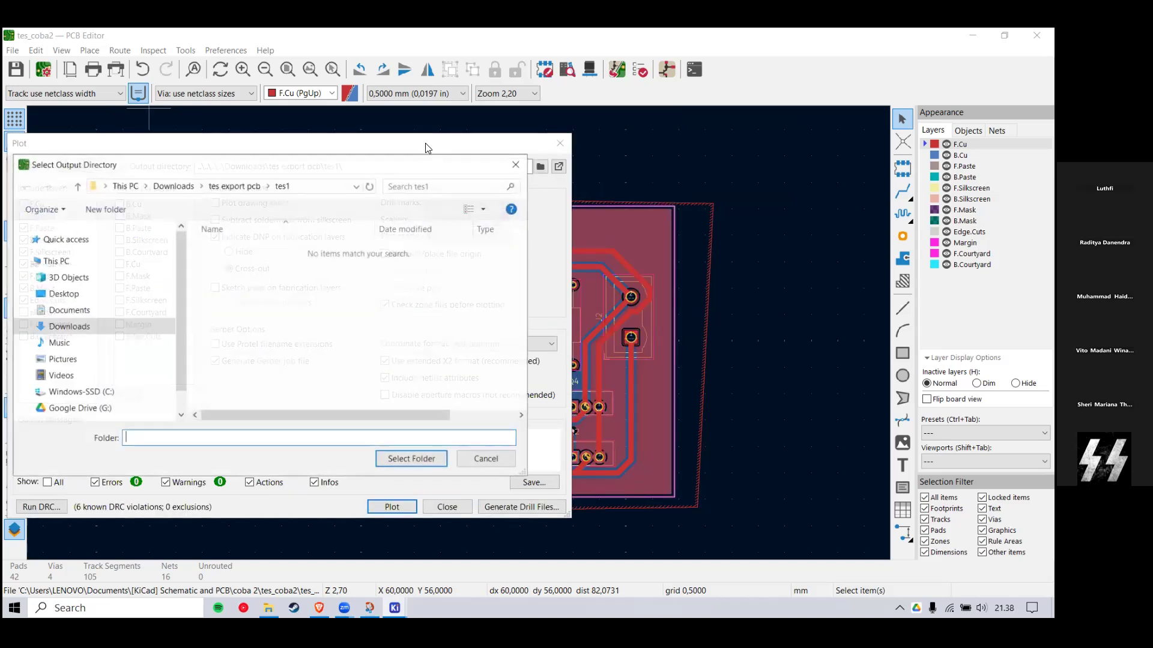
{"action": "left_click_drag", "start_coordinate": [406, 166], "coordinate": [433, 161]}
{"action": "left_click", "coordinate": [270, 180]}
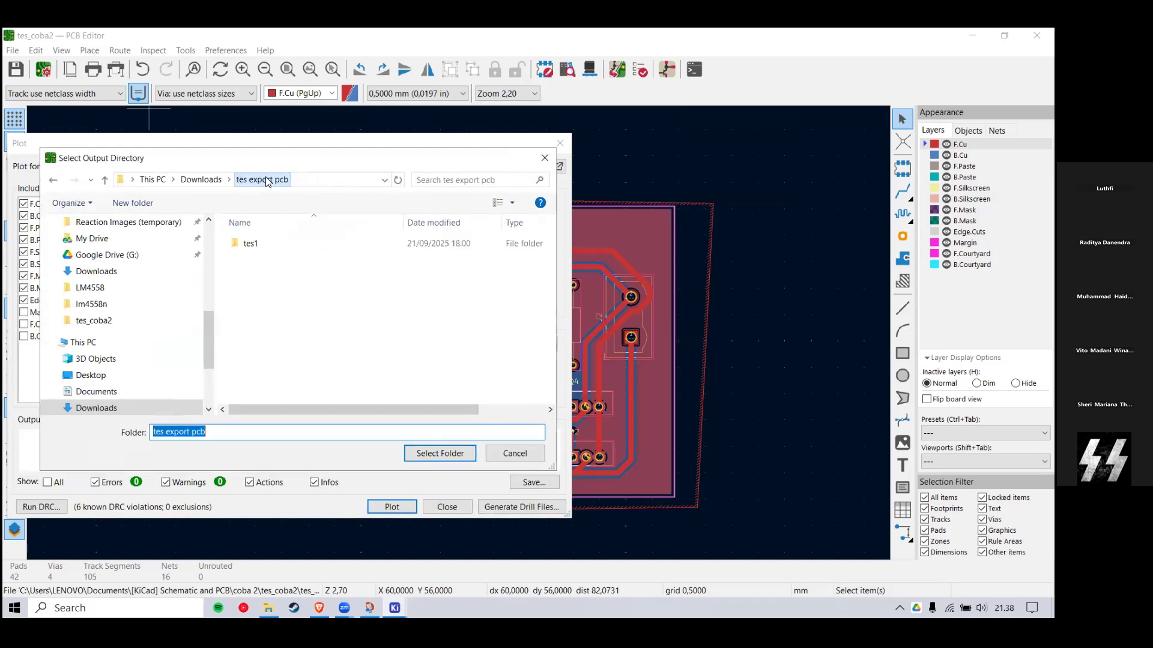
{"action": "left_click", "coordinate": [202, 179]}
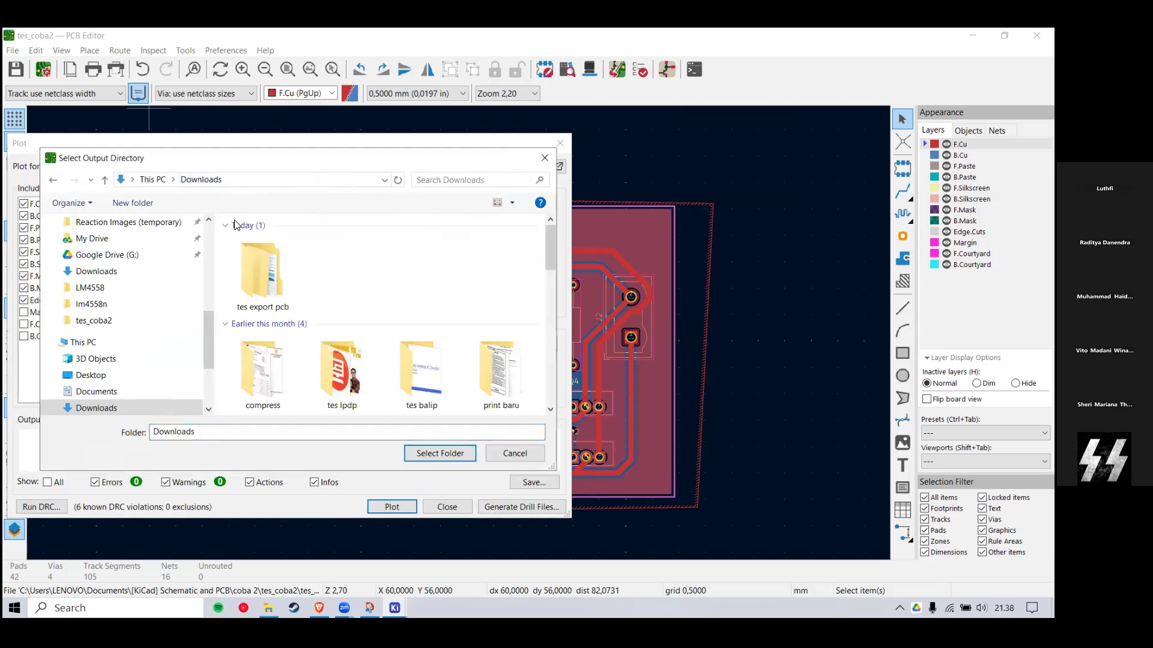
{"action": "double_click", "coordinate": [262, 276]}
Step: Create a folder named "pelatihan gerber" inside tes export pcb and use it as the plot output directory with a relative path
{"action": "right_click", "coordinate": [338, 329]}
{"action": "mouse_move", "coordinate": [404, 553]}
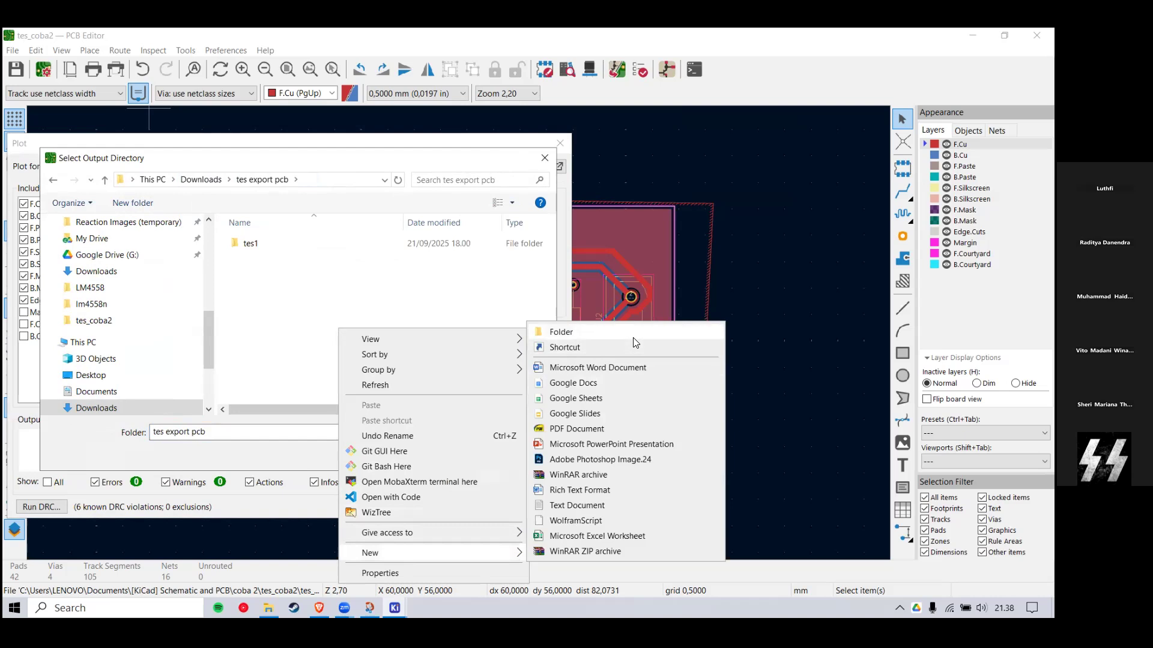
{"action": "left_click", "coordinate": [636, 328]}
{"action": "type", "text": "pelatihan gerber"}
{"action": "key", "text": "Return"}
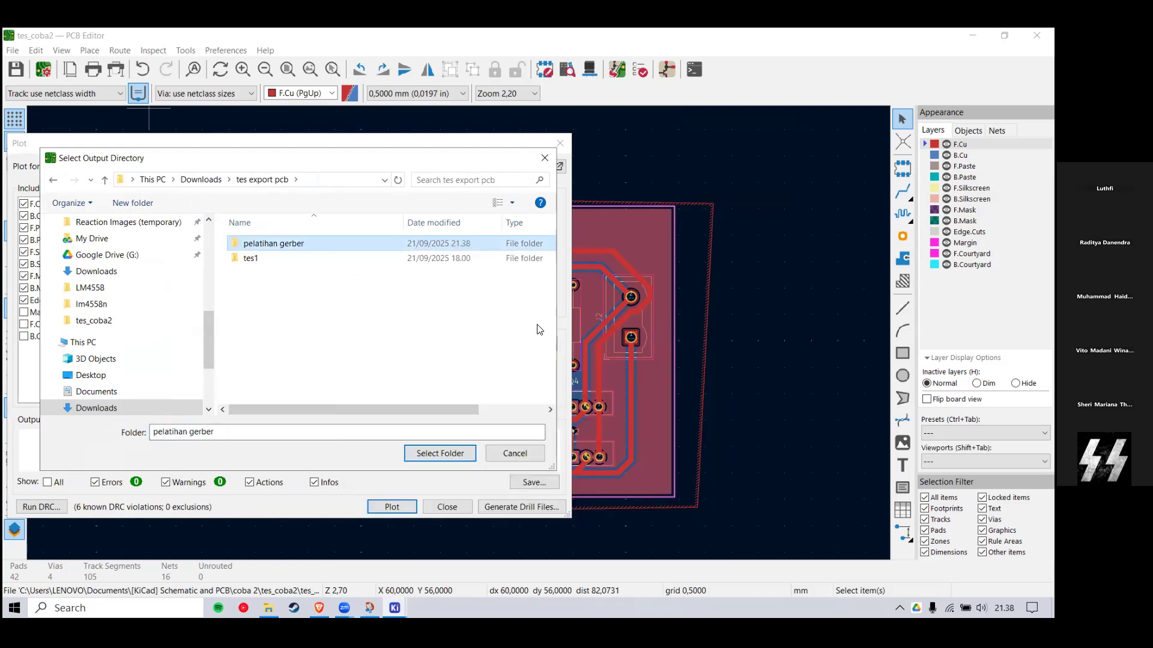
{"action": "double_click", "coordinate": [372, 245]}
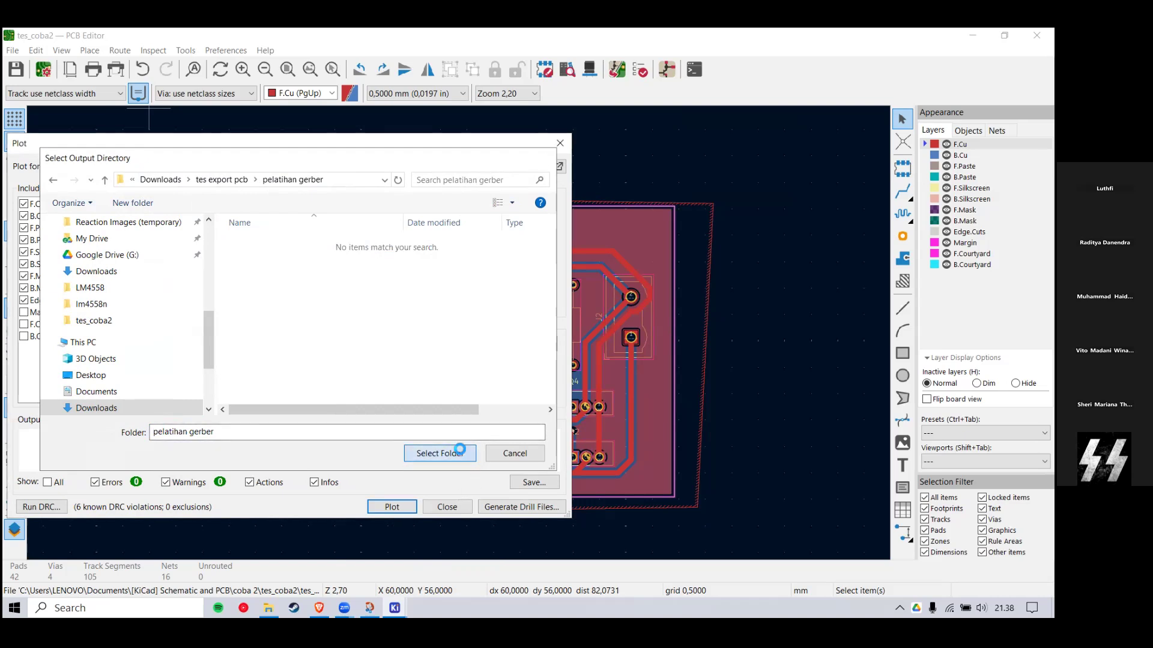
{"action": "left_click", "coordinate": [440, 453]}
{"action": "left_click", "coordinate": [356, 337]}
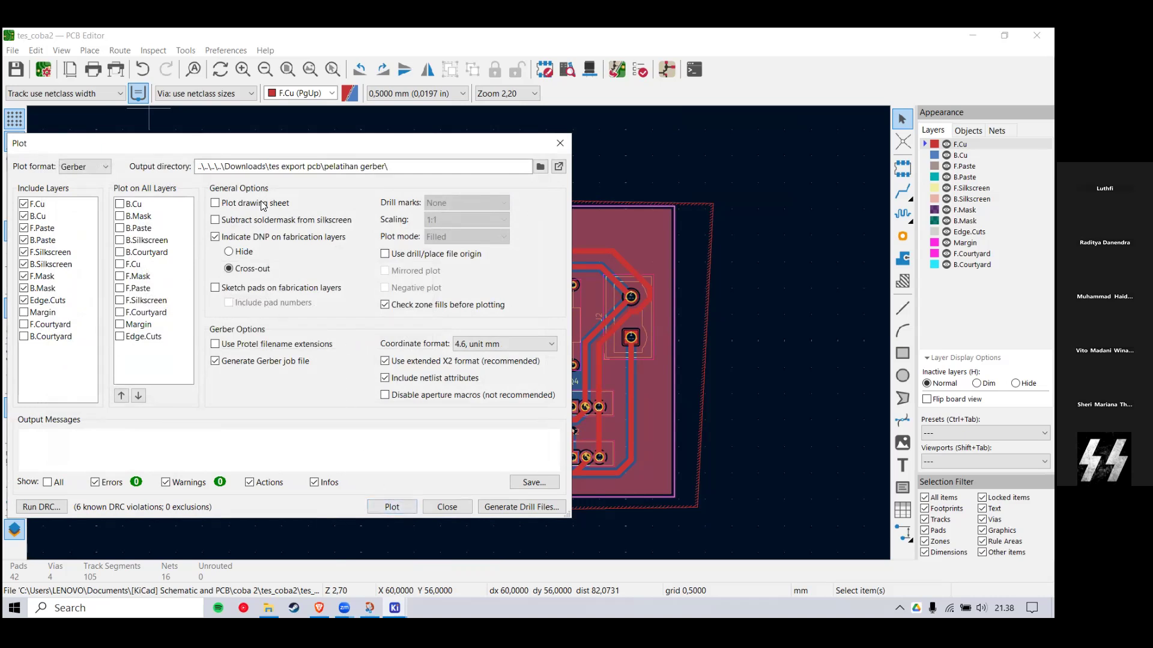
Step: Plot the selected board layers as Gerber files and look through the output messages
{"action": "left_click", "coordinate": [392, 507]}
{"action": "scroll", "coordinate": [68, 464], "scroll_direction": "up", "scroll_amount": 2}
{"action": "scroll", "coordinate": [67, 460], "scroll_direction": "down", "scroll_amount": 2}
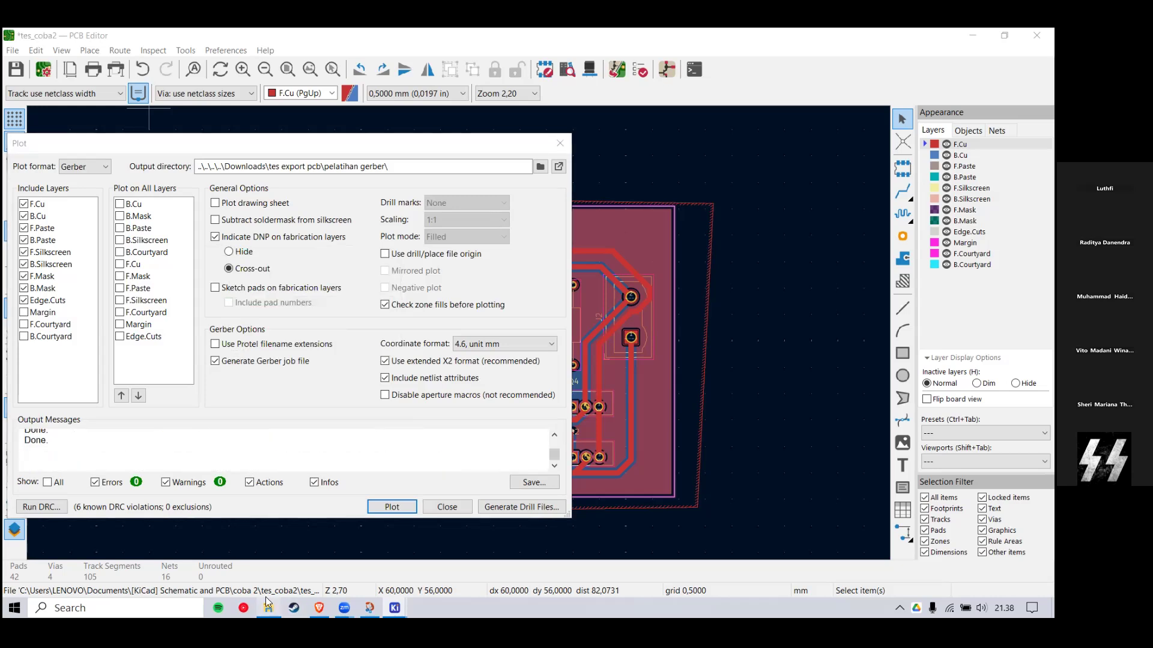
Step: Switch to File Explorer and check the plotted files in the pelatihan gerber folder under Downloads, tes export pcb
{"action": "left_click", "coordinate": [268, 608]}
{"action": "left_click", "coordinate": [98, 401]}
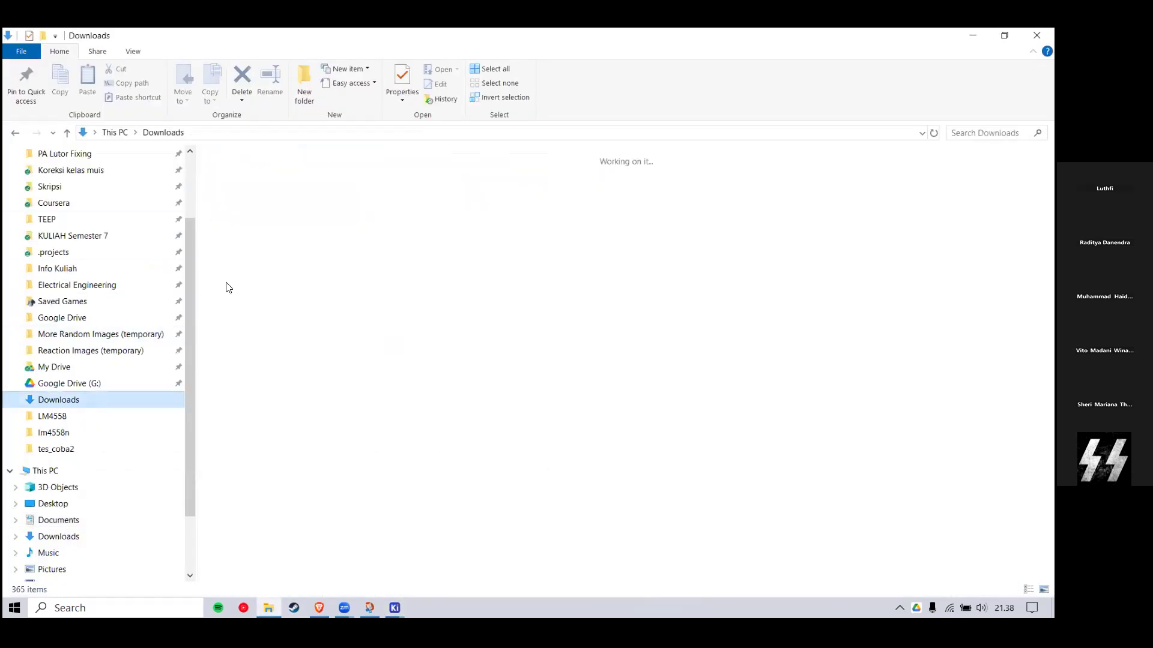
{"action": "double_click", "coordinate": [475, 201]}
{"action": "double_click", "coordinate": [293, 174]}
{"action": "left_click_drag", "start_coordinate": [239, 406], "coordinate": [384, 380]}
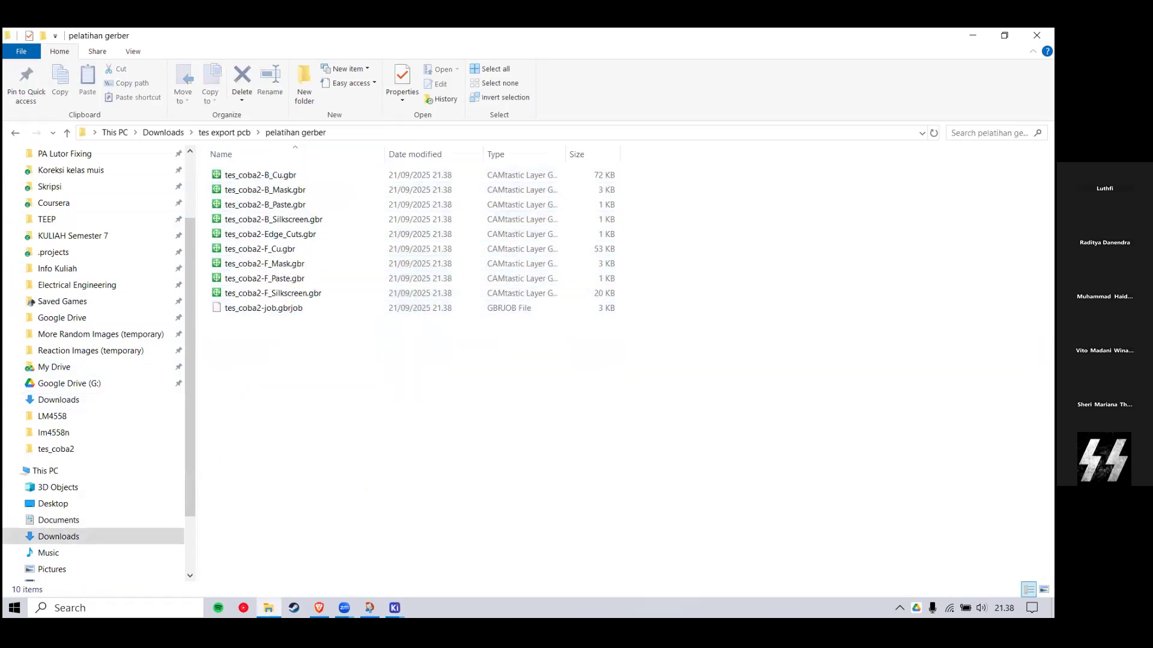
{"action": "left_click_drag", "start_coordinate": [531, 418], "coordinate": [395, 387]}
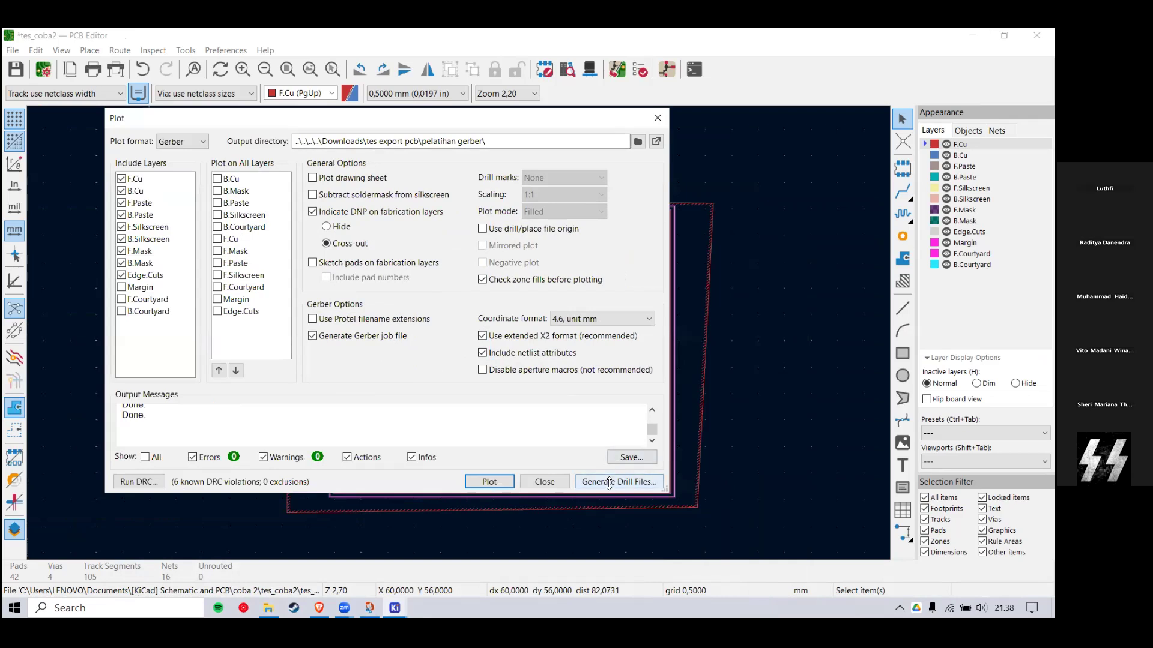
Step: Open the drill file generation settings and set the output folder to pelatihan gerber with a relative path
{"action": "left_click", "coordinate": [609, 482]}
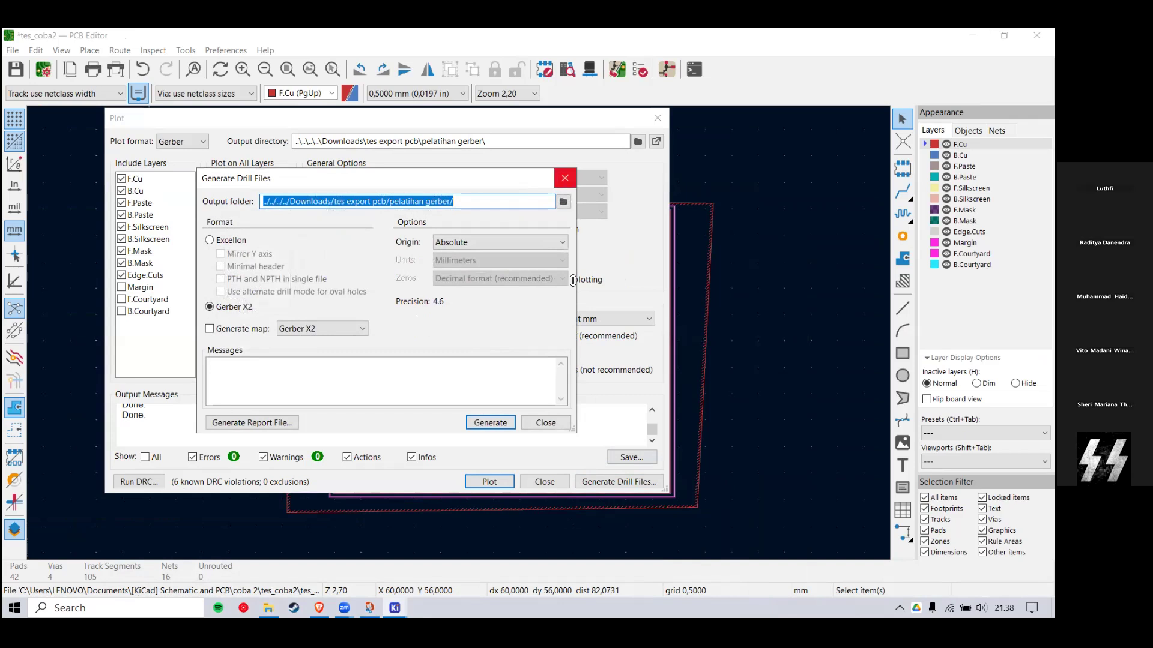
{"action": "left_click", "coordinate": [565, 177]}
{"action": "left_click", "coordinate": [619, 482]}
{"action": "left_click", "coordinate": [560, 204]}
{"action": "left_click", "coordinate": [453, 223]}
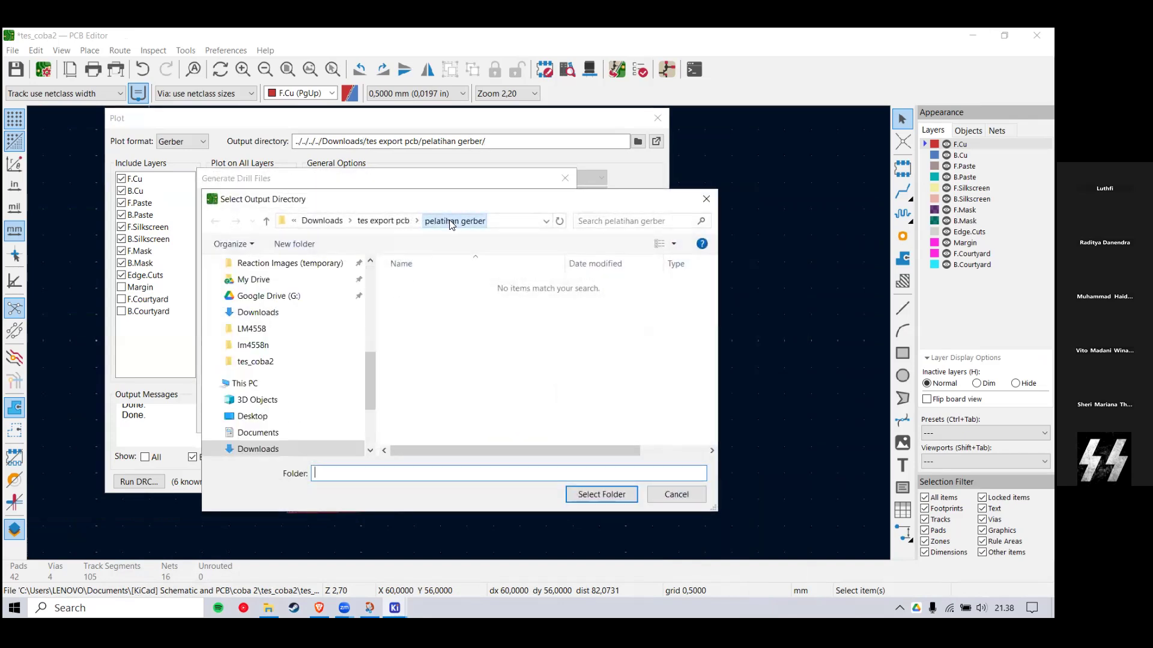
{"action": "left_click", "coordinate": [602, 494]}
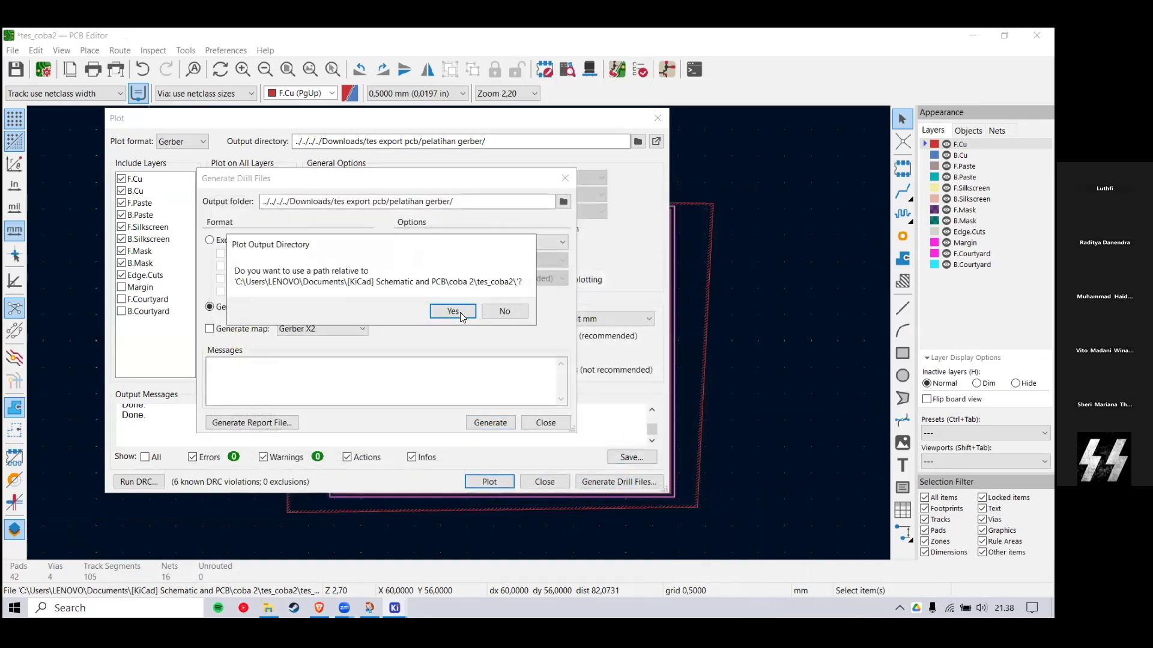
{"action": "left_click", "coordinate": [452, 311]}
Step: Compare the Excellon and Gerber X2 drill file formats, leaving Gerber X2 selected
{"action": "left_click", "coordinate": [232, 241]}
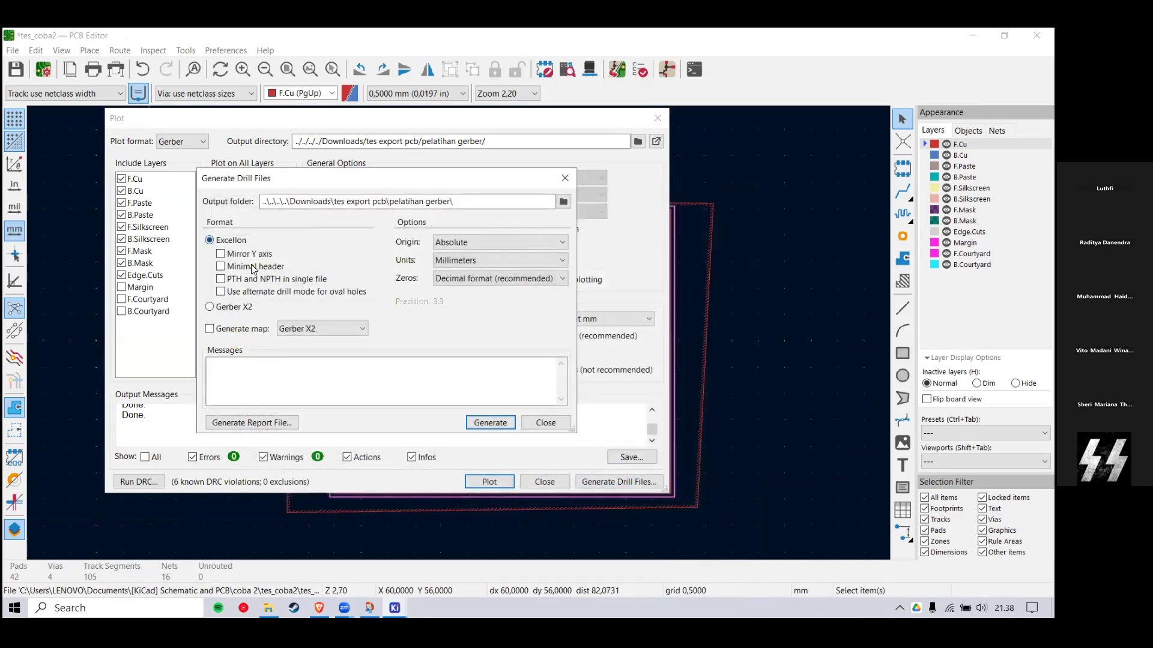
{"action": "left_click", "coordinate": [234, 308]}
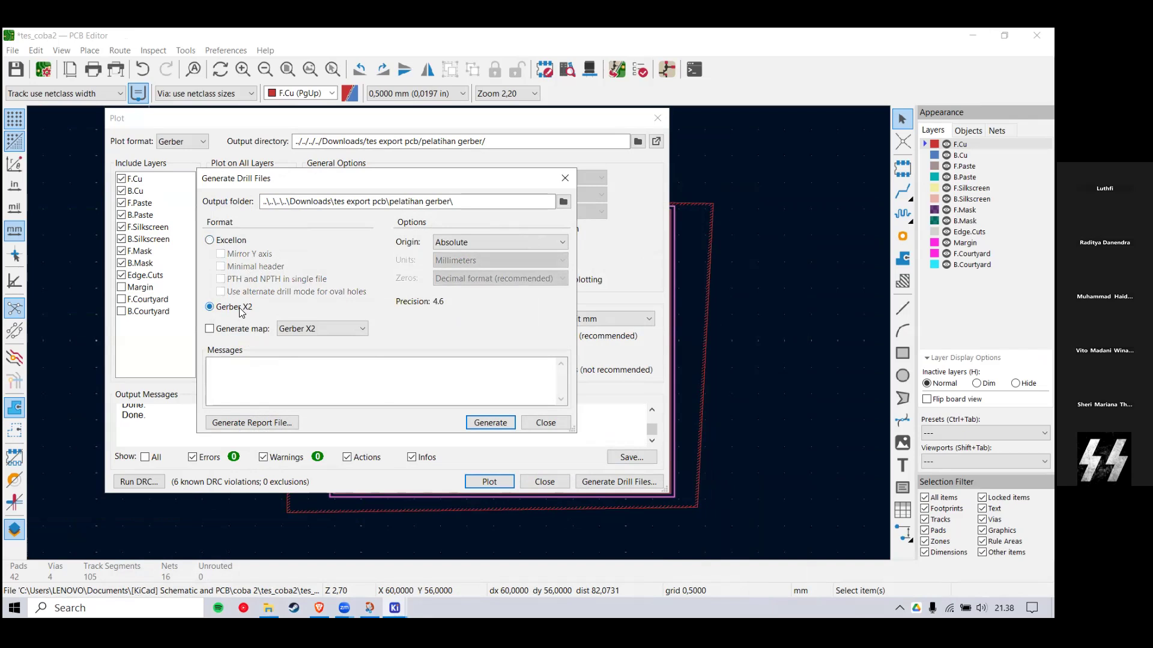
{"action": "left_click", "coordinate": [242, 241]}
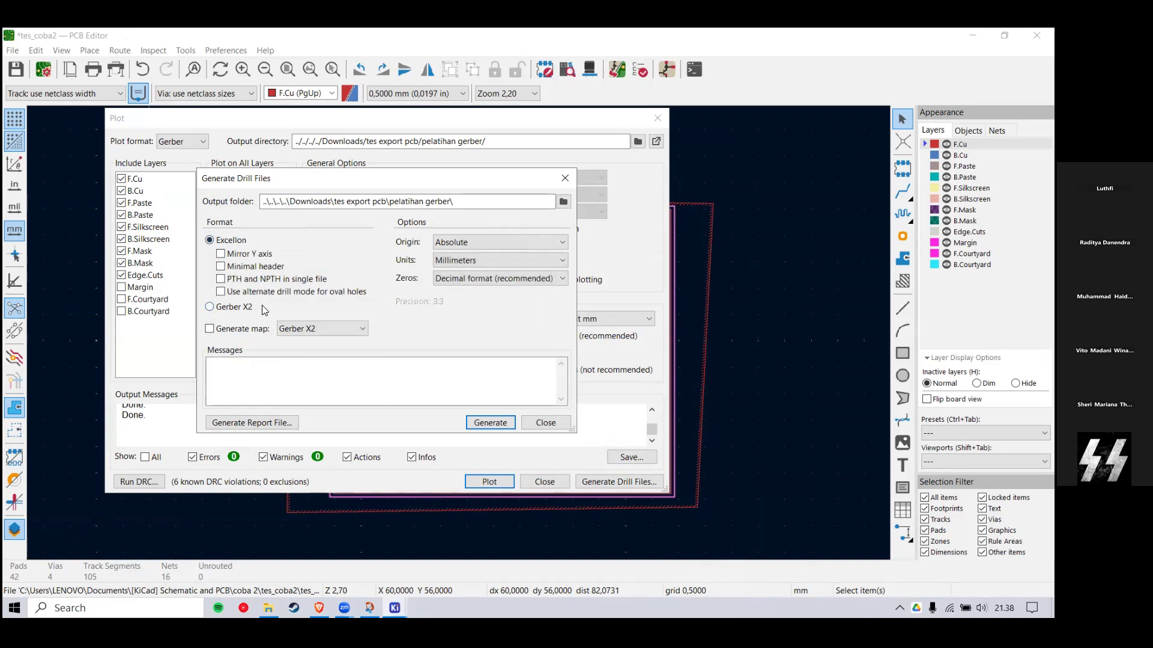
{"action": "left_click", "coordinate": [244, 308]}
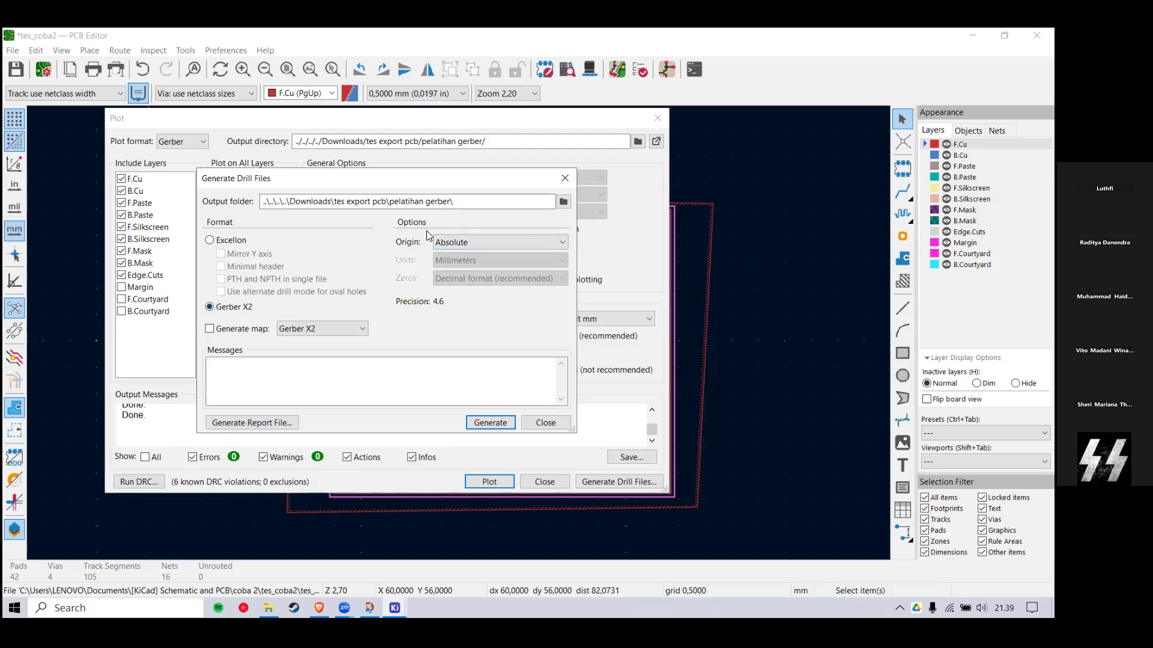
Step: Generate the Gerber X2 drill files into the pelatihan gerber folder and close the drill file settings
{"action": "left_click_drag", "start_coordinate": [414, 182], "coordinate": [478, 166]}
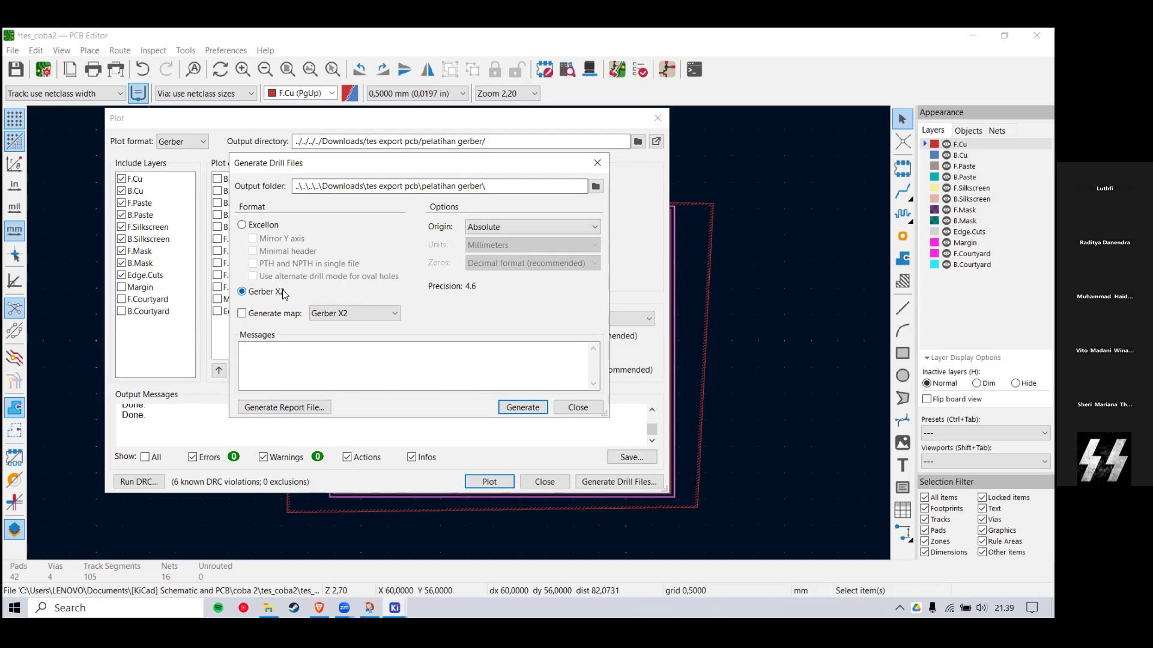
{"action": "left_click", "coordinate": [531, 409]}
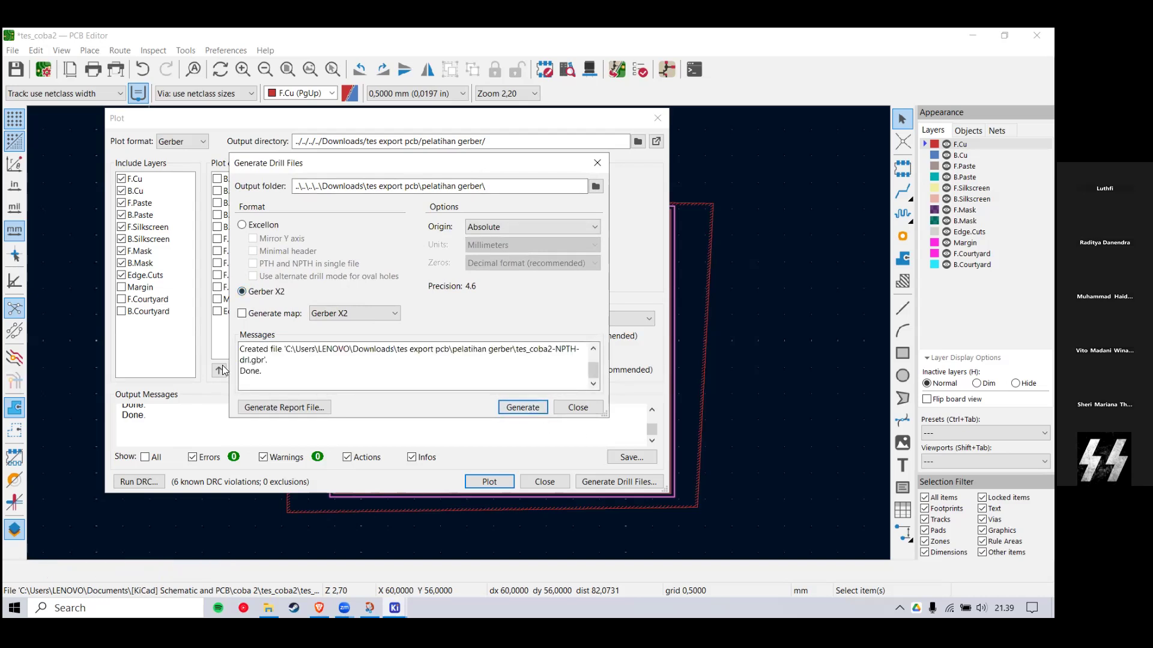
{"action": "left_click", "coordinate": [578, 408]}
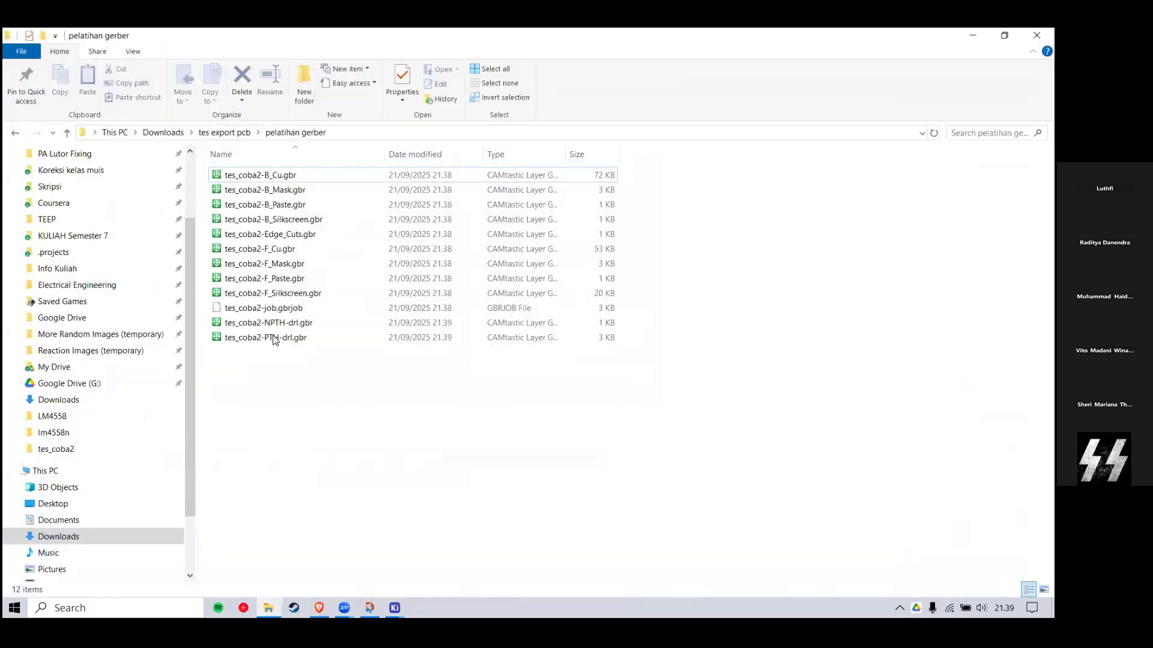
Step: In File Explorer, compress all exported Gerber and drill files in pelatihan gerber into one zip archive and check its contents
{"action": "left_click_drag", "start_coordinate": [270, 378], "coordinate": [309, 410]}
{"action": "left_click_drag", "start_coordinate": [353, 445], "coordinate": [294, 136]}
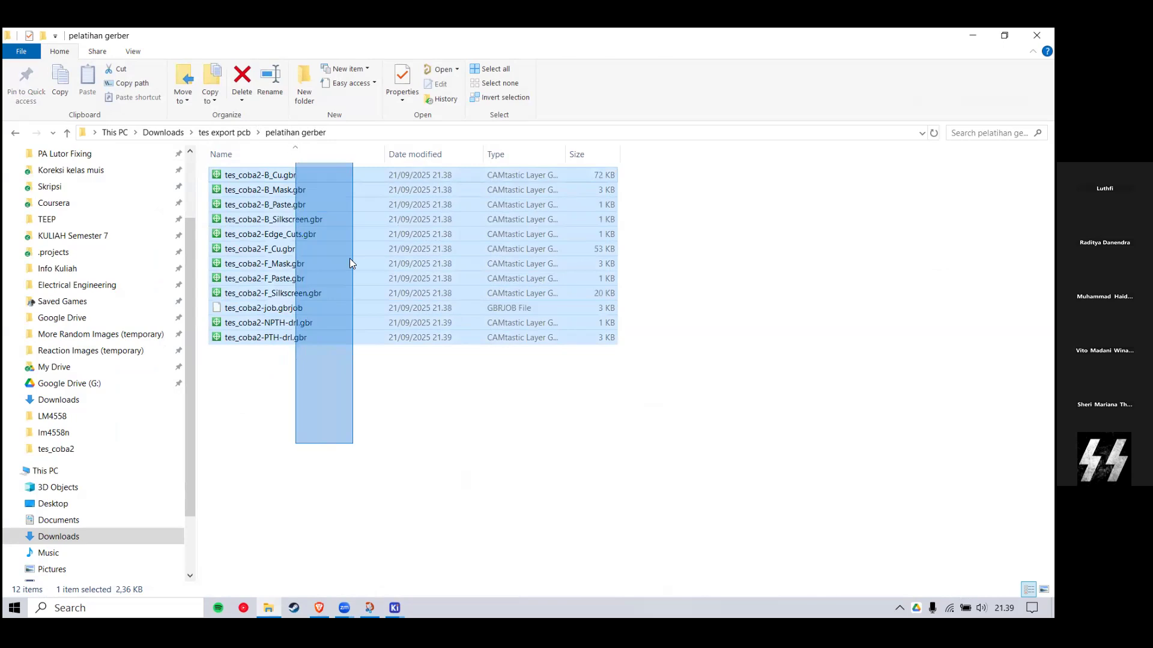
{"action": "right_click", "coordinate": [323, 213]}
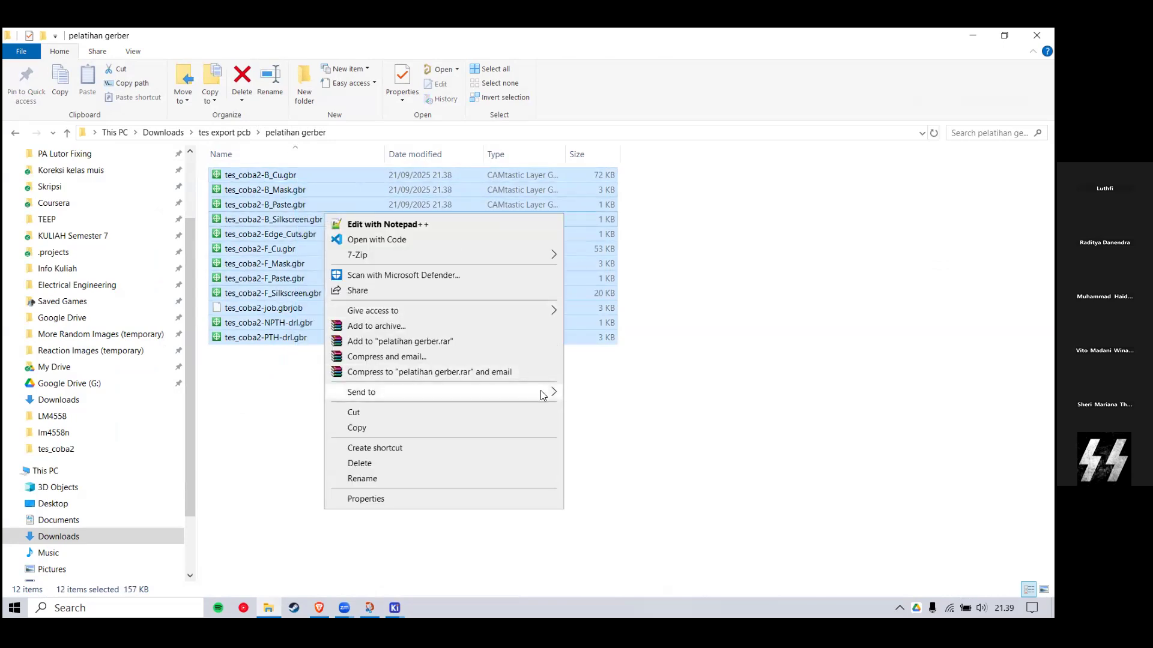
{"action": "mouse_move", "coordinate": [543, 395]}
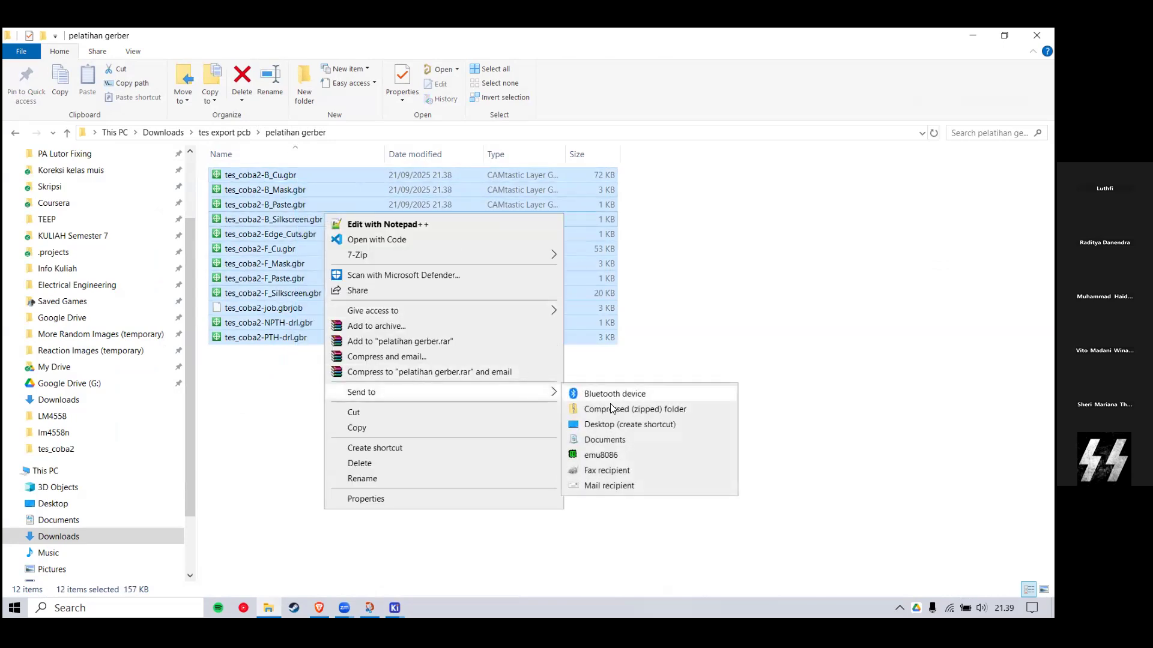
{"action": "left_click", "coordinate": [643, 411]}
{"action": "left_click", "coordinate": [302, 424]}
{"action": "double_click", "coordinate": [302, 233]}
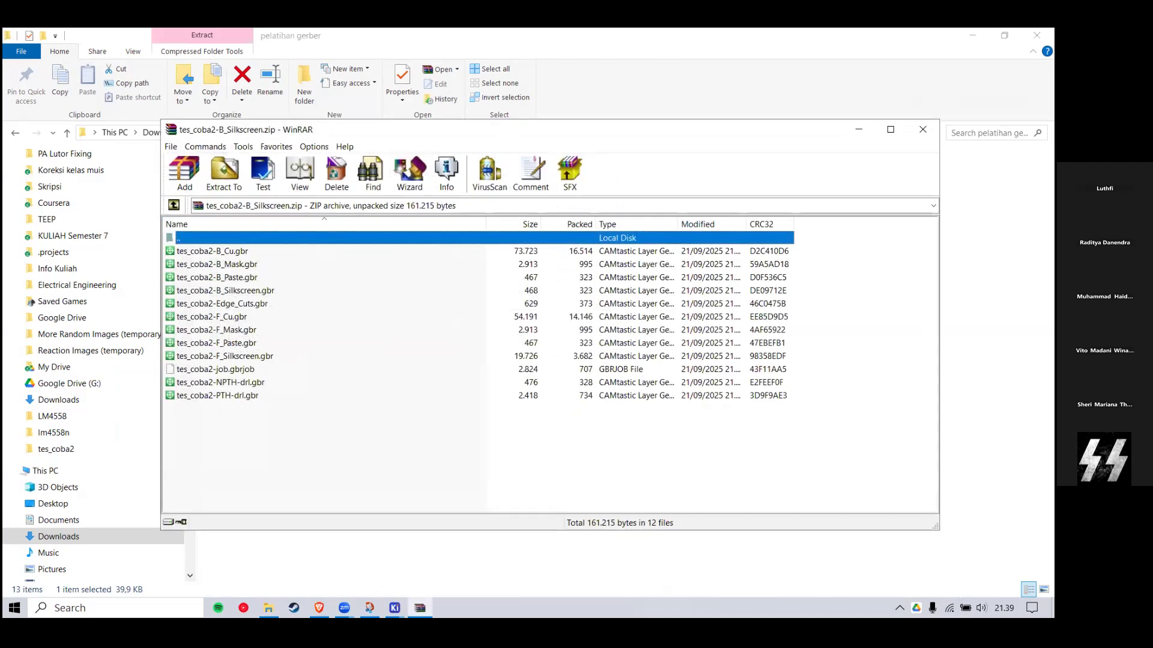
{"action": "left_click", "coordinate": [957, 156]}
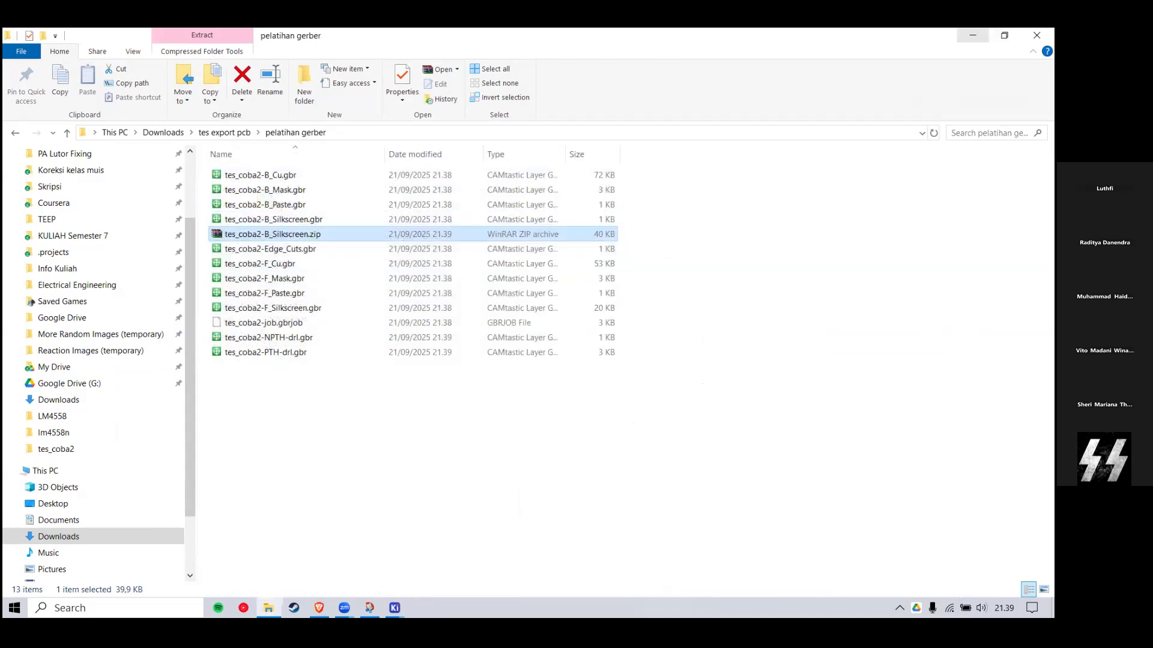
Step: Switch to the web browser, search for "gerber viewer", open PCBWay's Online Gerber Viewer, and return to the KiCad project window
{"action": "mouse_move", "coordinate": [394, 607]}
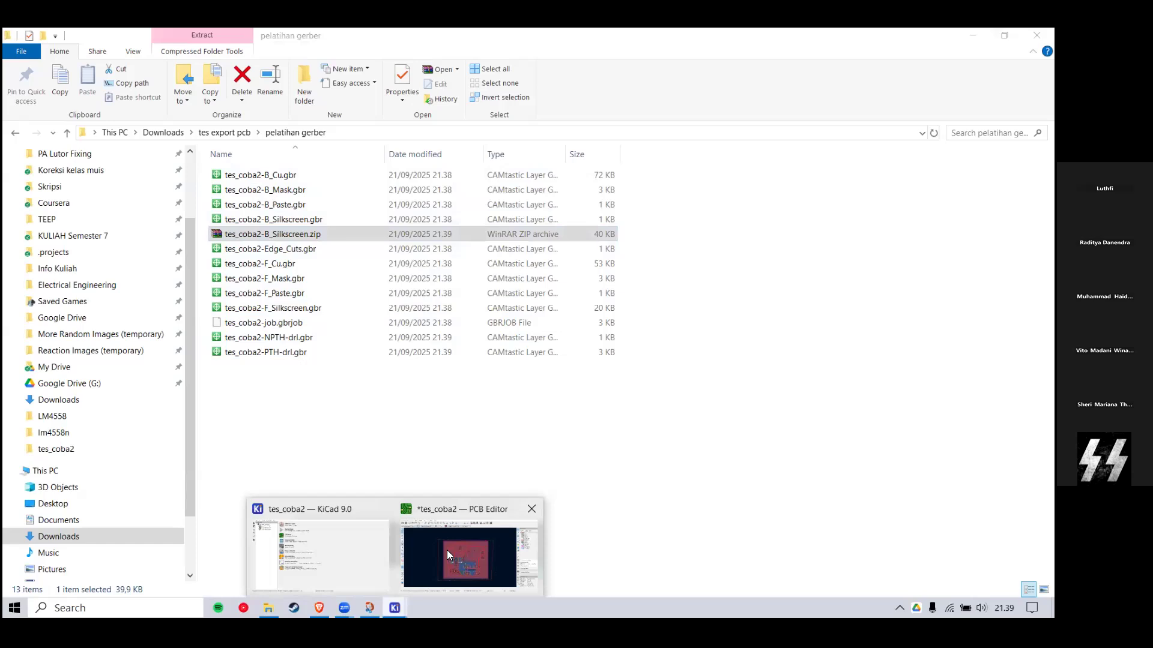
{"action": "left_click", "coordinate": [336, 546]}
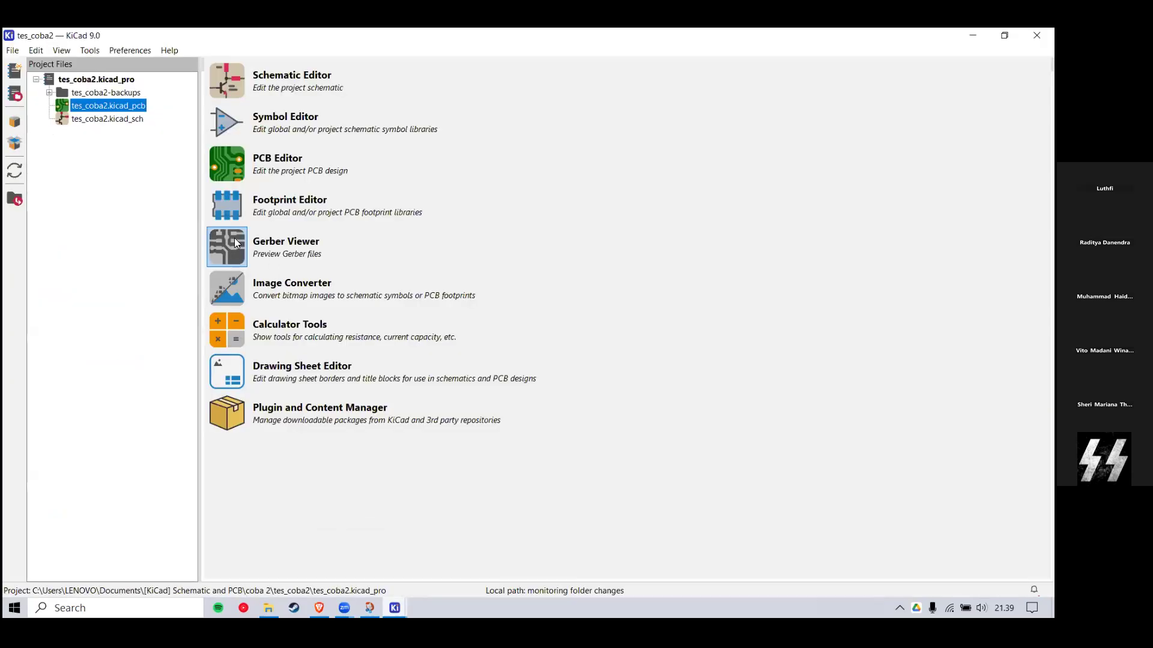
{"action": "left_click", "coordinate": [318, 608]}
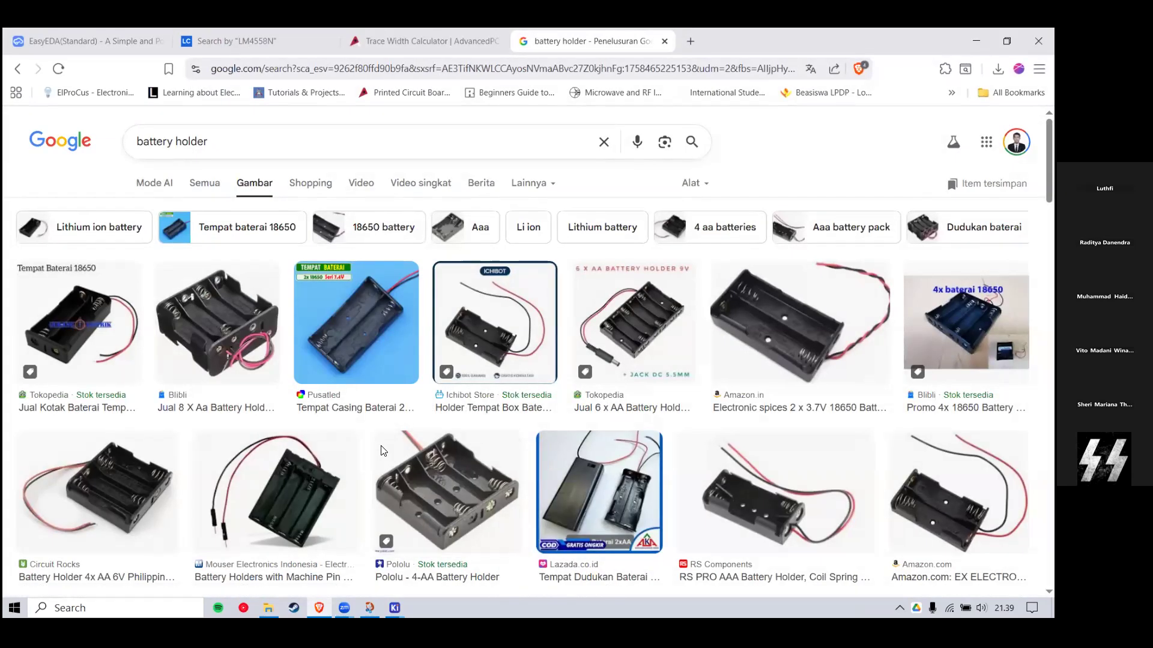
{"action": "key", "text": "ctrl+t"}
{"action": "type", "text": "gerber viewer"}
{"action": "key", "text": "Return"}
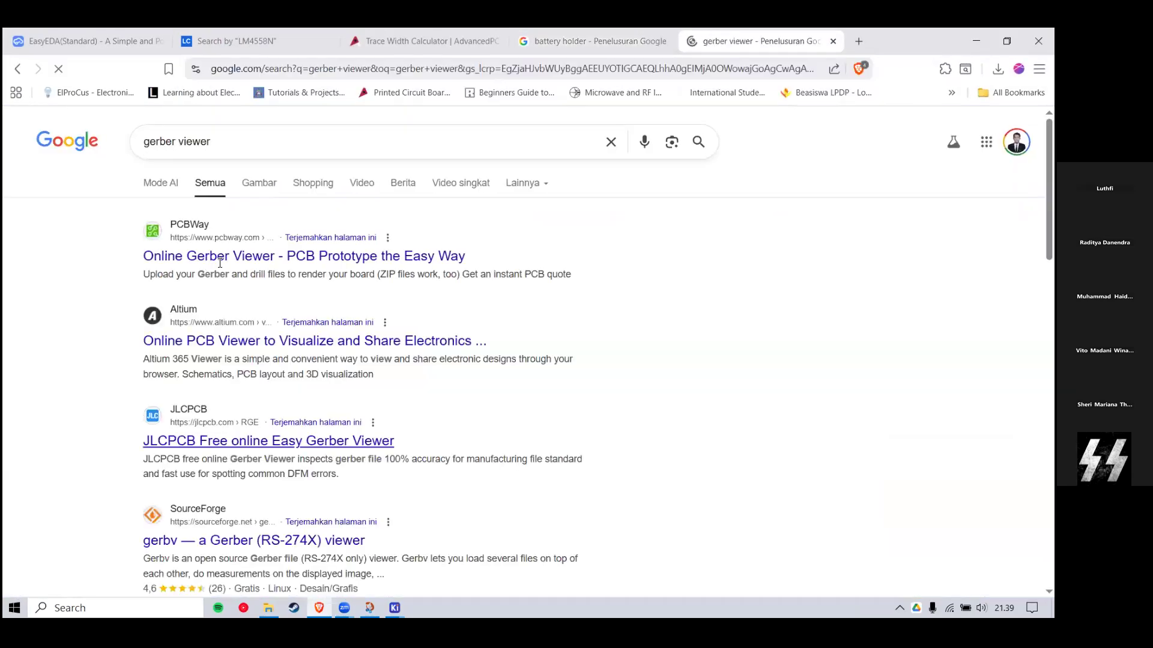
{"action": "left_click", "coordinate": [258, 258]}
{"action": "left_click", "coordinate": [976, 41]}
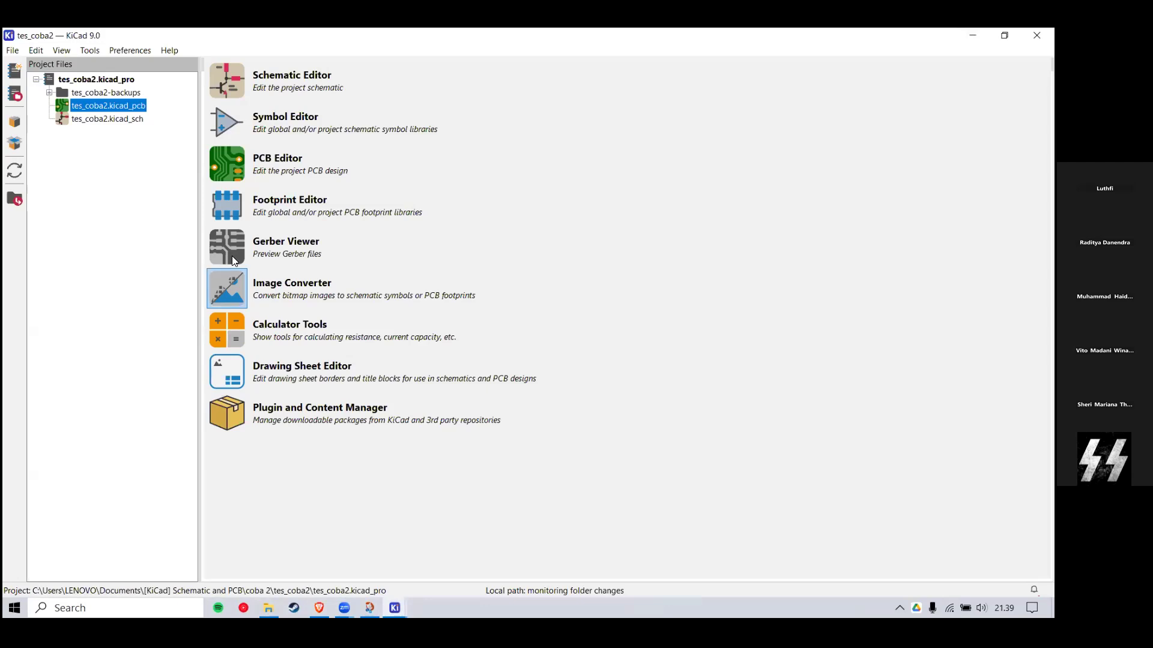
Step: Open the Gerber Viewer and load the zip archive from Downloads, tes export pcb, pelatihan gerber
{"action": "left_click", "coordinate": [282, 249]}
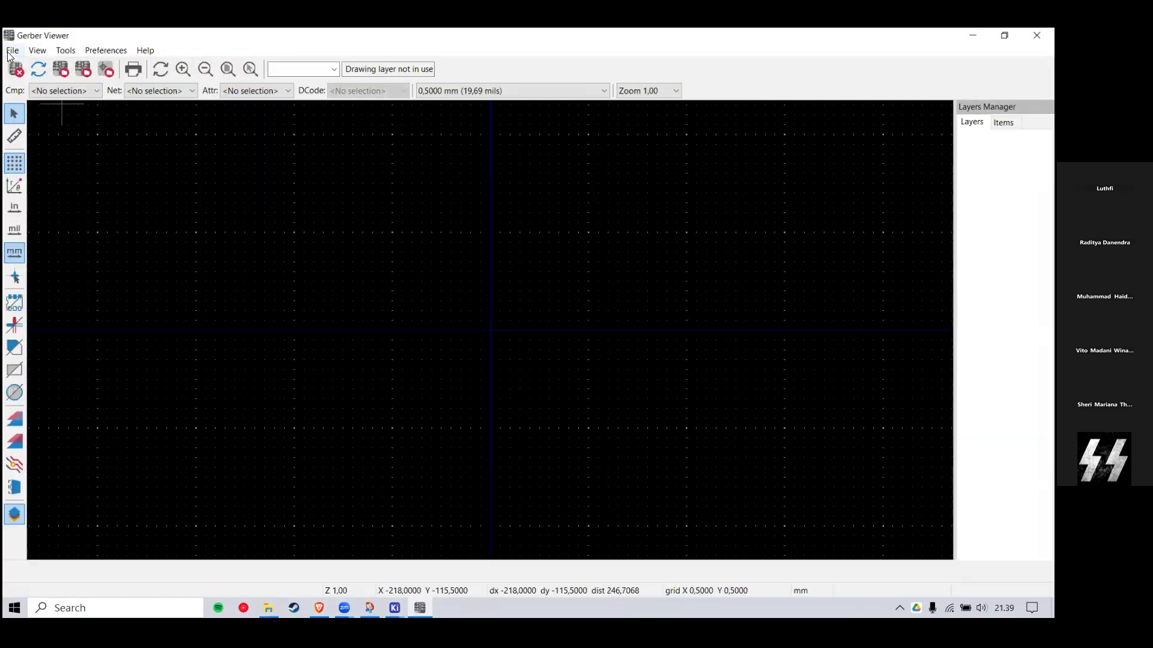
{"action": "left_click", "coordinate": [11, 52]}
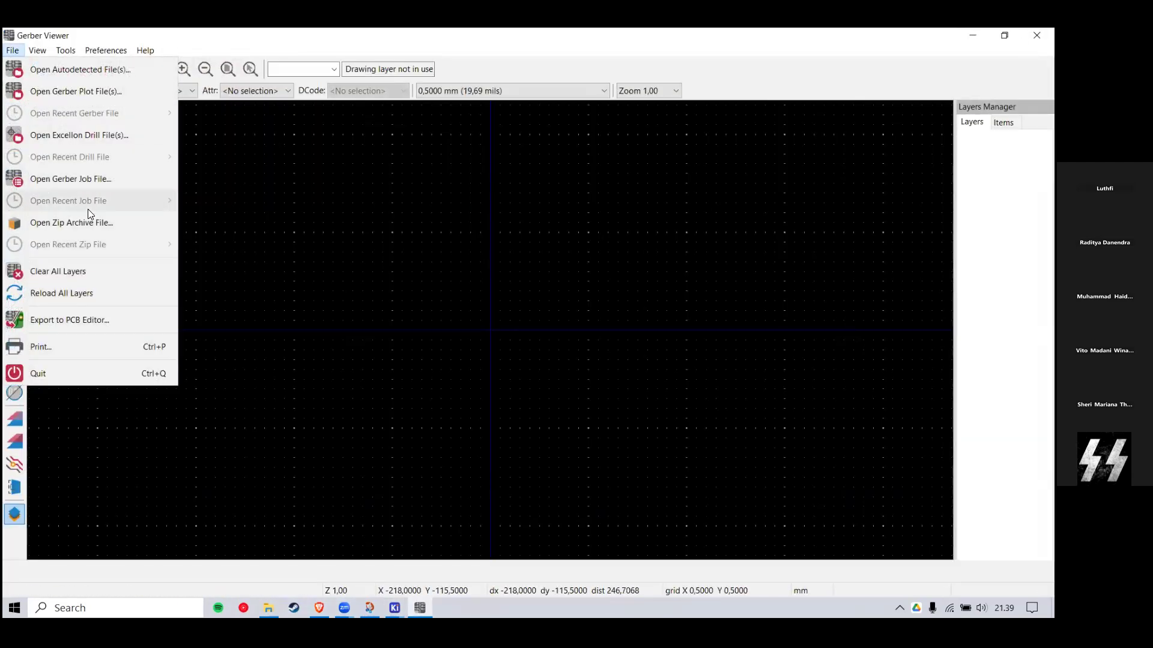
{"action": "left_click", "coordinate": [120, 222]}
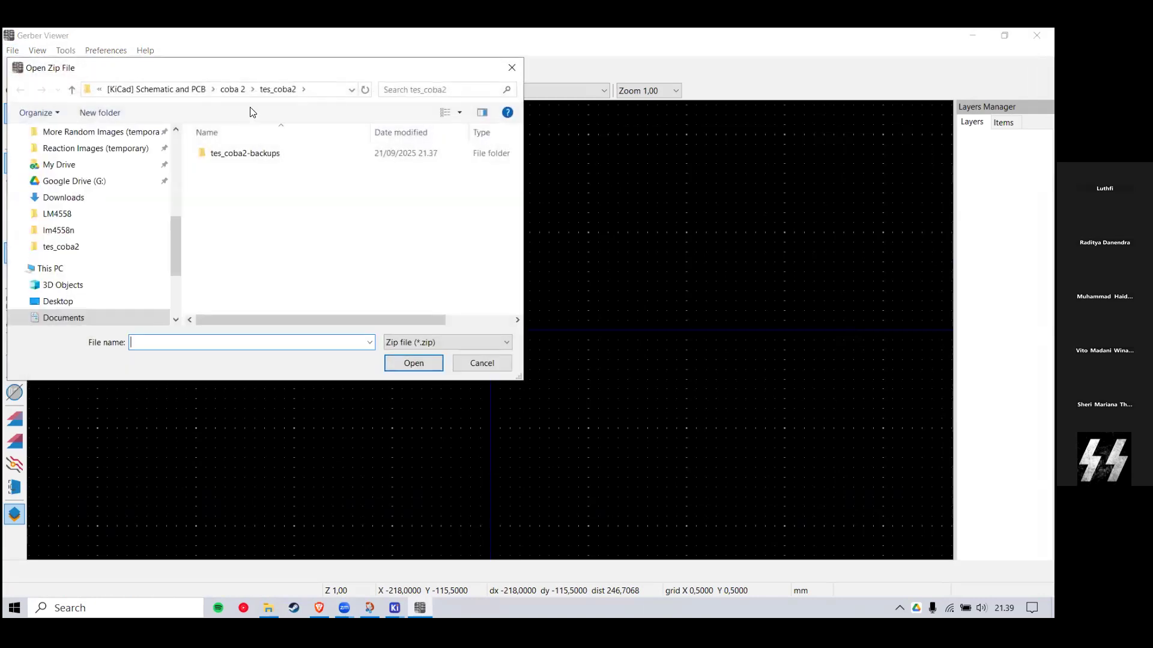
{"action": "scroll", "coordinate": [81, 243], "scroll_direction": "down", "scroll_amount": 1}
{"action": "left_click", "coordinate": [78, 180]}
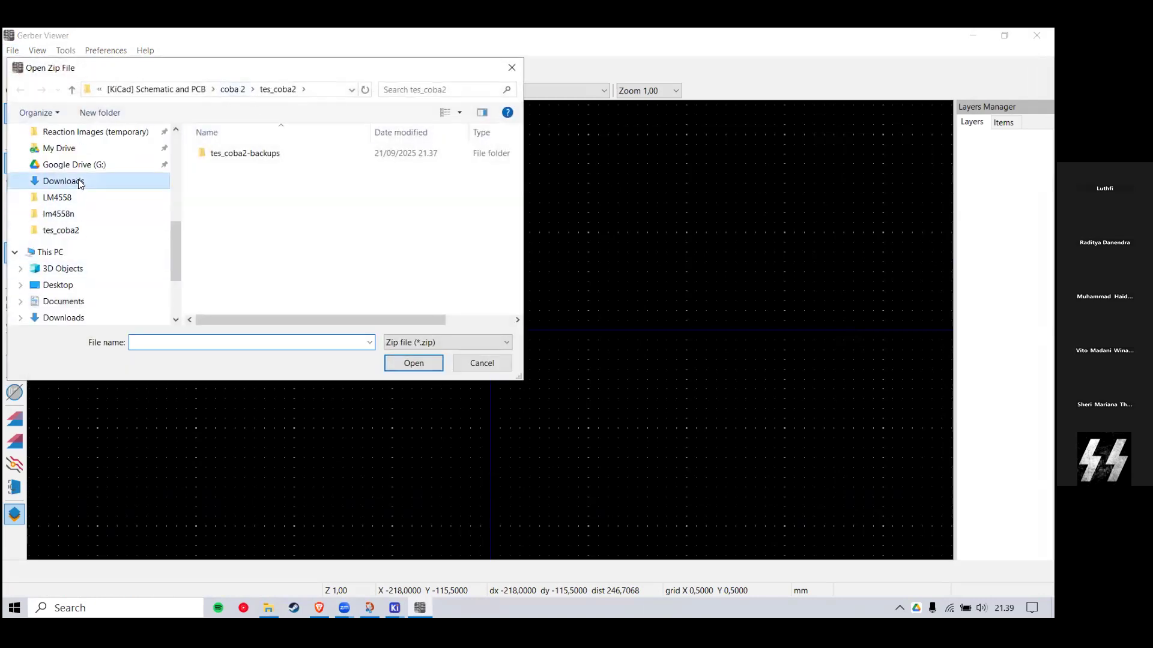
{"action": "double_click", "coordinate": [319, 181]}
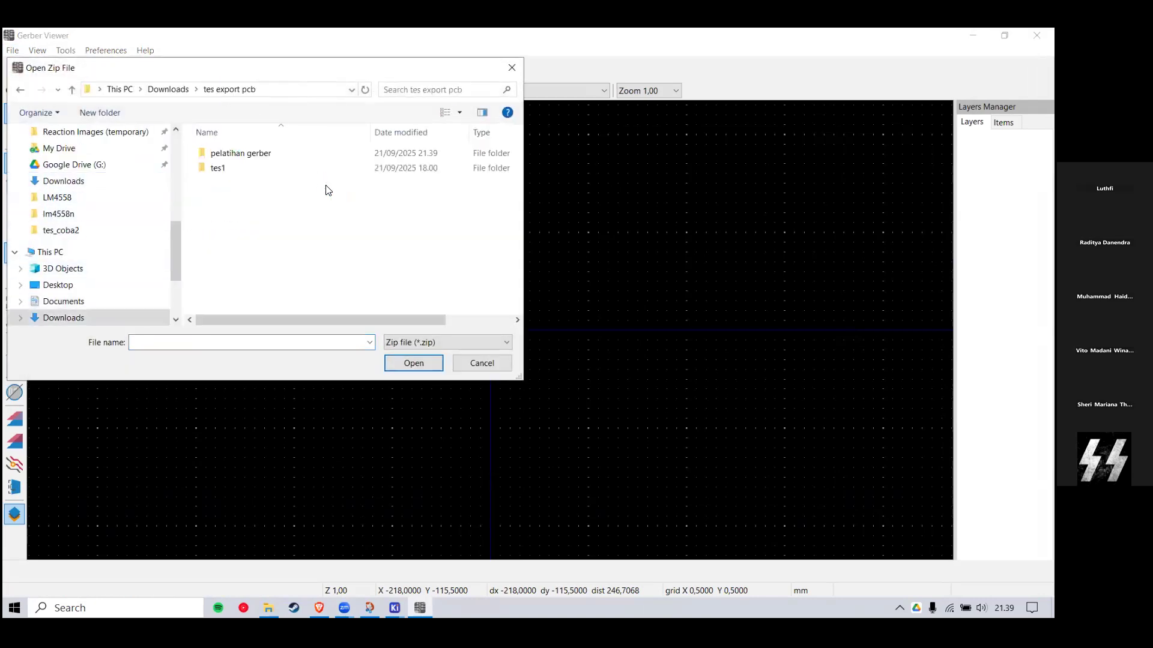
{"action": "double_click", "coordinate": [255, 155]}
{"action": "double_click", "coordinate": [266, 154]}
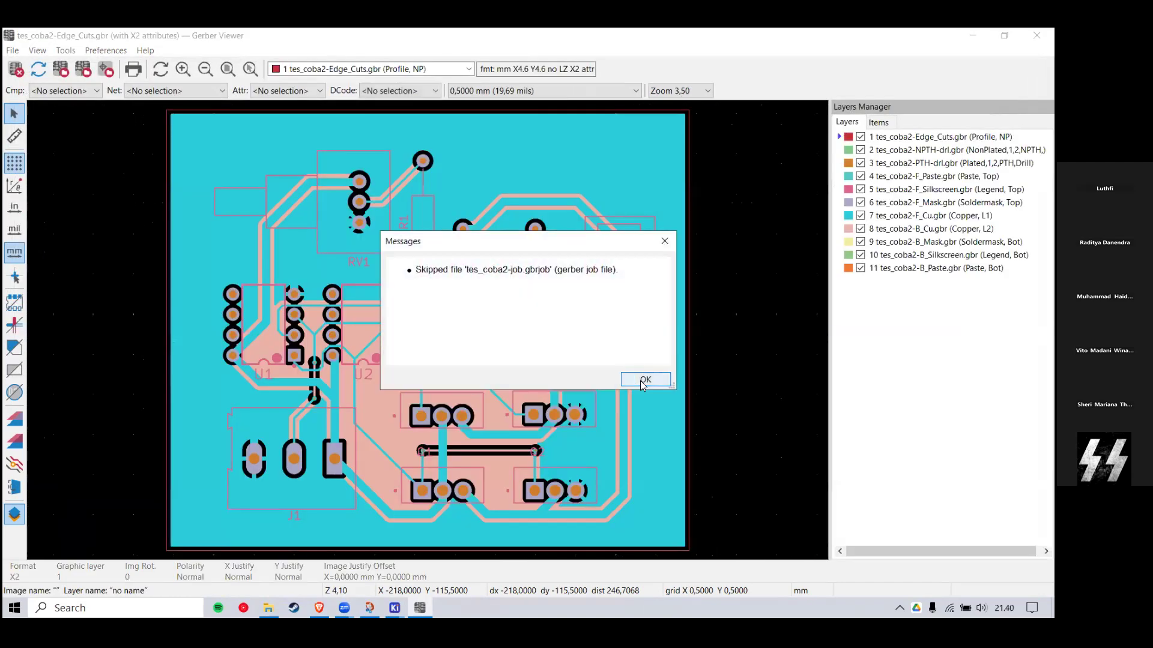
{"action": "left_click", "coordinate": [644, 380]}
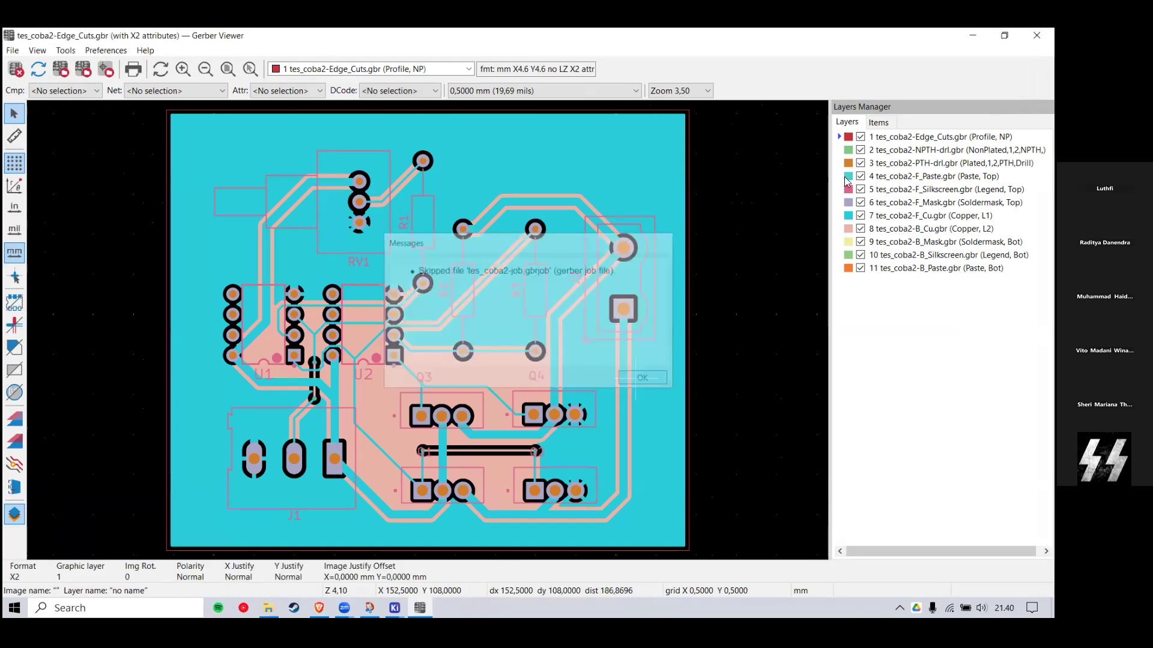
Step: Hide all loaded Gerber and drill layers
{"action": "left_click", "coordinate": [860, 137]}
{"action": "left_click", "coordinate": [860, 150]}
{"action": "left_click", "coordinate": [860, 164]}
{"action": "left_click", "coordinate": [860, 176]}
{"action": "left_click", "coordinate": [860, 189]}
{"action": "left_click", "coordinate": [860, 203]}
{"action": "left_click", "coordinate": [861, 215]}
{"action": "left_click", "coordinate": [860, 228]}
{"action": "left_click", "coordinate": [860, 242]}
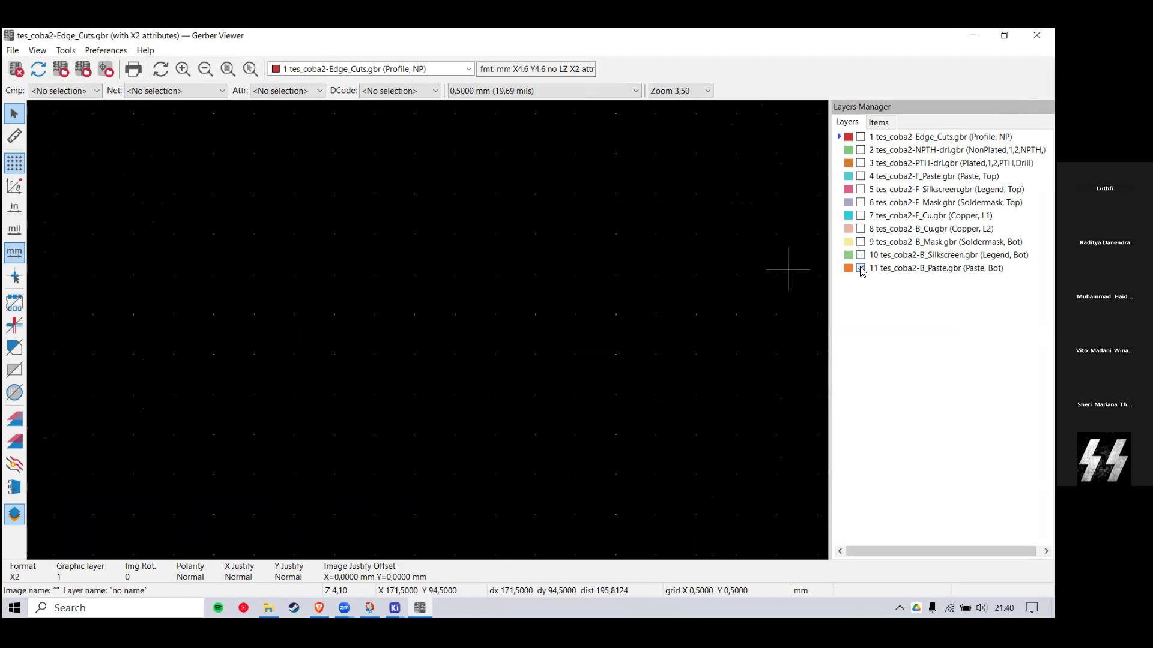
Step: View the F_Silkscreen layer on its own, and build up the PTH drill, F_Cu and B_Cu layers in its place
{"action": "left_click", "coordinate": [860, 190]}
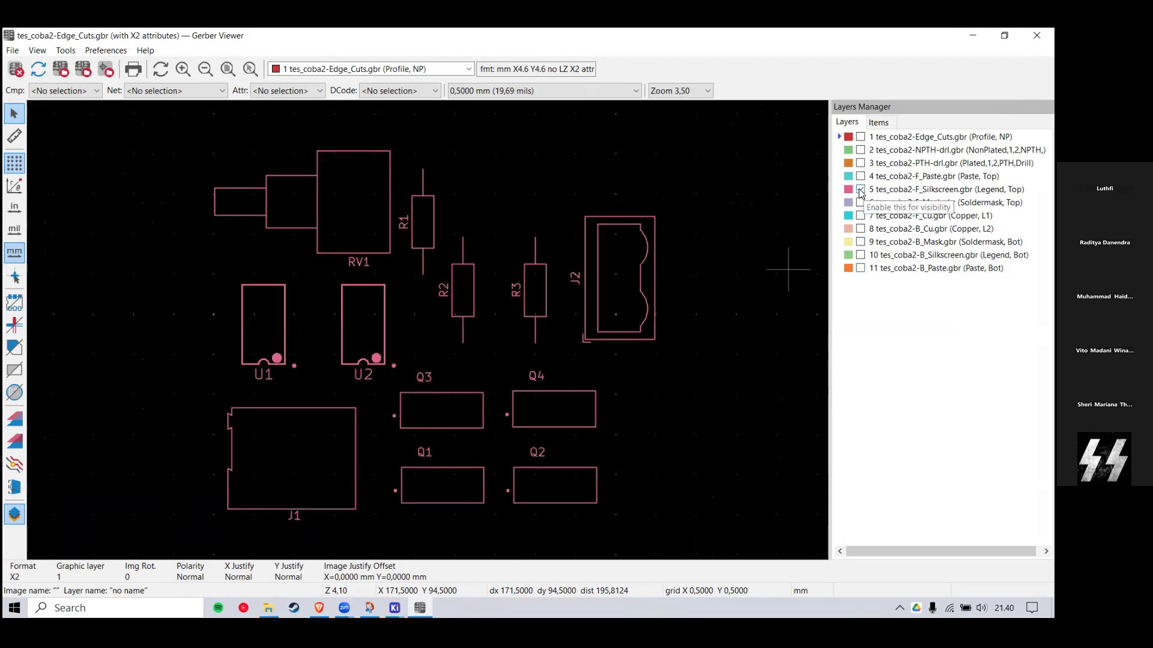
{"action": "left_click", "coordinate": [860, 189]}
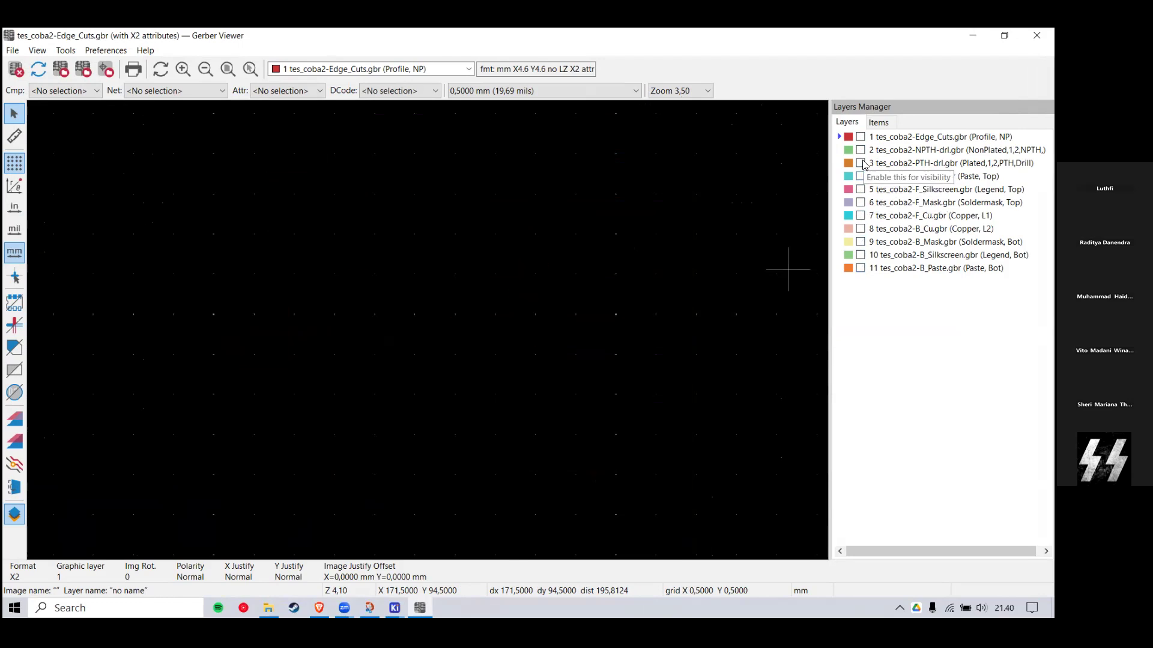
{"action": "left_click", "coordinate": [860, 163]}
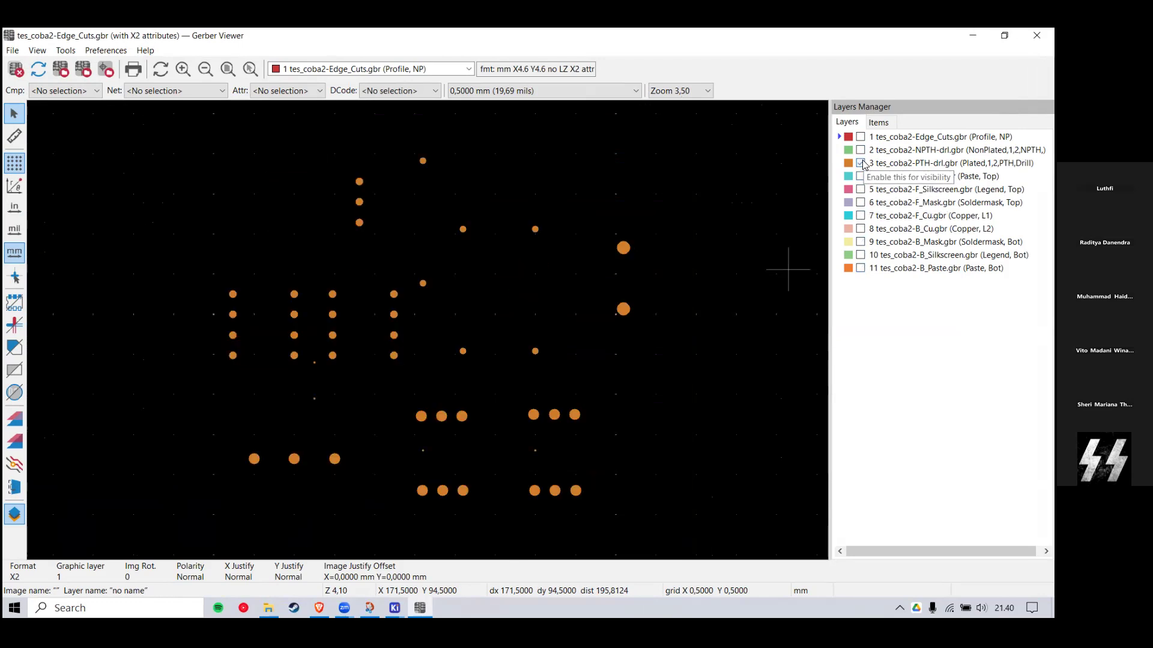
{"action": "left_click", "coordinate": [861, 216]}
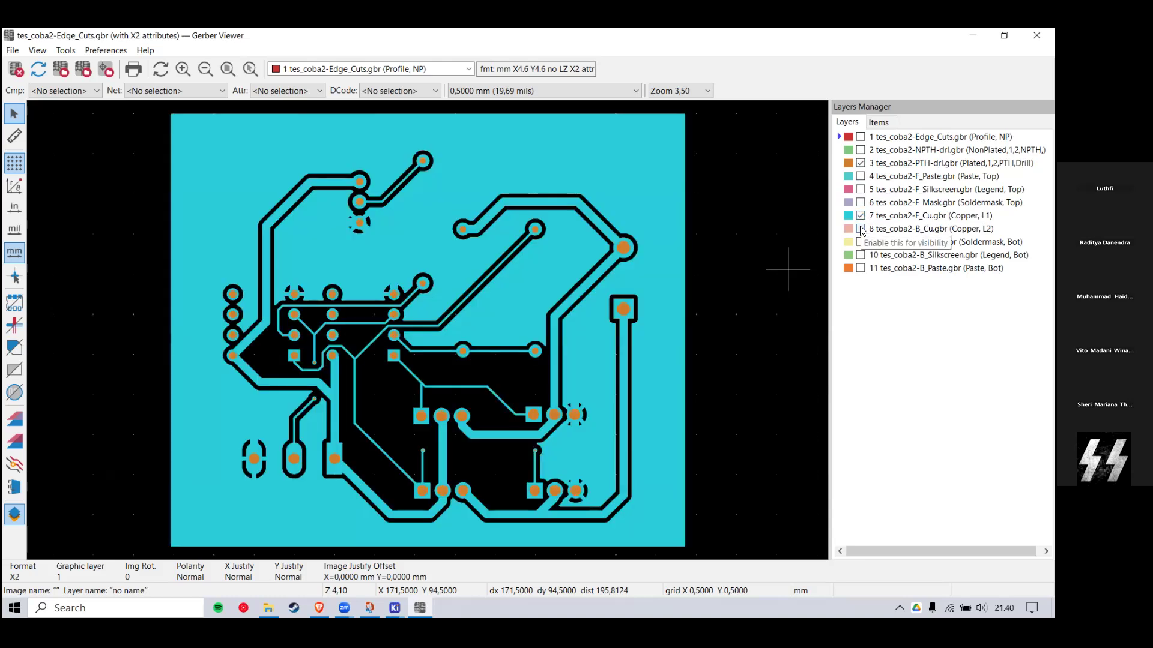
{"action": "left_click", "coordinate": [862, 228]}
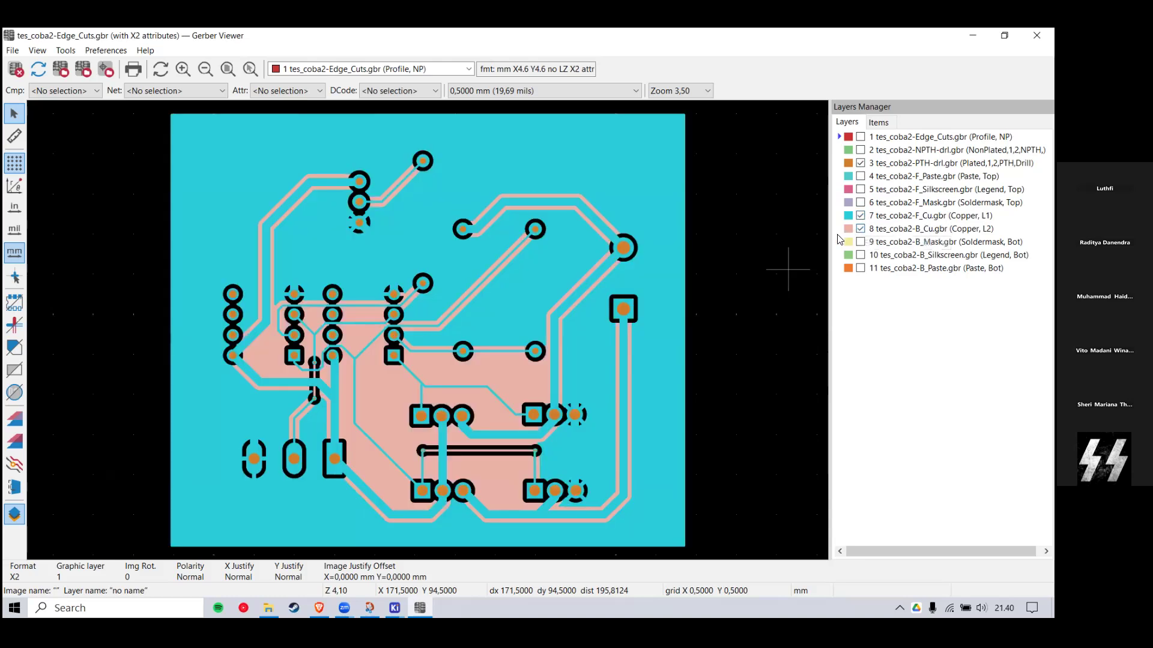
Step: Show the remaining silkscreen, solder mask, paste, NPTH drill and Edge_Cuts layers again
{"action": "left_click", "coordinate": [861, 189]}
{"action": "left_click", "coordinate": [860, 203]}
{"action": "left_click", "coordinate": [860, 176]}
{"action": "left_click", "coordinate": [860, 150]}
{"action": "left_click", "coordinate": [861, 136]}
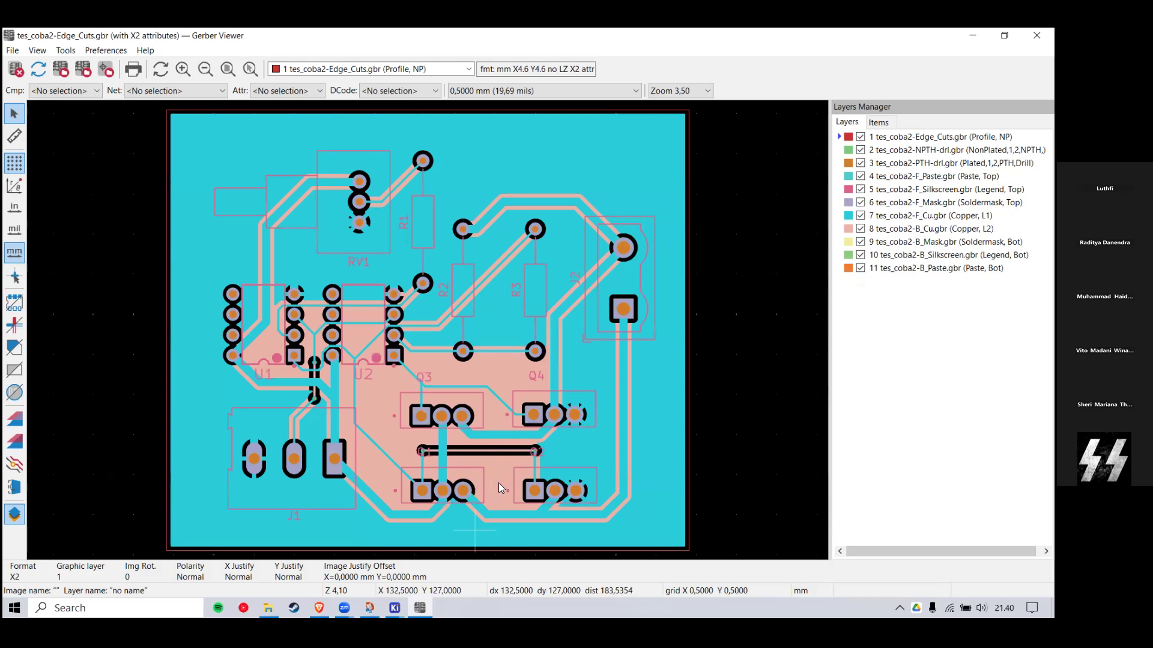
Step: Inspect the complete Gerber stack-up of the board at different scales and close the Gerber Viewer
{"action": "key", "text": "alt+Tab"}
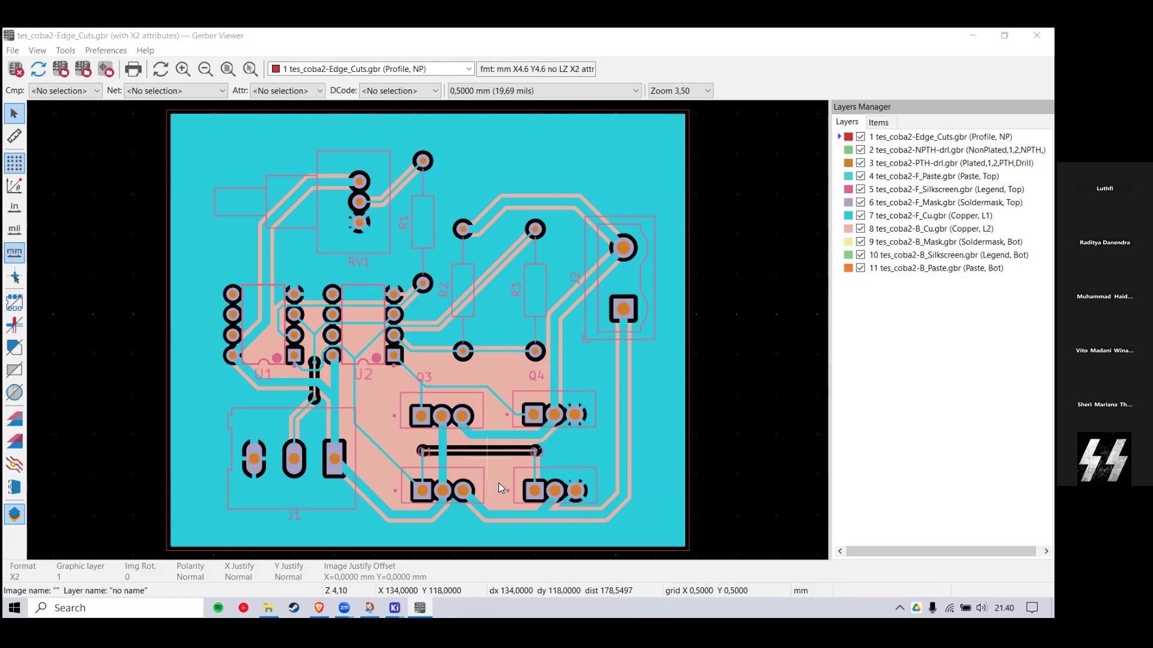
{"action": "left_click", "coordinate": [750, 280]}
{"action": "scroll", "coordinate": [429, 336], "scroll_direction": "down", "scroll_amount": 3}
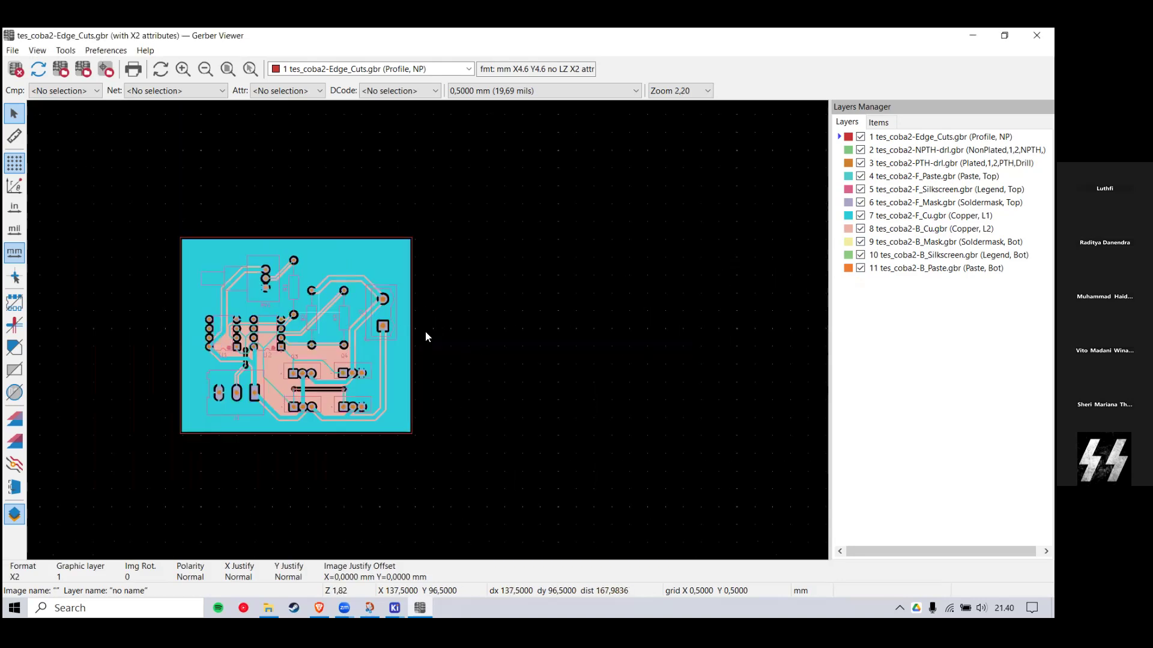
{"action": "scroll", "coordinate": [429, 336], "scroll_direction": "up", "scroll_amount": 3}
{"action": "scroll", "coordinate": [428, 336], "scroll_direction": "down", "scroll_amount": 3}
{"action": "scroll", "coordinate": [428, 336], "scroll_direction": "up", "scroll_amount": 2}
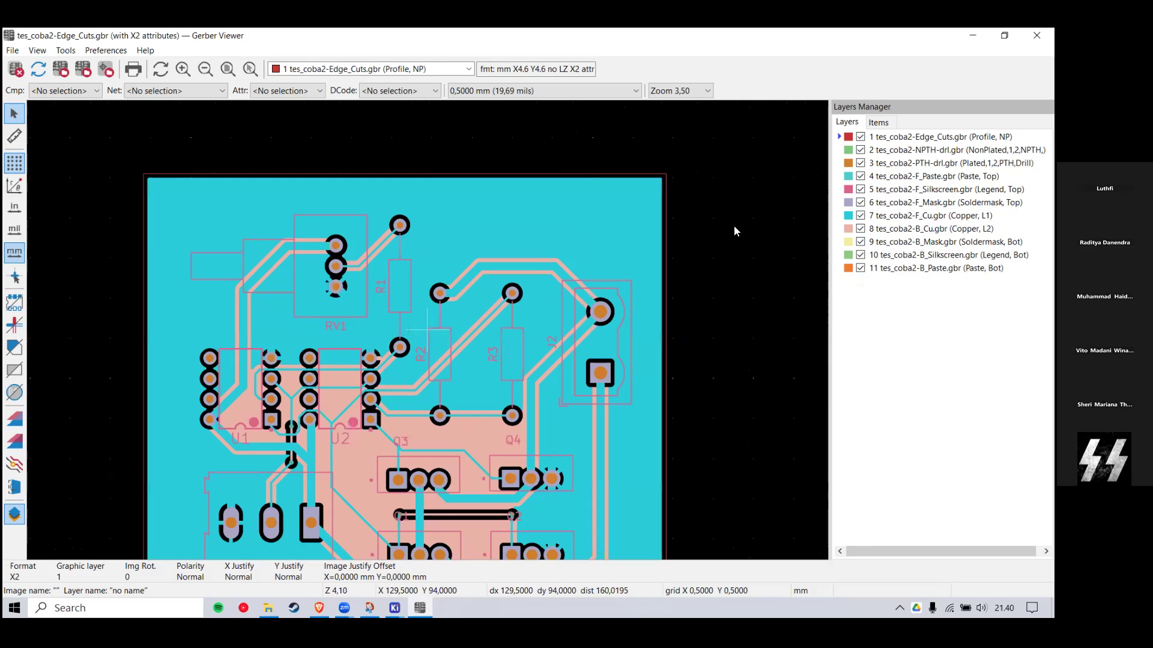
{"action": "left_click", "coordinate": [1037, 35]}
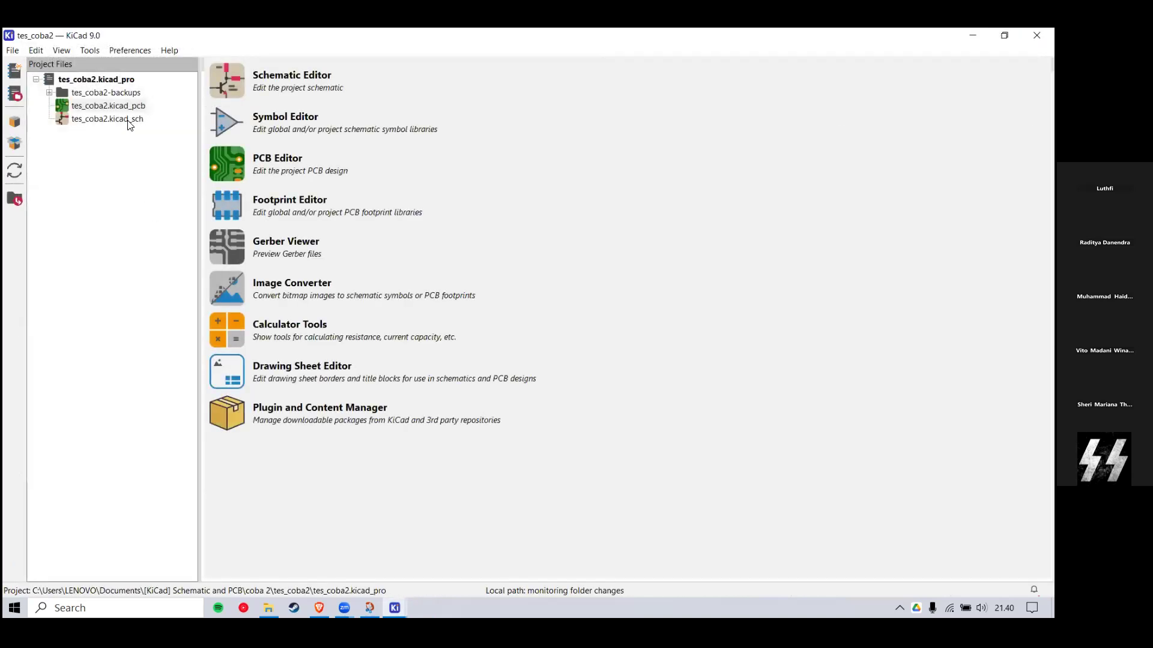
Step: Switch to the PCB Editor and delete the copper zone covering the board
{"action": "left_click_drag", "start_coordinate": [551, 119], "coordinate": [341, 169]}
{"action": "left_click", "coordinate": [455, 168]}
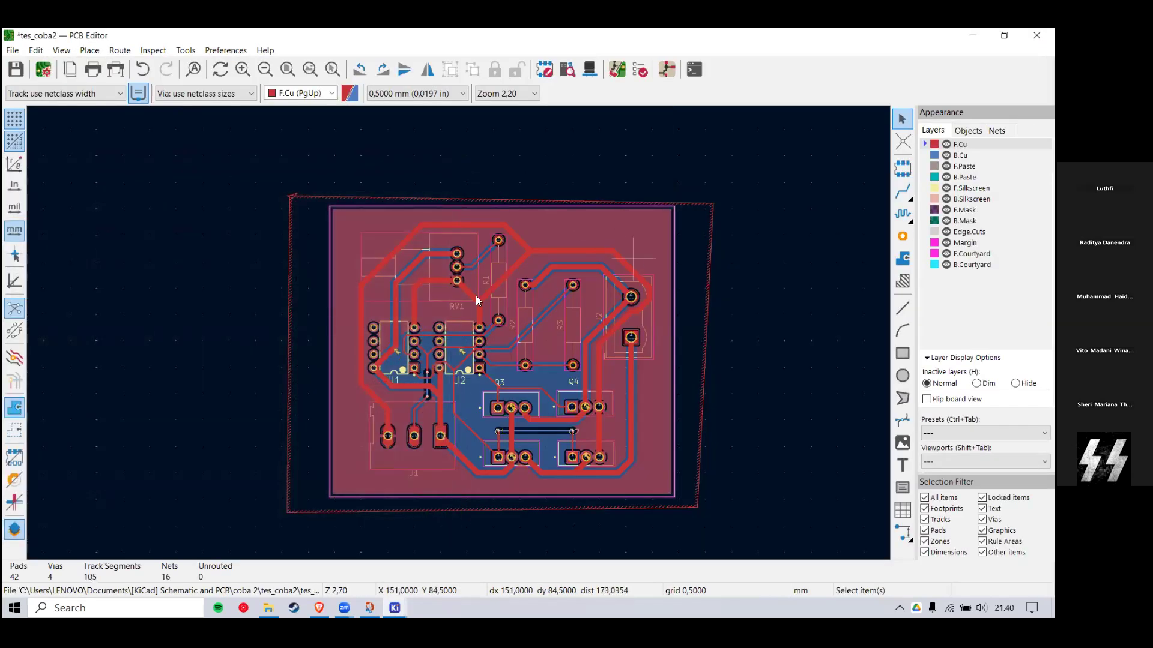
{"action": "scroll", "coordinate": [634, 260], "scroll_direction": "up", "scroll_amount": 1}
{"action": "scroll", "coordinate": [486, 341], "scroll_direction": "down", "scroll_amount": 1}
{"action": "left_click", "coordinate": [515, 284]}
{"action": "key", "text": "Delete"}
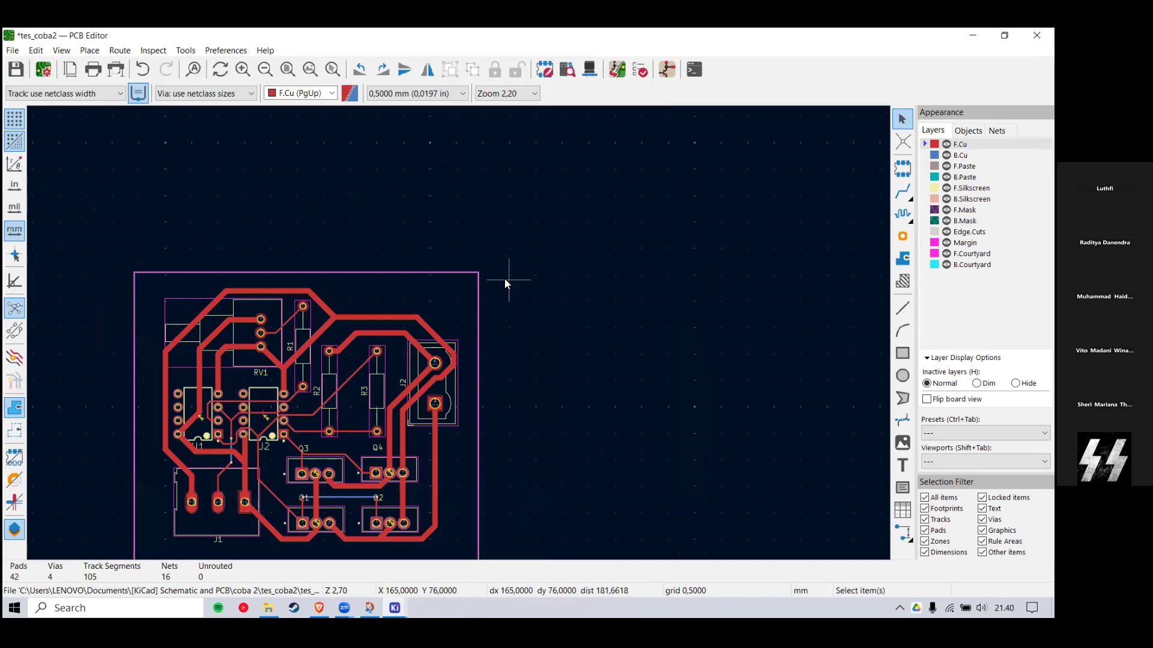
Step: Add the text "Tes Nulis" on the F.Silkscreen layer inside the board's upper edge, between R1 and J2
{"action": "left_click", "coordinate": [970, 188]}
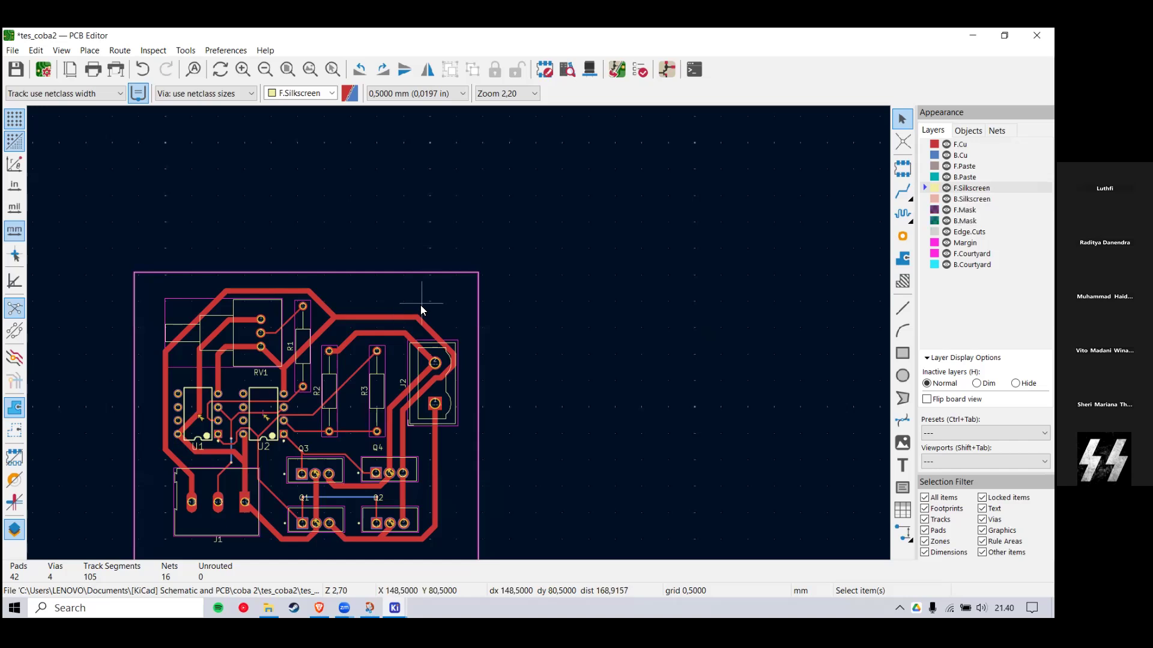
{"action": "left_click", "coordinate": [970, 199]}
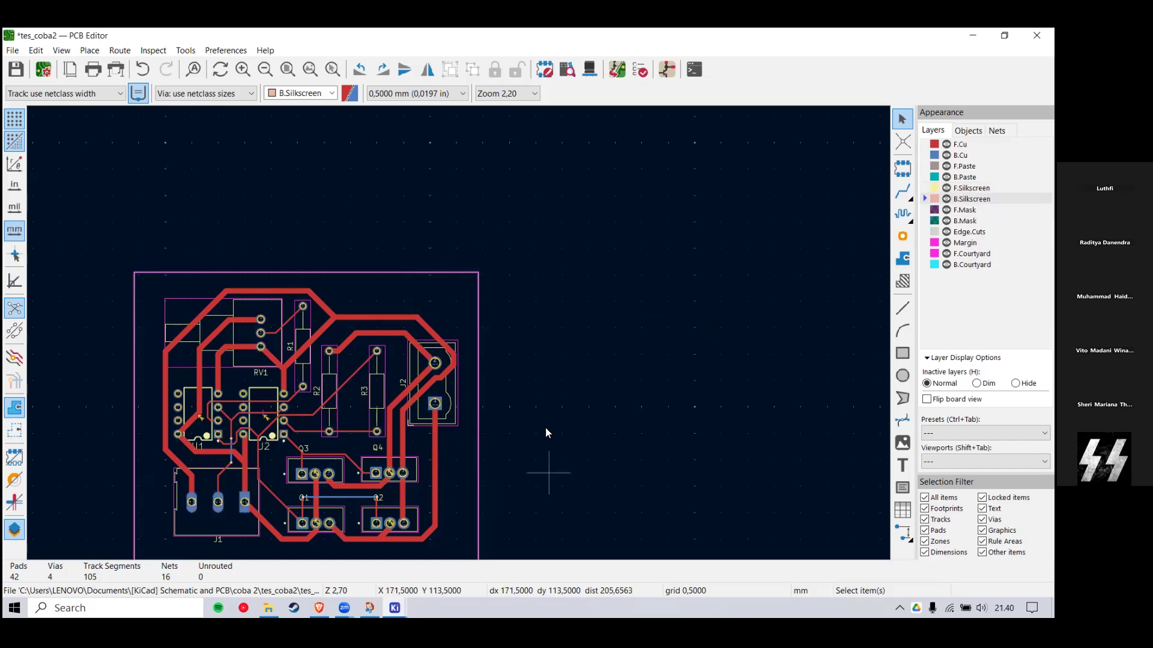
{"action": "left_click", "coordinate": [963, 188]}
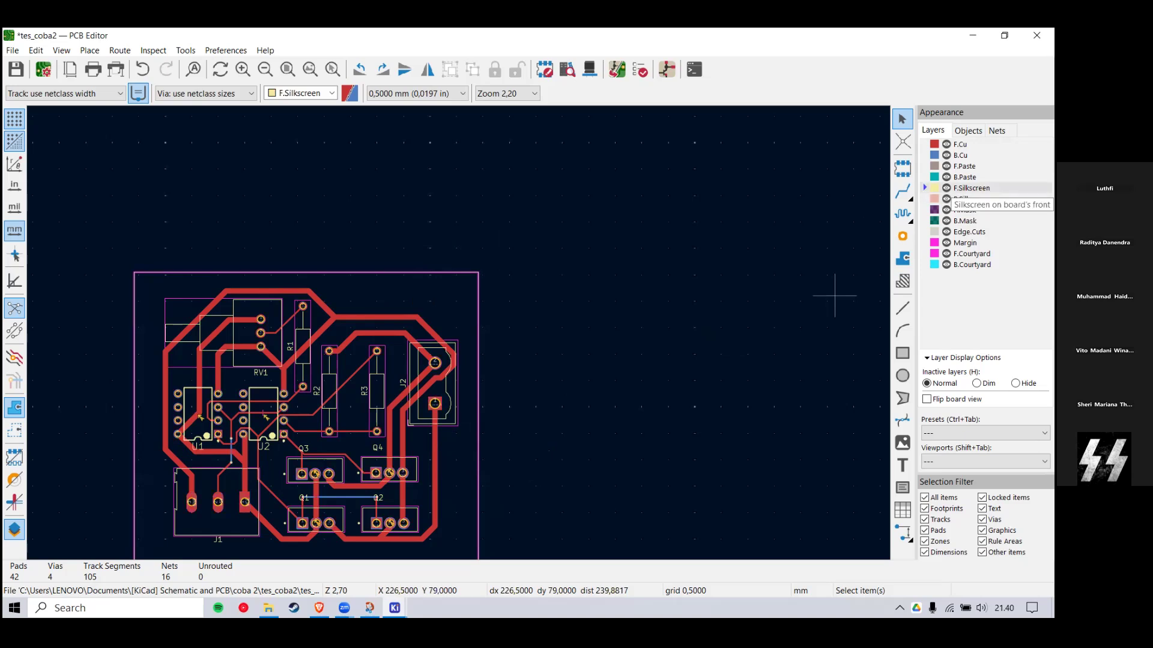
{"action": "left_click", "coordinate": [902, 465]}
{"action": "left_click", "coordinate": [598, 406]}
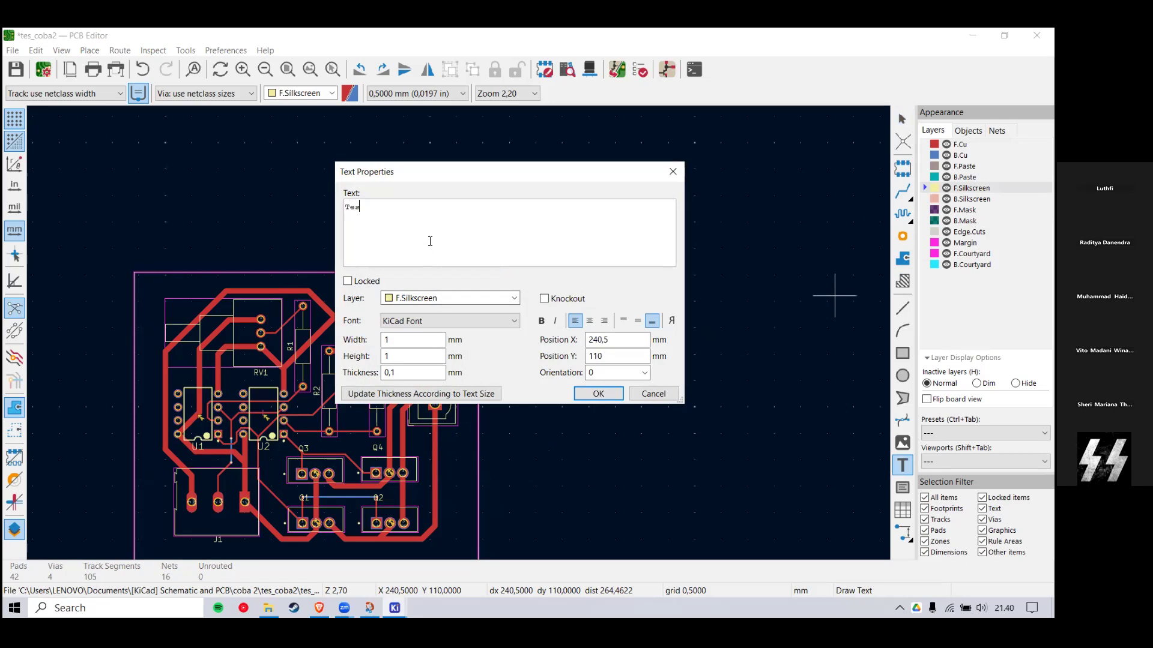
{"action": "left_click", "coordinate": [598, 394]}
{"action": "scroll", "coordinate": [408, 312], "scroll_direction": "up", "scroll_amount": 3}
{"action": "left_click", "coordinate": [412, 313]}
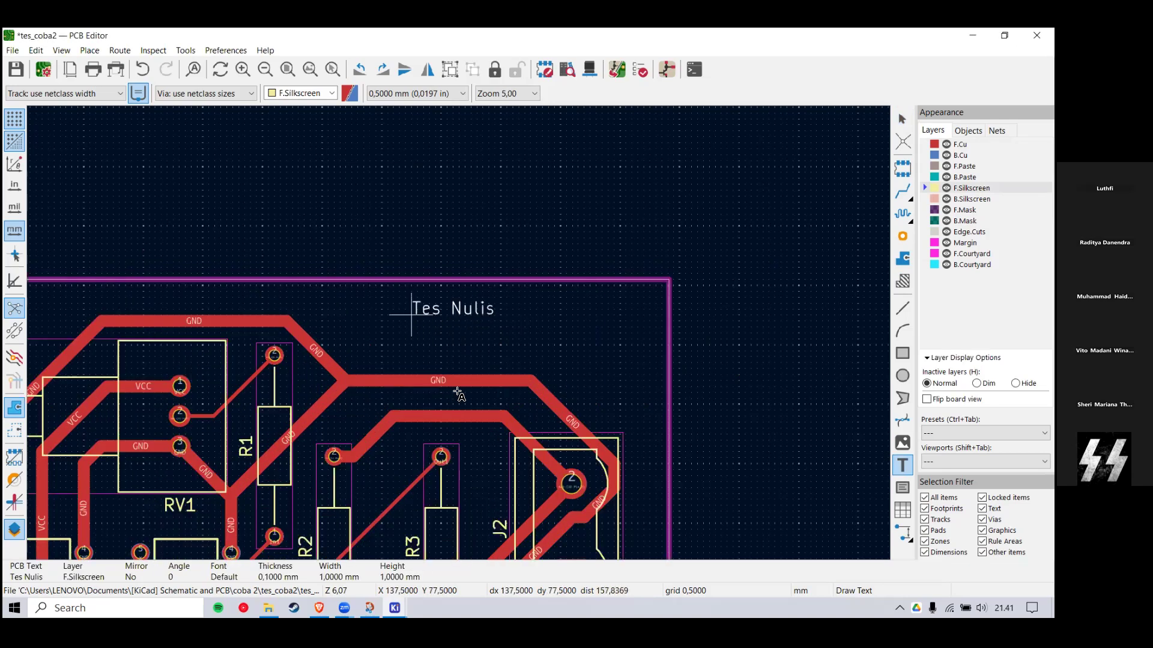
{"action": "key", "text": "Escape"}
{"action": "left_click", "coordinate": [671, 400]}
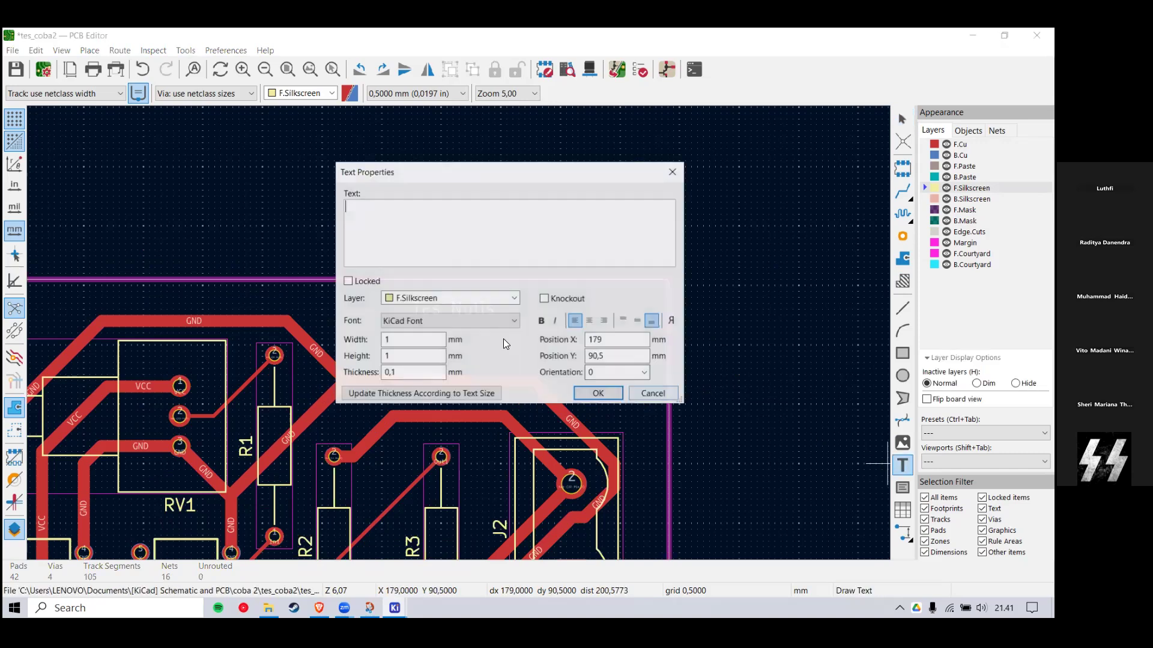
{"action": "left_click_drag", "start_coordinate": [480, 180], "coordinate": [385, 204]}
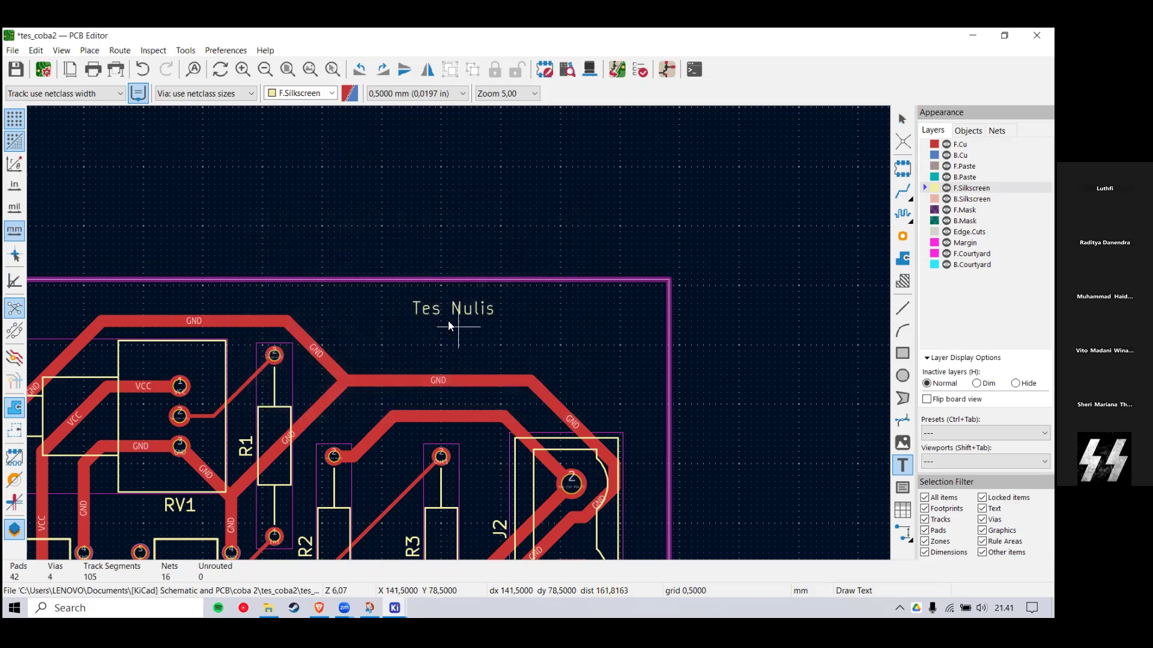
{"action": "key", "text": "Escape"}
Step: Move the "Tes Nulis" silkscreen text slightly right and down, keeping it between the board edge and the GND track
{"action": "left_click_drag", "start_coordinate": [396, 290], "coordinate": [528, 340]}
{"action": "left_click_drag", "start_coordinate": [406, 312], "coordinate": [430, 324]}
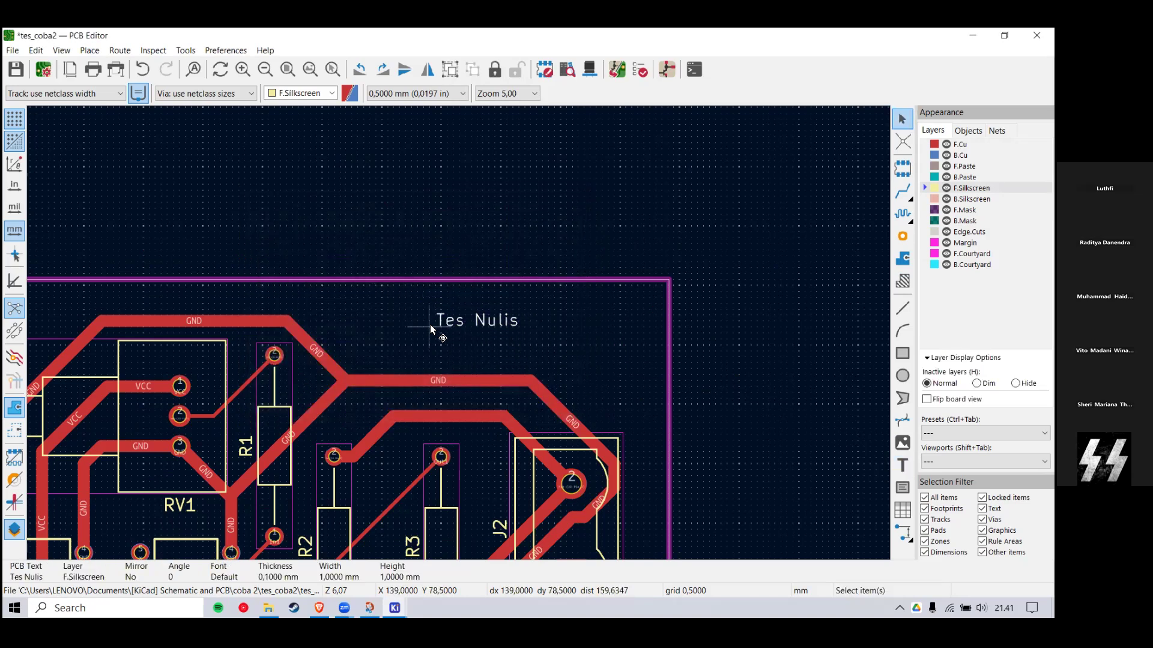
{"action": "left_click", "coordinate": [611, 233]}
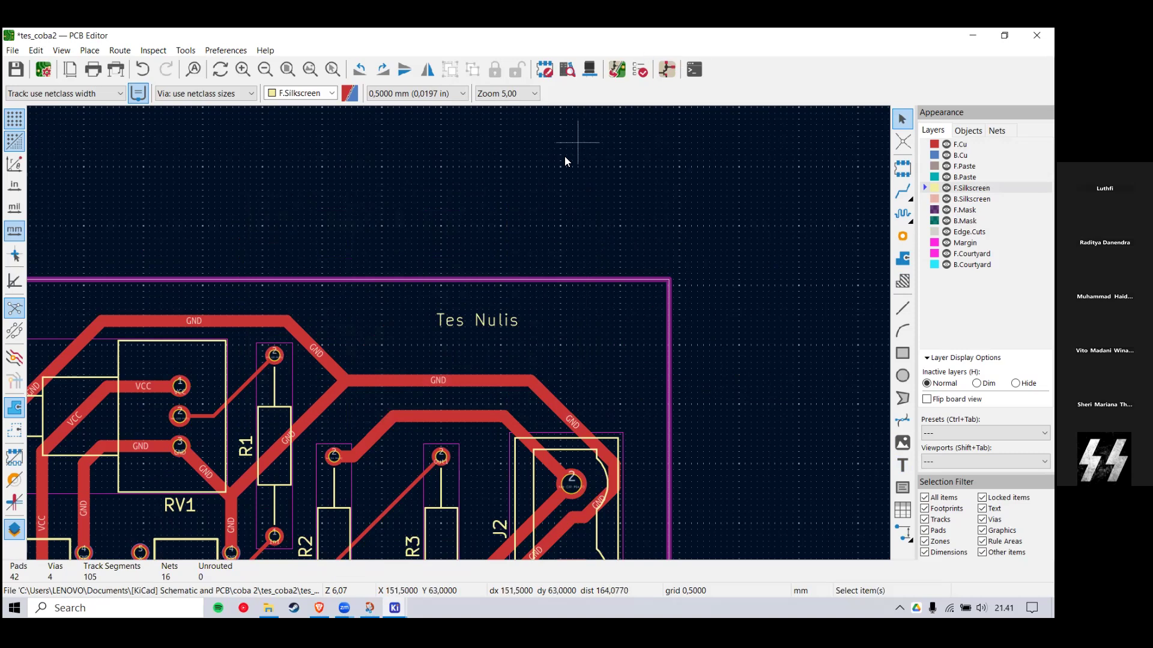
Step: Examine the silkscreen text on the board in the 3D Viewer from a few angles and close the viewer
{"action": "left_click", "coordinate": [590, 70]}
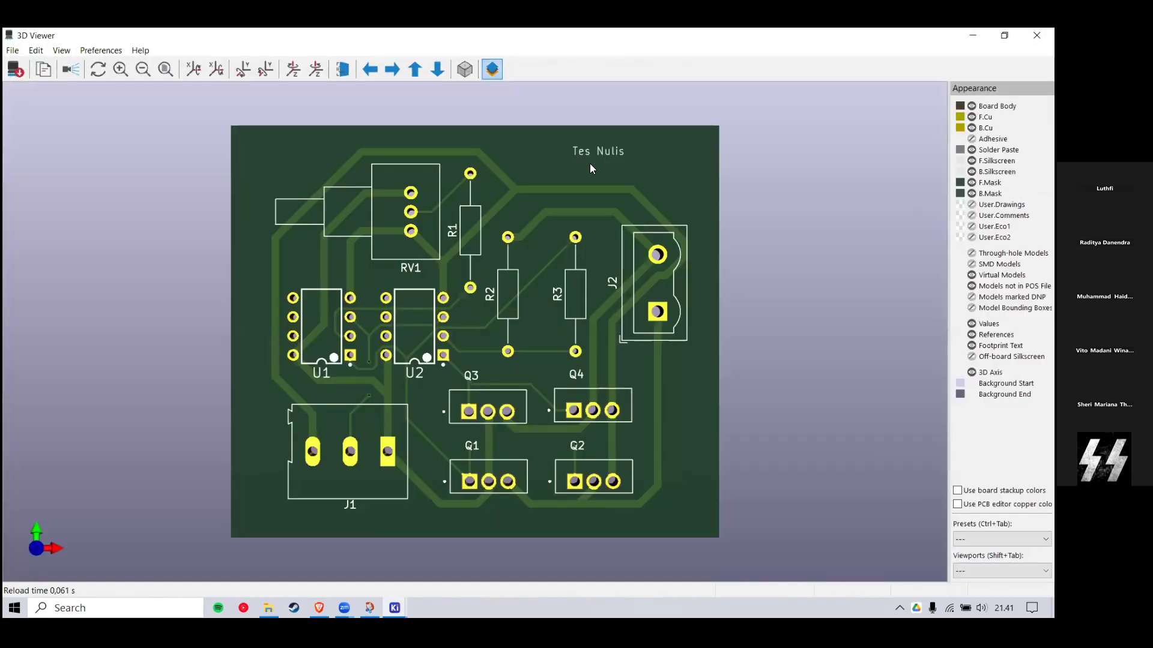
{"action": "left_click_drag", "start_coordinate": [590, 163], "coordinate": [546, 179]}
{"action": "mouse_move", "coordinate": [580, 136]}
{"action": "left_mouse_down"}
{"action": "mouse_move", "coordinate": [605, 162]}
{"action": "mouse_move", "coordinate": [587, 146]}
{"action": "mouse_move", "coordinate": [577, 153]}
{"action": "left_mouse_up"}
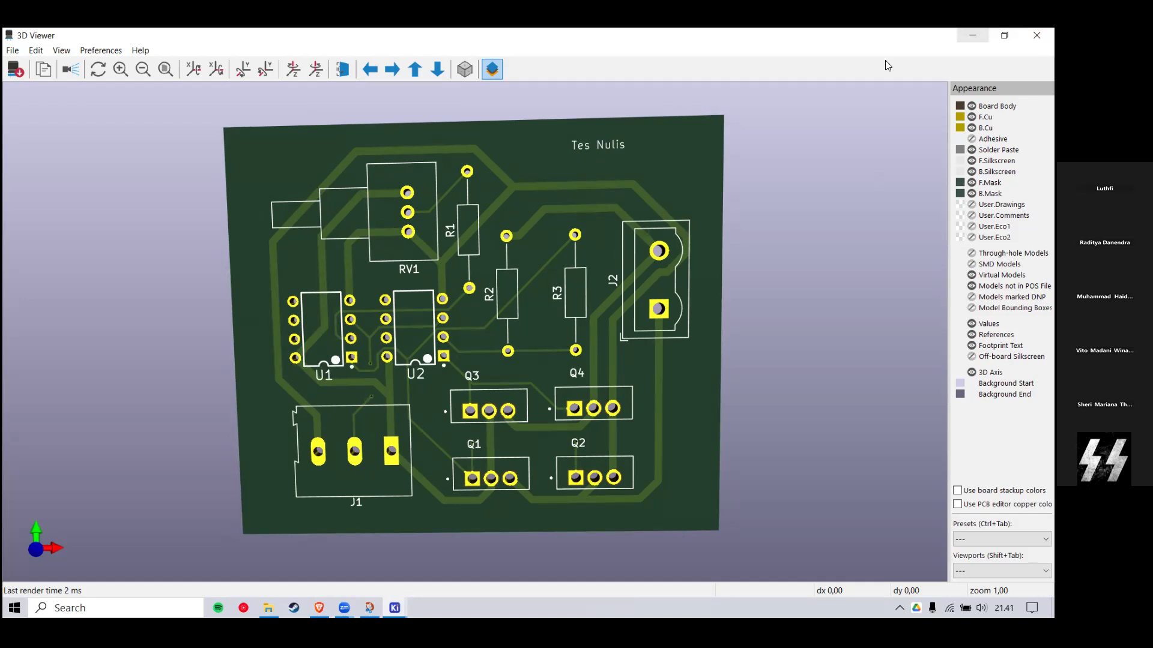
{"action": "left_click_drag", "start_coordinate": [584, 144], "coordinate": [586, 144]}
{"action": "left_click", "coordinate": [1037, 35]}
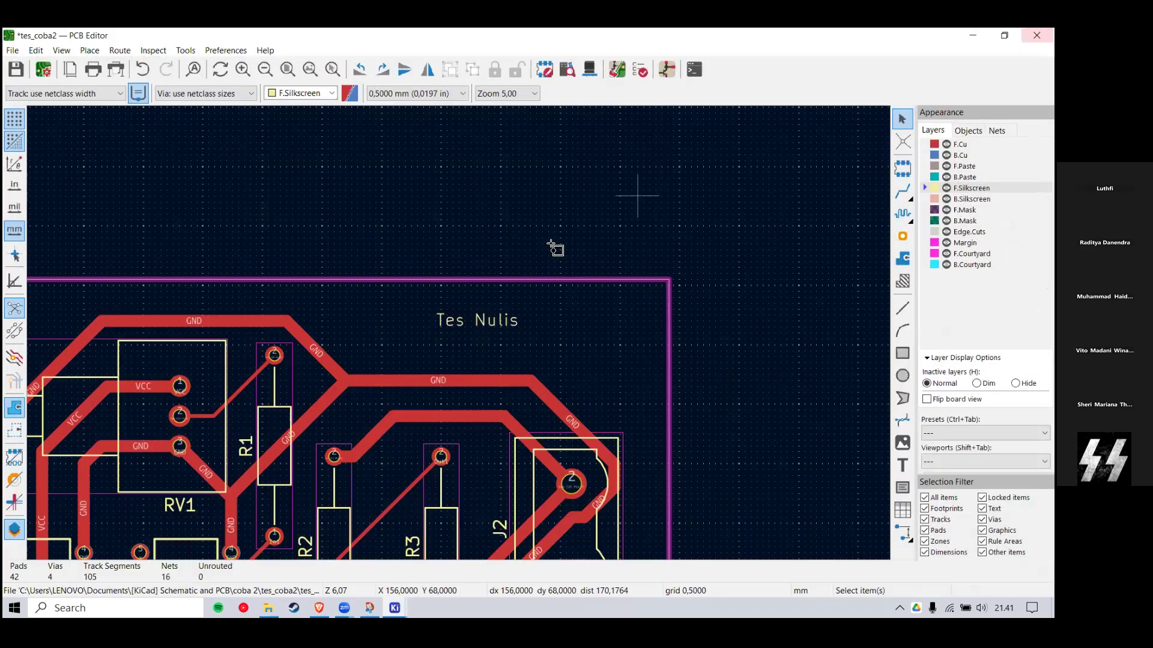
Step: Switch from the PCB Editor to the Image Converter and load logo-UI.png from Downloads as the source image
{"action": "left_click", "coordinate": [973, 34]}
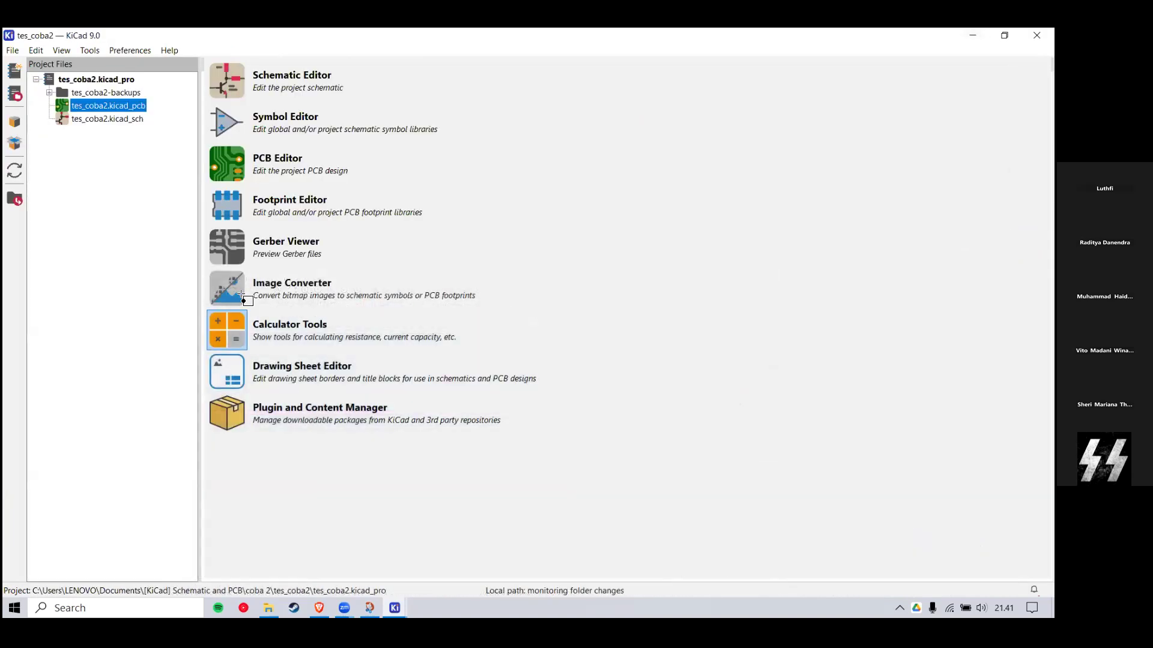
{"action": "left_click", "coordinate": [238, 292]}
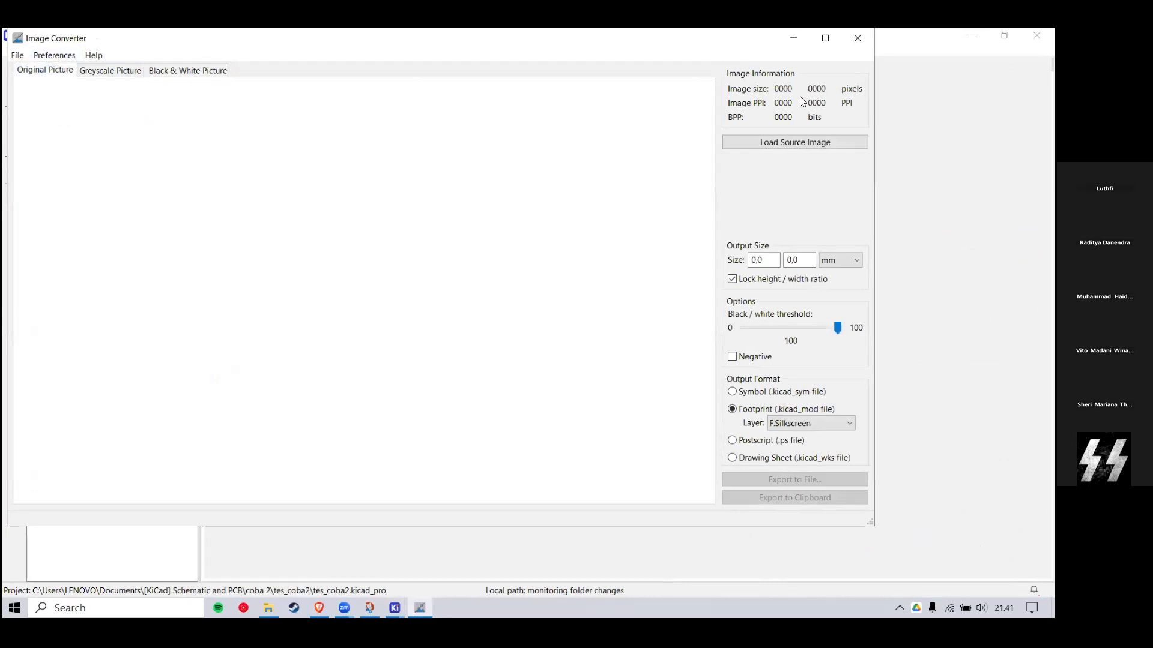
{"action": "left_click", "coordinate": [791, 144]}
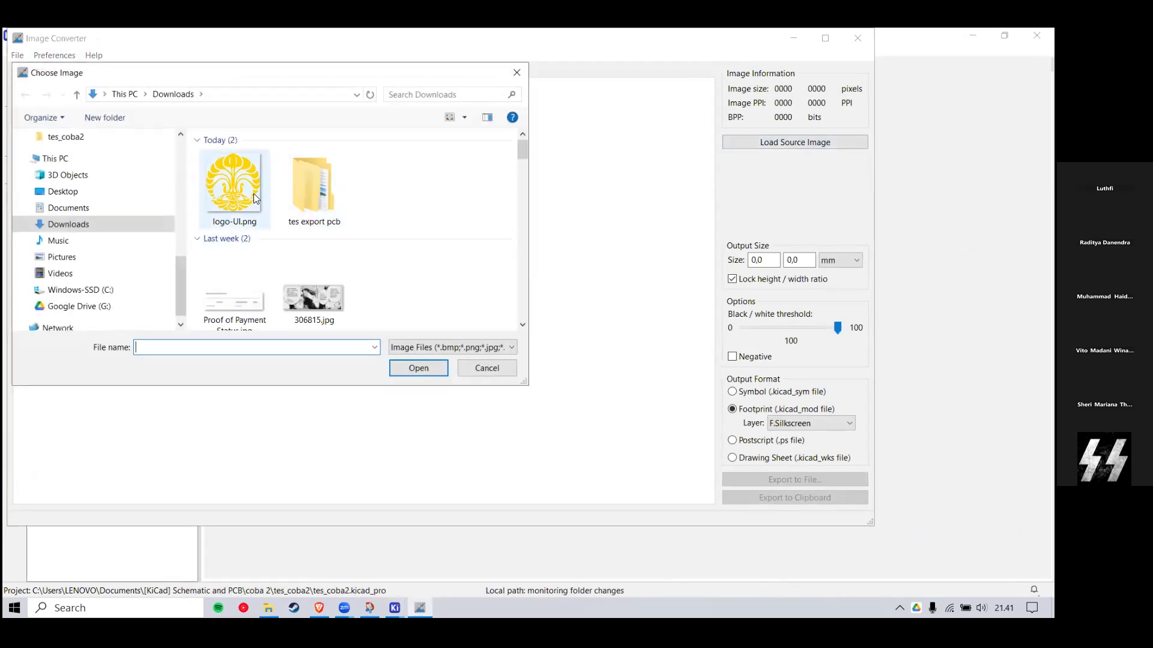
{"action": "double_click", "coordinate": [234, 193]}
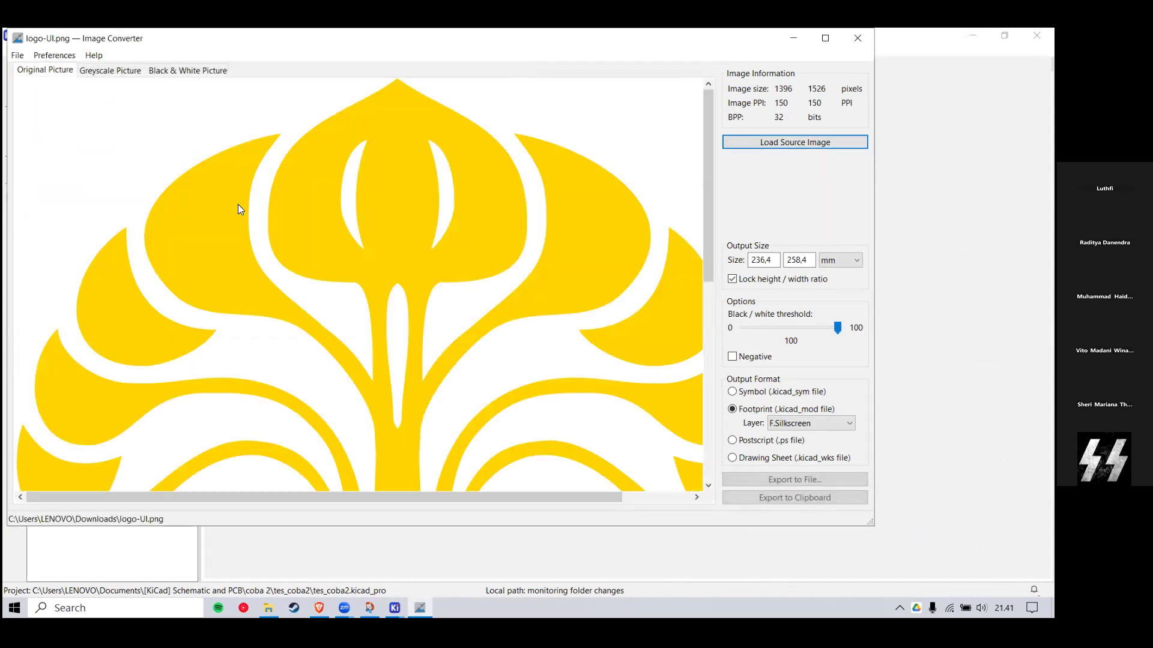
{"action": "scroll", "coordinate": [326, 265], "scroll_direction": "down", "scroll_amount": 1}
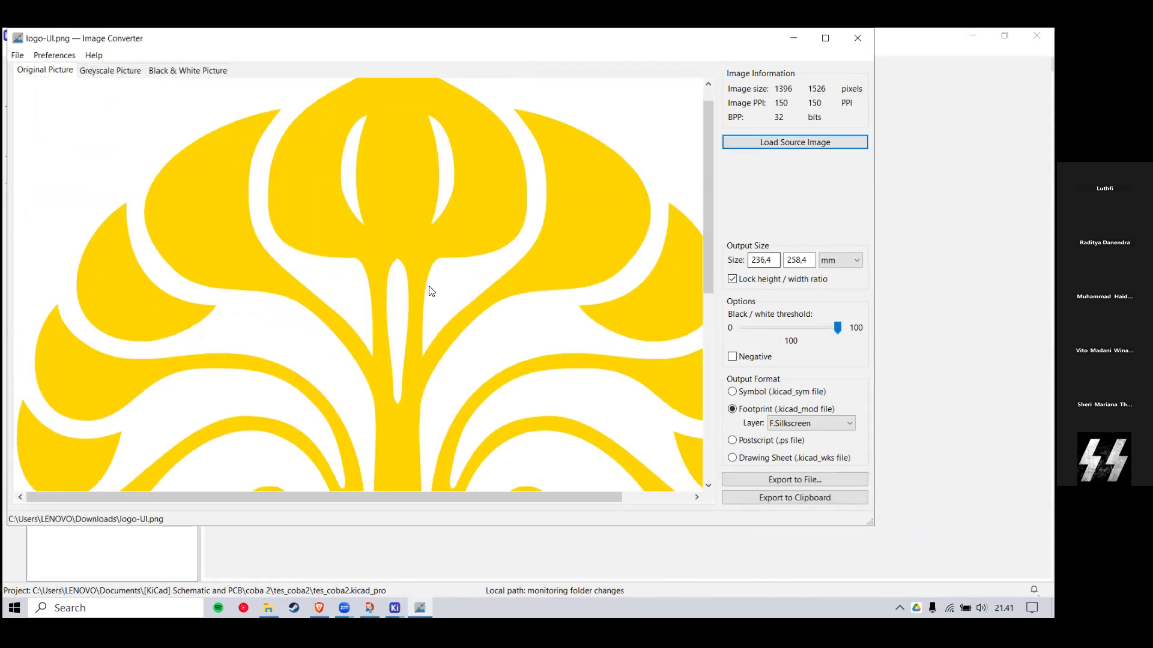
{"action": "scroll", "coordinate": [430, 289], "scroll_direction": "down", "scroll_amount": 2}
Step: Set the logo's output size to 5 by 5,5 mm with locked proportions and preview its black and white version
{"action": "double_click", "coordinate": [762, 260]}
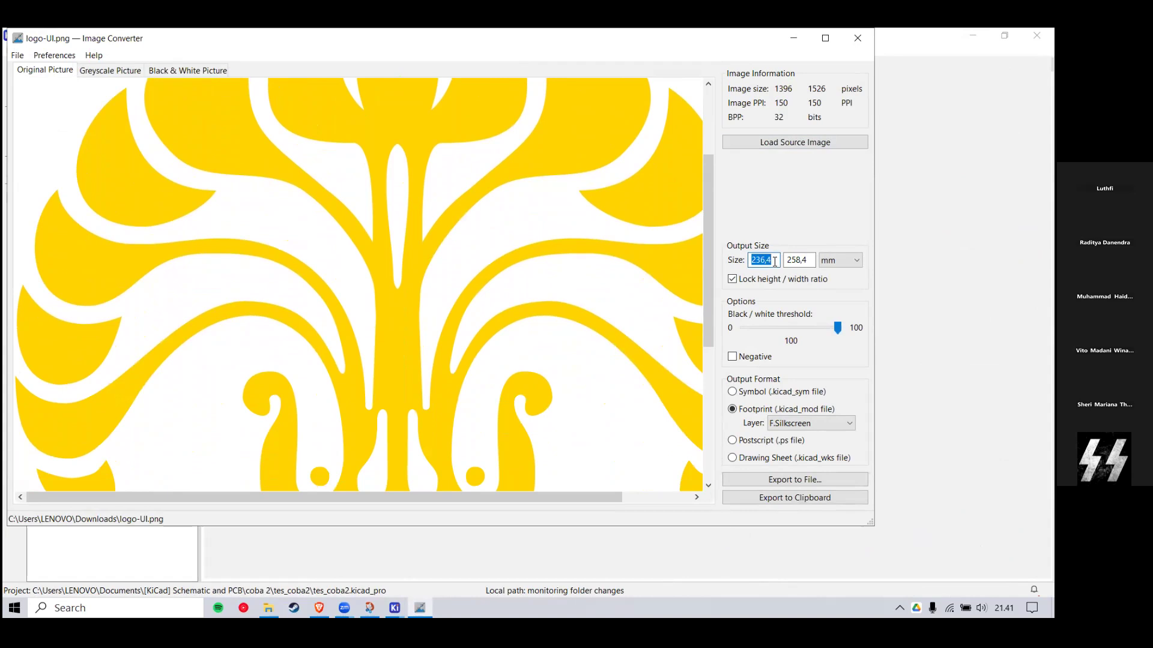
{"action": "type", "text": "5"}
{"action": "left_click", "coordinate": [806, 261]}
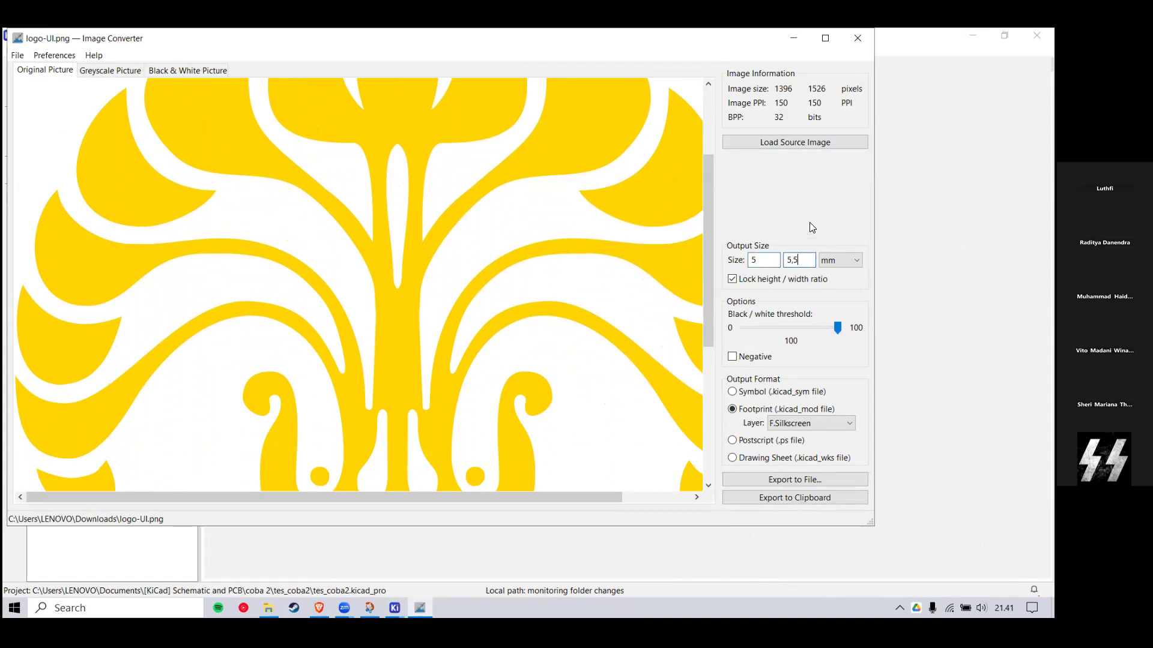
{"action": "double_click", "coordinate": [772, 260]}
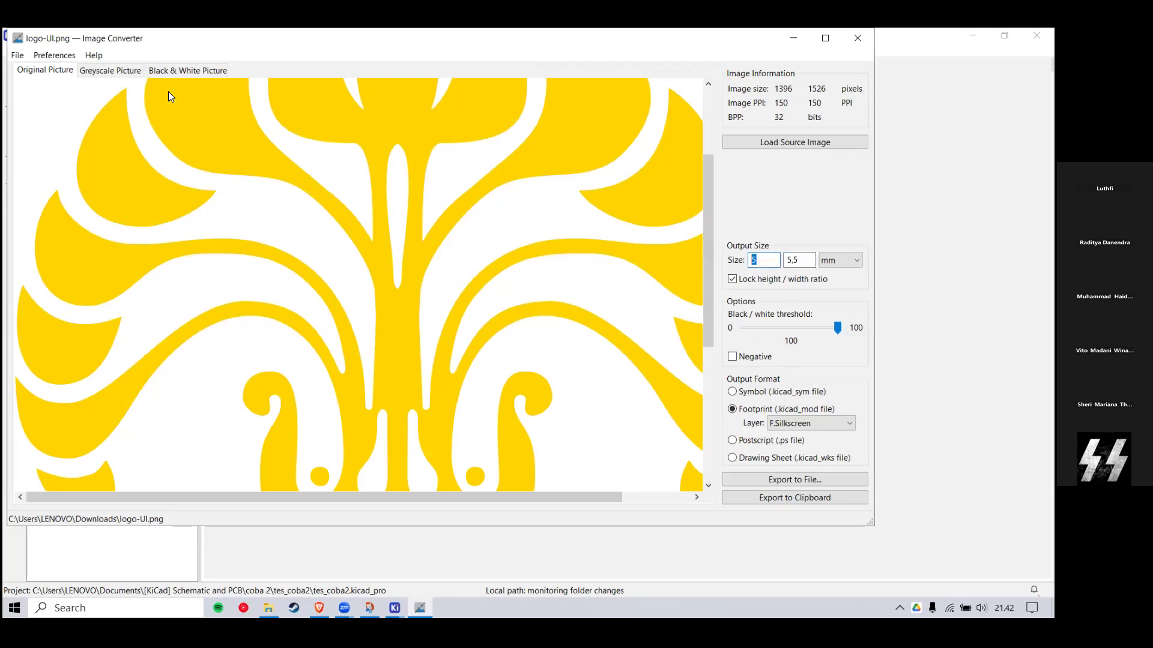
{"action": "scroll", "coordinate": [352, 272], "scroll_direction": "up", "scroll_amount": 3}
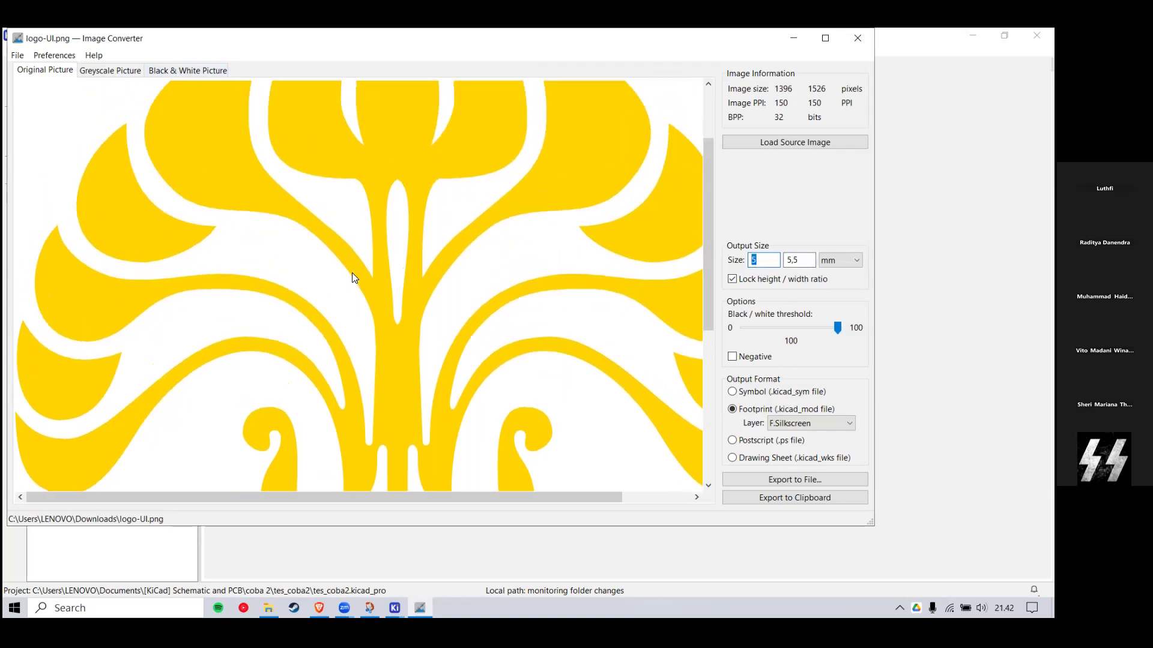
{"action": "left_click", "coordinate": [171, 71]}
{"action": "scroll", "coordinate": [624, 354], "scroll_direction": "down", "scroll_amount": 5}
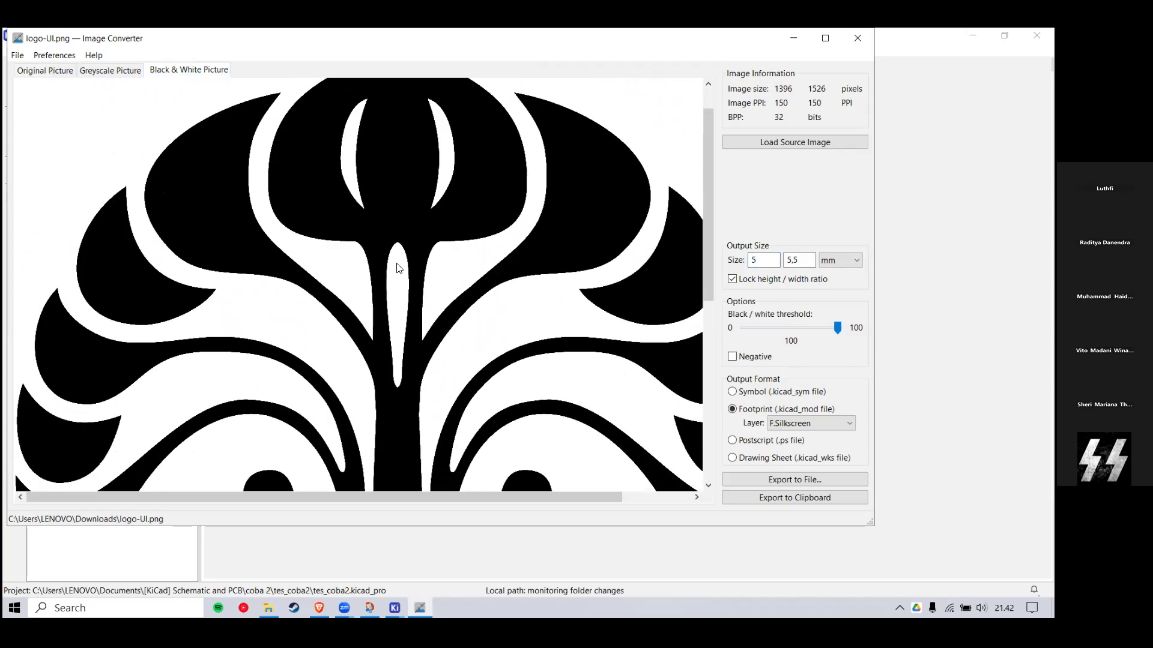
Step: Export the logo to the clipboard as a footprint on the F.Silkscreen layer
{"action": "left_click", "coordinate": [760, 393]}
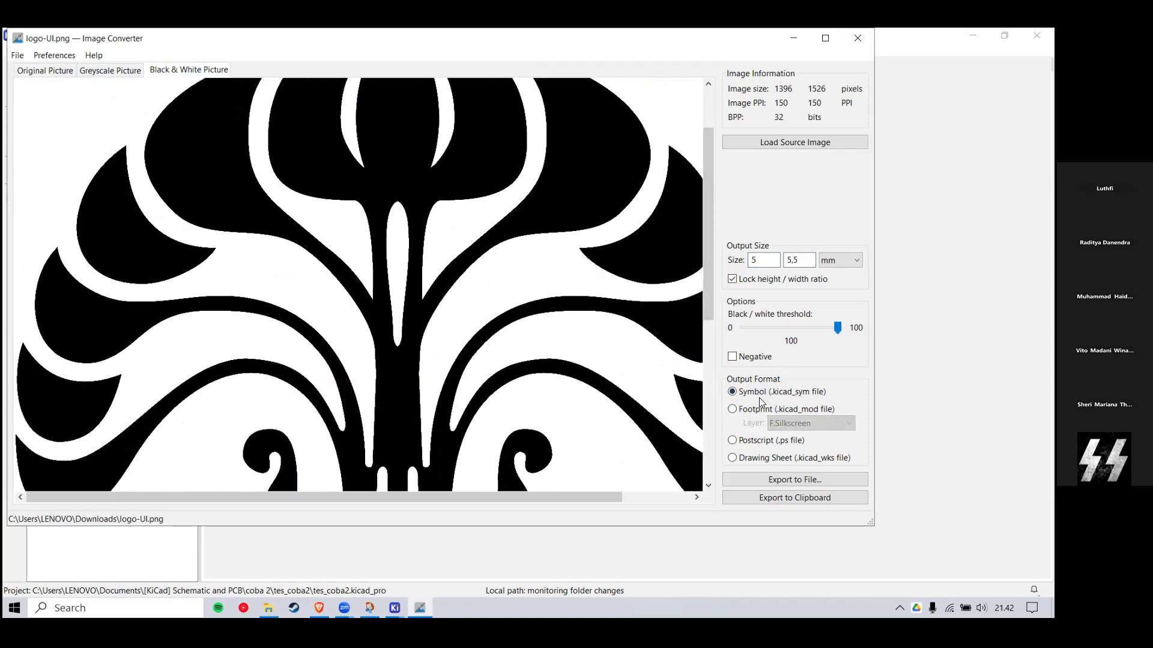
{"action": "left_click", "coordinate": [750, 410]}
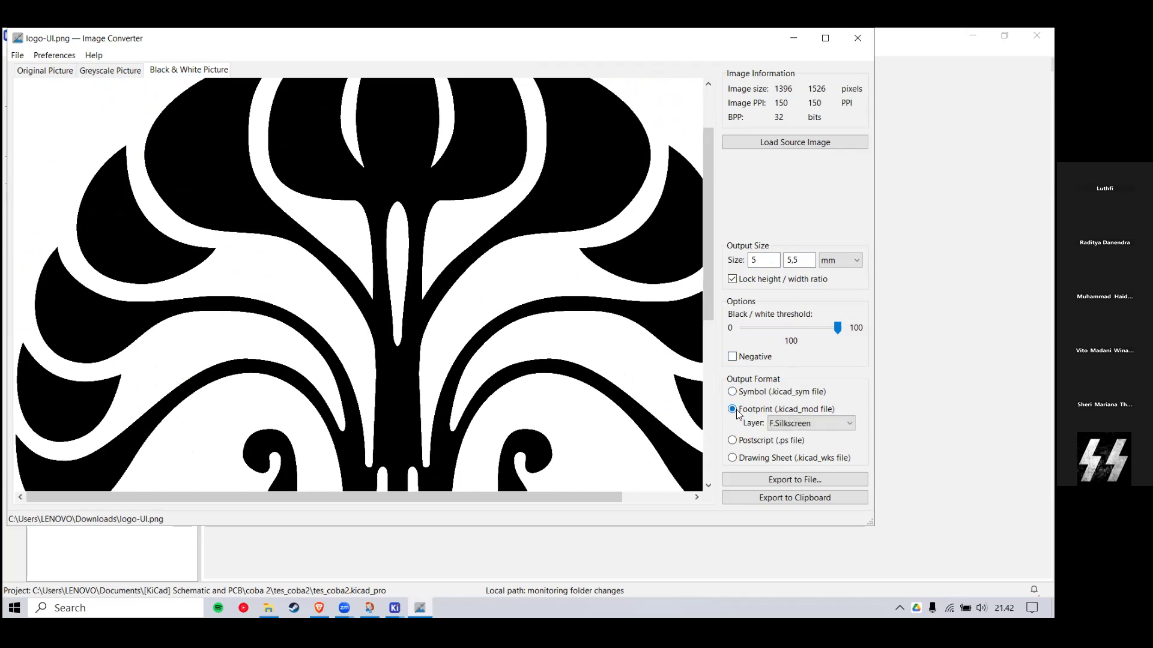
{"action": "left_click", "coordinate": [797, 425]}
{"action": "left_click", "coordinate": [799, 425]}
{"action": "left_click", "coordinate": [798, 502]}
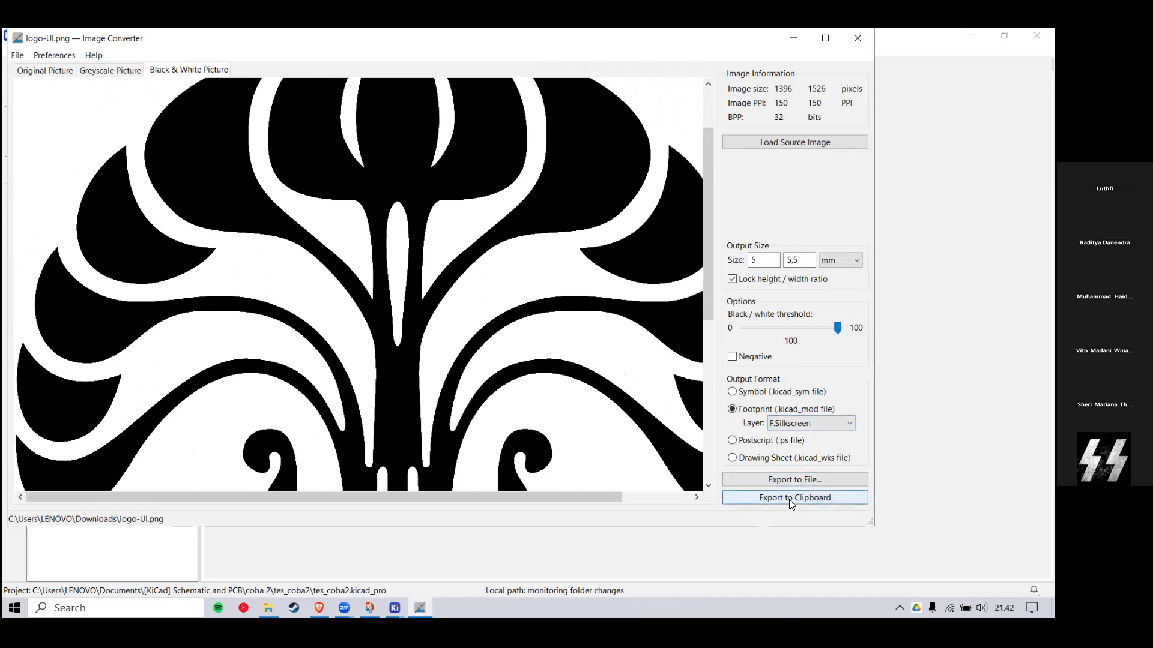
{"action": "left_click", "coordinate": [791, 499]}
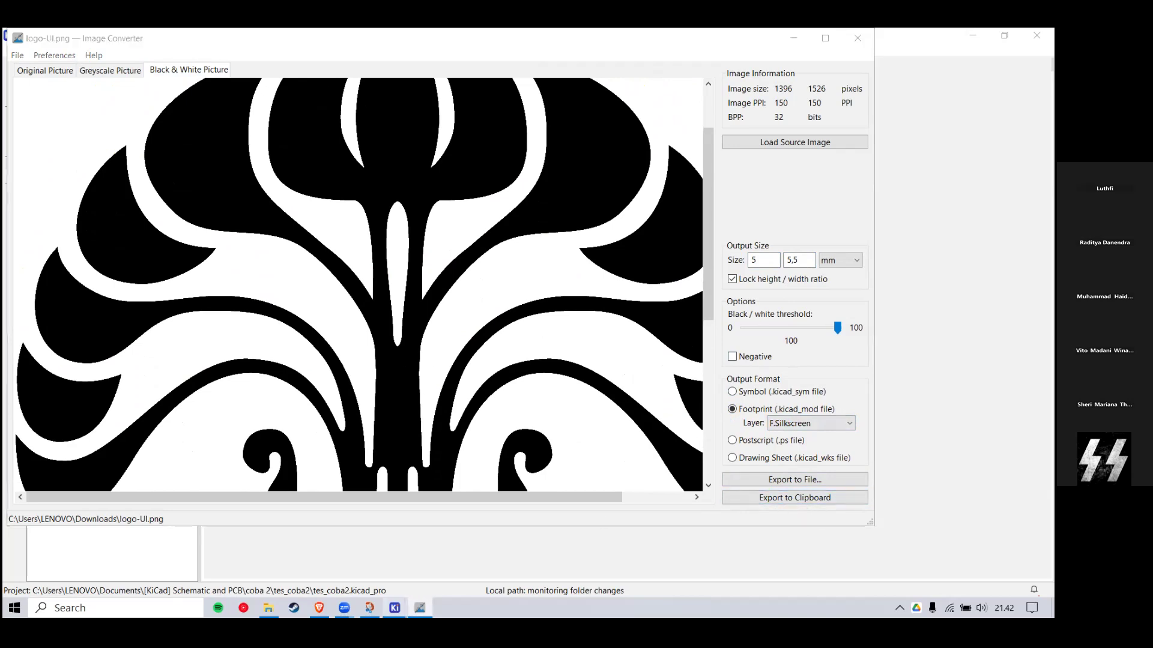
Step: Switch to the PCB Editor and paste the logo footprint beside the "Tes Nulis" text, near the board's upper right corner
{"action": "mouse_move", "coordinate": [394, 608]}
{"action": "left_click", "coordinate": [452, 561]}
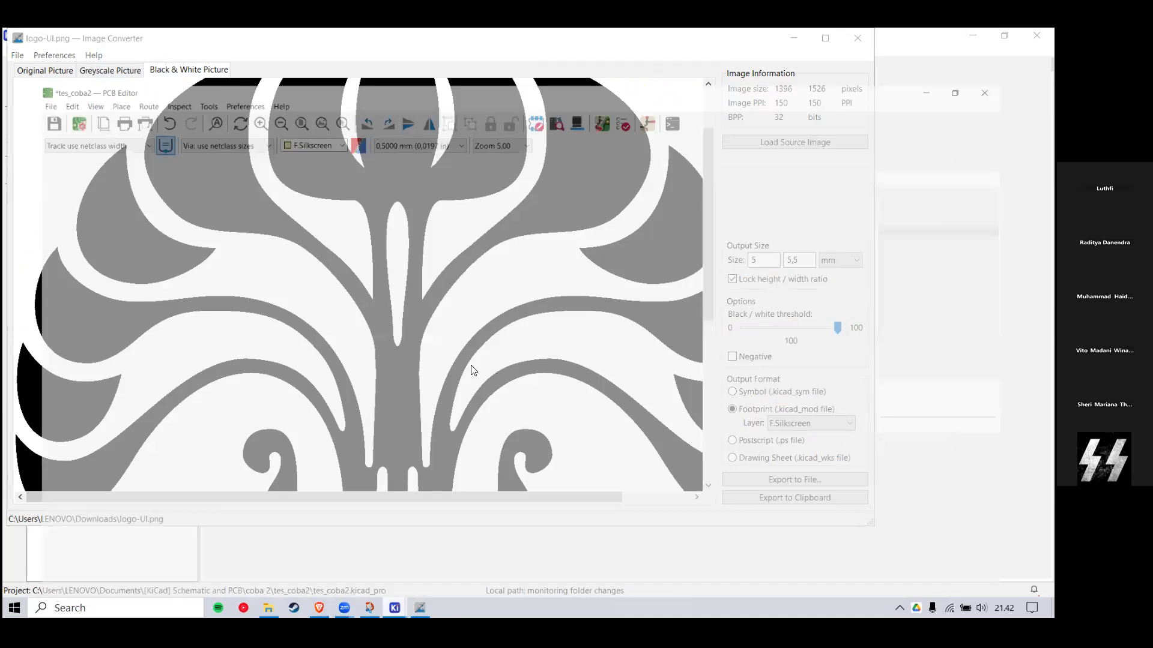
{"action": "scroll", "coordinate": [457, 334], "scroll_direction": "down", "scroll_amount": 4}
{"action": "scroll", "coordinate": [457, 333], "scroll_direction": "up", "scroll_amount": 4}
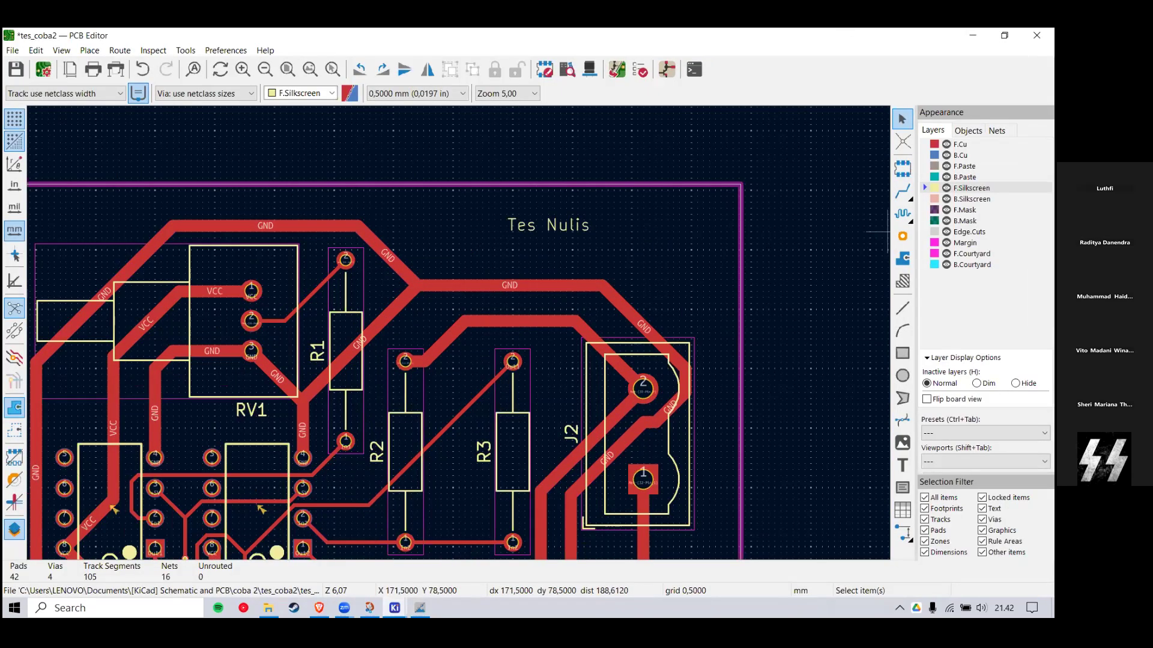
{"action": "right_click", "coordinate": [691, 248]}
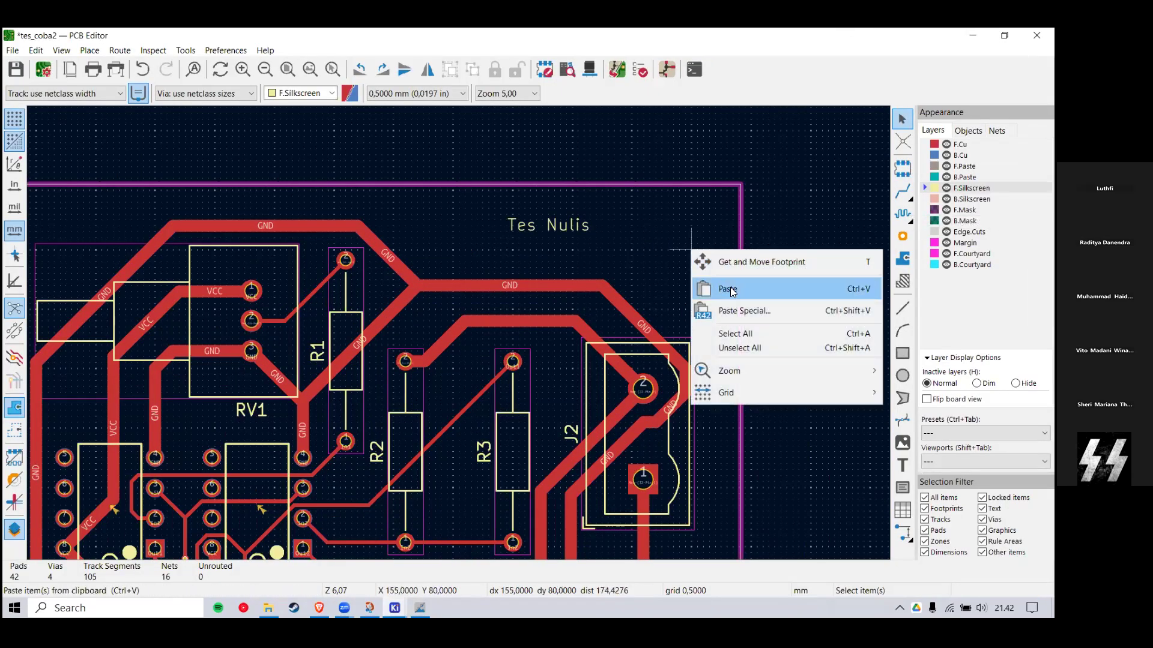
{"action": "left_click", "coordinate": [730, 289]}
{"action": "left_click", "coordinate": [671, 249]}
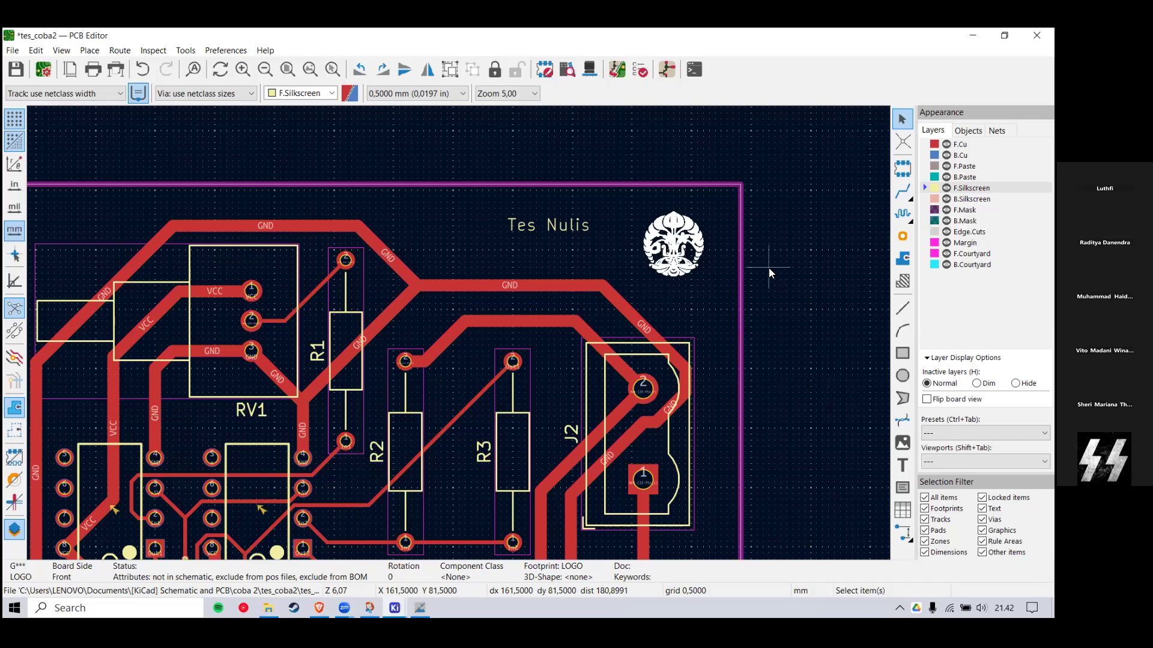
{"action": "left_click", "coordinate": [751, 265]}
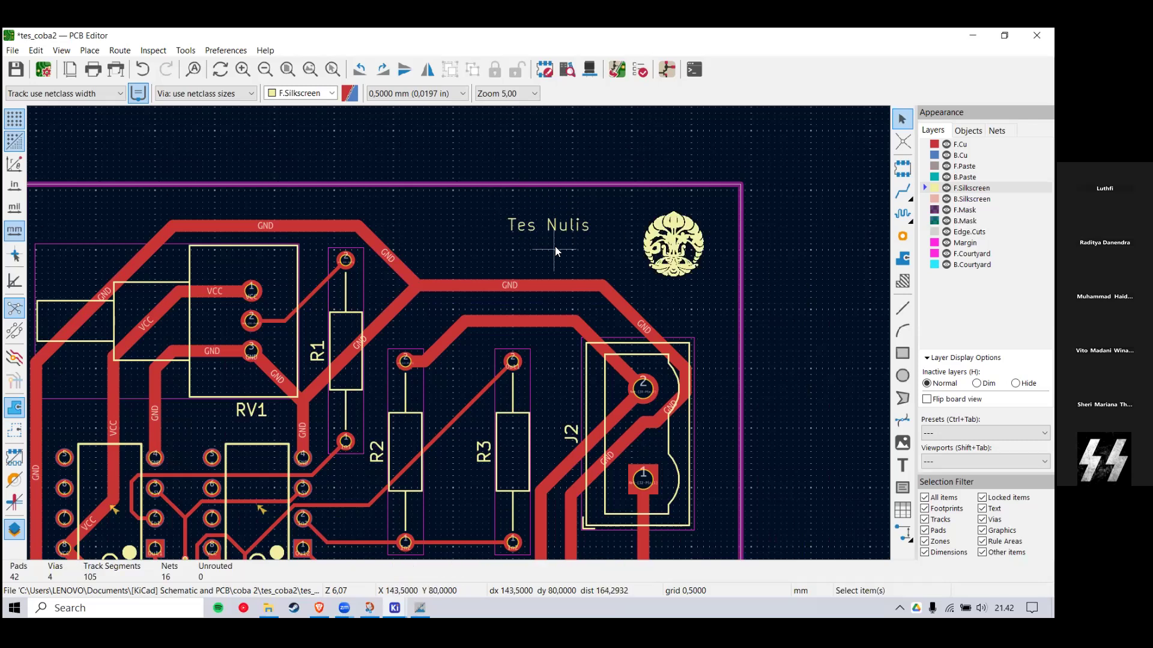
Step: Inspect the logo and text on the board in the 3D Viewer at different angles and scales, and return to the PCB Editor
{"action": "key", "text": "alt+3"}
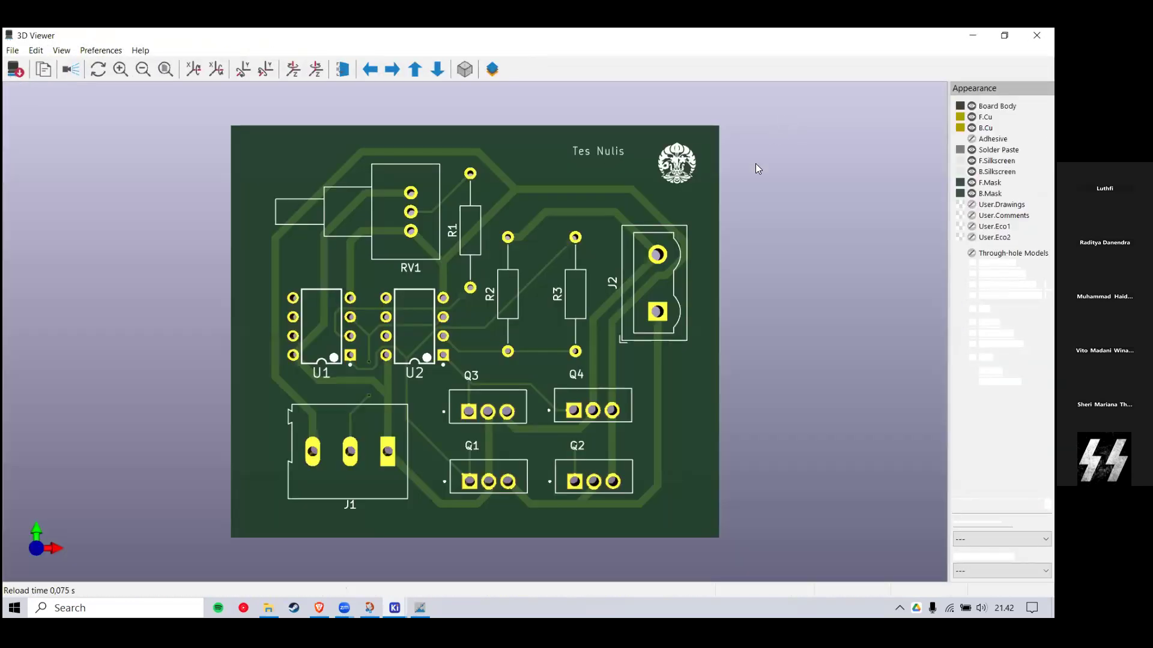
{"action": "left_click_drag", "start_coordinate": [825, 87], "coordinate": [807, 116]}
{"action": "scroll", "coordinate": [807, 117], "scroll_direction": "up", "scroll_amount": 4}
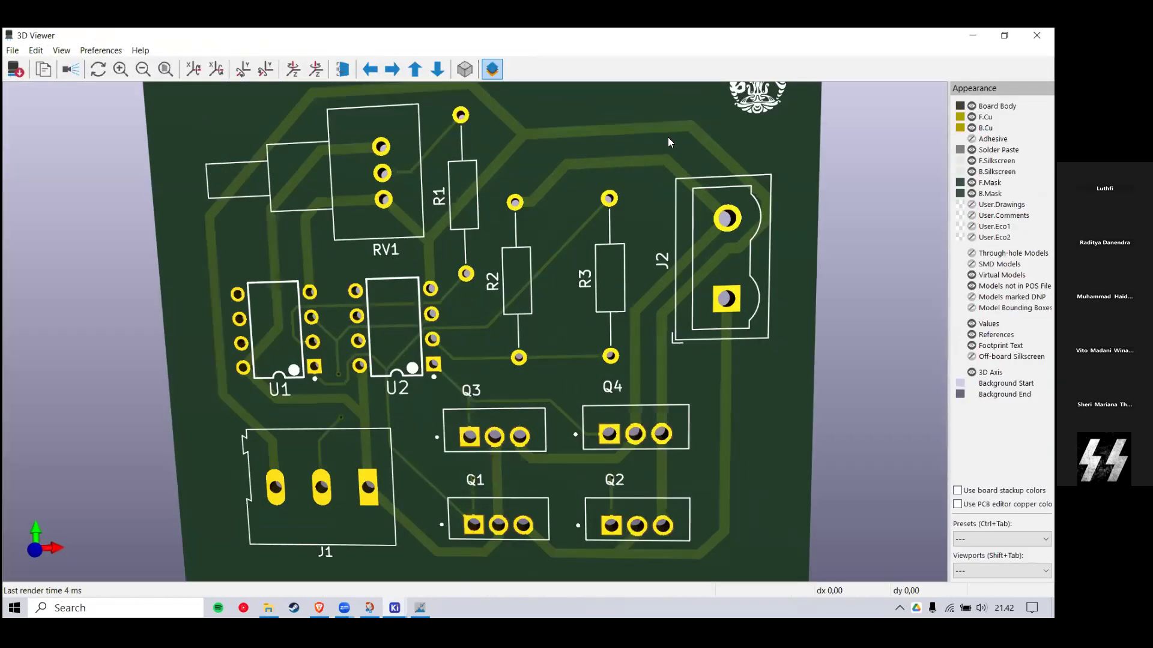
{"action": "scroll", "coordinate": [670, 135], "scroll_direction": "up", "scroll_amount": 1}
{"action": "left_click_drag", "start_coordinate": [660, 158], "coordinate": [713, 112]}
{"action": "scroll", "coordinate": [717, 108], "scroll_direction": "down", "scroll_amount": 4}
{"action": "left_click_drag", "start_coordinate": [683, 148], "coordinate": [699, 390]}
{"action": "right_click", "coordinate": [707, 124]}
{"action": "key", "text": "alt+Tab"}
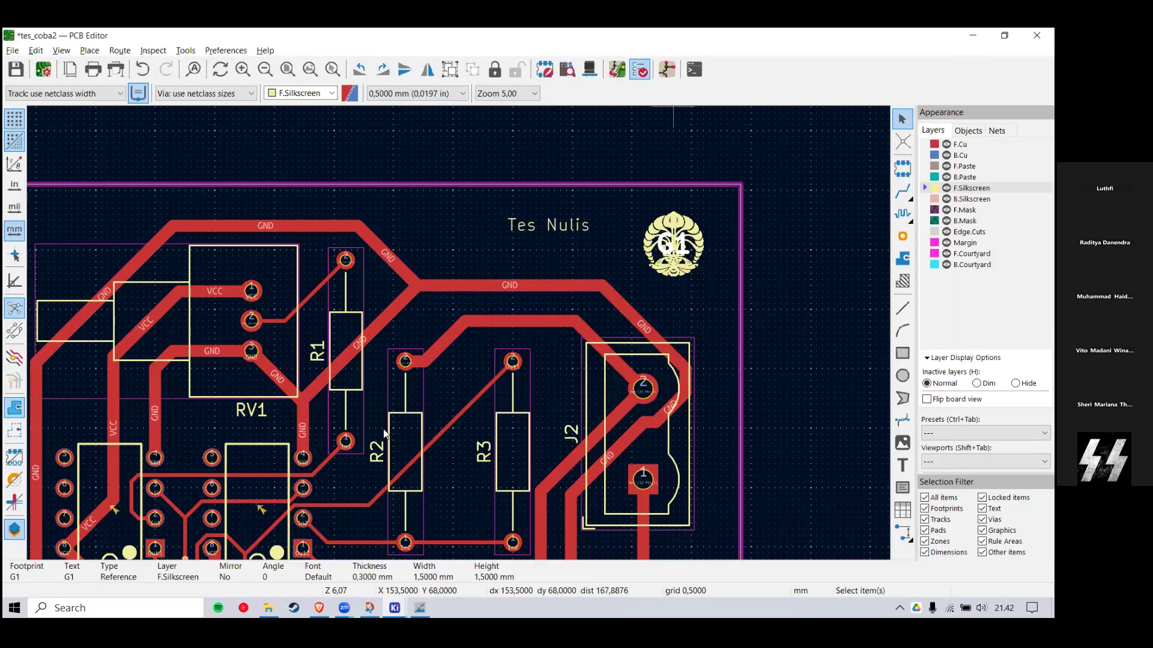
{"action": "key", "text": "ctrl+s"}
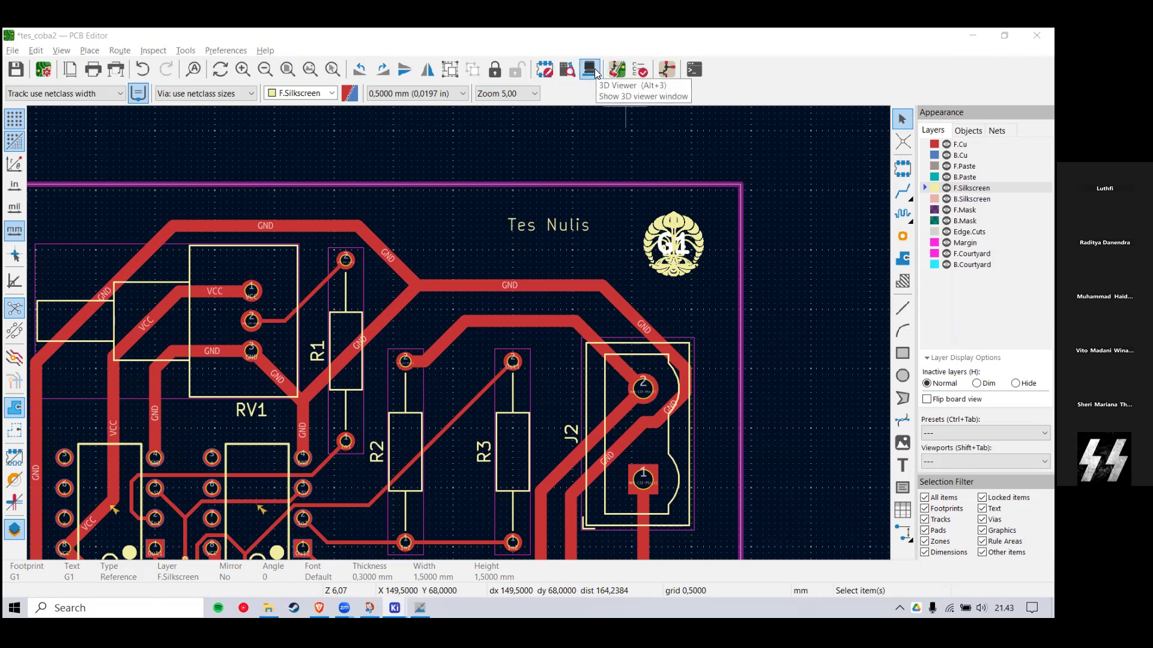
Step: Switch to File Explorer, select all files in the pelatihan gerber folder and show the option for sending them to a compressed folder
{"action": "key", "text": "alt+Tab"}
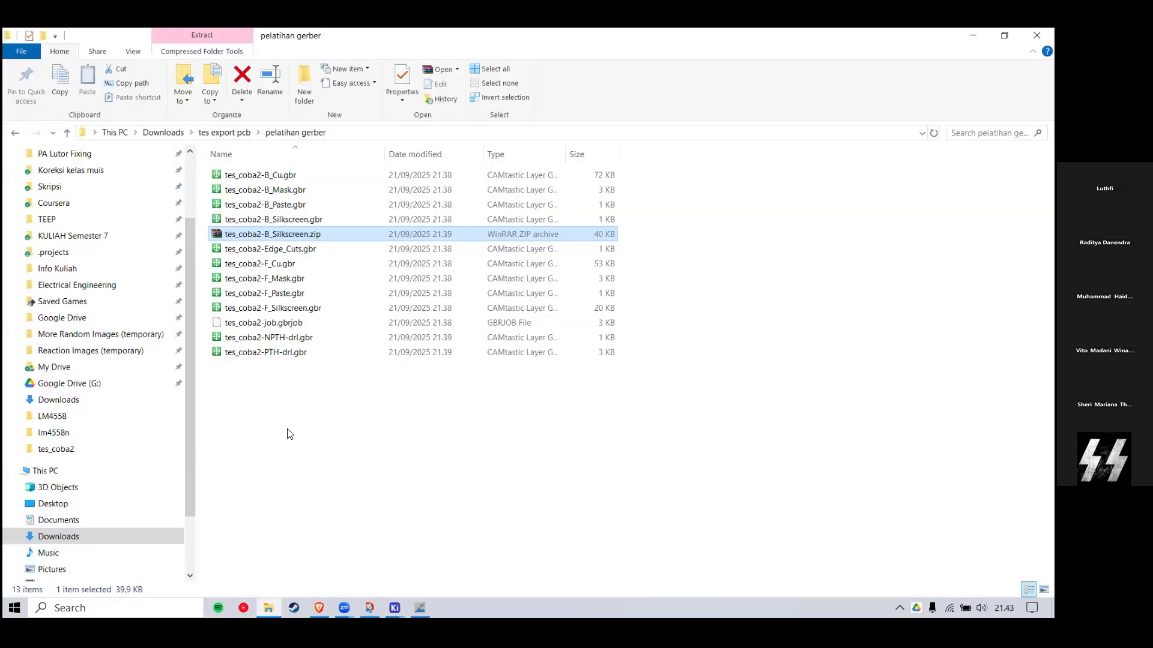
{"action": "left_click_drag", "start_coordinate": [661, 174], "coordinate": [492, 314]}
{"action": "left_click_drag", "start_coordinate": [346, 409], "coordinate": [281, 345]}
{"action": "left_click_drag", "start_coordinate": [262, 401], "coordinate": [250, 168]}
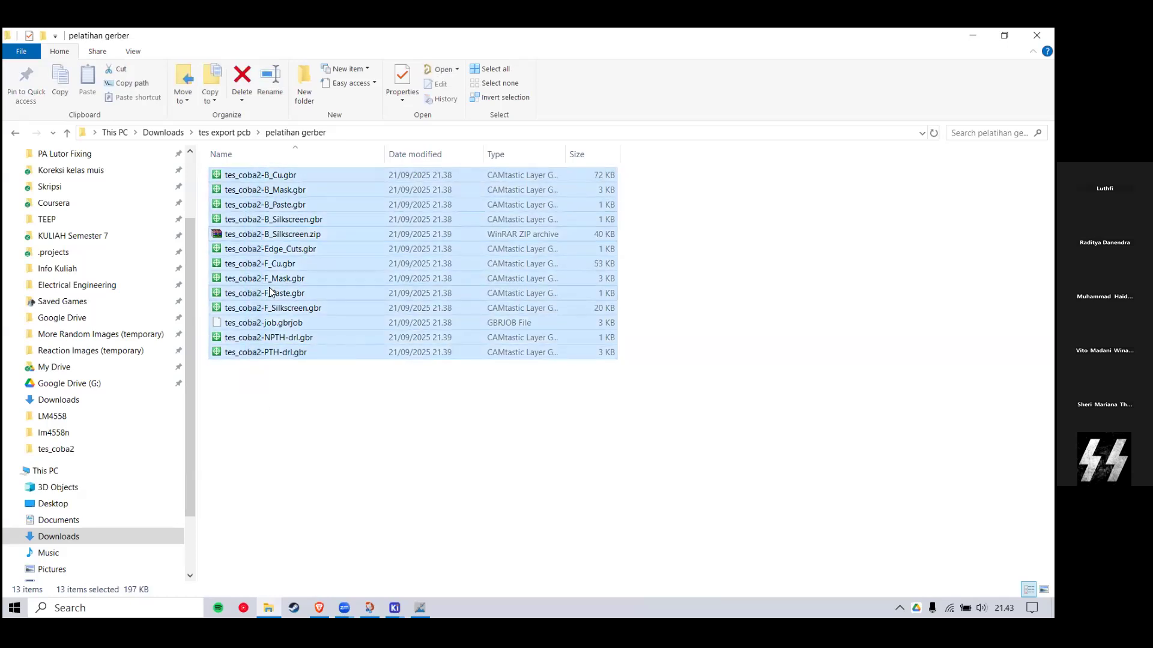
{"action": "right_click", "coordinate": [271, 288]}
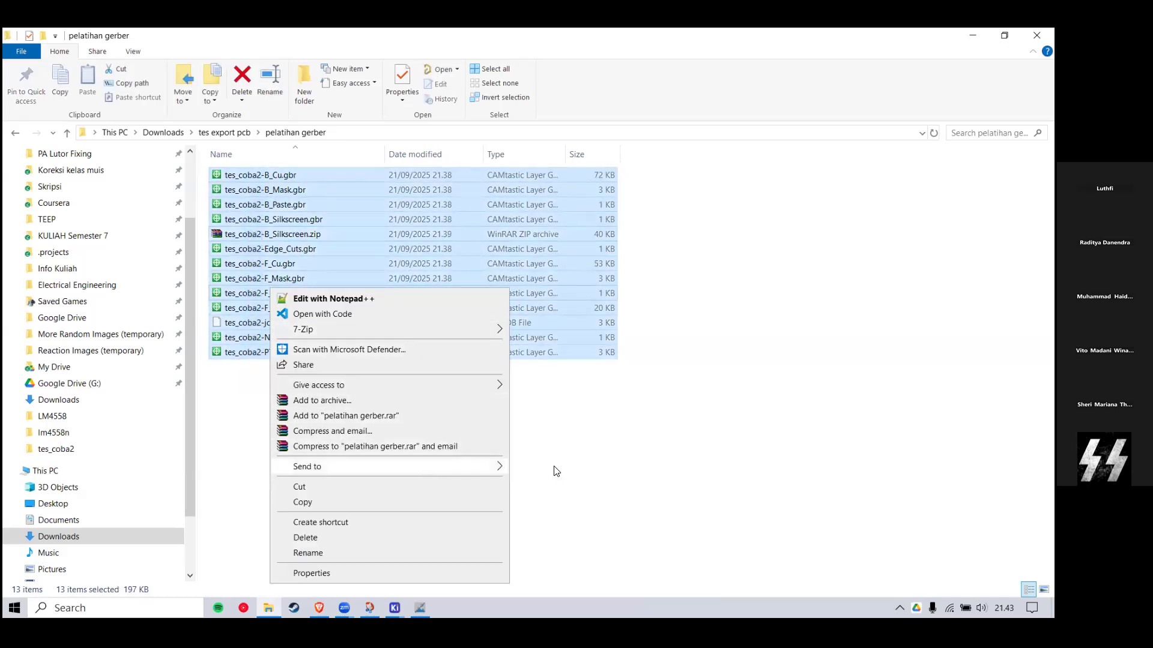
{"action": "mouse_move", "coordinate": [426, 468]}
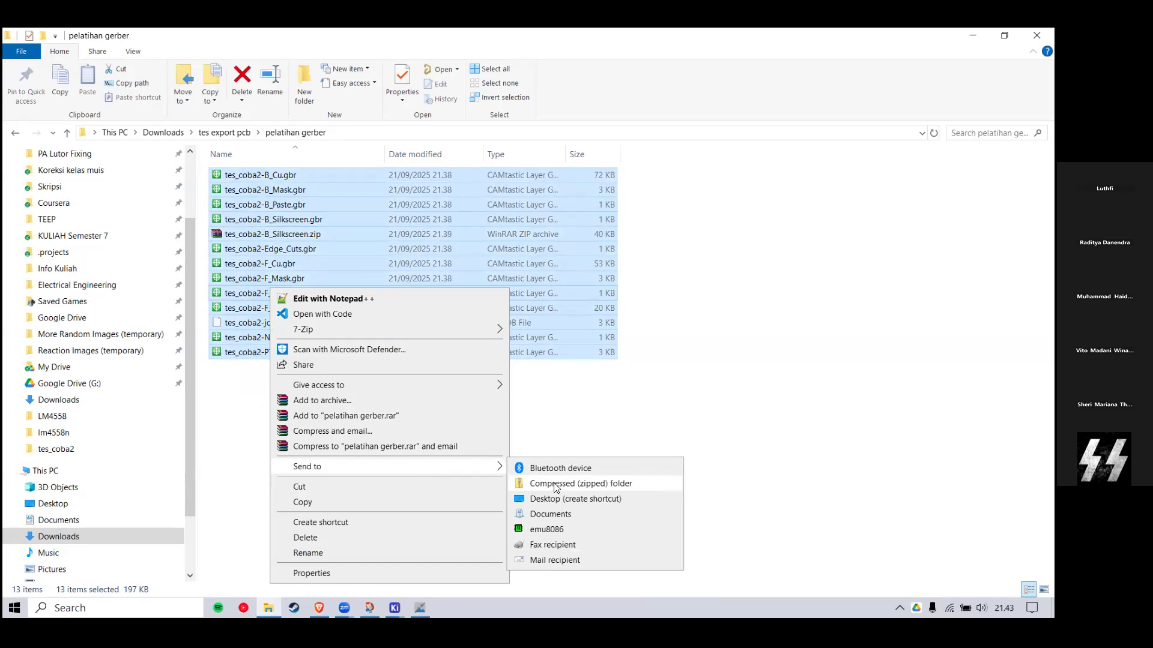
Step: Open tes_coba2-B_Silkscreen.zip to examine the Gerber and drill files packed in it, and close the archive
{"action": "left_click", "coordinate": [275, 235]}
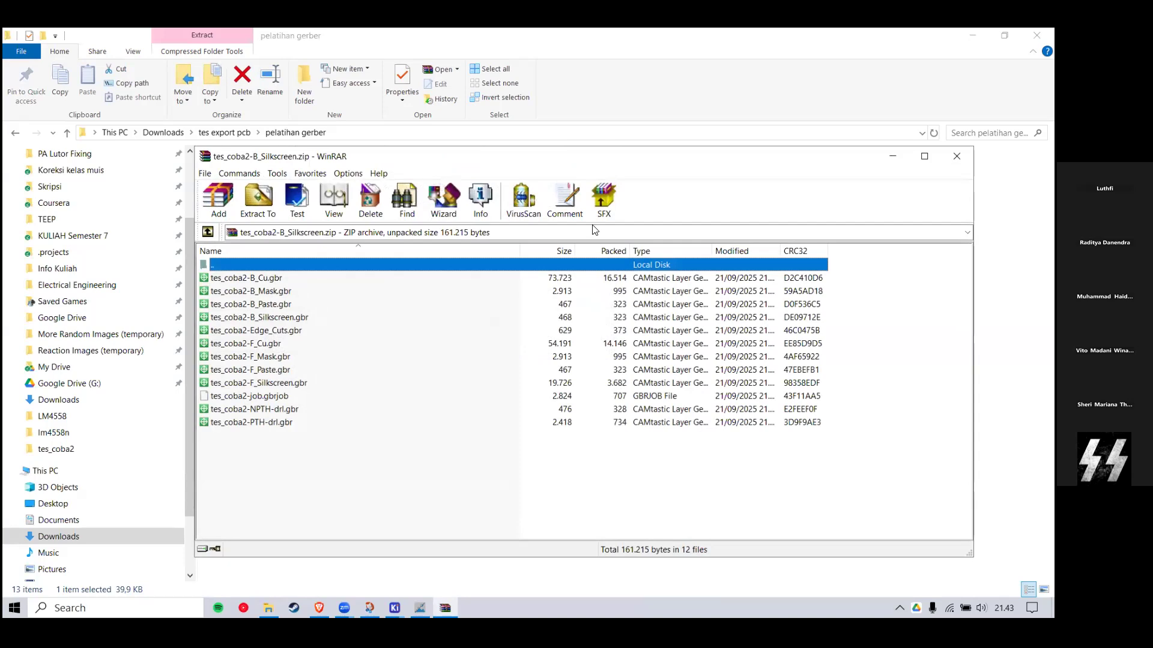
{"action": "left_click_drag", "start_coordinate": [625, 154], "coordinate": [592, 225]}
{"action": "left_click", "coordinate": [922, 229]}
{"action": "left_click_drag", "start_coordinate": [680, 170], "coordinate": [738, 372]}
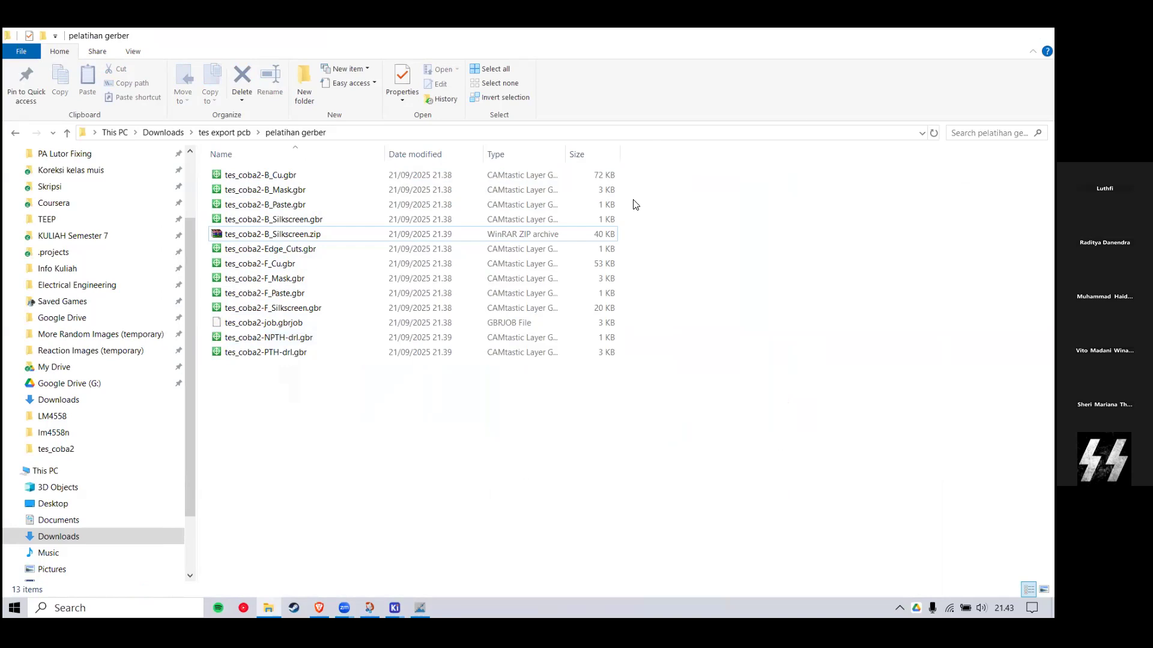
Step: Return to the PCB Editor and examine the layout of the whole board with its silkscreen text and logo
{"action": "key", "text": "alt+Tab"}
{"action": "scroll", "coordinate": [458, 334], "scroll_direction": "down", "scroll_amount": 3}
{"action": "scroll", "coordinate": [457, 334], "scroll_direction": "down", "scroll_amount": 1}
{"action": "scroll", "coordinate": [252, 414], "scroll_direction": "up", "scroll_amount": 1}
{"action": "scroll", "coordinate": [578, 248], "scroll_direction": "down", "scroll_amount": 1}
{"action": "scroll", "coordinate": [458, 334], "scroll_direction": "up", "scroll_amount": 1}
{"action": "scroll", "coordinate": [458, 334], "scroll_direction": "down", "scroll_amount": 1}
{"action": "scroll", "coordinate": [434, 360], "scroll_direction": "up", "scroll_amount": 1}
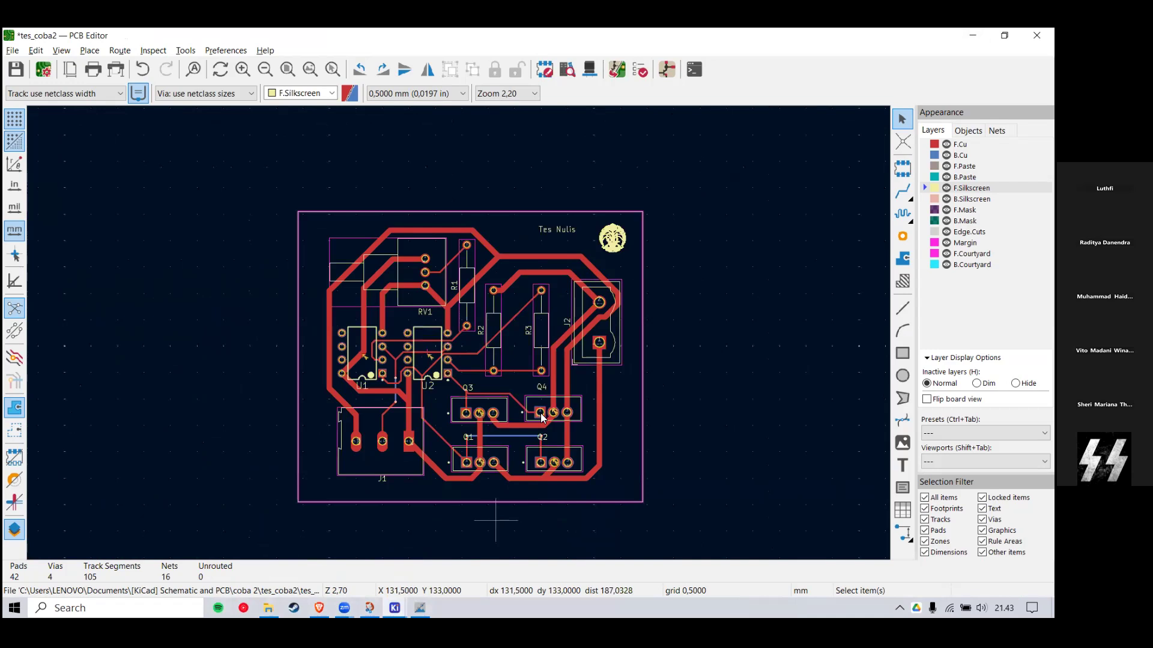
{"action": "left_click_drag", "start_coordinate": [689, 176], "coordinate": [597, 139]}
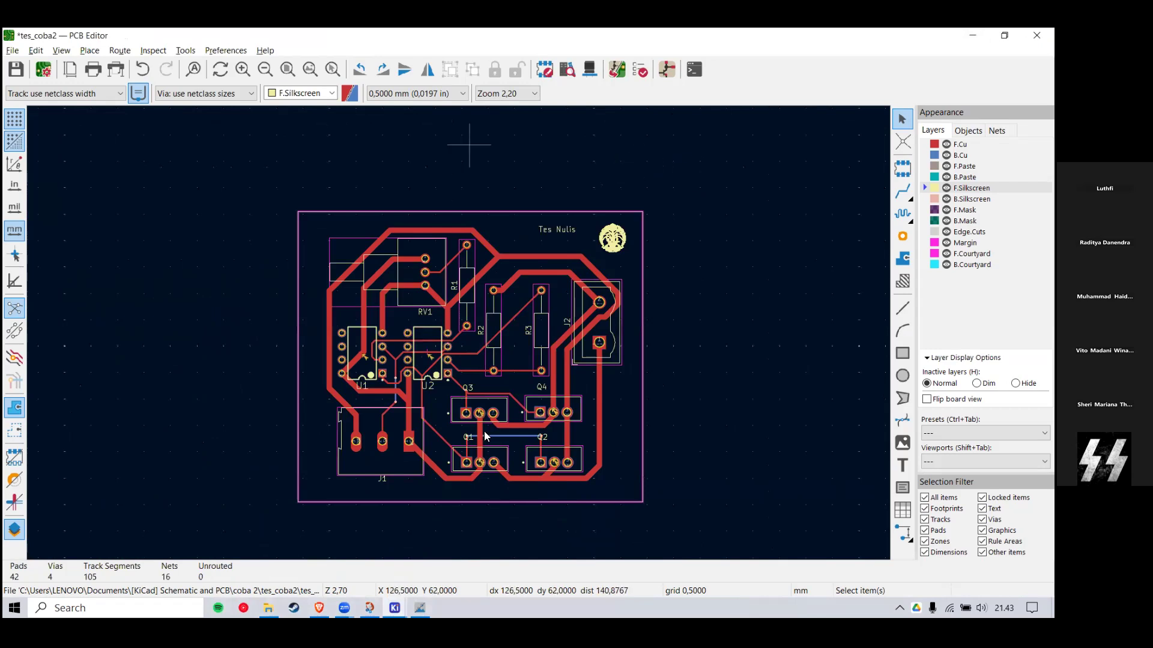
{"action": "left_click_drag", "start_coordinate": [690, 178], "coordinate": [234, 541]}
{"action": "left_click_drag", "start_coordinate": [712, 198], "coordinate": [252, 520]}
{"action": "left_click_drag", "start_coordinate": [257, 515], "coordinate": [669, 183]}
{"action": "left_click_drag", "start_coordinate": [688, 174], "coordinate": [280, 514]}
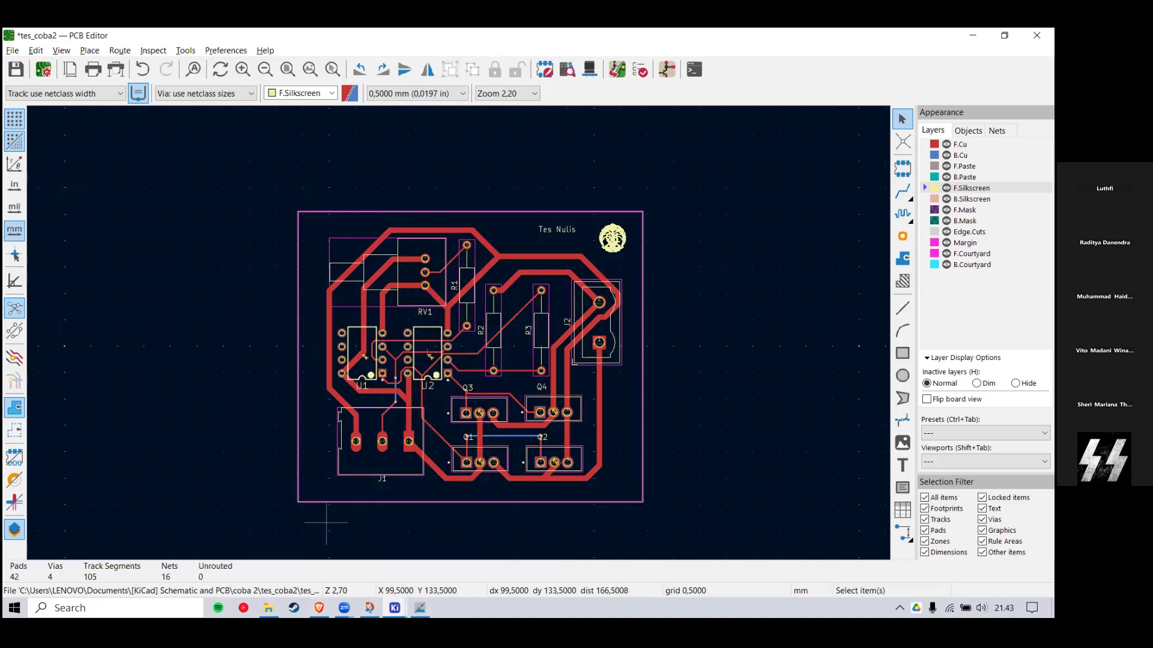
Step: Open the Plugin and Content Manager from the KiCad project window and browse the plugins in the official repository
{"action": "left_click", "coordinate": [395, 608]}
{"action": "left_click", "coordinate": [200, 556]}
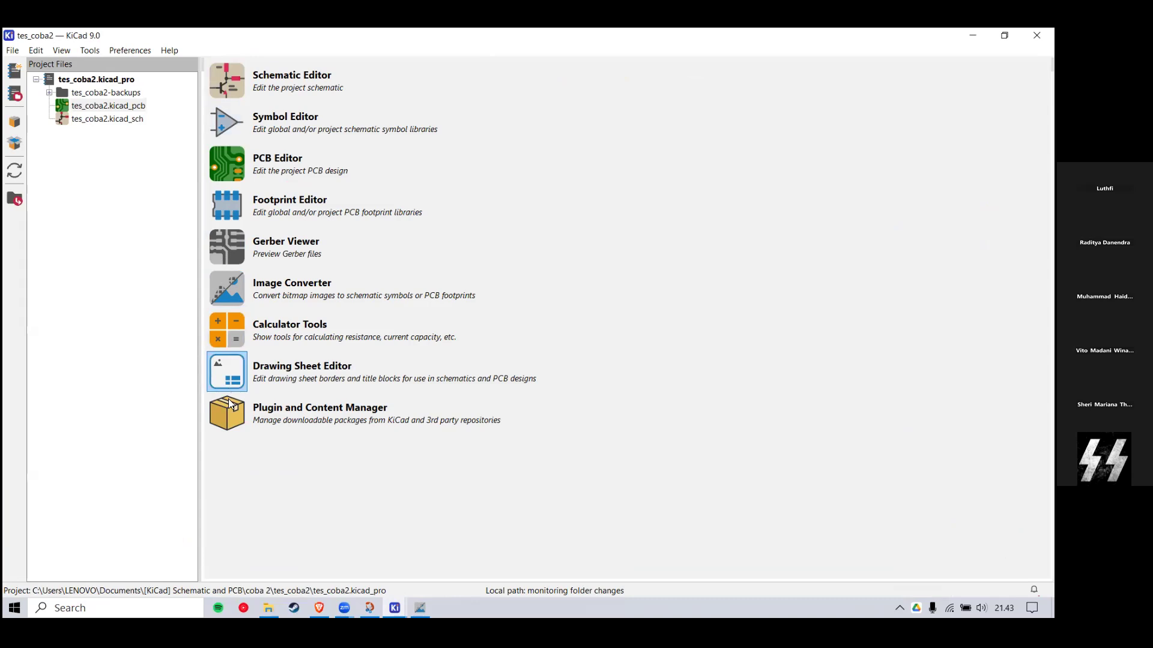
{"action": "left_click", "coordinate": [230, 416]}
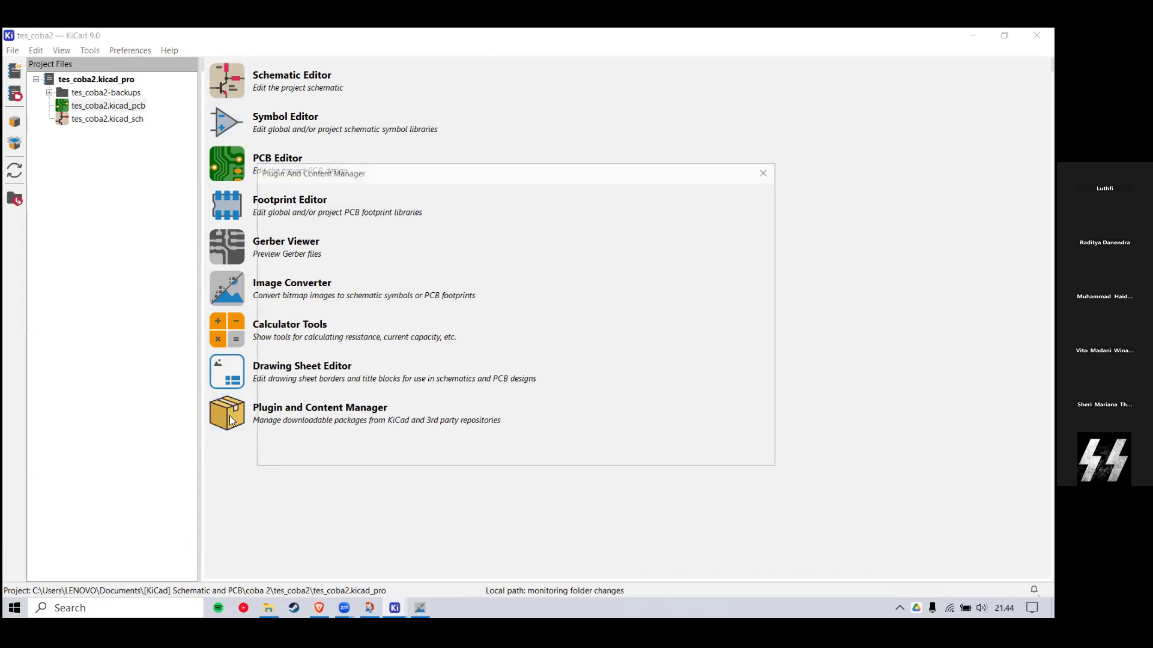
{"action": "scroll", "coordinate": [518, 350], "scroll_direction": "down", "scroll_amount": 5}
{"action": "scroll", "coordinate": [518, 353], "scroll_direction": "down", "scroll_amount": 5}
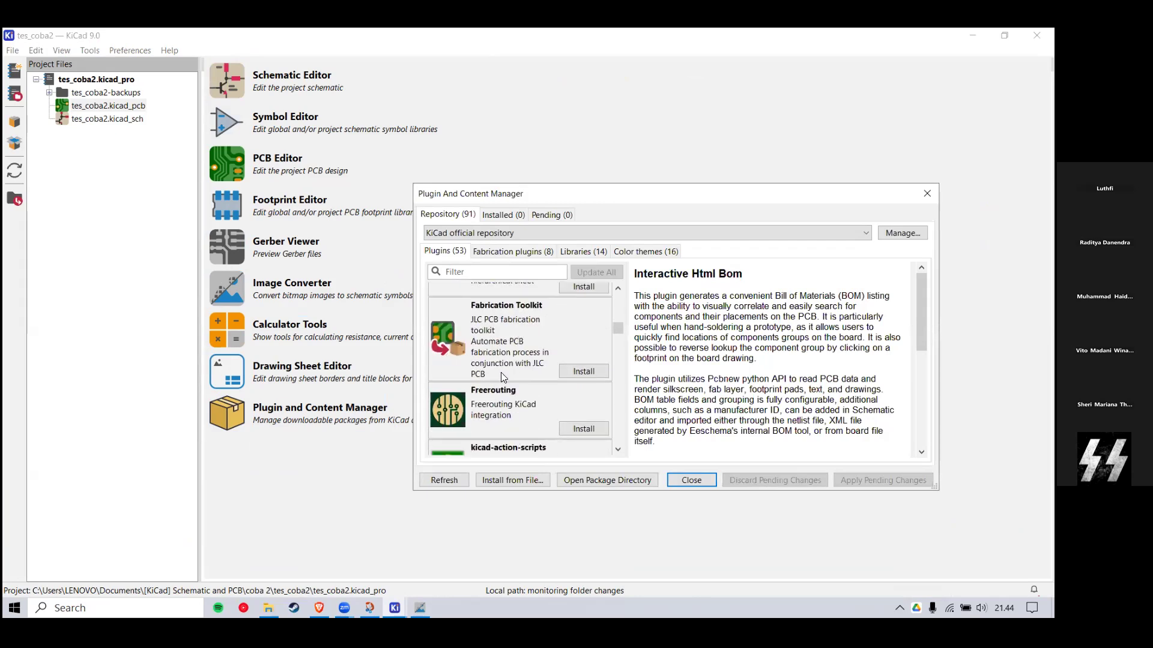
{"action": "scroll", "coordinate": [499, 369], "scroll_direction": "up", "scroll_amount": 5}
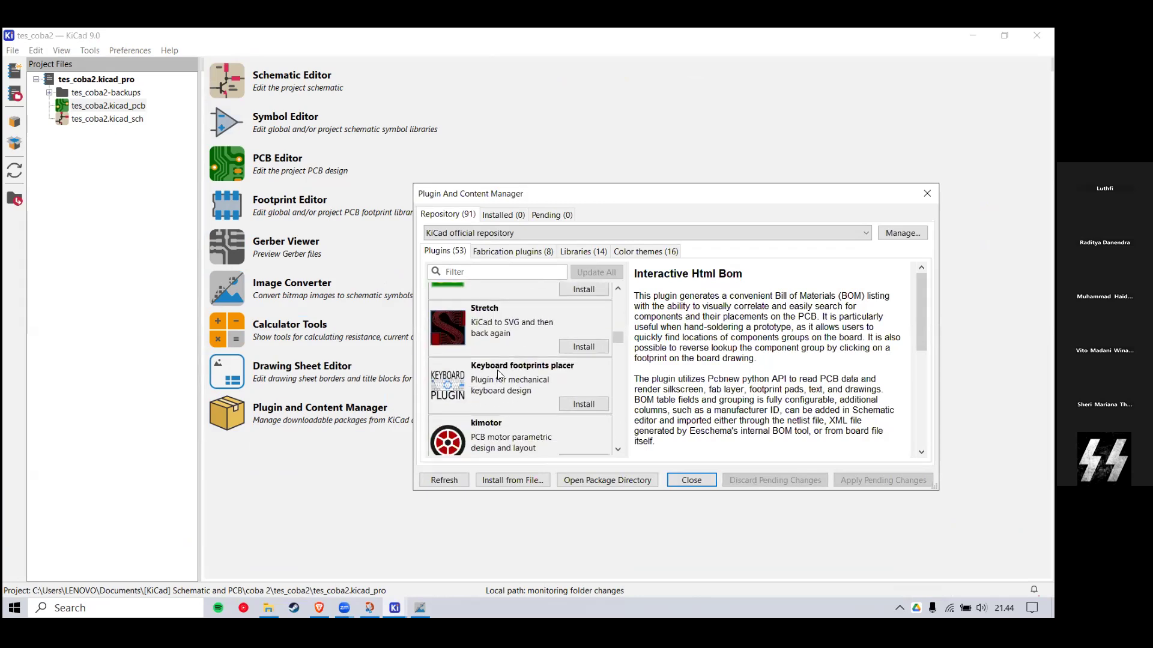
{"action": "scroll", "coordinate": [497, 378], "scroll_direction": "up", "scroll_amount": 5}
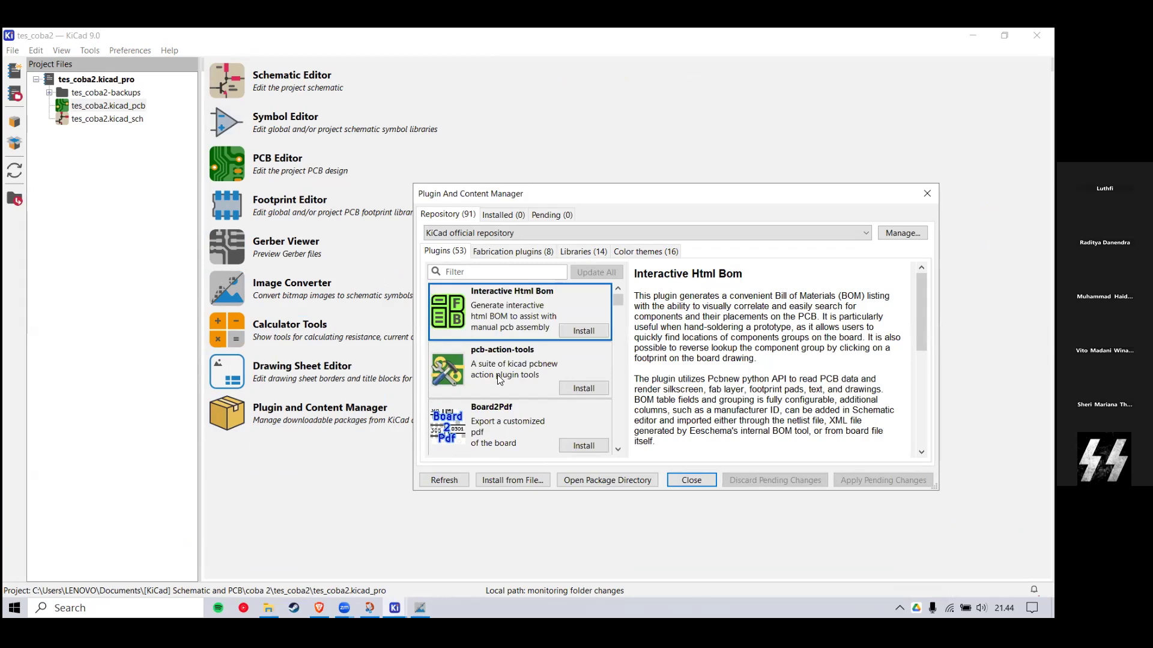
Step: Switch to EasyEDA in the browser, open PCB_Finpro RE and locate the Auto Route command, leaving the browser minimized
{"action": "mouse_move", "coordinate": [344, 608]}
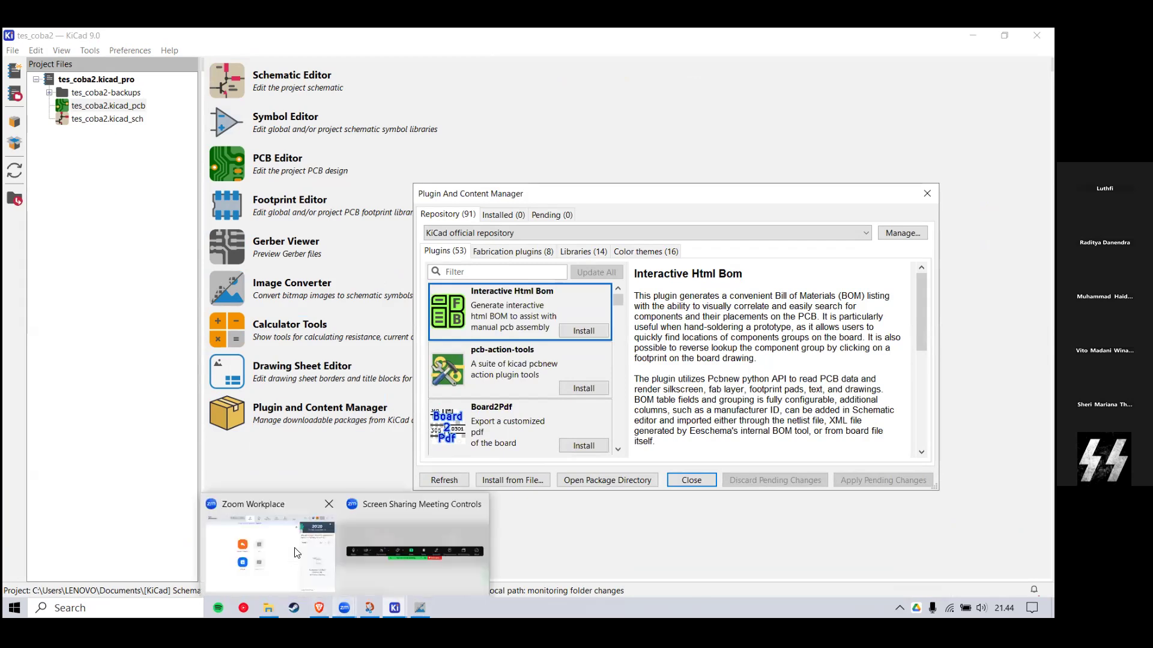
{"action": "left_click", "coordinate": [297, 552]}
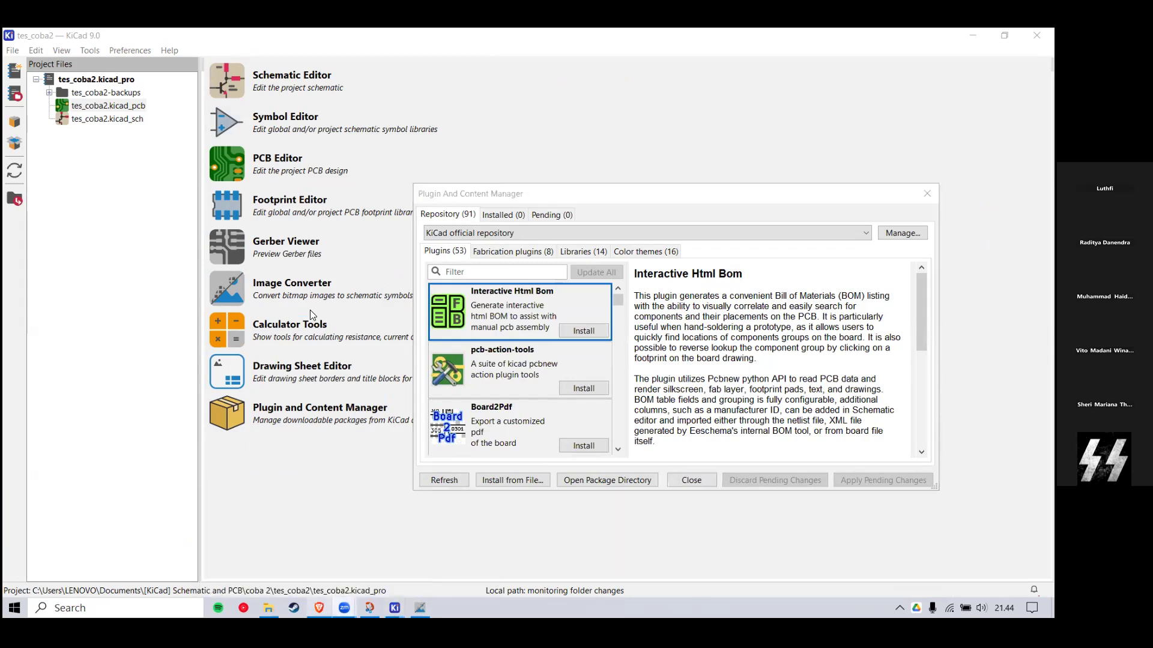
{"action": "key", "text": "alt+Tab"}
{"action": "left_click", "coordinate": [193, 31]}
{"action": "left_click", "coordinate": [144, 39]}
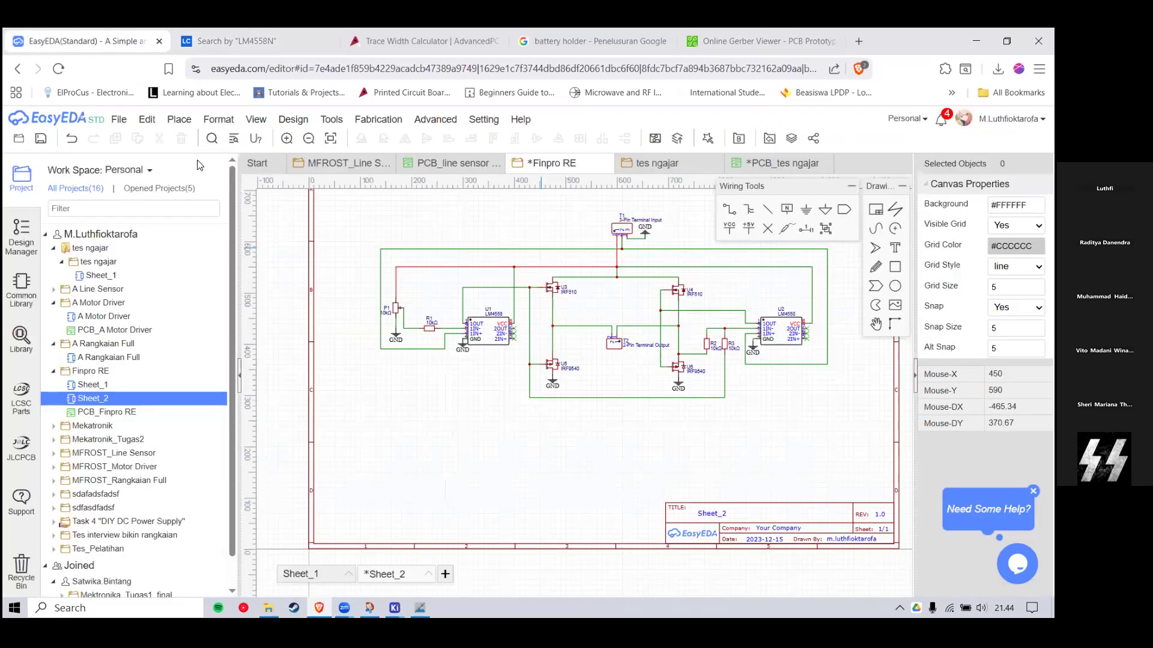
{"action": "left_click", "coordinate": [113, 412]}
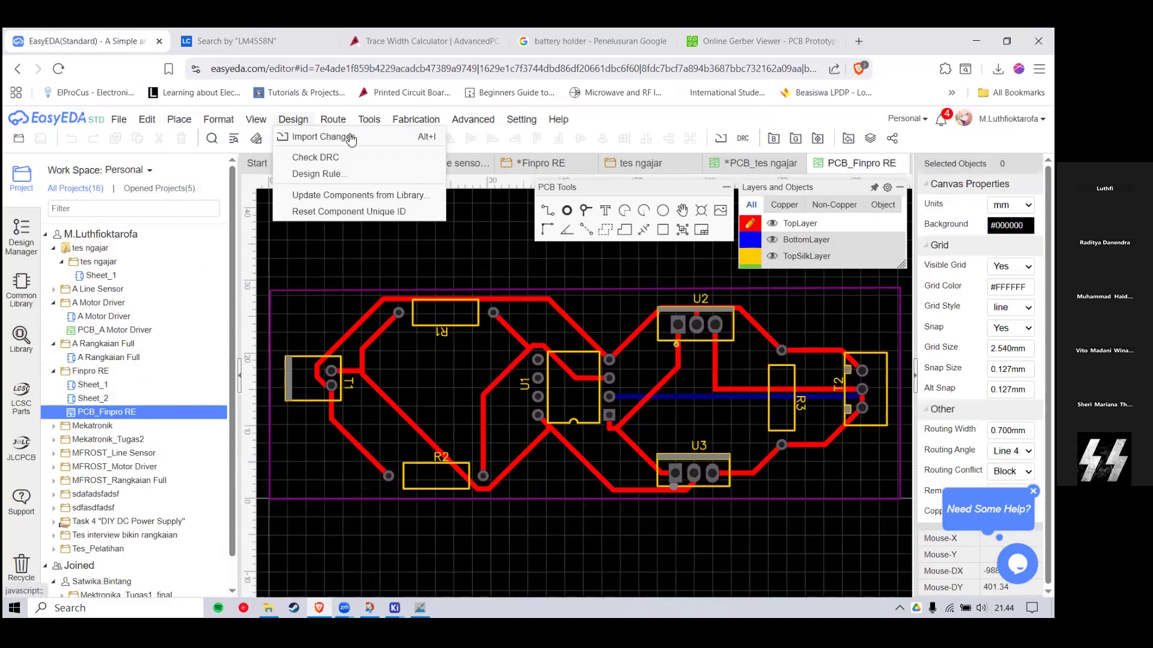
{"action": "mouse_move", "coordinate": [334, 120]}
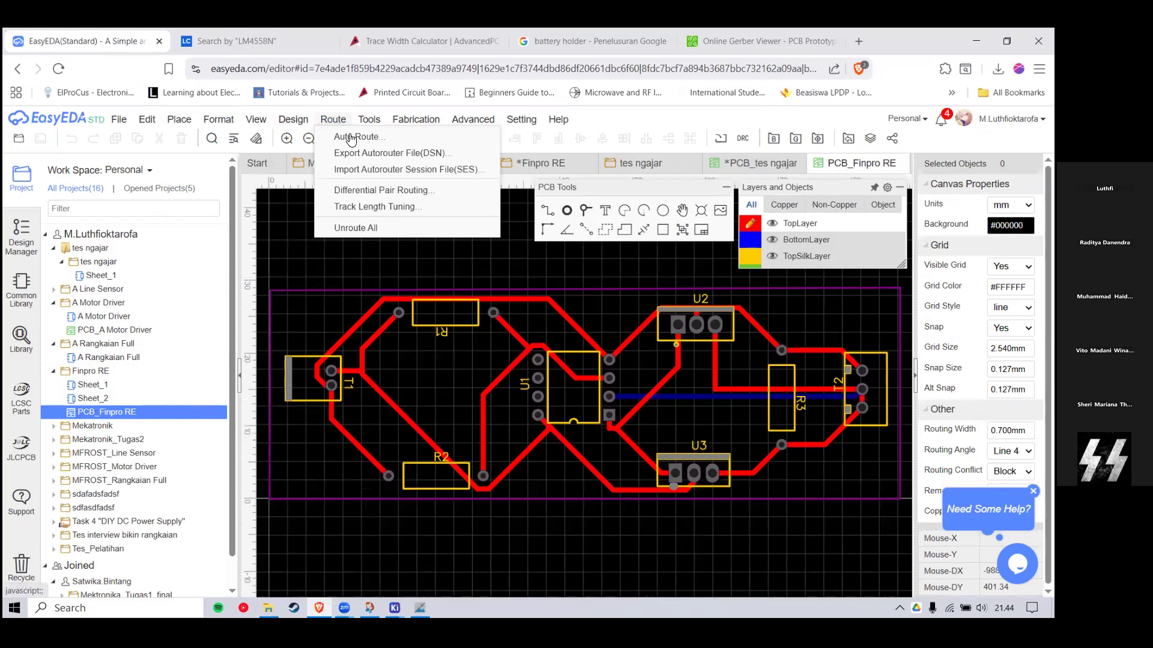
{"action": "left_click", "coordinate": [352, 137]}
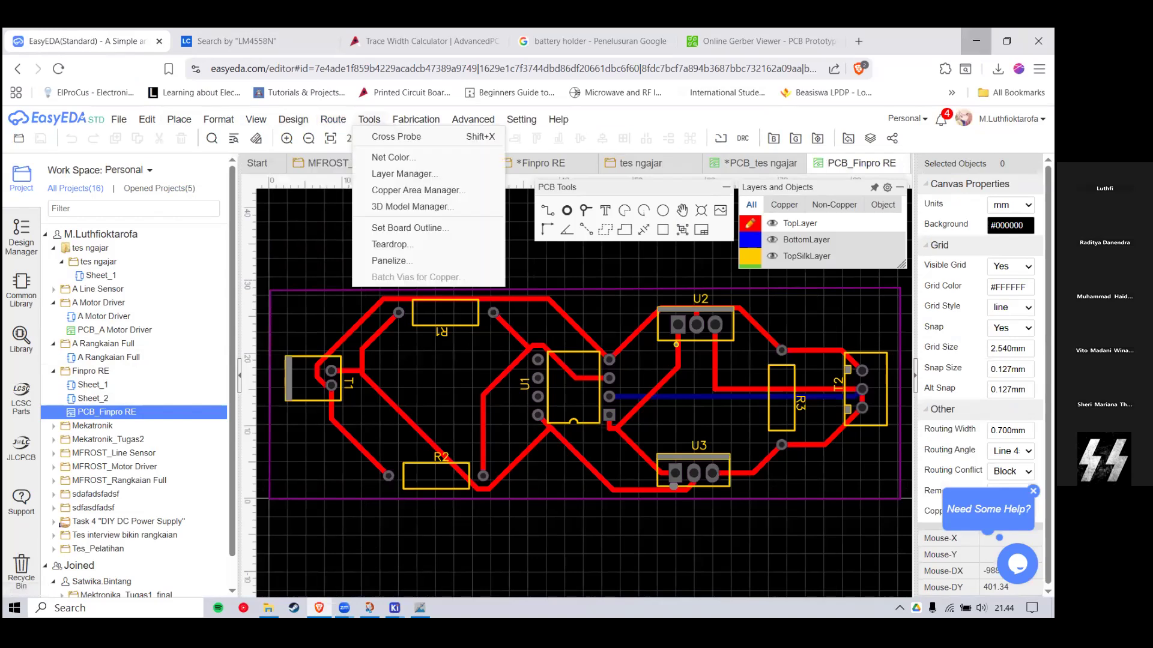
{"action": "left_click", "coordinate": [975, 41]}
Step: Close the Image Converter and return to the Plugin and Content Manager in the KiCad project window
{"action": "left_click", "coordinate": [419, 608]}
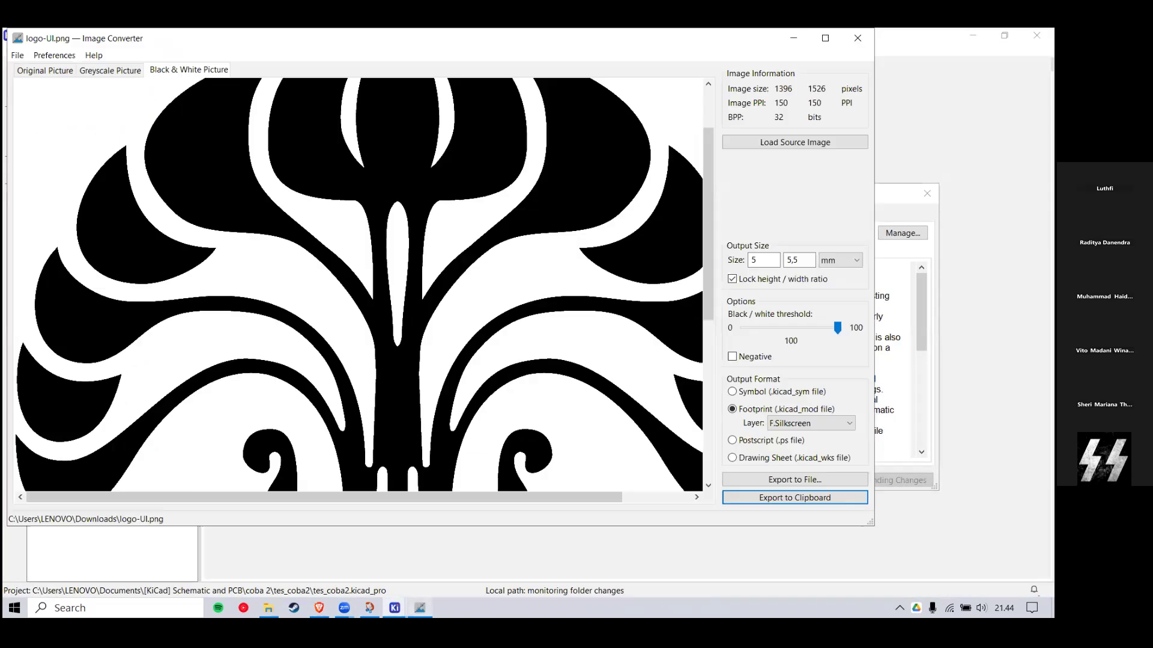
{"action": "mouse_move", "coordinate": [394, 608]}
{"action": "left_click", "coordinate": [858, 38]}
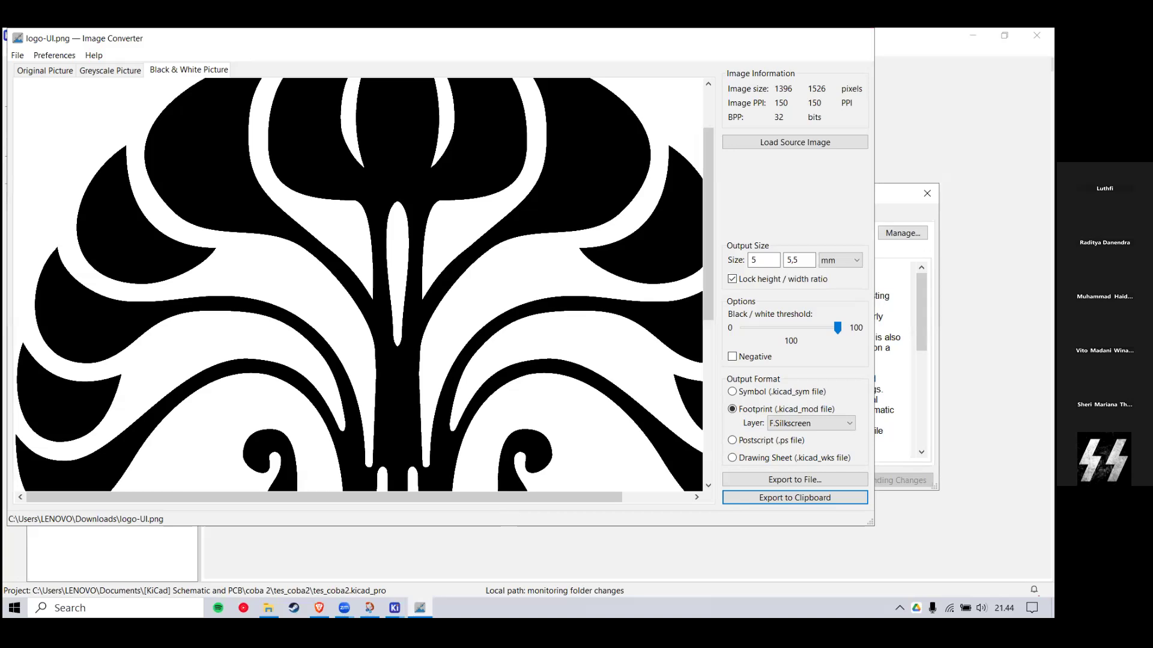
{"action": "left_click", "coordinate": [445, 570]}
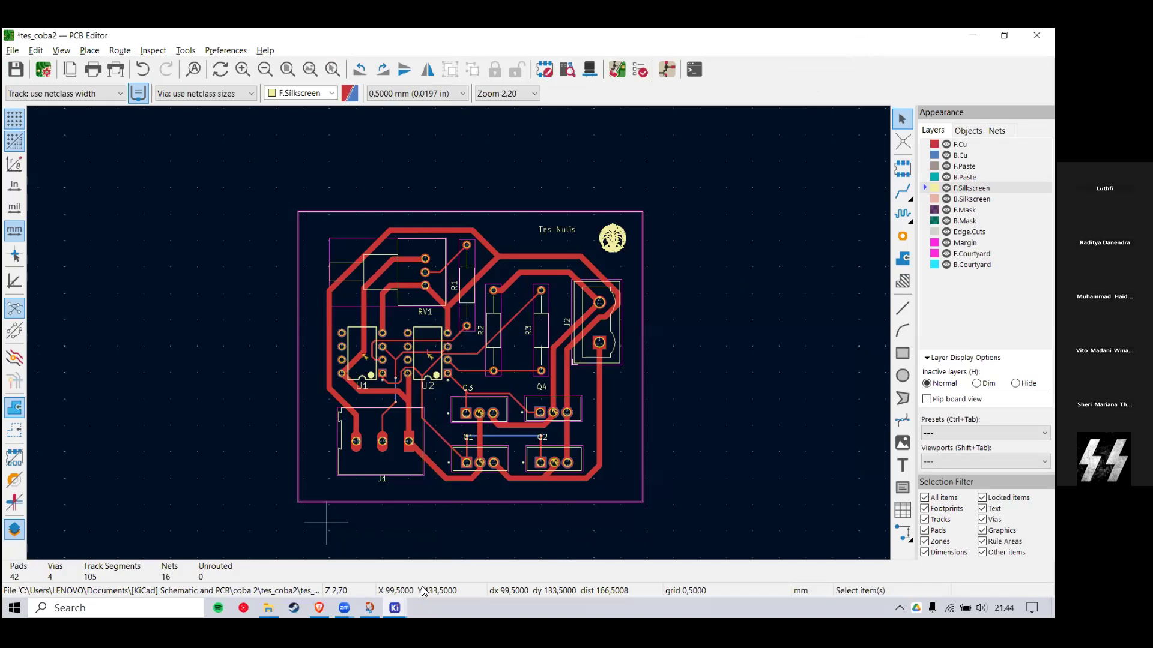
{"action": "mouse_move", "coordinate": [394, 608]}
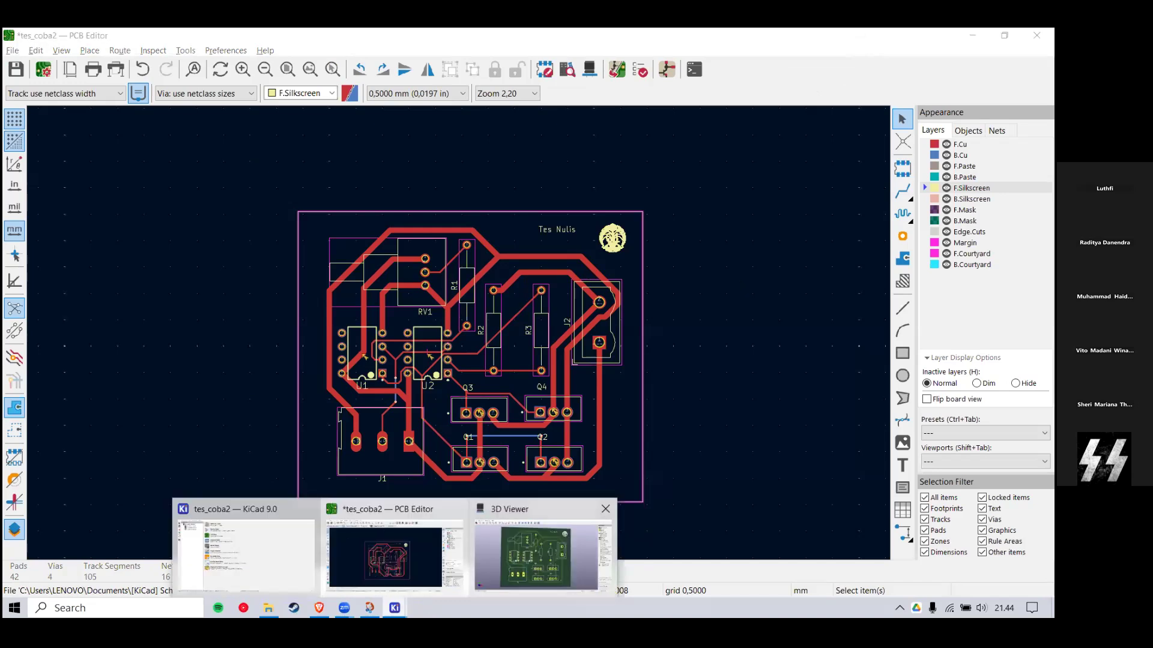
{"action": "left_click", "coordinate": [270, 558]}
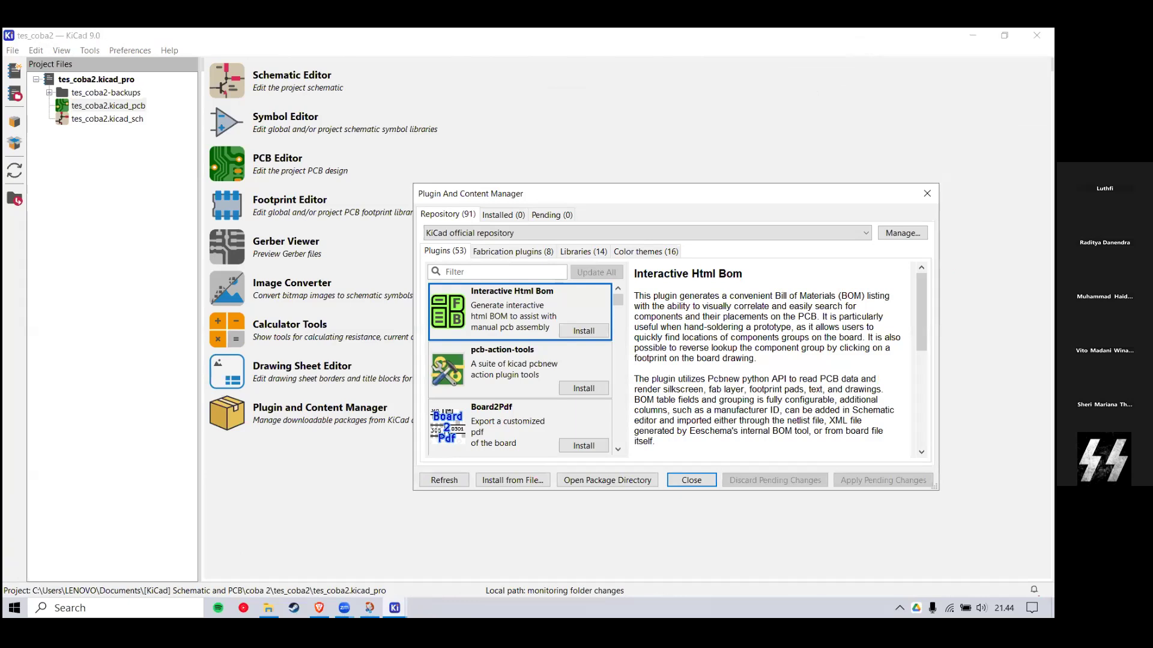
Step: Filter the KiCad official repository's plugins by "free" to find the Freerouting plugin
{"action": "left_click", "coordinate": [547, 269]}
{"action": "type", "text": "free"}
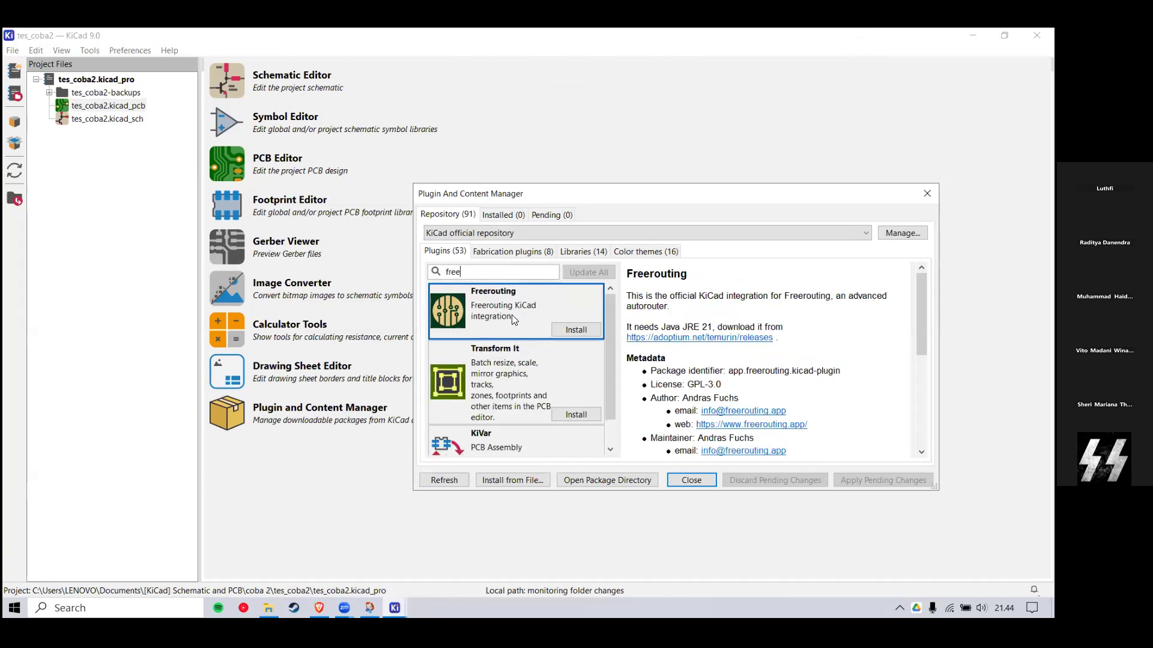
{"action": "left_click", "coordinate": [521, 233]}
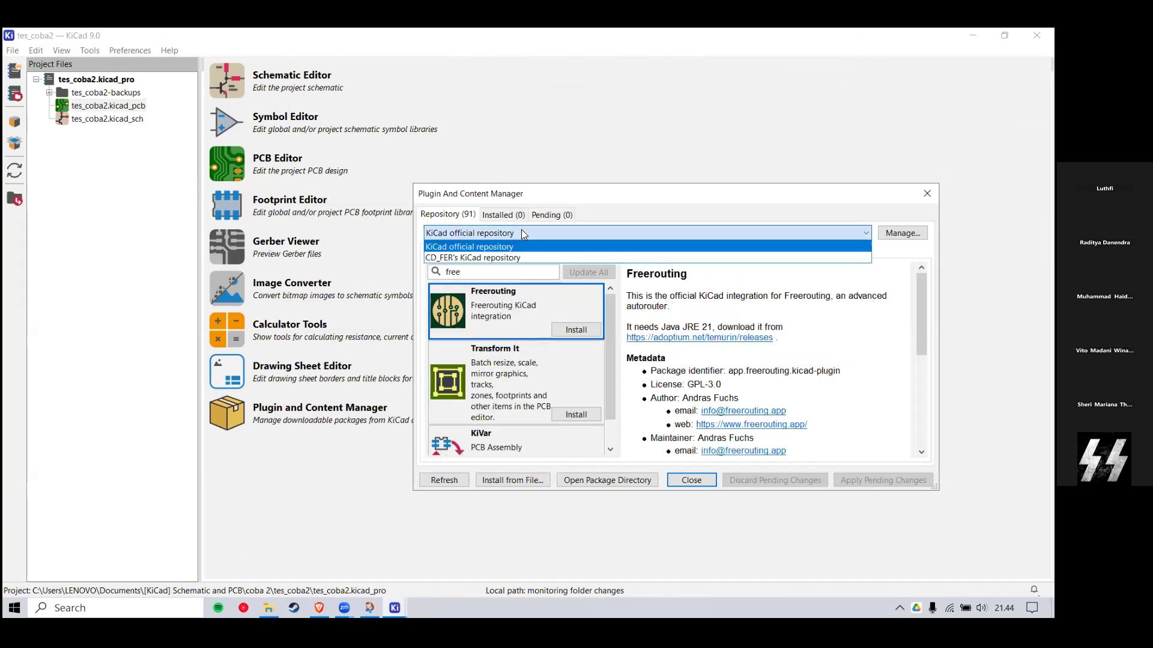
{"action": "left_click", "coordinate": [499, 247]}
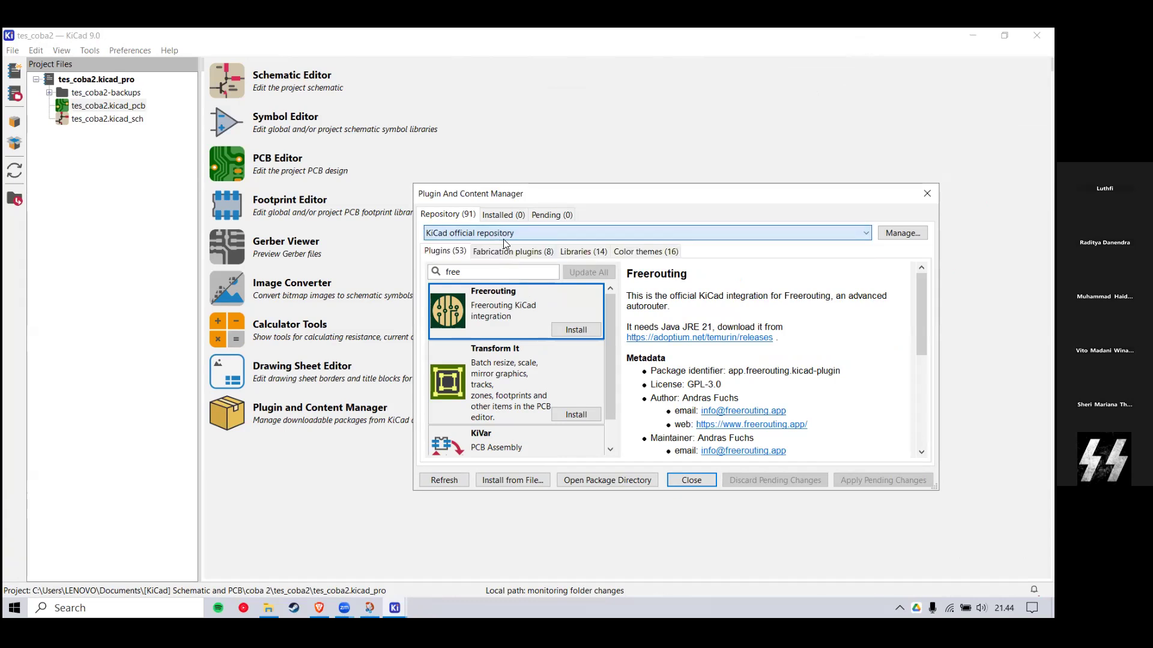
Step: Switch the content source to CD_FER's KiCad repository and show its libraries
{"action": "left_click", "coordinate": [479, 233]}
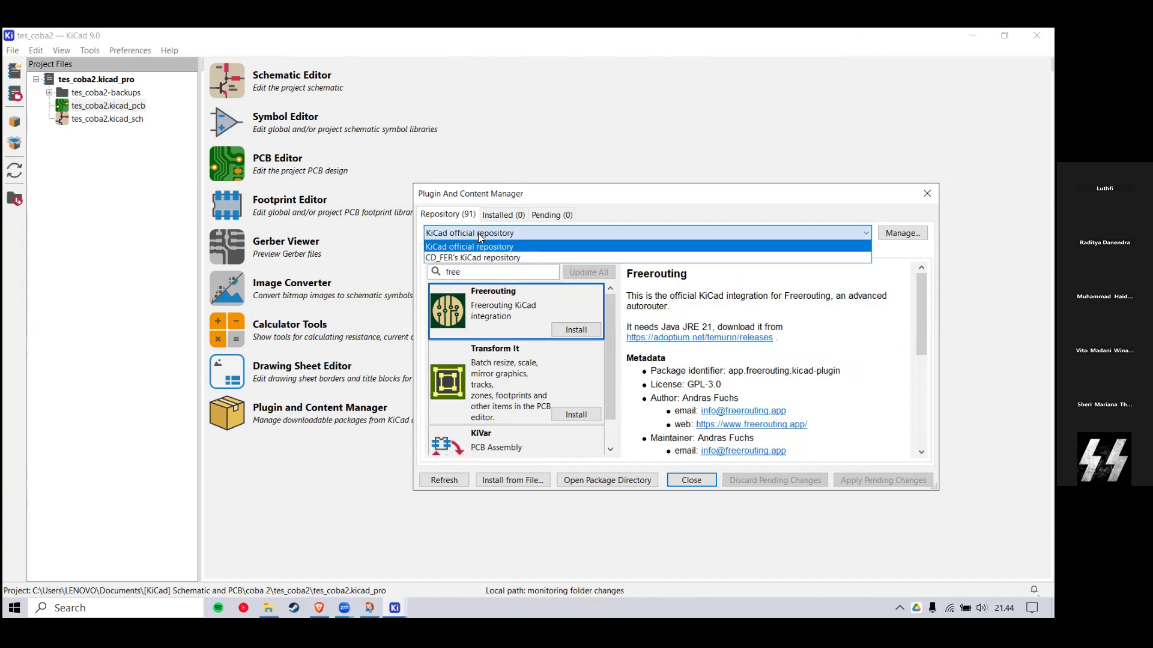
{"action": "left_click", "coordinate": [479, 253]}
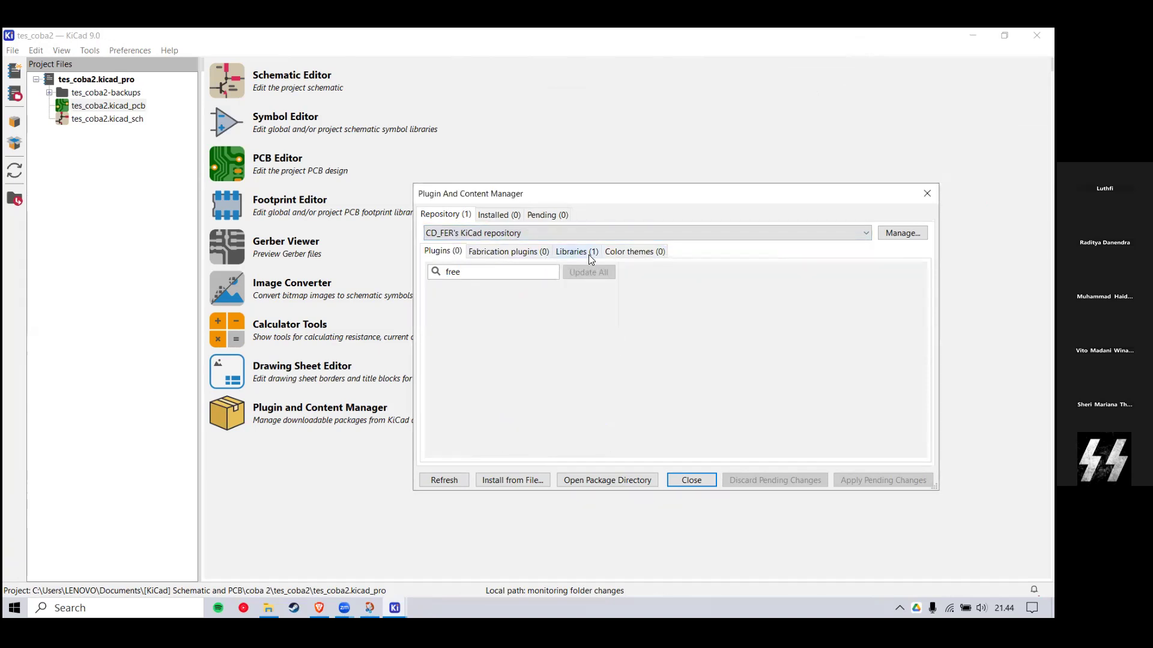
{"action": "left_click", "coordinate": [577, 251]}
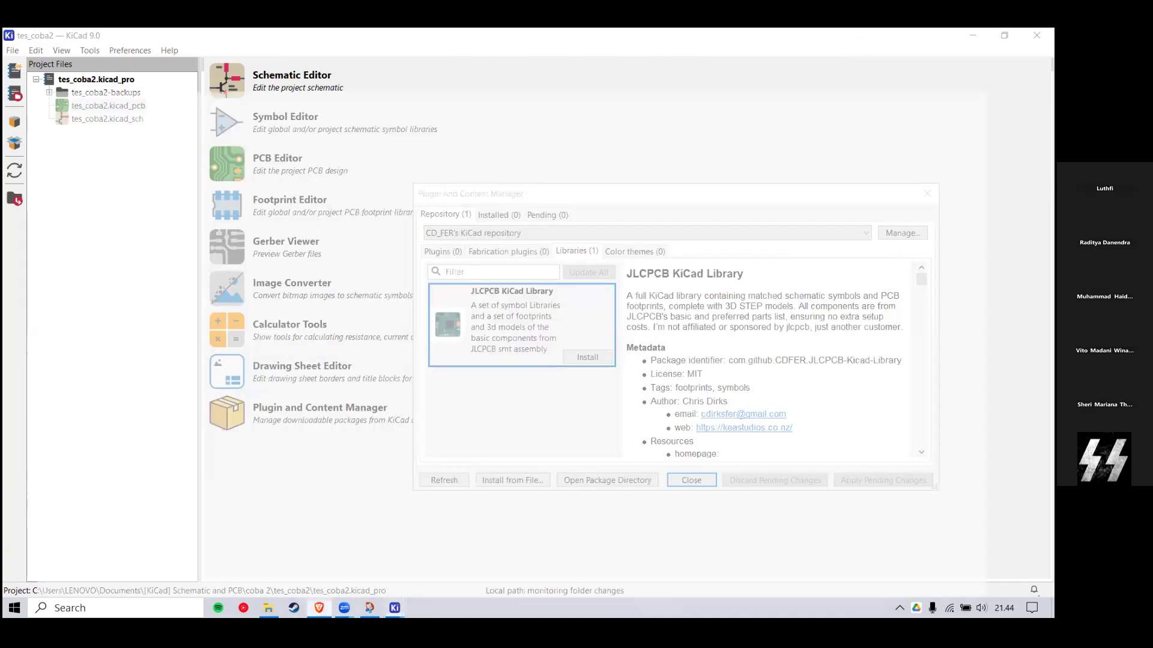
Step: Switch to the browser and search the web for "github jlcpcb kicad" in a new tab
{"action": "key", "text": "alt+Tab"}
{"action": "key", "text": "ctrl+t"}
{"action": "type", "text": "g"}
{"action": "key", "text": "BackSpace"}
{"action": "key", "text": "BackSpace"}
{"action": "type", "text": "jl"}
{"action": "key", "text": "BackSpace"}
{"action": "key", "text": "BackSpace"}
{"action": "key", "text": "BackSpace"}
{"action": "type", "text": "github jlcpcb"}
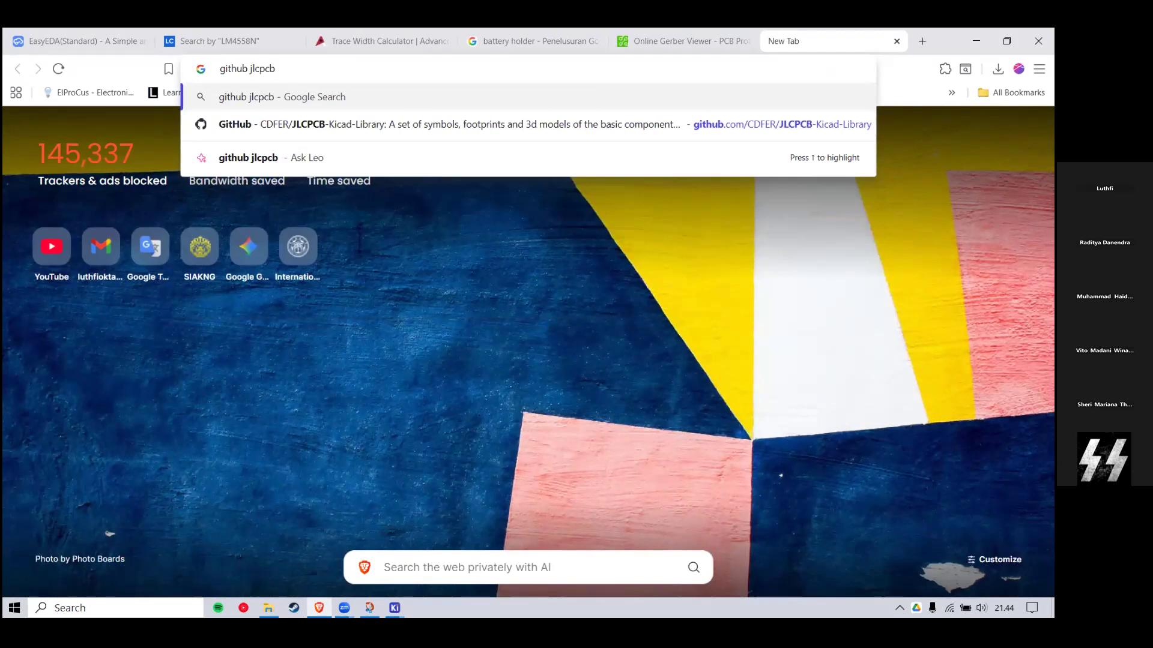
{"action": "type", "text": " kicad"}
{"action": "key", "text": "Return"}
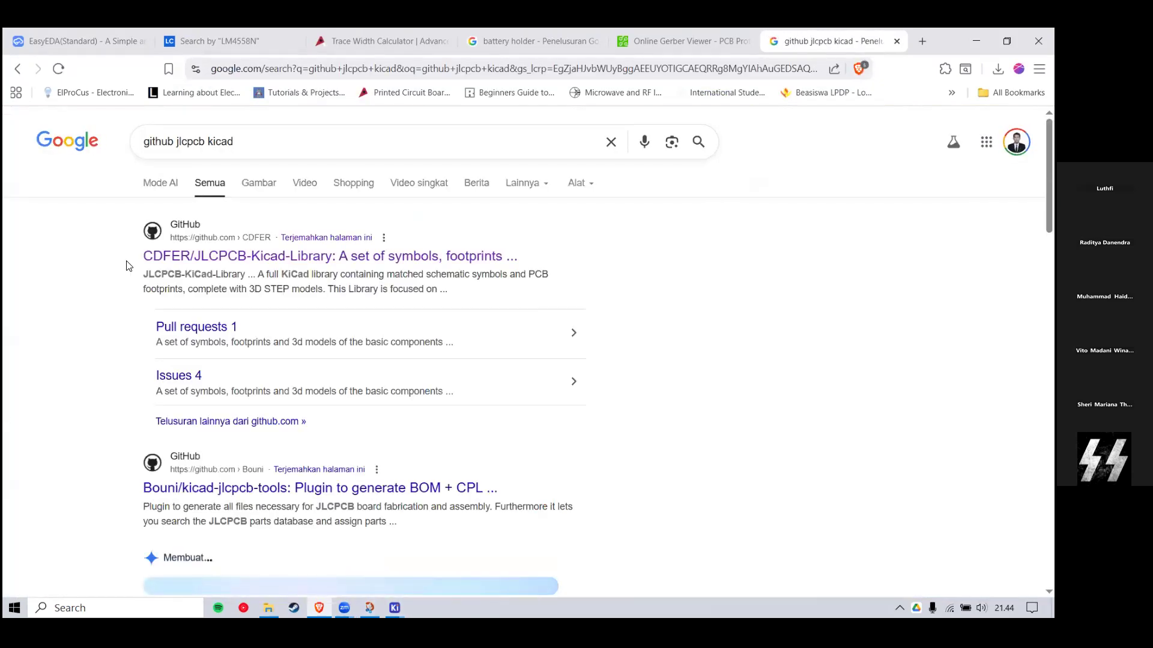
Step: Open the CDFER/JLCPCB-Kicad-Library repository on GitHub and look through its README images
{"action": "left_click", "coordinate": [149, 257]}
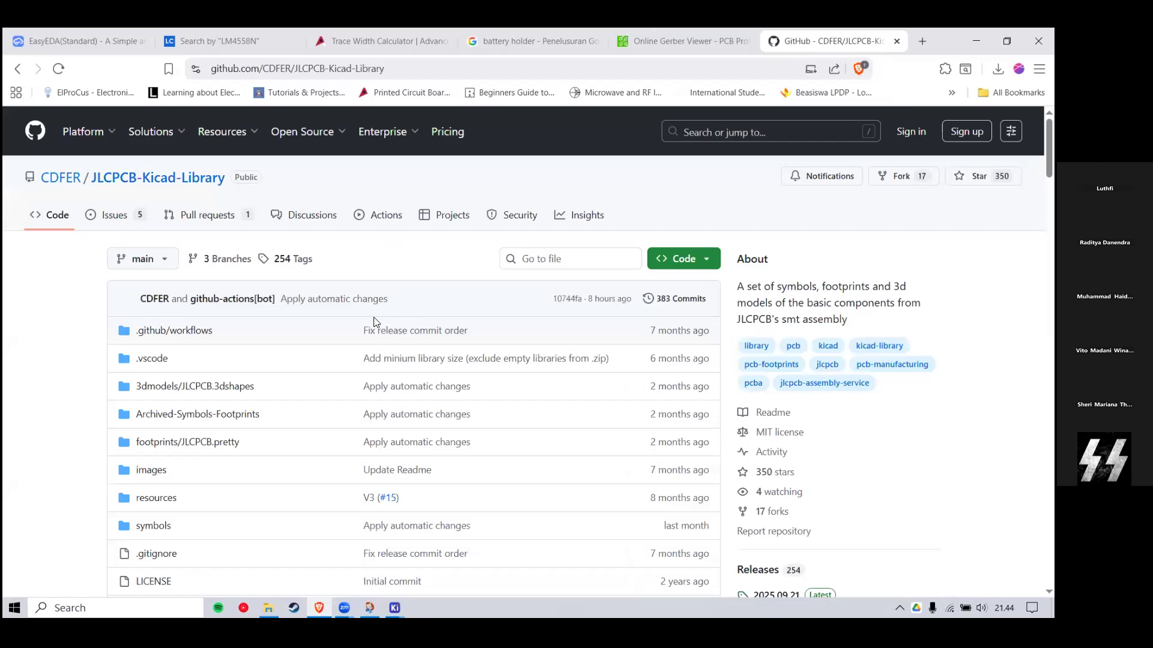
{"action": "scroll", "coordinate": [99, 202], "scroll_direction": "up", "scroll_amount": 1}
{"action": "scroll", "coordinate": [111, 190], "scroll_direction": "down", "scroll_amount": 15}
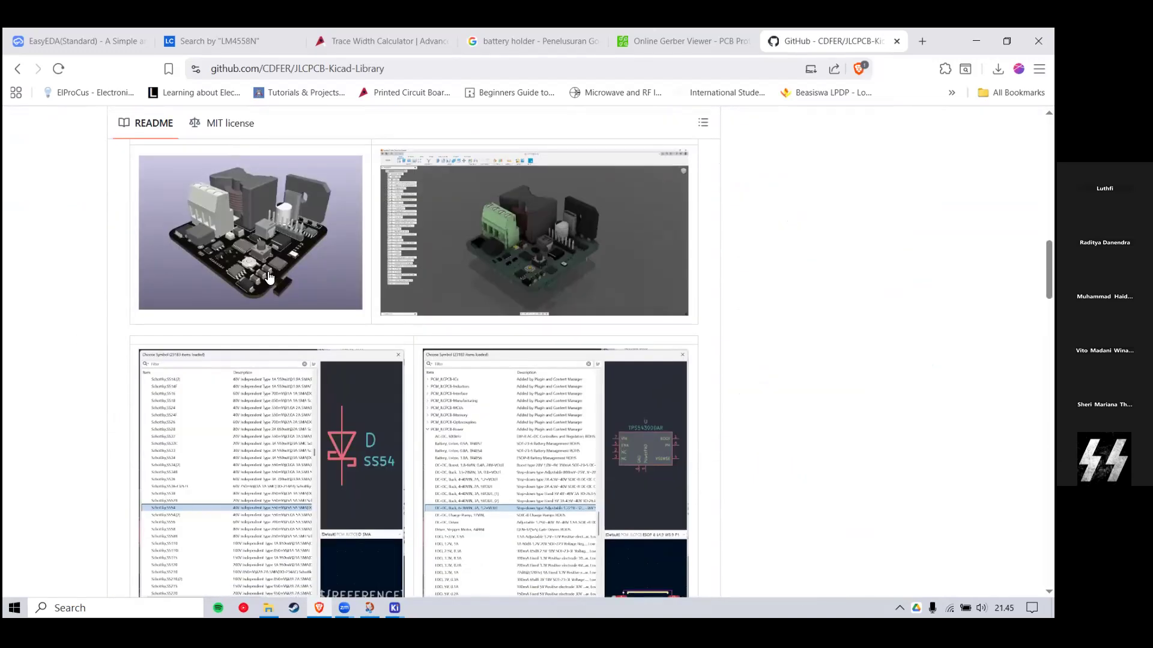
Step: Read the JLCPCB-Kicad-Library README's feature list and its package manager installation instructions
{"action": "scroll", "coordinate": [268, 277], "scroll_direction": "down", "scroll_amount": 12}
{"action": "left_click", "coordinate": [258, 40]}
{"action": "left_click", "coordinate": [96, 34]}
{"action": "left_click", "coordinate": [639, 33]}
{"action": "left_click", "coordinate": [807, 37]}
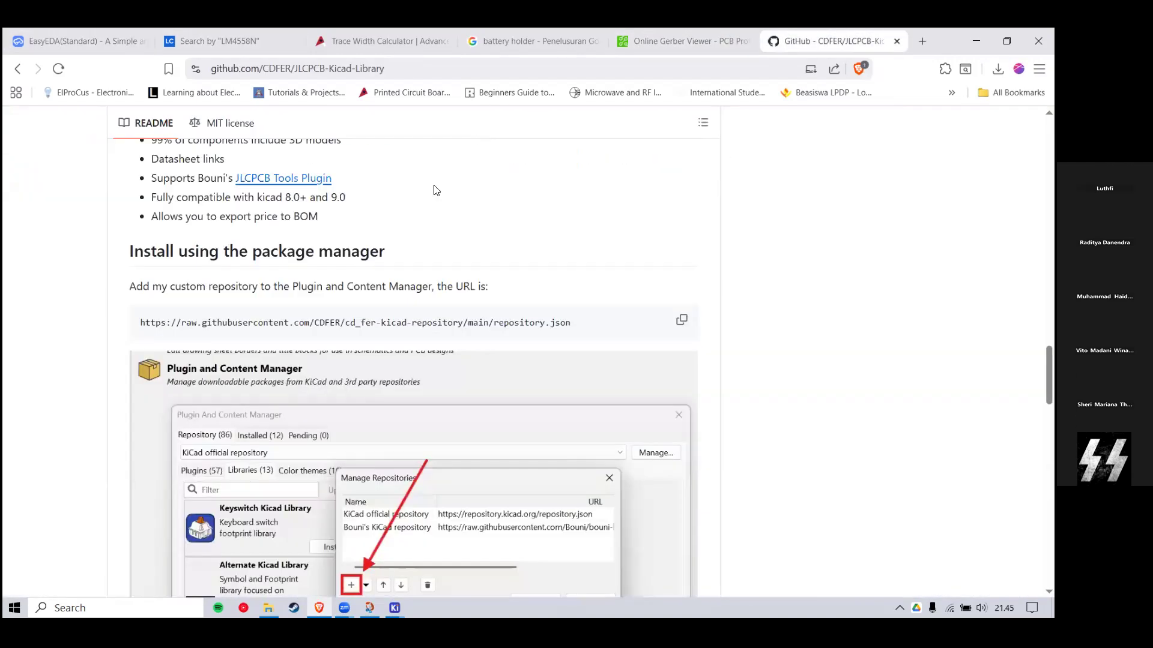
{"action": "scroll", "coordinate": [319, 272], "scroll_direction": "up", "scroll_amount": 5}
{"action": "scroll", "coordinate": [252, 296], "scroll_direction": "down", "scroll_amount": 7}
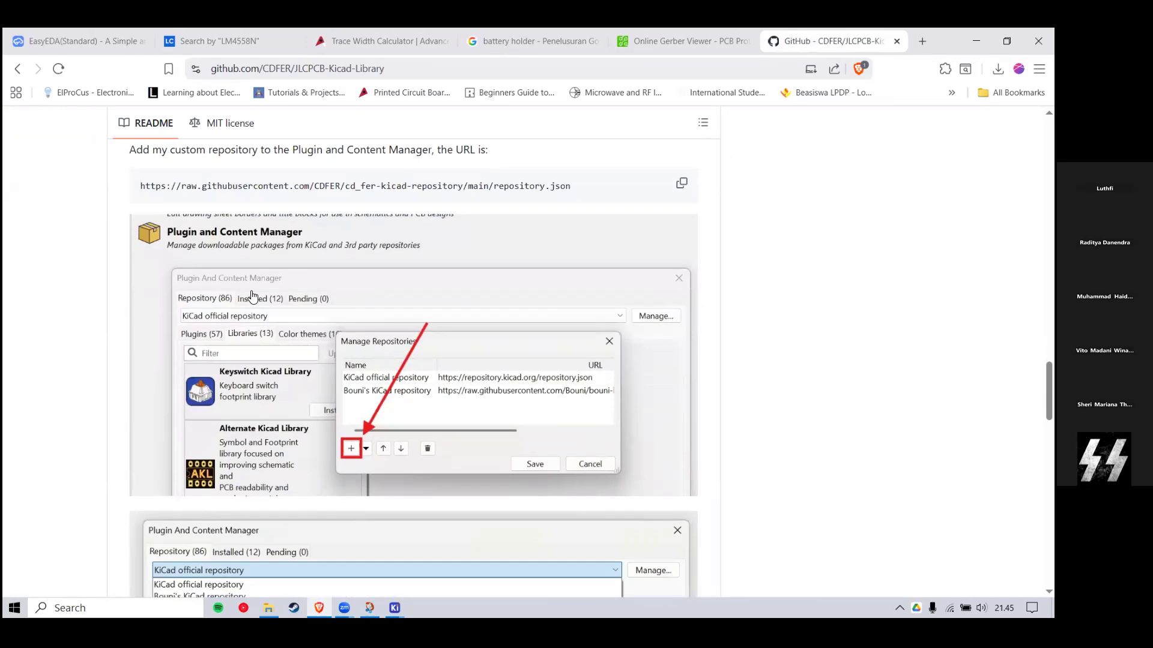
{"action": "scroll", "coordinate": [344, 337], "scroll_direction": "down", "scroll_amount": 5}
{"action": "scroll", "coordinate": [366, 318], "scroll_direction": "up", "scroll_amount": 14}
{"action": "scroll", "coordinate": [369, 316], "scroll_direction": "down", "scroll_amount": 12}
{"action": "scroll", "coordinate": [350, 443], "scroll_direction": "up", "scroll_amount": 4}
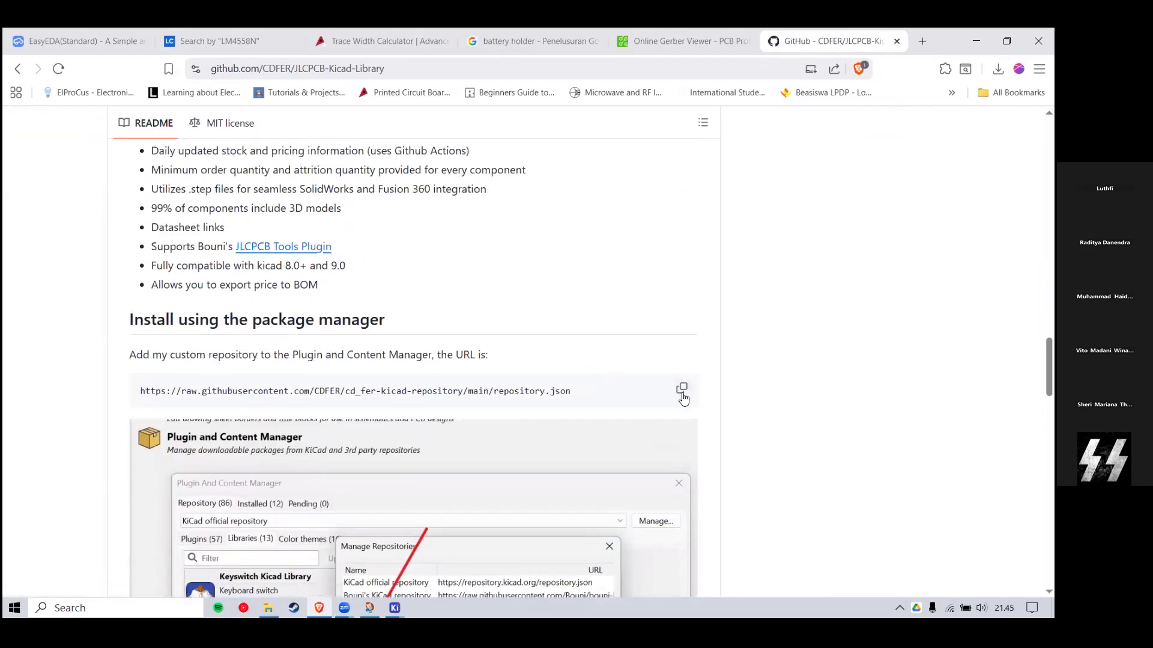
Step: Copy the README's custom repository URL, switch to KiCad and try to add it to the Plugin and Content Manager's repositories
{"action": "left_click", "coordinate": [682, 391]}
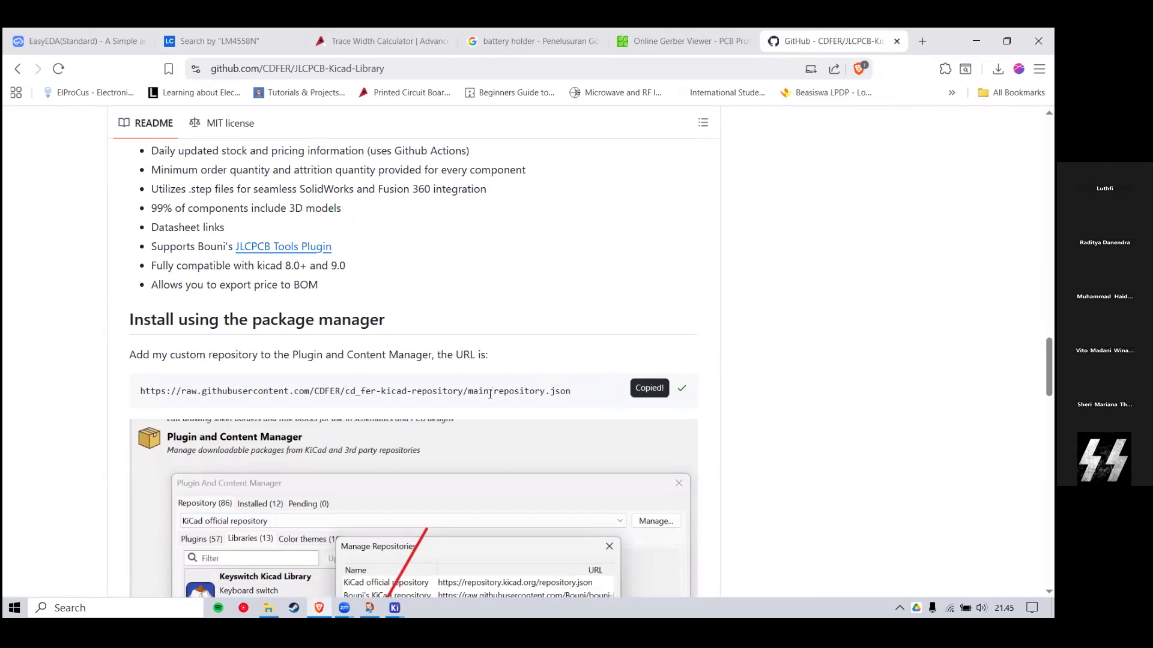
{"action": "left_click", "coordinate": [977, 41]}
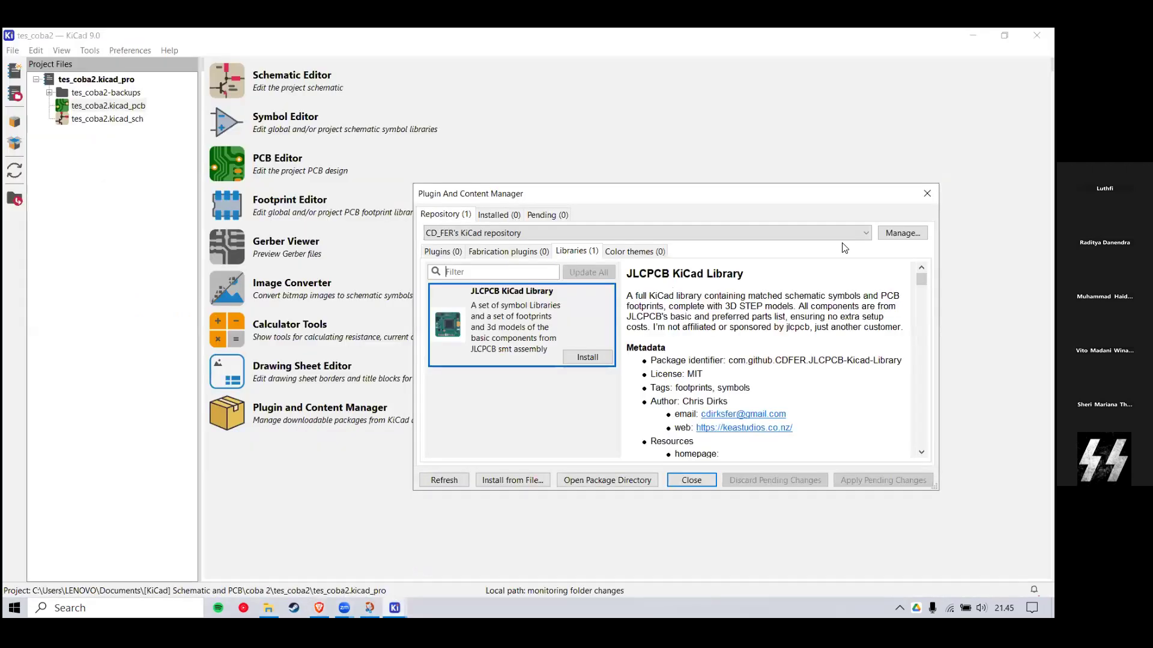
{"action": "left_click", "coordinate": [604, 252]}
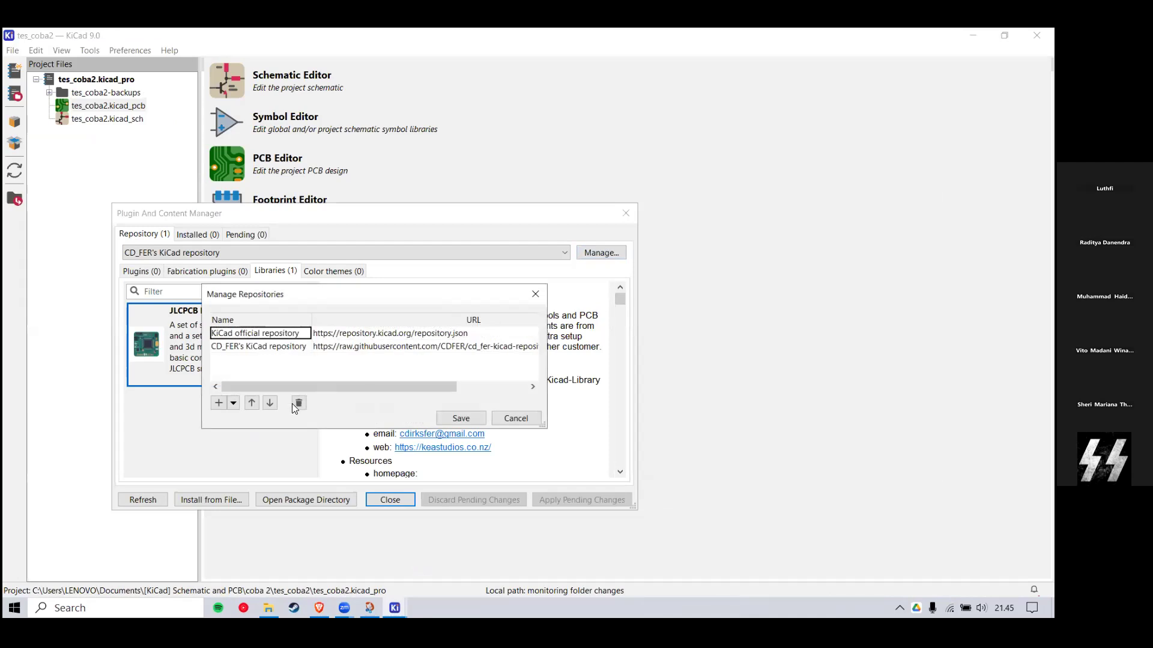
{"action": "left_click", "coordinate": [219, 403]}
{"action": "key", "text": "ctrl+v"}
{"action": "left_click", "coordinate": [436, 390]}
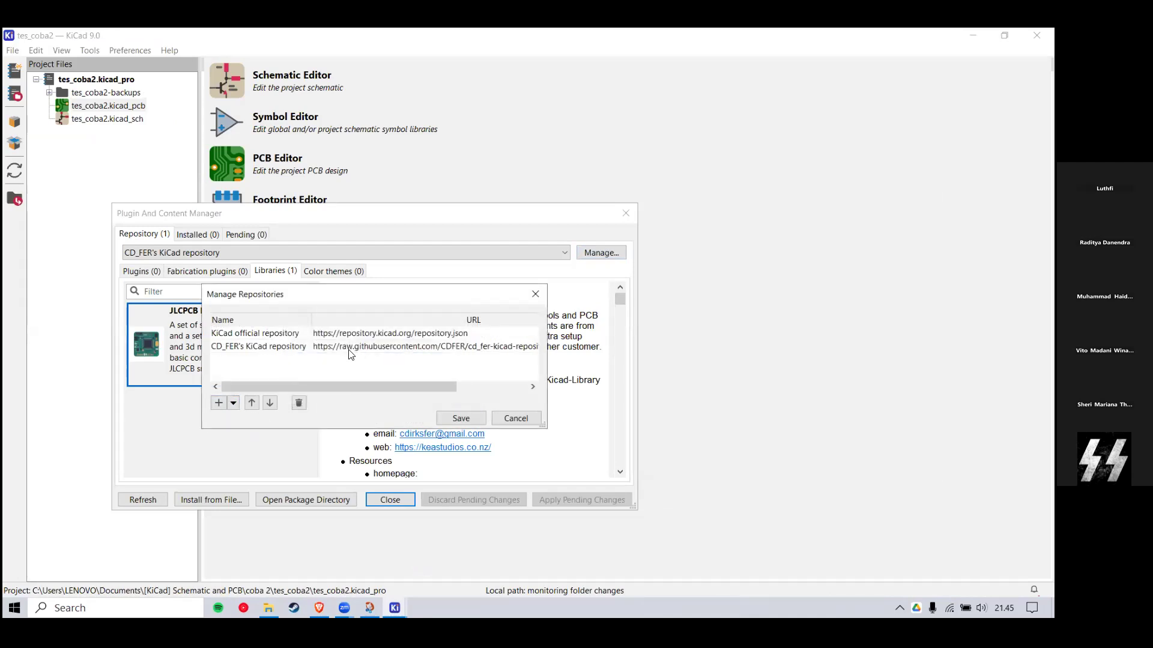
{"action": "left_click", "coordinate": [534, 293]}
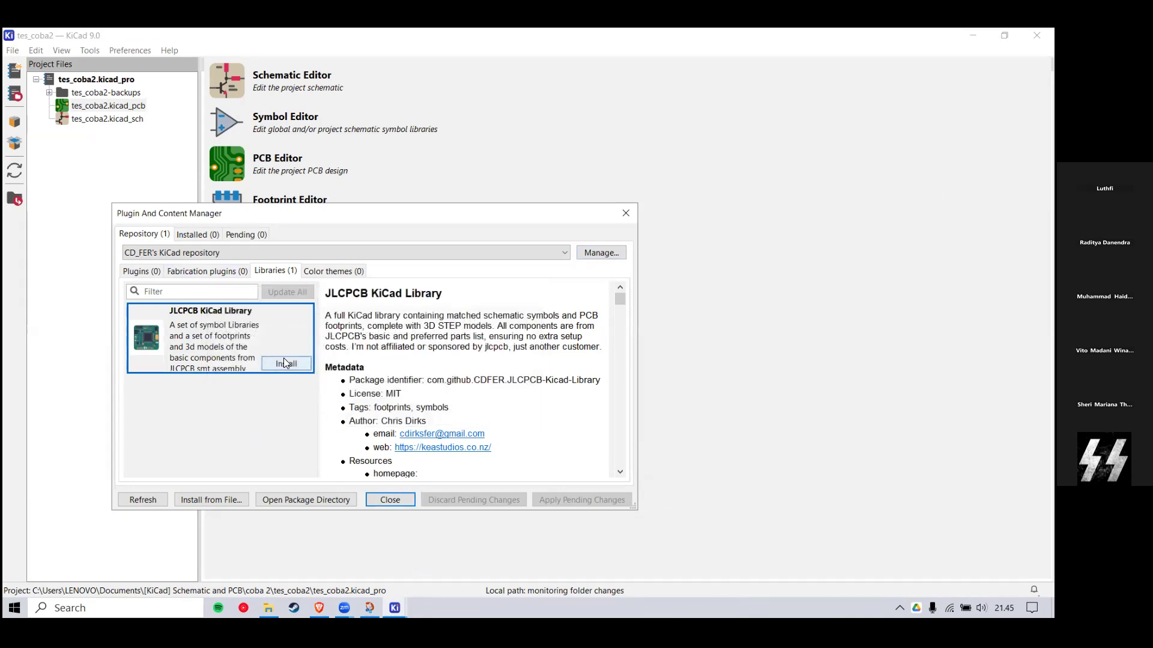
Step: Switch the content source back to the KiCad official repository and browse its plugins, fabrication plugins and libraries
{"action": "left_click", "coordinate": [144, 268]}
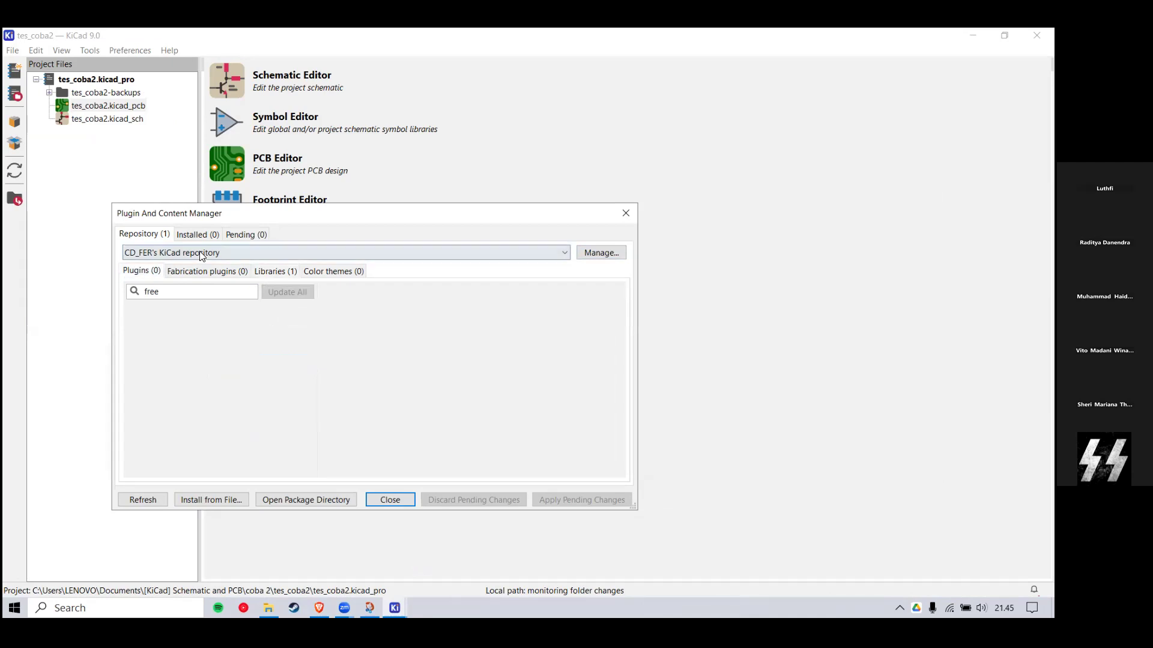
{"action": "left_click", "coordinate": [200, 251]}
{"action": "left_click", "coordinate": [223, 268]}
{"action": "left_click", "coordinate": [290, 337]}
{"action": "scroll", "coordinate": [198, 376], "scroll_direction": "down", "scroll_amount": 1}
{"action": "scroll", "coordinate": [199, 366], "scroll_direction": "up", "scroll_amount": 1}
{"action": "left_click", "coordinate": [221, 276]}
{"action": "left_click", "coordinate": [279, 271]}
{"action": "left_click", "coordinate": [211, 271]}
{"action": "left_click", "coordinate": [145, 271]}
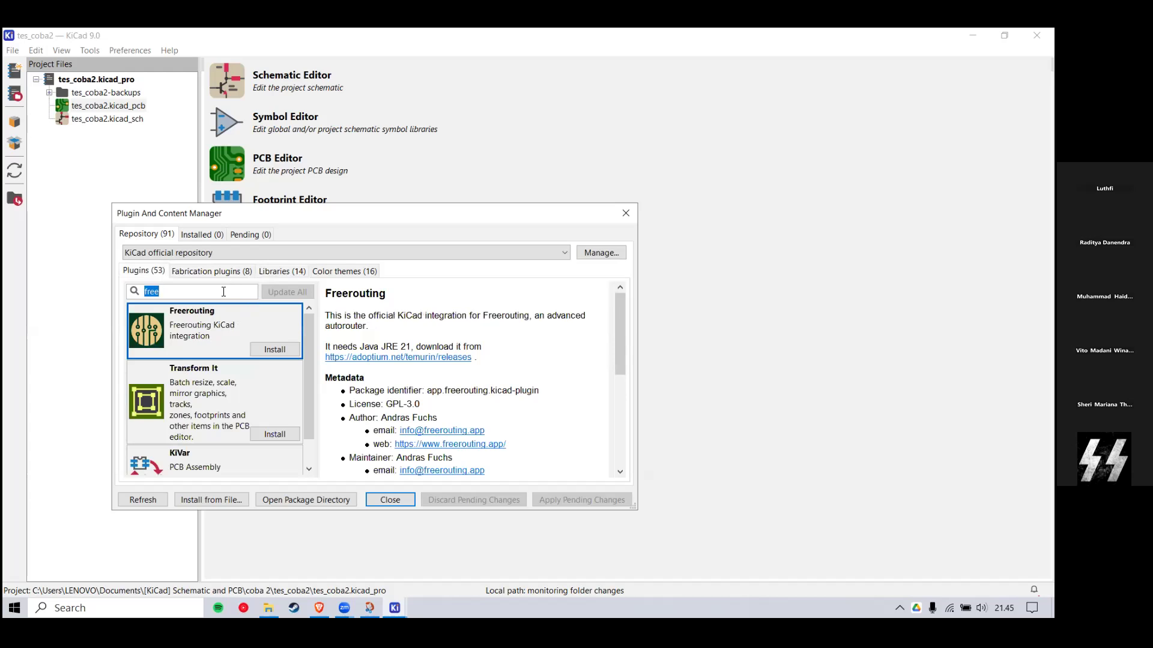
Step: Clear the "free" filter, look through the full plugin list and close the Plugin and Content Manager
{"action": "key", "text": "BackSpace"}
{"action": "scroll", "coordinate": [221, 377], "scroll_direction": "down", "scroll_amount": 3}
{"action": "scroll", "coordinate": [221, 384], "scroll_direction": "up", "scroll_amount": 3}
{"action": "mouse_move", "coordinate": [309, 321]}
{"action": "left_mouse_down"}
{"action": "mouse_move", "coordinate": [308, 399]}
{"action": "mouse_move", "coordinate": [308, 321]}
{"action": "left_mouse_up"}
{"action": "left_click", "coordinate": [626, 213]}
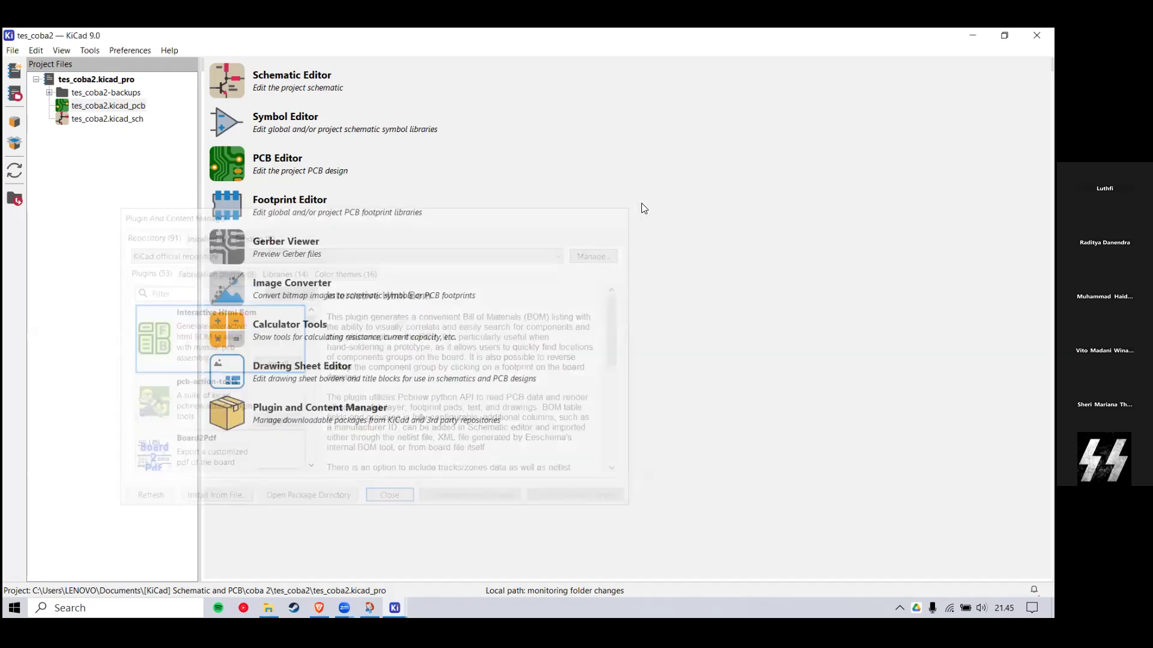
Step: Switch to the PCB Editor and look over the routed tes_coba2 board
{"action": "mouse_move", "coordinate": [396, 606]}
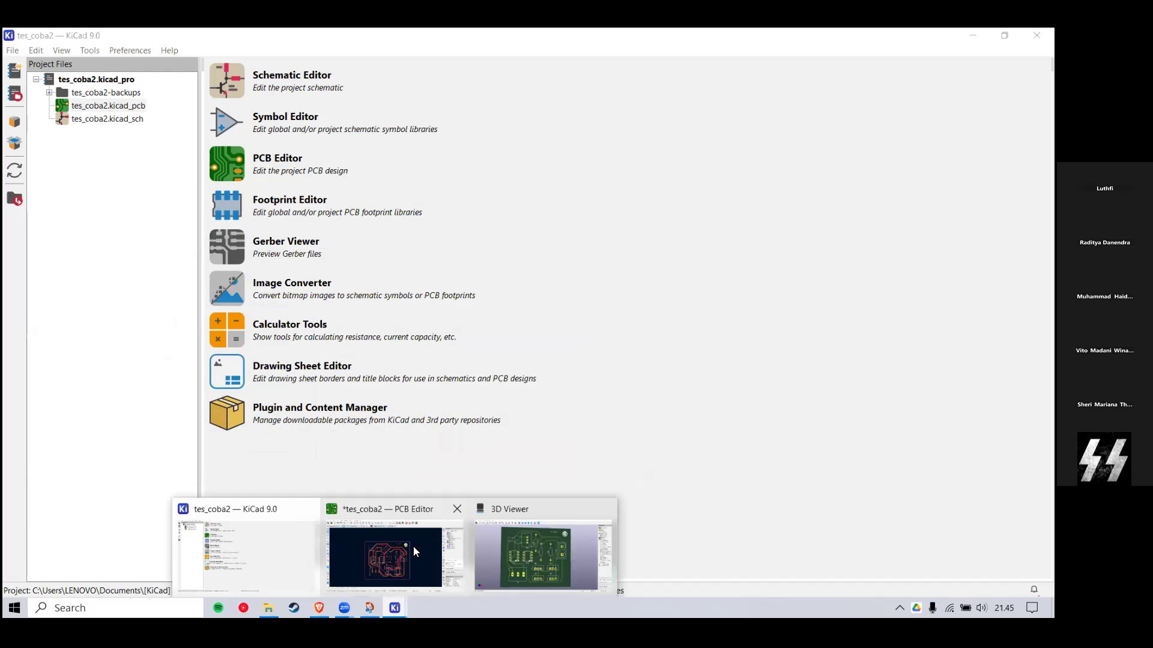
{"action": "left_click", "coordinate": [413, 547]}
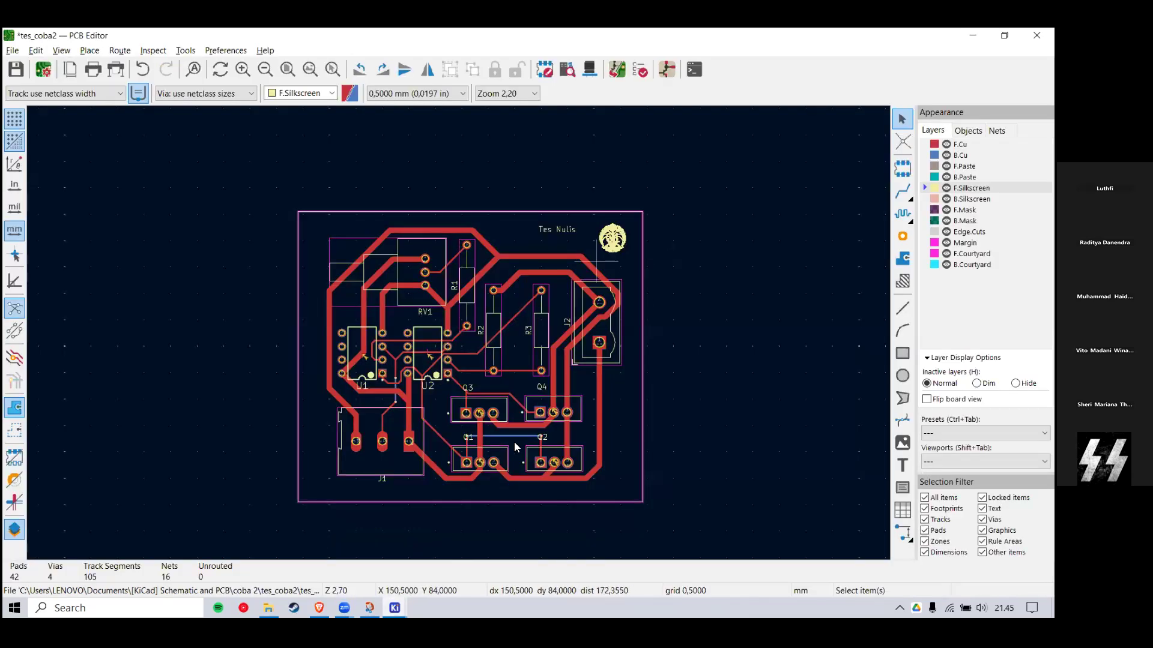
{"action": "scroll", "coordinate": [469, 348], "scroll_direction": "down", "scroll_amount": 5}
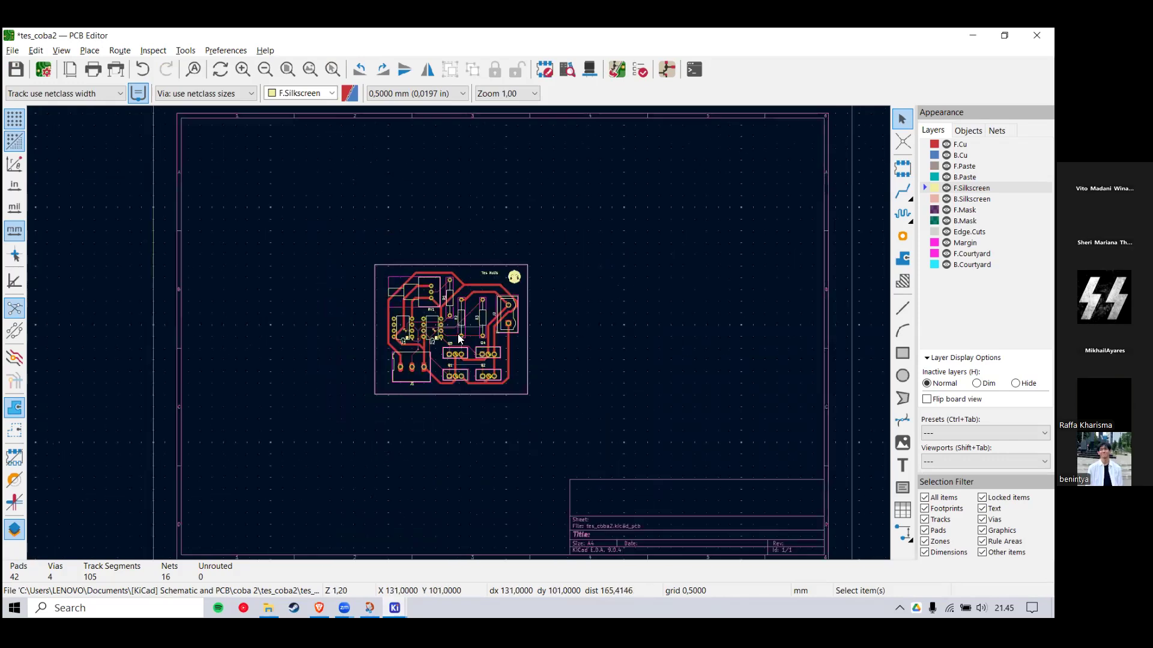
{"action": "scroll", "coordinate": [456, 330], "scroll_direction": "up", "scroll_amount": 5}
{"action": "scroll", "coordinate": [390, 324], "scroll_direction": "down", "scroll_amount": 2}
{"action": "left_click_drag", "start_coordinate": [252, 257], "coordinate": [582, 487]}
{"action": "left_click_drag", "start_coordinate": [588, 484], "coordinate": [563, 498]}
{"action": "left_click", "coordinate": [568, 493]}
{"action": "left_click_drag", "start_coordinate": [269, 253], "coordinate": [591, 498]}
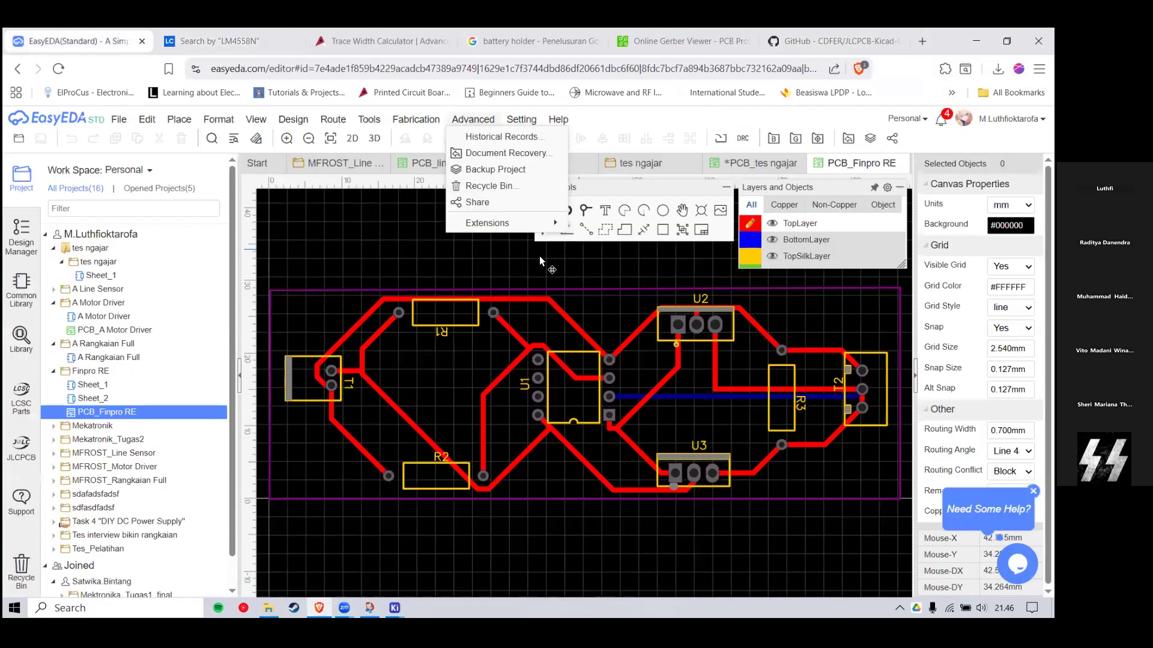
{"action": "left_click", "coordinate": [539, 256]}
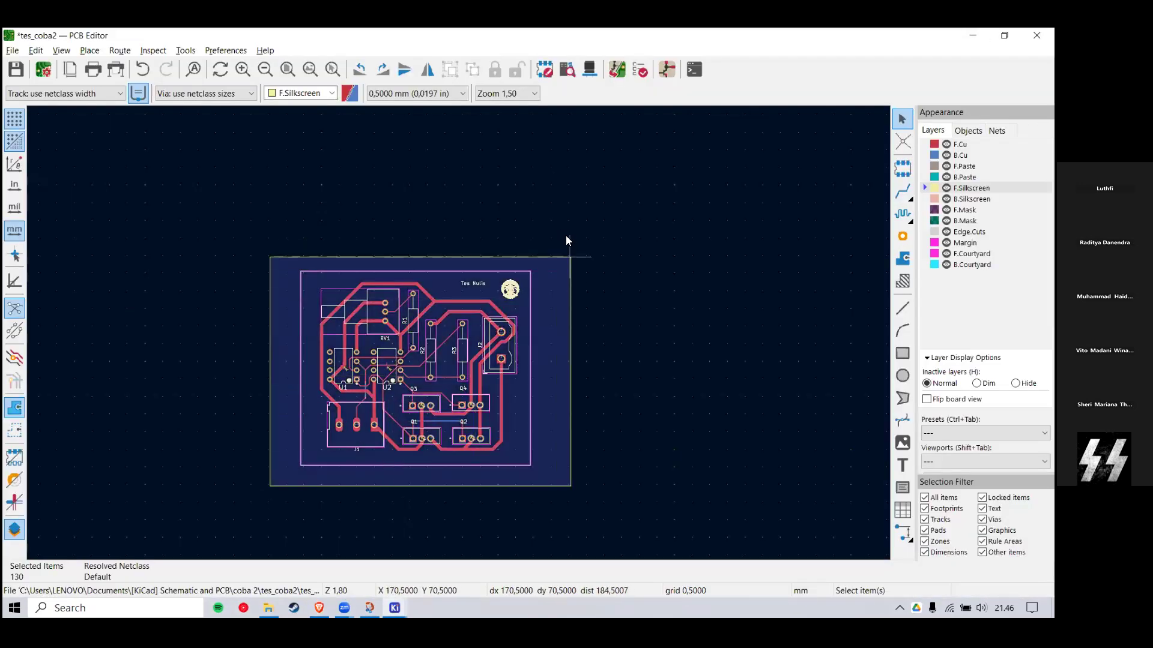
{"action": "left_click_drag", "start_coordinate": [566, 236], "coordinate": [564, 235]}
{"action": "mouse_move", "coordinate": [565, 234]}
{"action": "left_mouse_down"}
{"action": "mouse_move", "coordinate": [261, 474]}
{"action": "mouse_move", "coordinate": [263, 492]}
{"action": "mouse_move", "coordinate": [510, 262]}
{"action": "mouse_move", "coordinate": [568, 247]}
{"action": "left_mouse_up"}
{"action": "mouse_move", "coordinate": [567, 247]}
{"action": "left_mouse_down"}
{"action": "mouse_move", "coordinate": [280, 492]}
{"action": "mouse_move", "coordinate": [460, 371]}
{"action": "mouse_move", "coordinate": [555, 255]}
{"action": "left_mouse_up"}
{"action": "left_click", "coordinate": [280, 492]}
{"action": "left_click_drag", "start_coordinate": [555, 254], "coordinate": [256, 484]}
{"action": "left_click", "coordinate": [260, 479]}
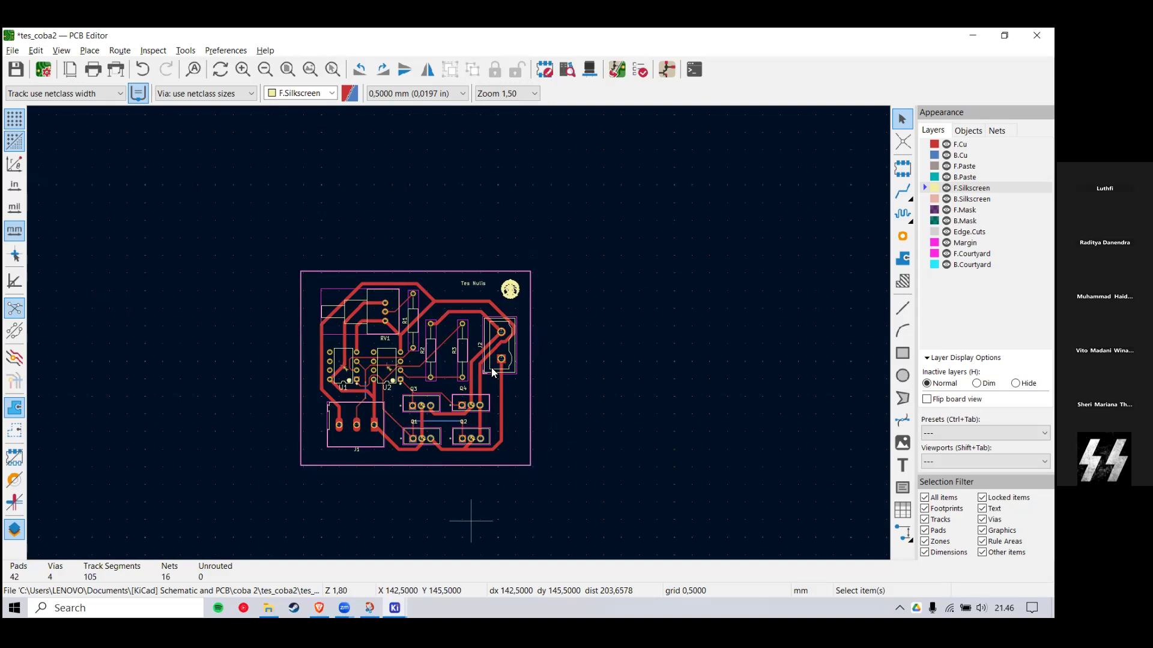
{"action": "scroll", "coordinate": [409, 353], "scroll_direction": "up", "scroll_amount": 1}
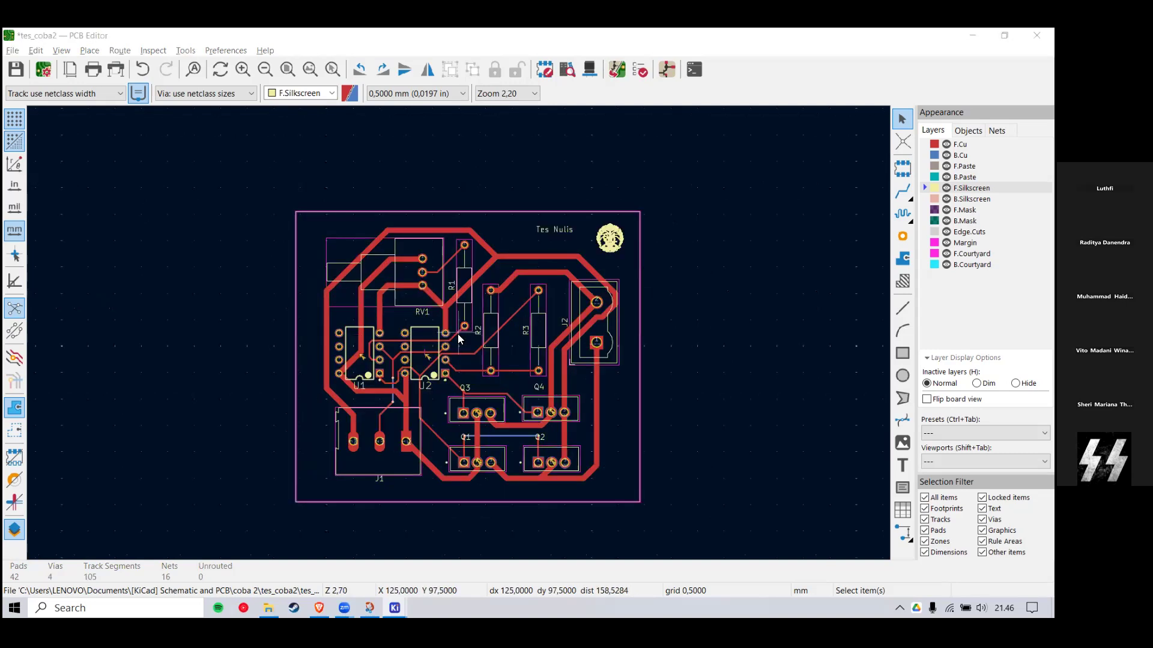
{"action": "scroll", "coordinate": [459, 333], "scroll_direction": "down", "scroll_amount": 1}
{"action": "left_click_drag", "start_coordinate": [315, 229], "coordinate": [607, 465]}
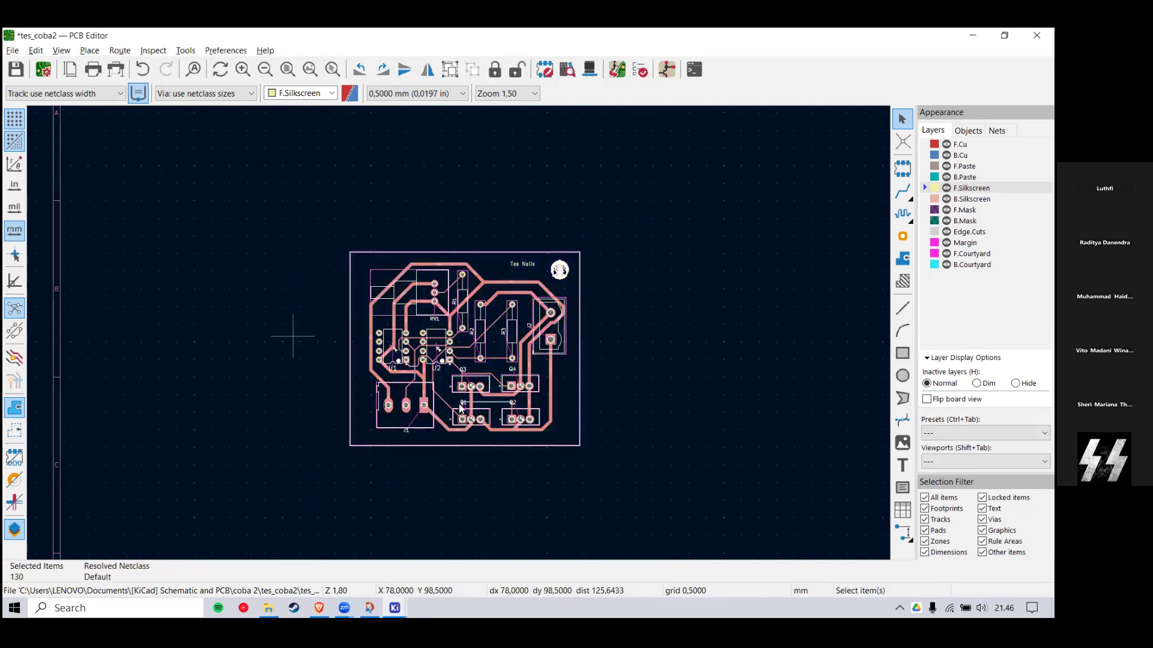
{"action": "left_click_drag", "start_coordinate": [330, 231], "coordinate": [607, 474]}
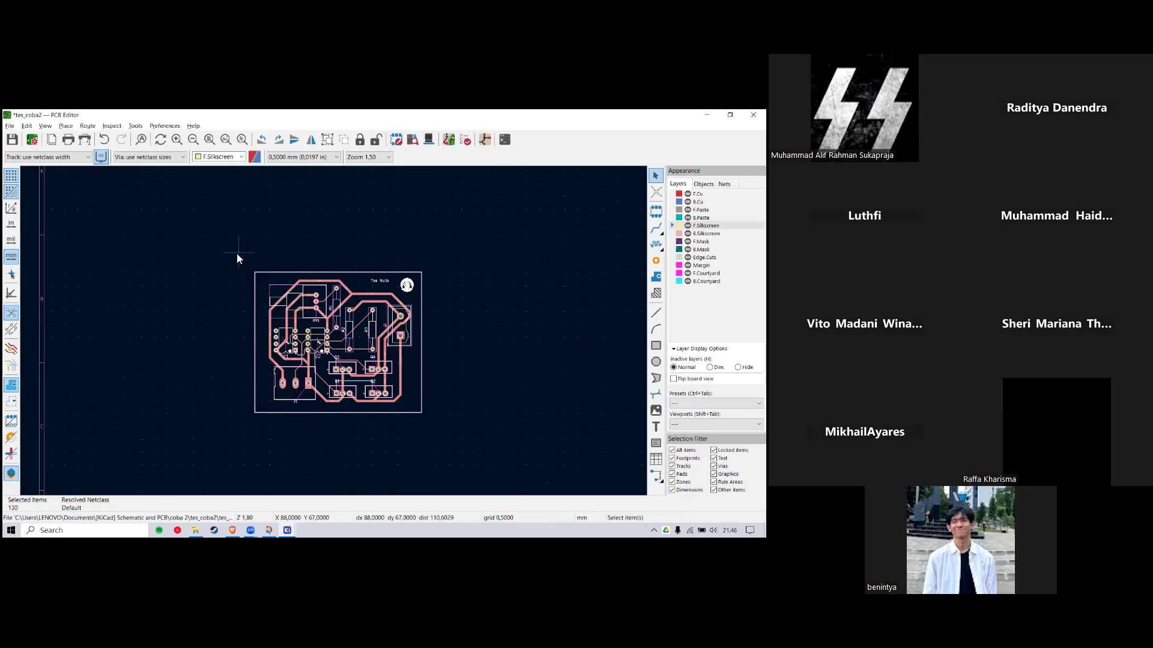
{"action": "left_click", "coordinate": [238, 253]}
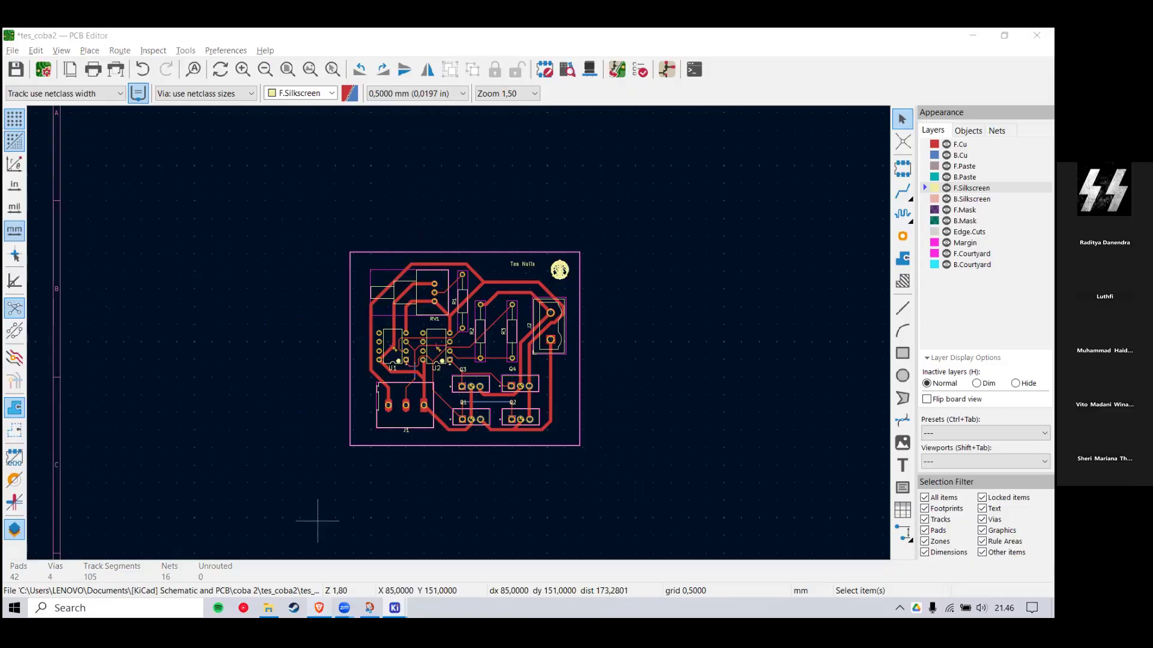
Step: Search the web for "kjhkjh" in a new browser tab, close that tab and return to the PCB Editor
{"action": "left_click", "coordinate": [318, 609]}
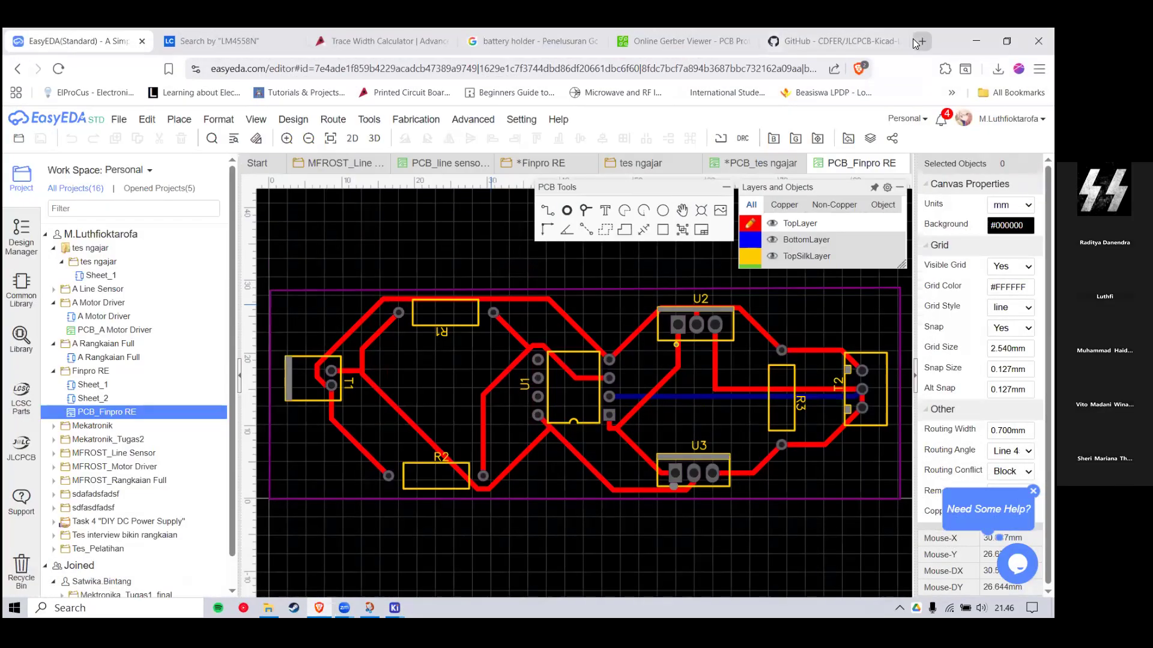
{"action": "left_click", "coordinate": [914, 40]}
{"action": "type", "text": "kjhkjh"}
{"action": "key", "text": "Return"}
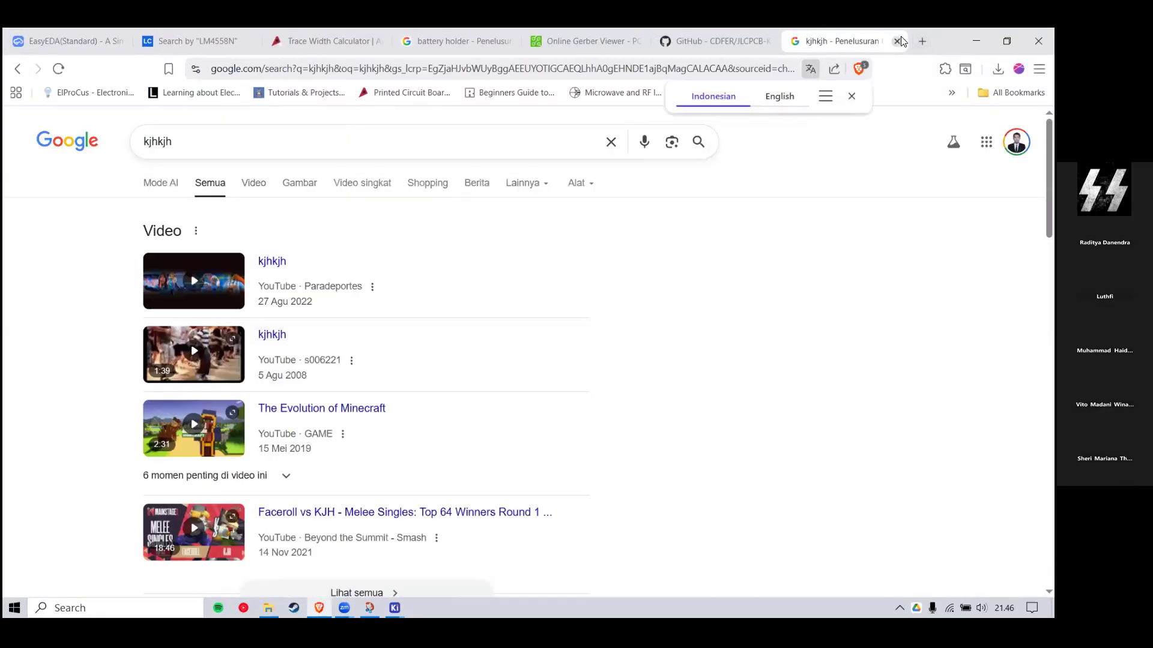
{"action": "left_click", "coordinate": [897, 41]}
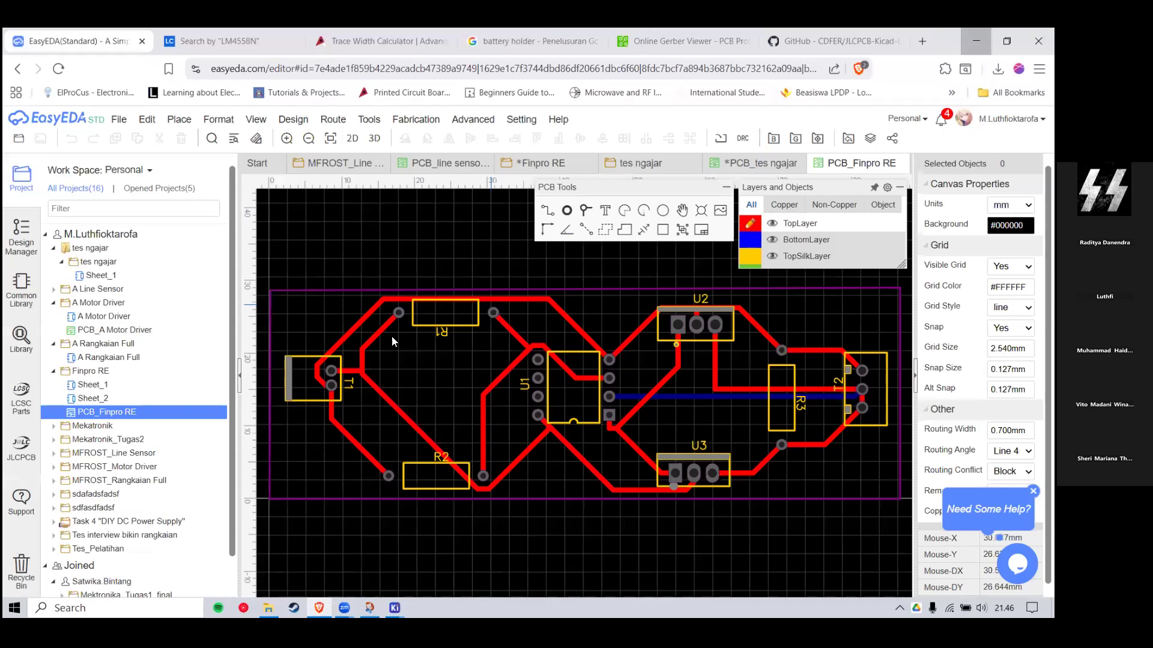
{"action": "left_click", "coordinate": [975, 41]}
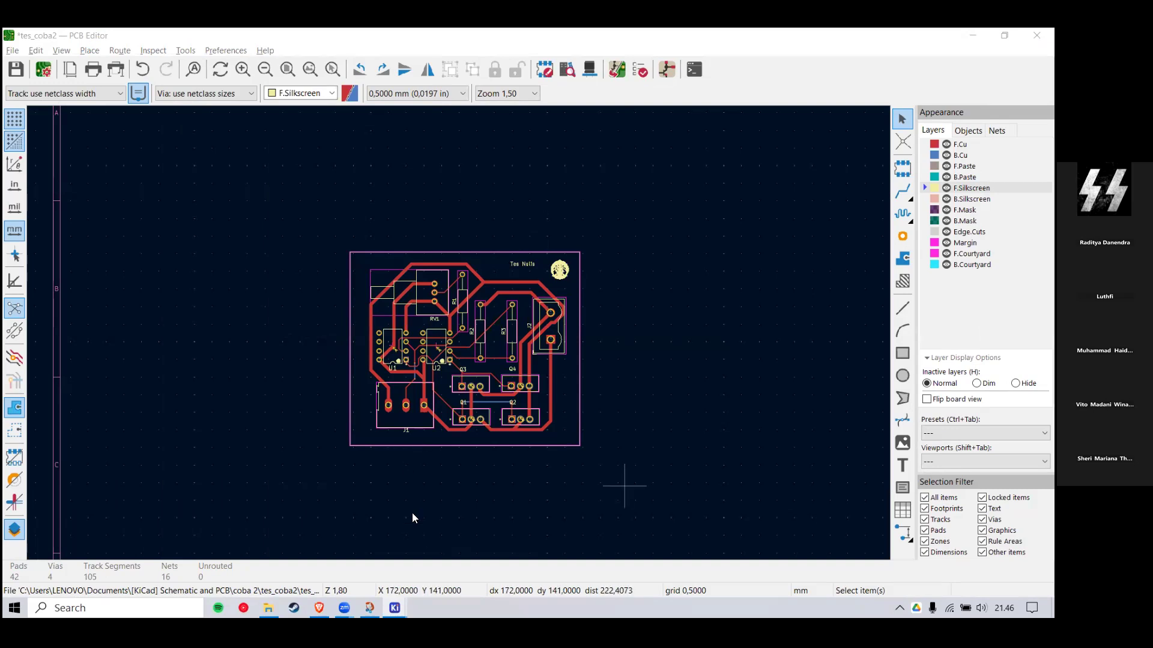
{"action": "left_click_drag", "start_coordinate": [625, 485], "coordinate": [598, 452]}
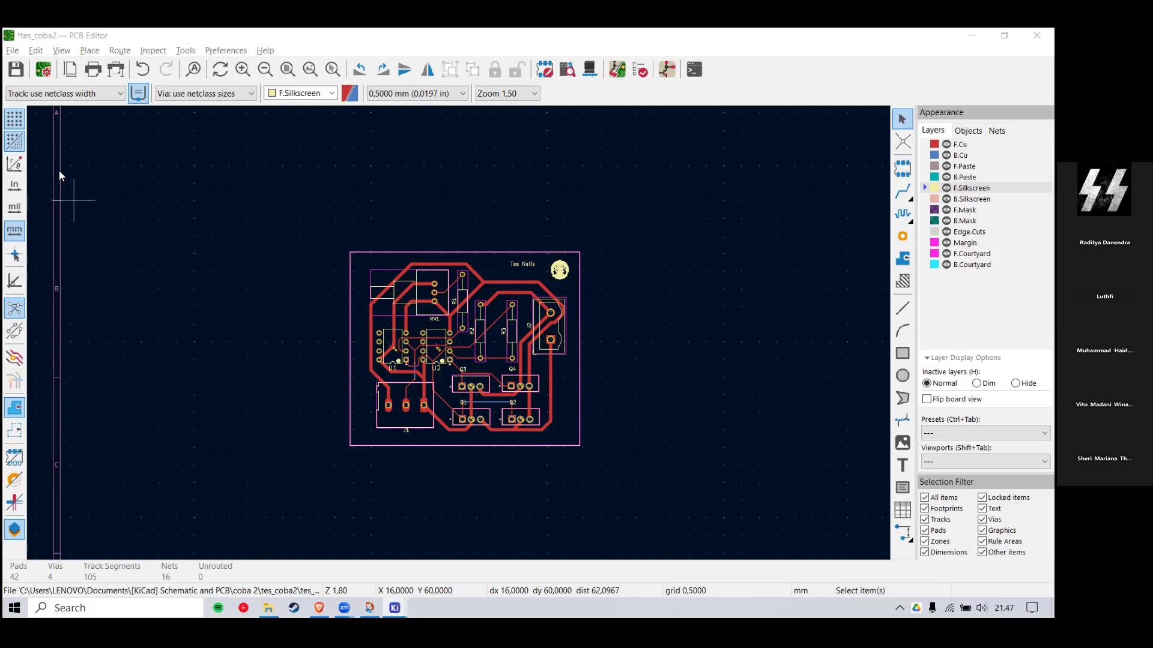
{"action": "scroll", "coordinate": [457, 341], "scroll_direction": "up", "scroll_amount": 1}
{"action": "scroll", "coordinate": [452, 330], "scroll_direction": "down", "scroll_amount": 3}
{"action": "scroll", "coordinate": [458, 334], "scroll_direction": "up", "scroll_amount": 4}
{"action": "scroll", "coordinate": [458, 335], "scroll_direction": "down", "scroll_amount": 3}
{"action": "scroll", "coordinate": [460, 334], "scroll_direction": "up", "scroll_amount": 5}
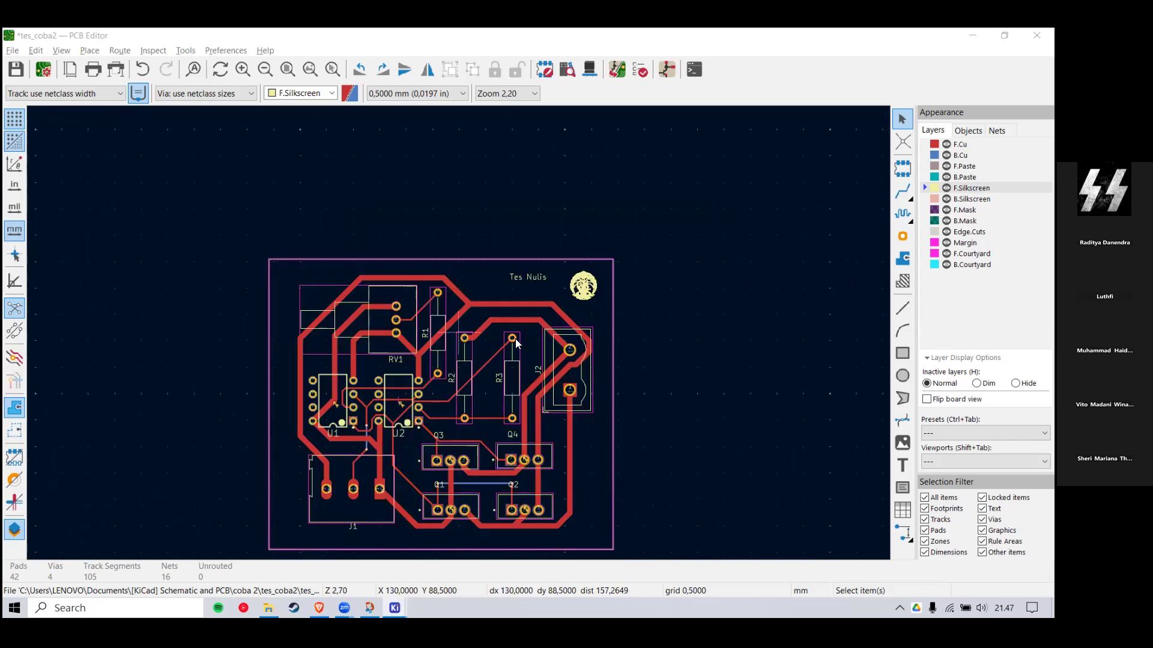
{"action": "scroll", "coordinate": [457, 334], "scroll_direction": "down", "scroll_amount": 3}
{"action": "scroll", "coordinate": [458, 334], "scroll_direction": "up", "scroll_amount": 3}
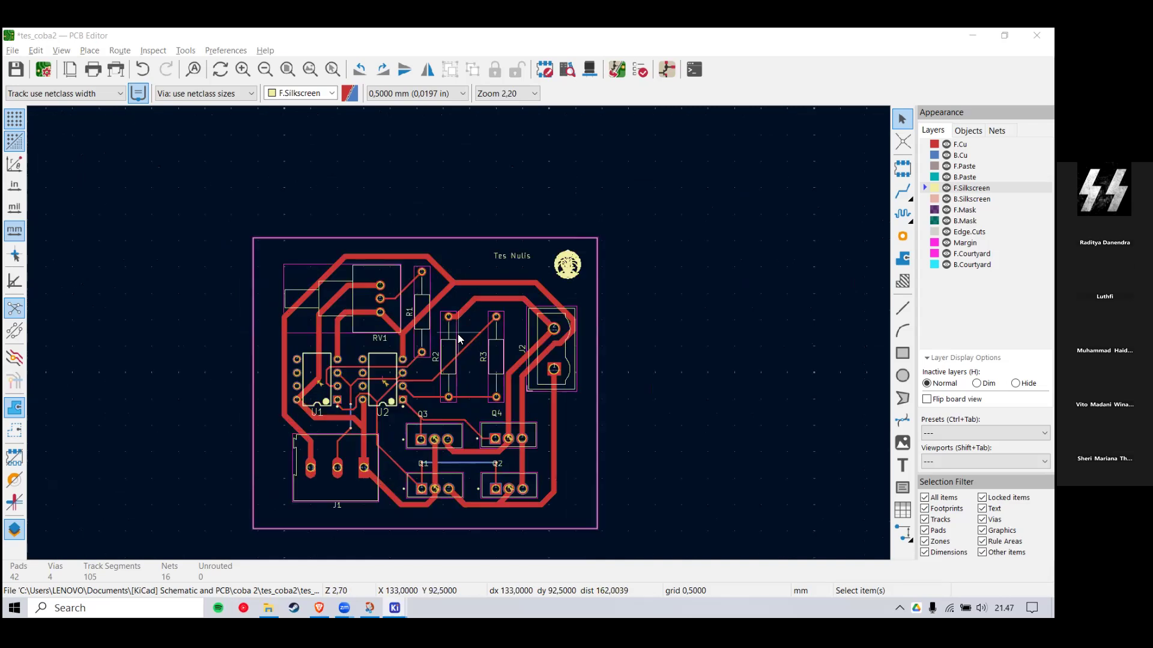
{"action": "scroll", "coordinate": [458, 333], "scroll_direction": "down", "scroll_amount": 3}
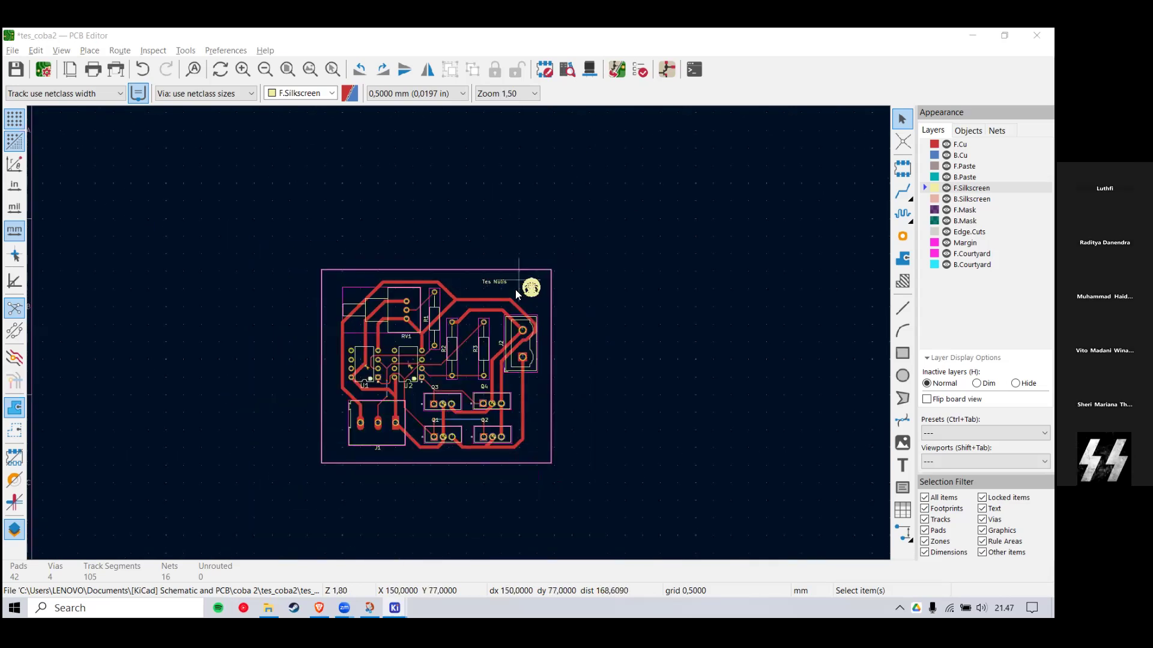
{"action": "scroll", "coordinate": [515, 289], "scroll_direction": "up", "scroll_amount": 2}
{"action": "scroll", "coordinate": [458, 334], "scroll_direction": "up", "scroll_amount": 2}
{"action": "scroll", "coordinate": [458, 333], "scroll_direction": "down", "scroll_amount": 3}
{"action": "scroll", "coordinate": [458, 334], "scroll_direction": "up", "scroll_amount": 3}
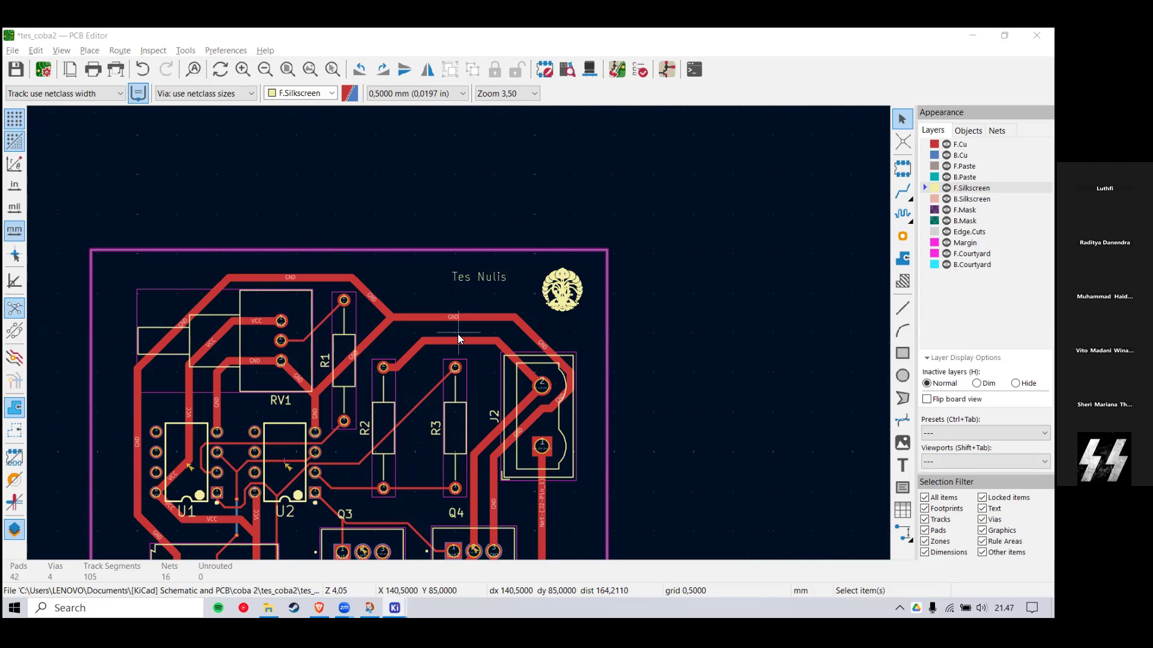
{"action": "scroll", "coordinate": [458, 345], "scroll_direction": "down", "scroll_amount": 4}
{"action": "scroll", "coordinate": [455, 358], "scroll_direction": "up", "scroll_amount": 4}
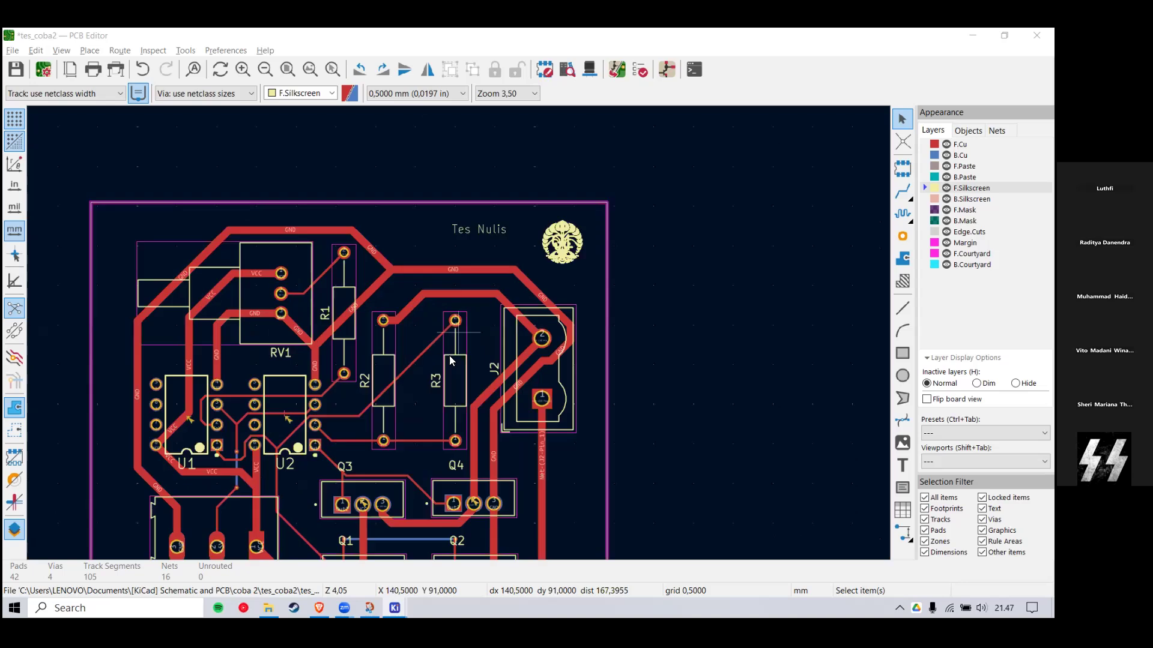
{"action": "scroll", "coordinate": [457, 325], "scroll_direction": "down", "scroll_amount": 4}
{"action": "scroll", "coordinate": [492, 334], "scroll_direction": "up", "scroll_amount": 4}
{"action": "scroll", "coordinate": [458, 334], "scroll_direction": "down", "scroll_amount": 4}
{"action": "scroll", "coordinate": [459, 339], "scroll_direction": "up", "scroll_amount": 4}
{"action": "scroll", "coordinate": [480, 349], "scroll_direction": "down", "scroll_amount": 4}
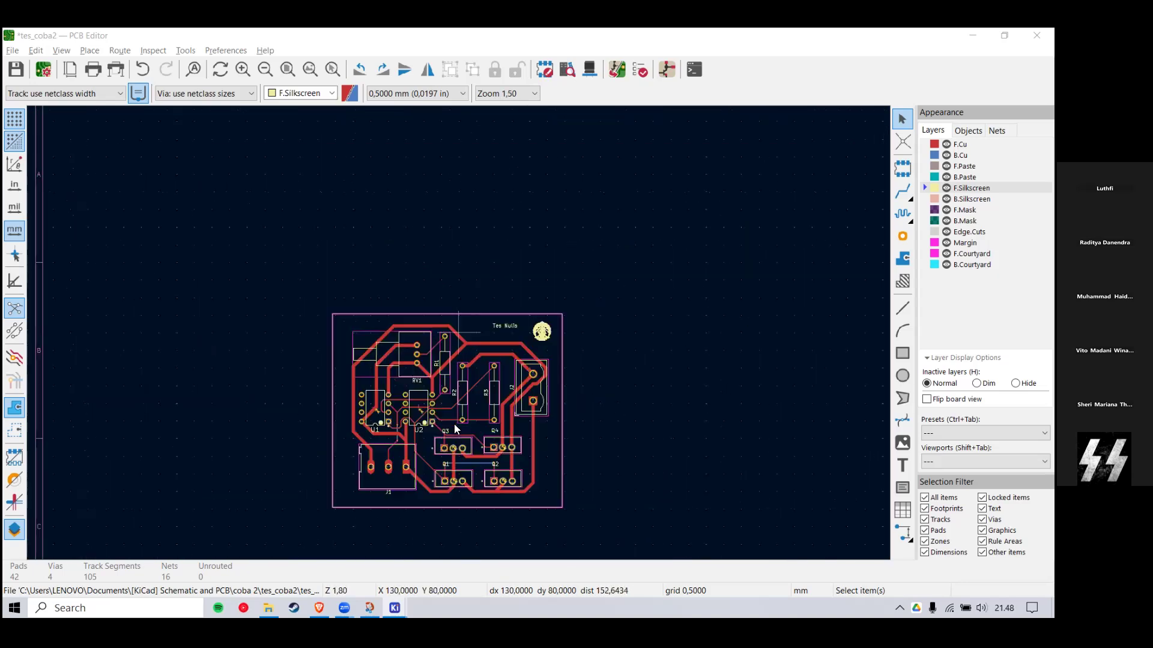
{"action": "scroll", "coordinate": [457, 429], "scroll_direction": "up", "scroll_amount": 2}
{"action": "left_click_drag", "start_coordinate": [499, 254], "coordinate": [464, 271]}
{"action": "left_click", "coordinate": [464, 271]}
{"action": "left_click_drag", "start_coordinate": [675, 367], "coordinate": [497, 288]}
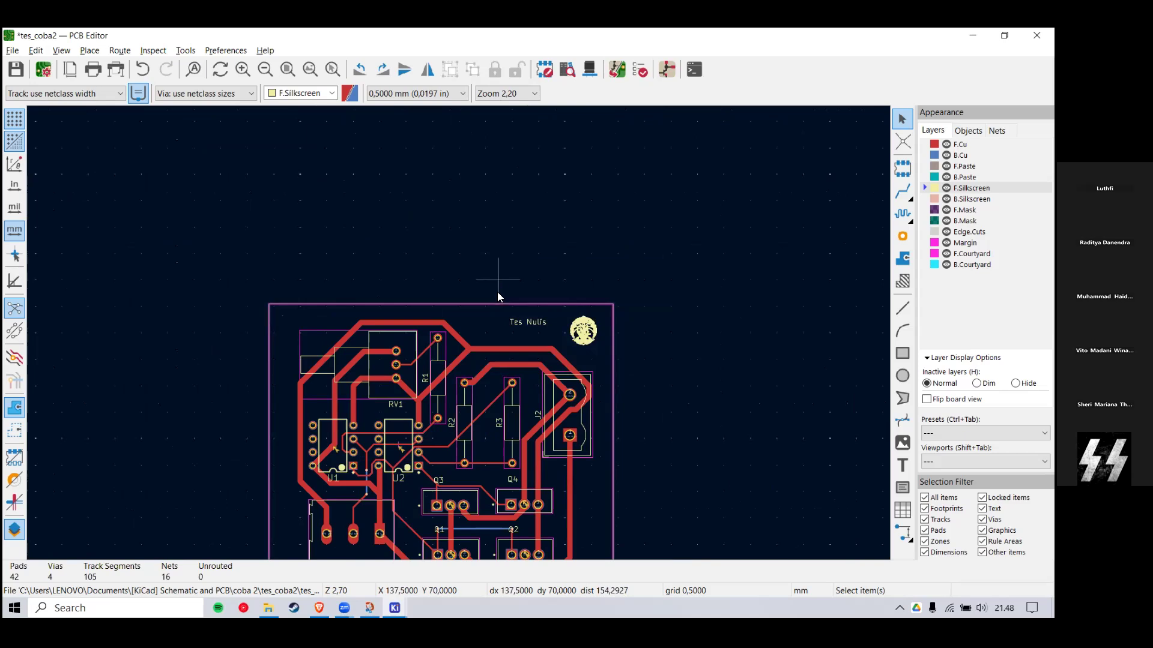
{"action": "scroll", "coordinate": [458, 333], "scroll_direction": "up", "scroll_amount": 1}
{"action": "scroll", "coordinate": [457, 334], "scroll_direction": "down", "scroll_amount": 3}
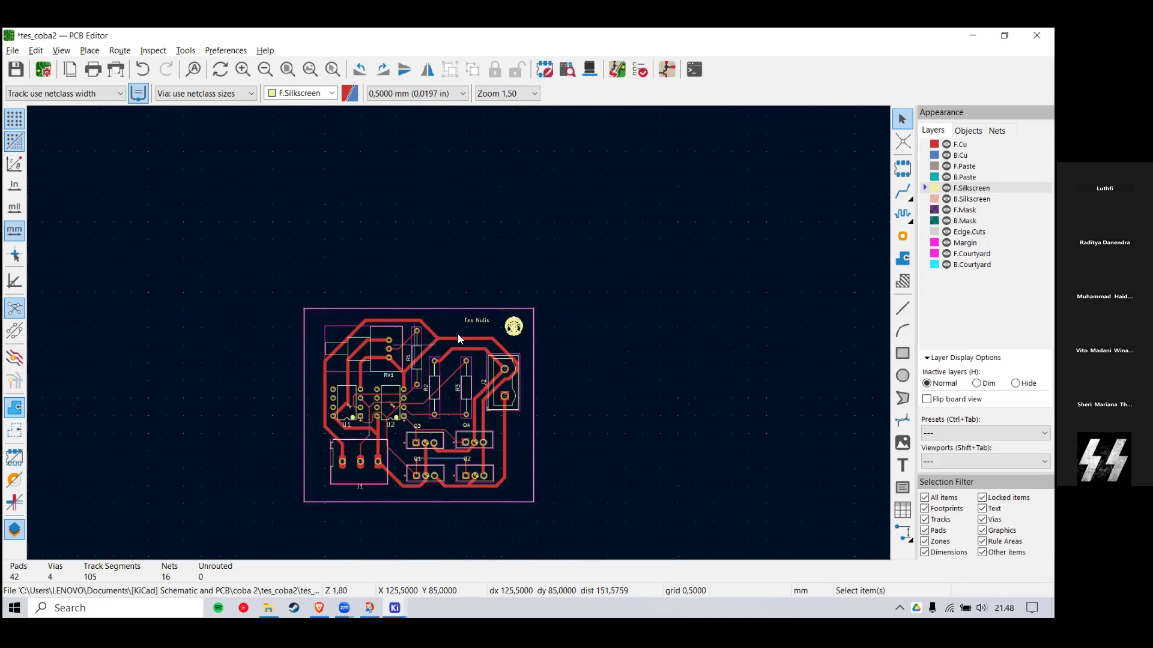
{"action": "scroll", "coordinate": [458, 334], "scroll_direction": "up", "scroll_amount": 2}
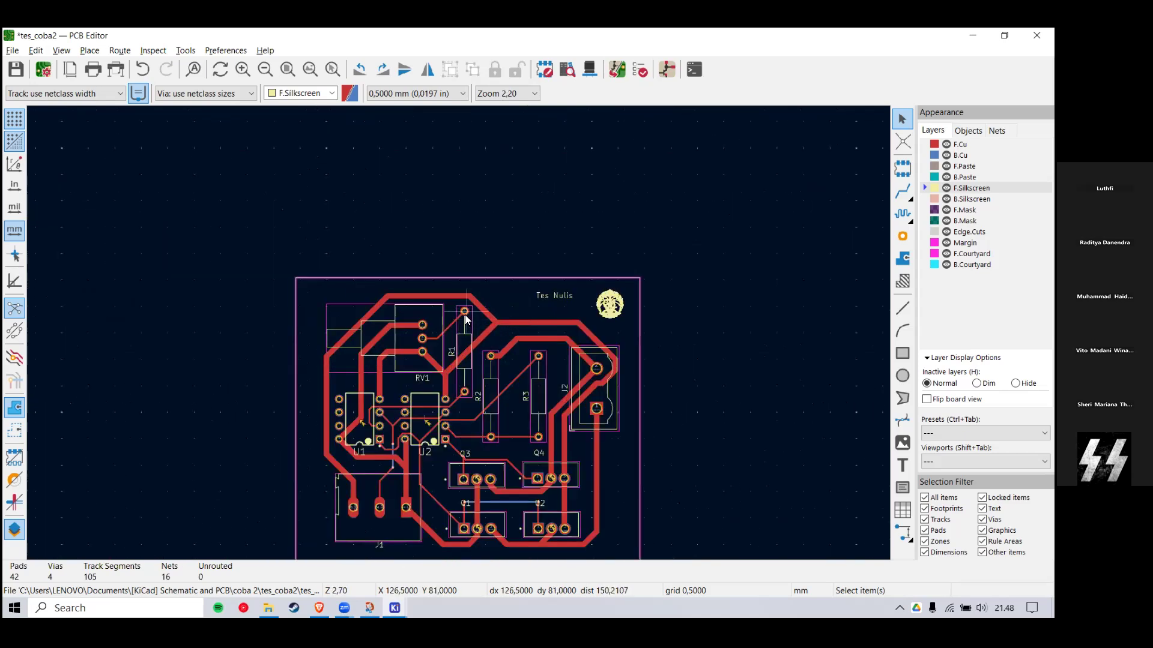
{"action": "left_click_drag", "start_coordinate": [487, 253], "coordinate": [679, 344]}
{"action": "left_click", "coordinate": [703, 349]}
{"action": "left_click_drag", "start_coordinate": [515, 250], "coordinate": [689, 336]}
{"action": "left_click", "coordinate": [689, 337]}
{"action": "scroll", "coordinate": [458, 336], "scroll_direction": "down", "scroll_amount": 4}
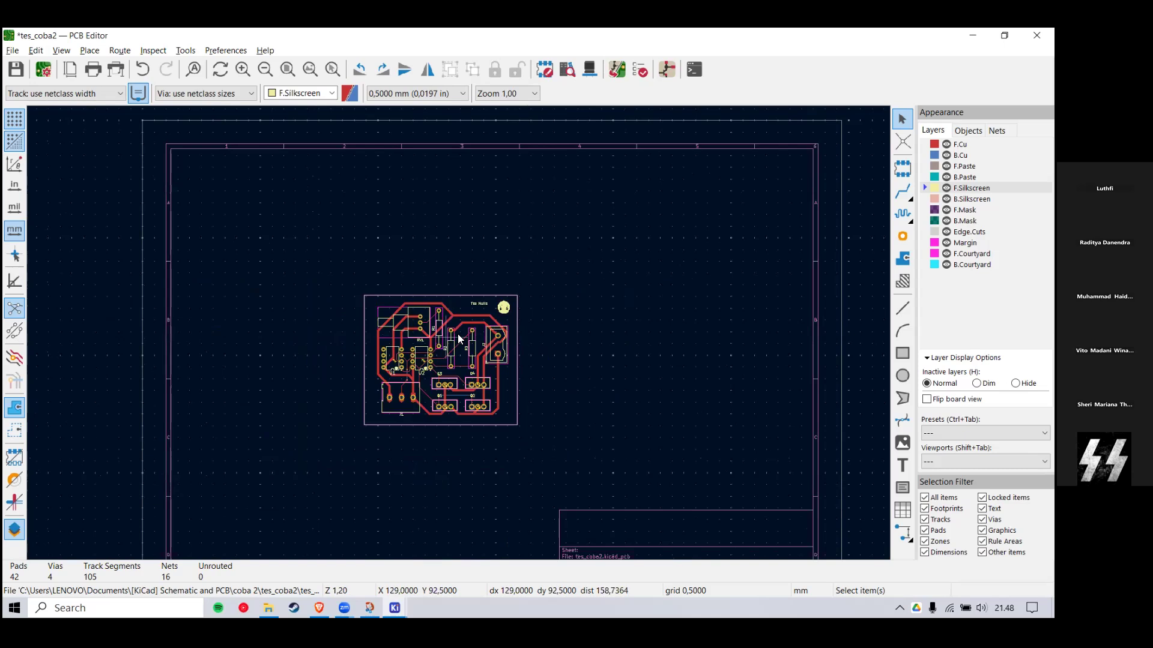
{"action": "scroll", "coordinate": [459, 338], "scroll_direction": "up", "scroll_amount": 5}
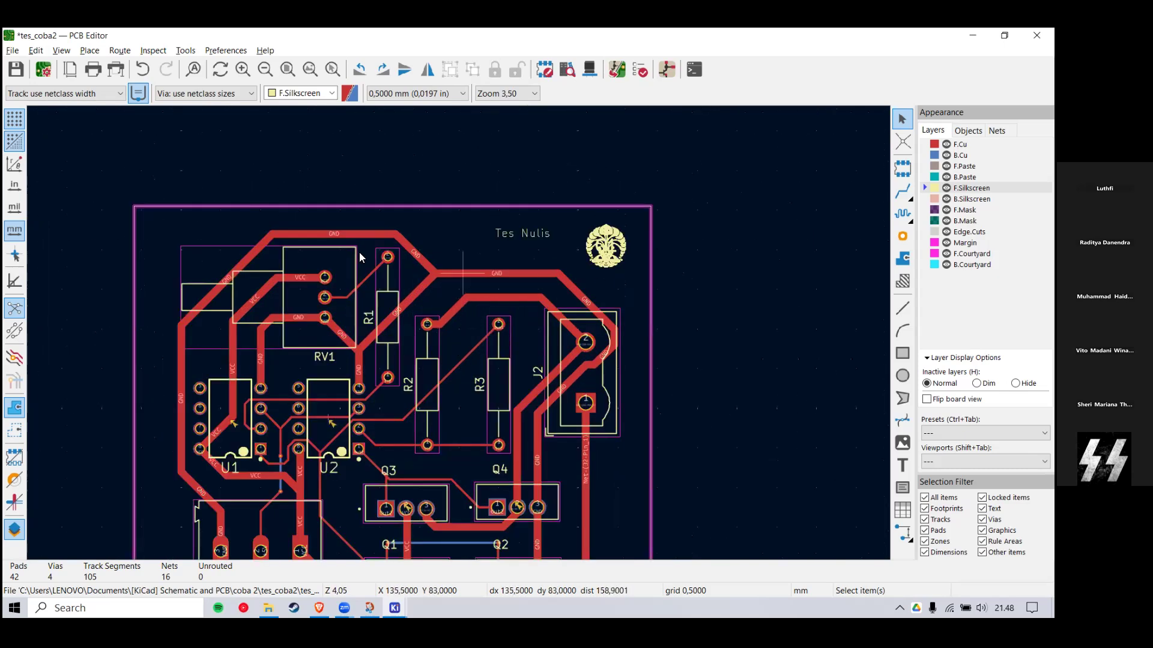
Step: Open the board's 3D view, return to the PCB Editor and look over the complete routed layout
{"action": "key", "text": "alt+3"}
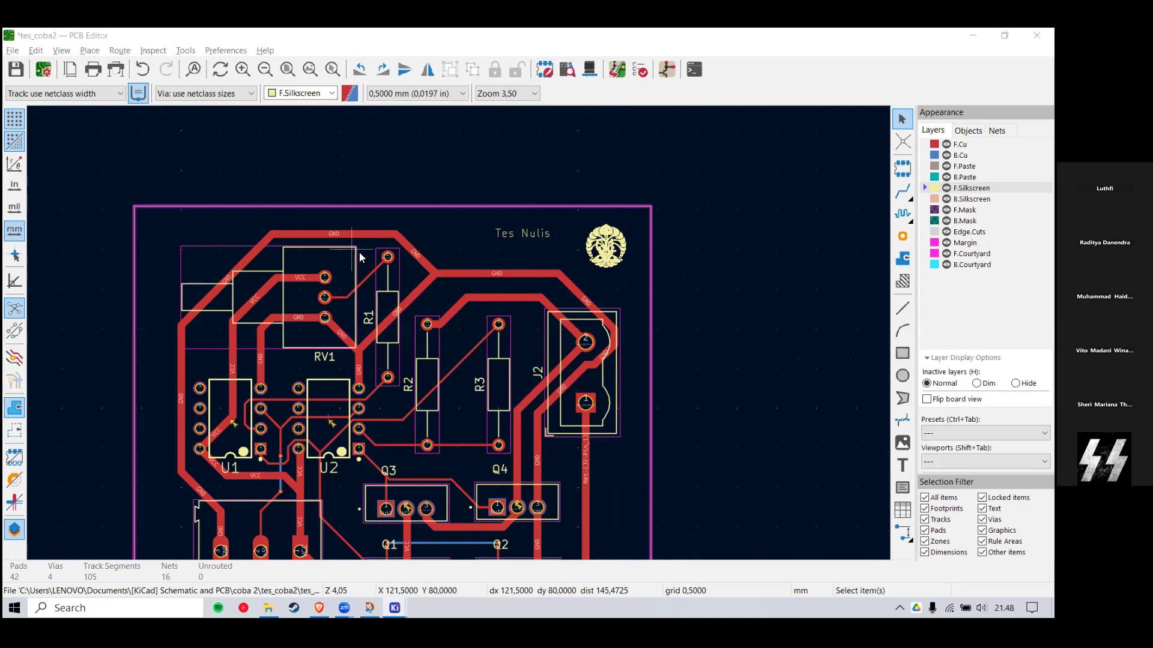
{"action": "mouse_move", "coordinate": [394, 608]}
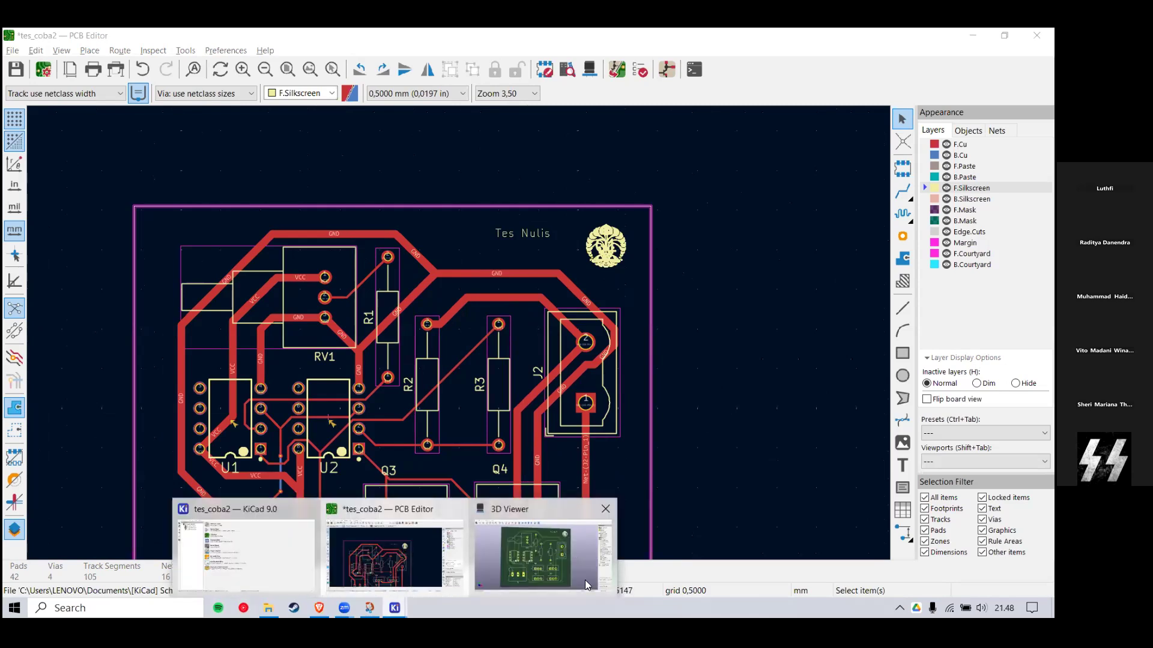
{"action": "scroll", "coordinate": [305, 394], "scroll_direction": "up", "scroll_amount": 2}
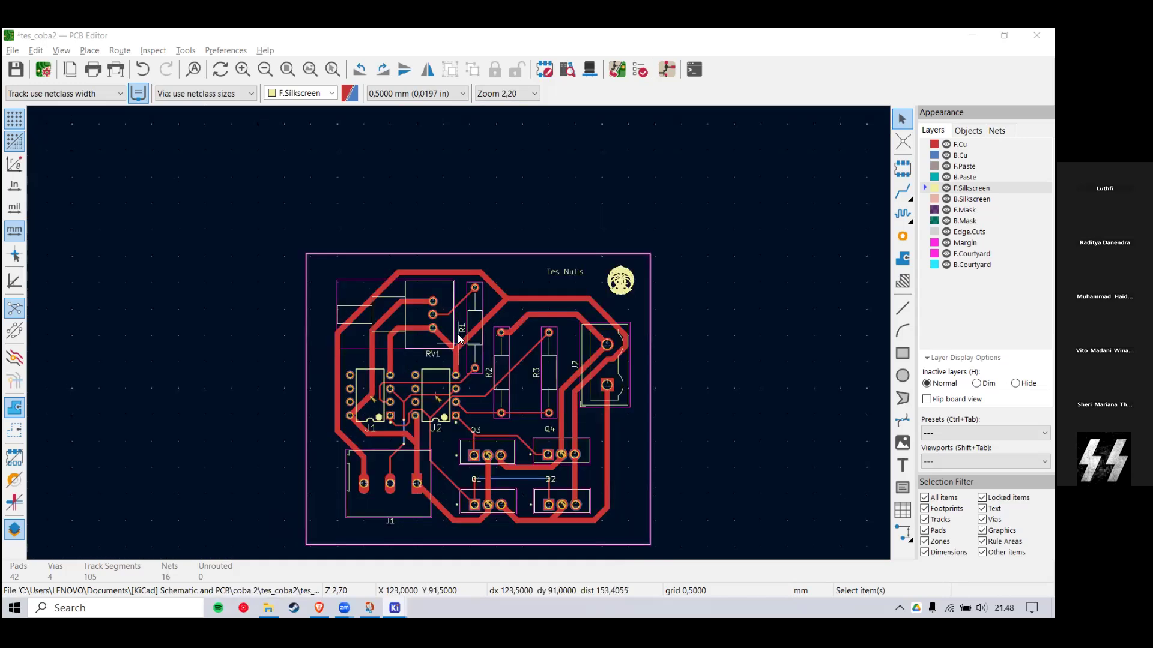
{"action": "scroll", "coordinate": [460, 337], "scroll_direction": "down", "scroll_amount": 3}
{"action": "scroll", "coordinate": [457, 333], "scroll_direction": "up", "scroll_amount": 2}
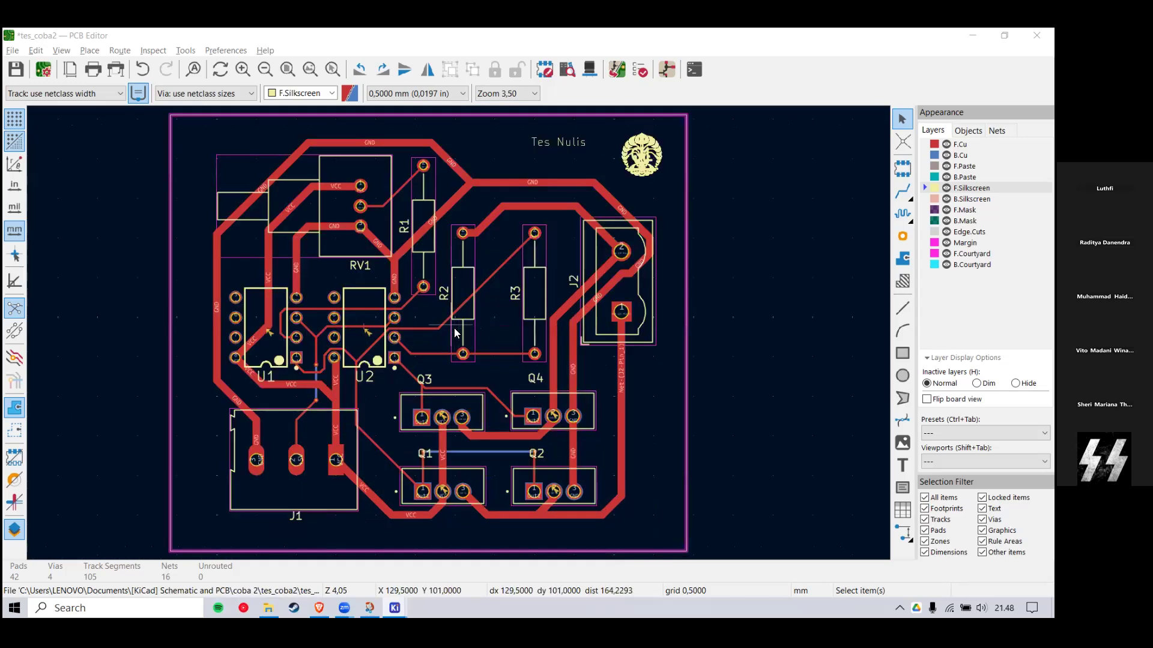